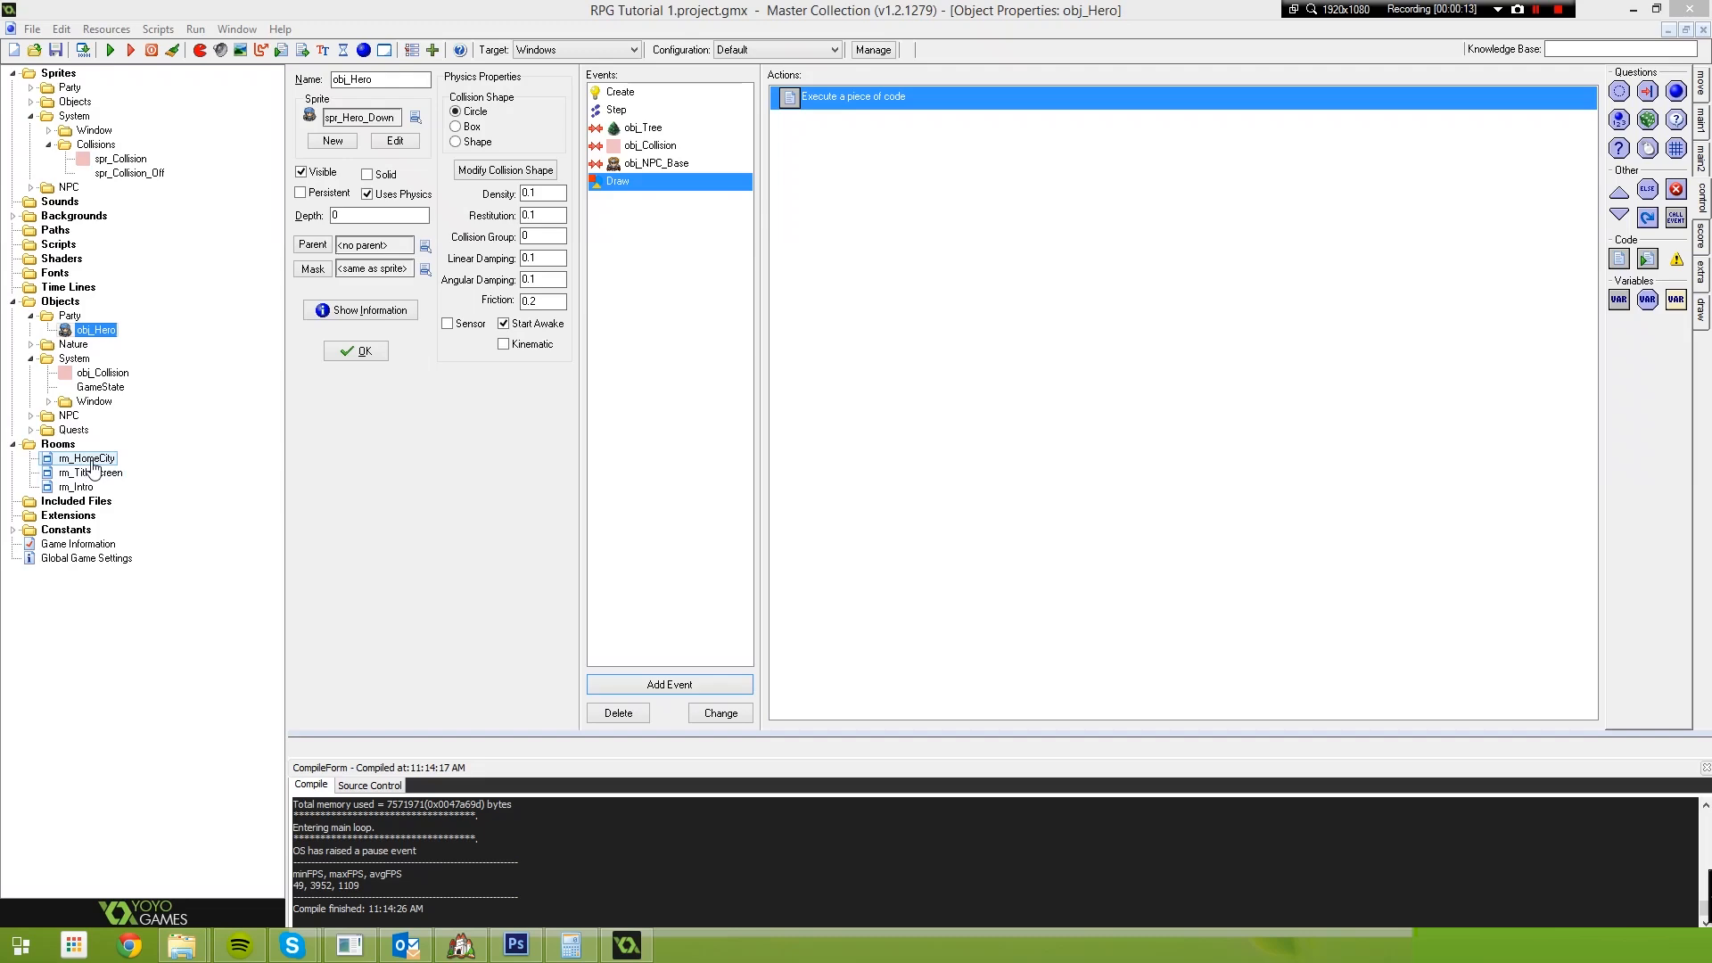
In the rm_HomeCity room, move the placed hero instance slightly up, away from the cliff edge
double_click(92, 465)
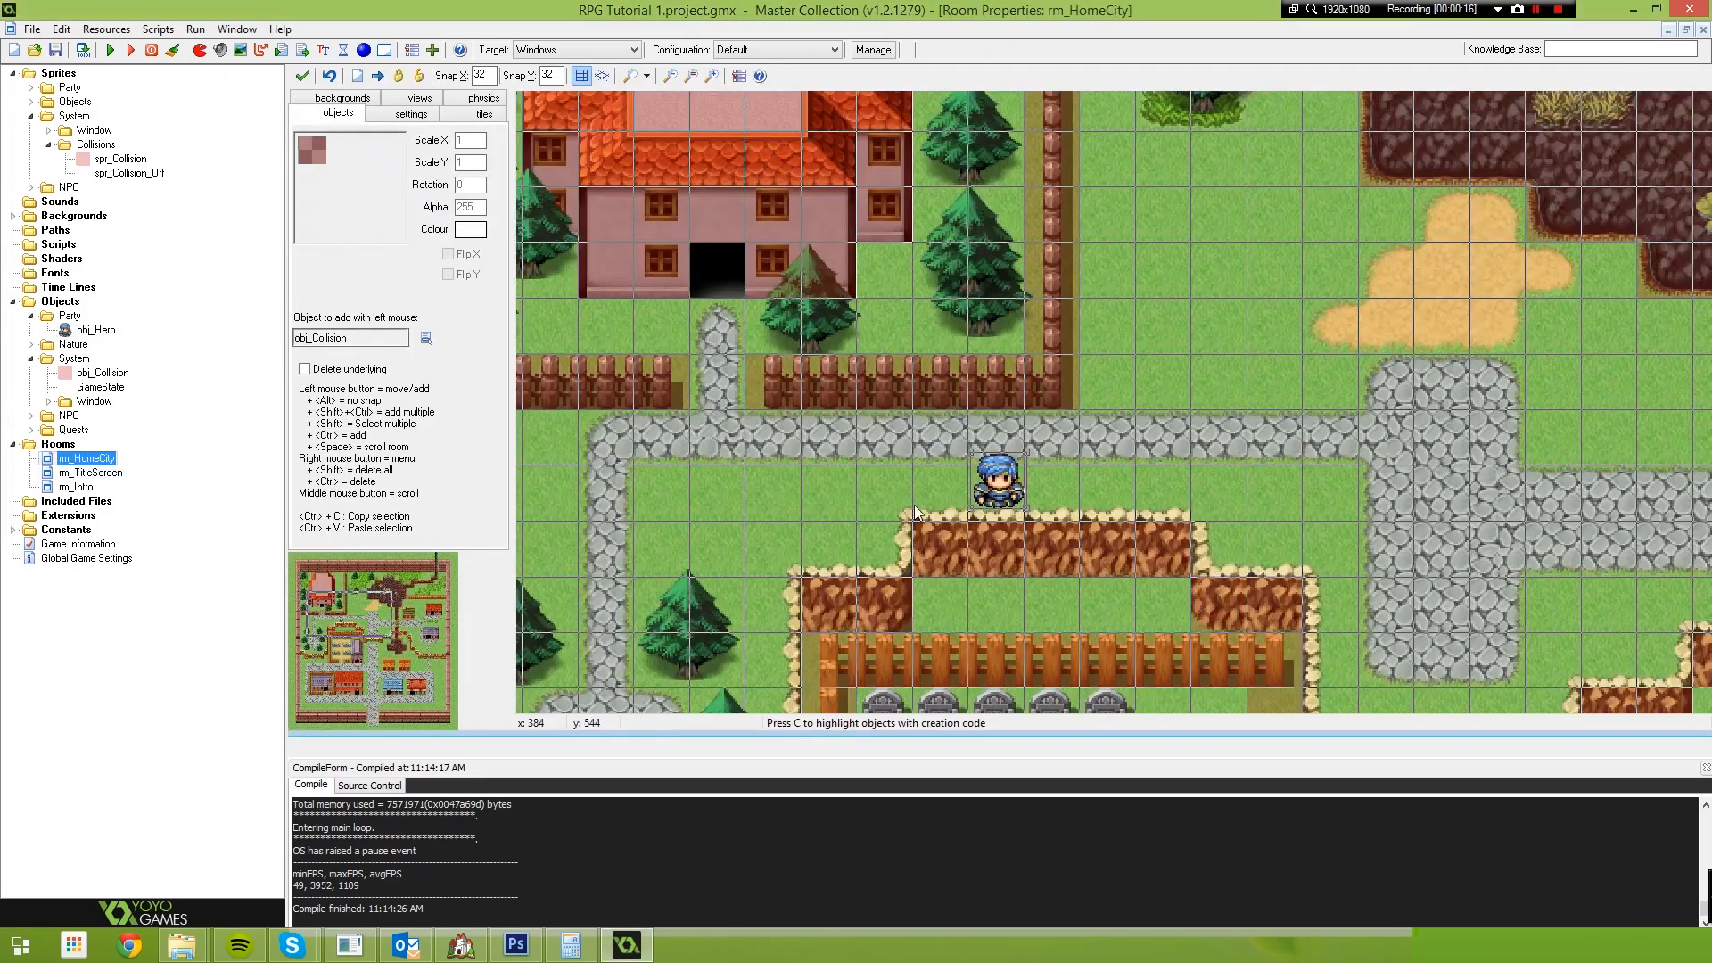
scroll(912, 496, "up", 3, "ctrl")
scroll(959, 480, "up", 2, "ctrl")
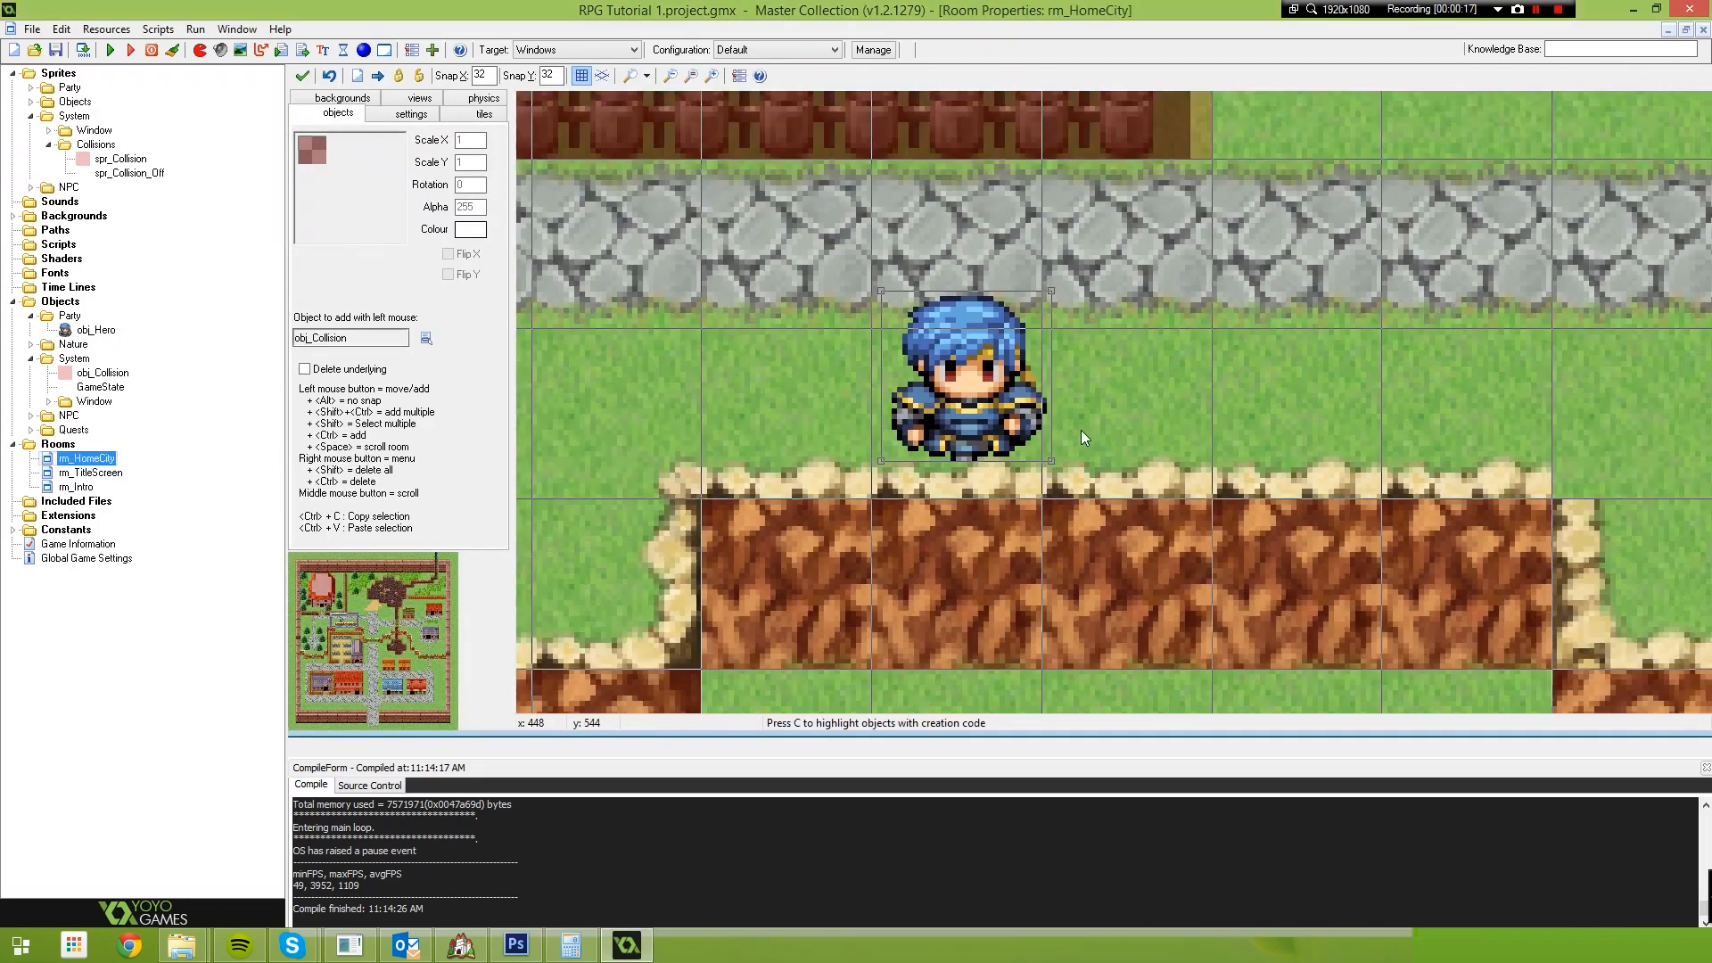
left_click_drag(971, 398, 953, 341)
scroll(953, 341, "down", 1, "ctrl")
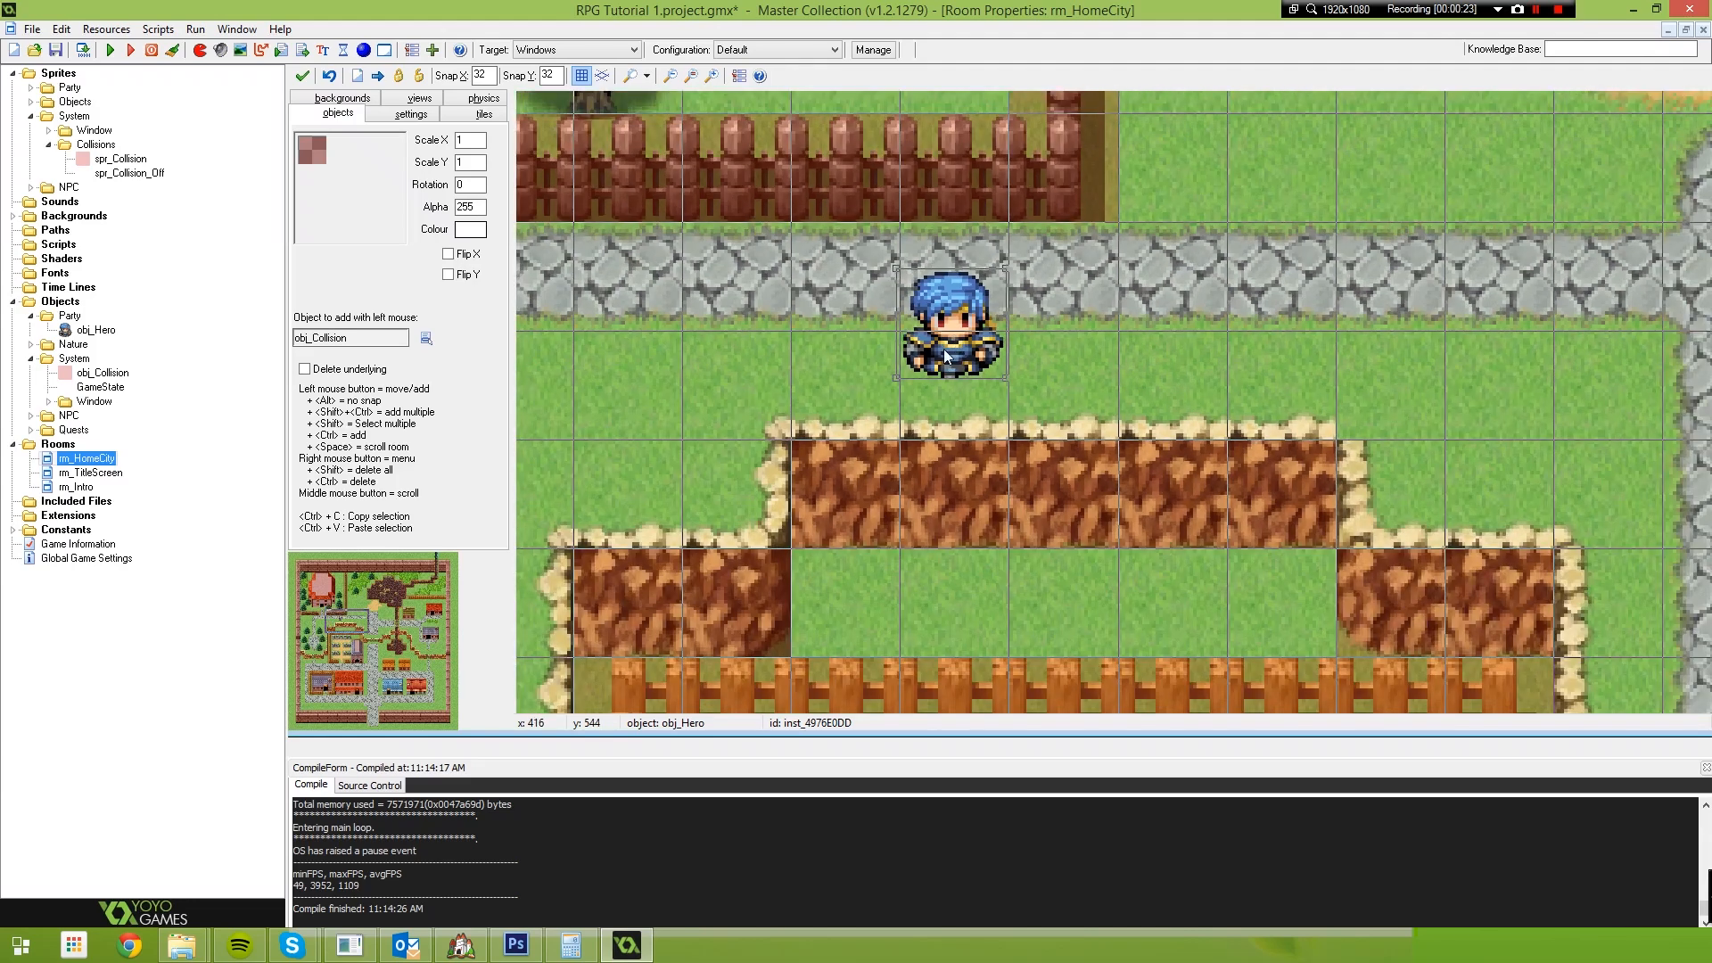
Review the physics_draw_debug(); and draw_self(); code in obj_Hero's Draw event and close the code editor
double_click(101, 331)
left_click(665, 185)
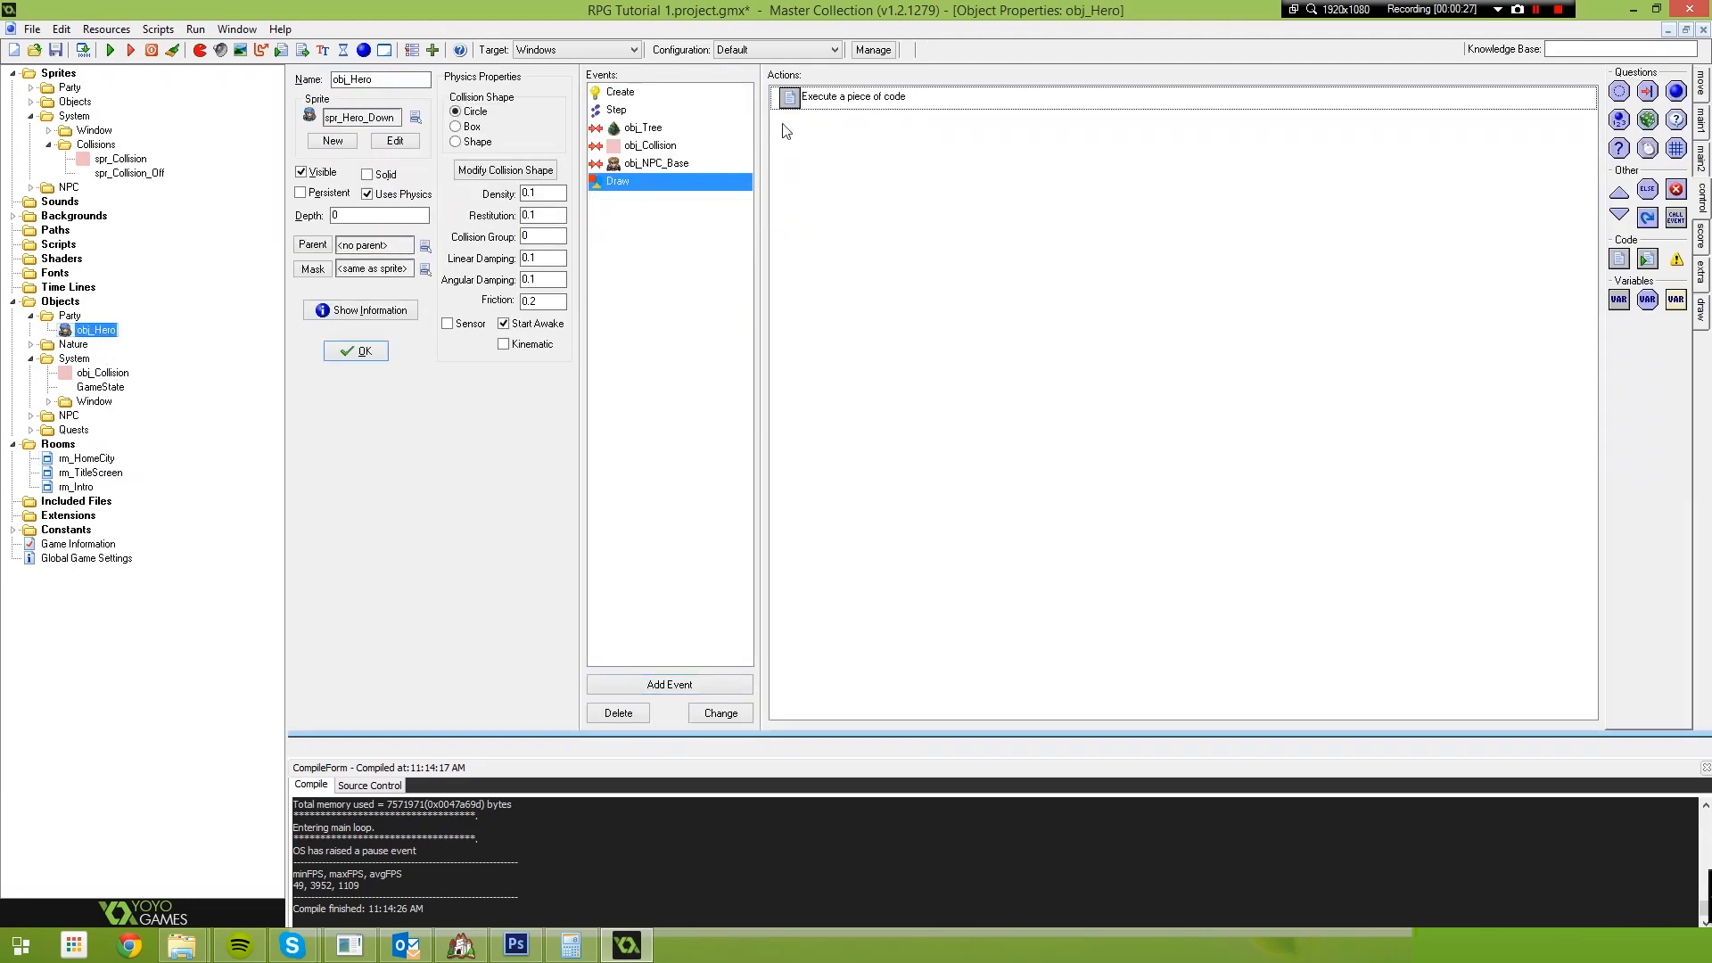
double_click(885, 99)
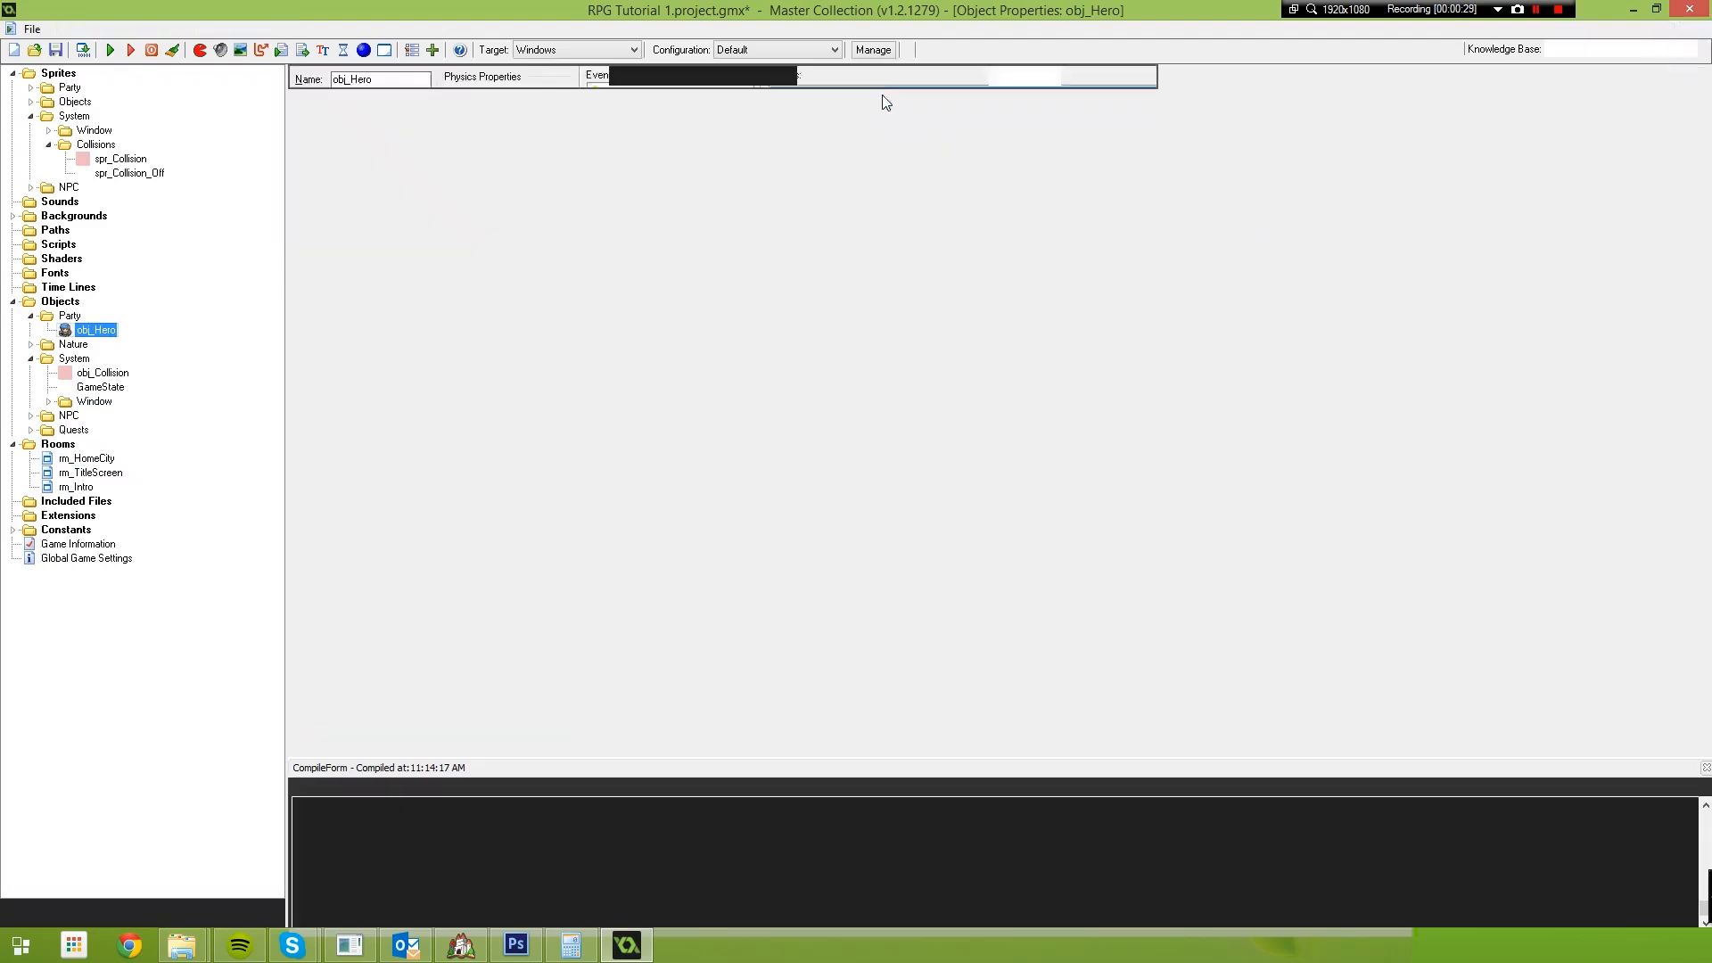
double_click(565, 256)
left_click_drag(689, 255, 495, 268)
left_click(552, 235)
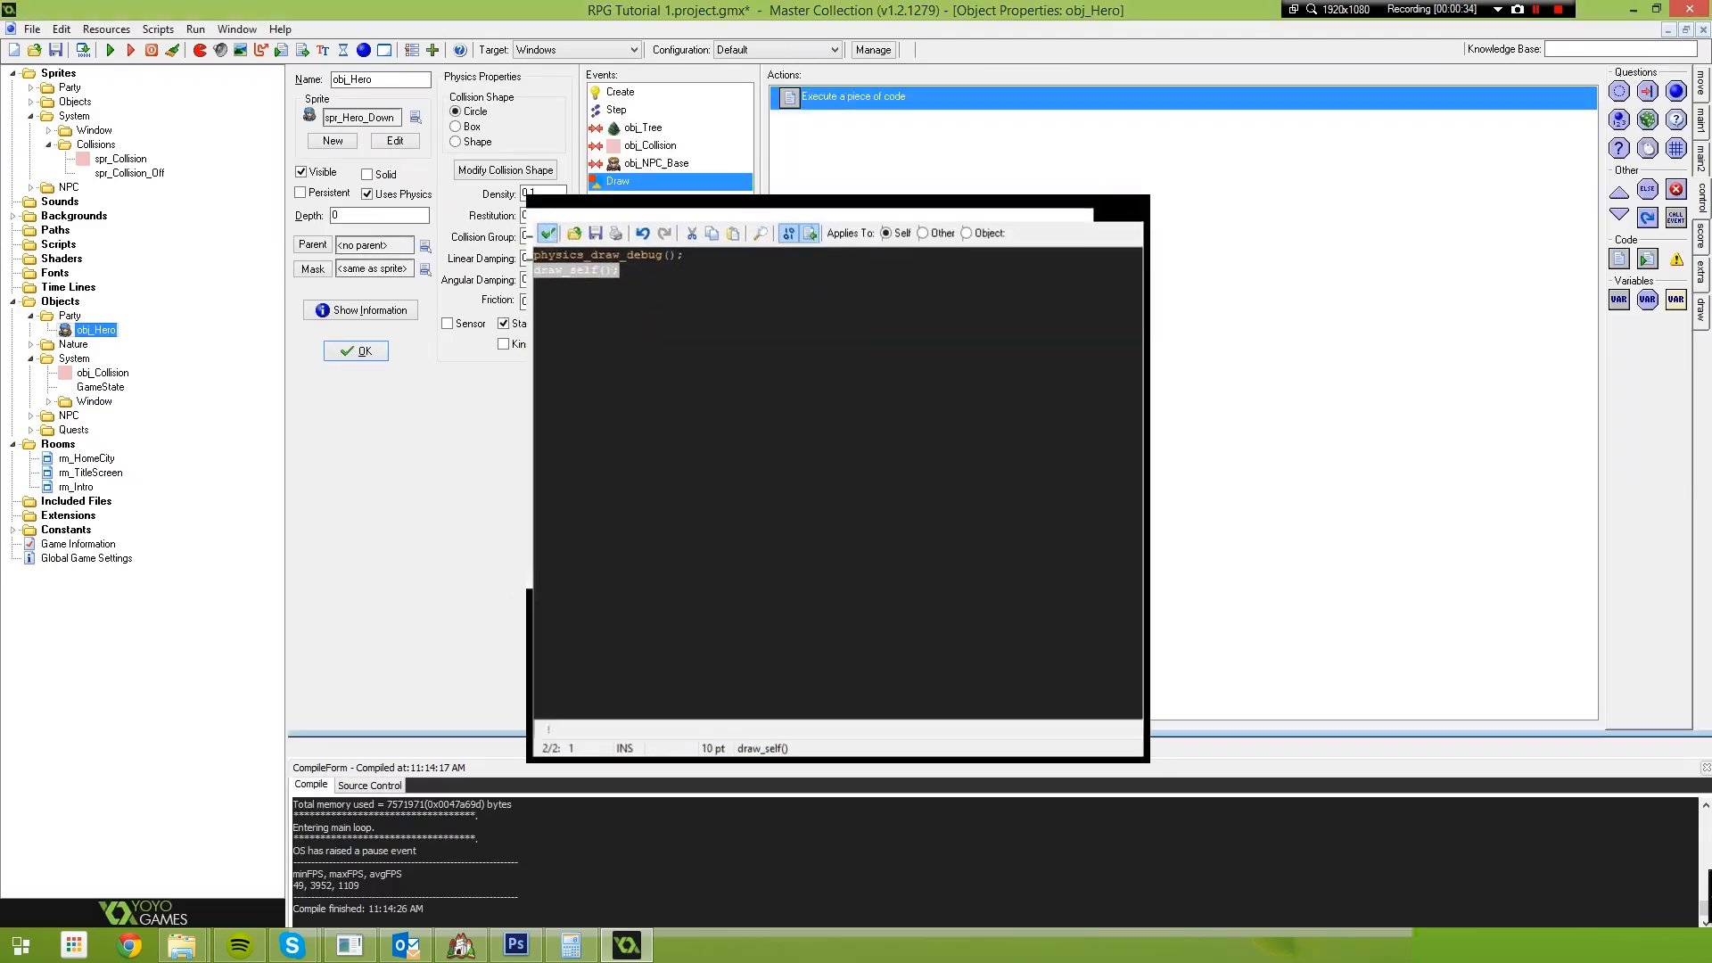
Run the game, walk the hero around the fence, cliff and trees to examine the collision outlines, and close the game
left_click(111, 56)
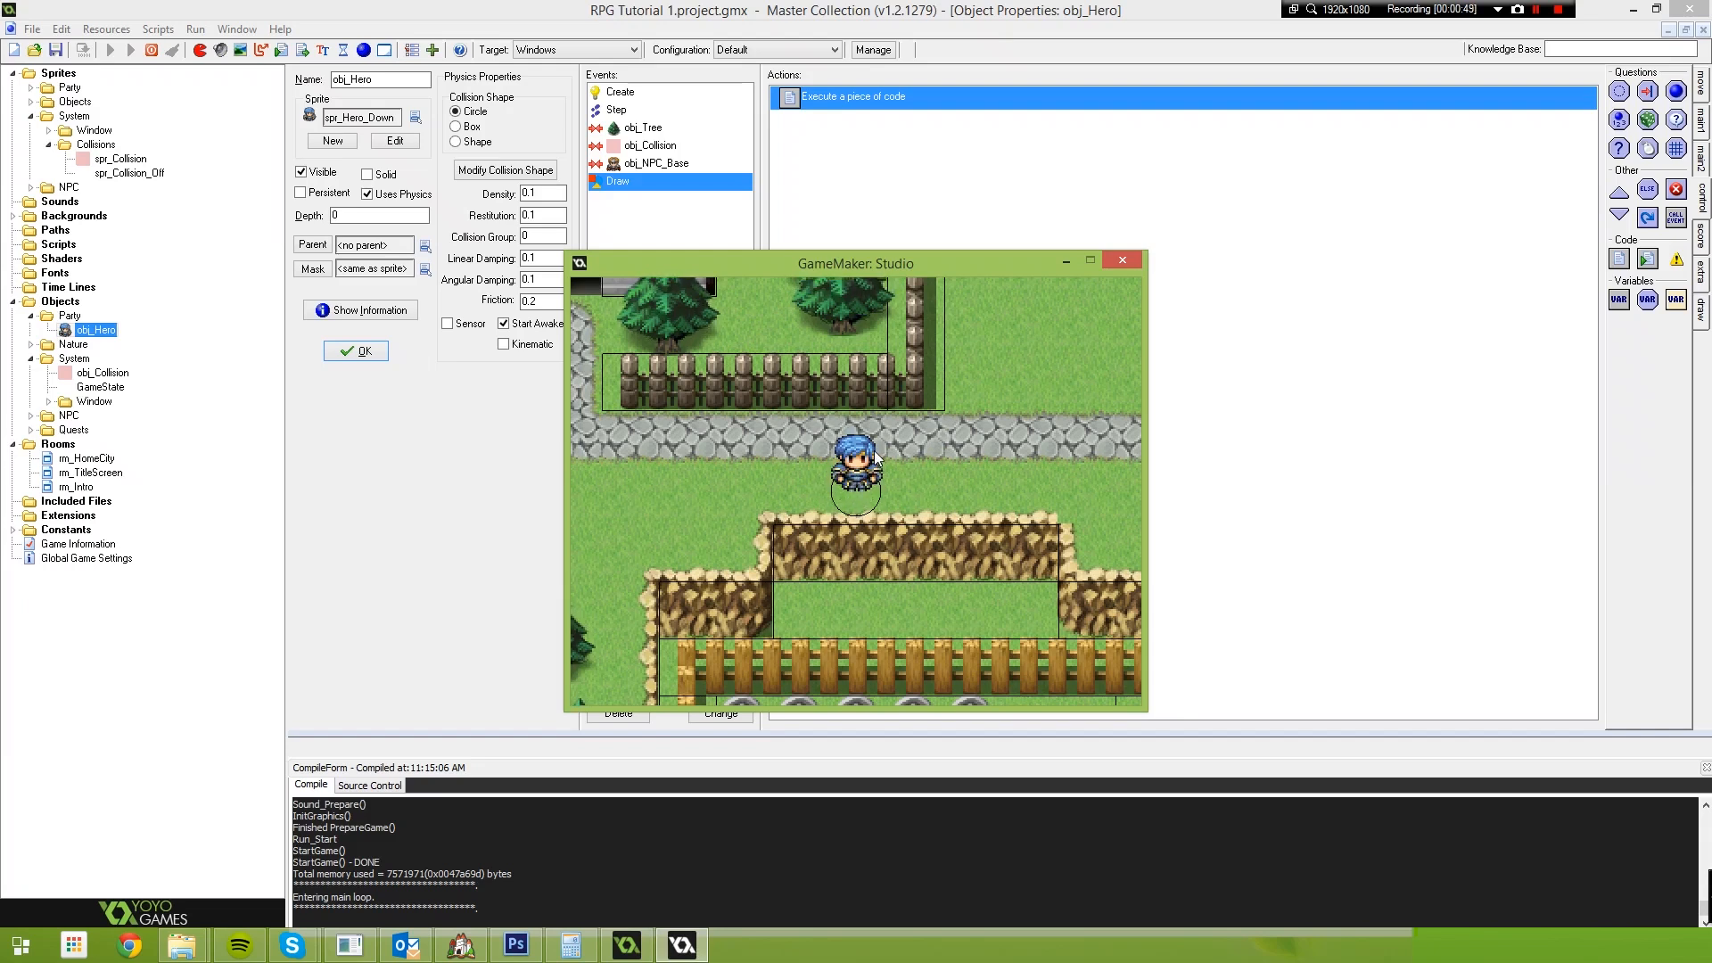
key("Up")
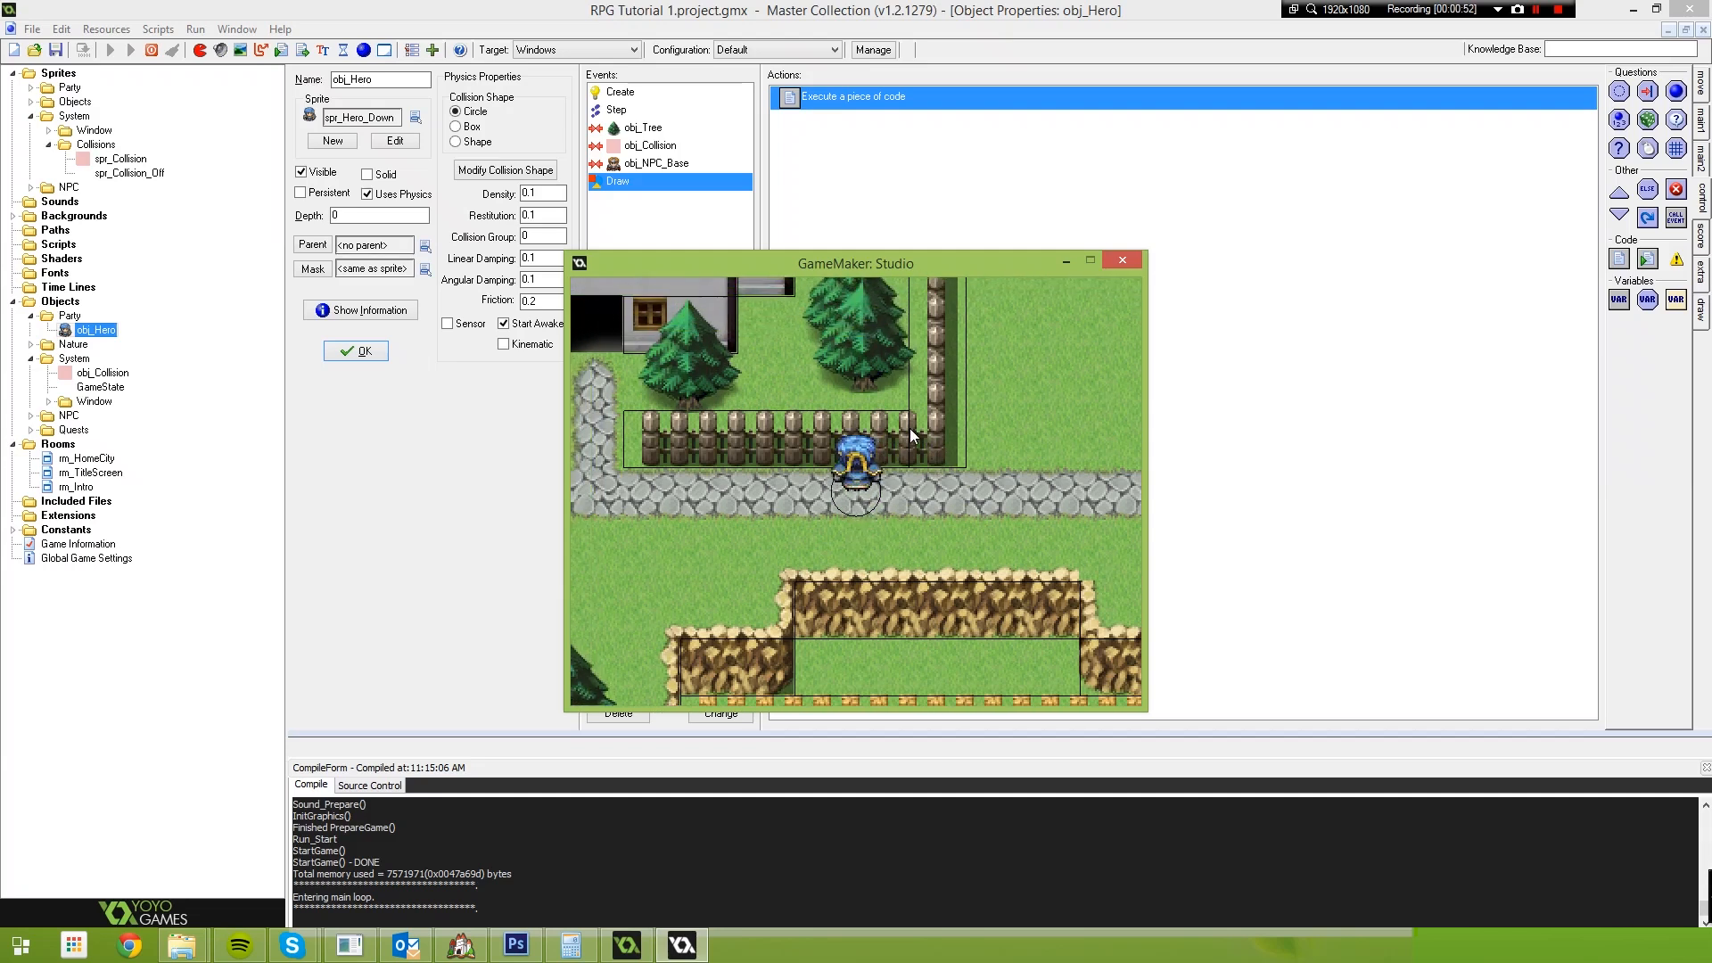
key("Down")
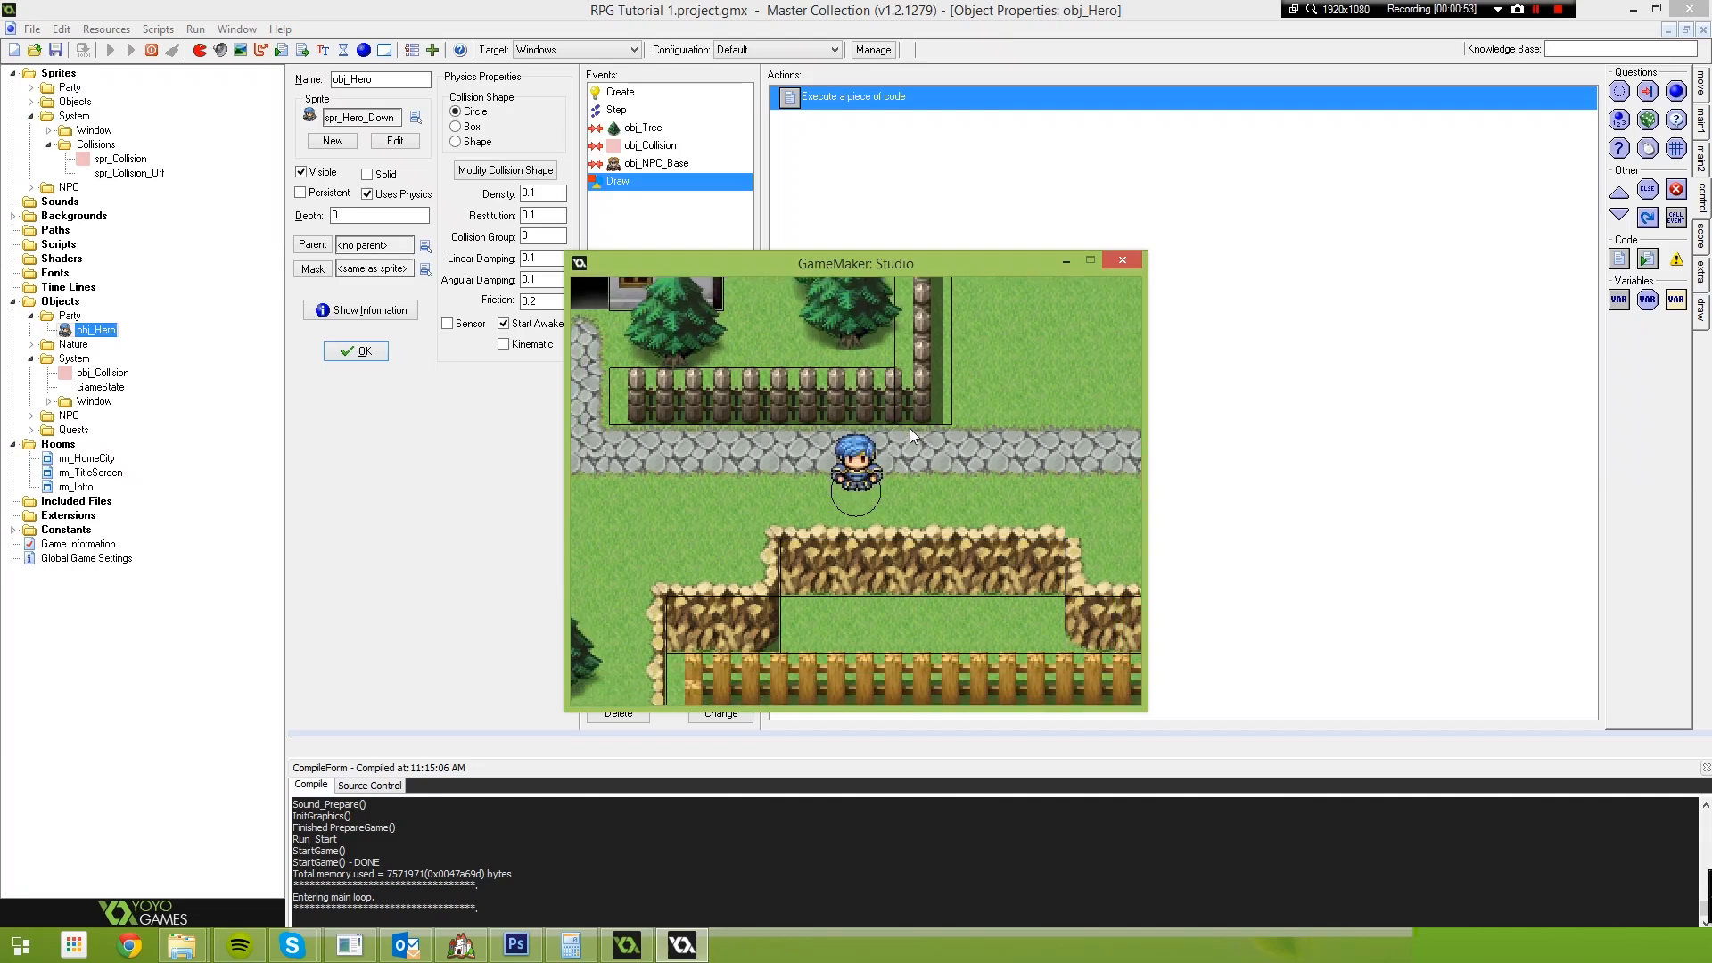
key("Left")
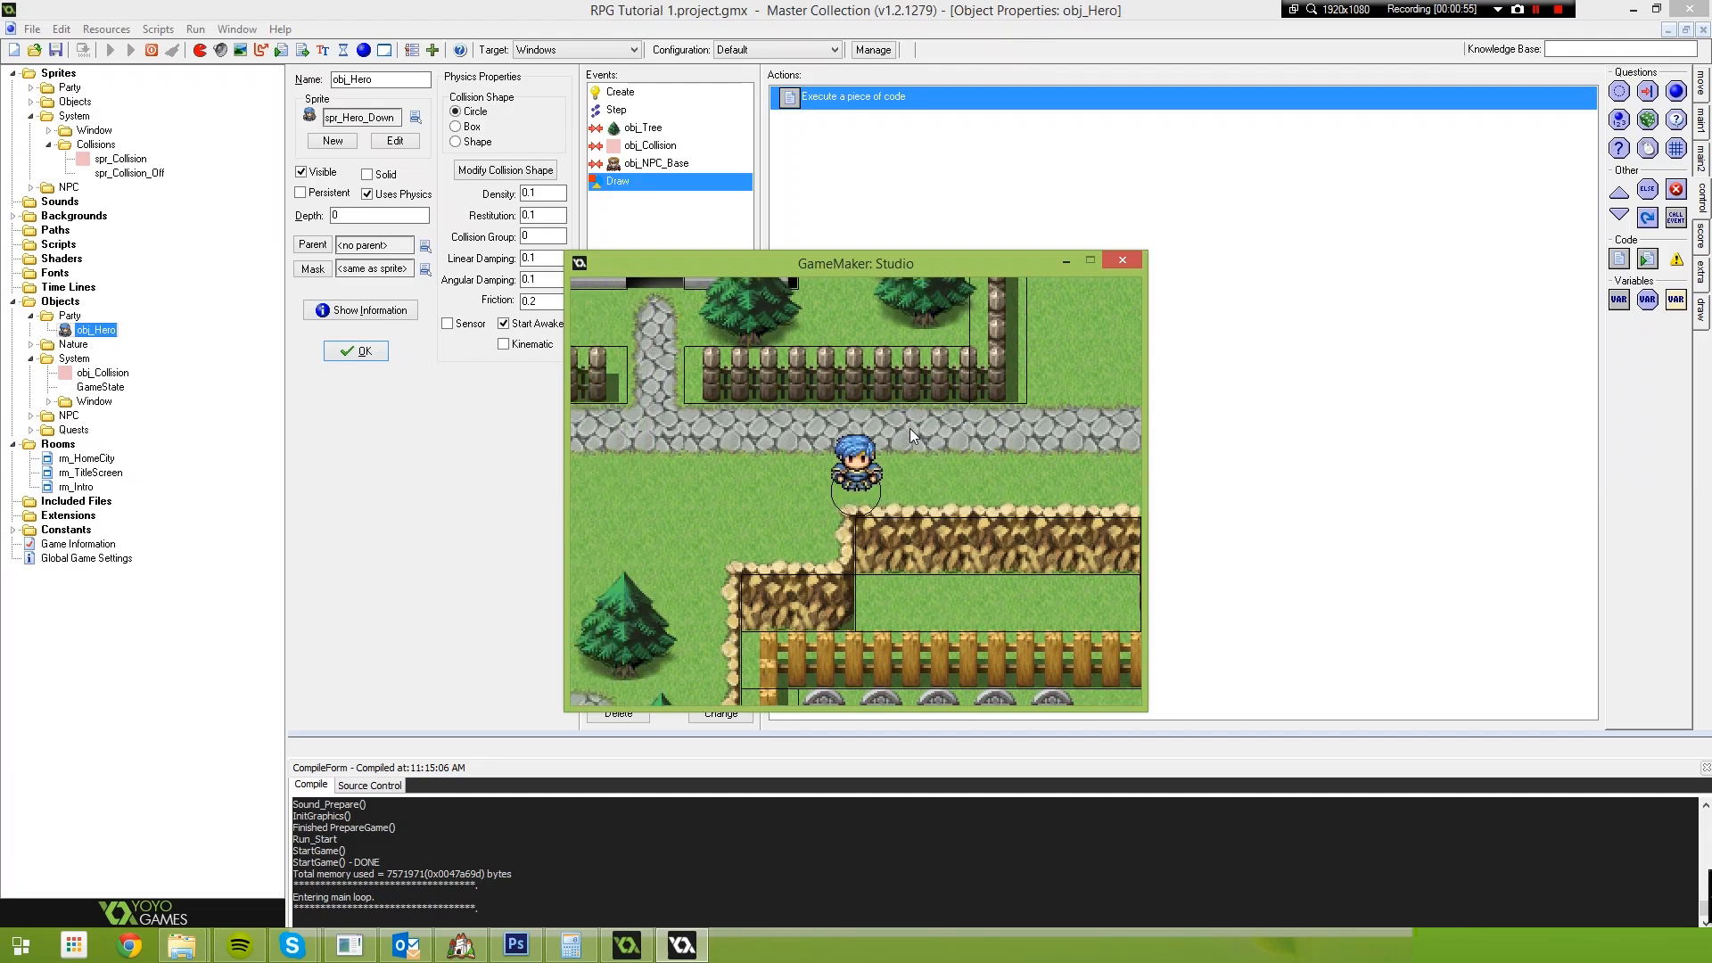
key("Down")
key("Left")
key("Down")
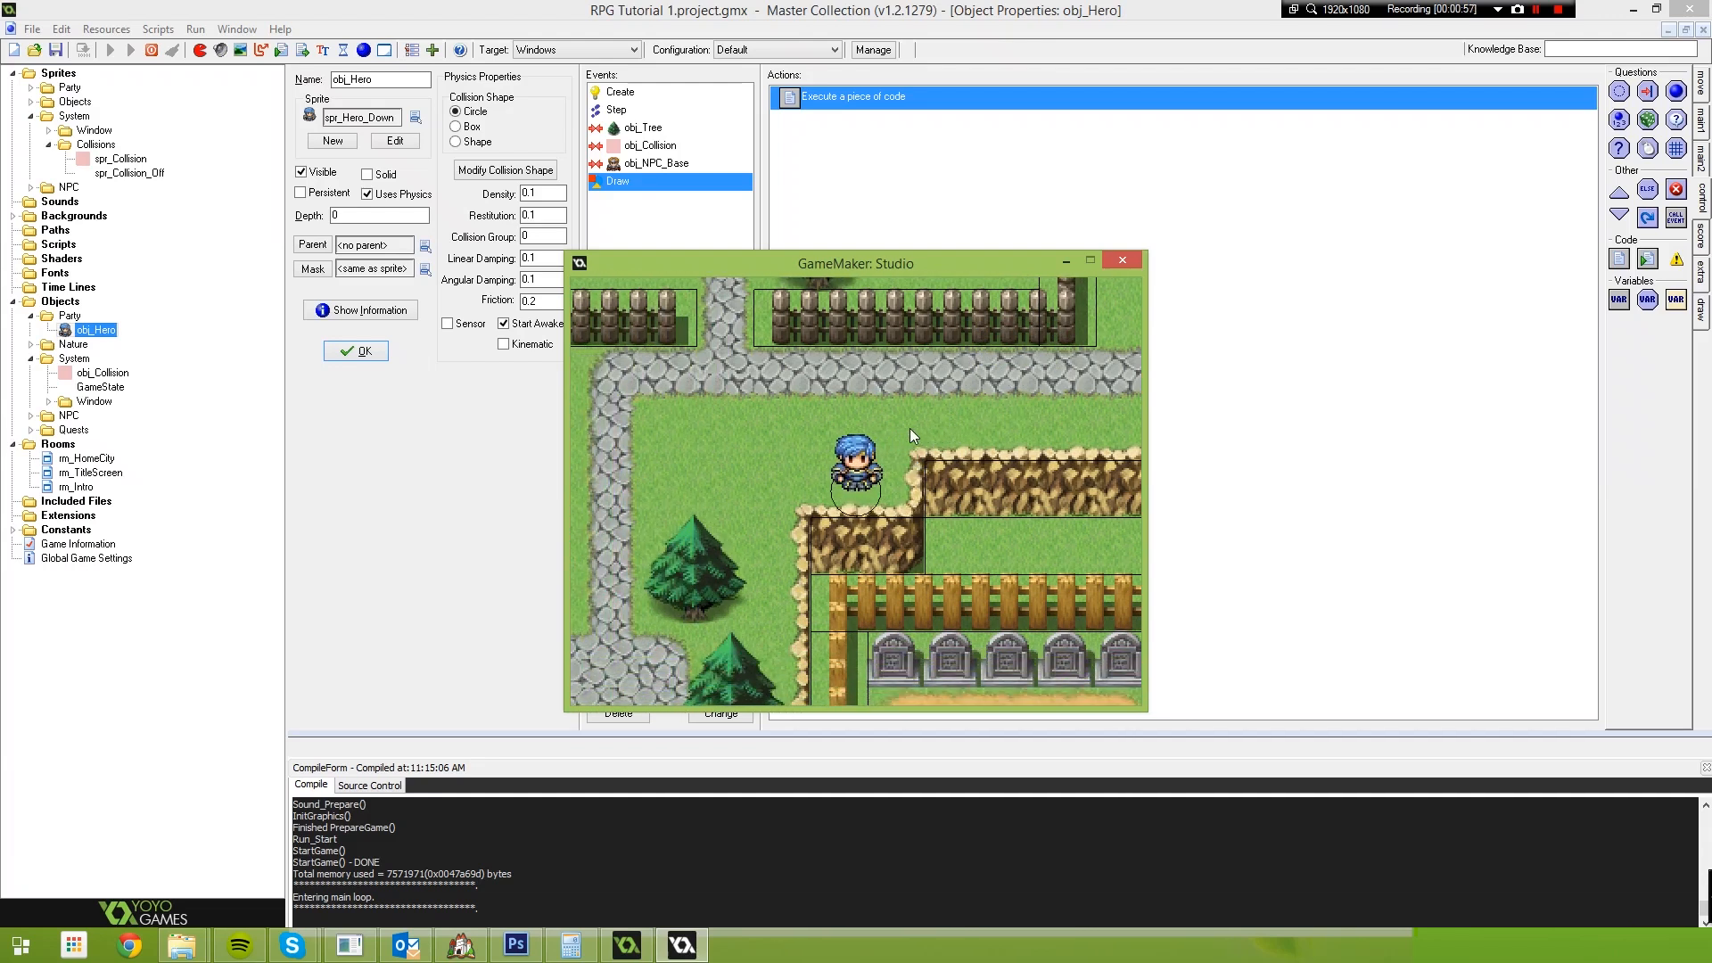
key("Down")
key("Left")
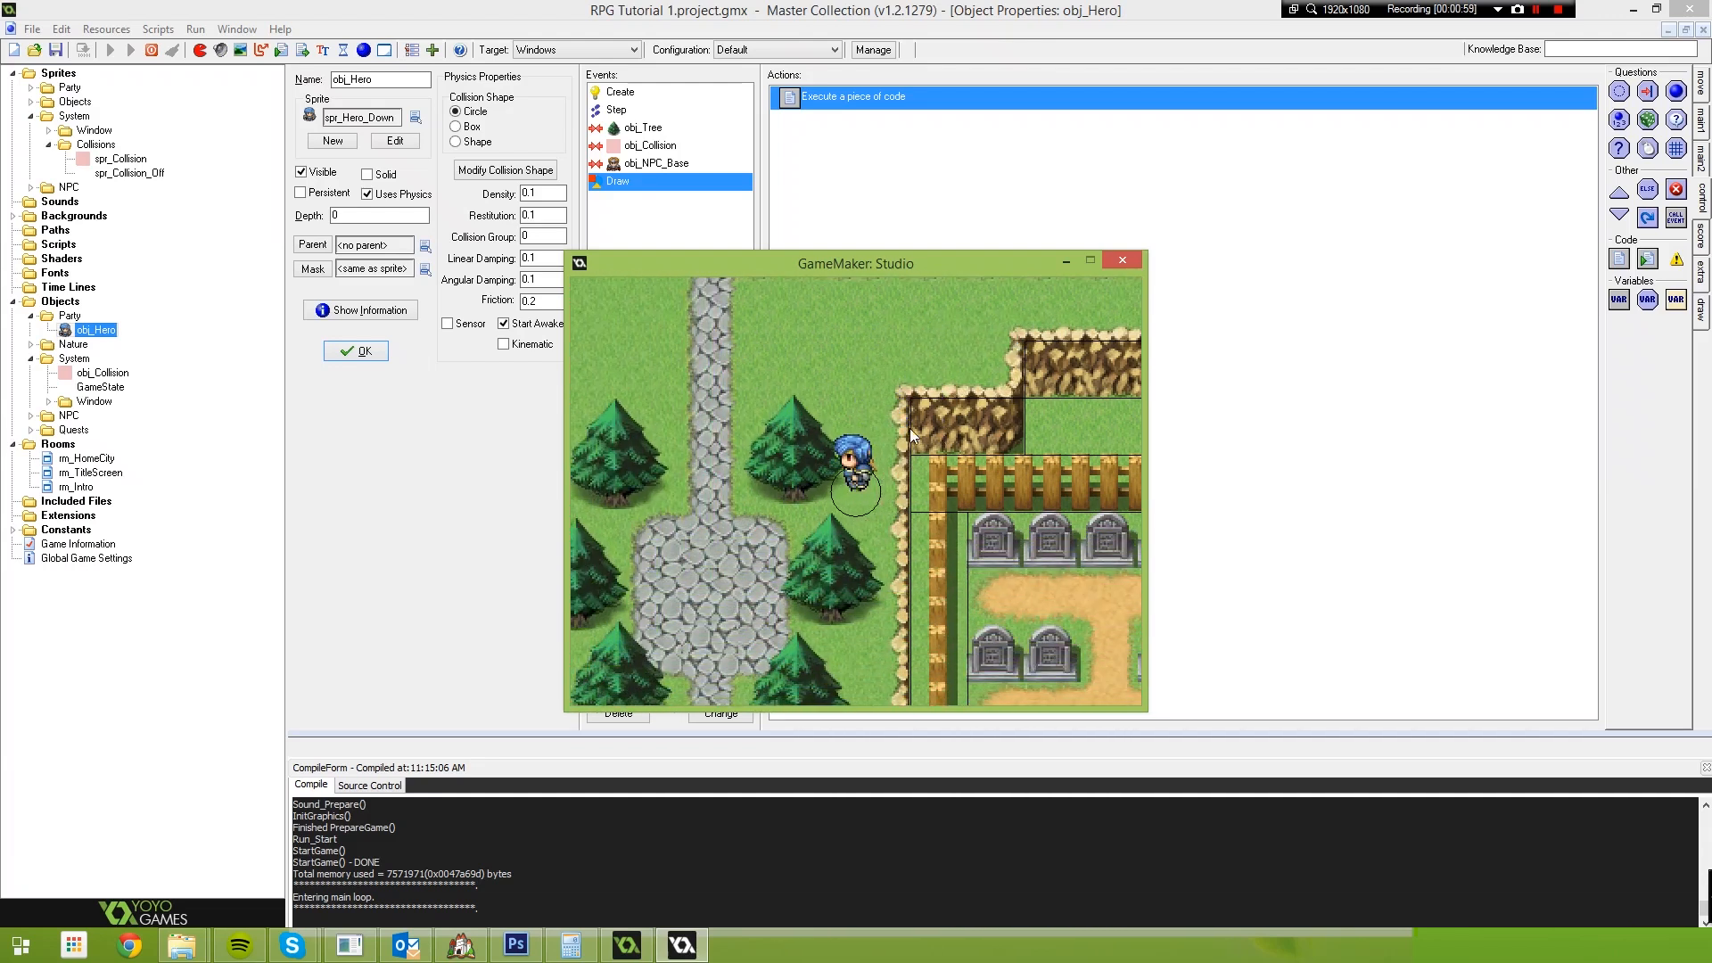
key("Up")
key("Right")
key("Down")
key("Down")
key("Right")
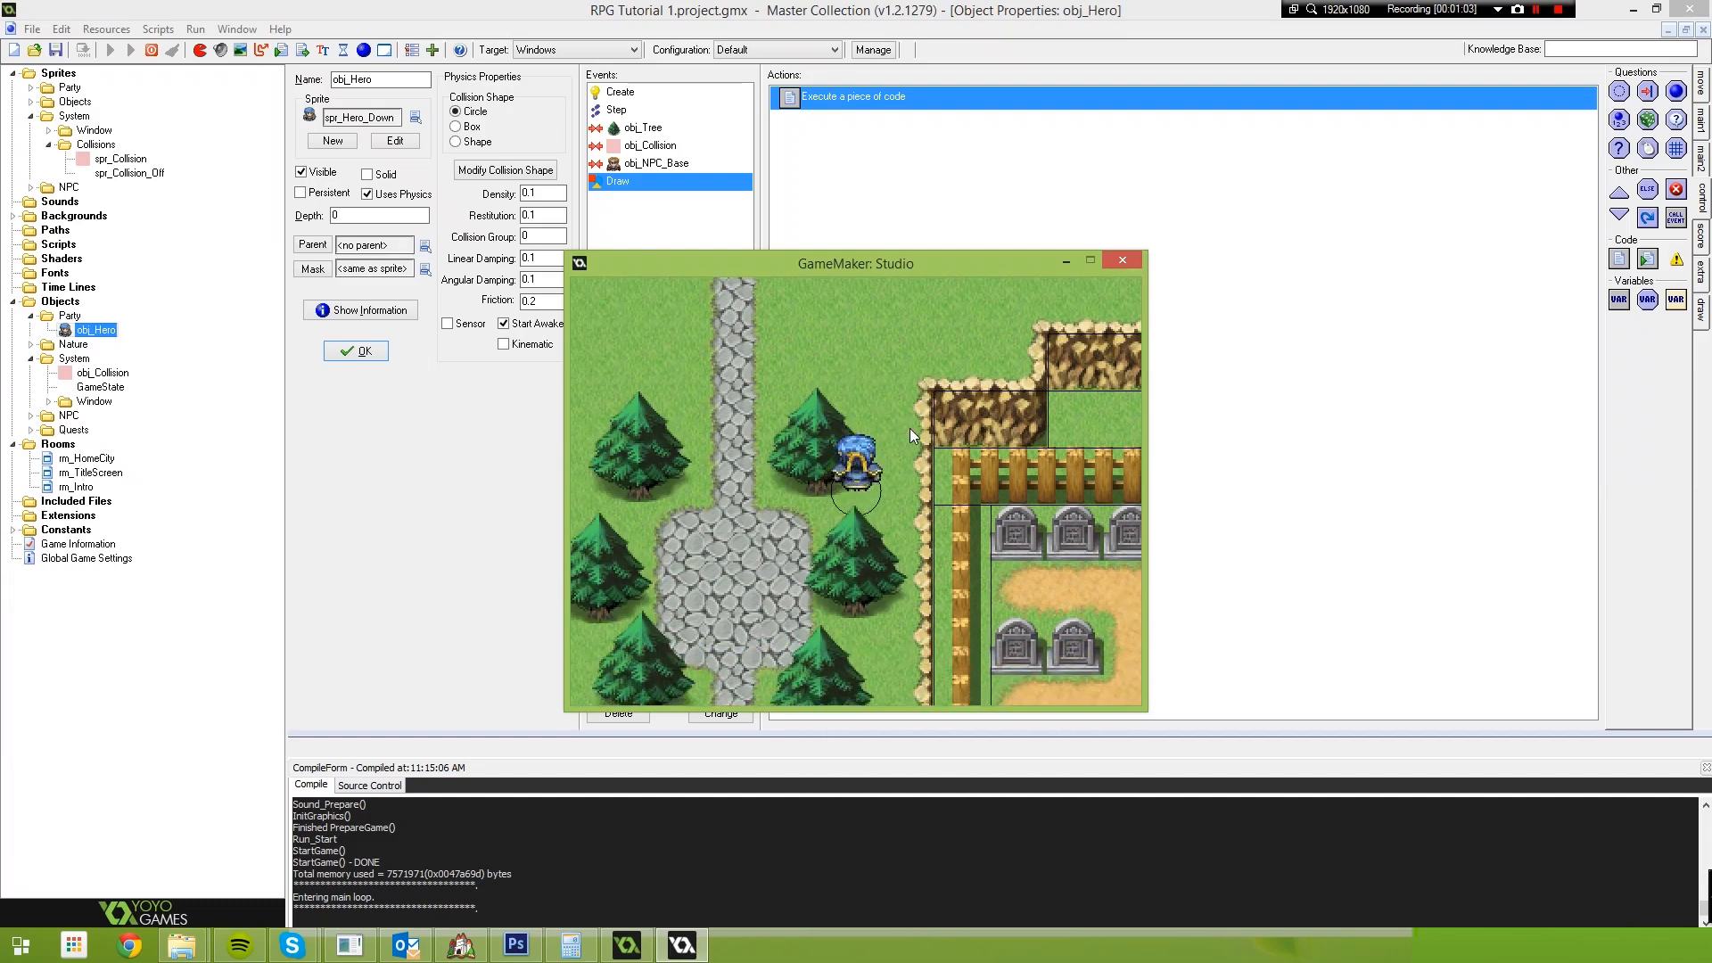
key("Left")
key("Up")
key("Right")
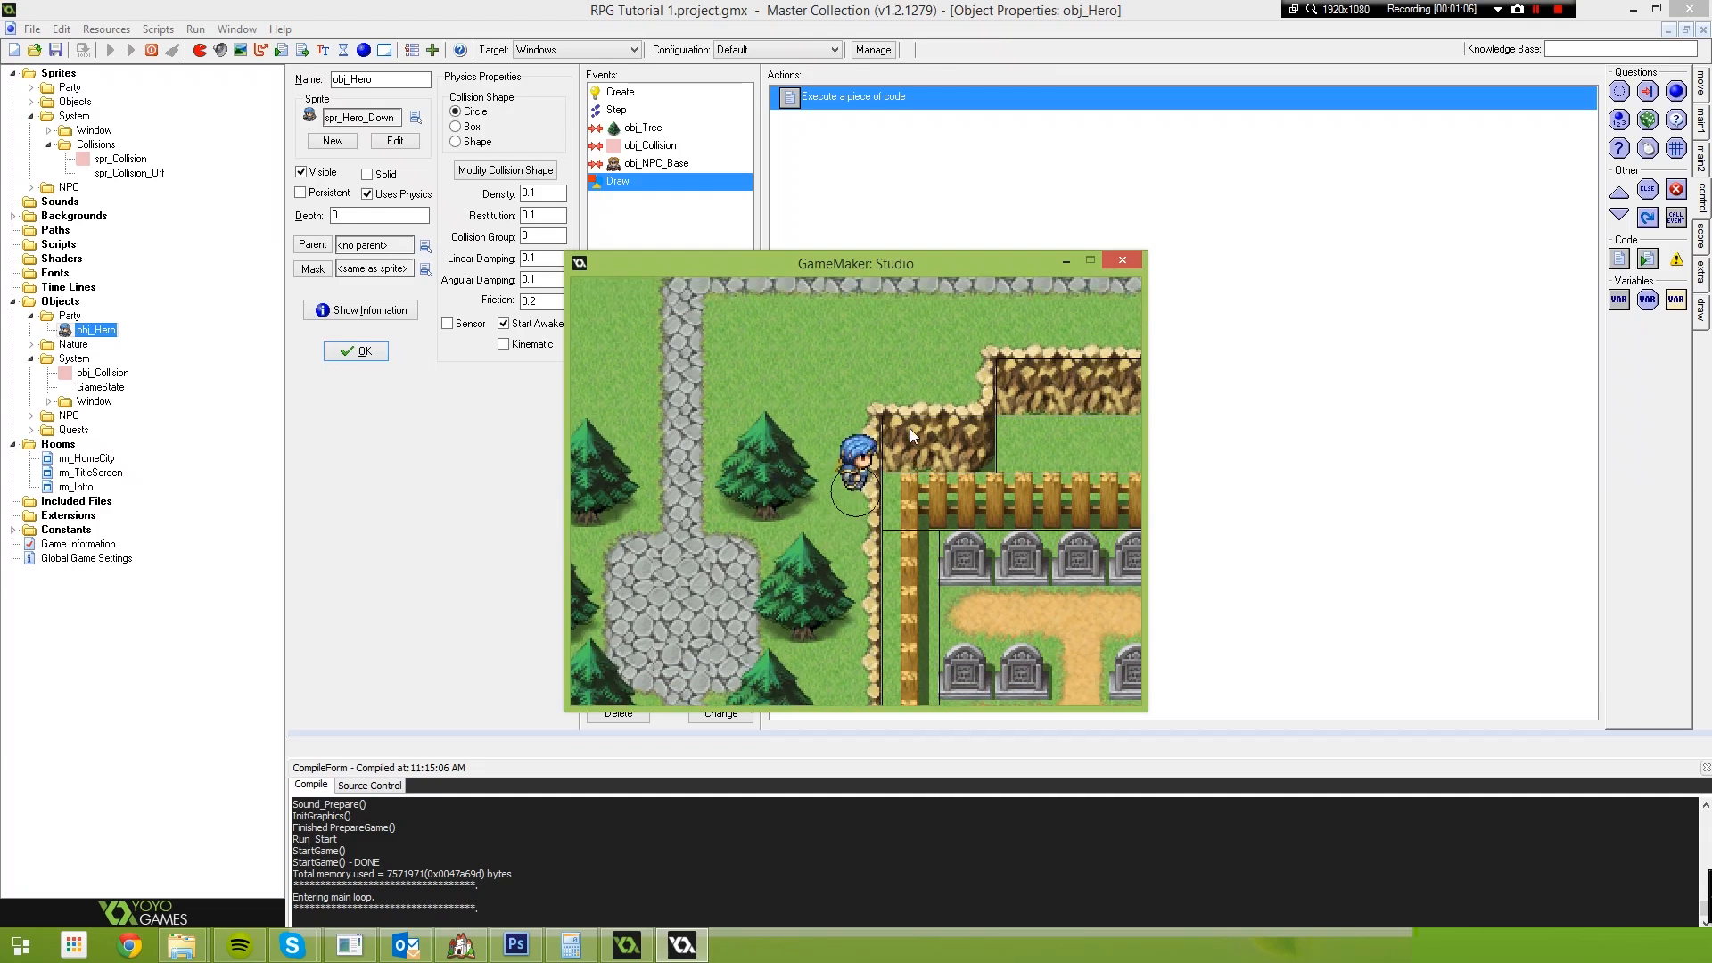
key("Up")
key("Right")
key("Down")
key("Up")
key("Down")
key("Up")
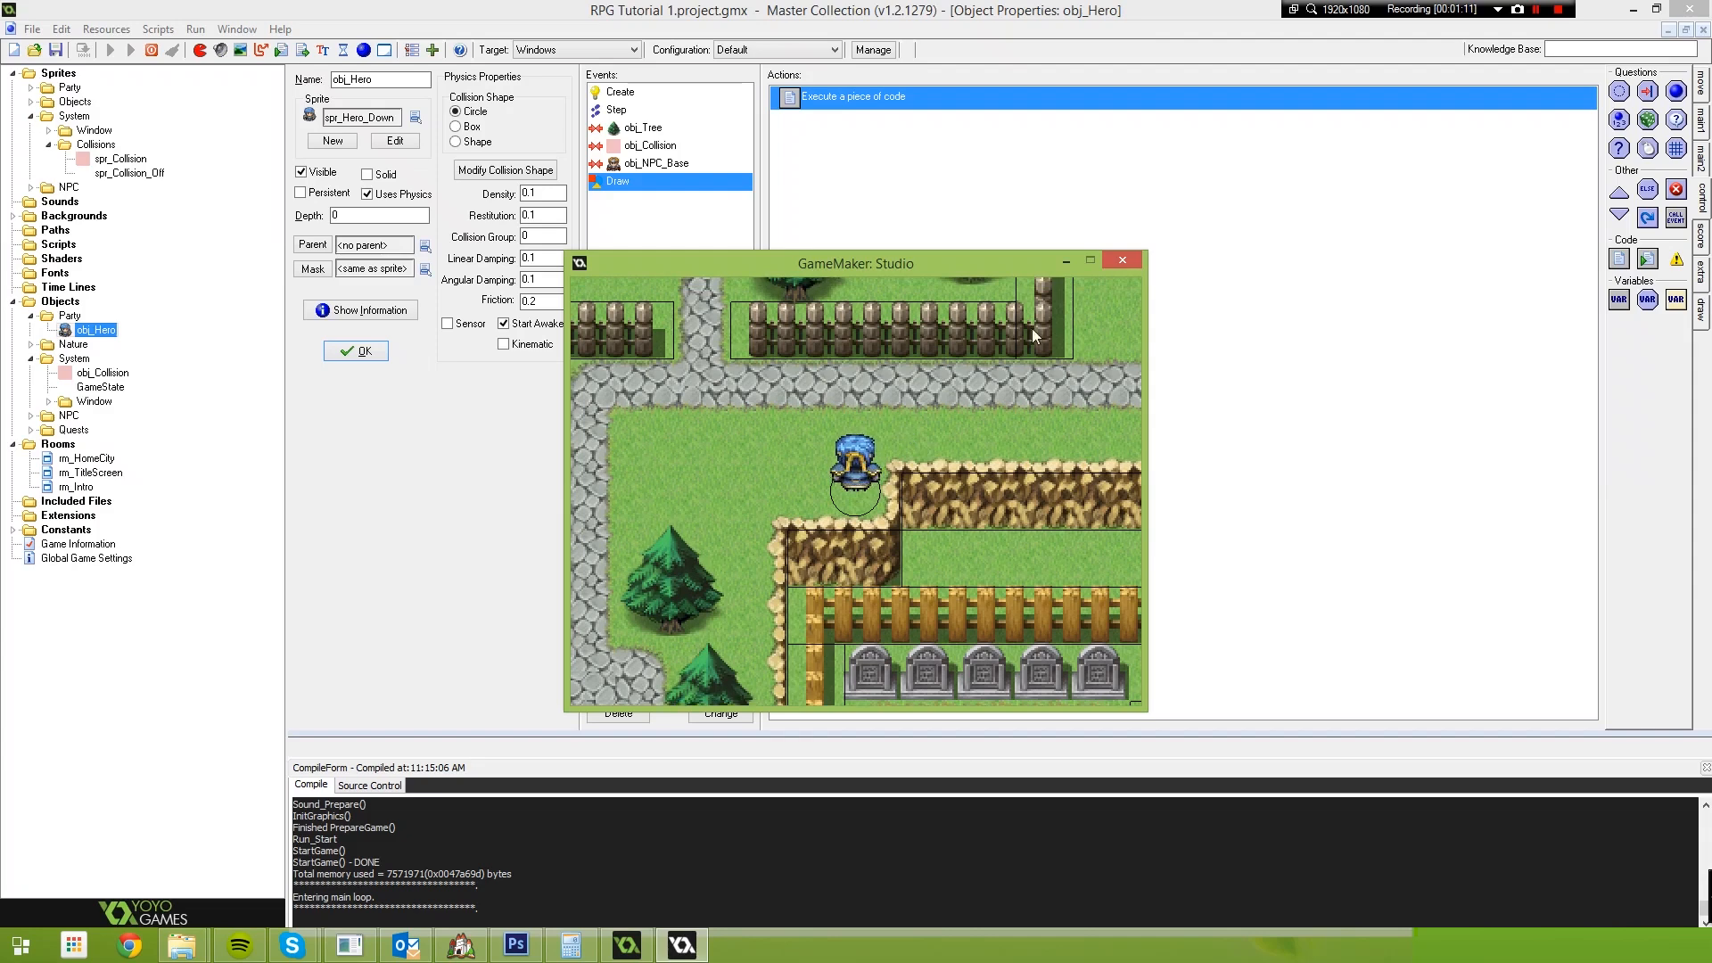
left_click(1123, 259)
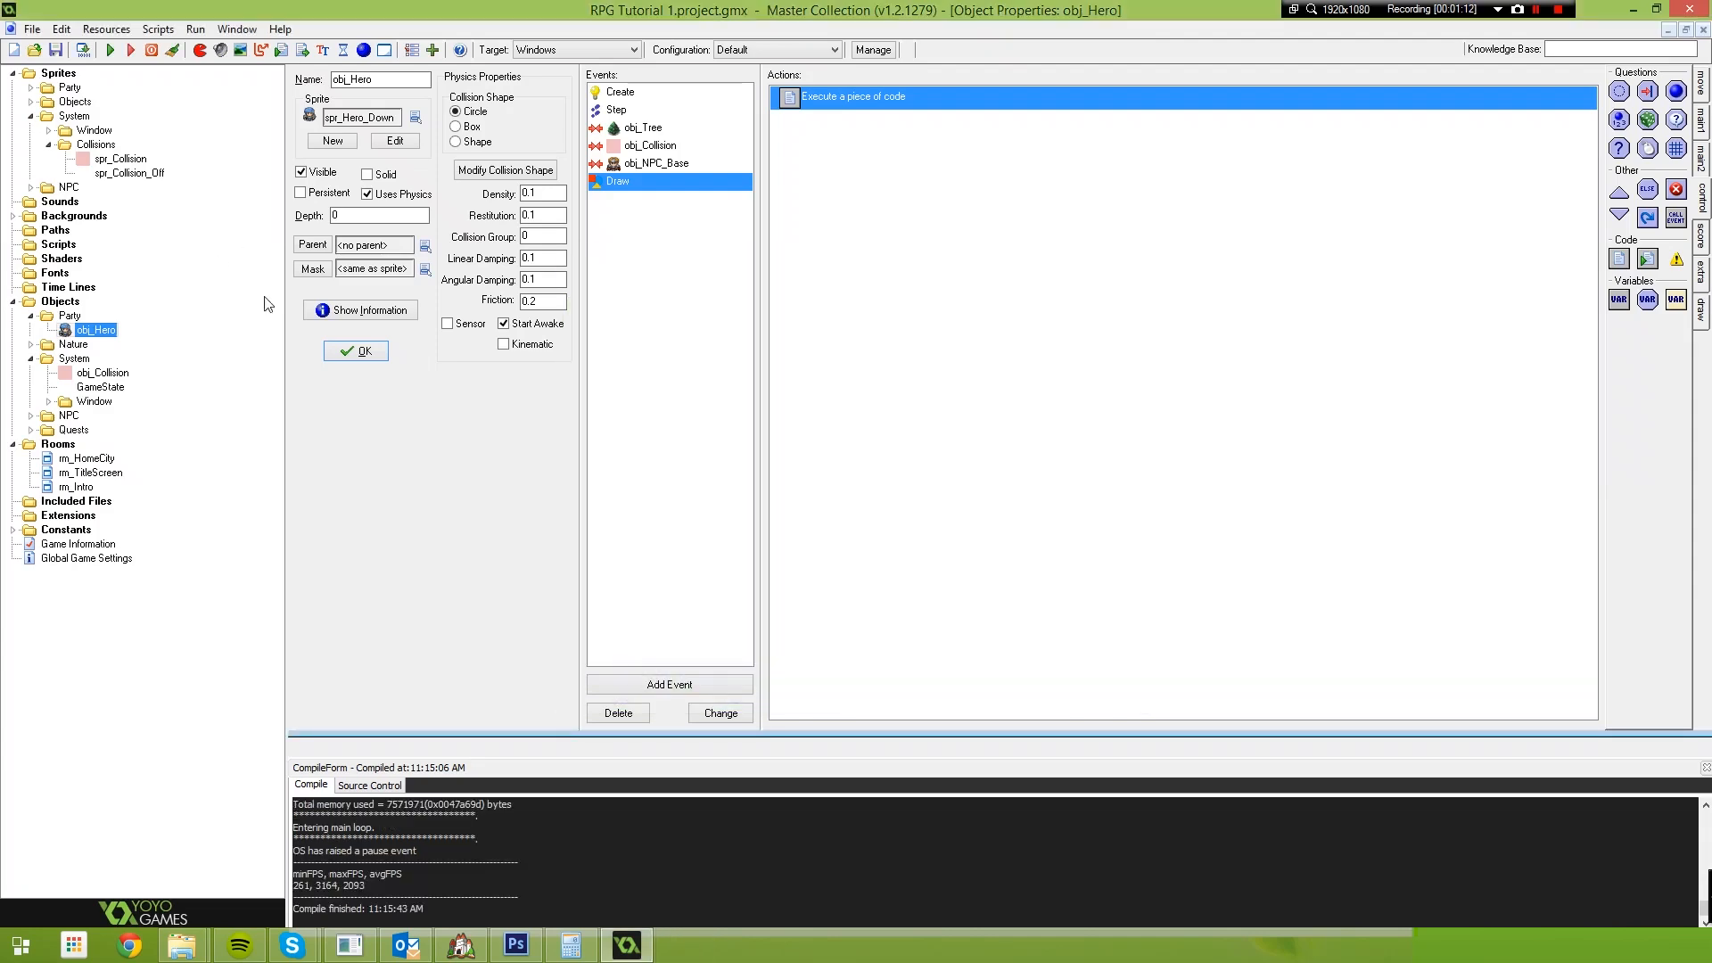
Center obj_Hero's circular collision shape at (16,16) and shrink it so its lower point is at (16,30)
left_click(479, 171)
scroll(474, 421, "up", 1)
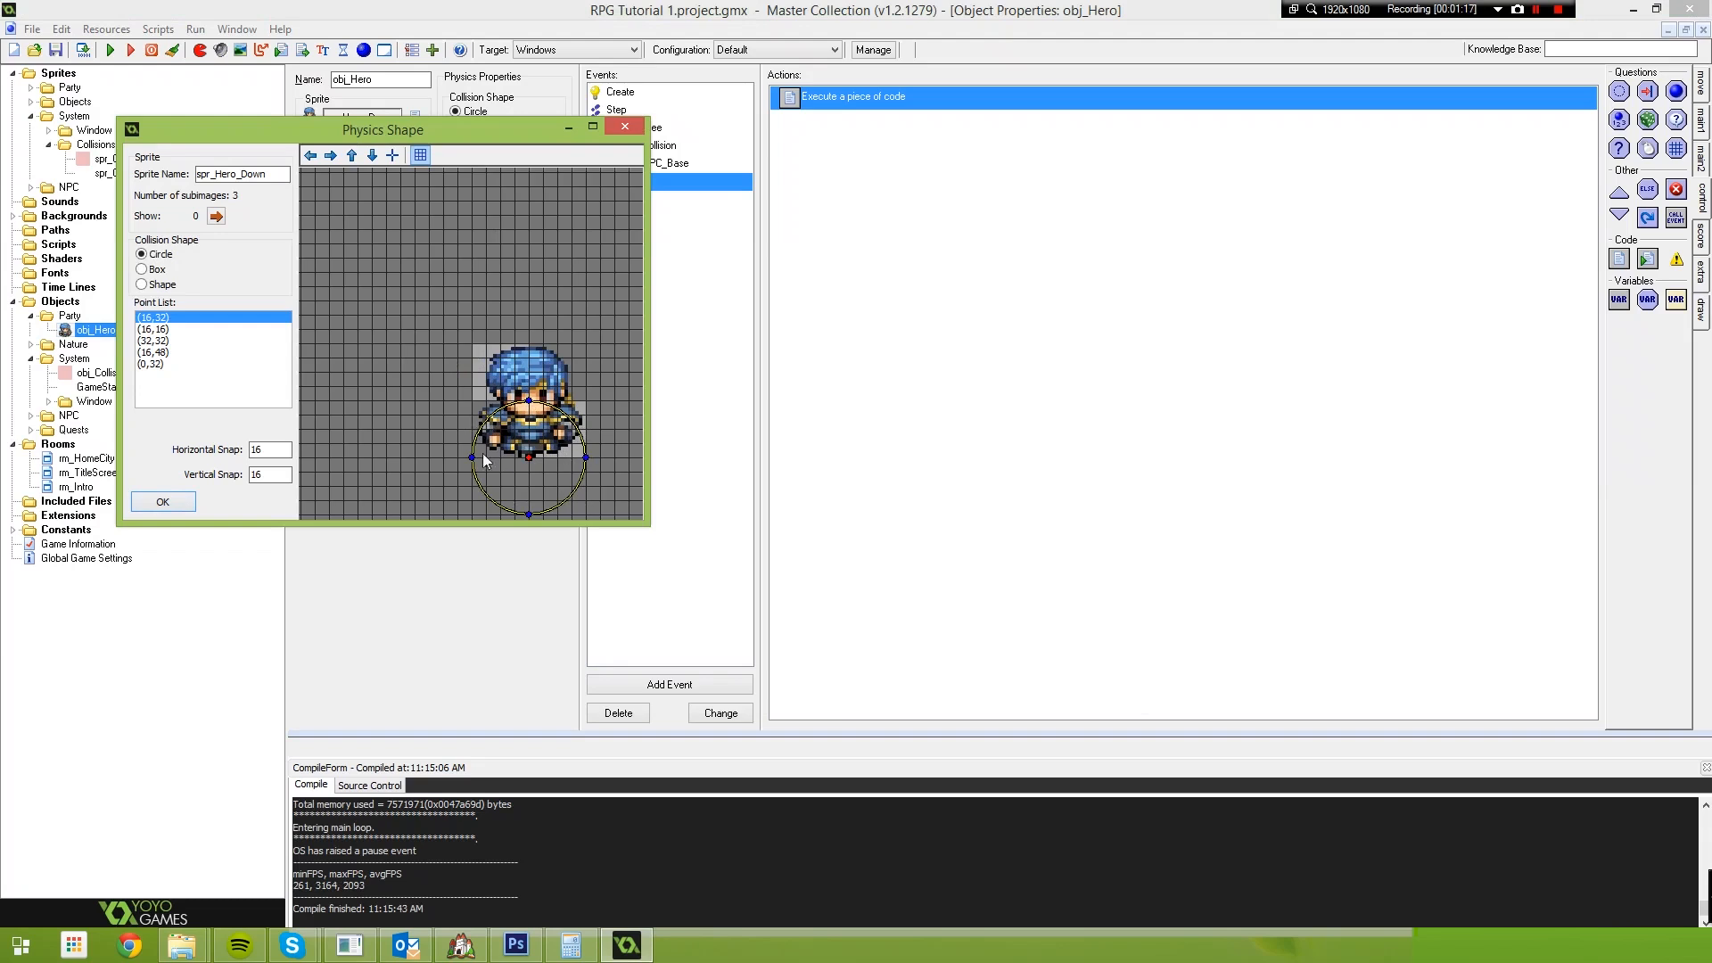
left_click_drag(529, 457, 531, 402)
scroll(537, 453, "up", 1)
middle_click_drag(524, 454, 441, 312)
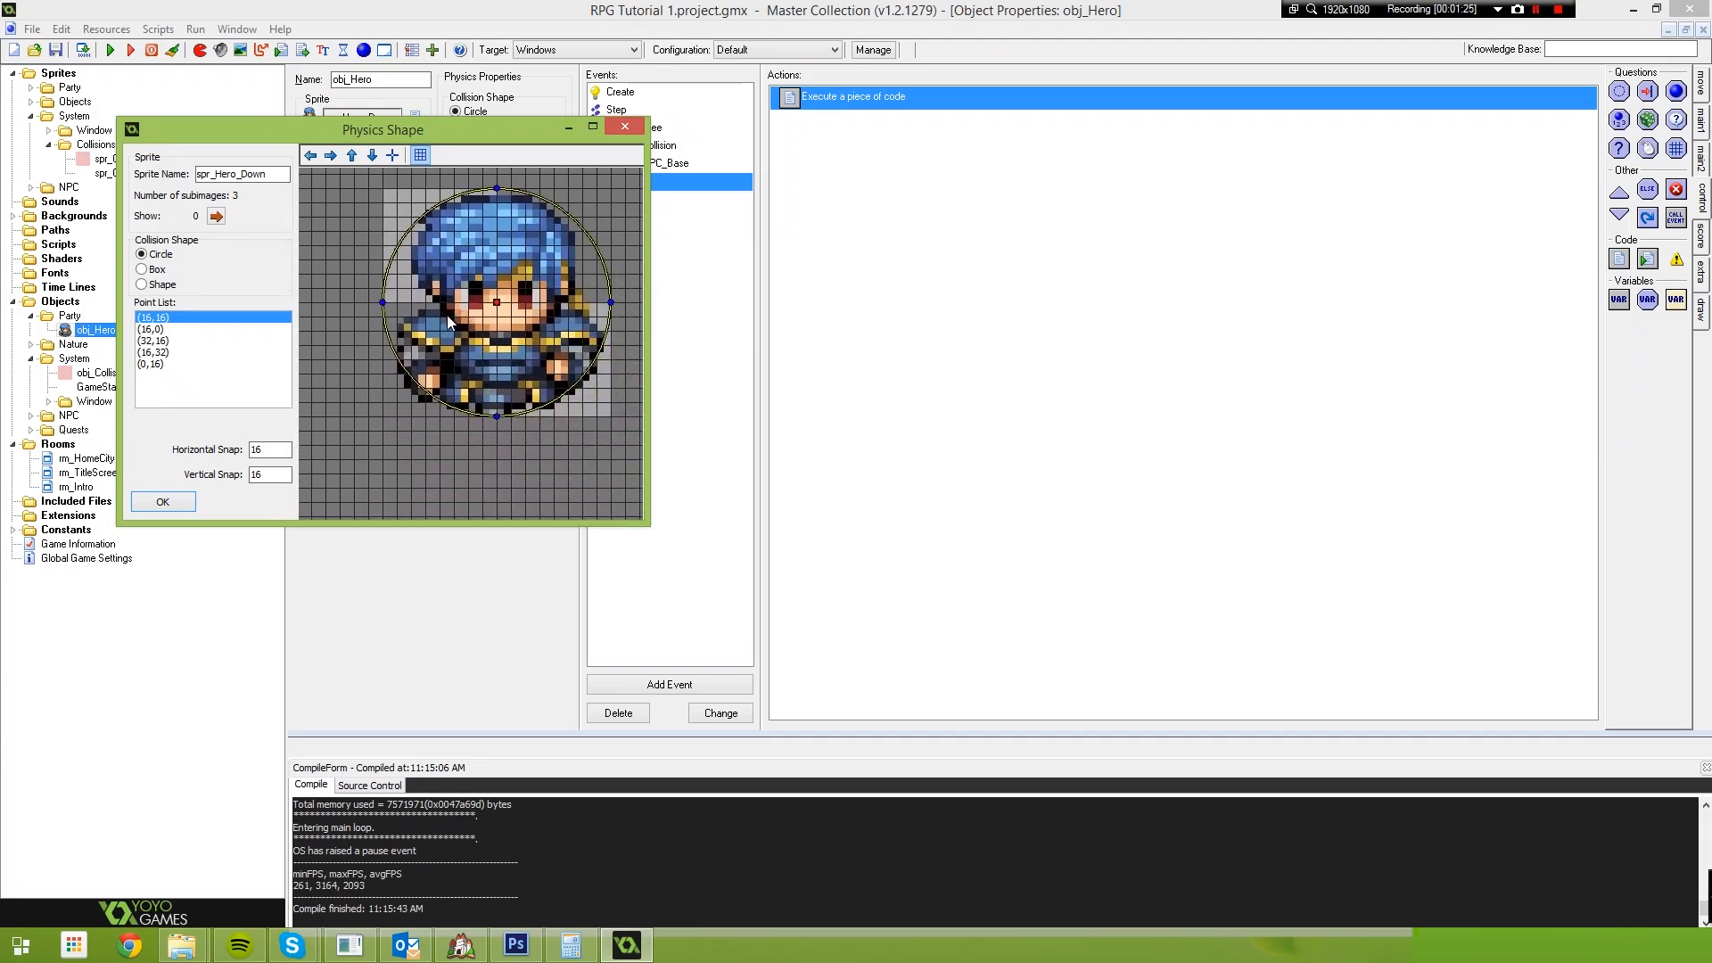
left_click_drag(496, 416, 496, 407)
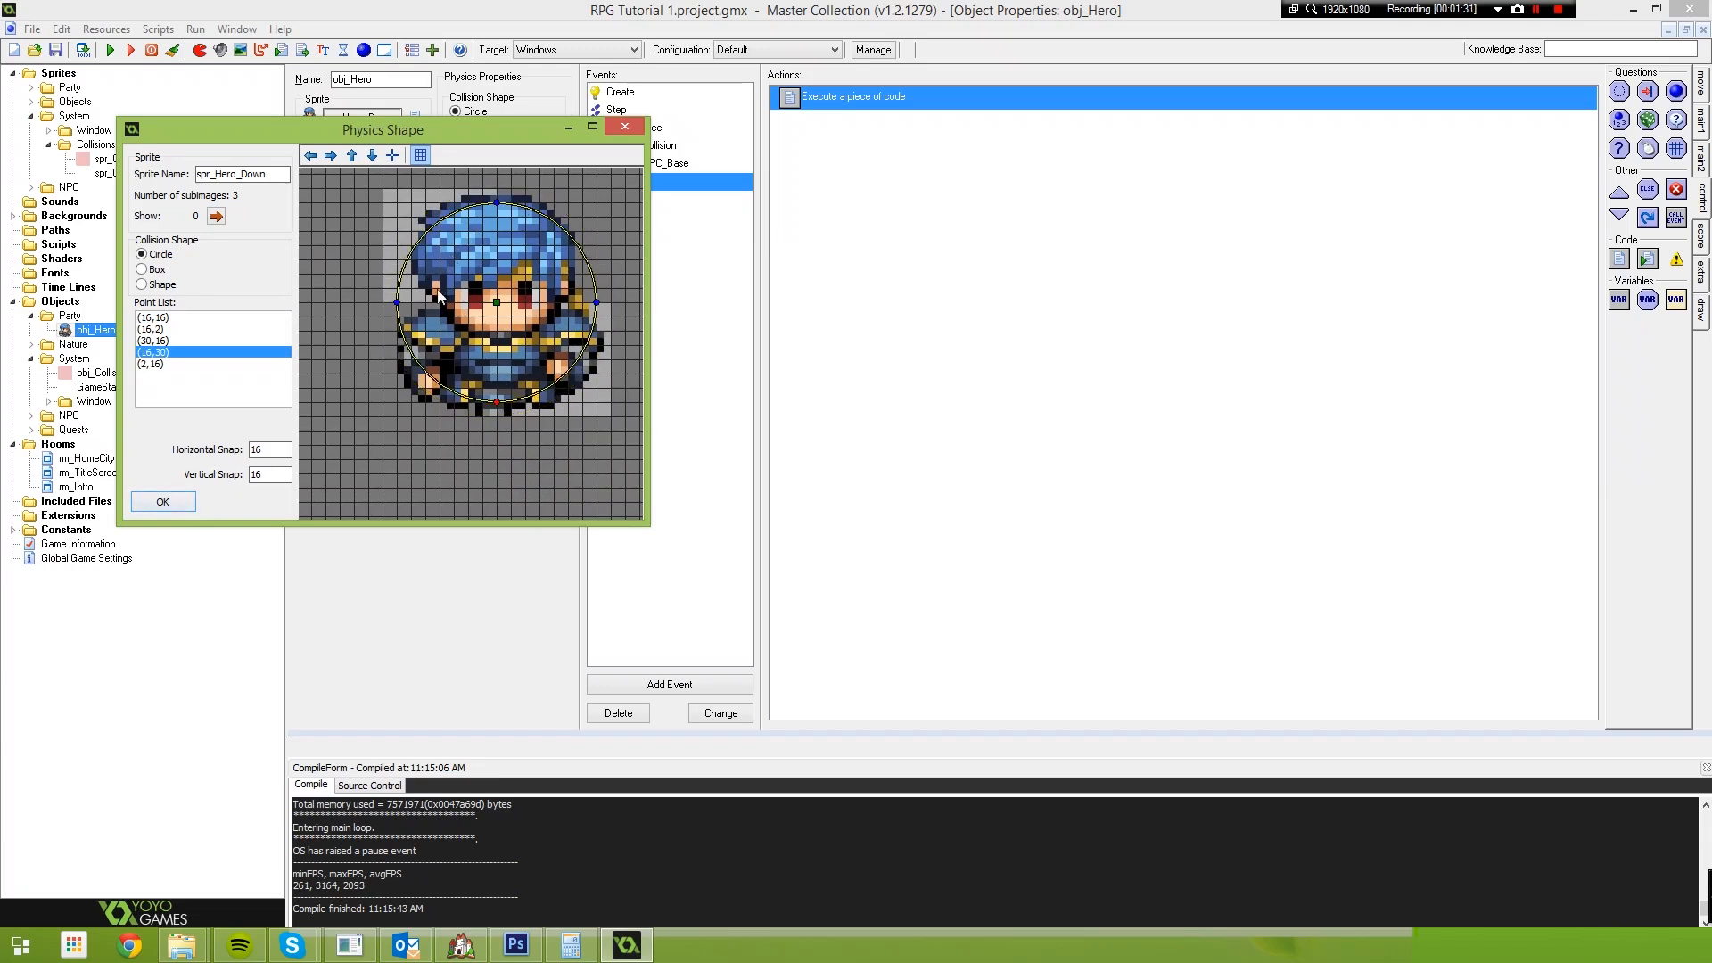
Check the collision circle against all three subimages of spr_Hero_Down and accept the shape
left_click(216, 216)
left_click(216, 217)
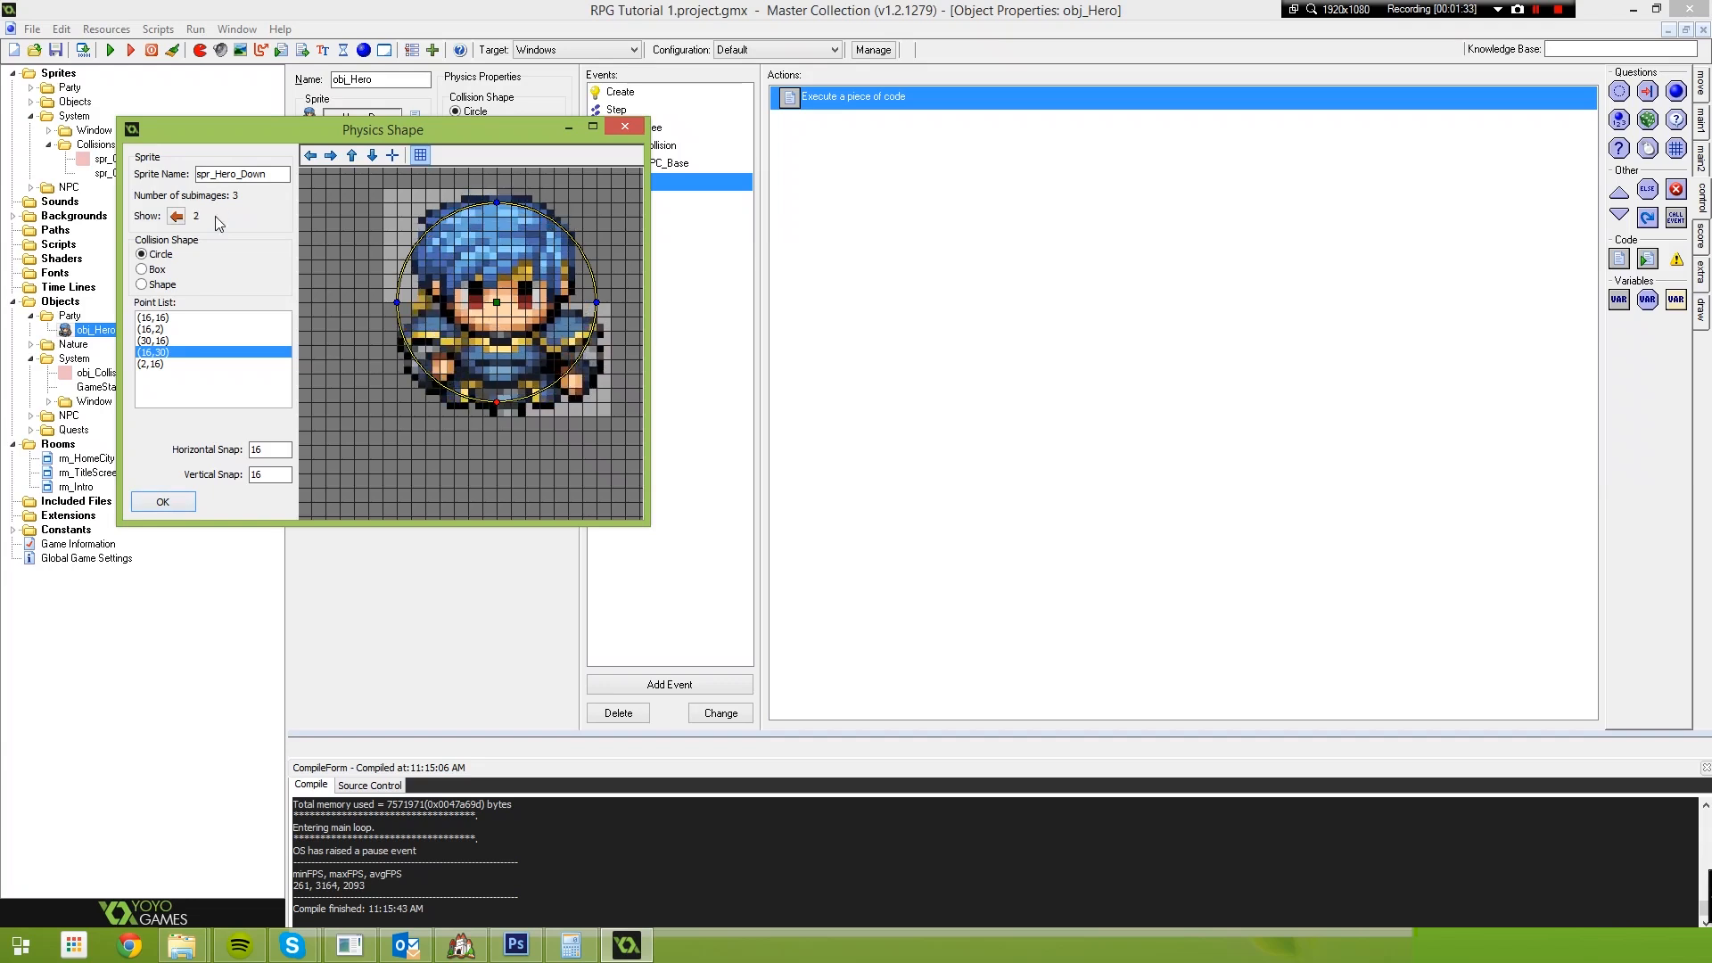
left_click(177, 216)
left_click(176, 217)
left_click(216, 216)
left_click(216, 217)
left_click(175, 502)
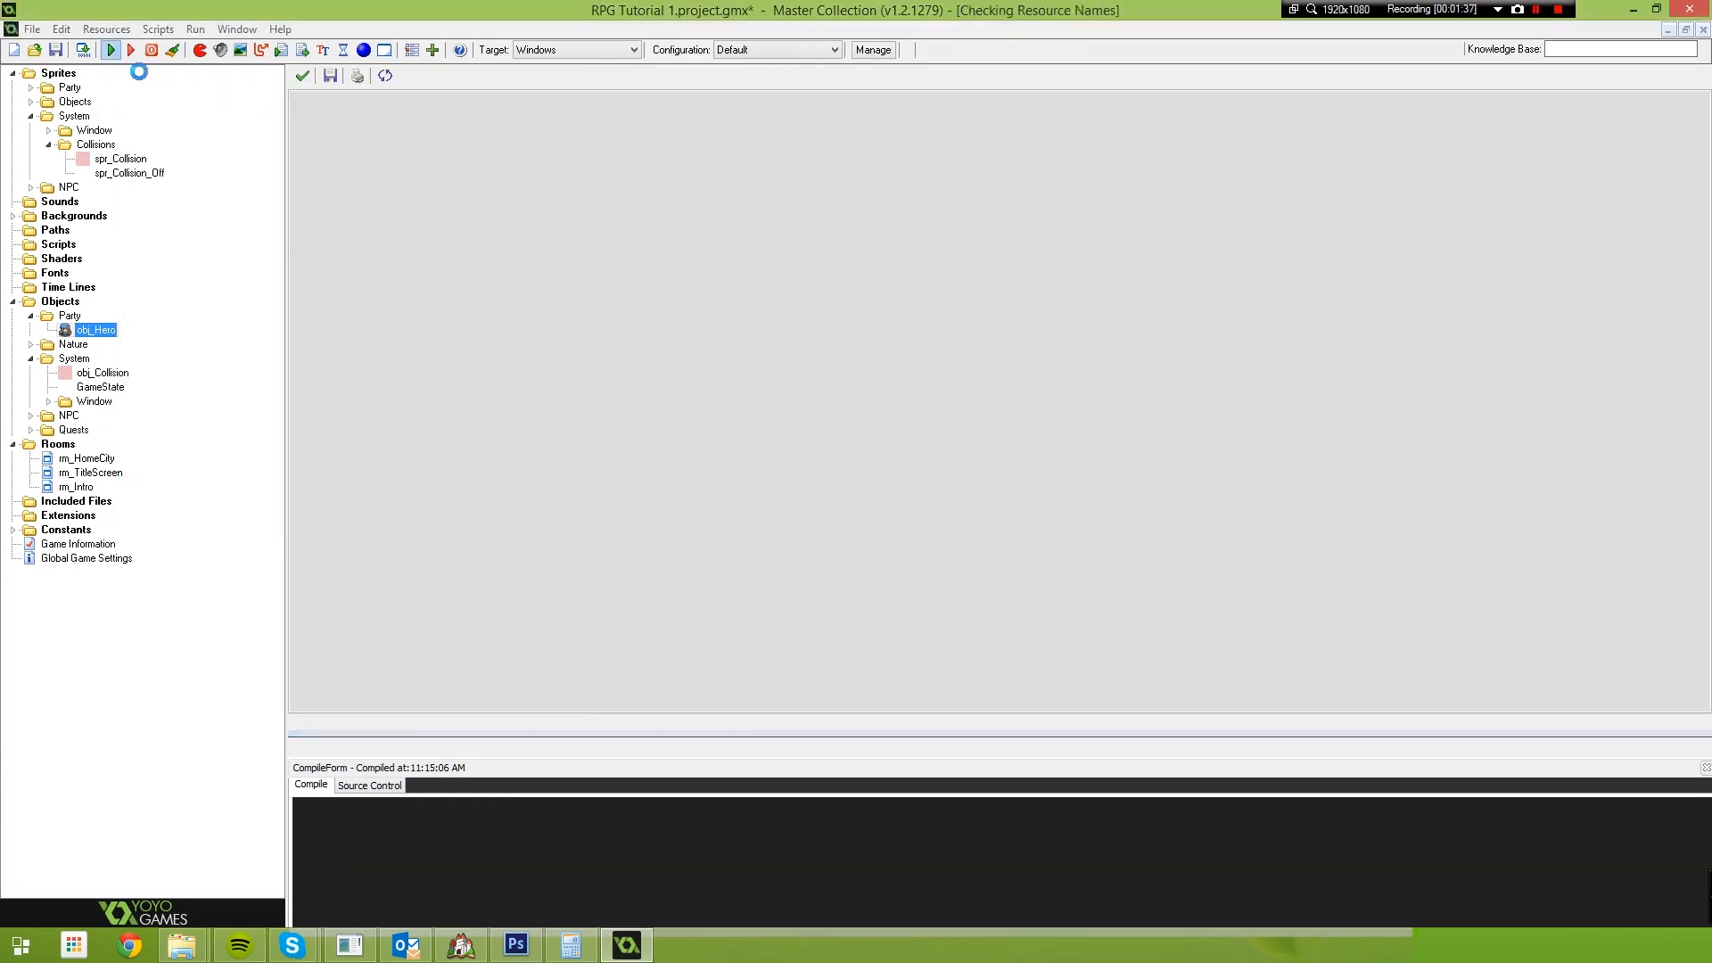
Run the game, walk the hero down to test the new collision circle, and quit the game
key("F5")
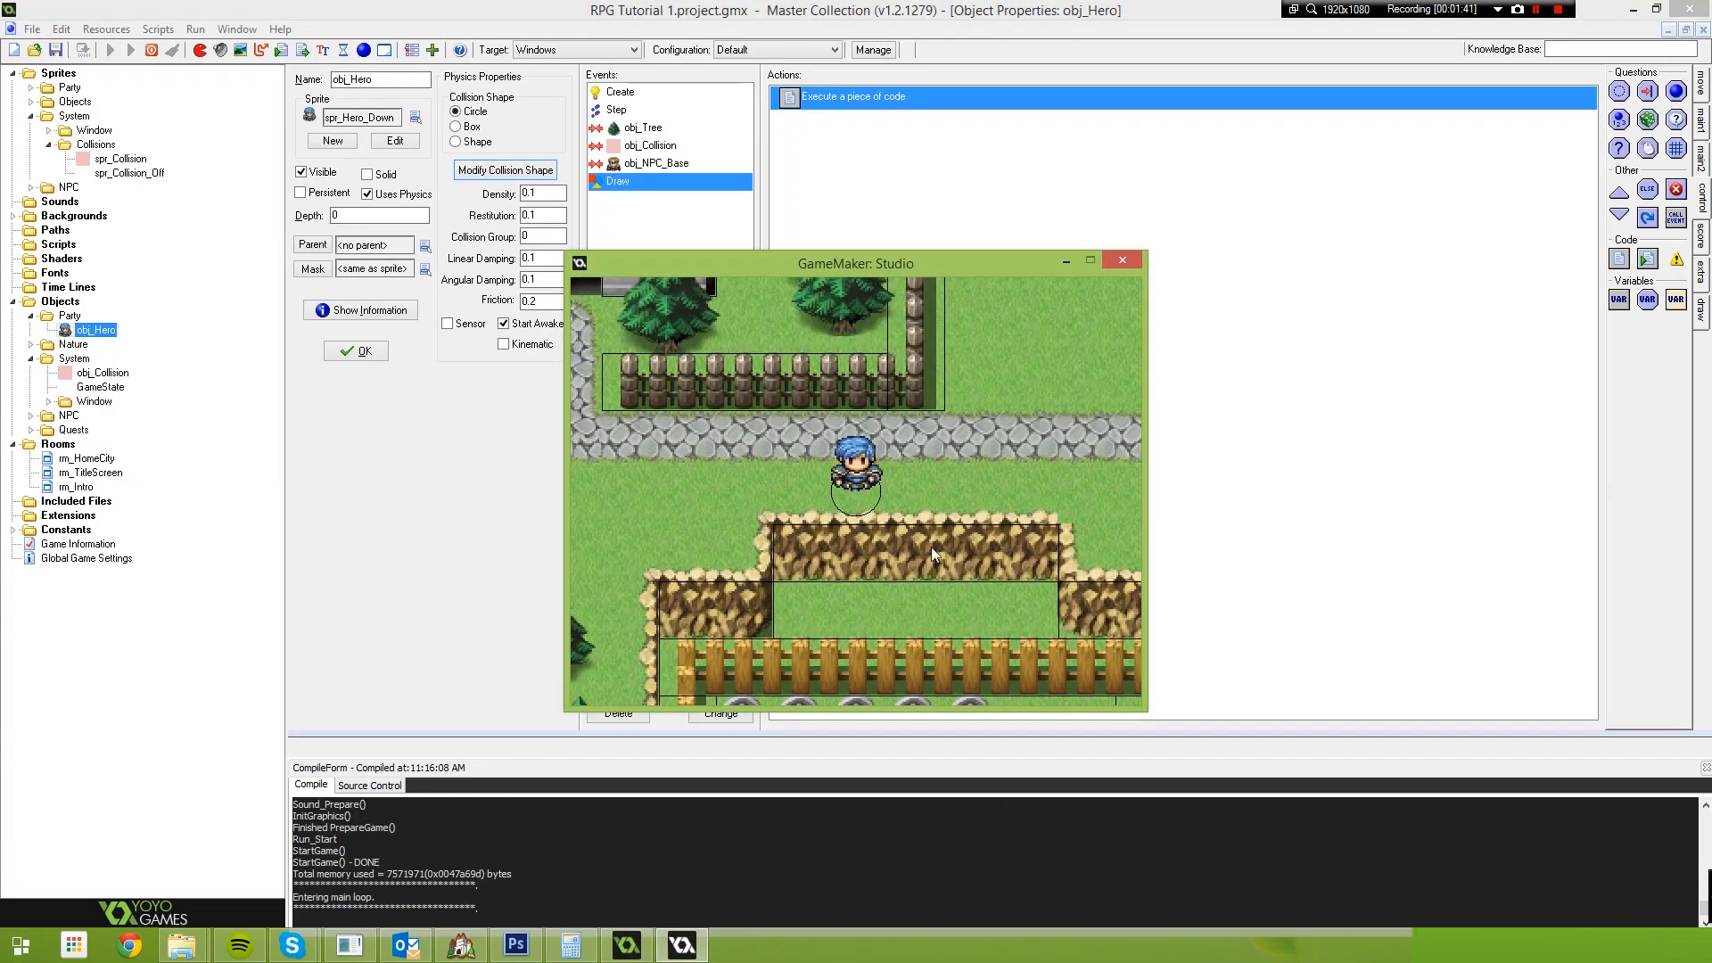
key("Down")
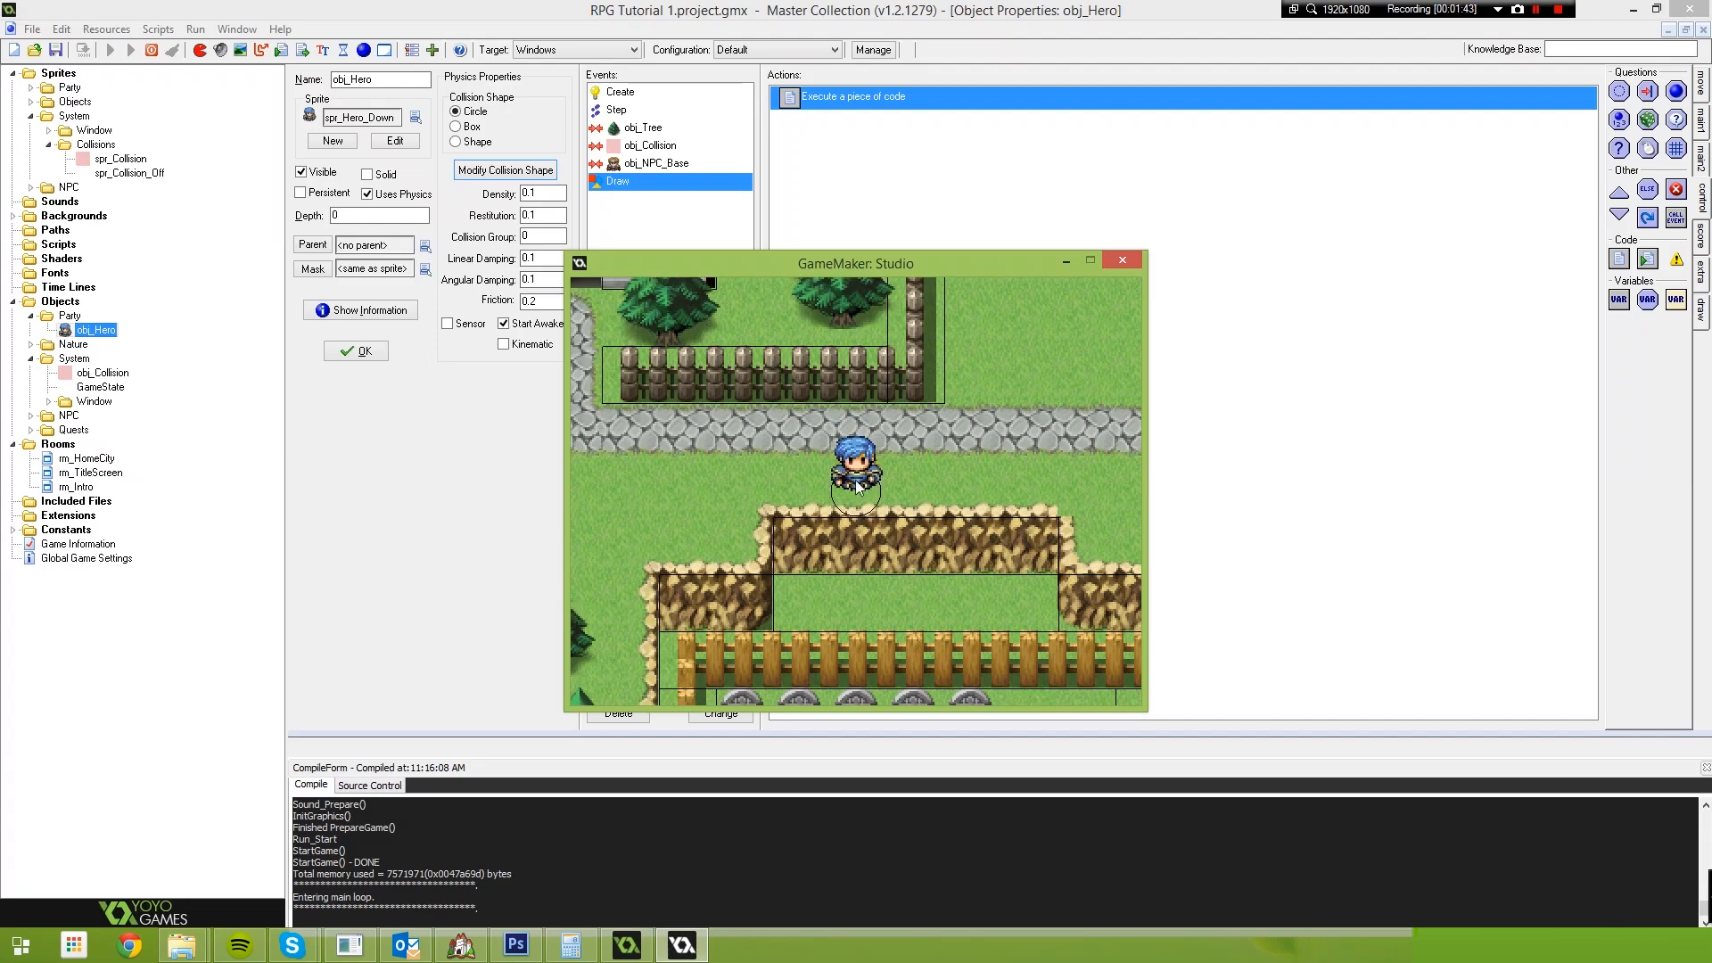
key("Escape")
Inspect how obj_Hero's collision circle fits the hero sprite and close the shape editor
left_click(489, 171)
scroll(514, 390, "up", 3)
scroll(588, 457, "down", 1)
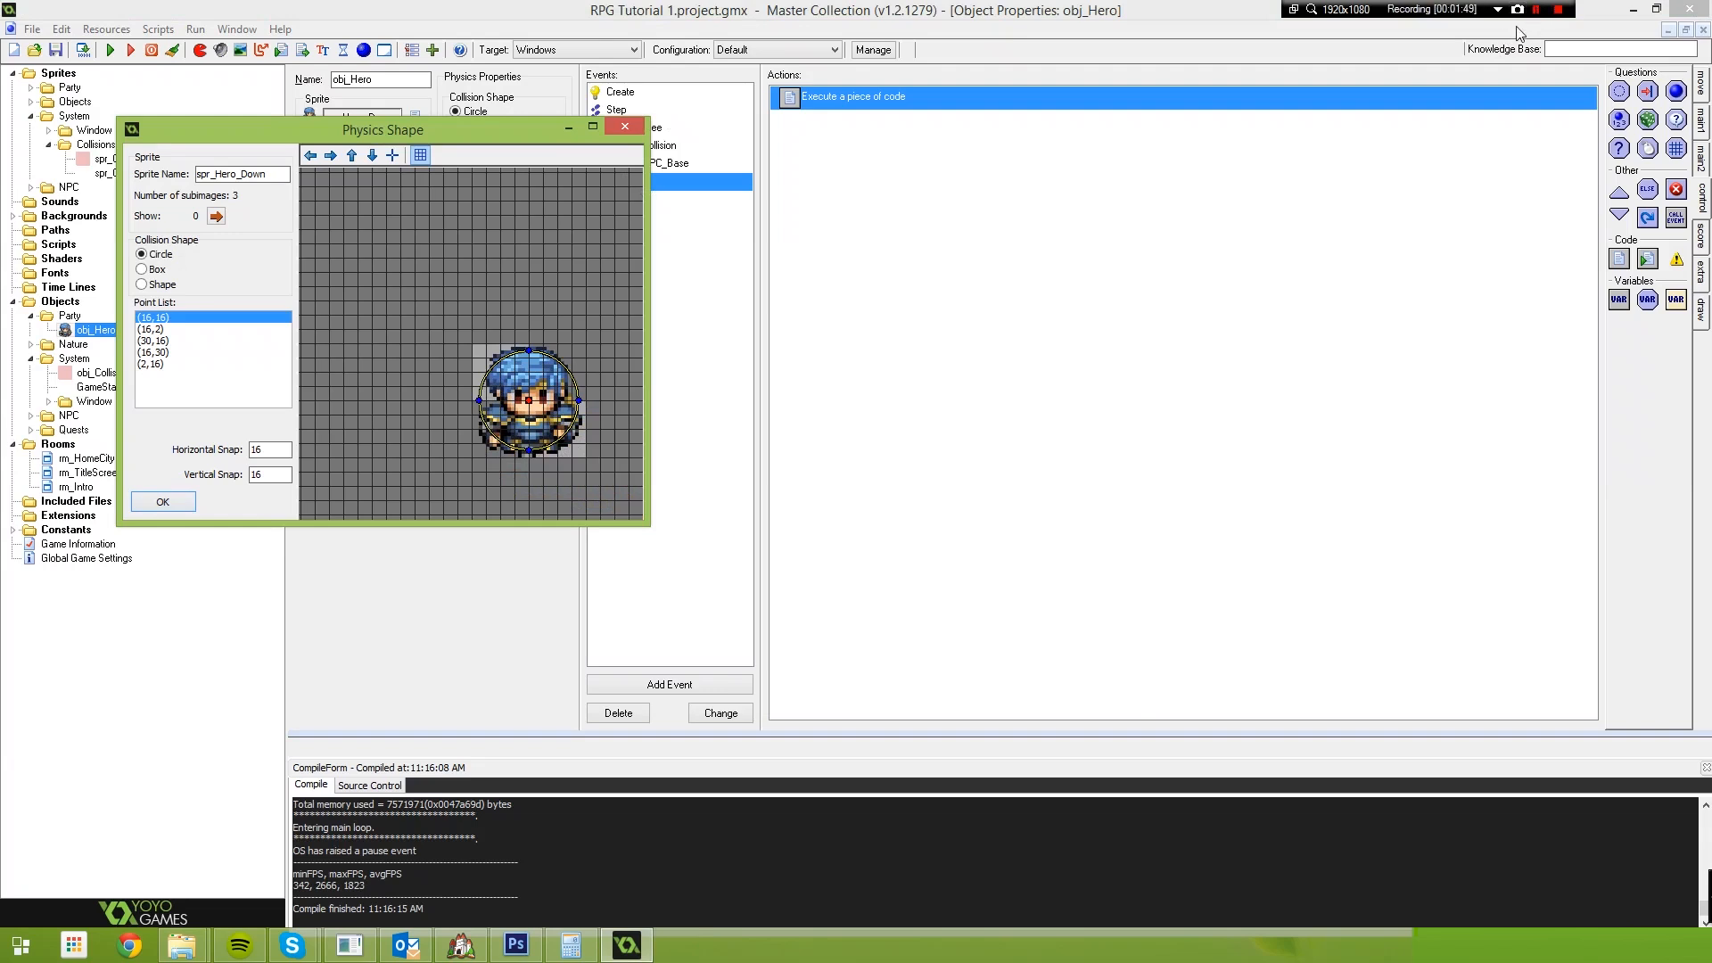
left_click(1538, 14)
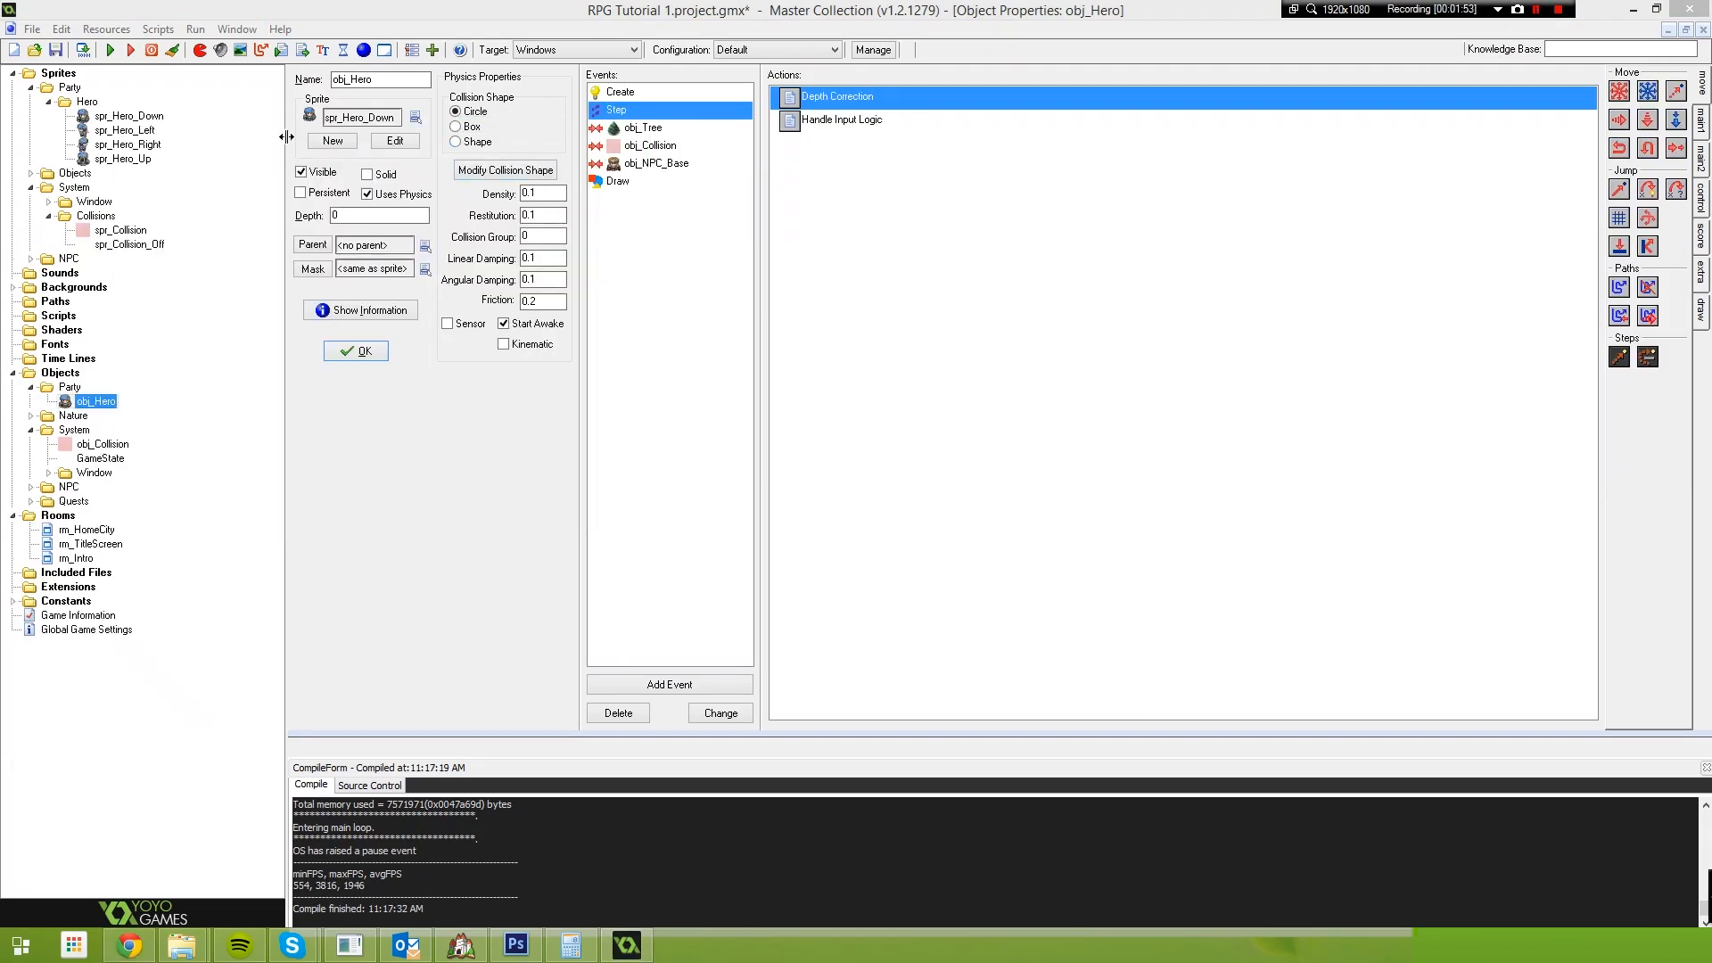
left_click(496, 175)
middle_click_drag(544, 406, 442, 333)
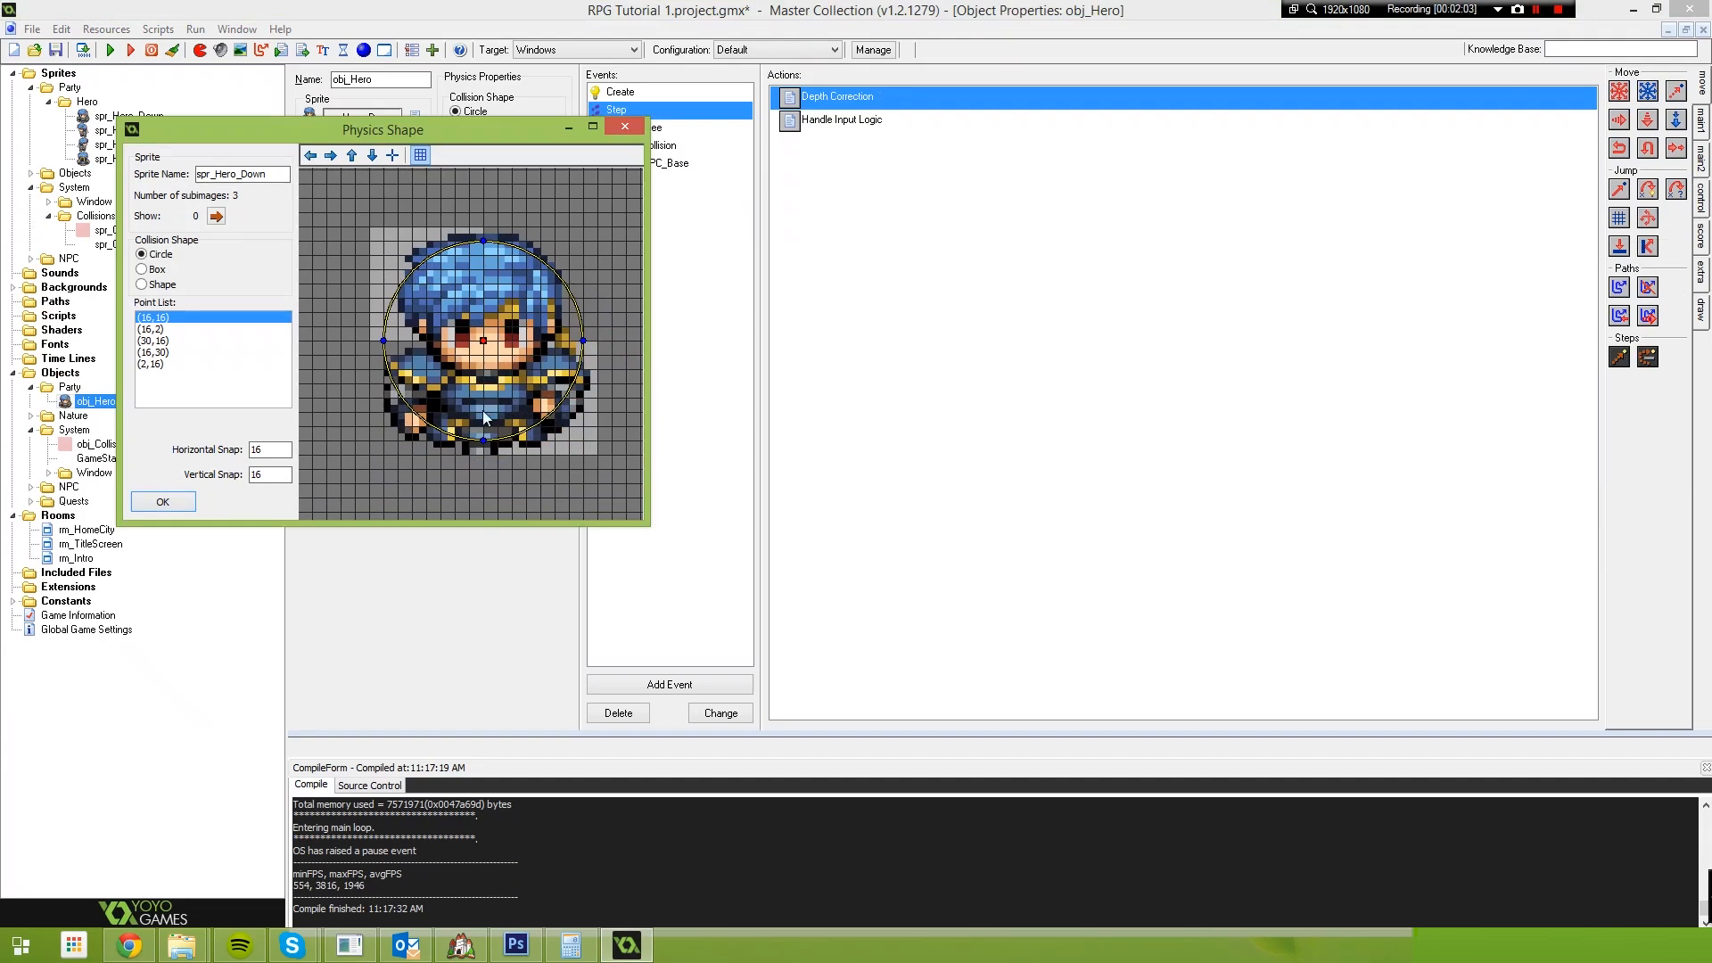
left_click(188, 501)
Center the origins of spr_Hero_Left, spr_Hero_Right and spr_Hero_Up at X 16, Y 16, and confirm the hero sprites' properties
double_click(148, 117)
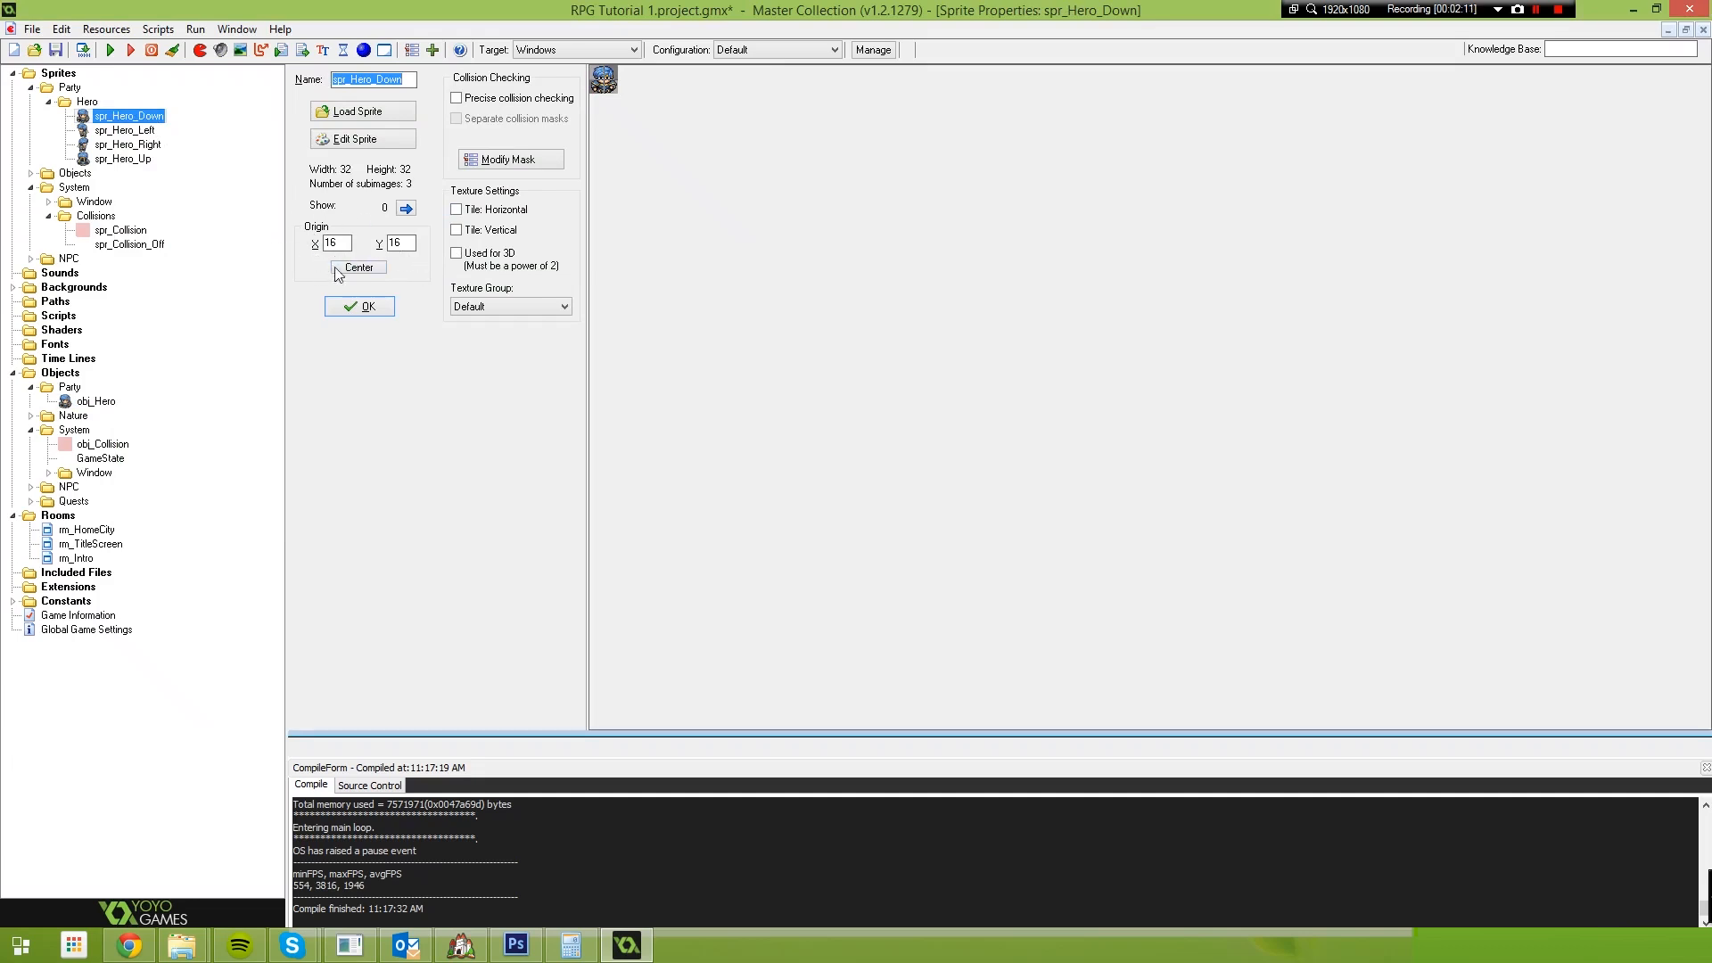
double_click(125, 130)
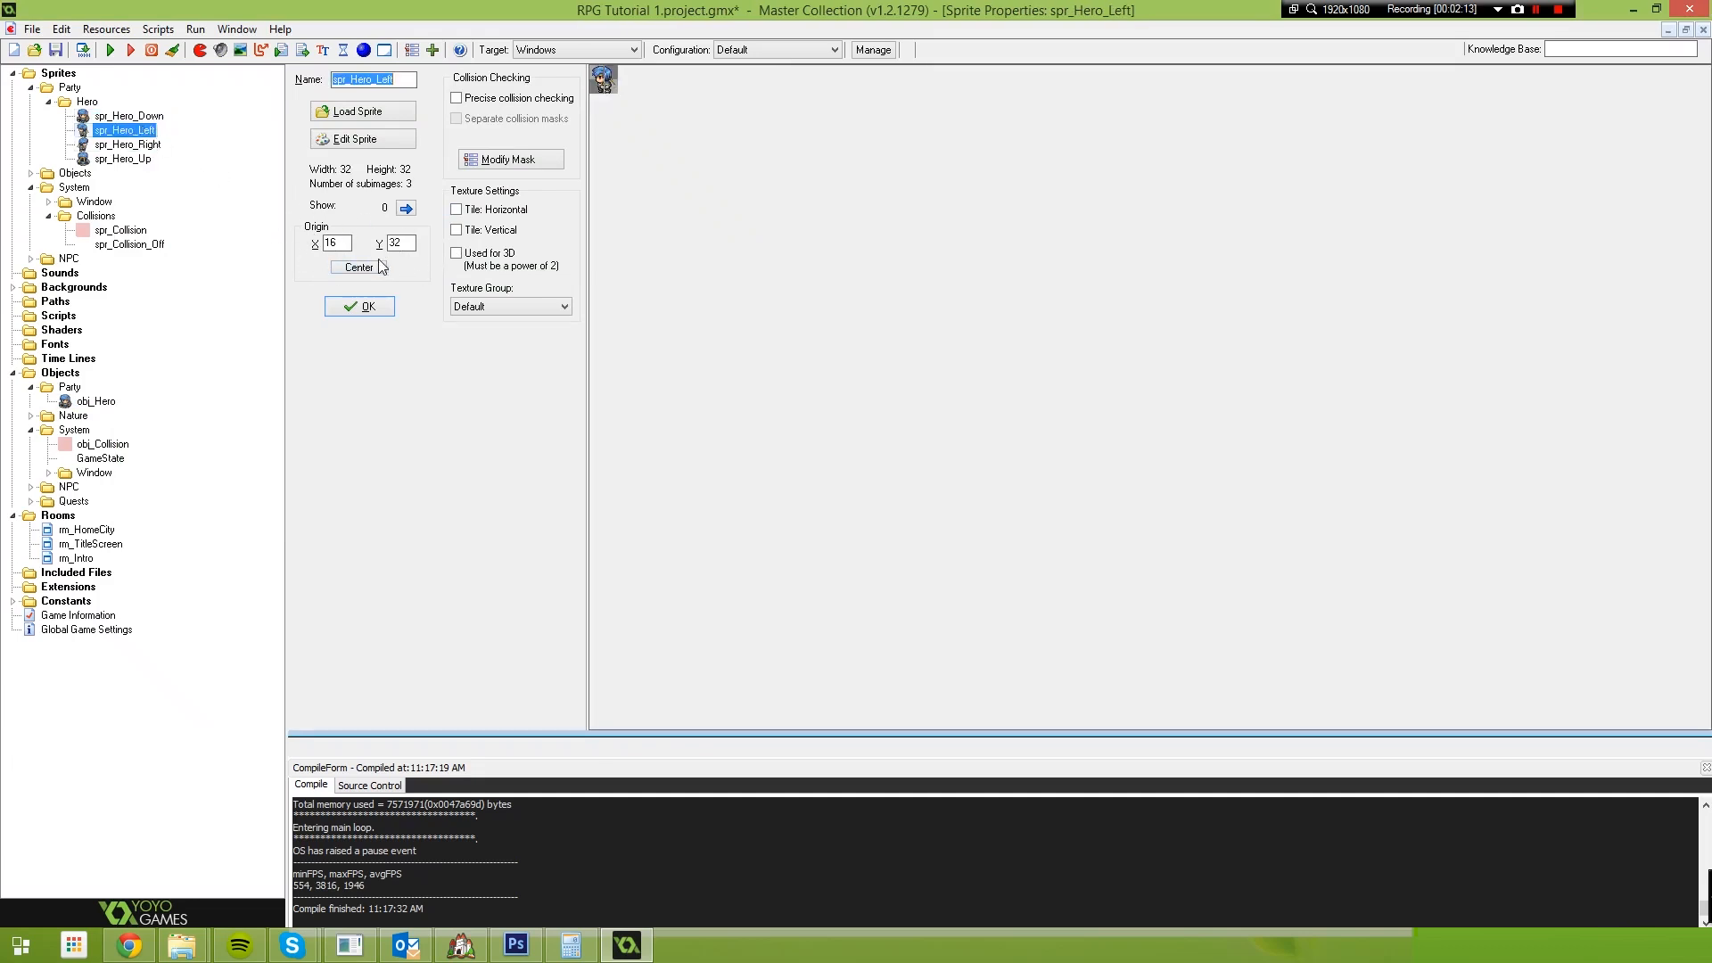
double_click(108, 145)
left_click(352, 267)
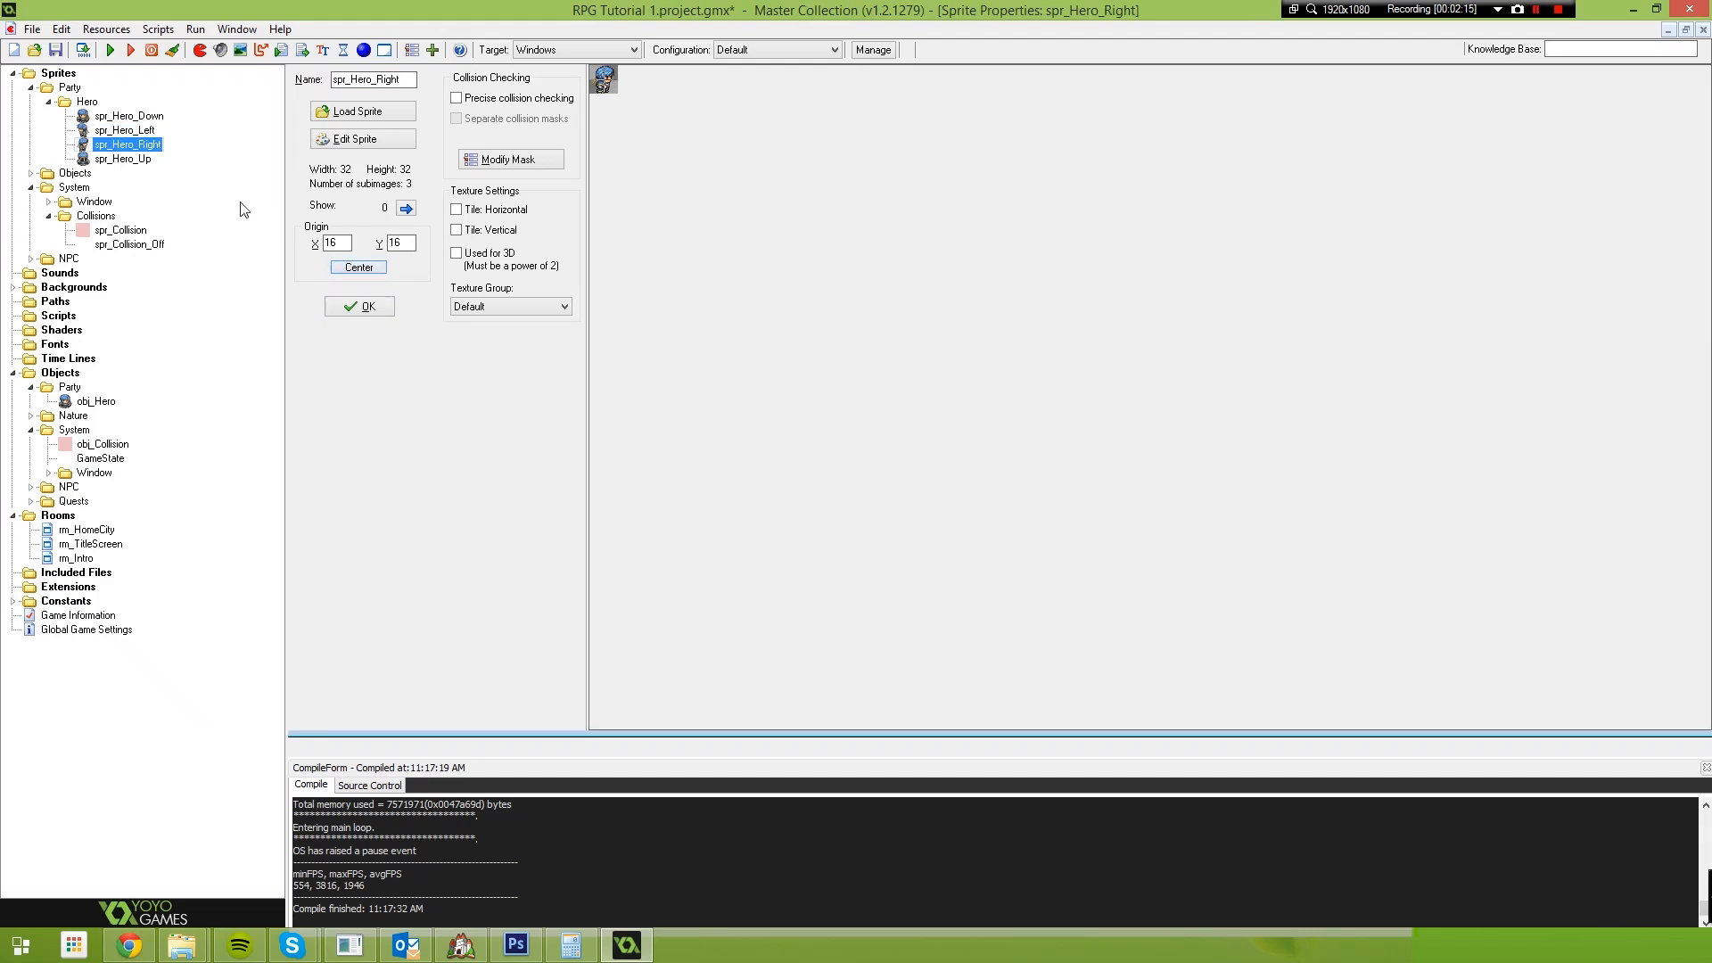
double_click(125, 159)
left_click(354, 266)
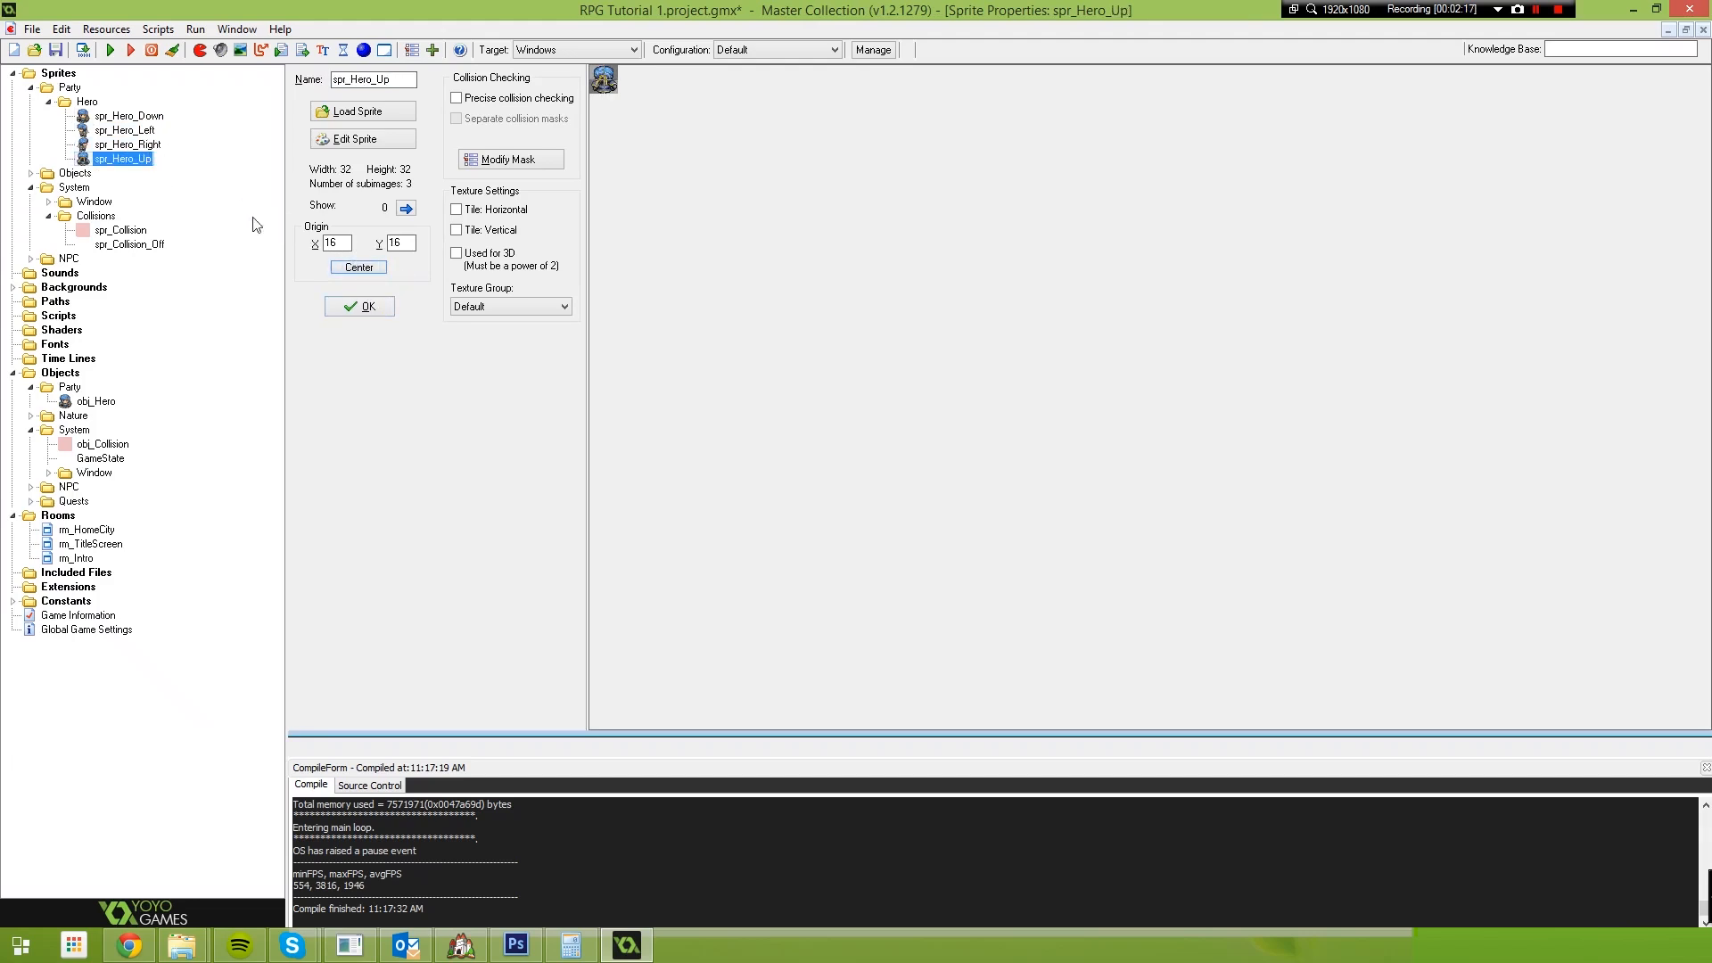
left_click(358, 306)
left_click(127, 145)
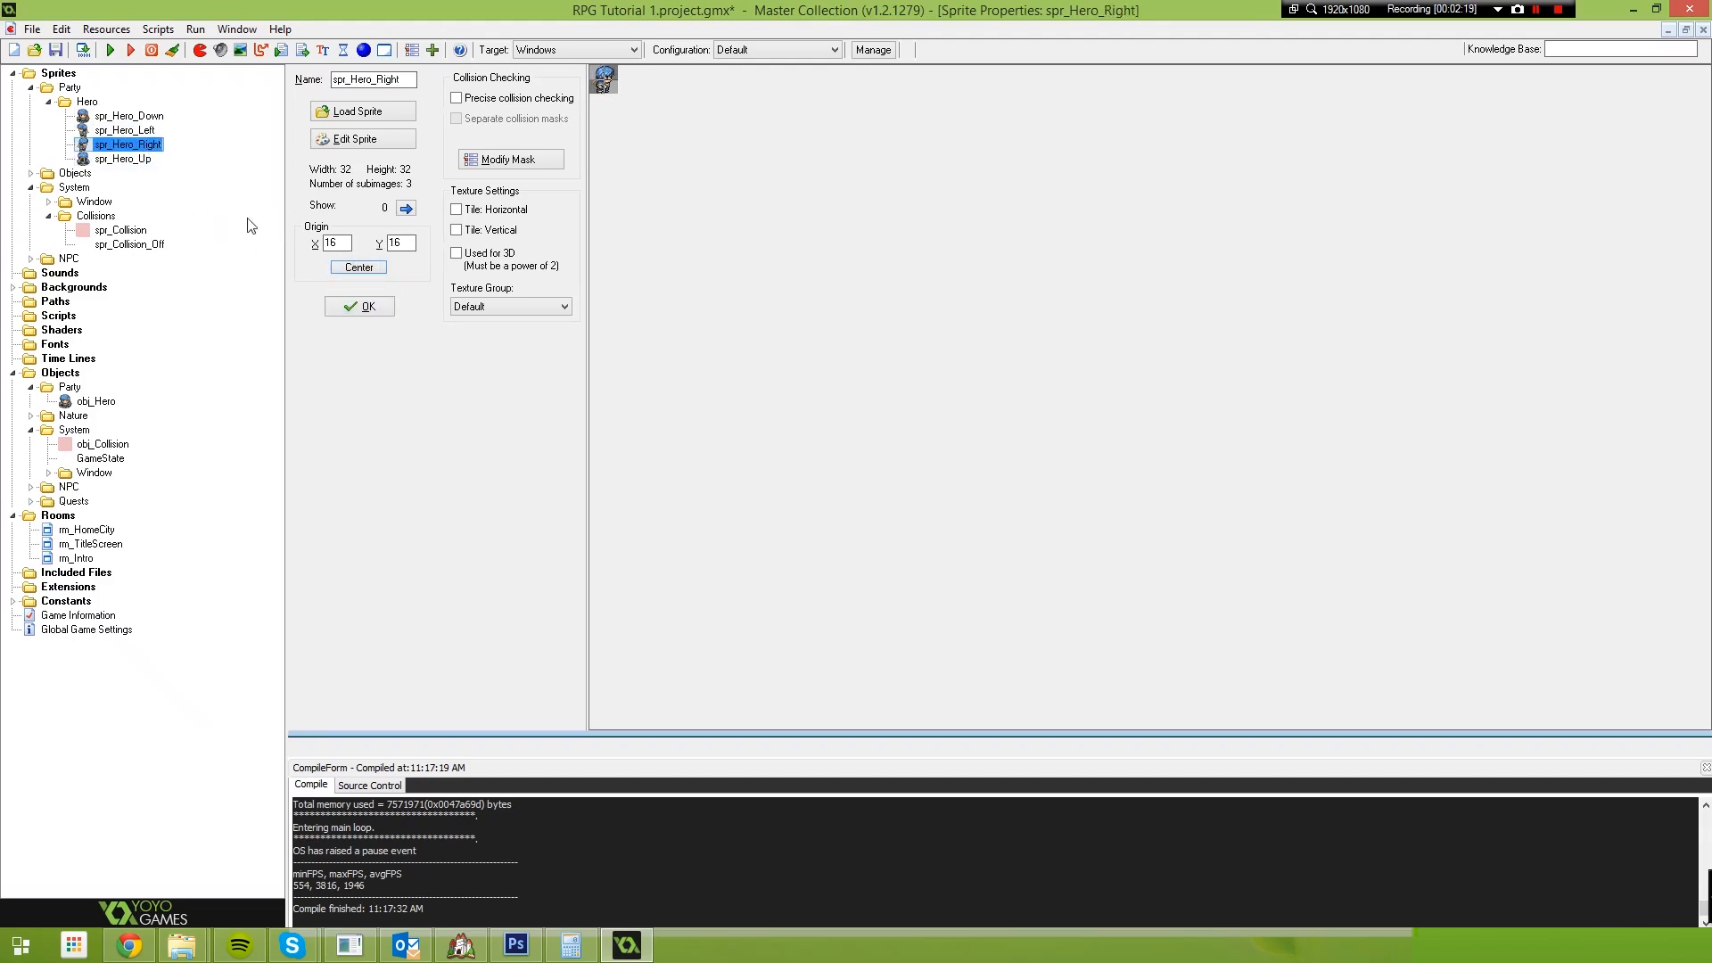
left_click(345, 306)
left_click(140, 131)
left_click(370, 301)
left_click(359, 306)
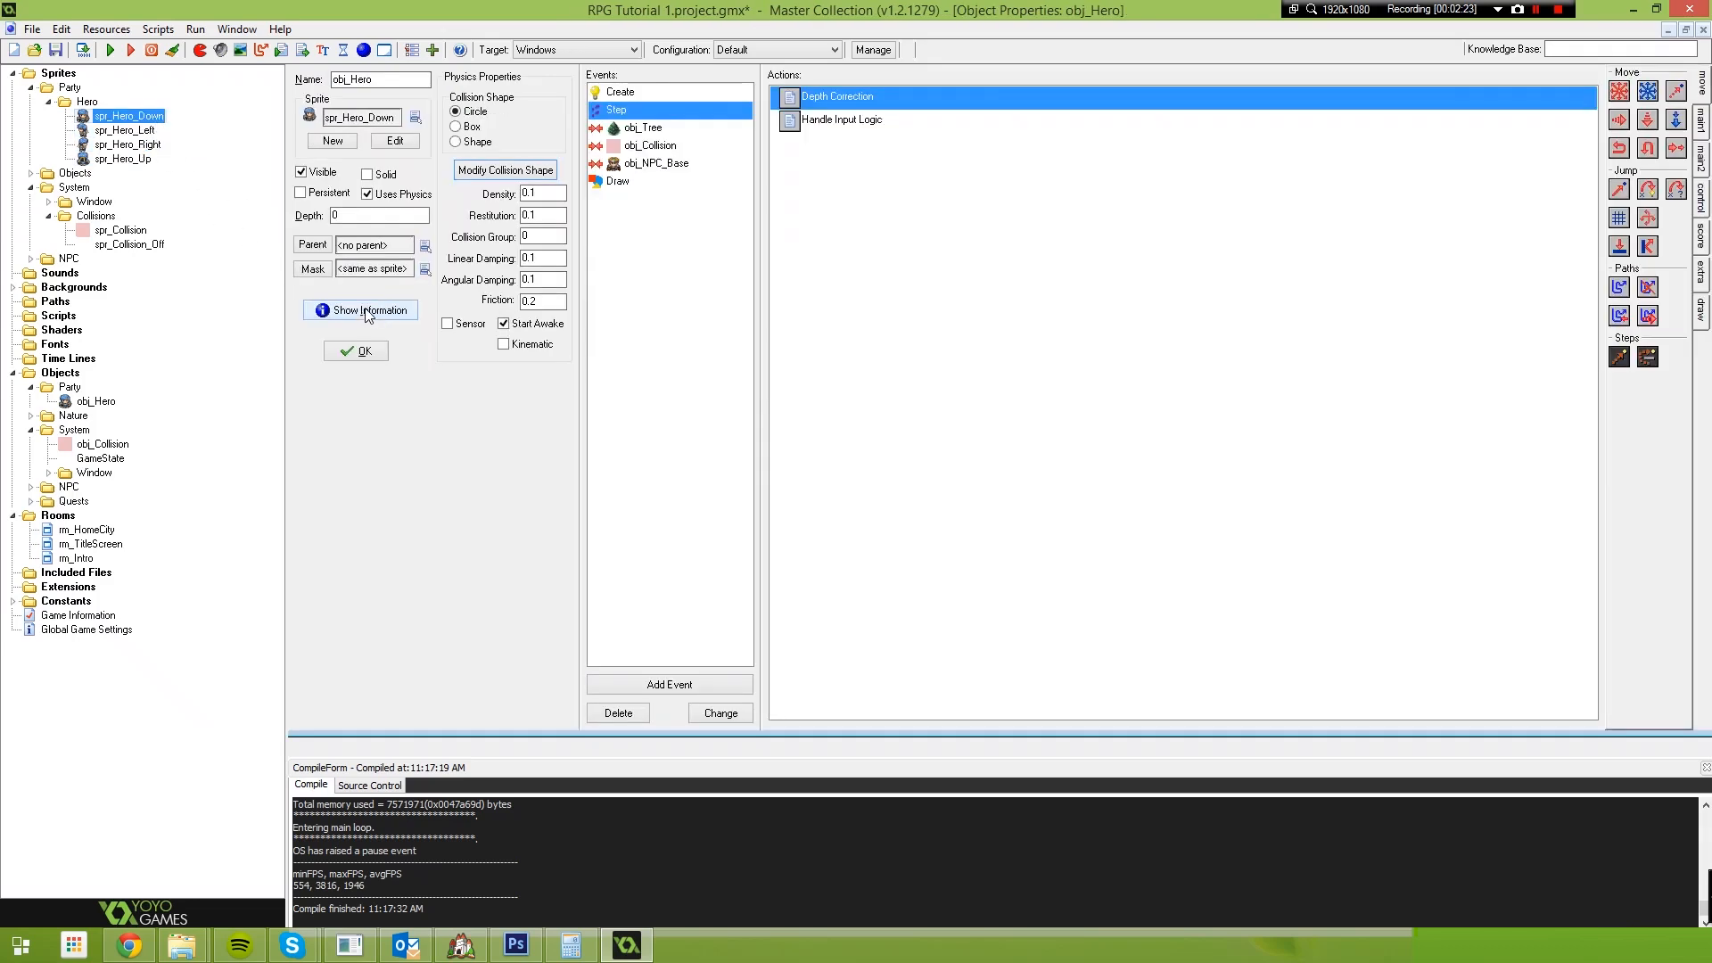
Recheck obj_Hero's collision circle against its sprite and run the game to test the alignment
left_click(471, 171)
scroll(551, 358, "up", 4)
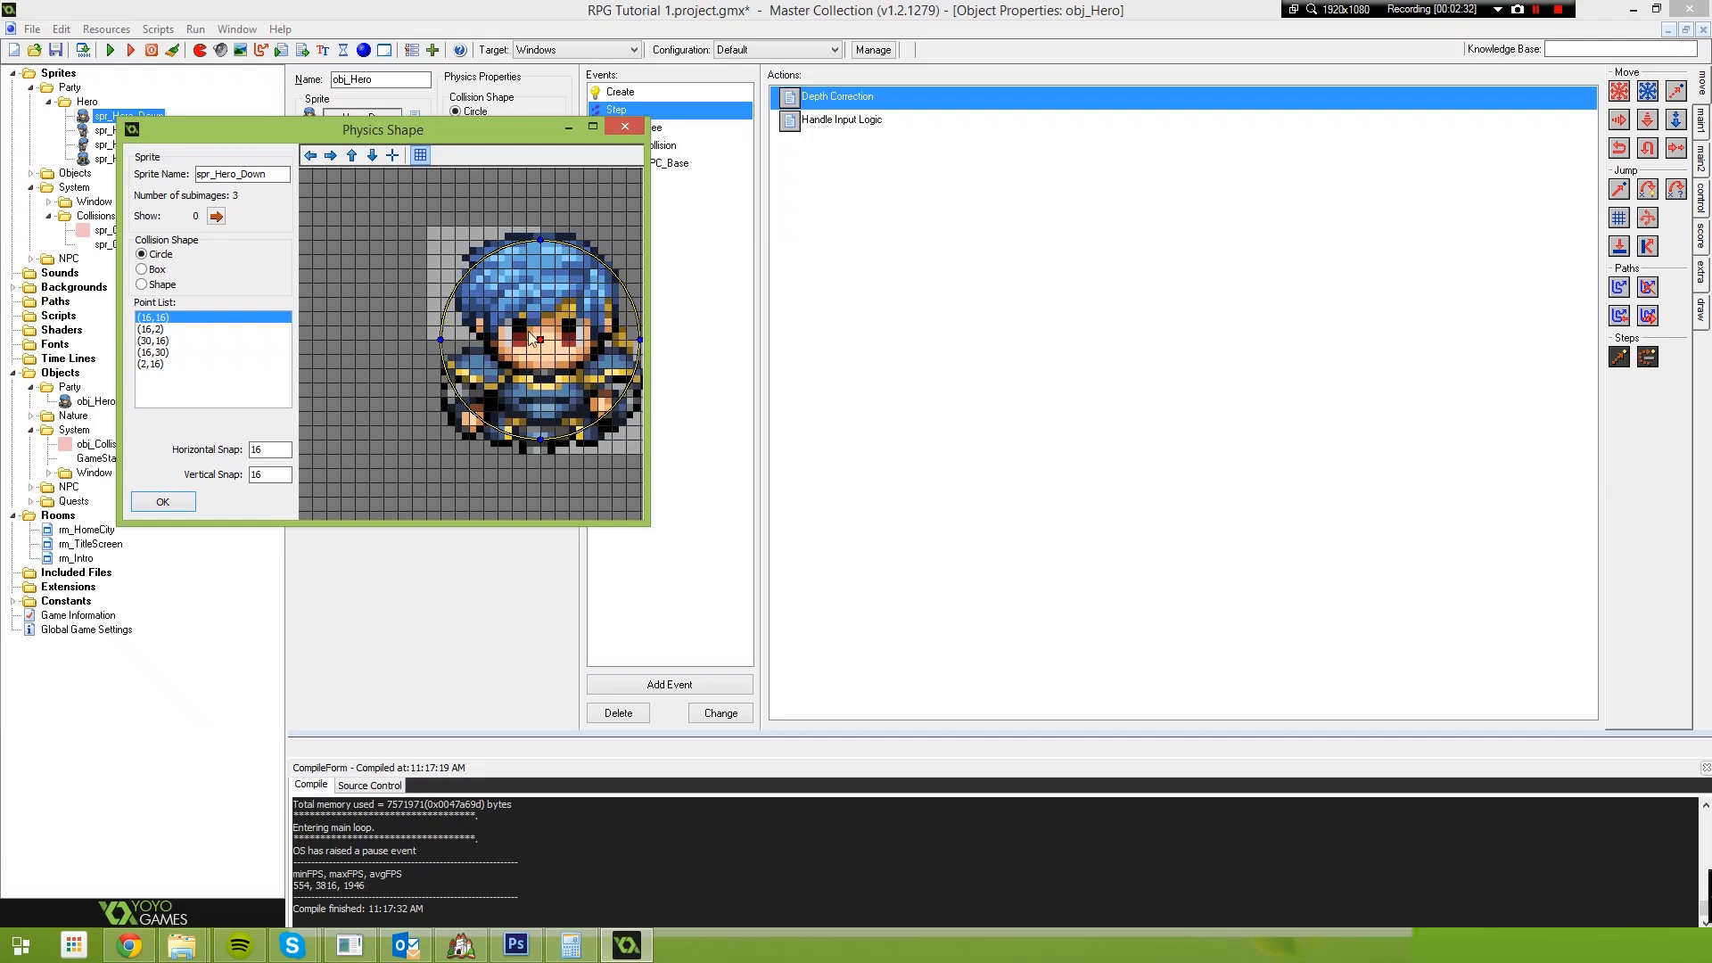
left_click(181, 500)
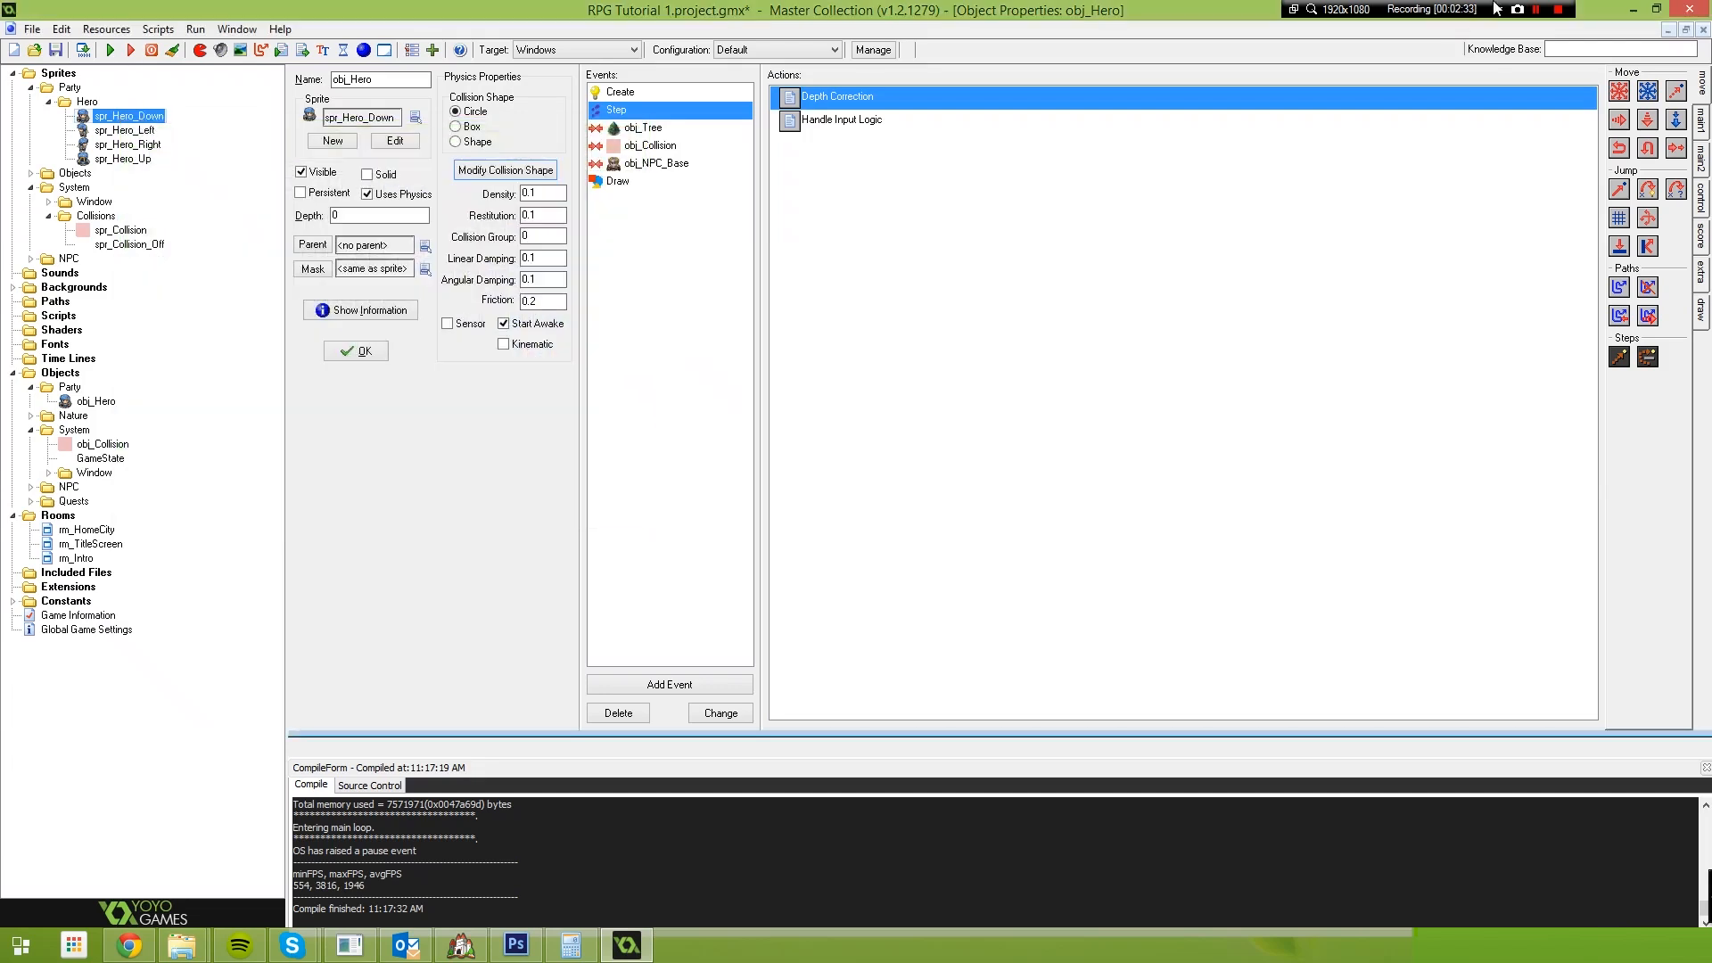
left_click(111, 50)
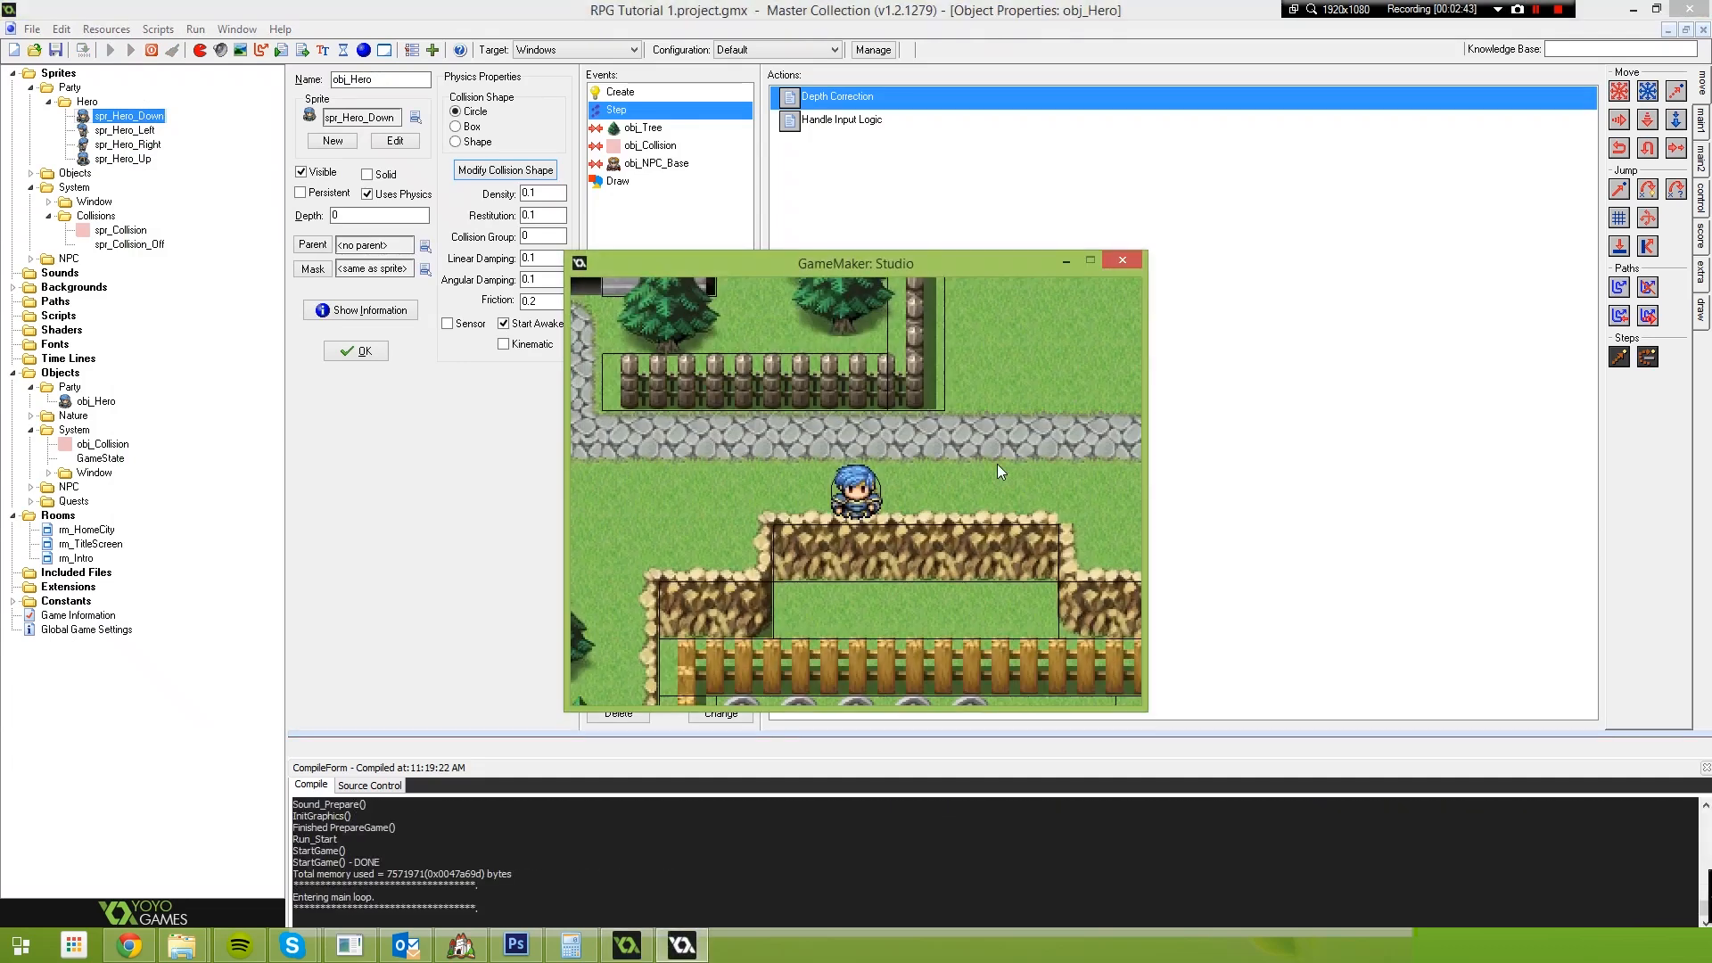
Walk the hero along the cliff edge below the stone path to test the centered collision circle
key("Up")
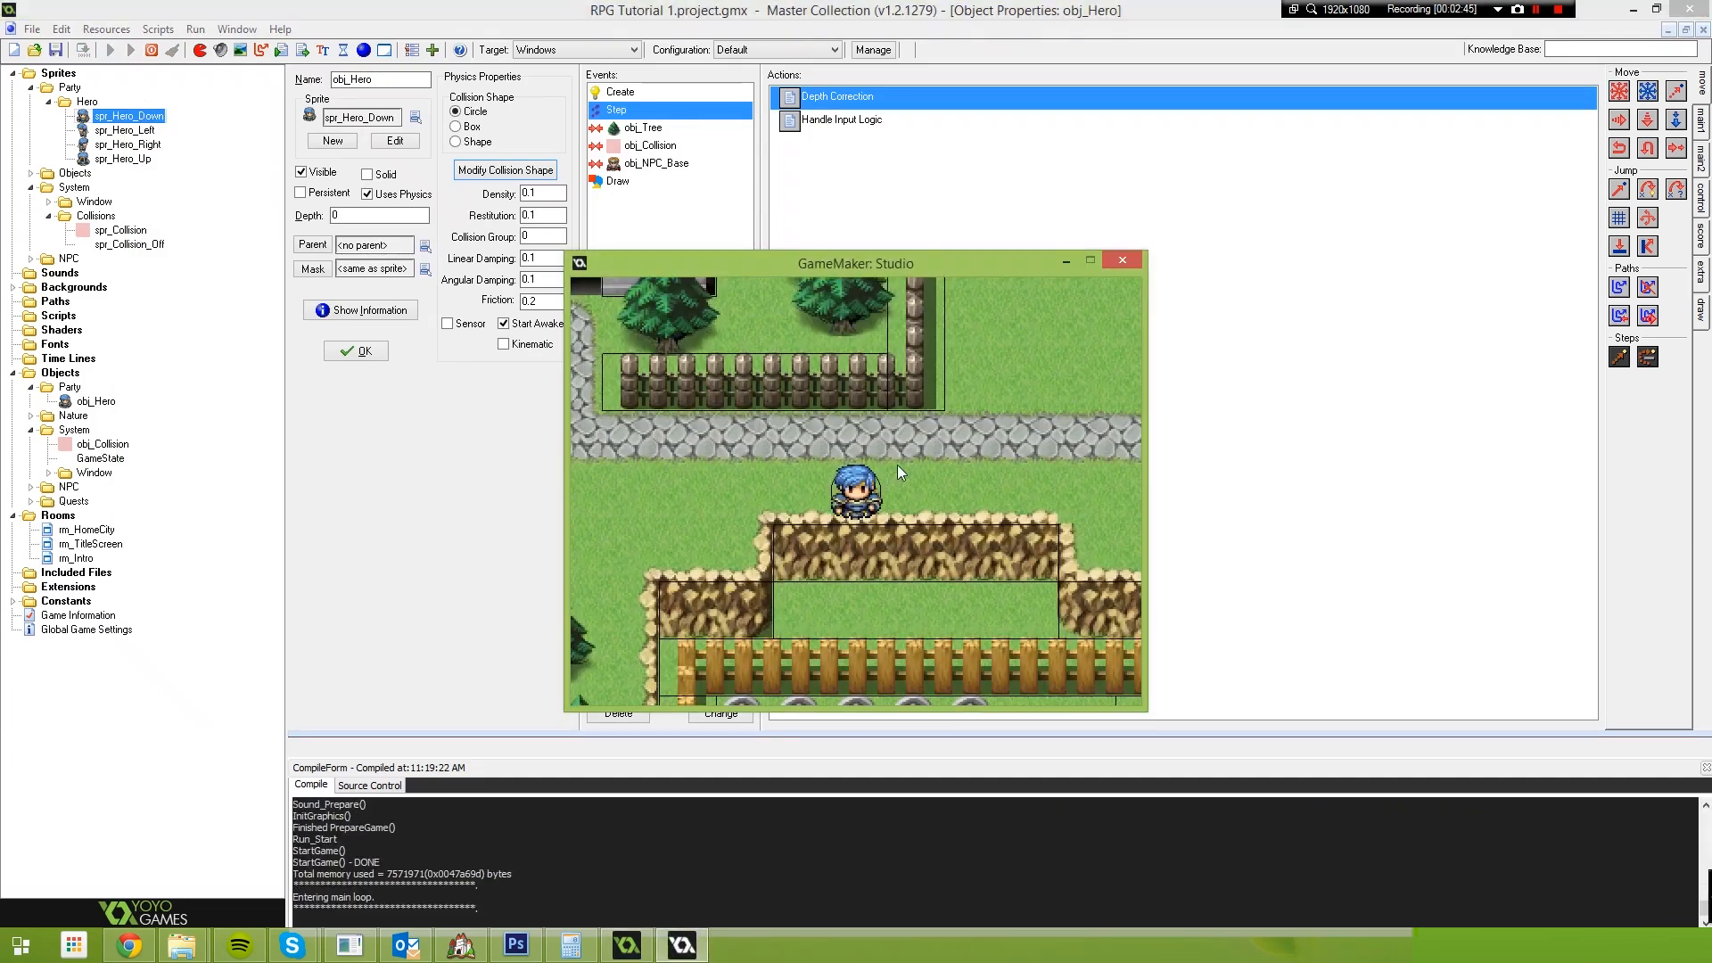
key("Left")
key("Down")
key("Right")
key("Up")
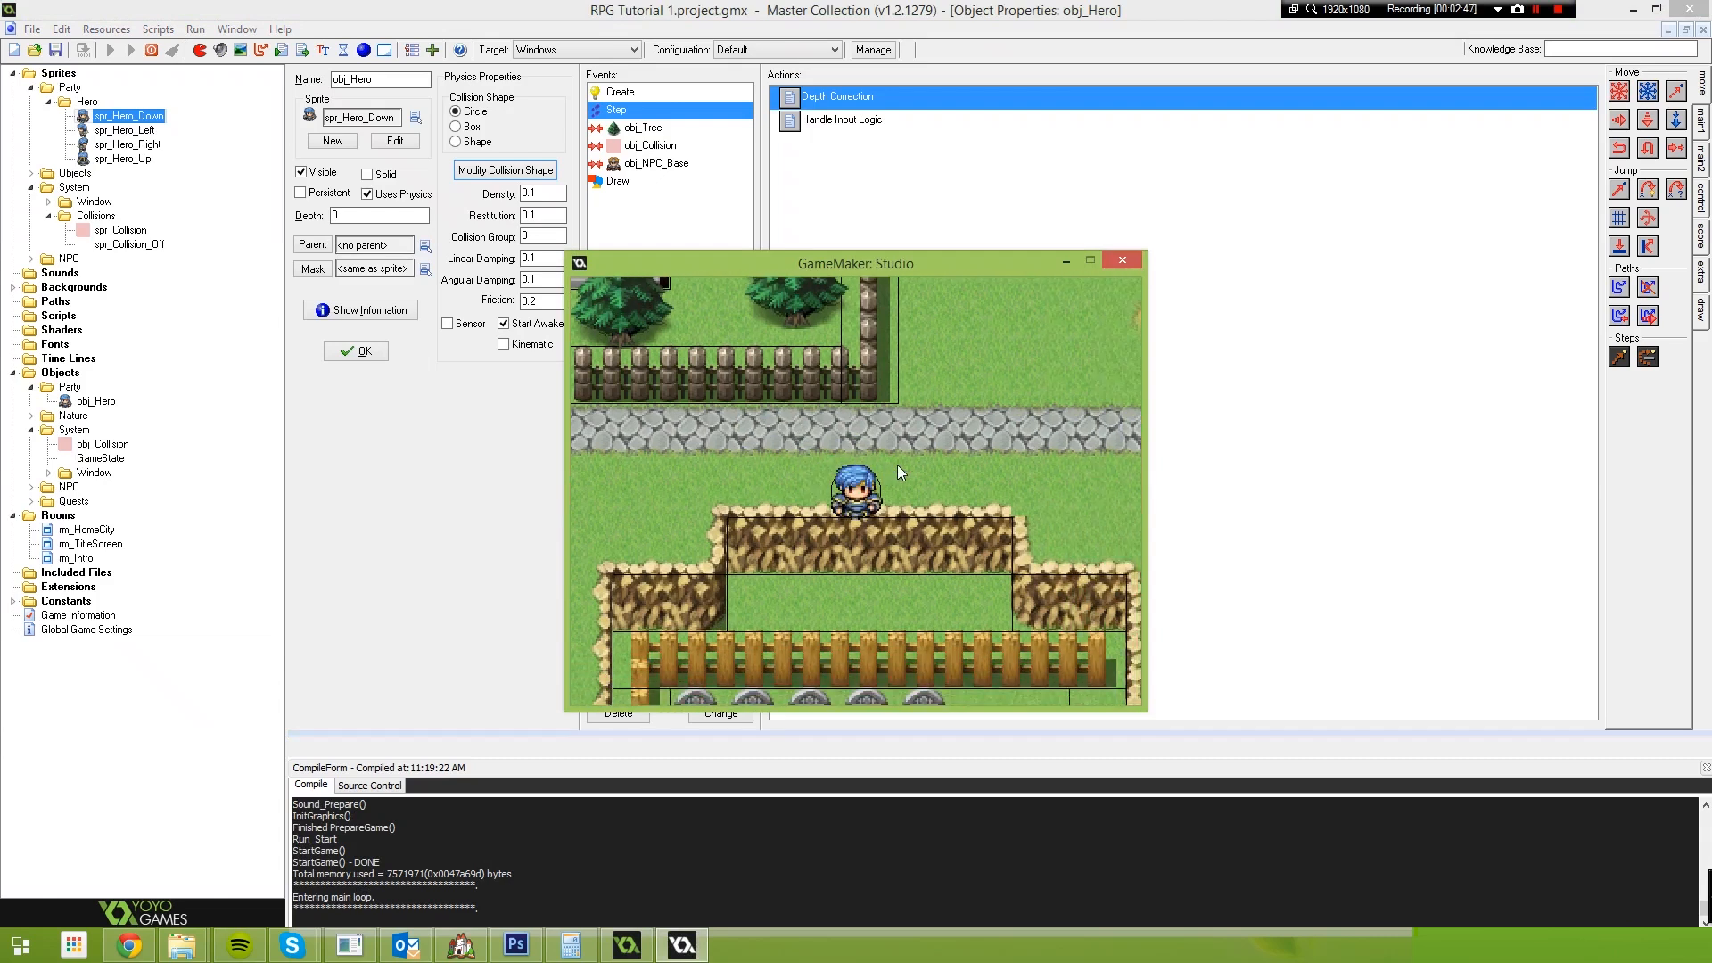
key("Left")
key("Down")
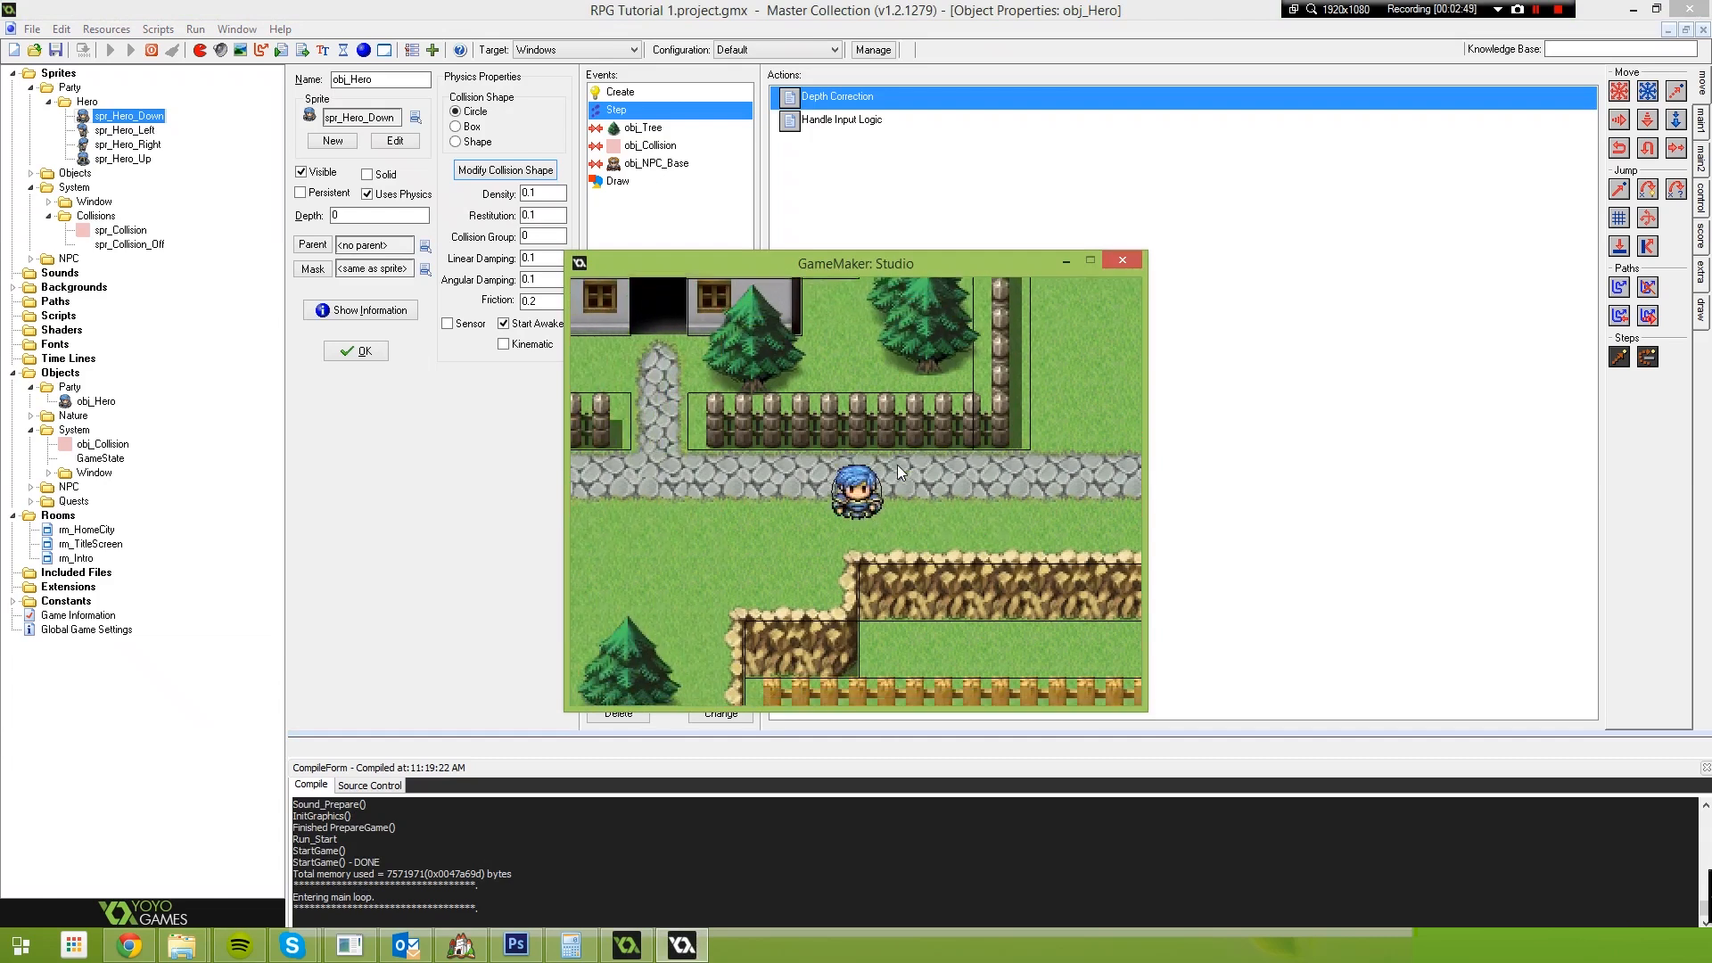
Walk the hero down to the trees, test collisions around their trunks, and quit the game
key("Left")
key("Down")
key("Left")
key("Up")
key("Left")
key("Down")
key("Up")
key("Right")
key("Down")
key("Left")
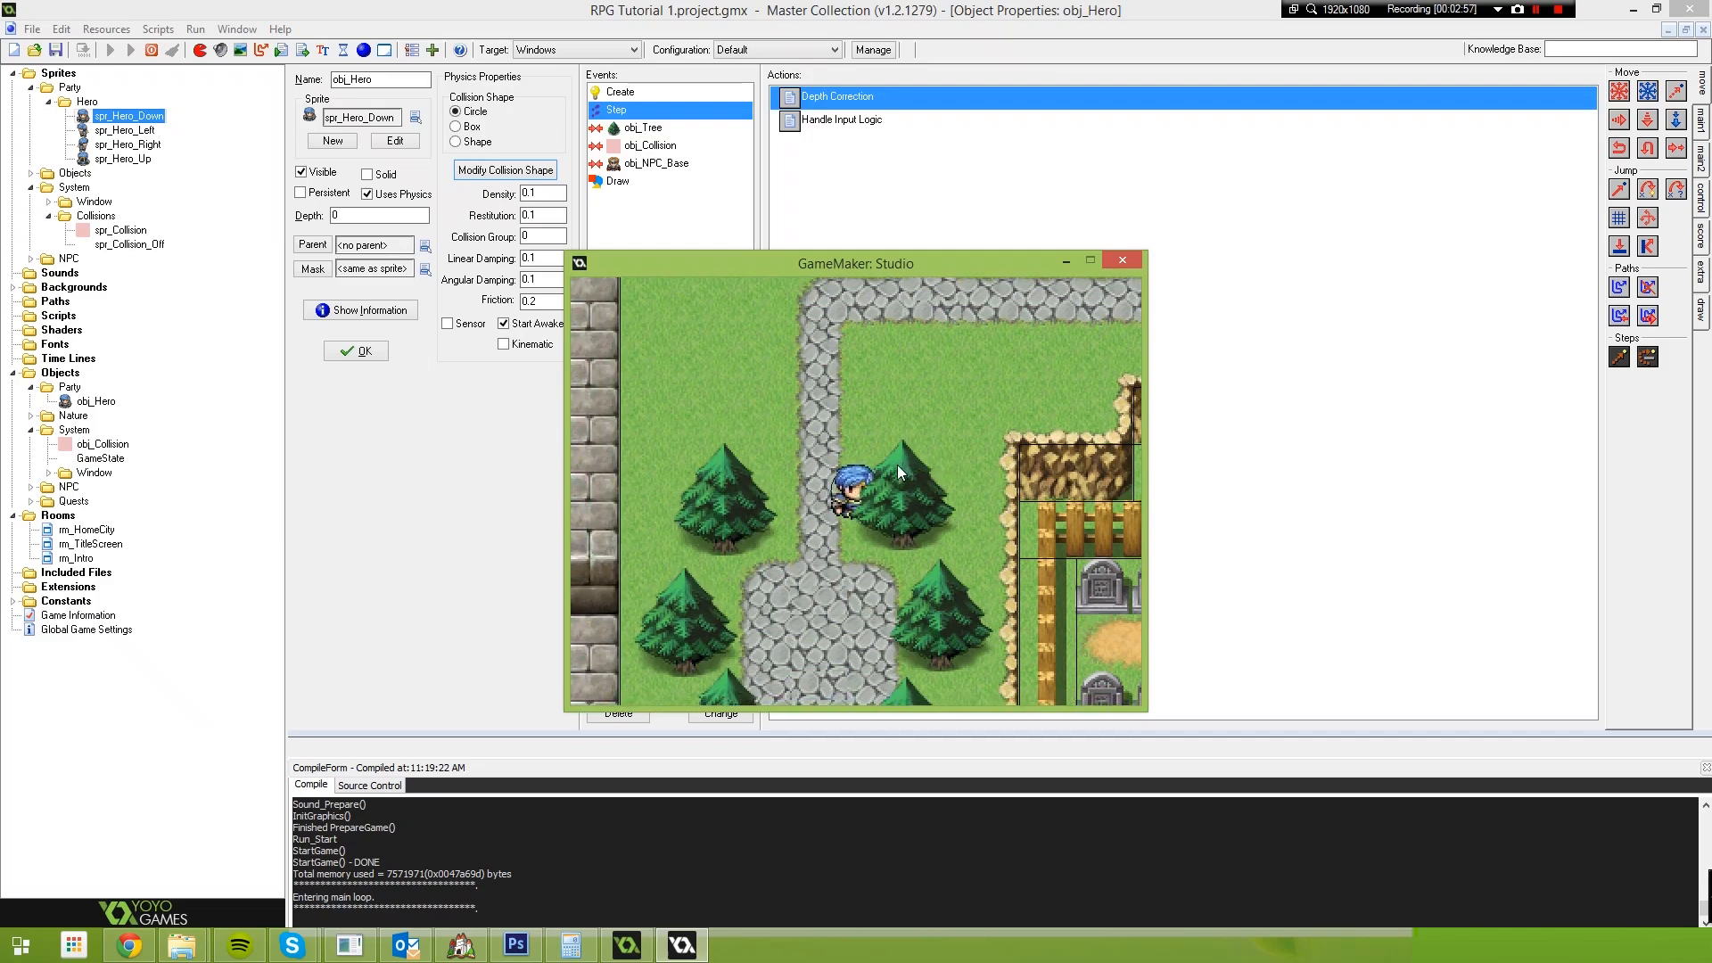
key("Down")
key("Right")
key("Up")
key("Right")
key("Down")
key("Left")
key("Right")
key("Left")
key("Down")
key("Left")
key("Up")
key("Right")
key("Down")
key("Right")
key("Up")
key("Left")
key("Down")
key("Left")
key("Up")
key("Down")
key("Left")
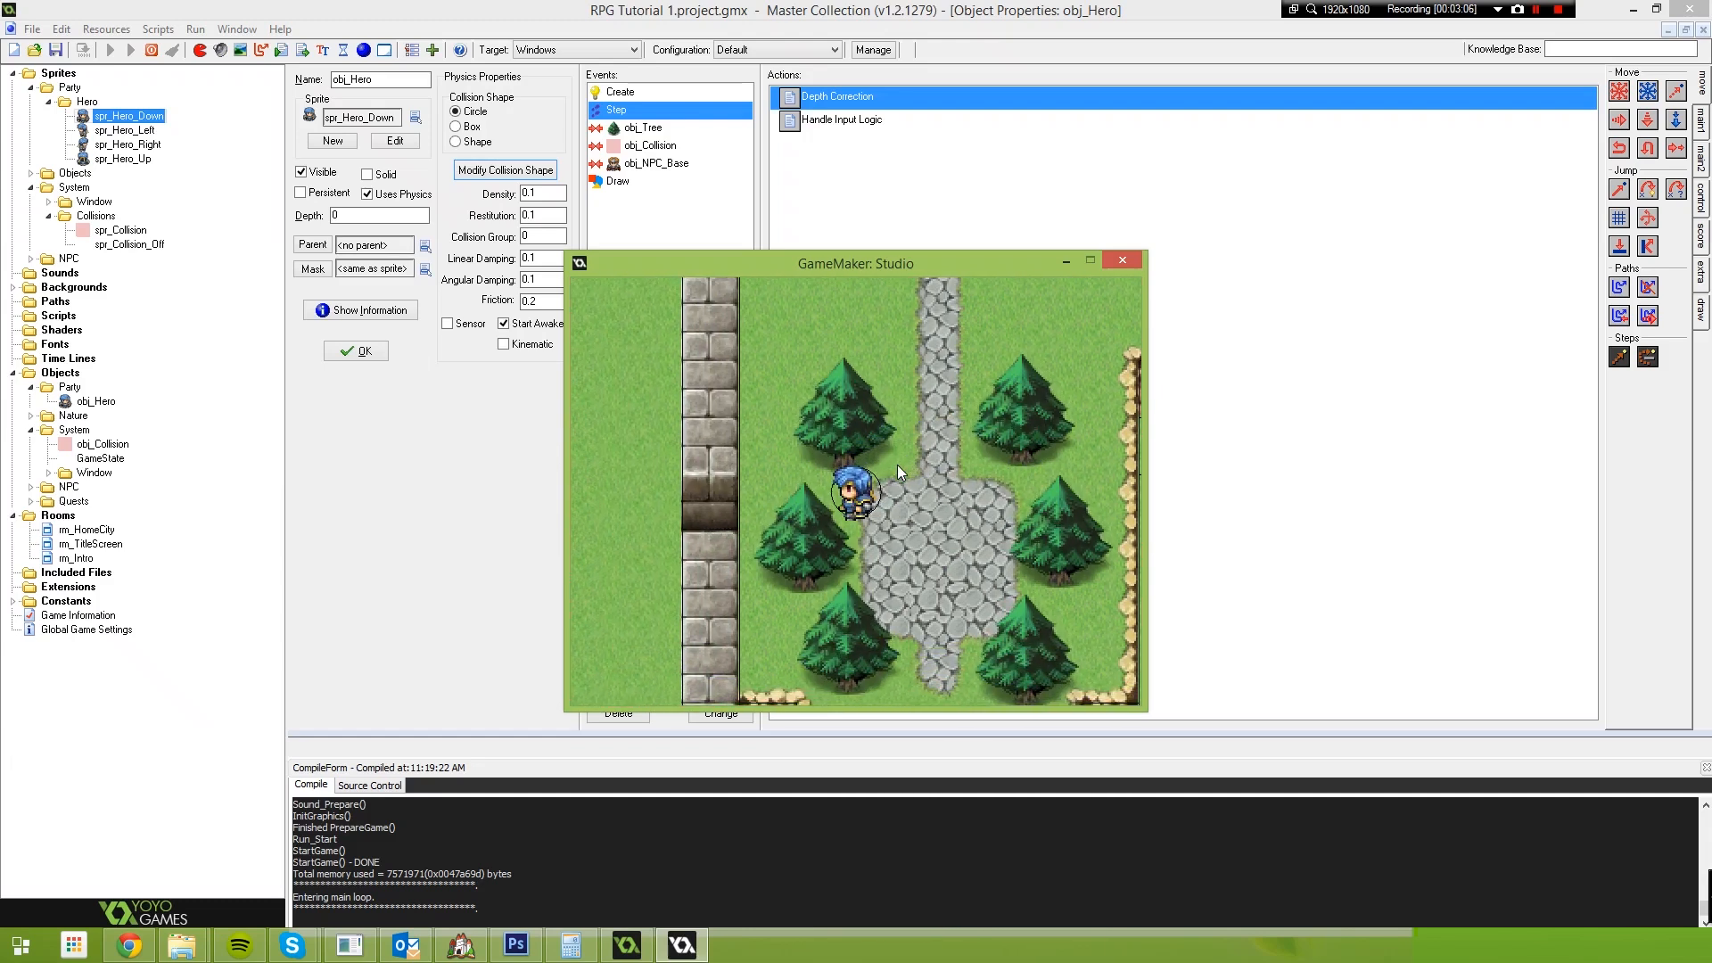
left_click(1121, 260)
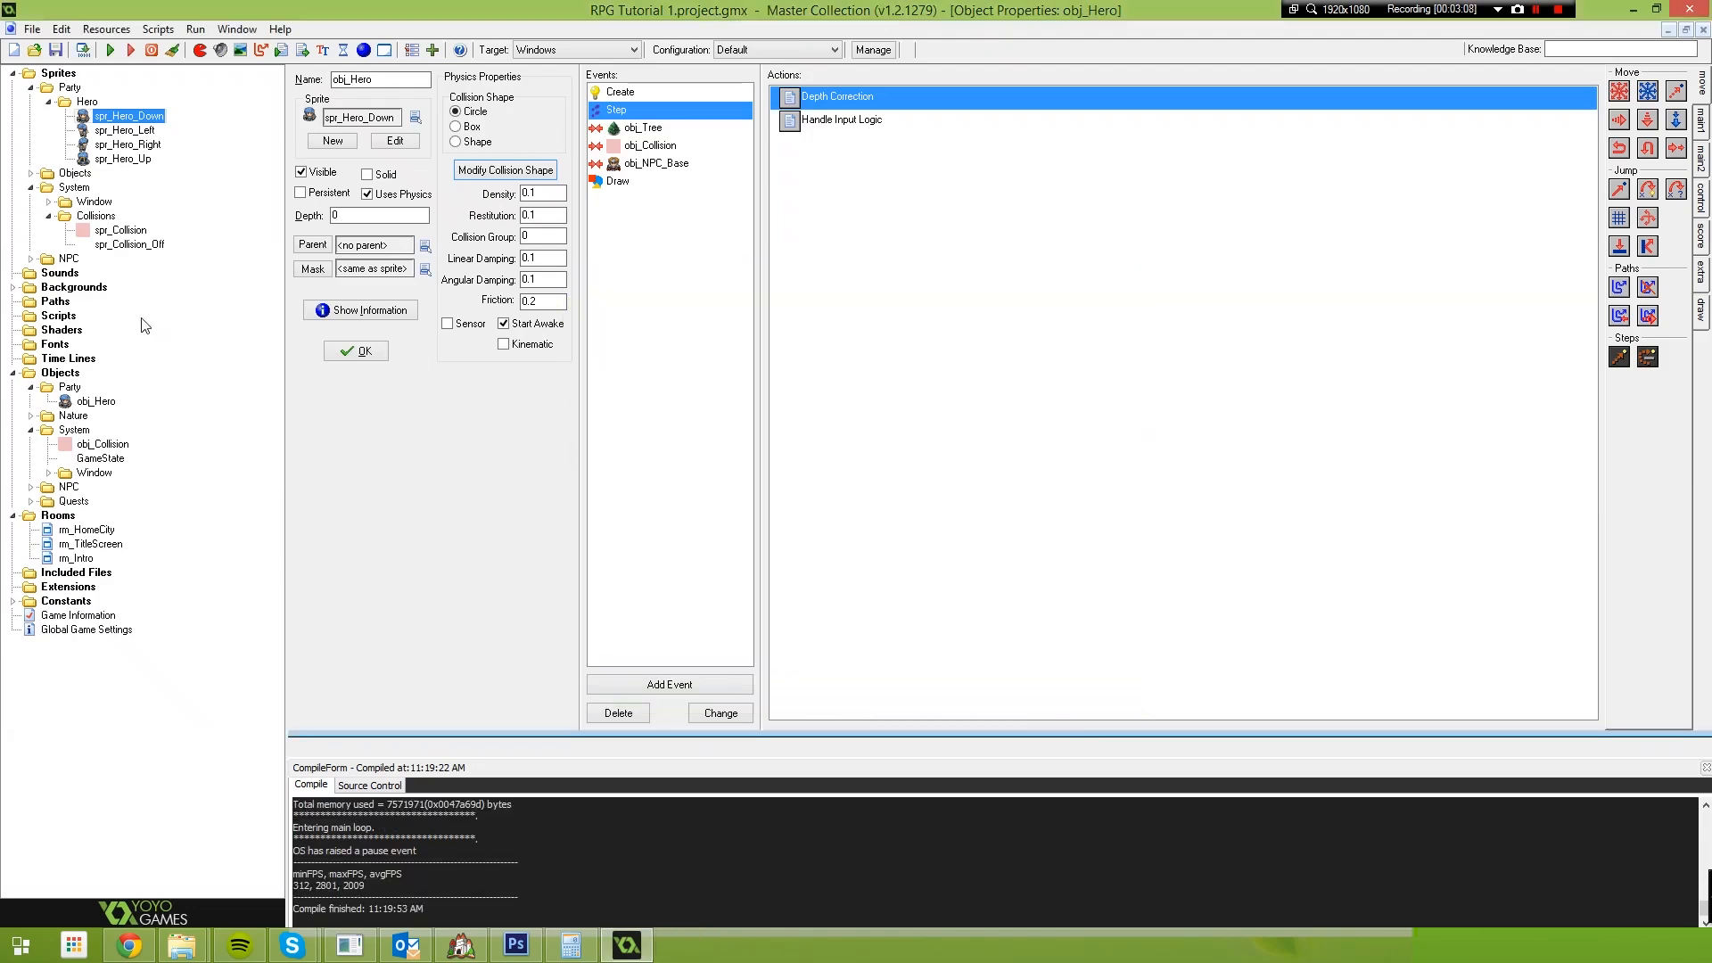
Open obj_Tree from the Nature group and add a Draw event containing an Execute Code action
left_click(27, 413)
double_click(93, 444)
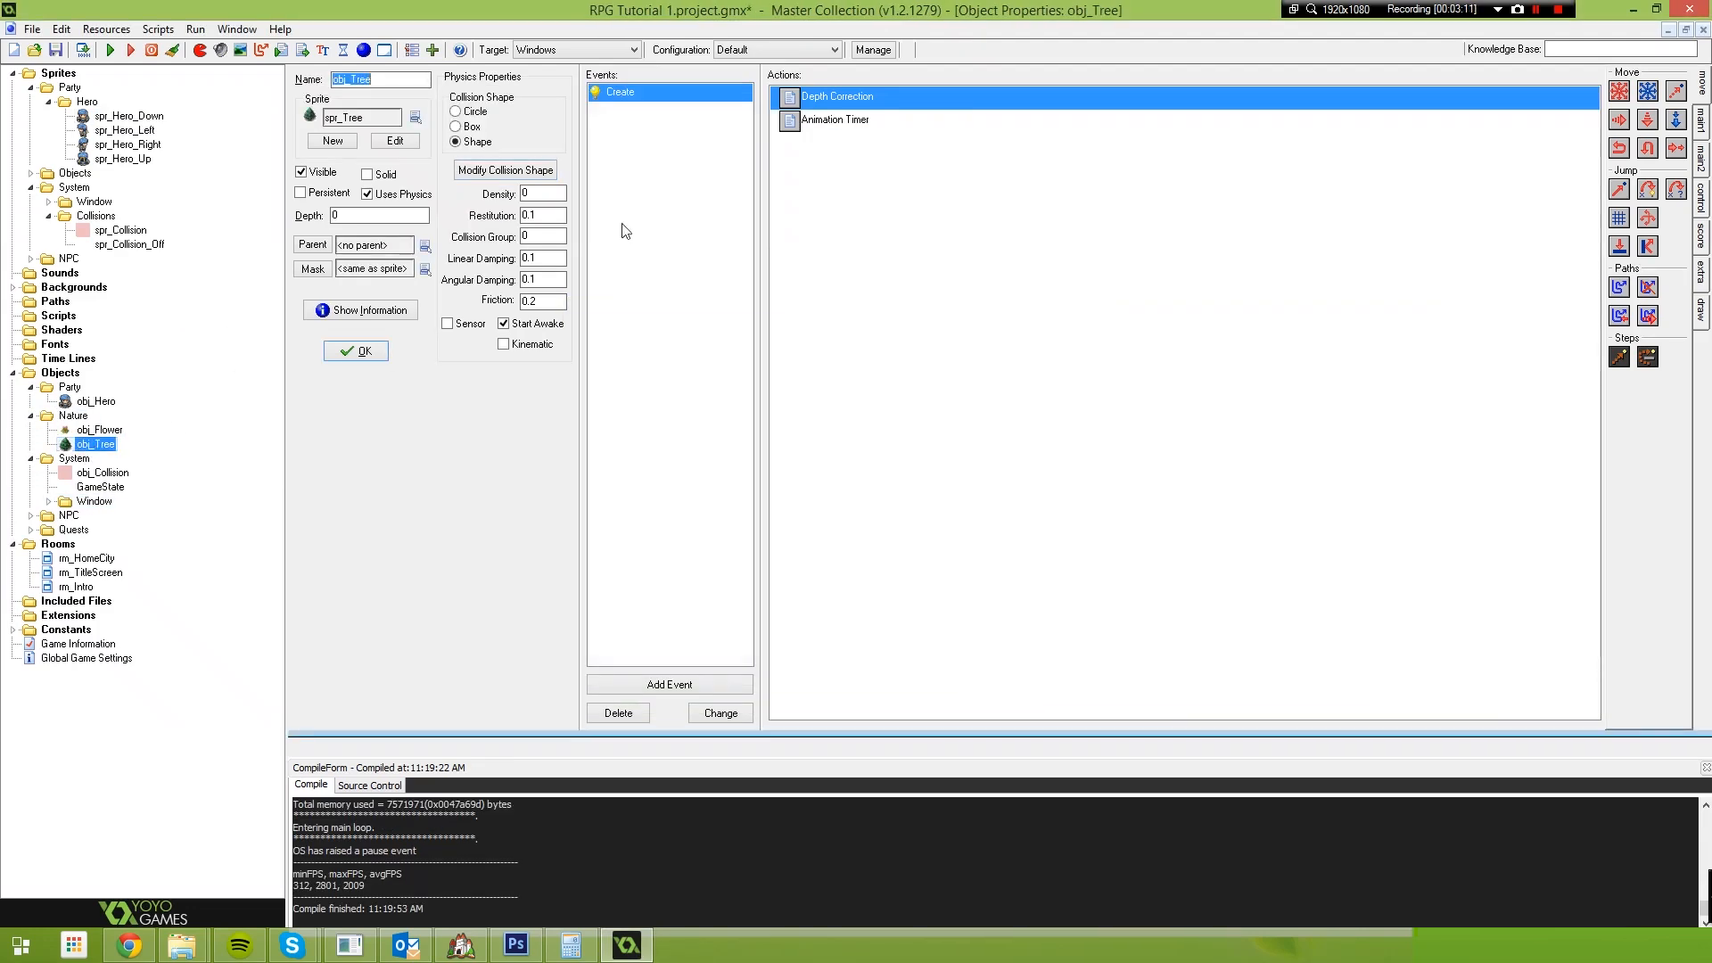
left_click(665, 685)
left_click(902, 443)
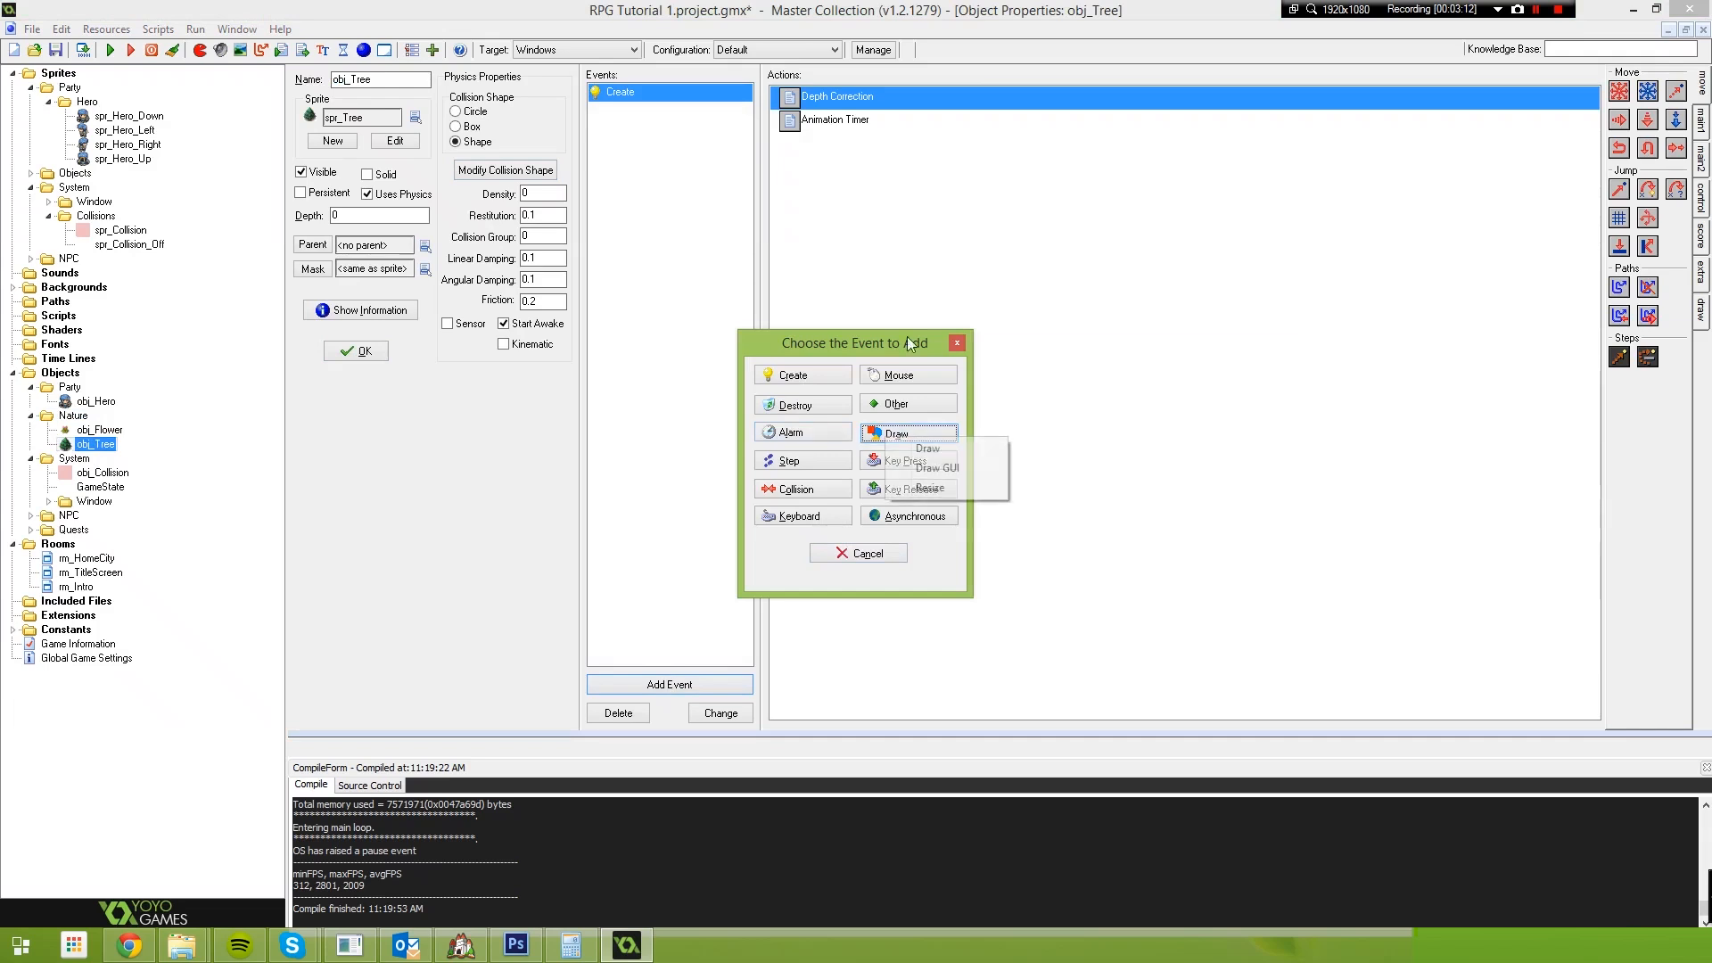
left_click(950, 451)
left_click(1701, 207)
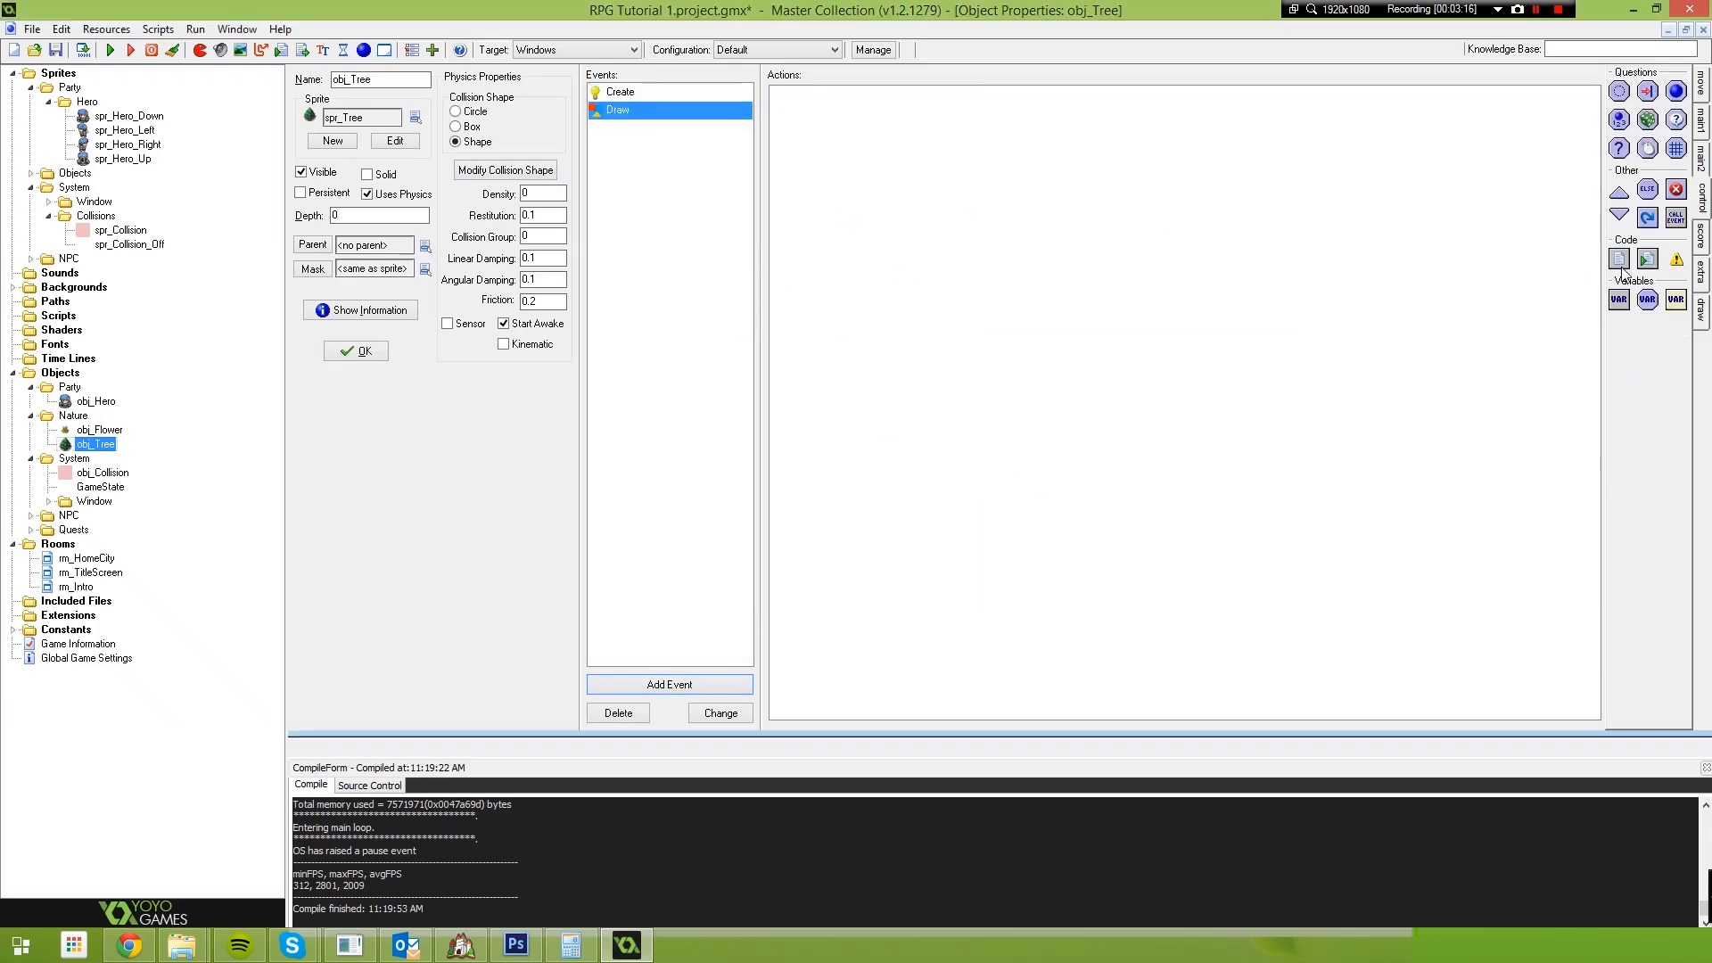
left_click_drag(1619, 259, 1025, 339)
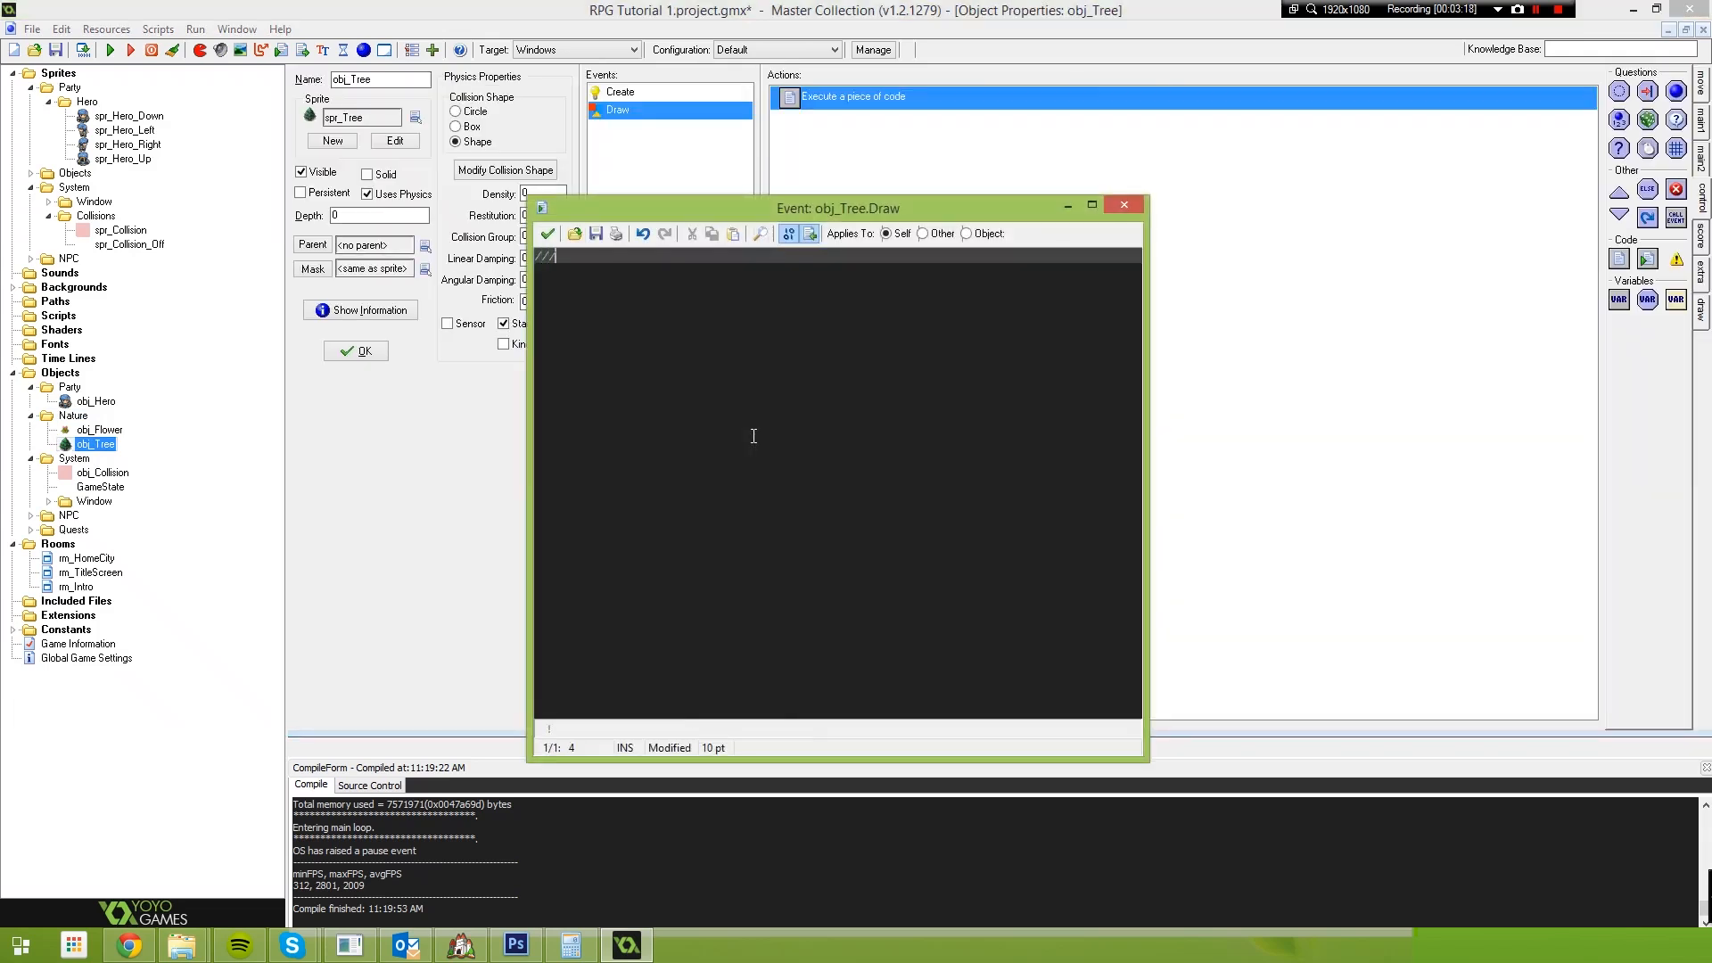
Write the code "///Debug Physics", "draw_self();" and "physics_draw_debug();" on separate lines for obj_Tree's Draw event and save it
type("///Debug Physics")
key("Return")
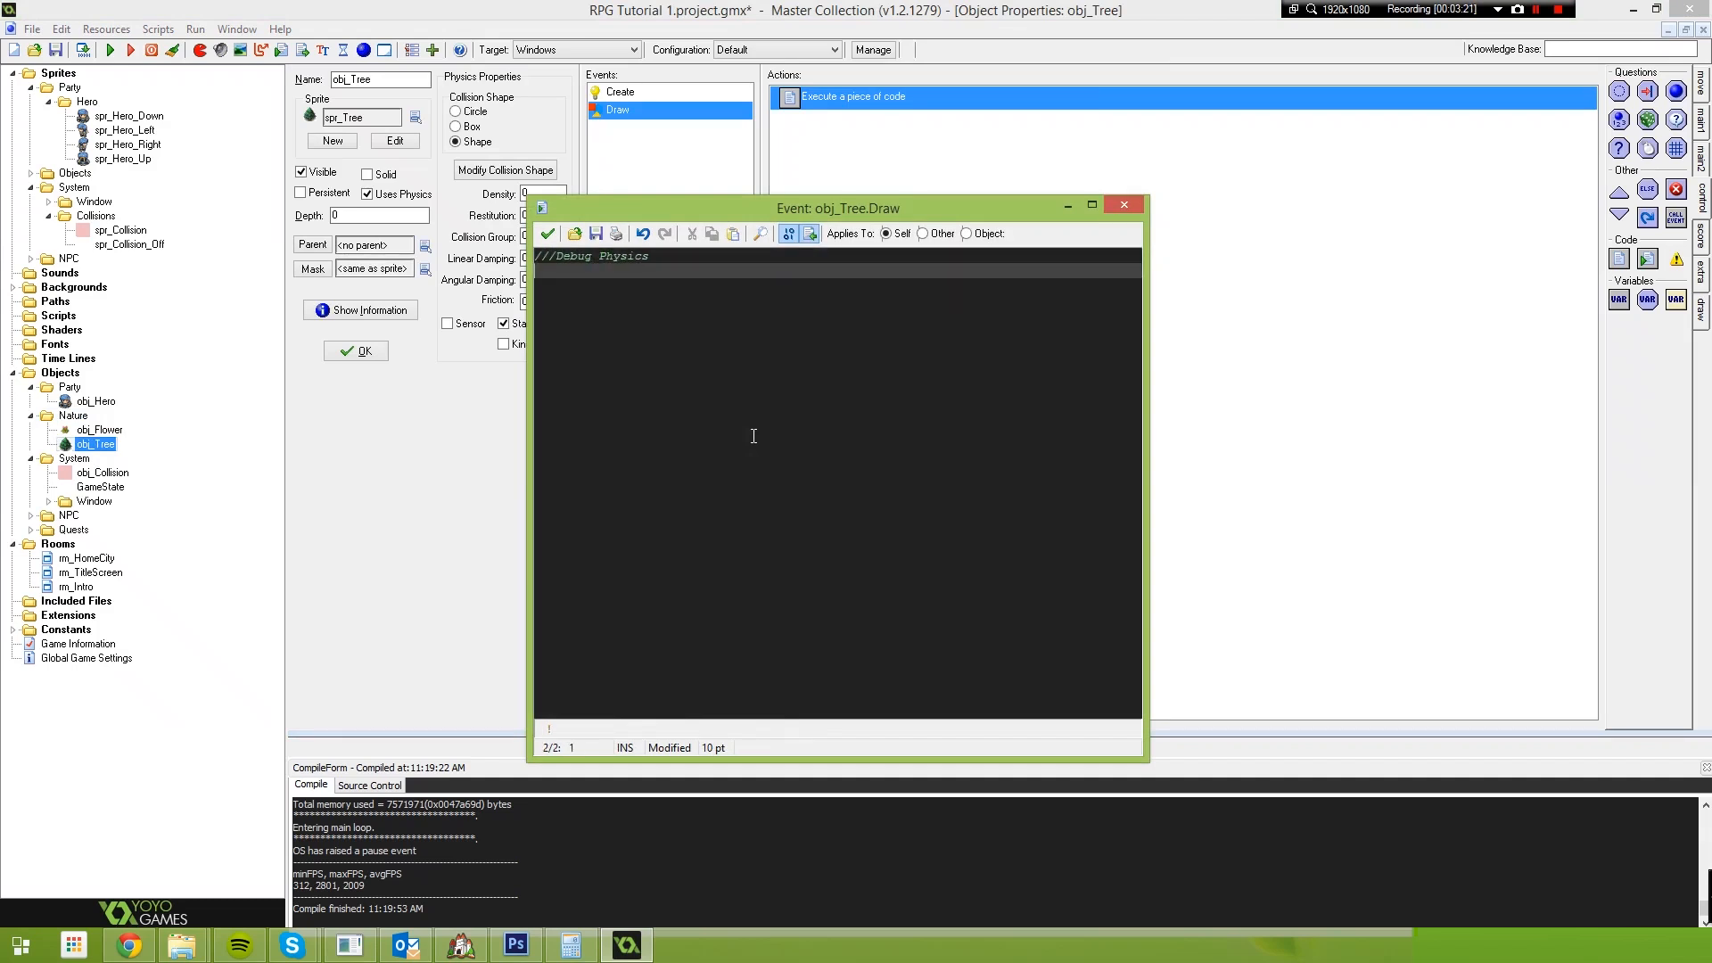
type("draw_self();")
key("Return")
type("phyh")
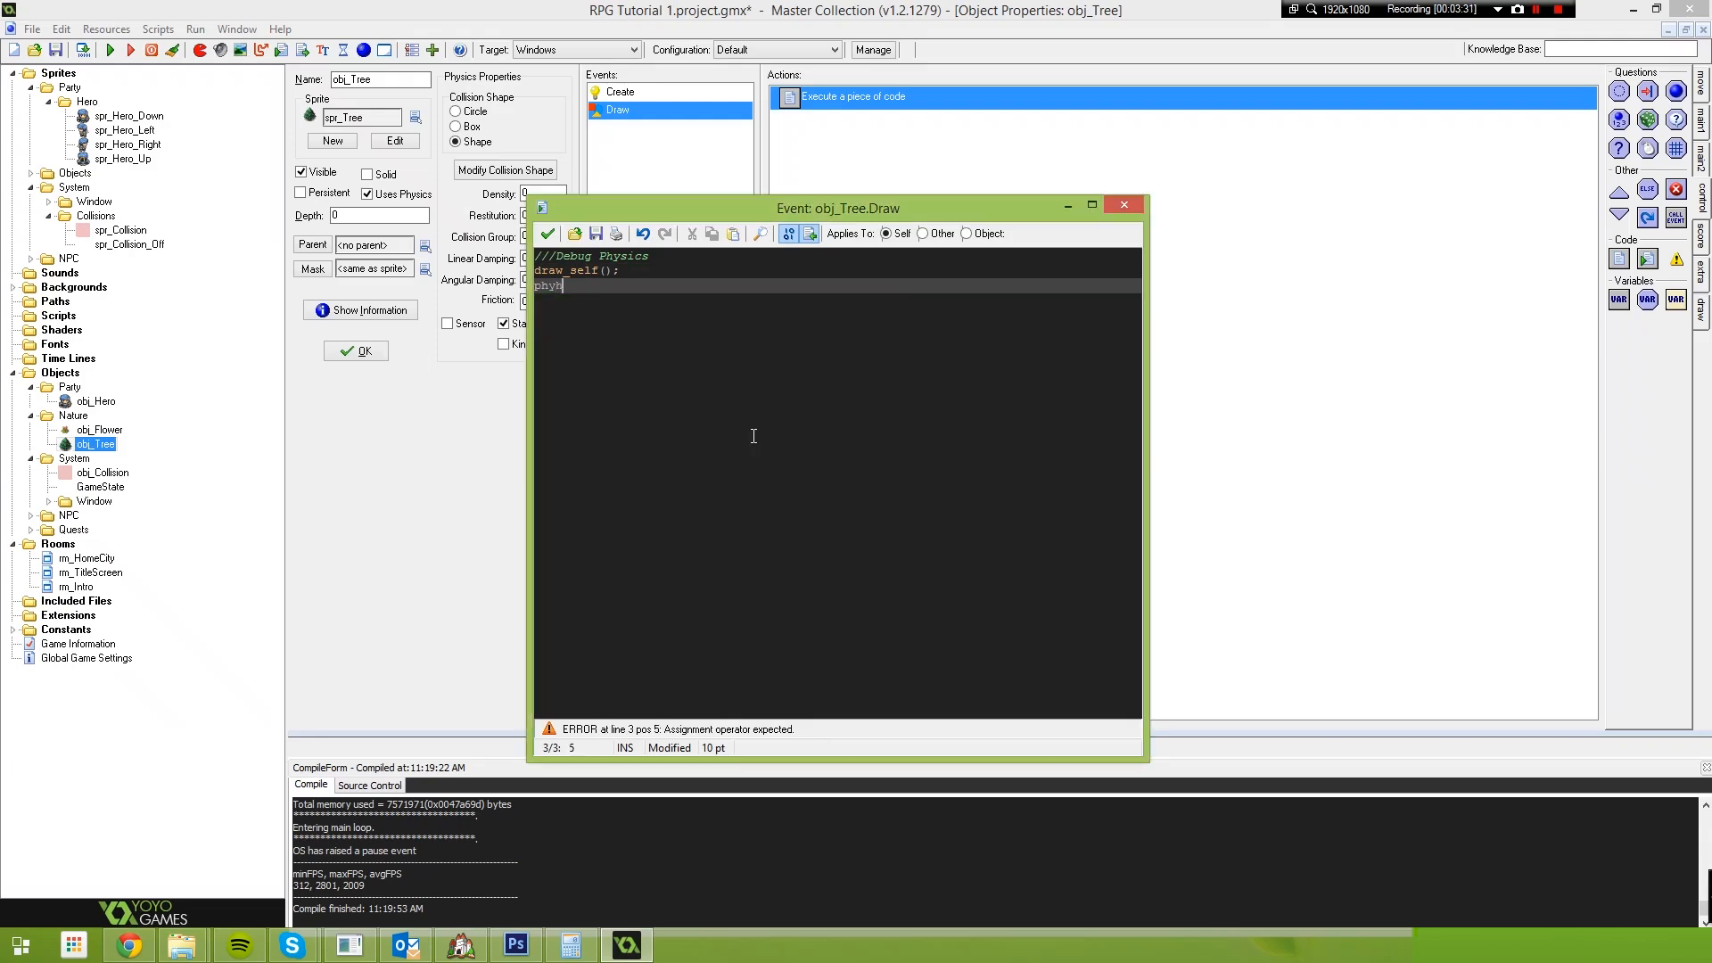
type("sics_draw")
key("Return")
type(";")
left_click(547, 234)
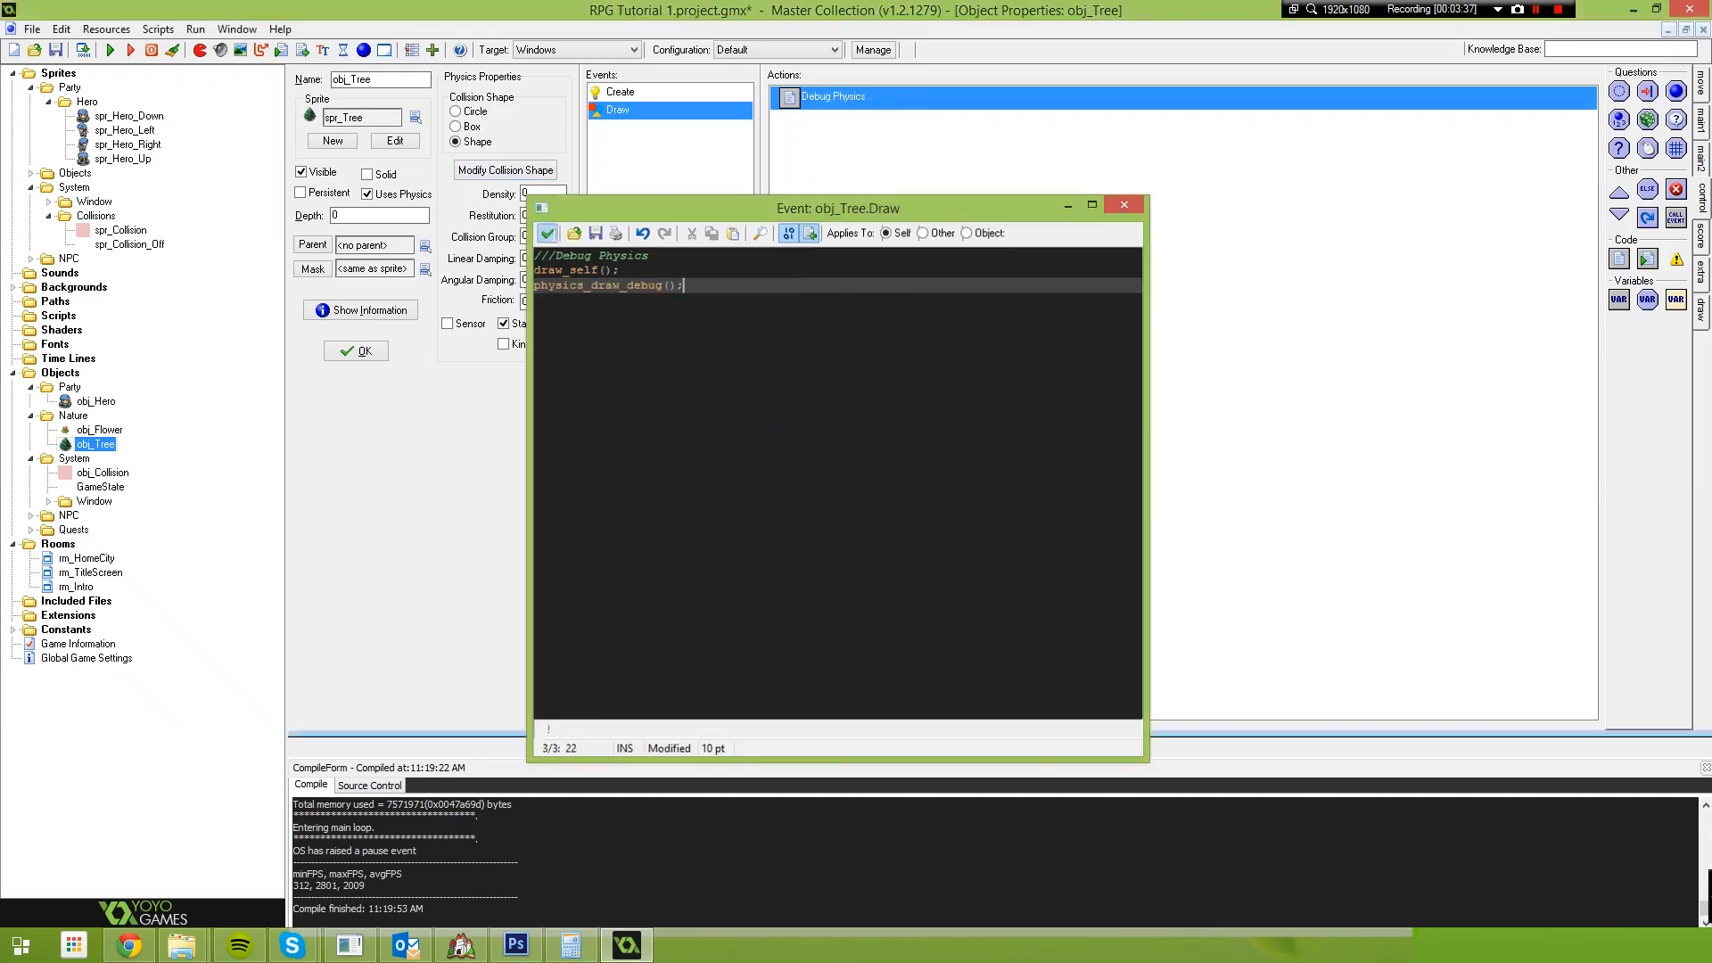
Modify obj_Tree's collision shape by raising its lowest point to about (32,52), and confirm the shape
left_click(526, 172)
scroll(558, 404, "up", 2)
scroll(522, 298, "down", 1)
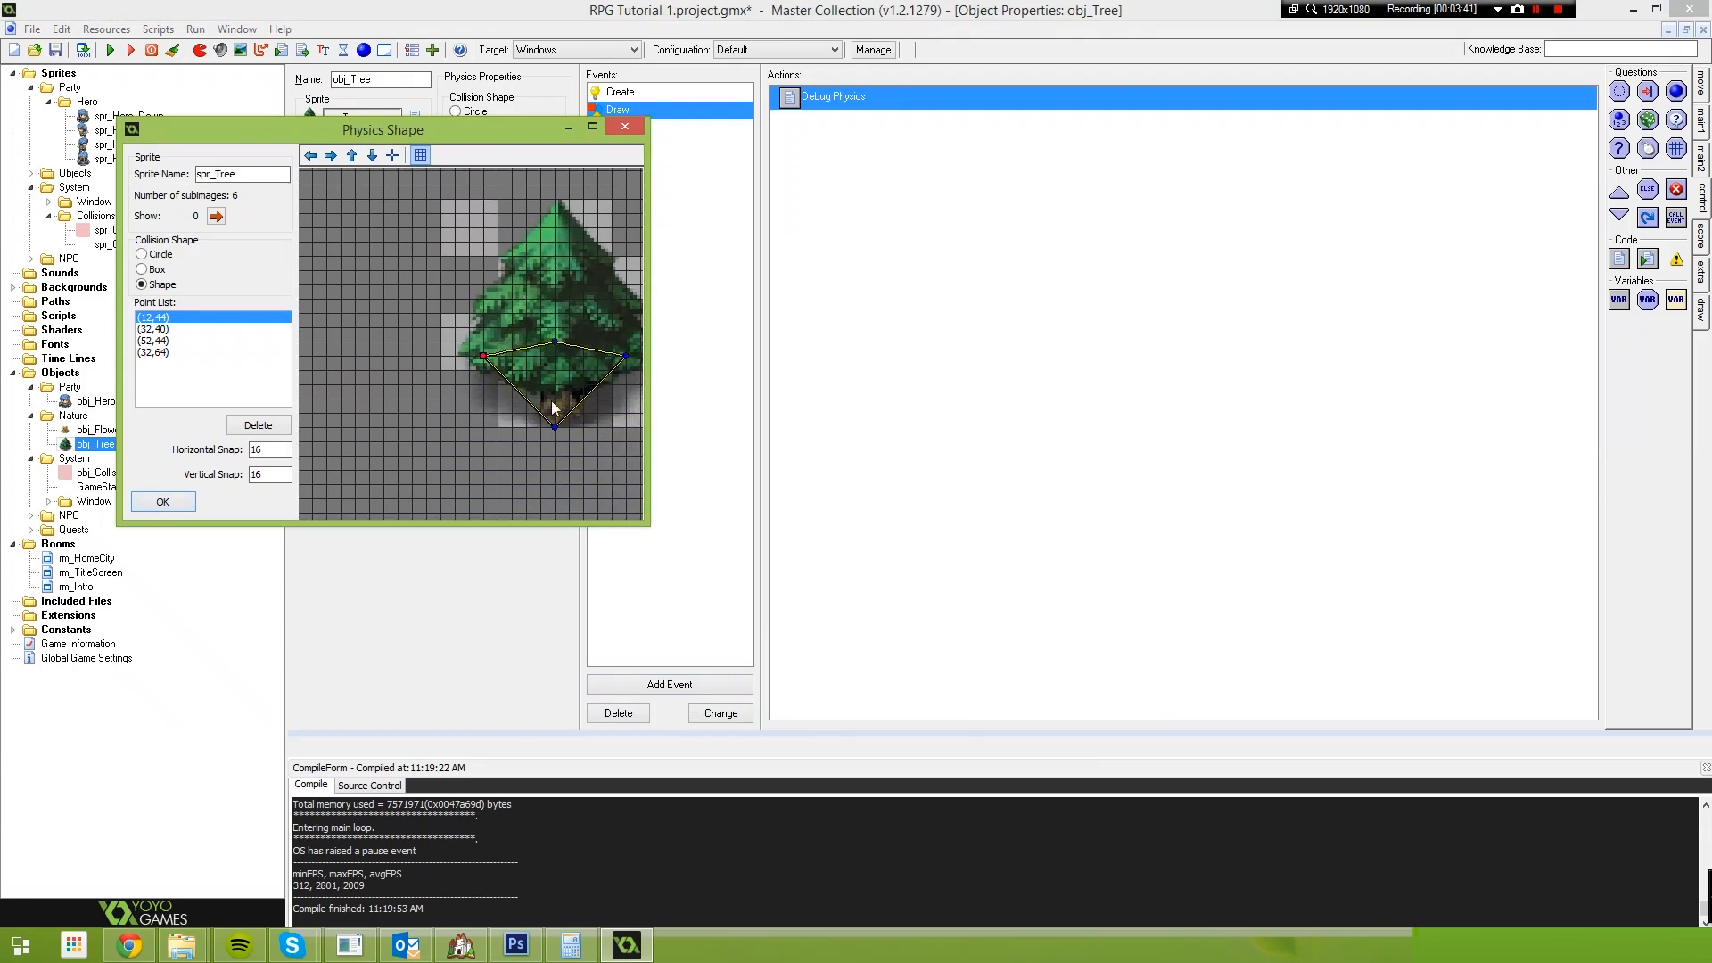
left_click_drag(555, 427, 555, 386)
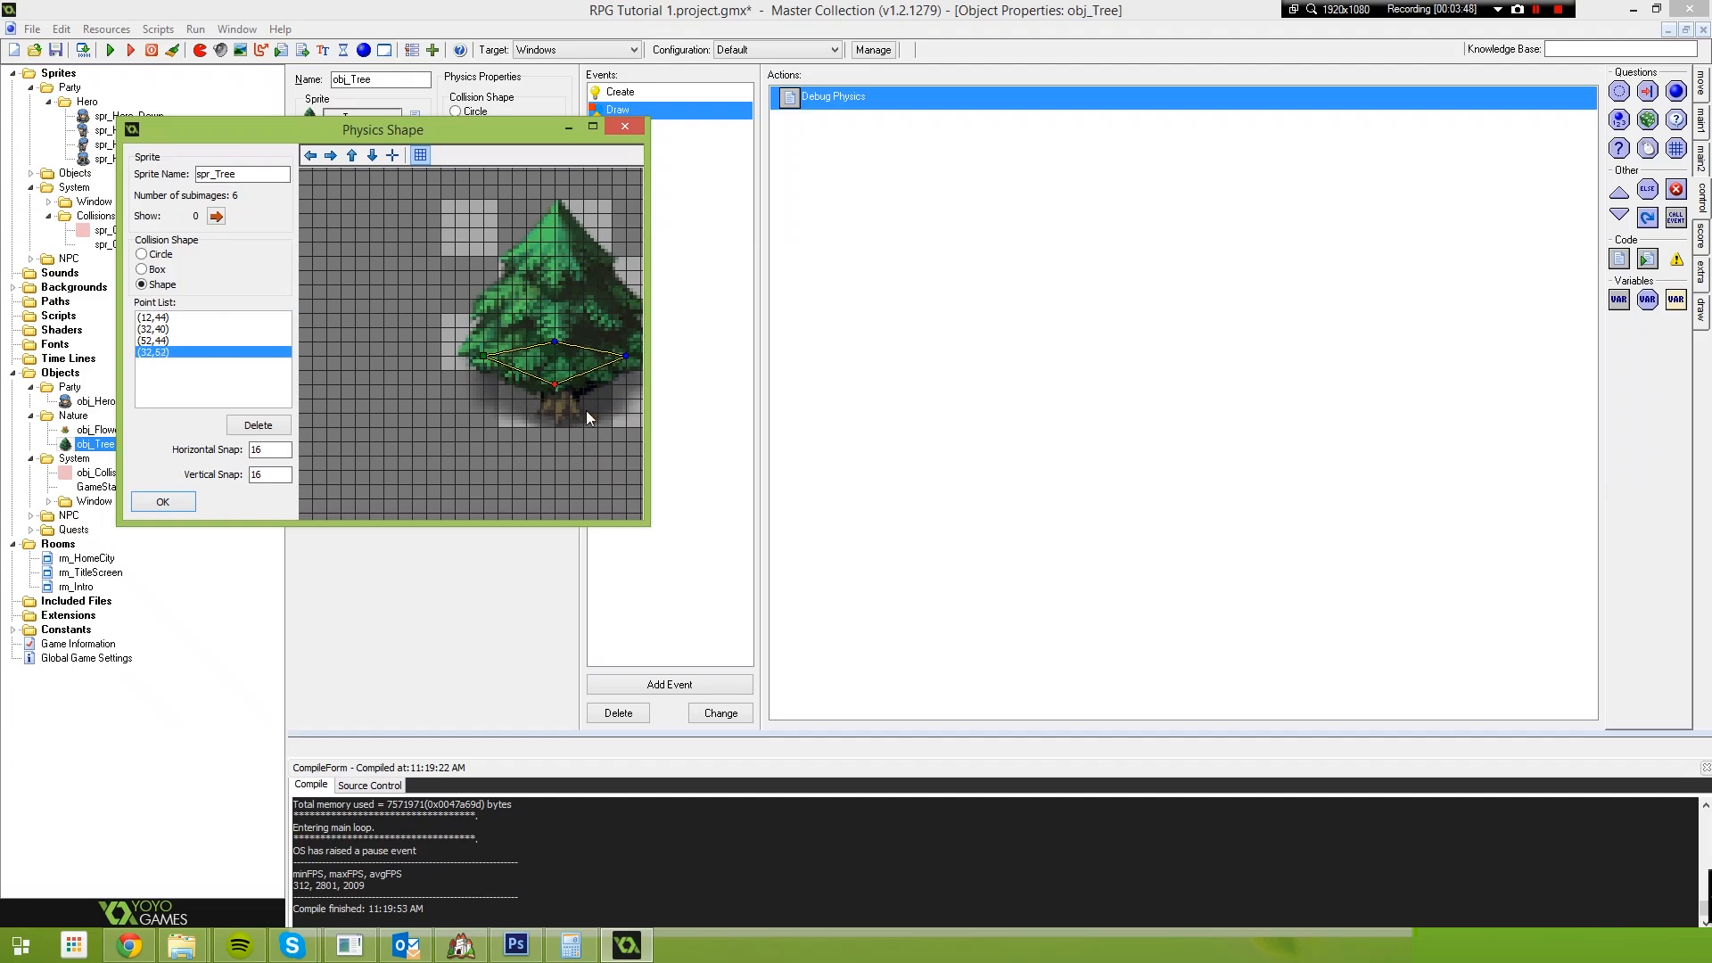
left_click(163, 502)
Run the game and walk the hero around and between the trees to test their new collision shape
key("F5")
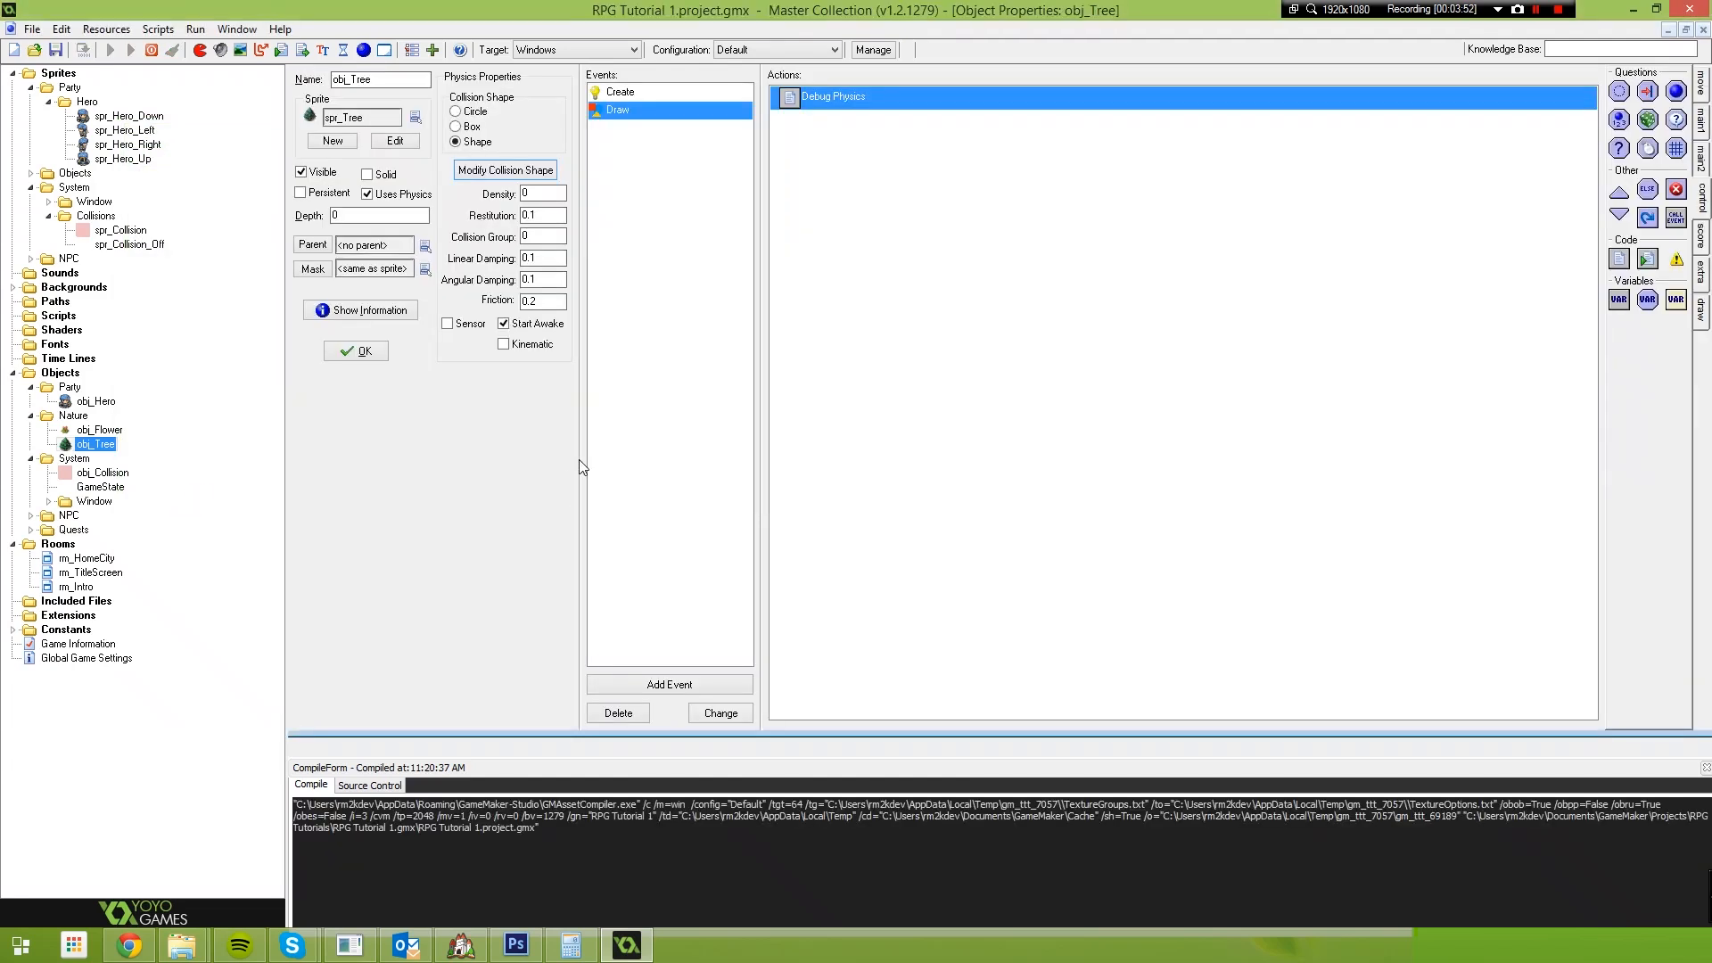
key("Down")
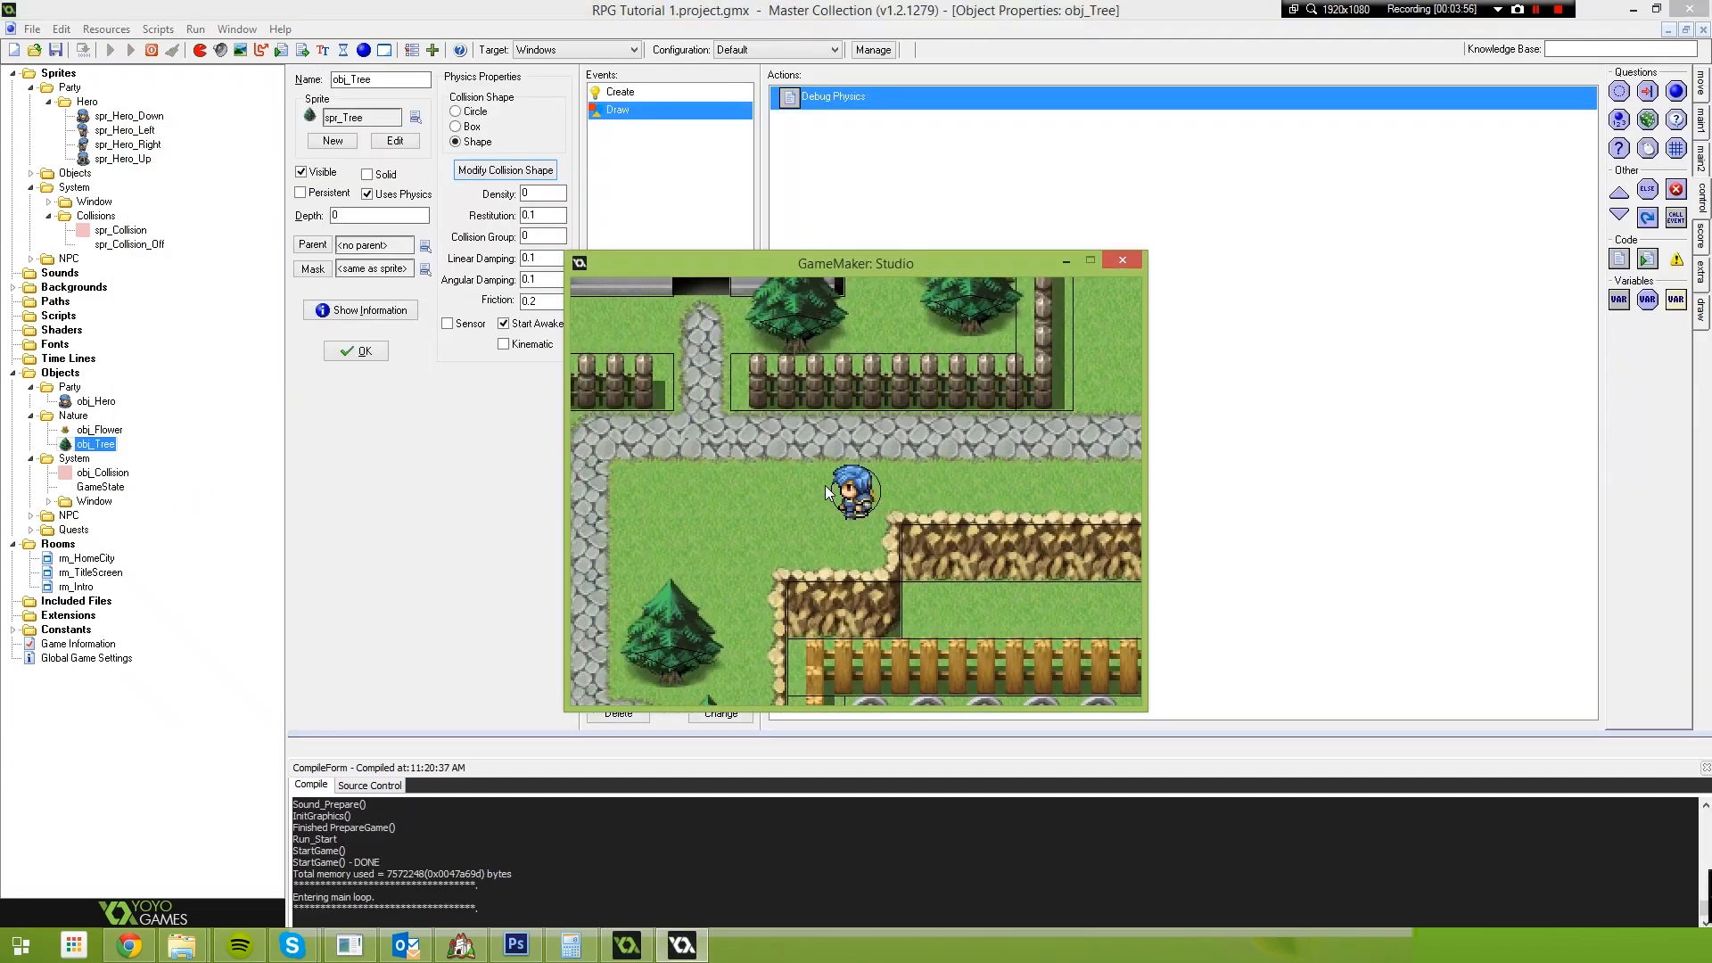
key("Left")
key("Down")
key("Left")
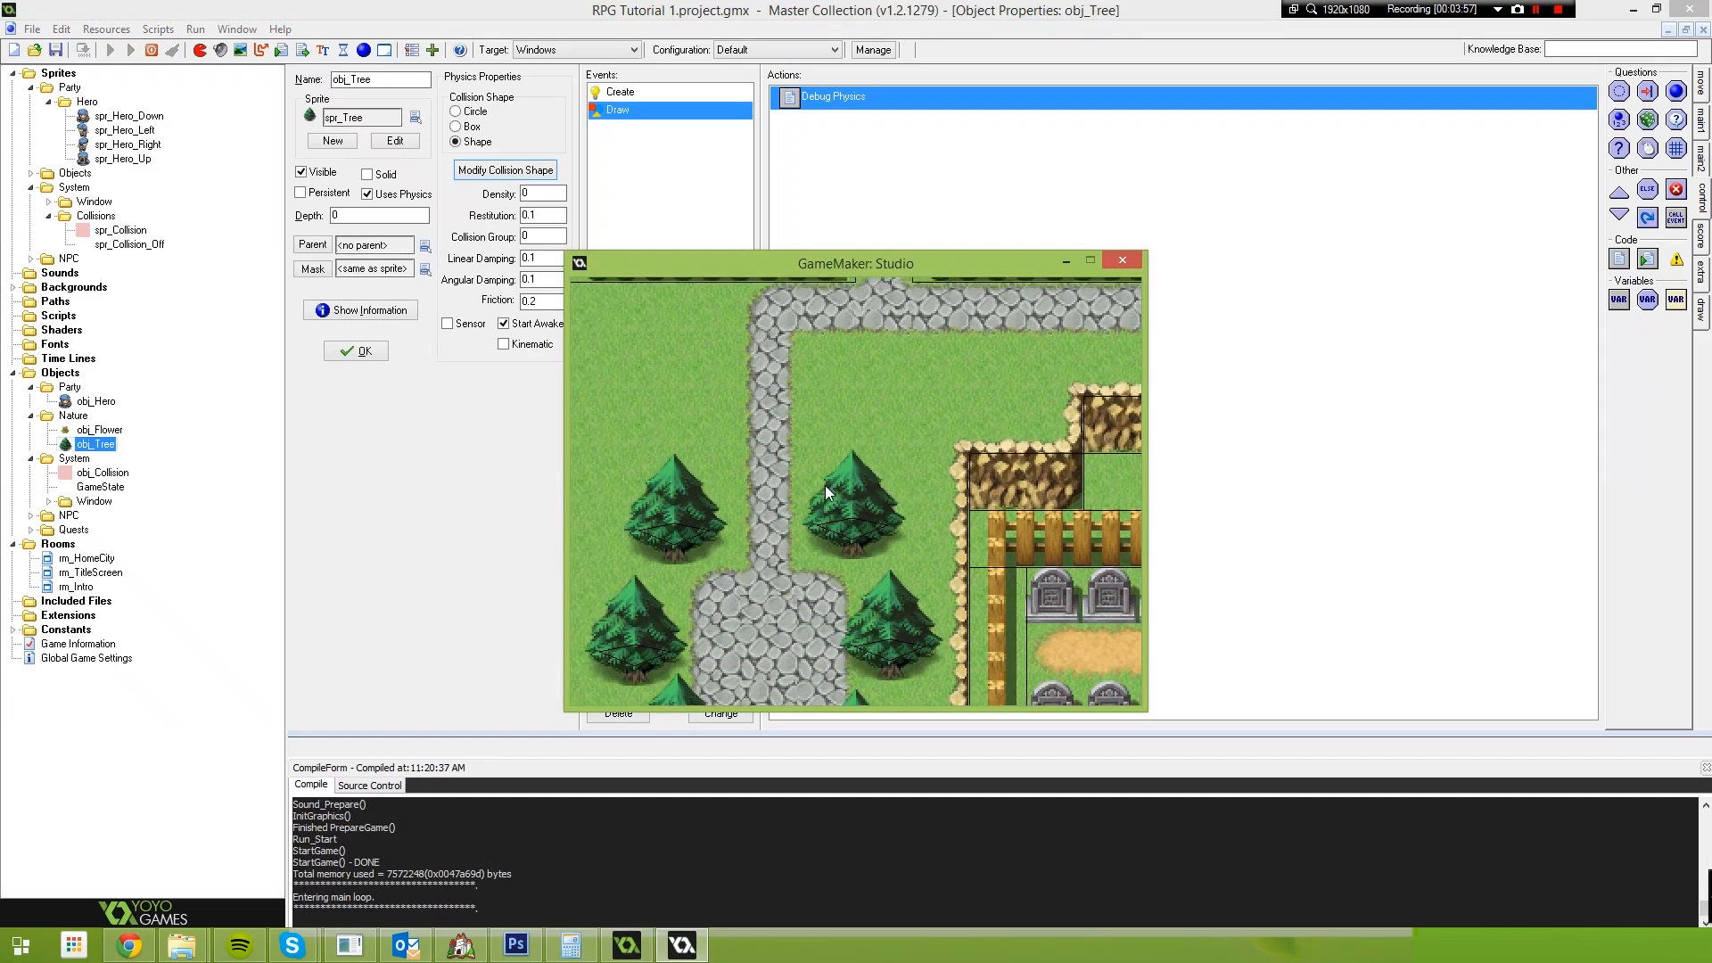
key("Down")
key("Right")
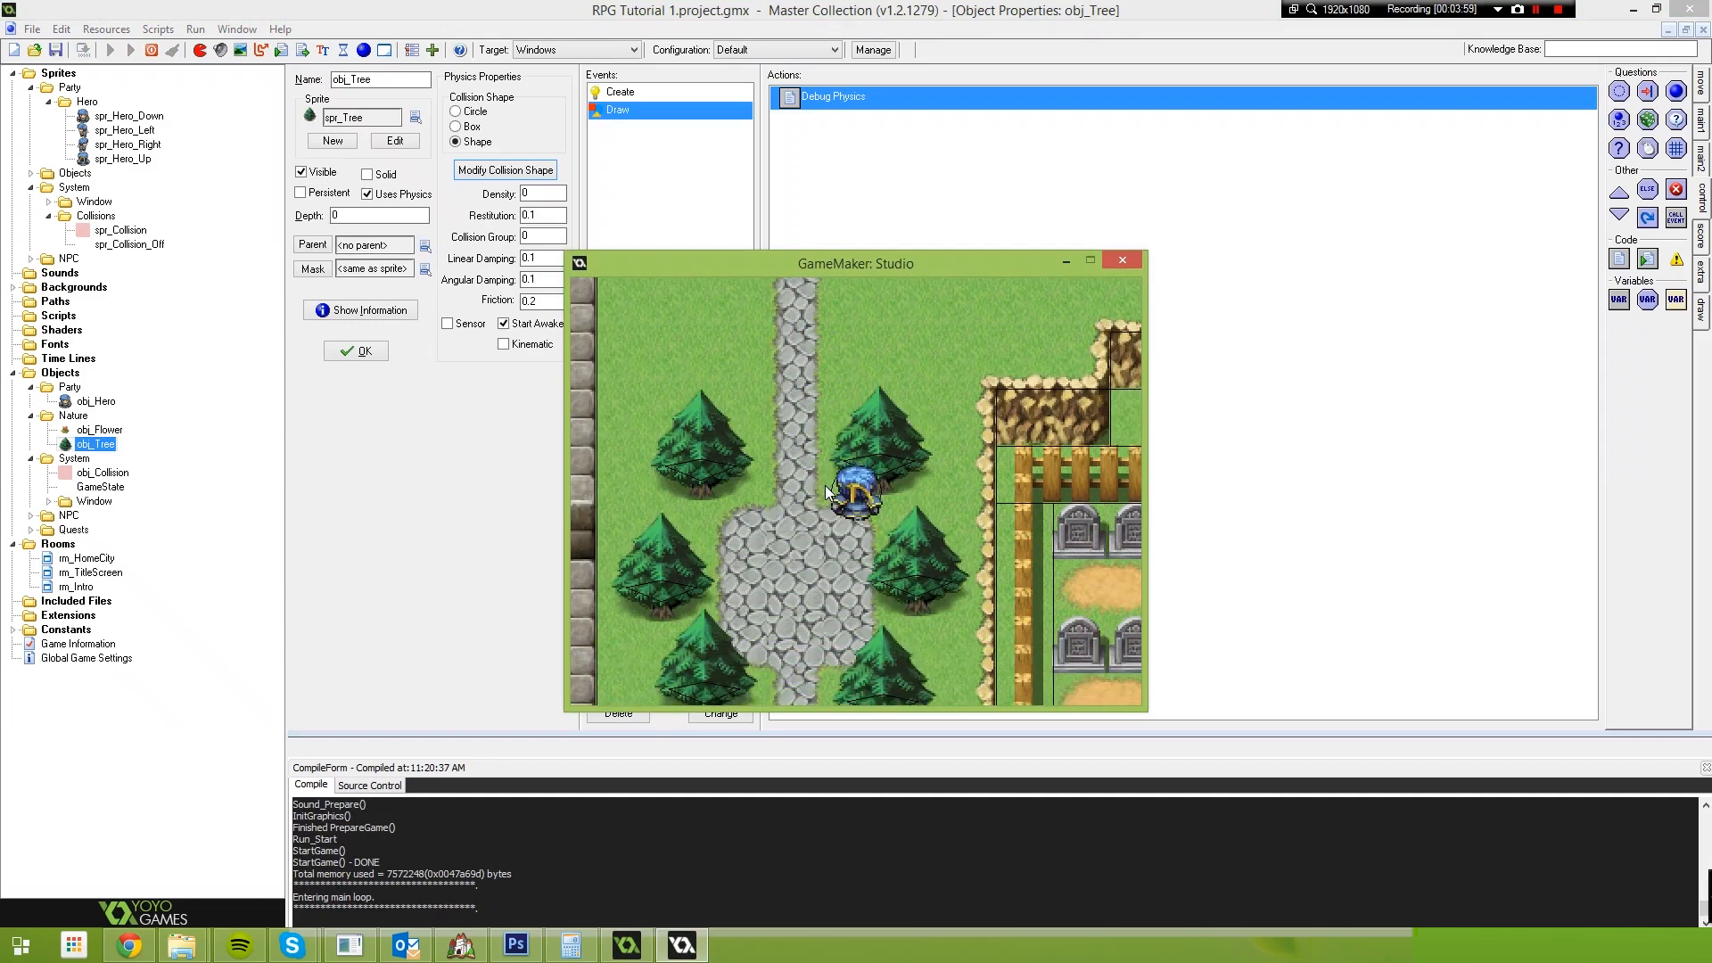
key("Right")
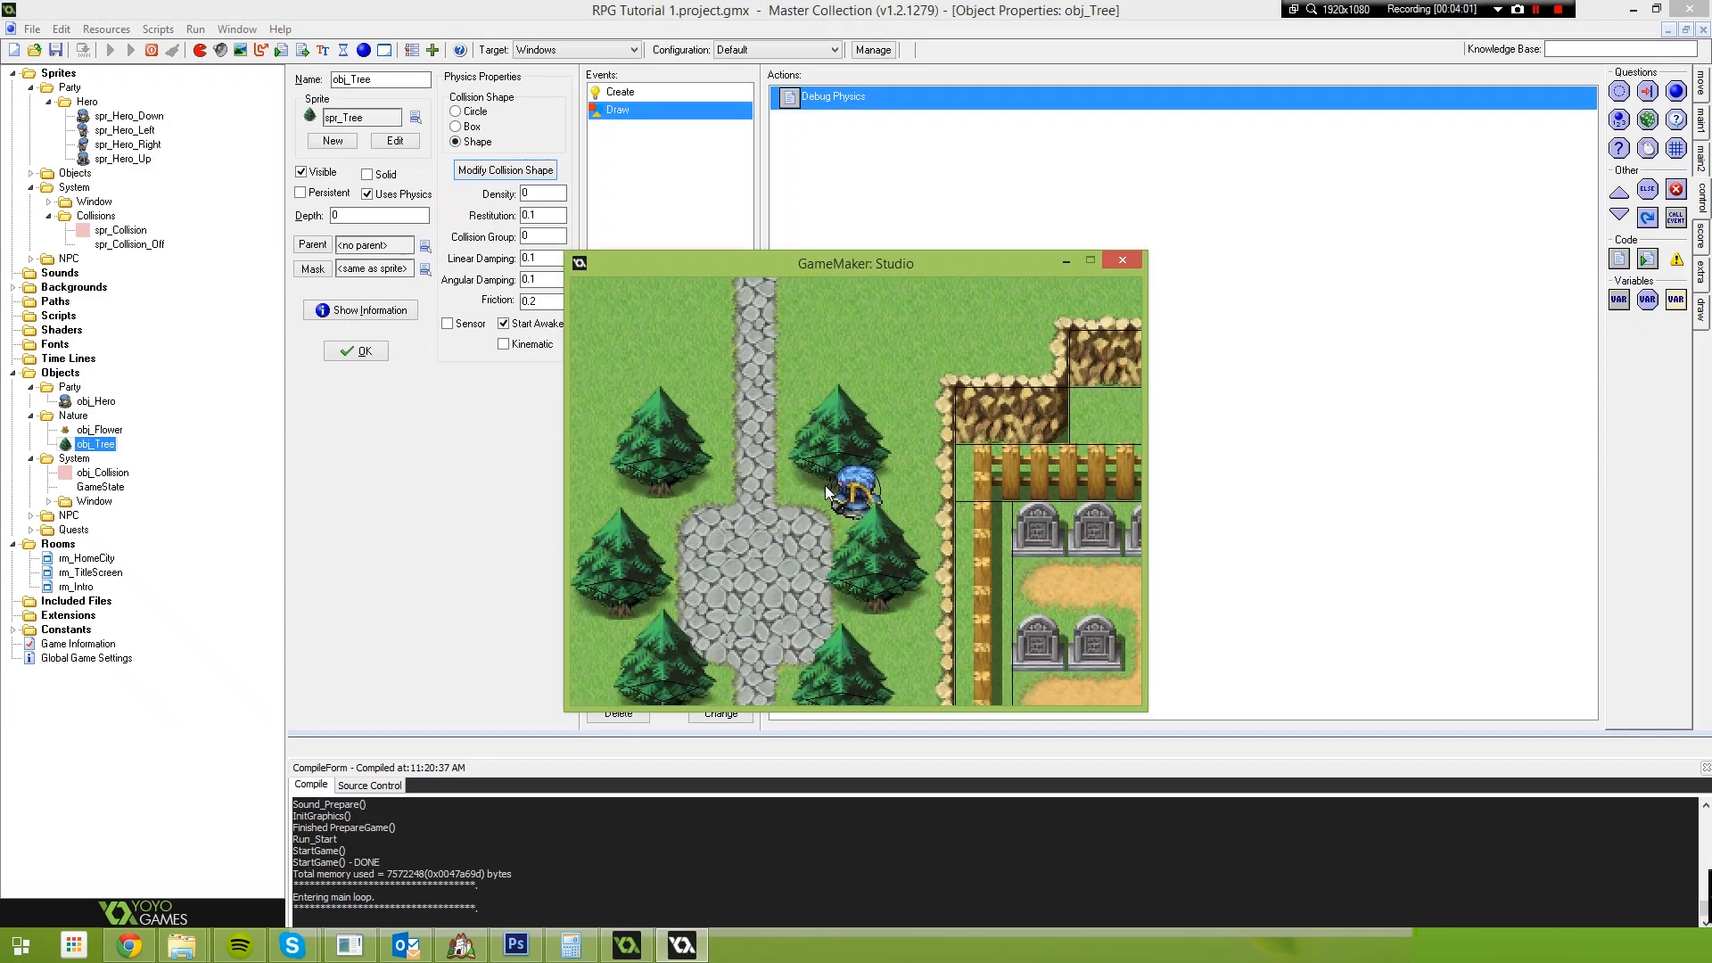
key("Up")
key("Left")
key("Left")
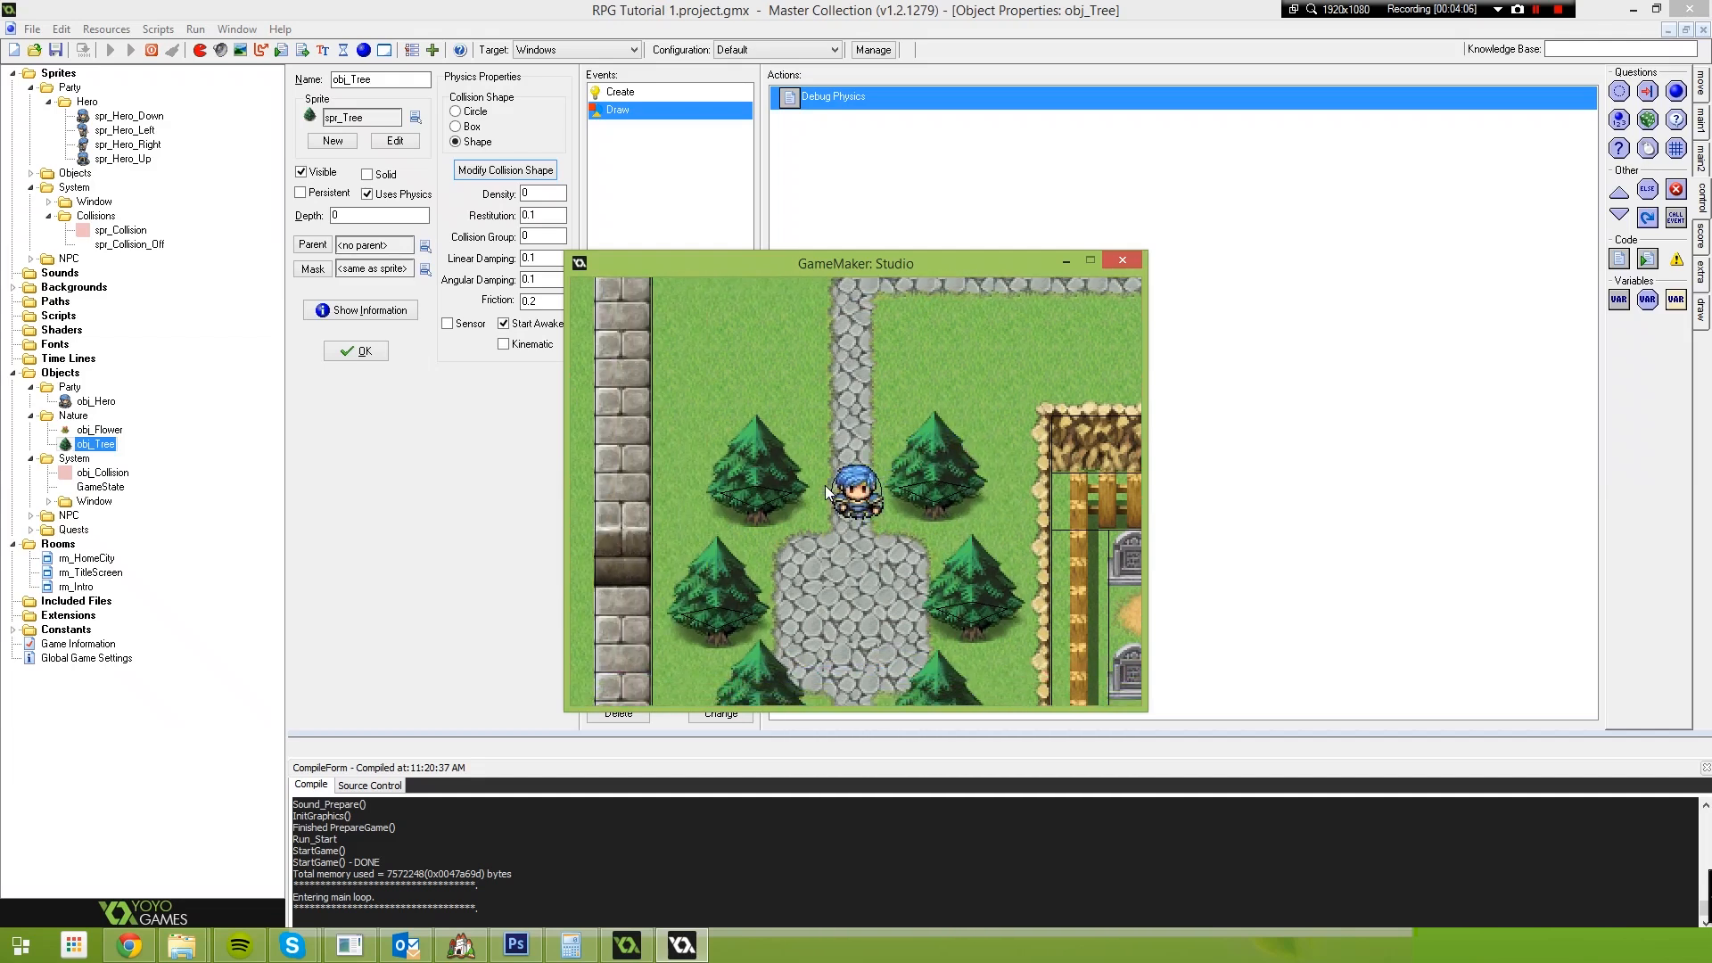
key("Left")
key("Up")
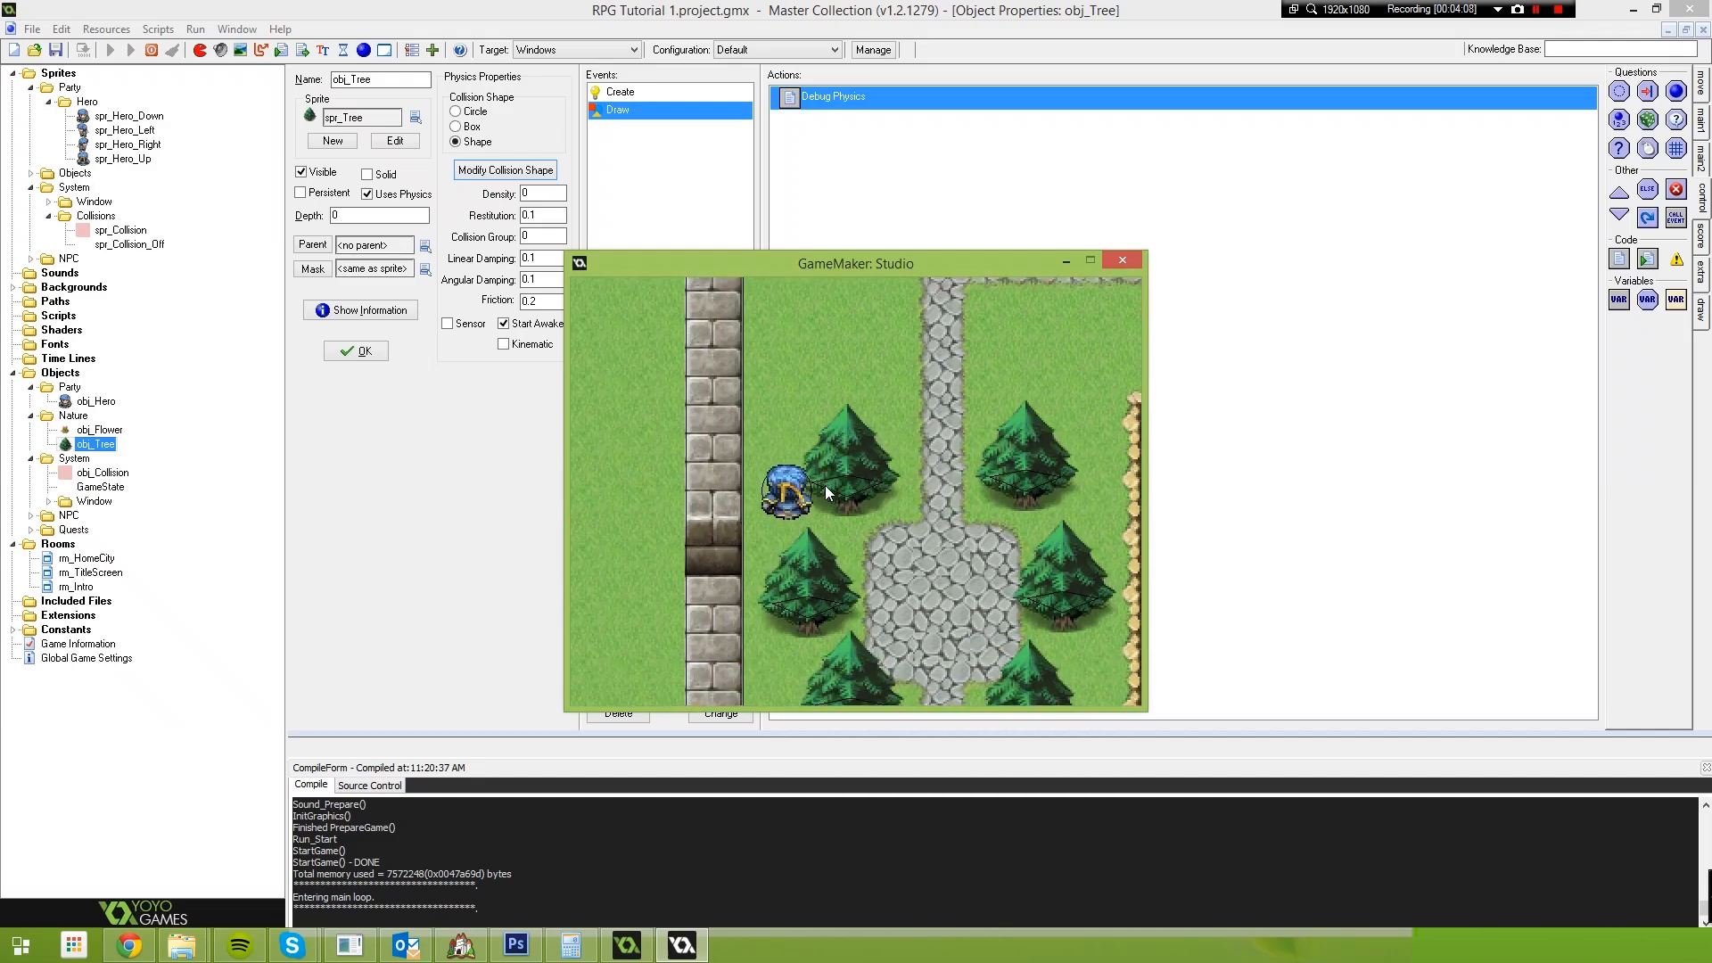
key("Right")
key("Down")
key("Left")
key("Right")
key("Down")
key("Left")
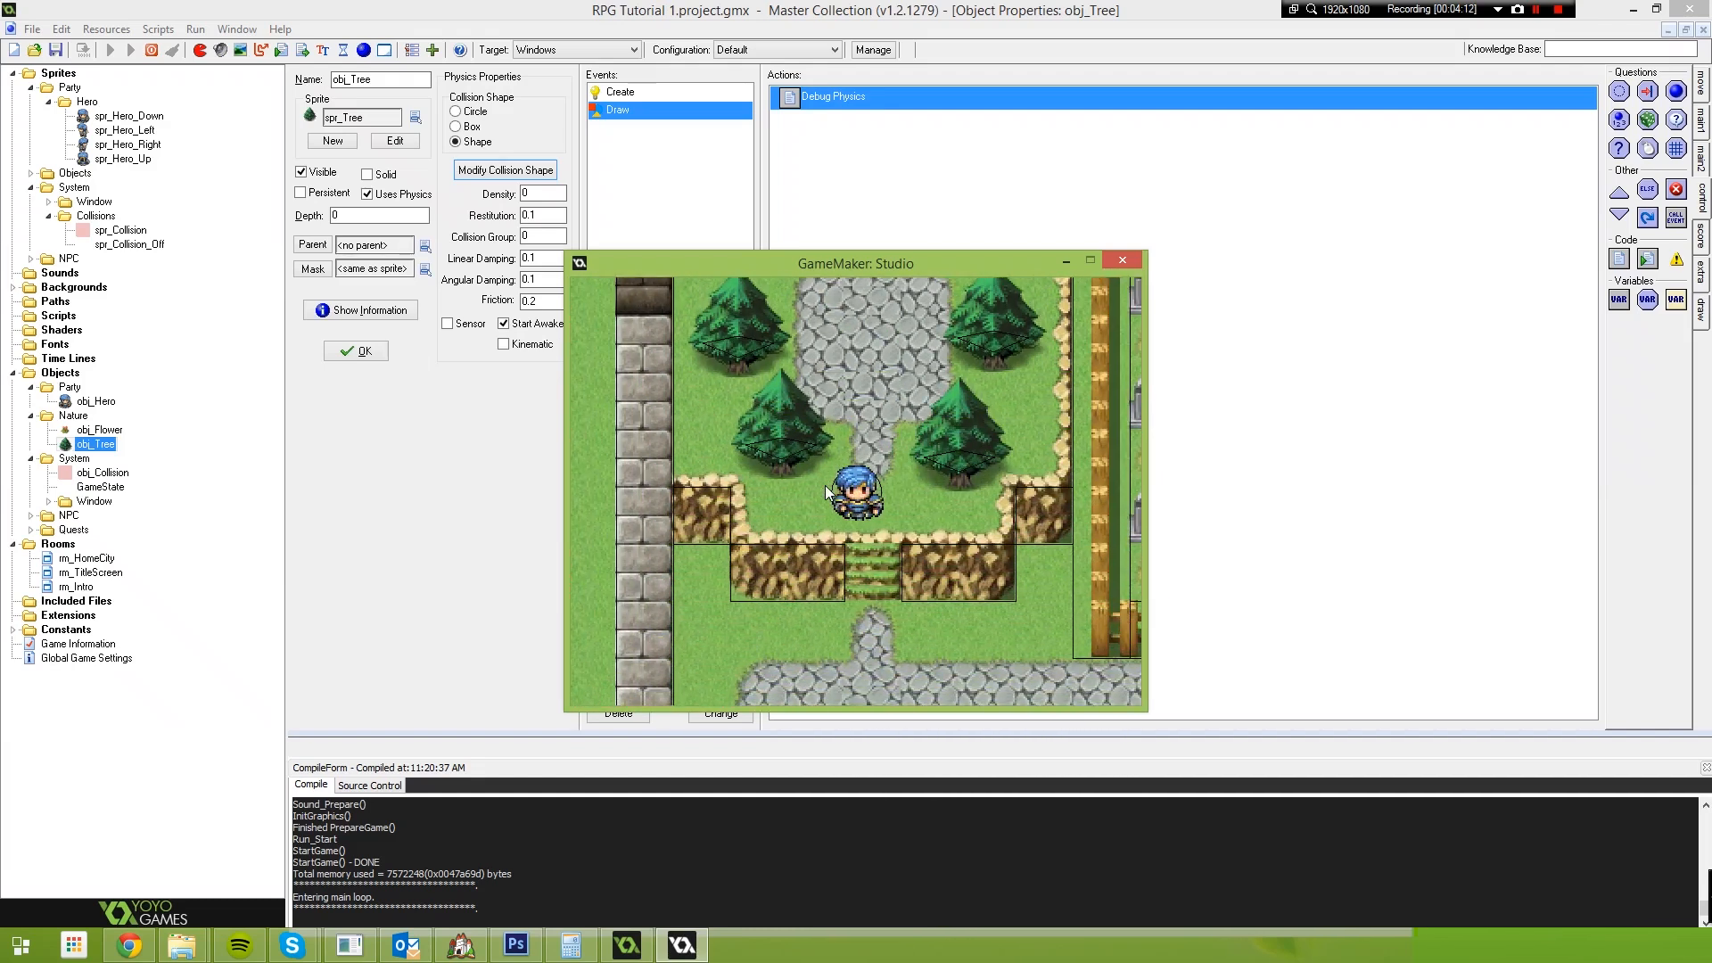
Walk the hero over the grassy steps and along the cliff walls below the trees to test their collisions
key("Up")
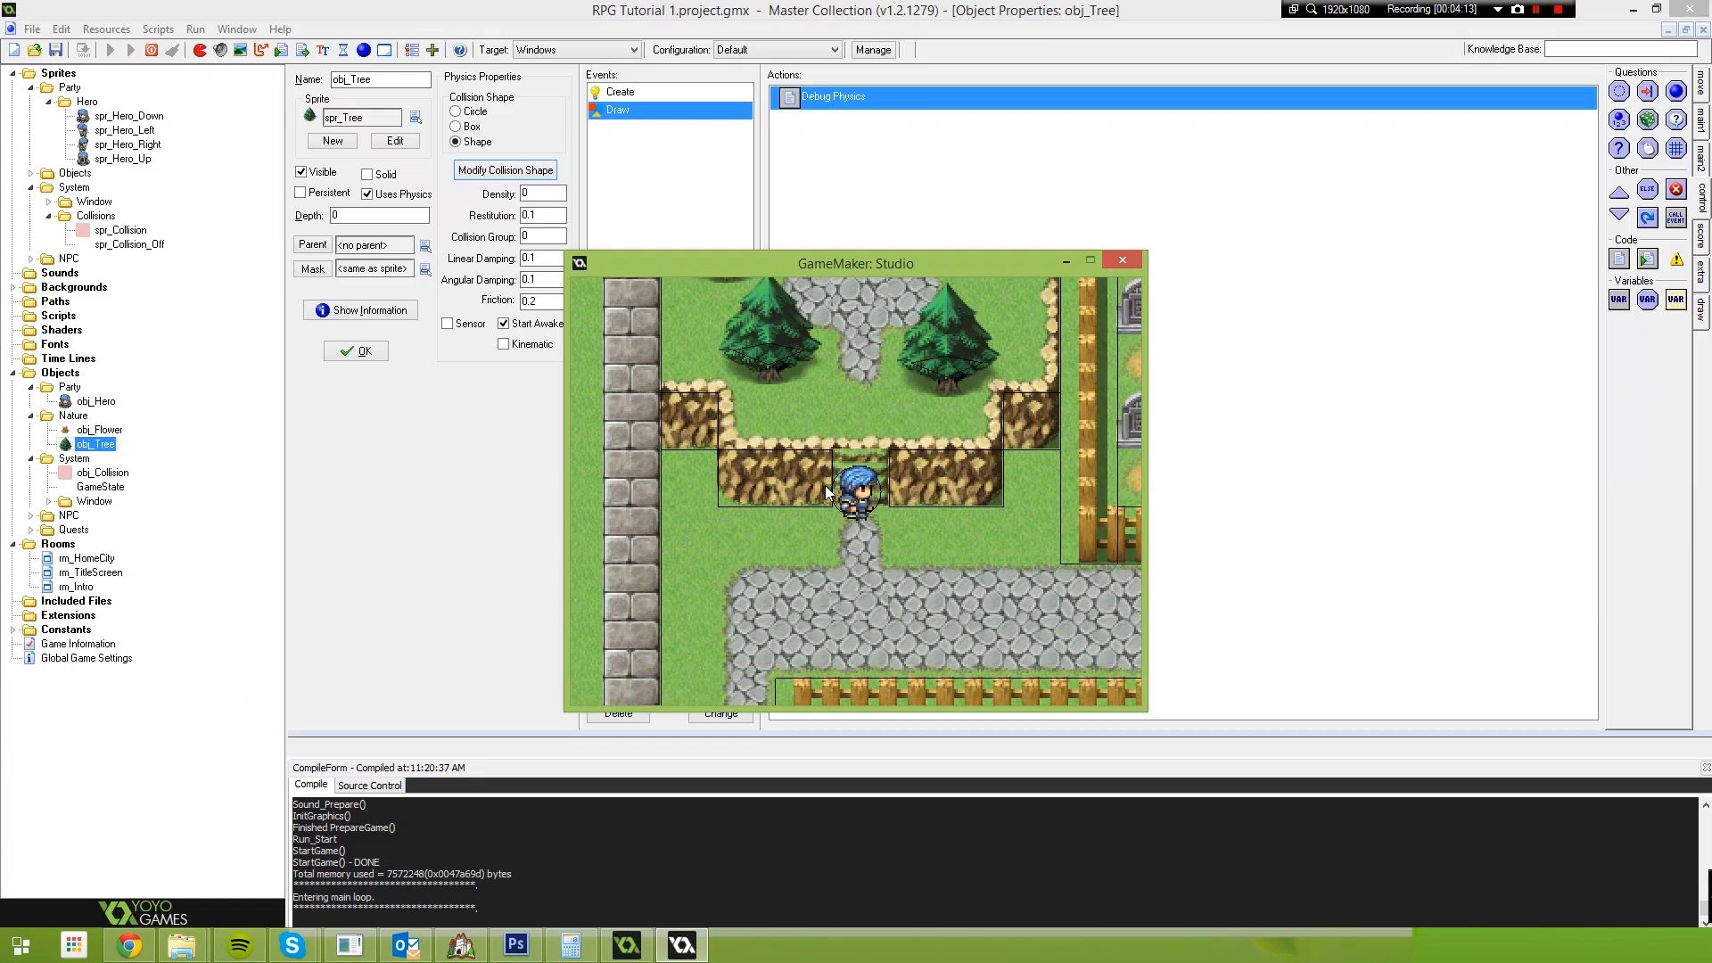
key("Right")
key("Down")
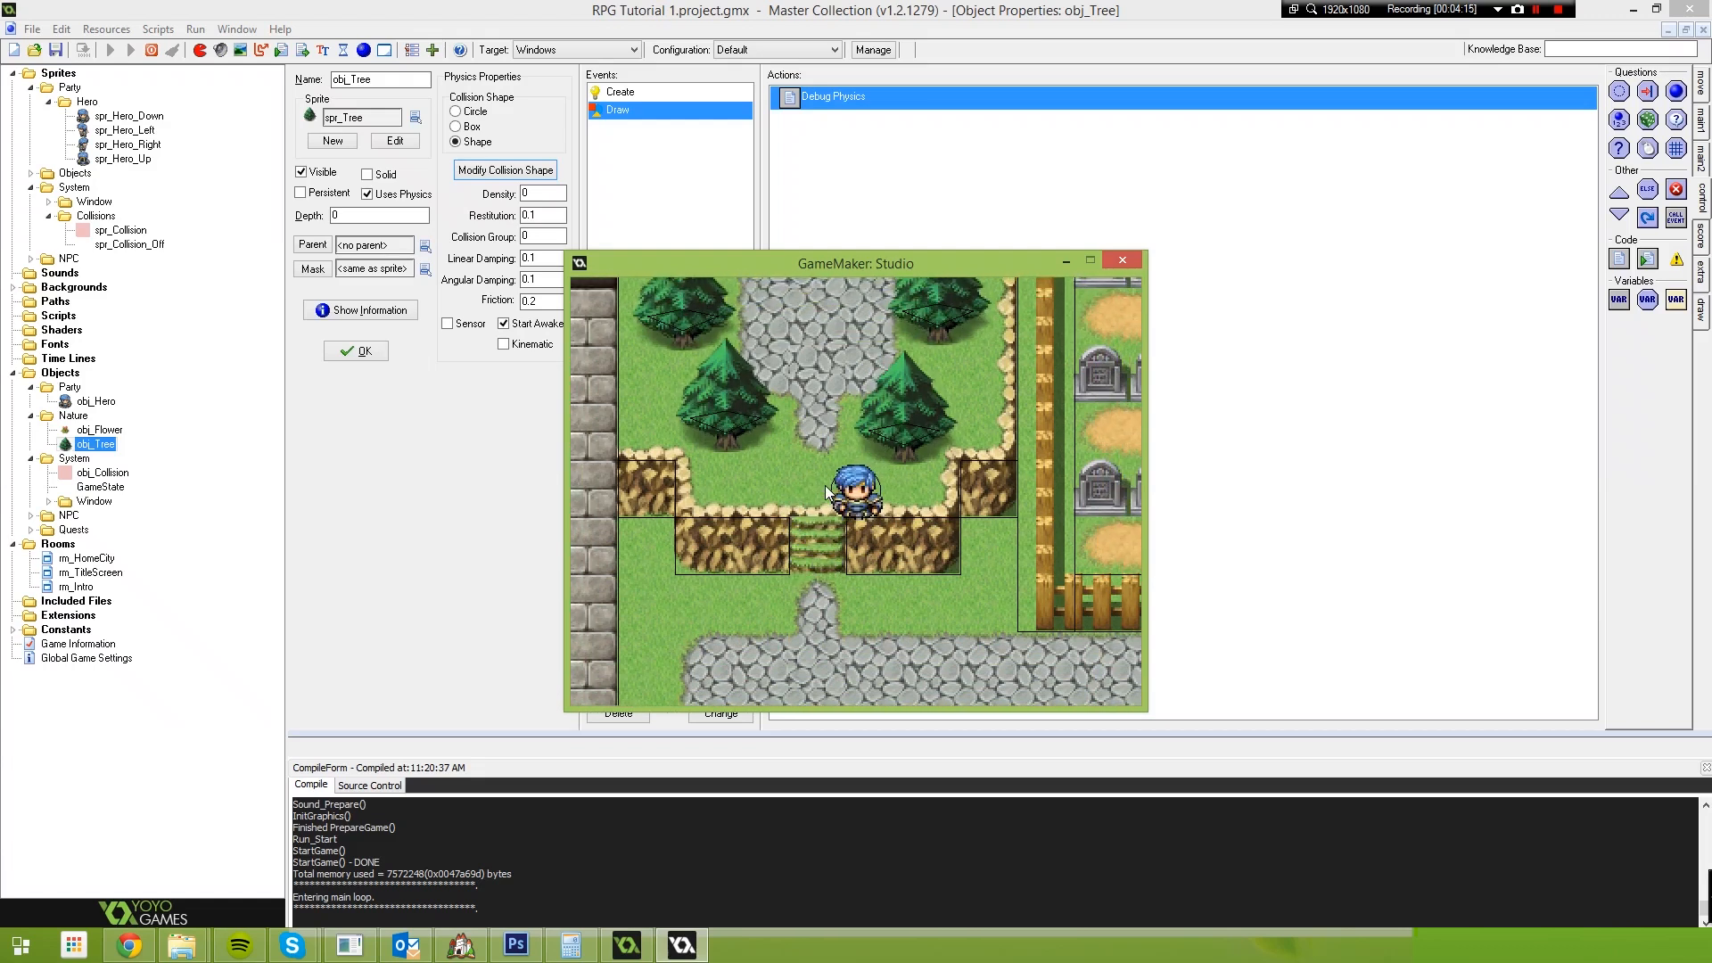
key("Left")
key("Down")
key("Down")
key("Right")
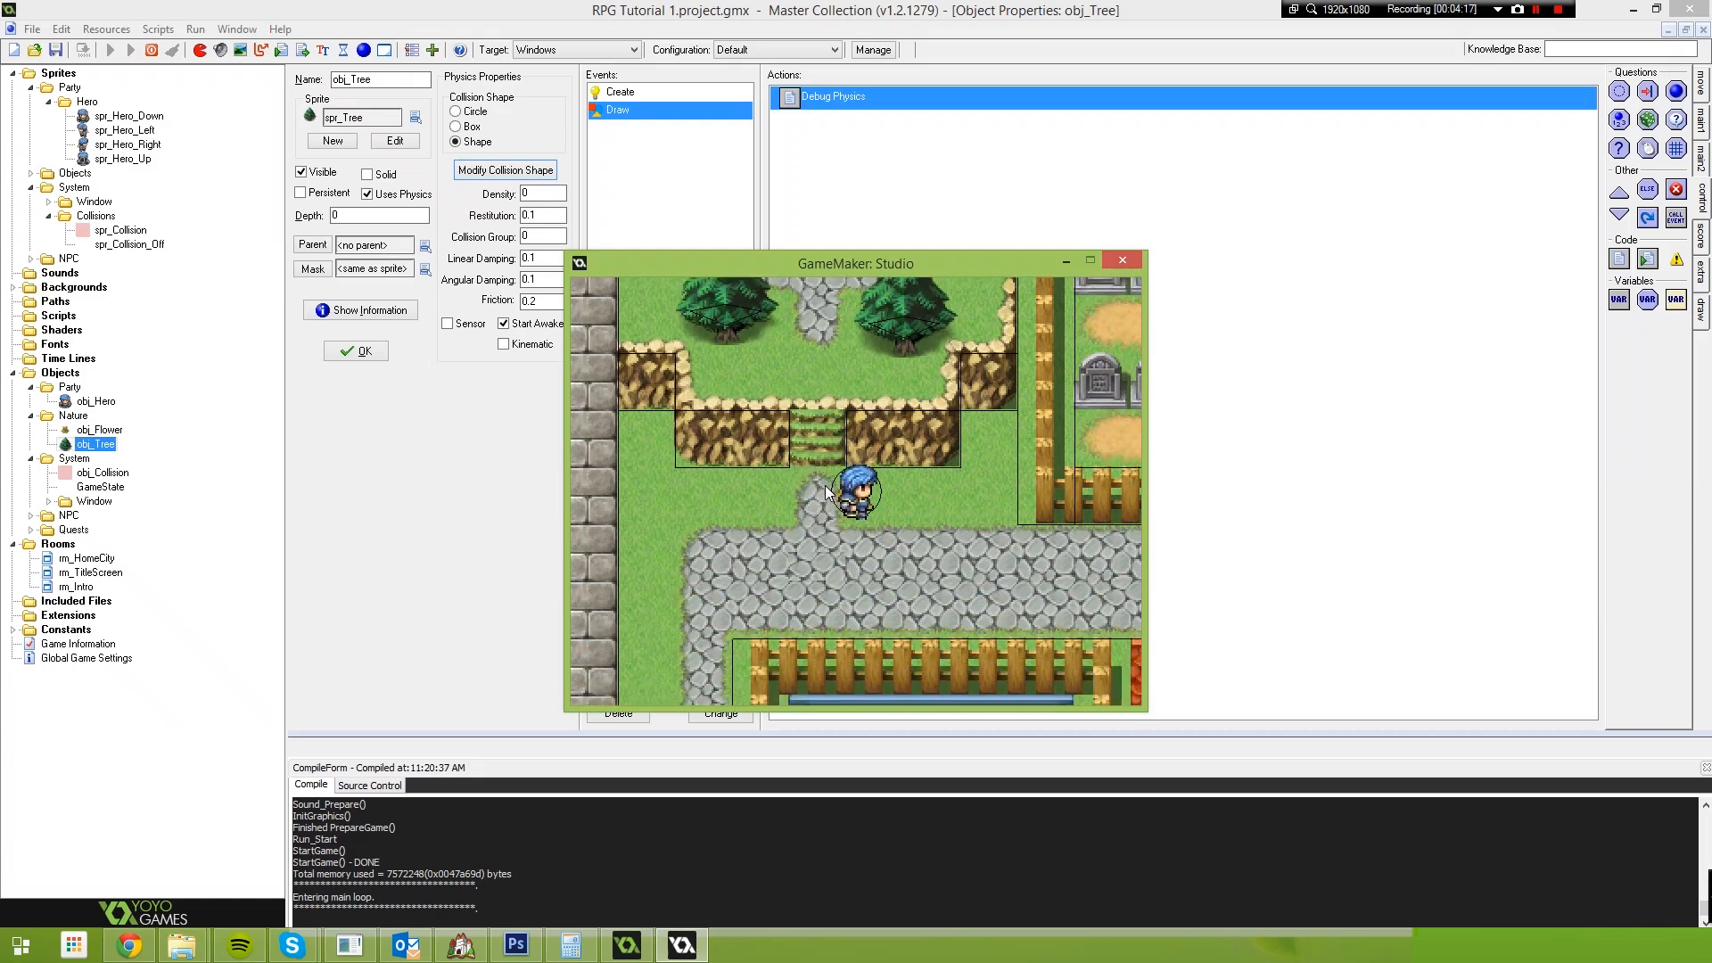
key("Up")
key("Right")
key("Up")
key("Down")
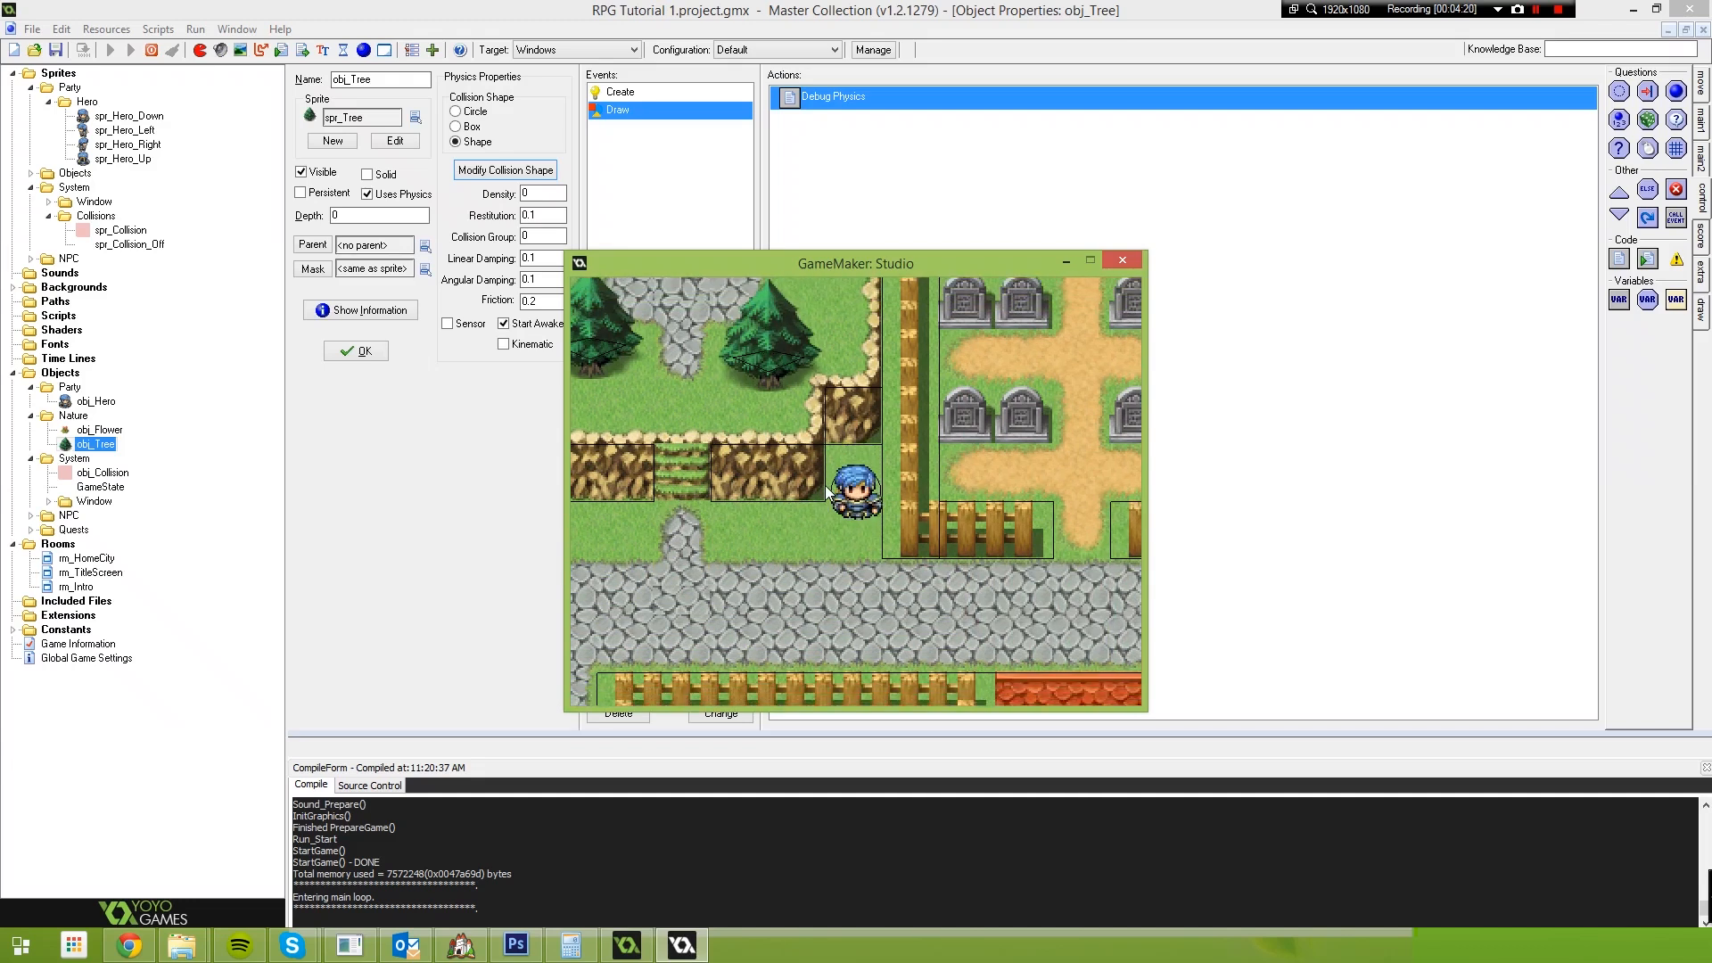
Walk the hero along the wide stone road and into the stone building's doorway to test the collisions there
key("Right")
key("Down")
key("Right")
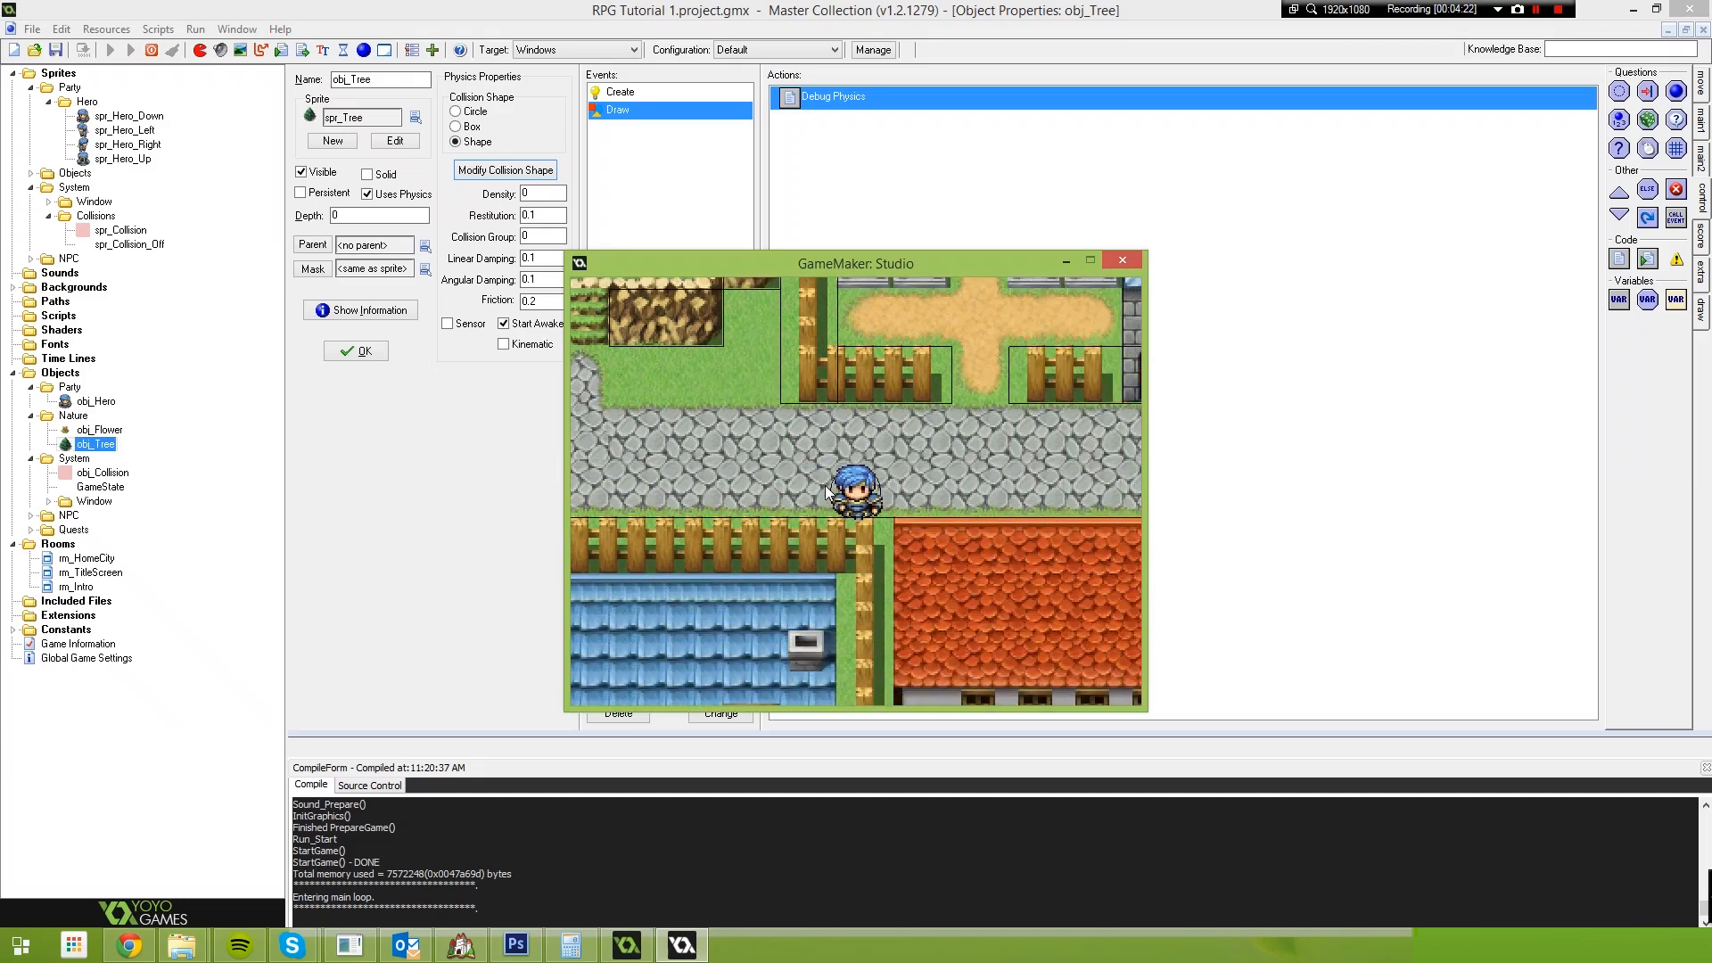
key("Right")
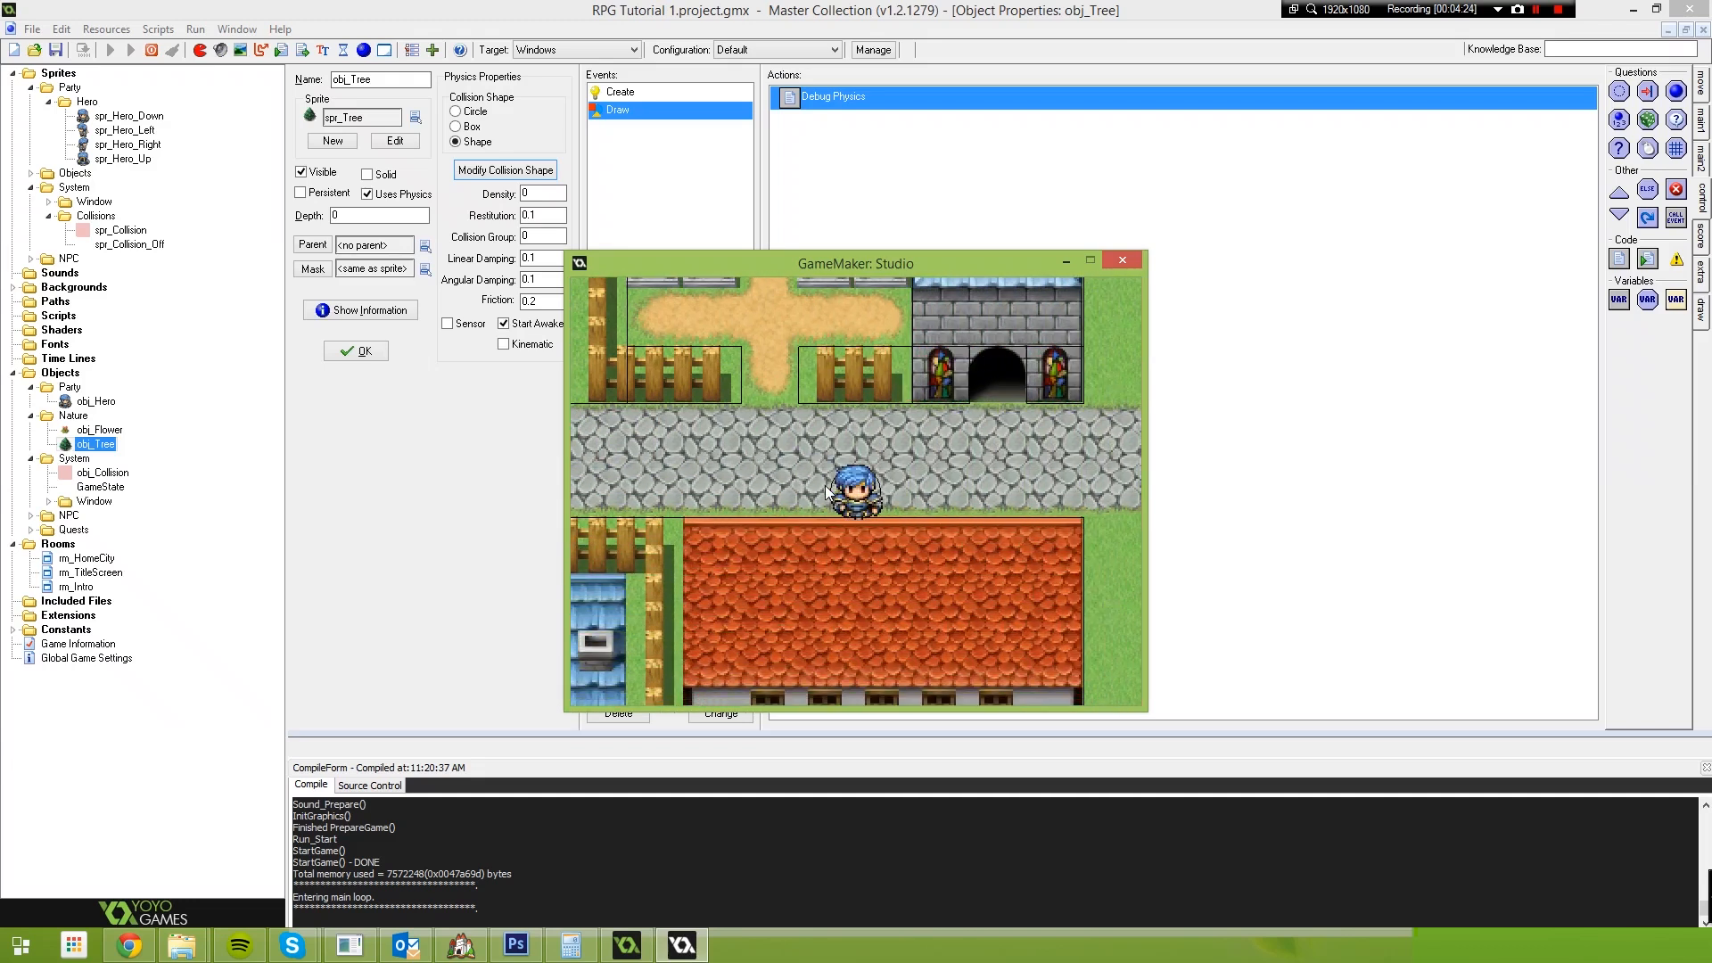
key("Up")
key("Up")
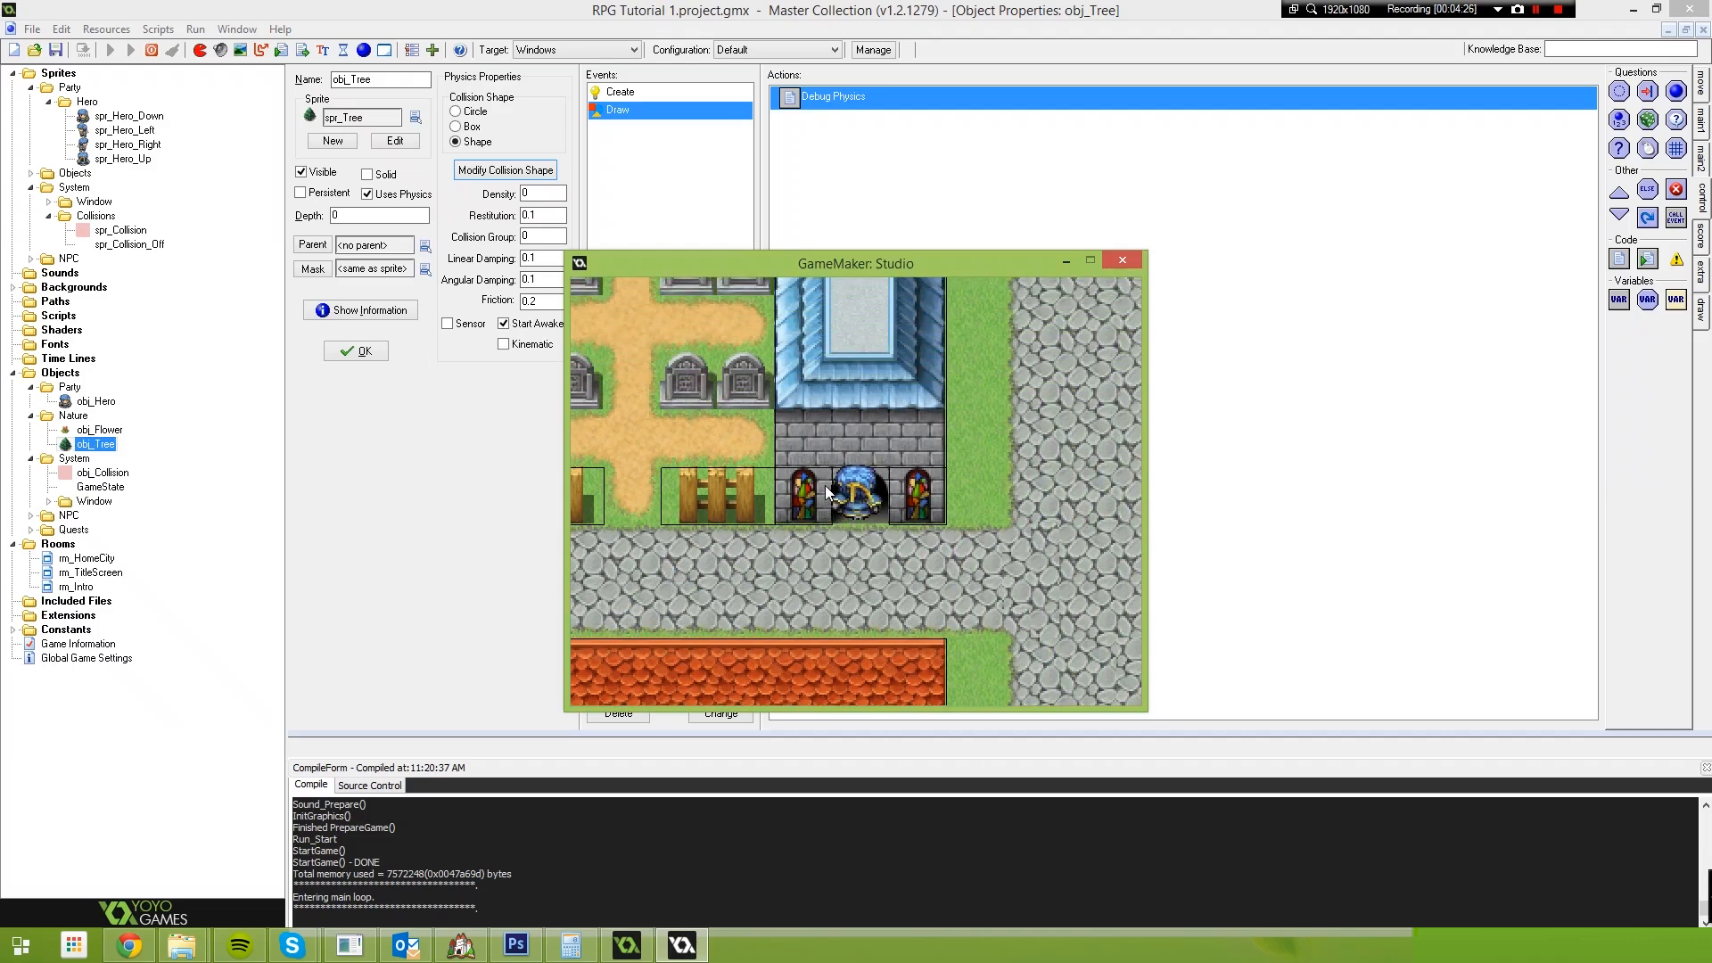
key("Right")
key("Down")
key("Left")
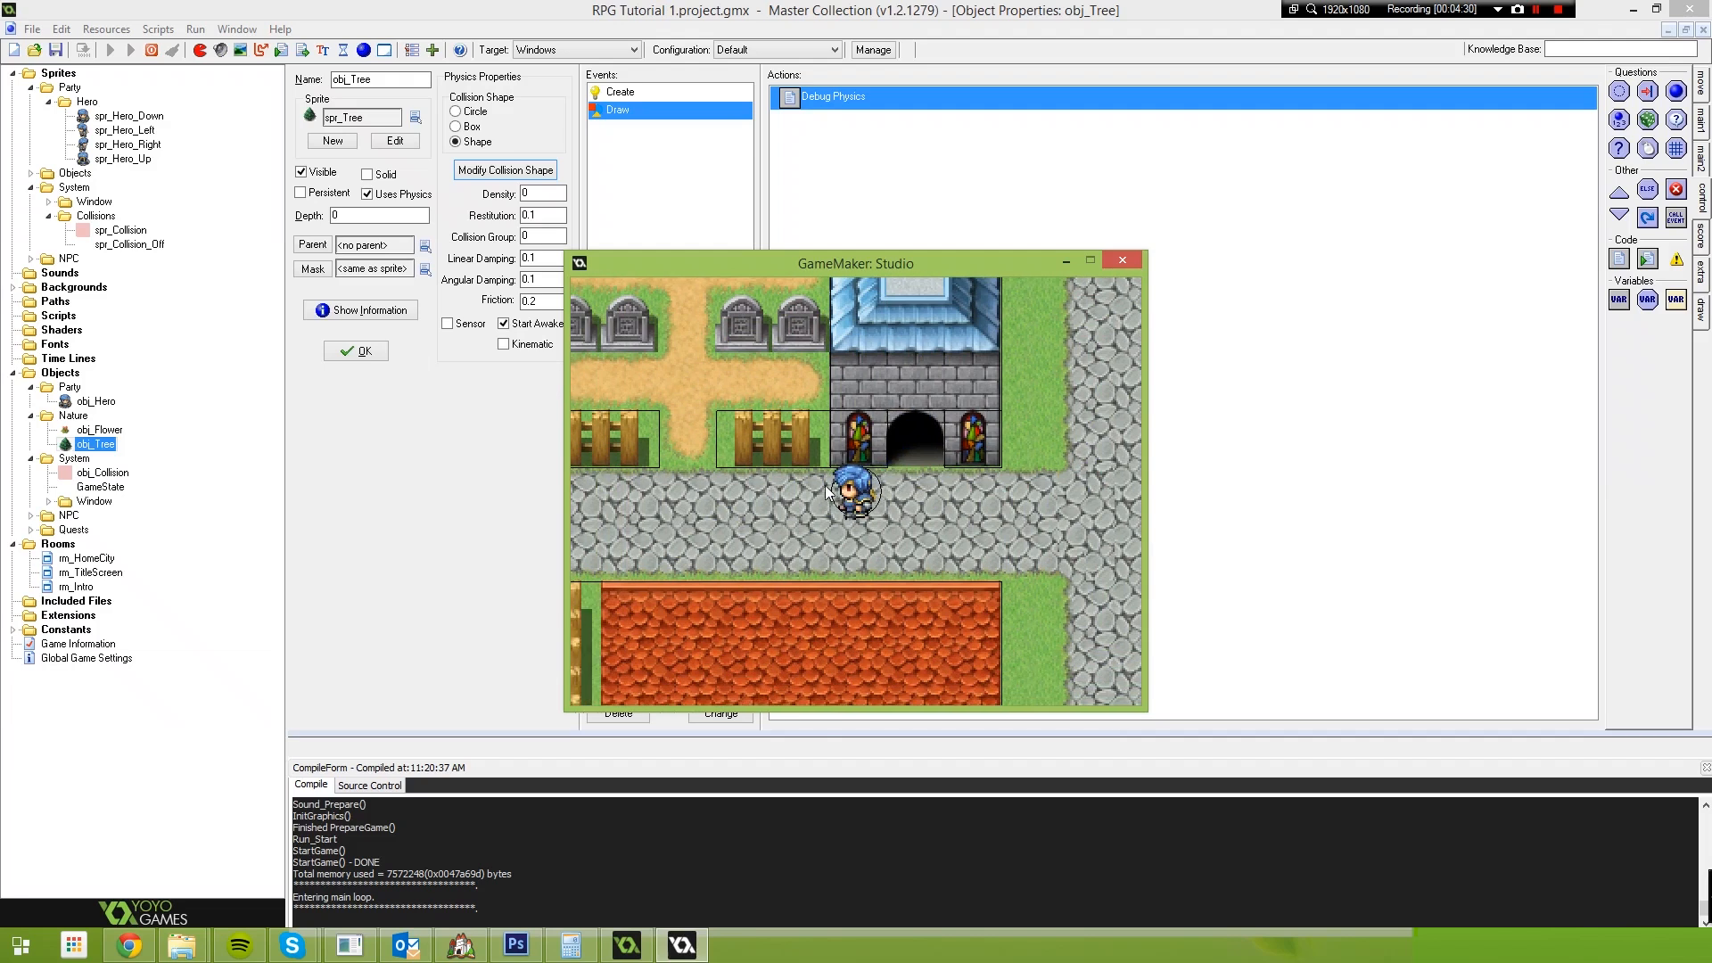
Walk the hero through the fence gap into the graveyard and test collisions among the gravestones
key("Up")
key("Left")
key("Up")
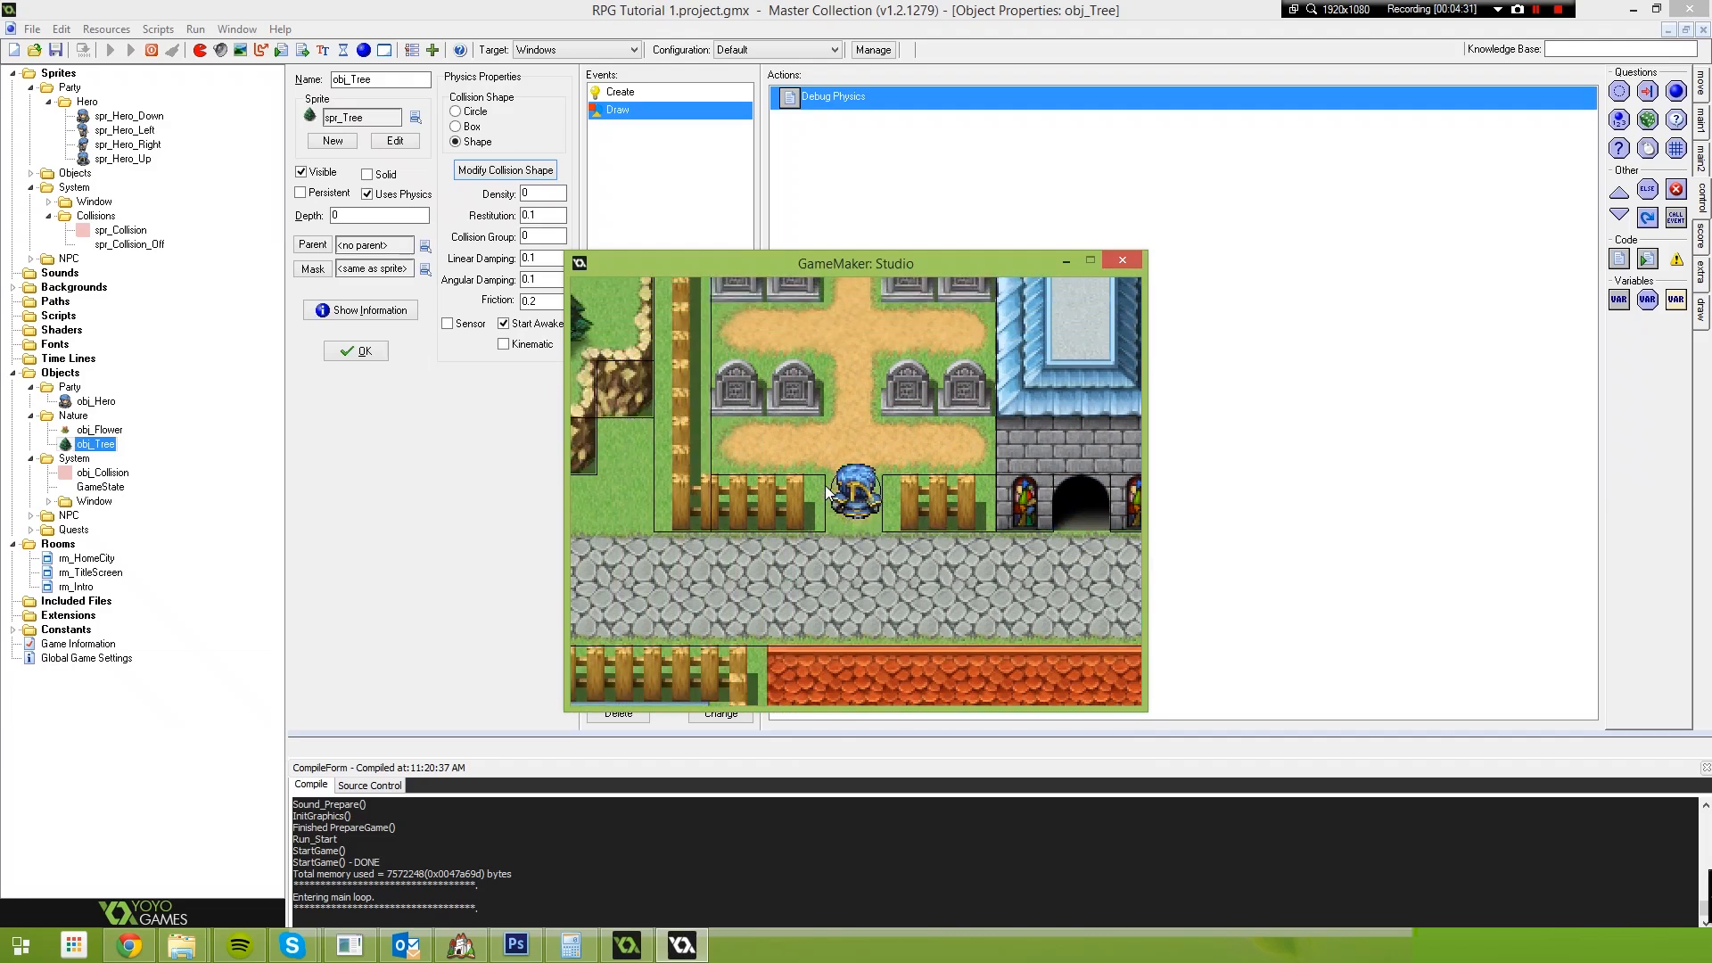
key("Up")
key("Right")
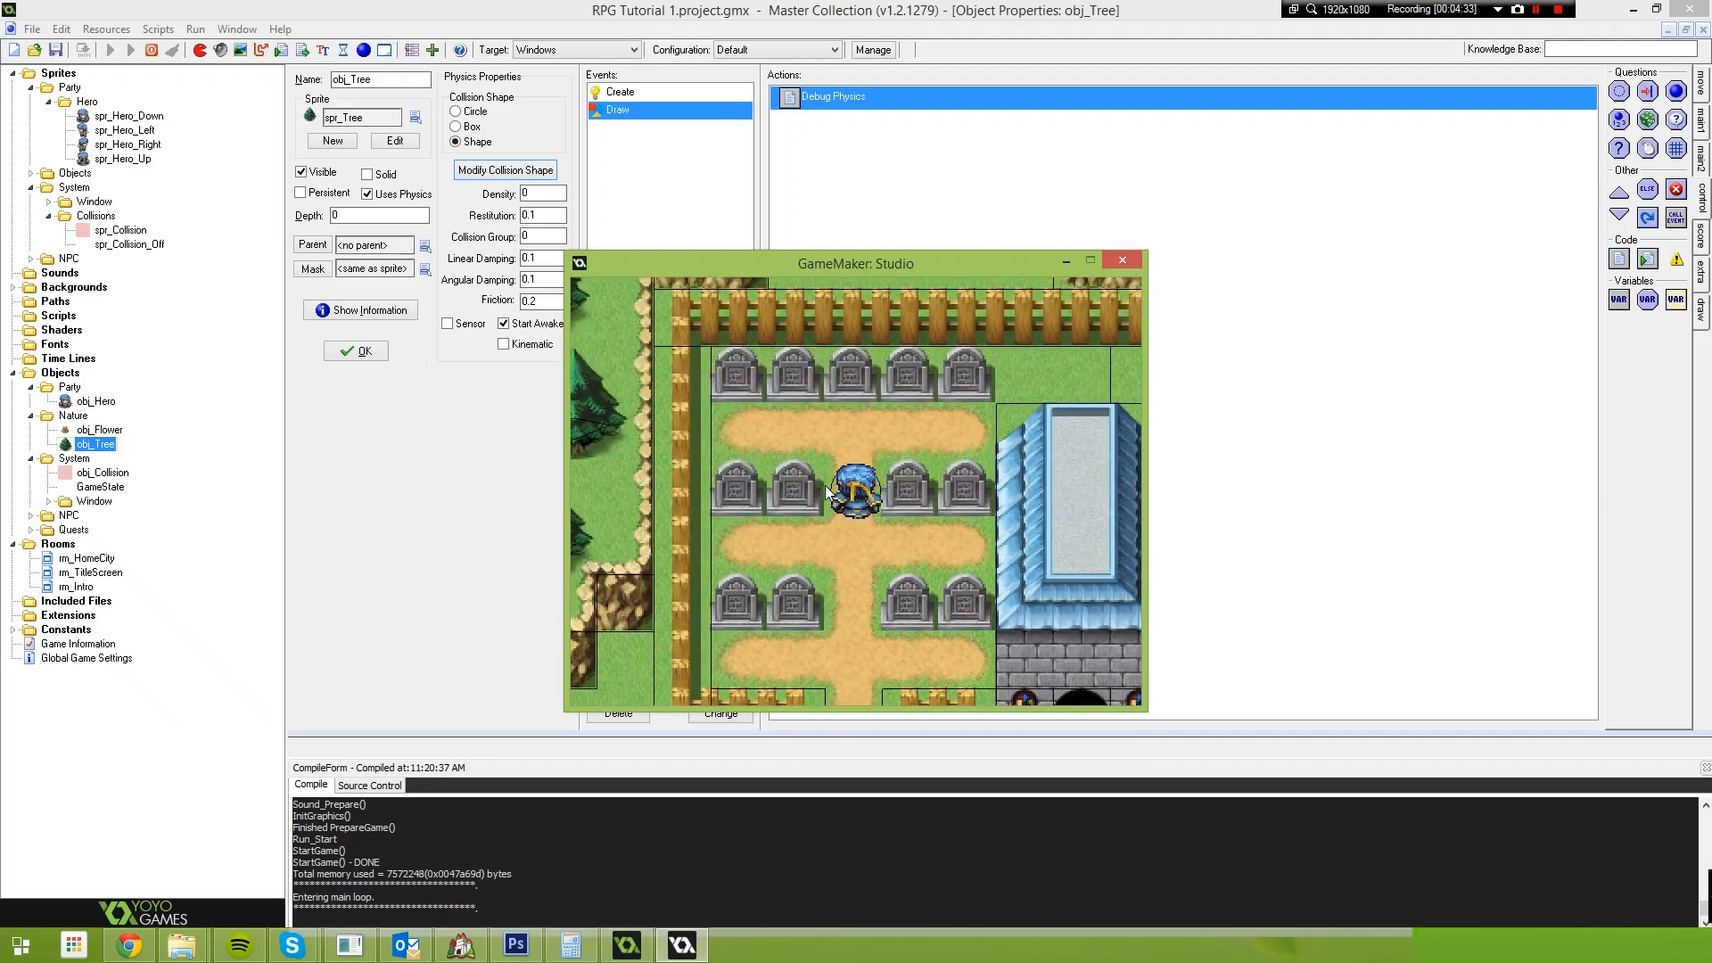
key("Down")
key("Left")
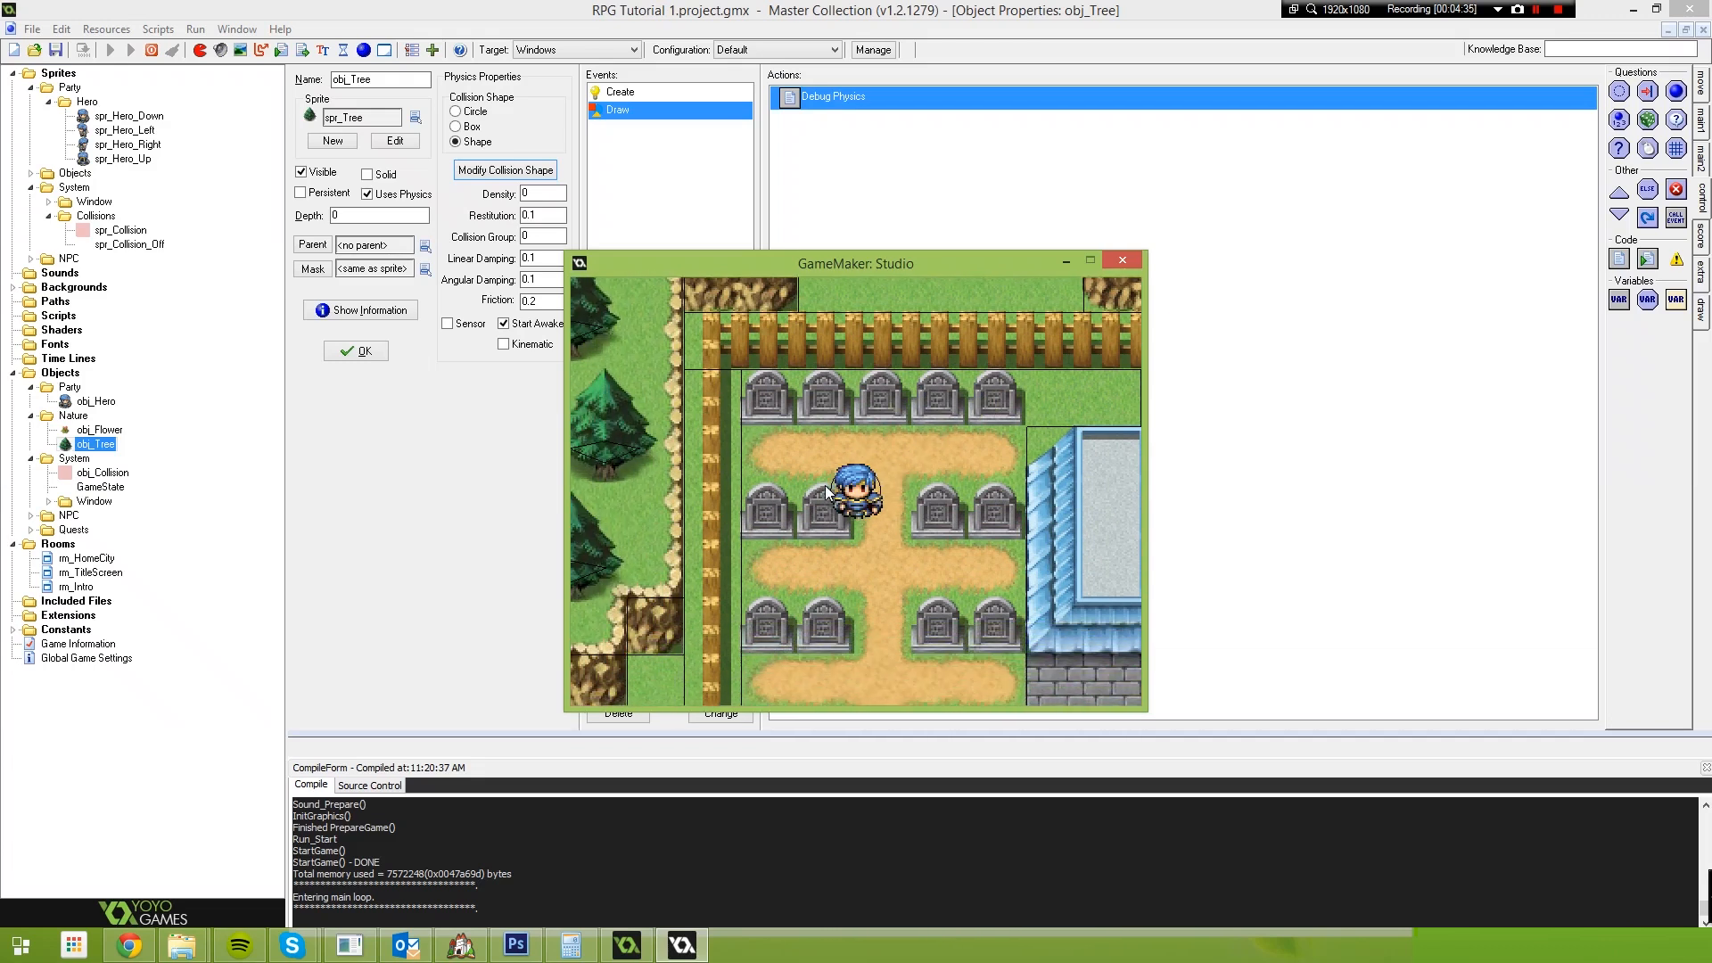
key("Down")
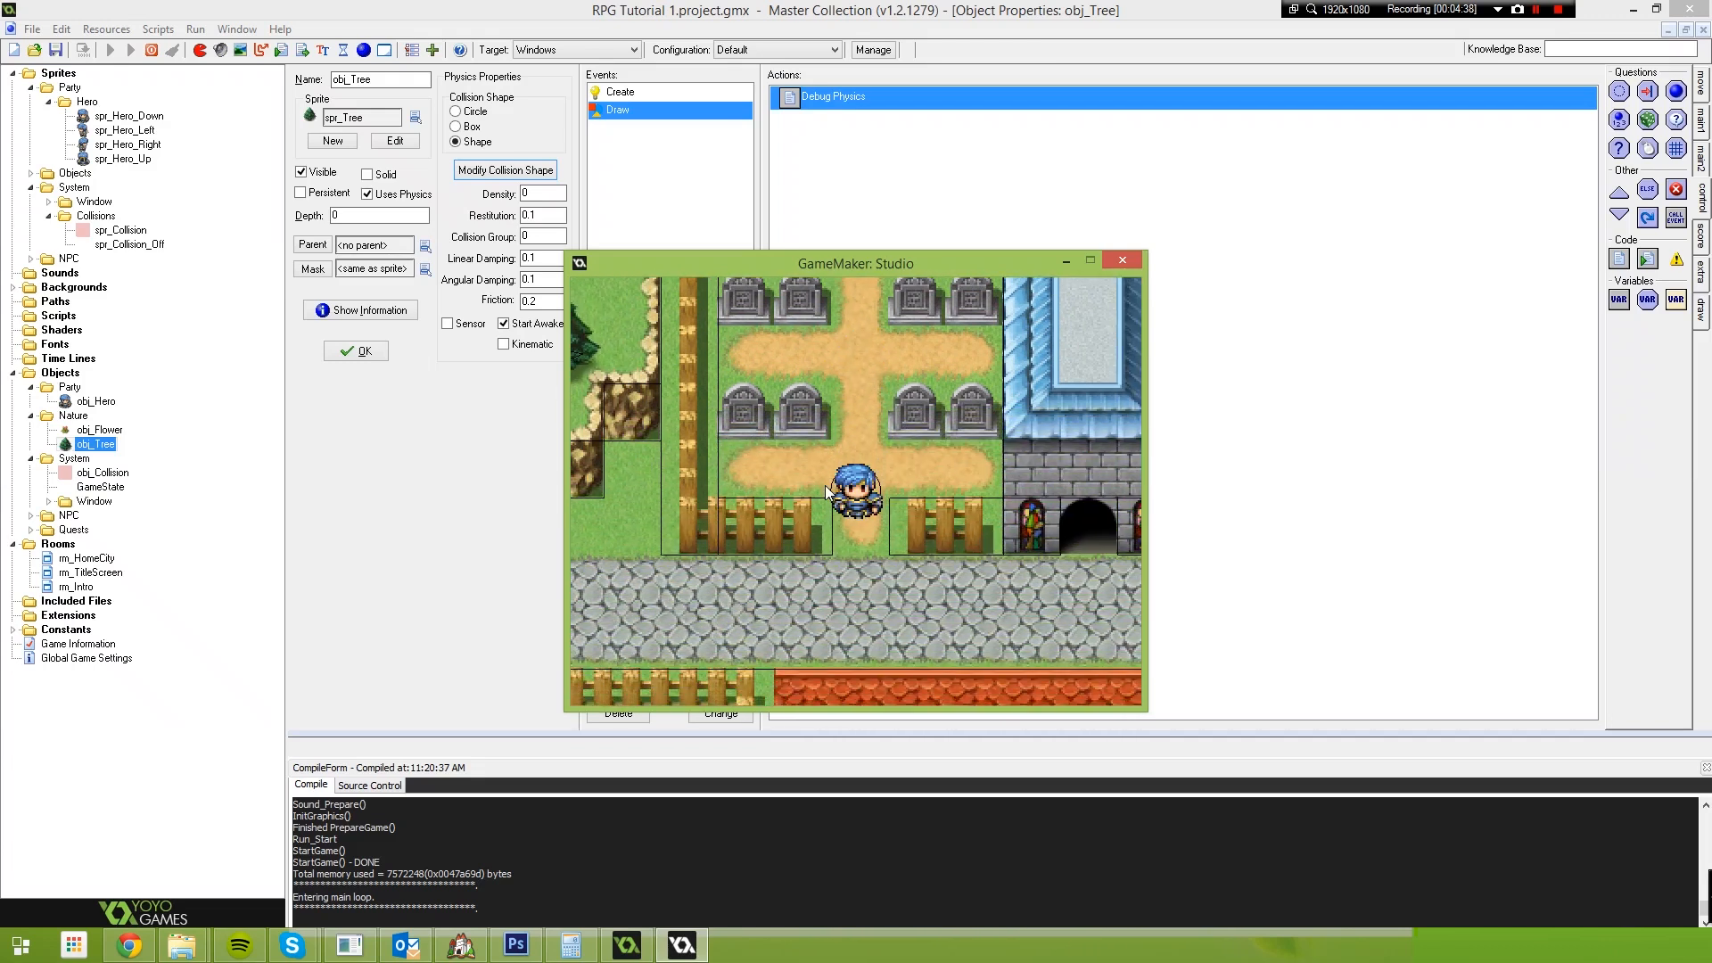
Walk the hero from the graveyard along the stone road and up to the steps to test collisions, and quit the game
key("Right")
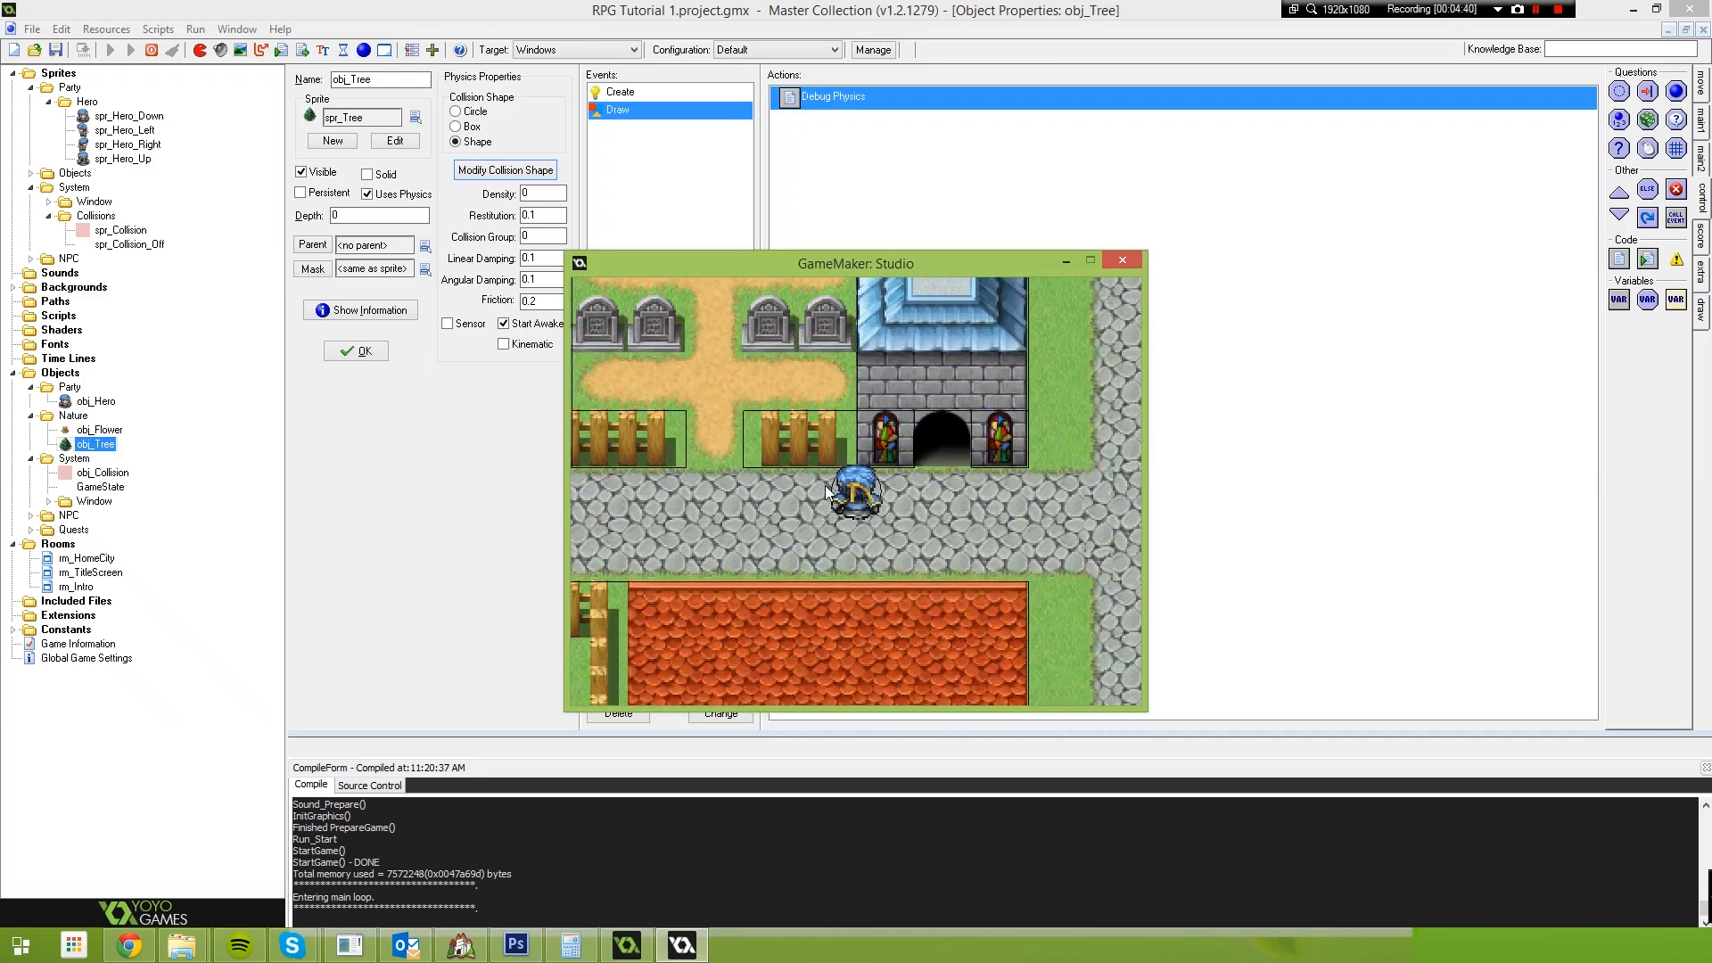
key("Up")
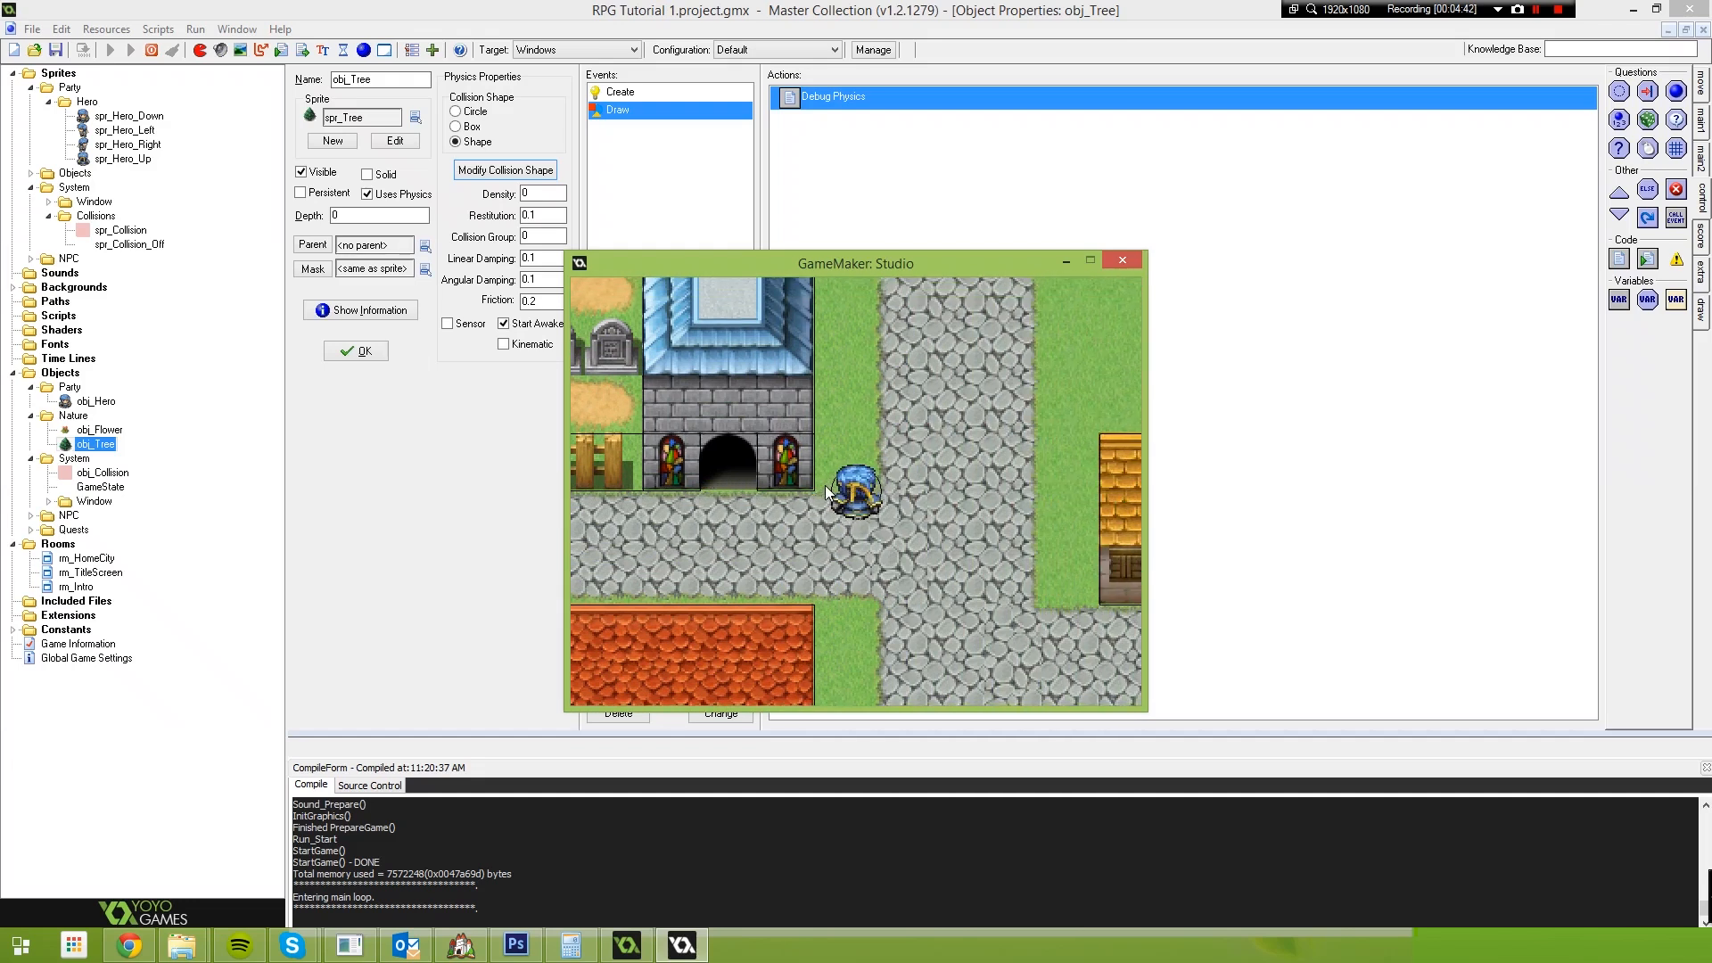
key("Up")
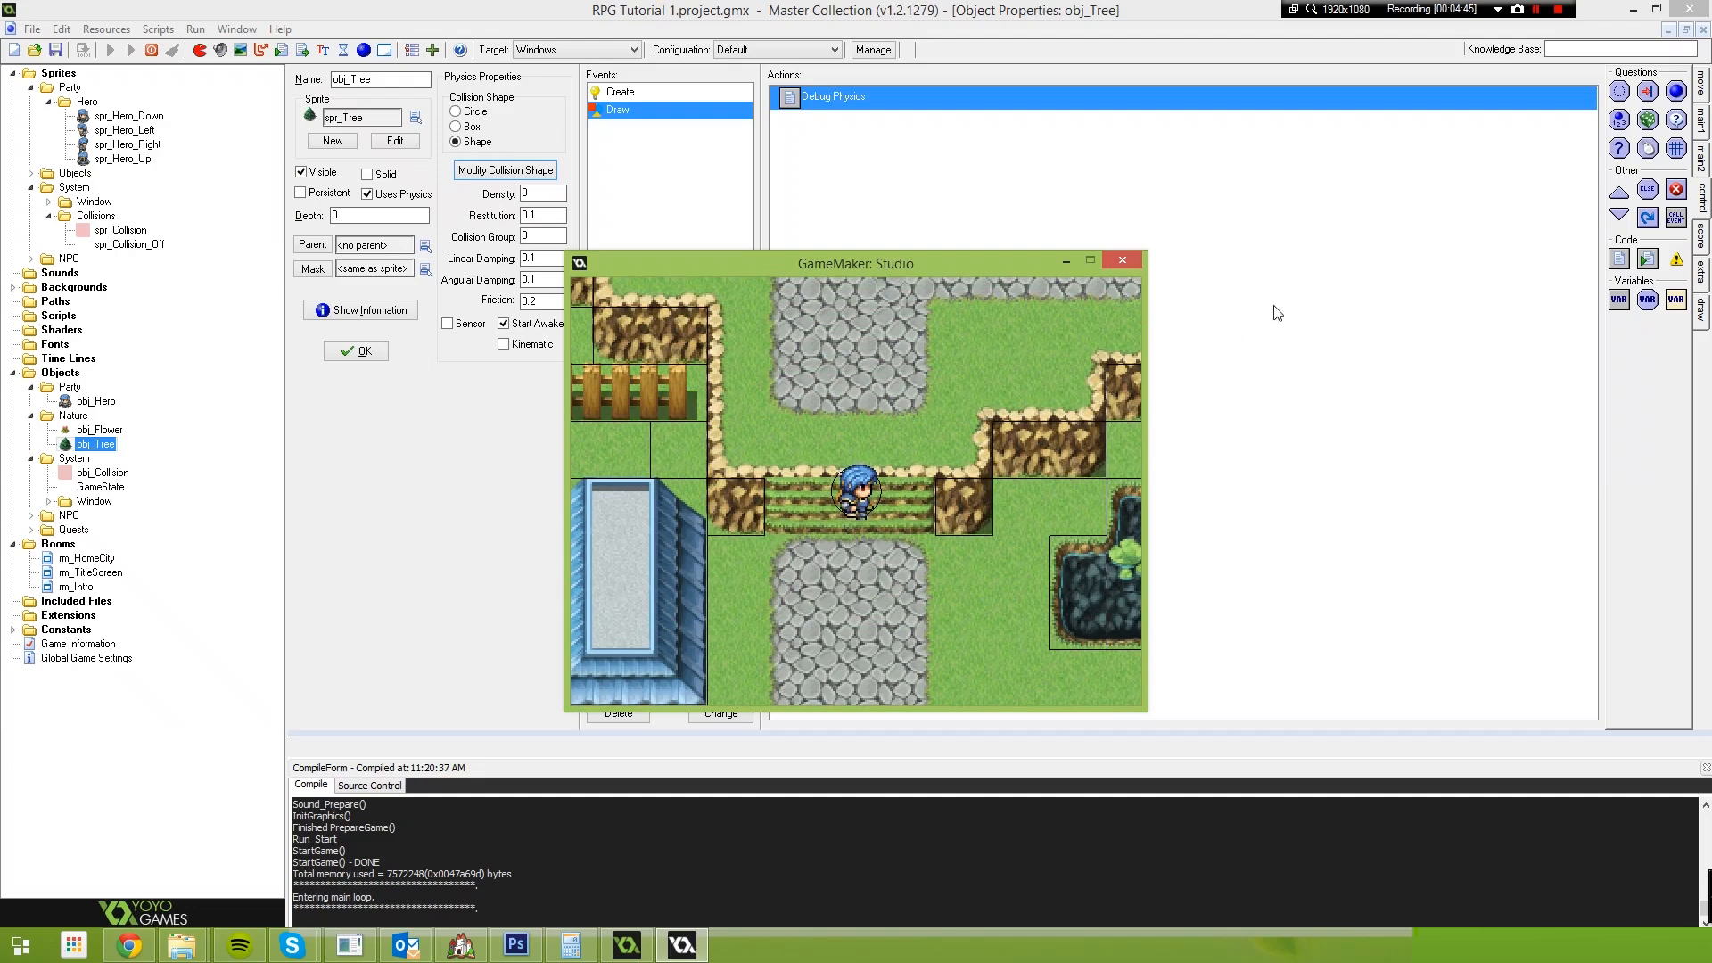
left_click(1122, 261)
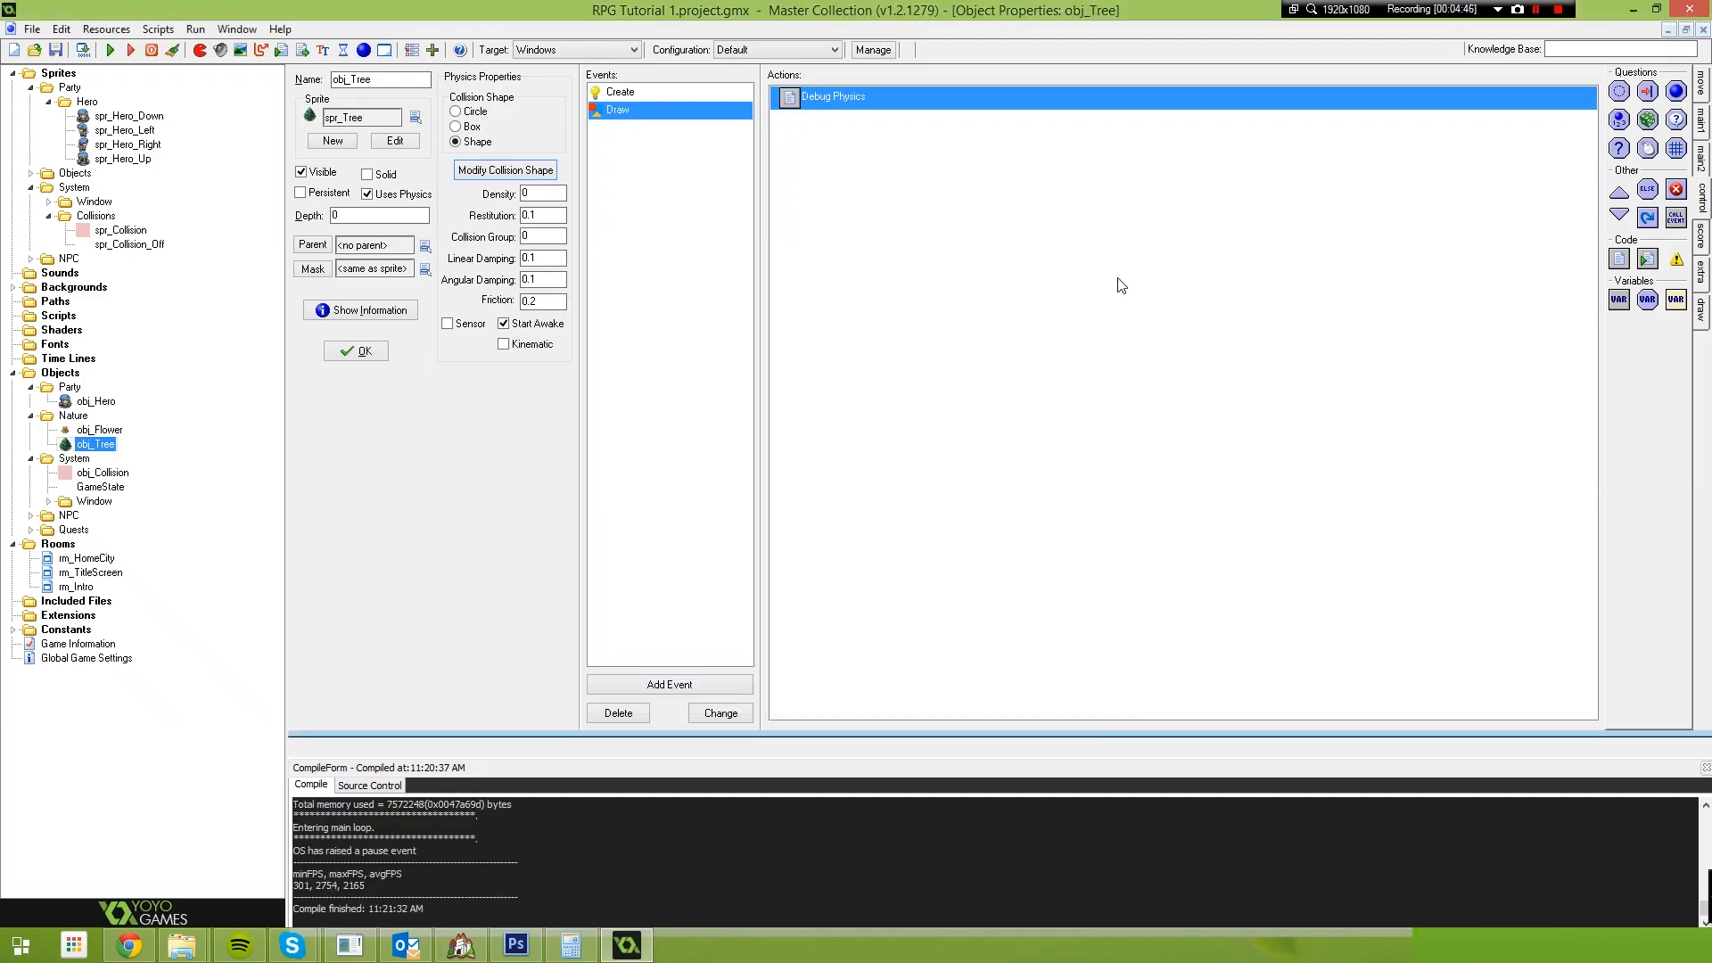
Move rm_TitleScreen to the first place among the rooms and open it for review
left_click(80, 573)
left_click_drag(68, 551, 81, 562)
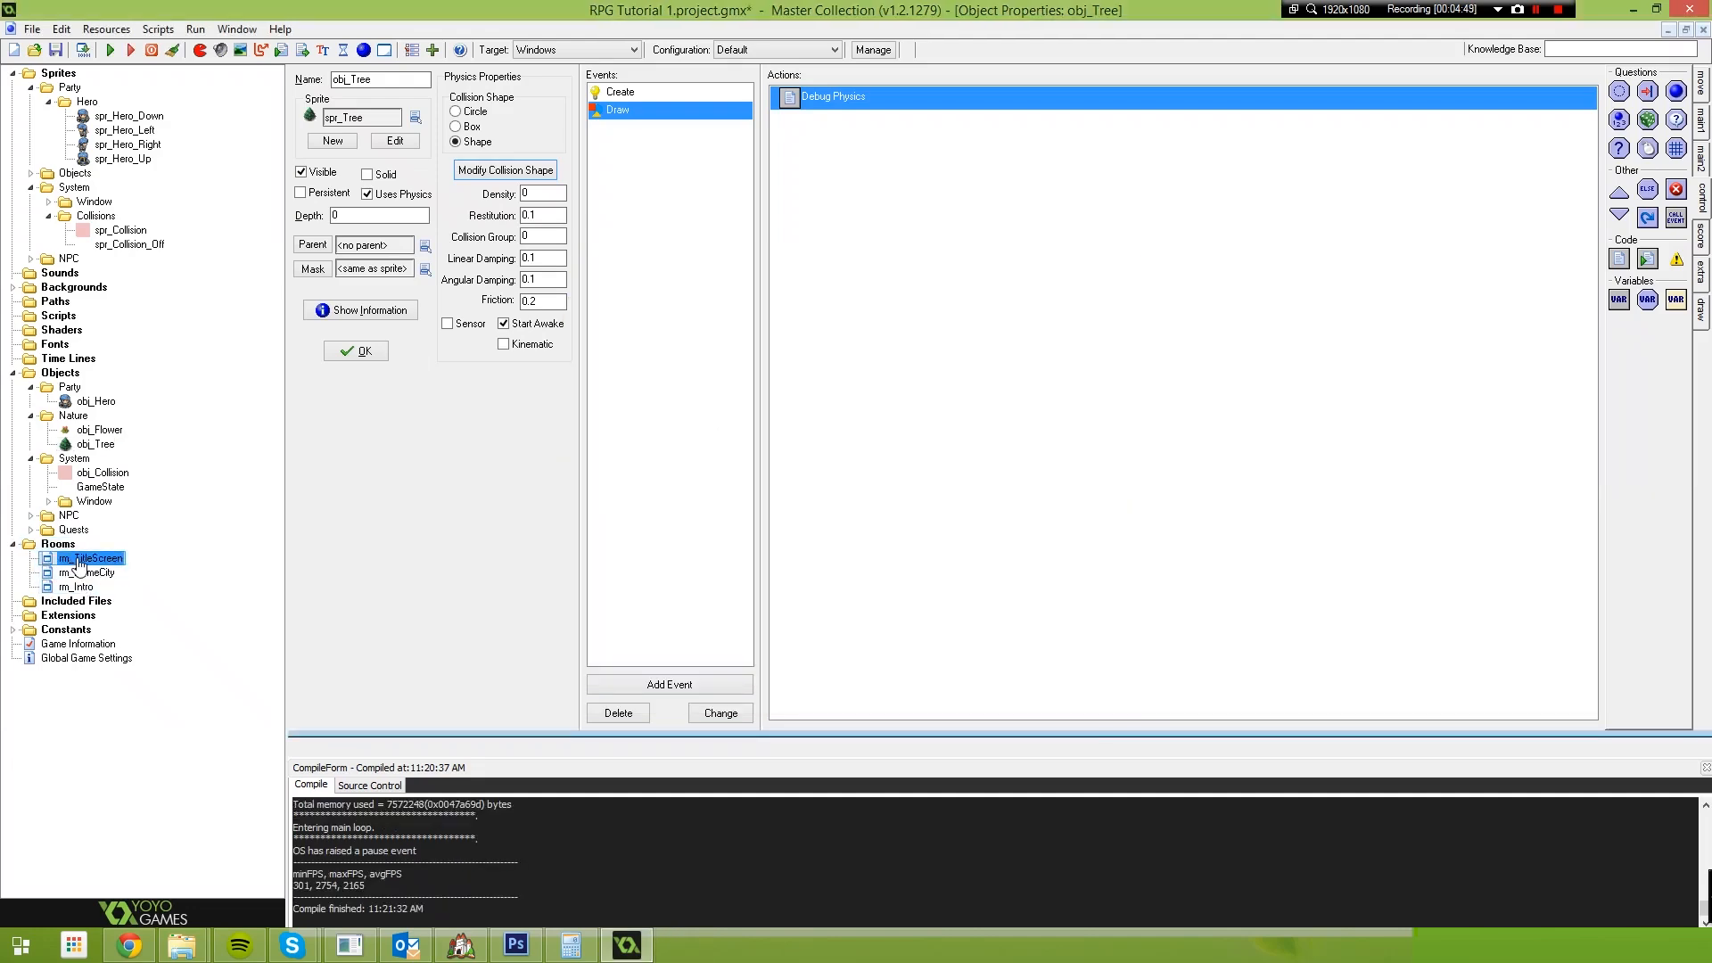
double_click(79, 559)
scroll(547, 132, "up", 2, "ctrl")
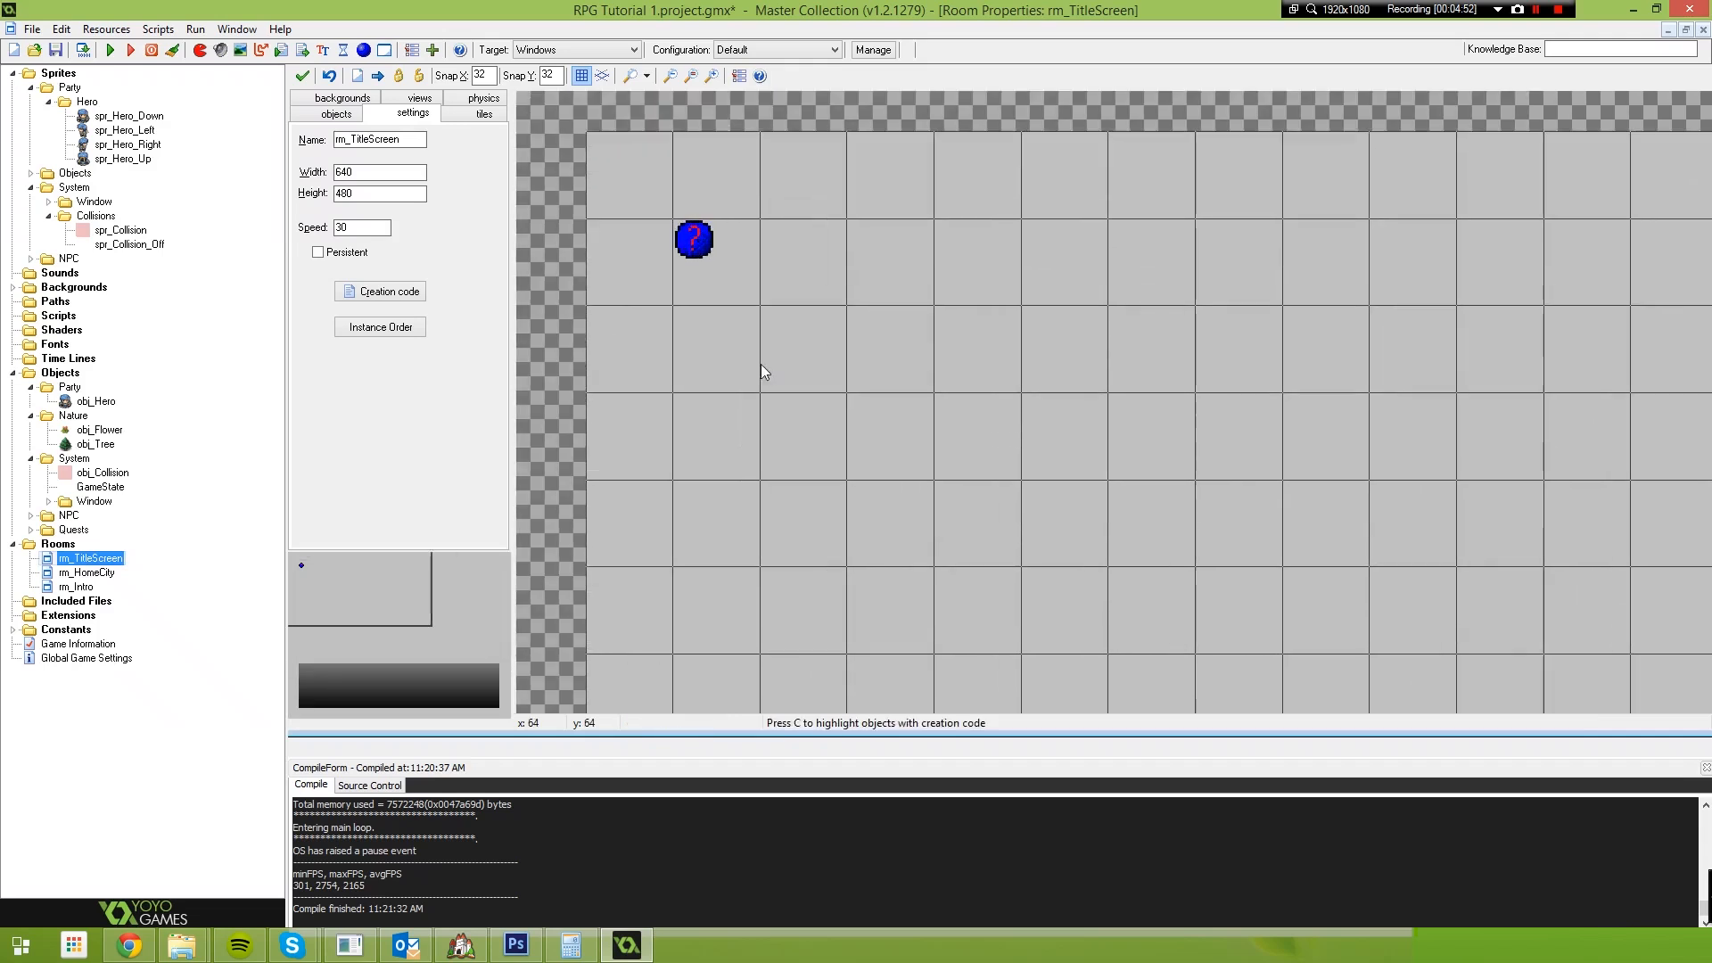
scroll(695, 204, "down", 3, "ctrl")
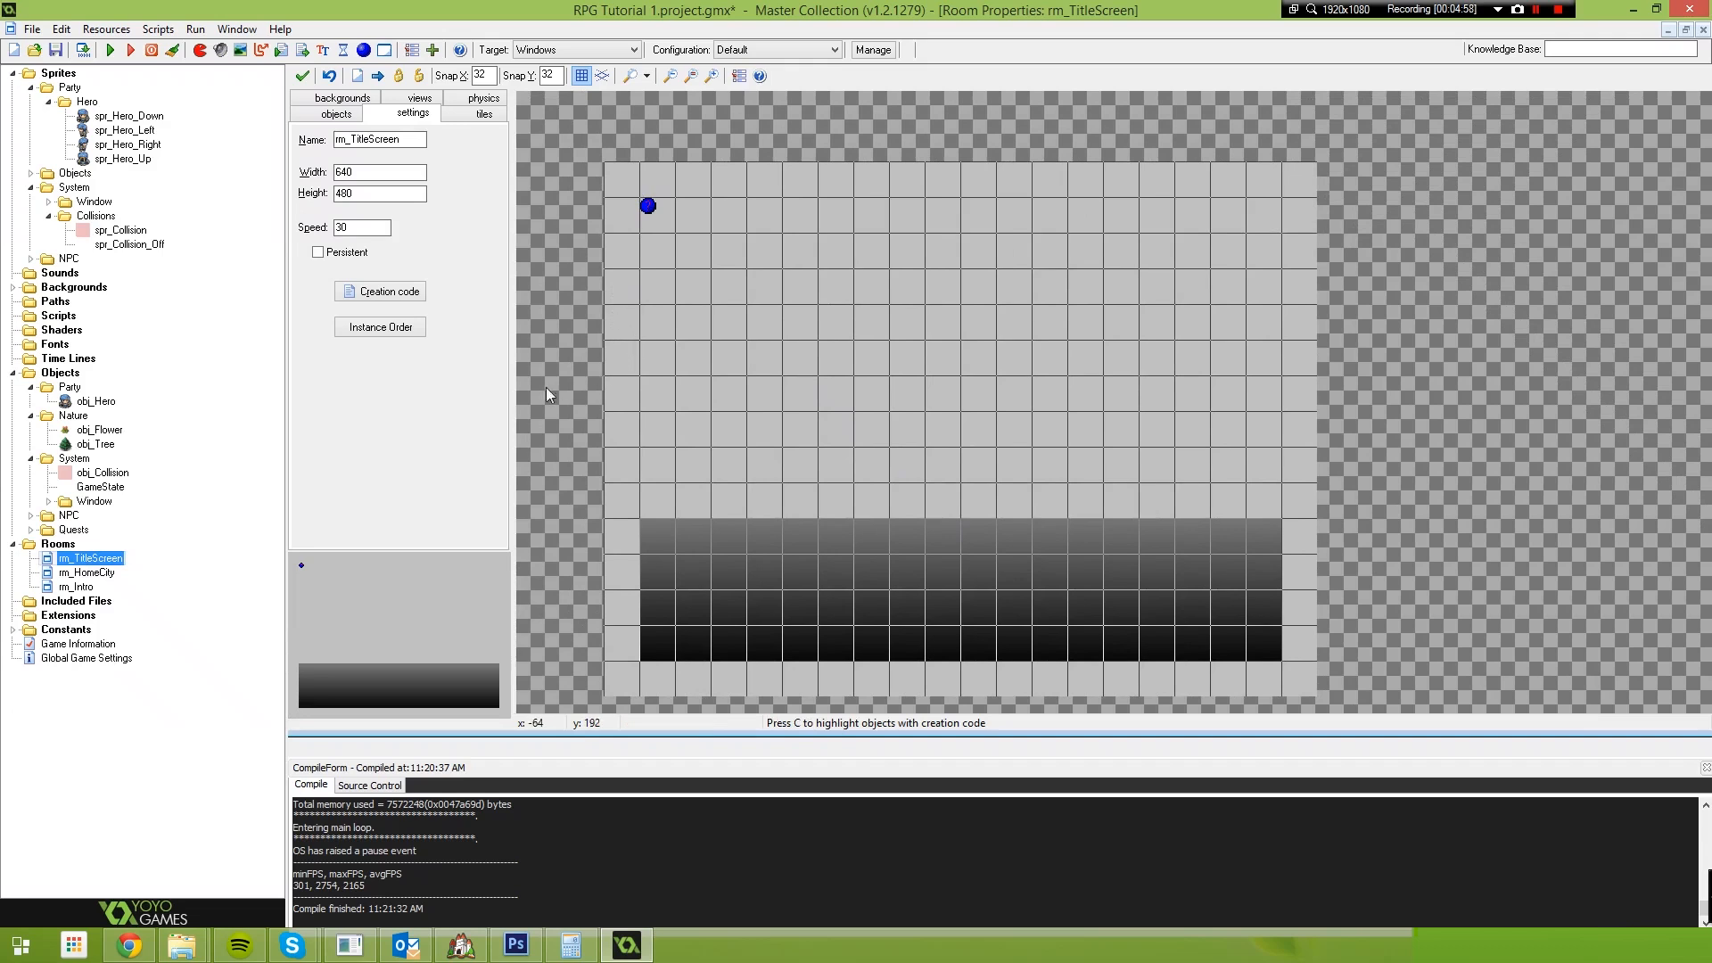
Review rm_HomeCity and rm_Intro, and delete the rm_Intro room from the project
double_click(87, 572)
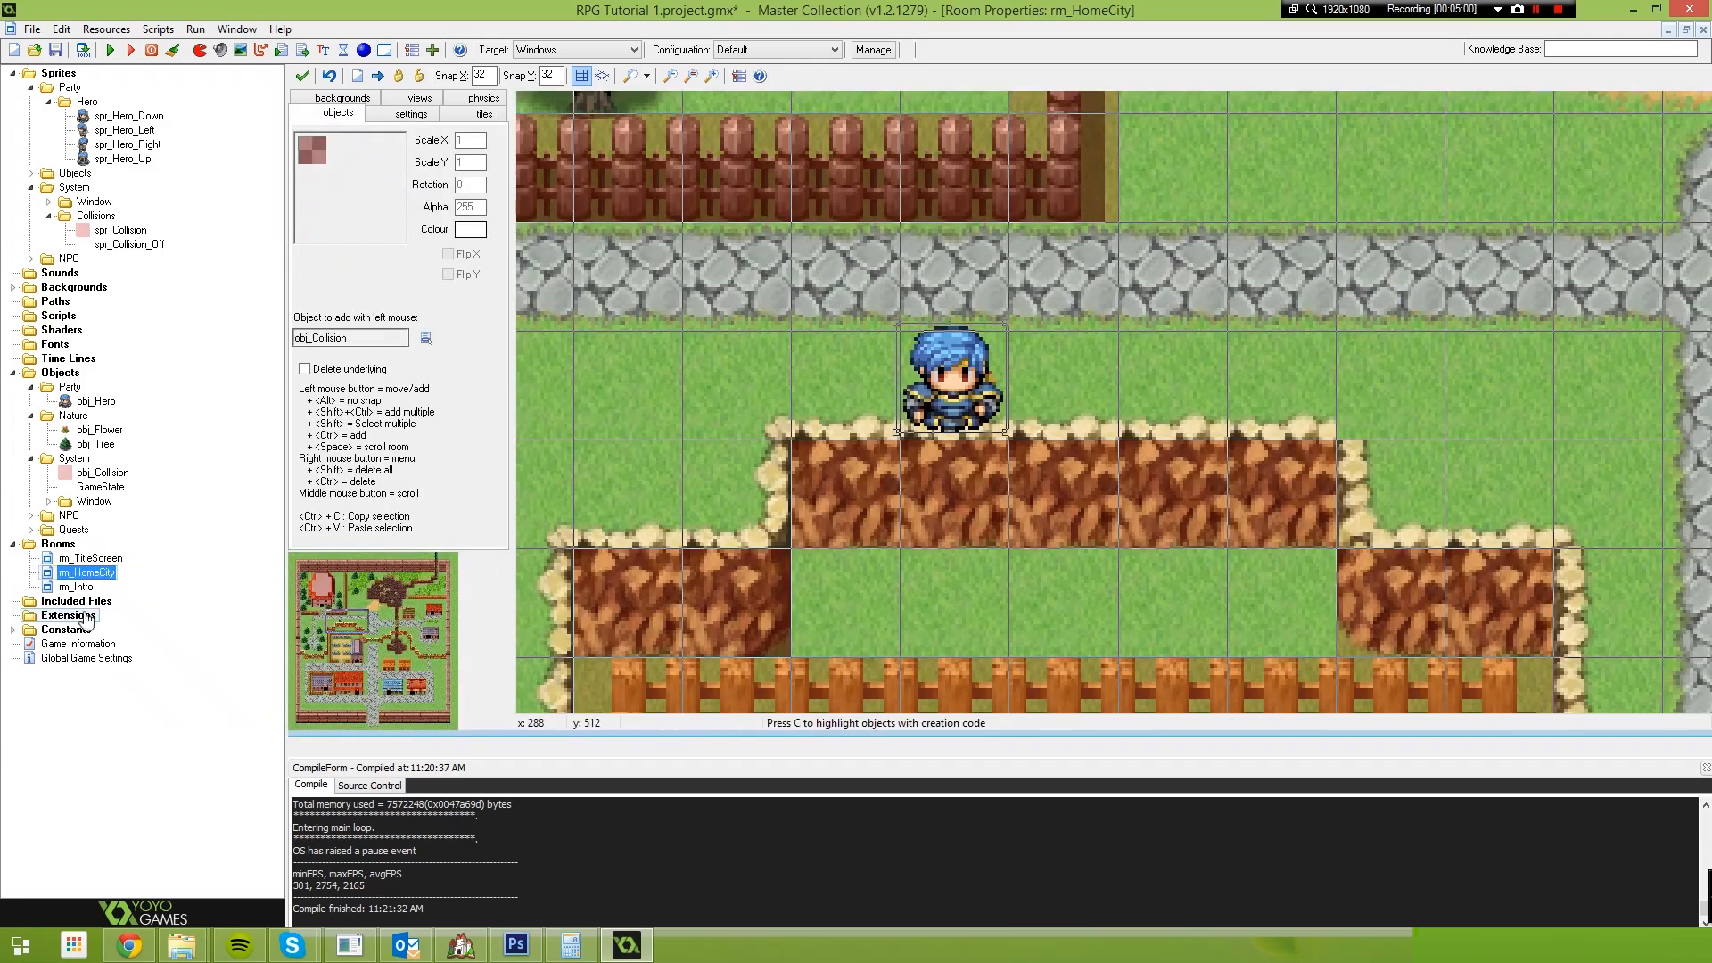
double_click(87, 587)
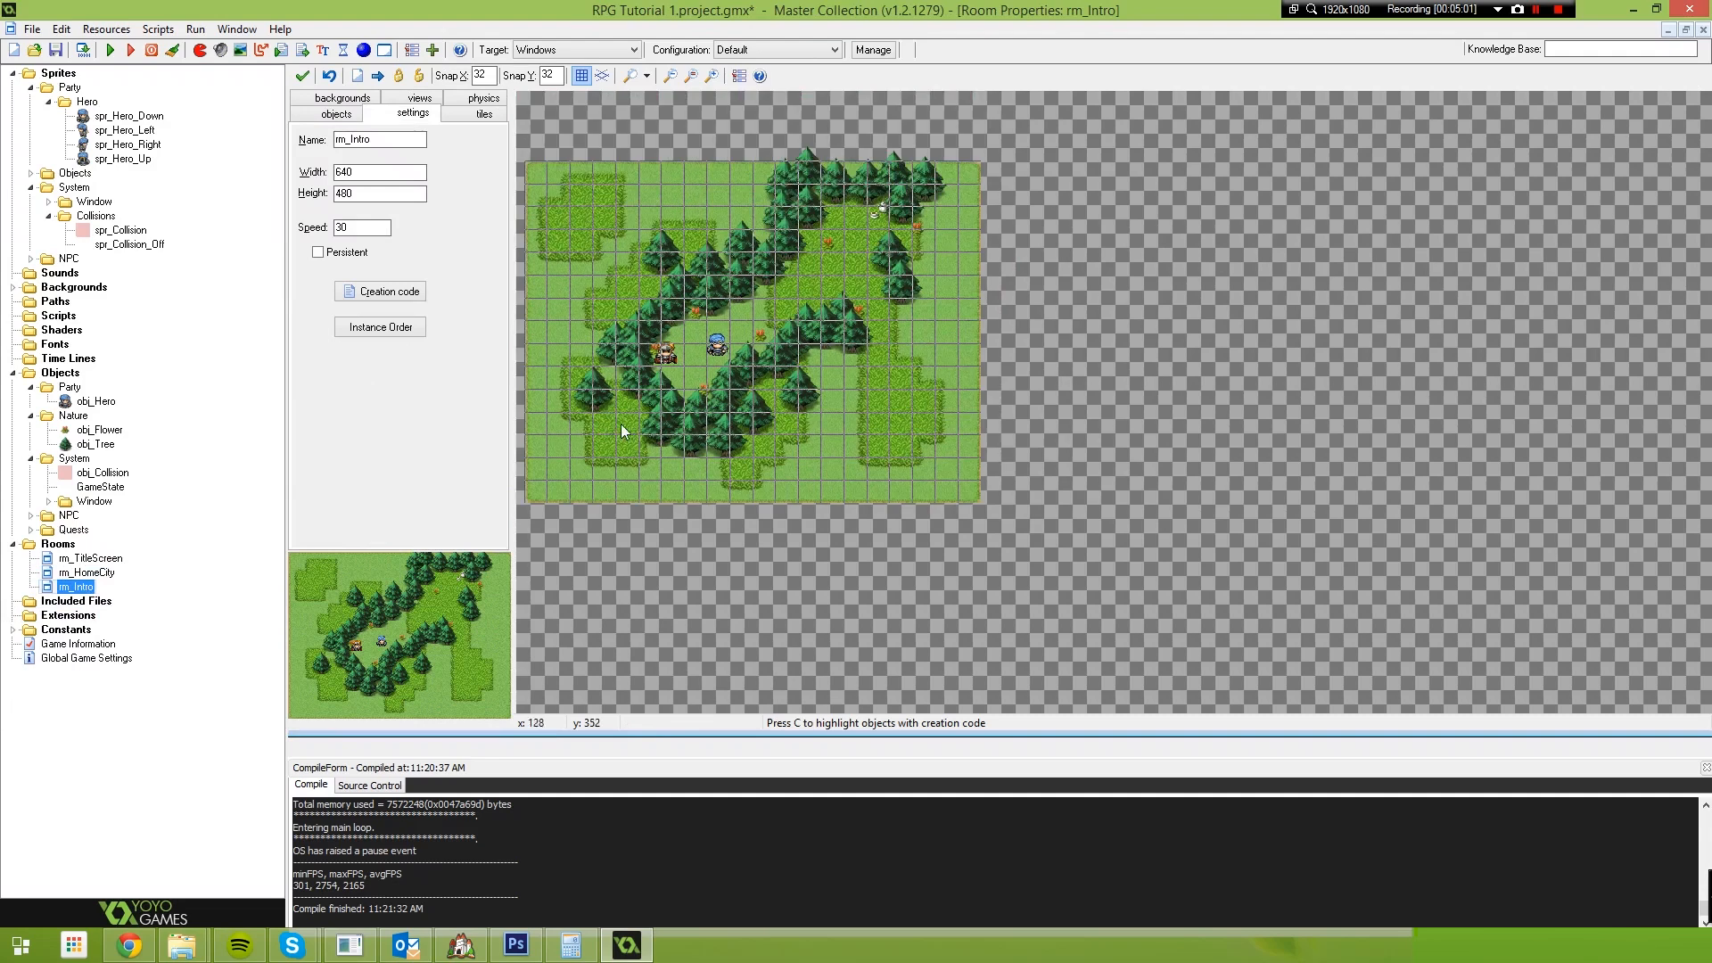
scroll(821, 462, "up", 2, "ctrl")
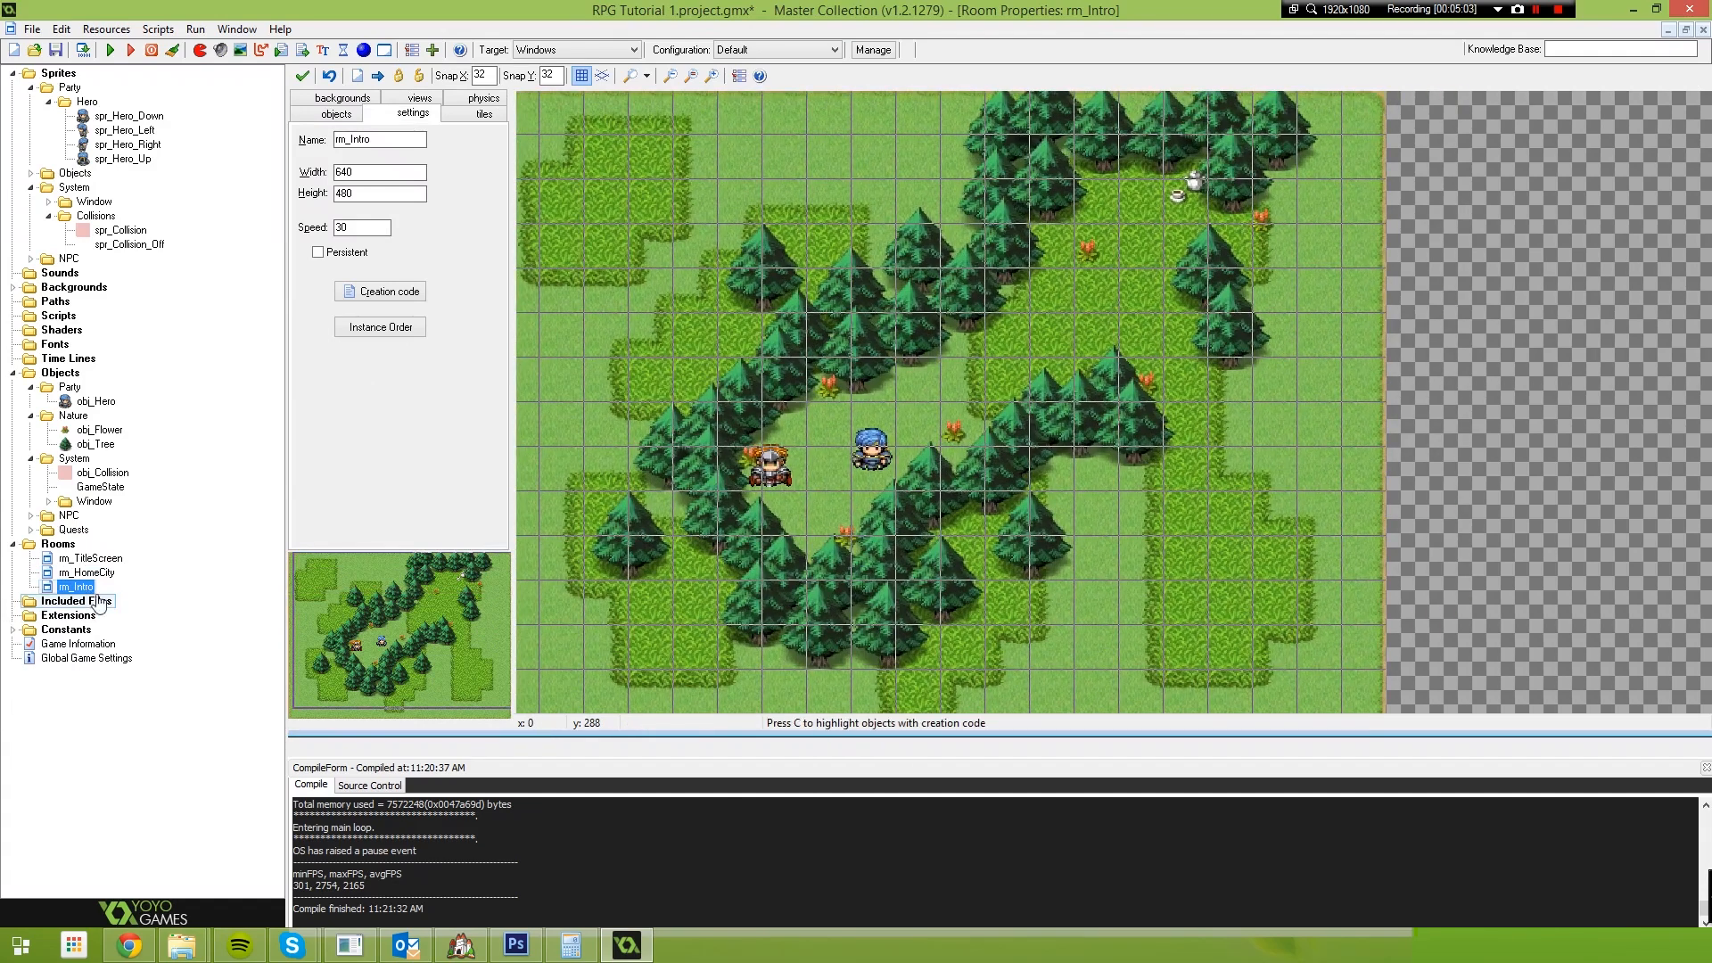
right_click(76, 587)
left_click(50, 714)
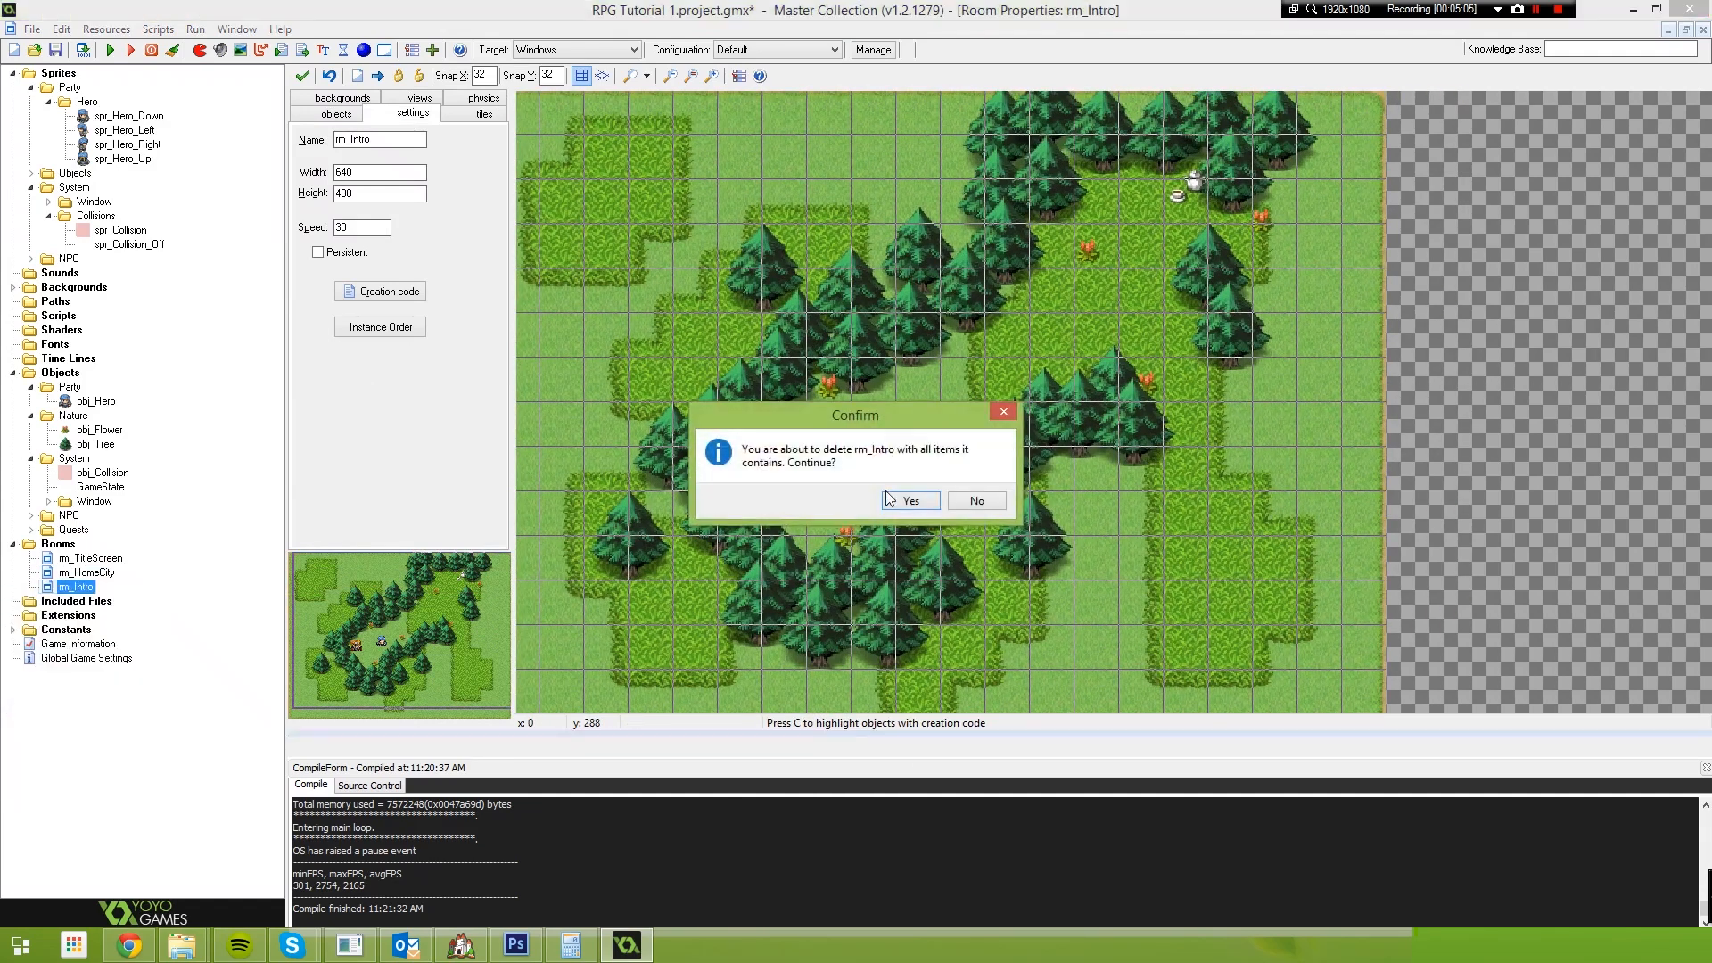
left_click(902, 502)
Move the hero in rm_HomeCity onto the stone road in front of the PUB entrance
scroll(917, 489, "down", 3, "ctrl")
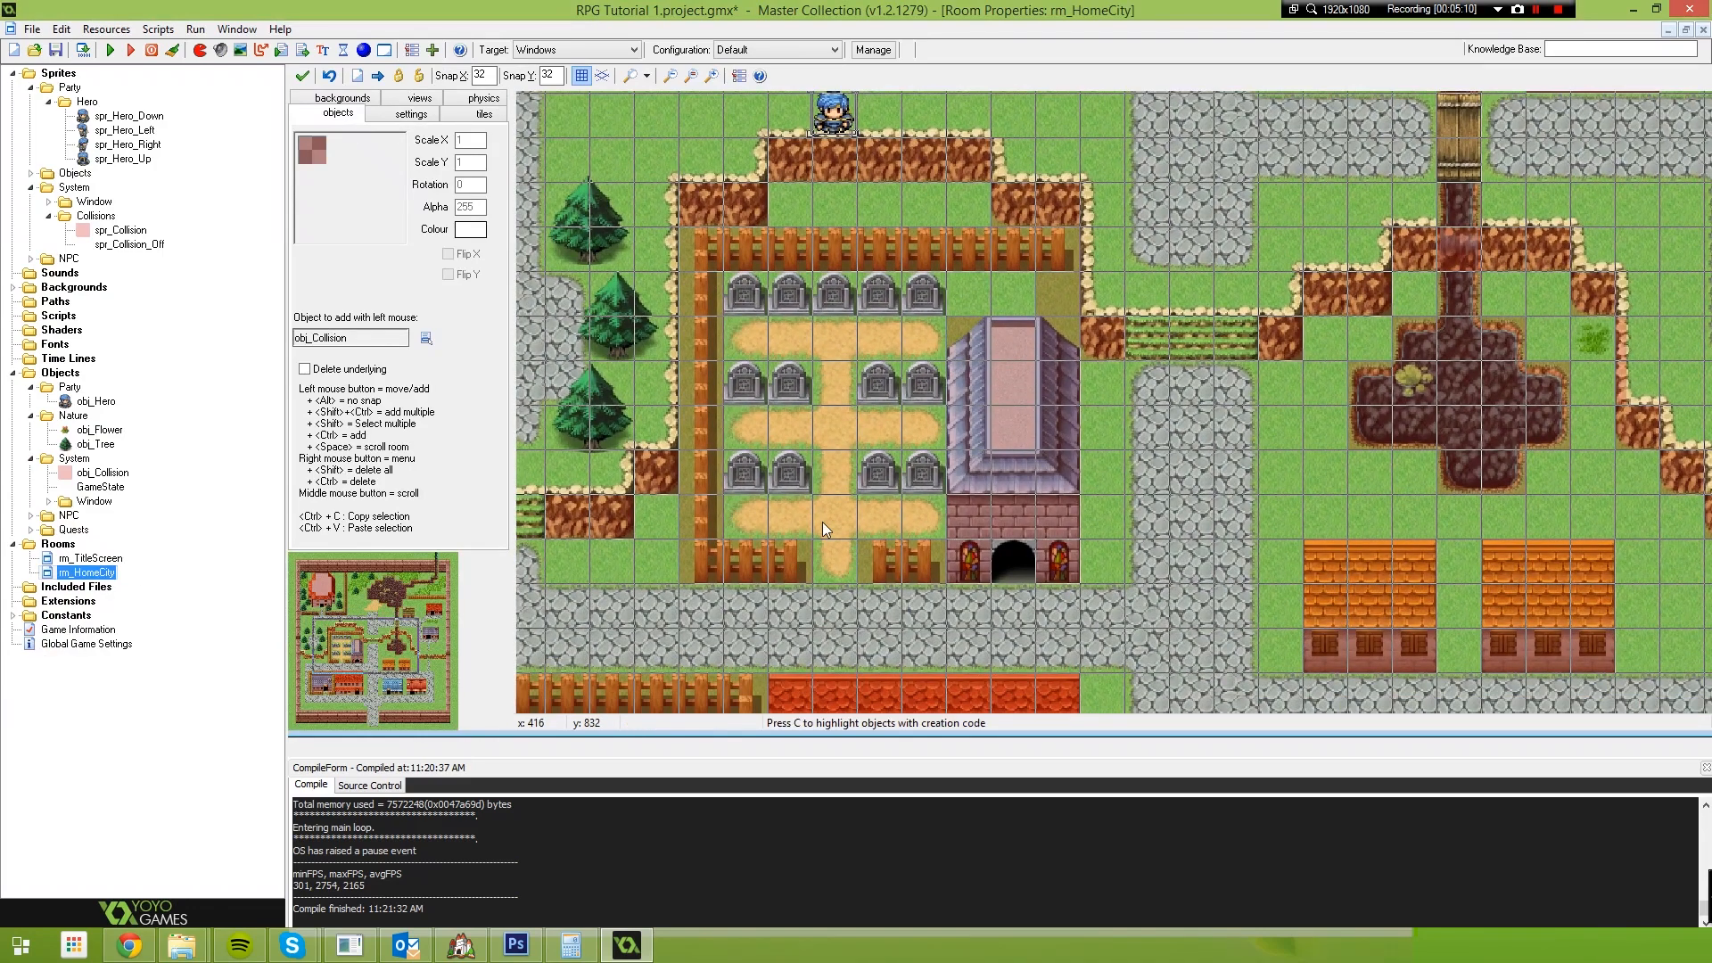
scroll(833, 521, "down", 2, "ctrl")
scroll(938, 486, "down", 2, "ctrl")
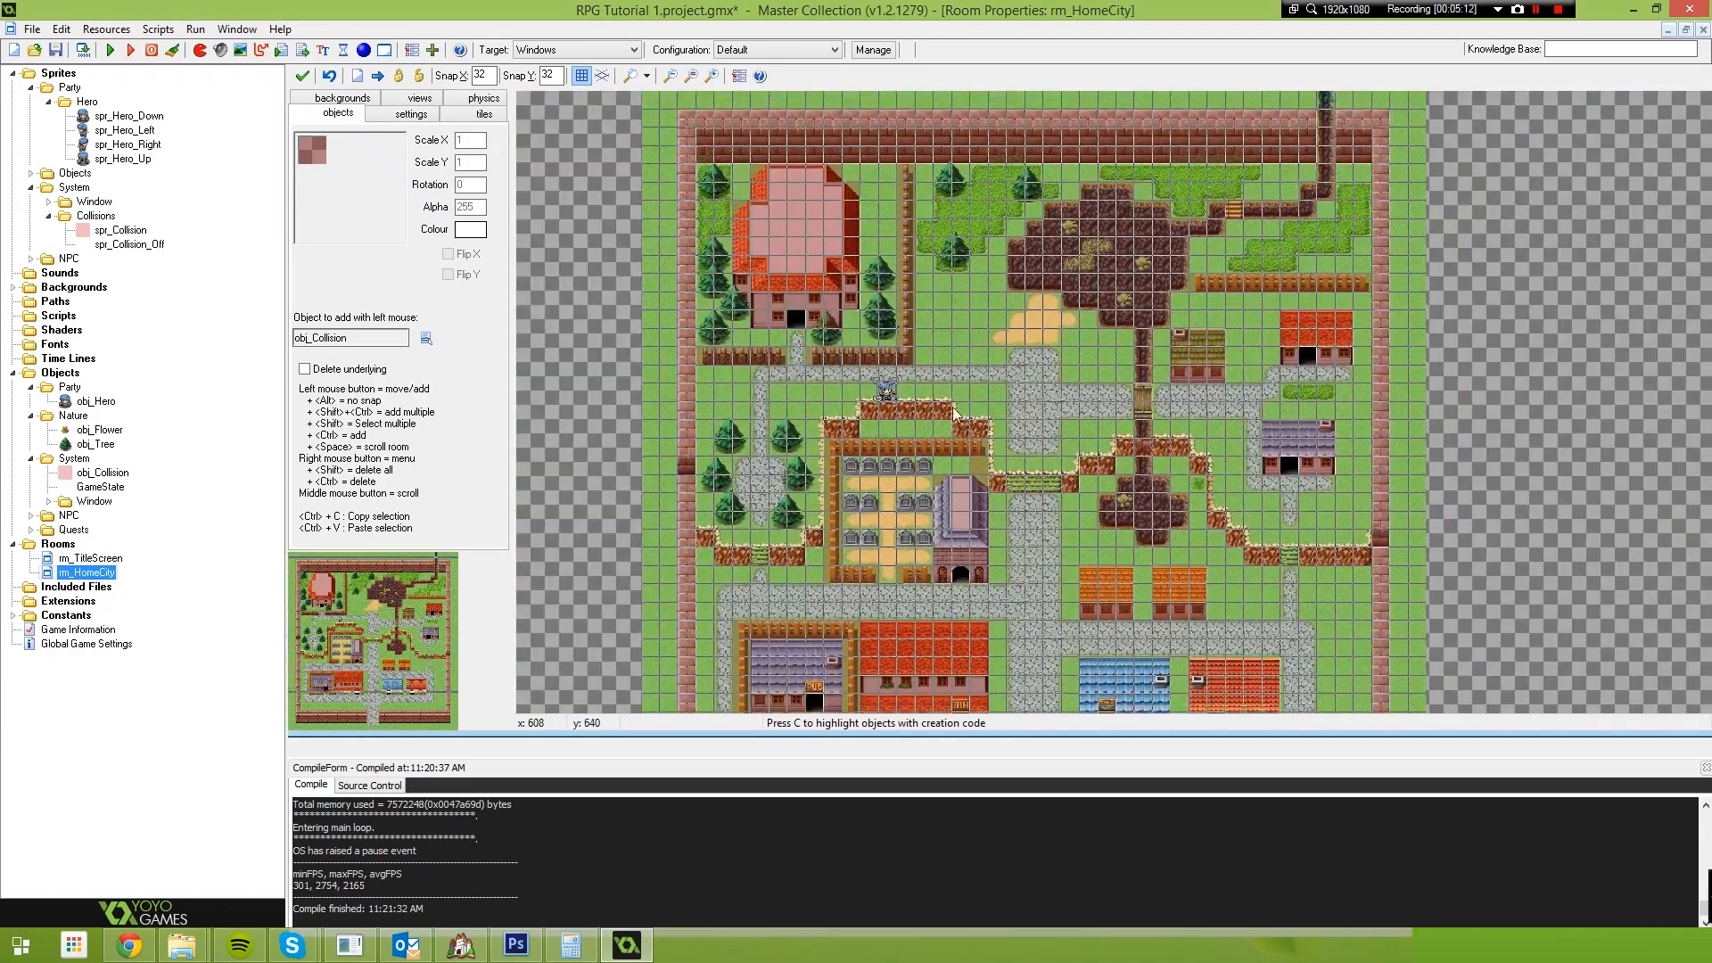
middle_click_drag(1036, 317, 790, 383)
middle_click_drag(809, 460, 833, 427)
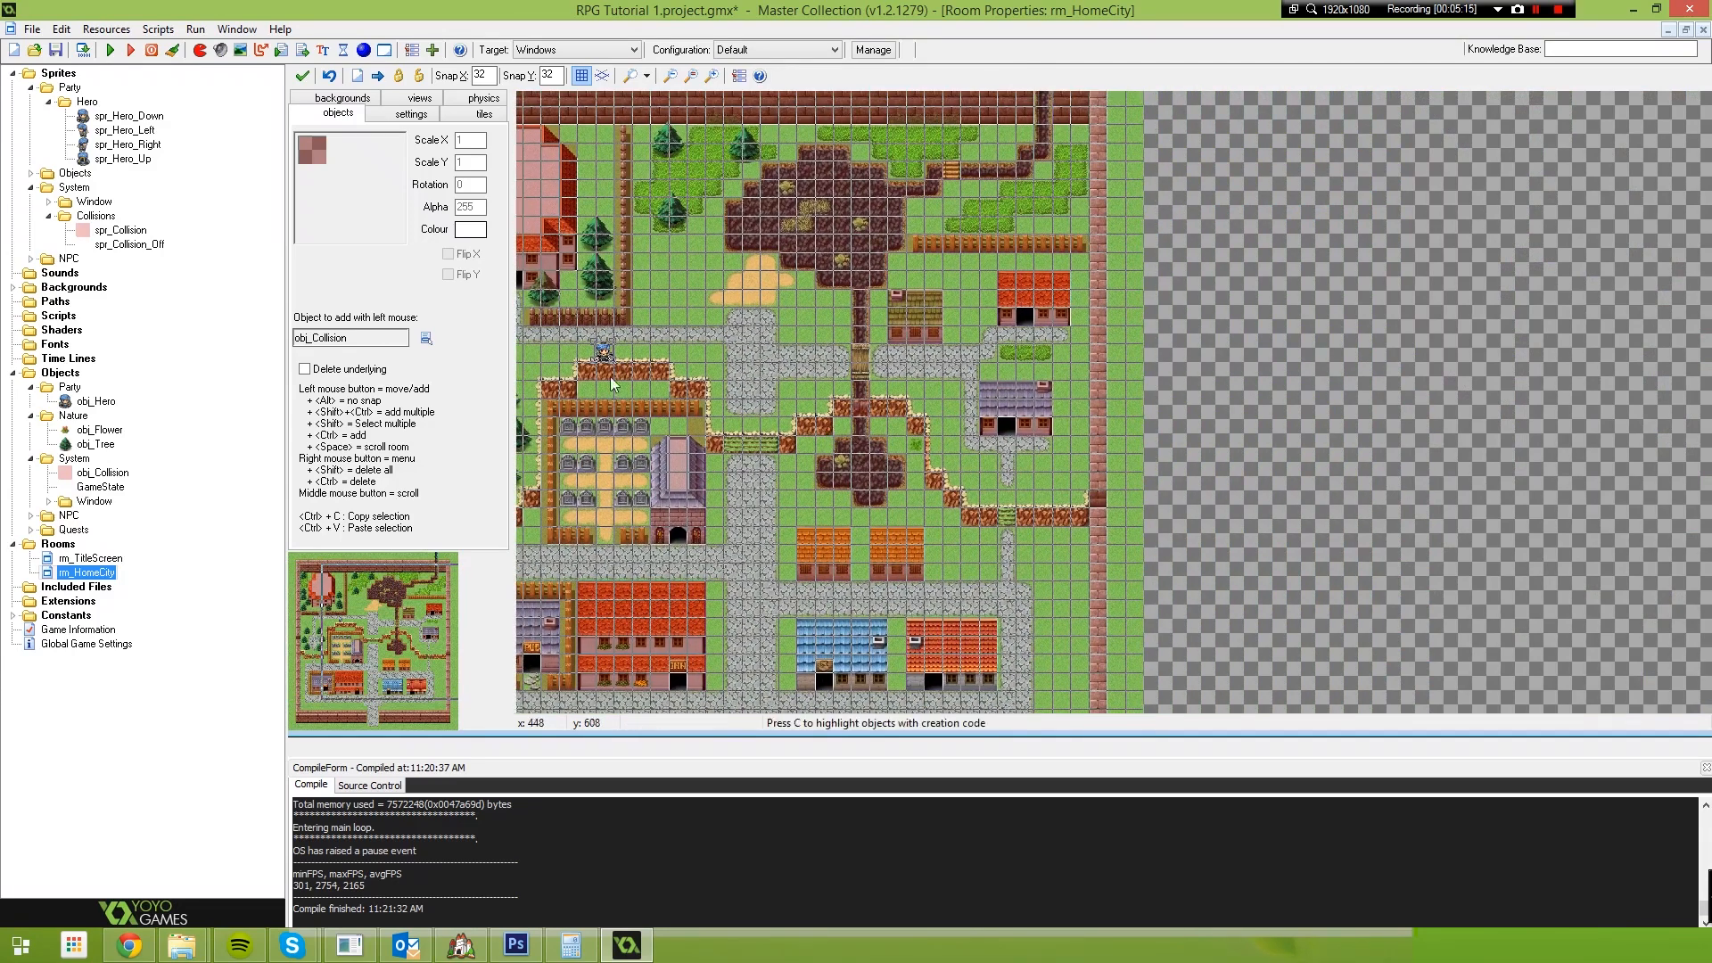
middle_click_drag(690, 401, 902, 300)
left_click_drag(817, 252, 804, 533)
left_click_drag(827, 461, 776, 615)
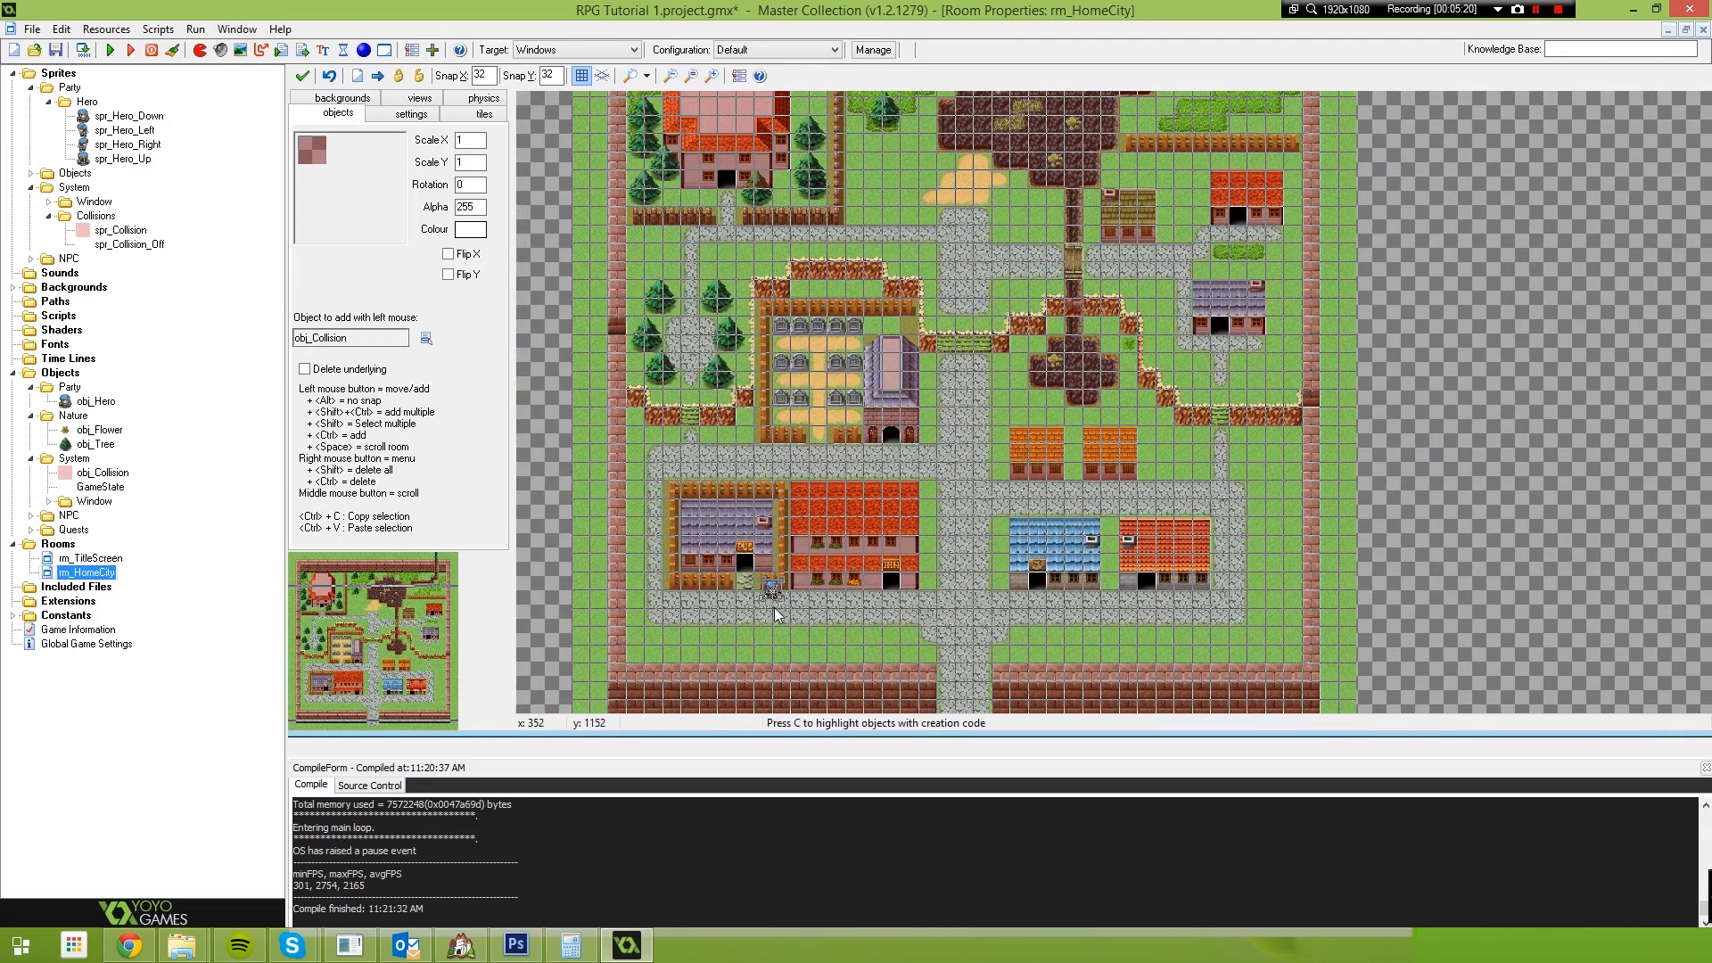
scroll(767, 616, "up", 3, "ctrl")
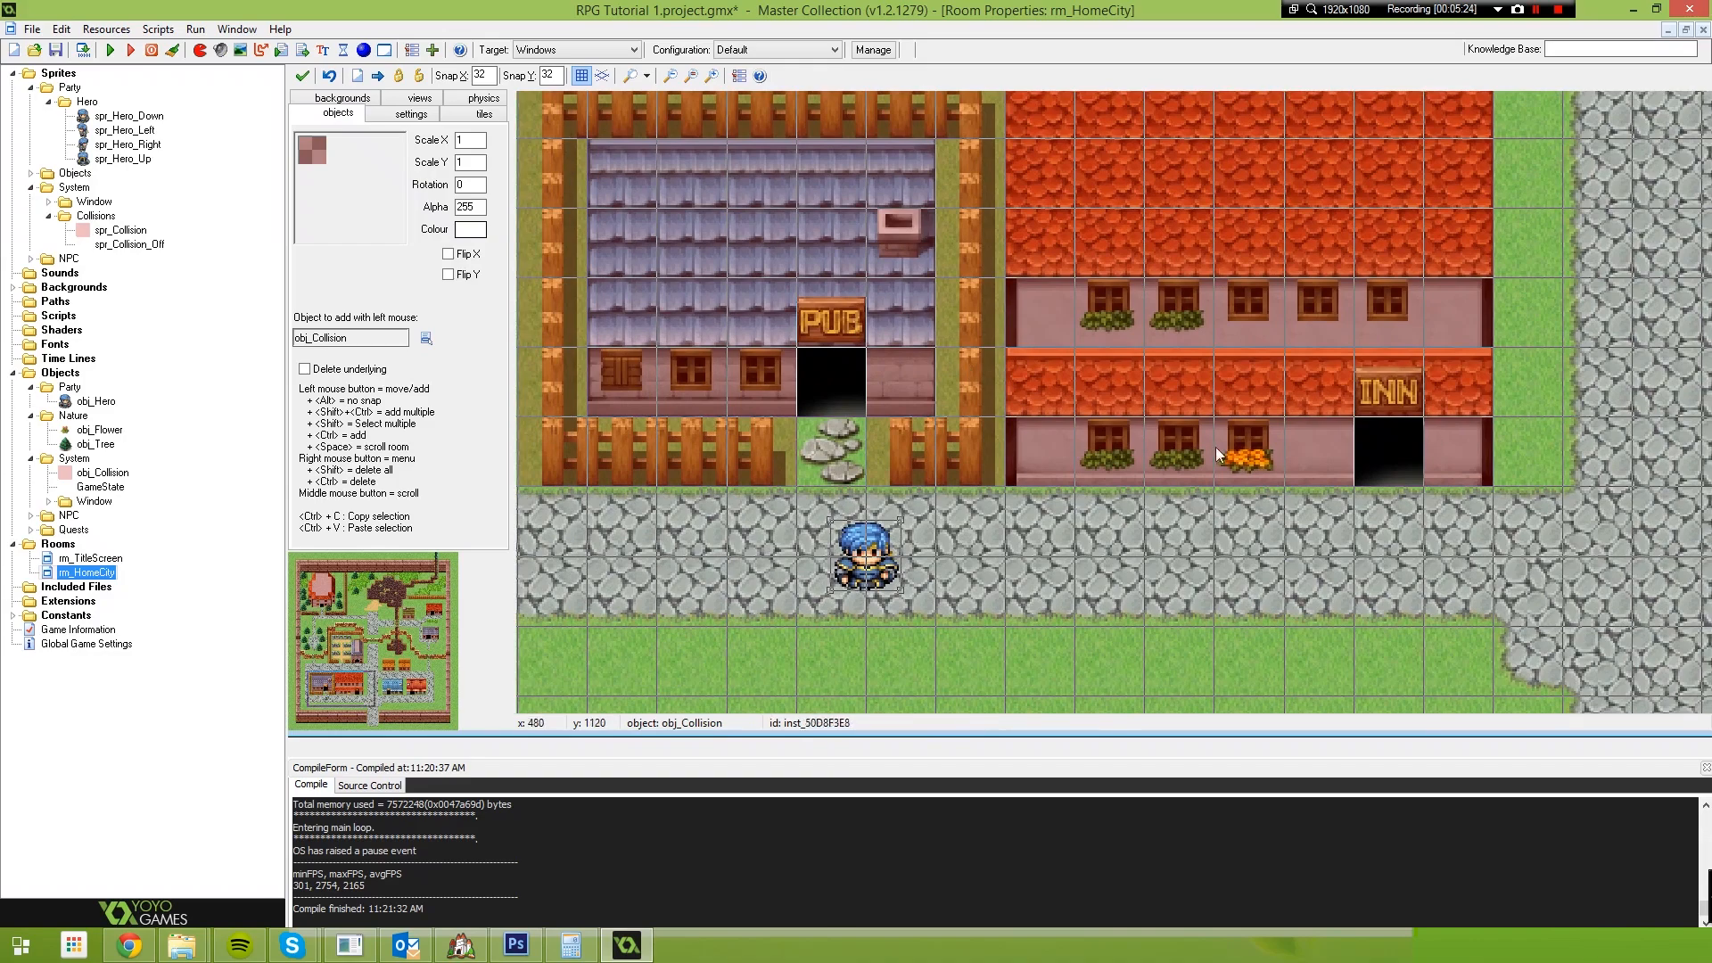
Switch to RPG Maker VX Ace and load the Drinking Bar sample map into the houses project
left_click(461, 945)
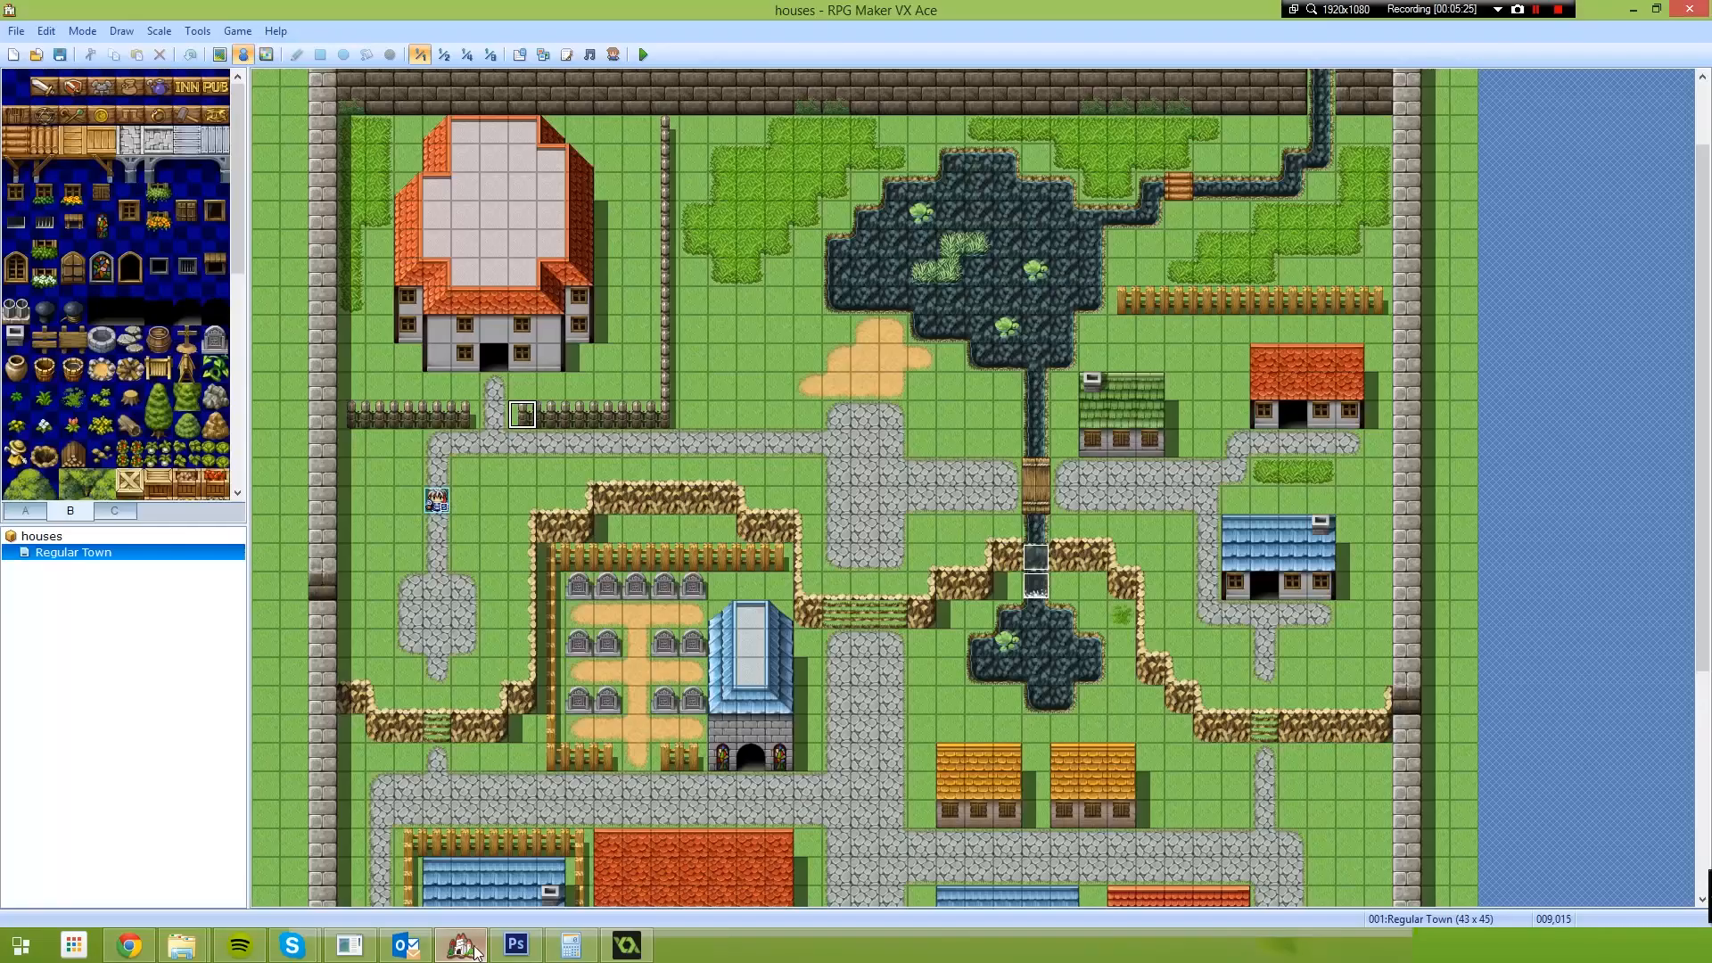
right_click(40, 536)
left_click(76, 567)
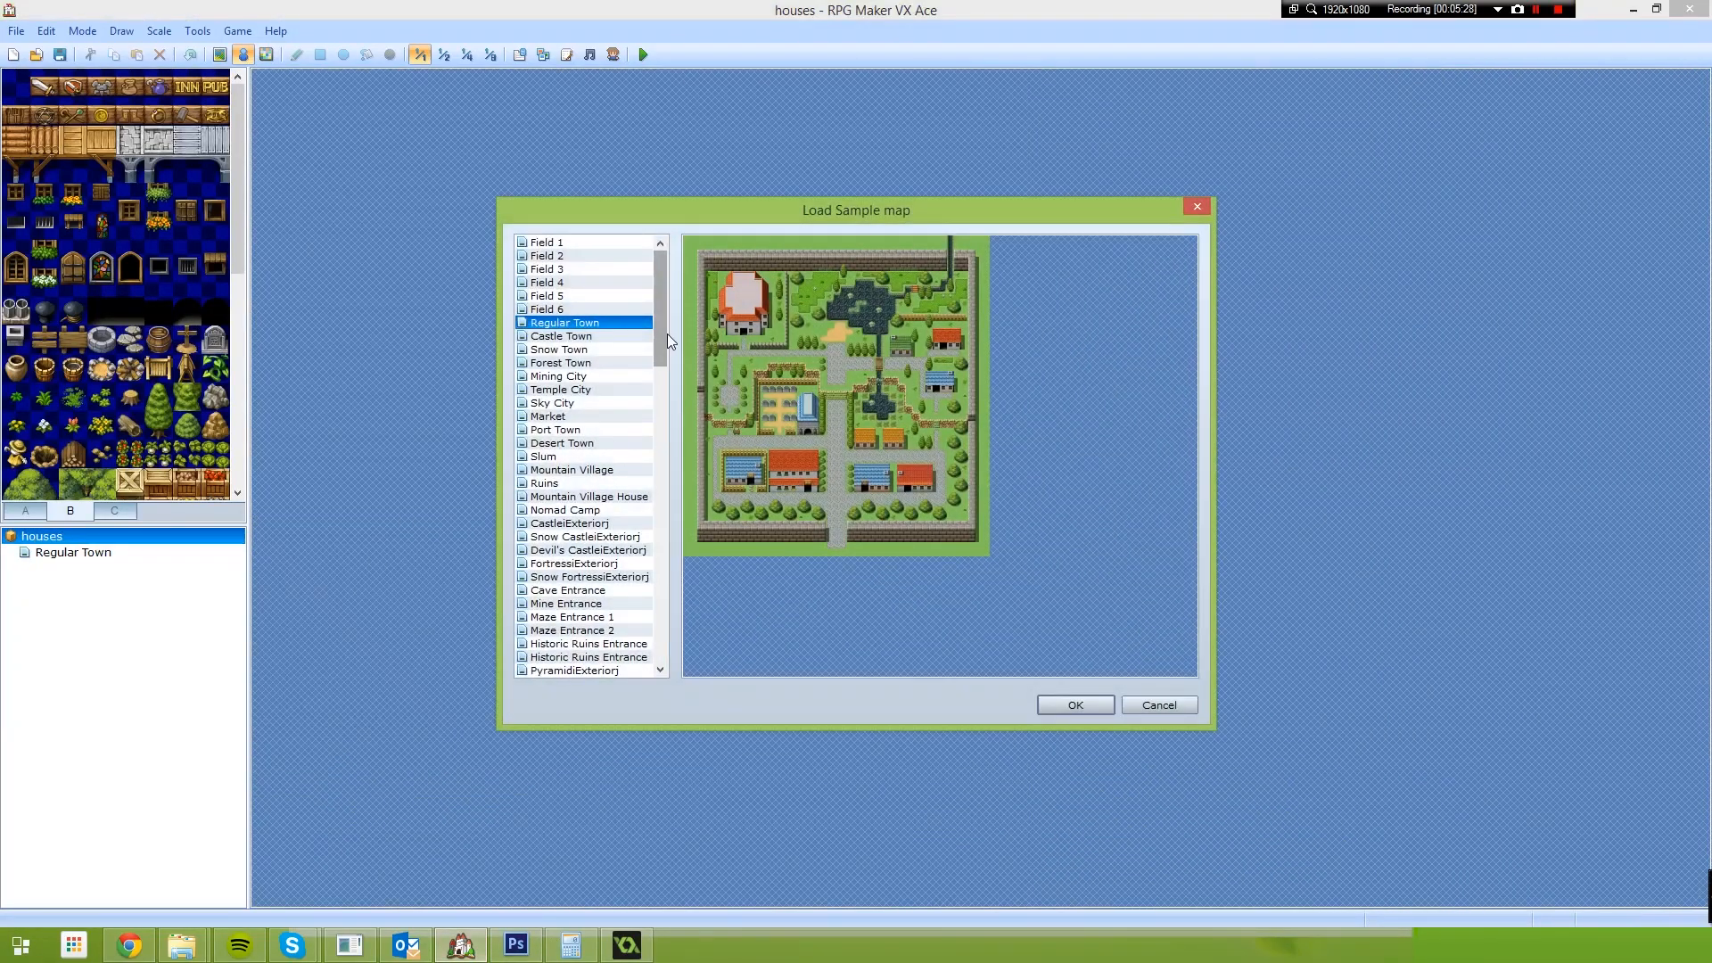
left_click_drag(660, 325, 650, 419)
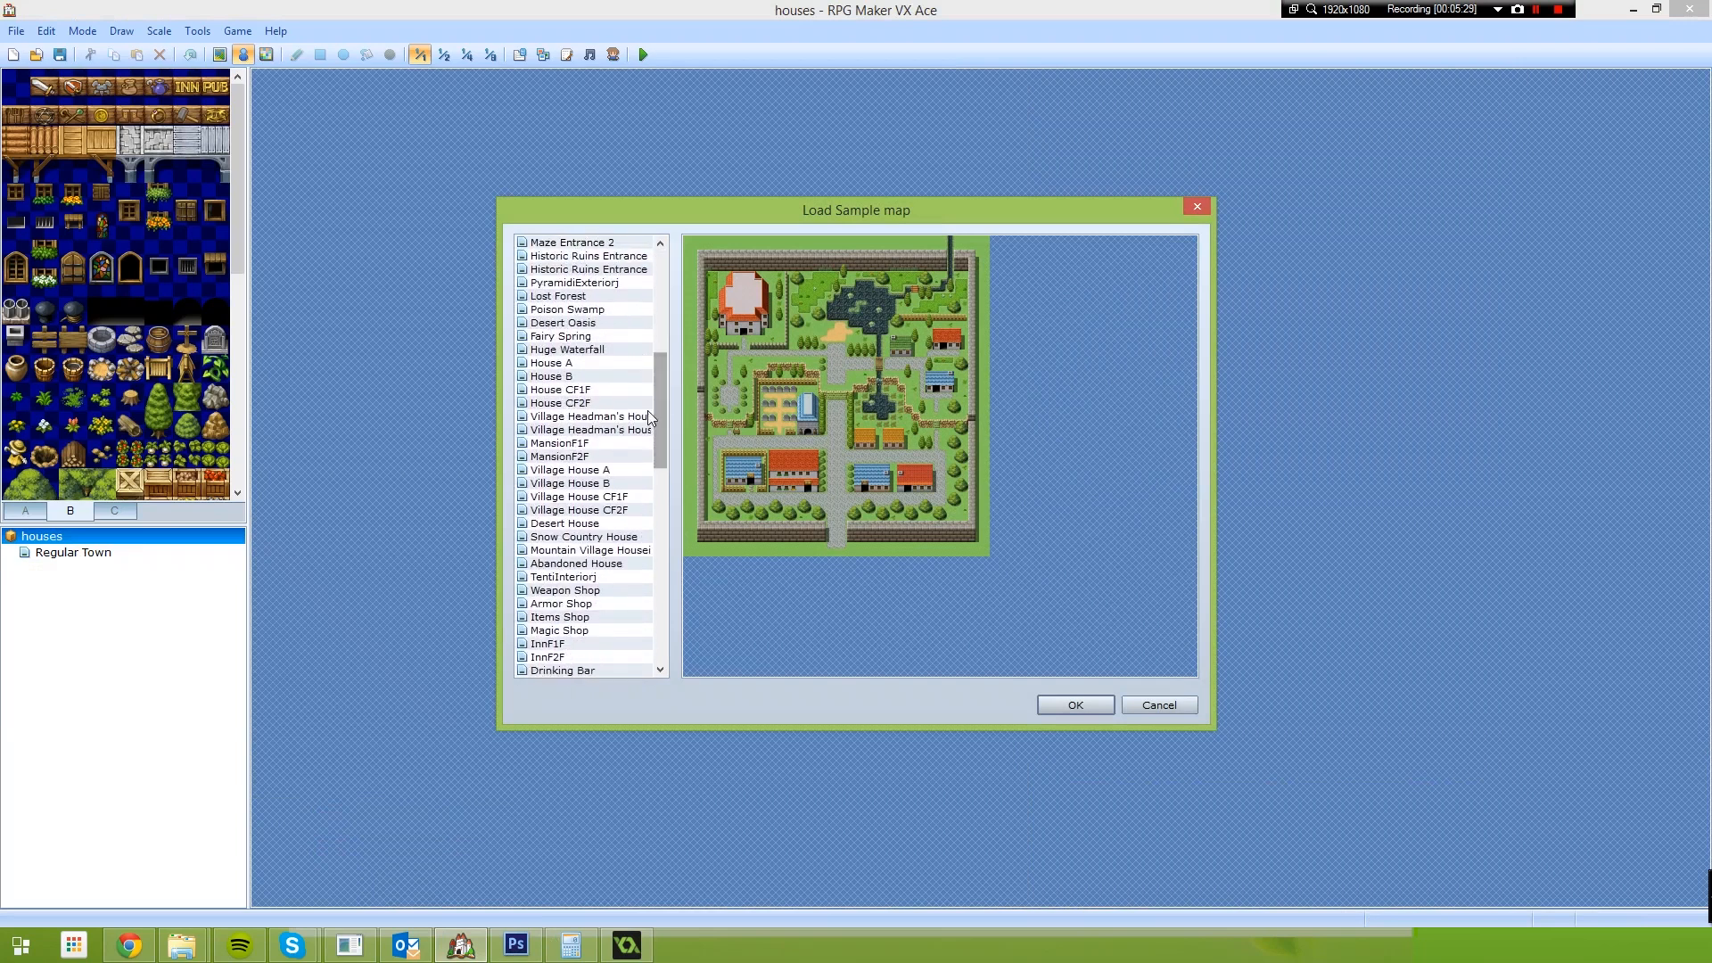
scroll(622, 497, "down", 6)
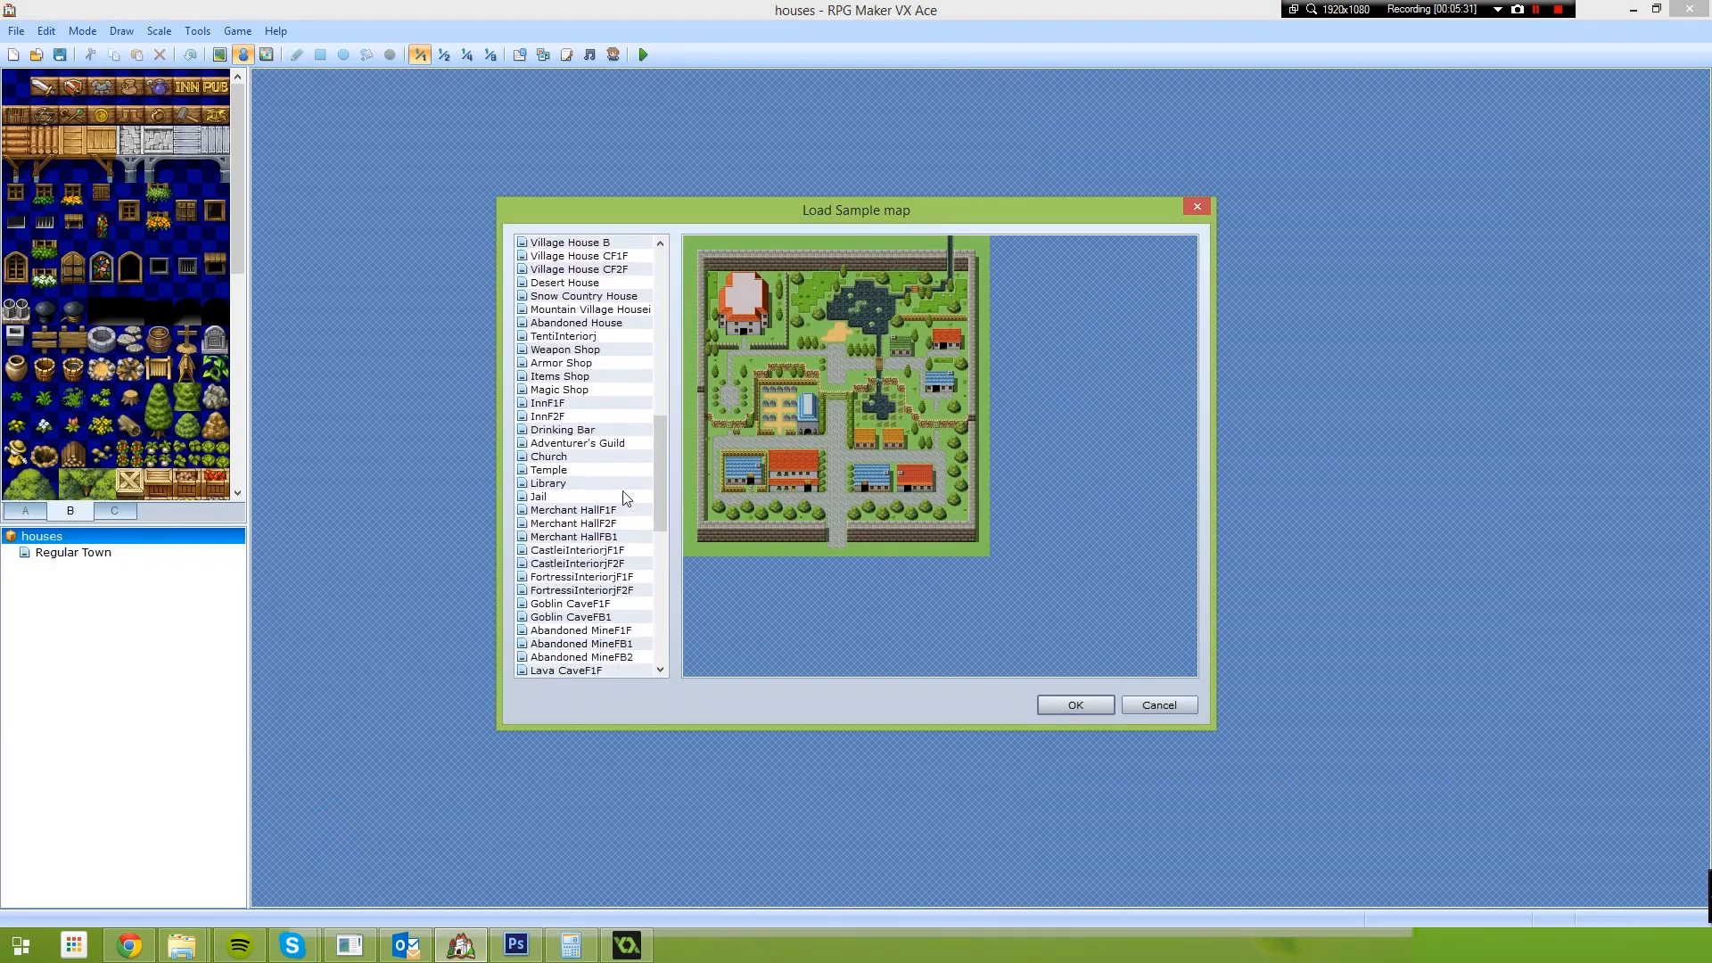
left_click(559, 432)
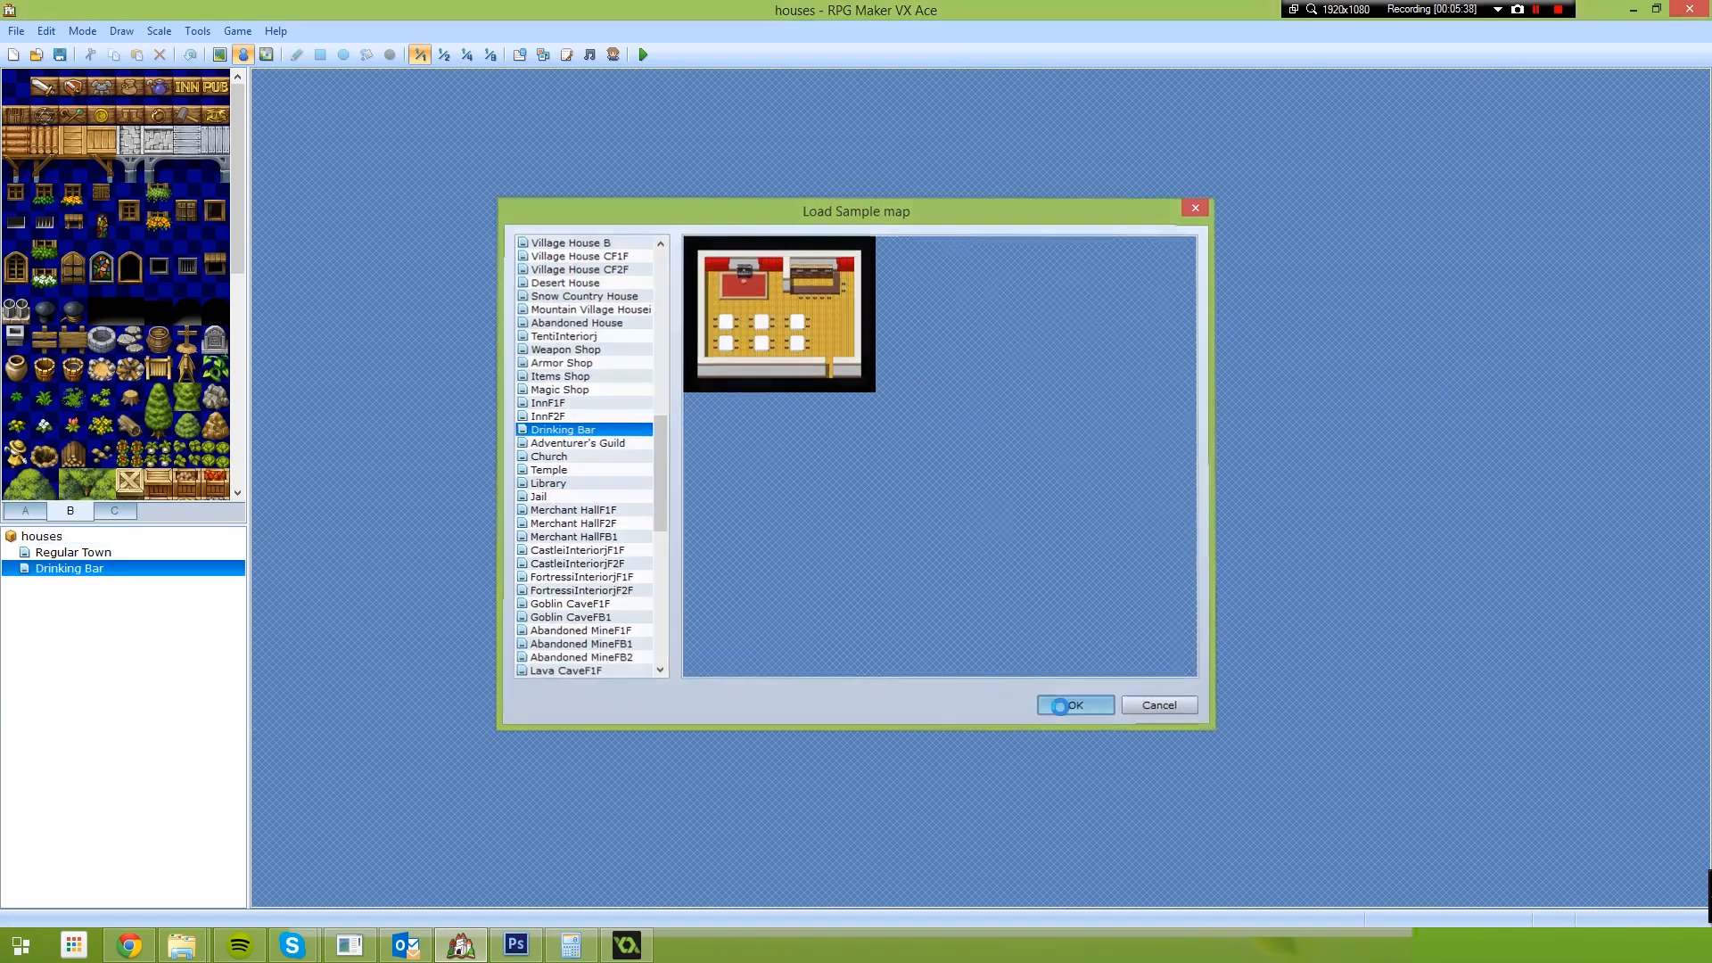
left_click(1073, 705)
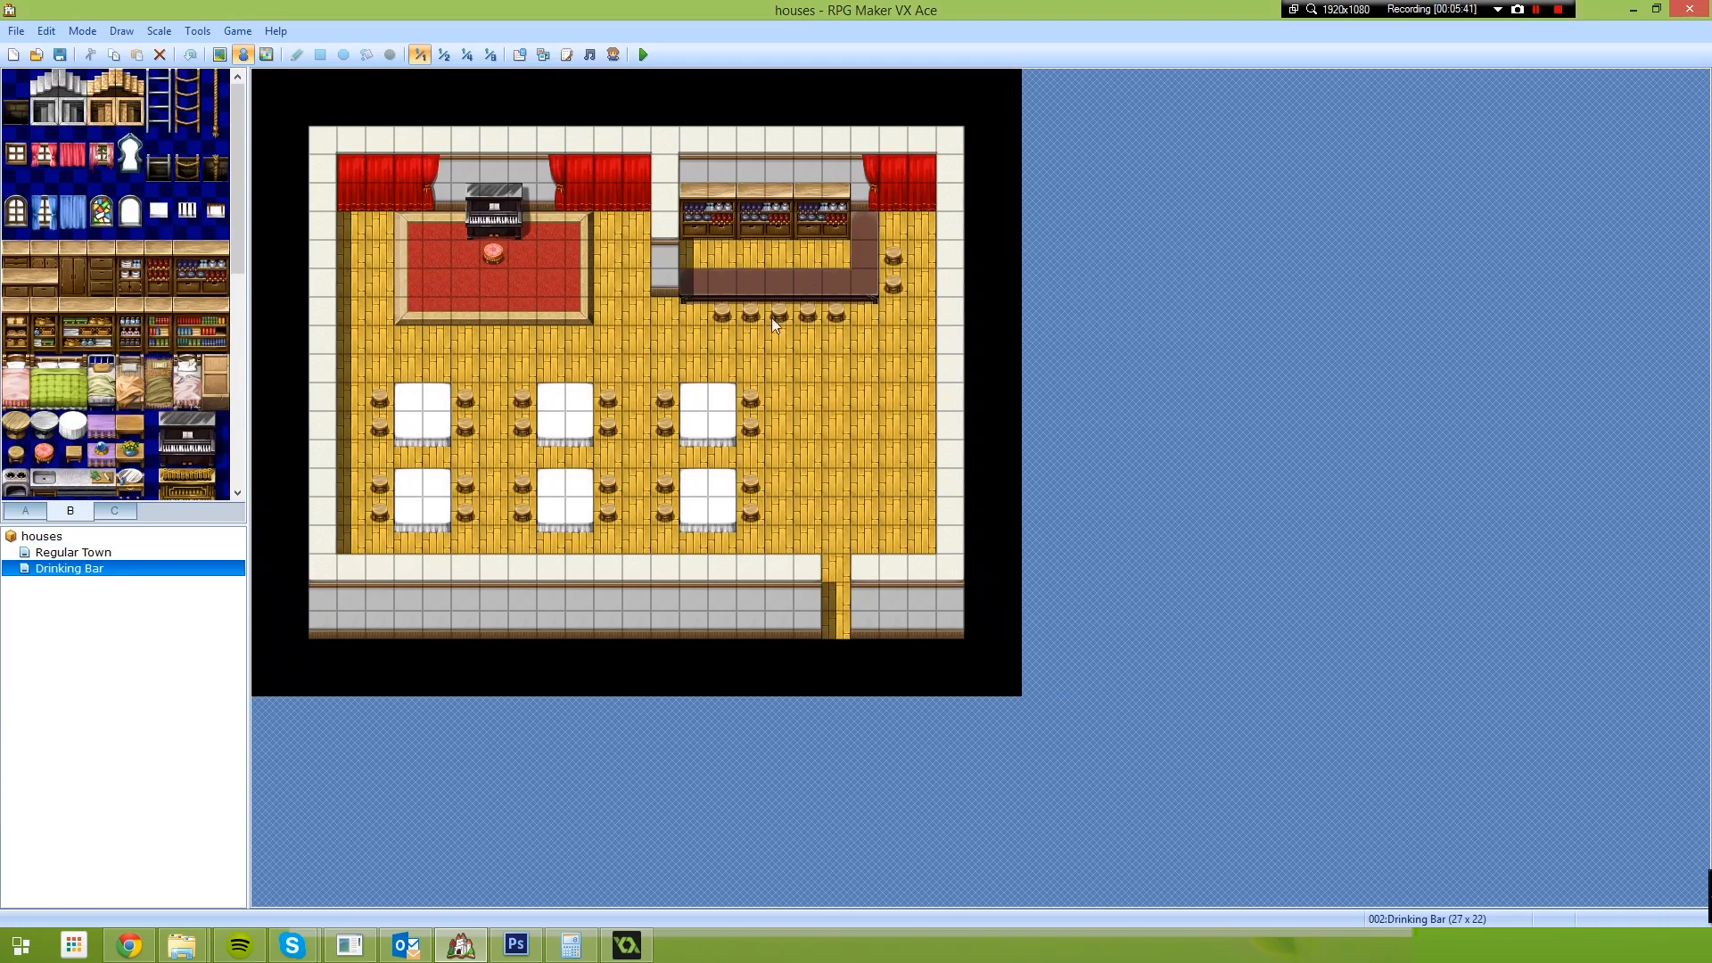
Set the player's starting position on the Drinking Bar floor tile 005,009, just below the red carpet
right_click(410, 342)
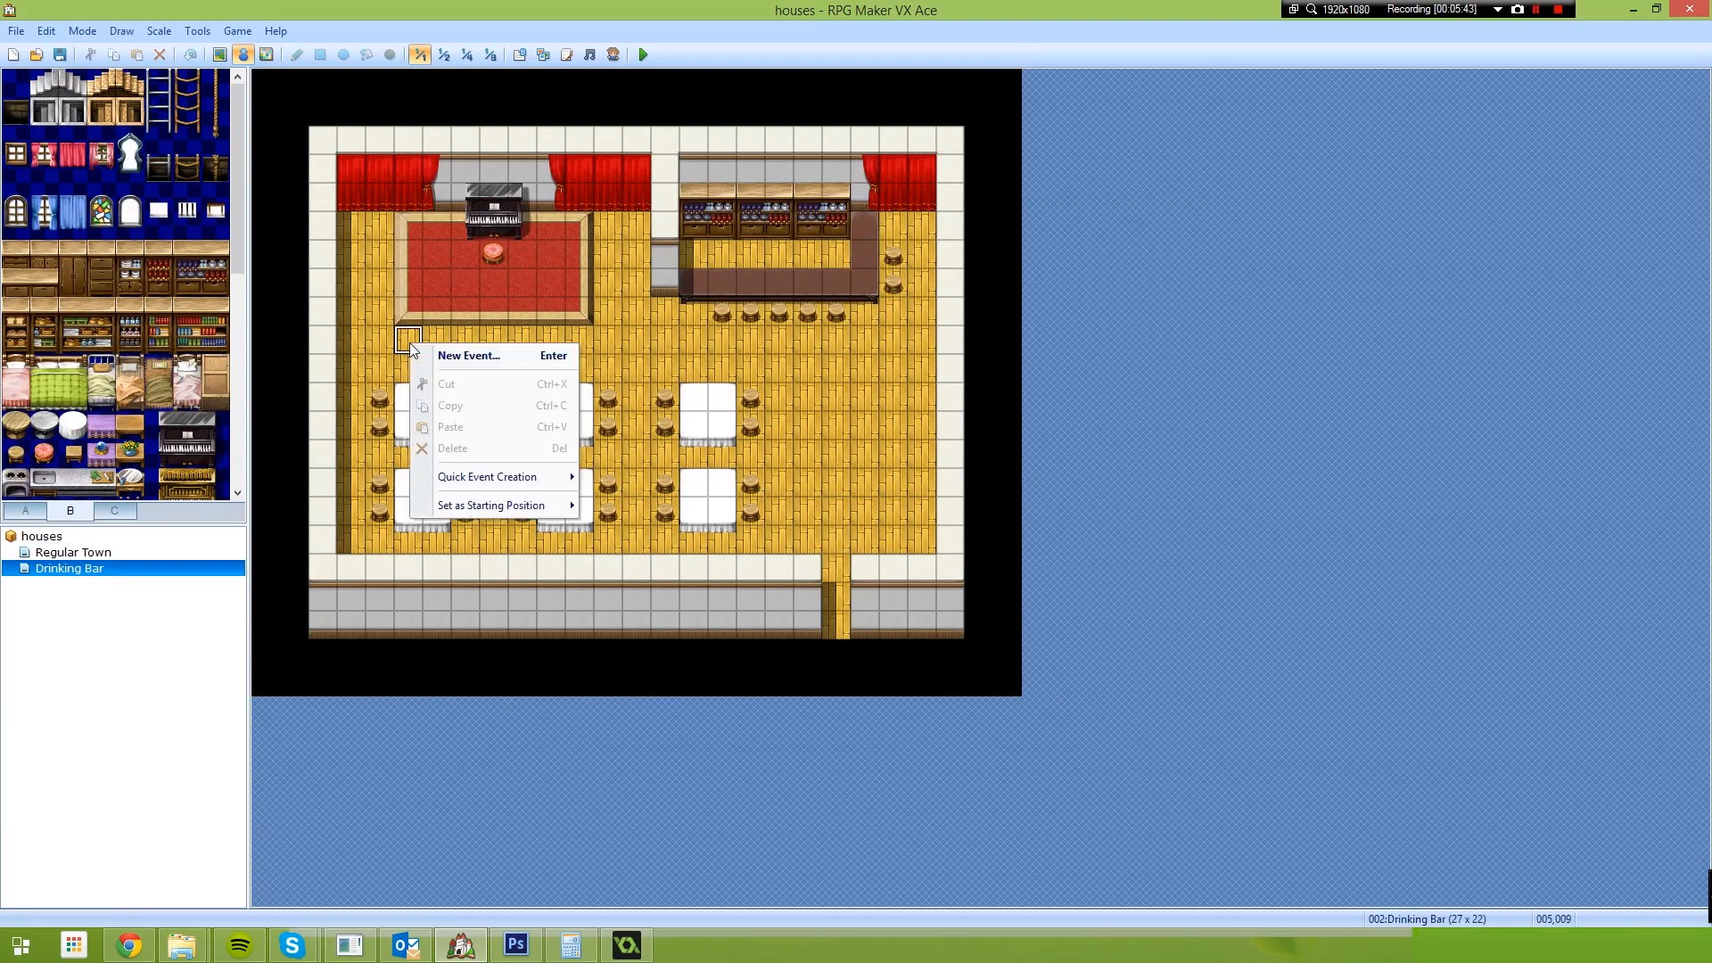
mouse_move(484, 505)
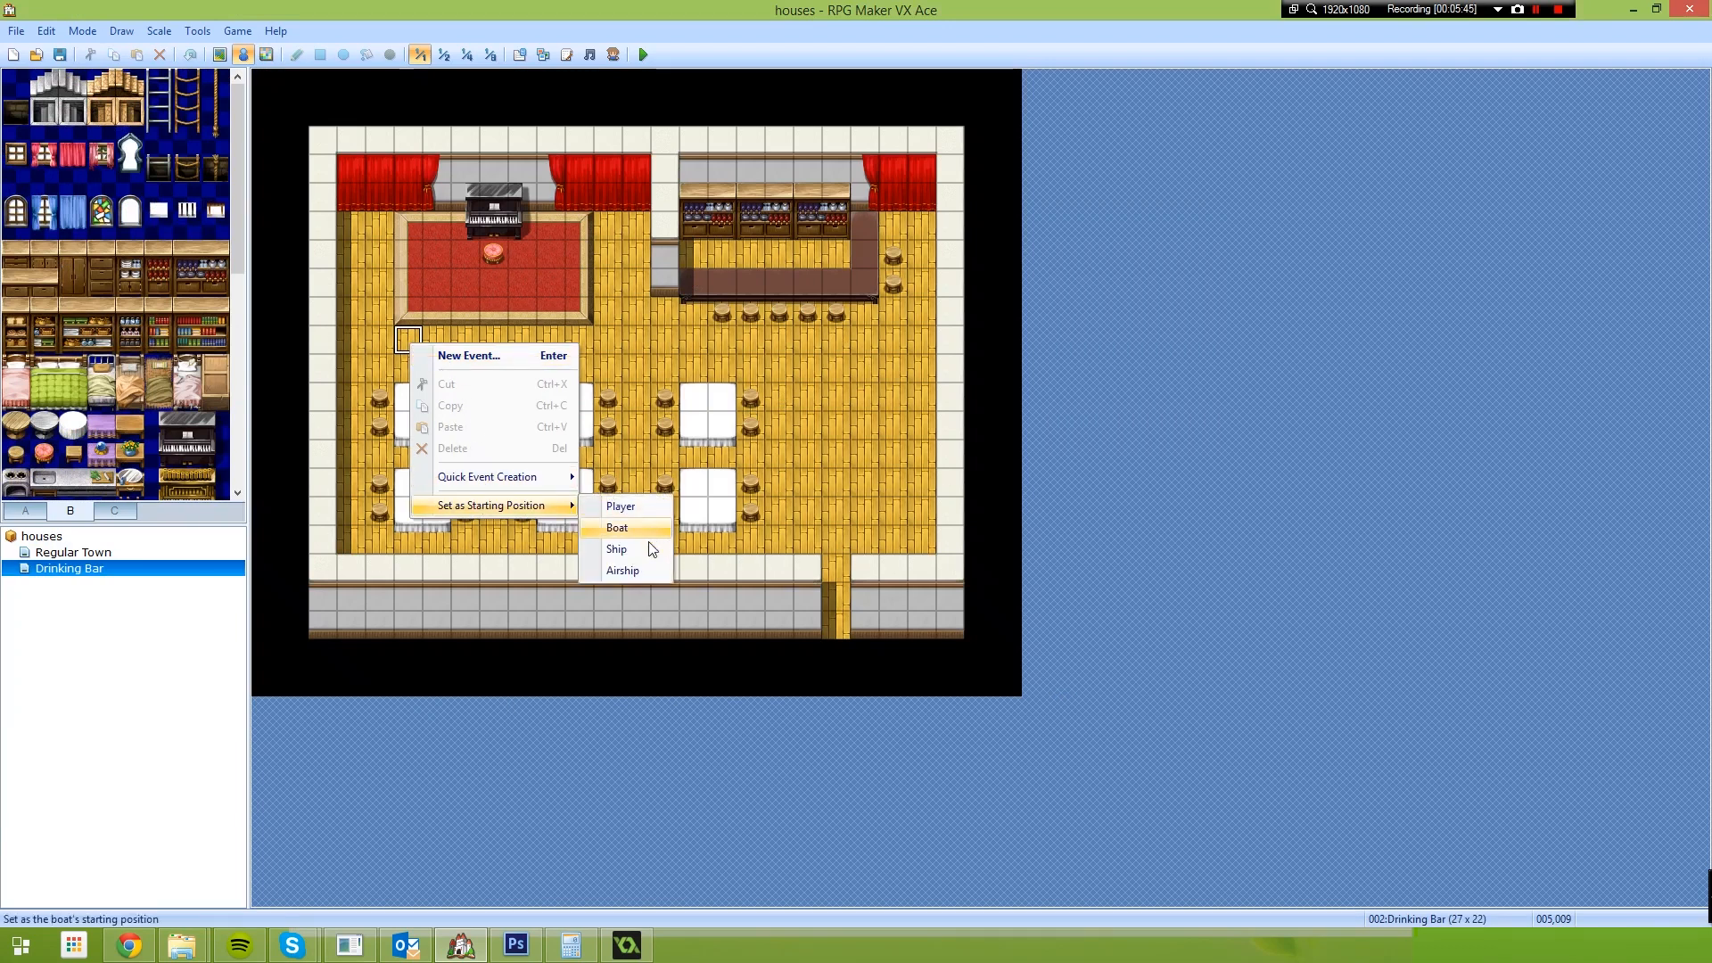
left_click(648, 503)
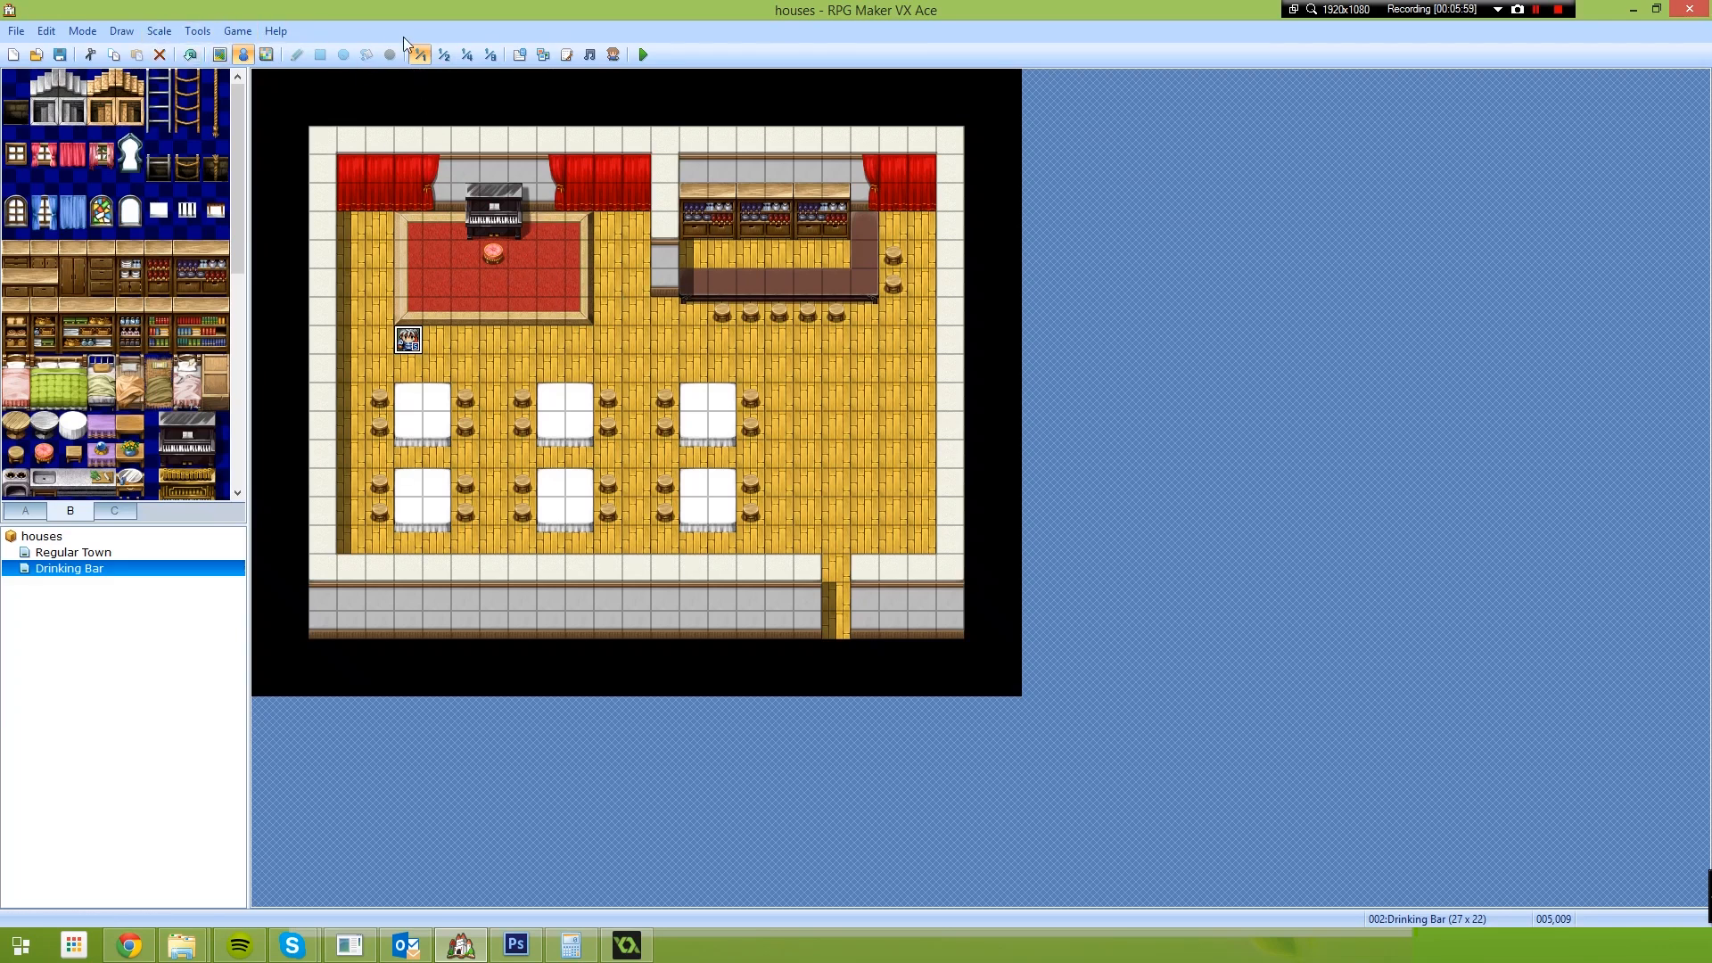
Save the houses project and playtest it to export the Drinking Bar map image, and close the playtest
left_click(643, 55)
left_click(801, 510)
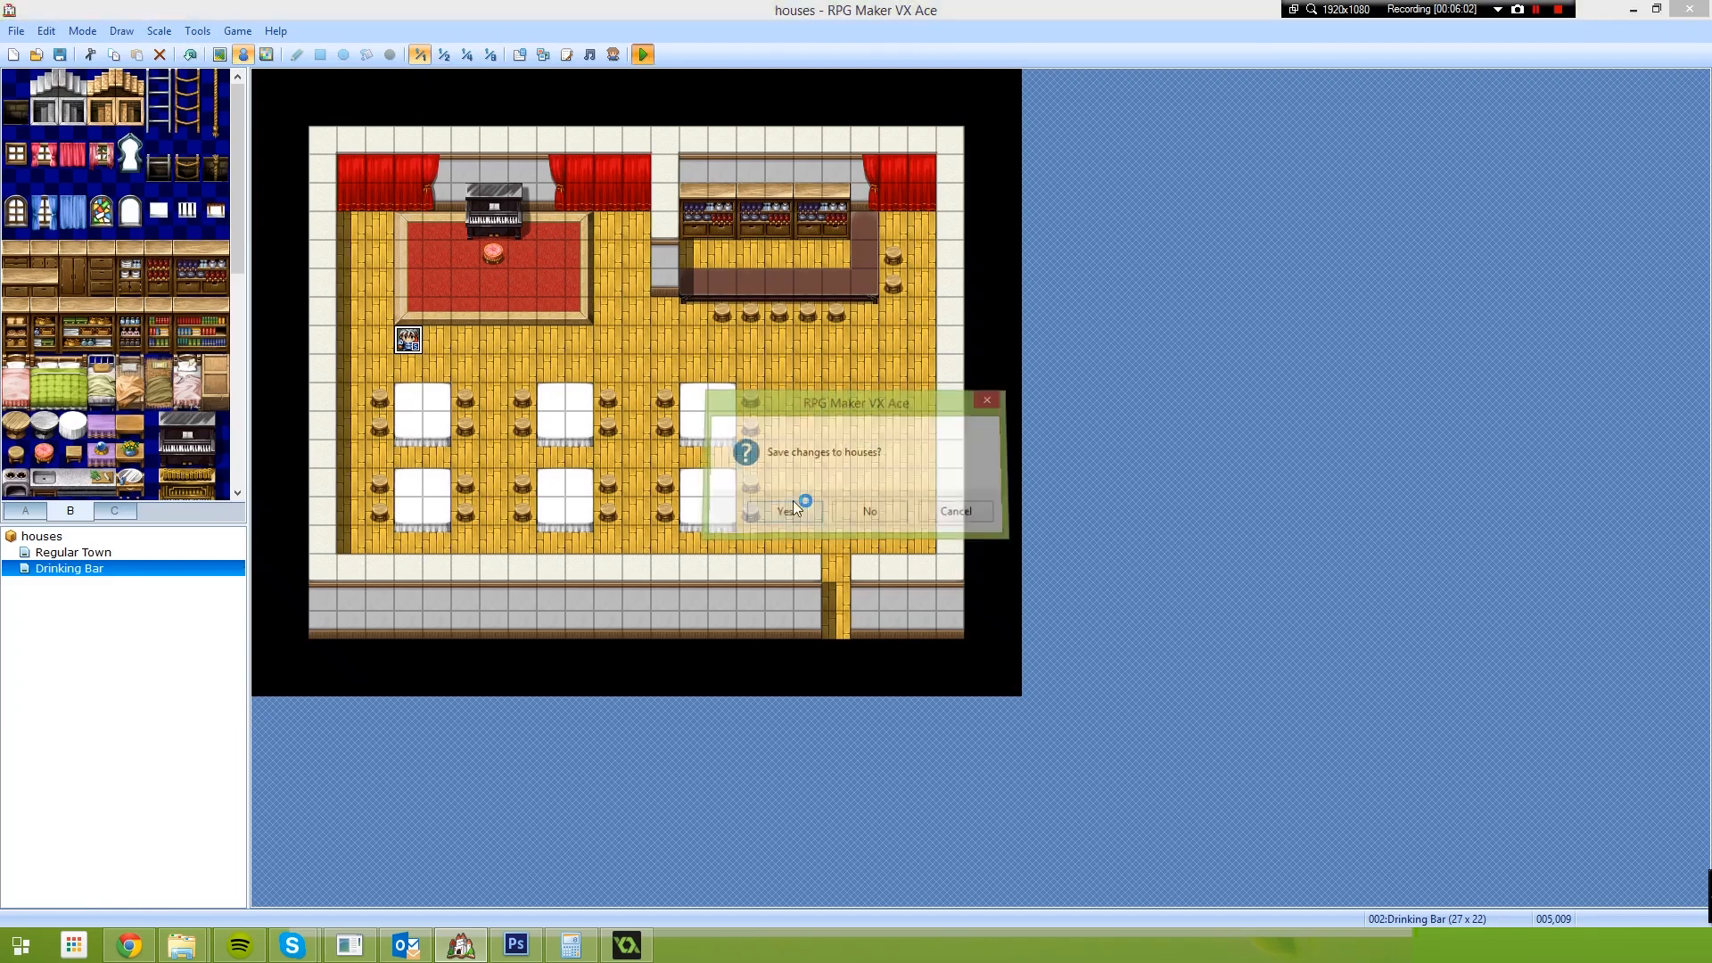
key("Return")
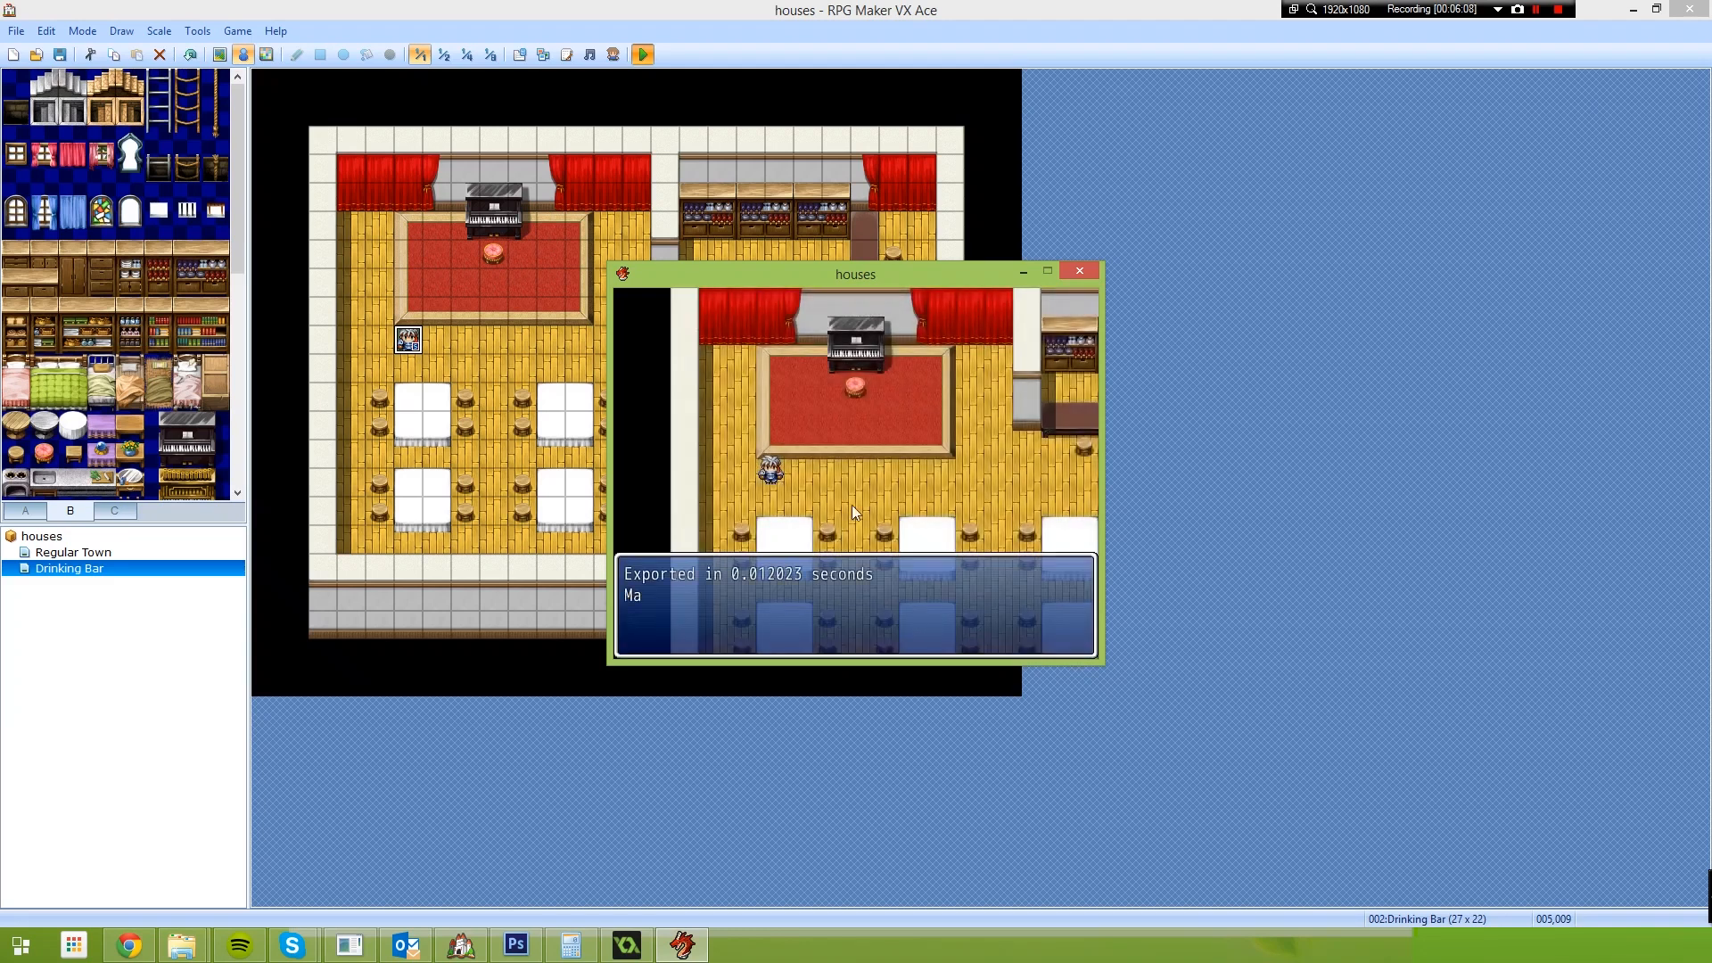
key("Return")
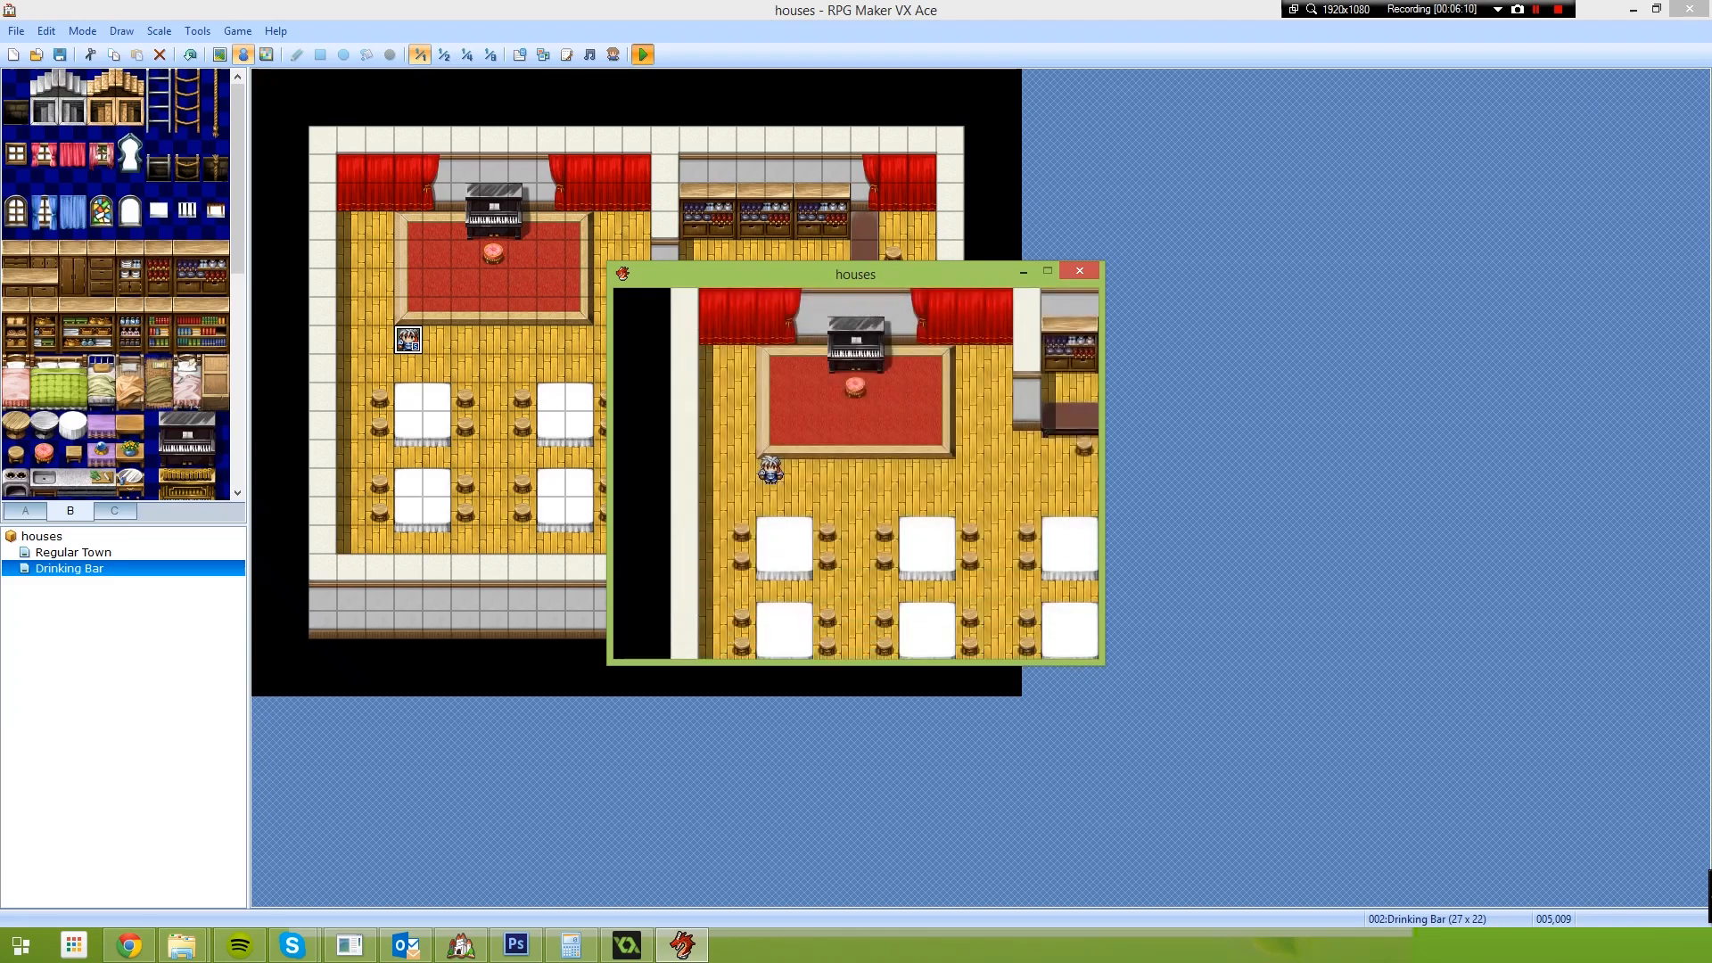
left_click(1079, 271)
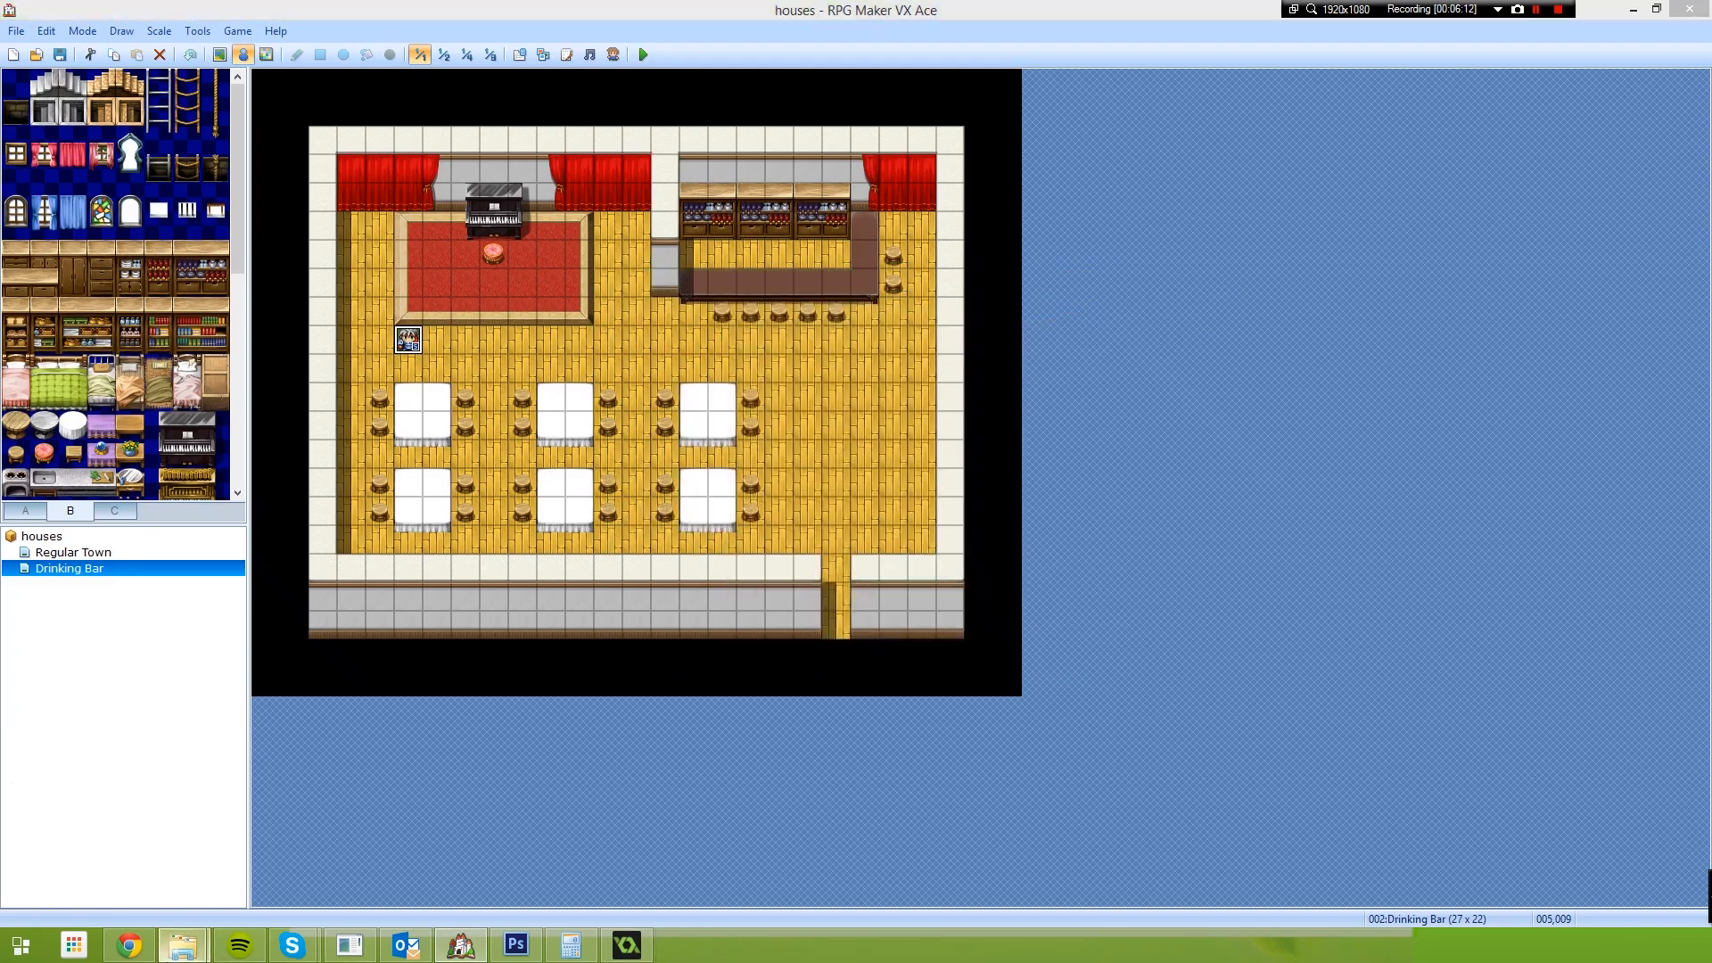
Switch to File Explorer and open the Mapshots folder of the houses project under Documents\RPGVXAce
mouse_move(181, 945)
left_click(116, 854)
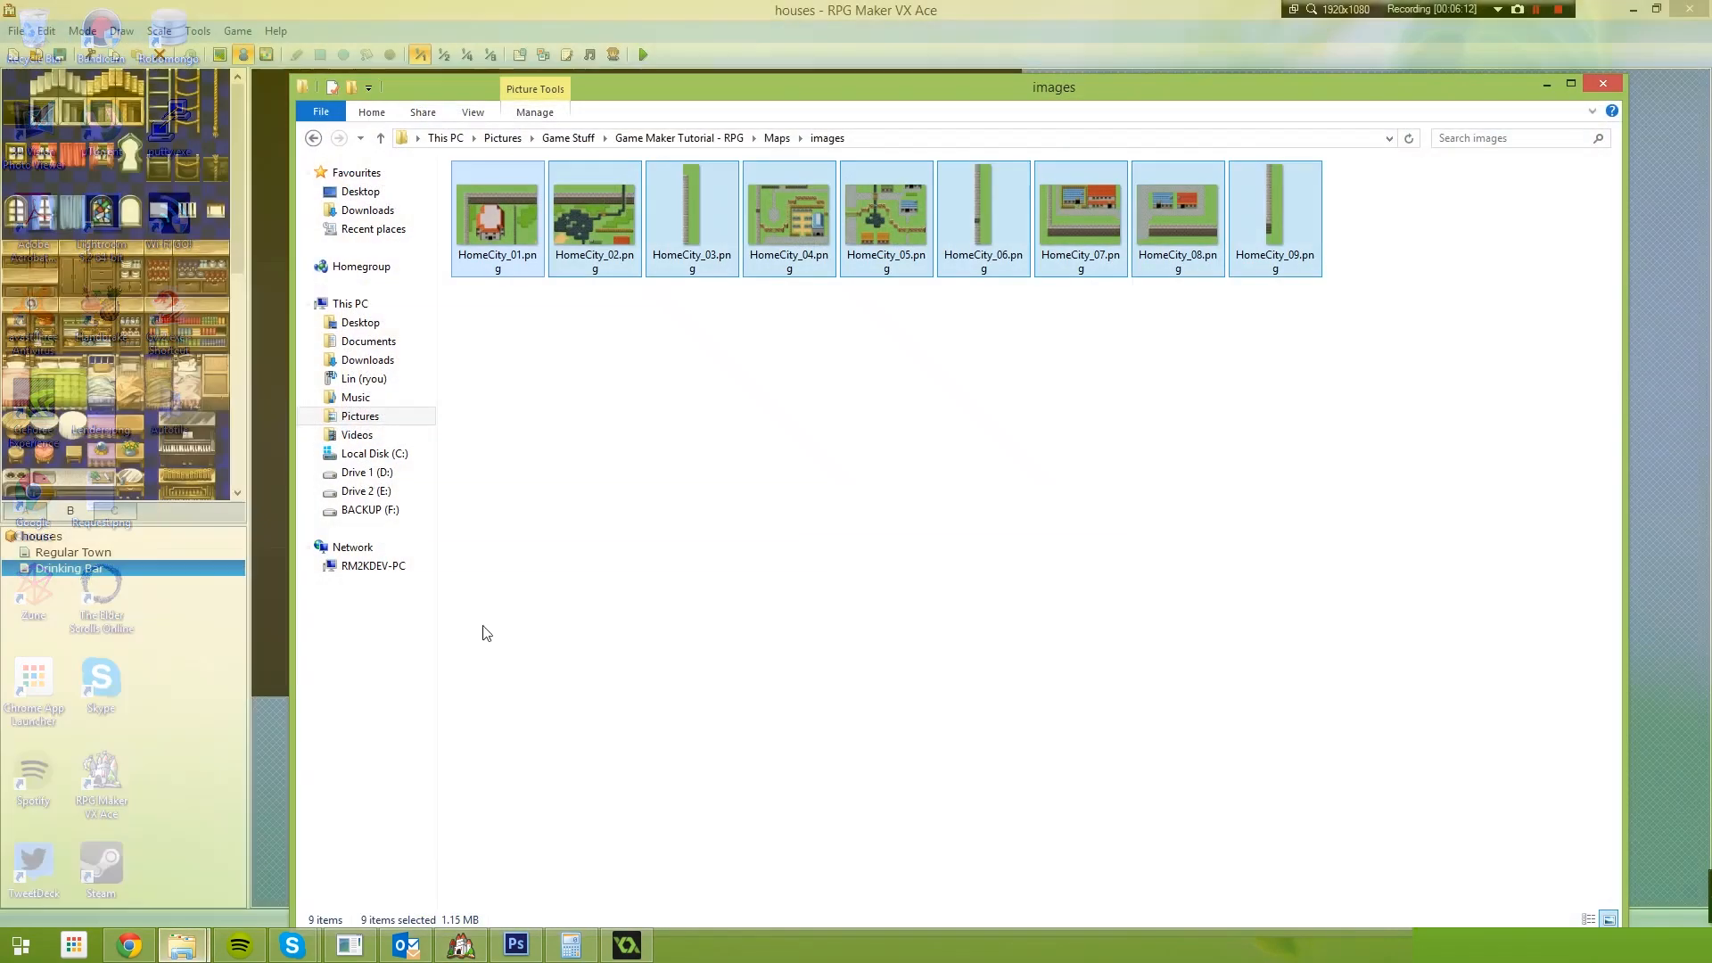
left_click(372, 346)
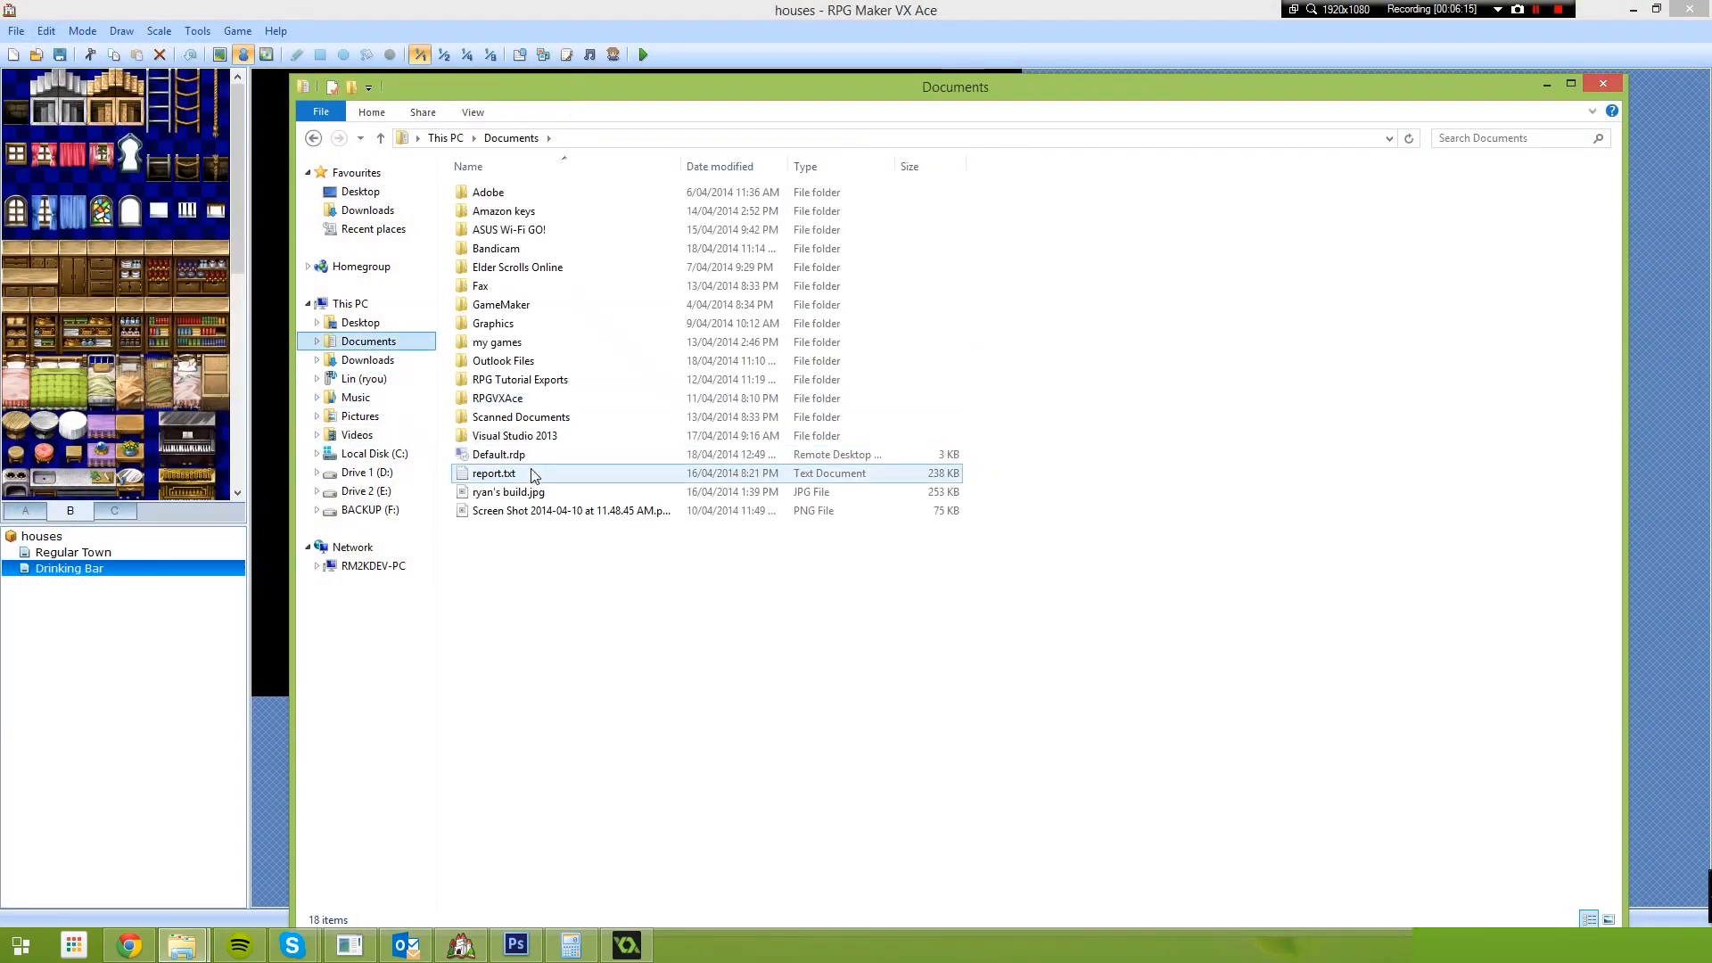
double_click(535, 397)
double_click(522, 193)
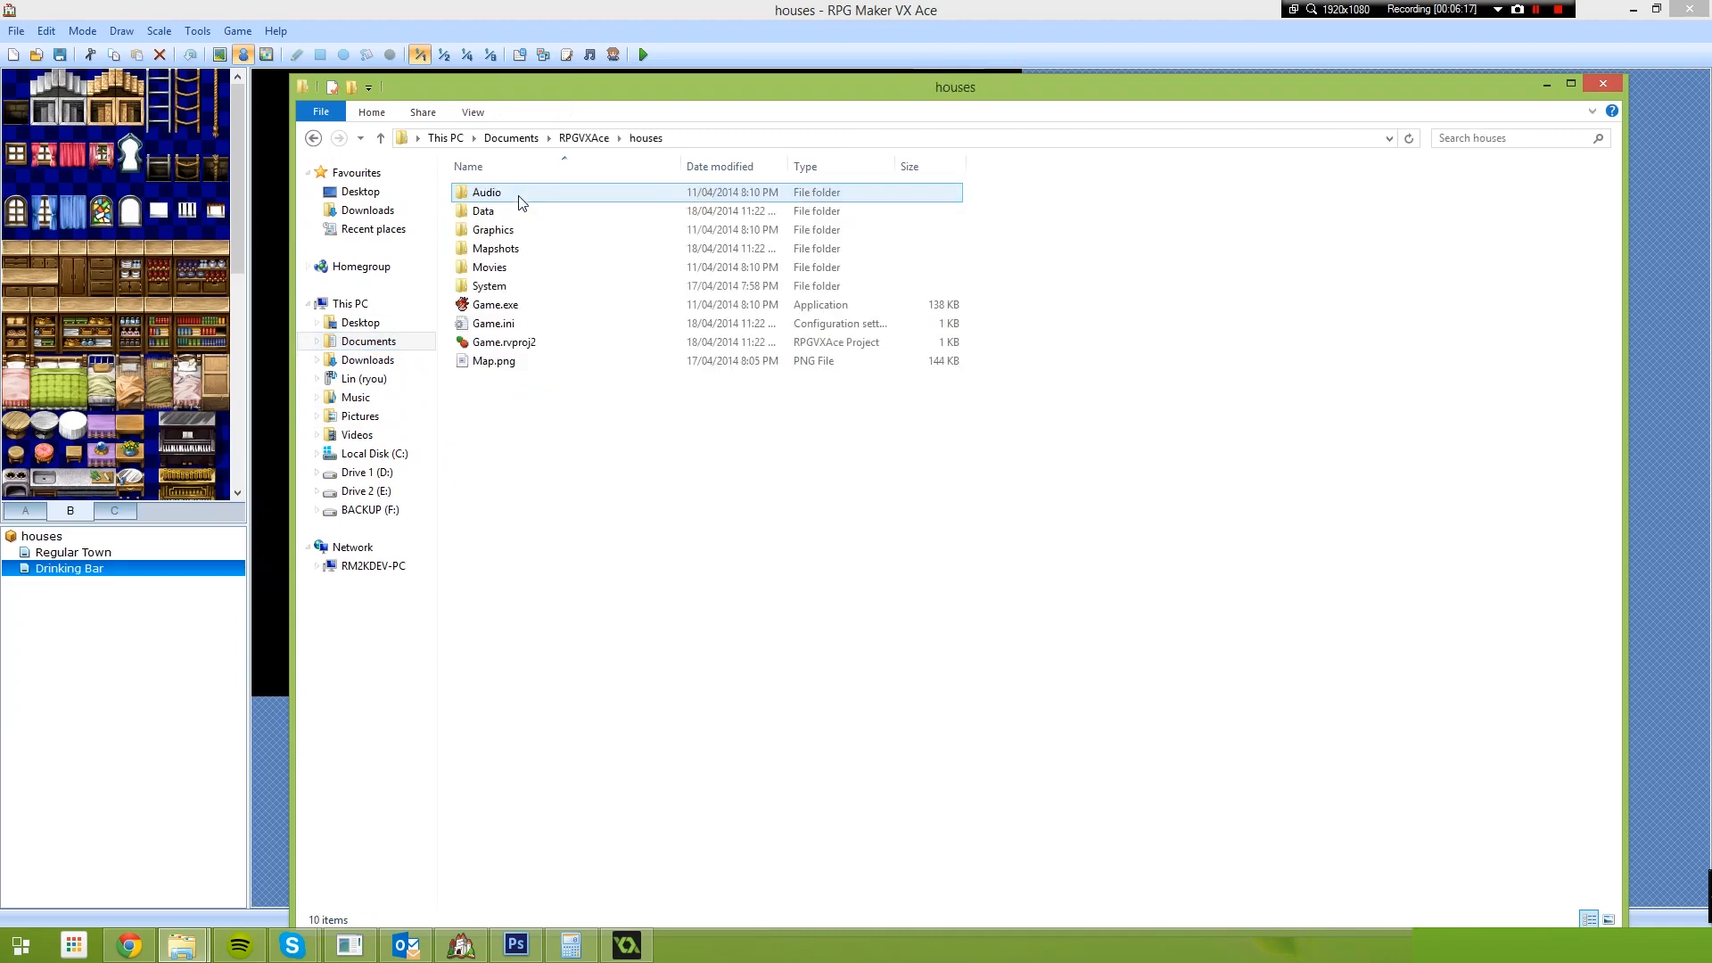
double_click(521, 249)
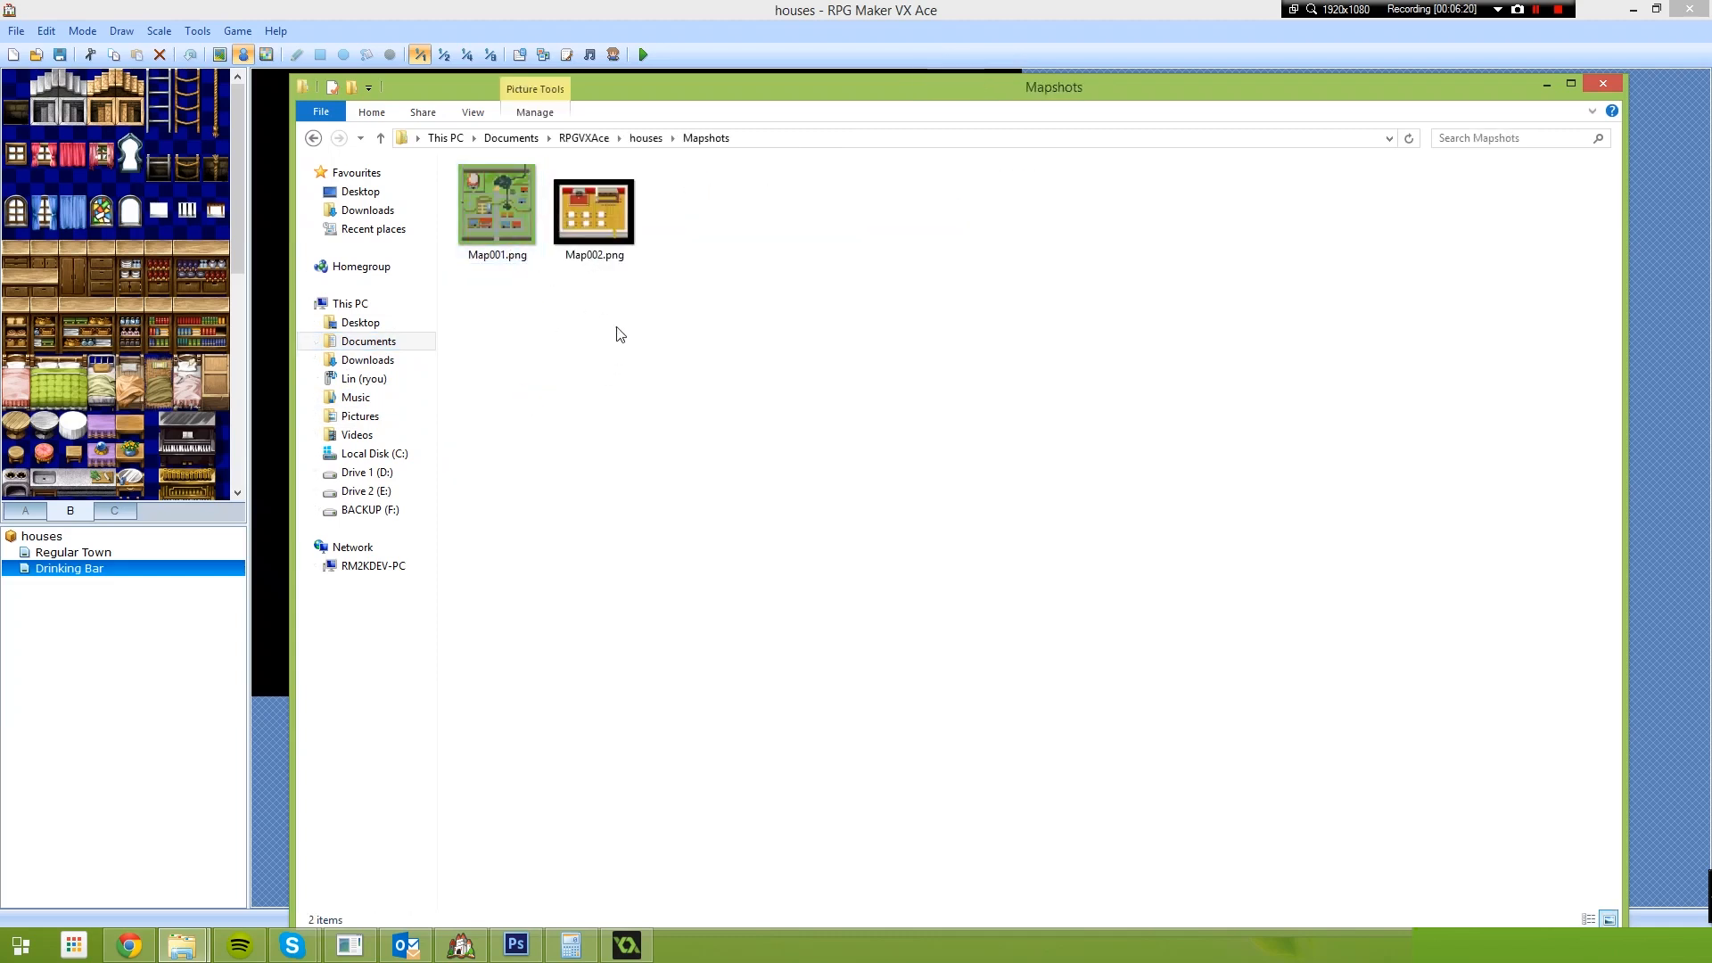
Open Map002.png in Photoshop and draw one slice covering the whole image
left_click_drag(619, 331, 578, 255)
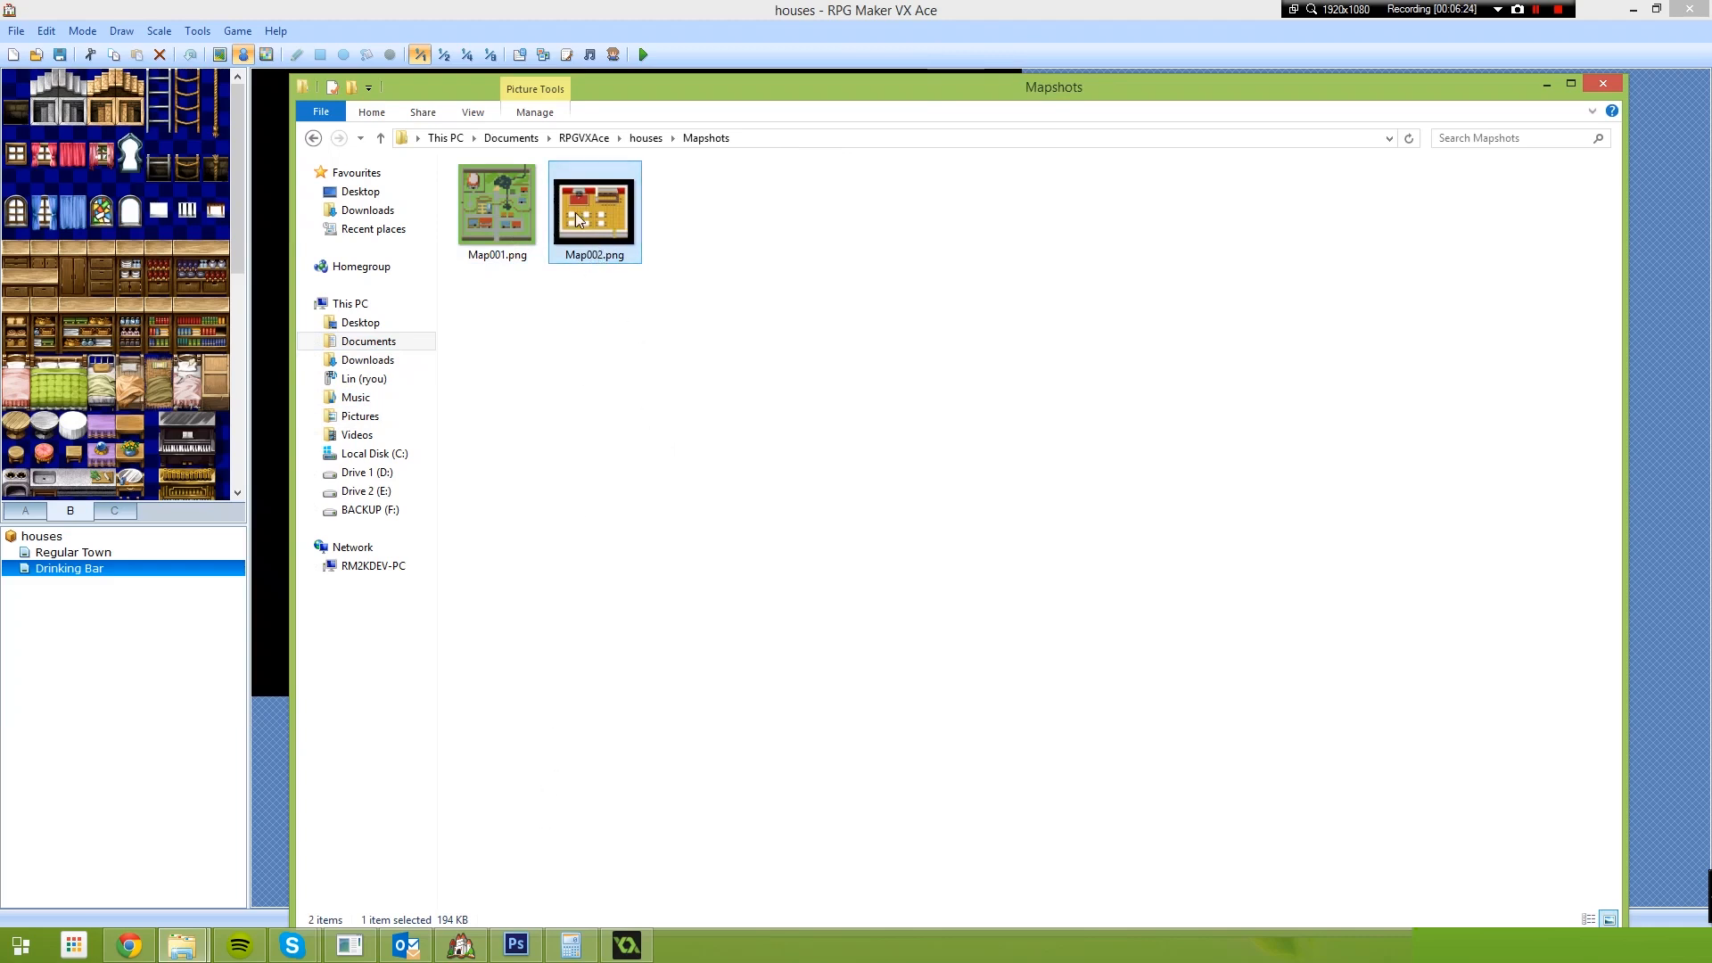
left_click_drag(586, 226, 341, 56)
left_click_drag(334, 141, 1222, 825)
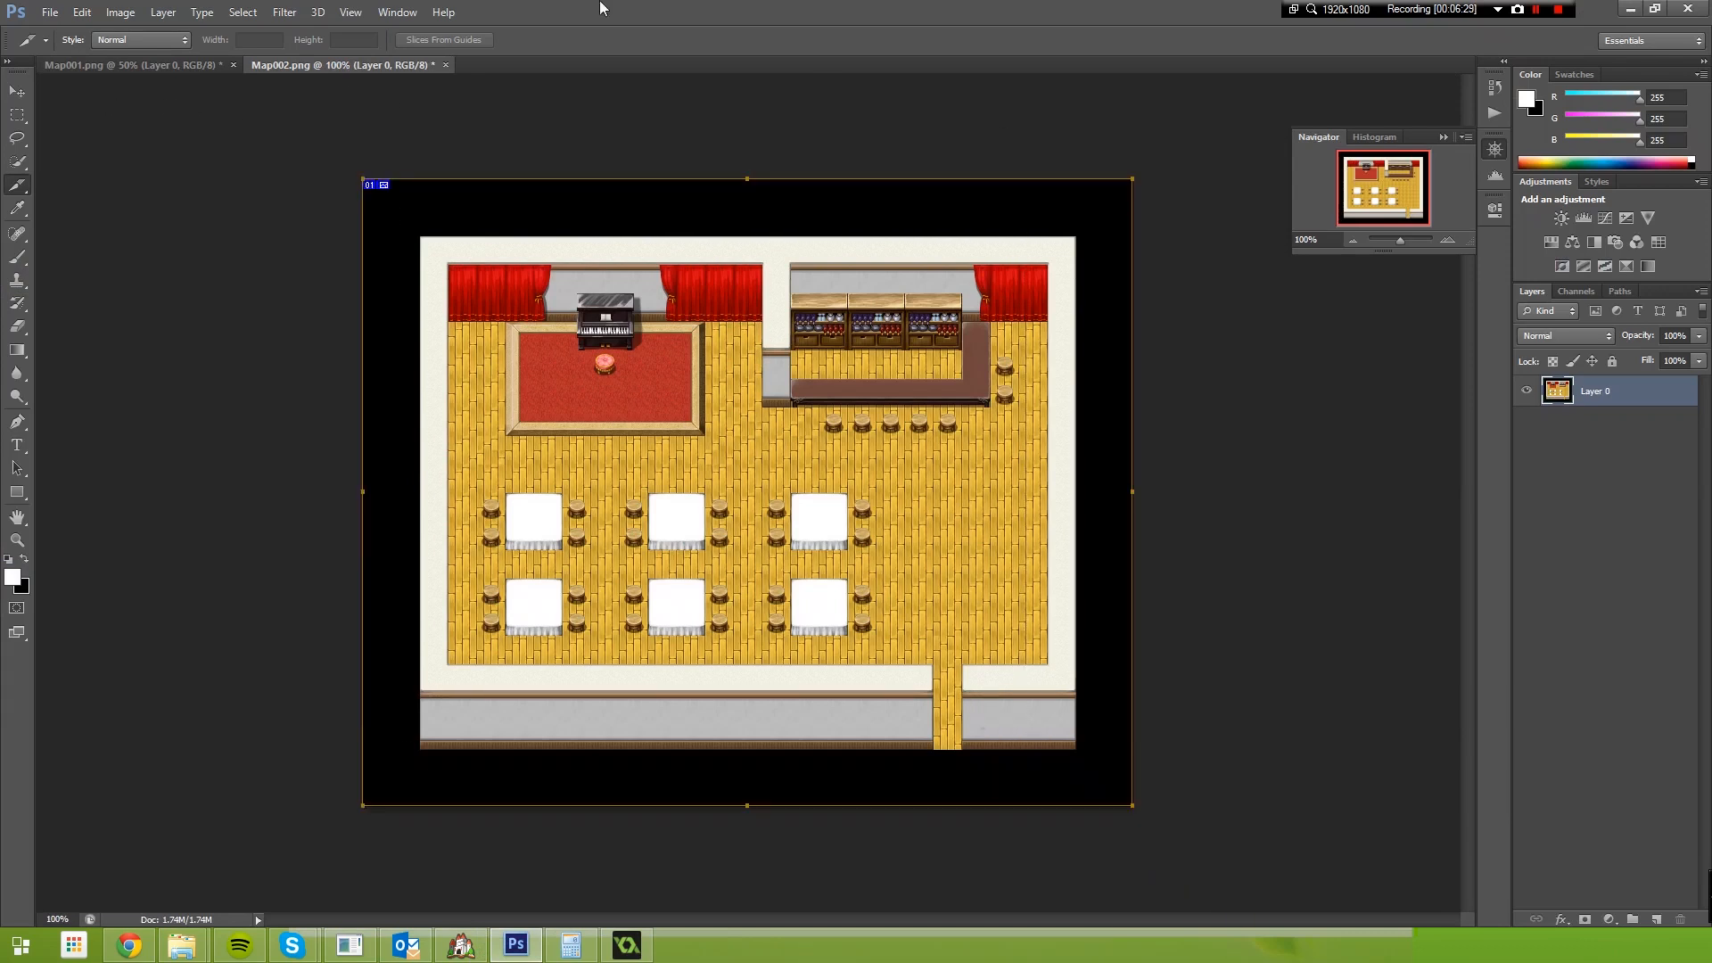
Start dividing the full-image slice of Map002.png and set its horizontal division to 360 pixels per slice
right_click(1123, 195)
left_click(1170, 282)
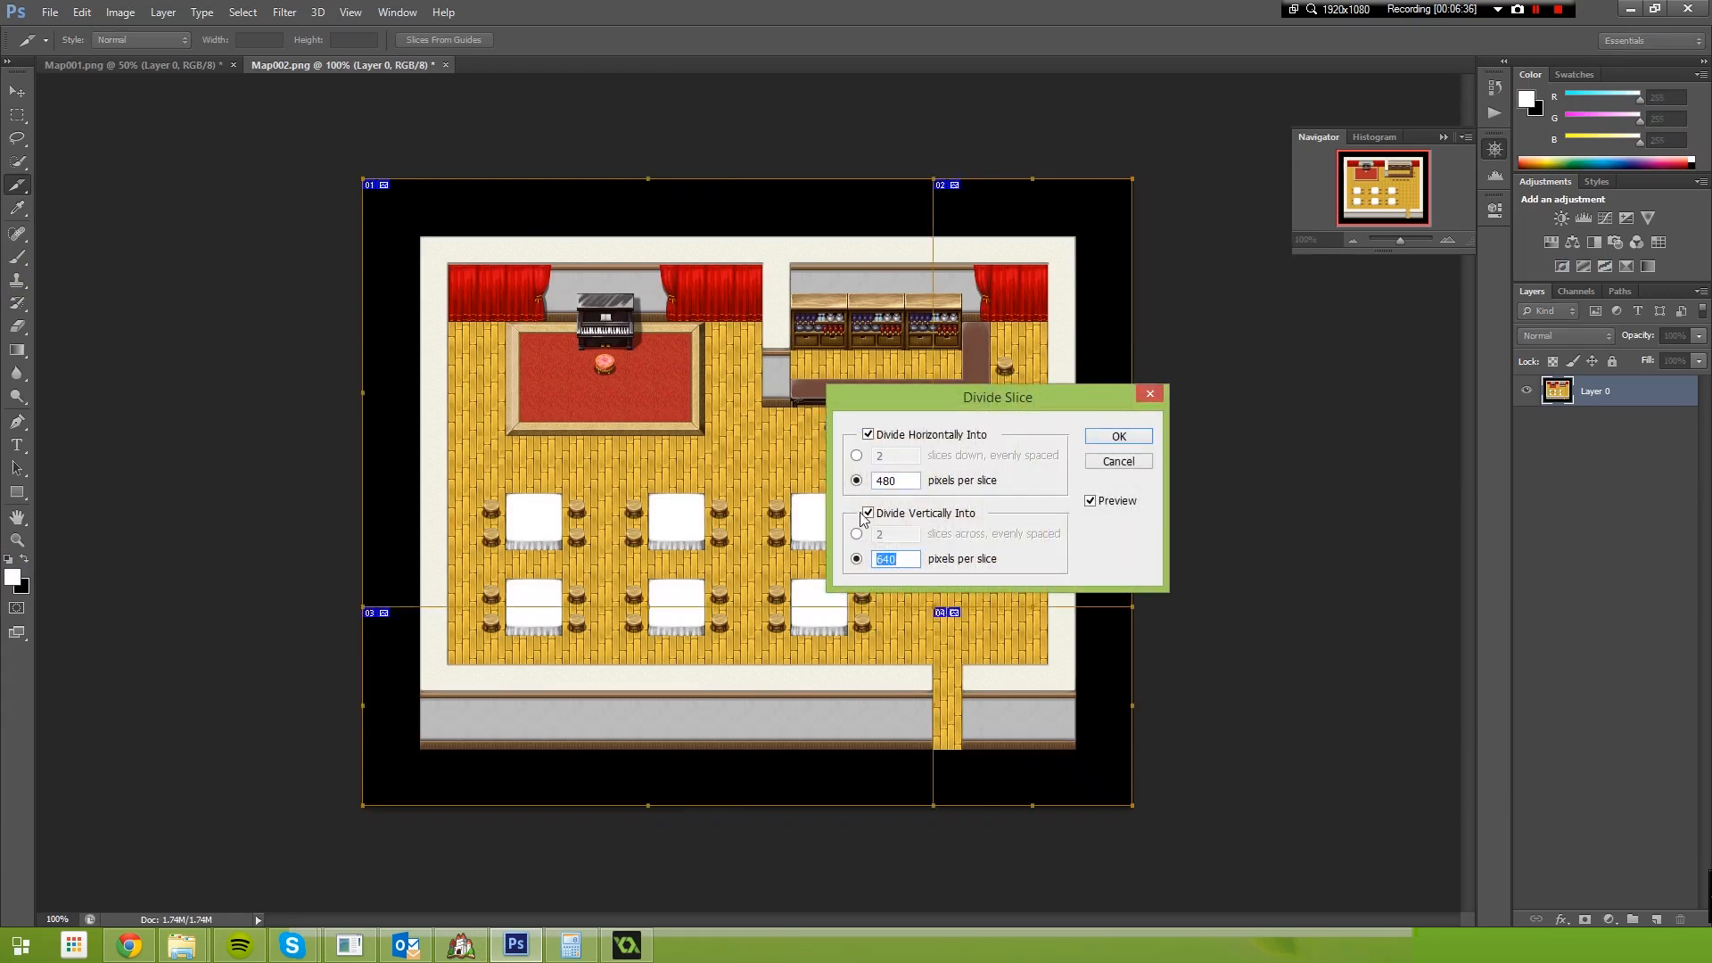
left_click_drag(909, 481, 837, 486)
type("320")
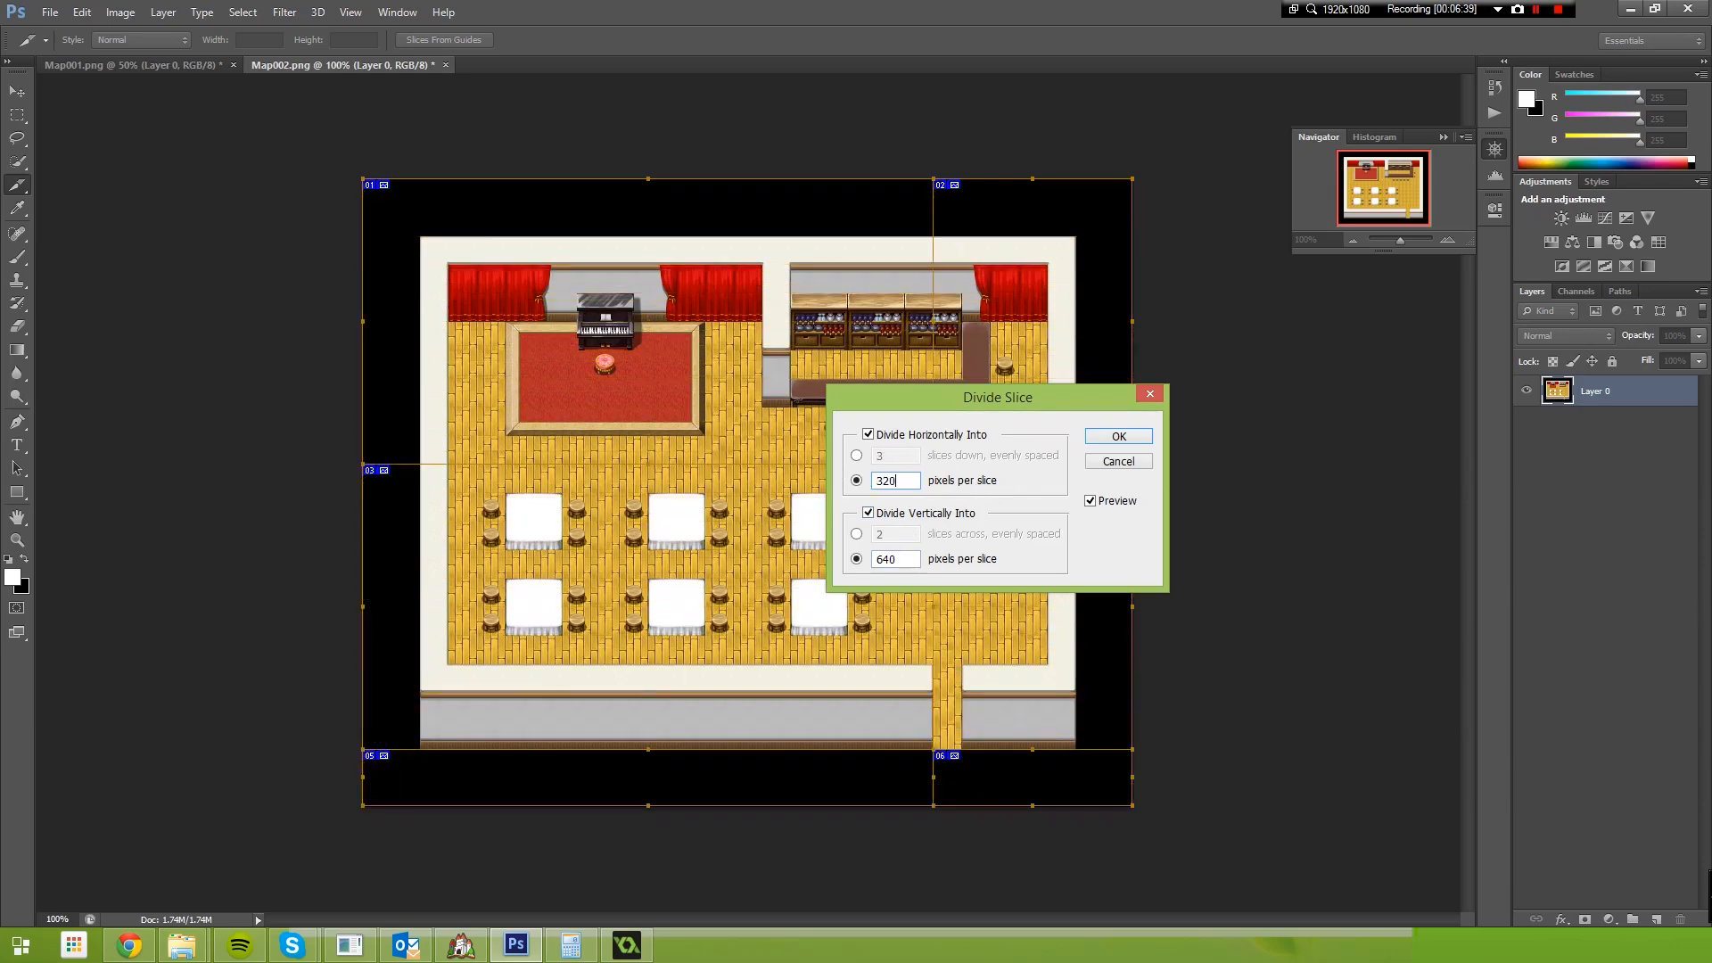
key("BackSpace")
key("BackSpace")
type("60")
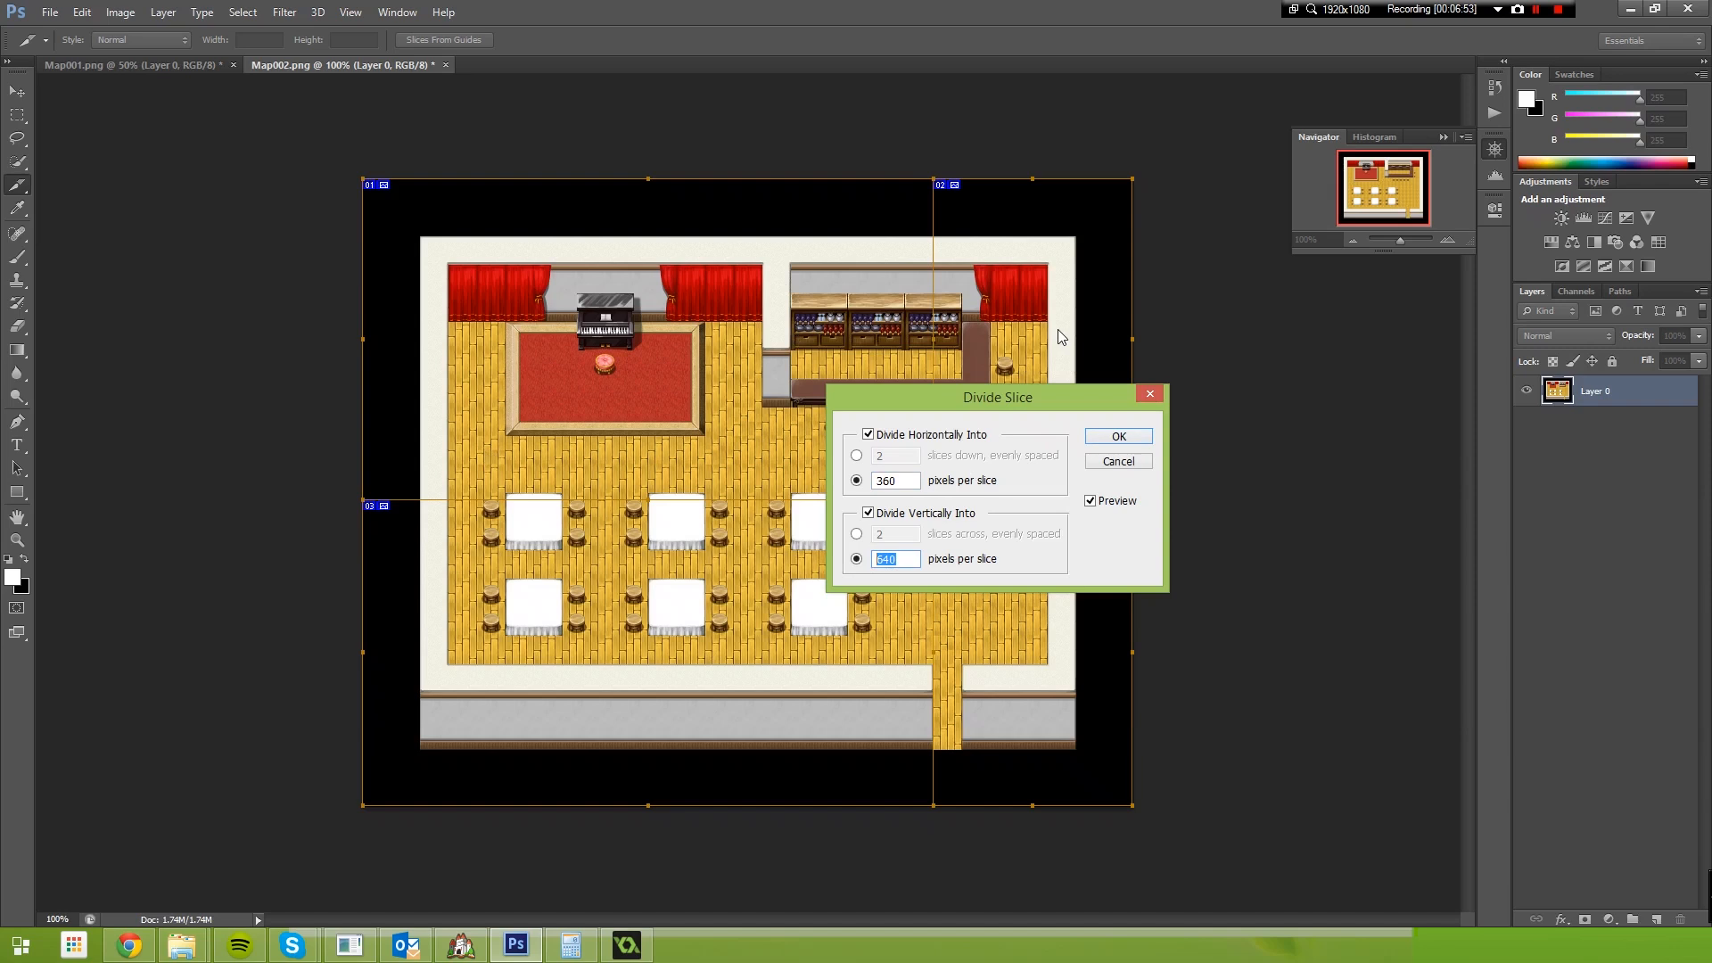
Set the slice's vertical division to 3 evenly spaced slices across and apply the division
left_click(945, 517)
left_click(879, 518)
left_click(857, 535)
type("2")
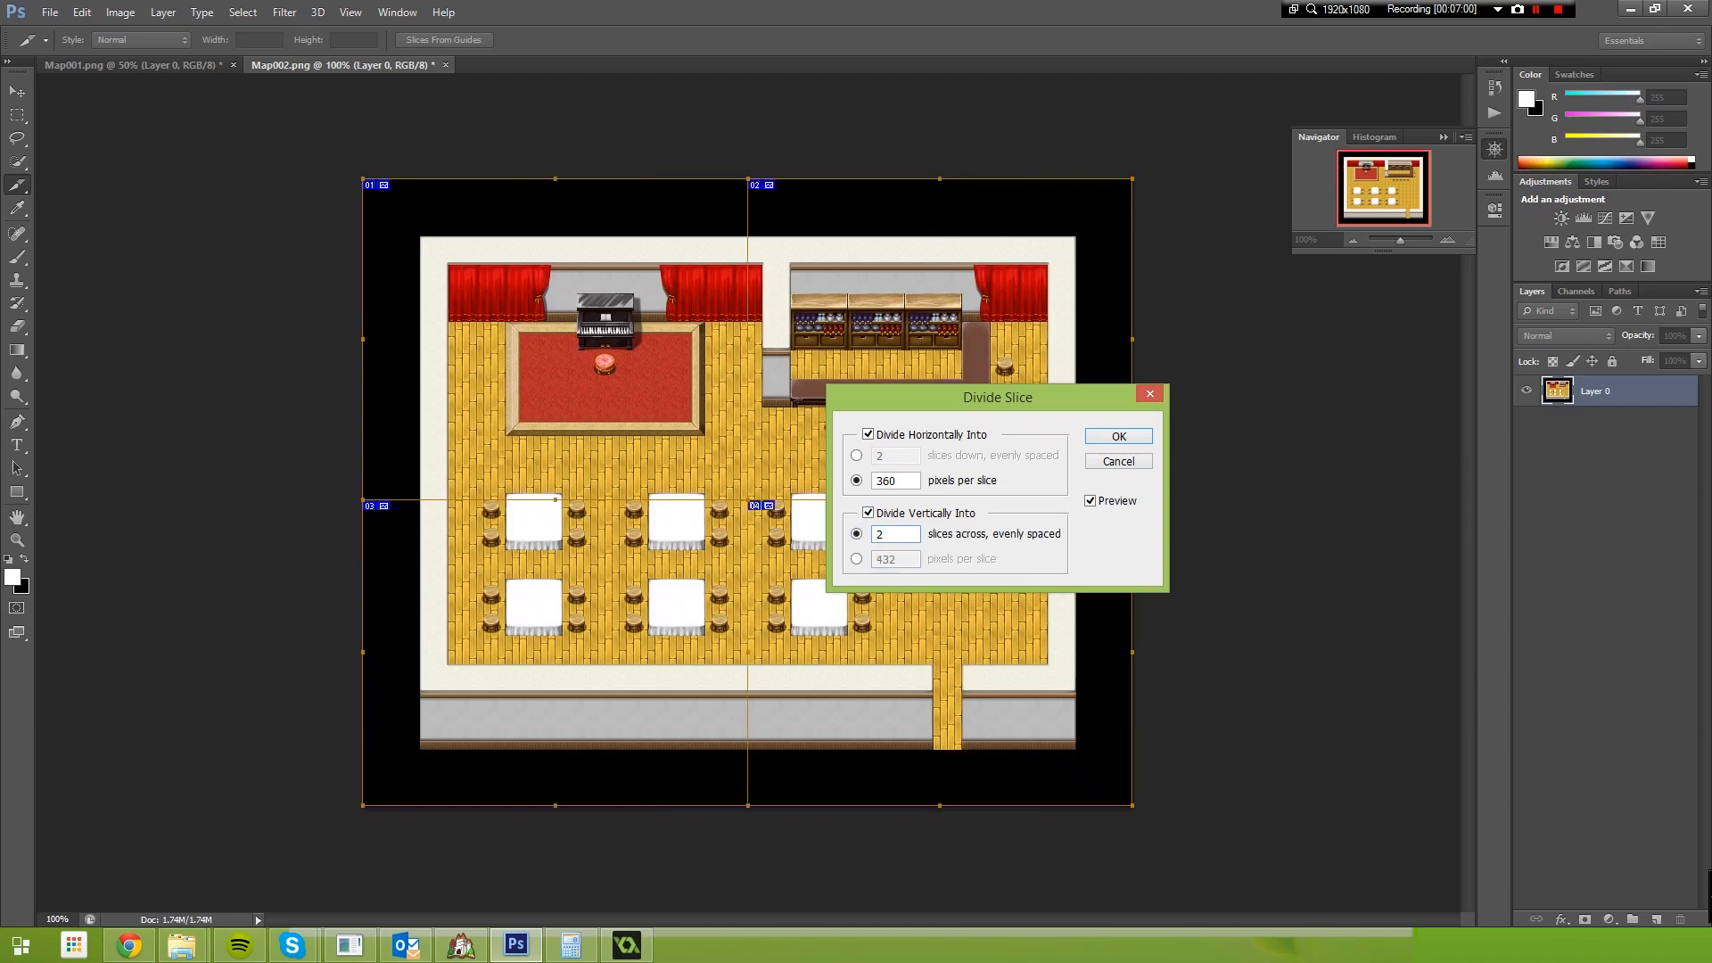
key("BackSpace")
type("3")
type("3")
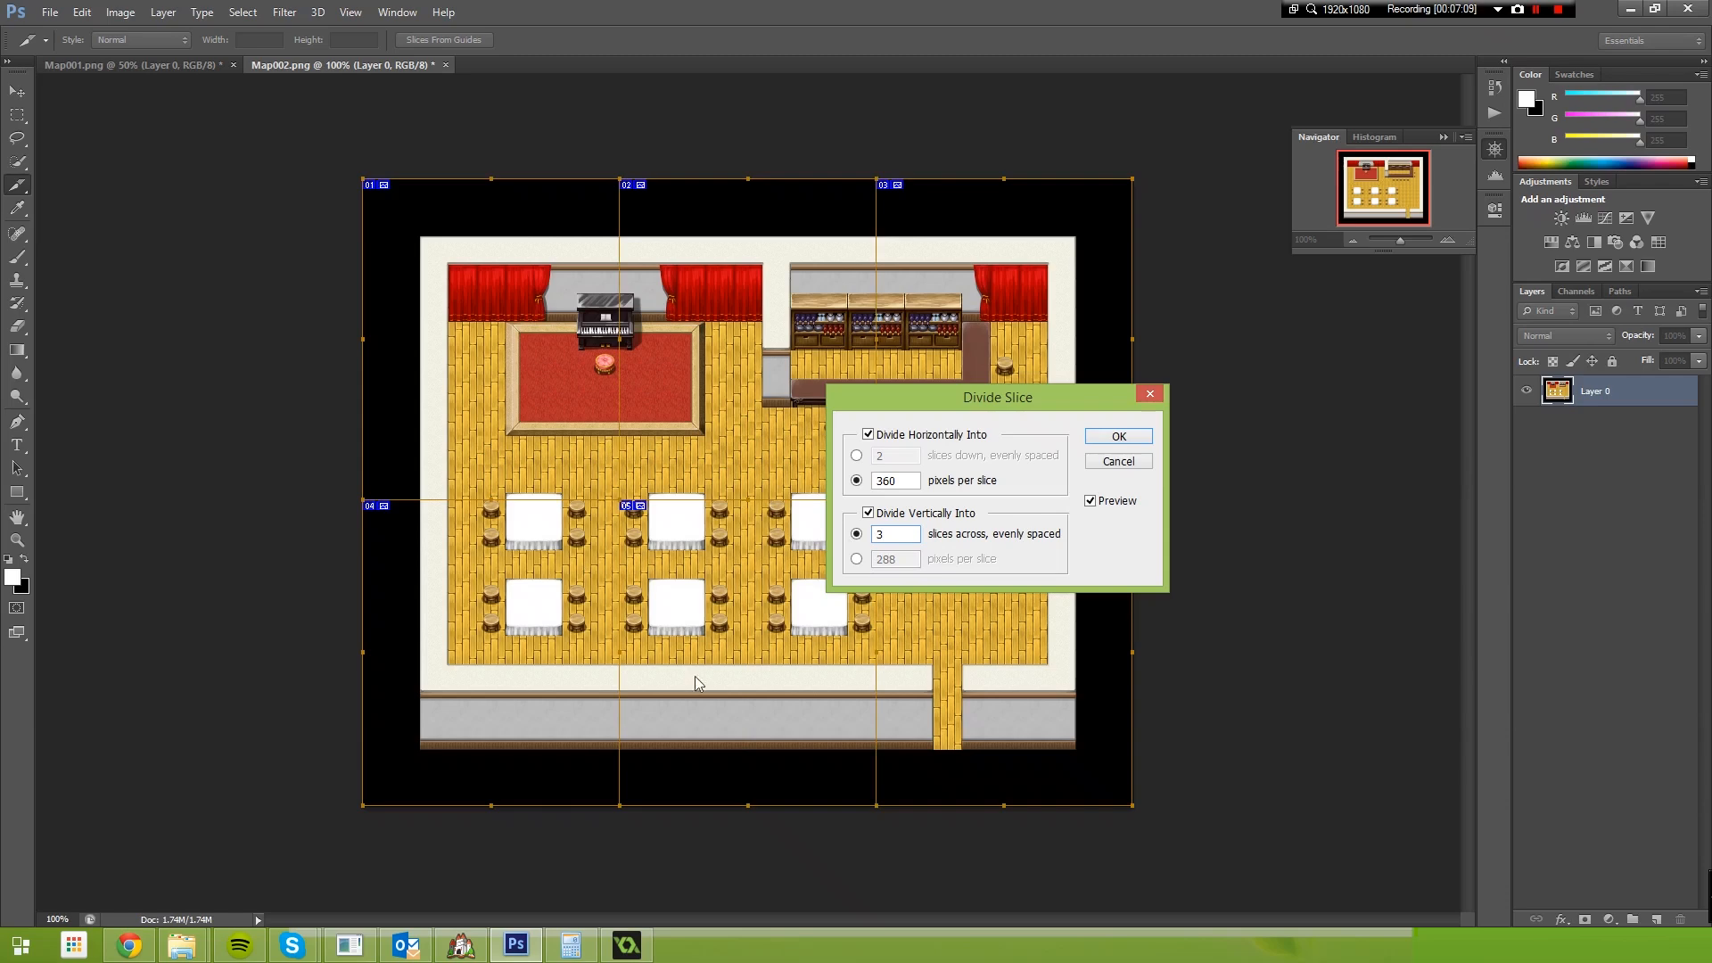
left_click(1119, 436)
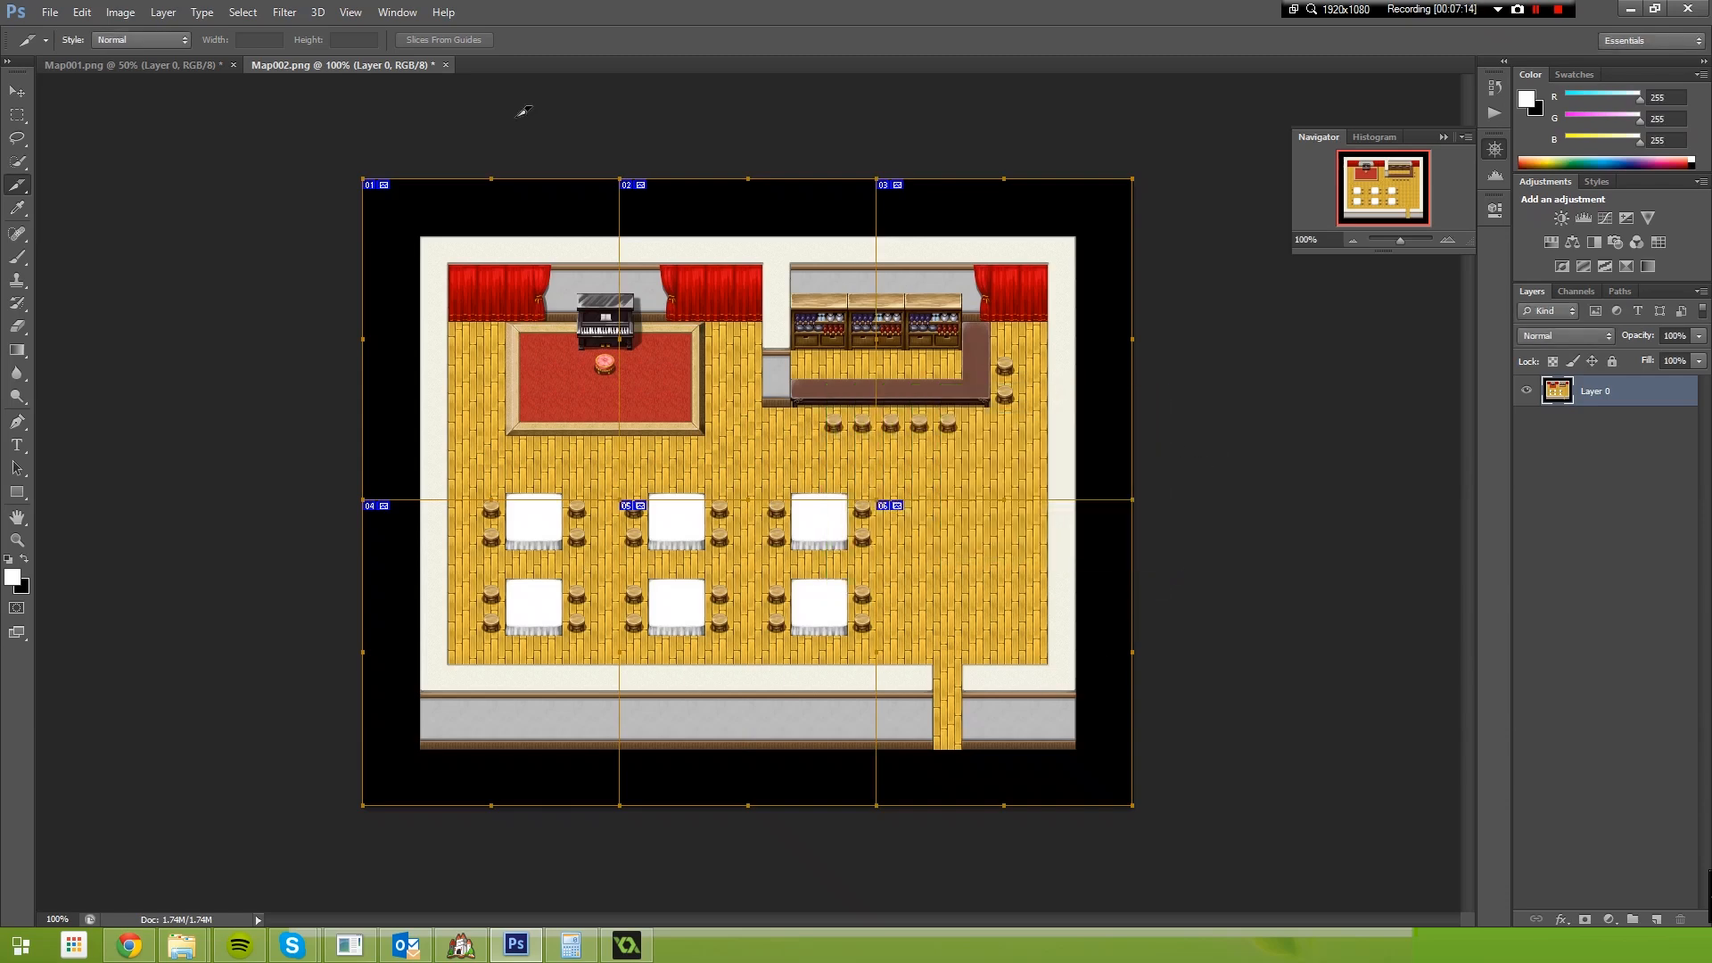
Start a PNG-24 Save for Web export and rename the existing images folder in Maps as Home City
left_click(50, 12)
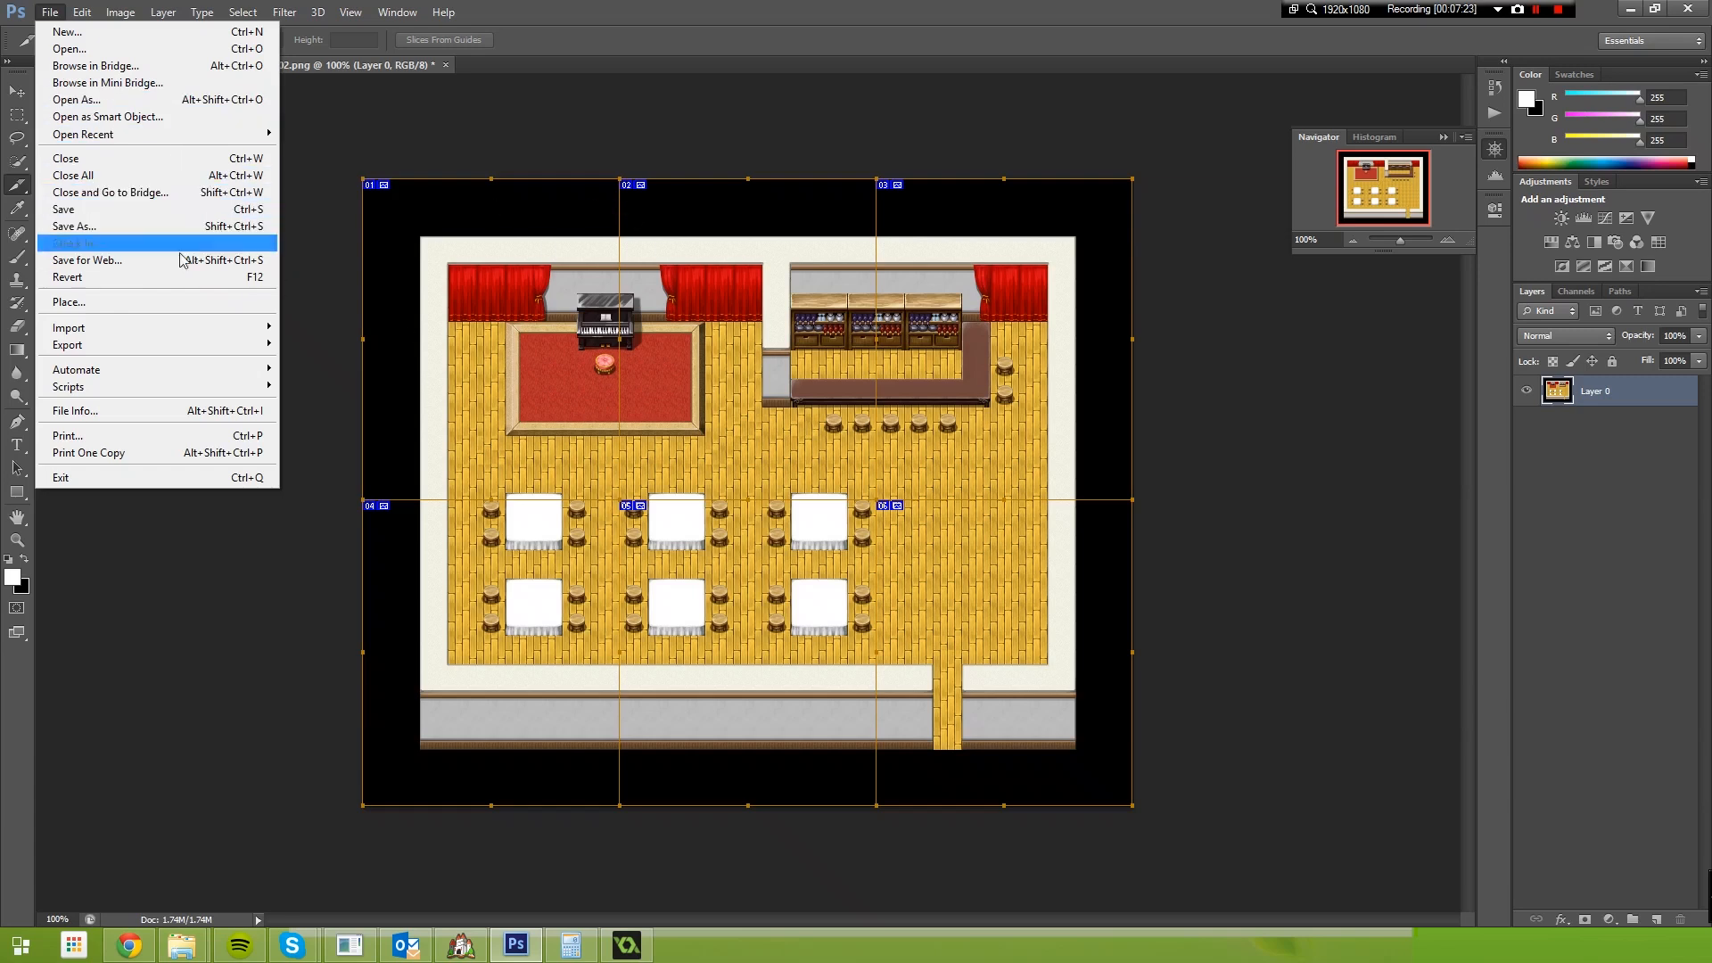
left_click(92, 266)
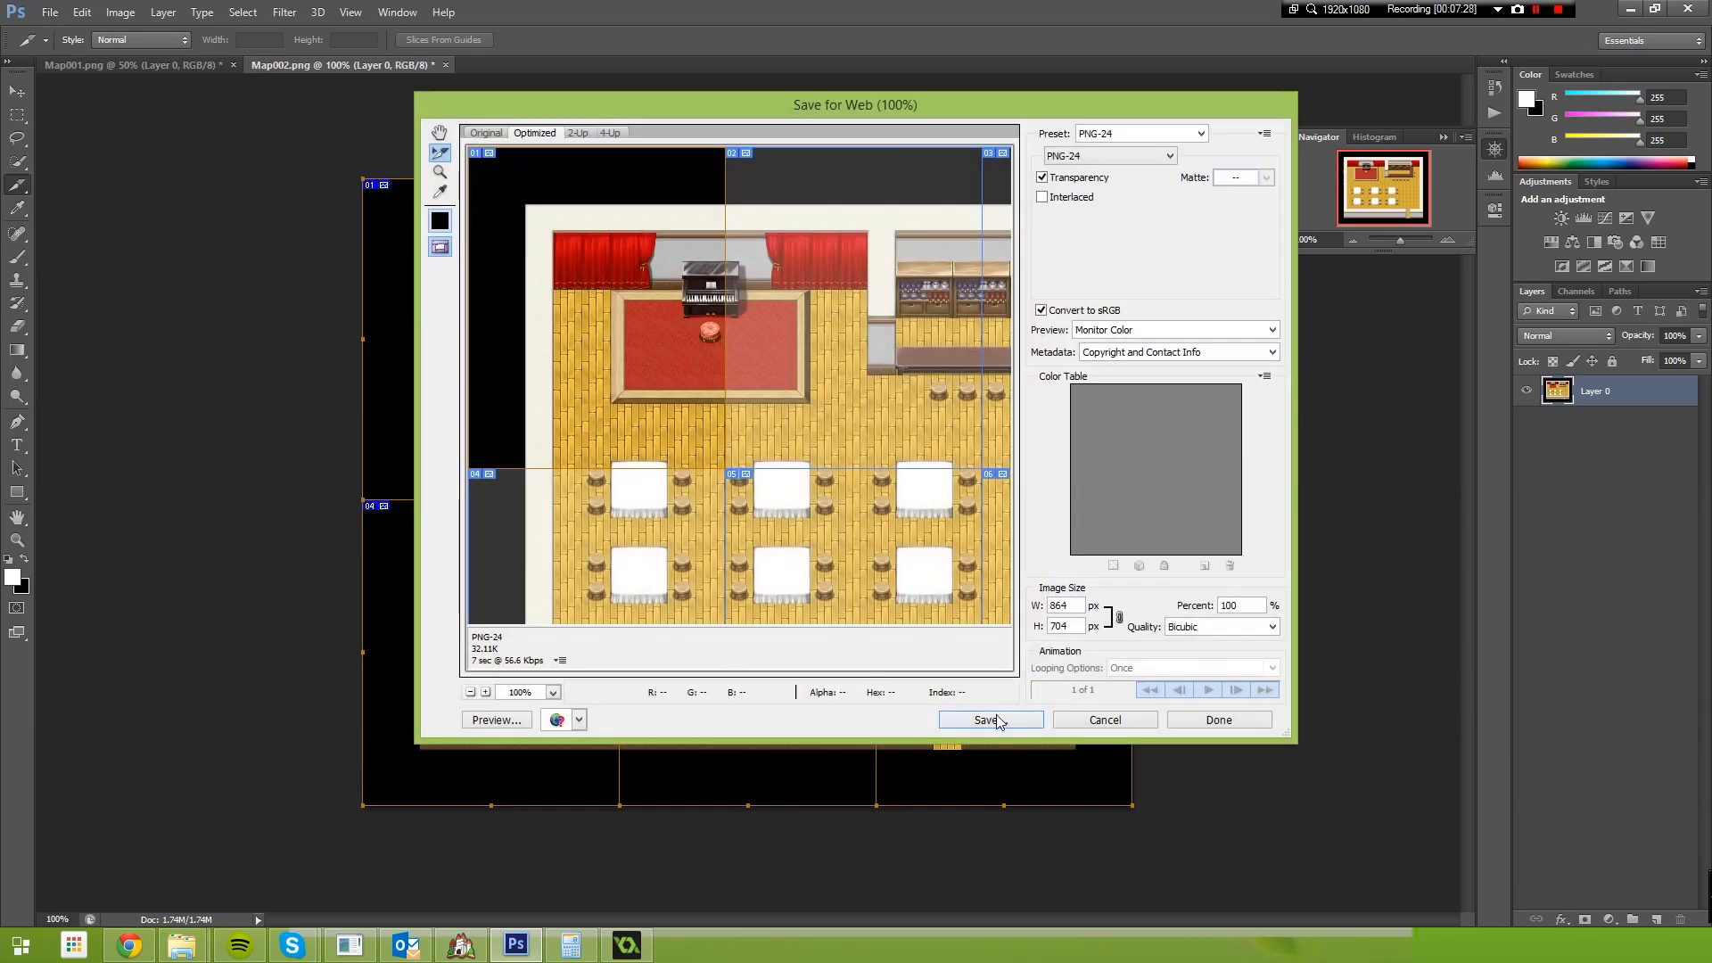
left_click(998, 721)
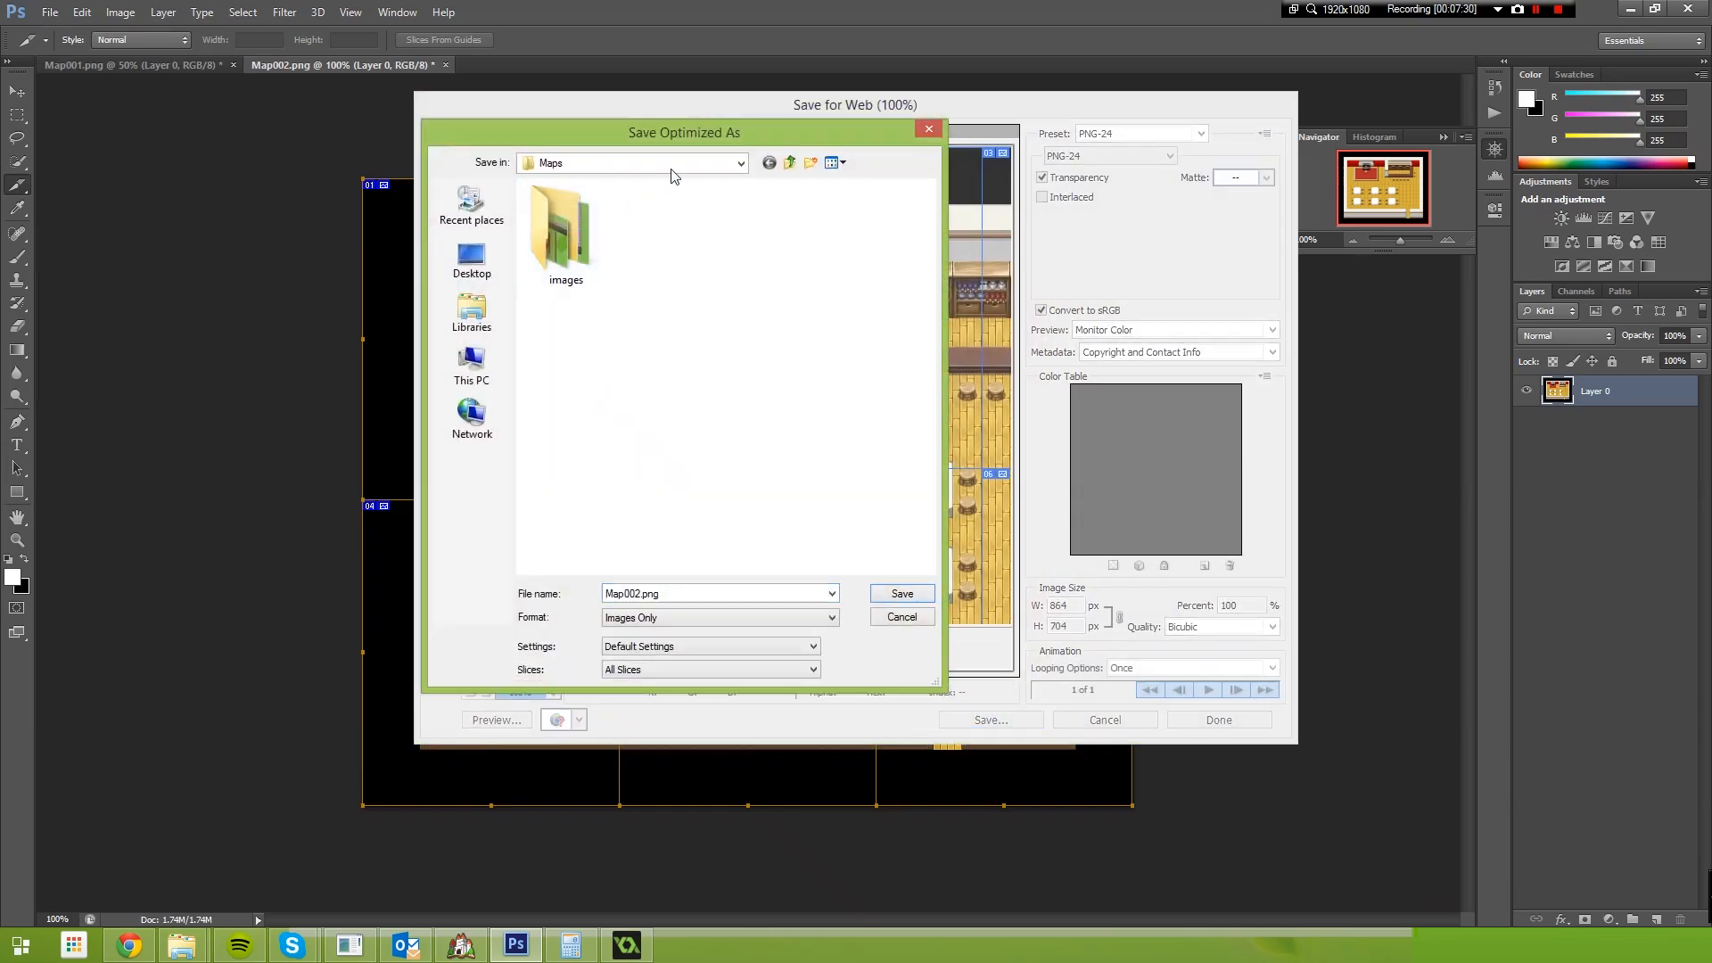
double_click(562, 228)
key("BackSpace")
right_click(549, 278)
left_click(562, 231)
right_click(565, 253)
left_click(669, 675)
type("Home City")
key("Return")
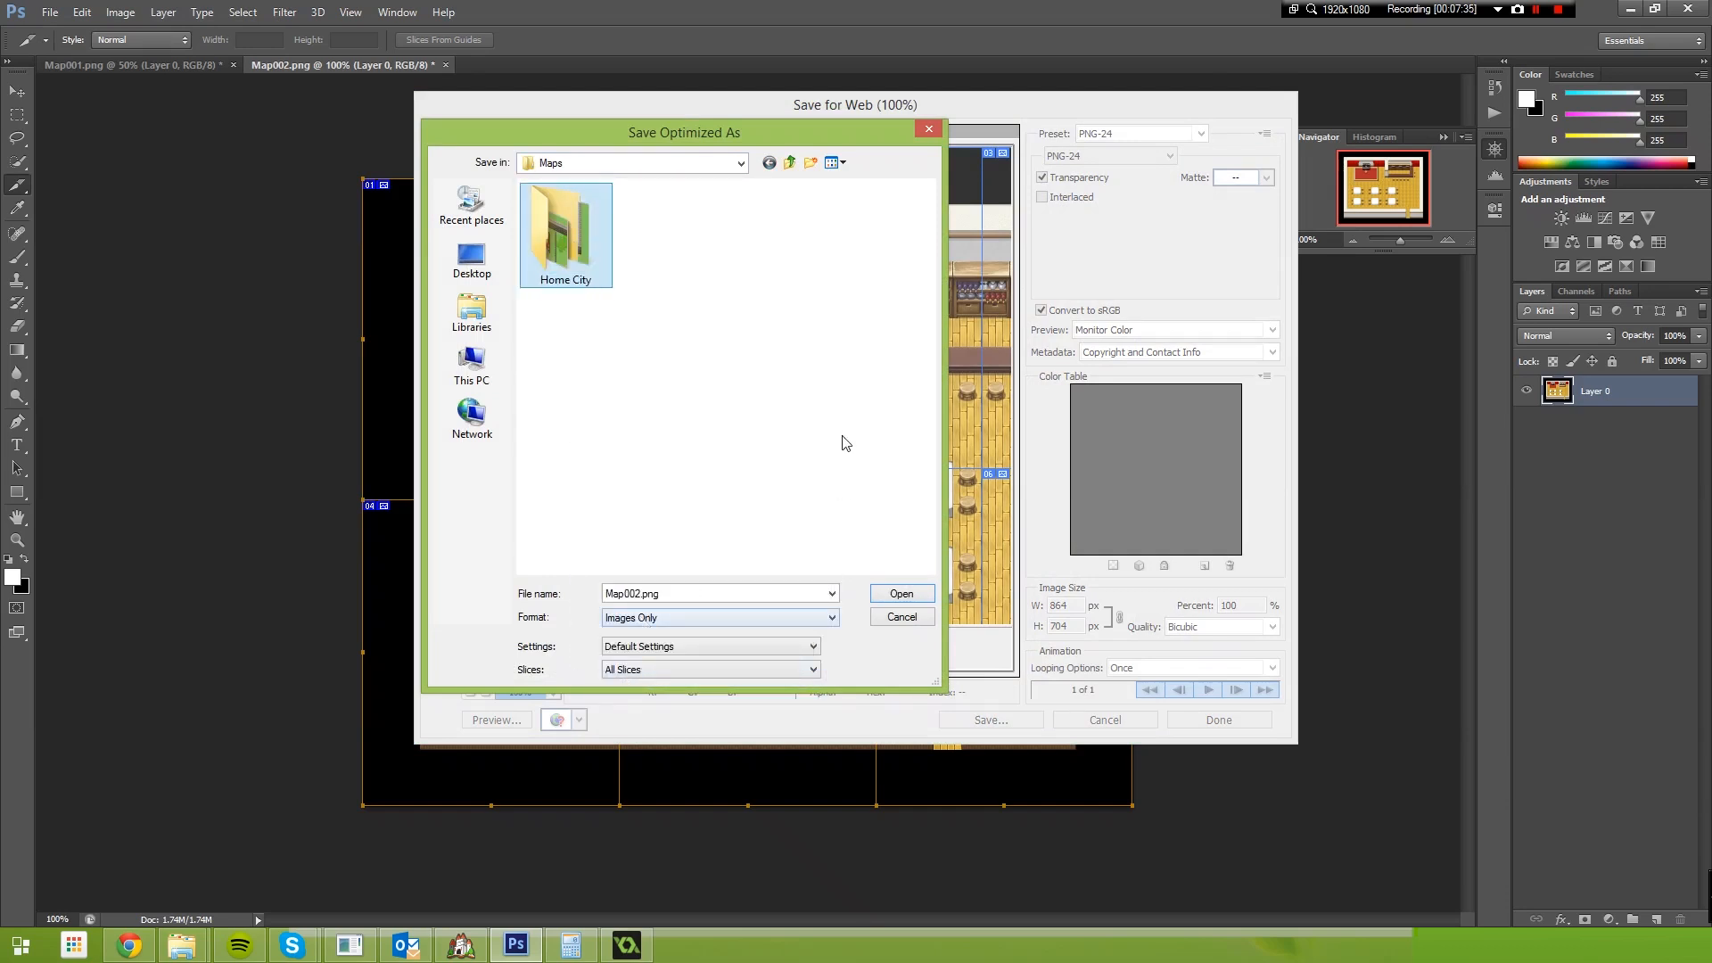
Name the export Pub.png and save all slices as images only in the Maps folder
key("Tab")
key("shift+Left")
key("shift+Left")
key("shift+Left")
key("shift+Left")
type("P")
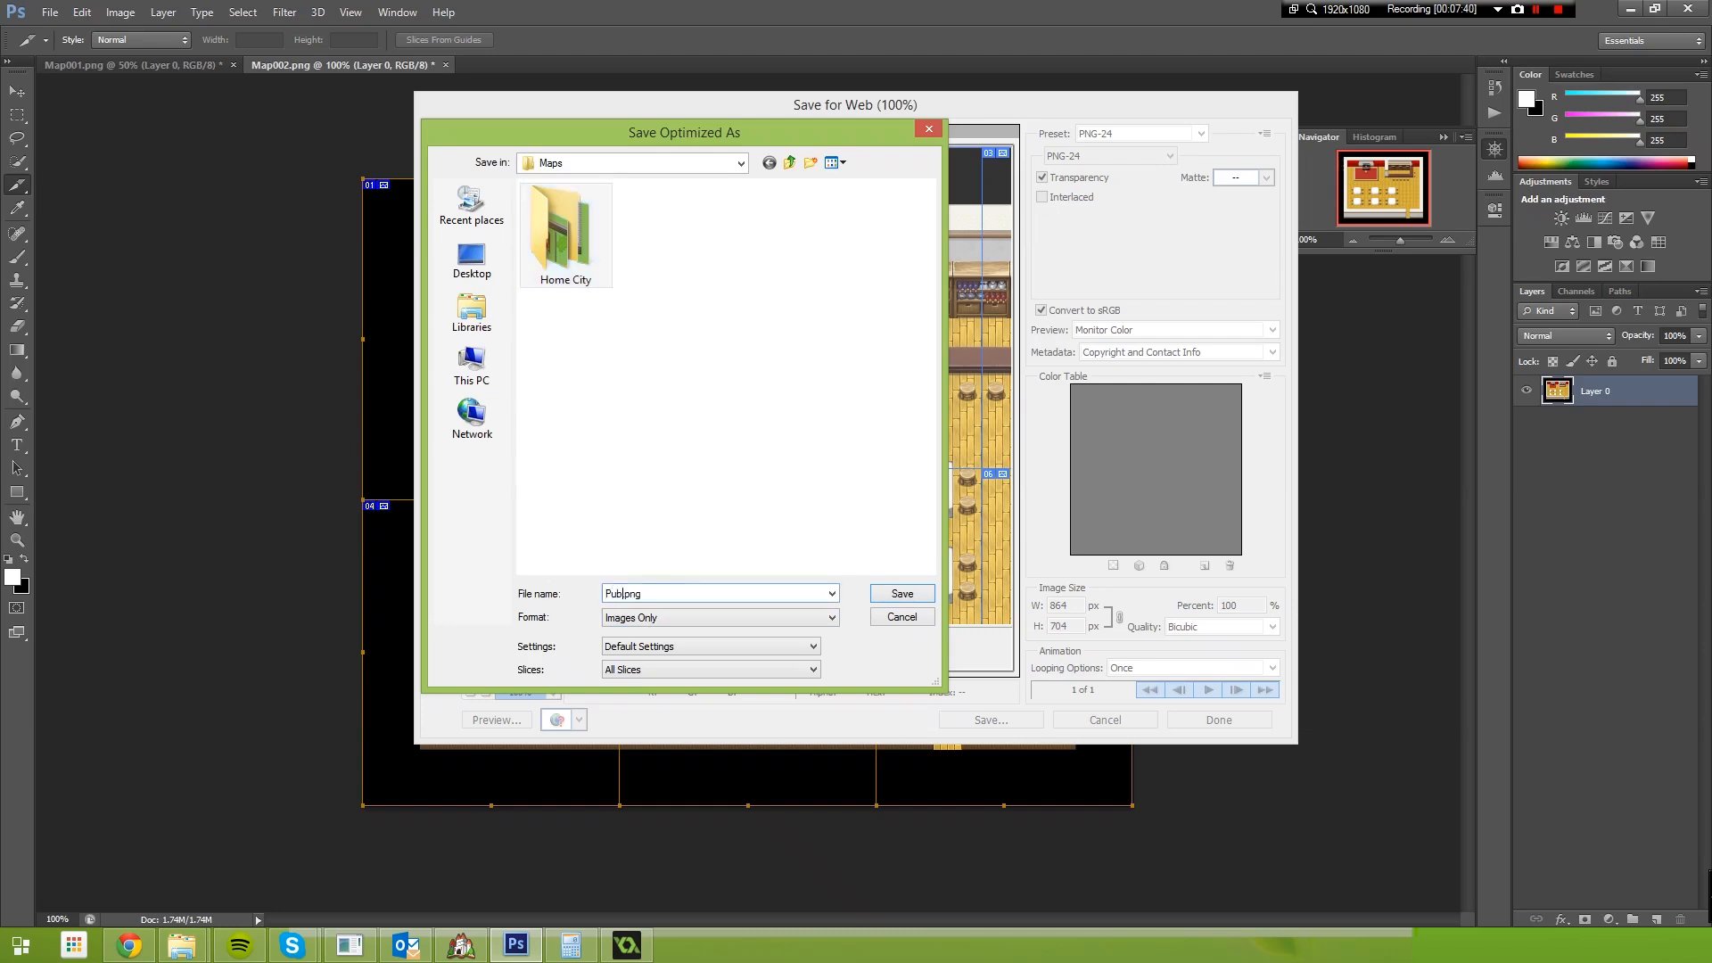
left_click(897, 594)
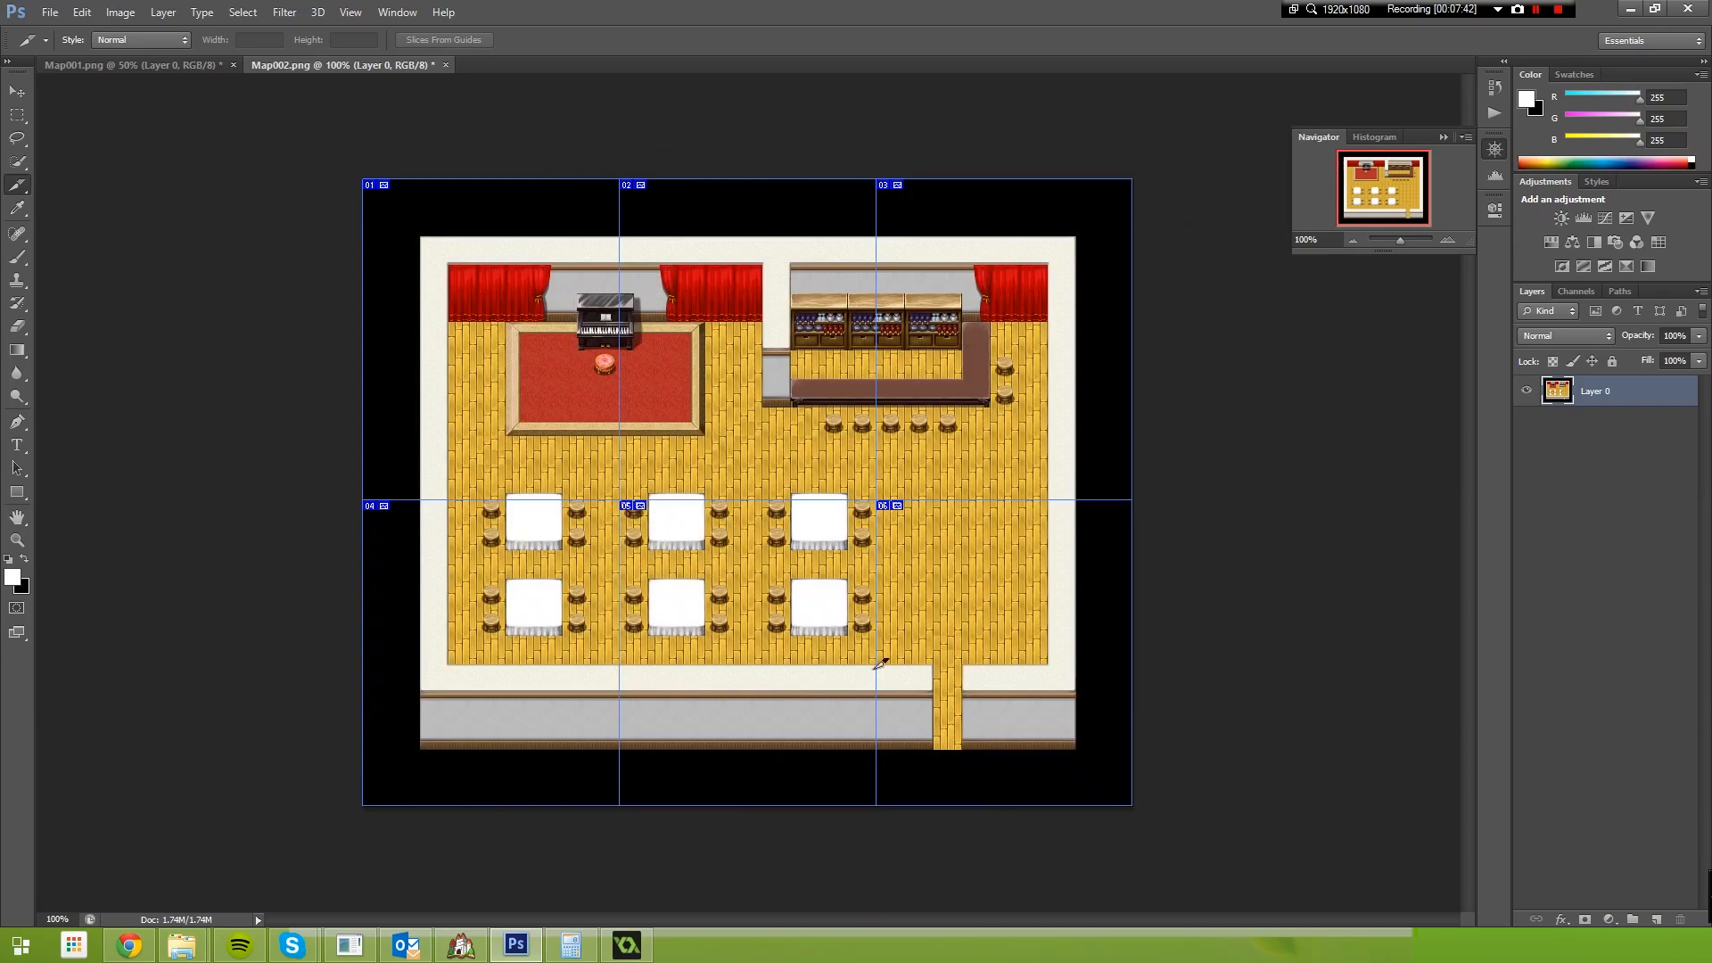
Switch to File Explorer and rename the new images folder in Pictures\Game Stuff\Game Maker Tutorial - RPG\Maps as Pub
mouse_move(182, 945)
left_click(146, 848)
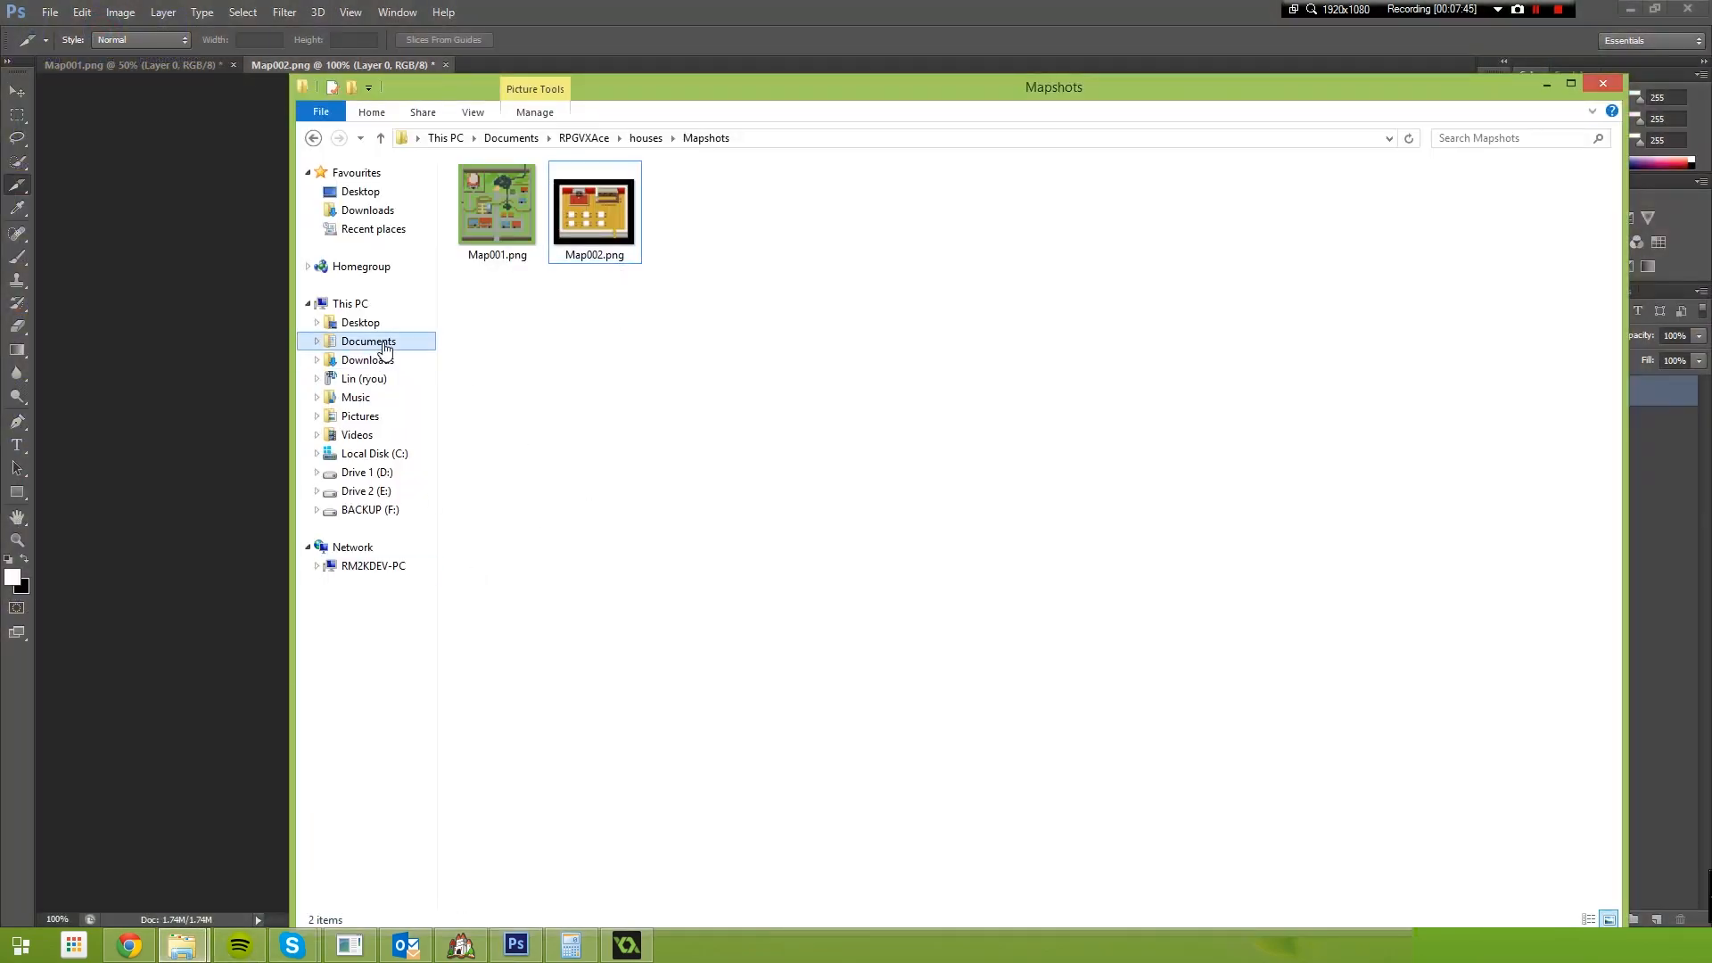
left_click(432, 344)
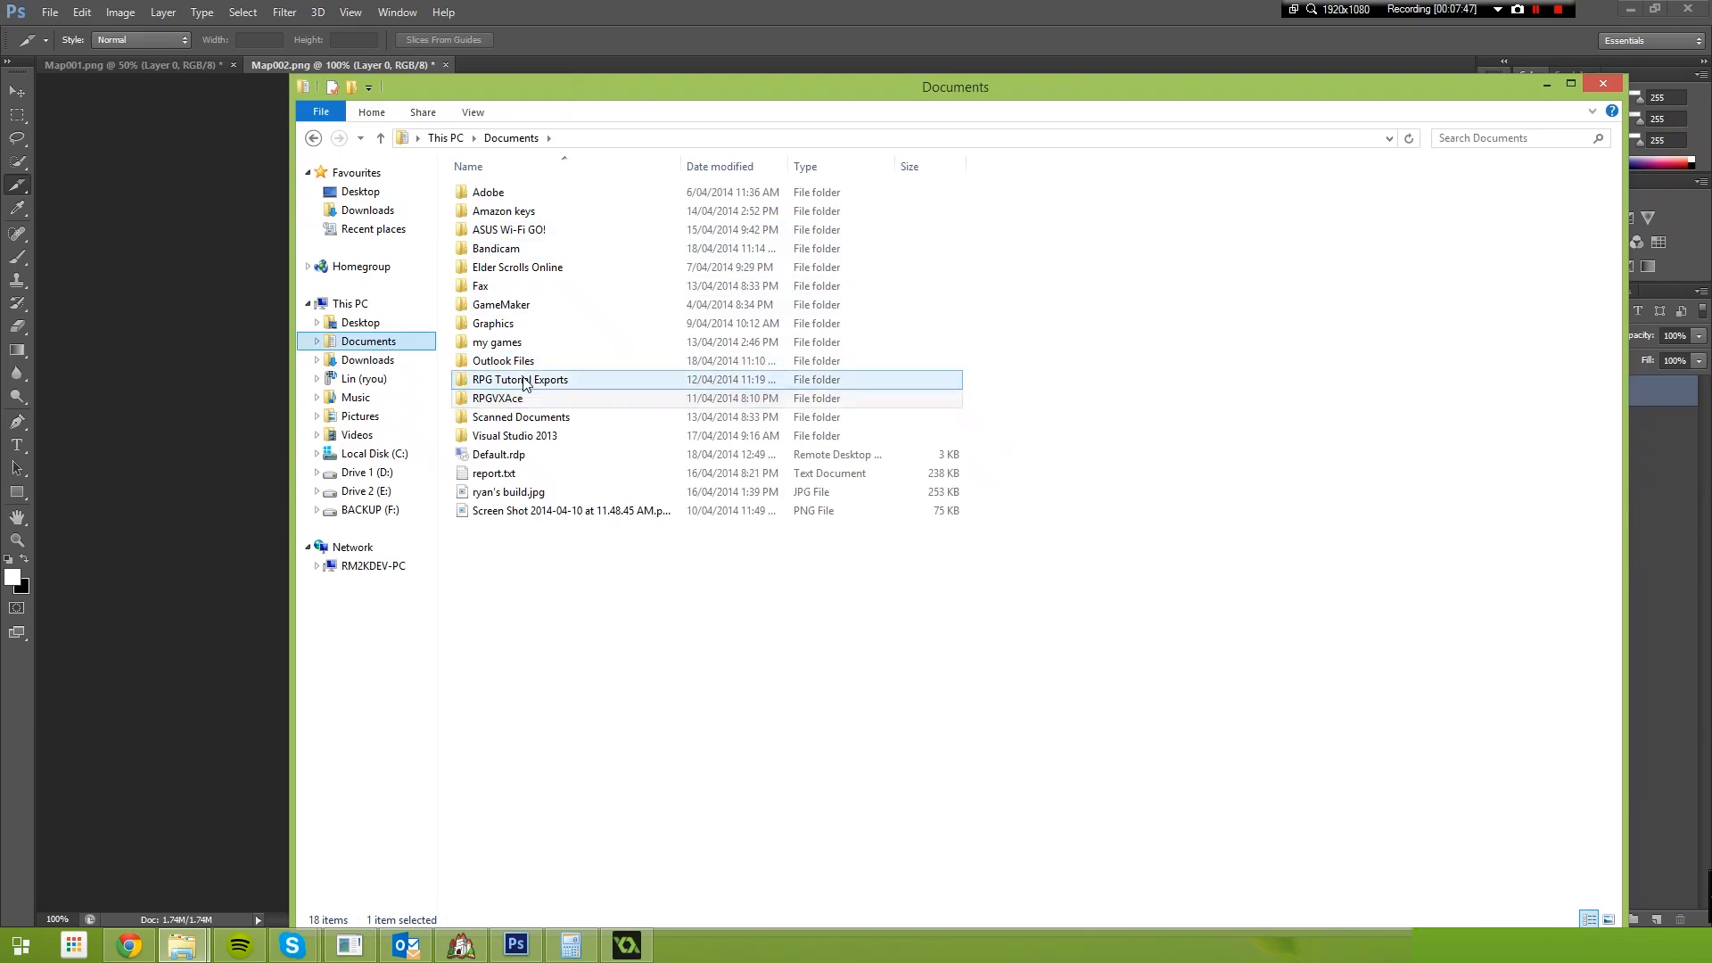
left_click(360, 416)
double_click(453, 218)
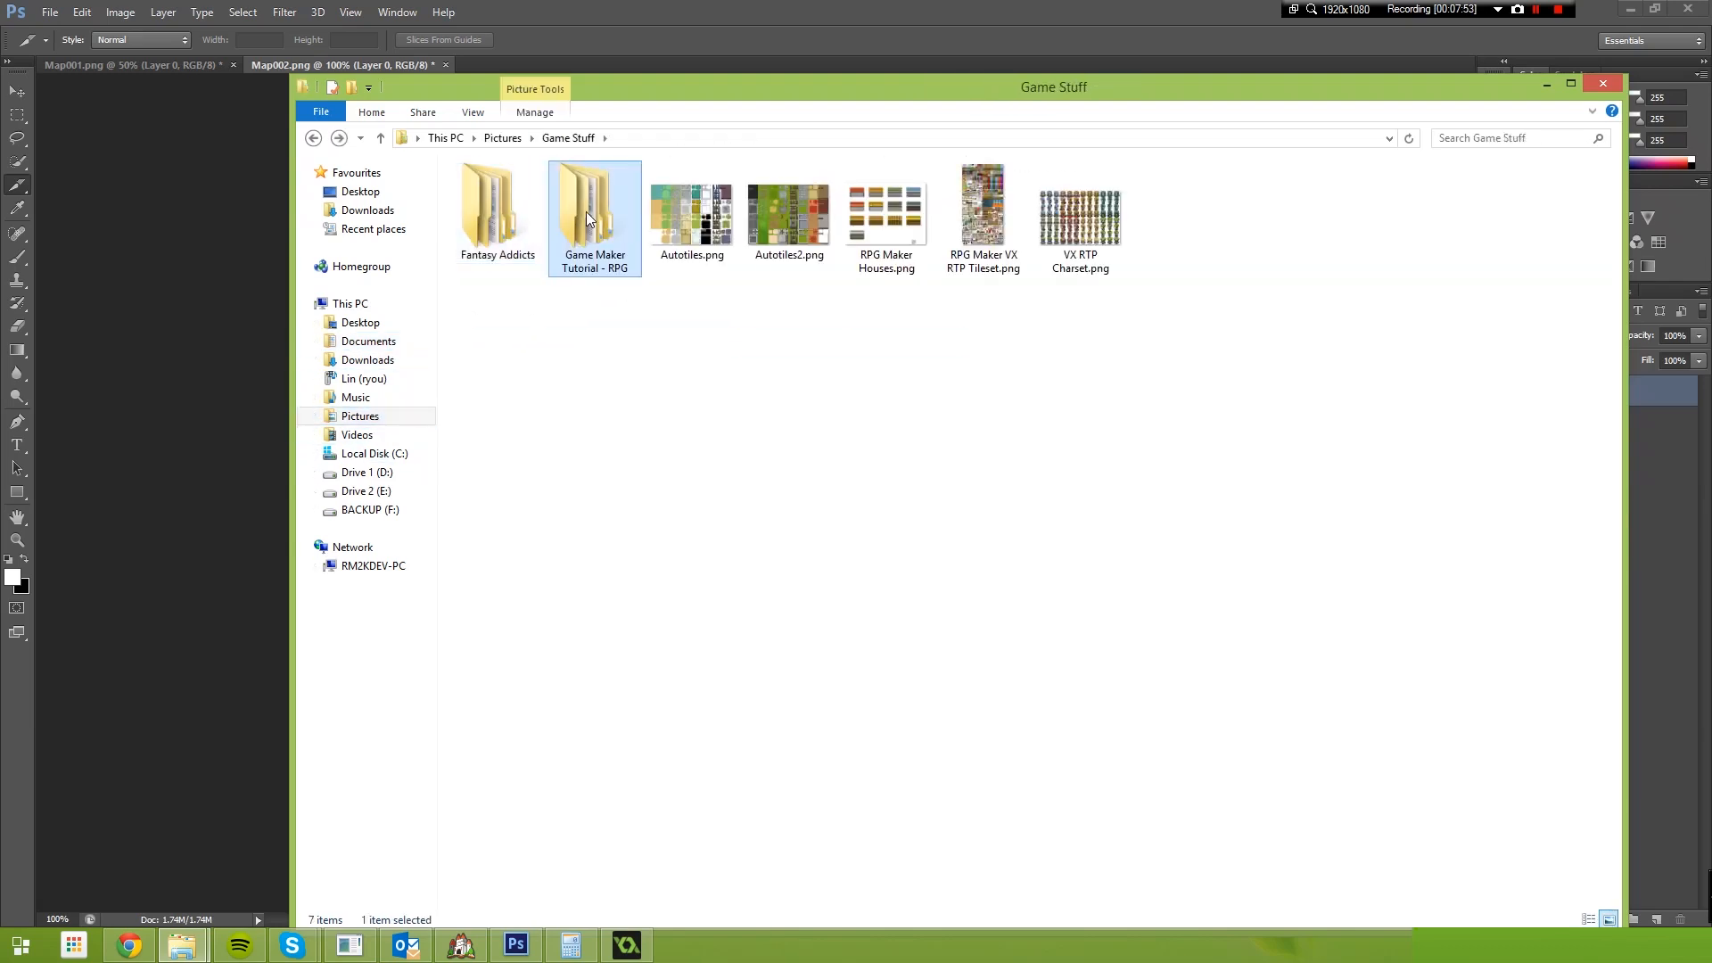
double_click(586, 211)
double_click(586, 223)
key("F2")
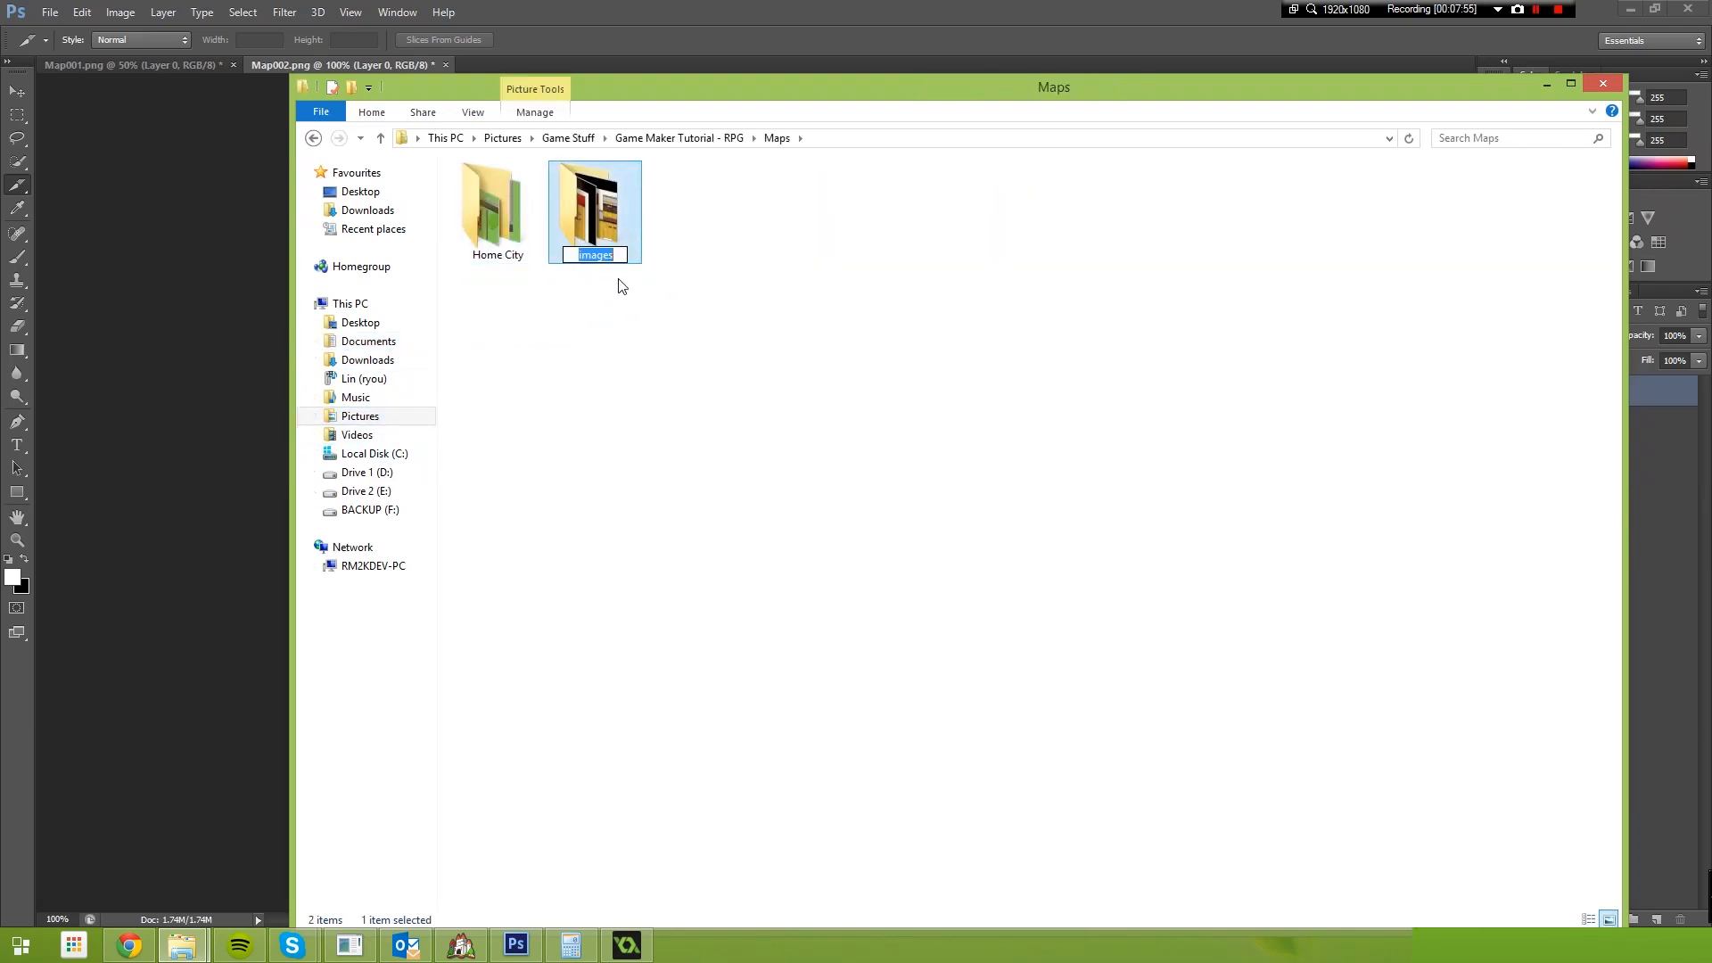
type("Pub")
key("Return")
Switch to GameMaker and create a group named Pub inside the Levels group of Backgrounds
left_click(627, 945)
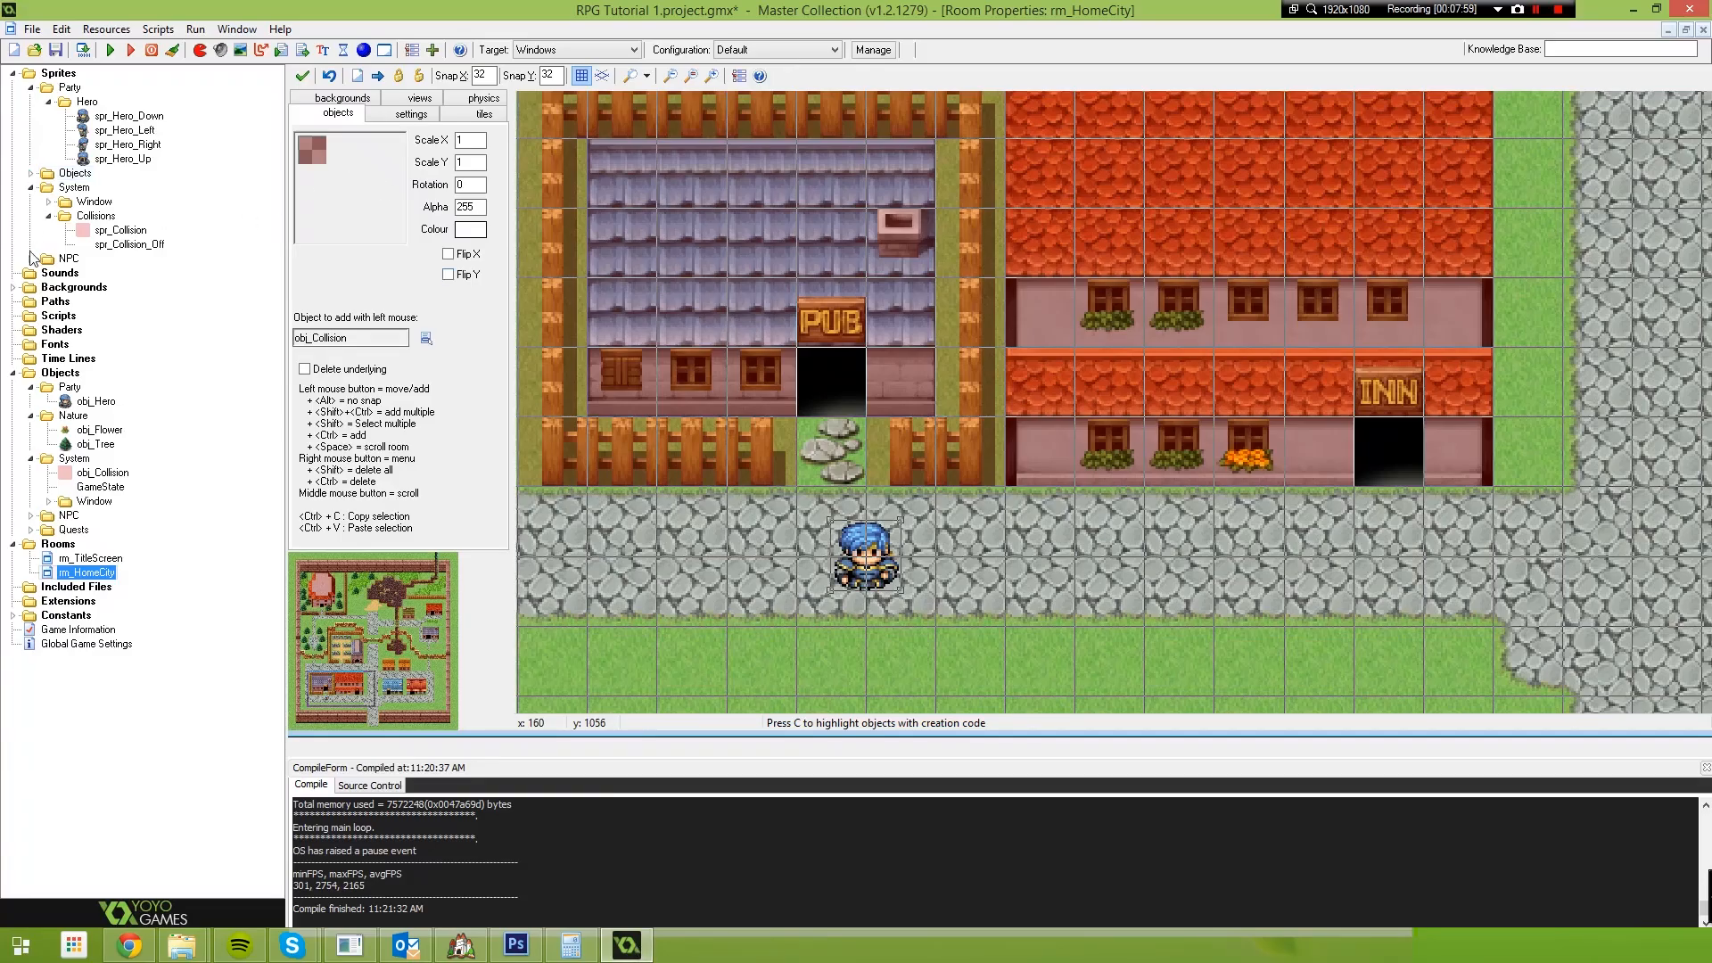
double_click(21, 289)
double_click(48, 318)
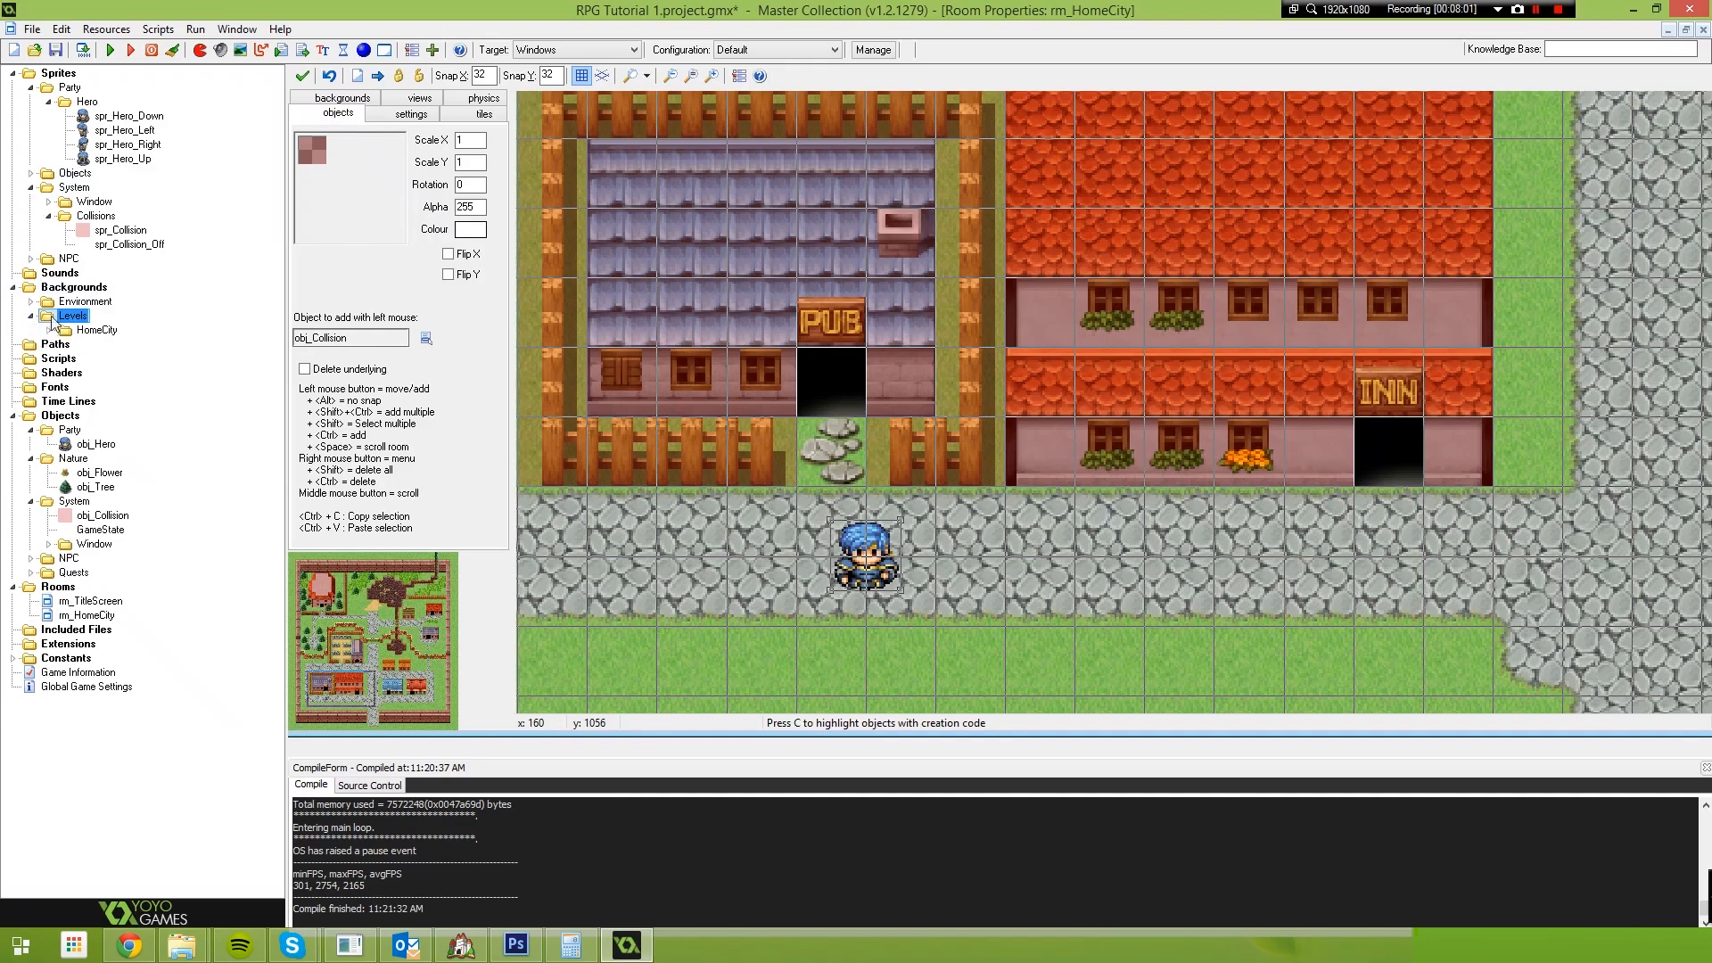
right_click(54, 318)
left_click(105, 392)
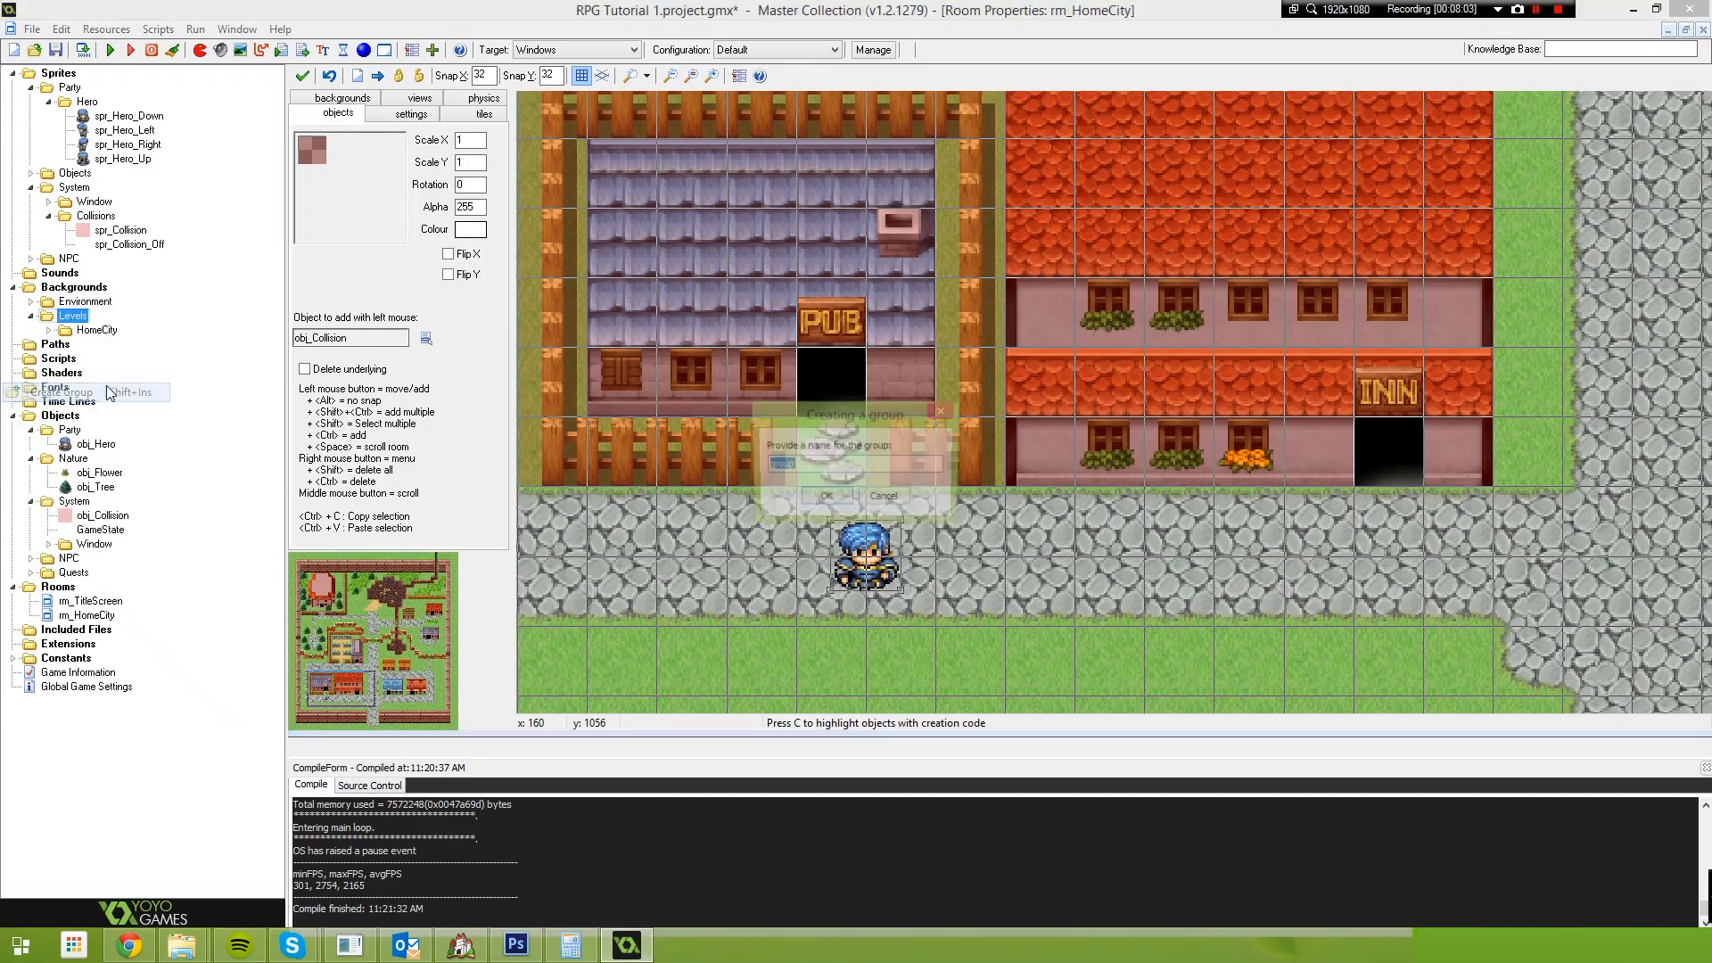
key("BackSpace")
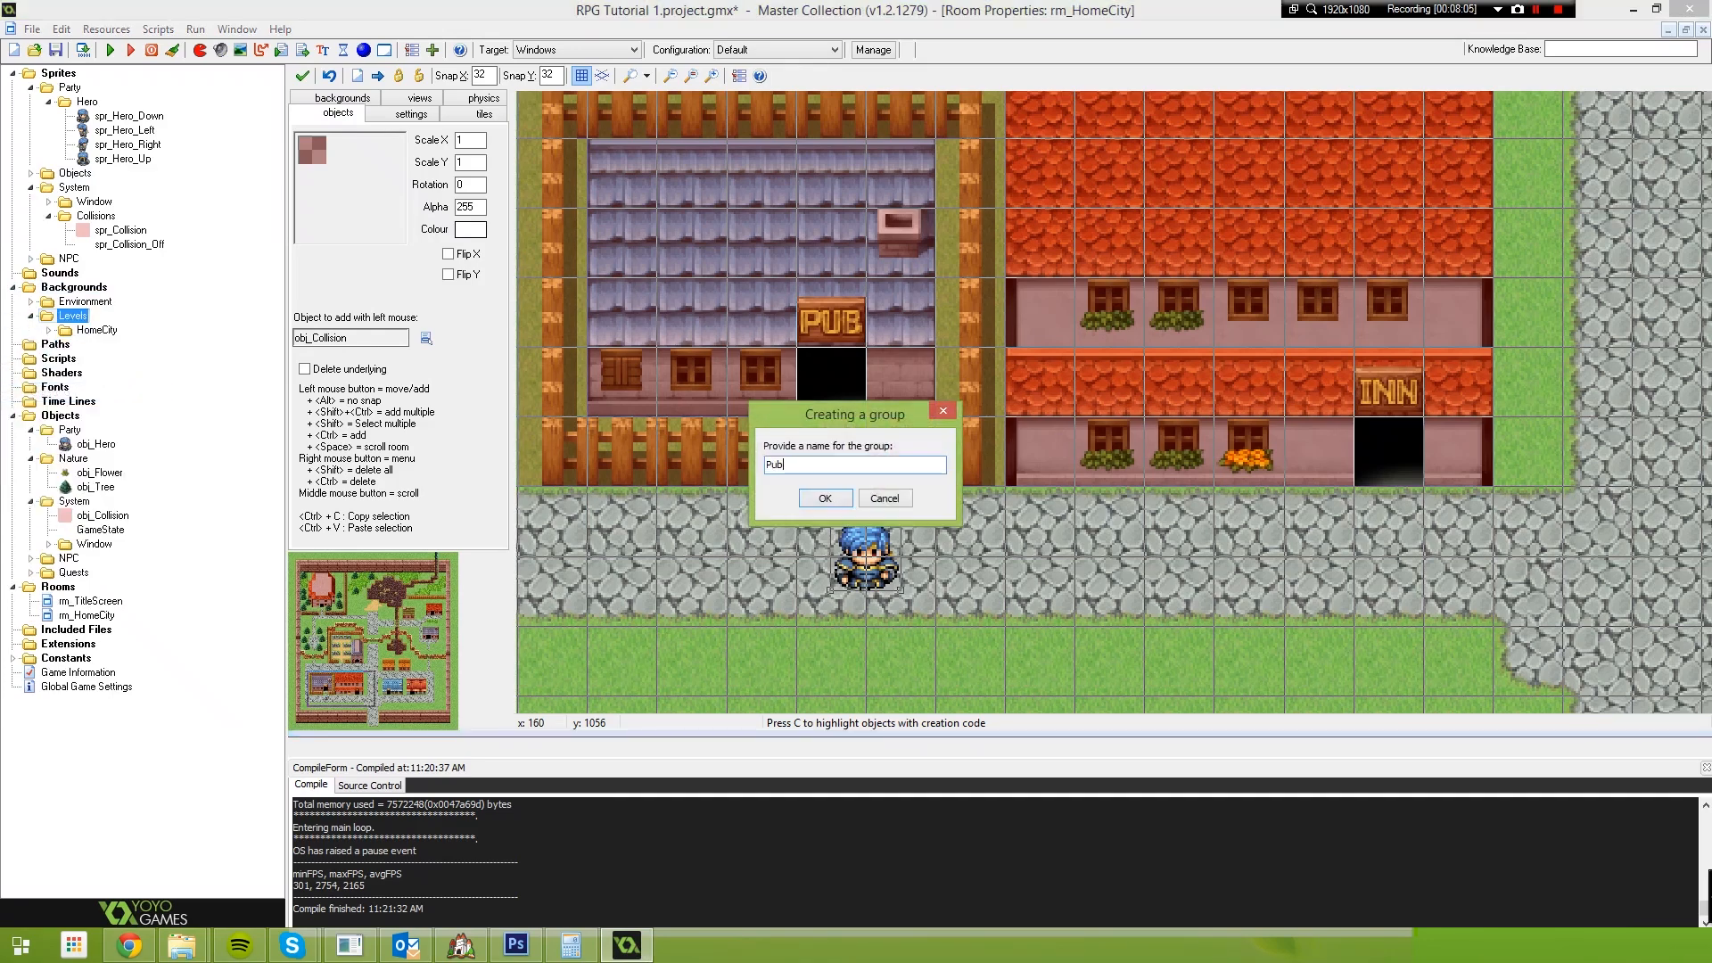
key("Return")
Import the six Pub slice images from File Explorer as backgrounds and move them into the Pub background group
key("alt+Tab")
double_click(587, 230)
left_click_drag(1231, 420, 89, 353)
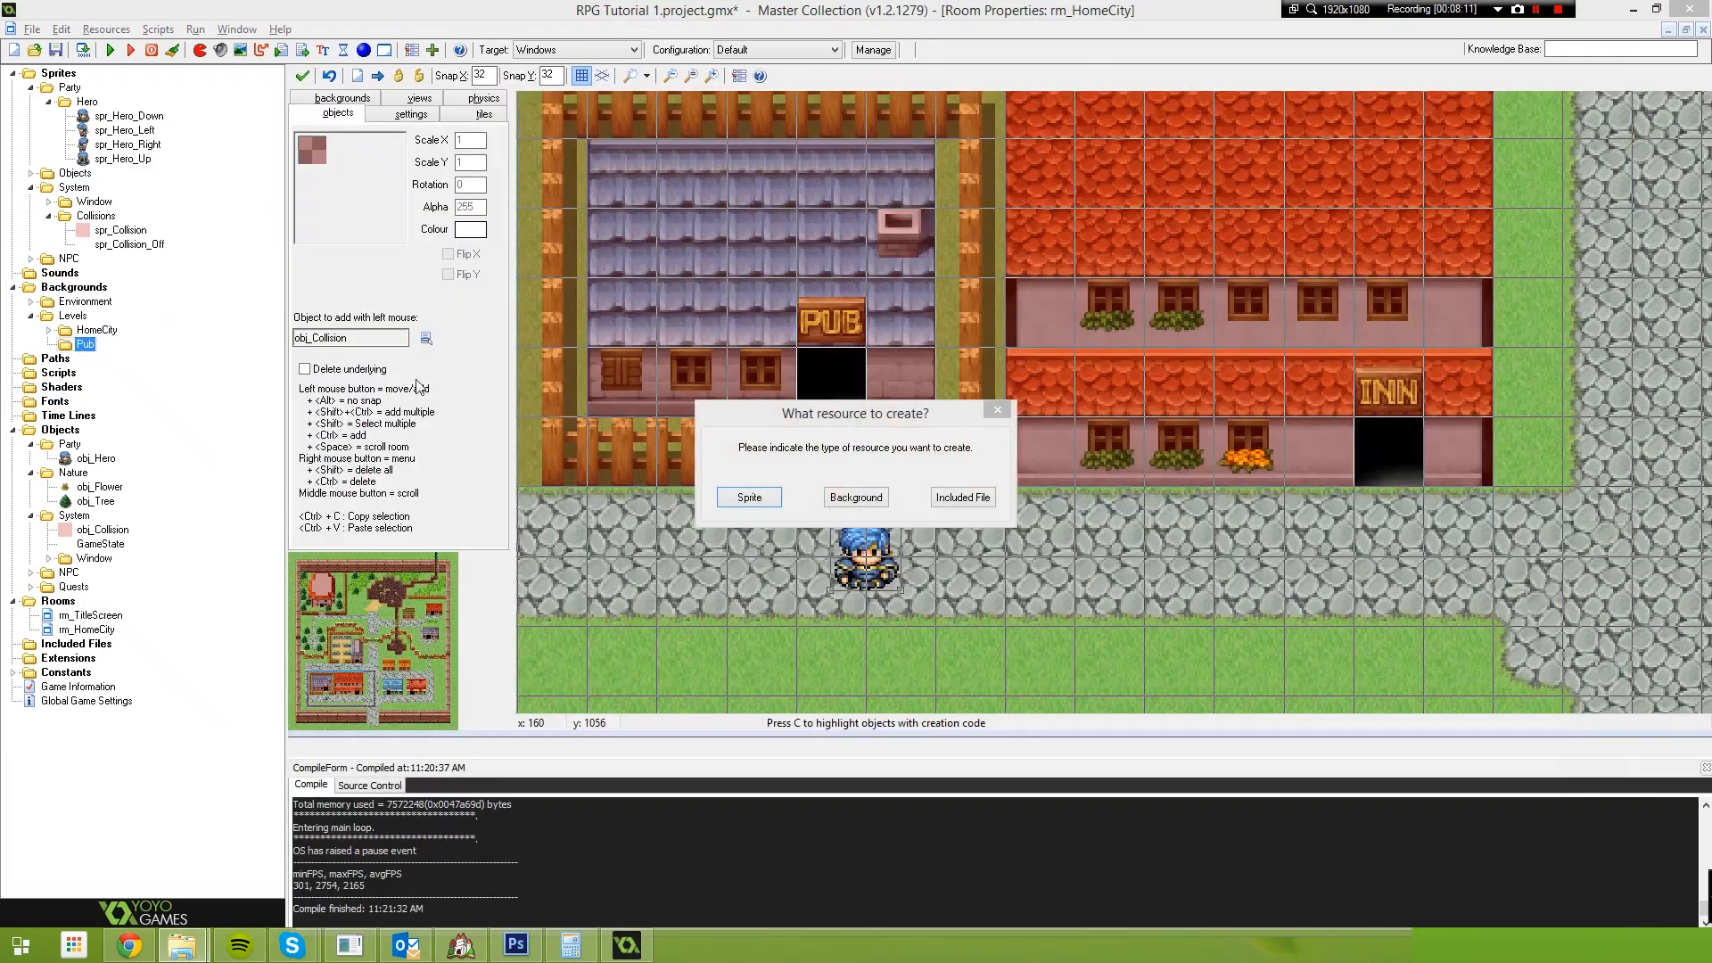
left_click(858, 497)
left_click(858, 497)
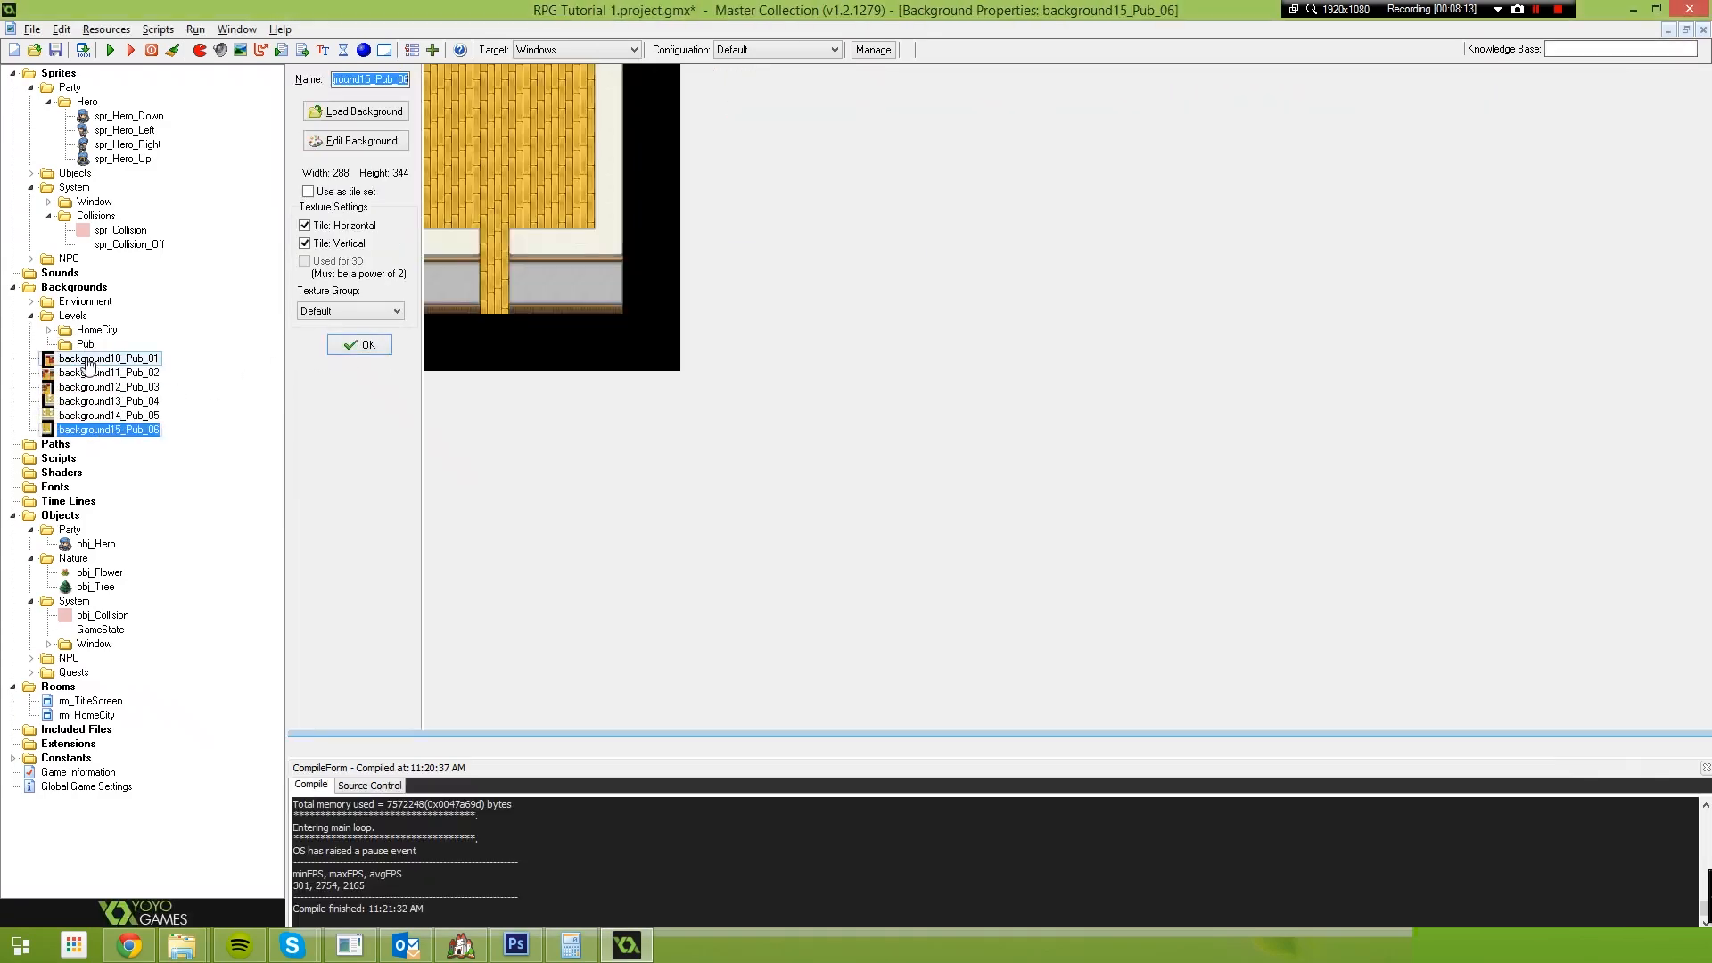
left_click_drag(82, 373, 82, 345)
left_click_drag(74, 416, 82, 345)
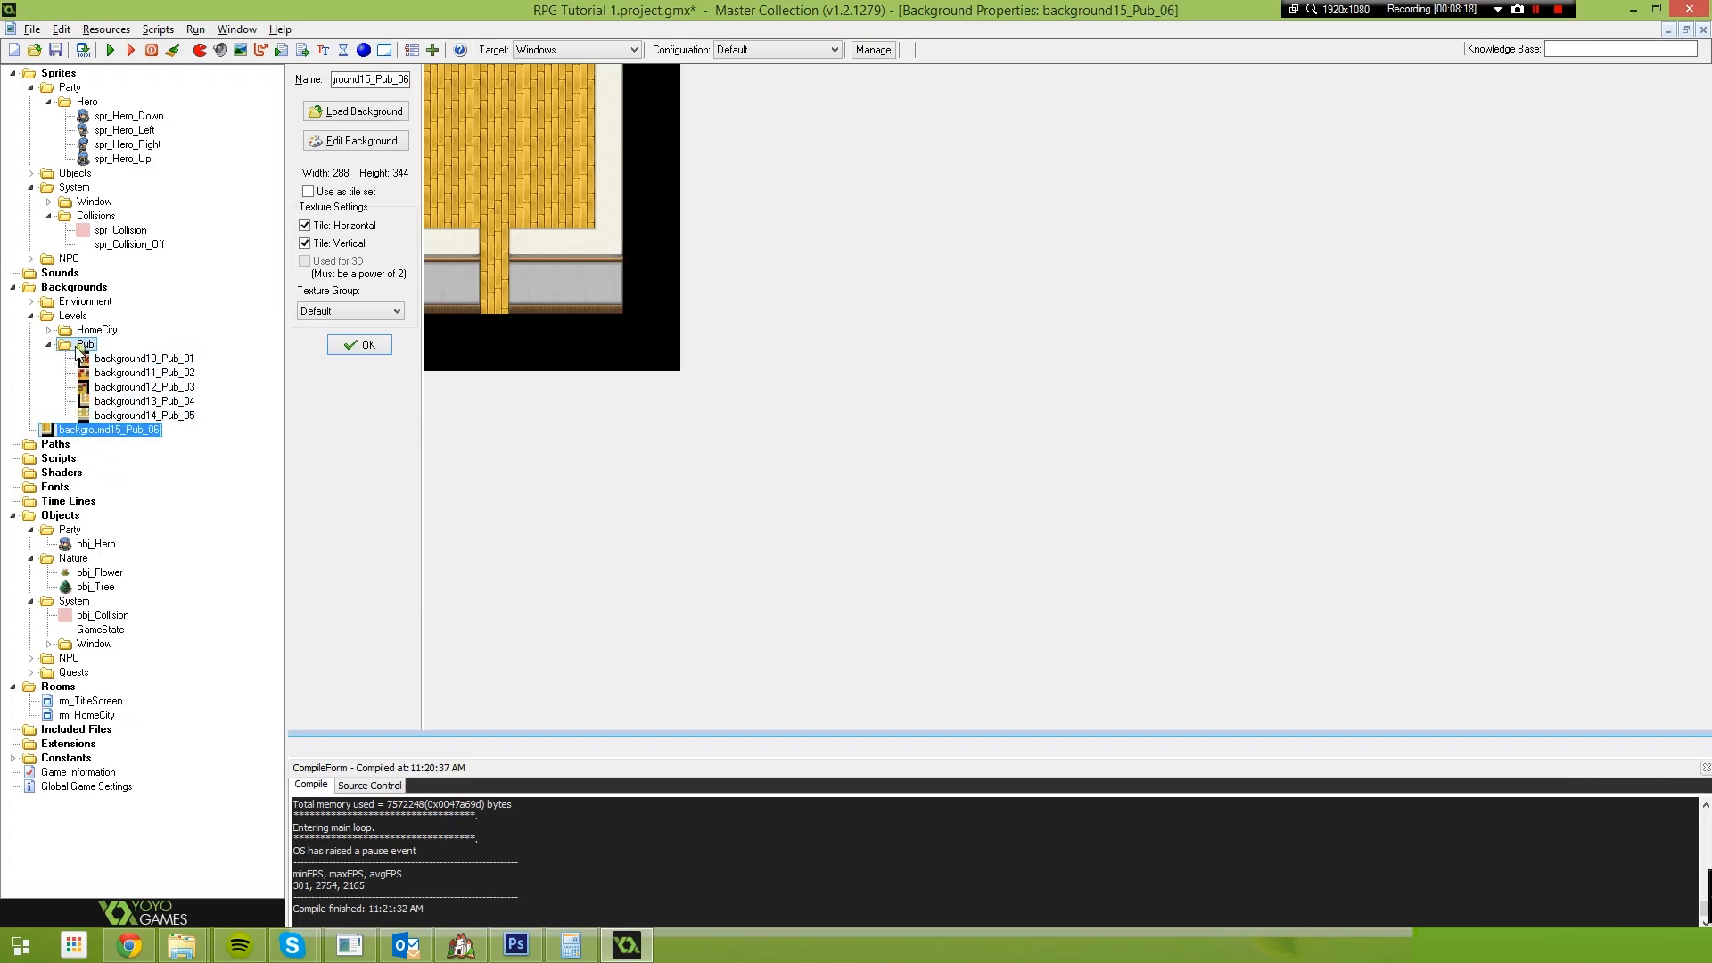
Create a new room in the Rooms group and name it rm_Pub
double_click(64, 713)
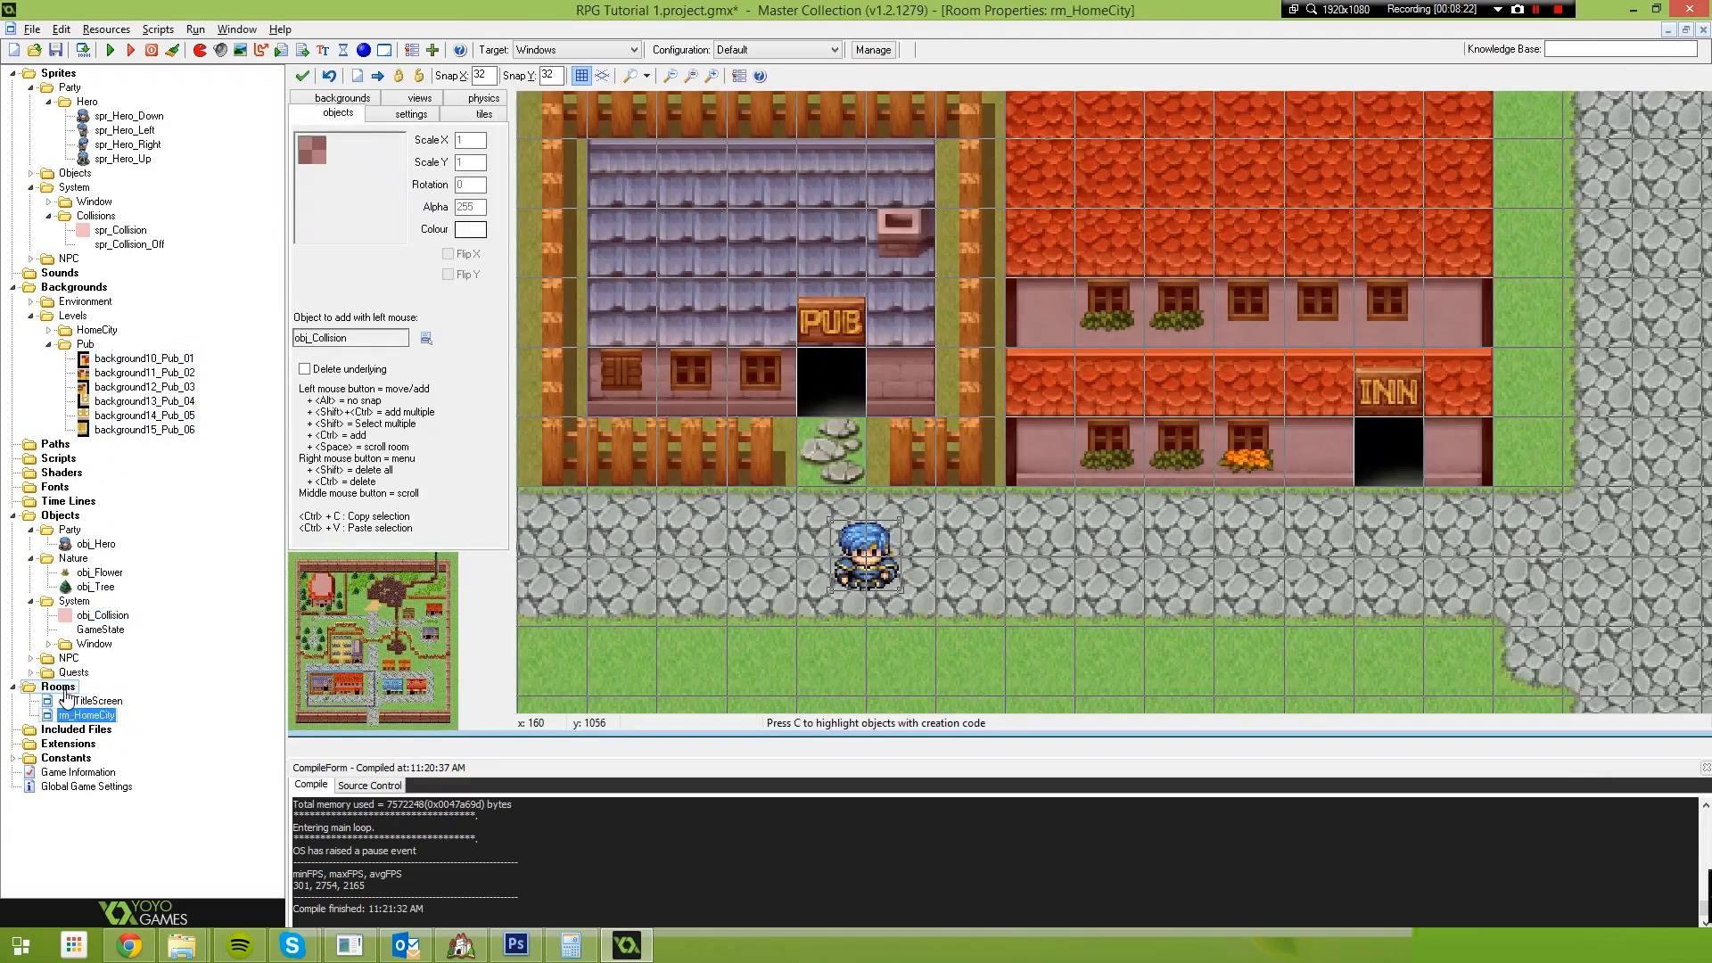
right_click(65, 695)
left_click(89, 702)
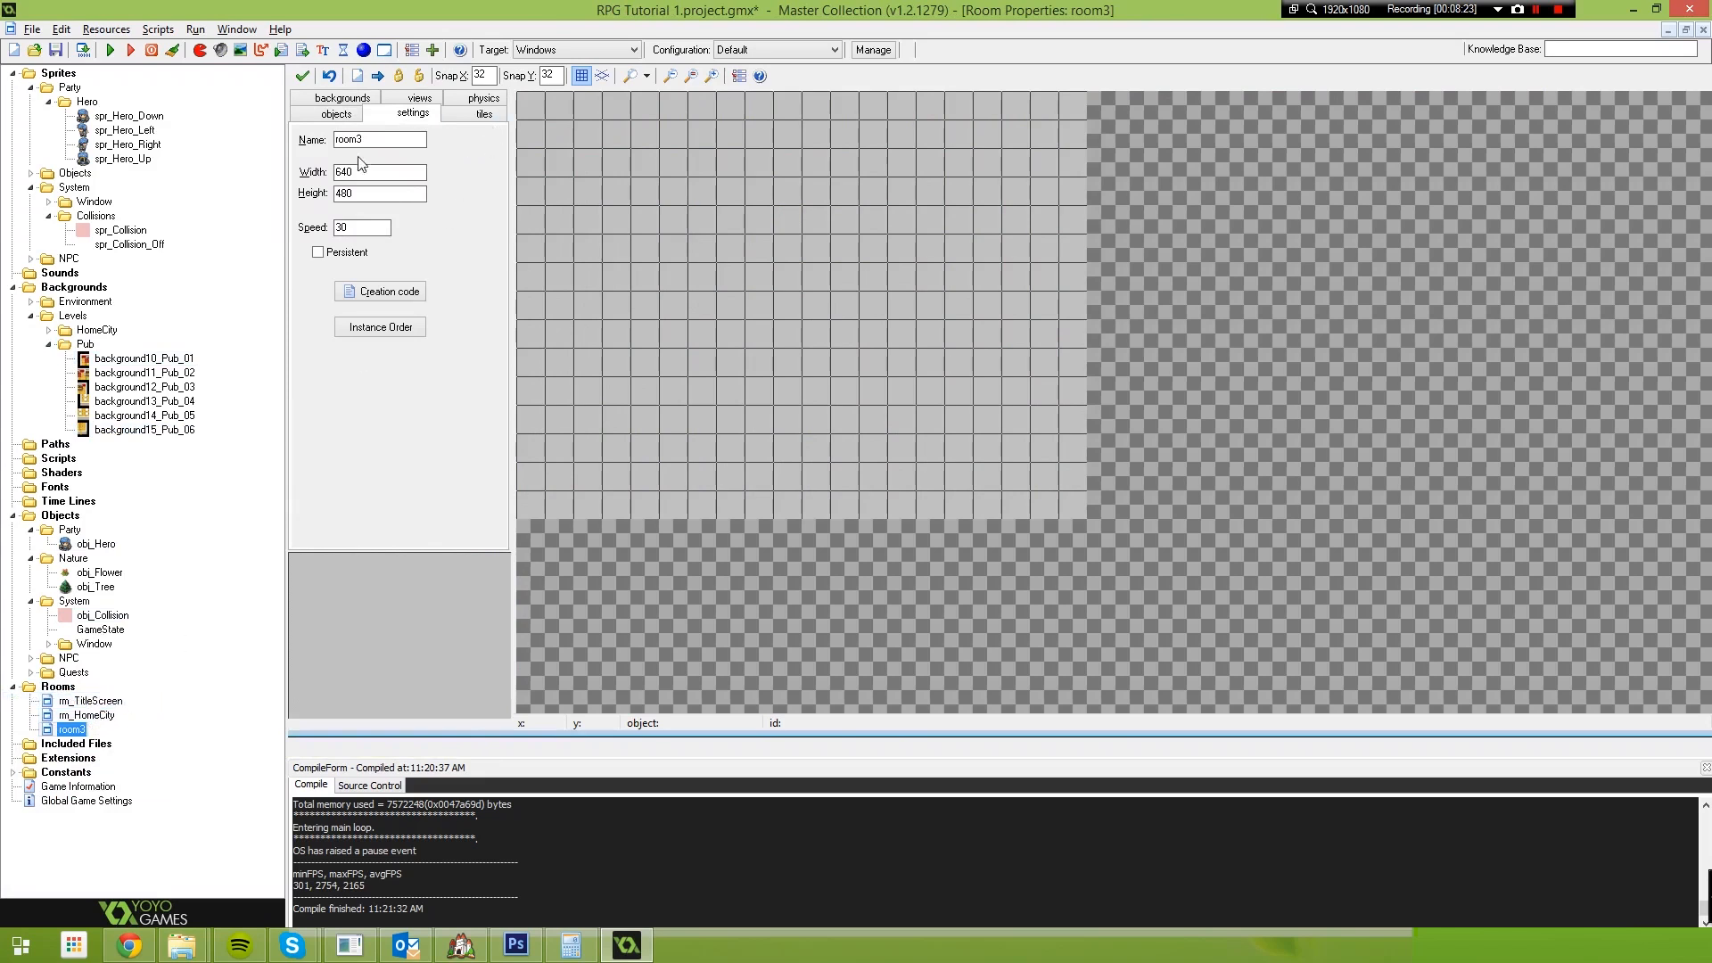
type("rm_Pub")
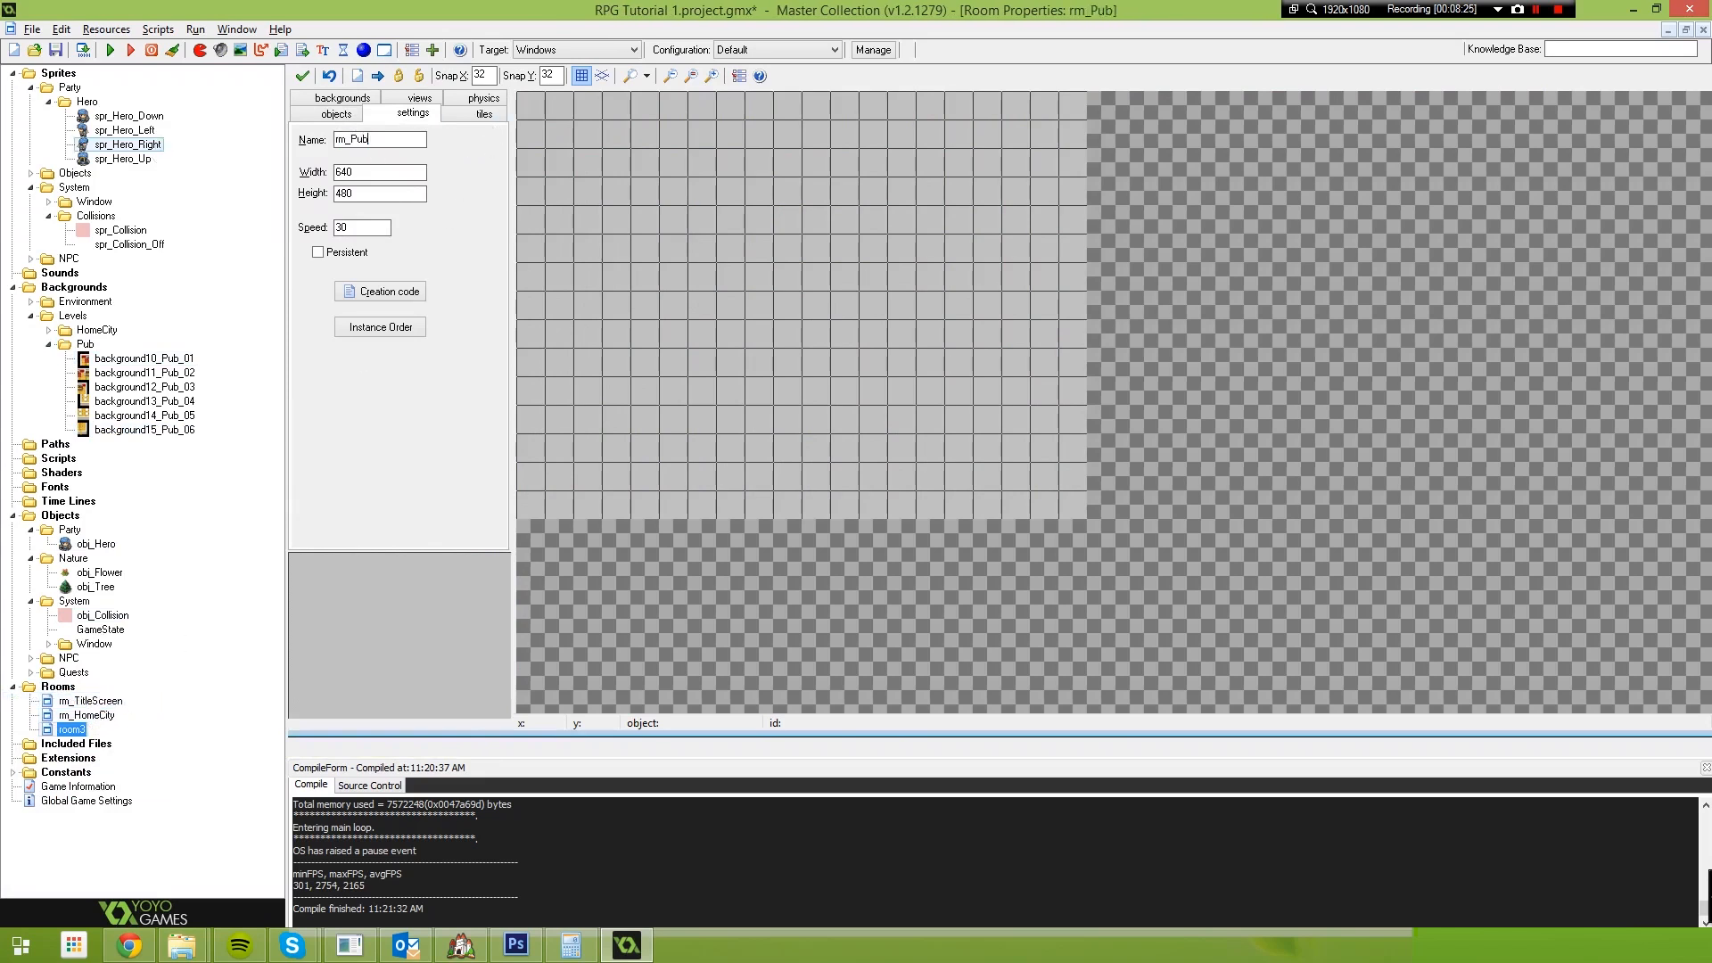
Check the Drinking Bar map's tile width in RPG Maker, multiply it by 32 in Calculator, and set rm_Pub's width to 864
left_click(461, 945)
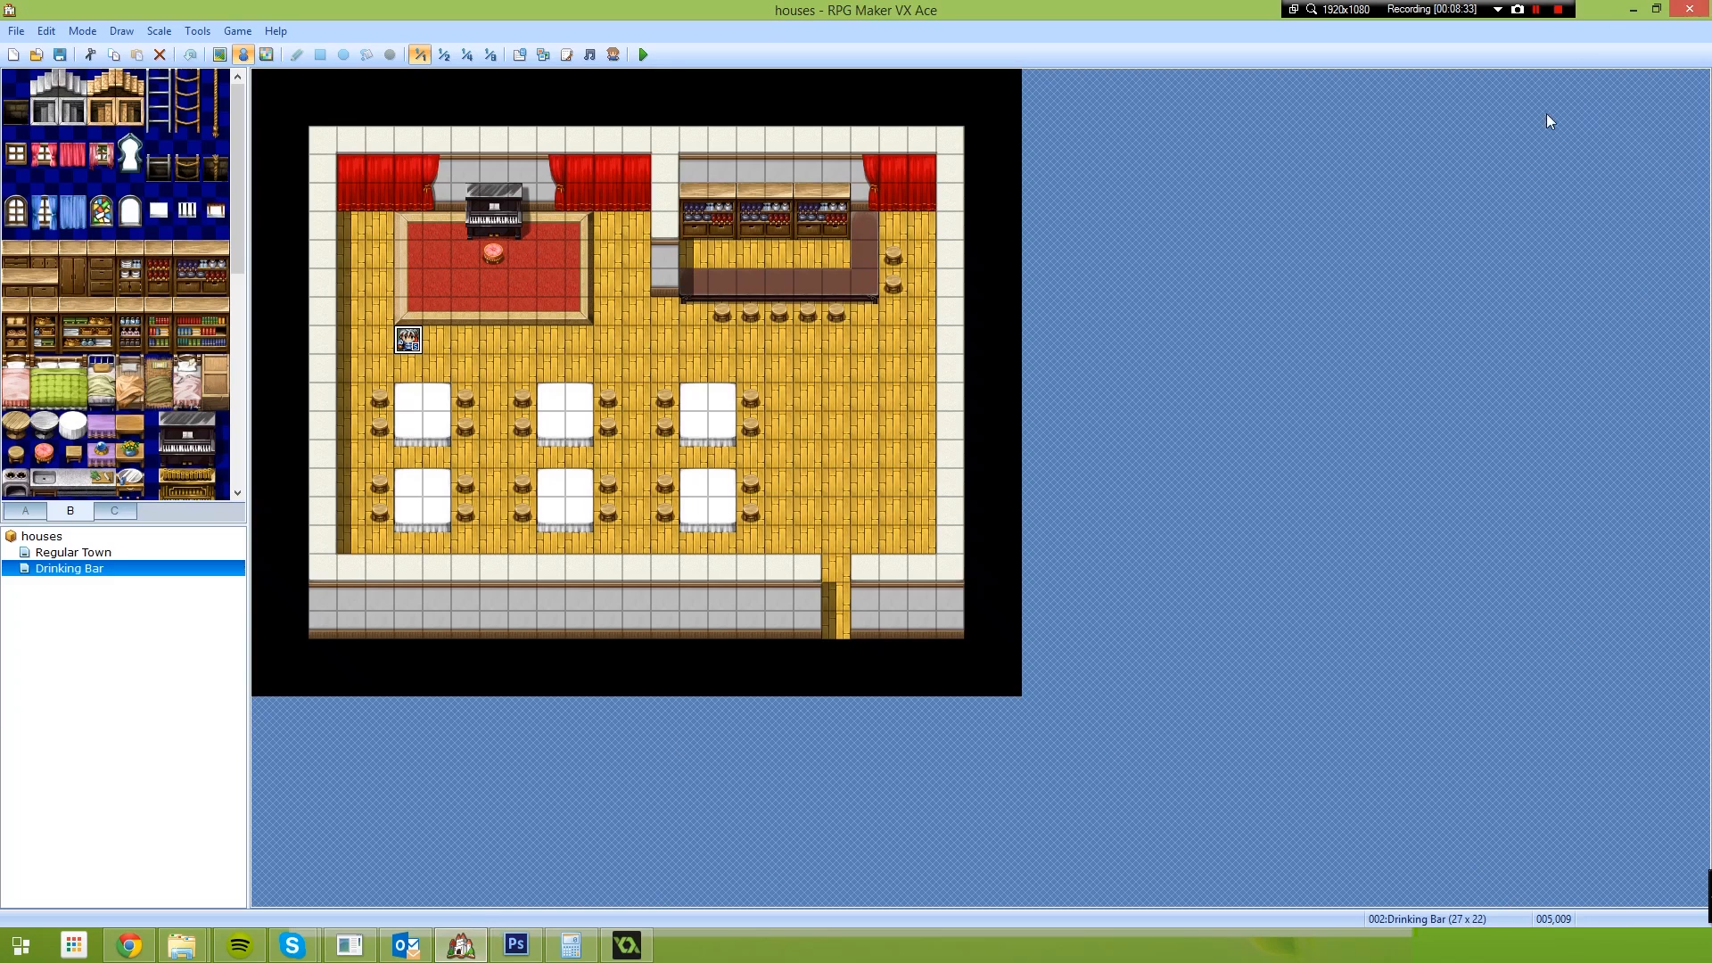
left_click(1633, 8)
left_click(571, 945)
type("27*")
key("Return")
left_click_drag(394, 174, 222, 172)
type("864")
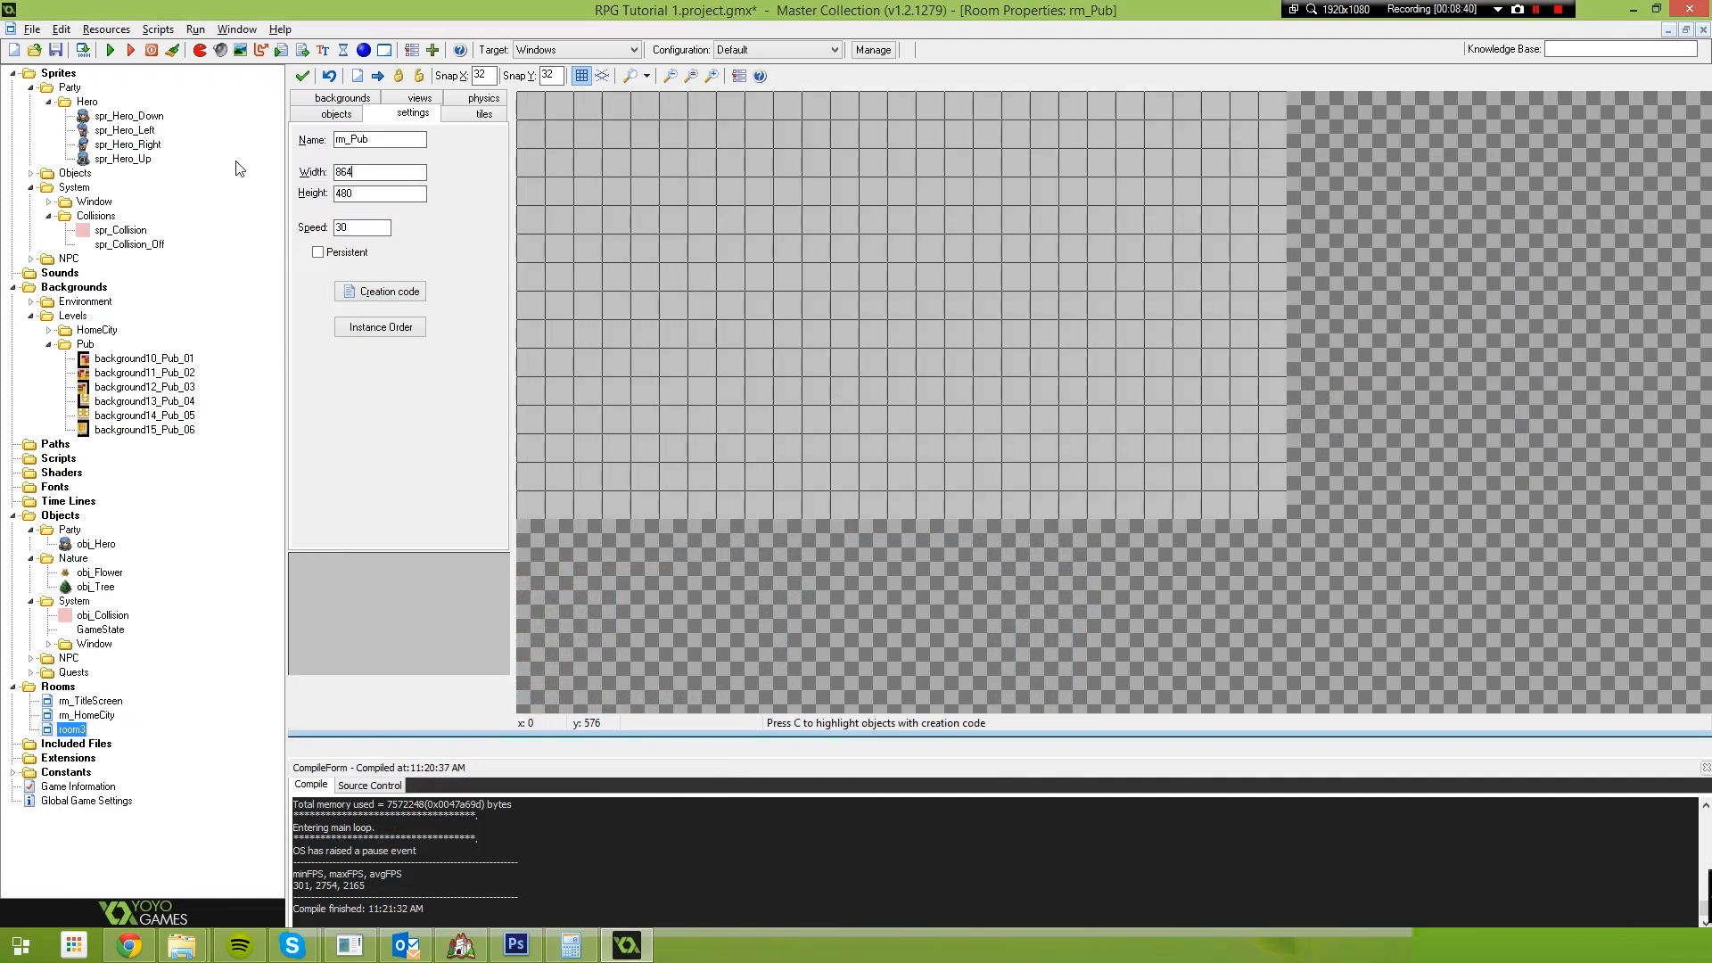
Calculate 22*32 in Calculator for the map's tile height and set rm_Pub's height to 704
key("alt+Tab")
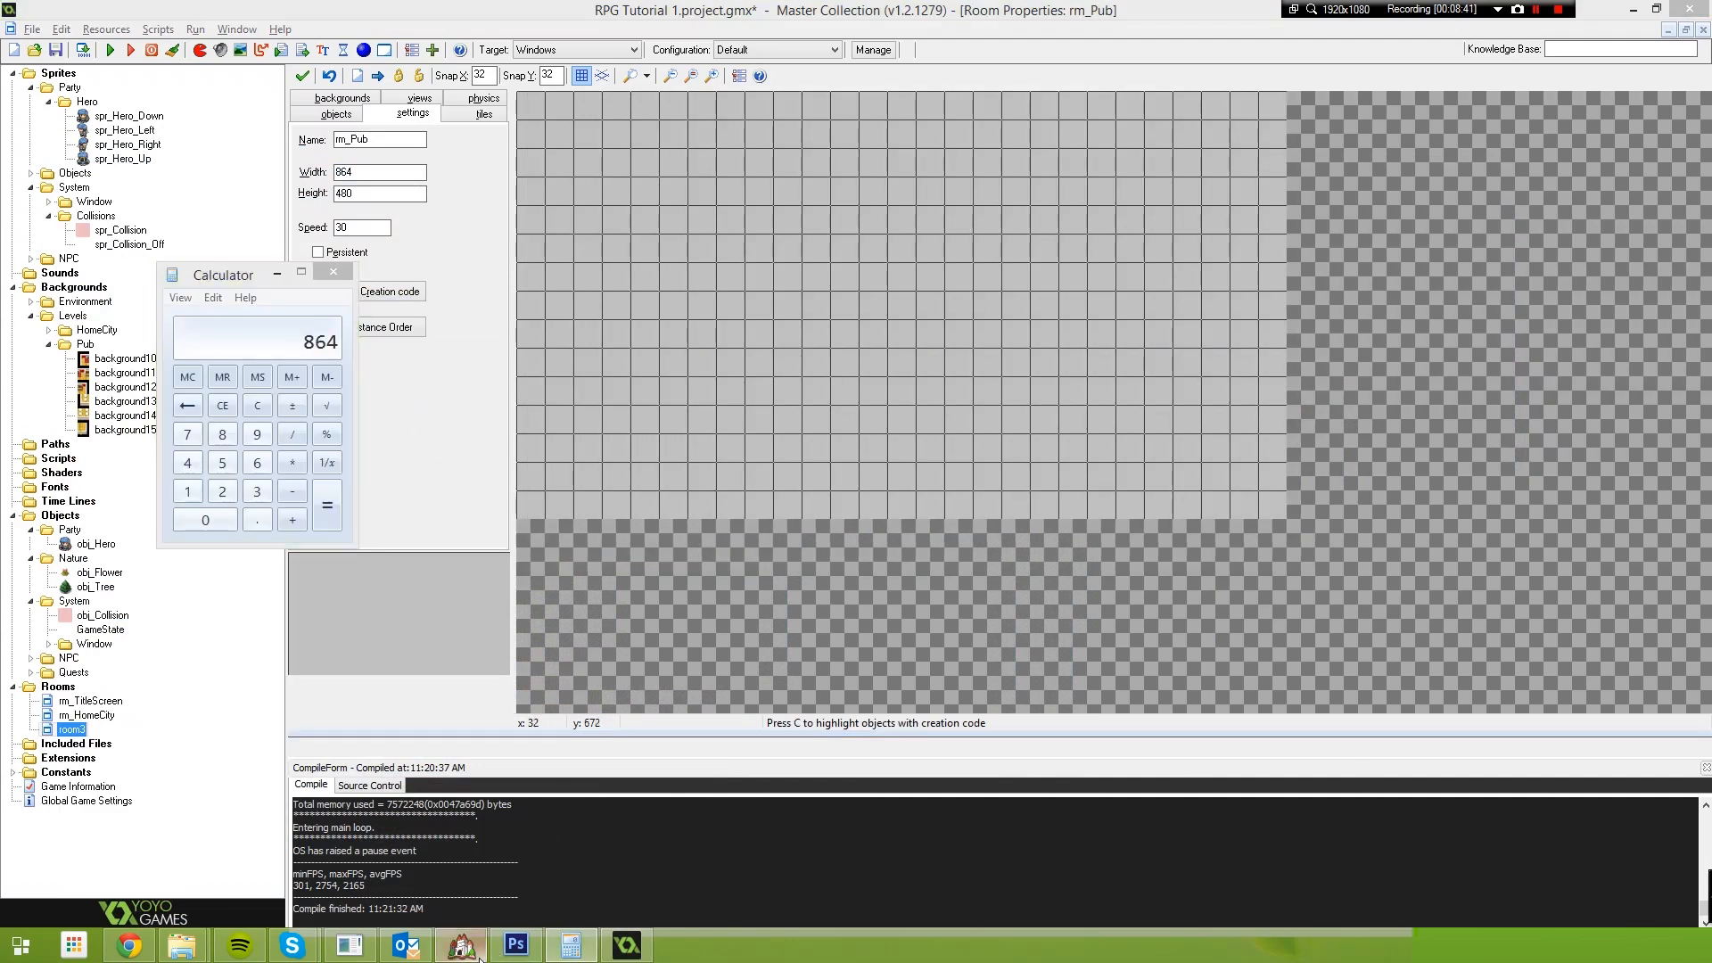
left_click(477, 956)
left_click(477, 952)
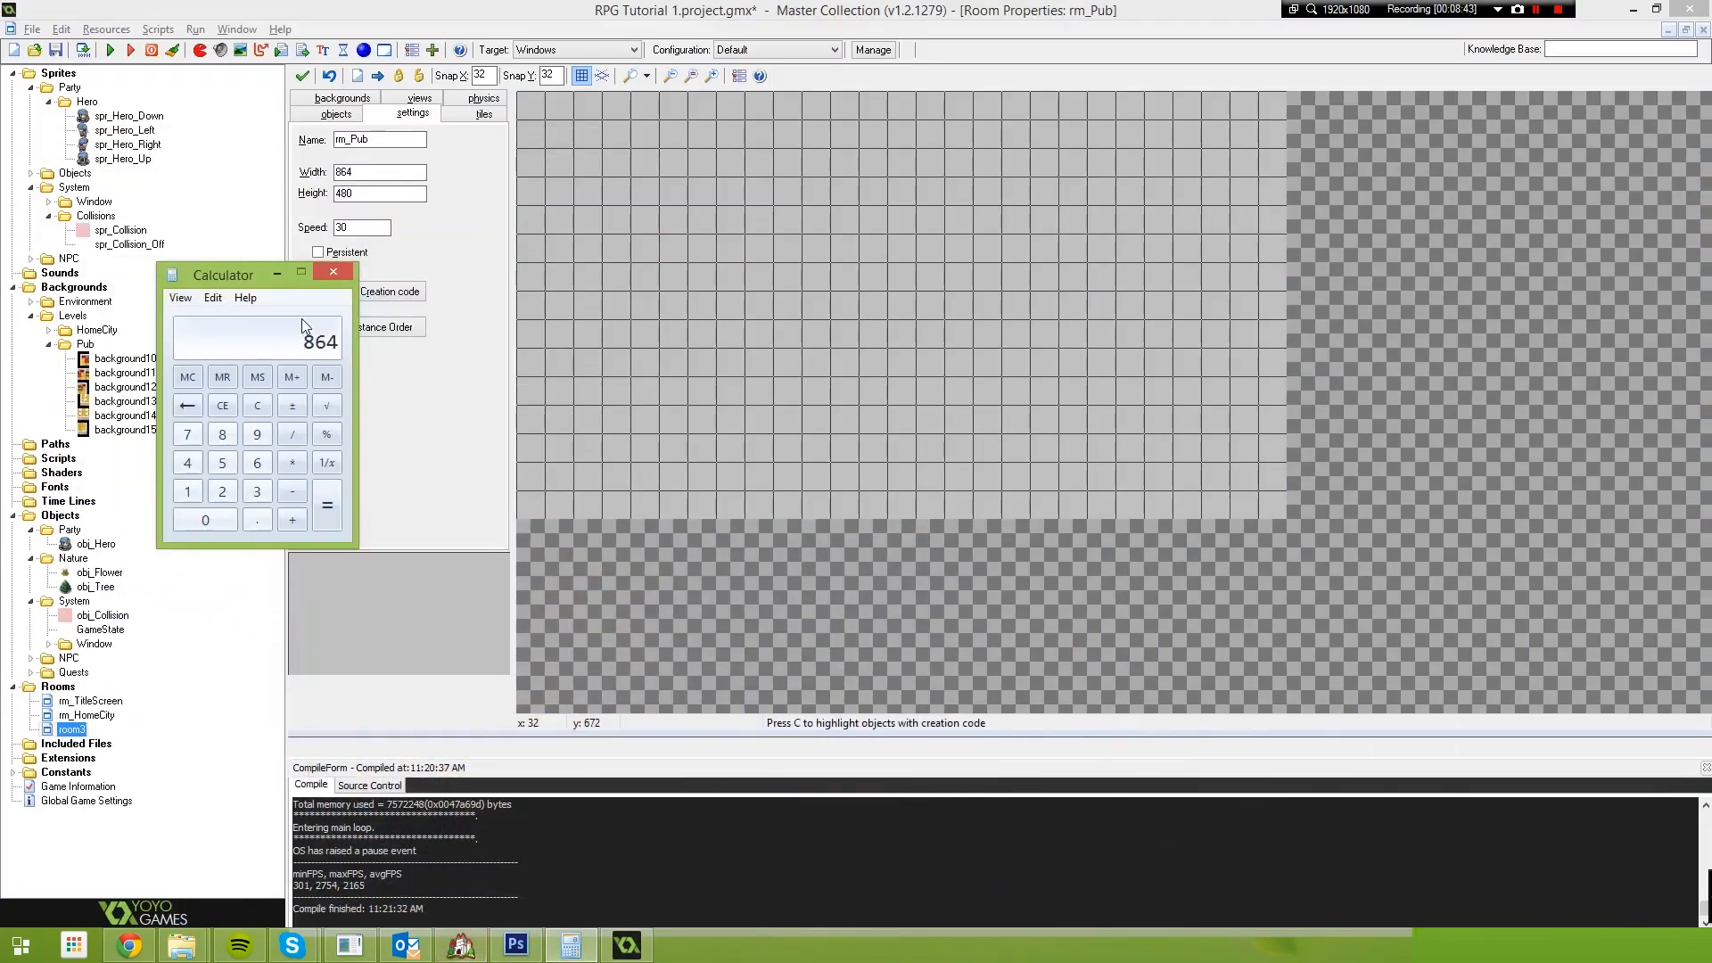
type("22*32")
key("Return")
left_click(333, 271)
key("BackSpace")
key("BackSpace")
key("BackSpace")
type("704")
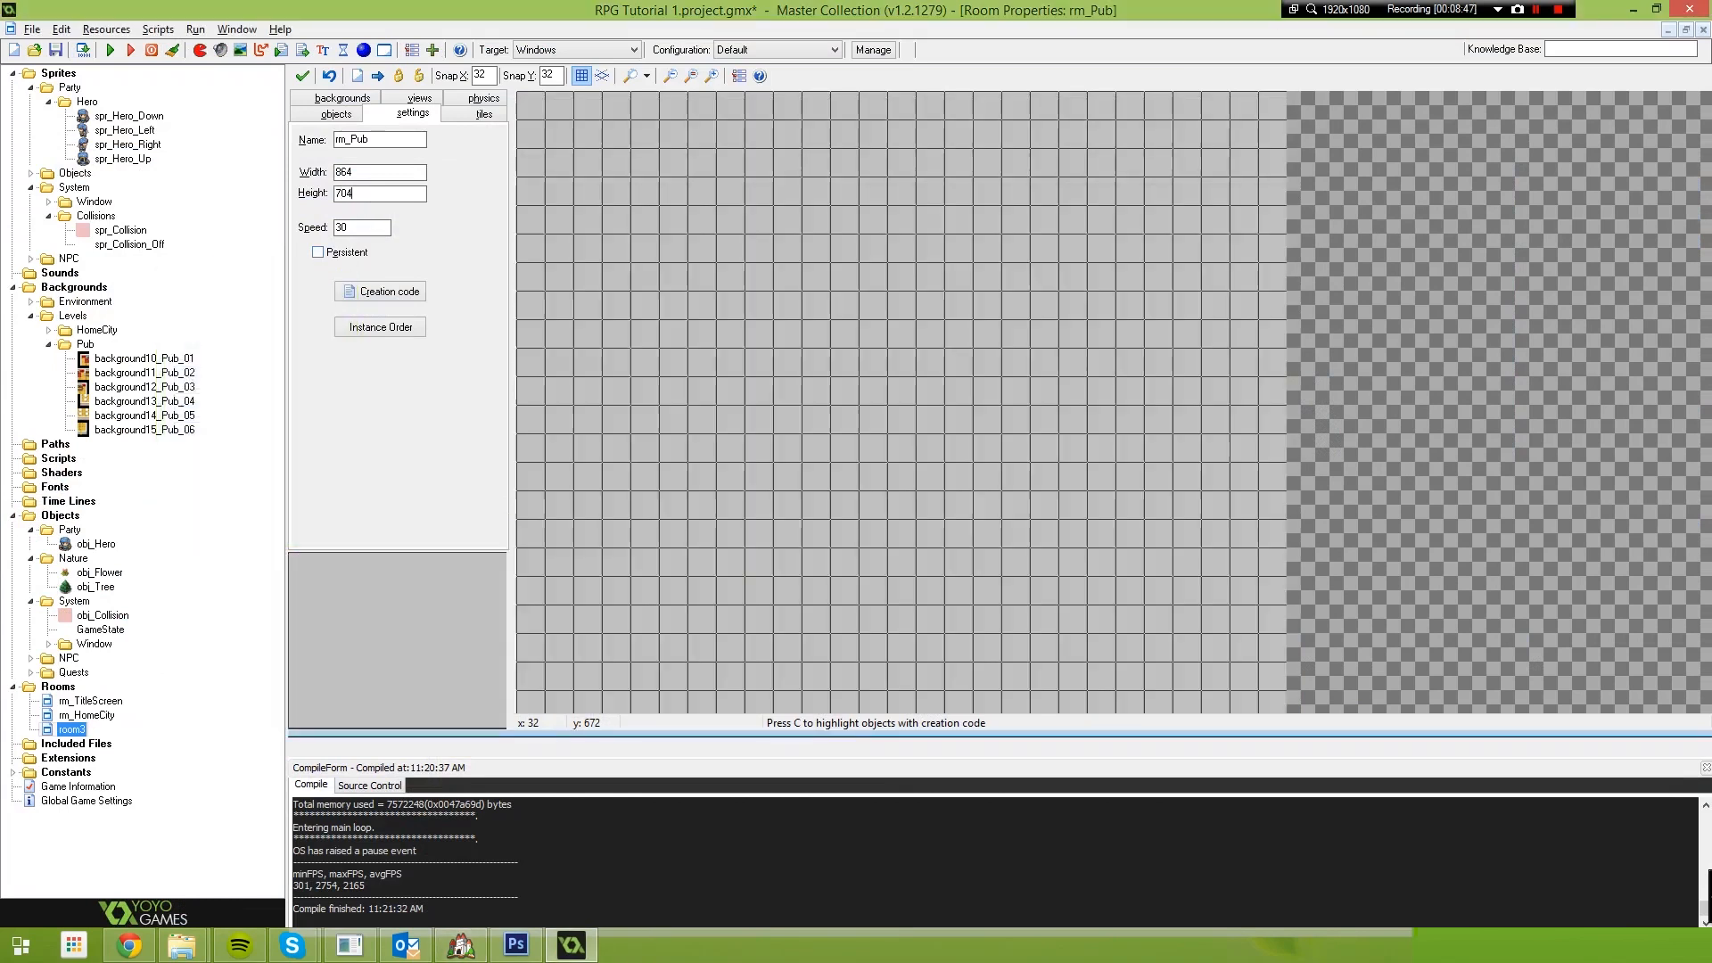
Make rm_Pub a physics world and set its vertical gravity to 0
scroll(940, 286, "down", 2)
scroll(940, 285, "up", 2)
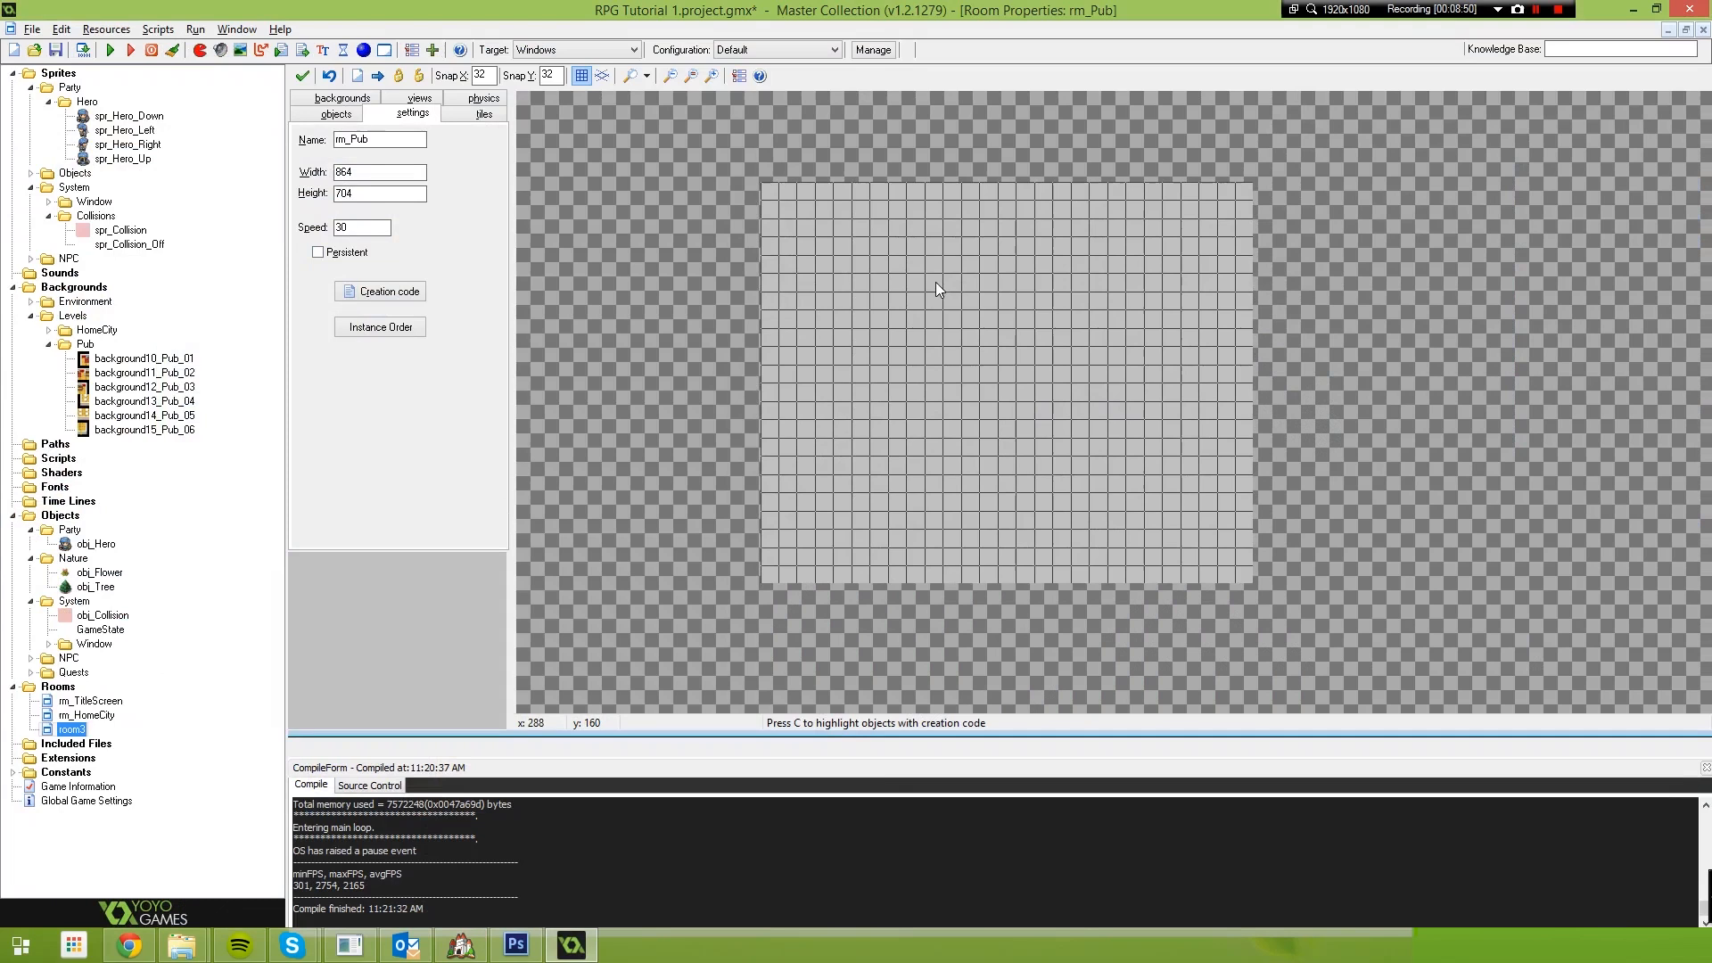
left_click(477, 98)
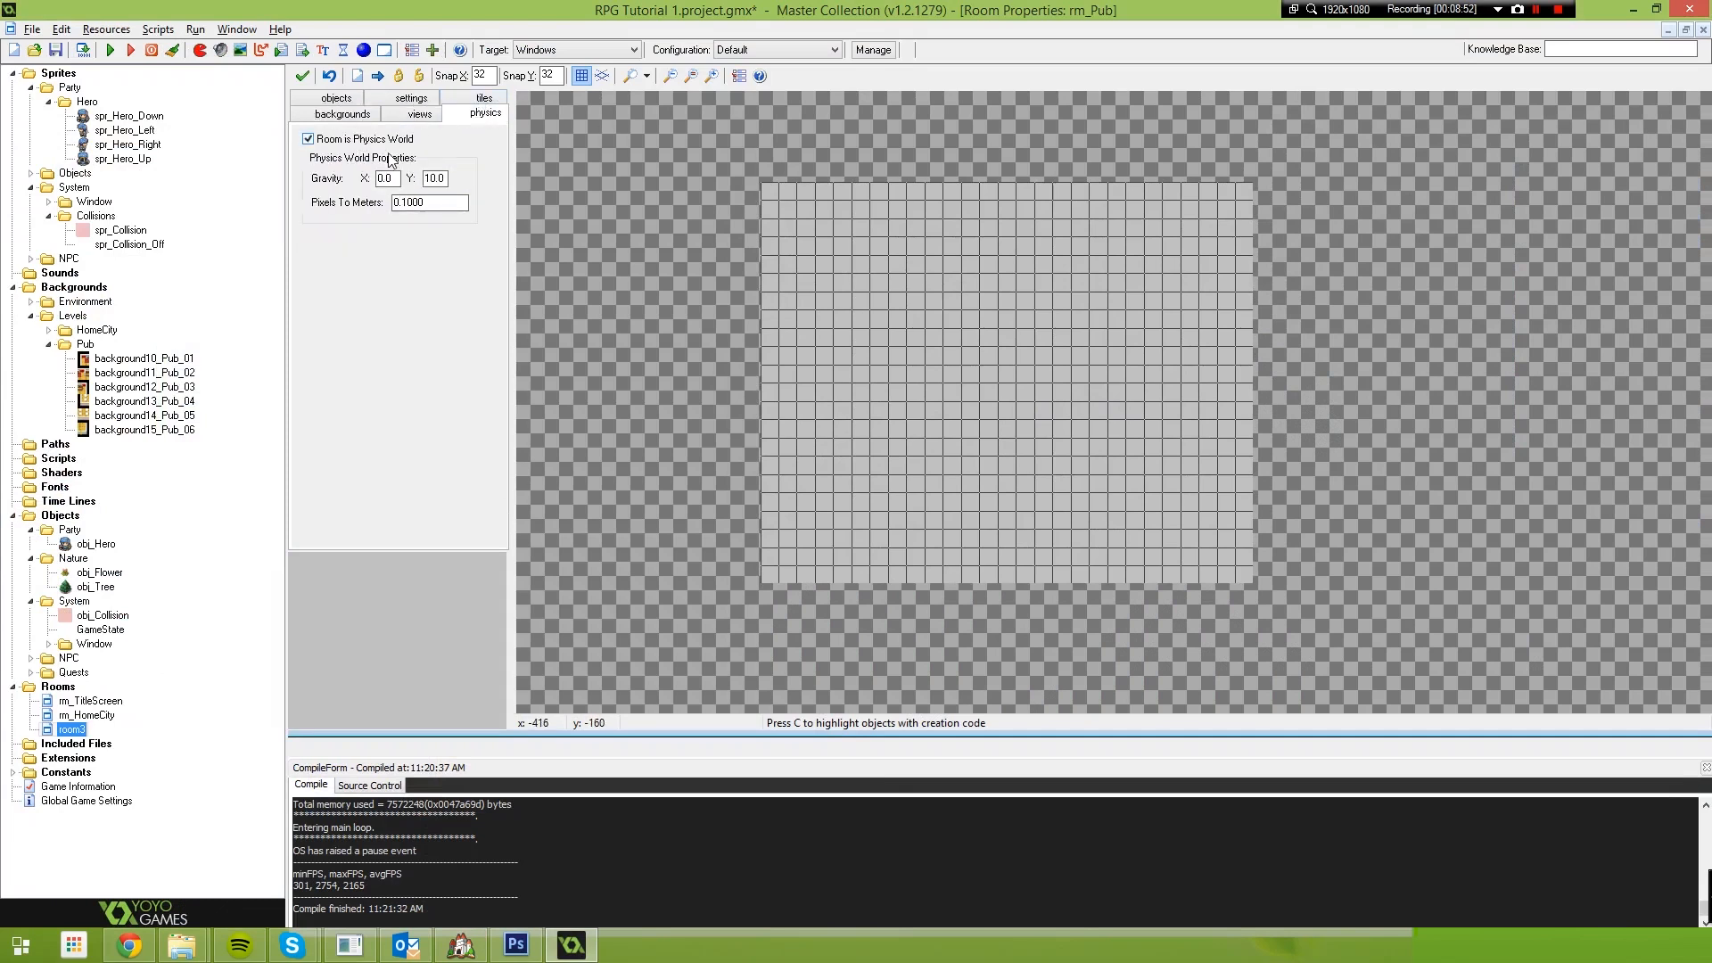
left_click_drag(446, 177, 378, 178)
type("0")
Place the background10_Pub_01 image as a tile in the top-left corner of rm_Pub
left_click(463, 100)
left_click(408, 357)
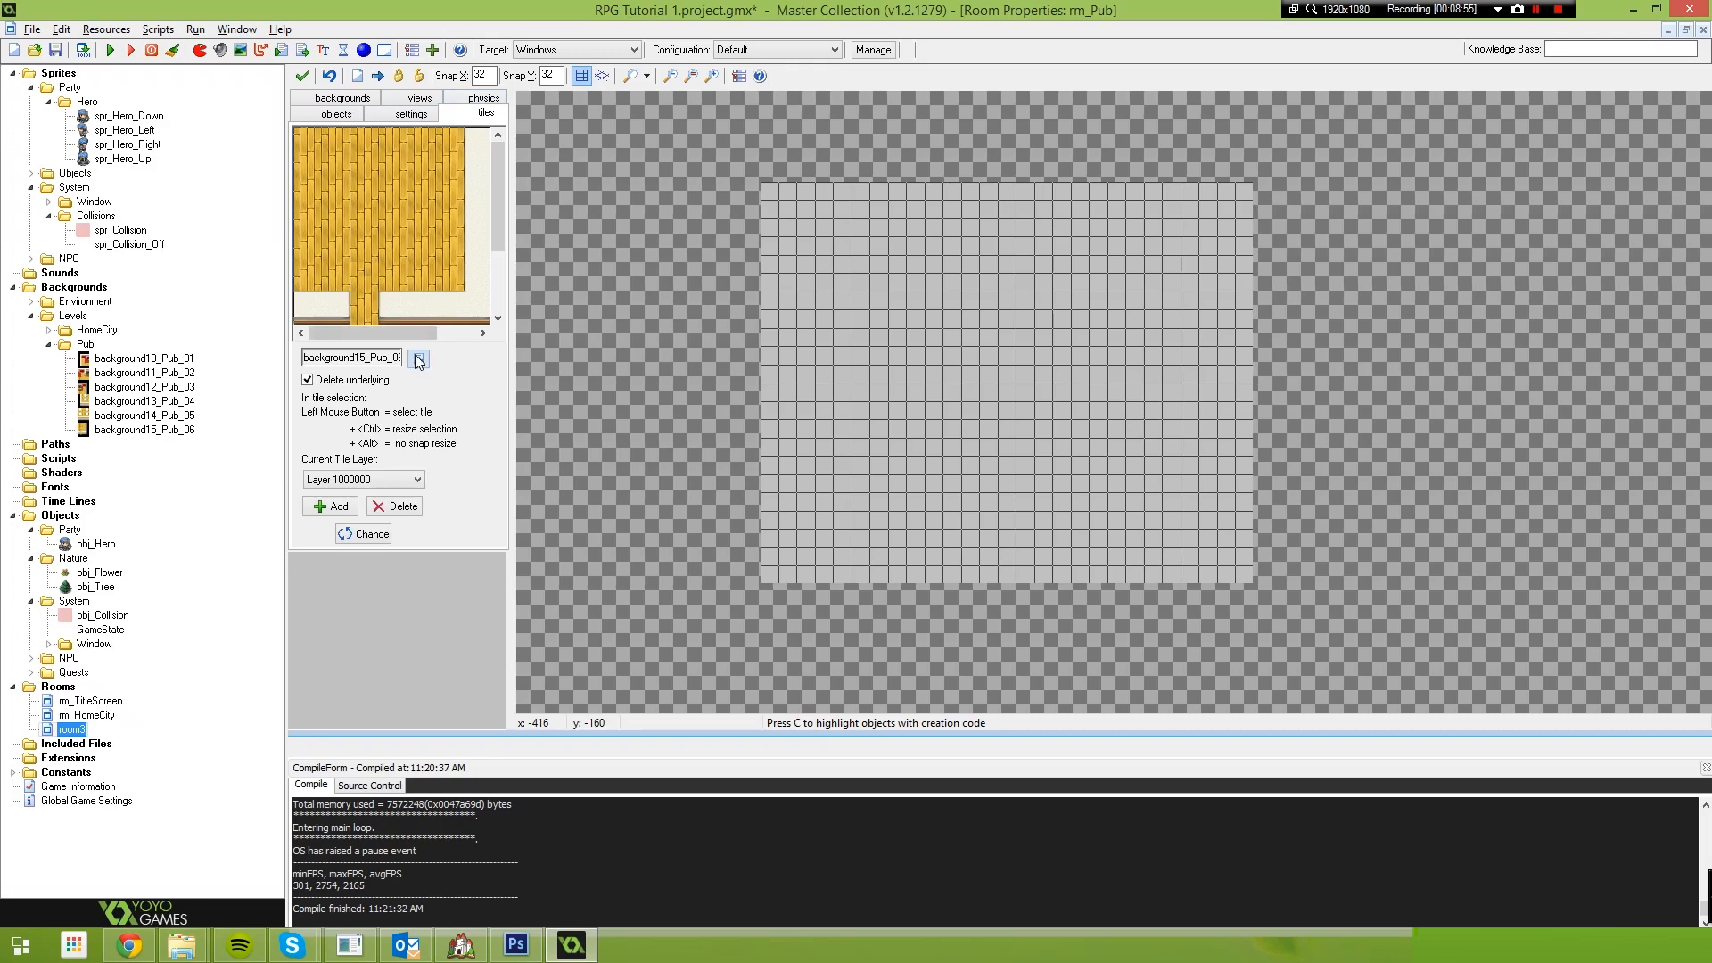
mouse_move(459, 386)
mouse_move(575, 406)
left_click(668, 401)
left_click_drag(807, 204, 777, 206)
Place the background11_Pub_02 image as a tile beside the first one at x 288, y 0 in rm_Pub
left_click(418, 358)
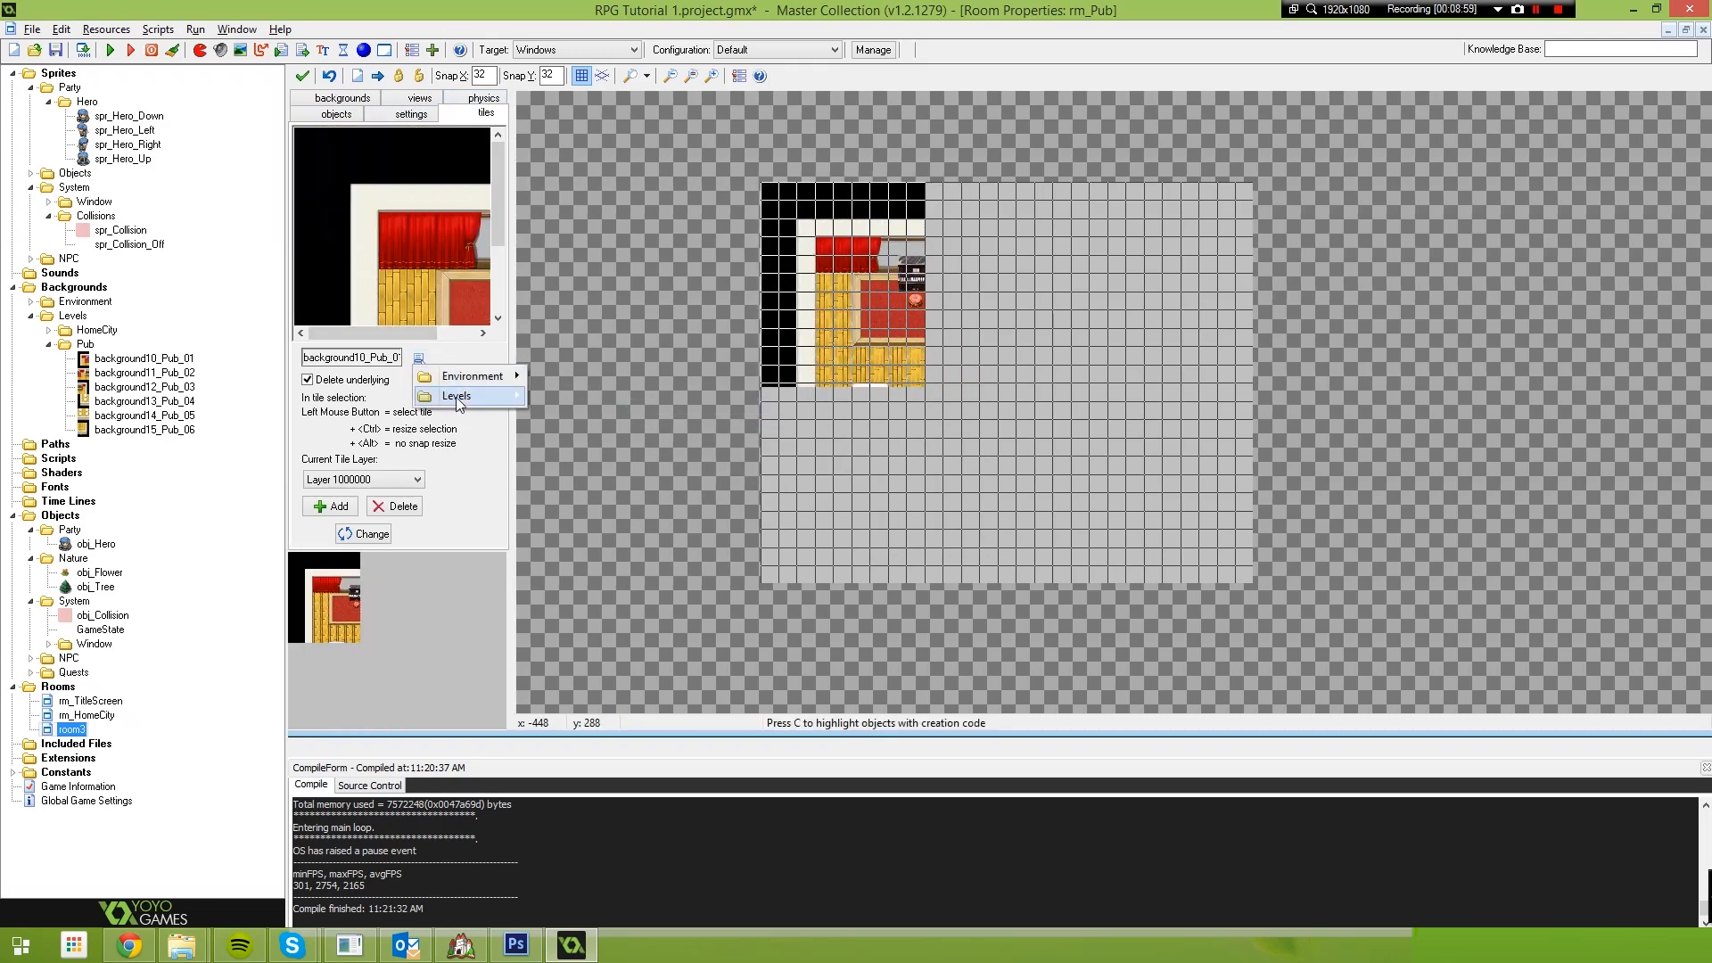
mouse_move(457, 397)
mouse_move(580, 416)
left_click(672, 435)
left_click(976, 191)
left_click_drag(975, 192, 940, 191)
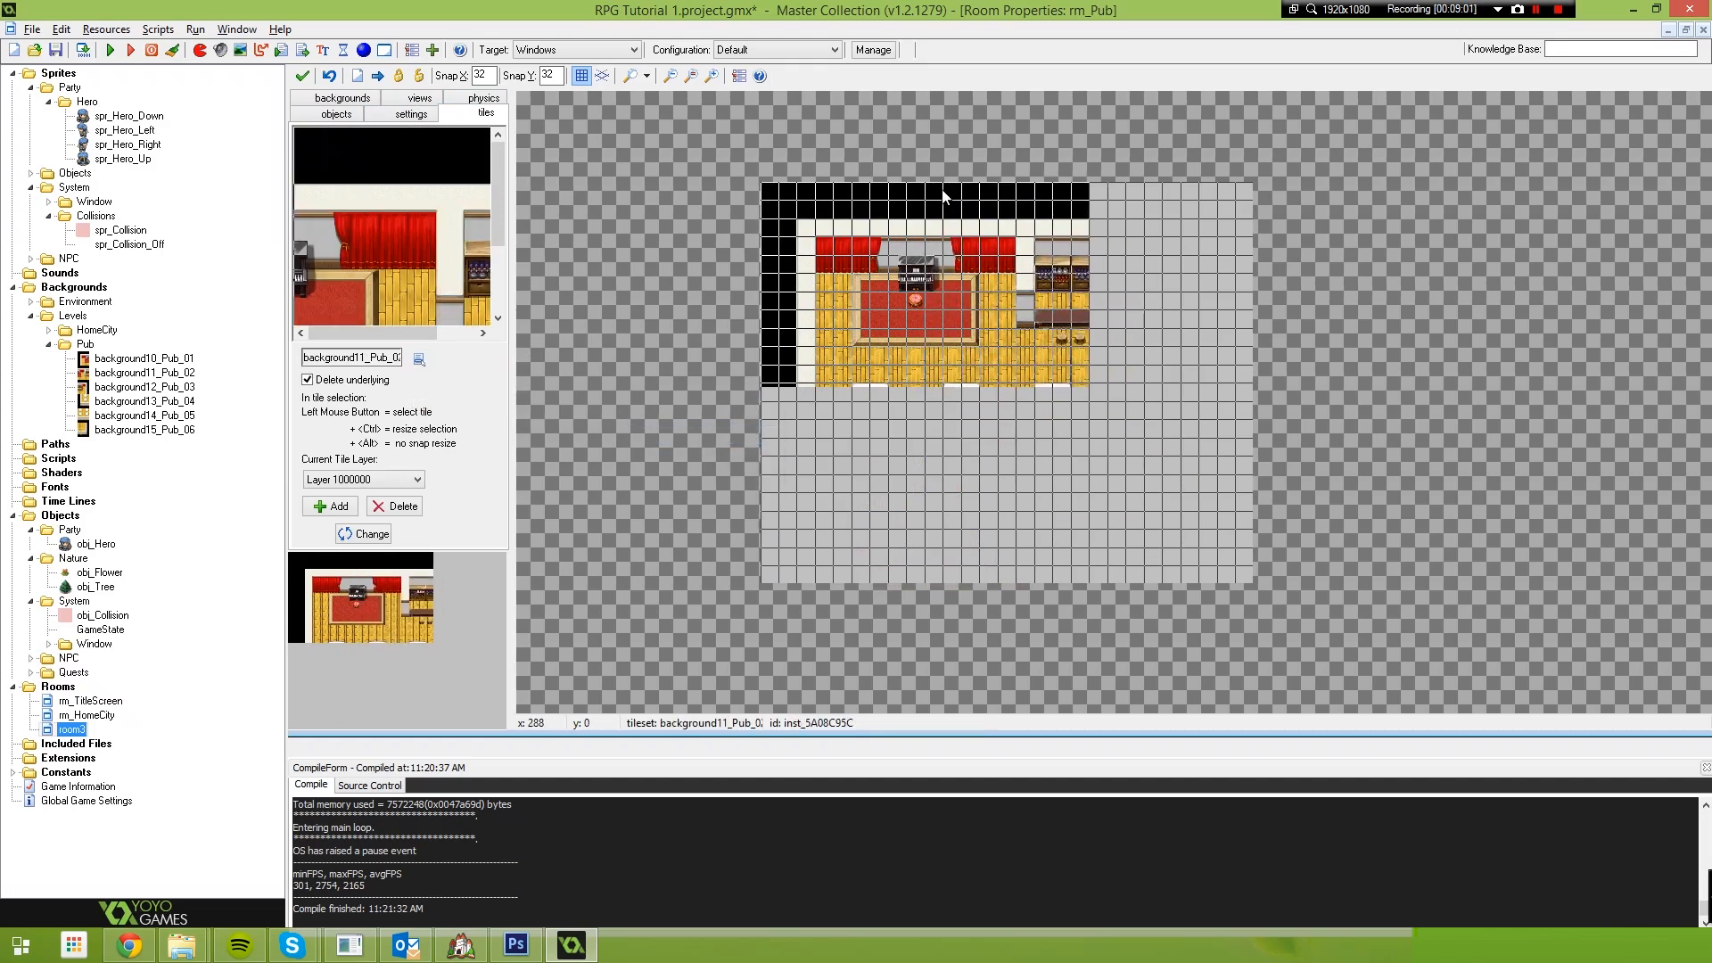
Place the background12_Pub_03 image as a tile in the top-right part of rm_Pub
left_click(418, 357)
mouse_move(464, 391)
mouse_move(579, 398)
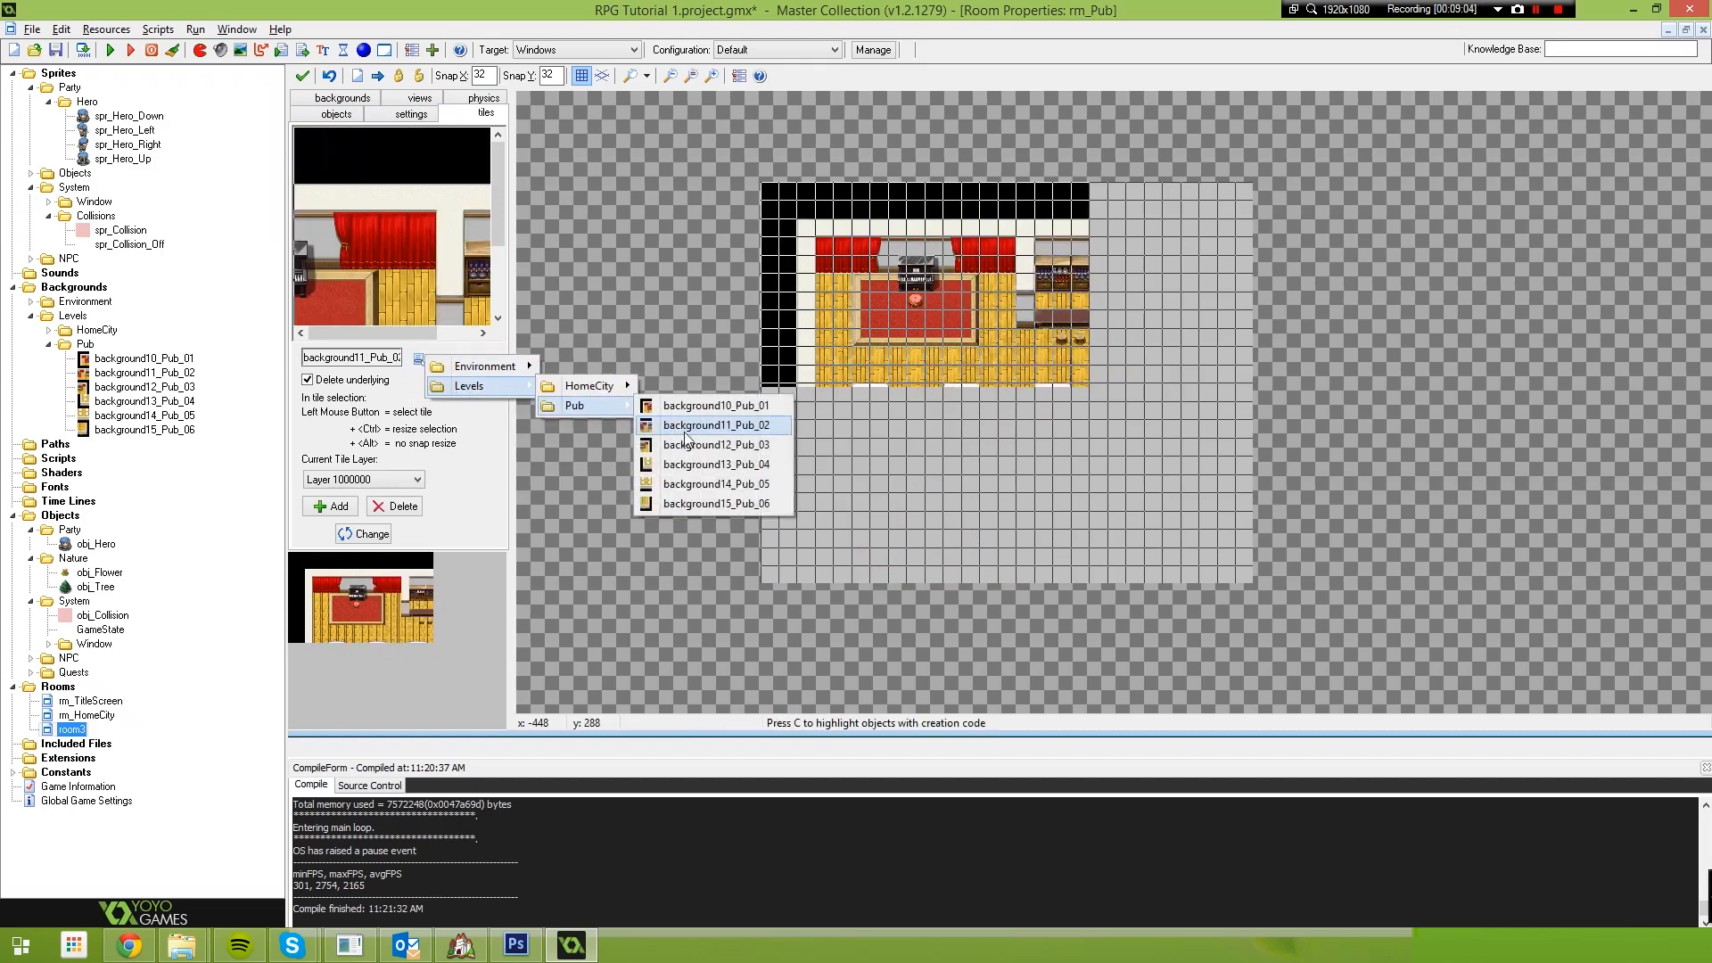
left_click(677, 451)
left_click(1105, 198)
Place the background13_Pub_04 and background14_Pub_05 images as adjacent tiles along the lower part of rm_Pub
left_click(418, 357)
left_click(675, 469)
left_click_drag(770, 411, 770, 394)
left_click(419, 360)
mouse_move(467, 393)
mouse_move(580, 414)
left_click(678, 492)
left_click(929, 399)
left_click_drag(930, 399, 930, 395)
Inspect the seams between the placed pub tiles and delete the background14_Pub_05 tile from rm_Pub
scroll(1163, 387, "up", 3)
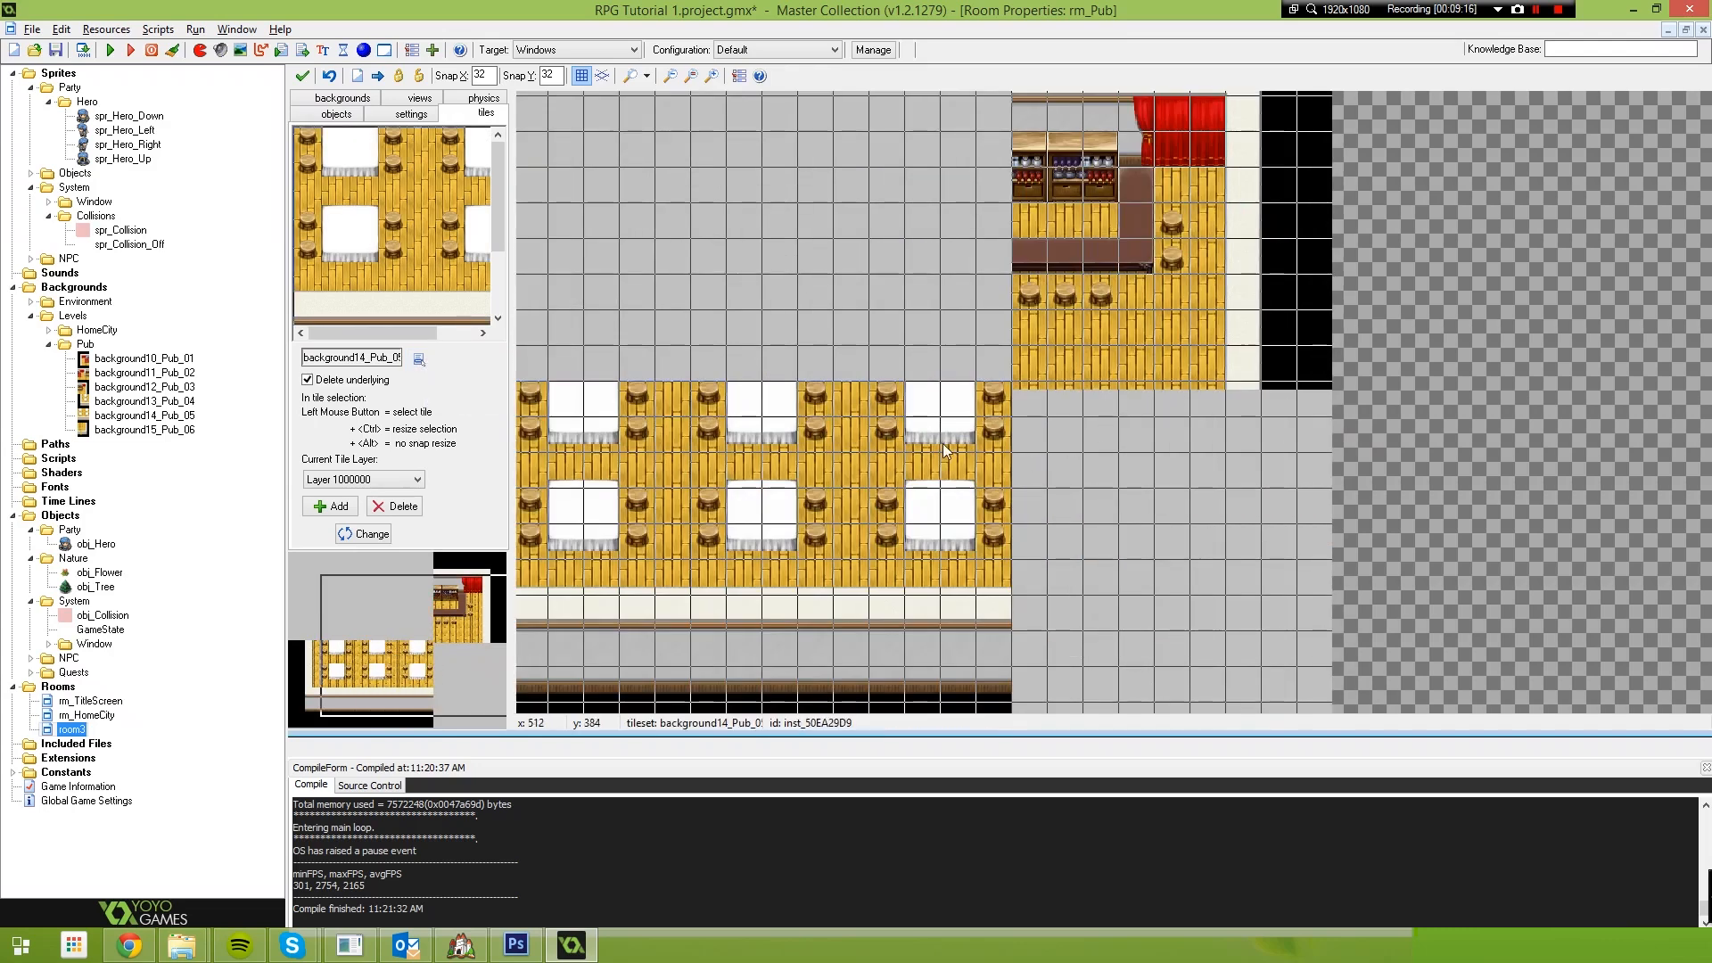
scroll(1031, 389, "down", 1)
scroll(1029, 413, "up", 2)
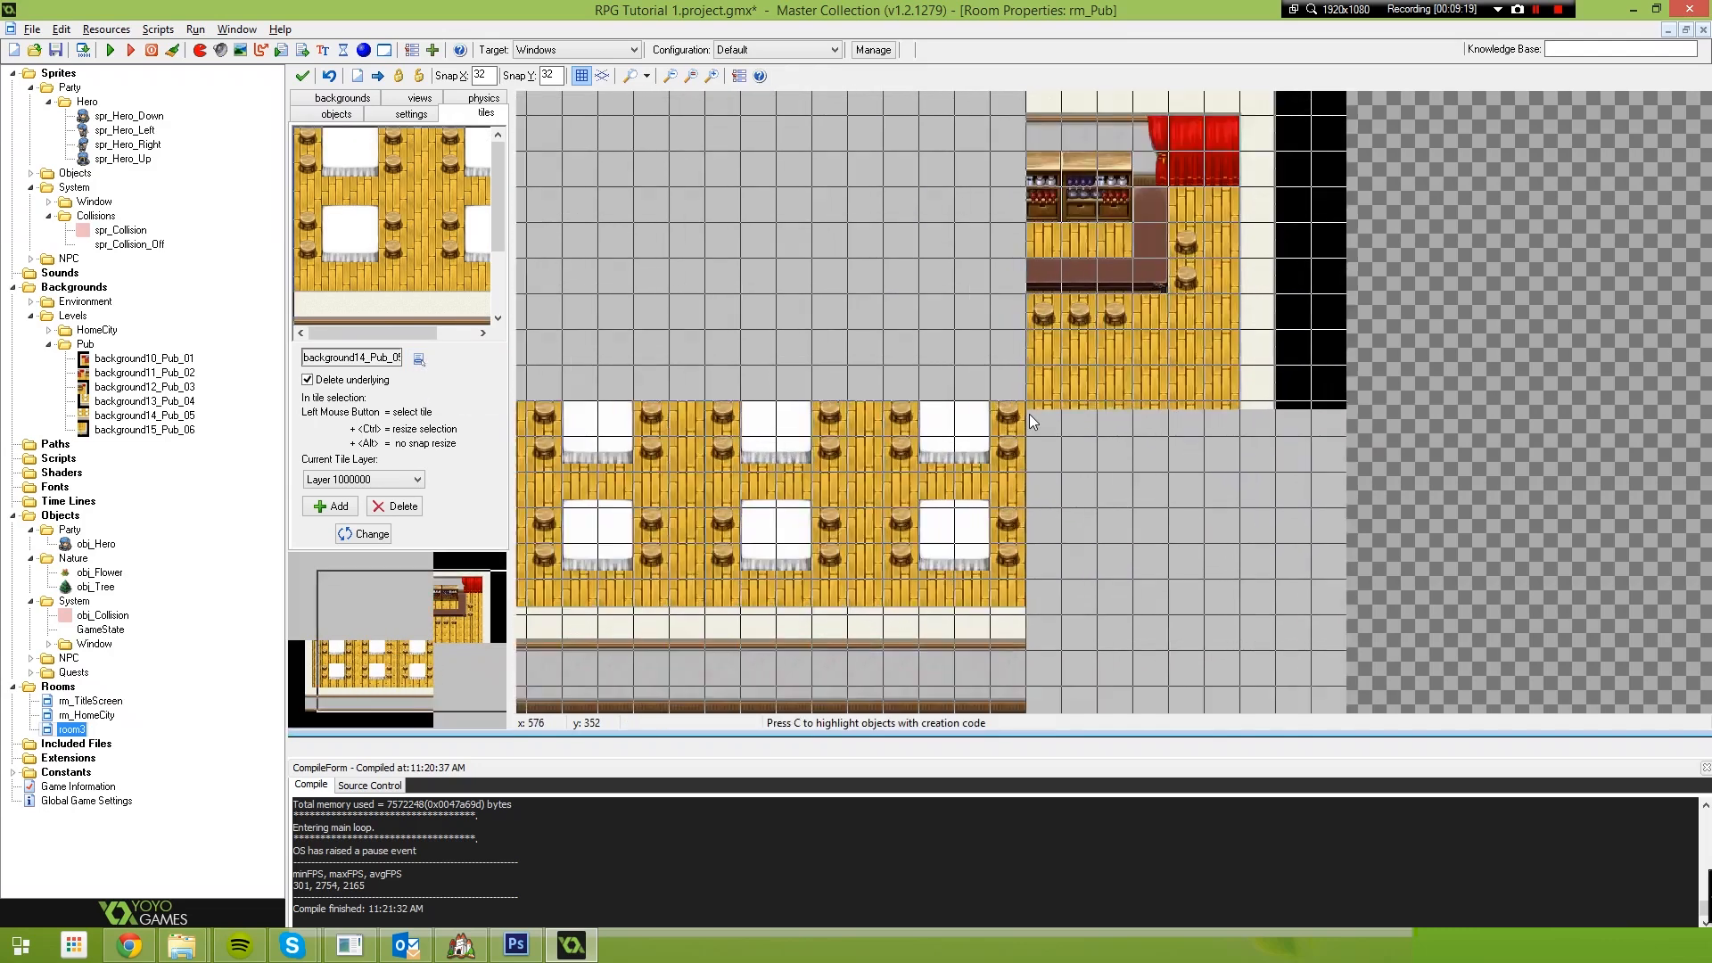
scroll(1179, 383, "down", 1)
scroll(1138, 367, "down", 1)
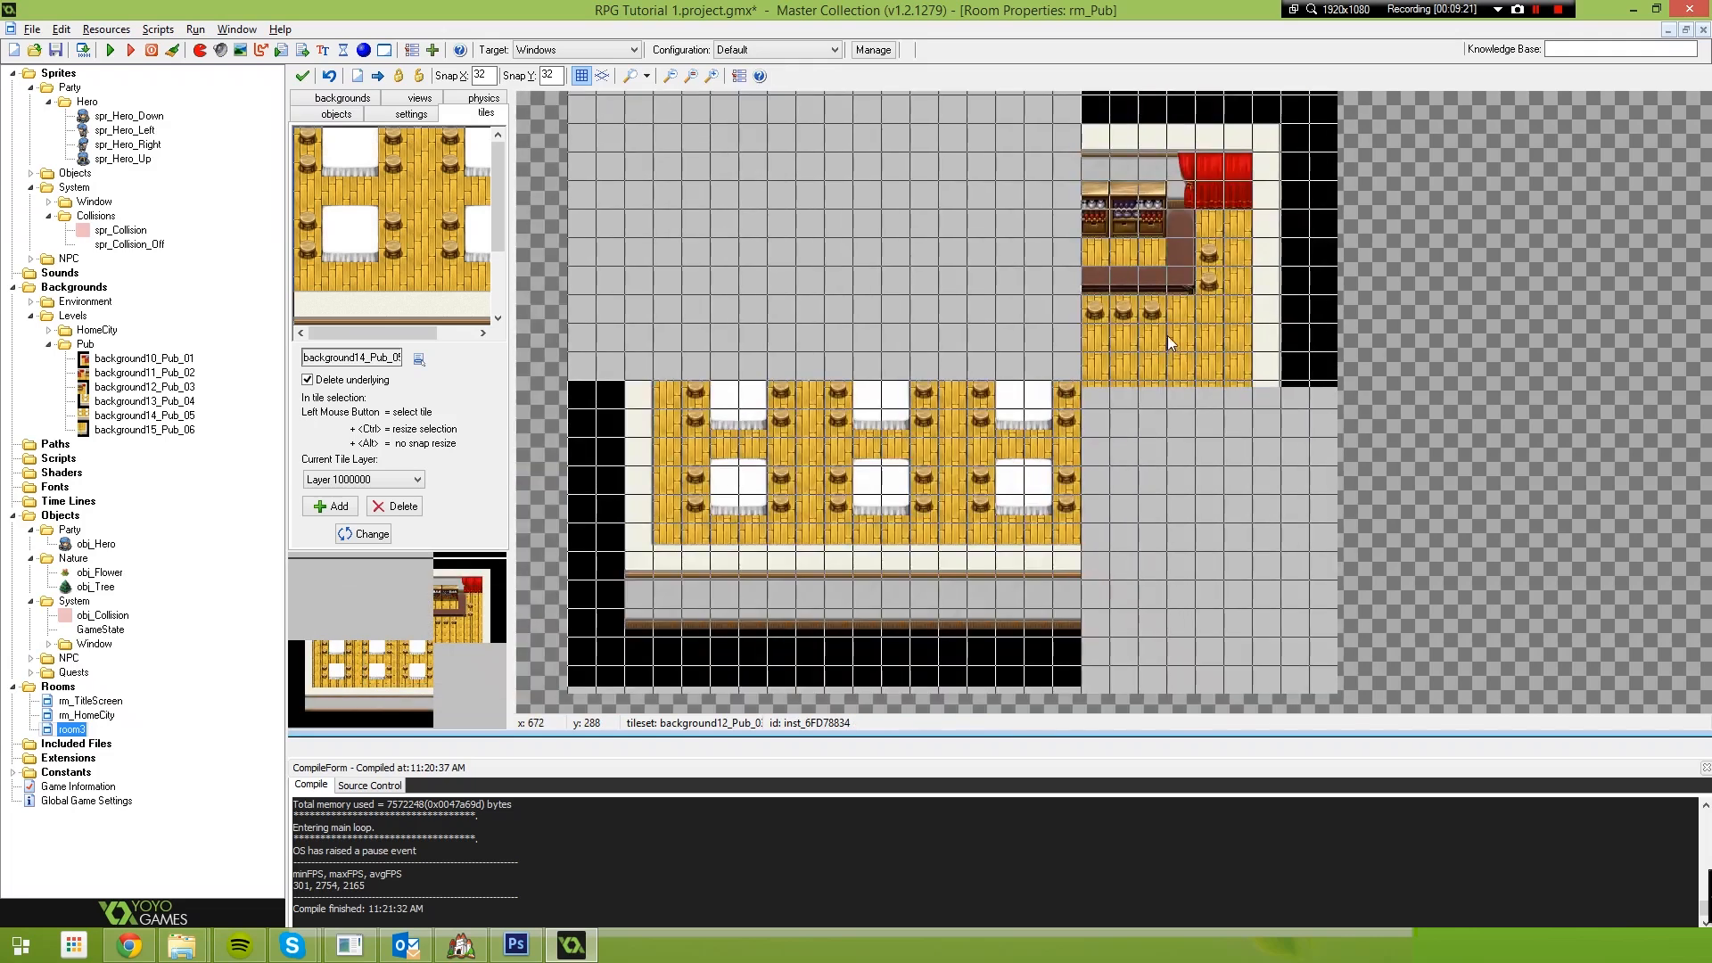
scroll(1137, 340, "up", 1)
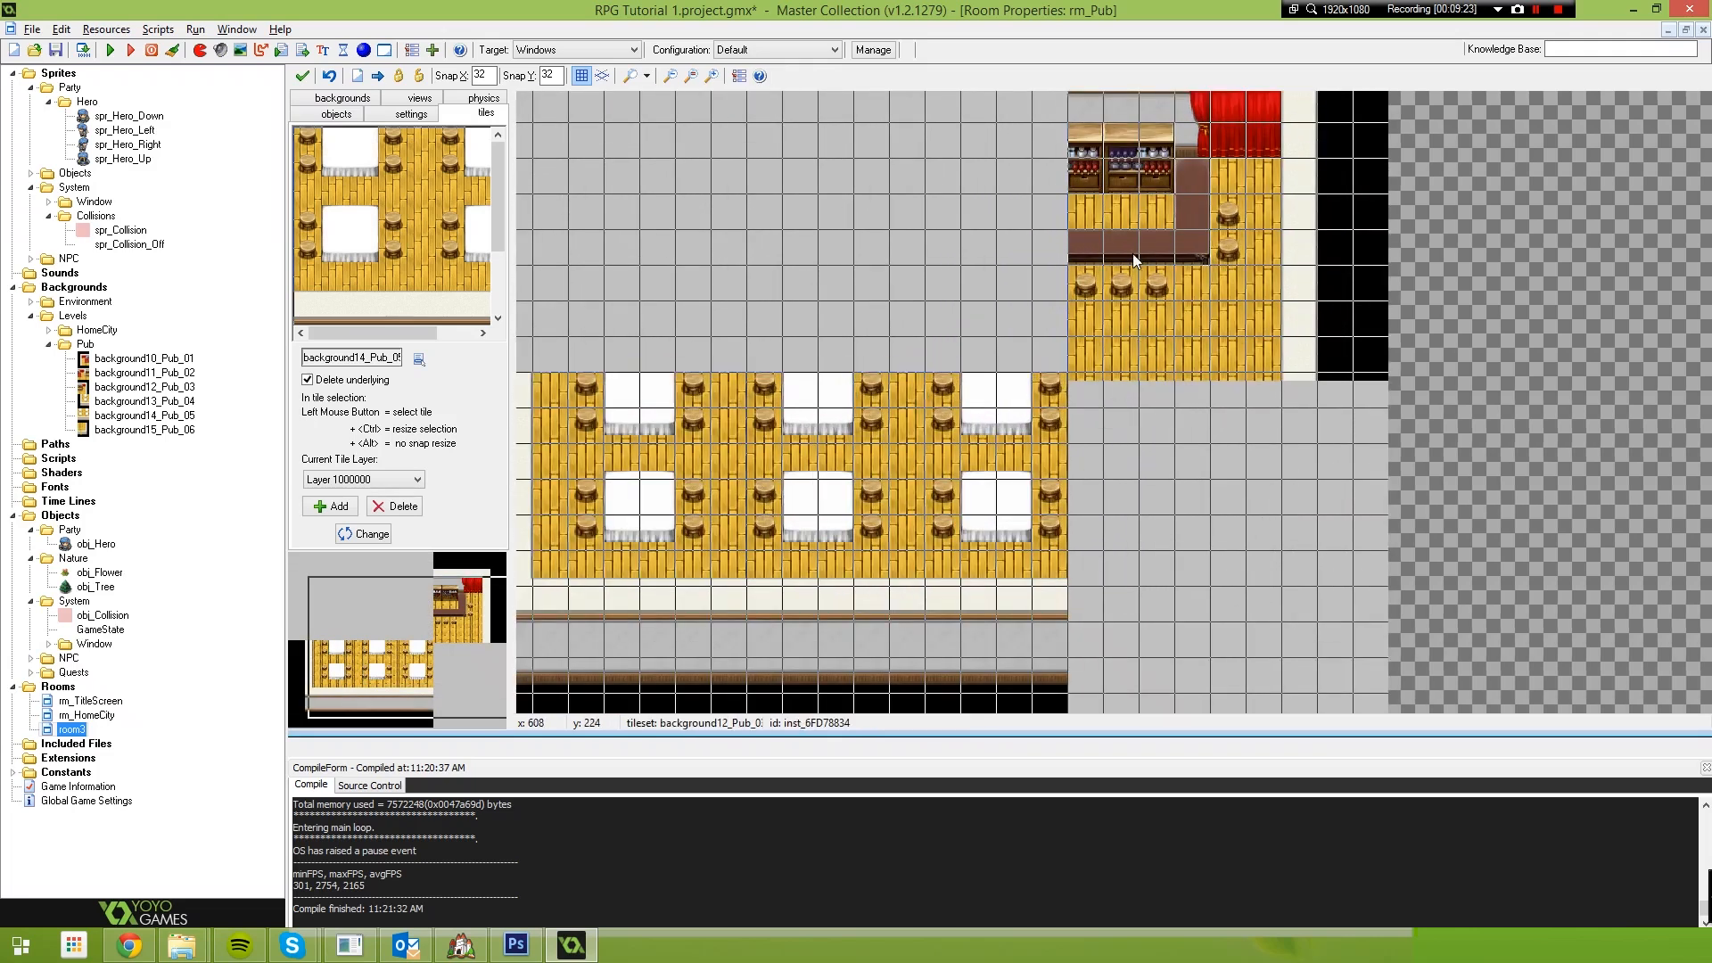
middle_click_drag(1152, 253, 1231, 290)
scroll(1156, 408, "down", 1)
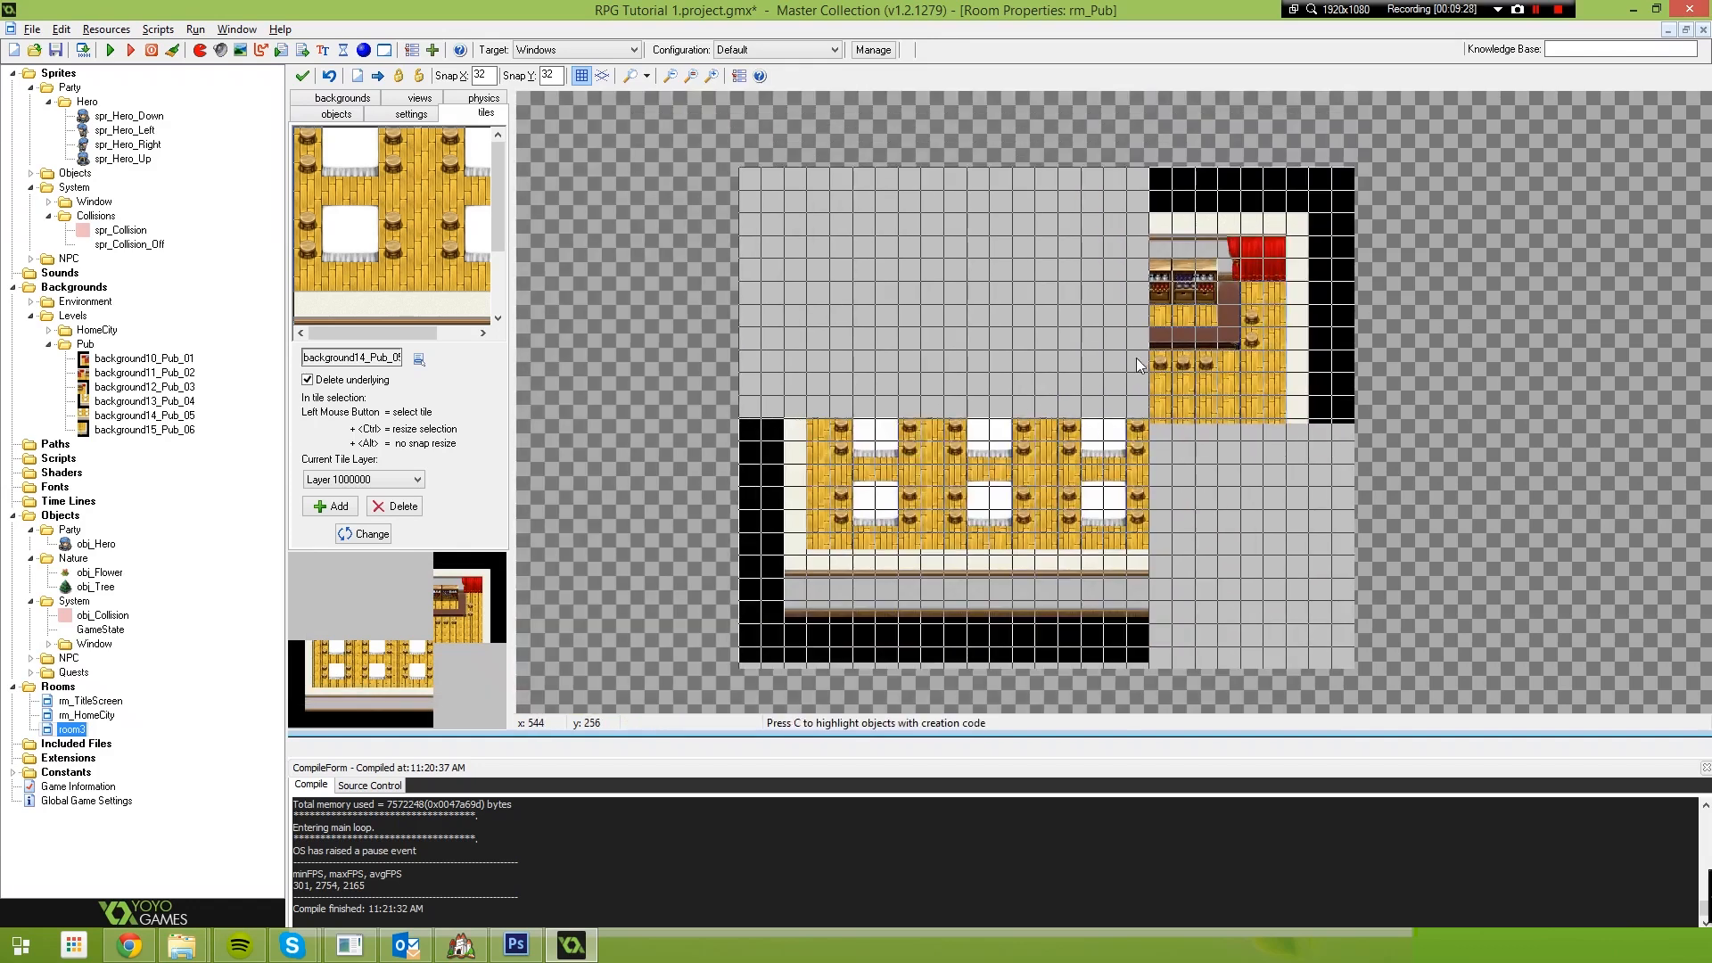
scroll(1138, 392, "up", 1)
right_click(1099, 504)
left_click(1135, 502)
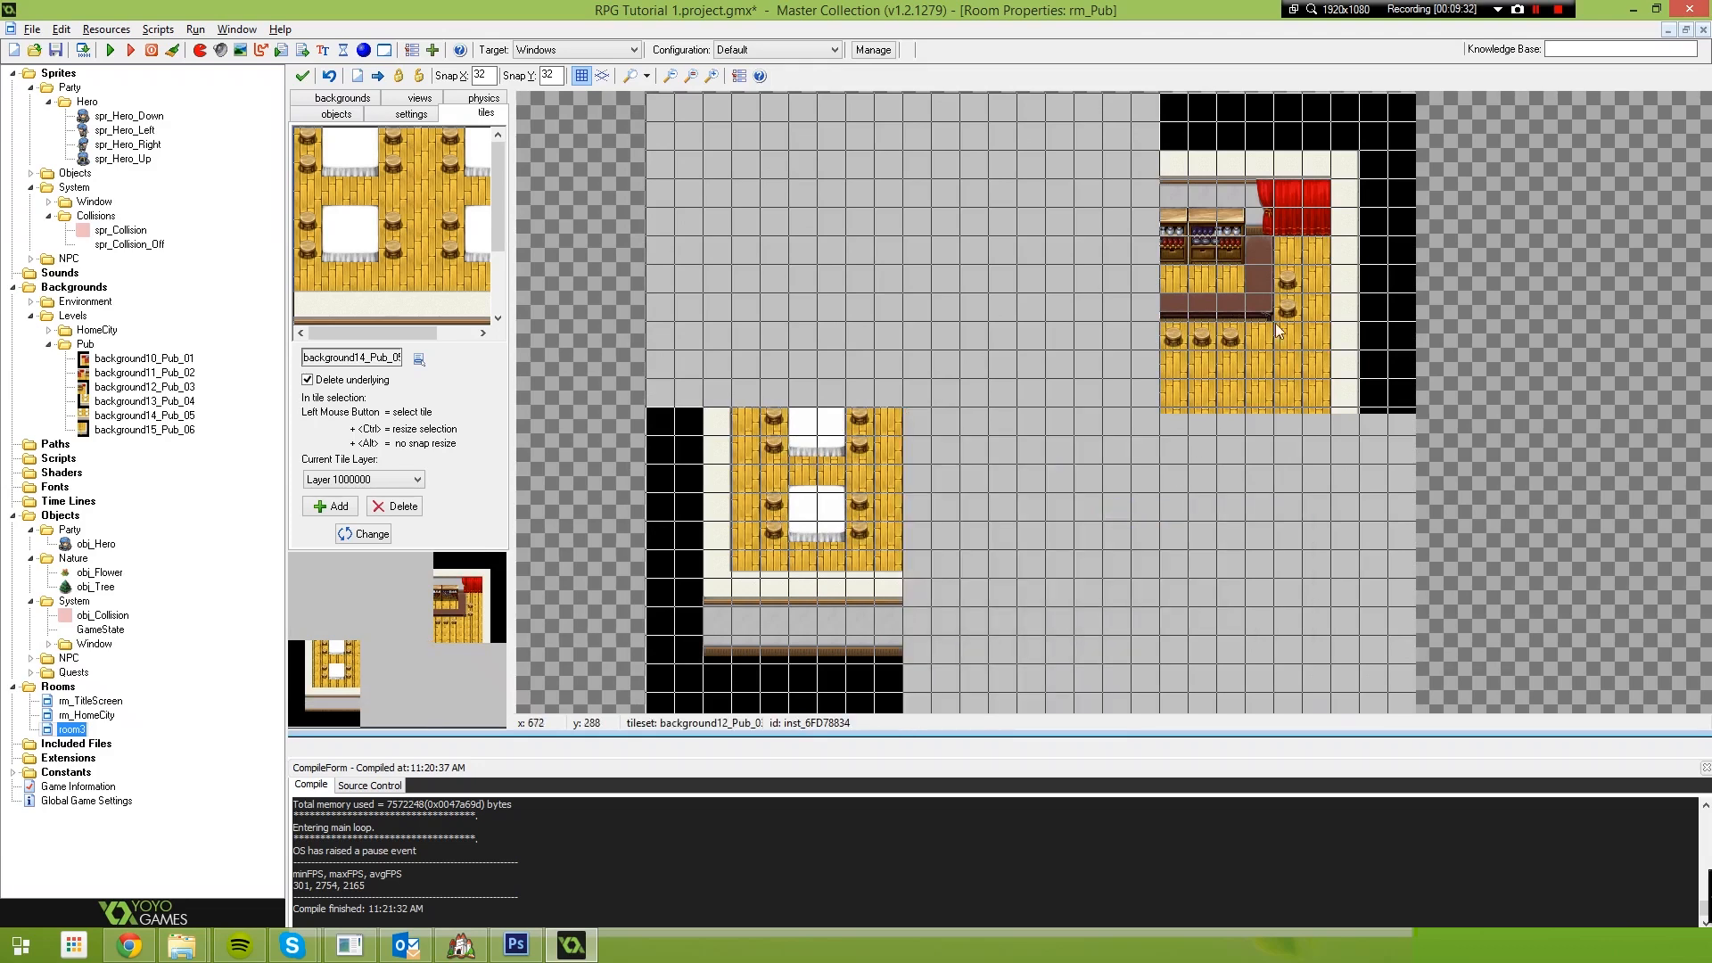
Switch to Photoshop and try dividing the Map002.png slice horizontally at 240 and vertically at 480 pixels per slice
key("alt+Tab")
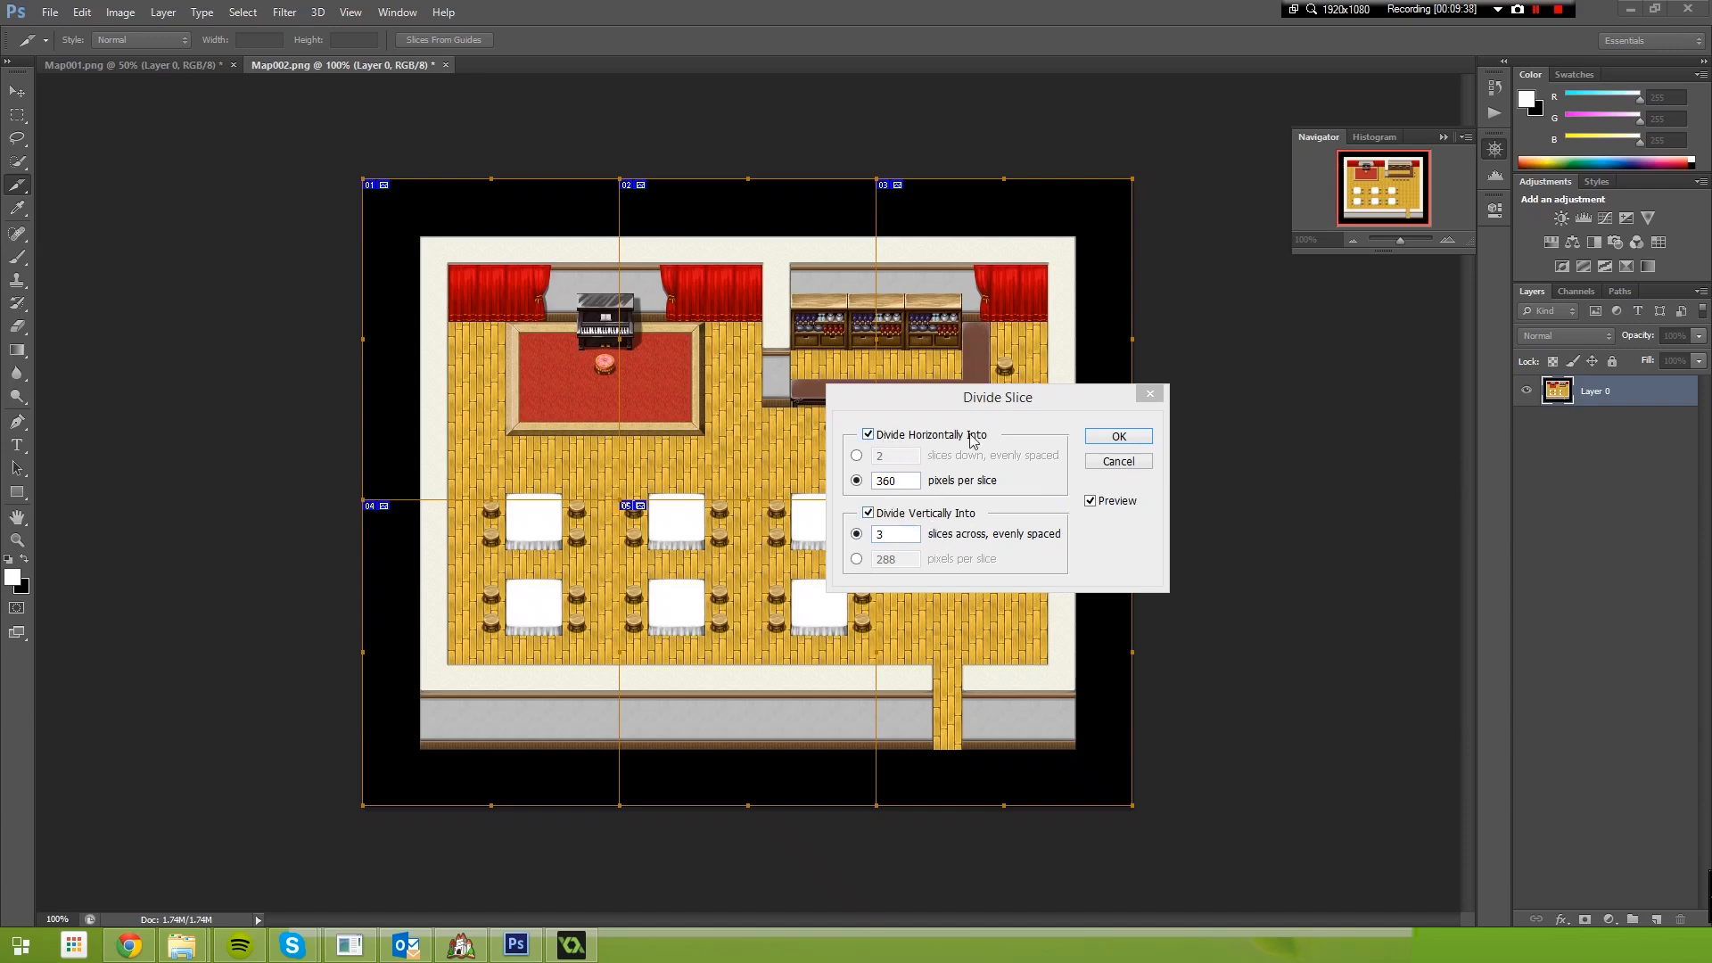
double_click(890, 481)
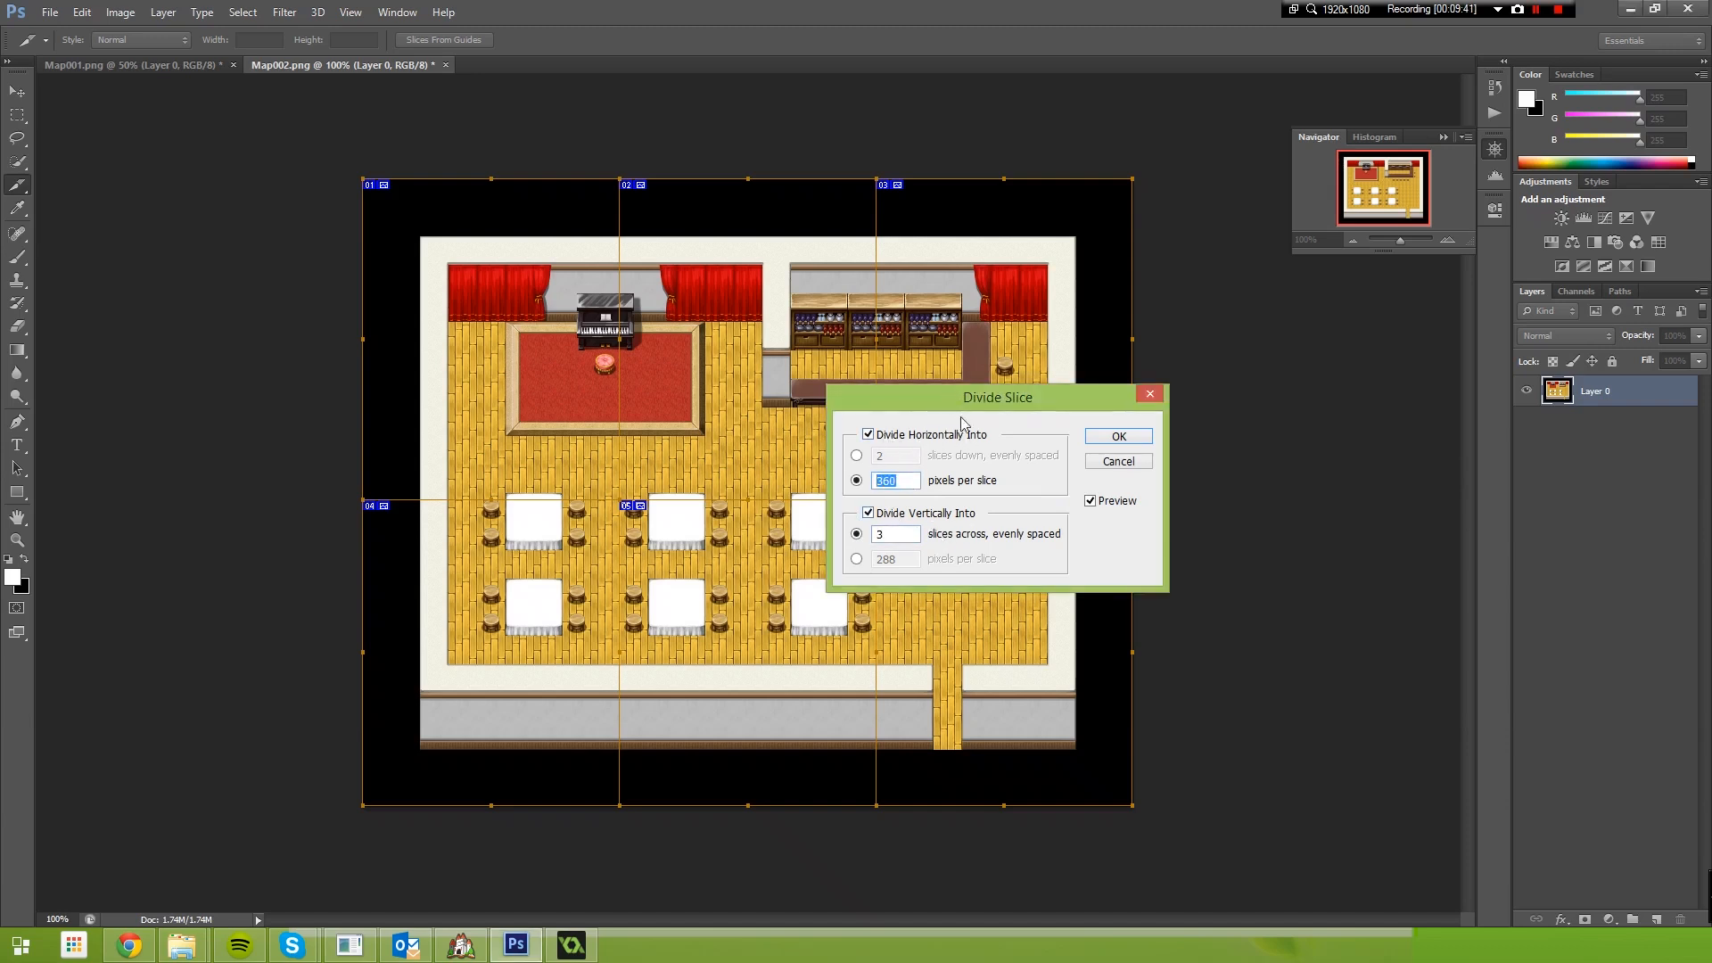
type("240")
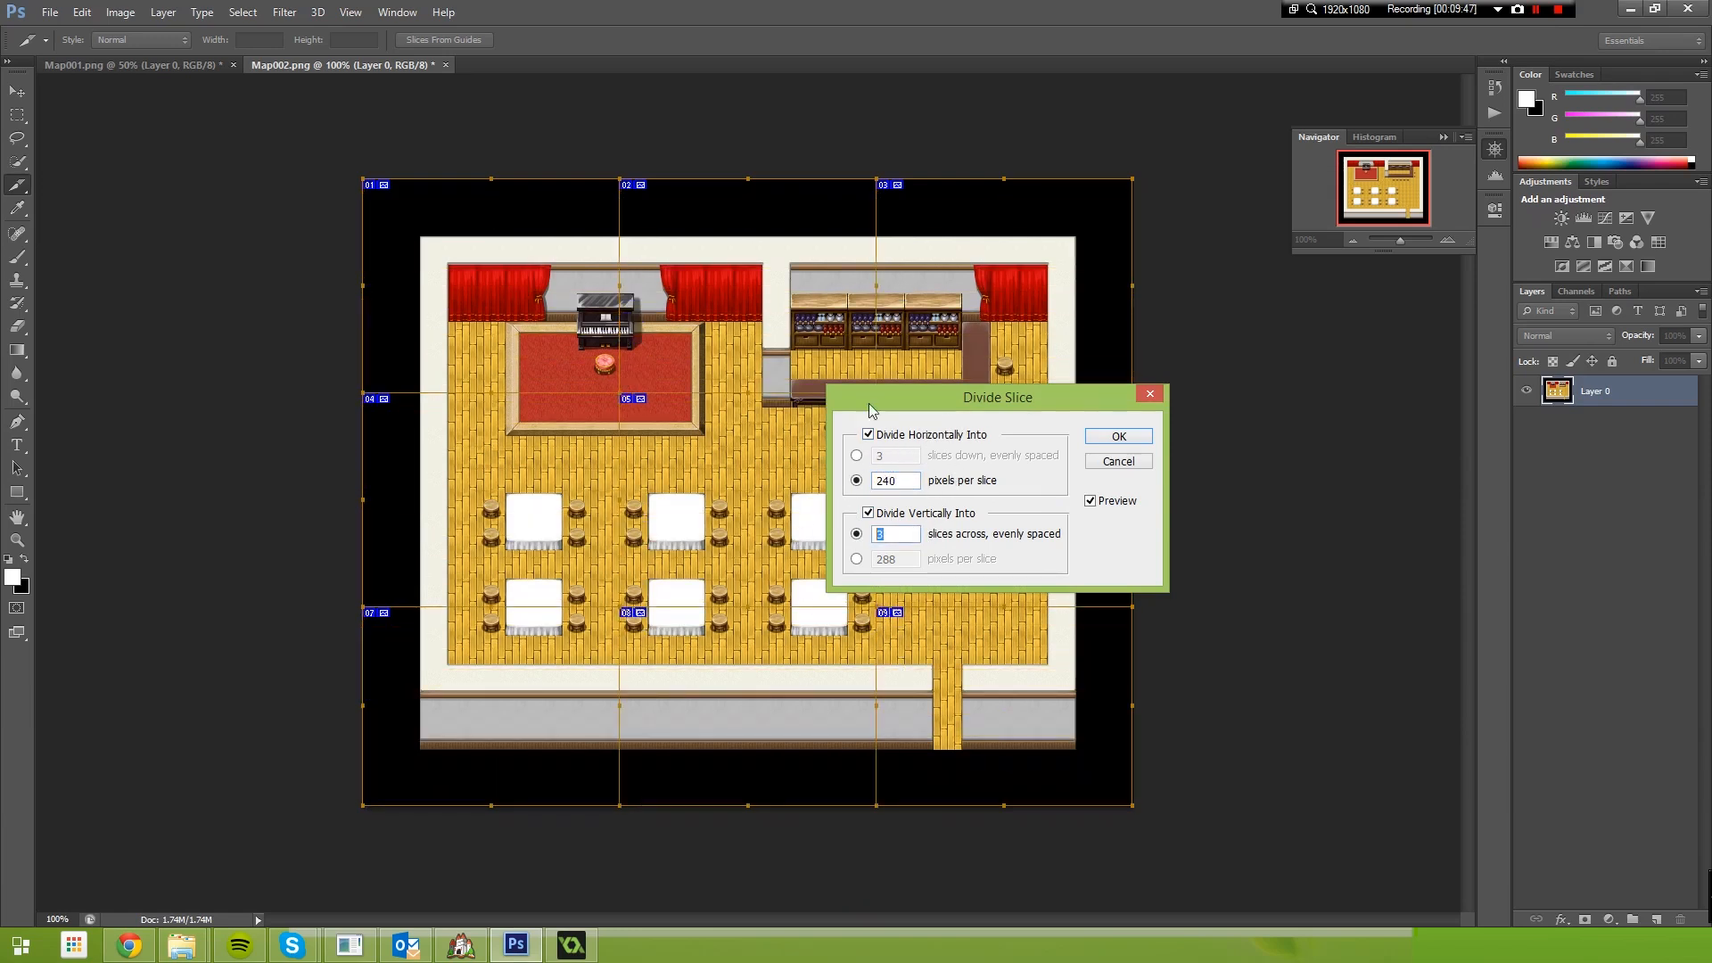
type("480")
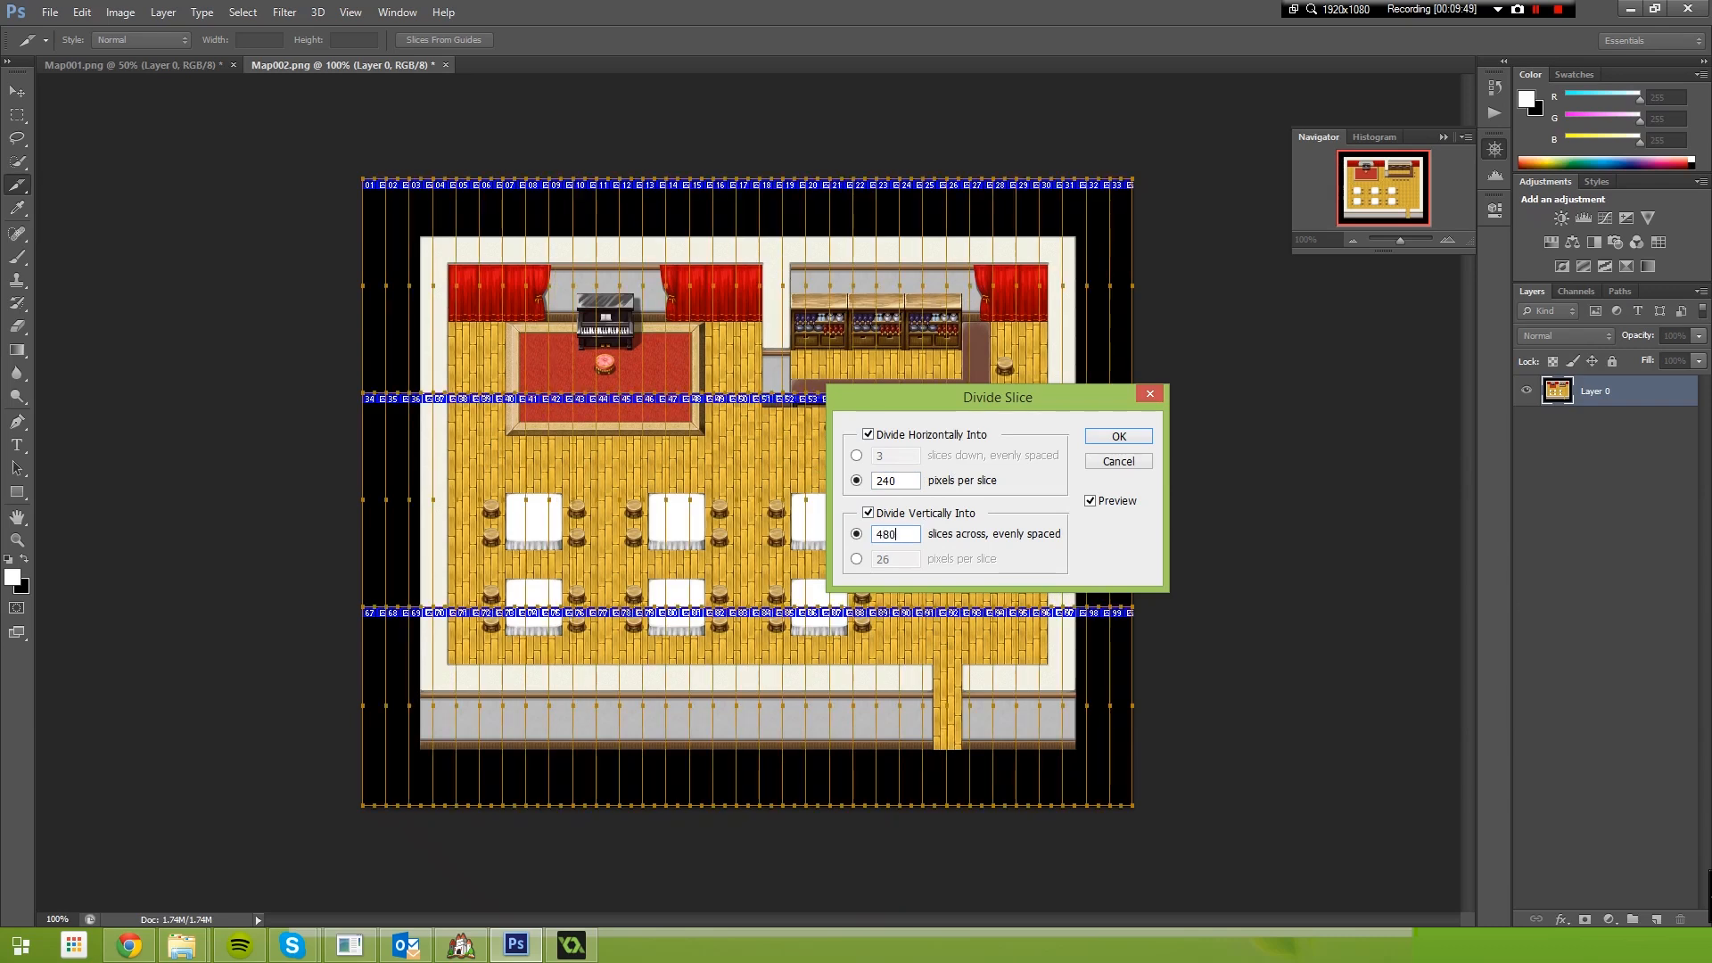
left_click(857, 559)
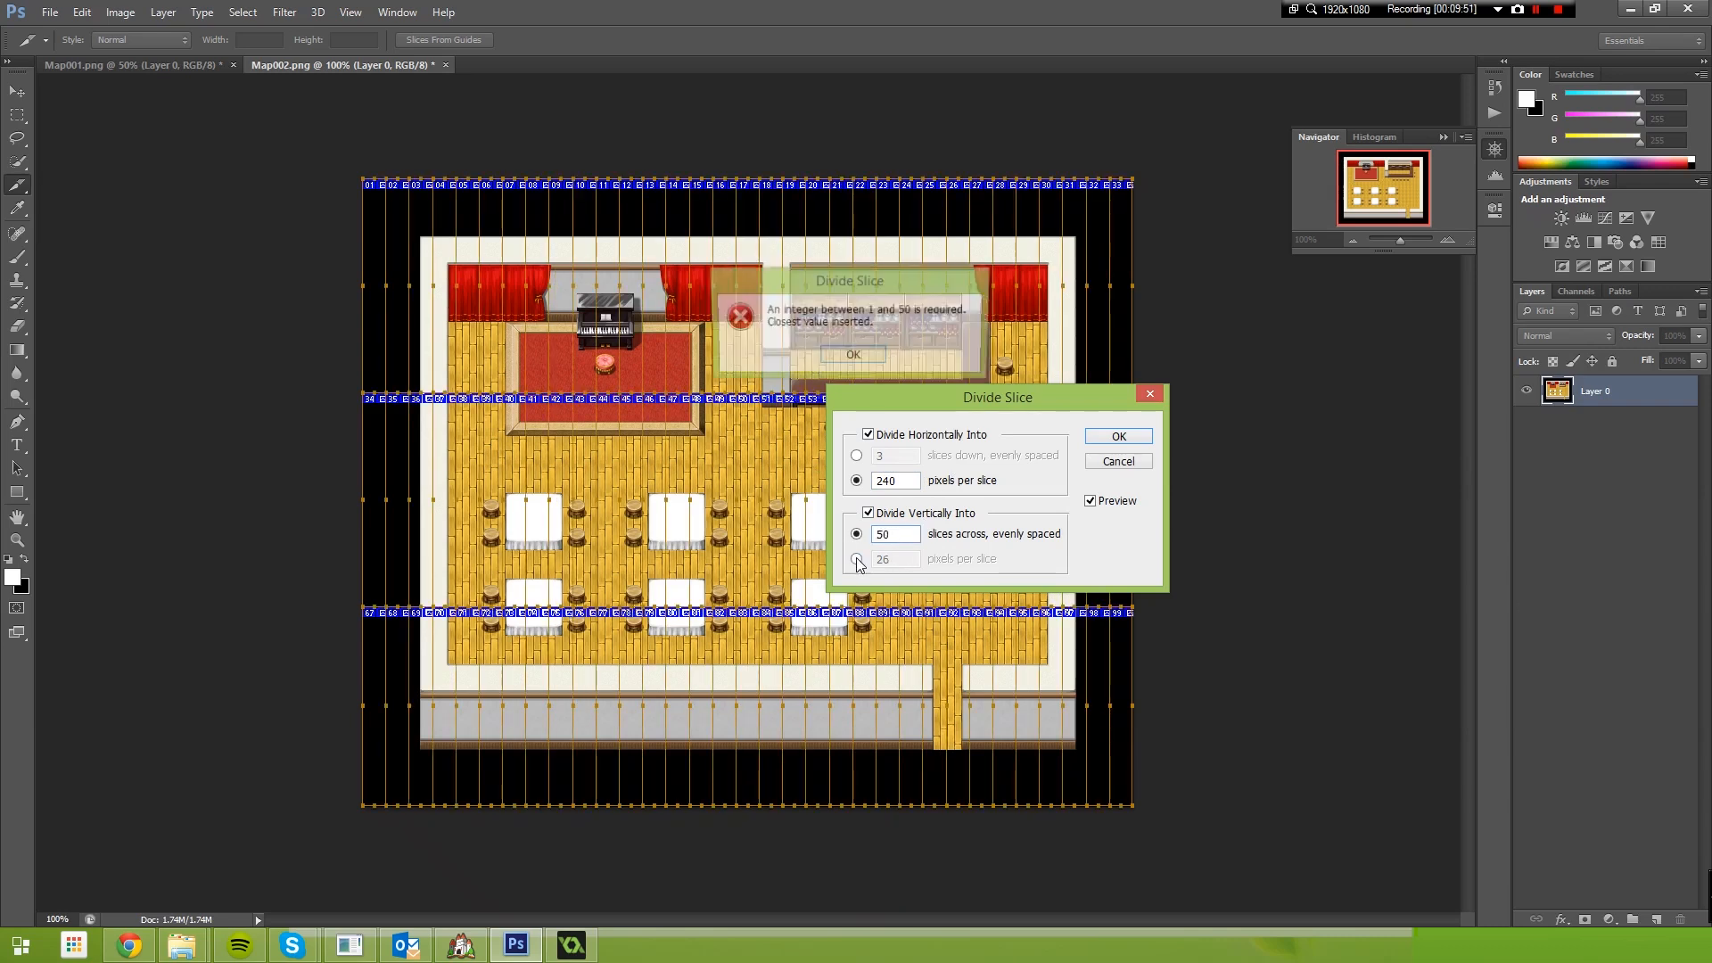
left_click(861, 360)
left_click(857, 559)
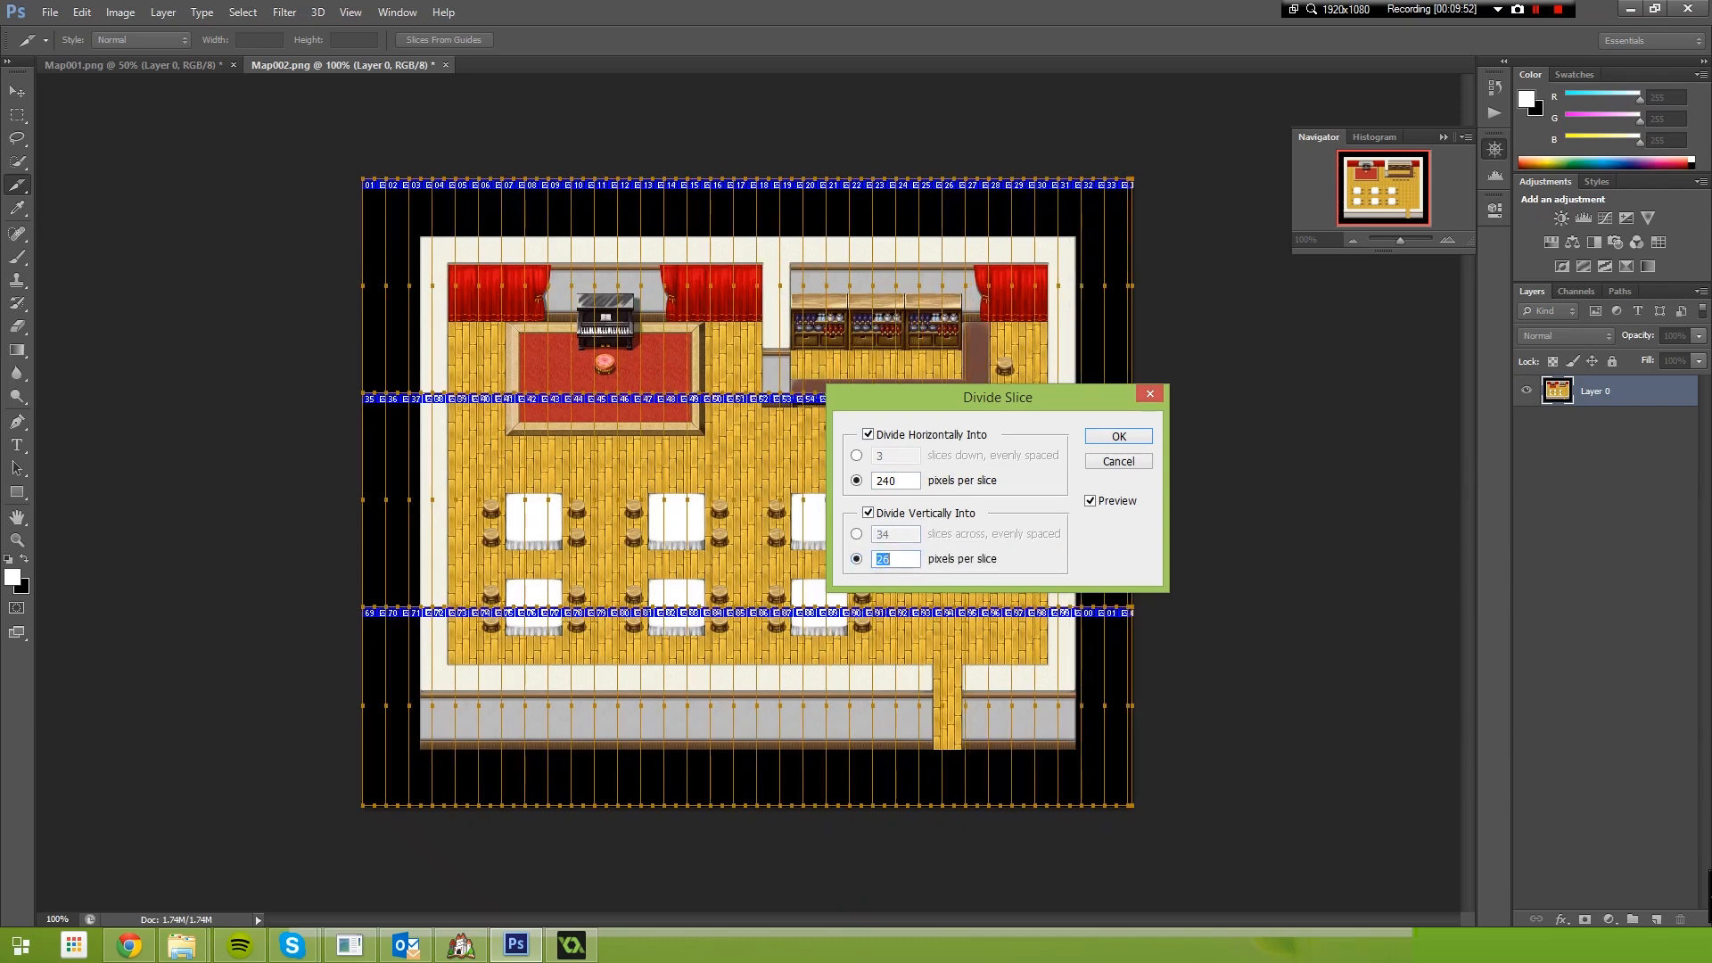
type("240")
key("BackSpace")
key("BackSpace")
key("BackSpace")
type("480")
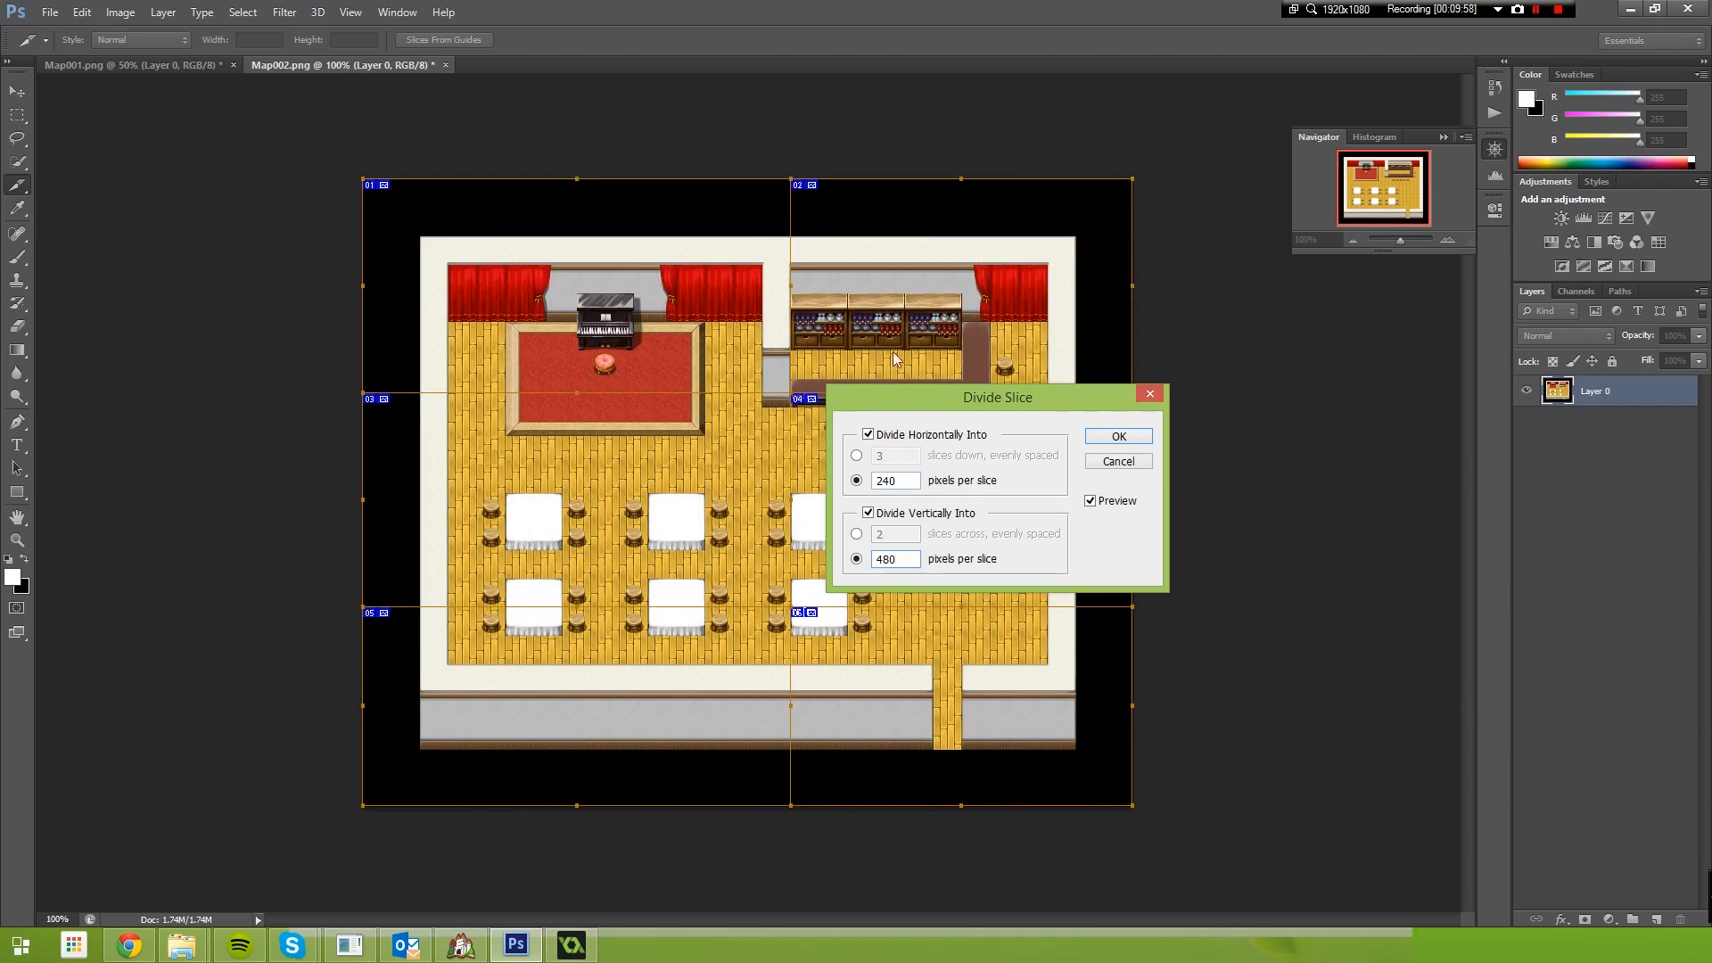
Divide the pub map at 240 pixels per slice both horizontally and vertically, and apply the division
left_click_drag(894, 561, 840, 568)
key("ctrl+c")
left_click_drag(903, 482, 872, 481)
key("ctrl+v")
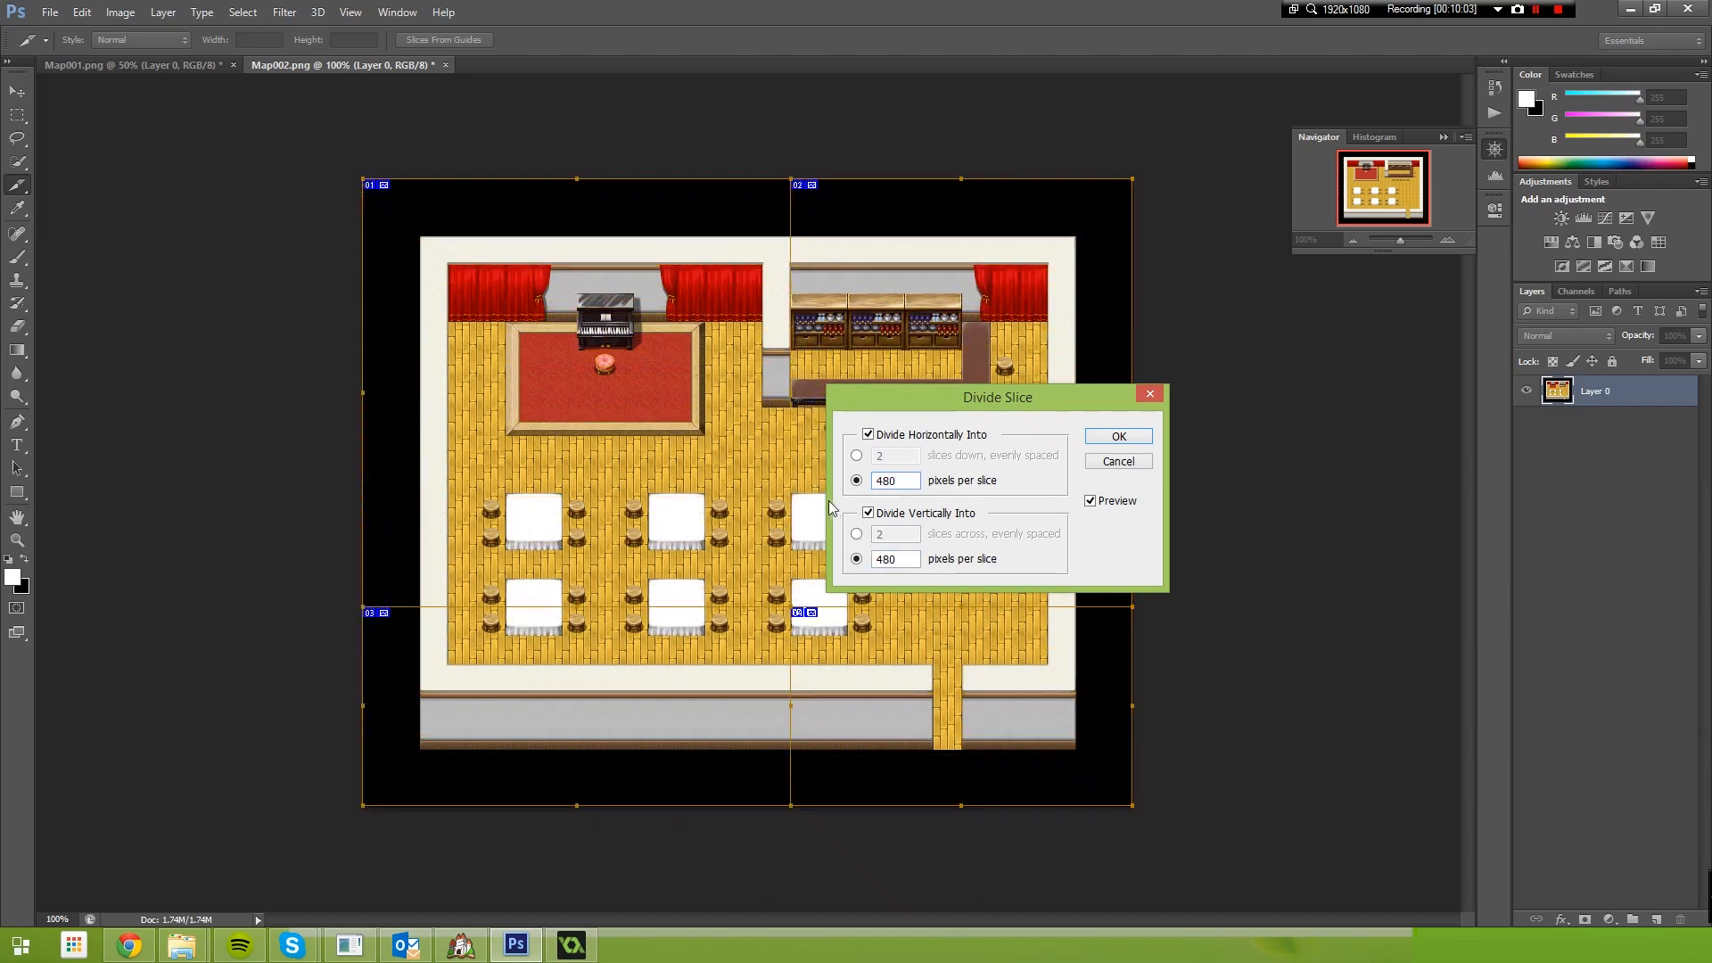
type("240")
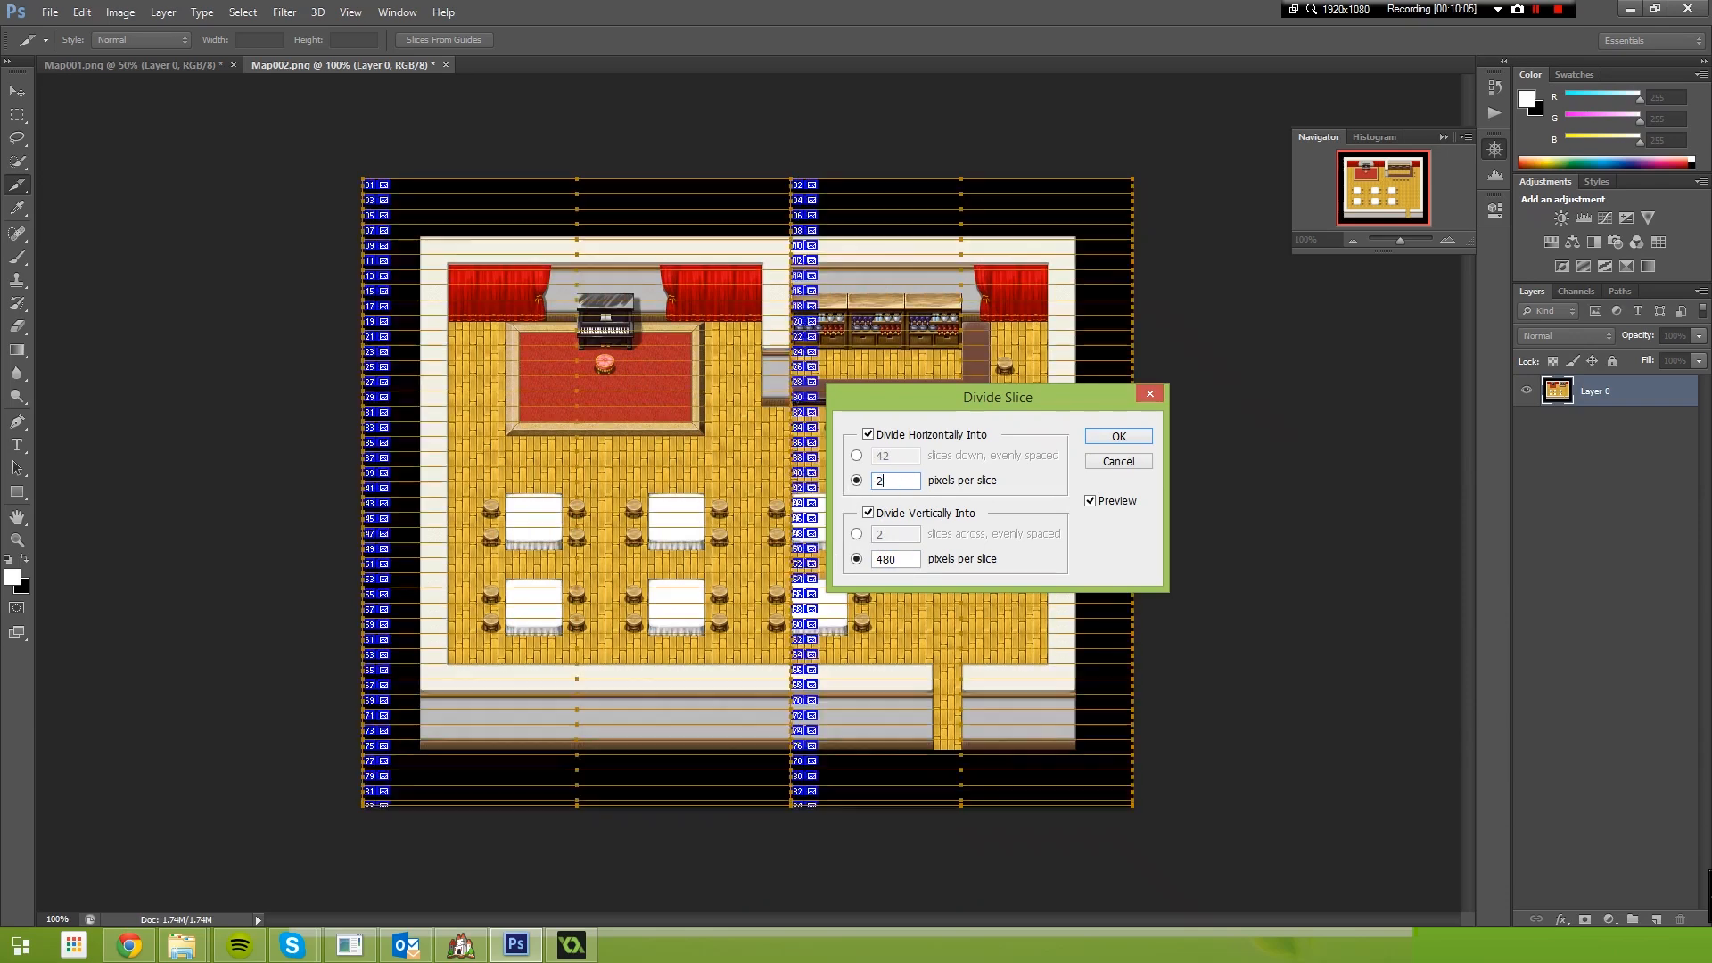
type("24")
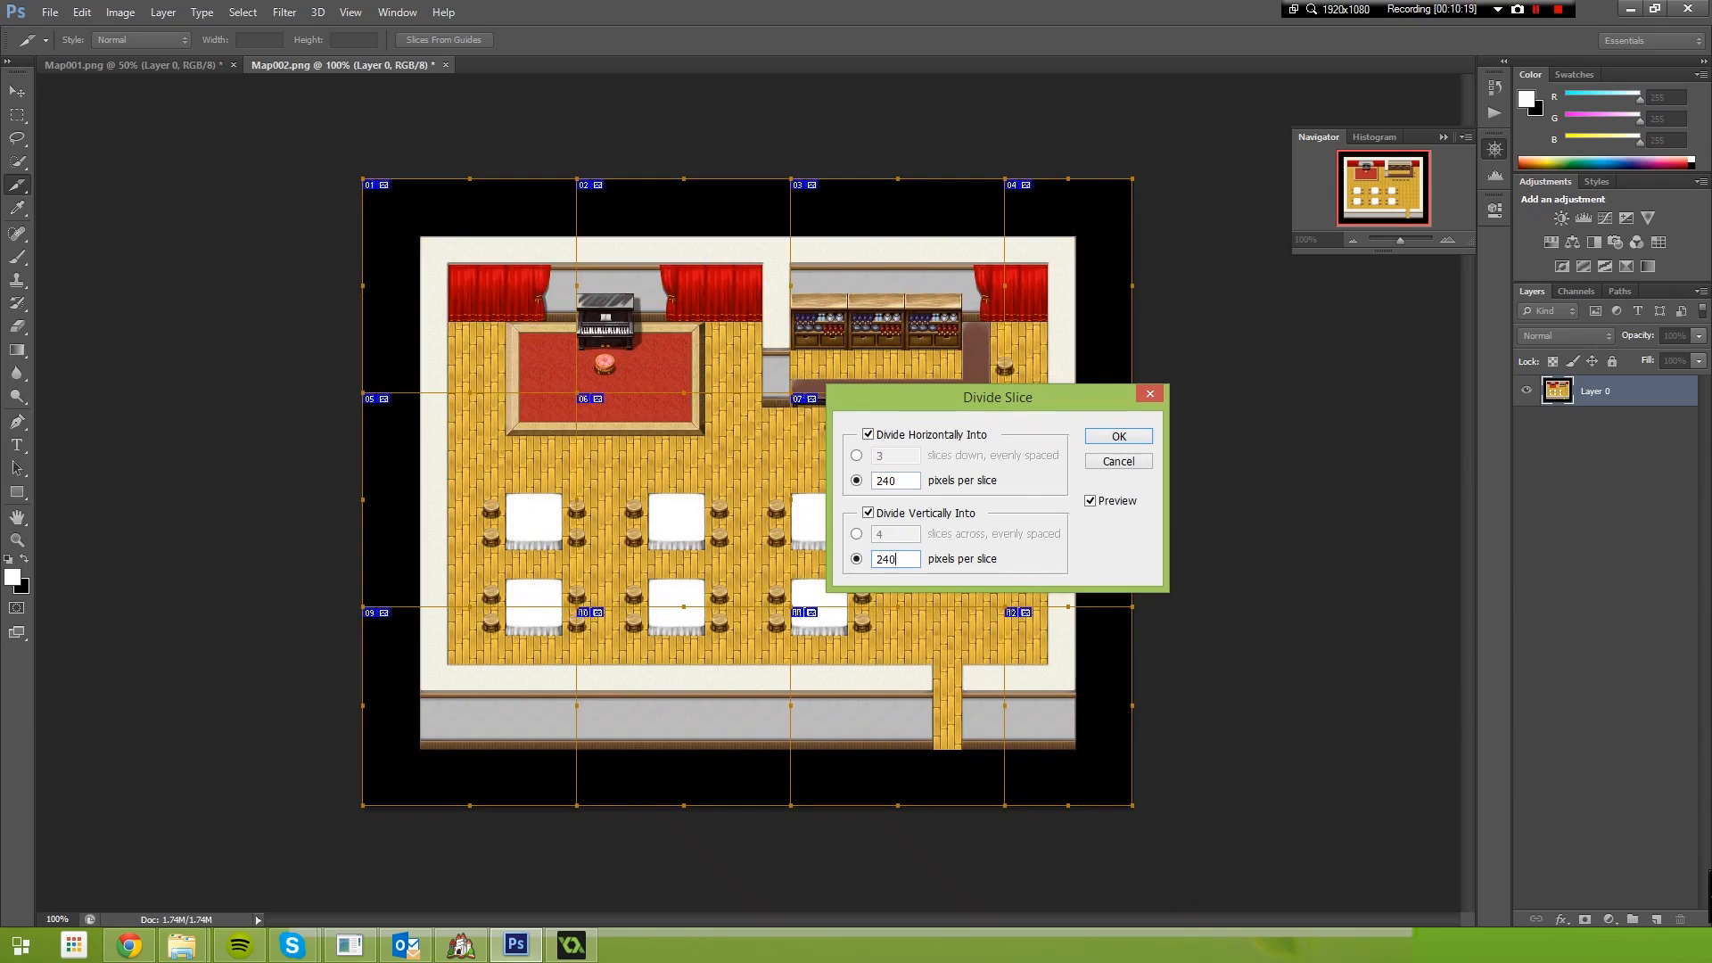
left_click(1124, 438)
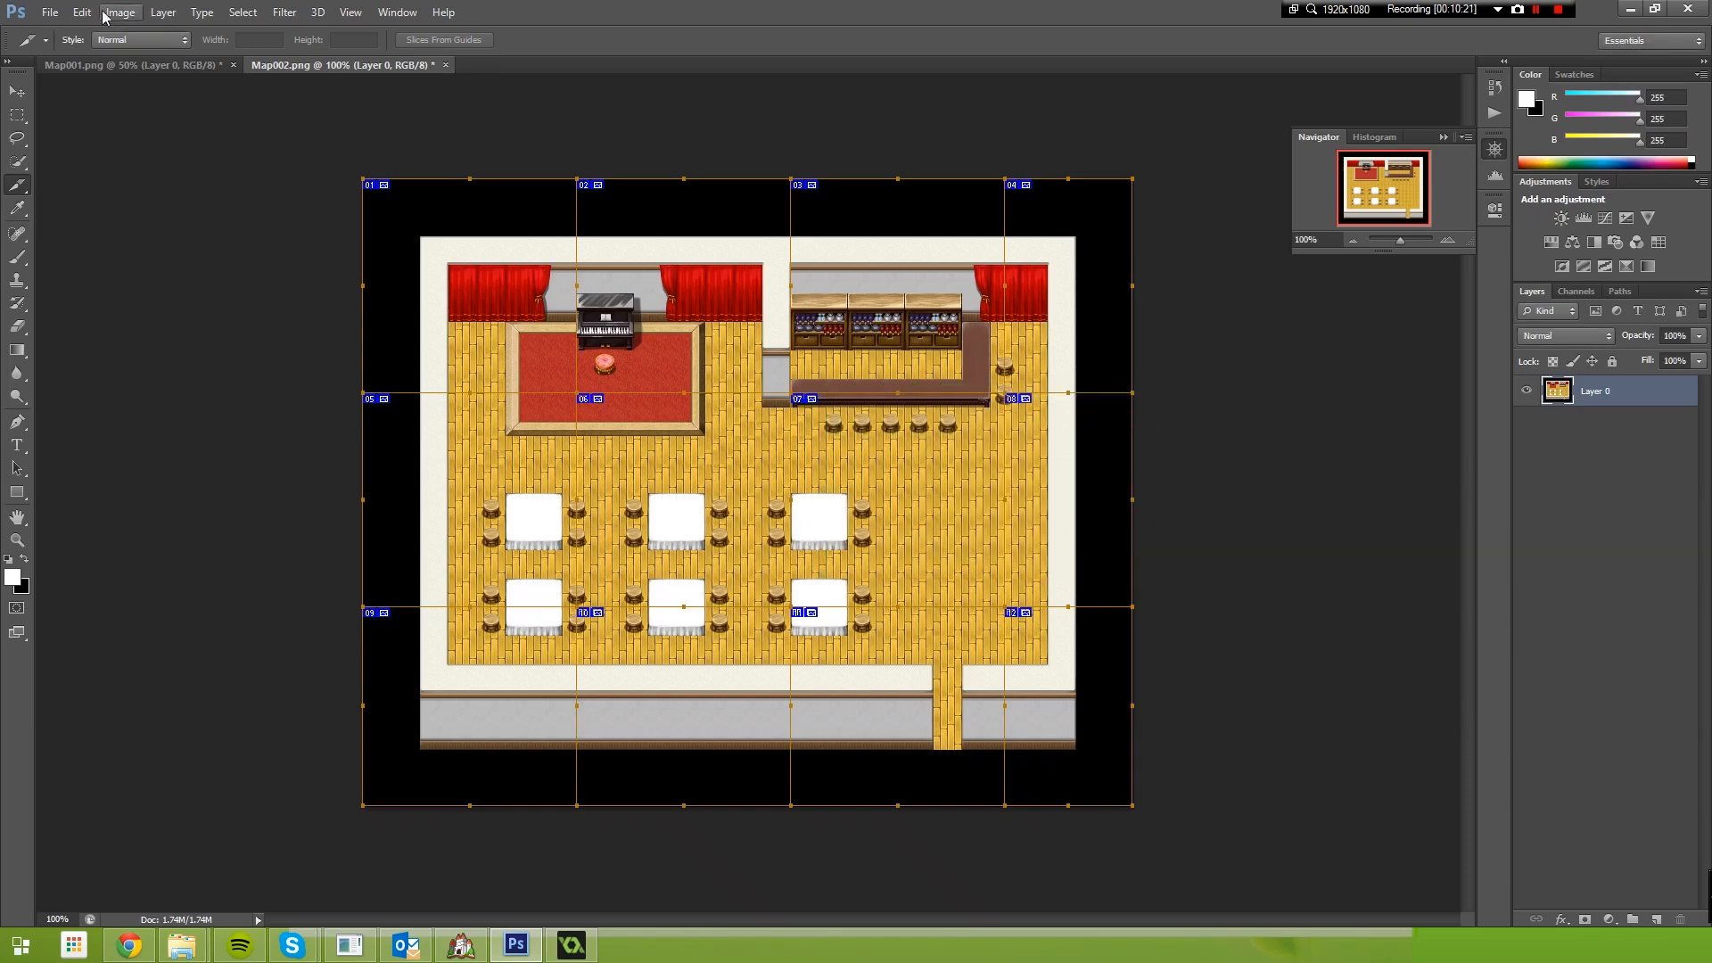
Export all slices with Save for Web as PNG-24 images
left_click(50, 13)
left_click(88, 260)
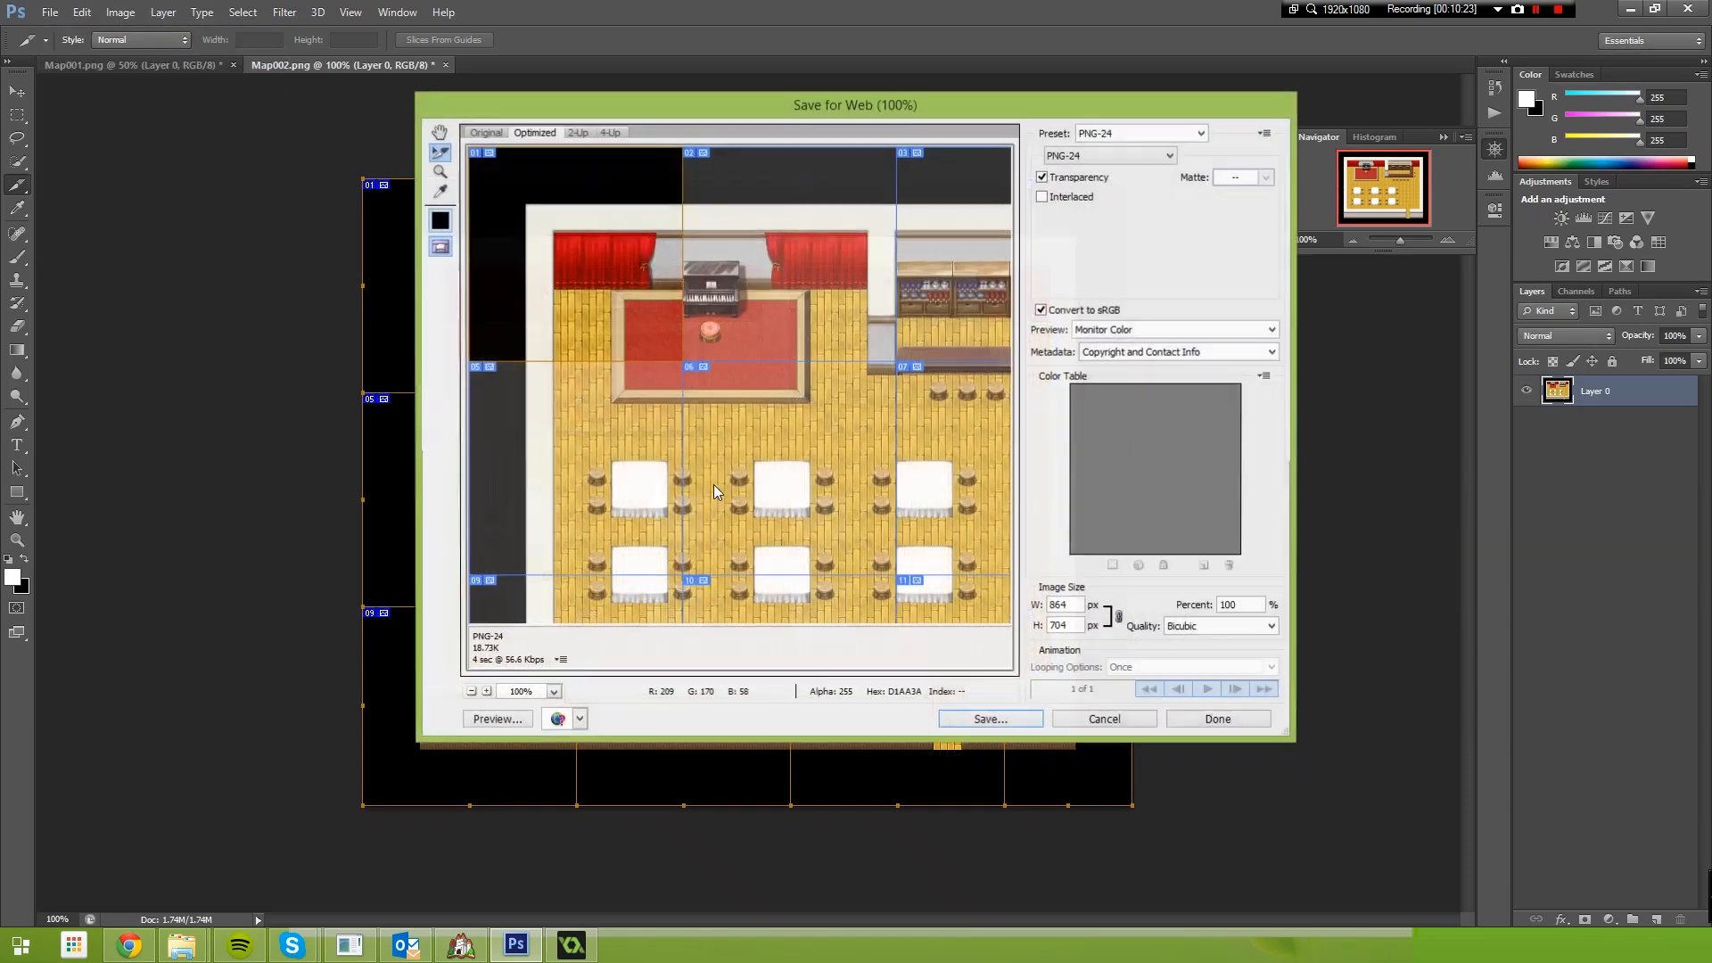
key("Return")
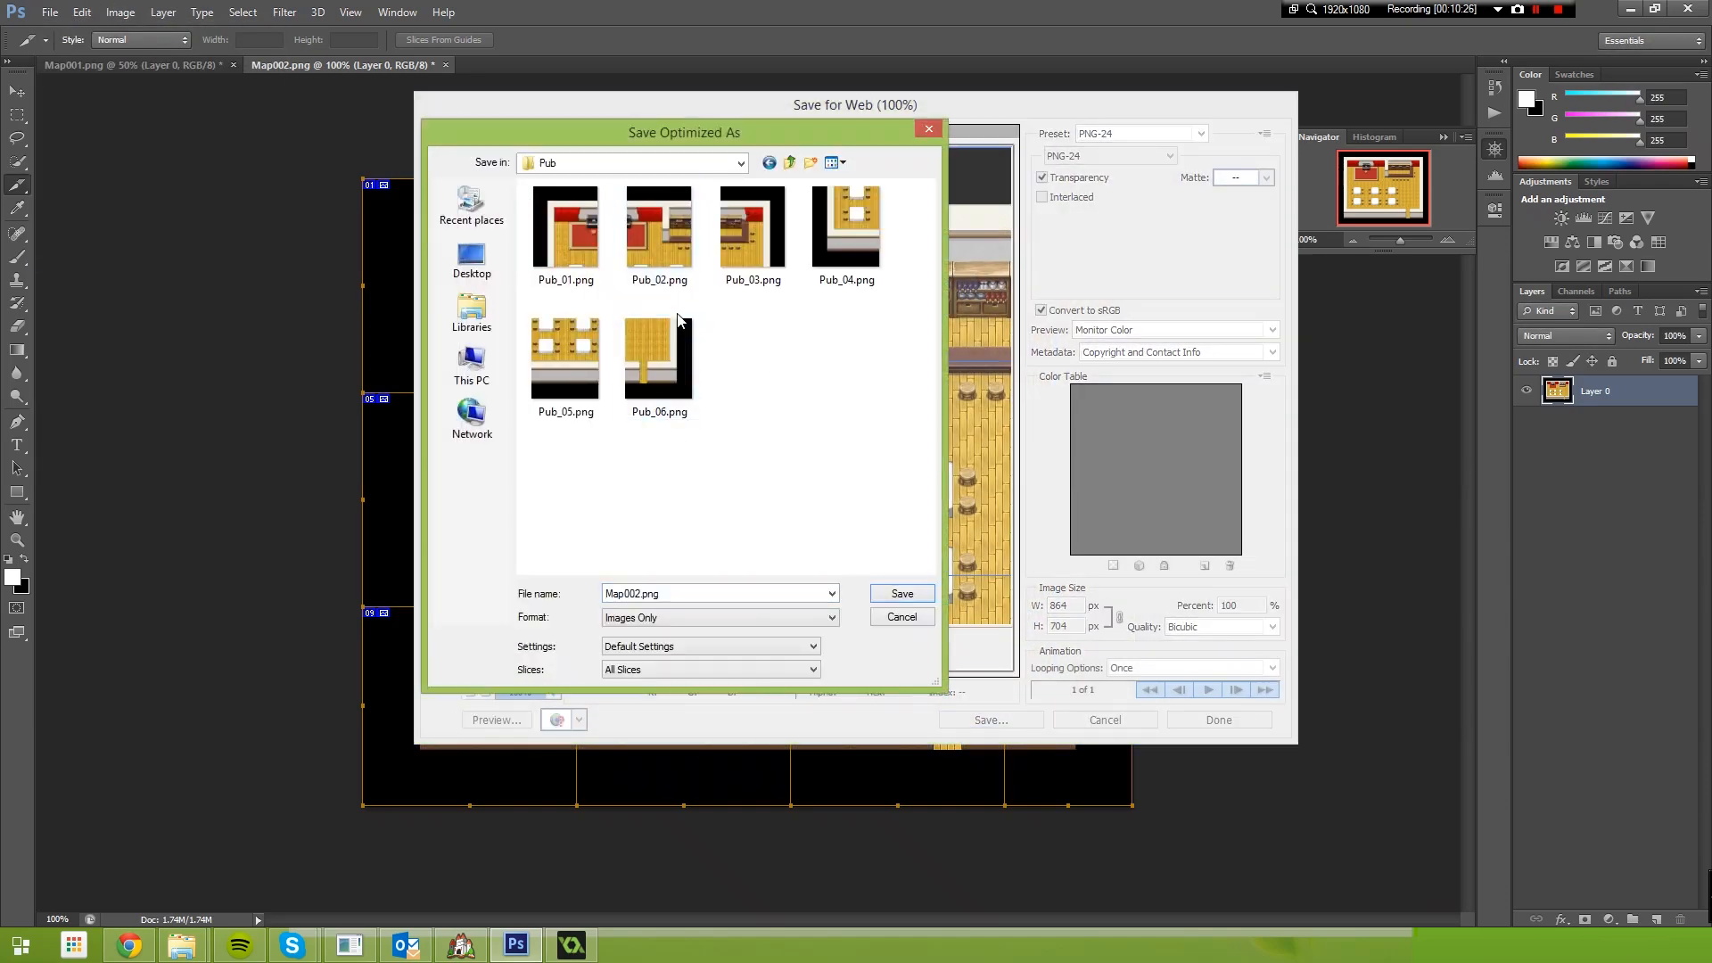
left_click(615, 276)
left_click(899, 588)
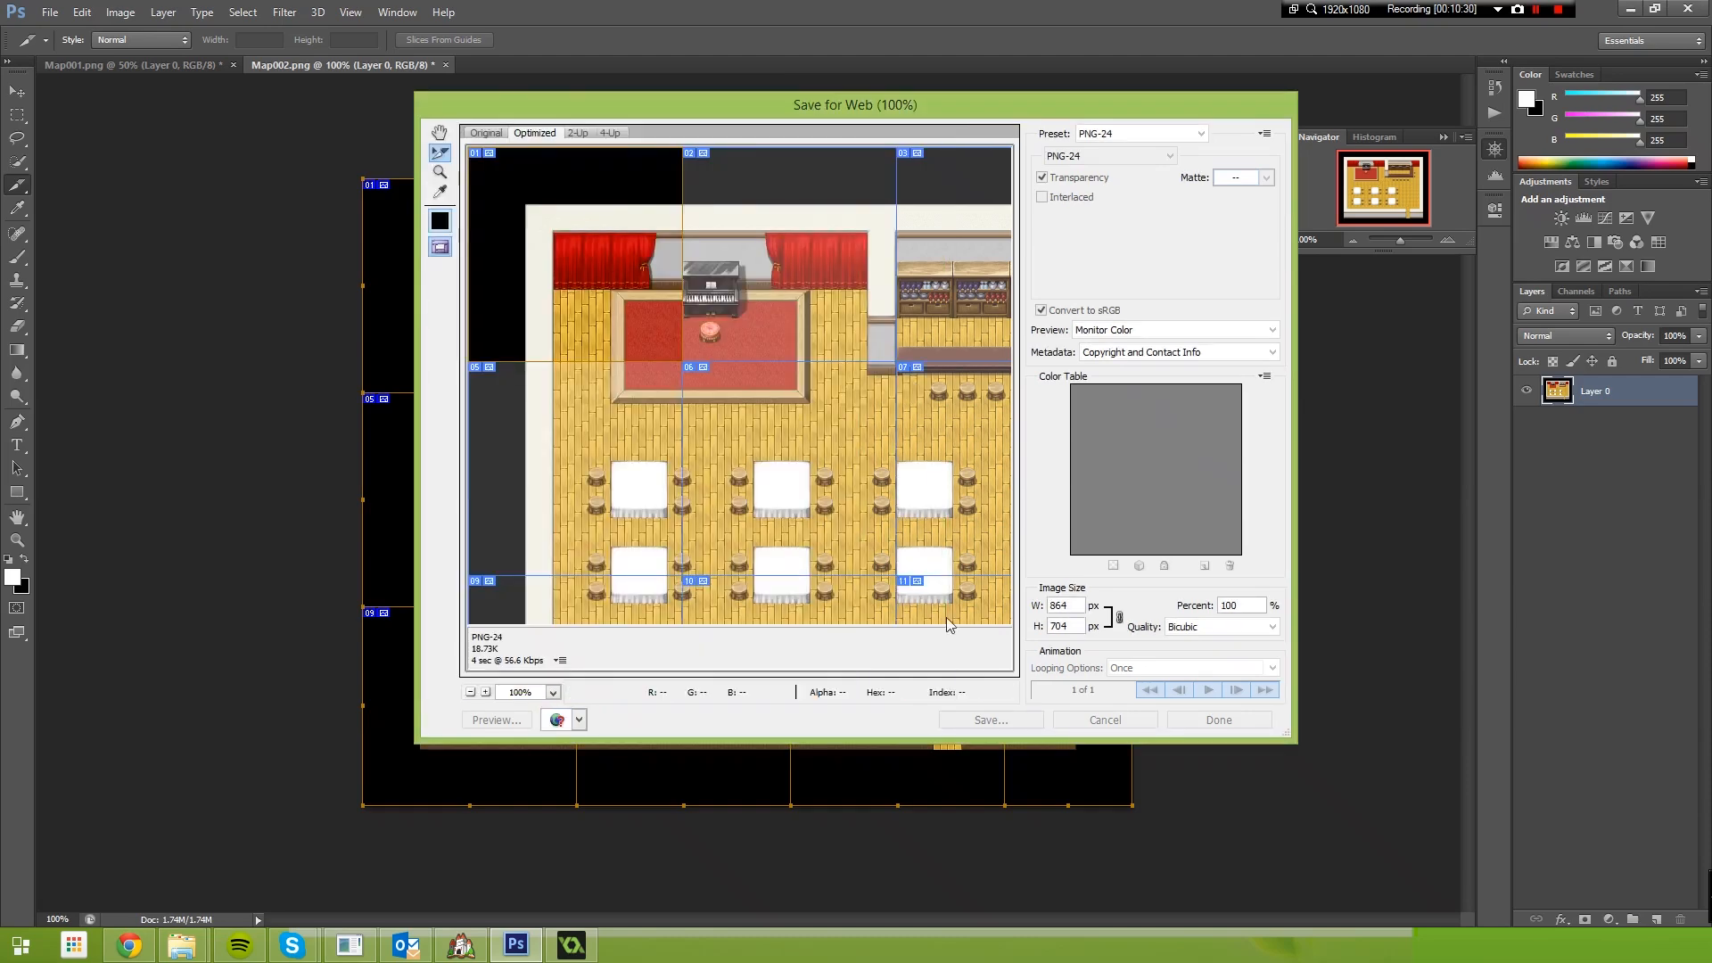
Export the slices again from Save for Web under the name Pub, one folder level up
left_click(181, 945)
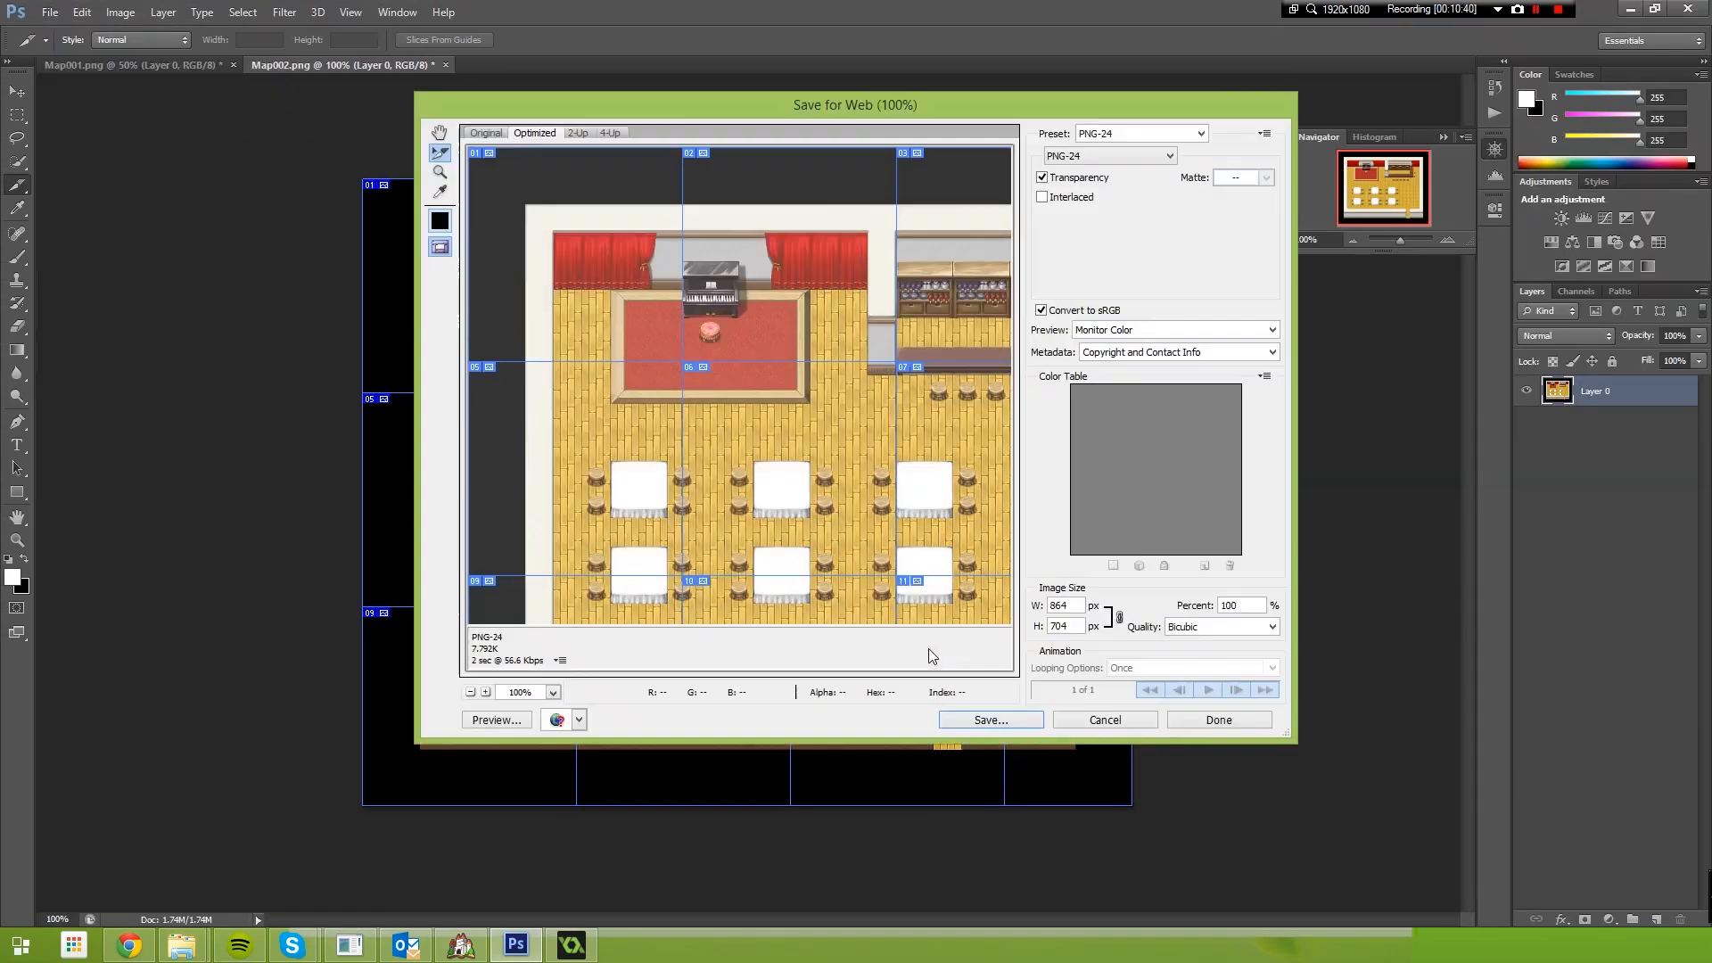
left_click(991, 719)
left_click(665, 210)
left_click(901, 593)
left_click(790, 162)
double_click(631, 594)
type("Pub")
key("Return")
Delete the old Pub folder from the Maps folder and save the exported slices there
left_click(790, 162)
left_click(656, 230)
key("Delete")
left_click(901, 594)
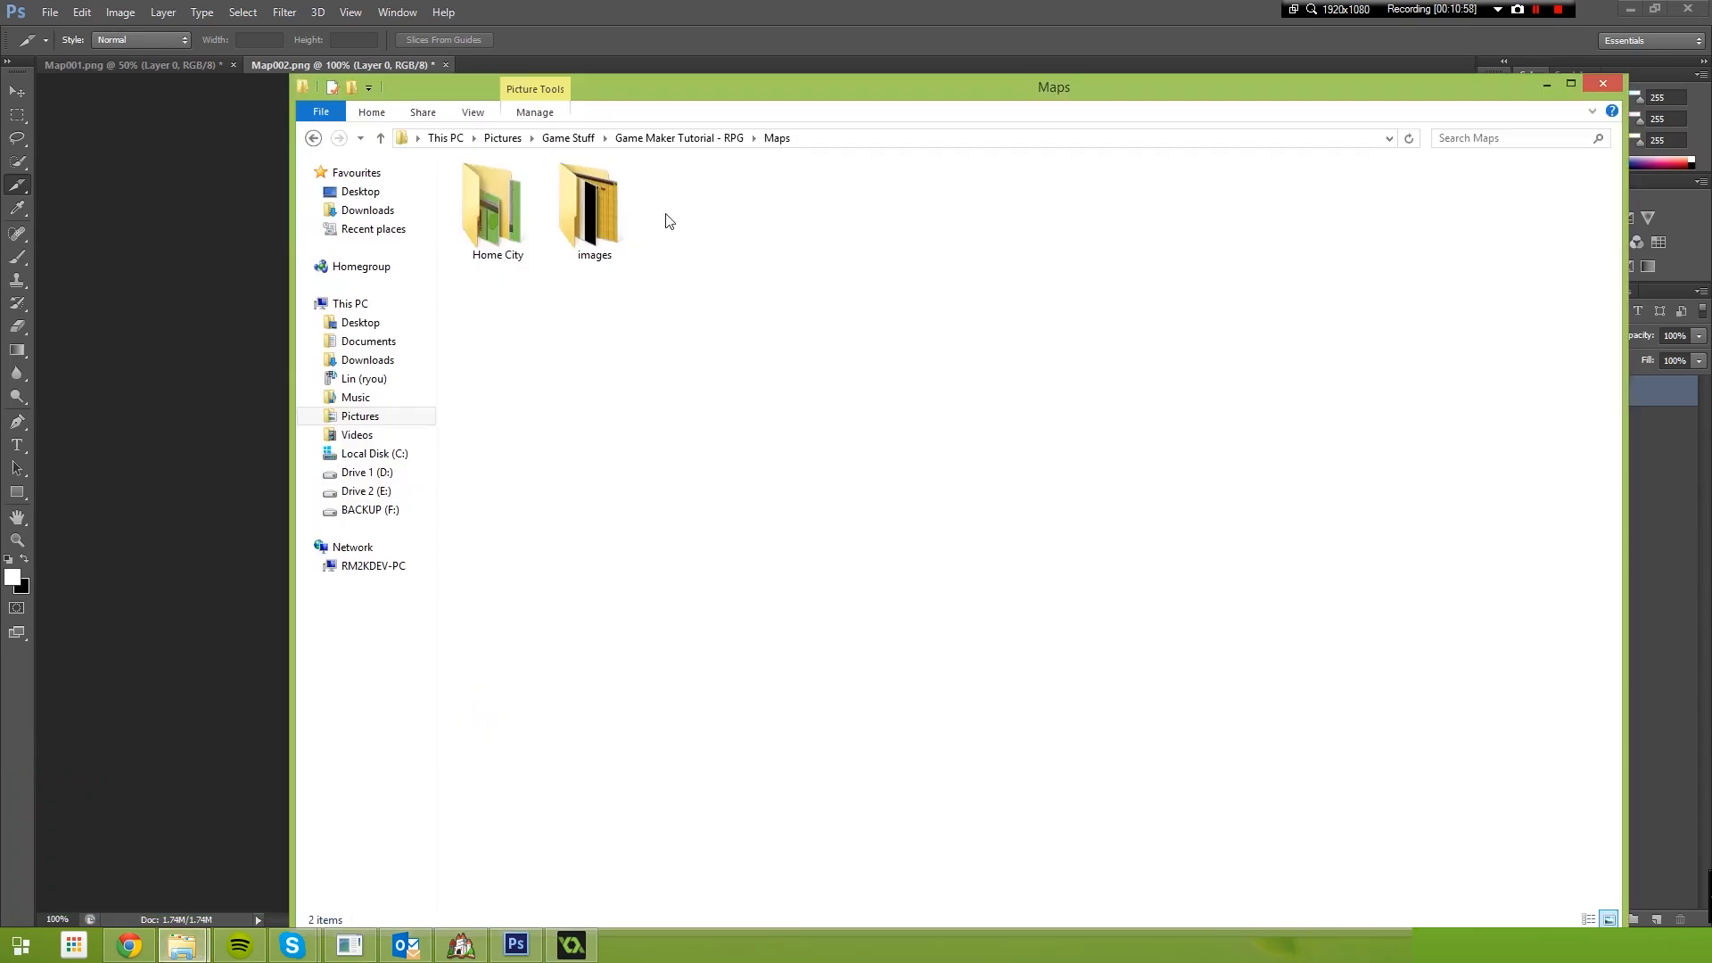
key("Return")
Switch to GameMaker and move the imported backgrounds Pub_02 to Pub_12 into the Pub group
left_click(570, 945)
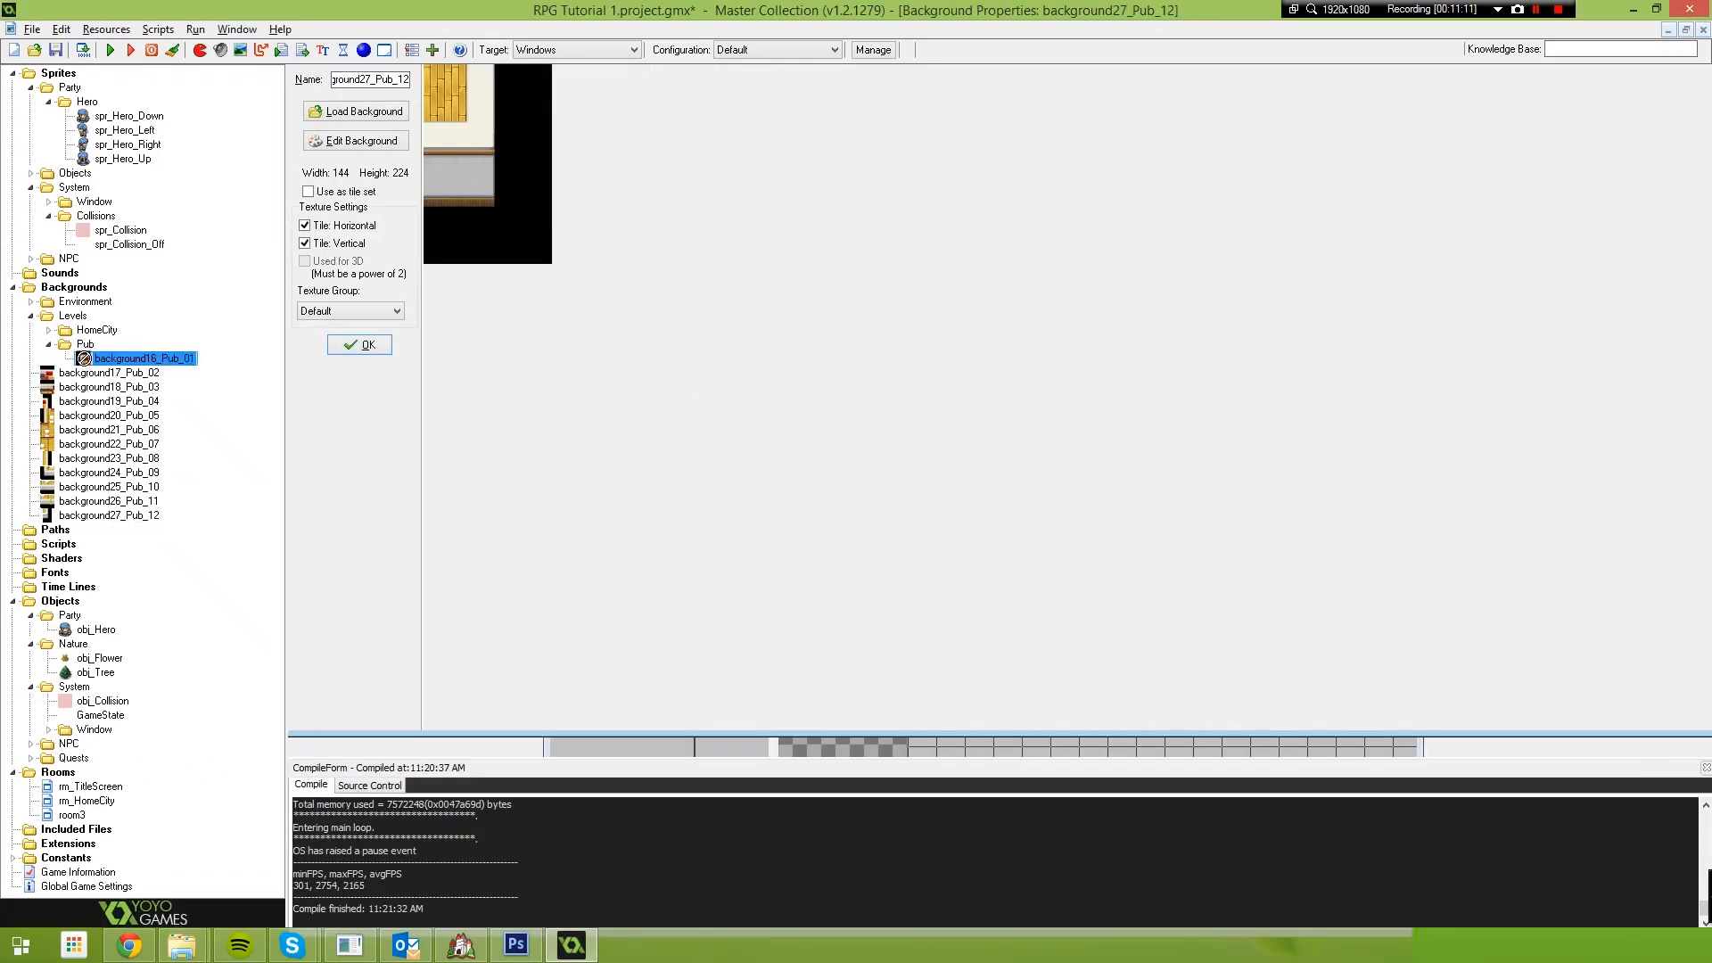
left_click_drag(72, 386, 75, 348)
left_click_drag(75, 417, 77, 347)
left_click_drag(75, 444, 76, 347)
left_click_drag(75, 473, 76, 347)
left_click_drag(74, 501, 75, 348)
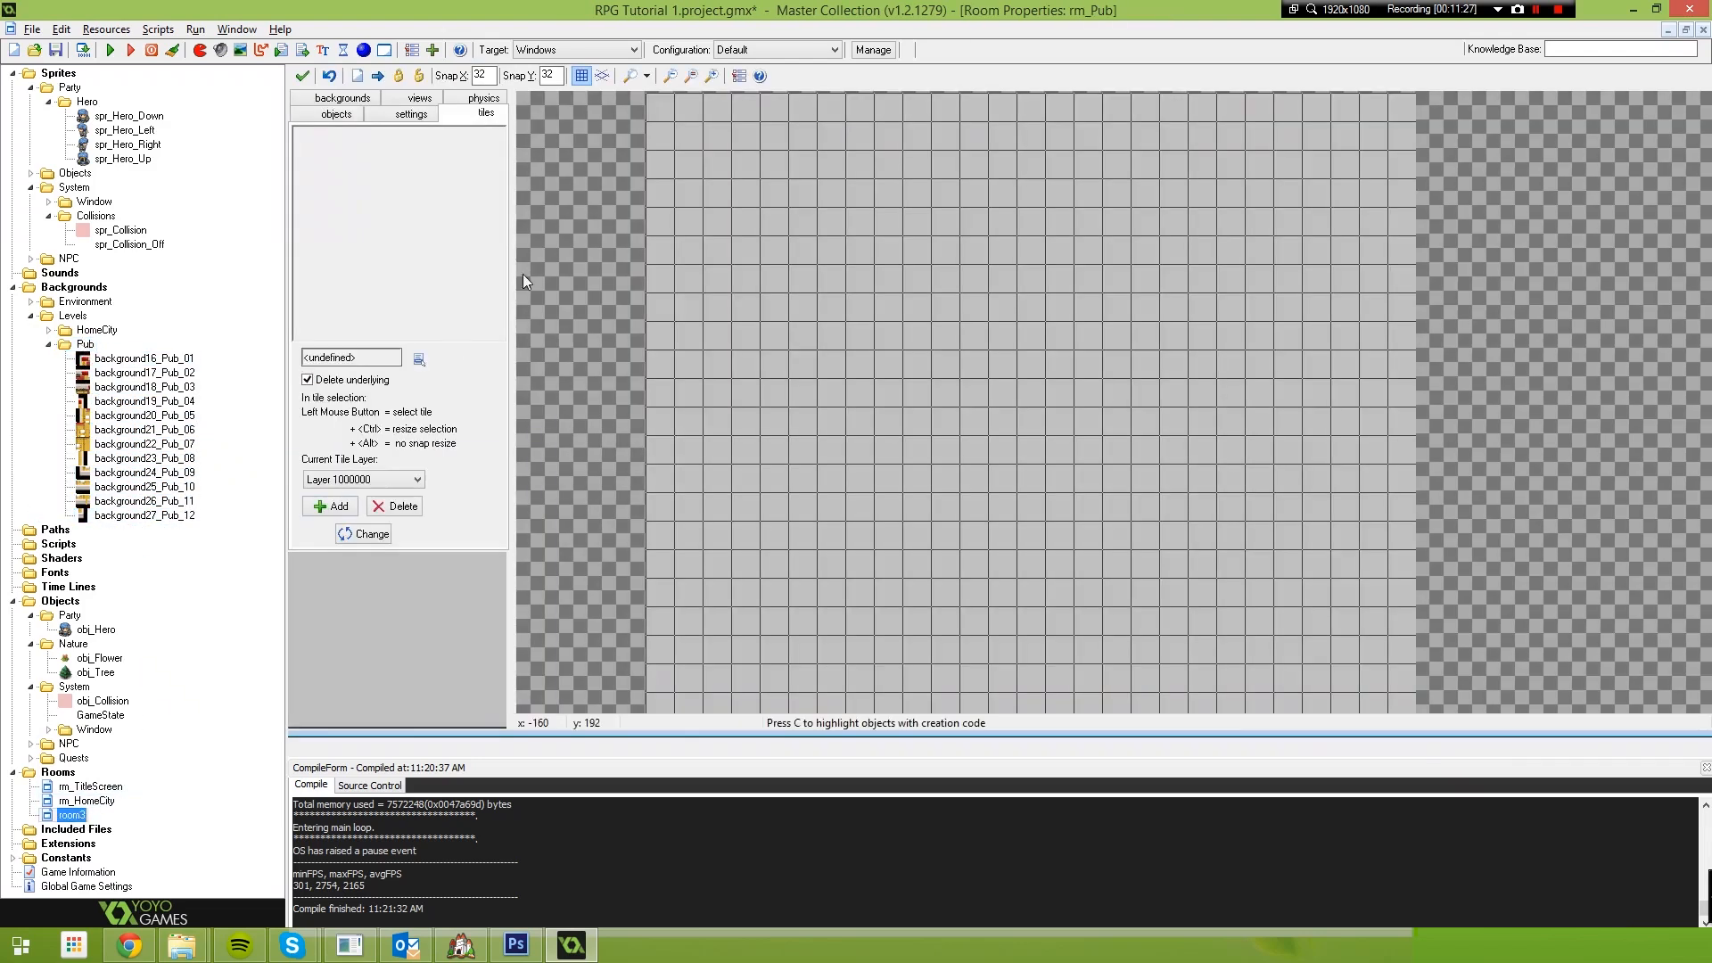
Place background16_Pub_01 and background17_Pub_02 as tiles along the top of rm_Pub and check the seam between them
left_click(418, 358)
left_click(677, 403)
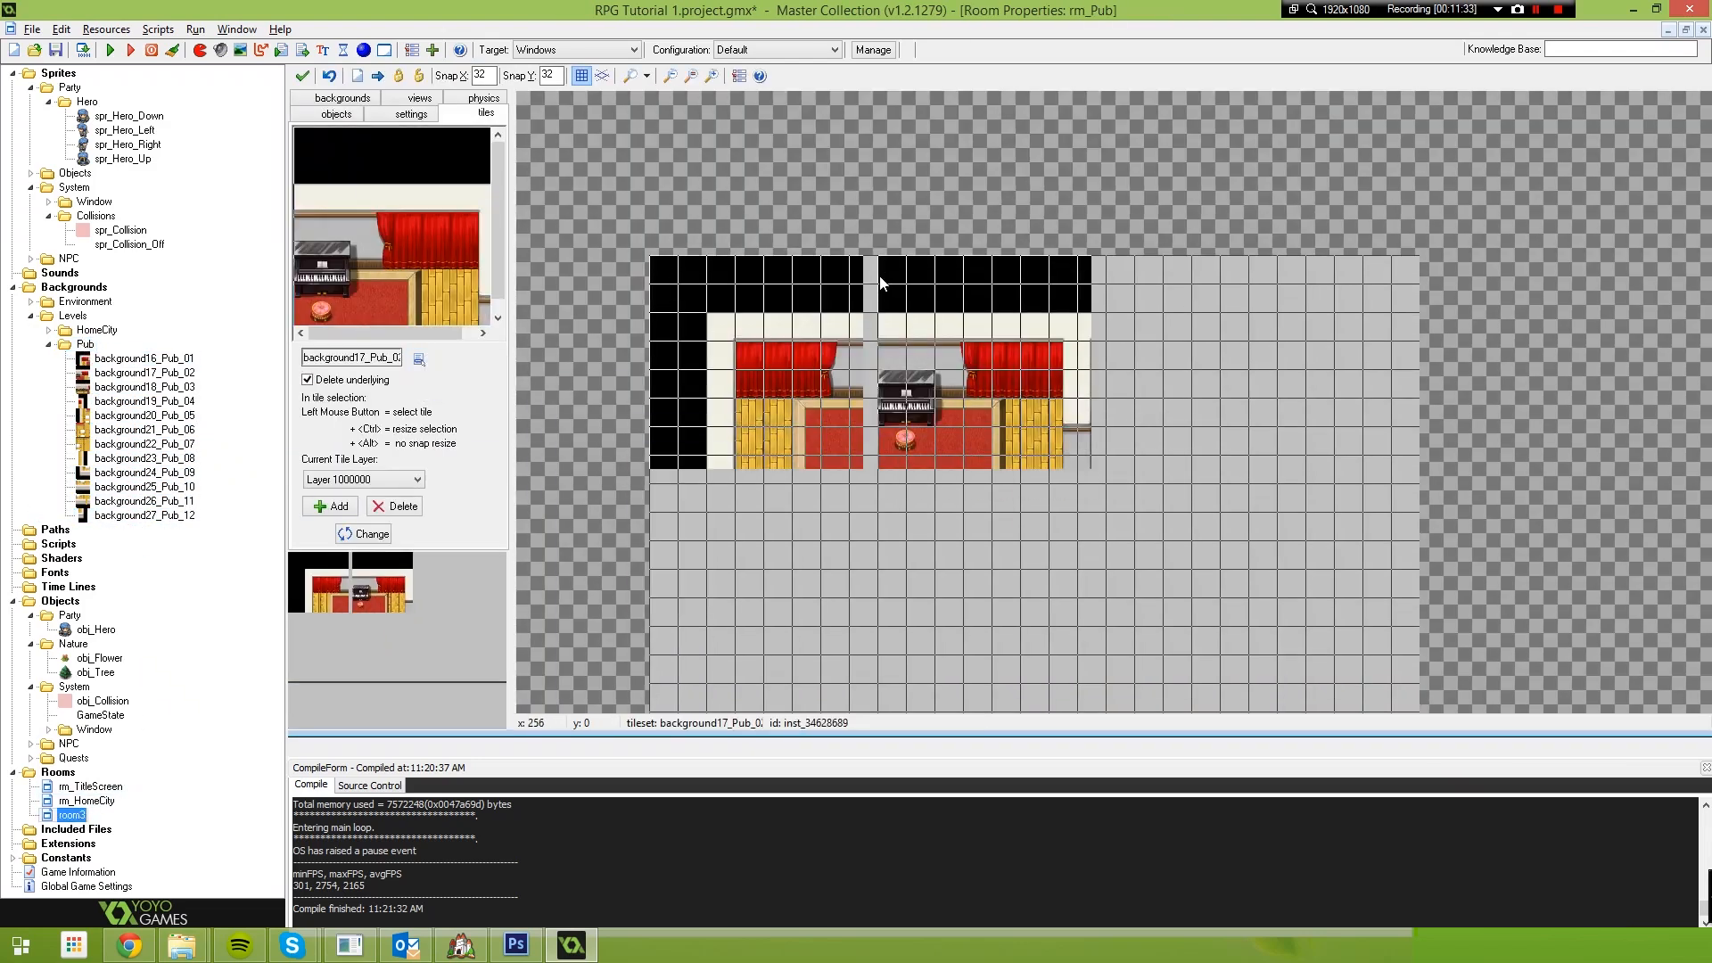
scroll(979, 463, "up", 1, "ctrl")
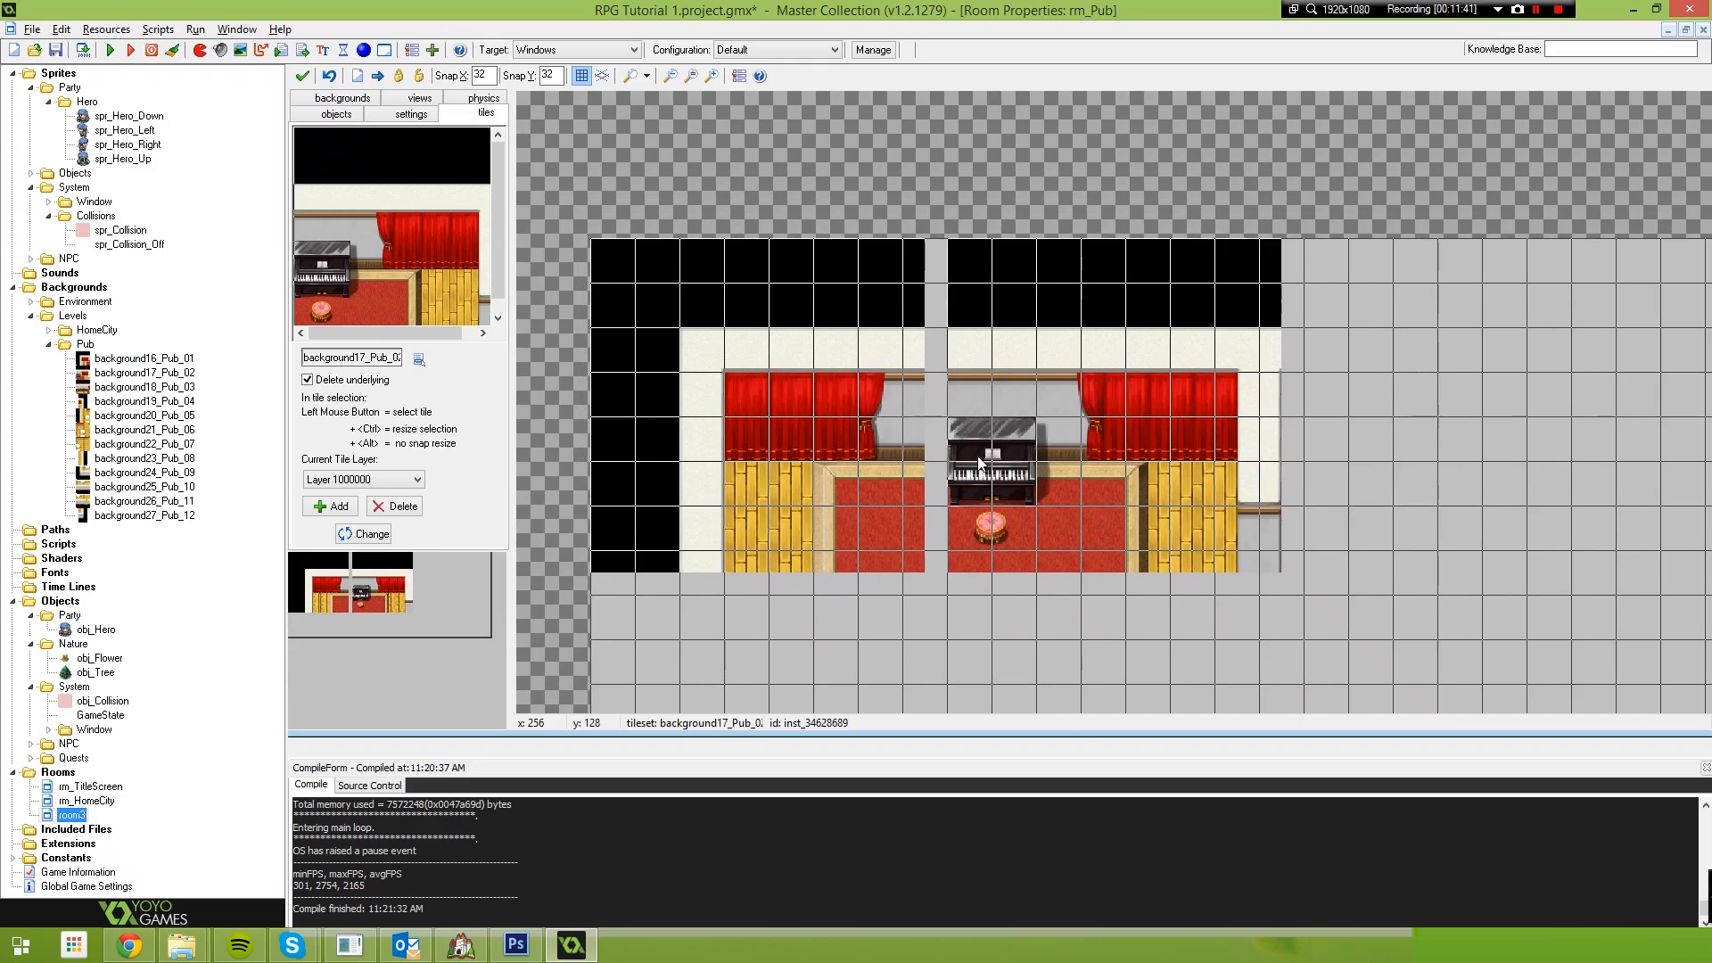
left_click(1537, 10)
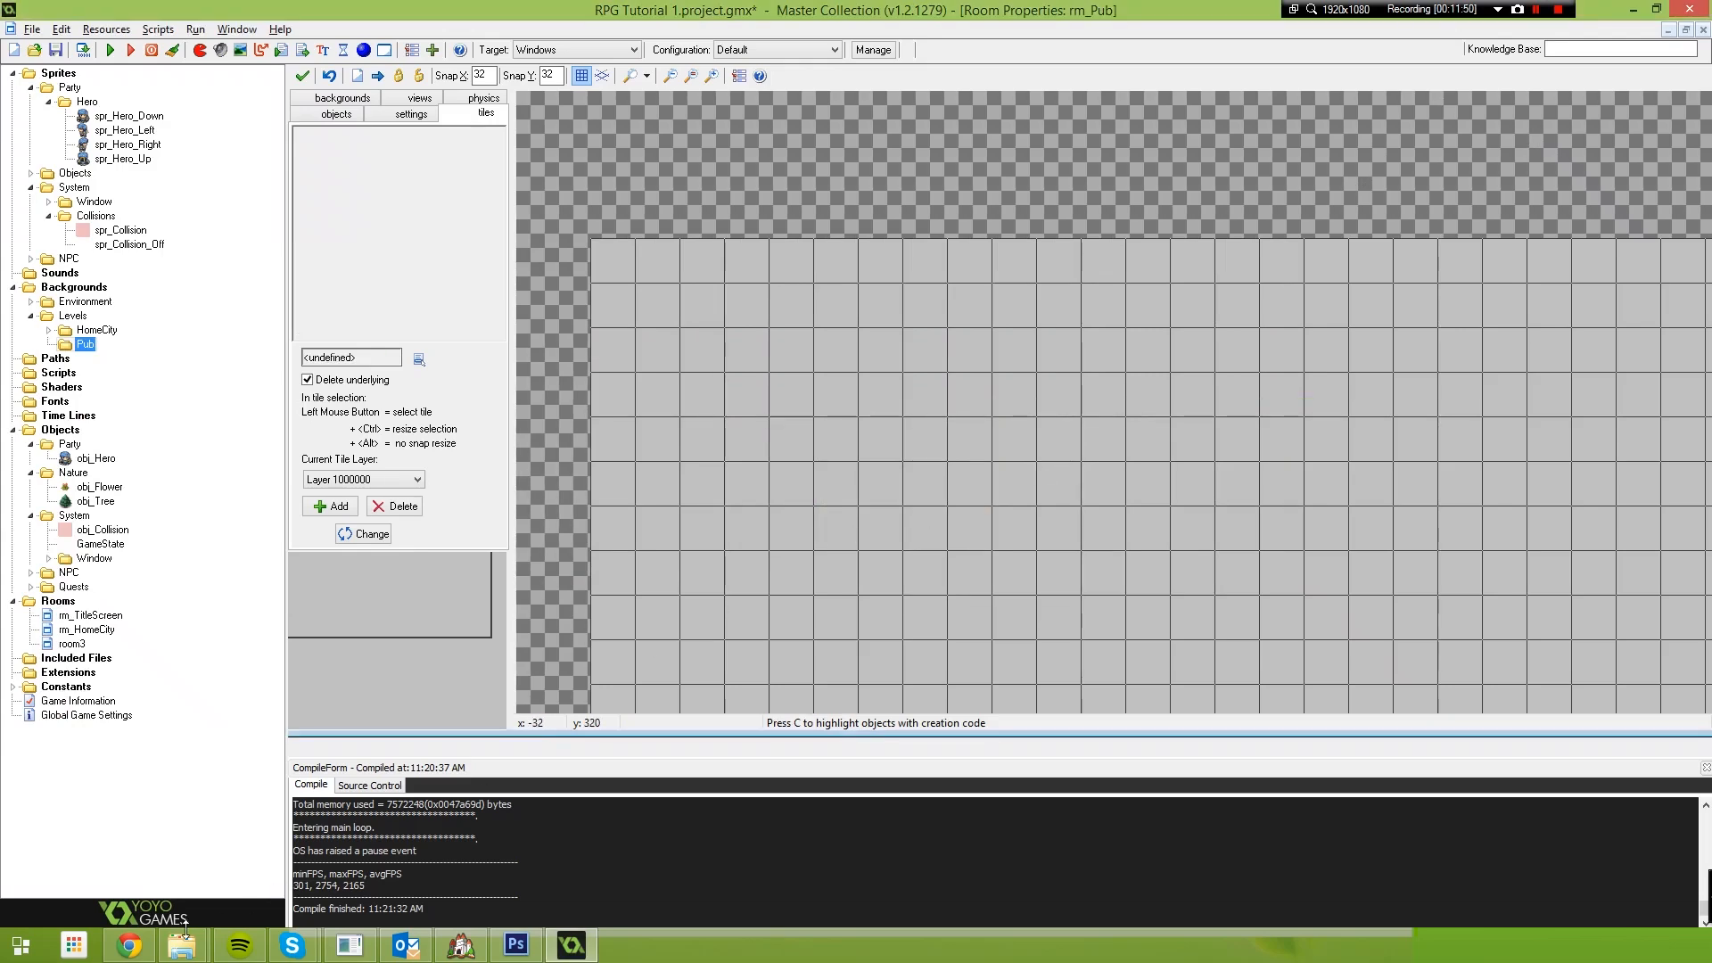
Import the nine images Pub_01.png to Pub_09.png from the Maps\Pub folder as background resources
mouse_move(183, 936)
left_click(122, 848)
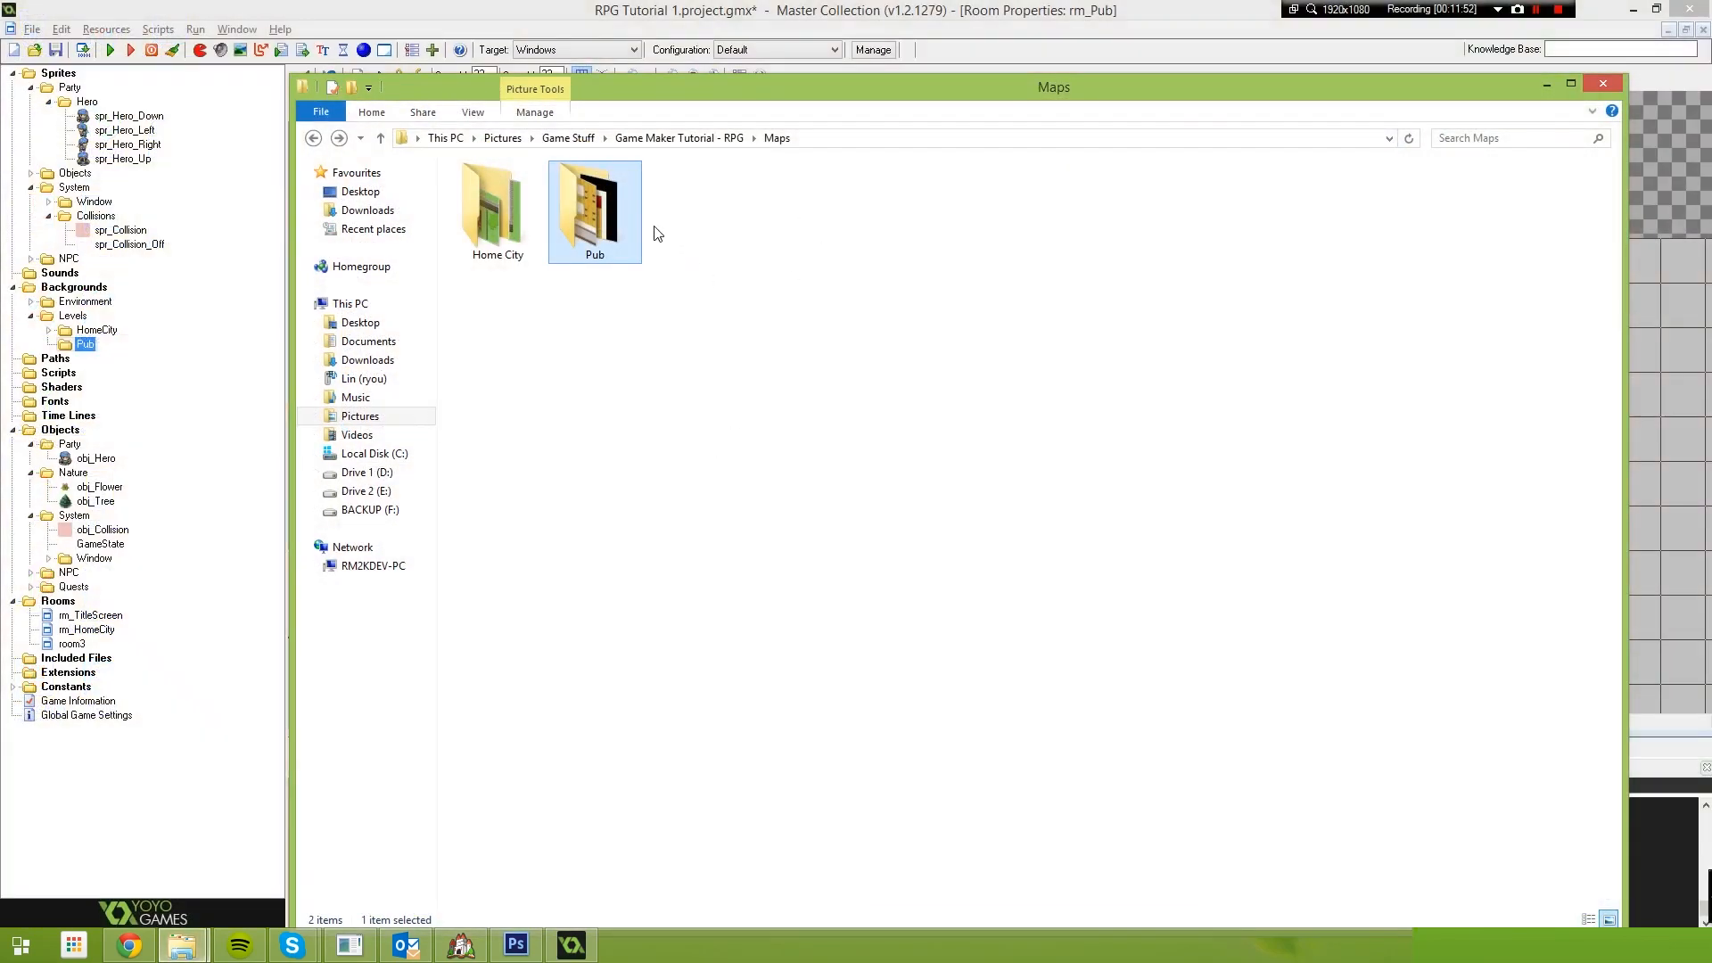
double_click(611, 239)
left_click_drag(1333, 378, 501, 183)
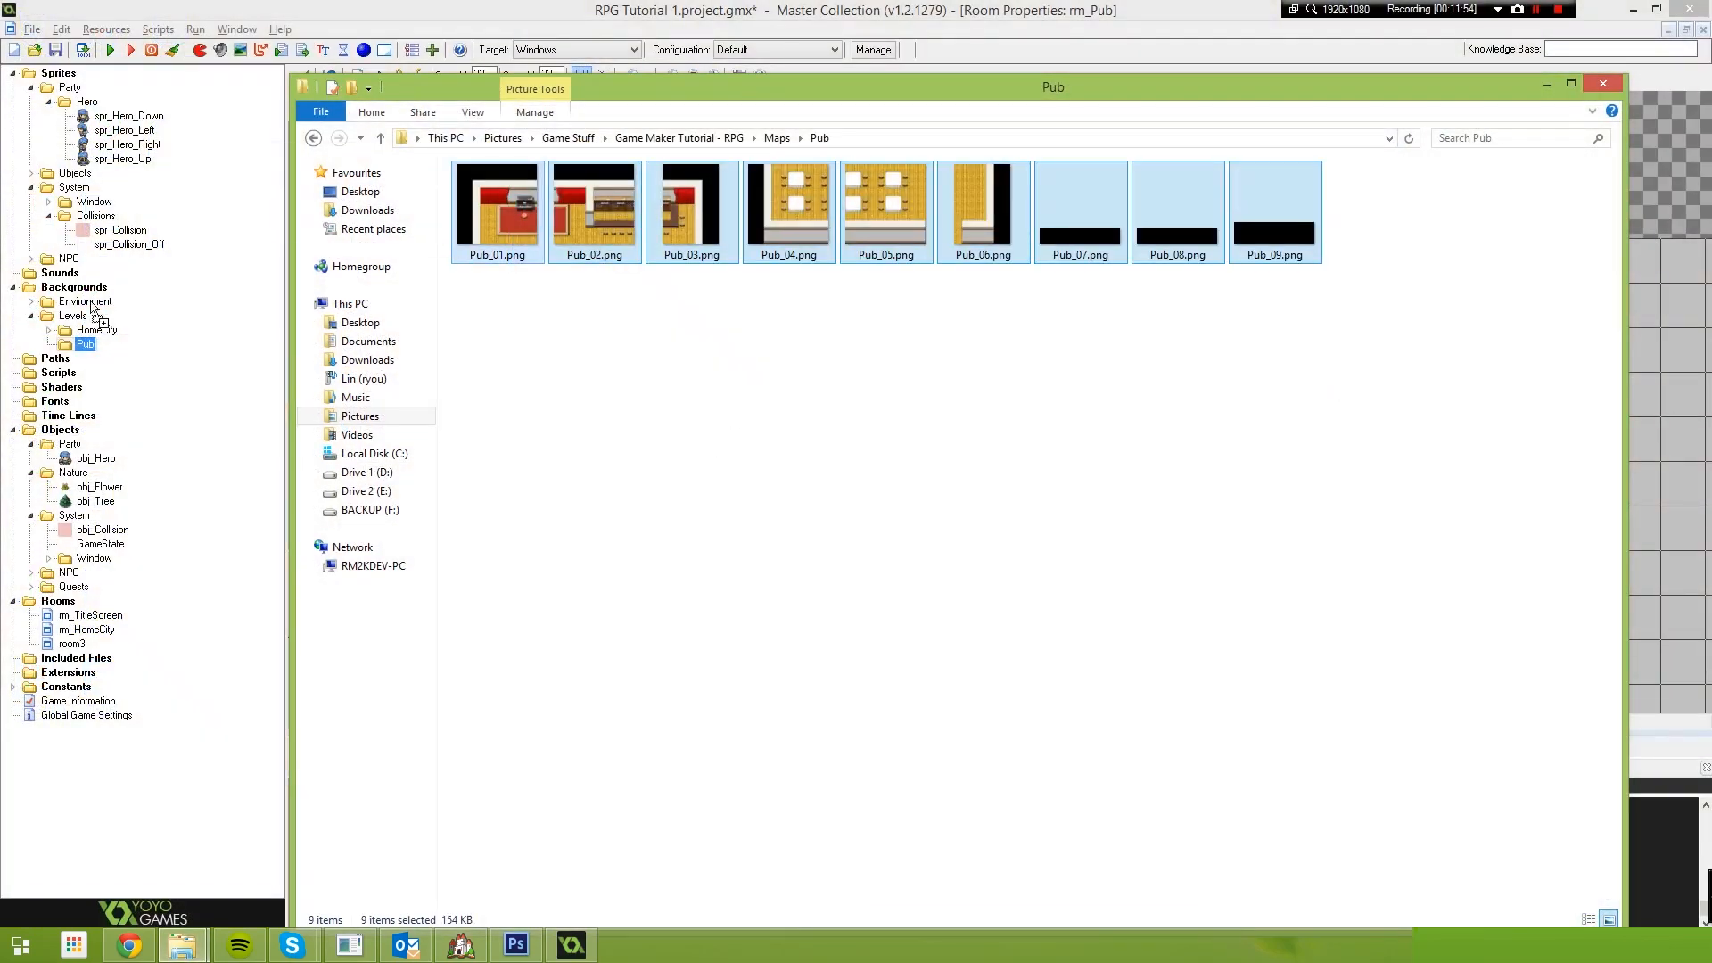
left_click_drag(76, 347, 82, 345)
left_click(856, 497)
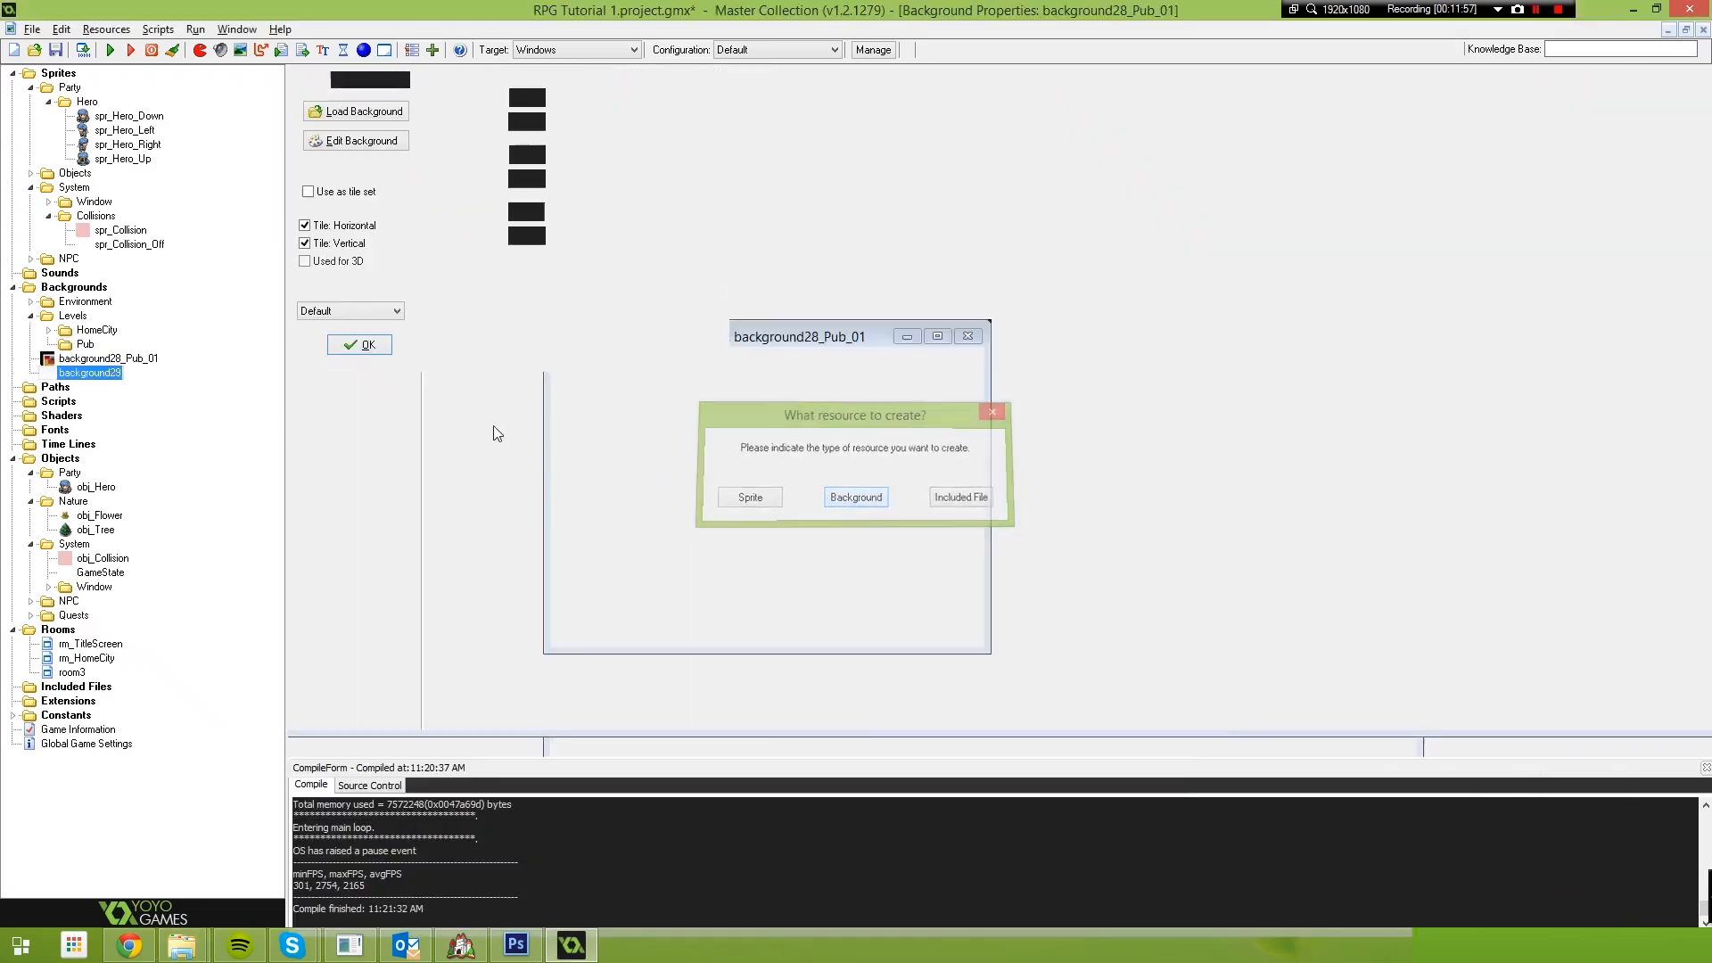
Move the newly imported backgrounds Pub_01 to Pub_09 into the Pub group and reopen rm_Pub for editing
left_click_drag(82, 364, 85, 345)
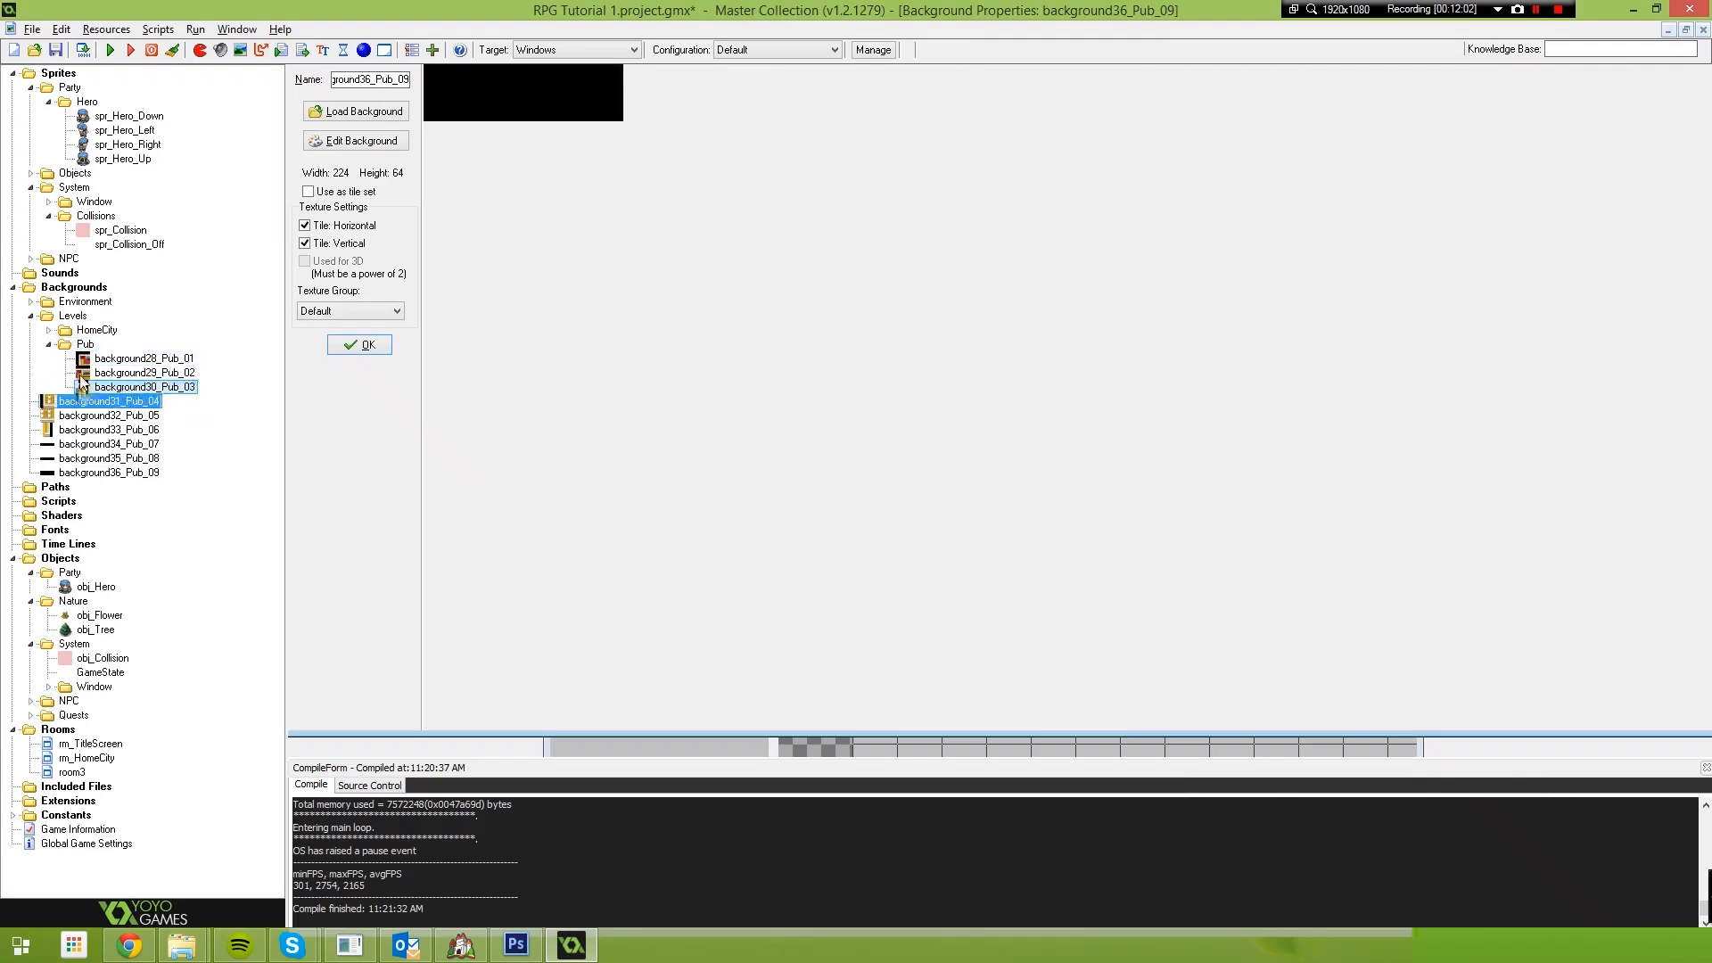
left_click_drag(78, 416, 72, 348)
left_click_drag(78, 430, 84, 345)
left_click_drag(71, 443, 85, 345)
double_click(78, 772)
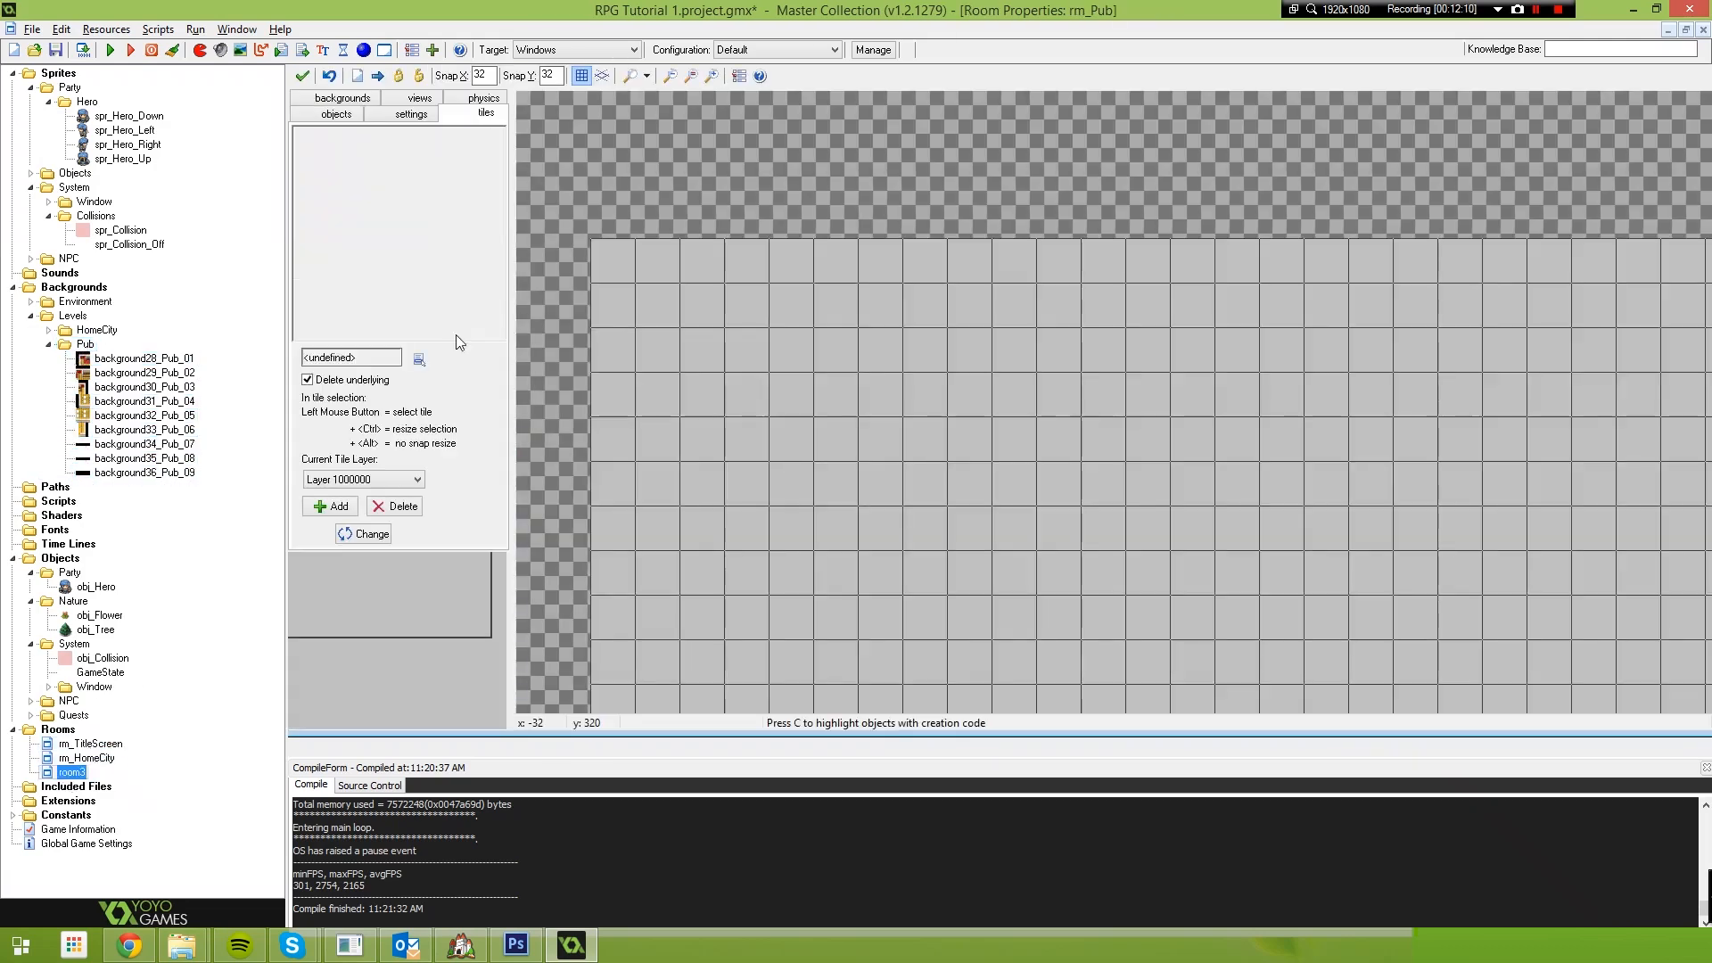
Place the background tiles Pub_01, Pub_02 and Pub_03 side by side as the top row of rm_Pub
left_click(664, 403)
scroll(870, 351, "up", 1, "ctrl")
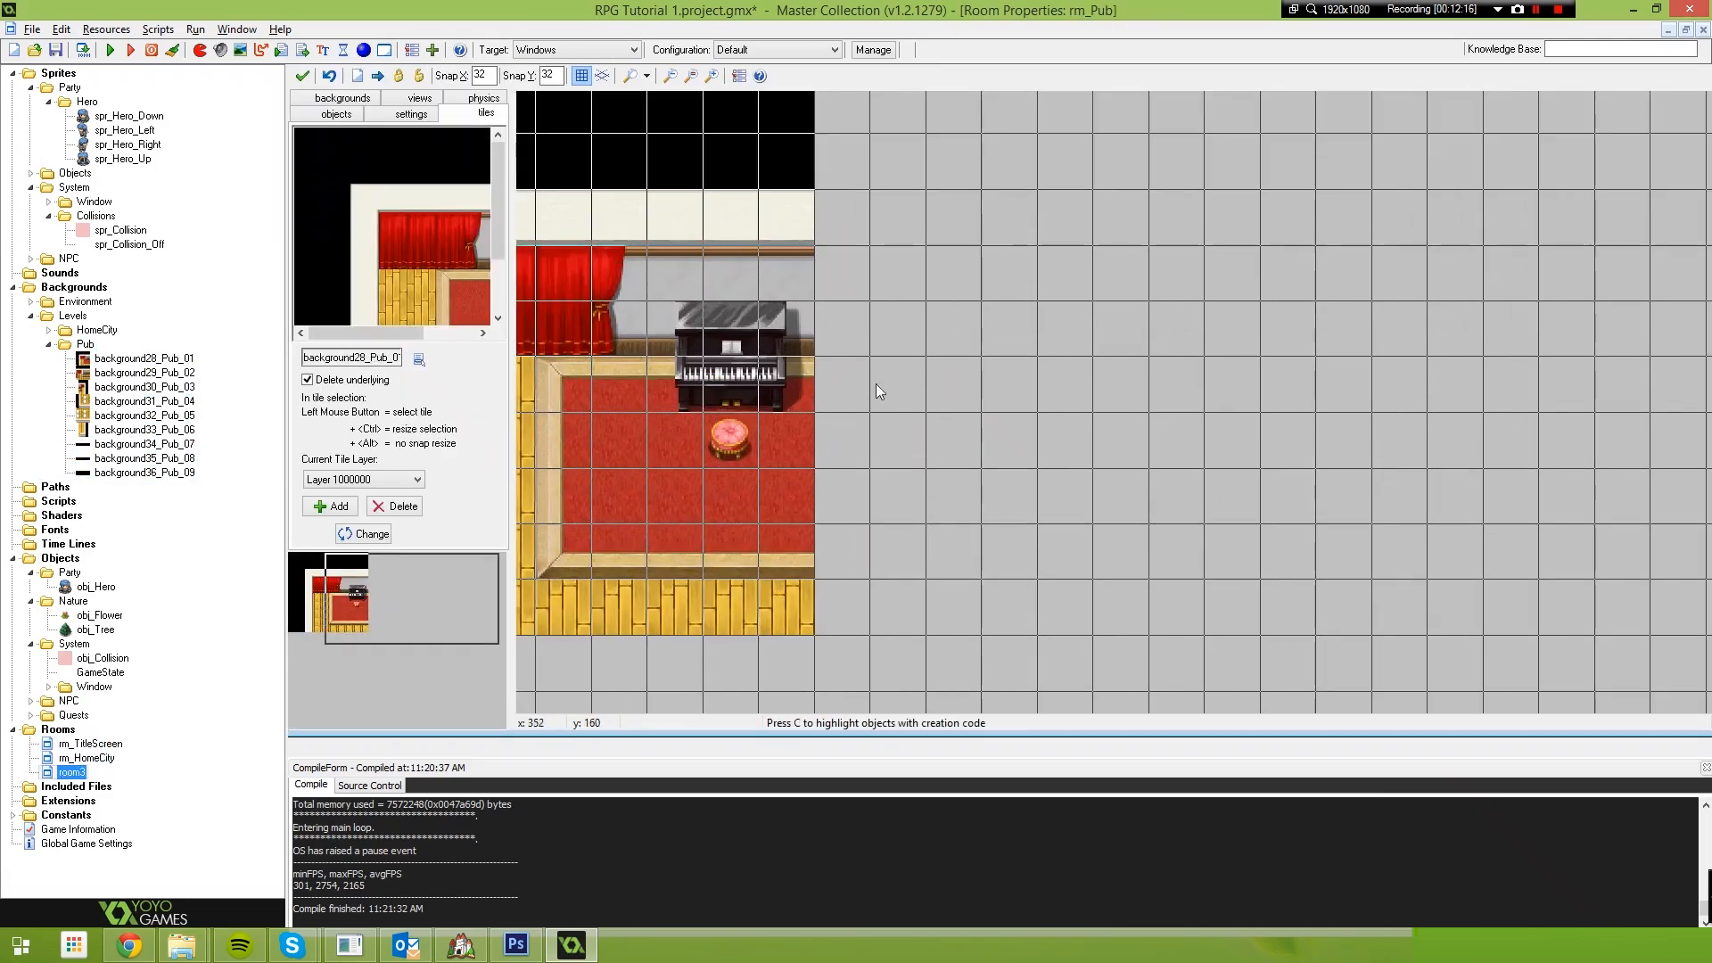
scroll(961, 346, "down", 1, "ctrl")
left_click(419, 359)
left_click(765, 427)
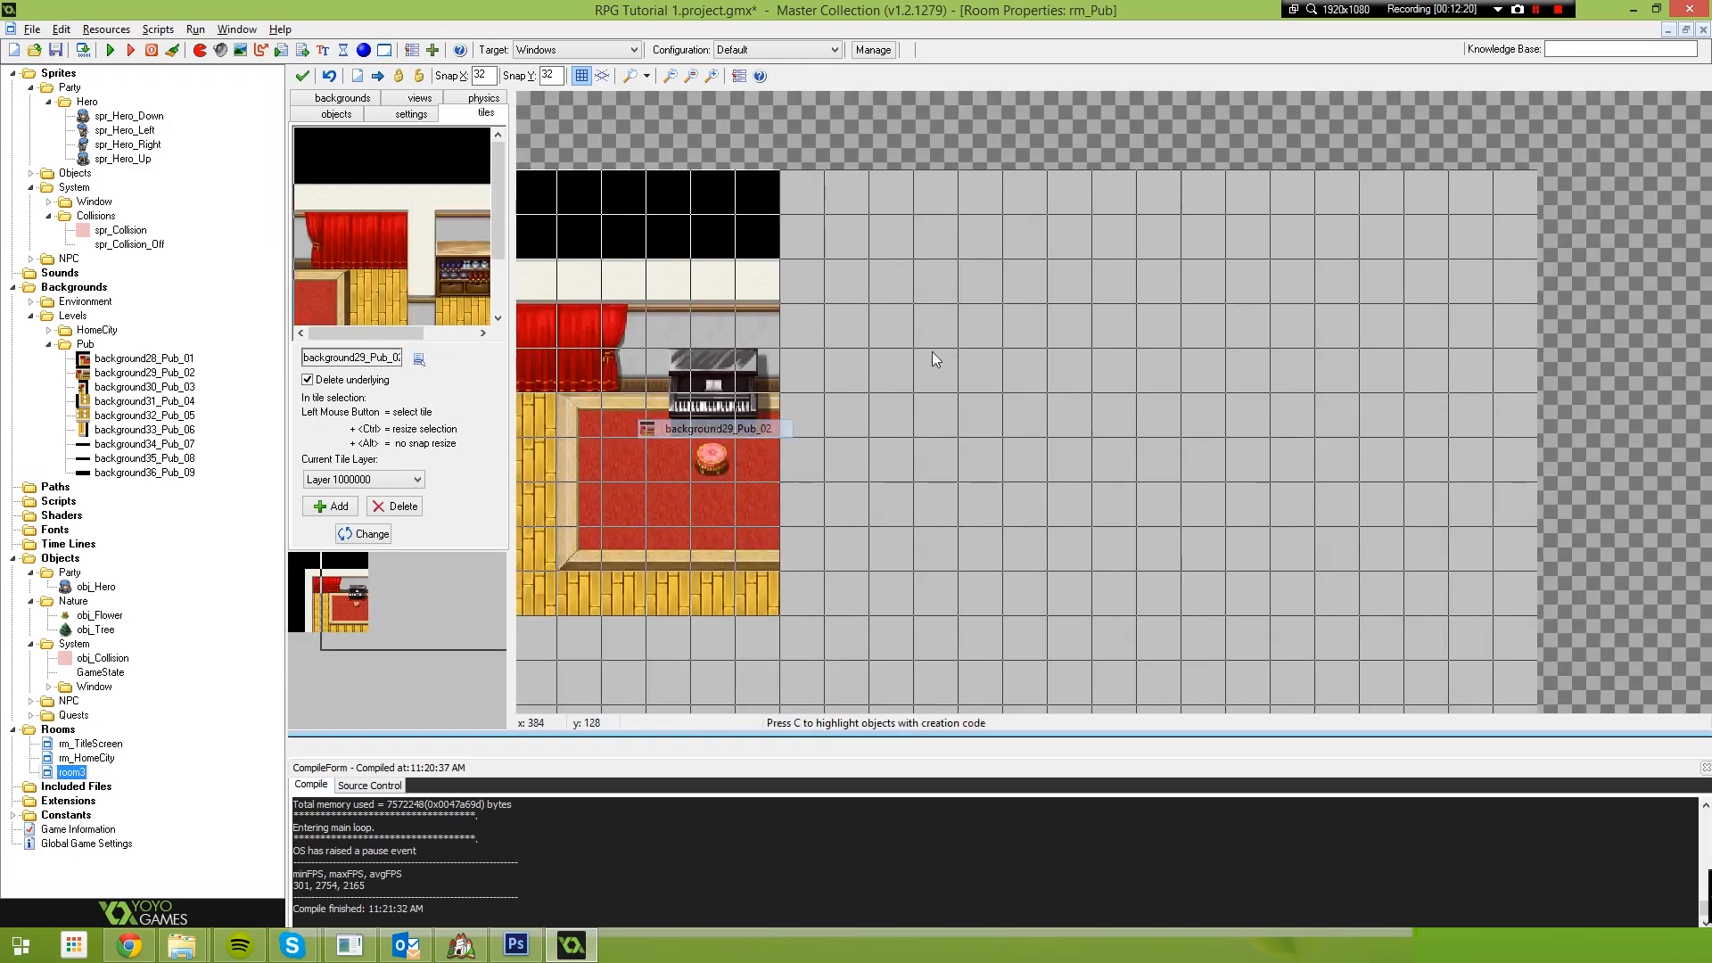
scroll(644, 333, "down", 1, "ctrl")
left_click(419, 358)
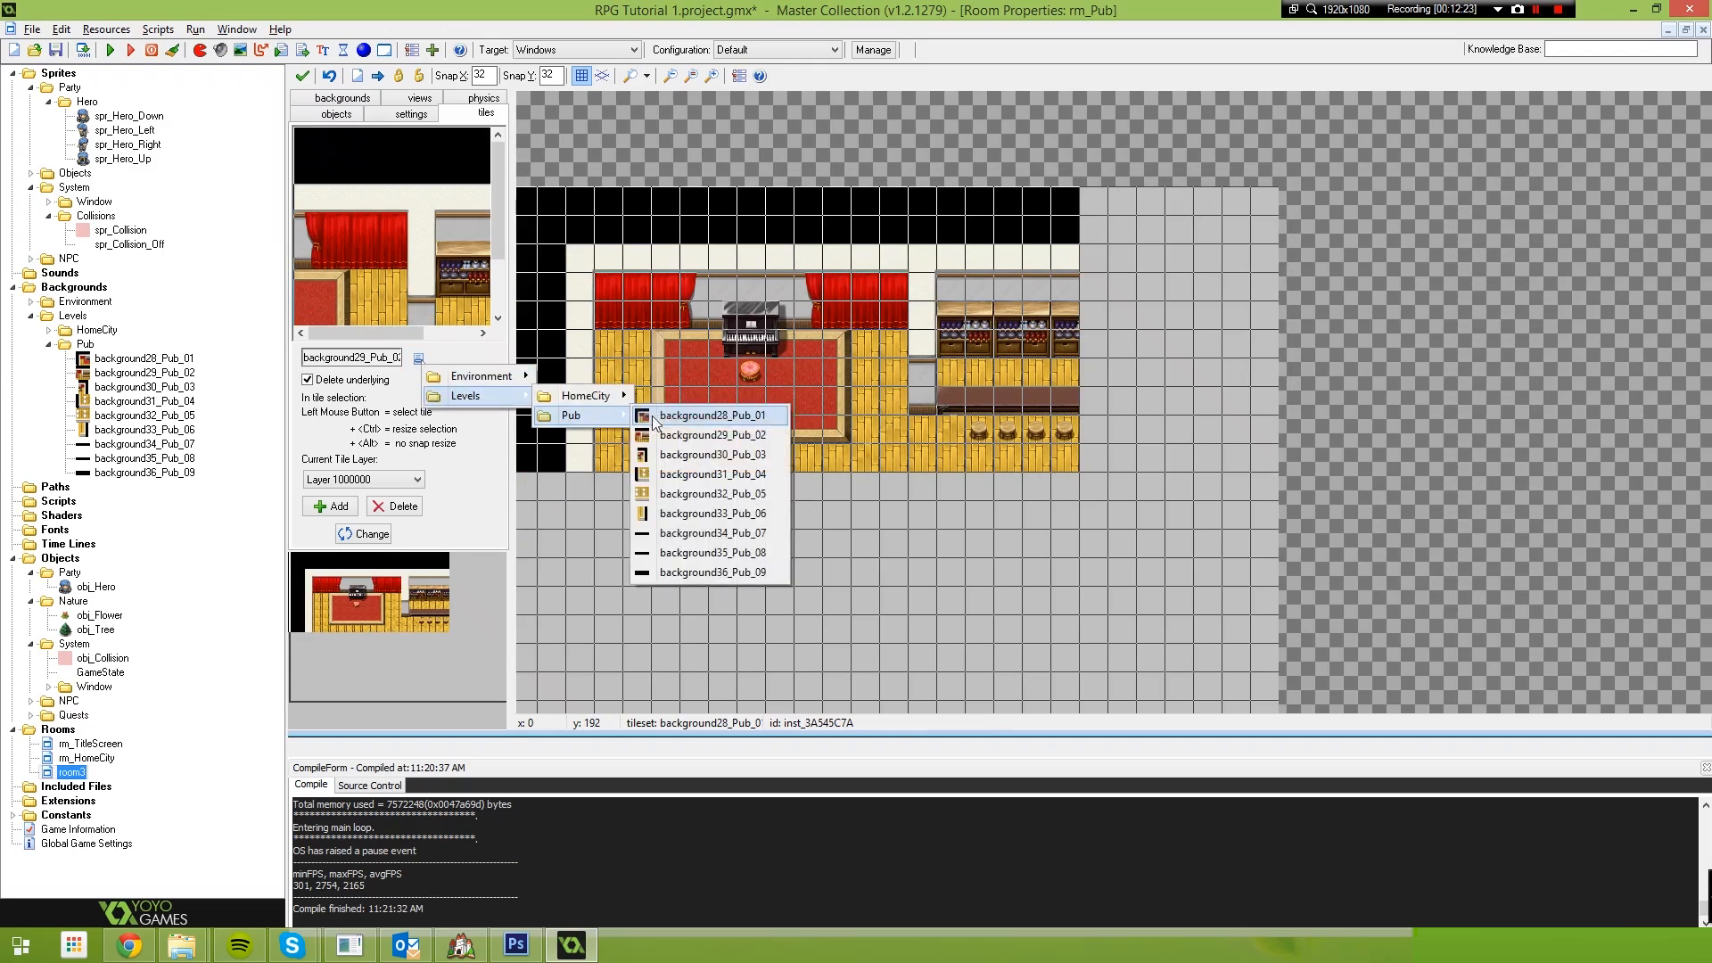
left_click(705, 446)
scroll(1098, 214, "down", 1, "ctrl")
Place the background tiles Pub_04, Pub_05 and Pub_06 as the middle row, flush below the top row
left_click(420, 359)
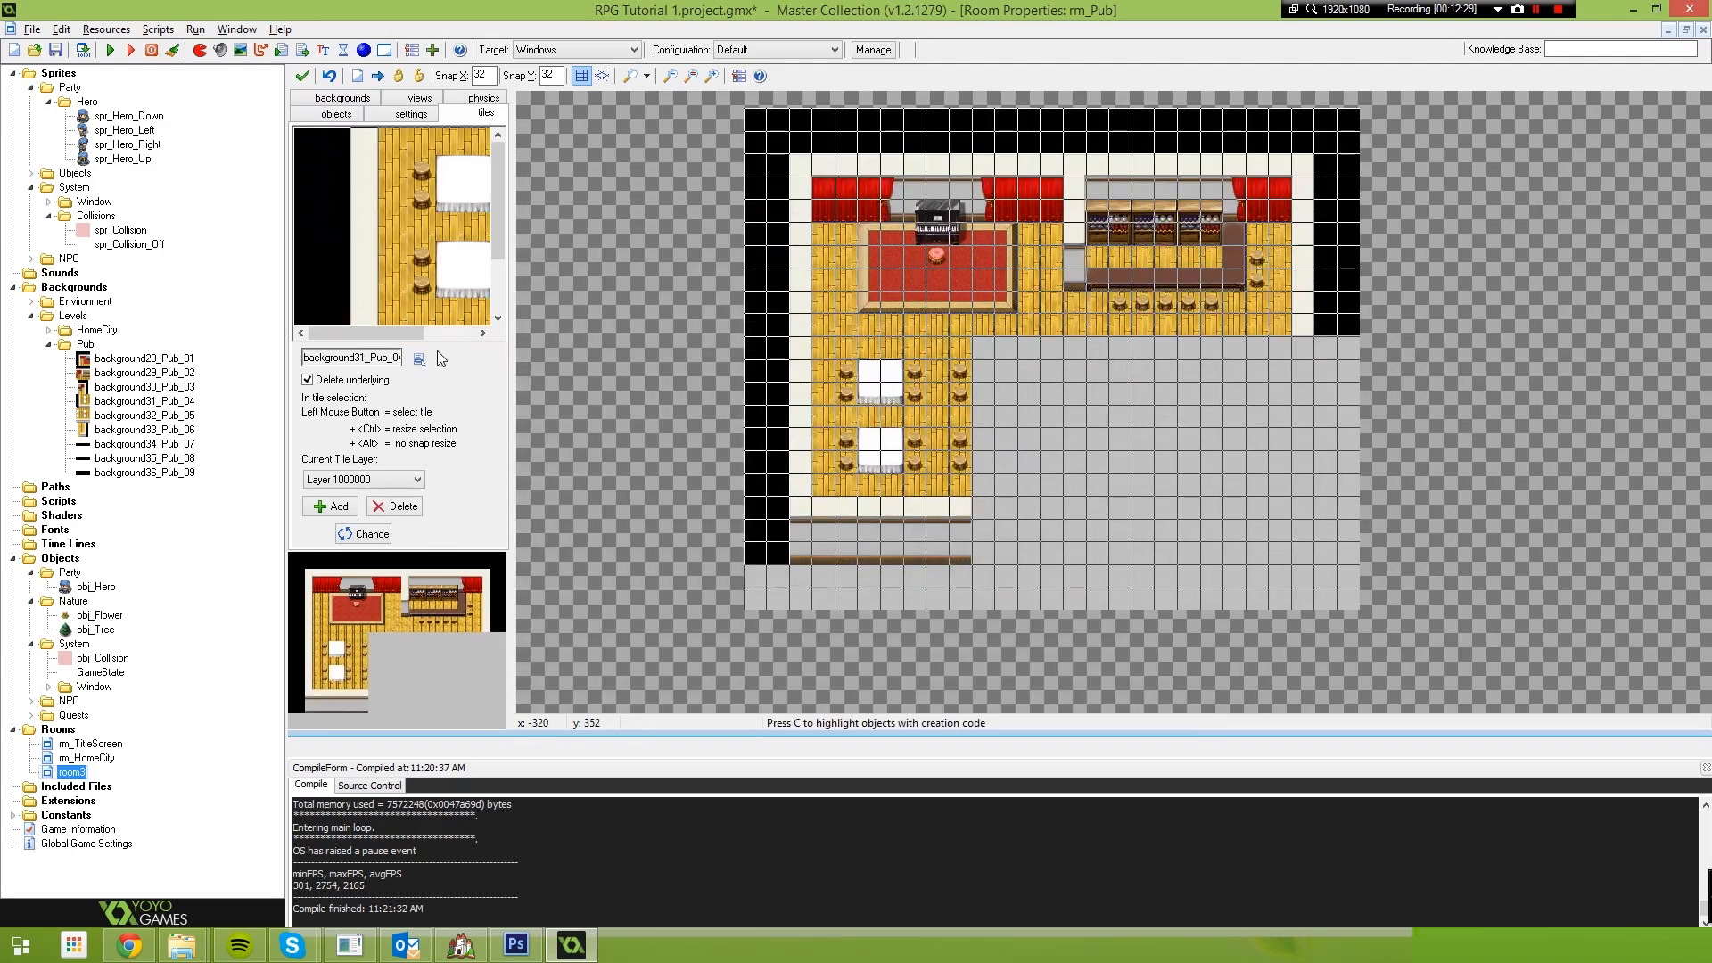
left_click(419, 358)
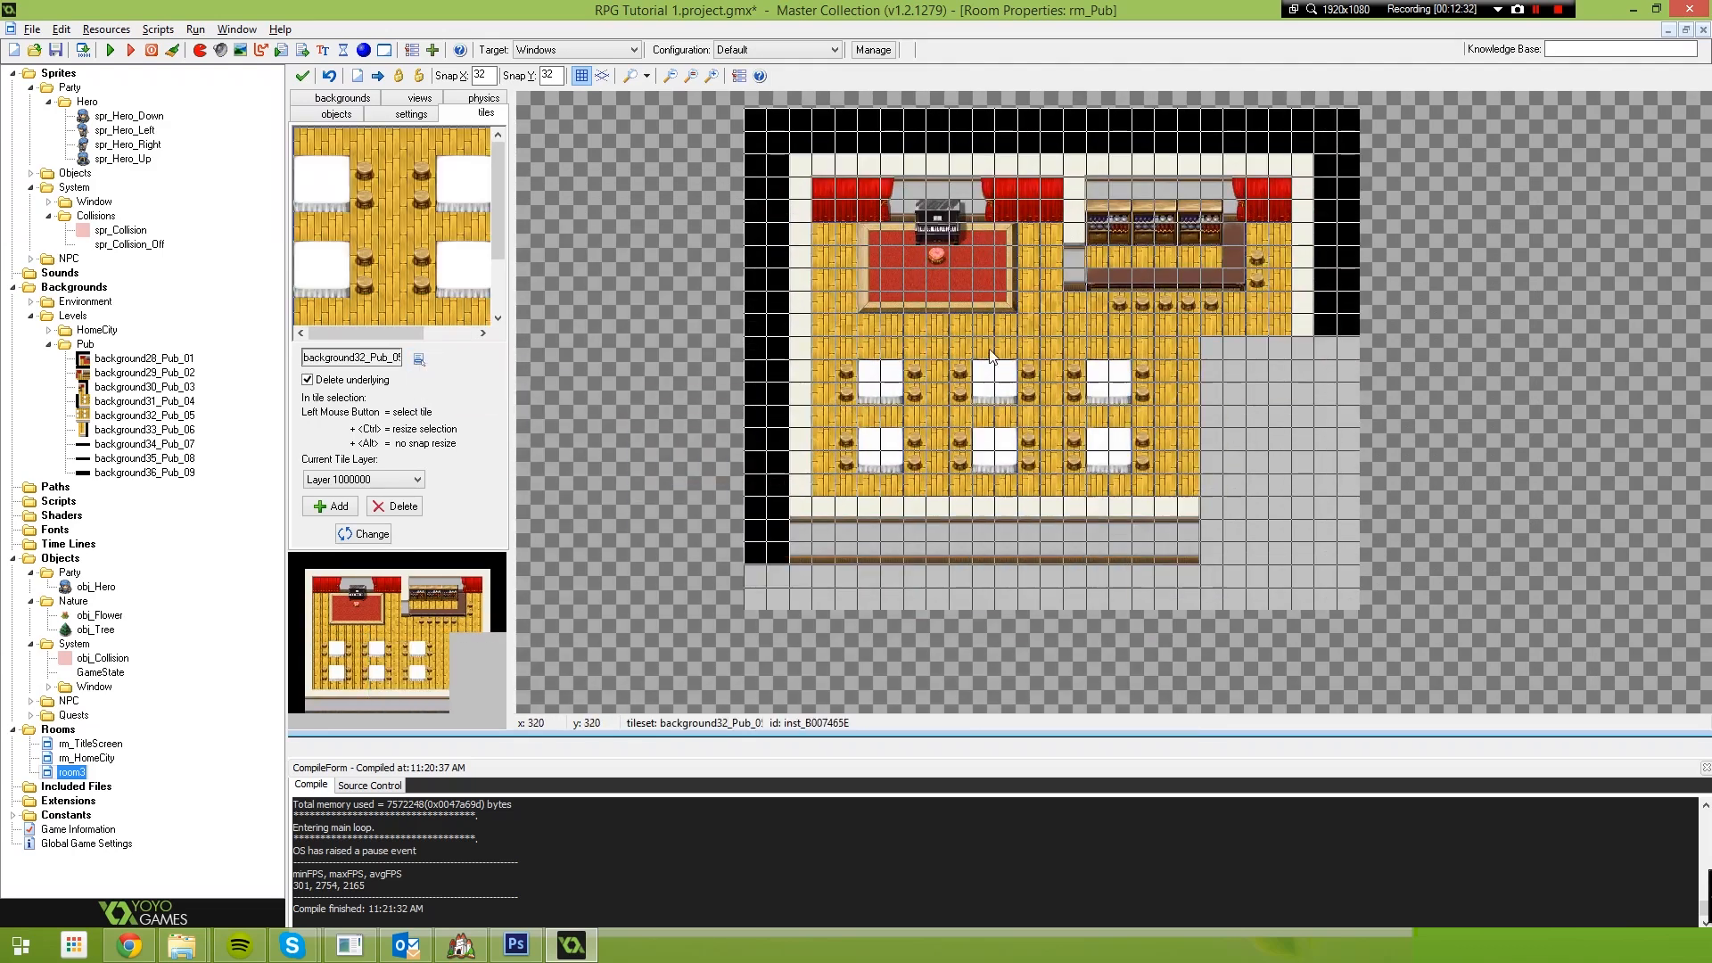
left_click(419, 358)
mouse_move(456, 393)
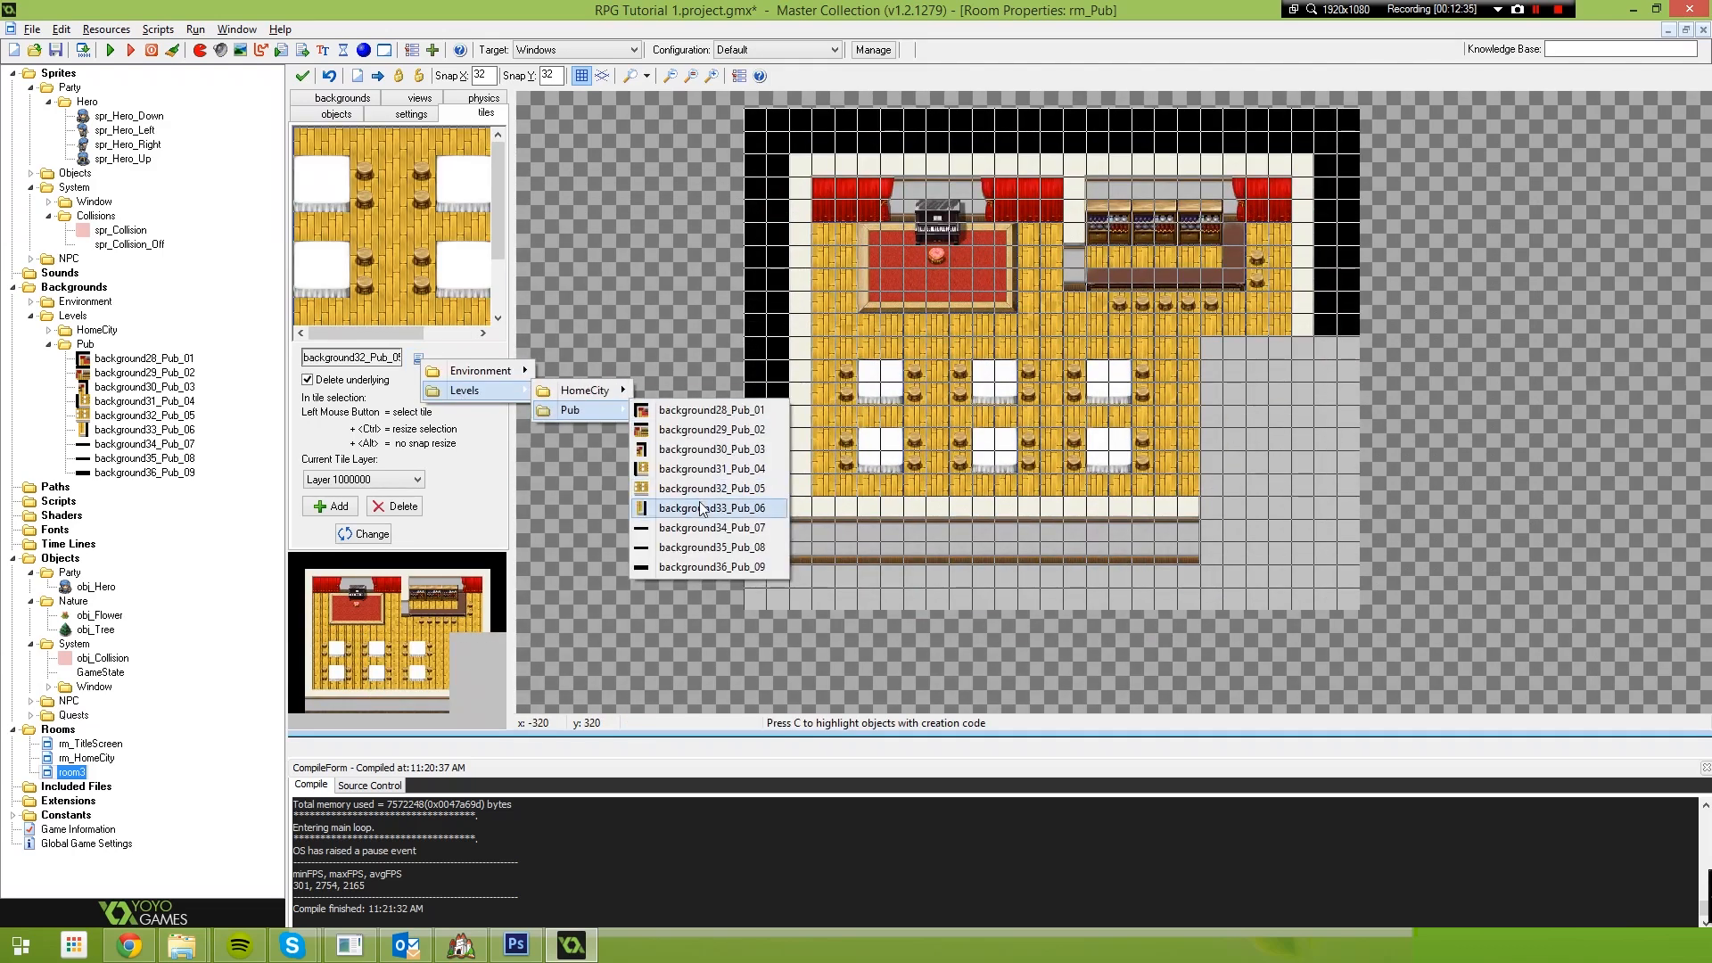
left_click(713, 510)
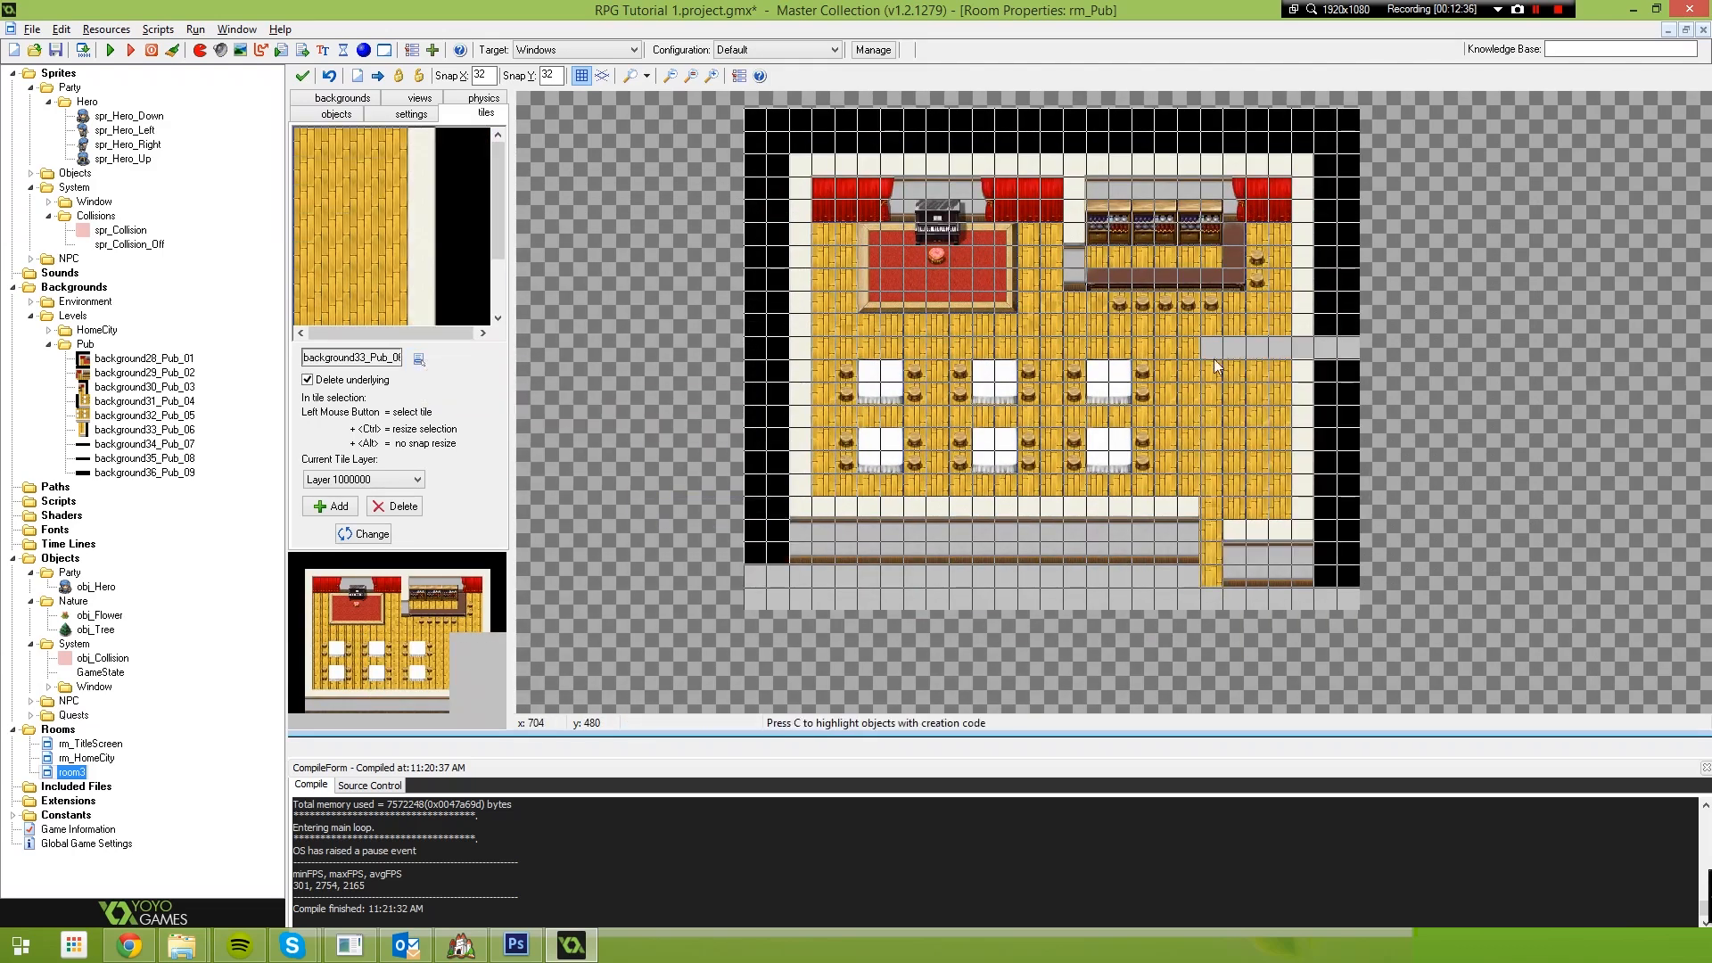
Fill the bottom row of the room with the background tiles Pub_07, Pub_08 and Pub_09 and check the assembled map
left_click(419, 359)
left_click(714, 531)
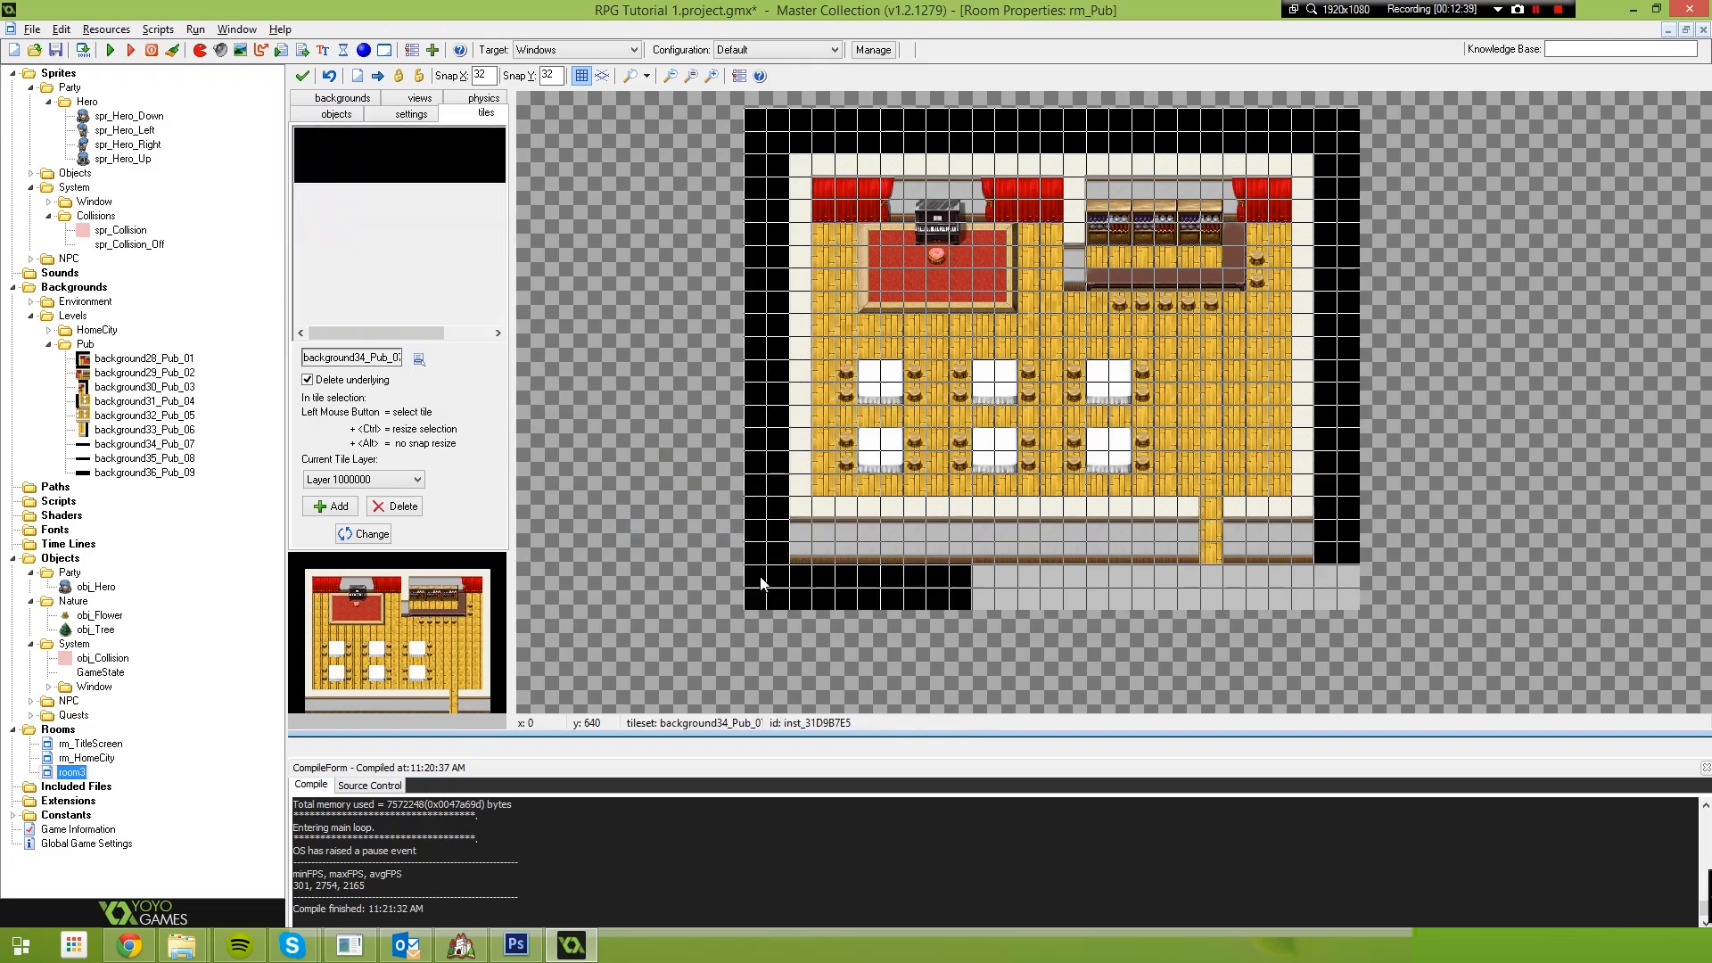
left_click(419, 359)
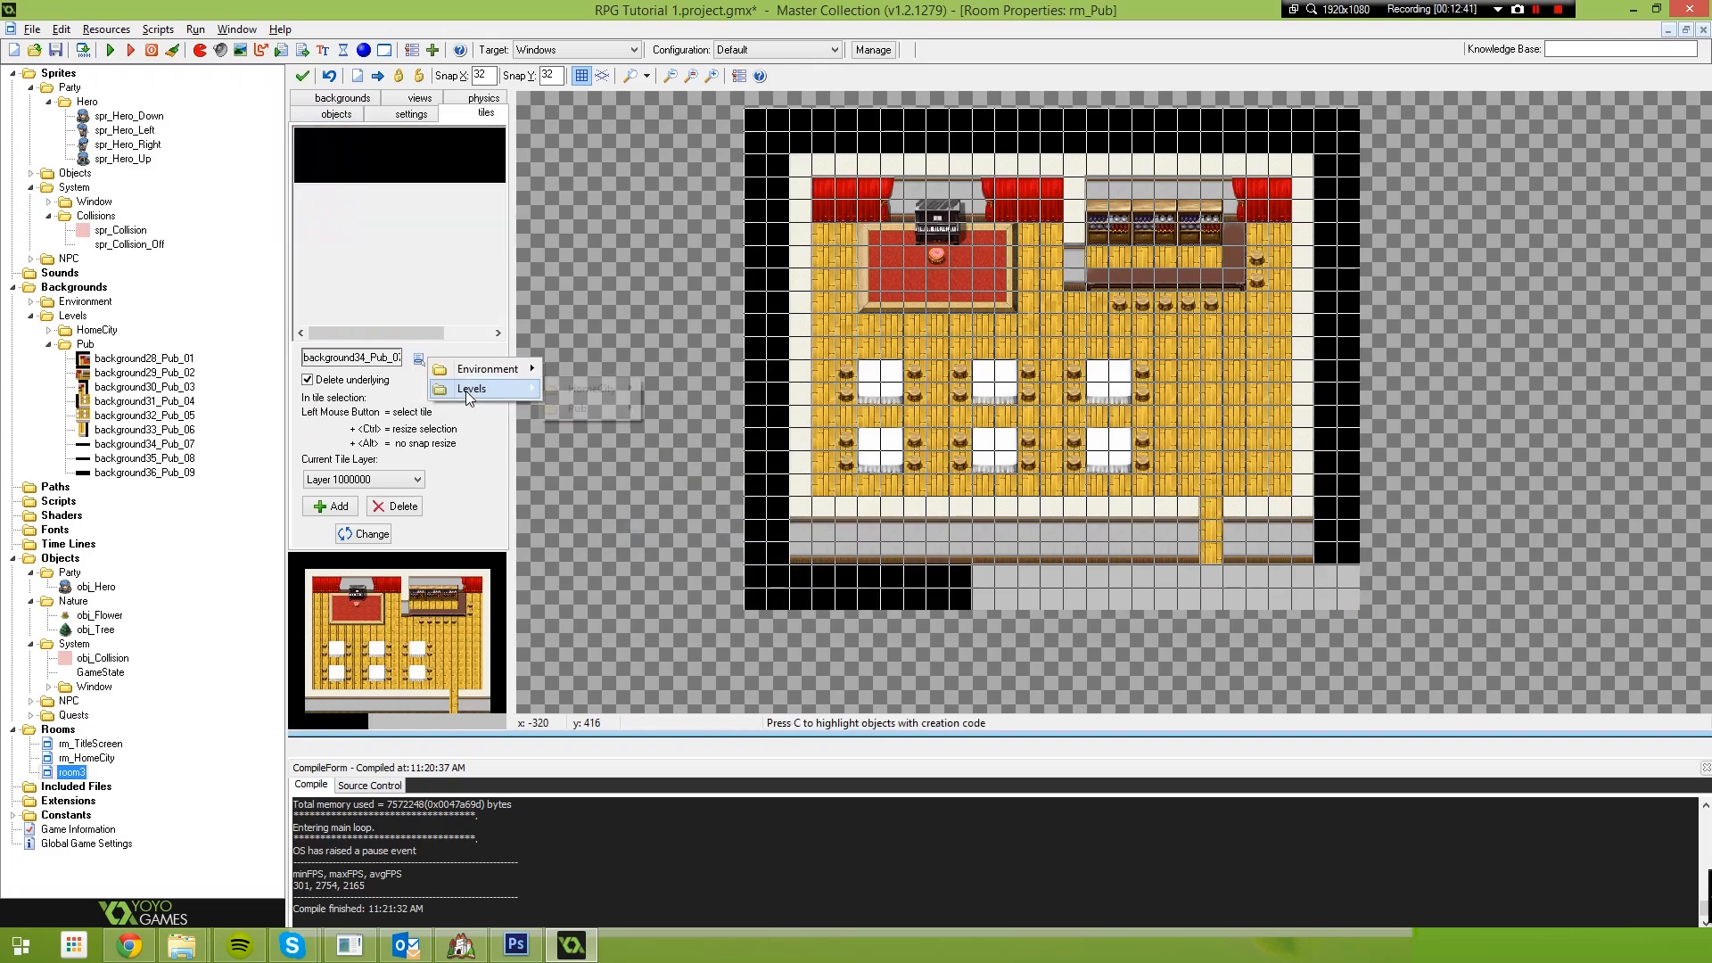
left_click(419, 358)
scroll(1208, 510, "up", 2, "ctrl")
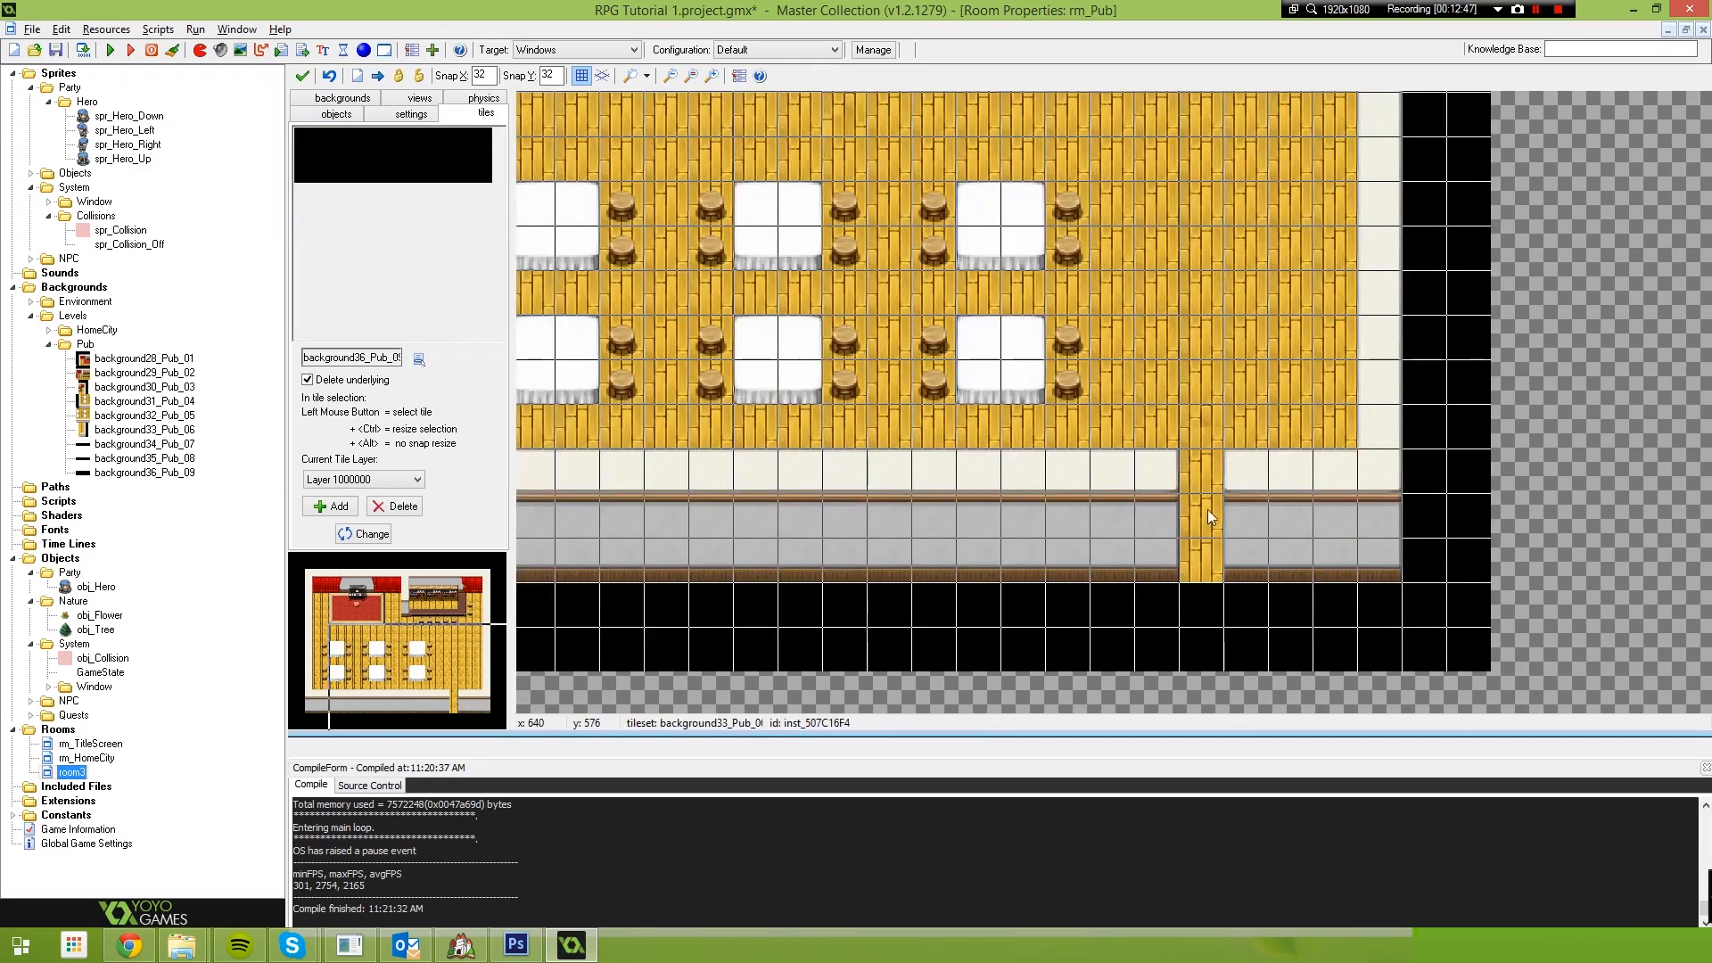
scroll(1160, 357, "down", 2, "ctrl")
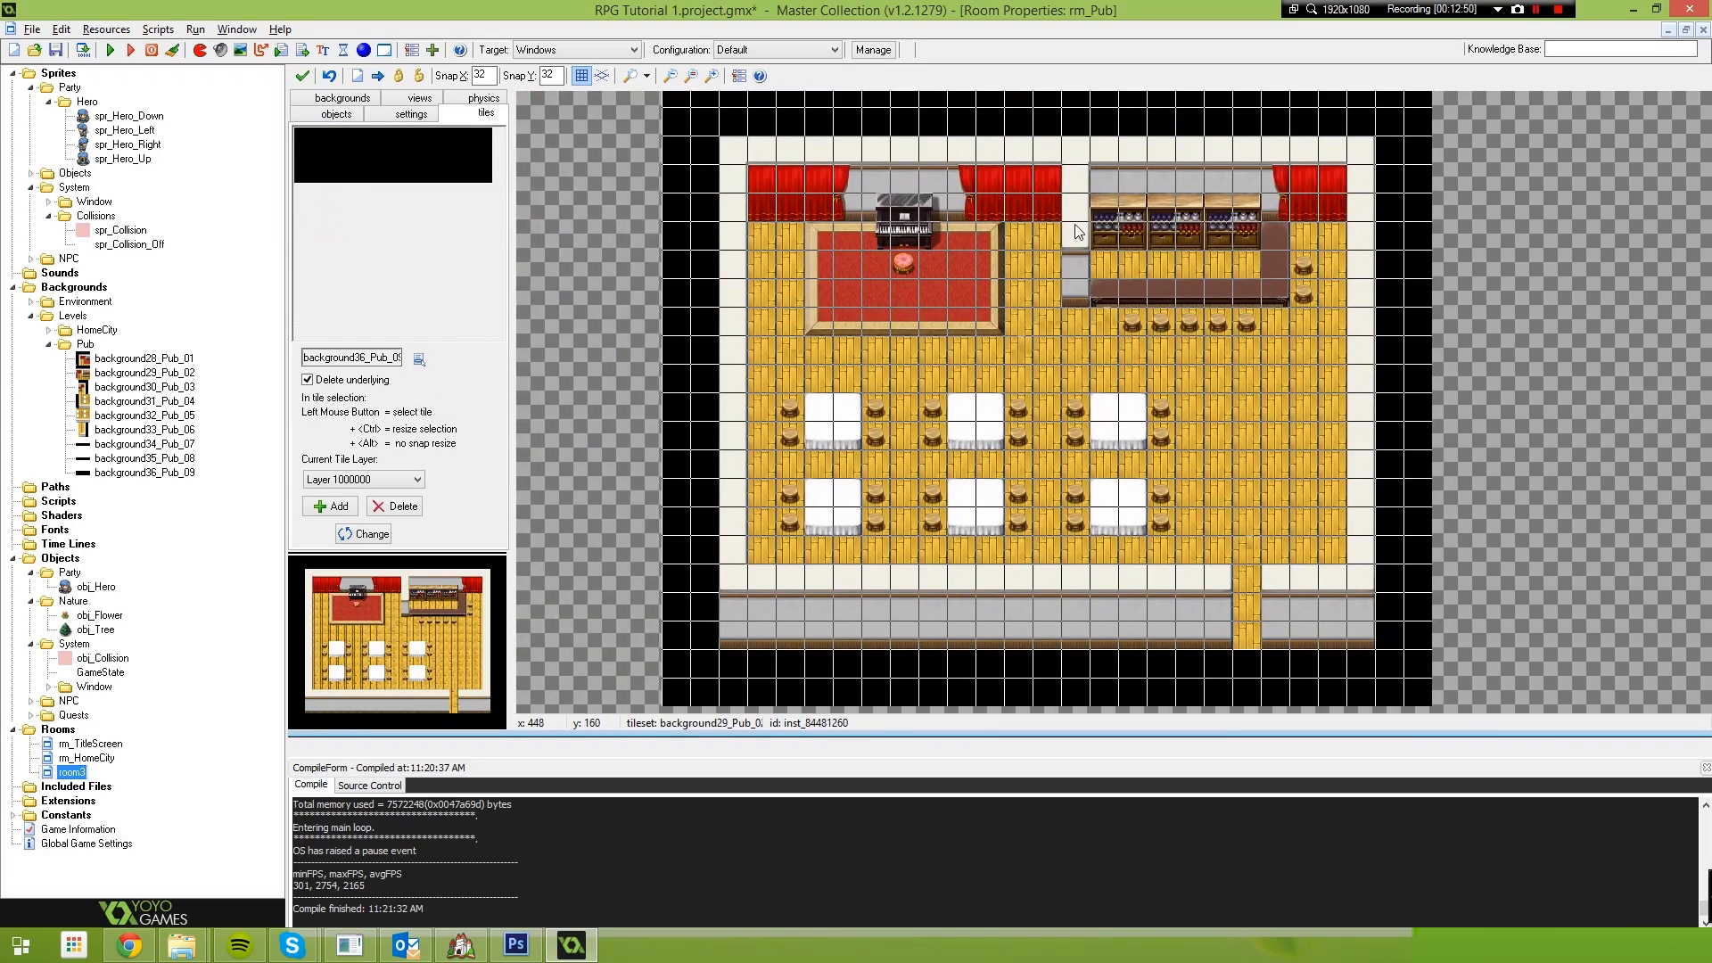
scroll(1062, 257, "up", 1)
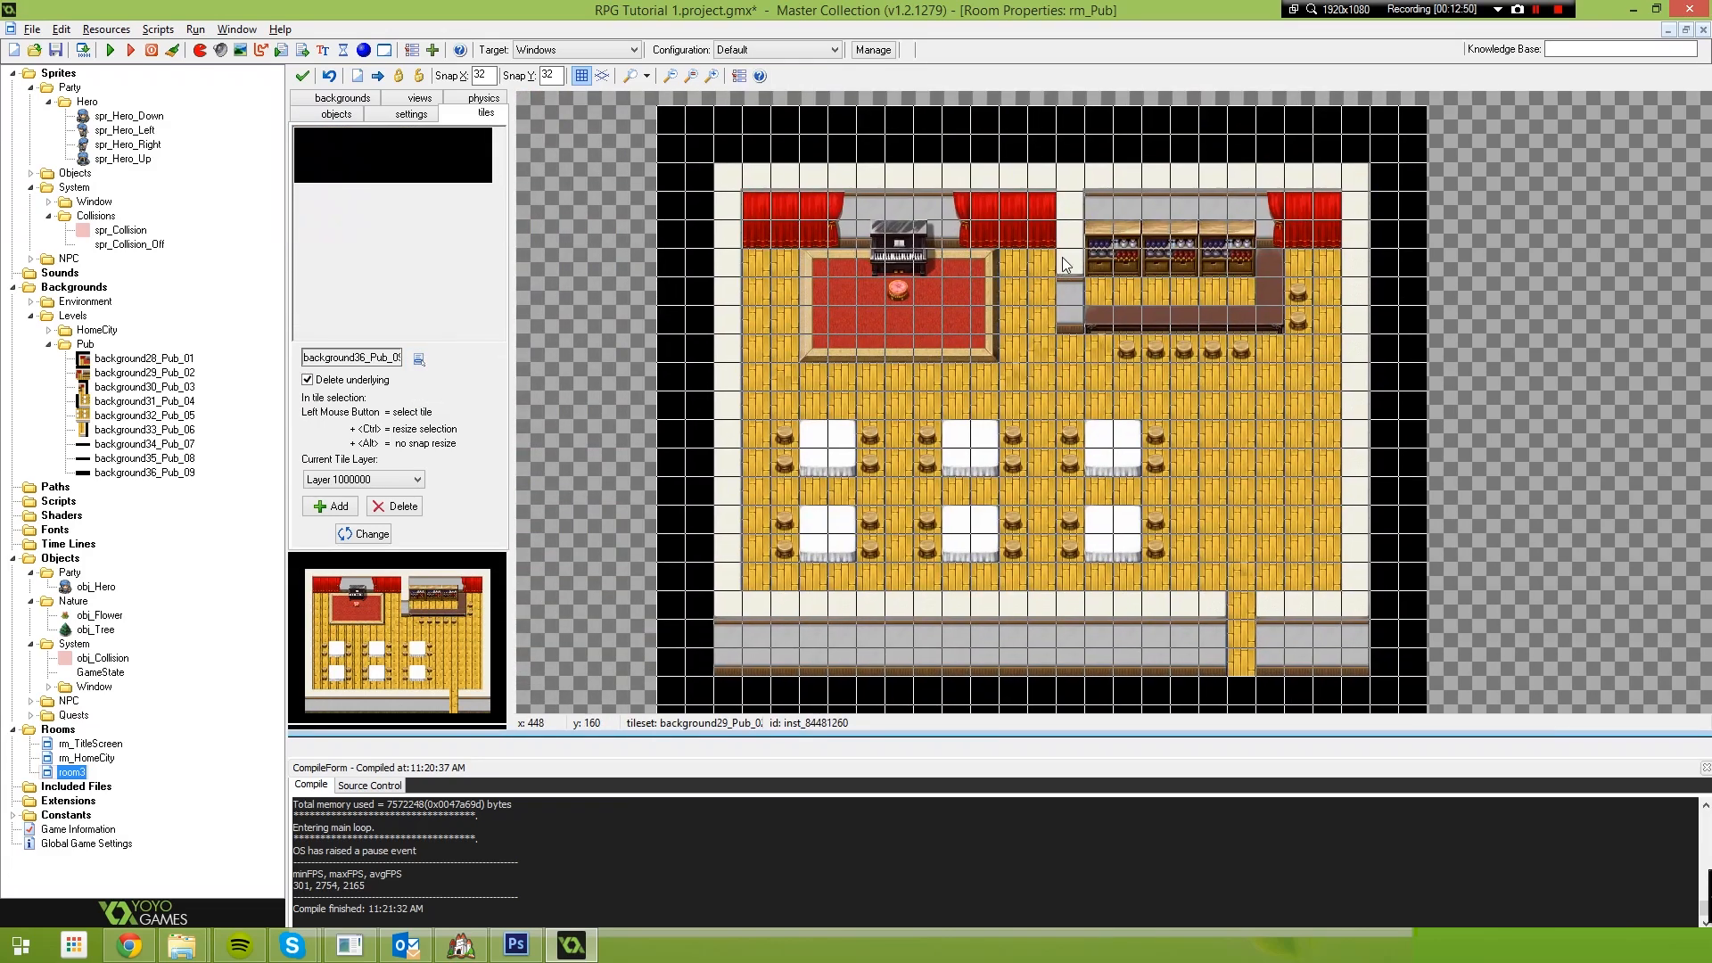
left_click(312, 104)
left_click(418, 331)
mouse_move(499, 379)
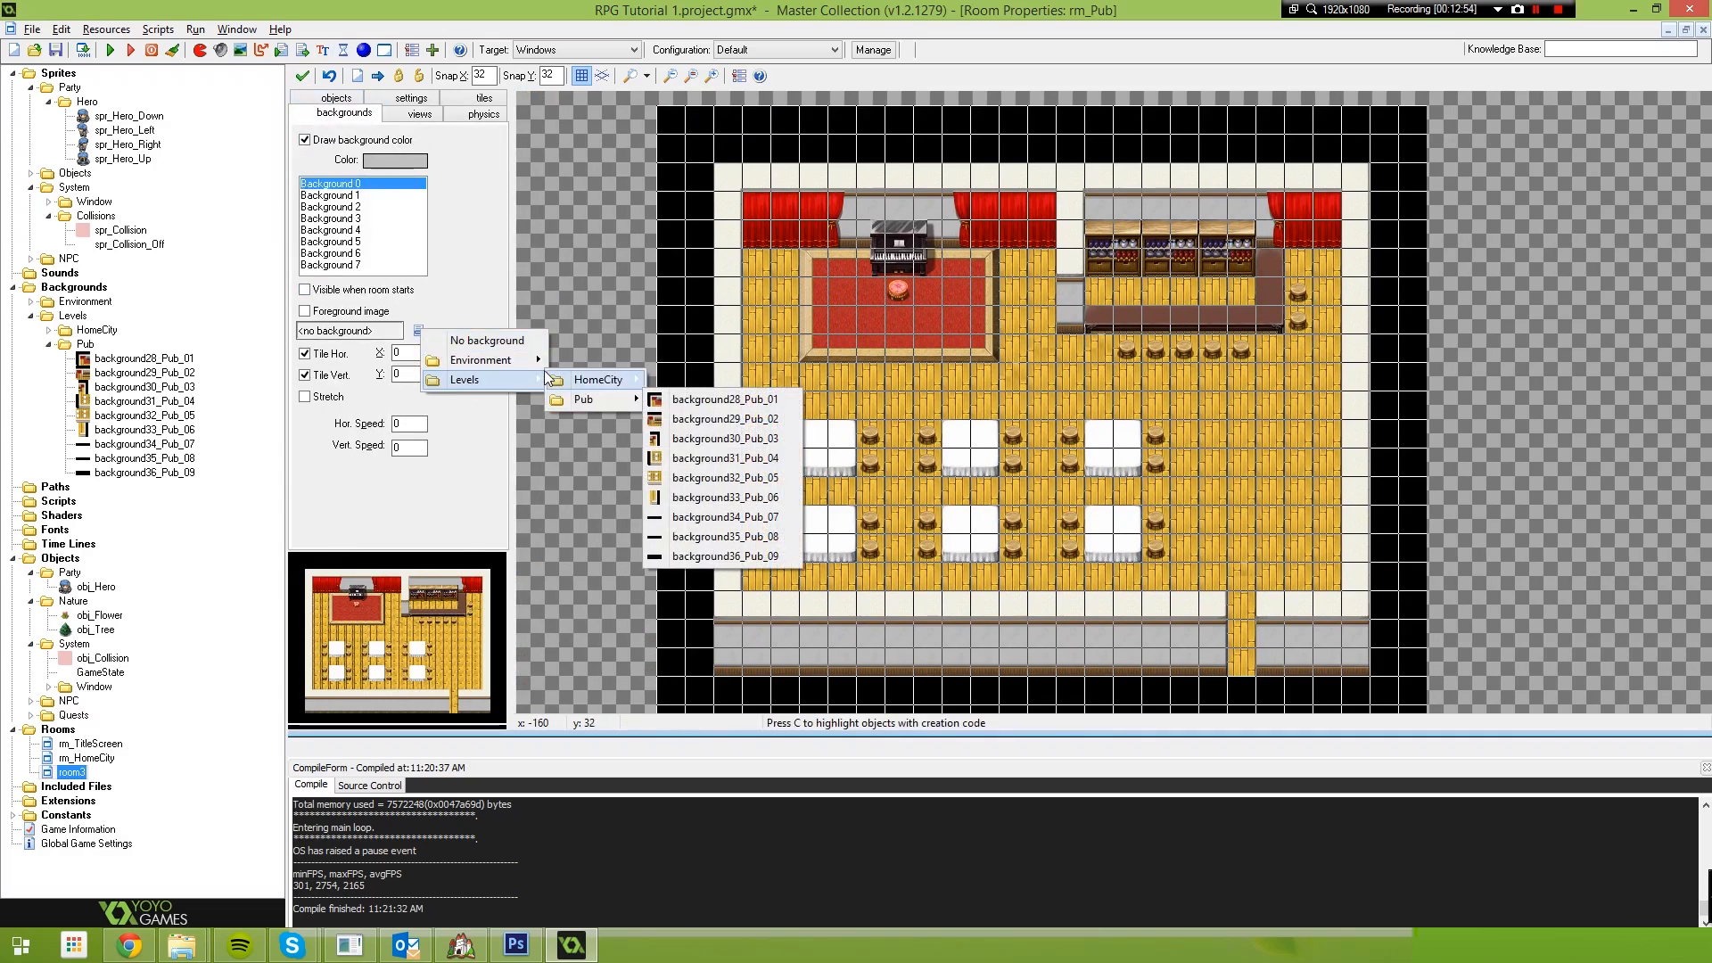
Place obj_Collision in the room's upper-left corner and scale it to 27 by 5 tiles over the top wall
left_click(325, 99)
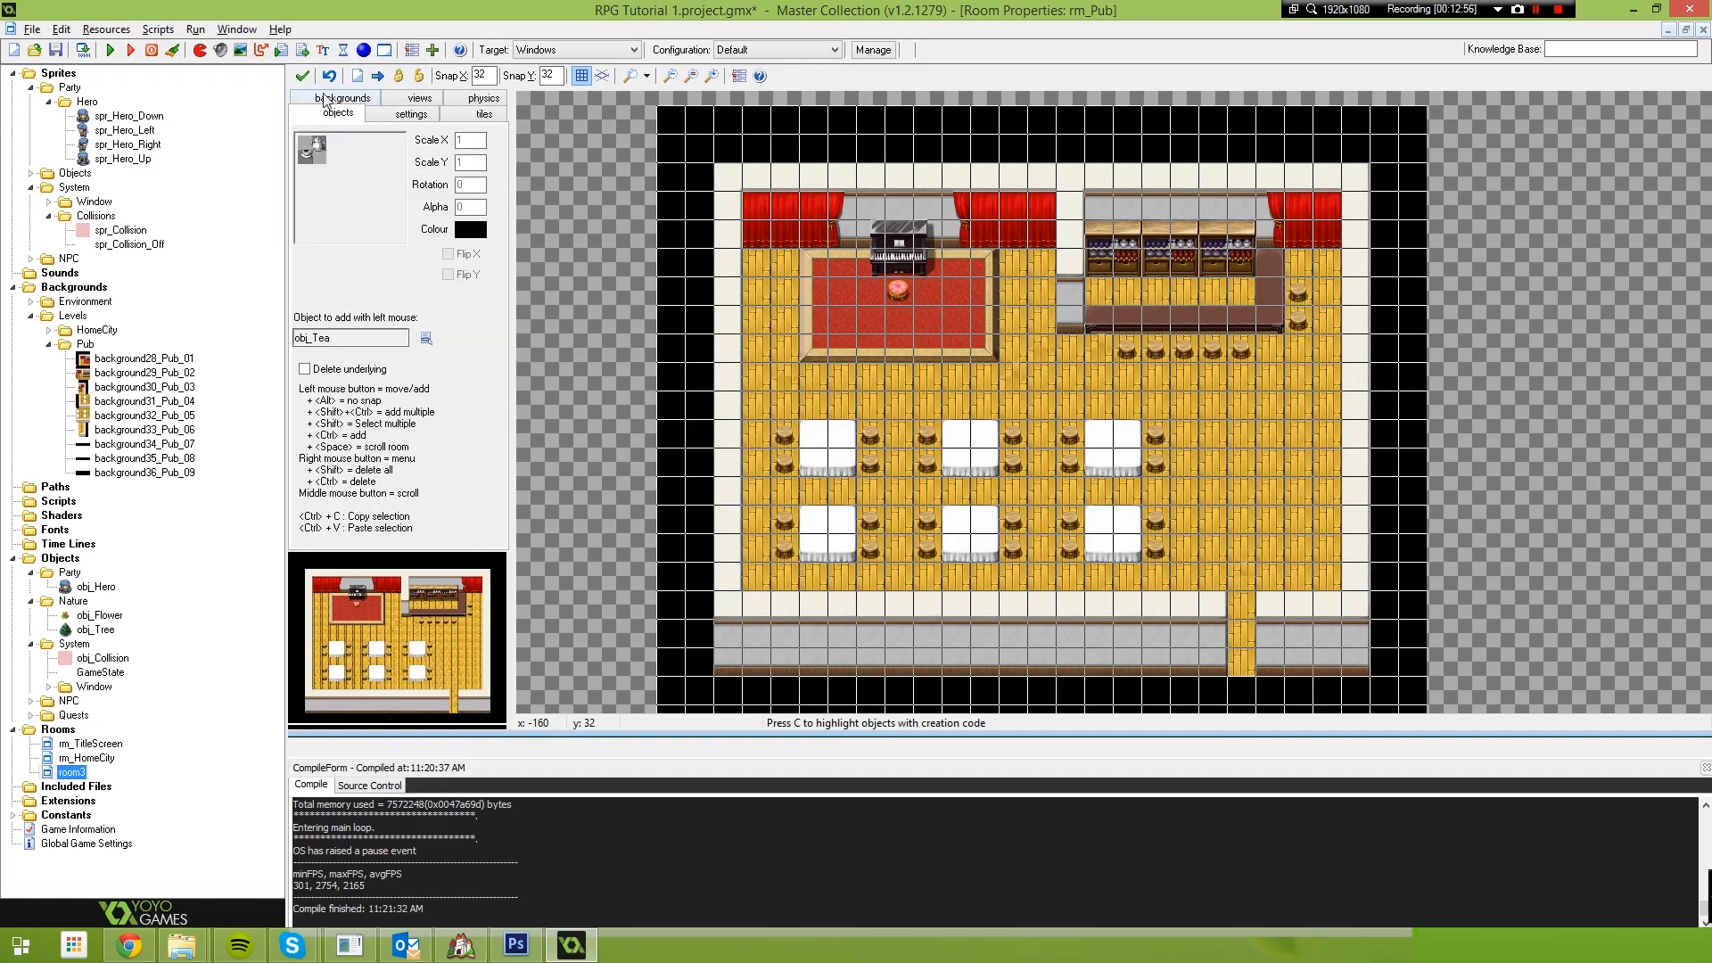
left_click(427, 335)
mouse_move(477, 384)
left_click(592, 386)
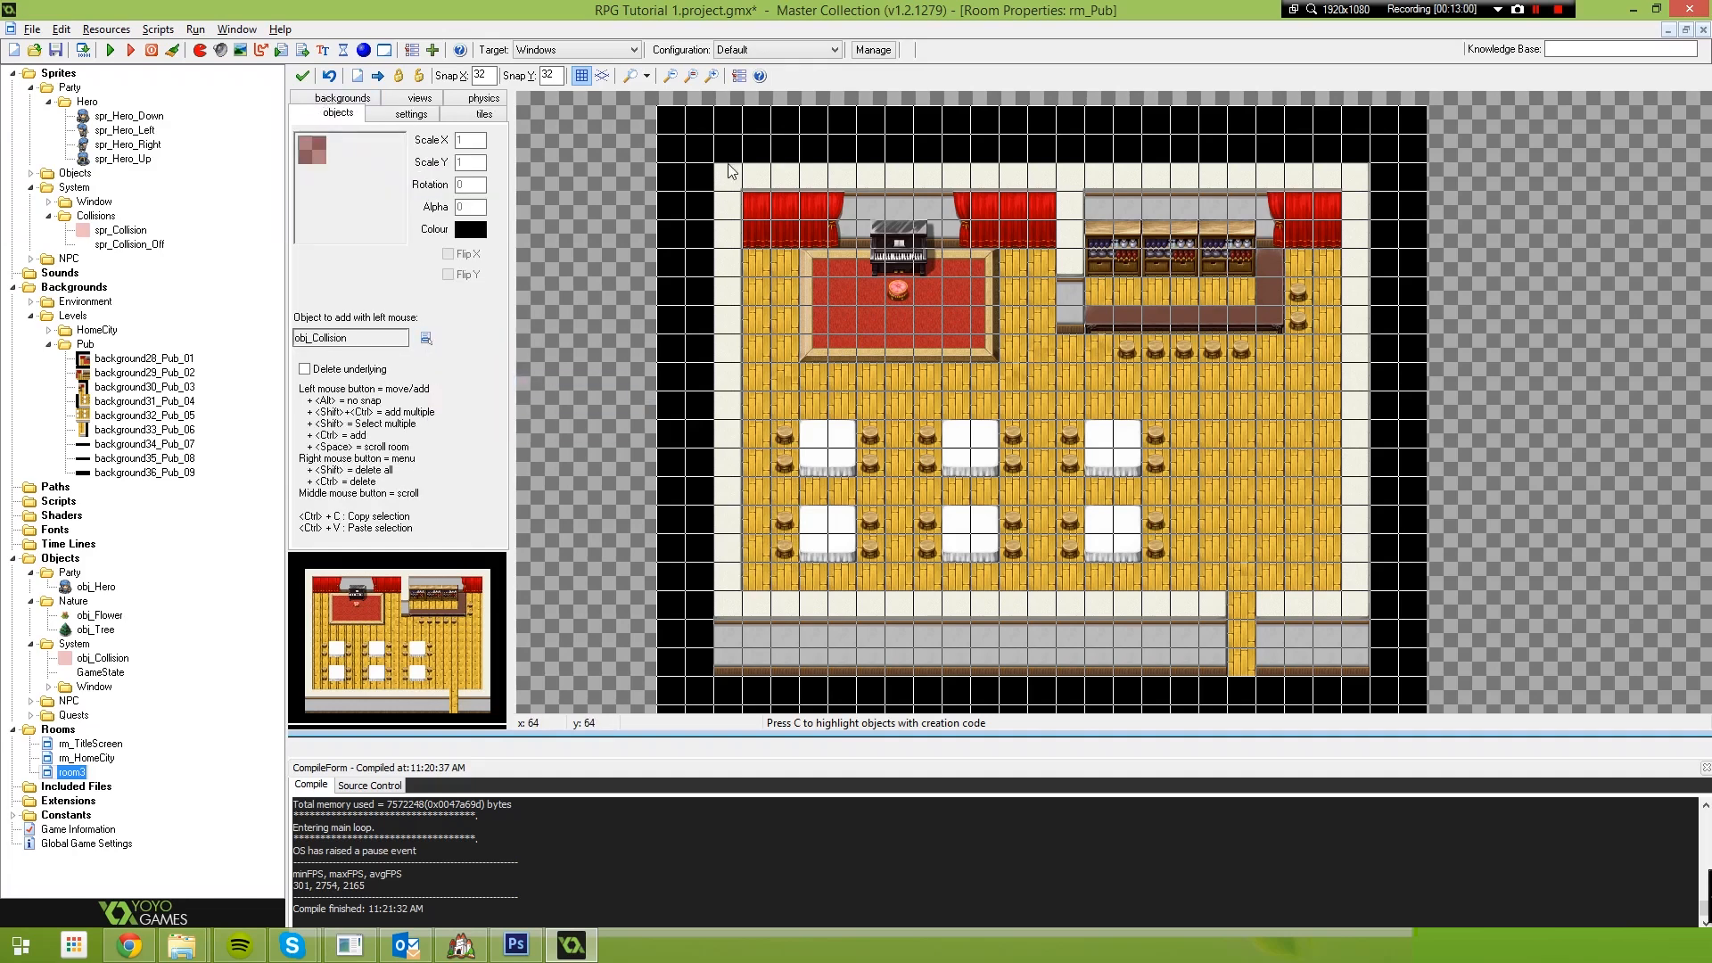
left_click(672, 118)
left_click_drag(685, 133, 1436, 250)
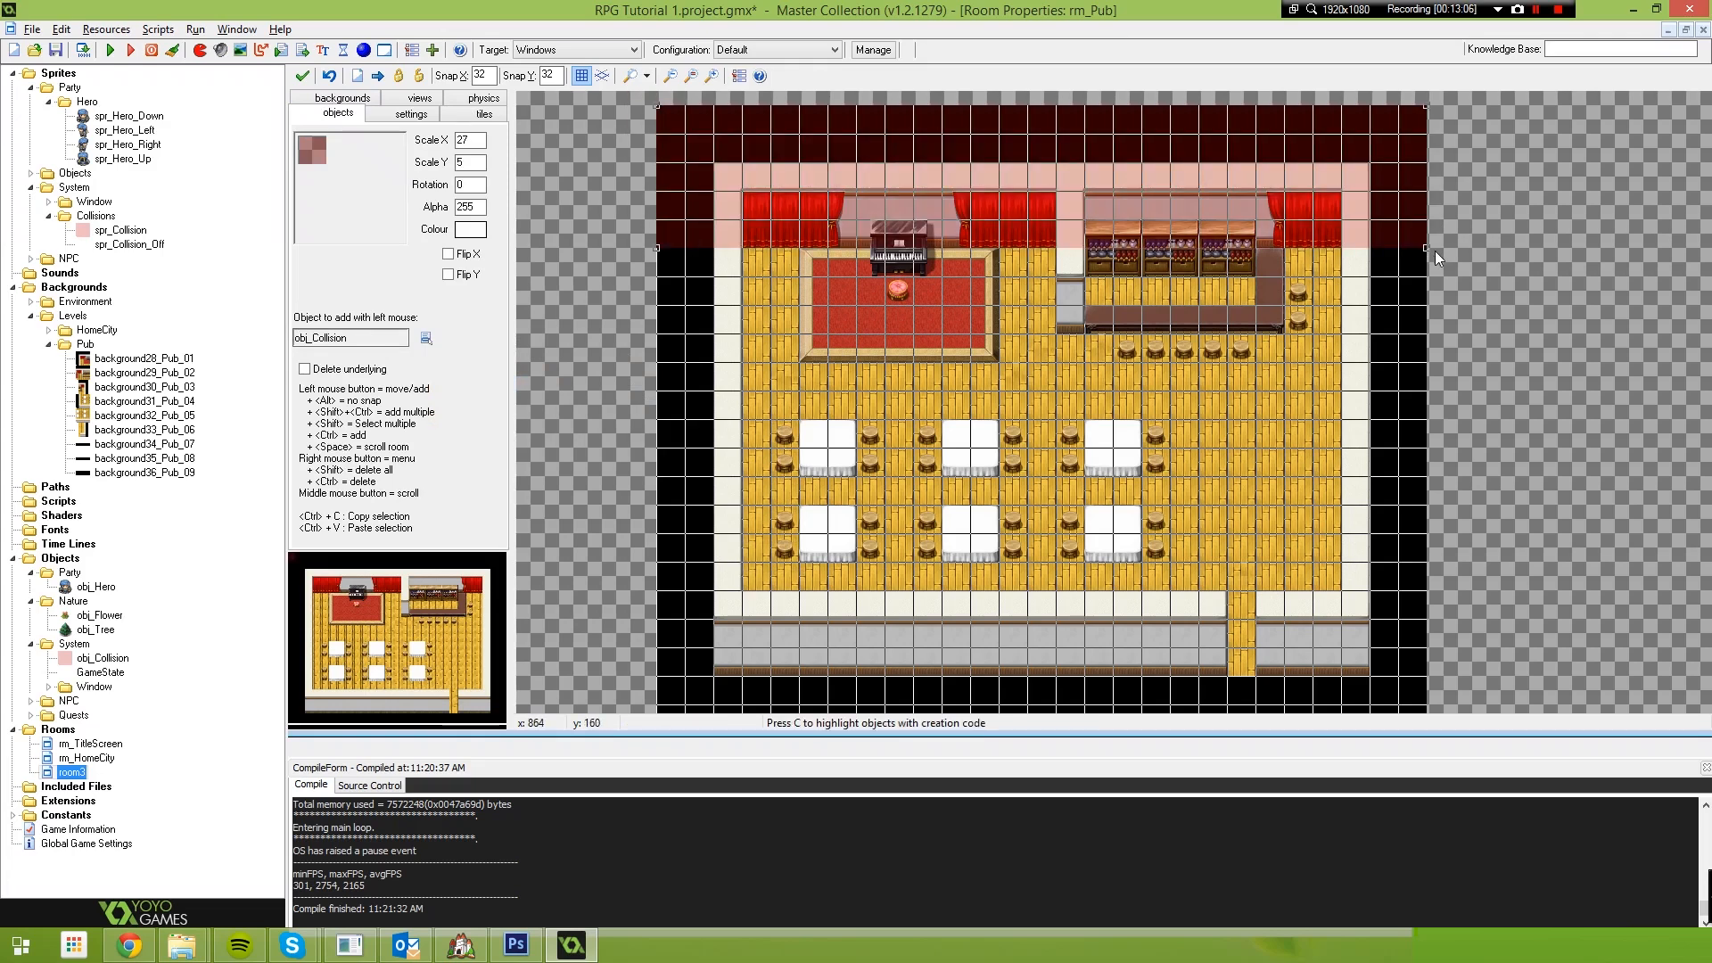
Cover the left and right side walls with obj_Collision blocks three tiles wide, from the top wall down to the room's lower edge
left_click(669, 260)
scroll(704, 234, "down", 1, "ctrl")
left_click_drag(705, 235, 751, 589)
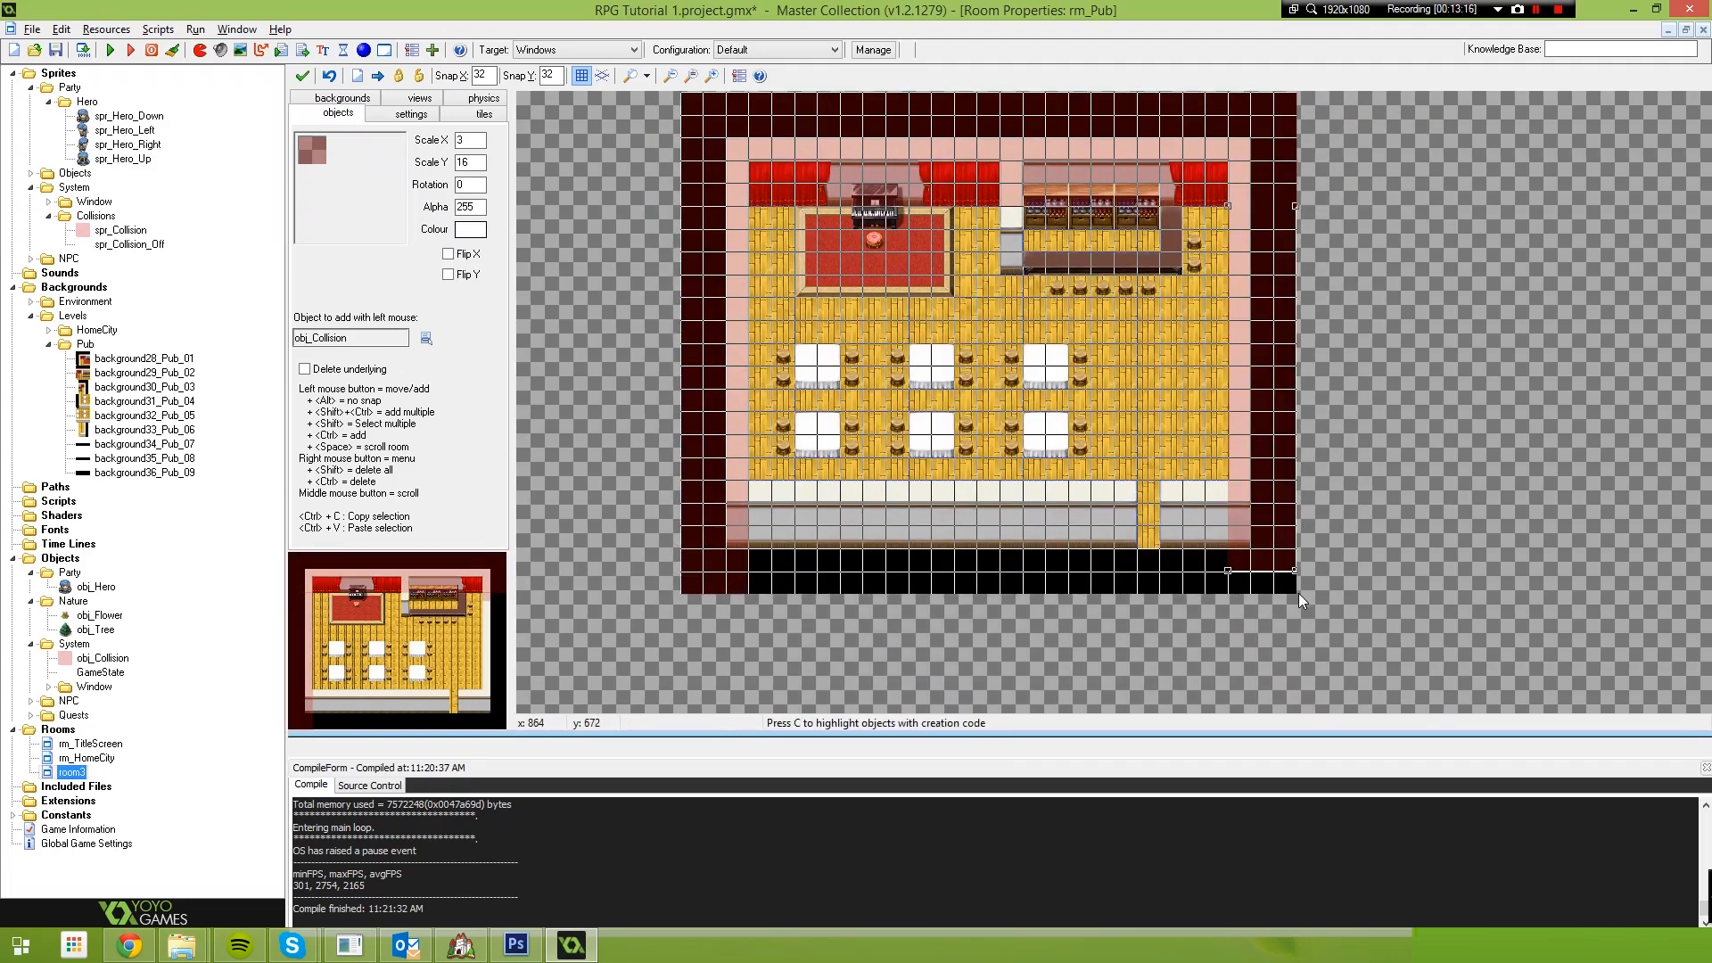
Cover the bottom wall on both sides of the doorway with stretched obj_Collision blocks
left_click(762, 495)
left_click_drag(770, 502, 1119, 606)
left_click(1125, 491)
left_click(1174, 492)
left_click_drag(1137, 502, 1234, 595)
scroll(1024, 297, "up", 1)
Cover the bar's pillar, bottle shelves and counter with obj_Collision blocks
left_click(1029, 303)
left_click_drag(1041, 308, 1073, 368)
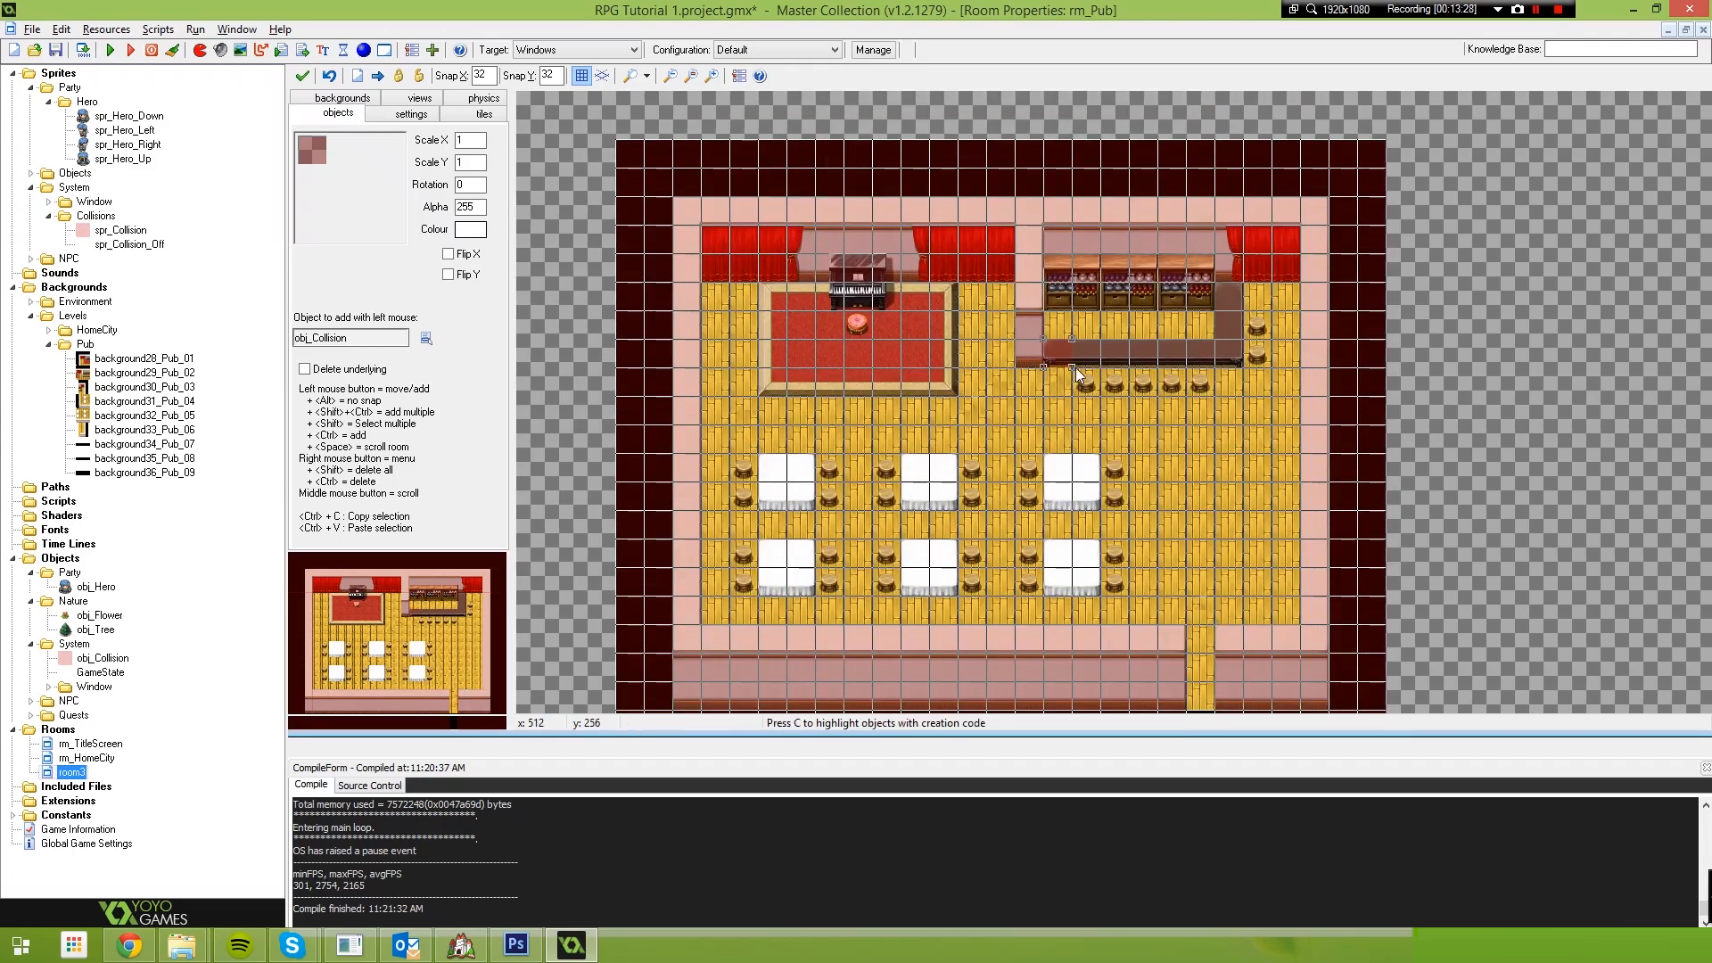
left_click_drag(1073, 308, 1216, 319)
right_click(1167, 299)
right_click(1055, 293)
left_click(1072, 302)
left_click(1059, 300)
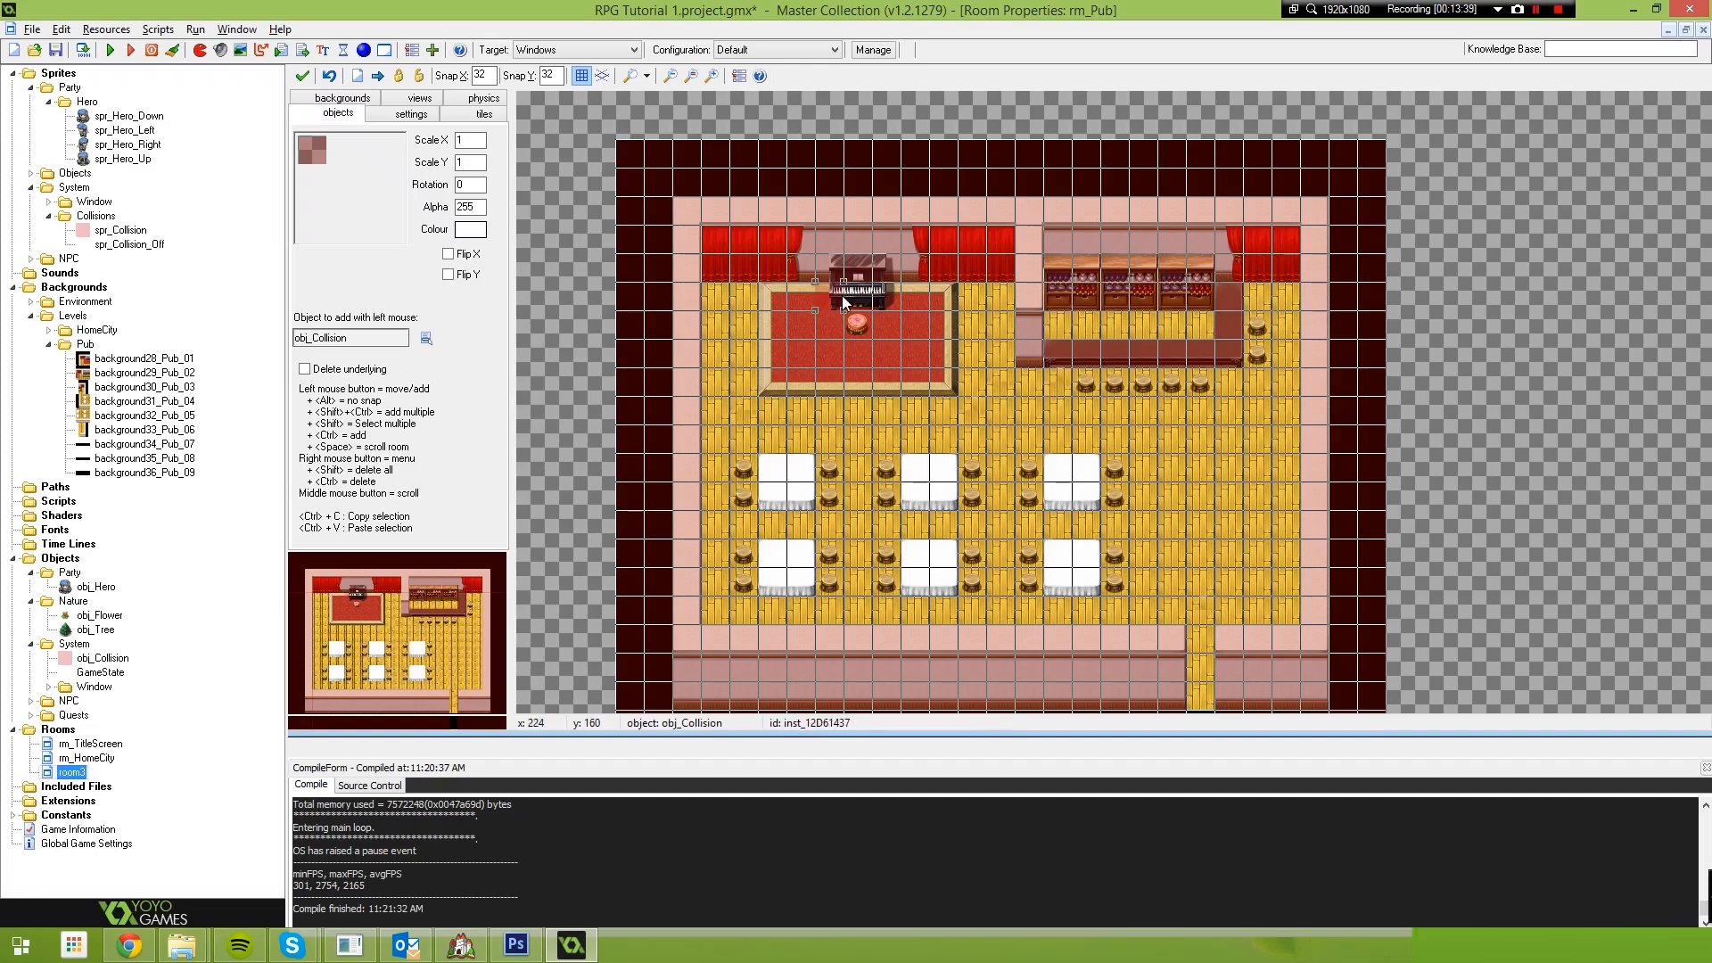
Set the horizontal snap to 16 and fit obj_Collision over the lower part of the piano
scroll(863, 298, "up", 2)
left_click(856, 254)
left_click_drag(488, 76, 399, 75)
type("16")
left_click_drag(909, 303, 944, 346)
right_click(803, 298)
left_click(823, 306)
left_click(826, 284)
Set the horizontal snap to 32 and cover the two tables in the left column with 2 by 2 obj_Collision blocks
left_click_drag(488, 76, 400, 75)
type("32")
scroll(981, 243, "down", 1)
middle_click_drag(981, 242, 1000, 214)
left_click(776, 375)
left_click_drag(797, 396, 840, 439)
left_click(776, 508)
left_click_drag(798, 530, 840, 573)
Cover the four tables in the middle and right columns with 2 by 2 obj_Collision blocks
left_click(999, 400)
left_click_drag(1062, 437, 1063, 439)
left_click(999, 508)
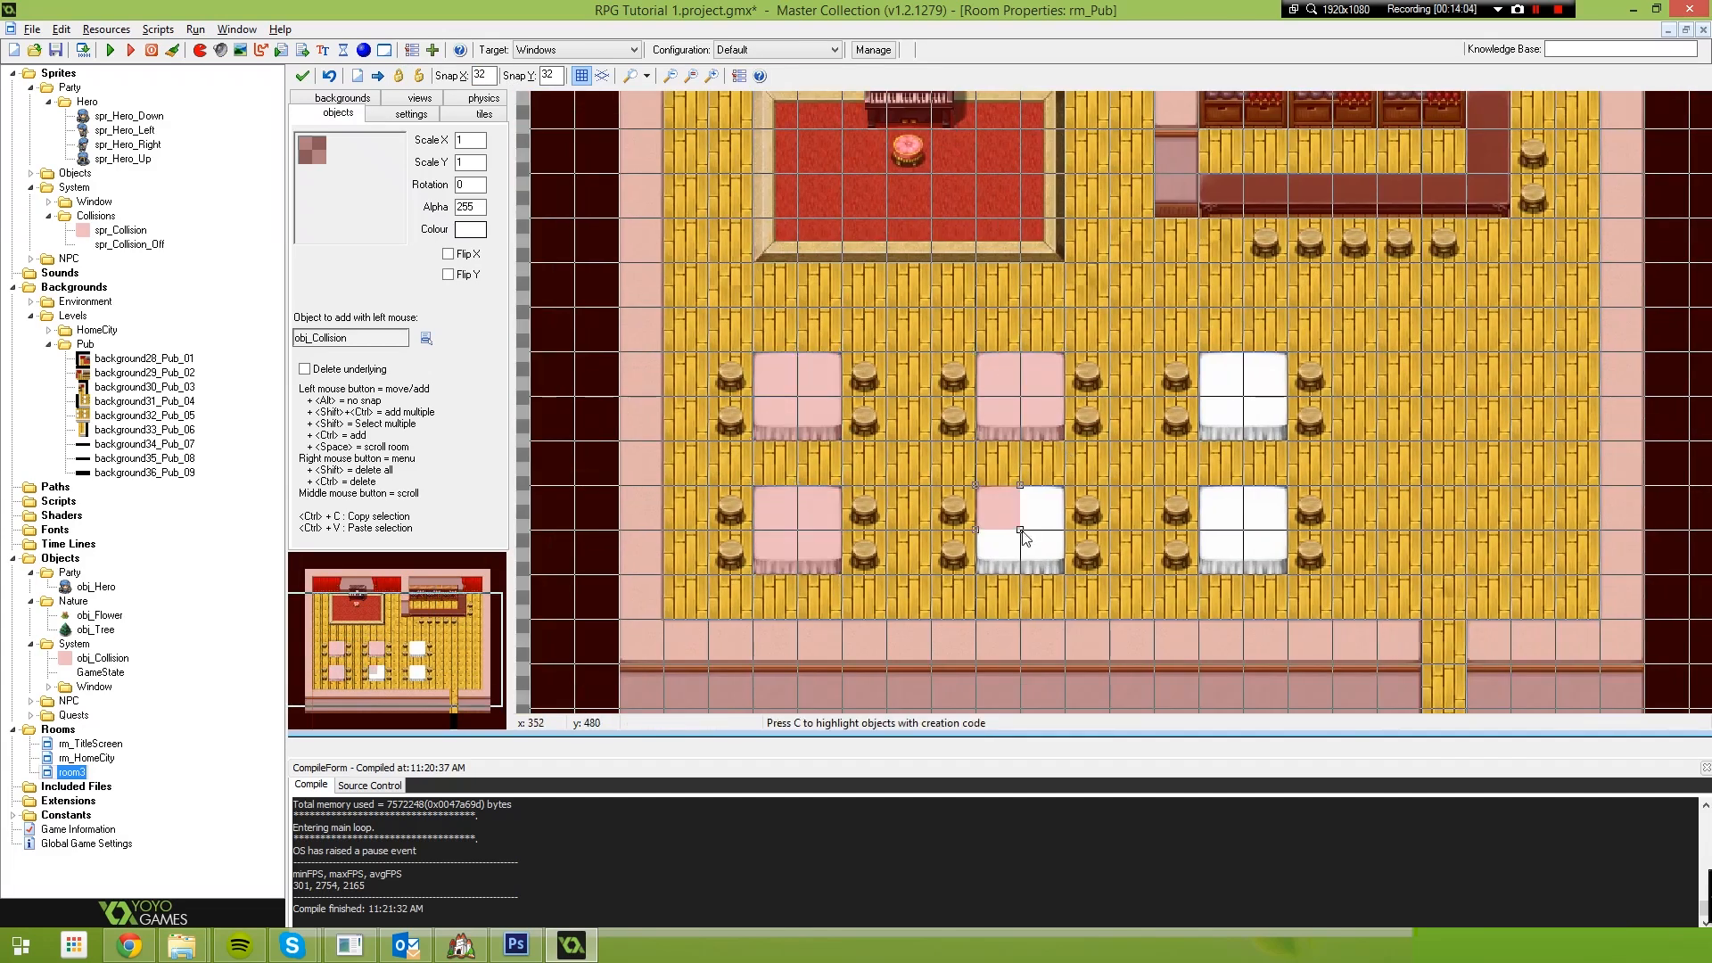
left_click_drag(1020, 530, 1063, 573)
left_click(1222, 375)
left_click_drag(1243, 396, 1288, 440)
left_click(1222, 508)
left_click_drag(1243, 529, 1286, 575)
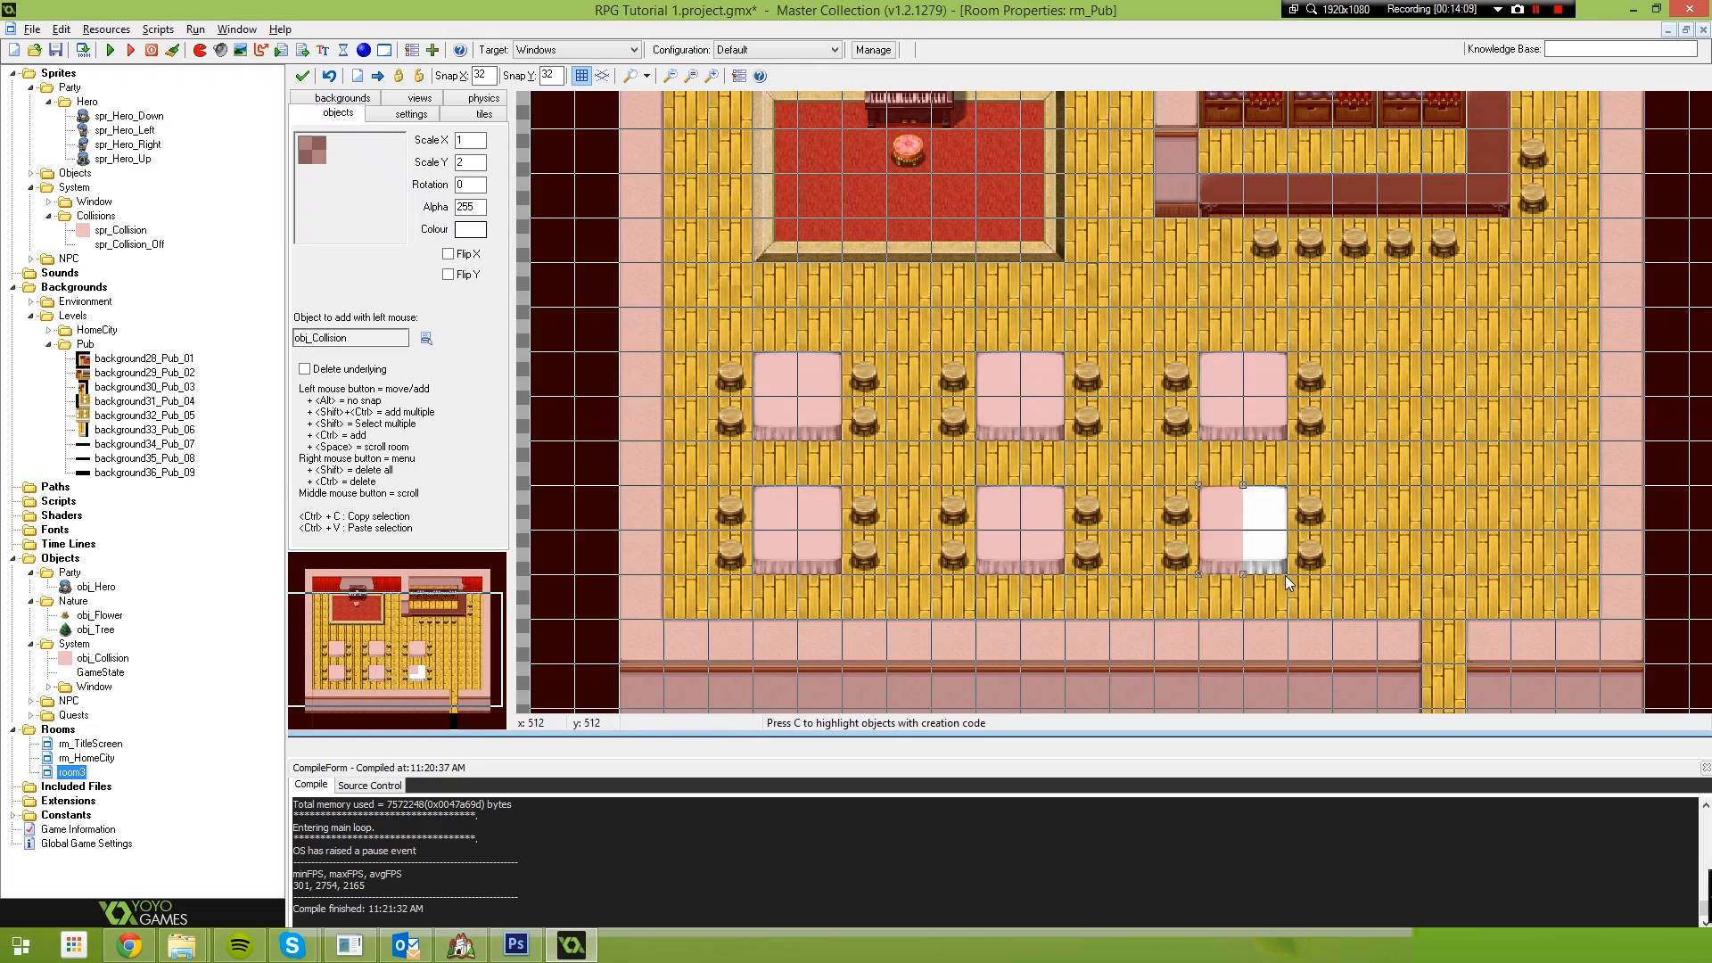
Close off the black gap below the doorway with an obj_Collision block one tile wide and two tiles high
scroll(1202, 387, "down", 1)
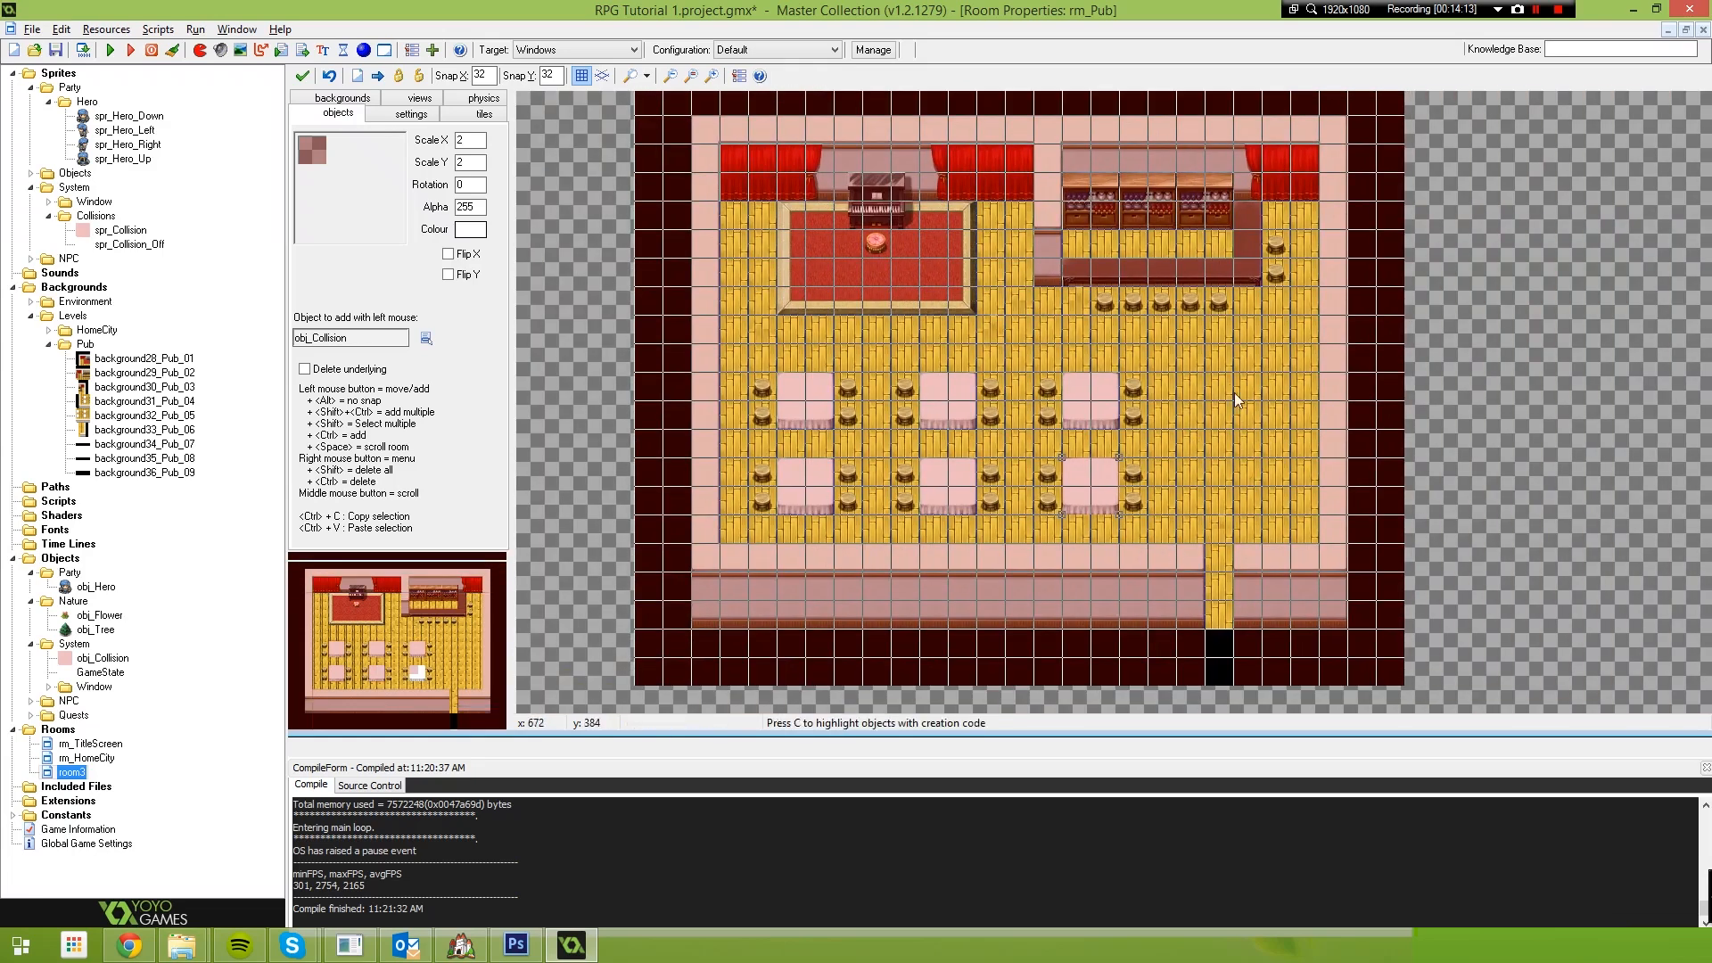
left_click(1219, 667)
right_click(1222, 644)
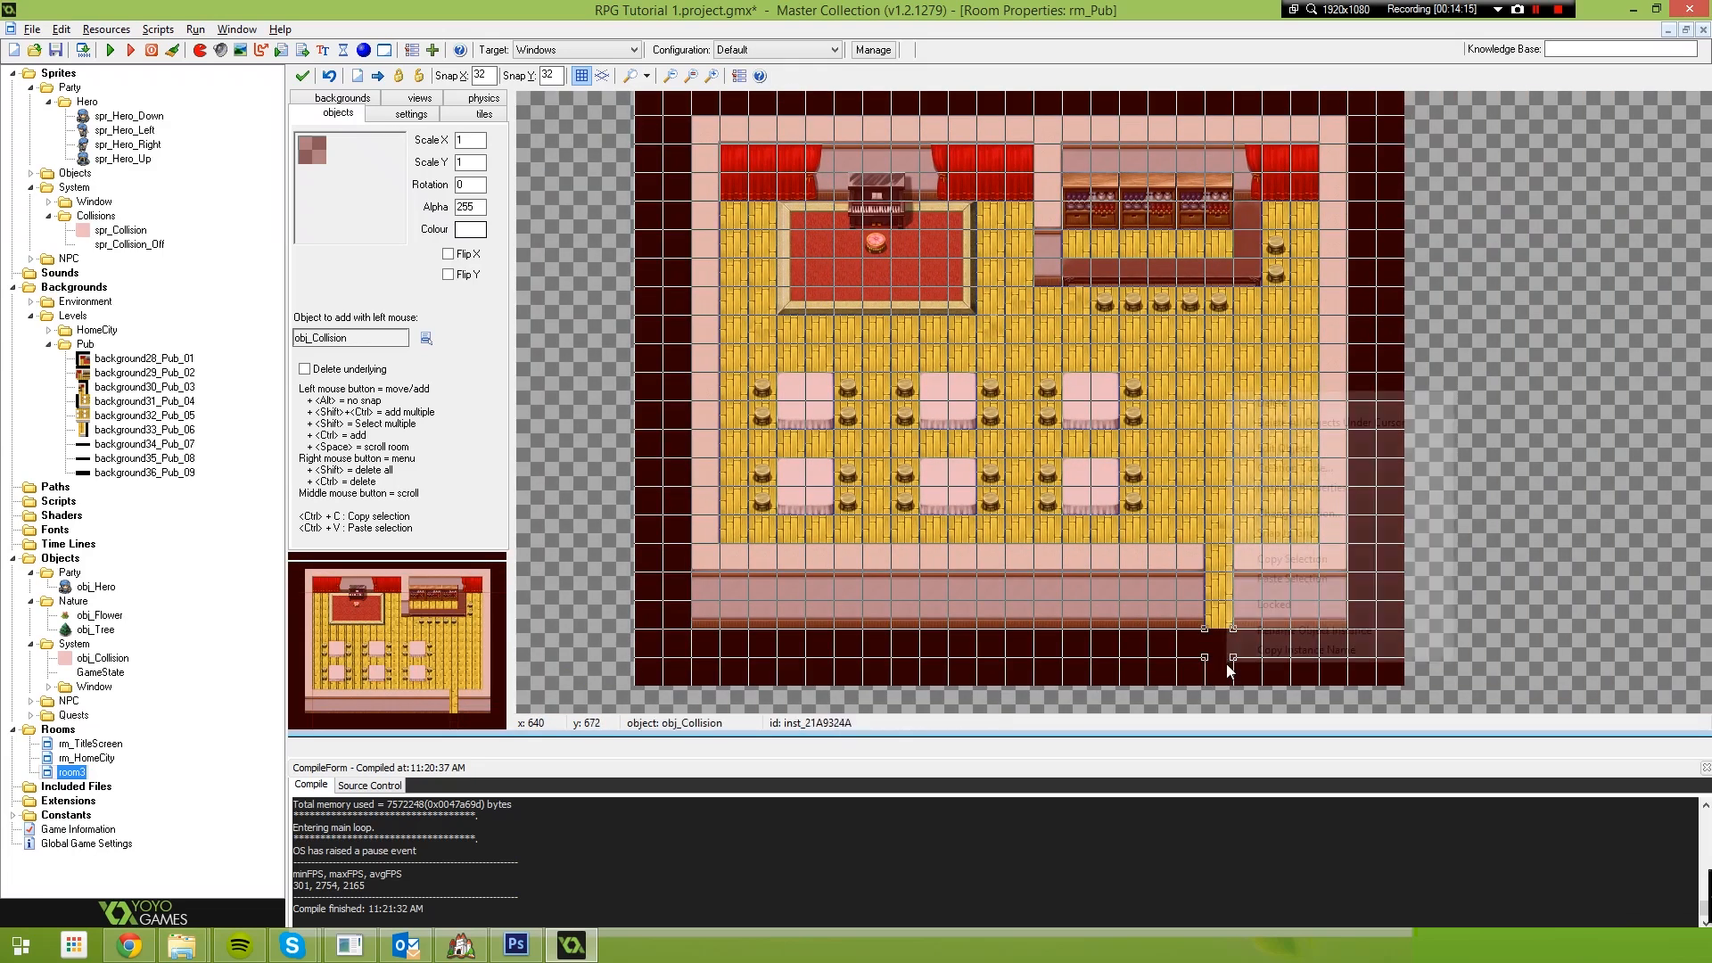
left_click(1301, 473)
left_click(1220, 658)
scroll(1255, 308, "up", 1)
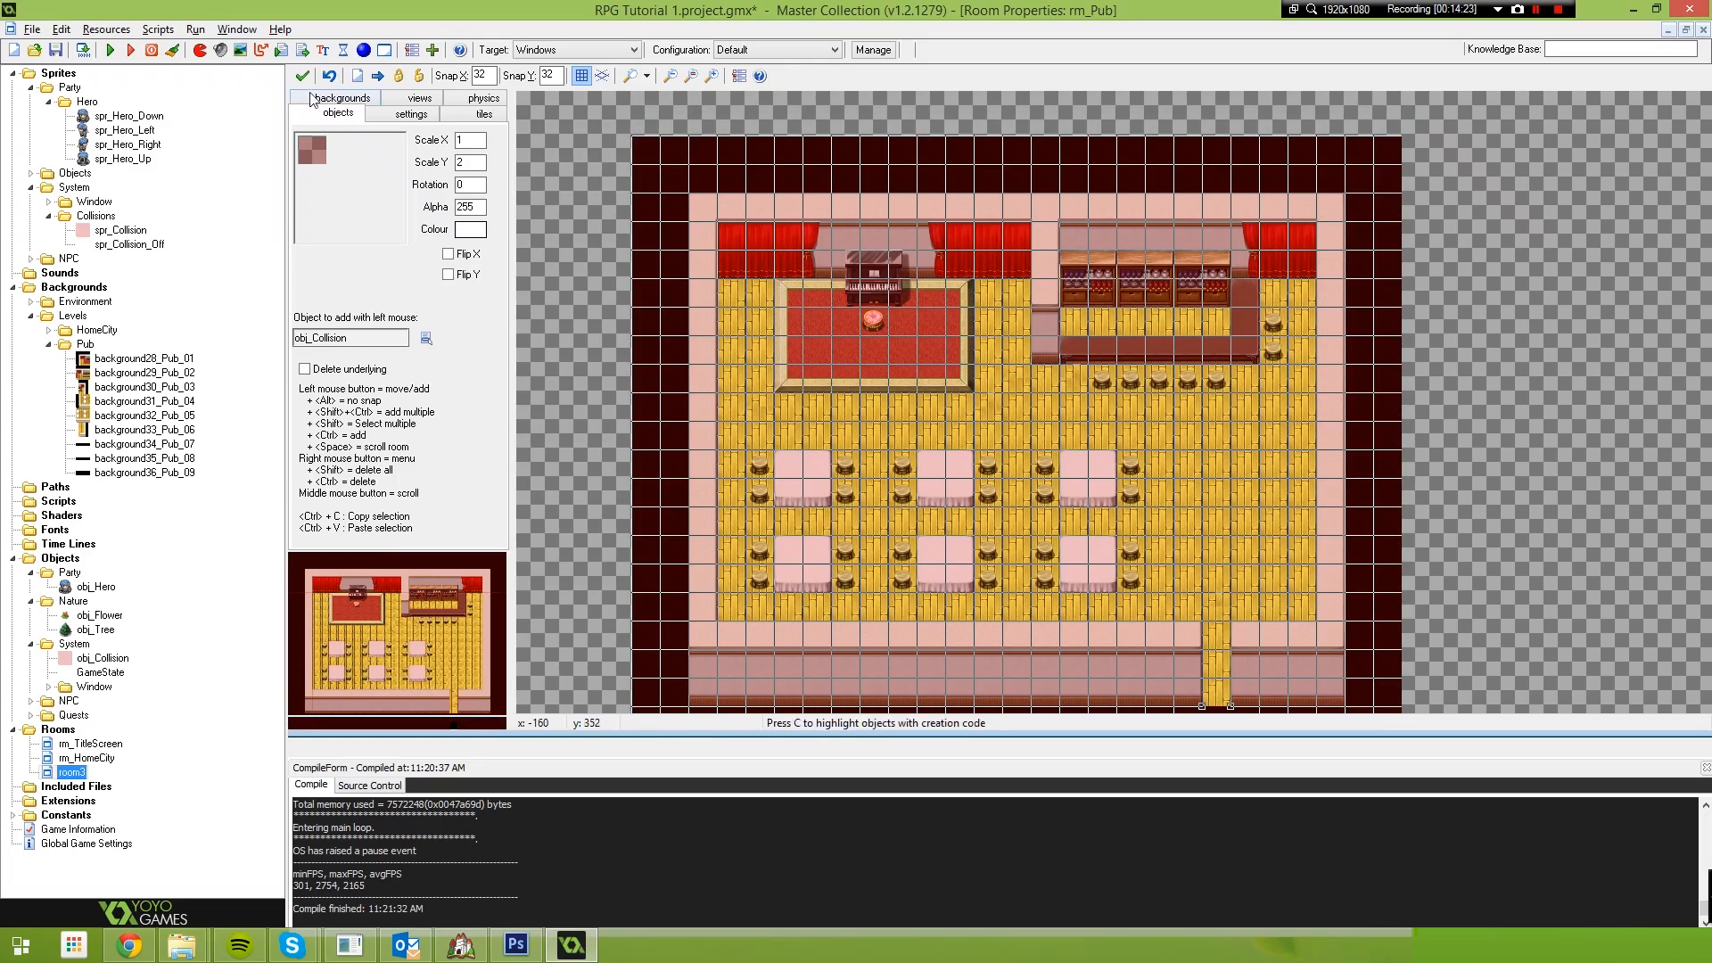
Set the room speed to 60 and make rm_Pub a physics world
left_click(425, 116)
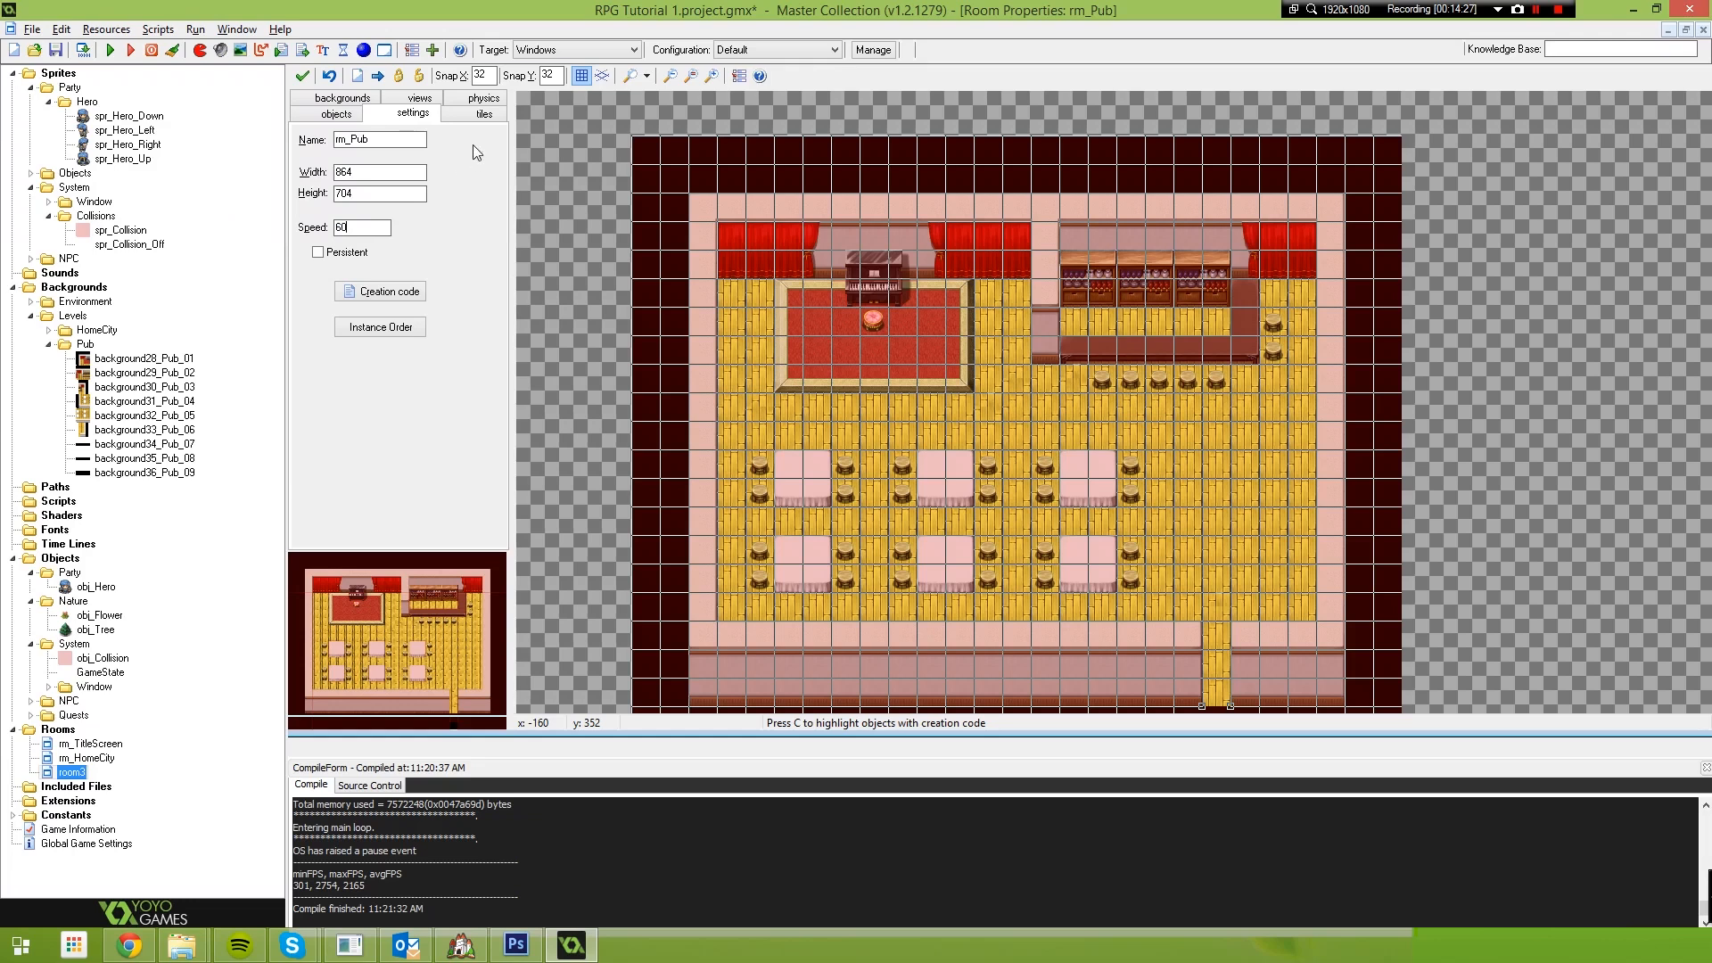
left_click(482, 98)
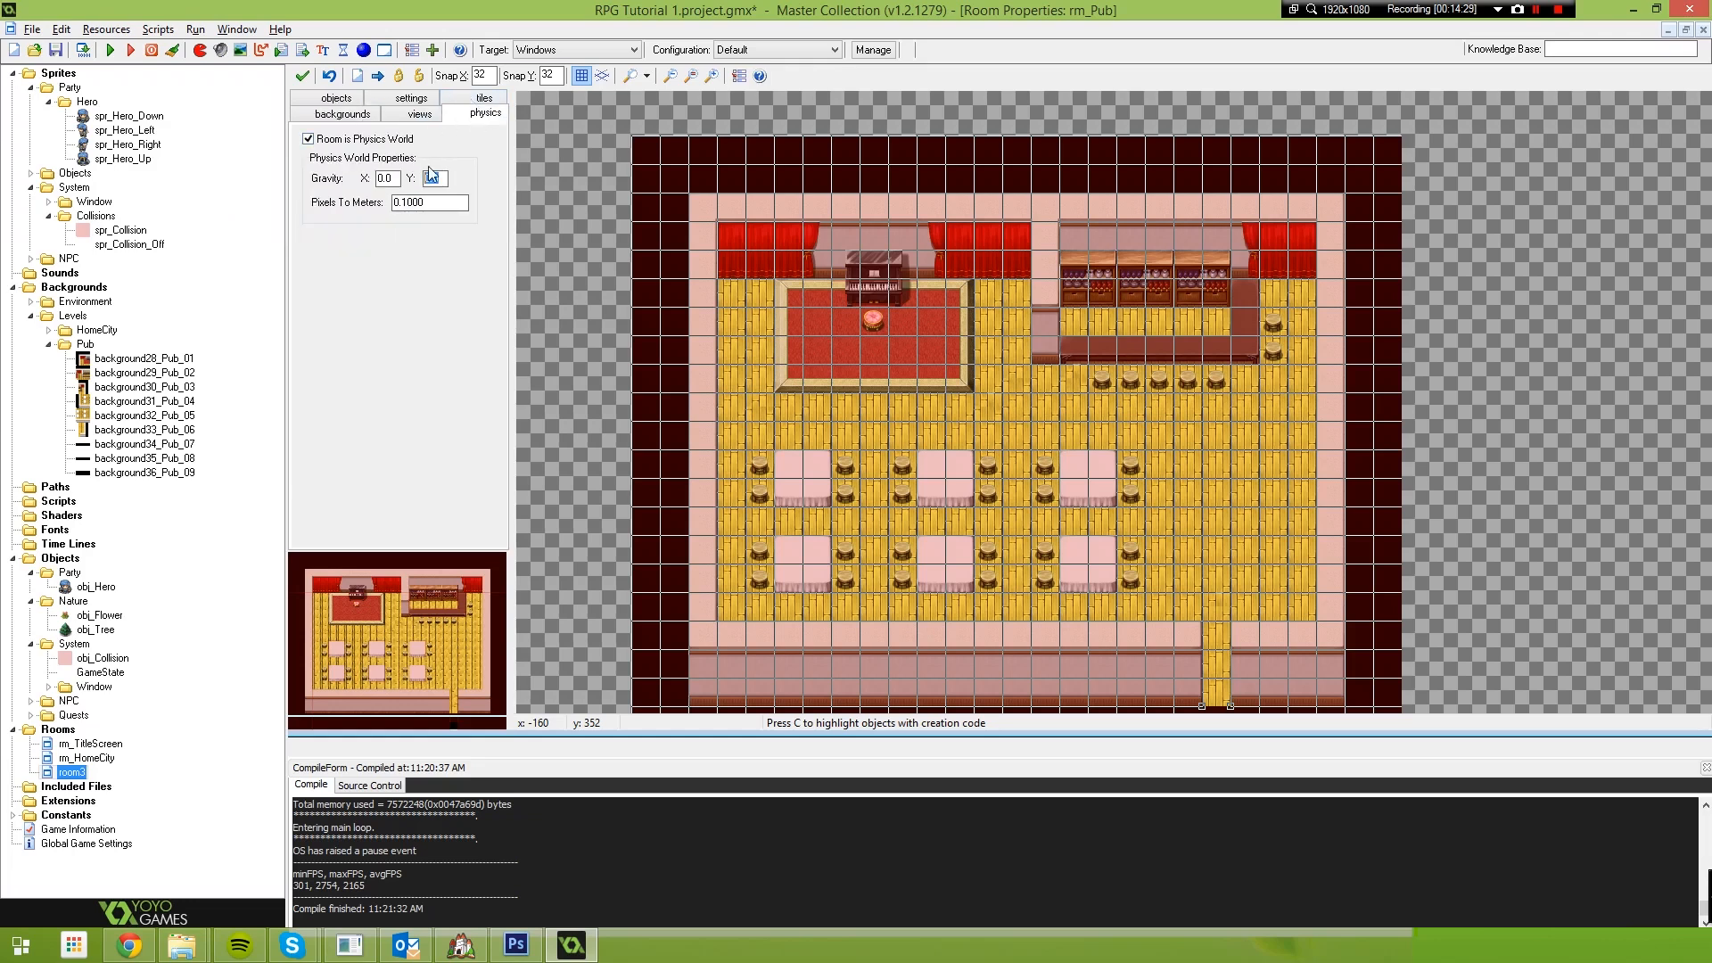
Enable views, make View 0 visible when the room starts, and set its view in room to 320 wide by 240 high
left_click(420, 115)
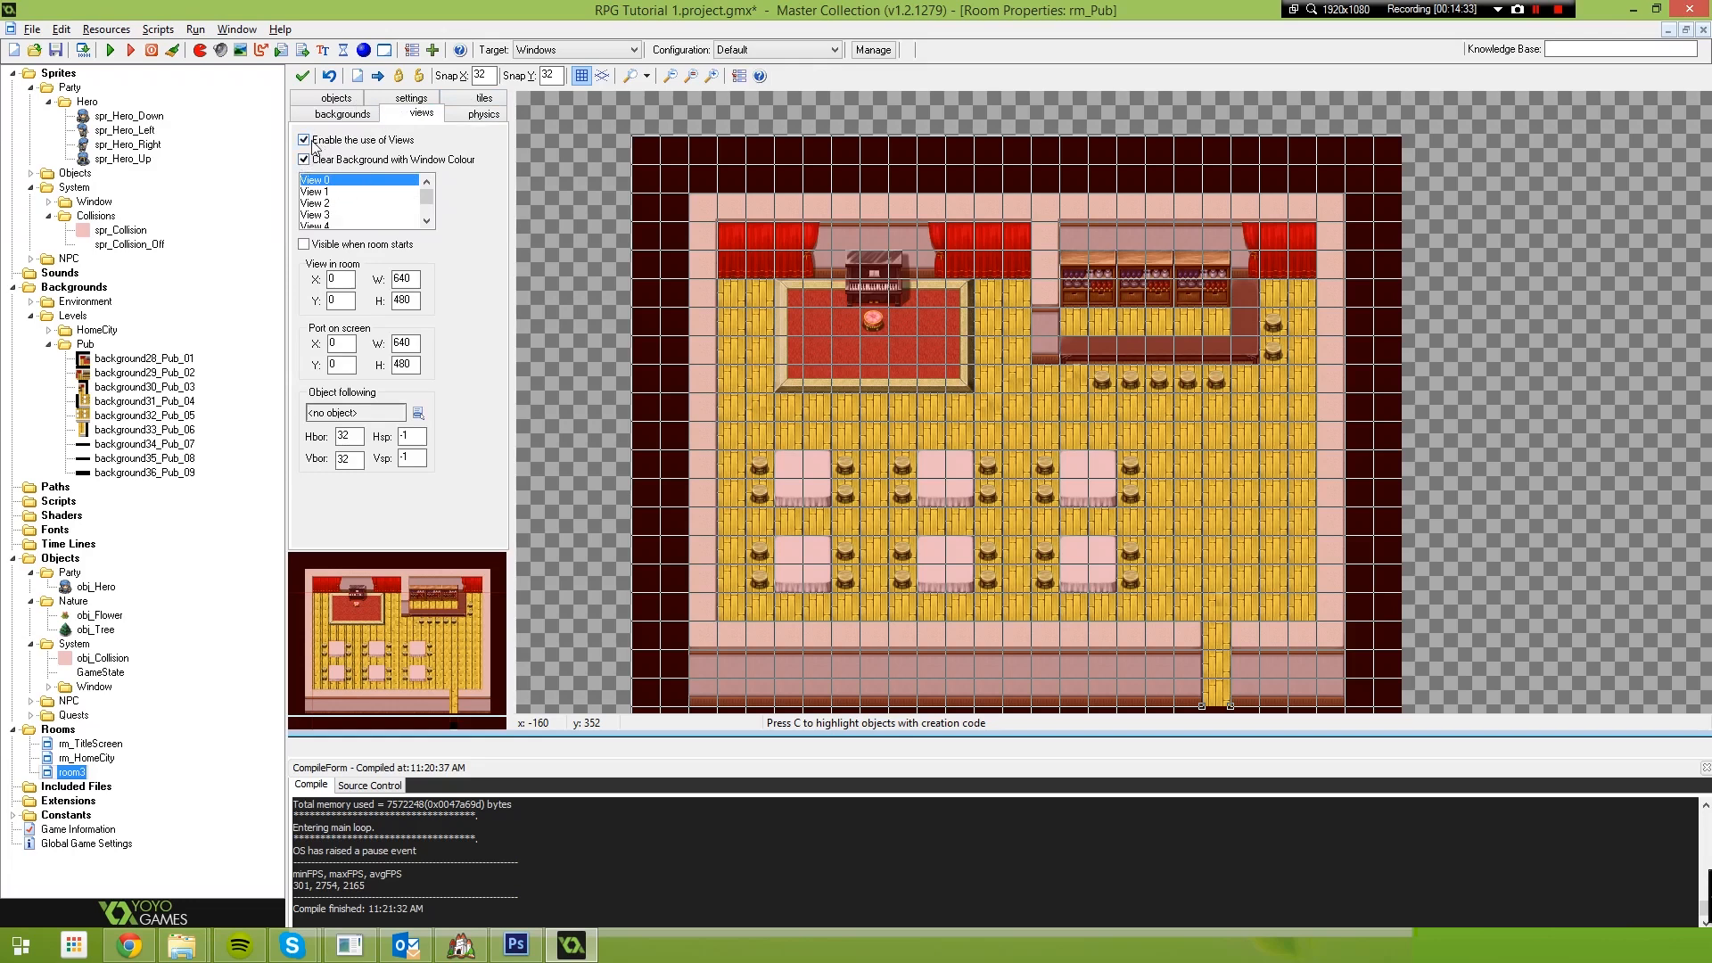
left_click(305, 244)
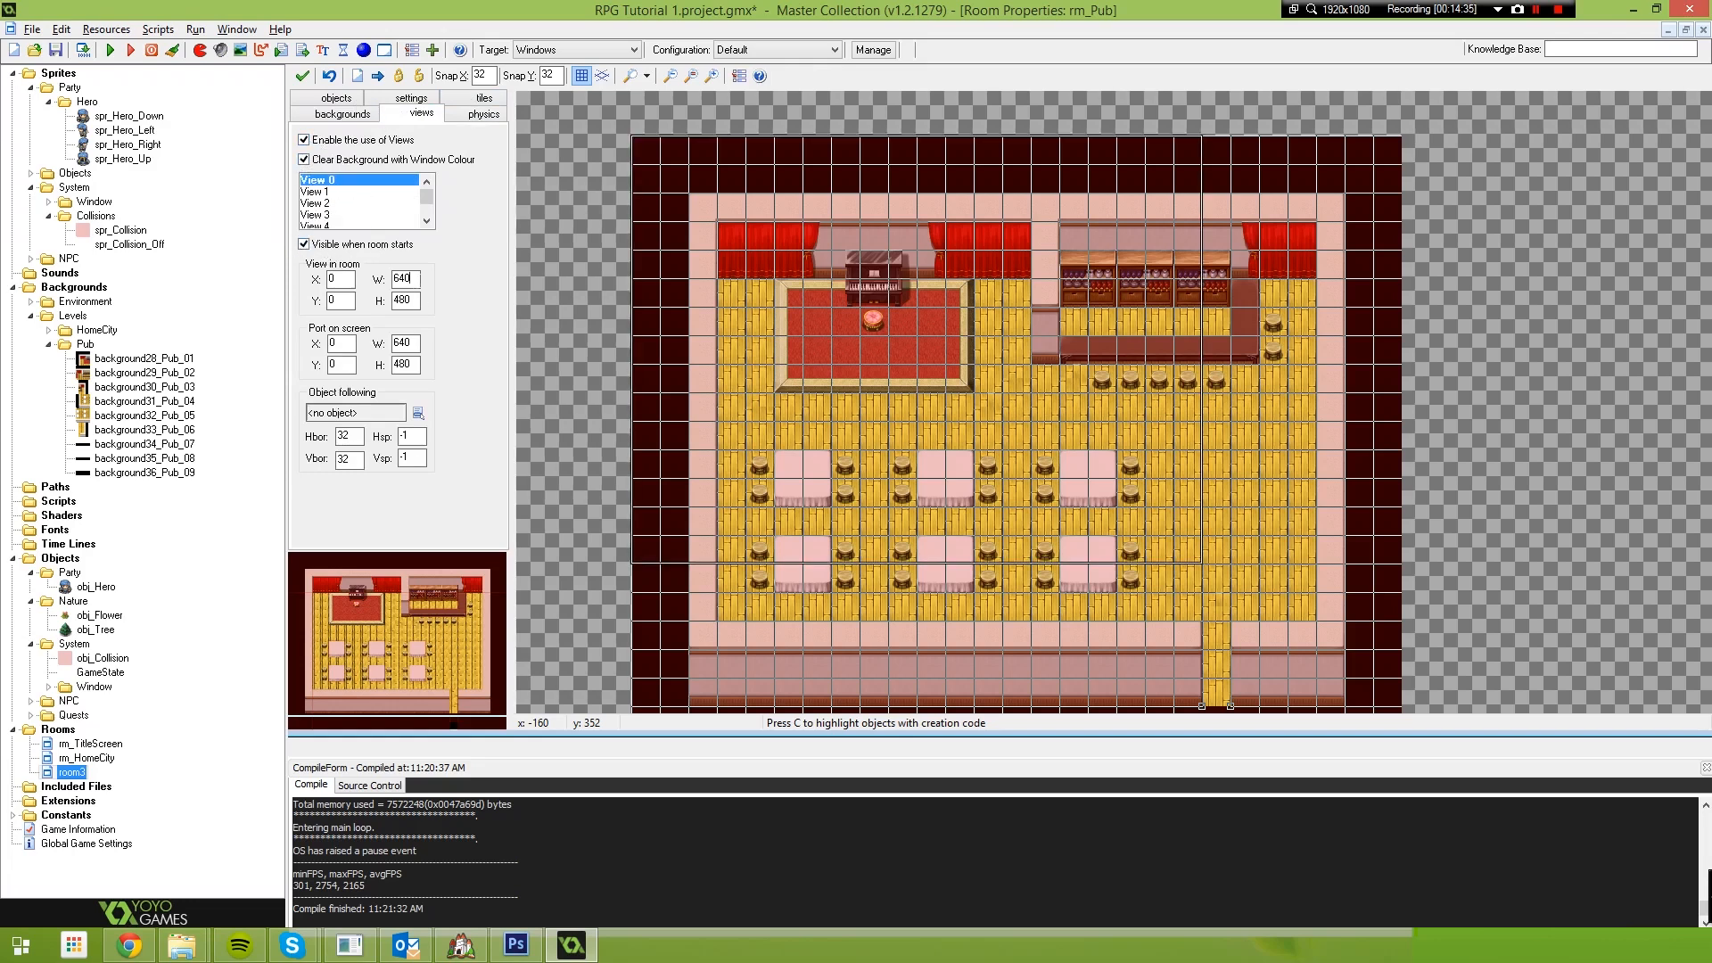
type("320")
key("Tab")
type("240")
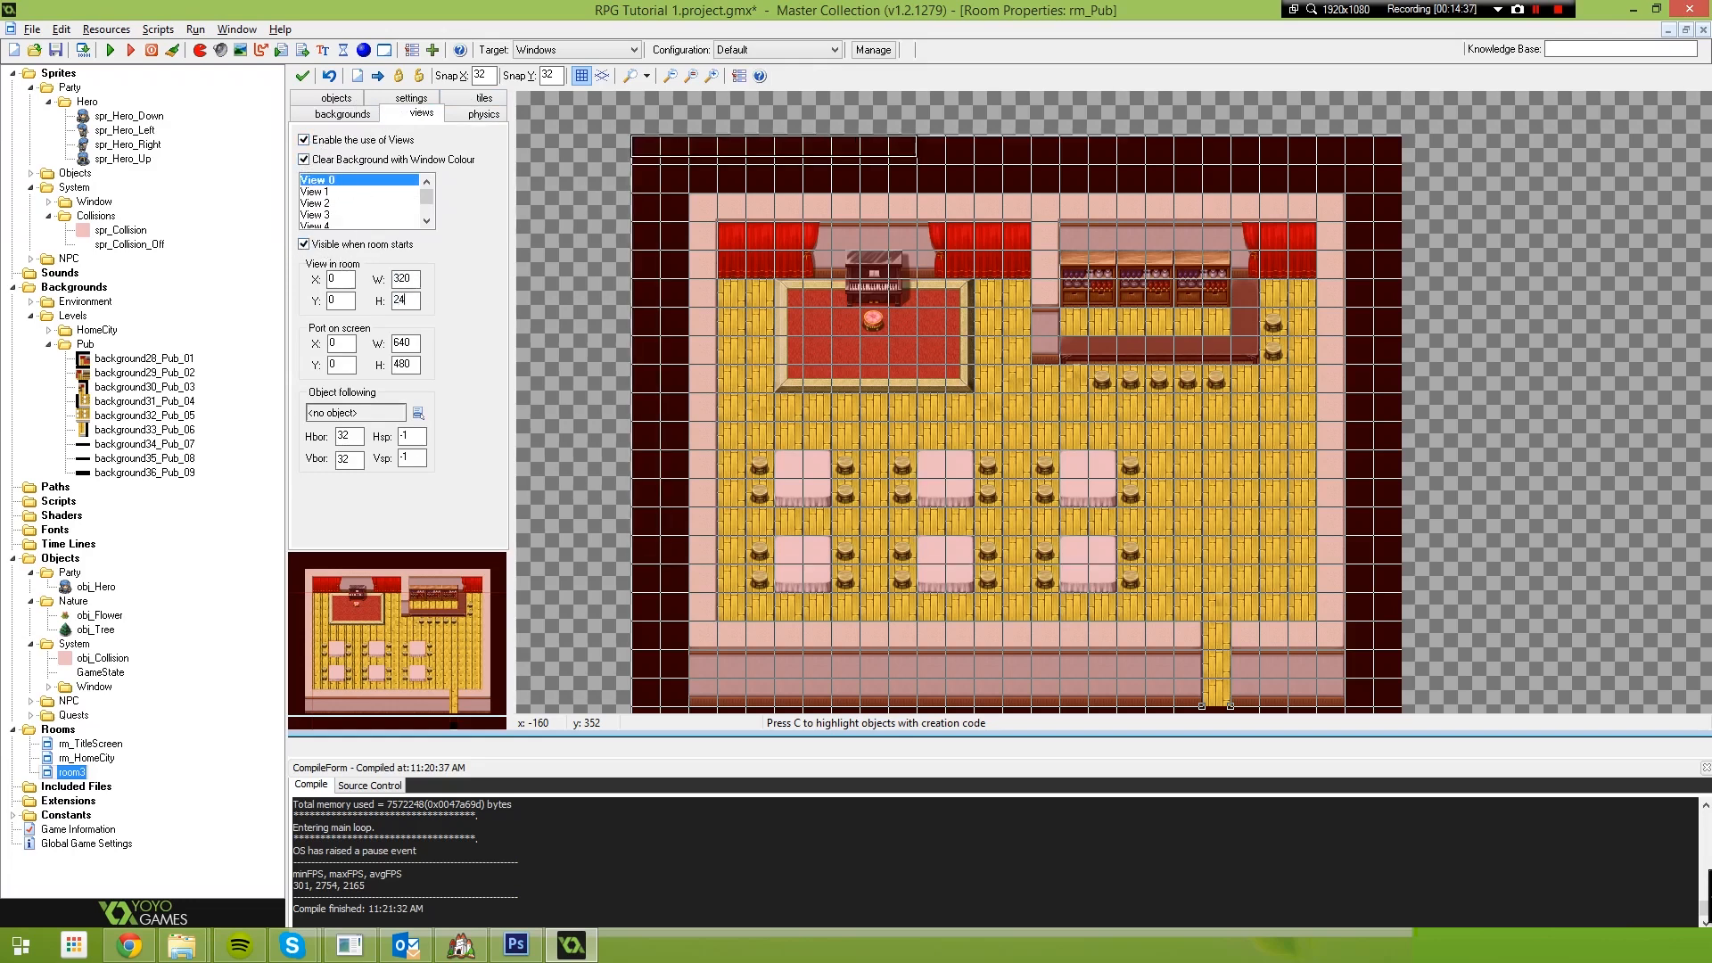
Make View 0 follow obj_Hero with a horizontal border of 320 and a vertical border of 240
left_click(419, 412)
mouse_move(455, 442)
left_click(562, 440)
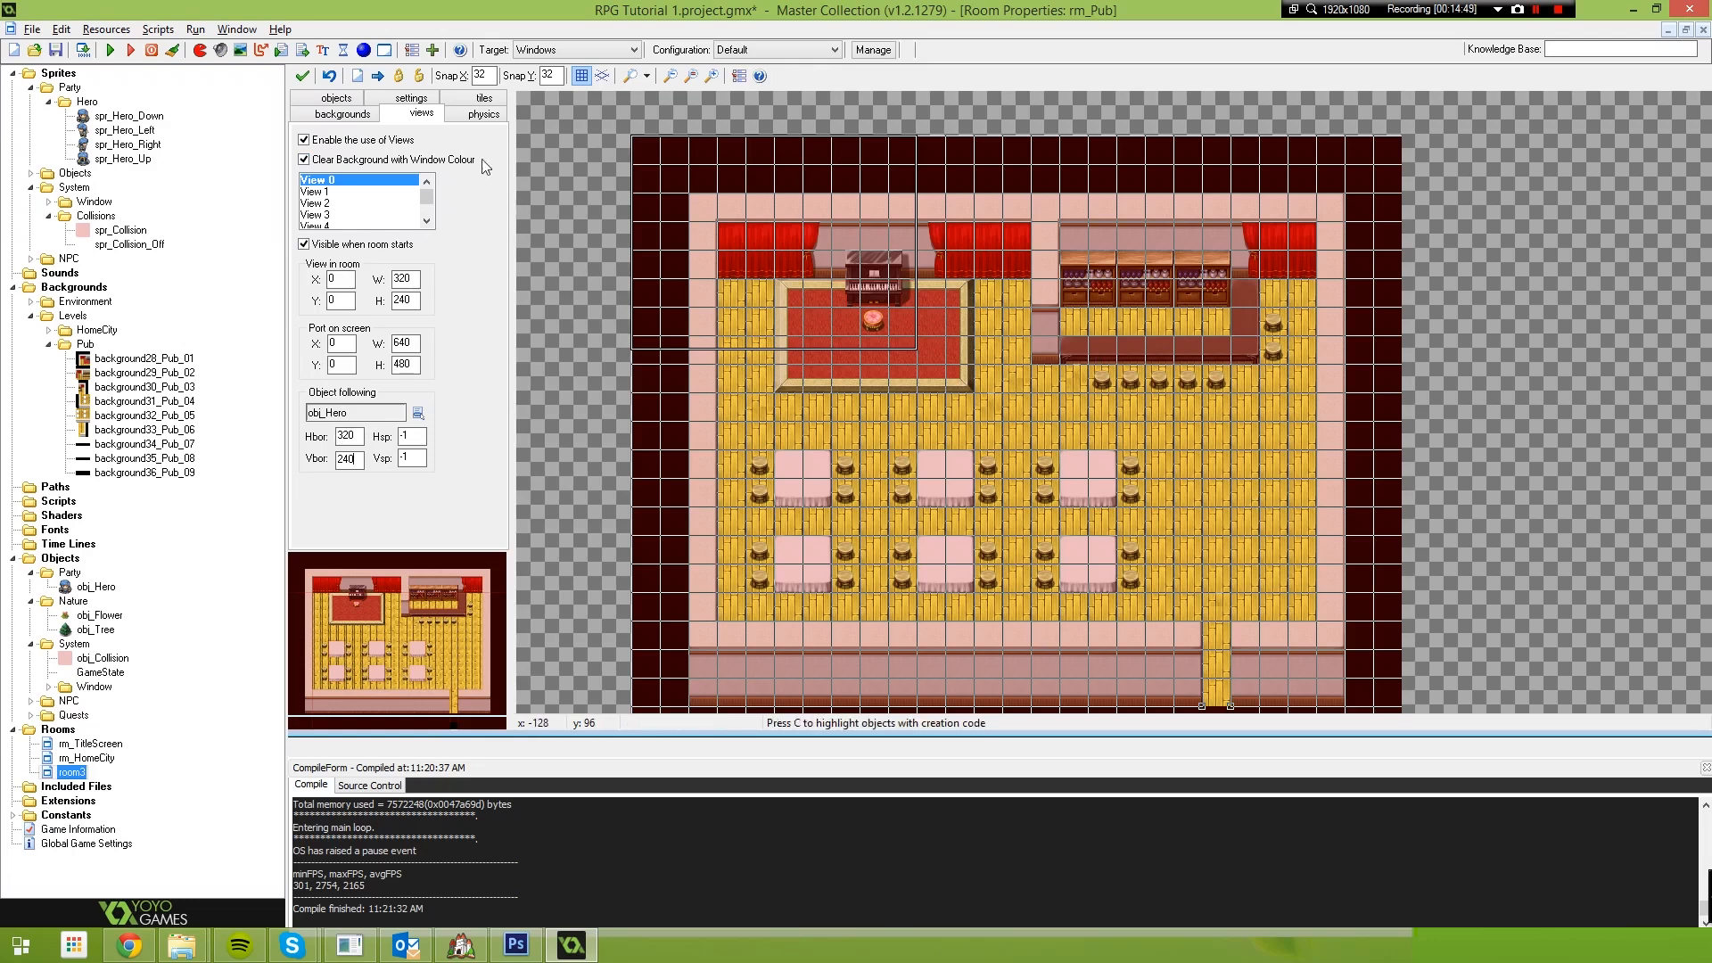
left_click(411, 99)
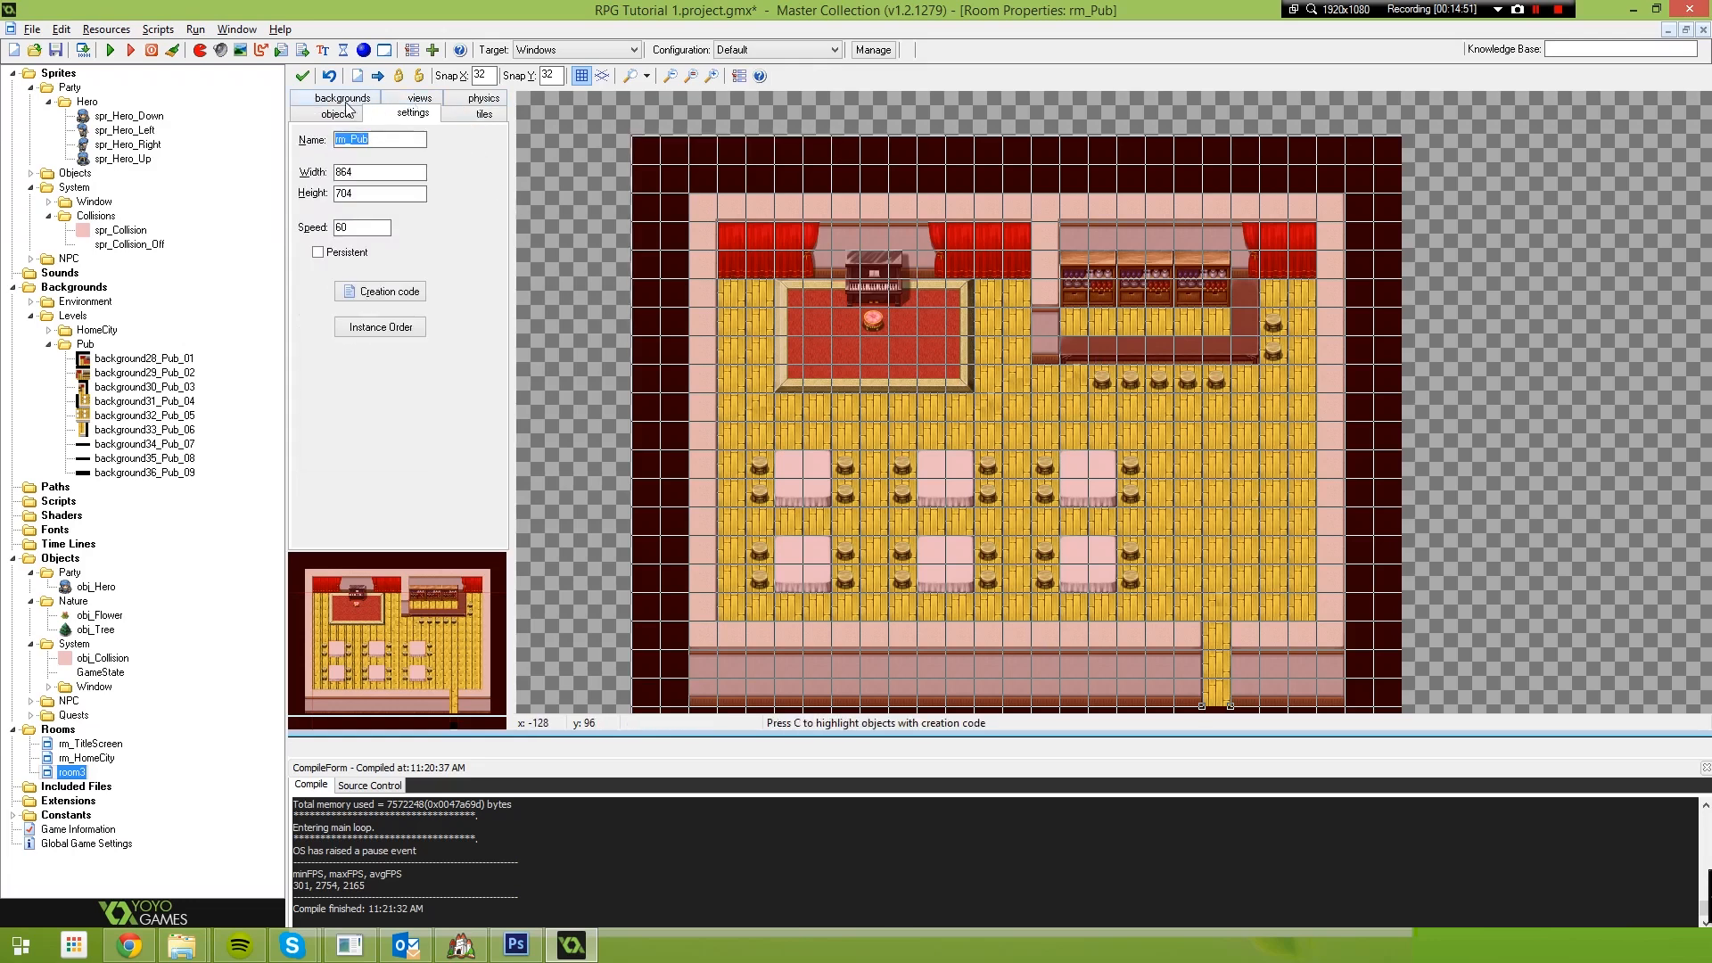
left_click(344, 99)
left_click(337, 99)
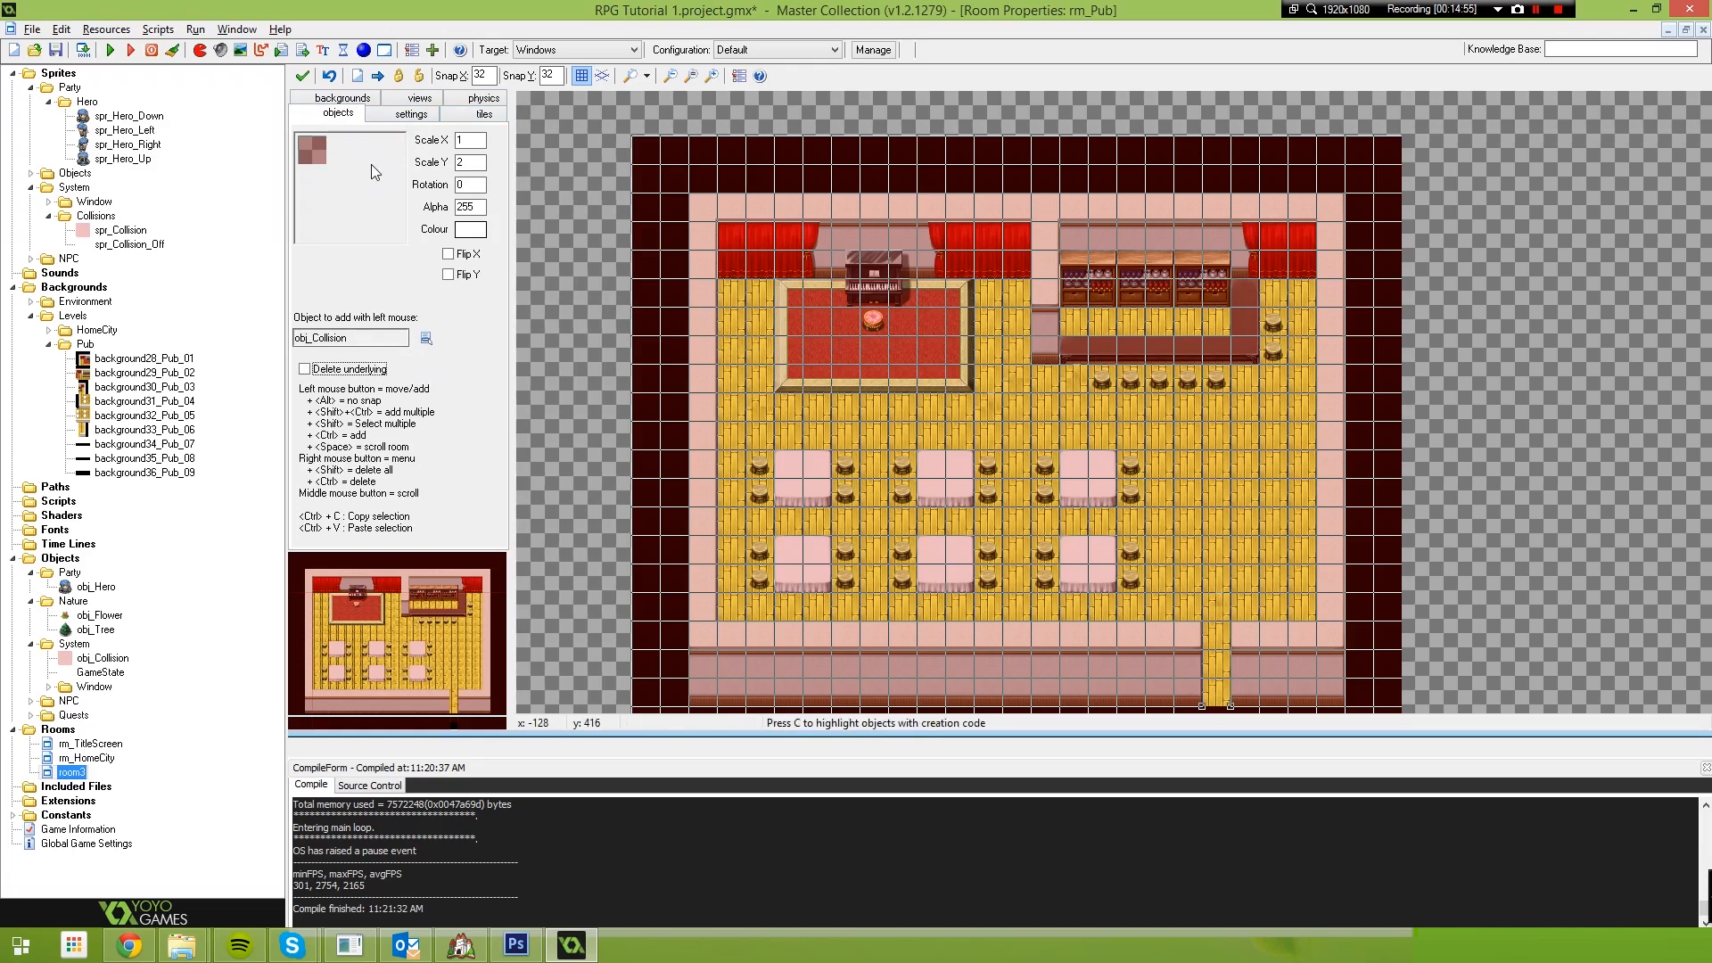
Accept the changes to rm_Pub and open rm_HomeCity for editing around the pub entrance
left_click(304, 83)
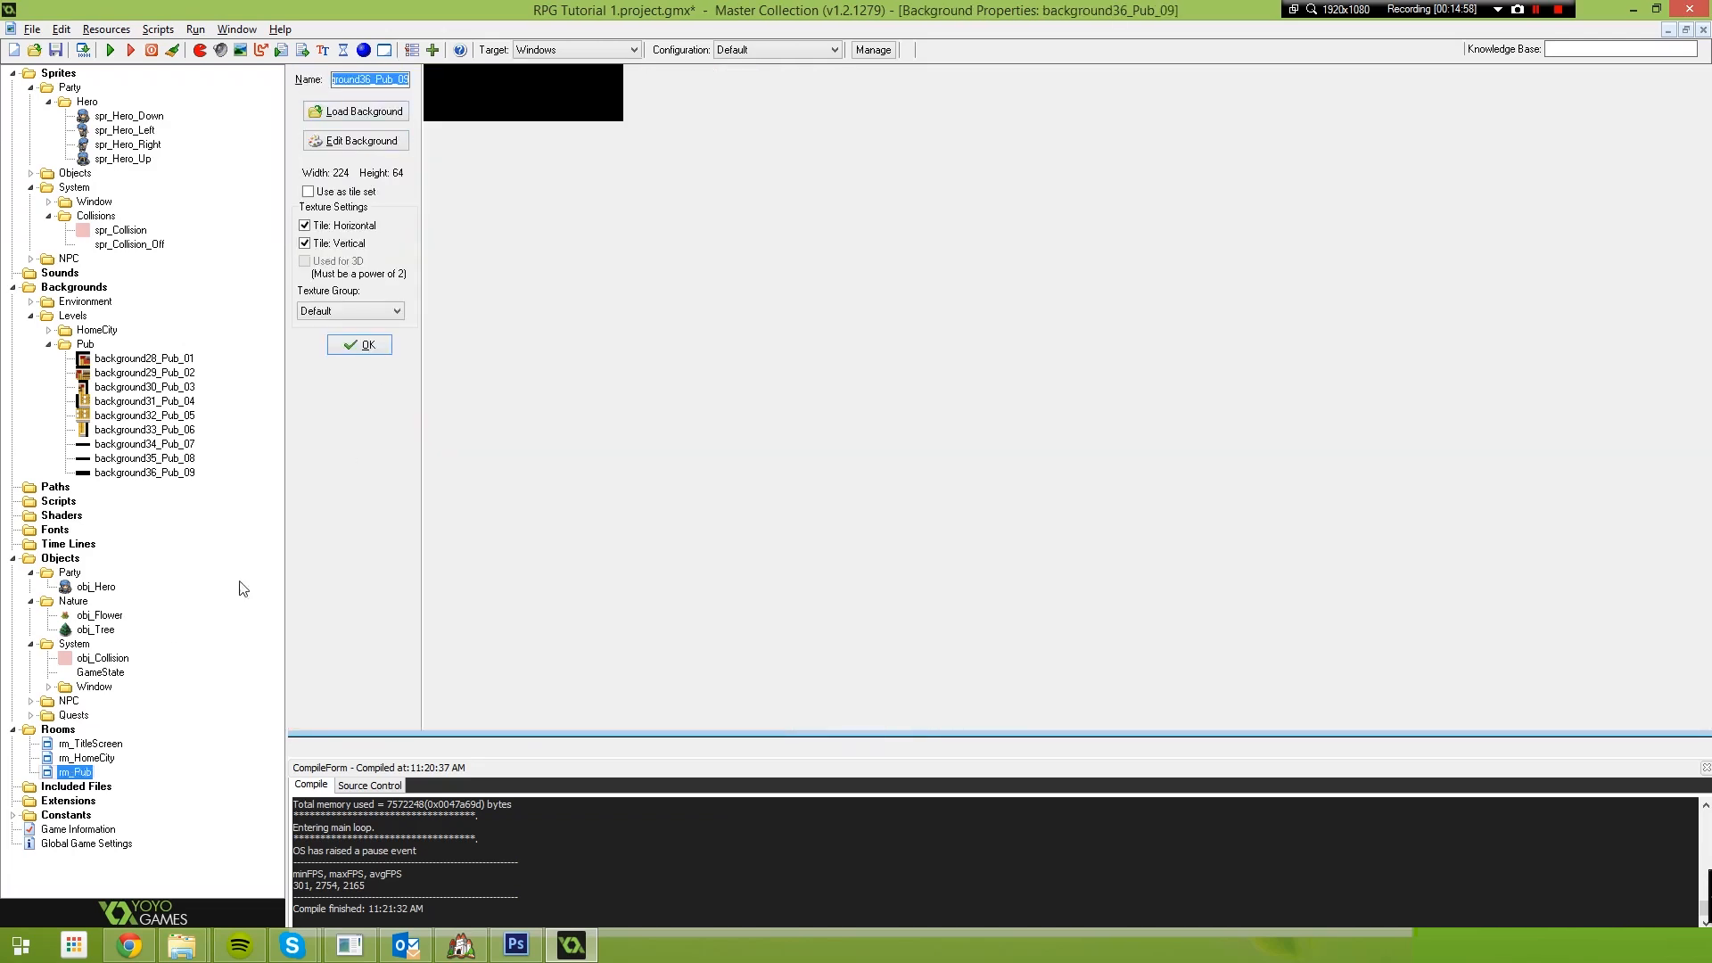
double_click(87, 758)
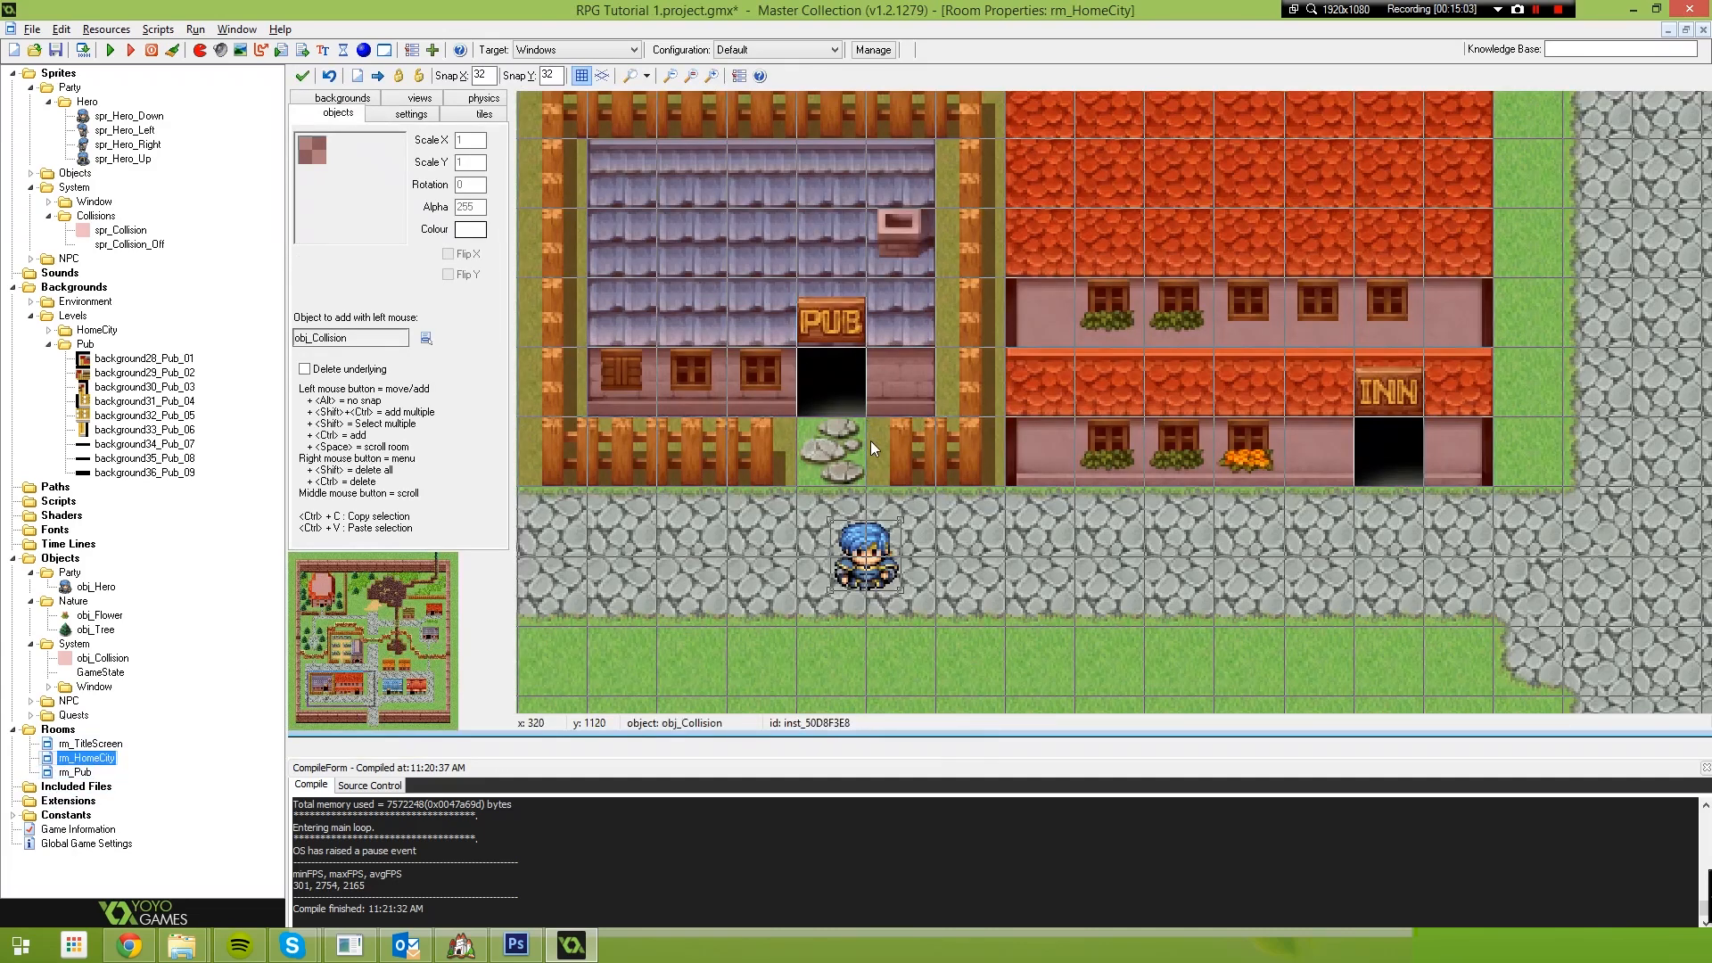
scroll(868, 431, "down", 1, "ctrl")
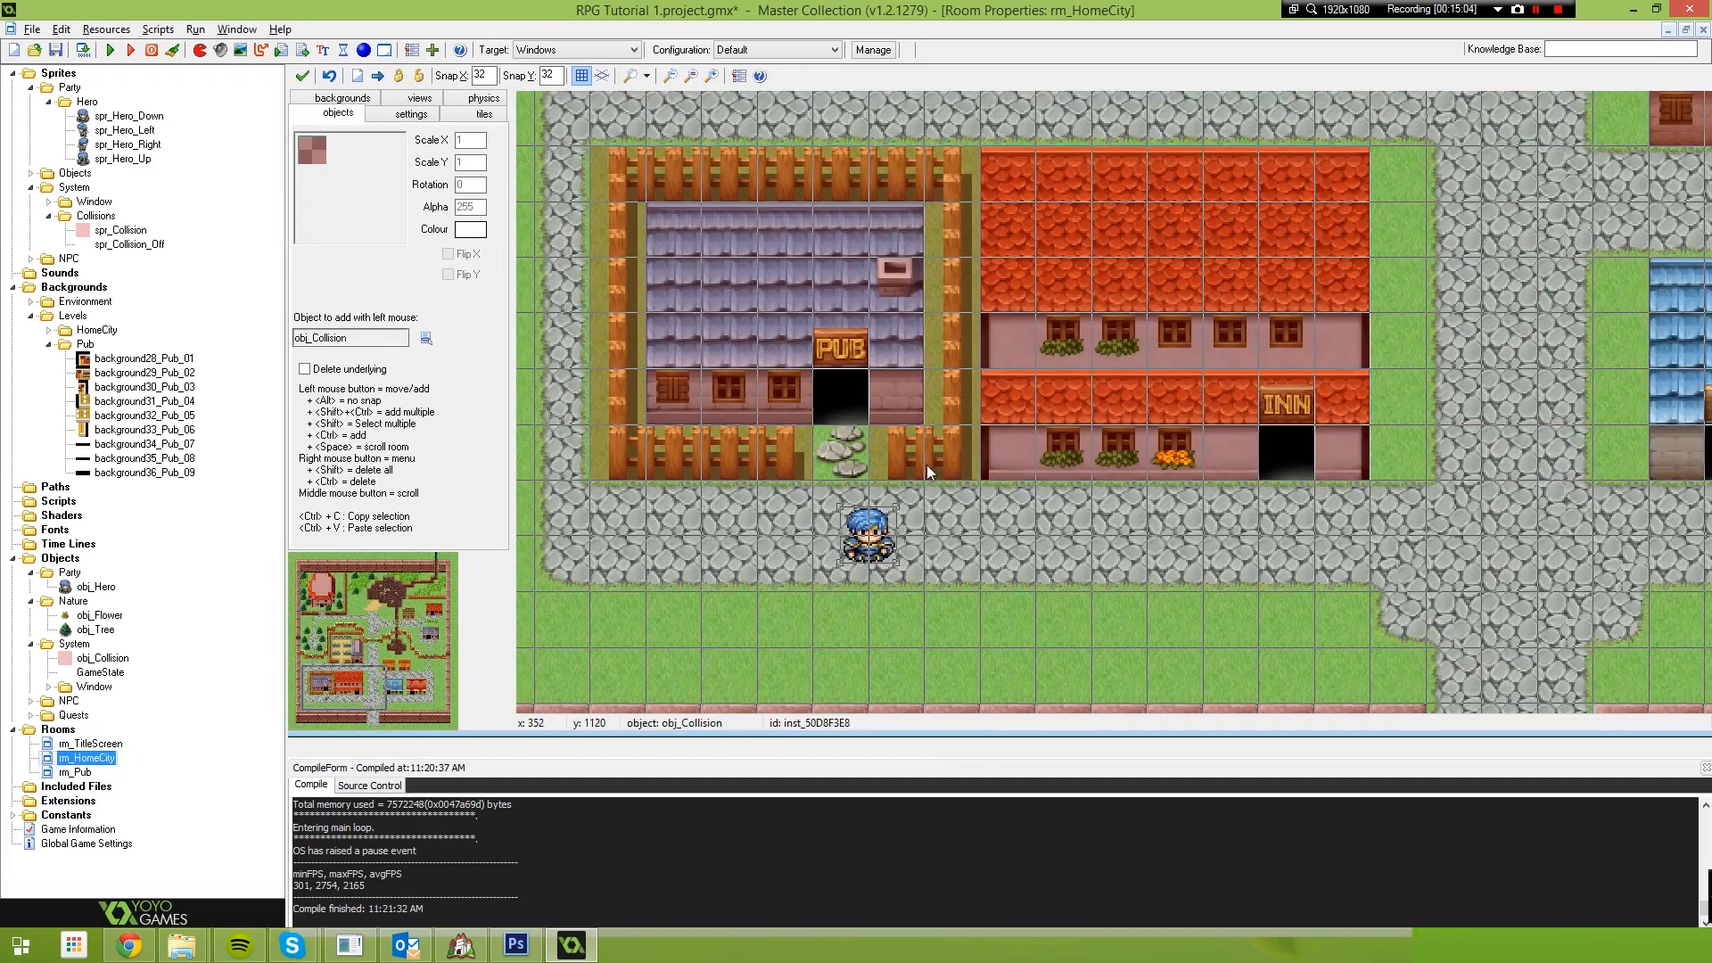
Collapse the expanded sprite and background groups and create a group named Warp in the System sprites group
left_click(51, 346)
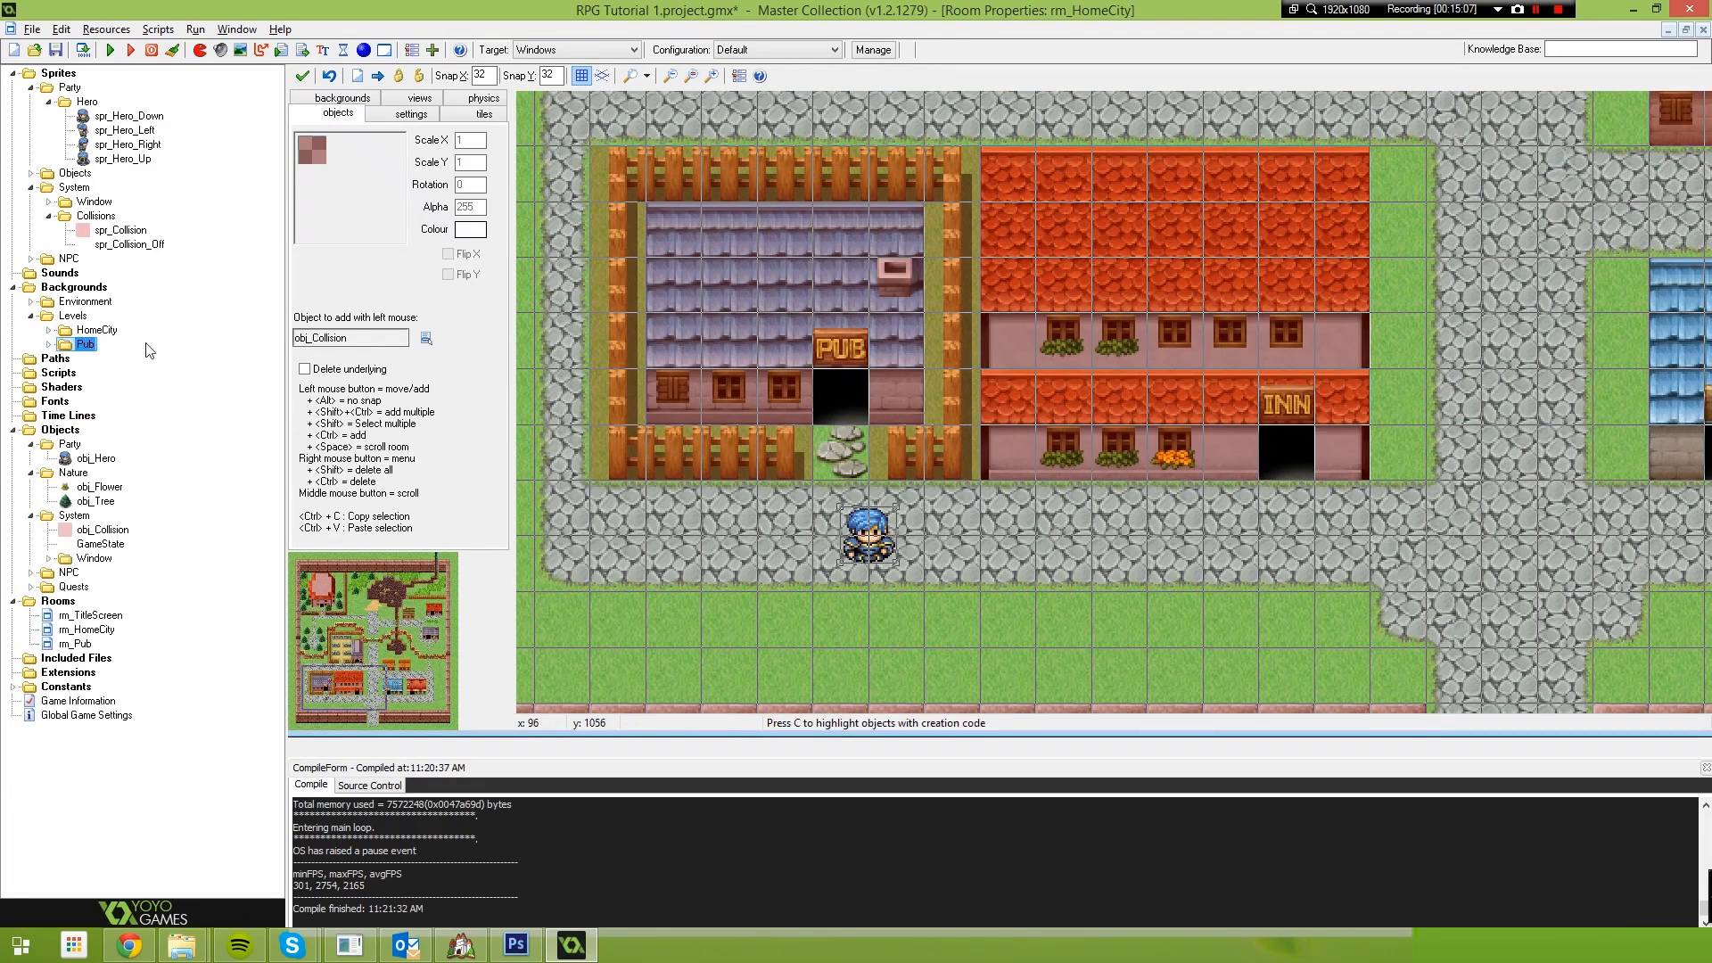
left_click(50, 103)
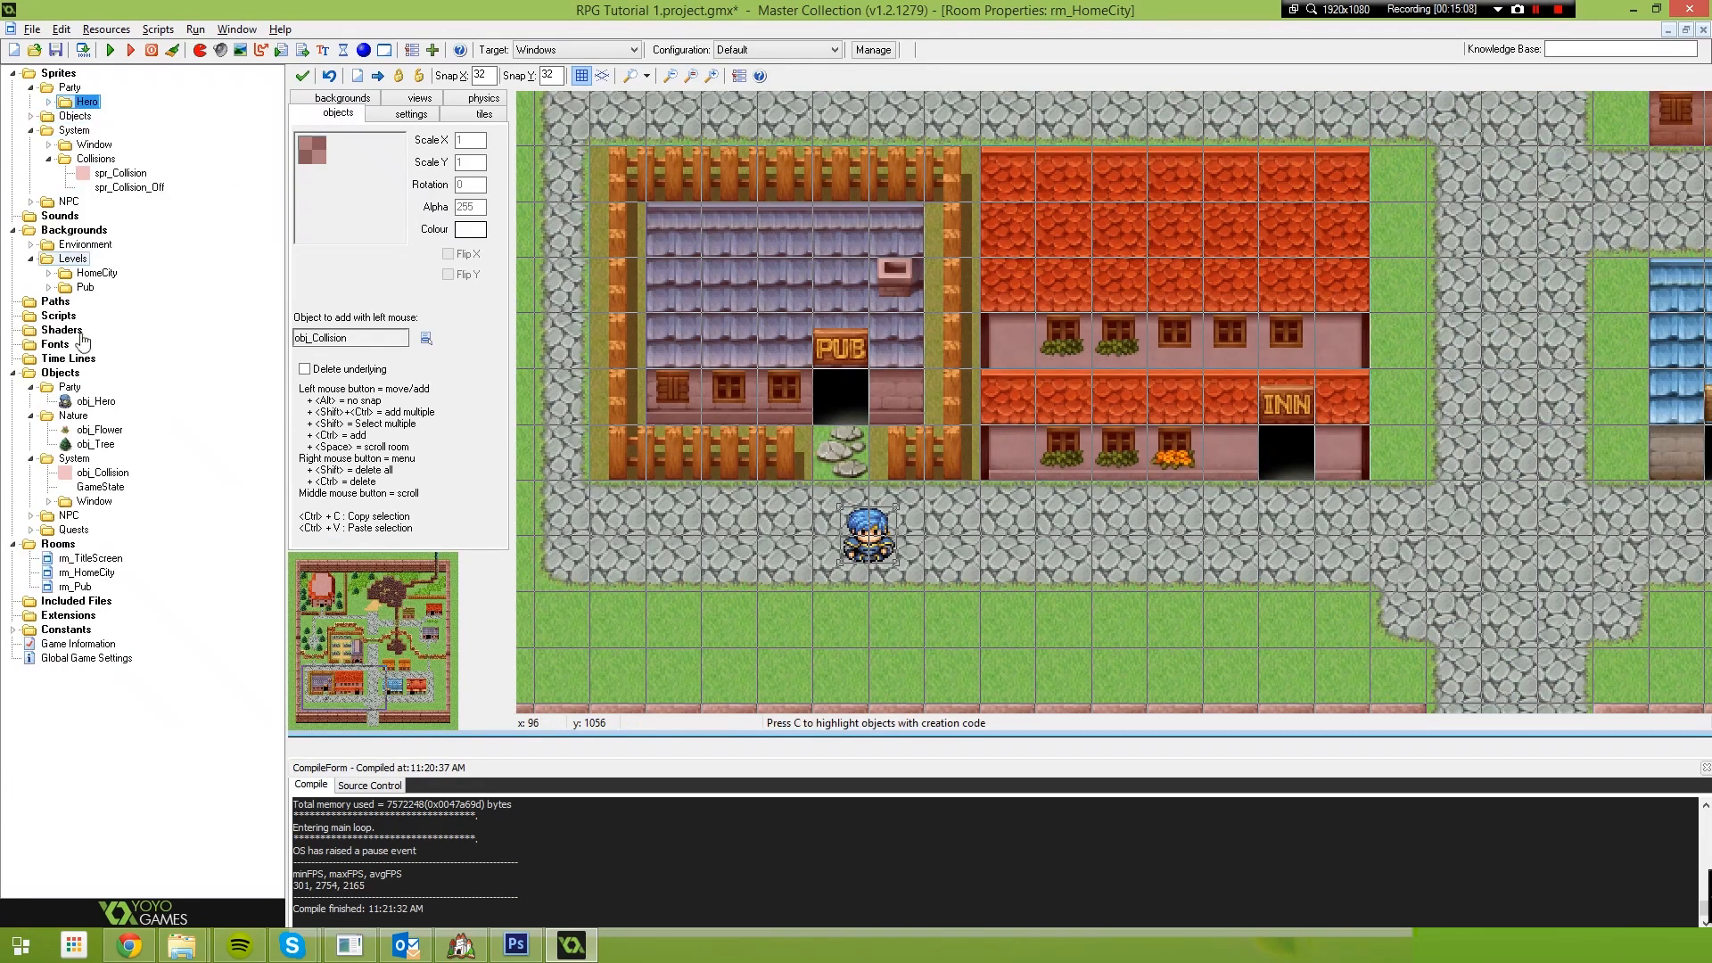
left_click(32, 131)
left_click(32, 131)
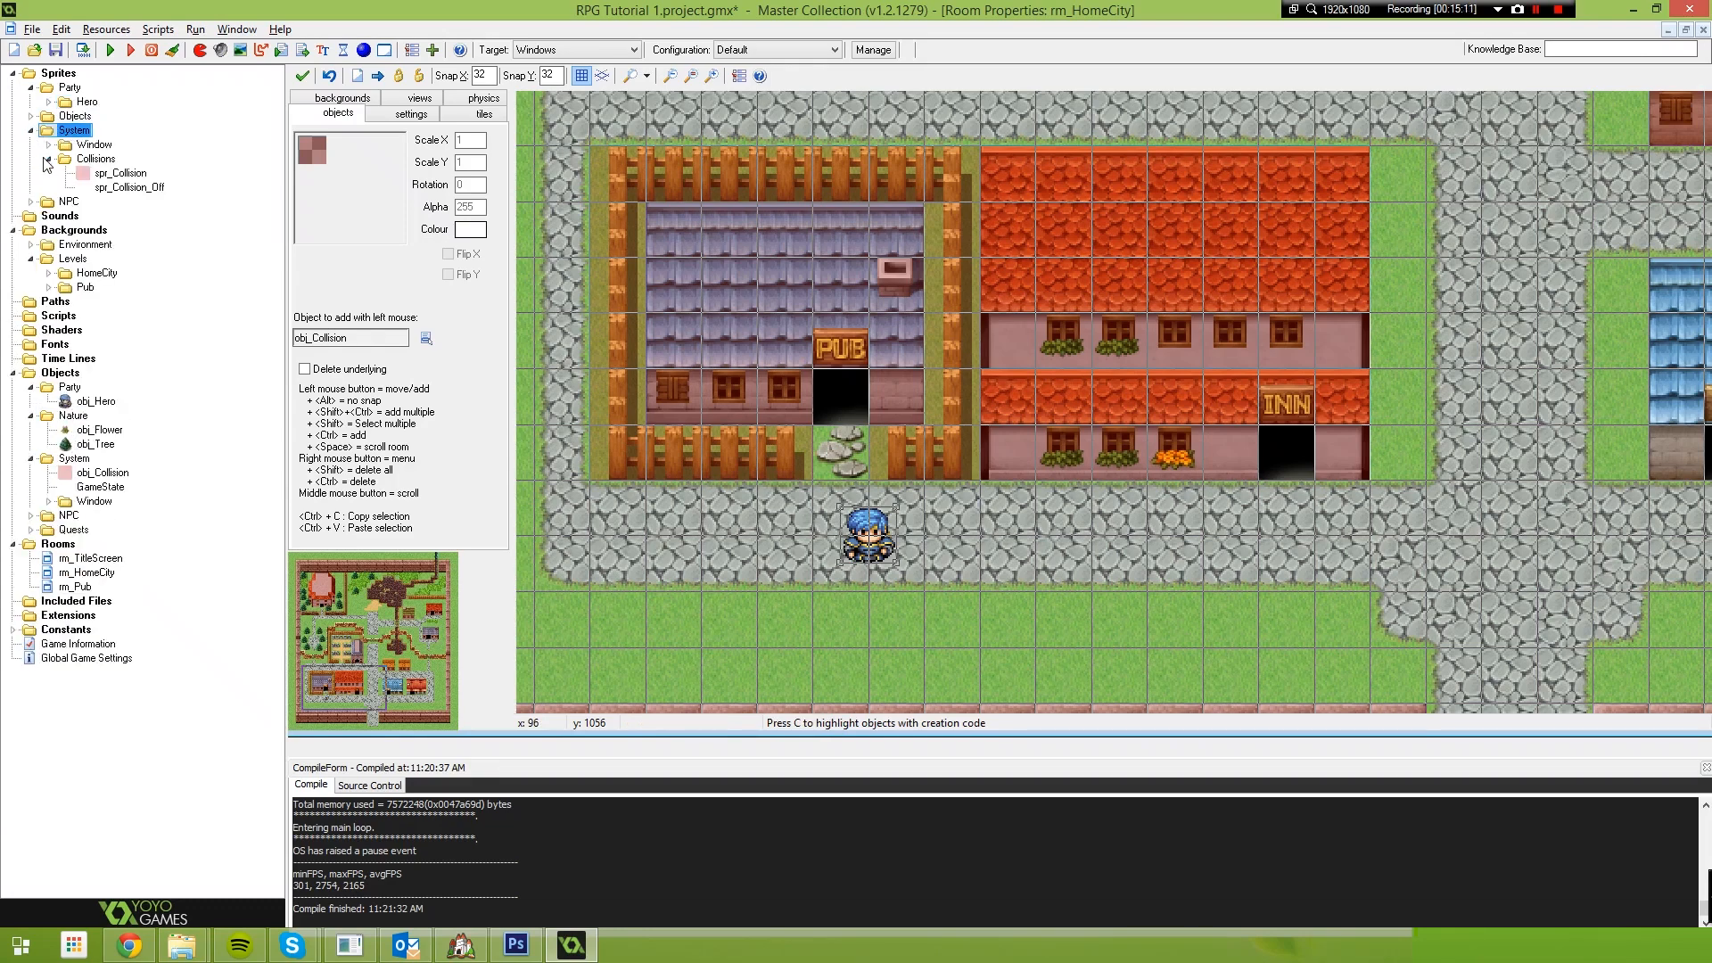
left_click(46, 160)
right_click(74, 131)
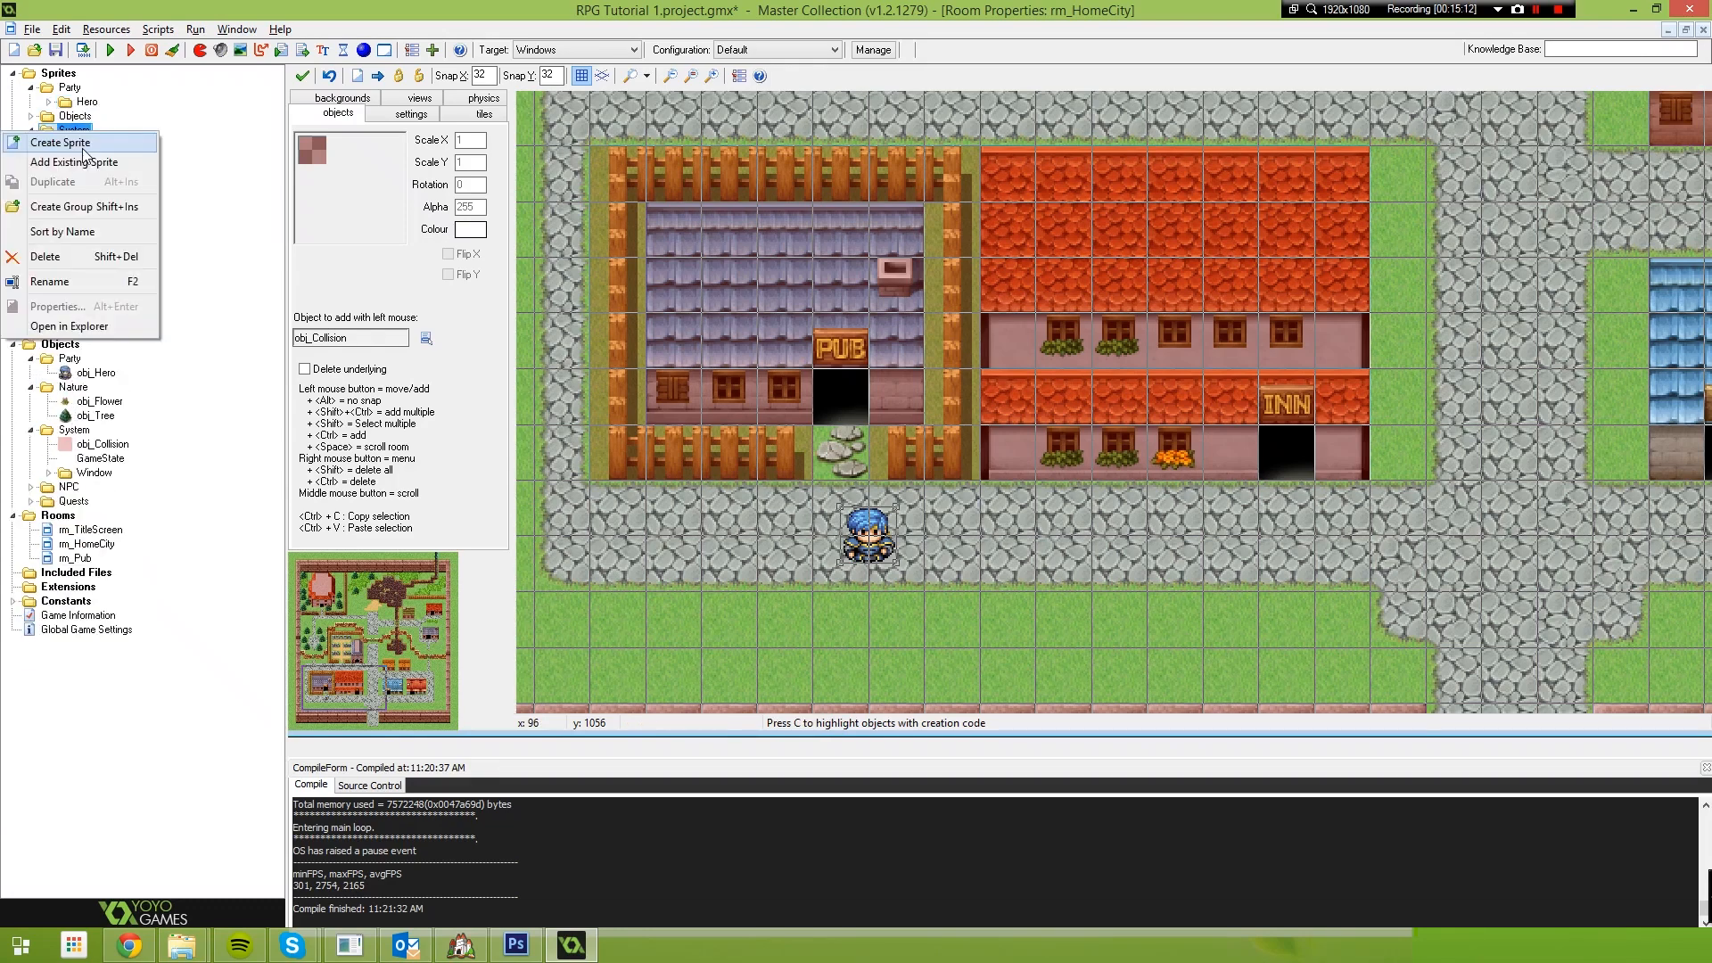
left_click(82, 210)
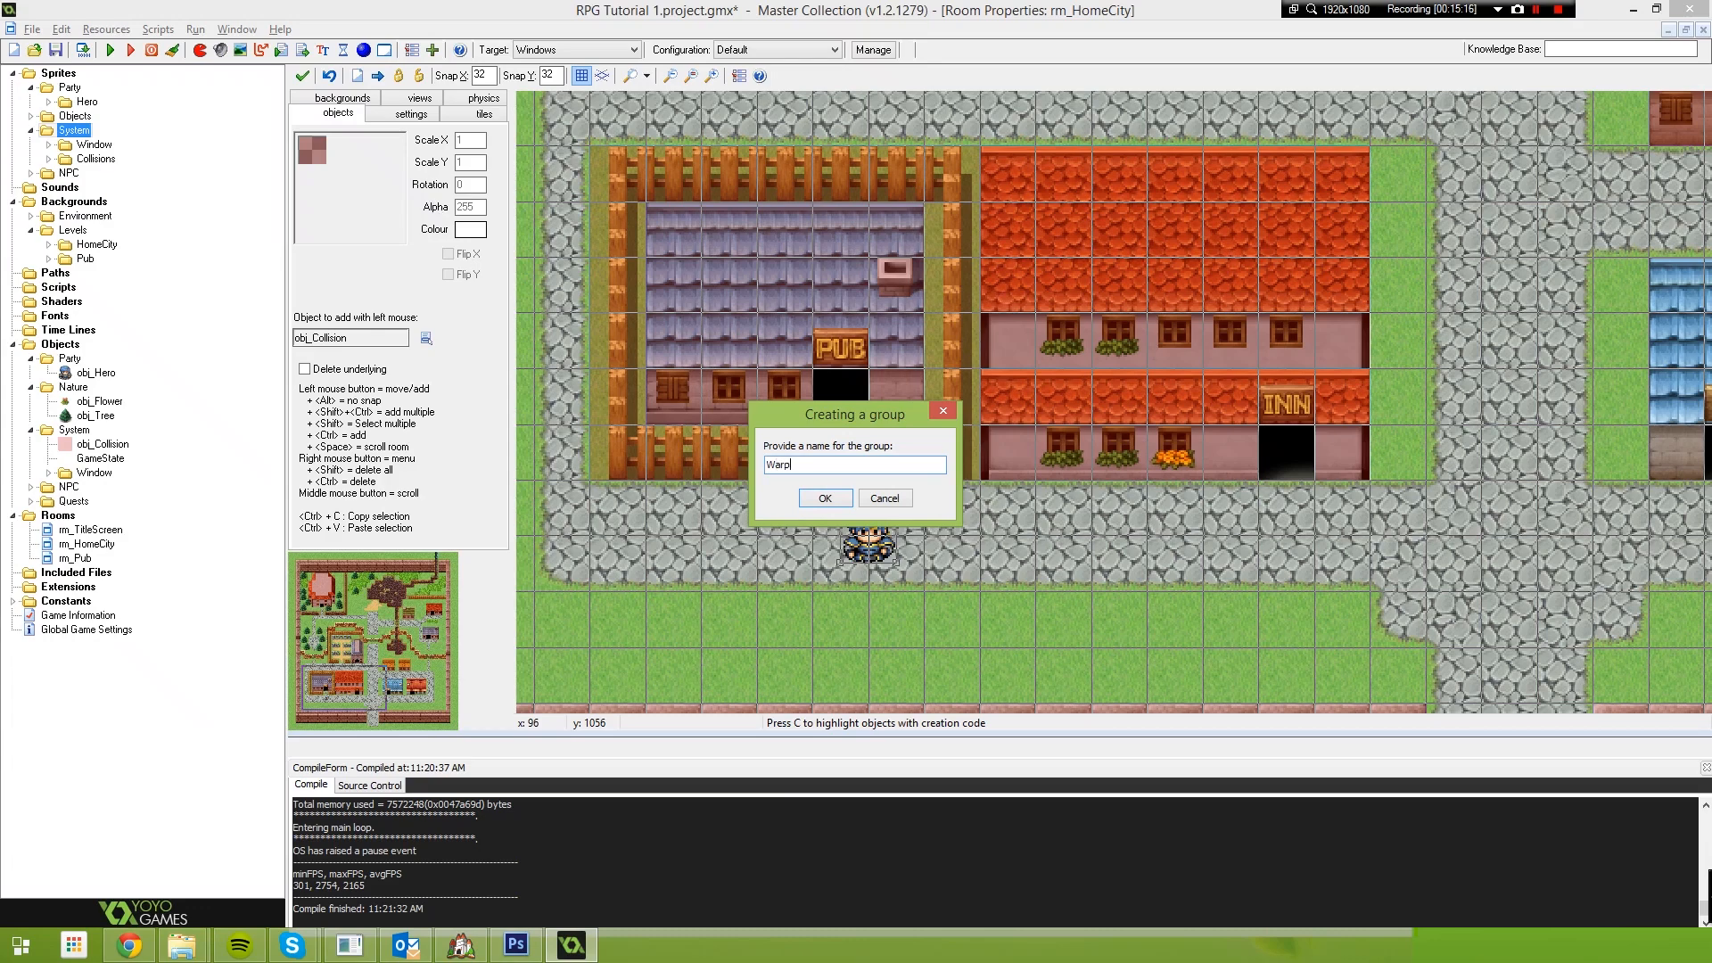
key("Return")
Create a sprite named spr_Hero_Start in the Warp sprites group
right_click(88, 173)
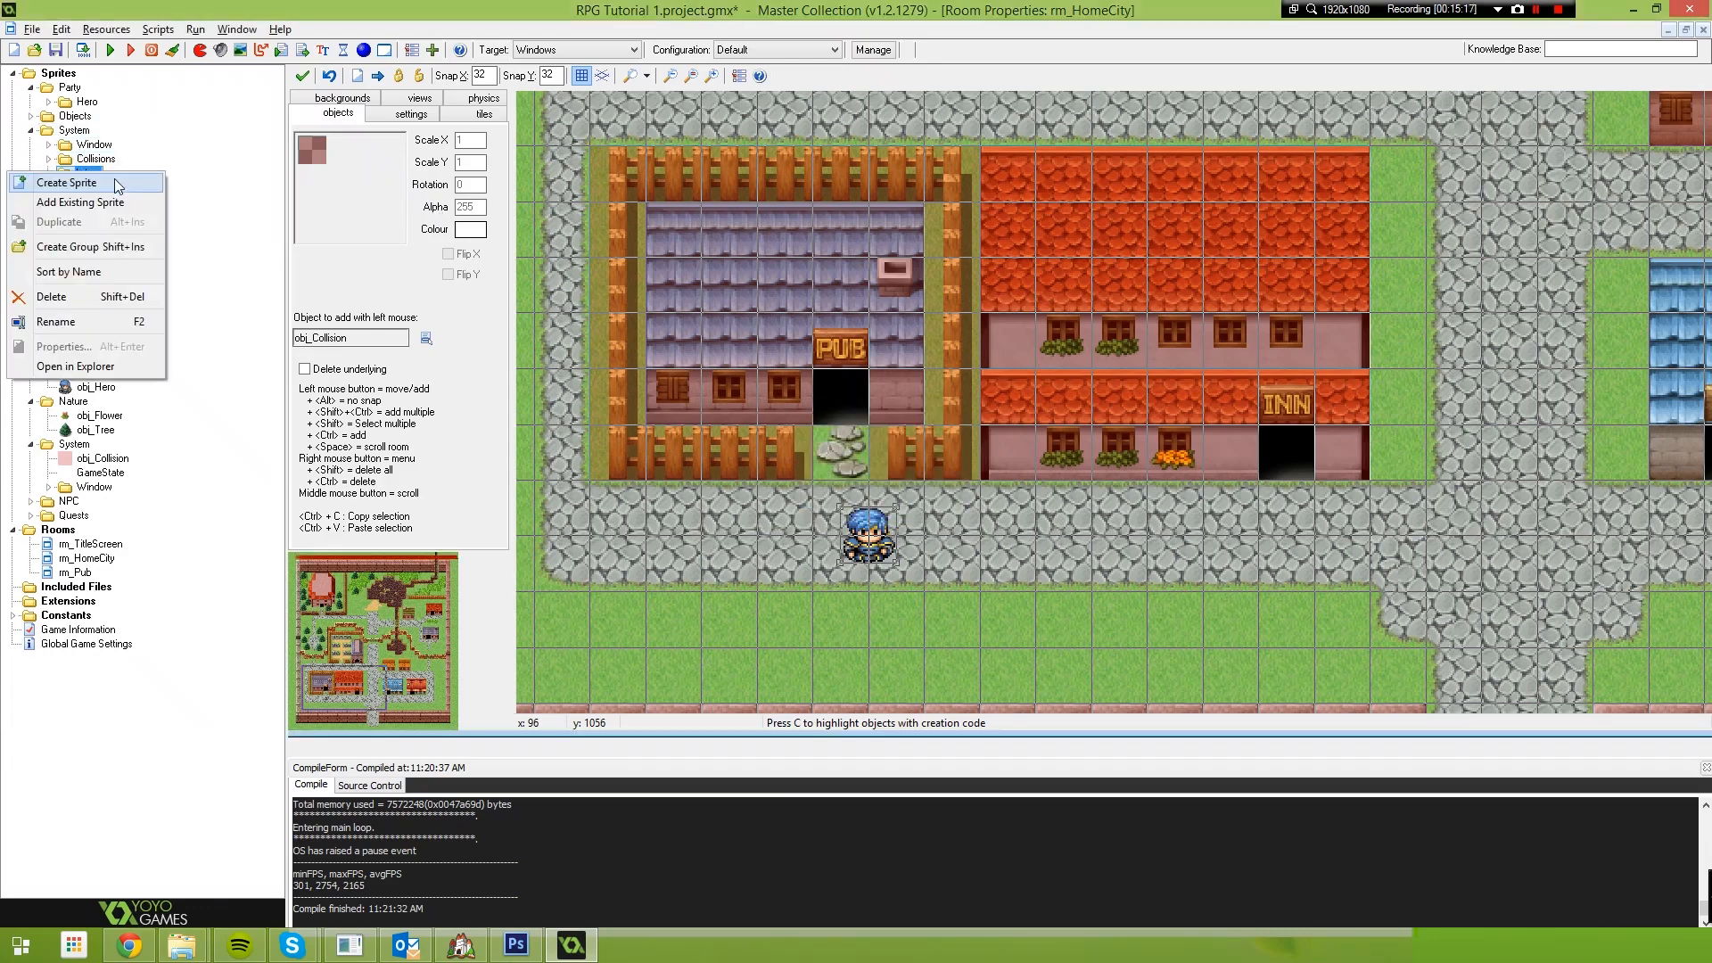
left_click(54, 185)
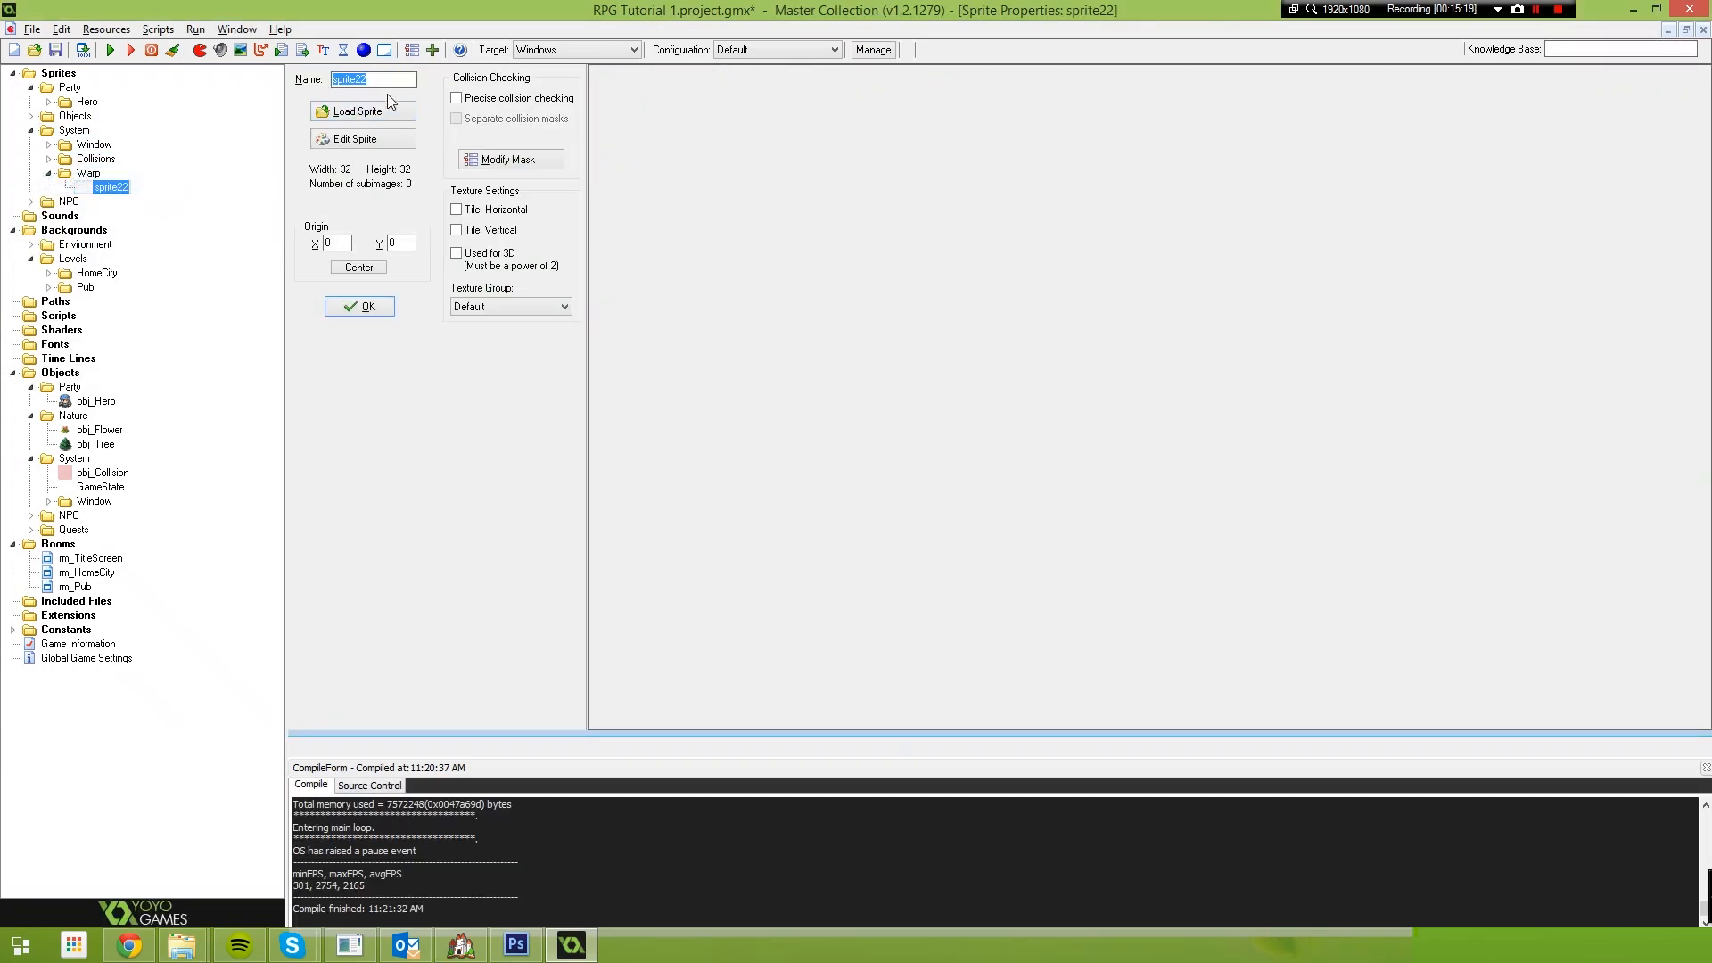
type("spr_H")
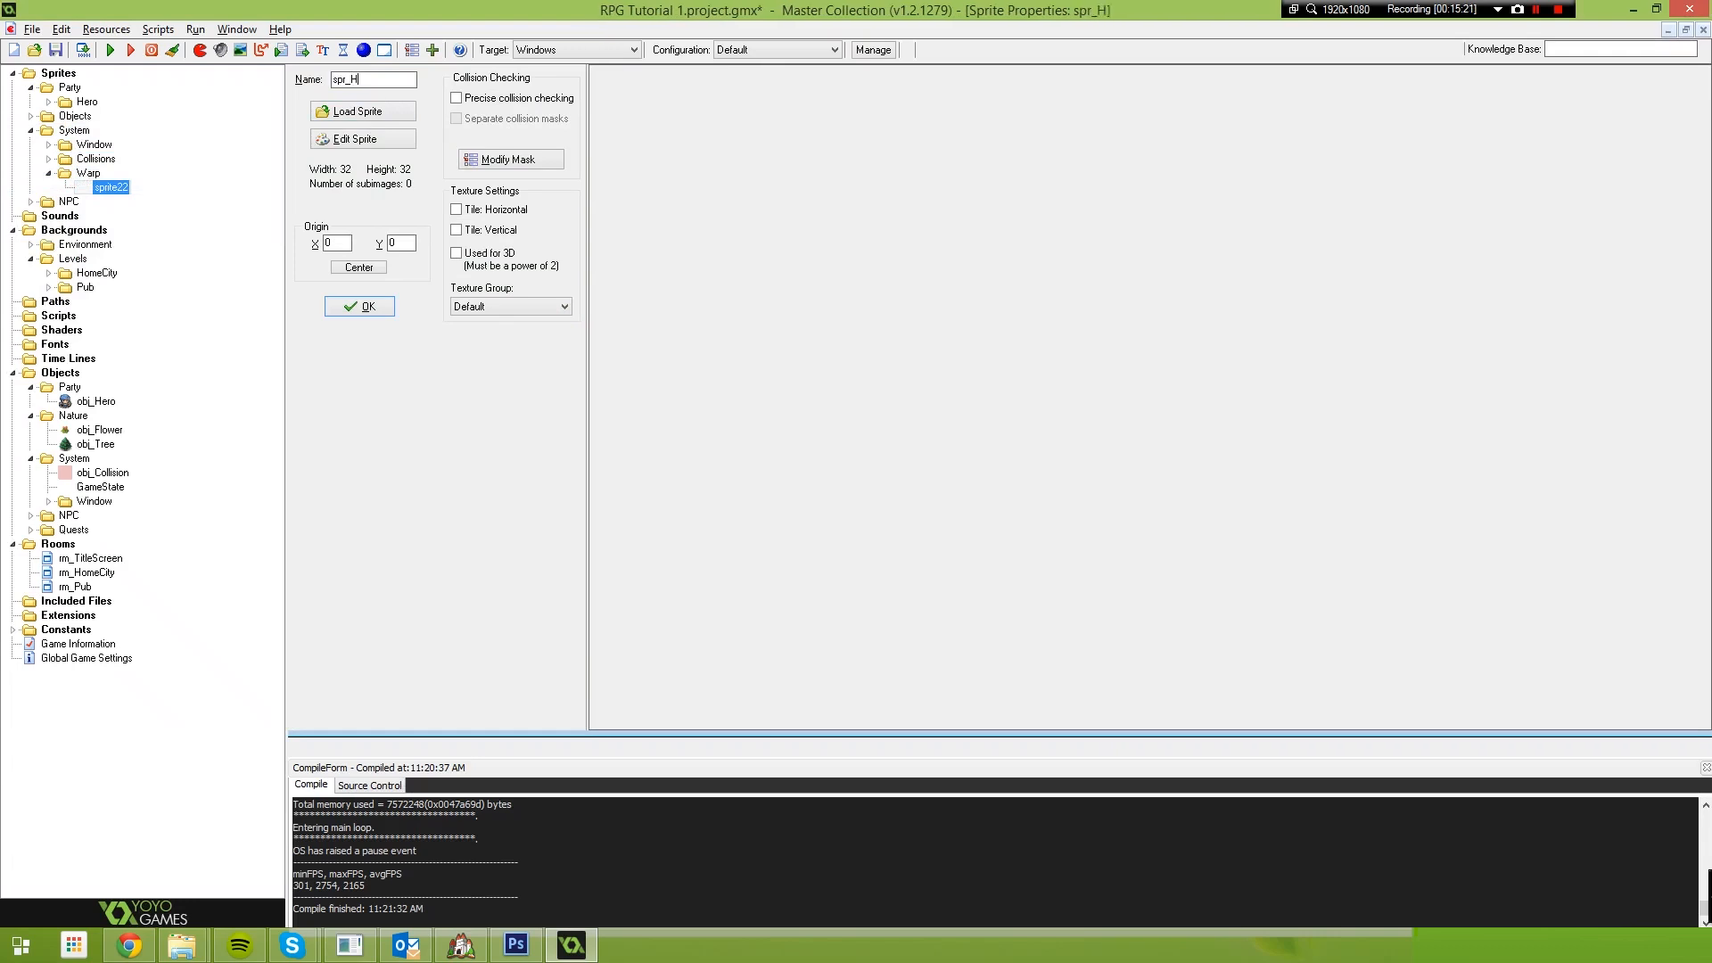
type("ero_Start")
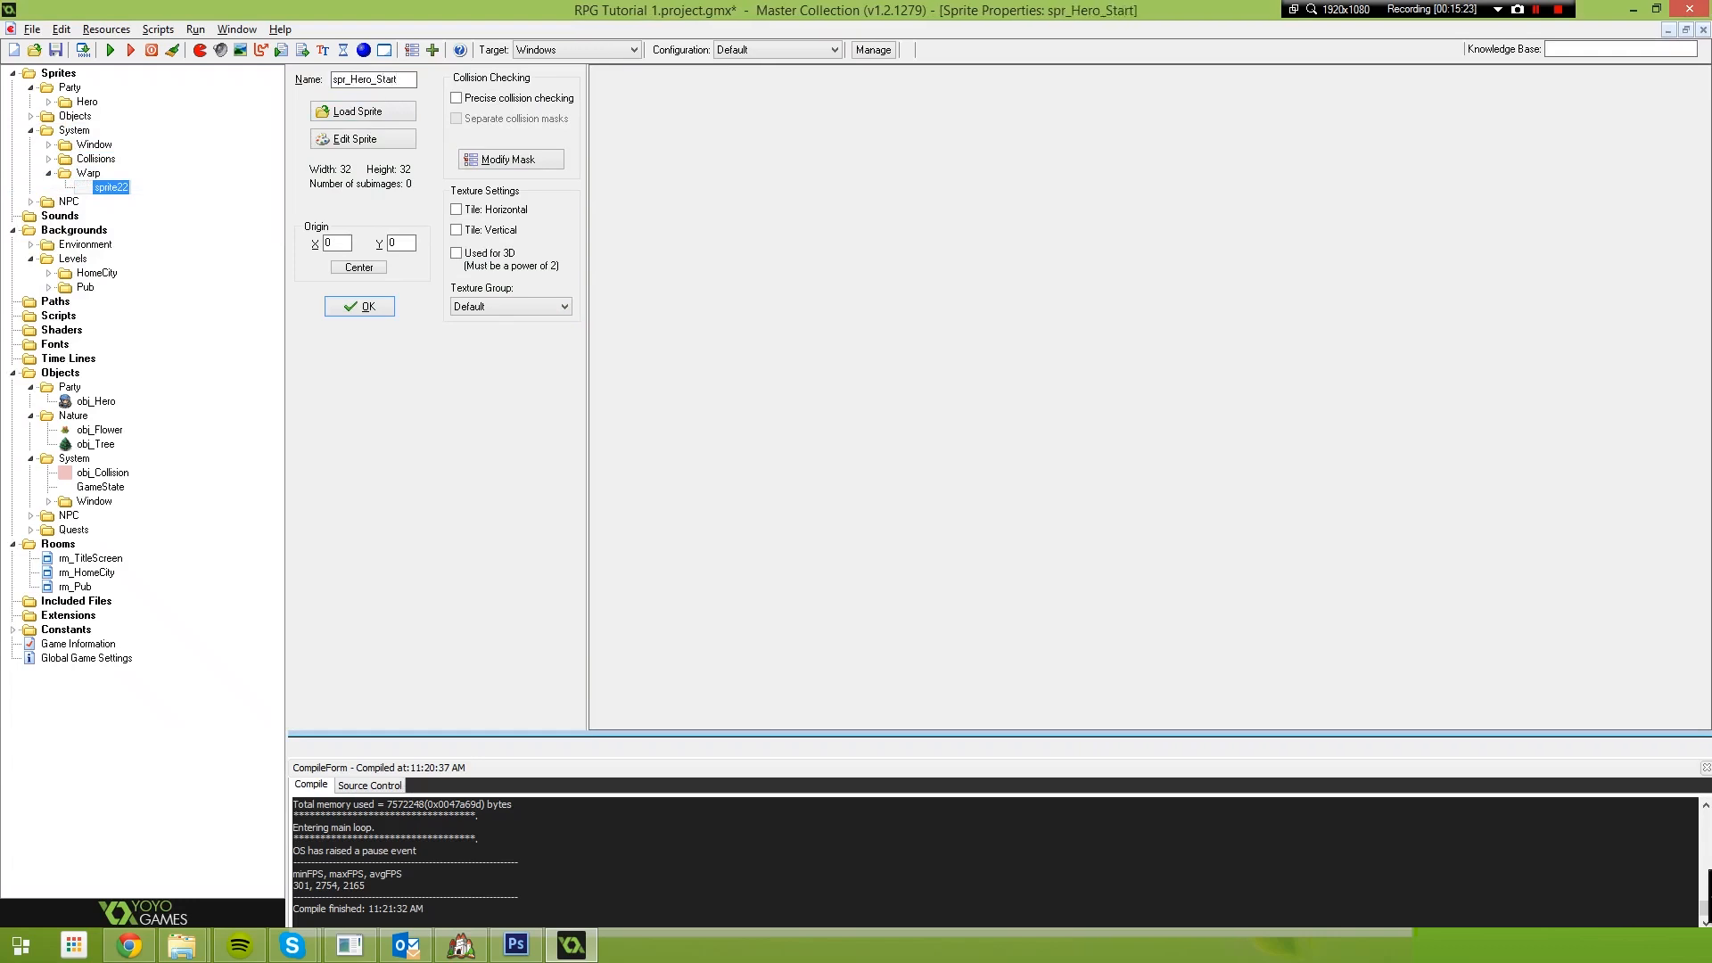
Add a blank 32 by 32 image to spr_Hero_Start and open it in the image editor
left_click(385, 145)
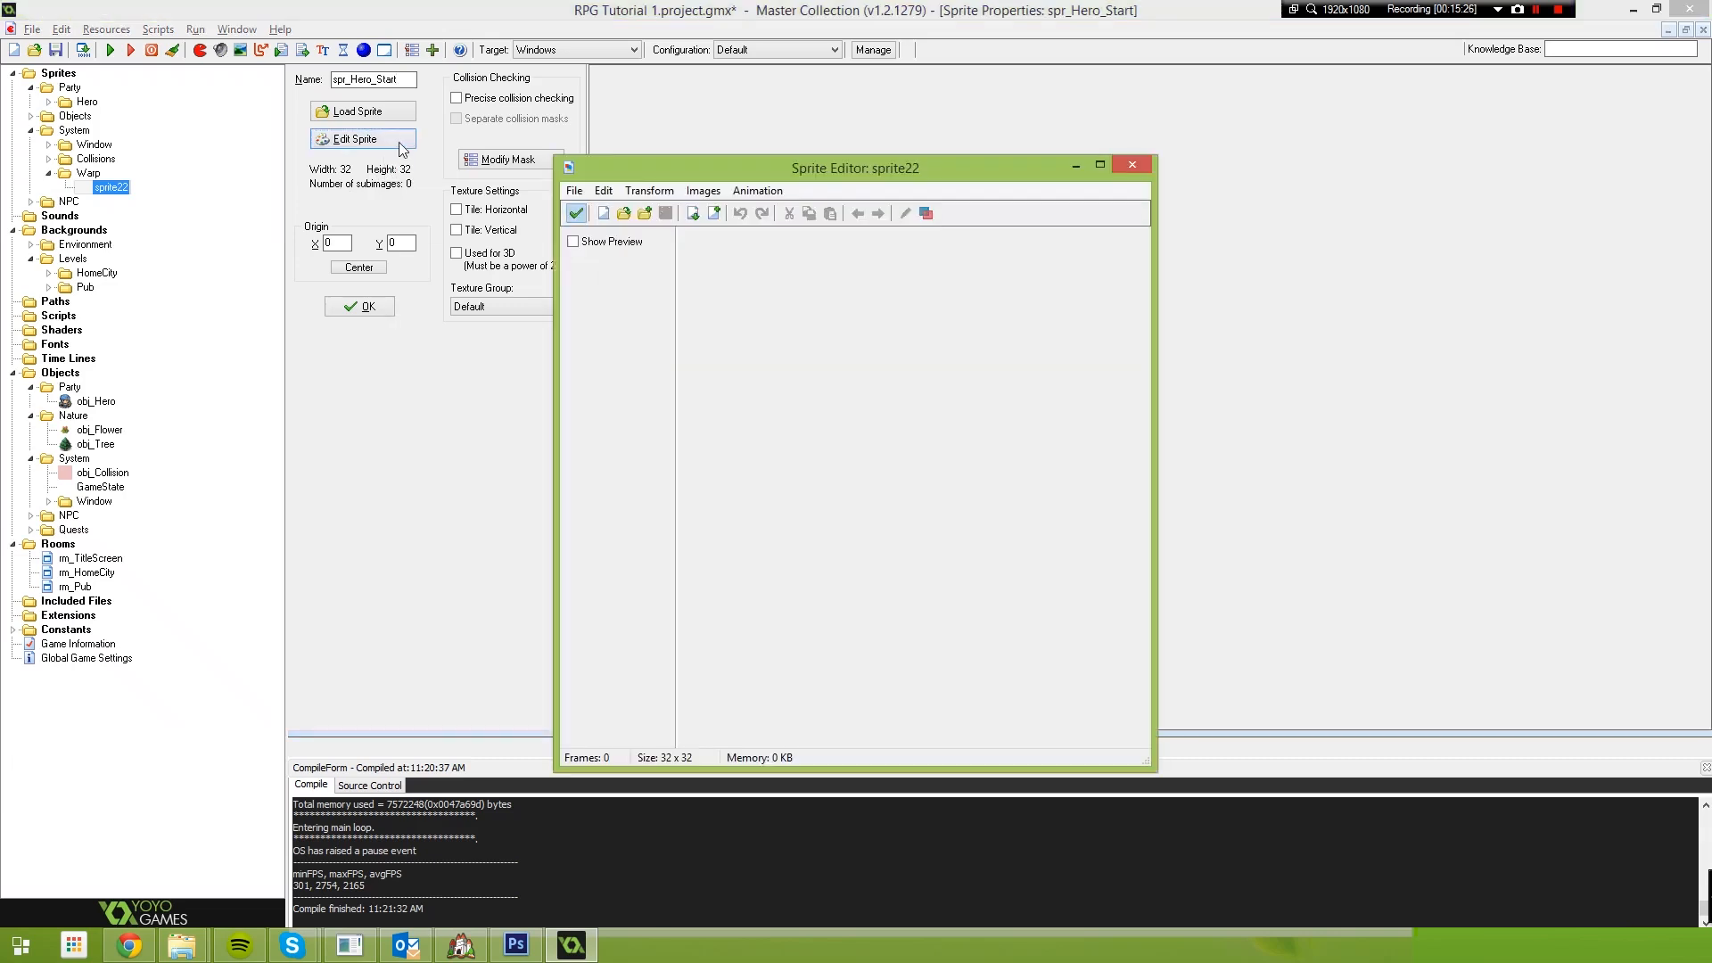
left_click(604, 214)
left_click(792, 505)
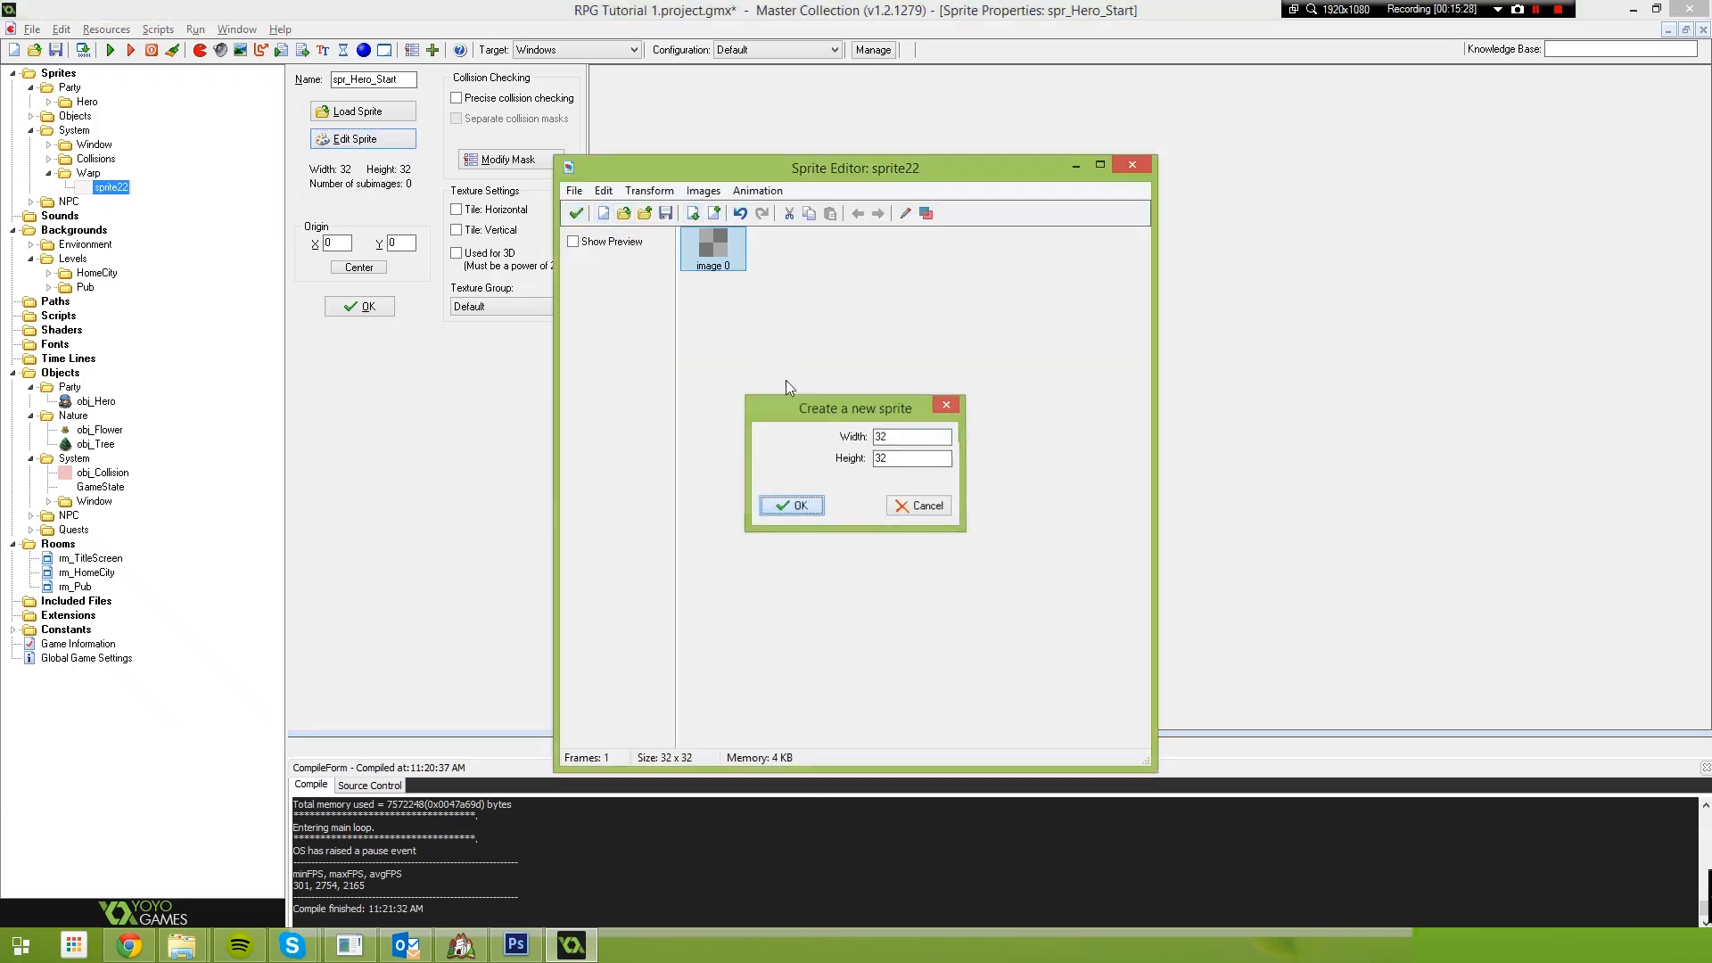
double_click(715, 230)
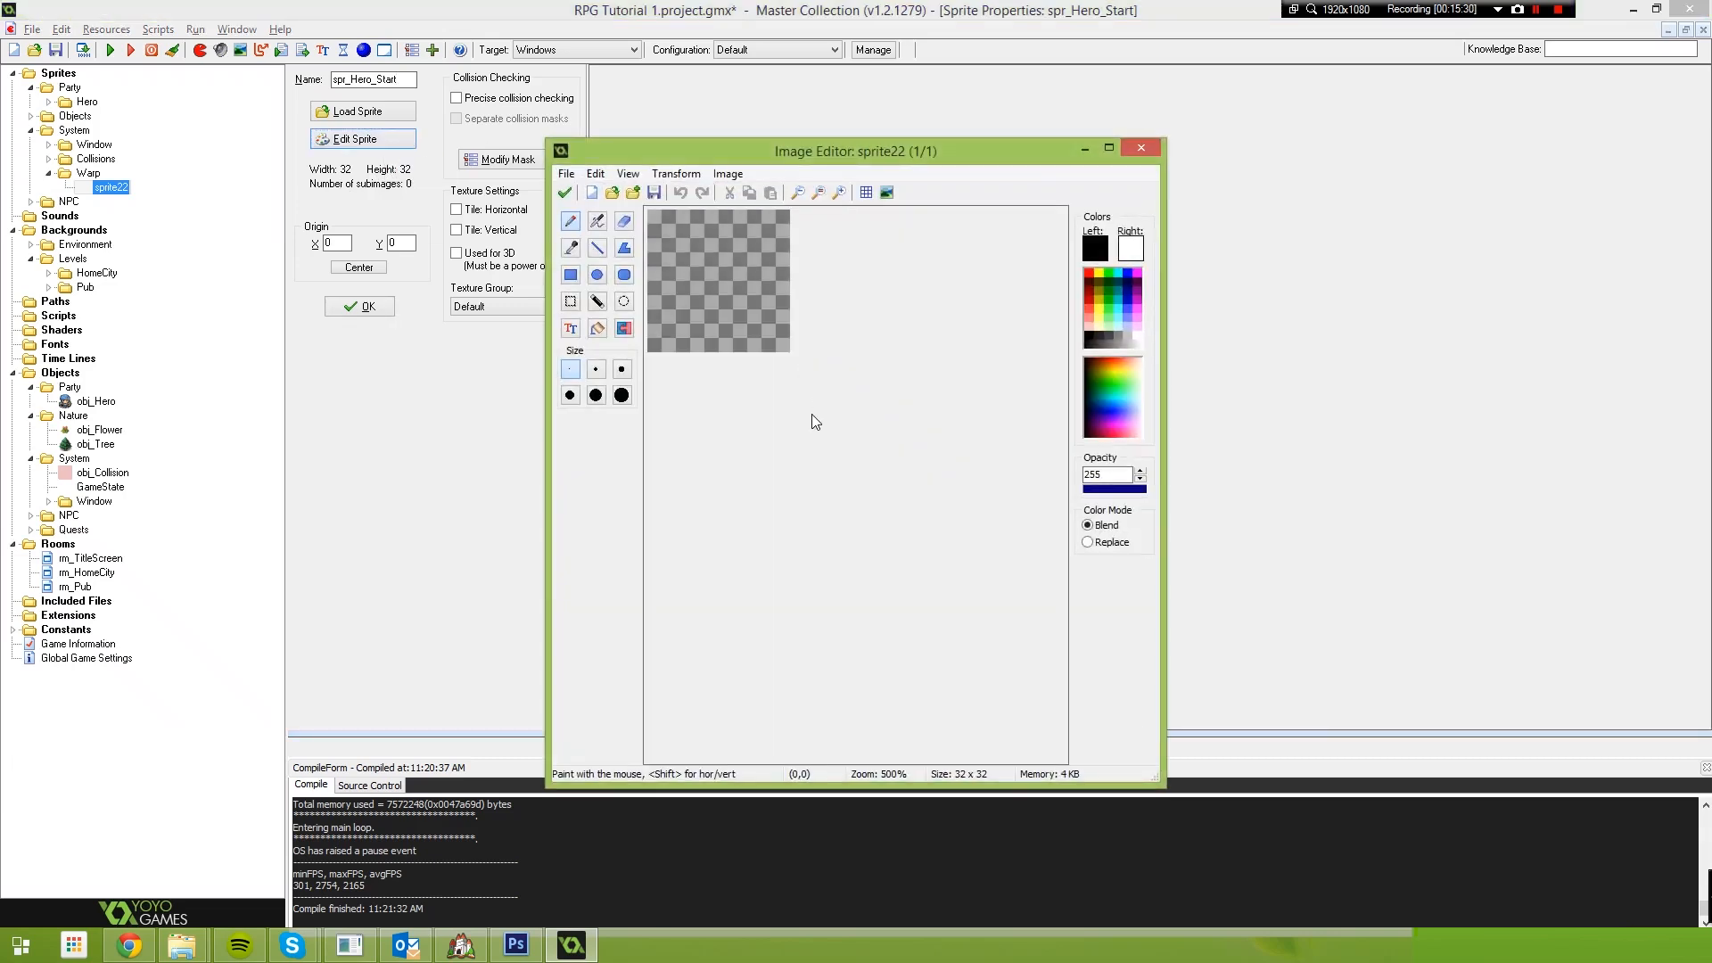
Draw nested filled squares over the whole image, making a dark navy outer border and a bright blue inner border
left_click(569, 277)
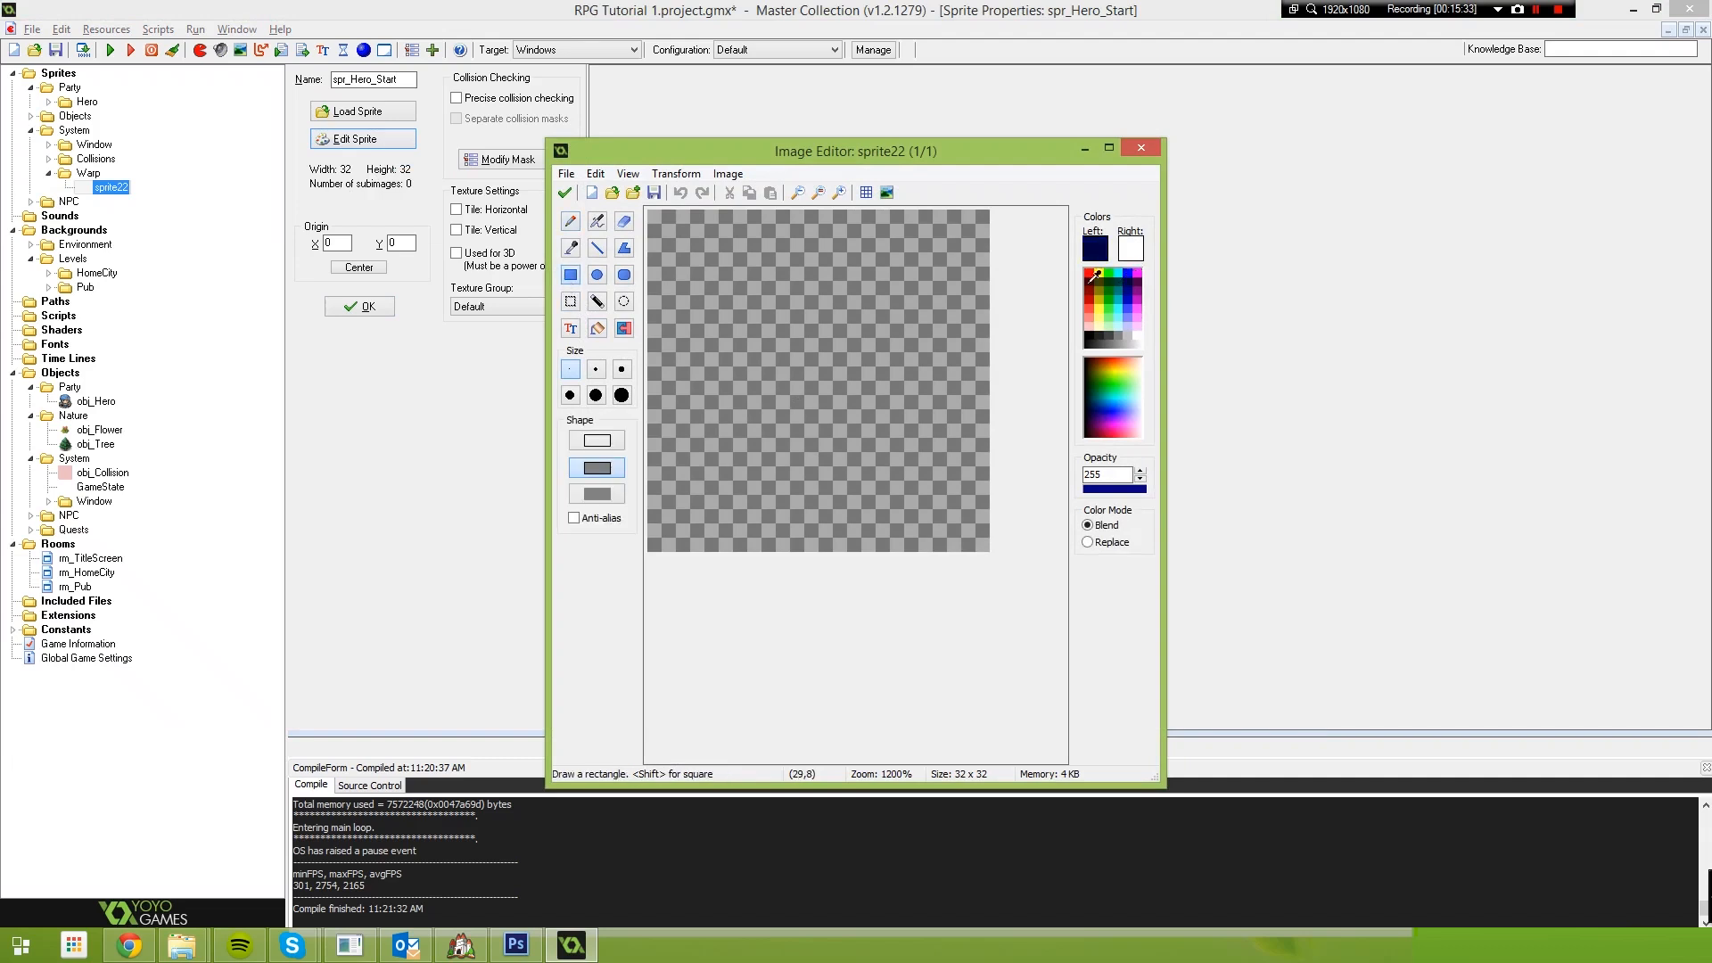
left_click_drag(658, 226, 985, 533)
left_click_drag(661, 218, 982, 546)
left_click(1131, 300)
left_click_drag(669, 230, 975, 537)
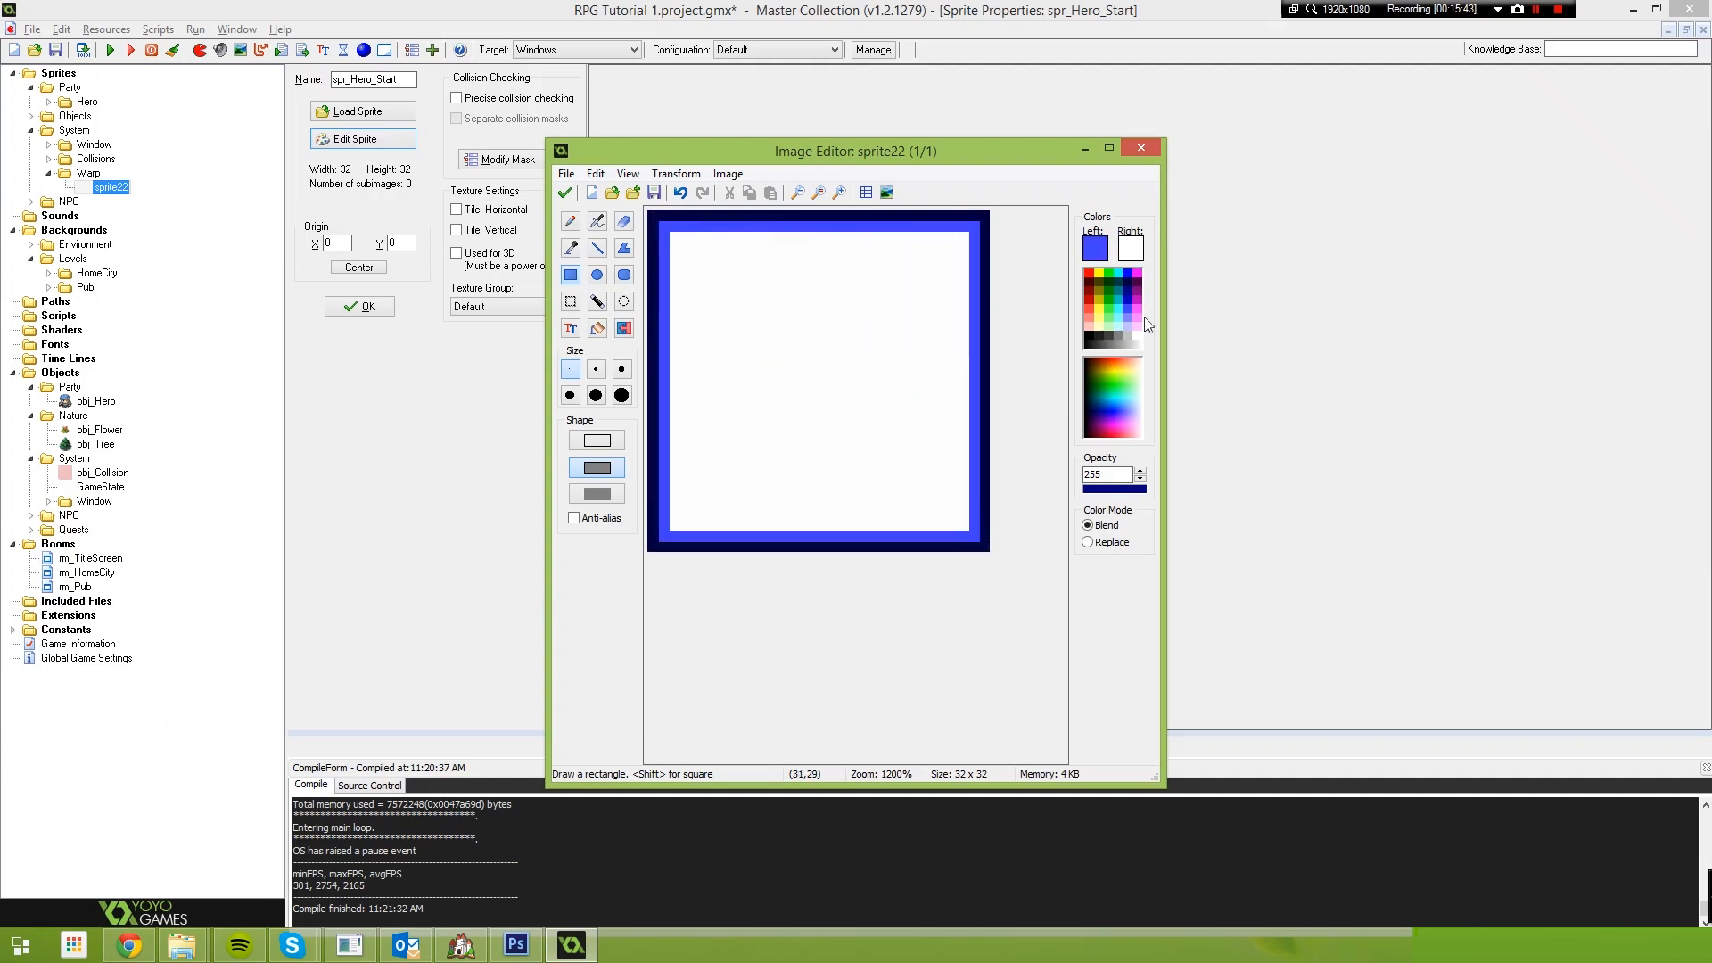
Choose a light blue at opacity 64 and try filling the square's white interior with it
left_click(1128, 322)
left_click(598, 329)
left_click(752, 339)
left_click(741, 357)
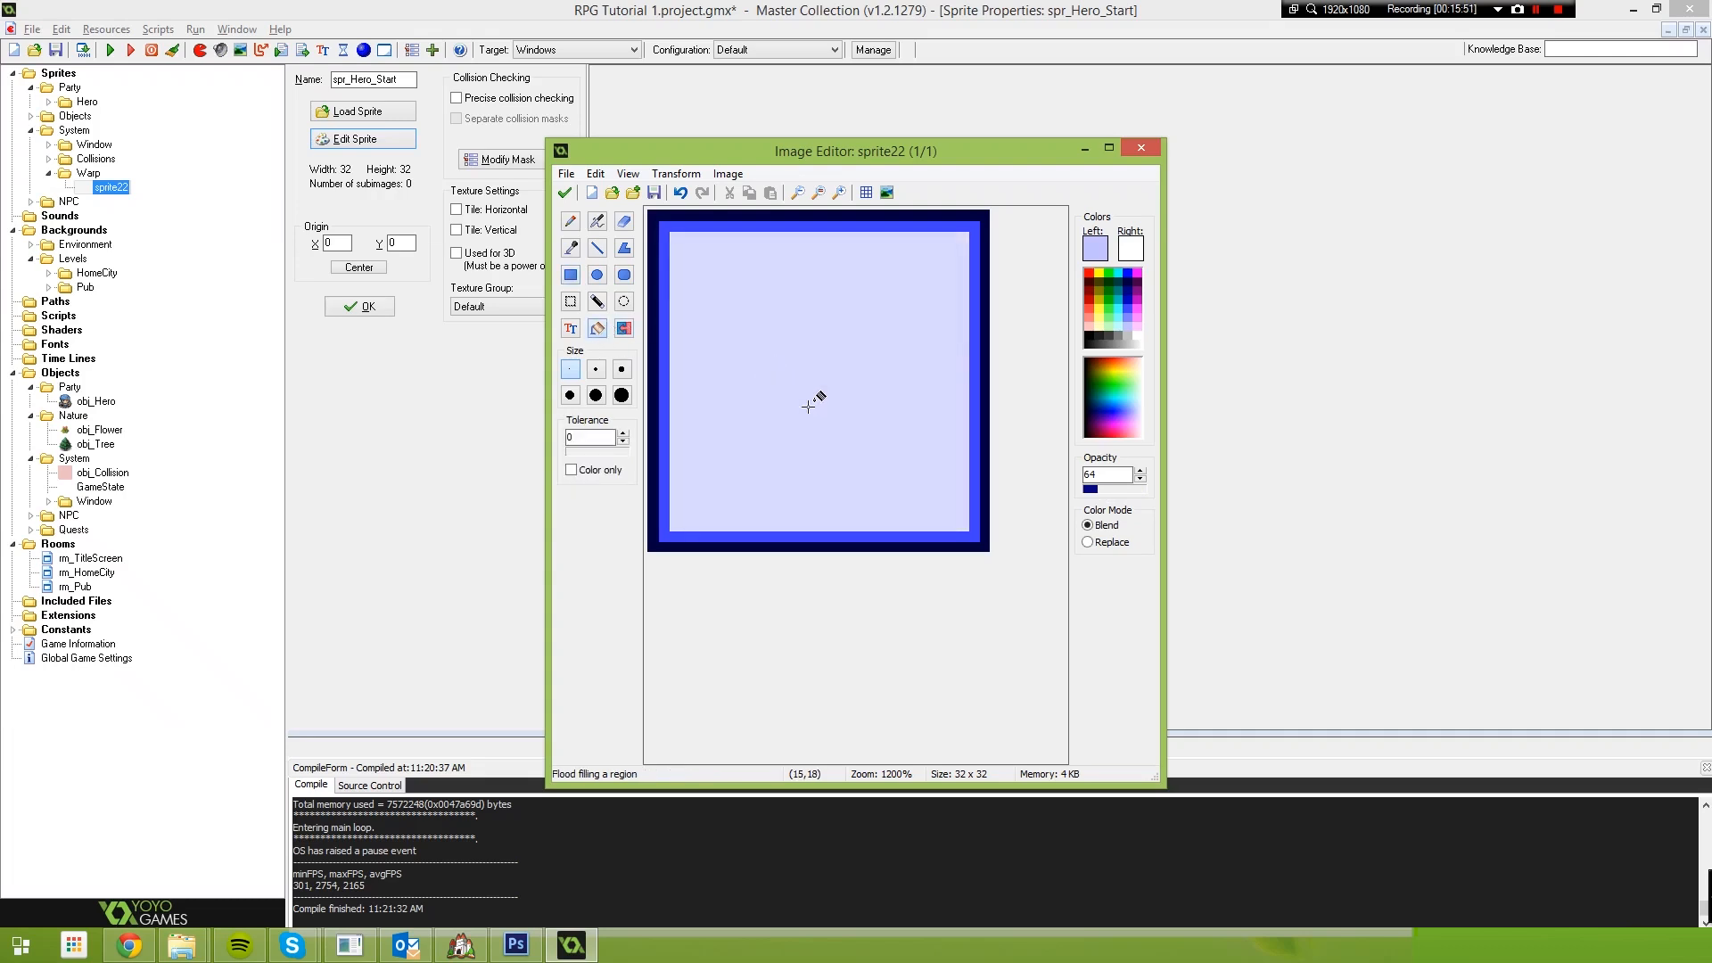
key("ctrl+z")
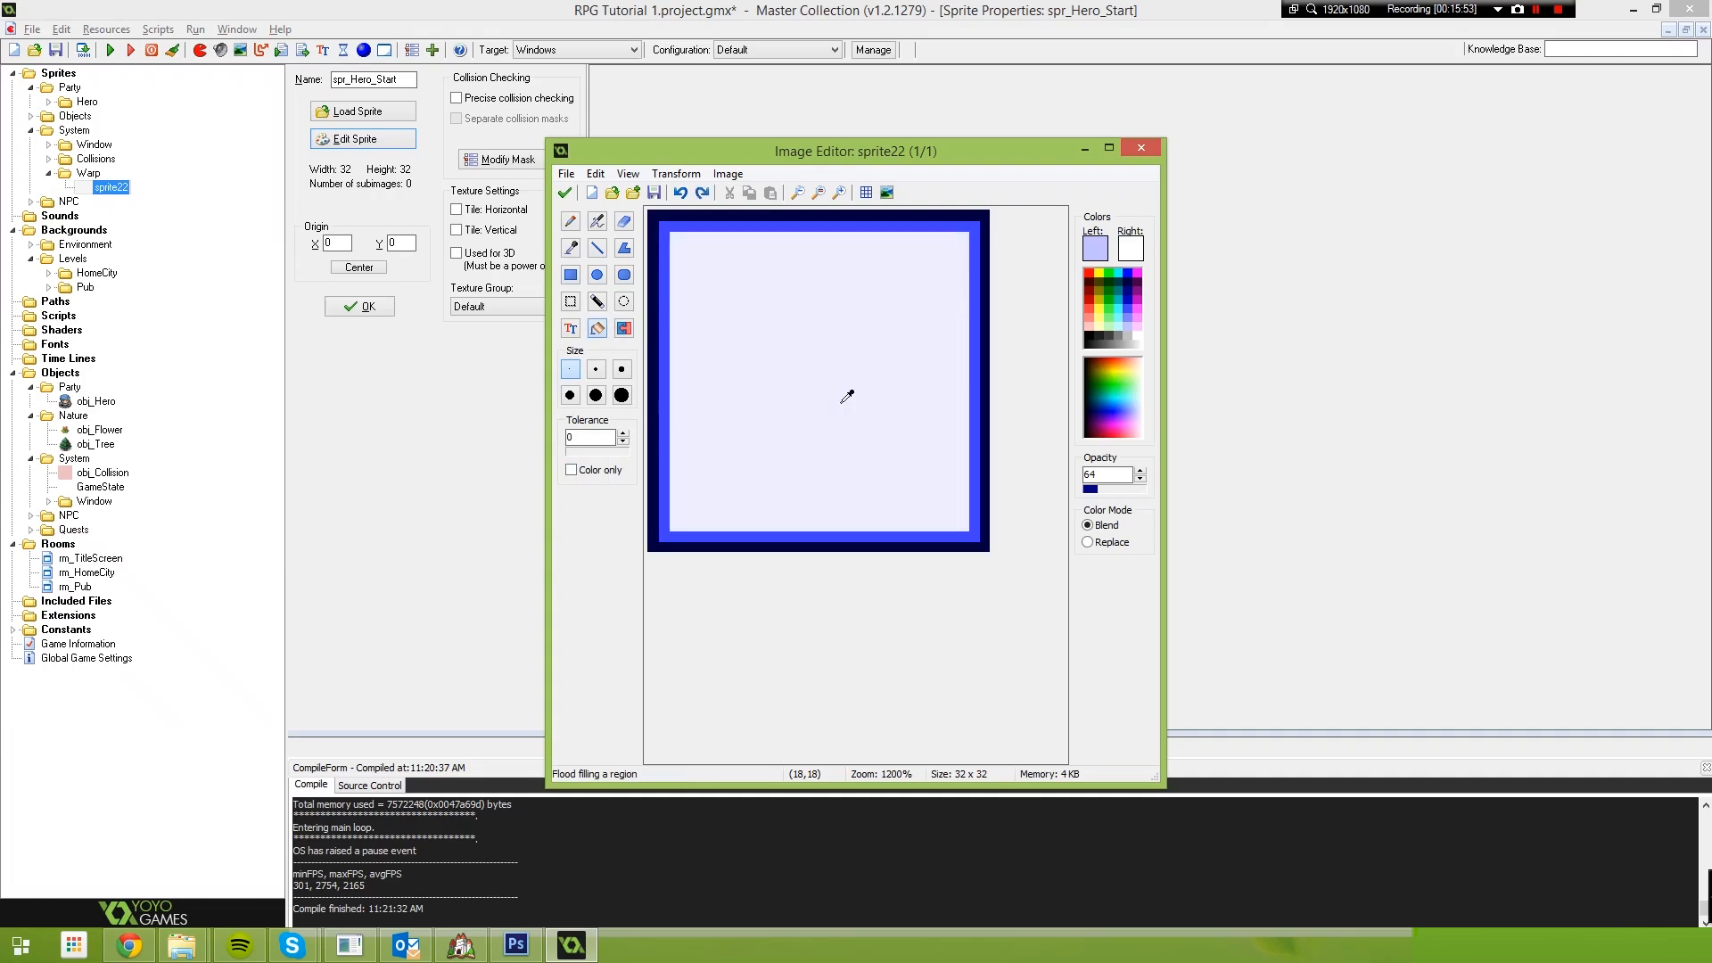
left_click(788, 331)
Delete the square's interior fill and flood the emptied area with the translucent light blue
left_click(598, 302)
left_click(726, 319)
key("Delete")
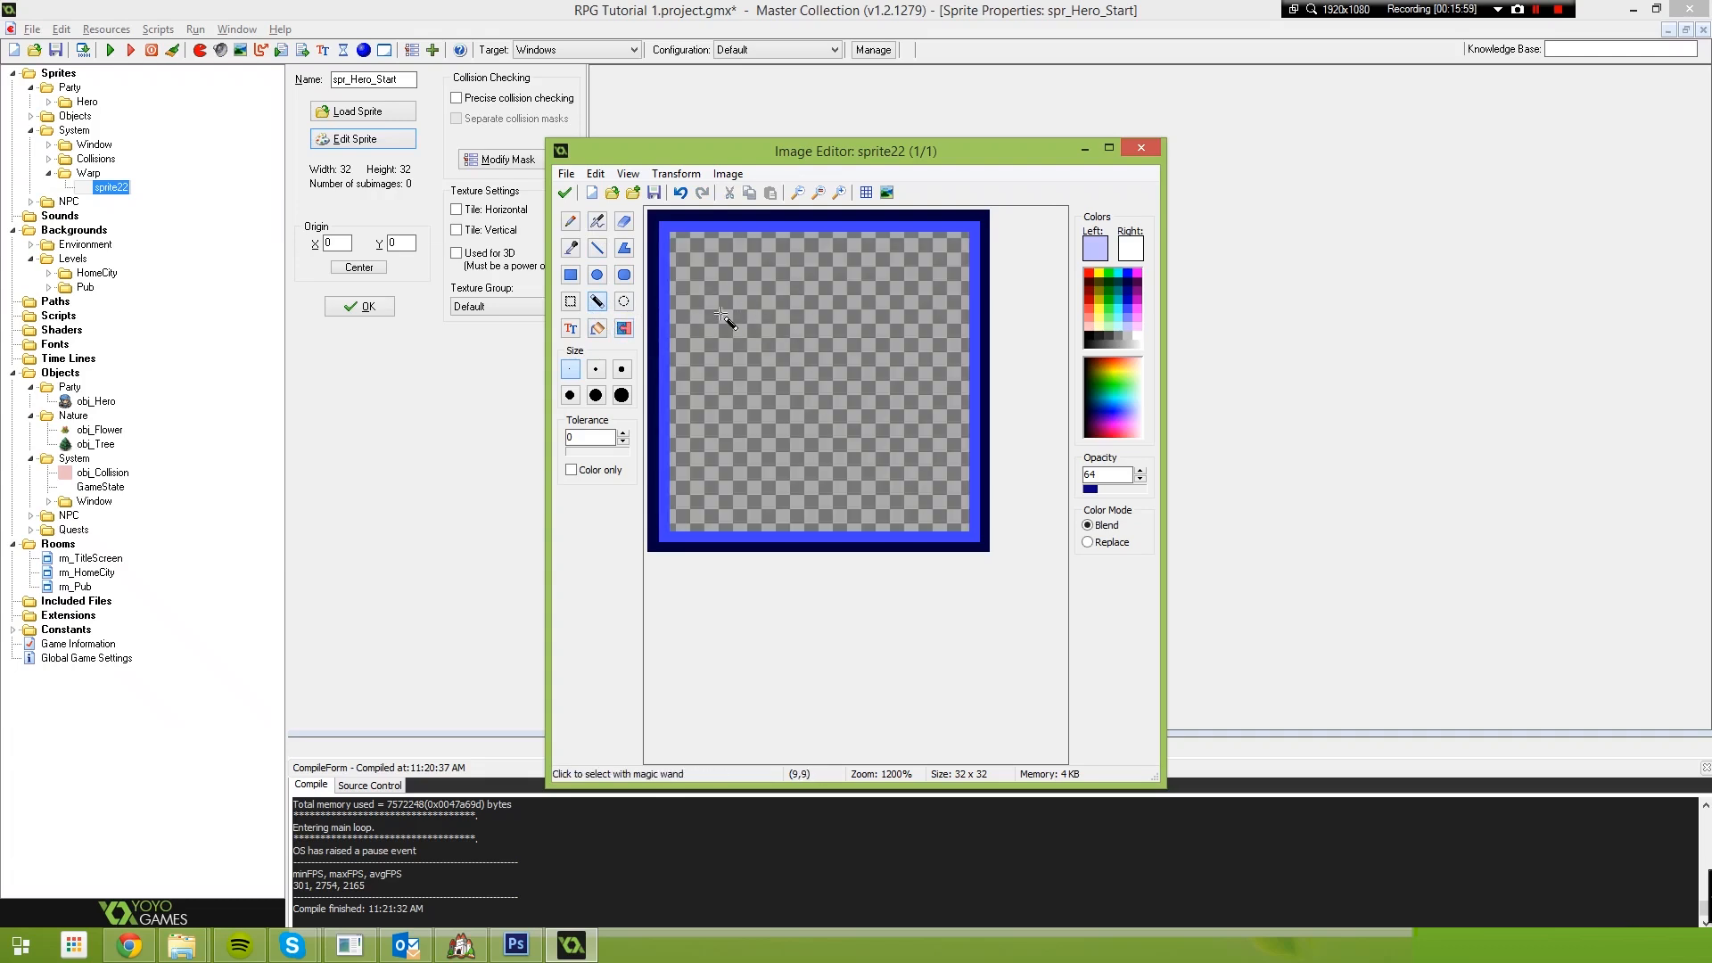
left_click(598, 328)
left_click(749, 308)
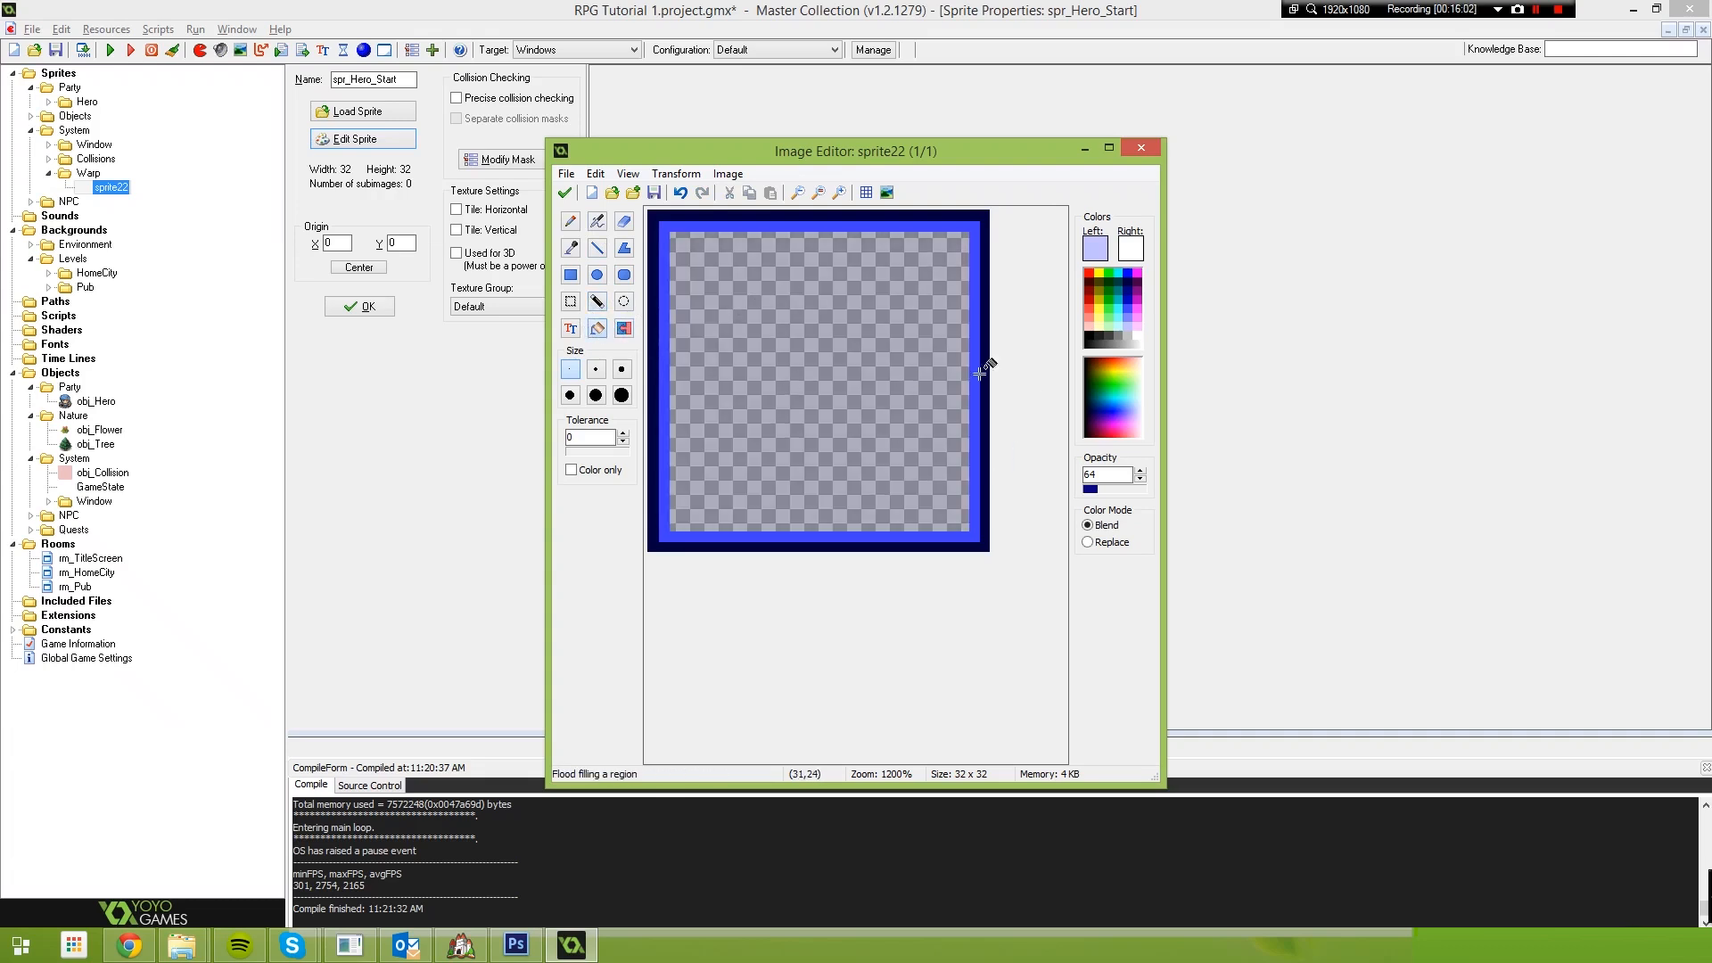
Add the text H.S in dark navy inside the square, at opacity 255
left_click(572, 329)
left_click(1129, 282)
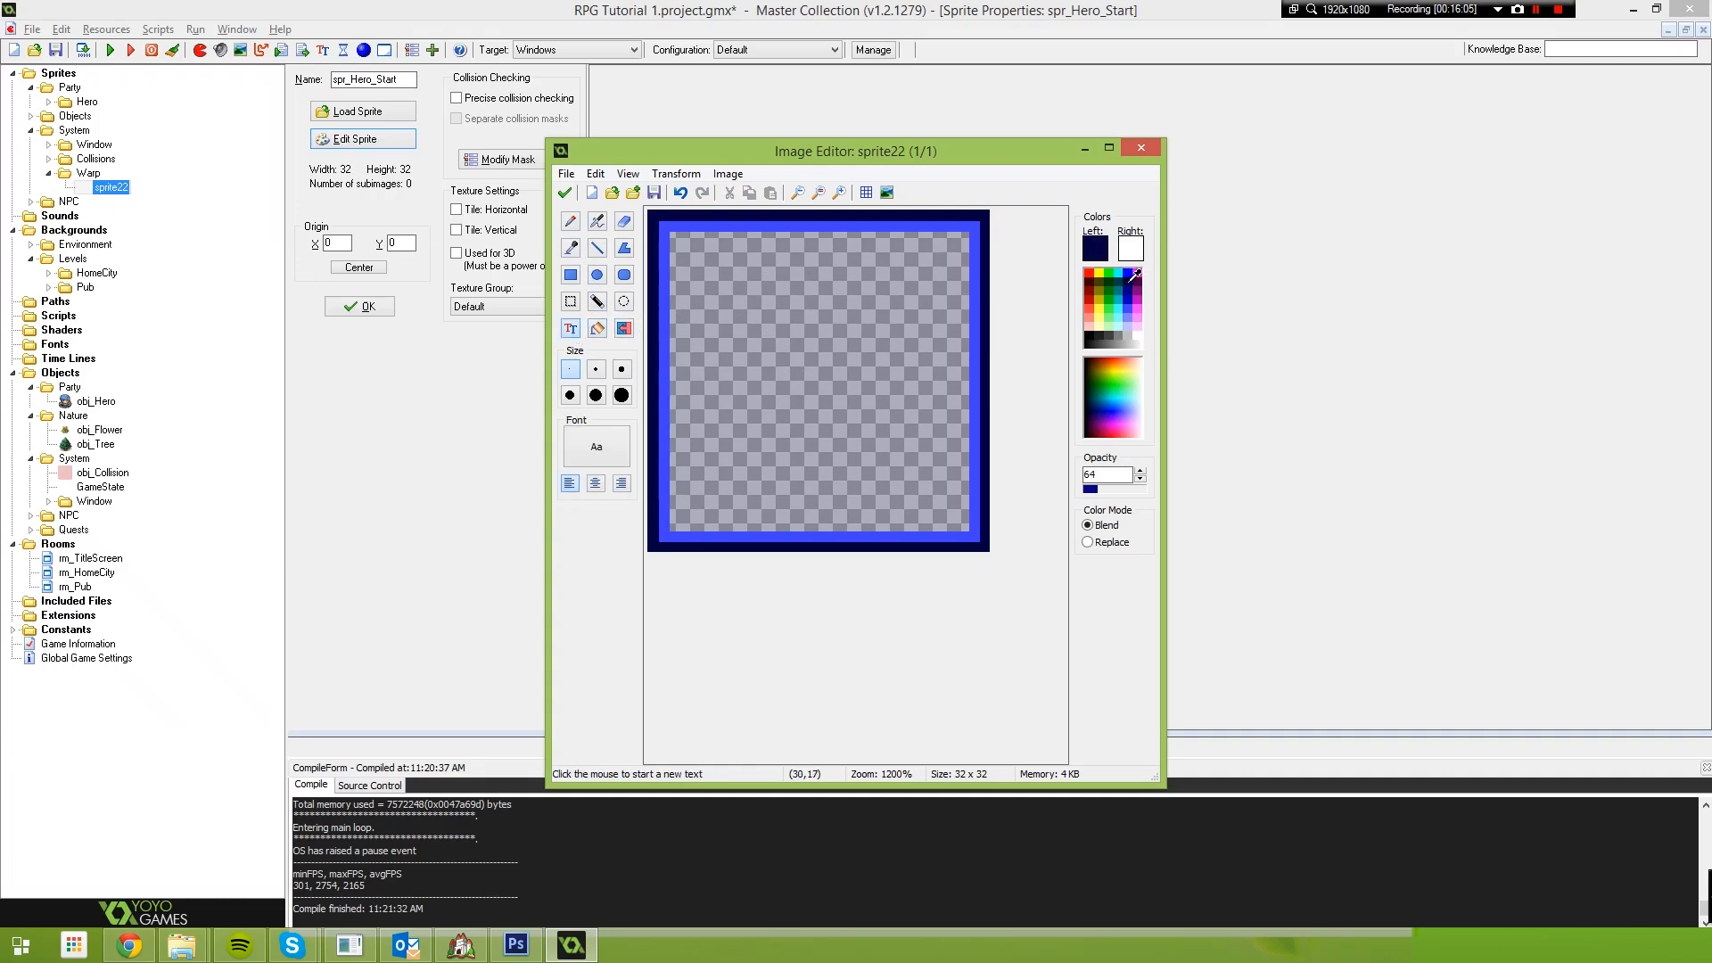
left_click(772, 407)
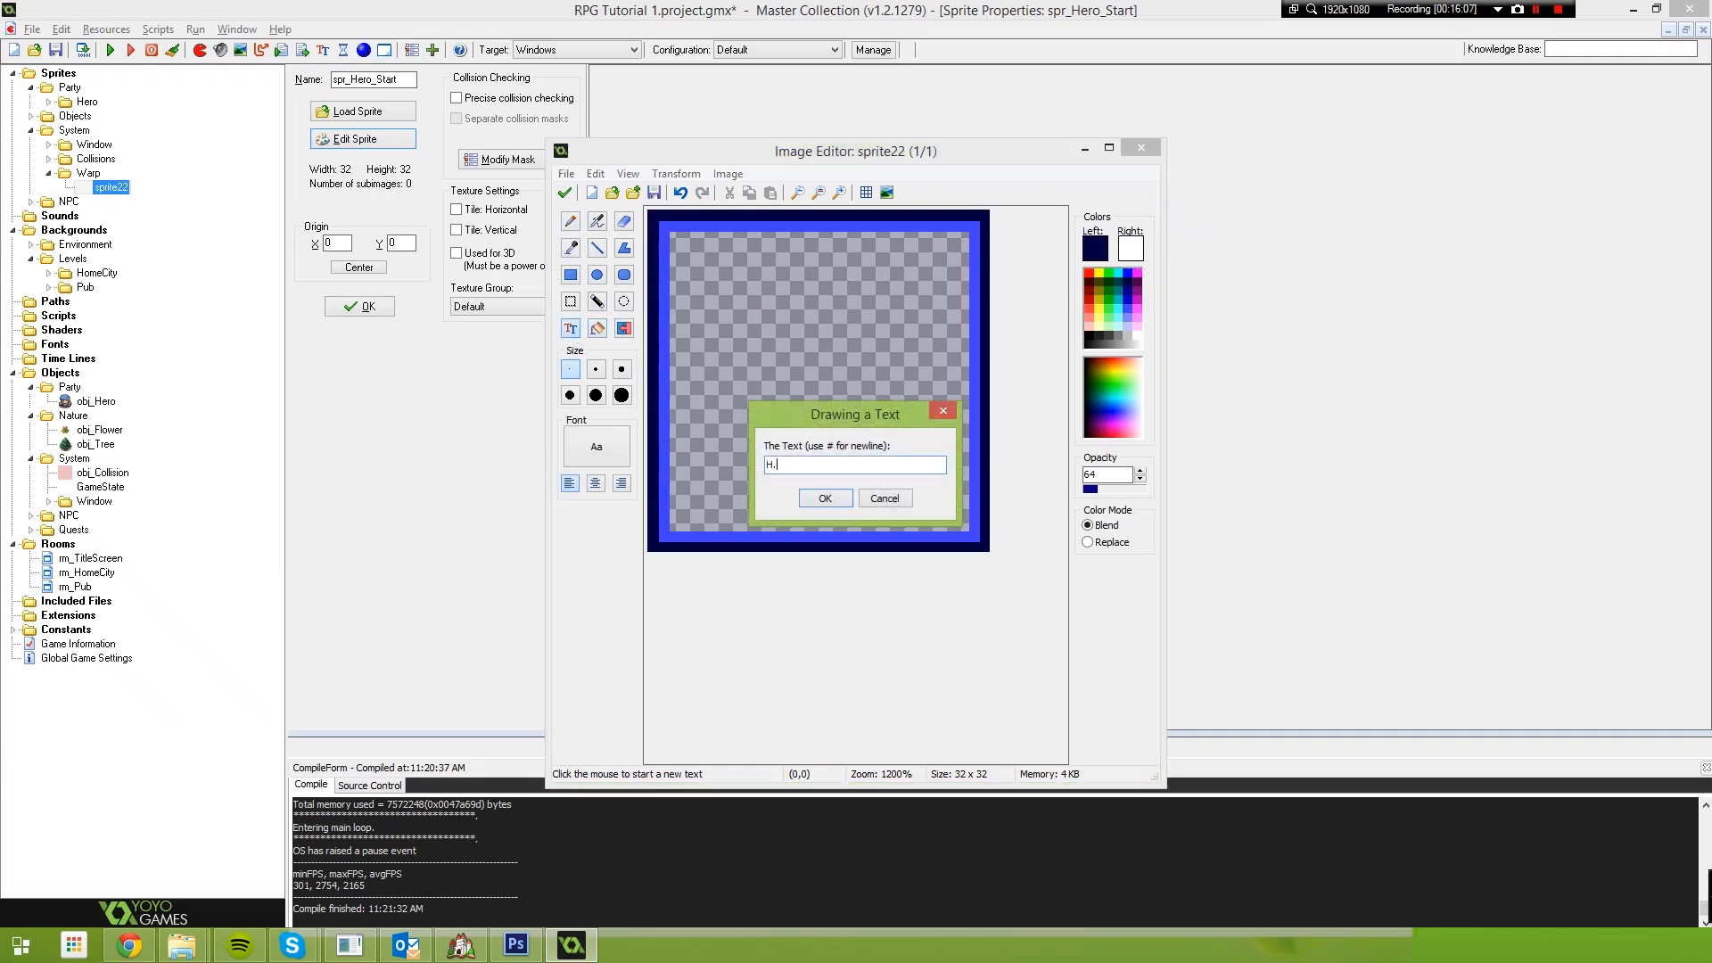
left_click(825, 498)
mouse_move(891, 408)
left_mouse_down()
mouse_move(819, 363)
mouse_move(841, 393)
left_mouse_up()
left_click_drag(1089, 489, 1238, 497)
left_click_drag(805, 391, 815, 393)
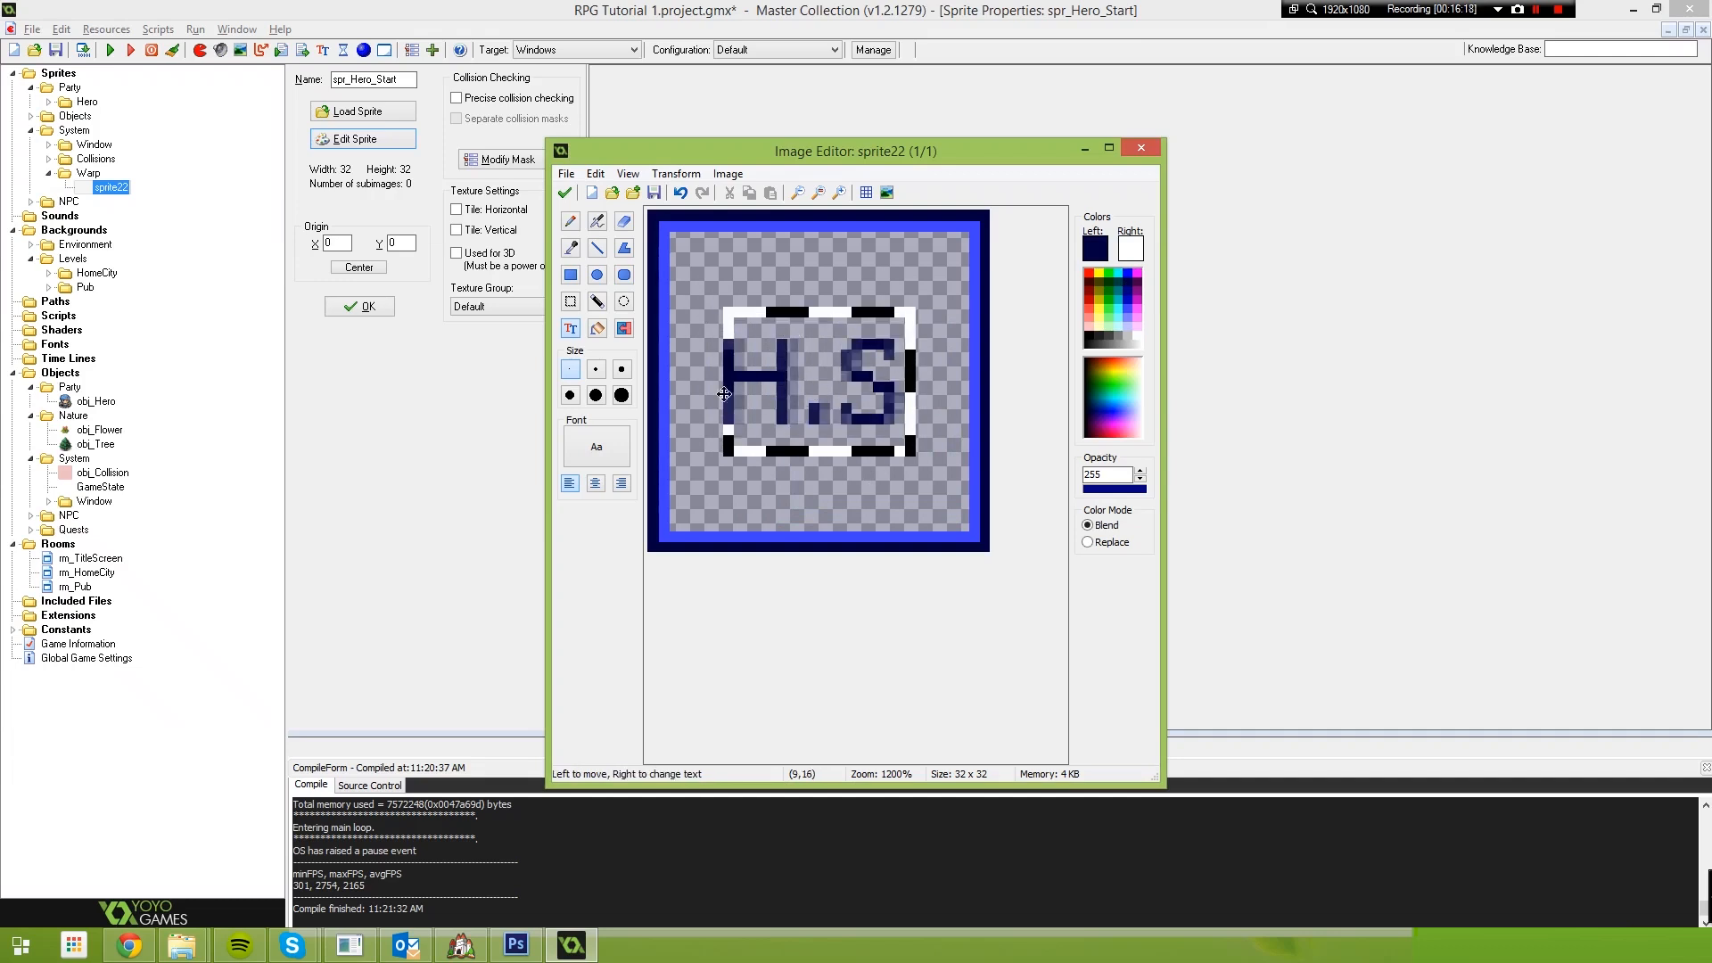
Set the H.S text's font size to 11 and centre the text in the square
left_click(615, 440)
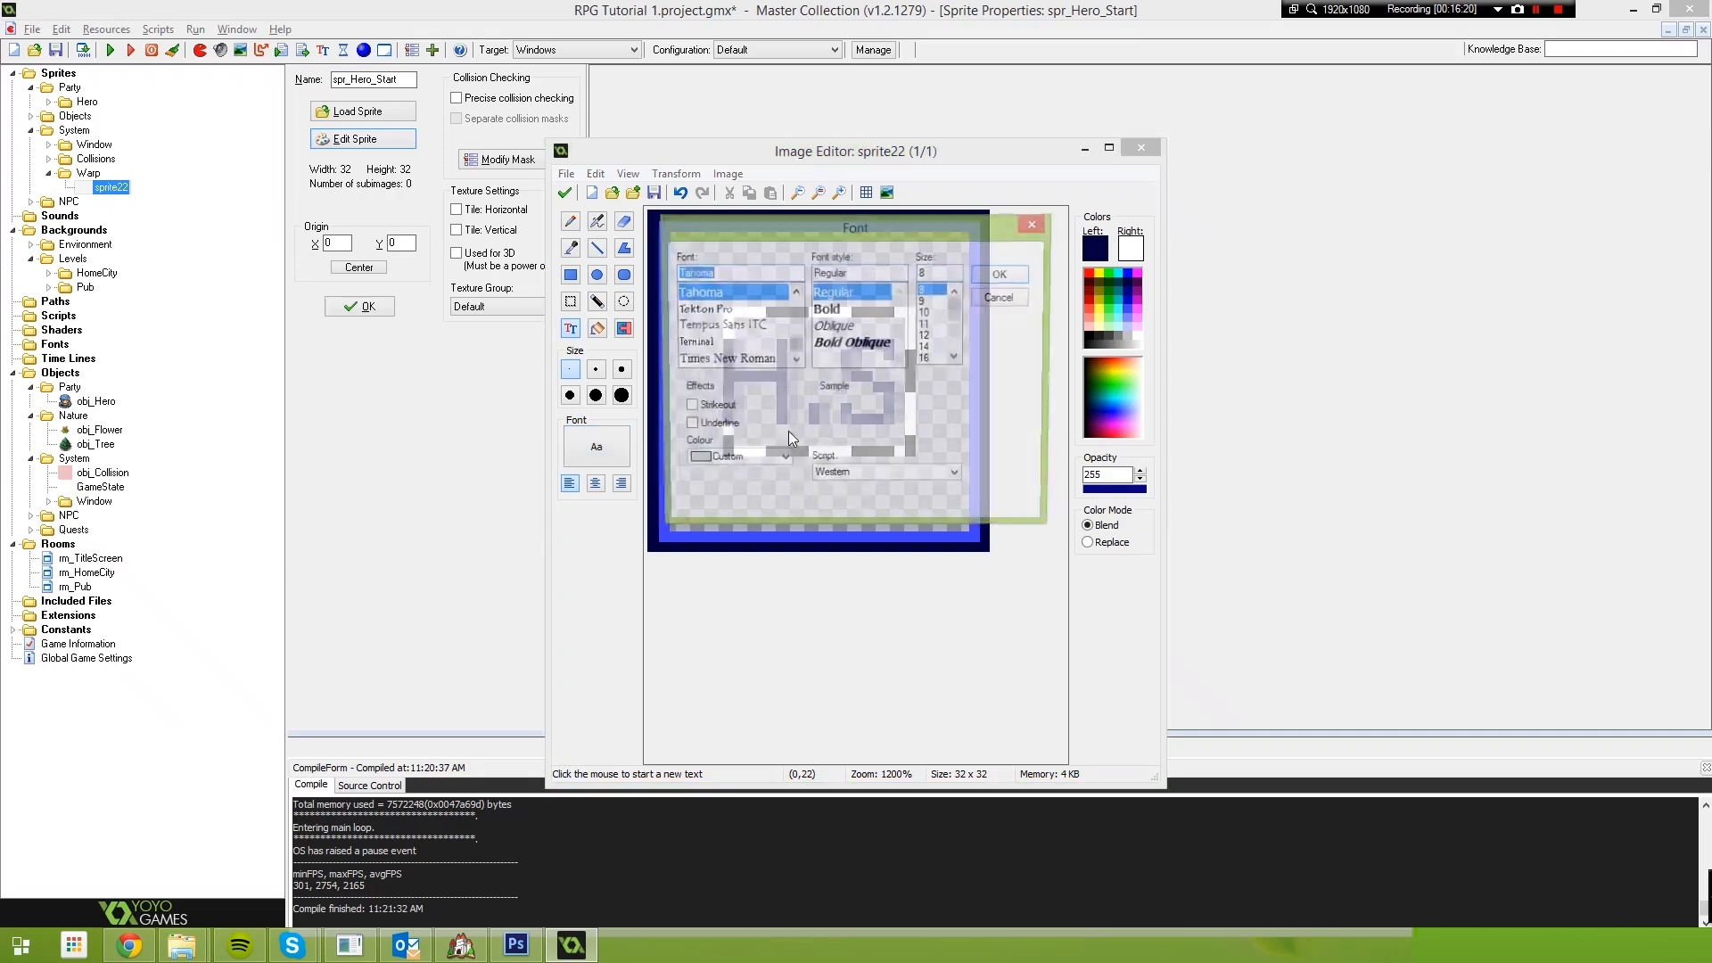
left_click(931, 325)
left_click(1002, 274)
left_click_drag(846, 404, 817, 384)
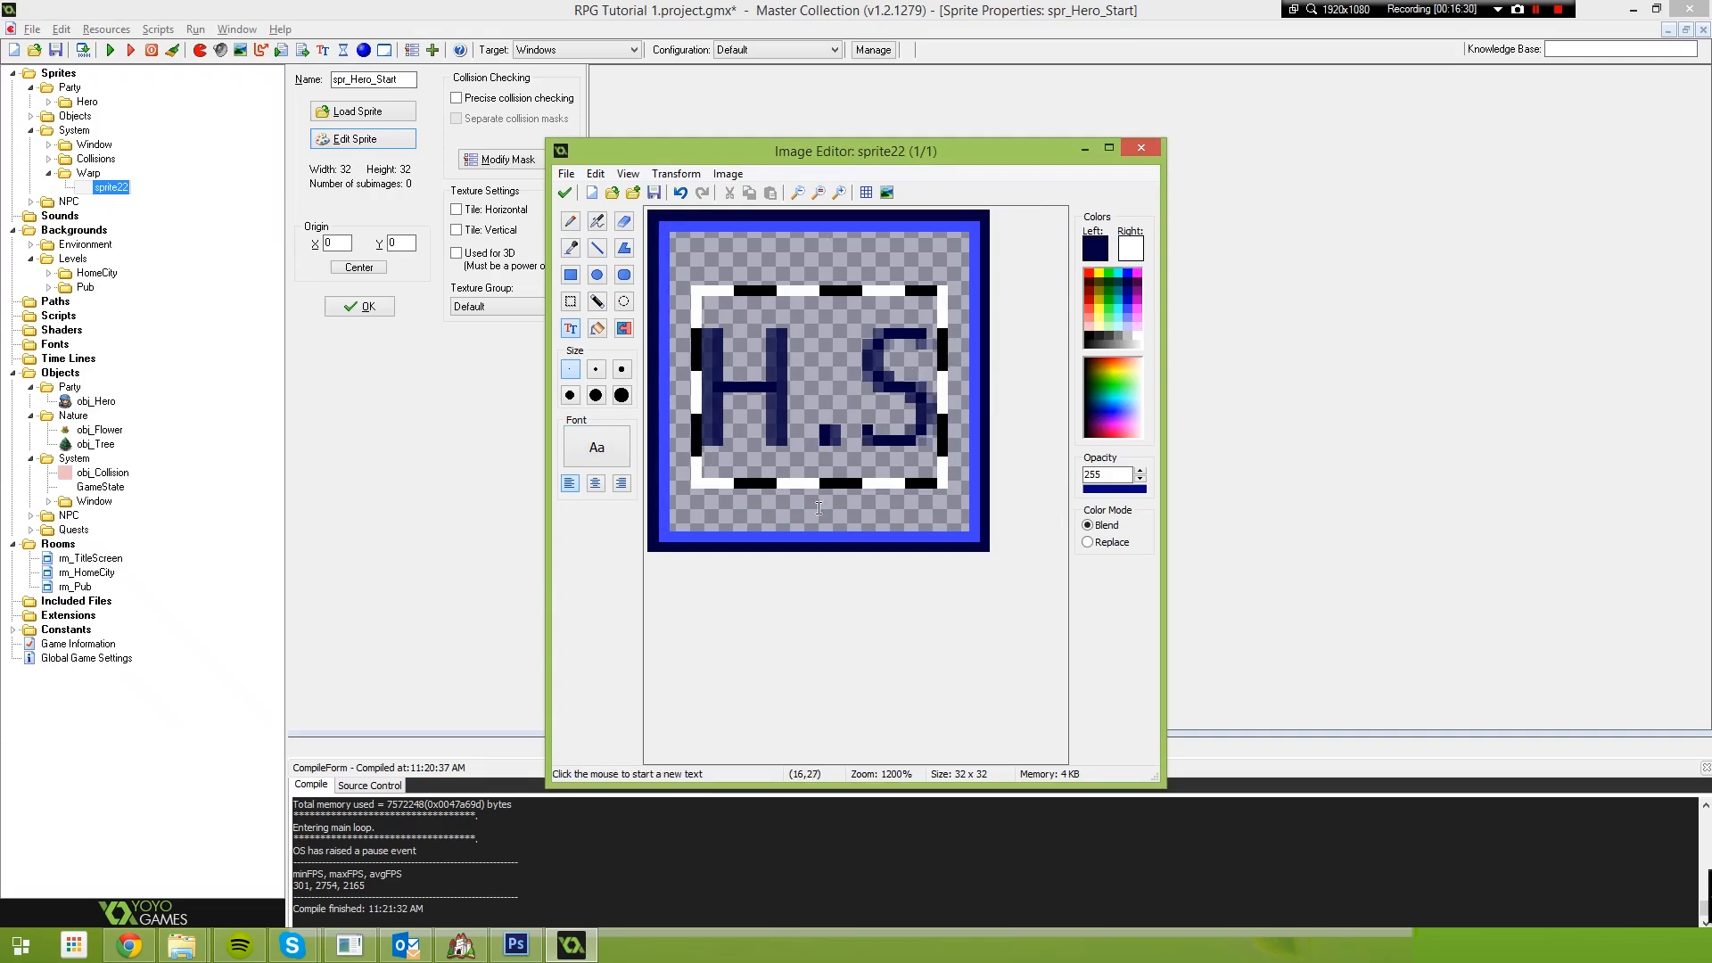
left_click_drag(829, 418, 829, 407)
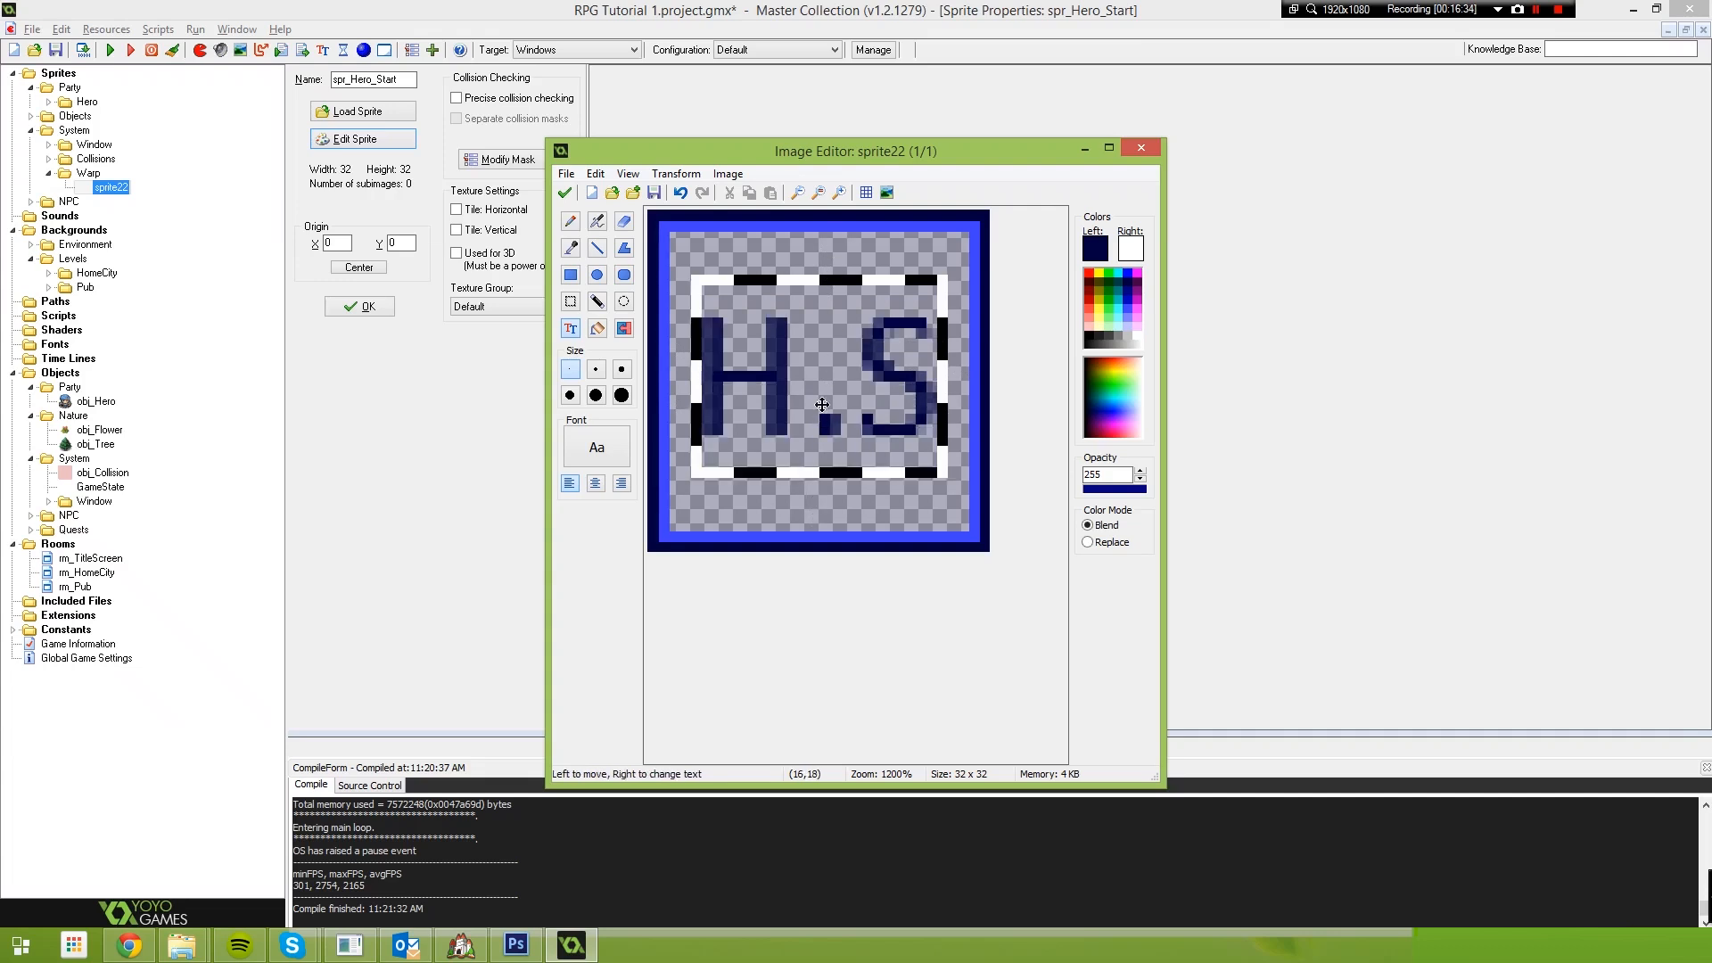
left_click_drag(823, 388, 822, 398)
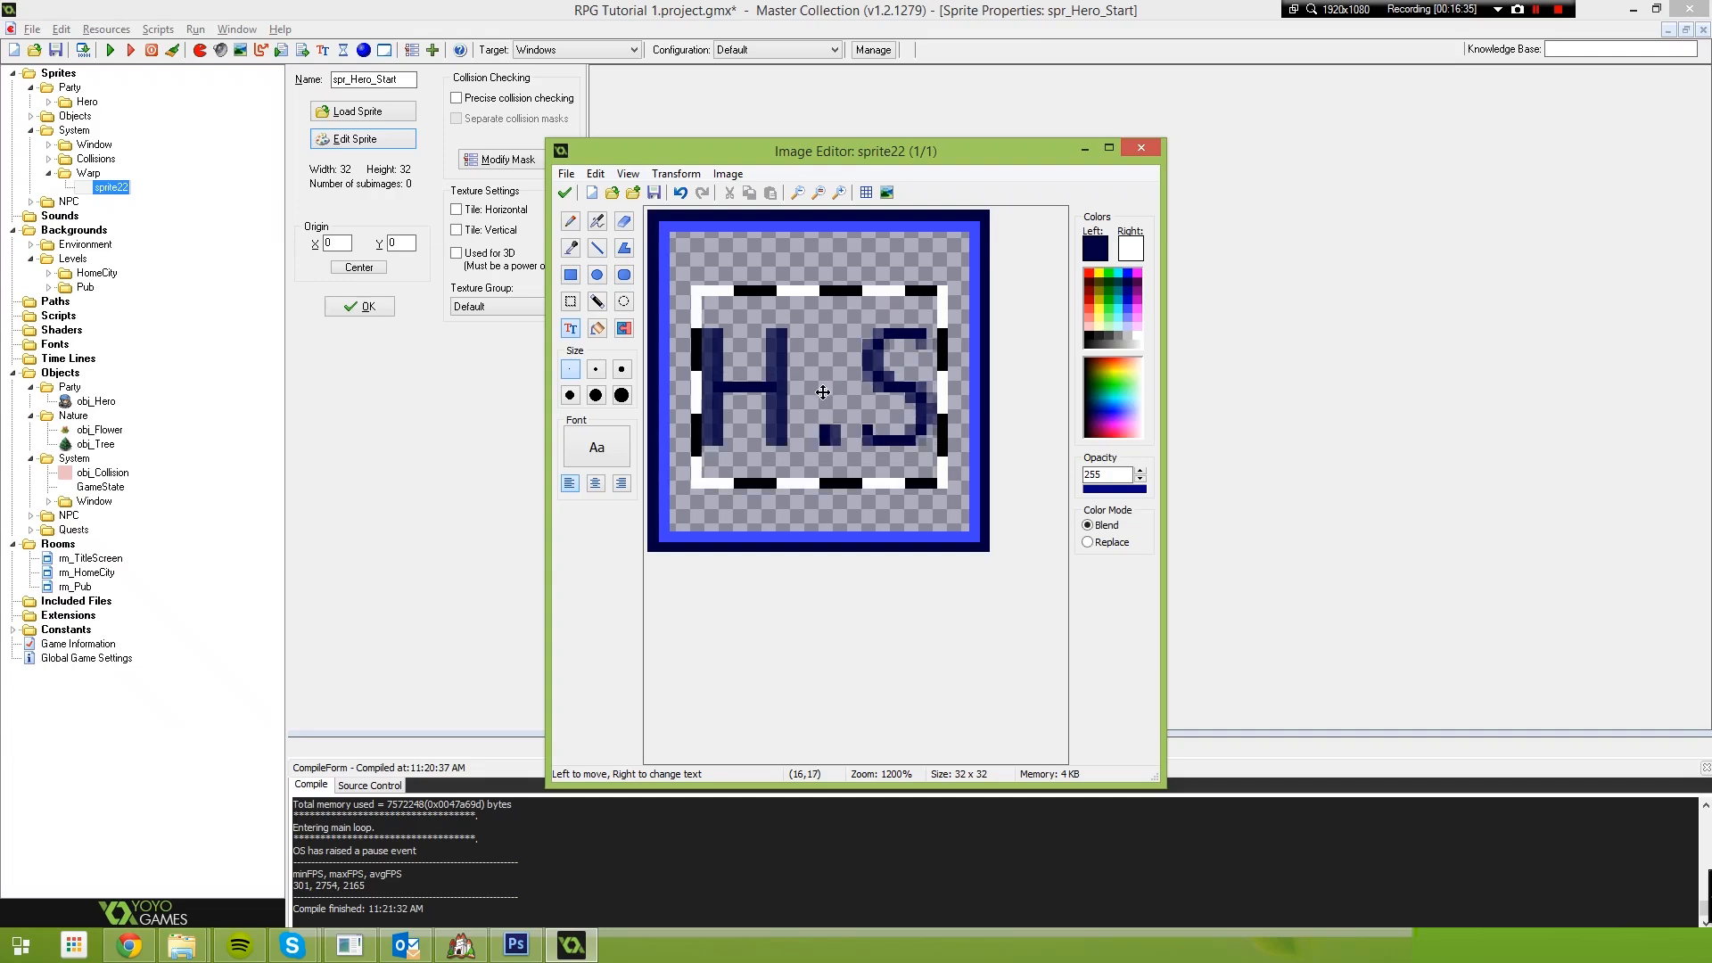
Accept the finished image and save the spr_Hero_Start sprite
left_click(564, 193)
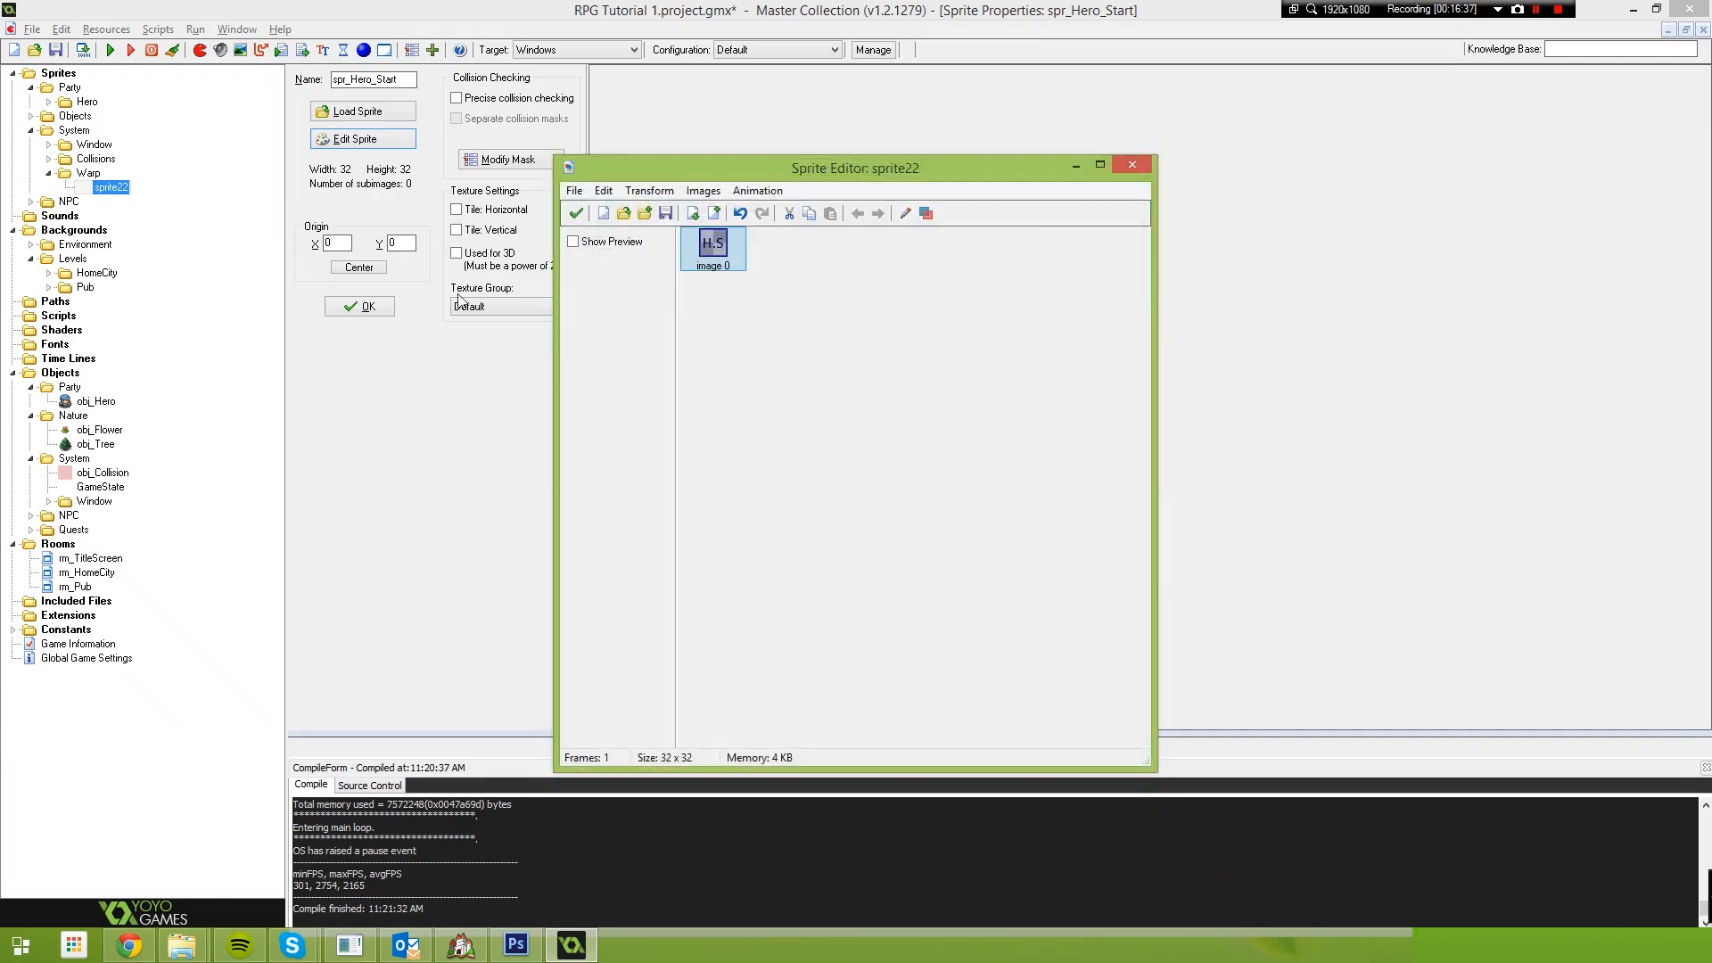
left_click(575, 212)
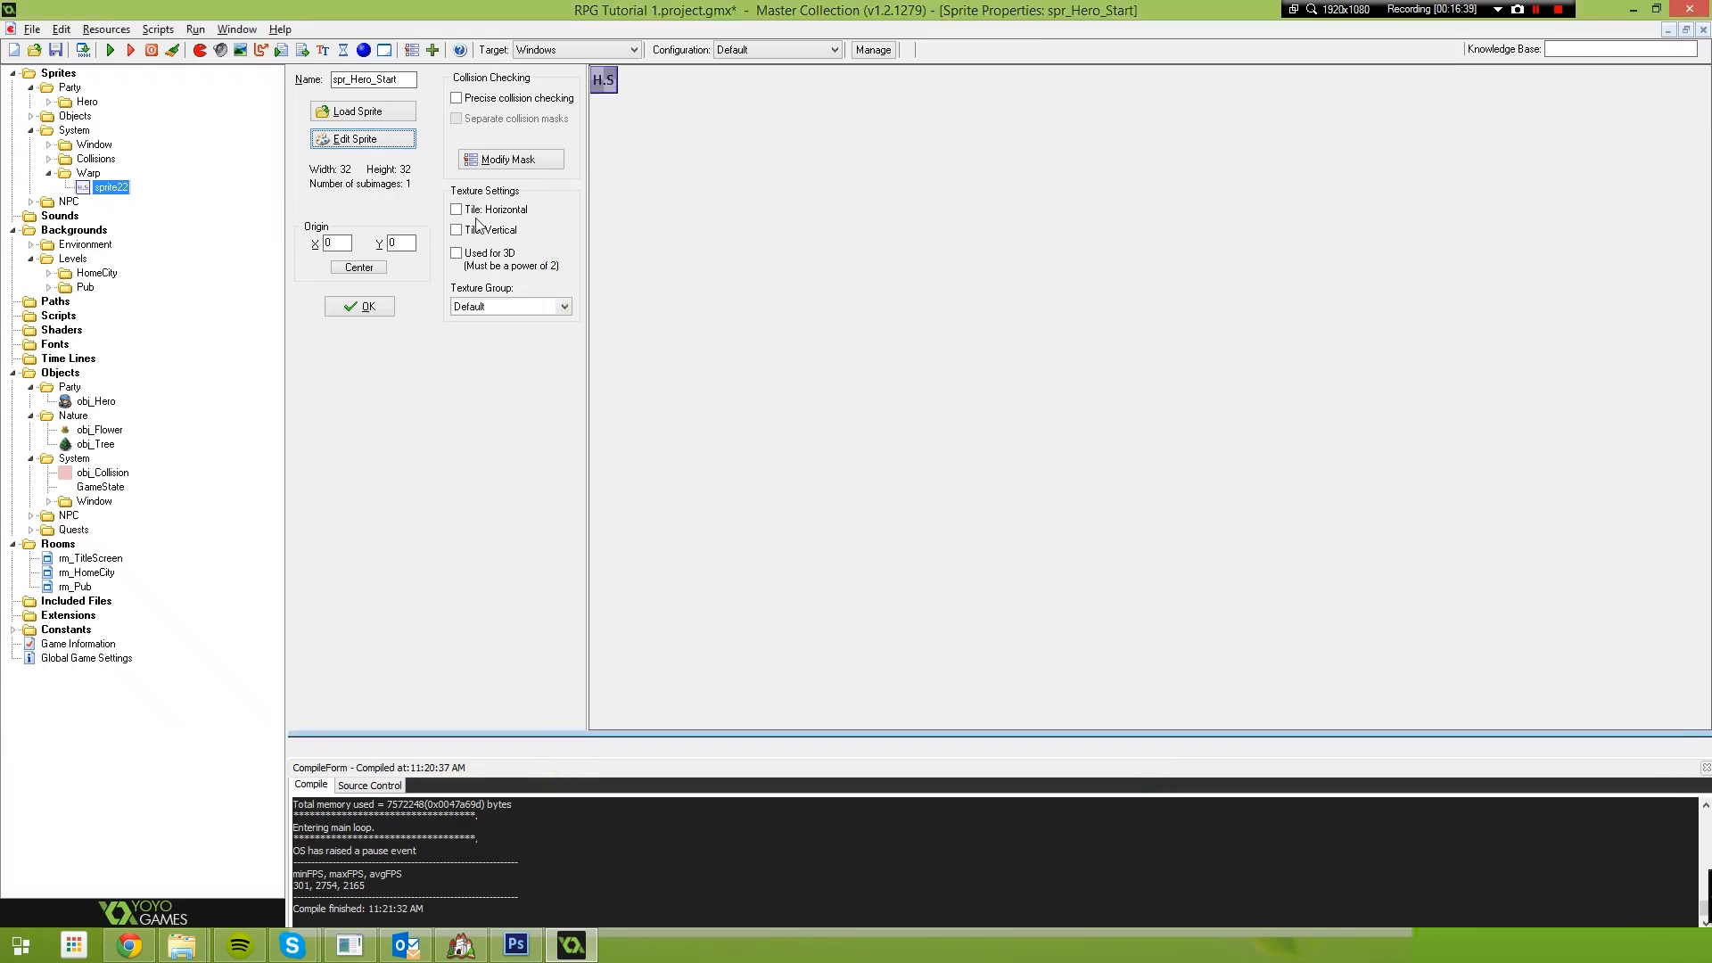
left_click(392, 307)
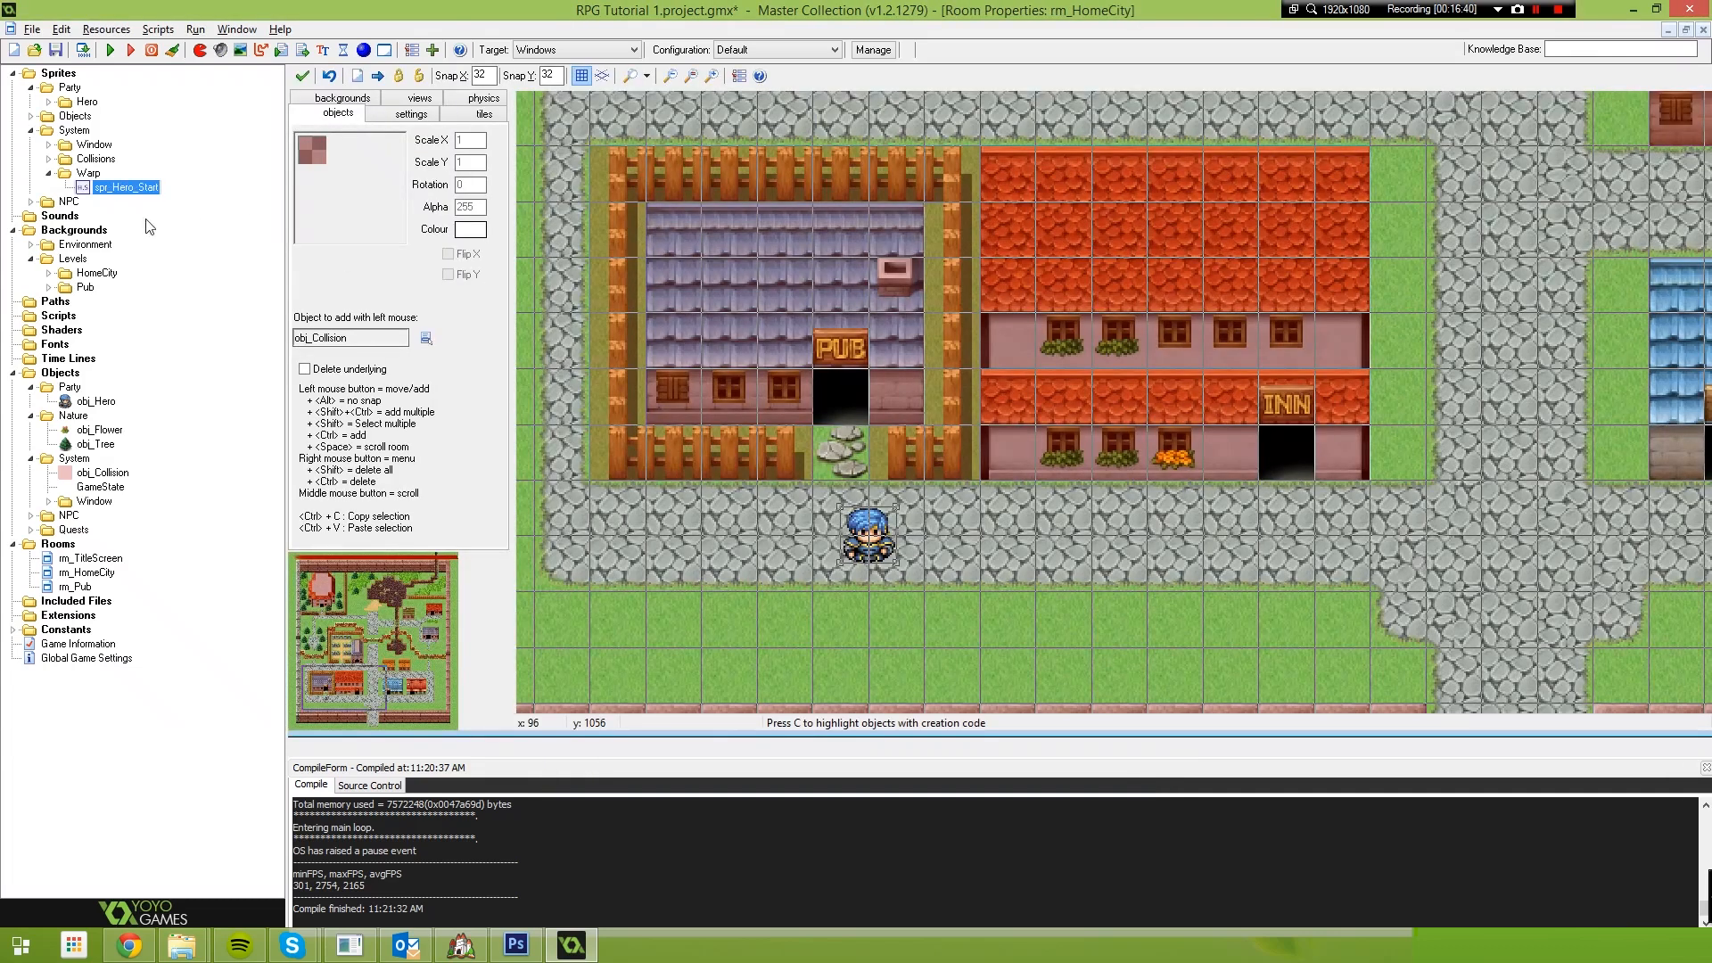
Create a group named Warp in the System objects group
right_click(62, 464)
left_click(85, 535)
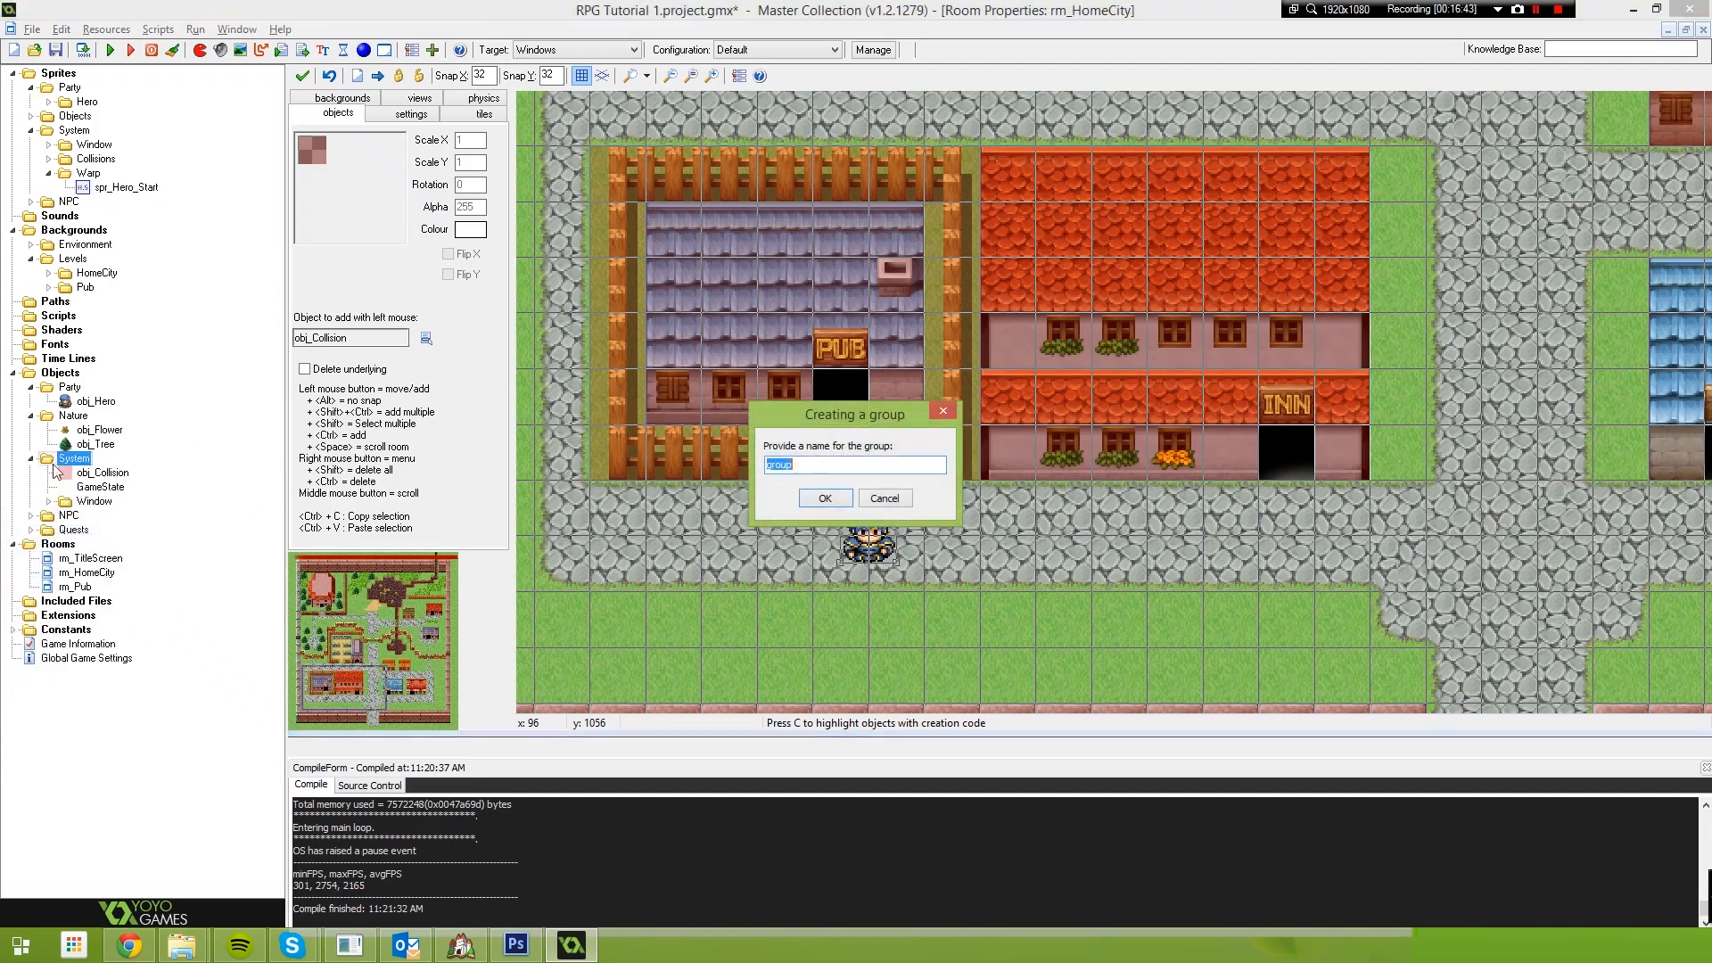
type("Warp")
key("Return")
Create an object named obj_Hero_Start in the Warp objects group
right_click(82, 520)
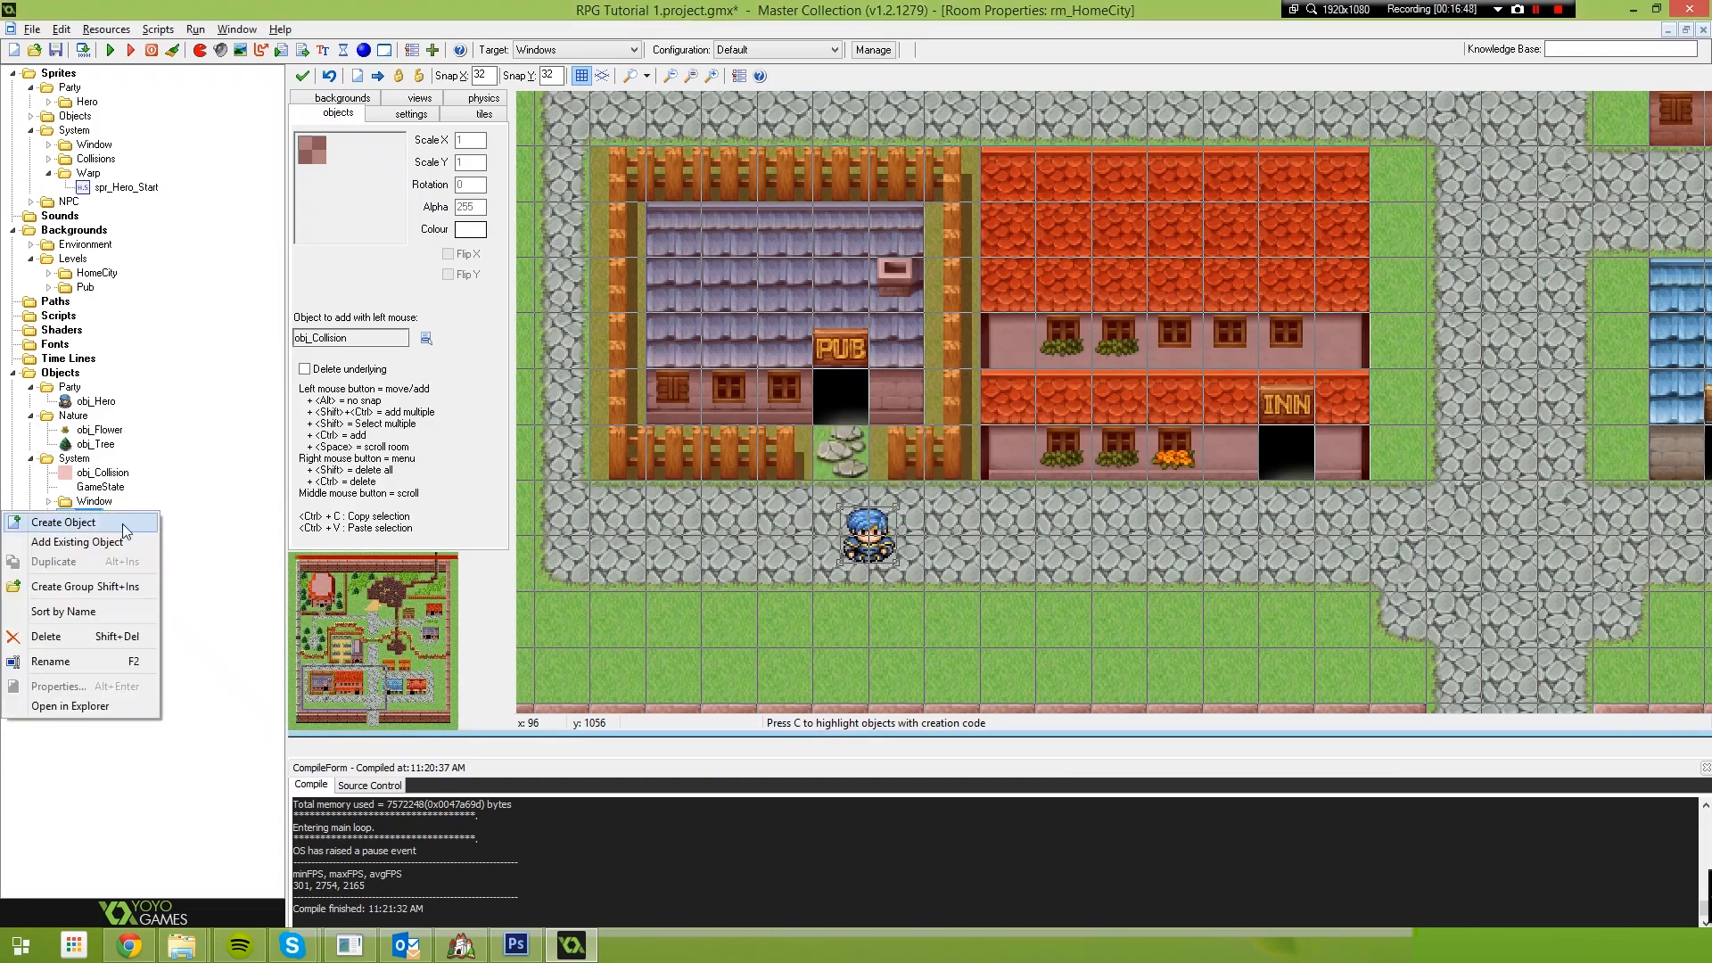
left_click(122, 526)
type("s")
key("BackSpace")
type("obj_Hero_Start")
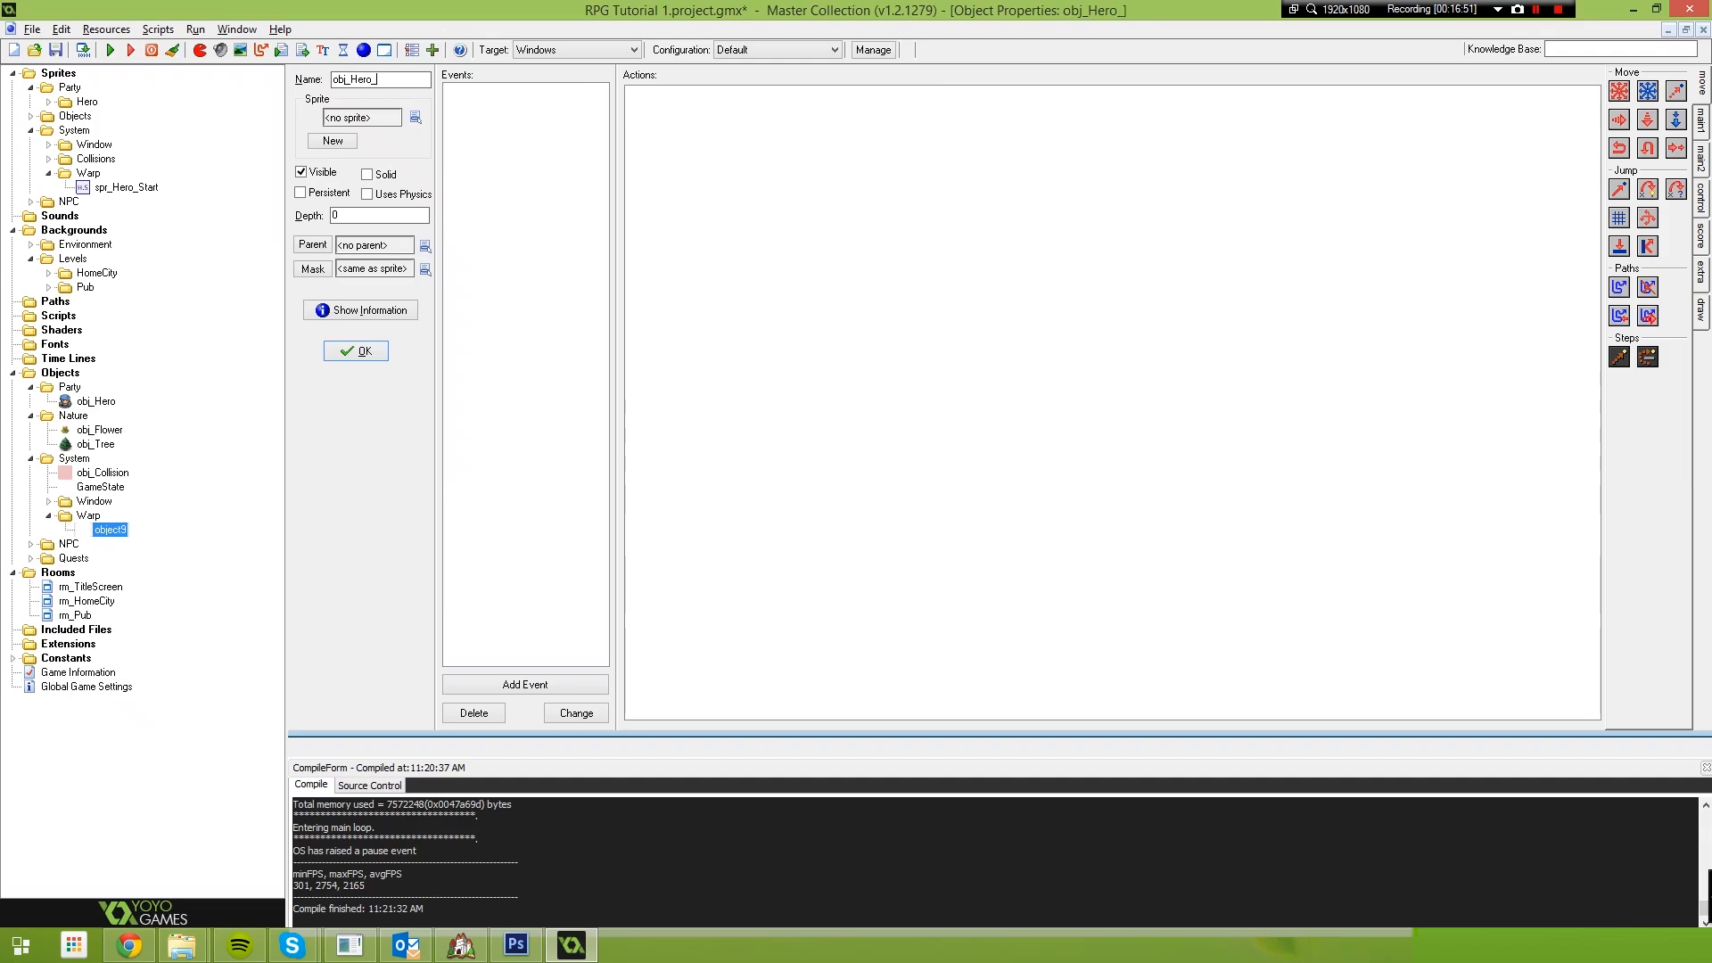
Assign the sprite spr_Hero_Start to obj_Hero_Start and accept the object
left_click(417, 120)
mouse_move(480, 194)
mouse_move(576, 220)
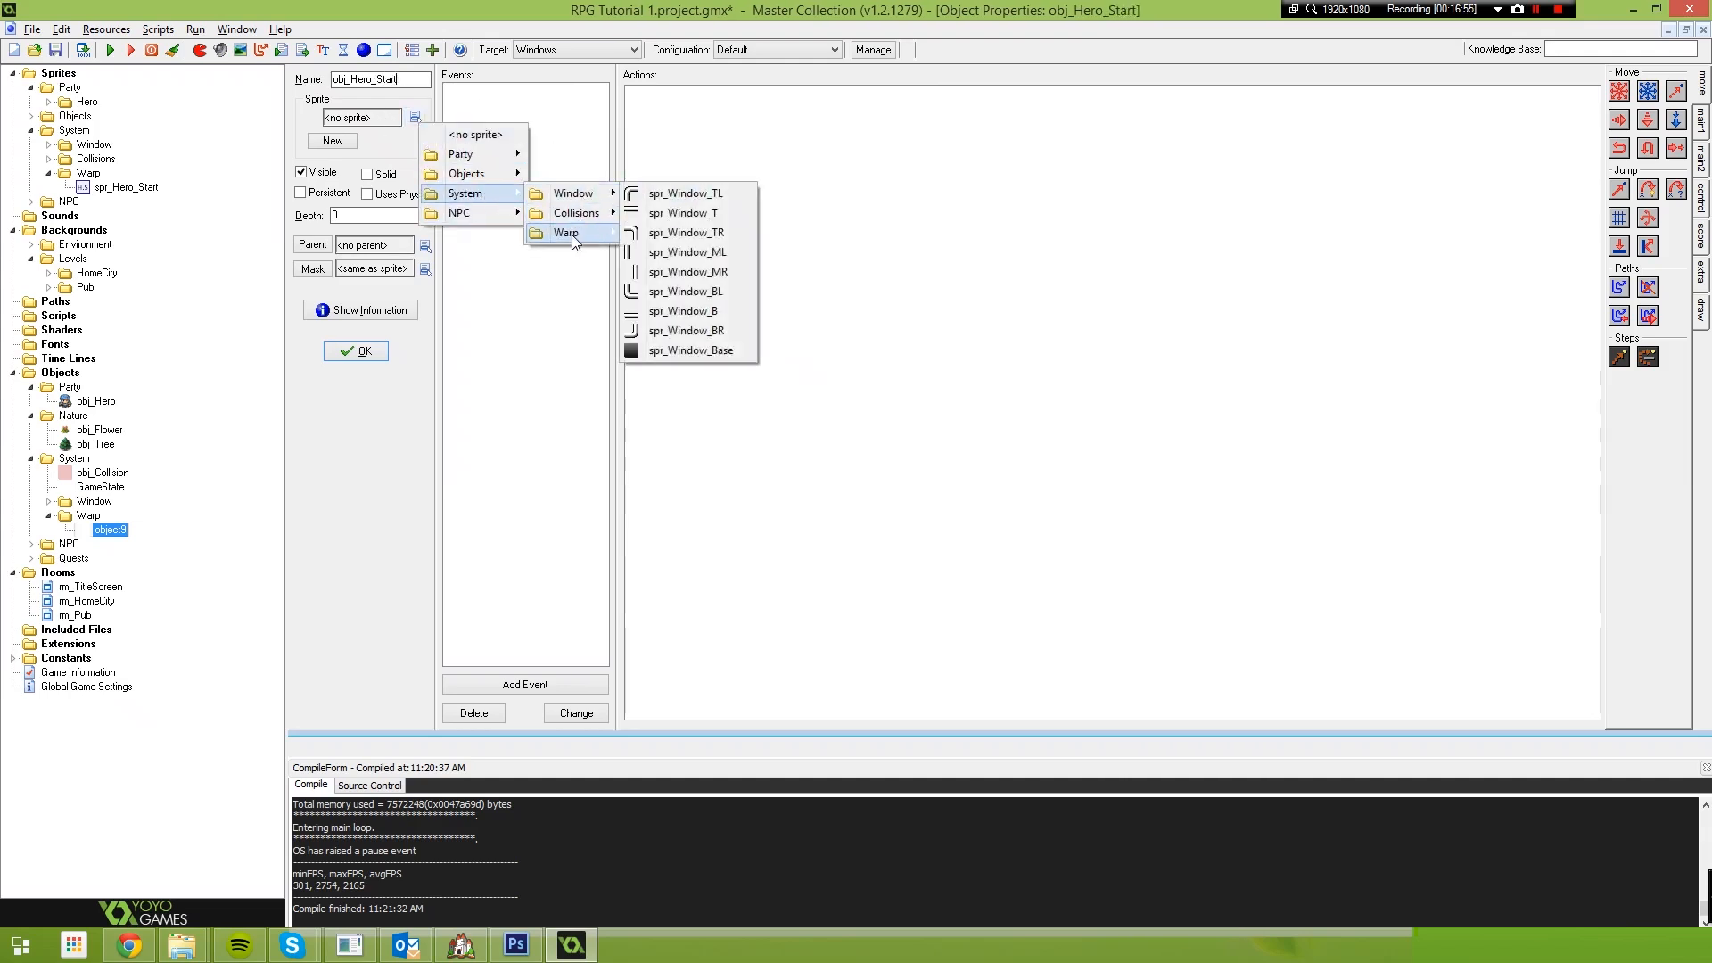
left_click(682, 231)
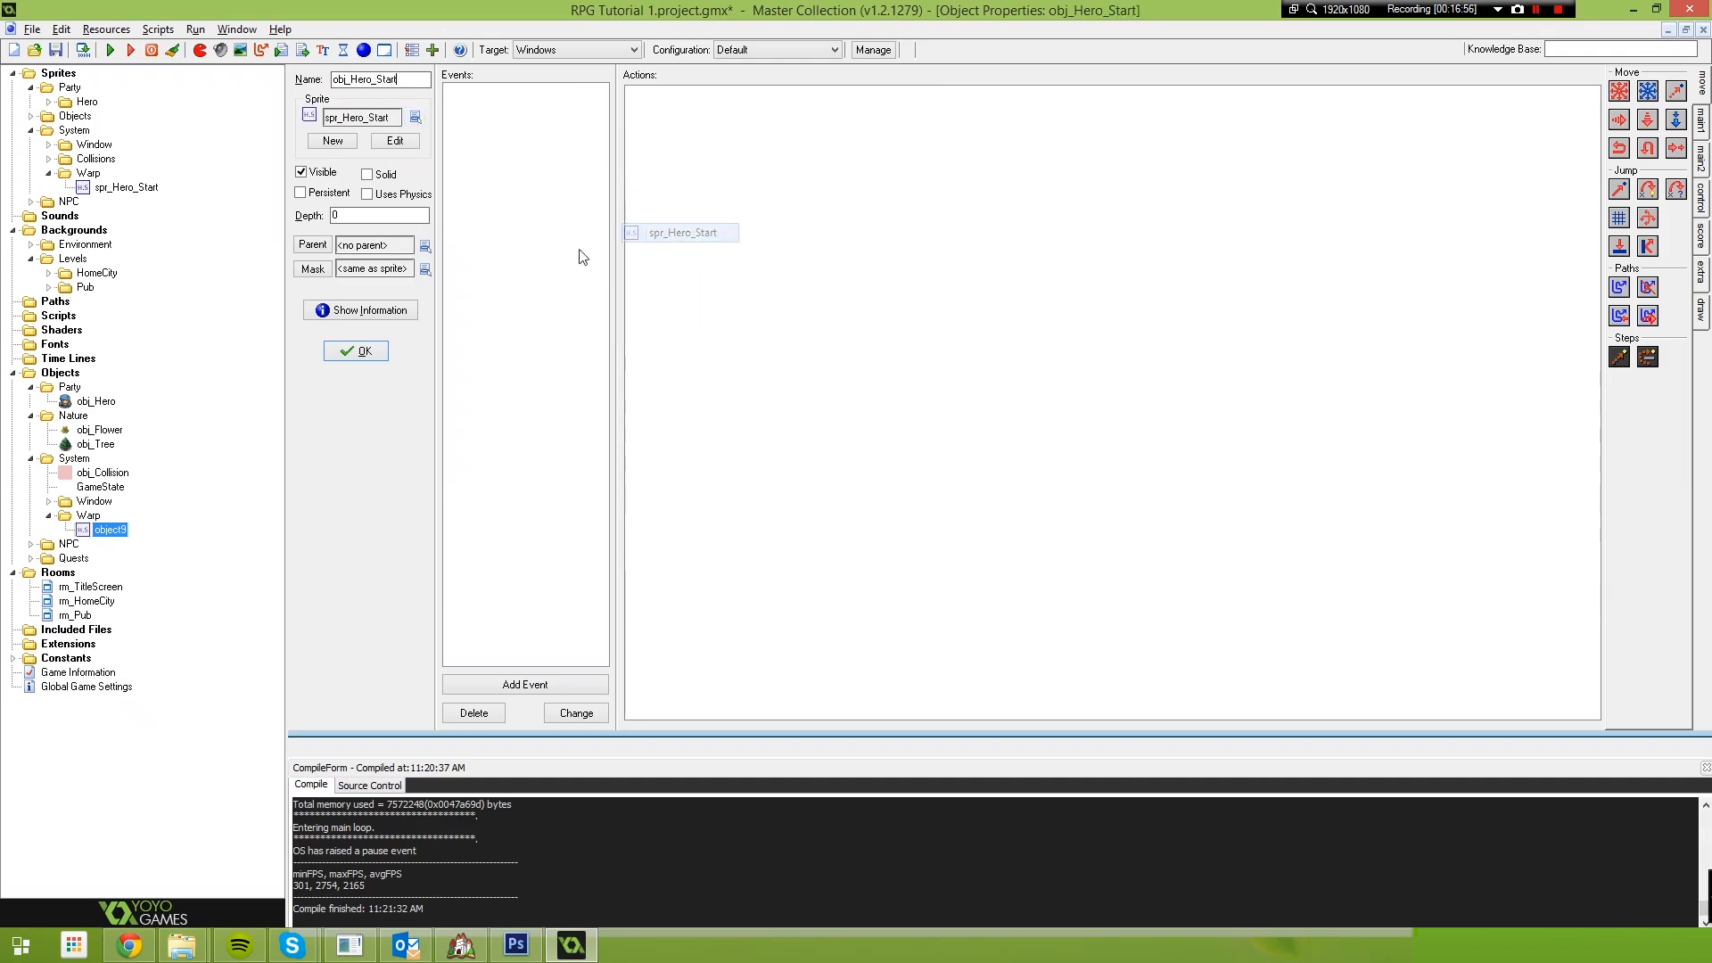
left_click(365, 352)
Place an obj_Hero_Start instance in the bottom doorway passage of rm_Pub, at x 640, y 576
double_click(75, 615)
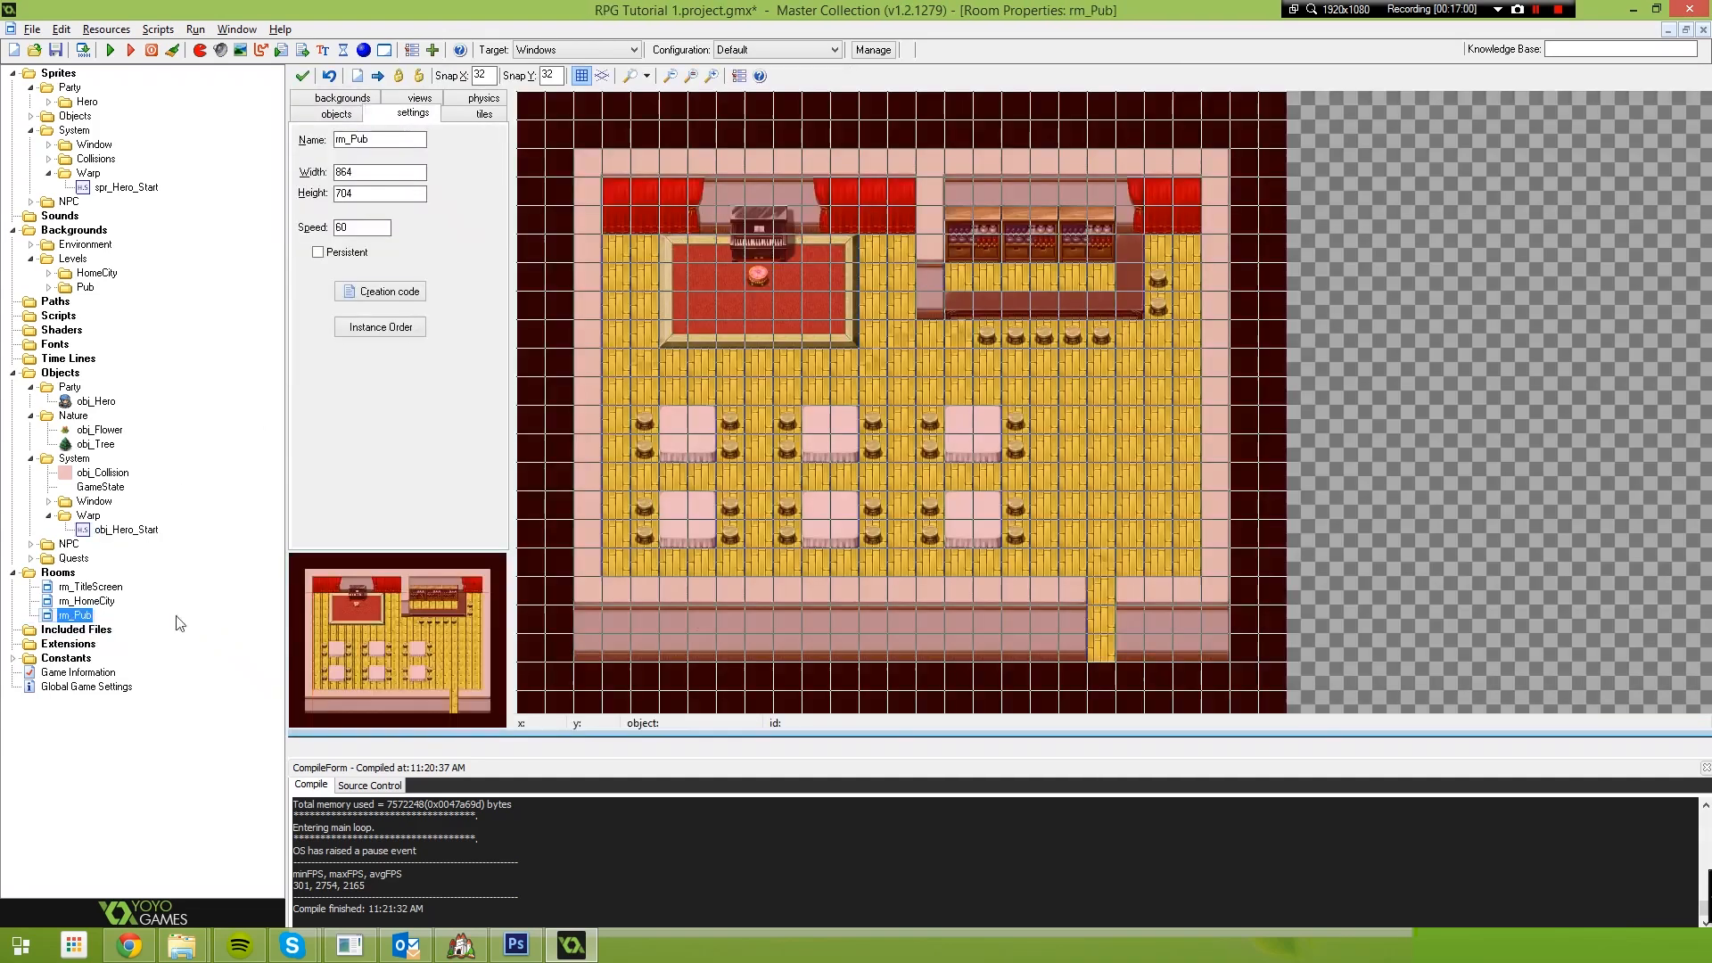
scroll(1212, 576, "down", 3)
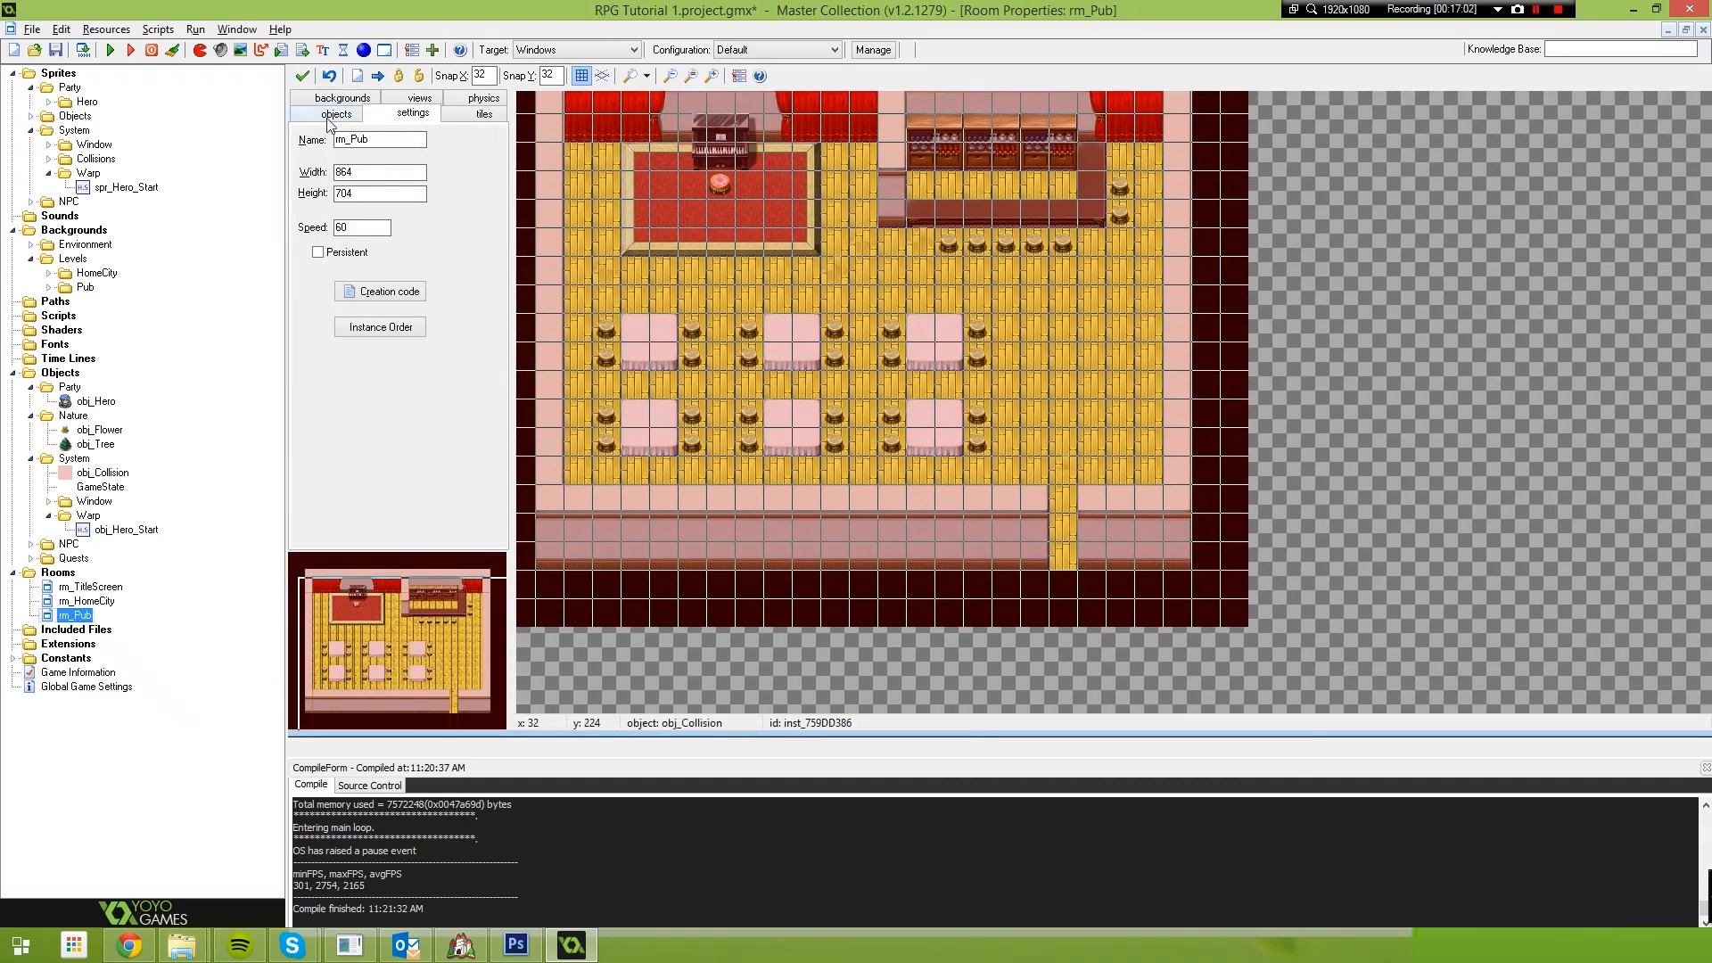
left_click(336, 114)
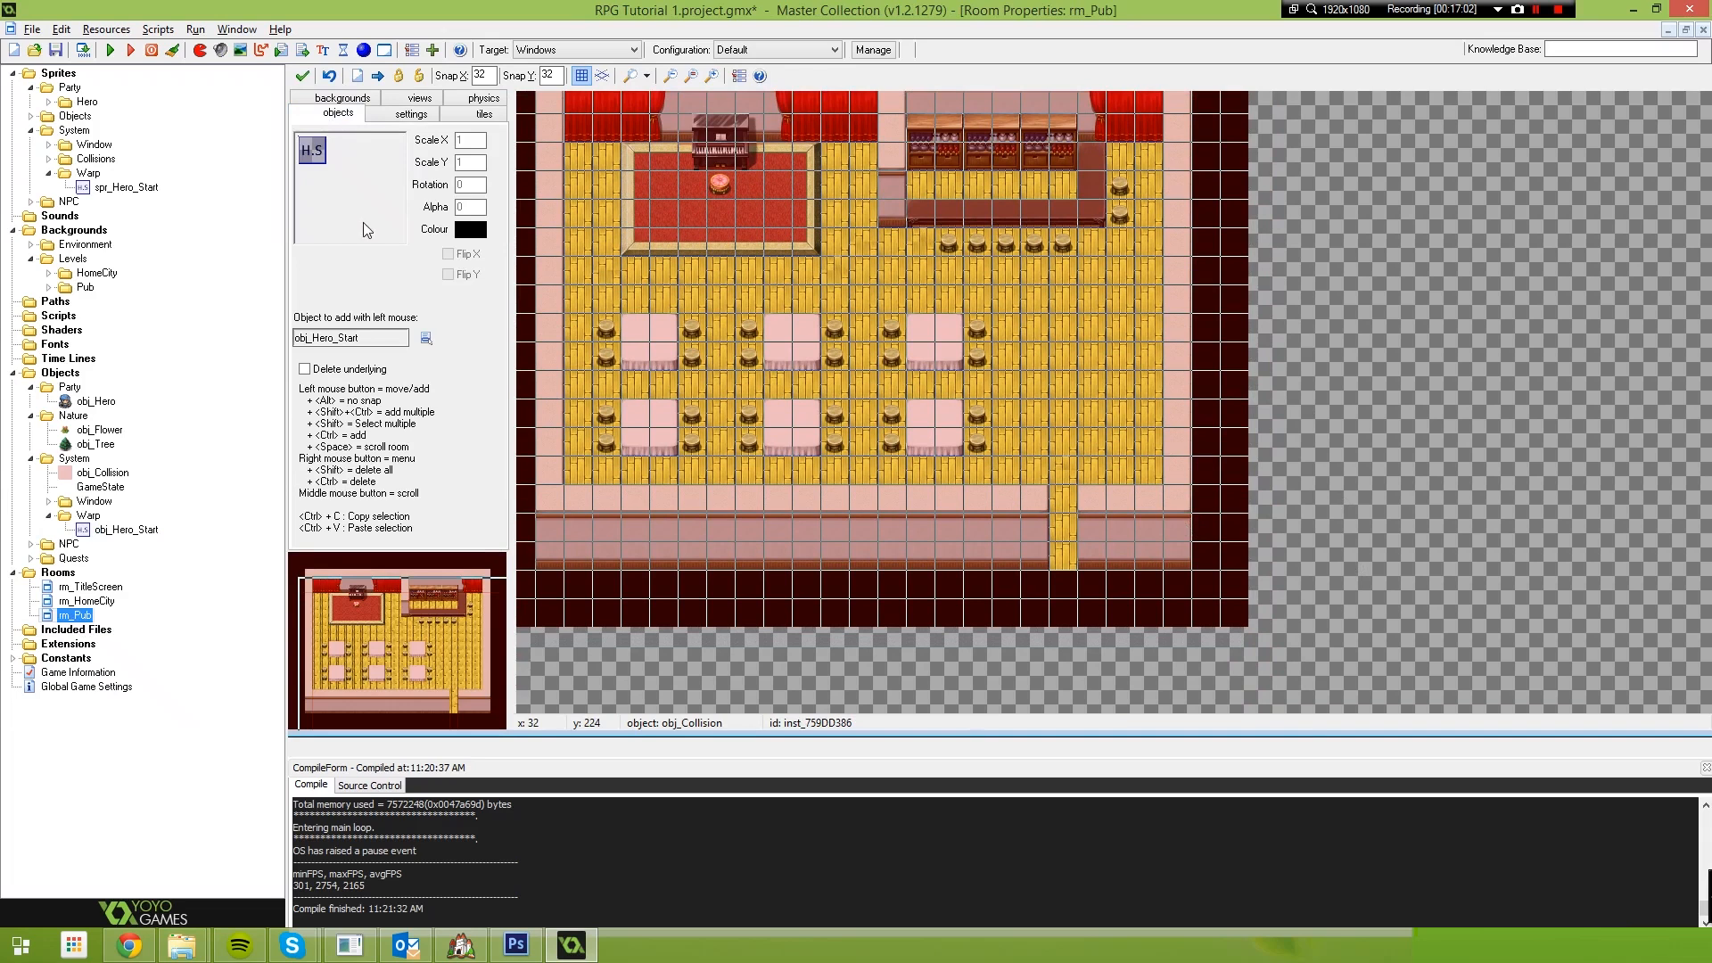
left_click(1063, 500)
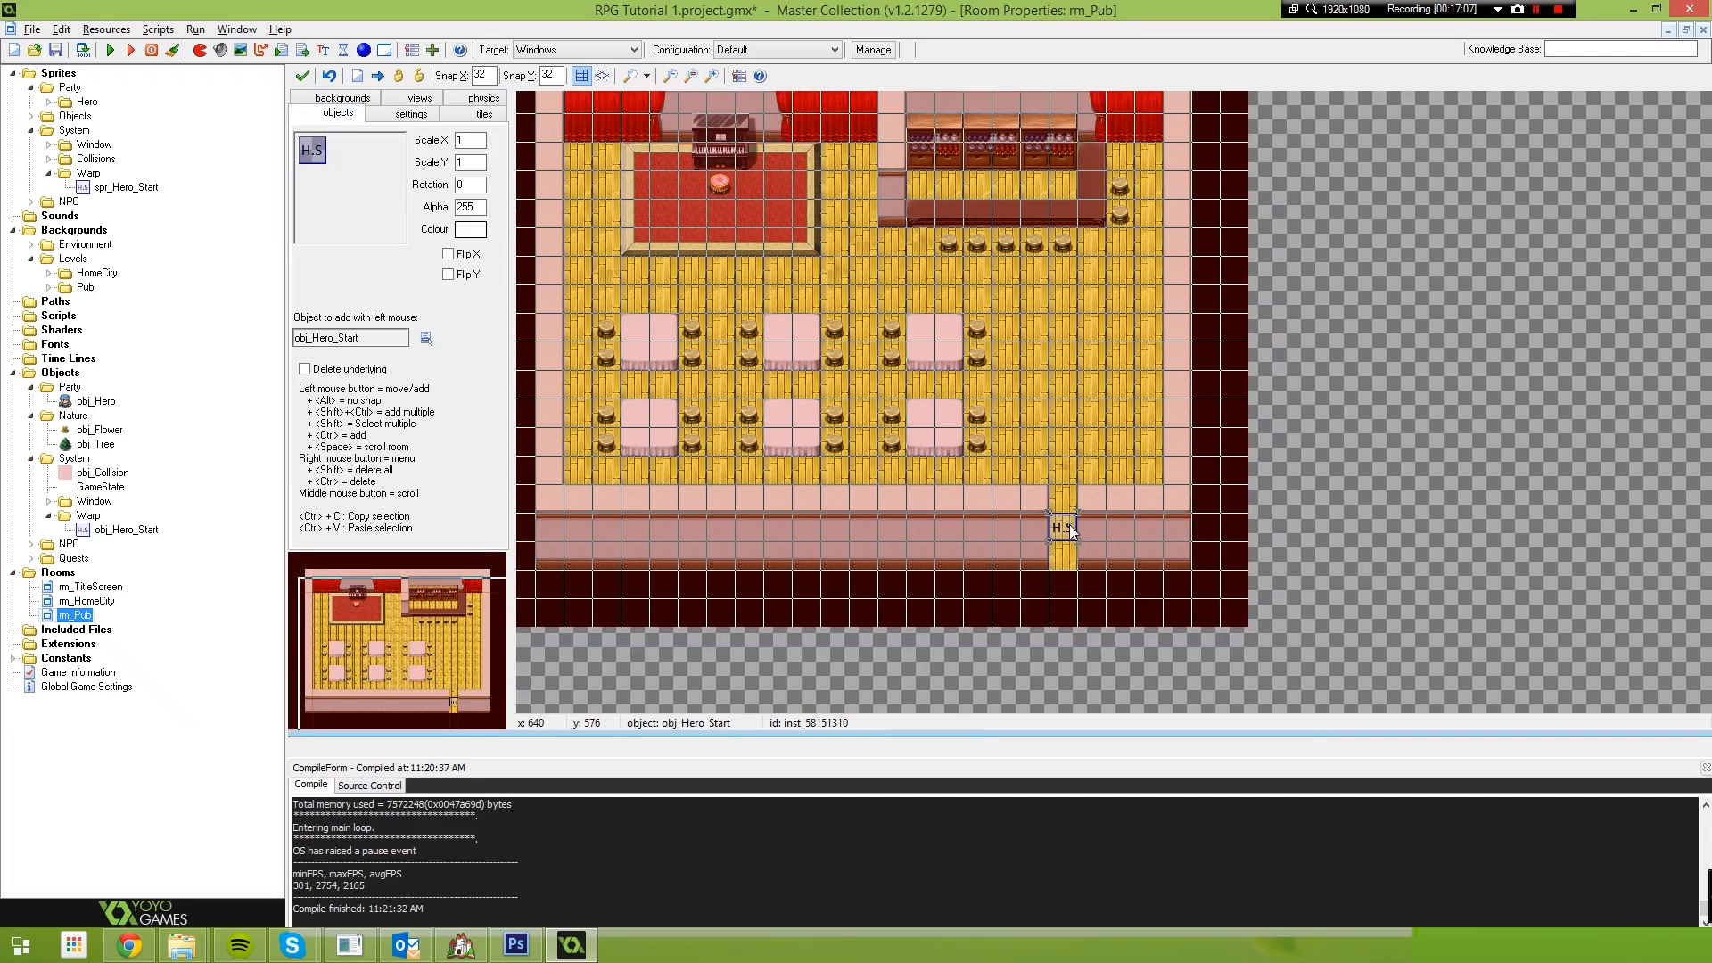
scroll(1096, 507, "up", 2, "ctrl")
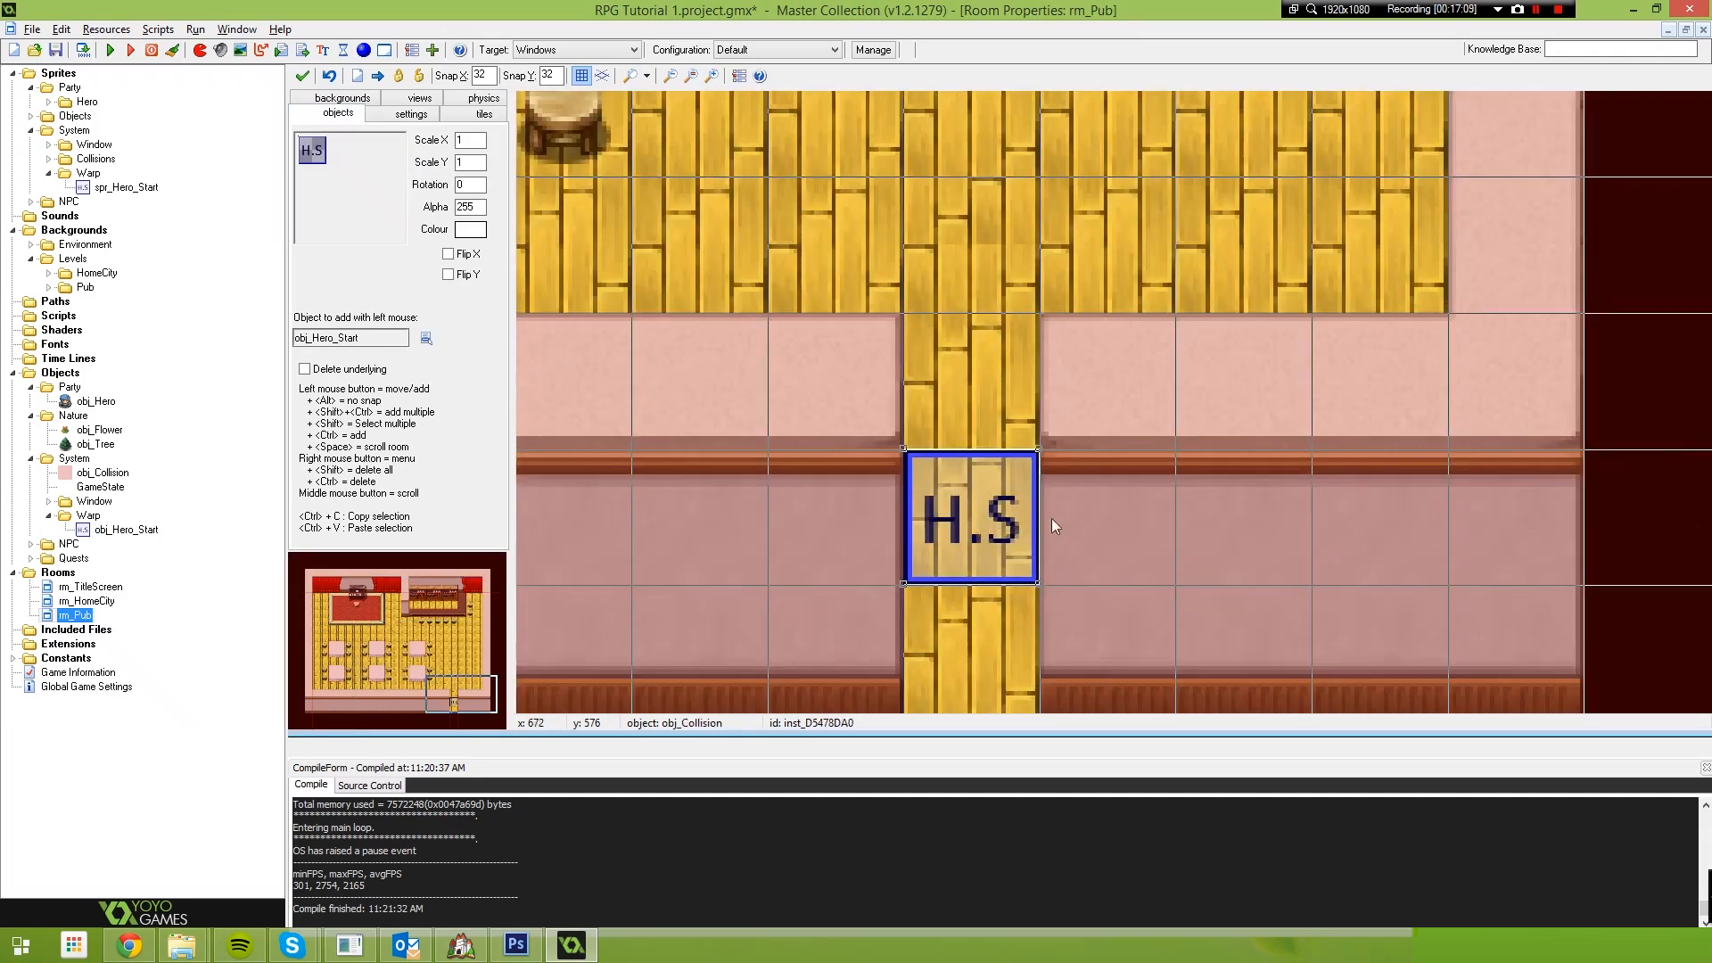
scroll(1052, 544, "down", 2, "ctrl")
Make obj_Hero_Start invisible in its object properties and accept the change
double_click(116, 530)
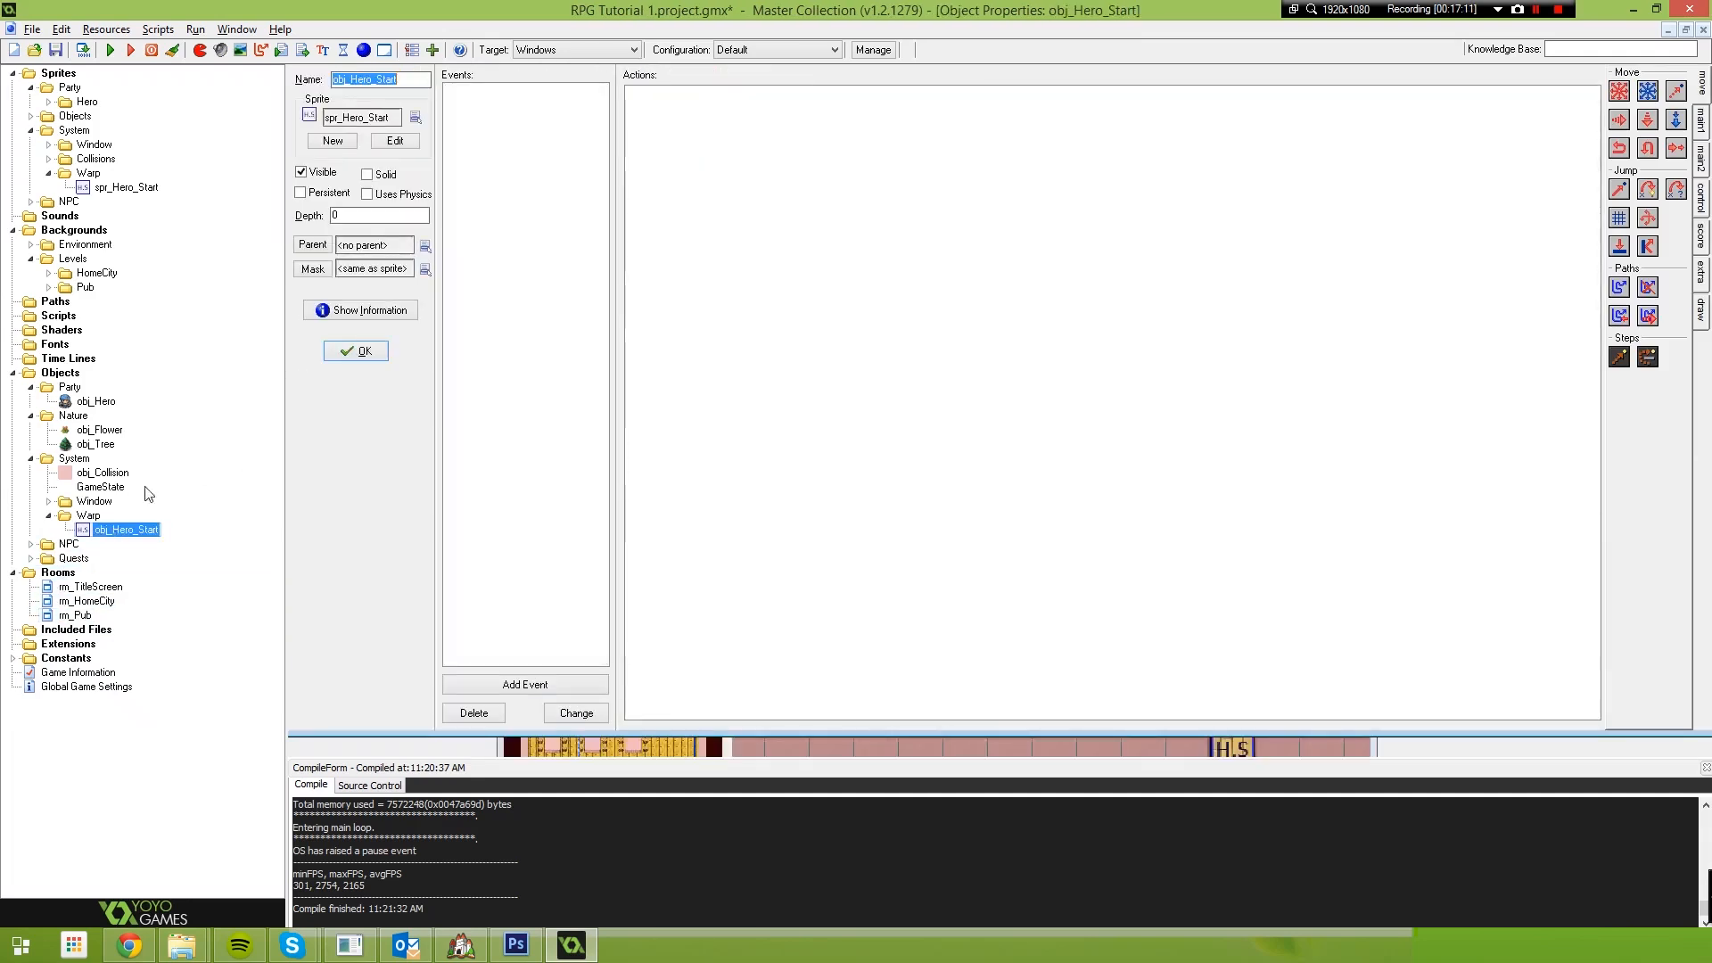
left_click(303, 172)
left_click(355, 352)
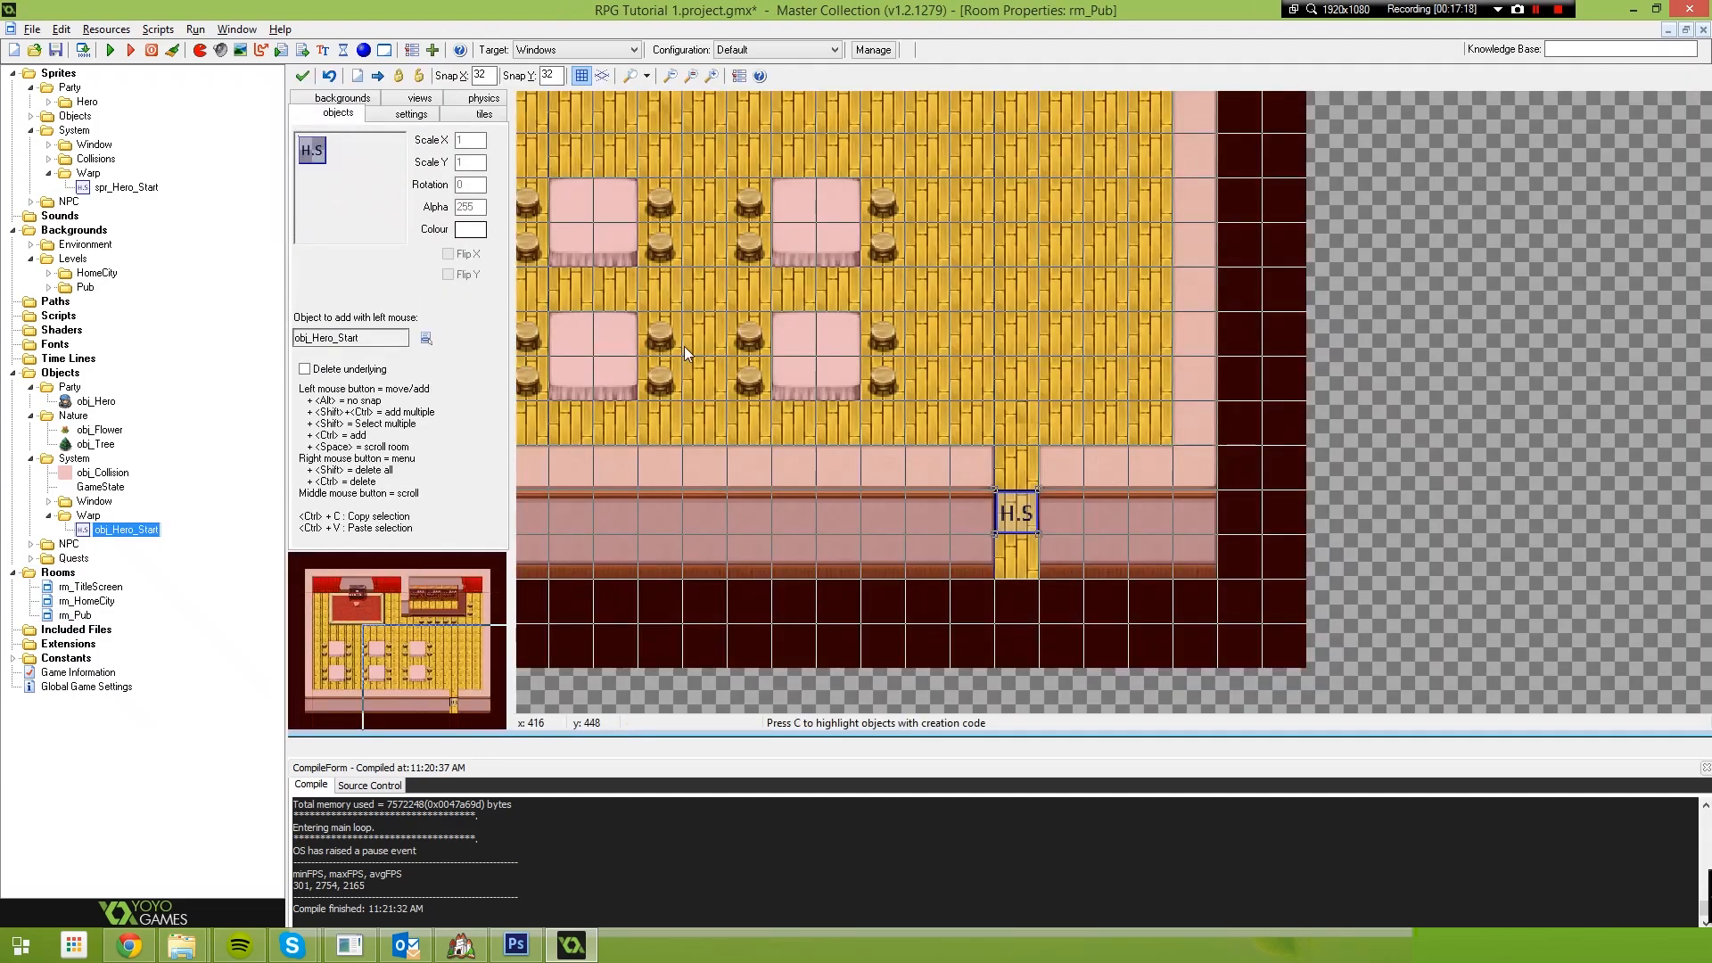
Create a new sprite in the Warp sprites group and start its name with spr_Hero_
right_click(88, 173)
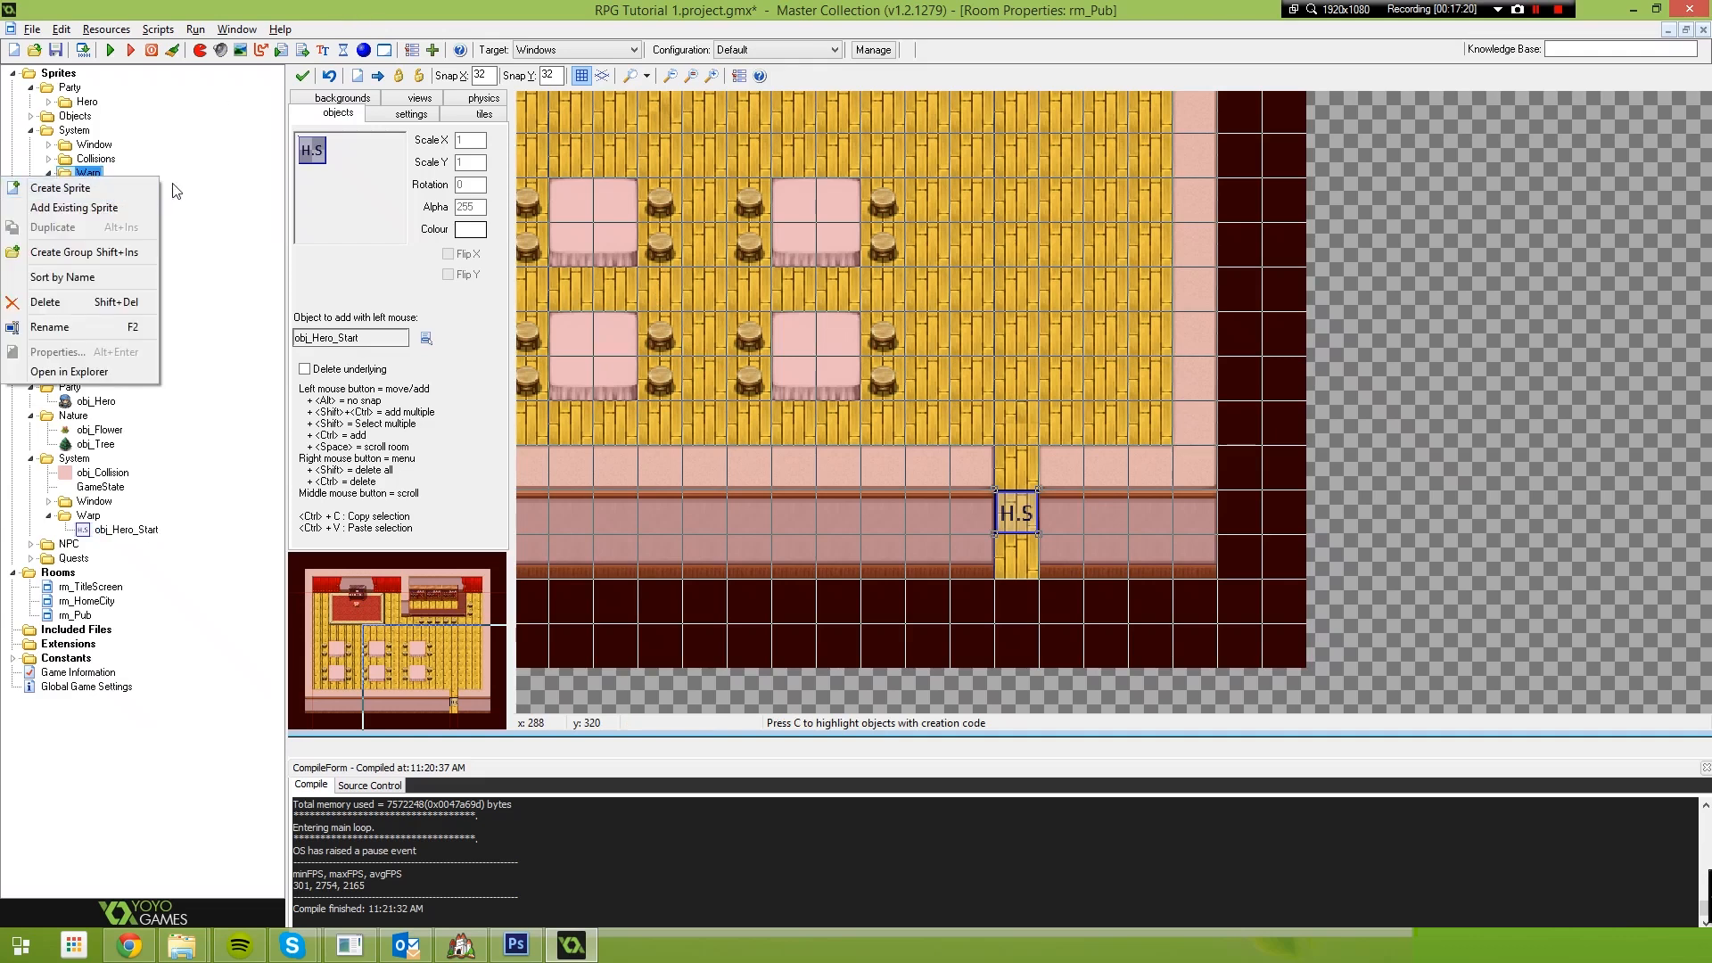
left_click(60, 189)
type("spr_Hero_")
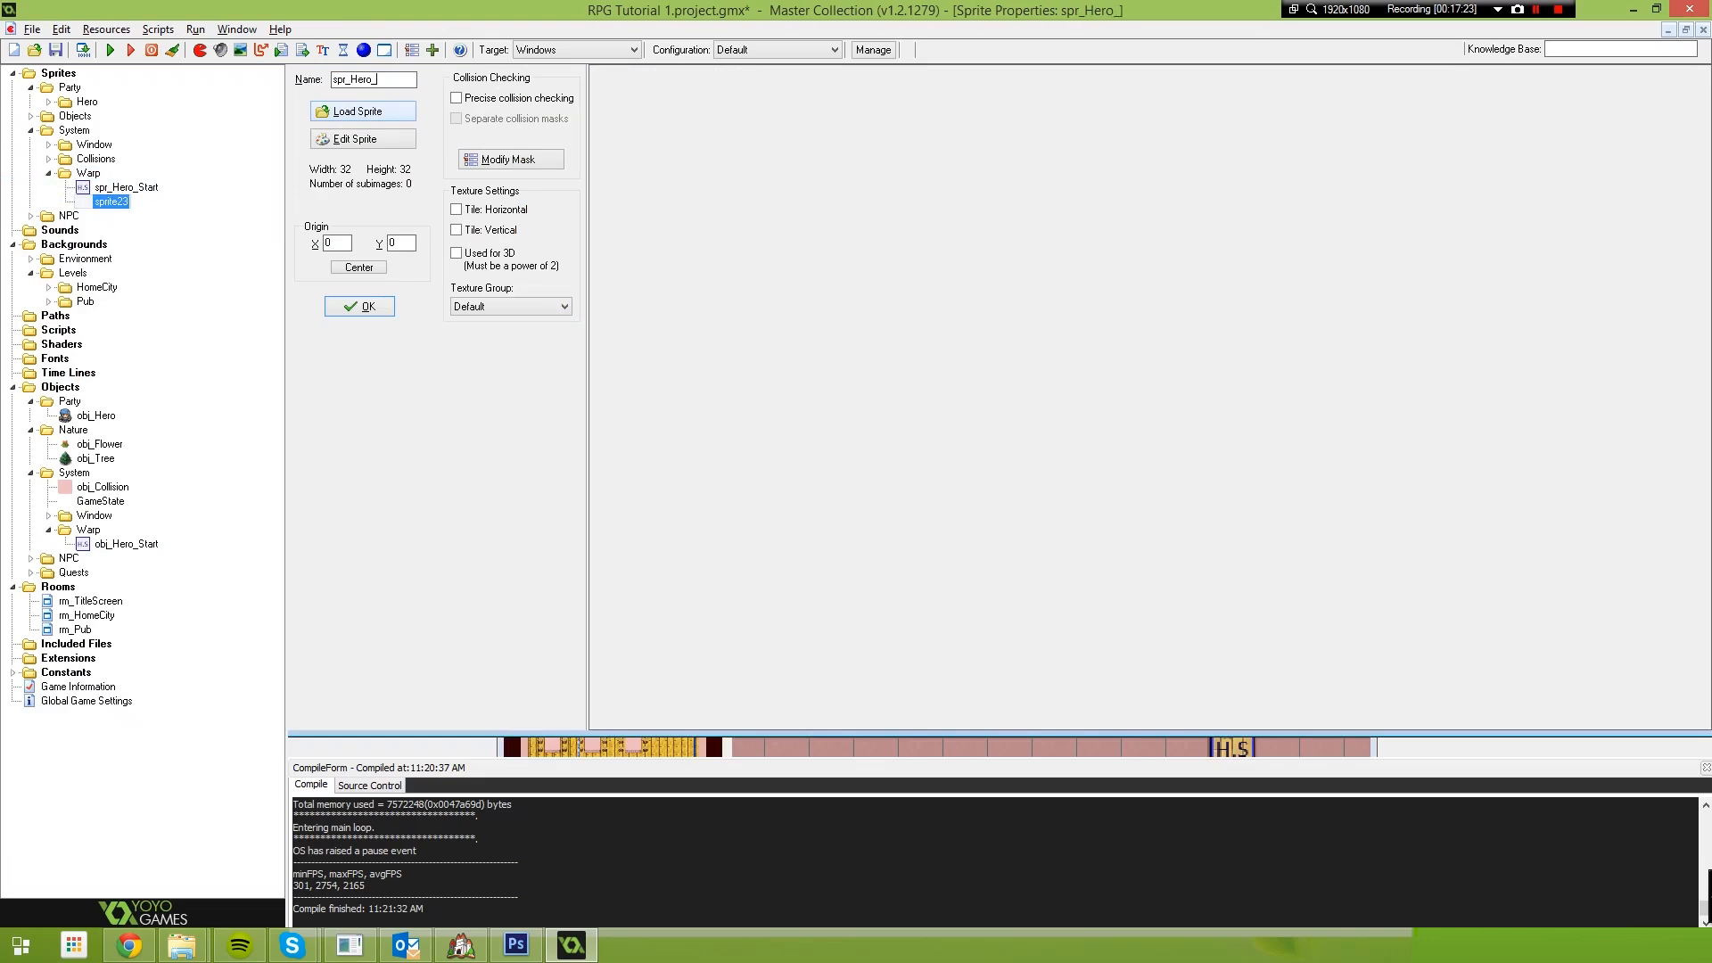
Name the new sprite spr_Hero_Warp and create a blank 32 x 32 image for it
type("Warp")
left_click(376, 139)
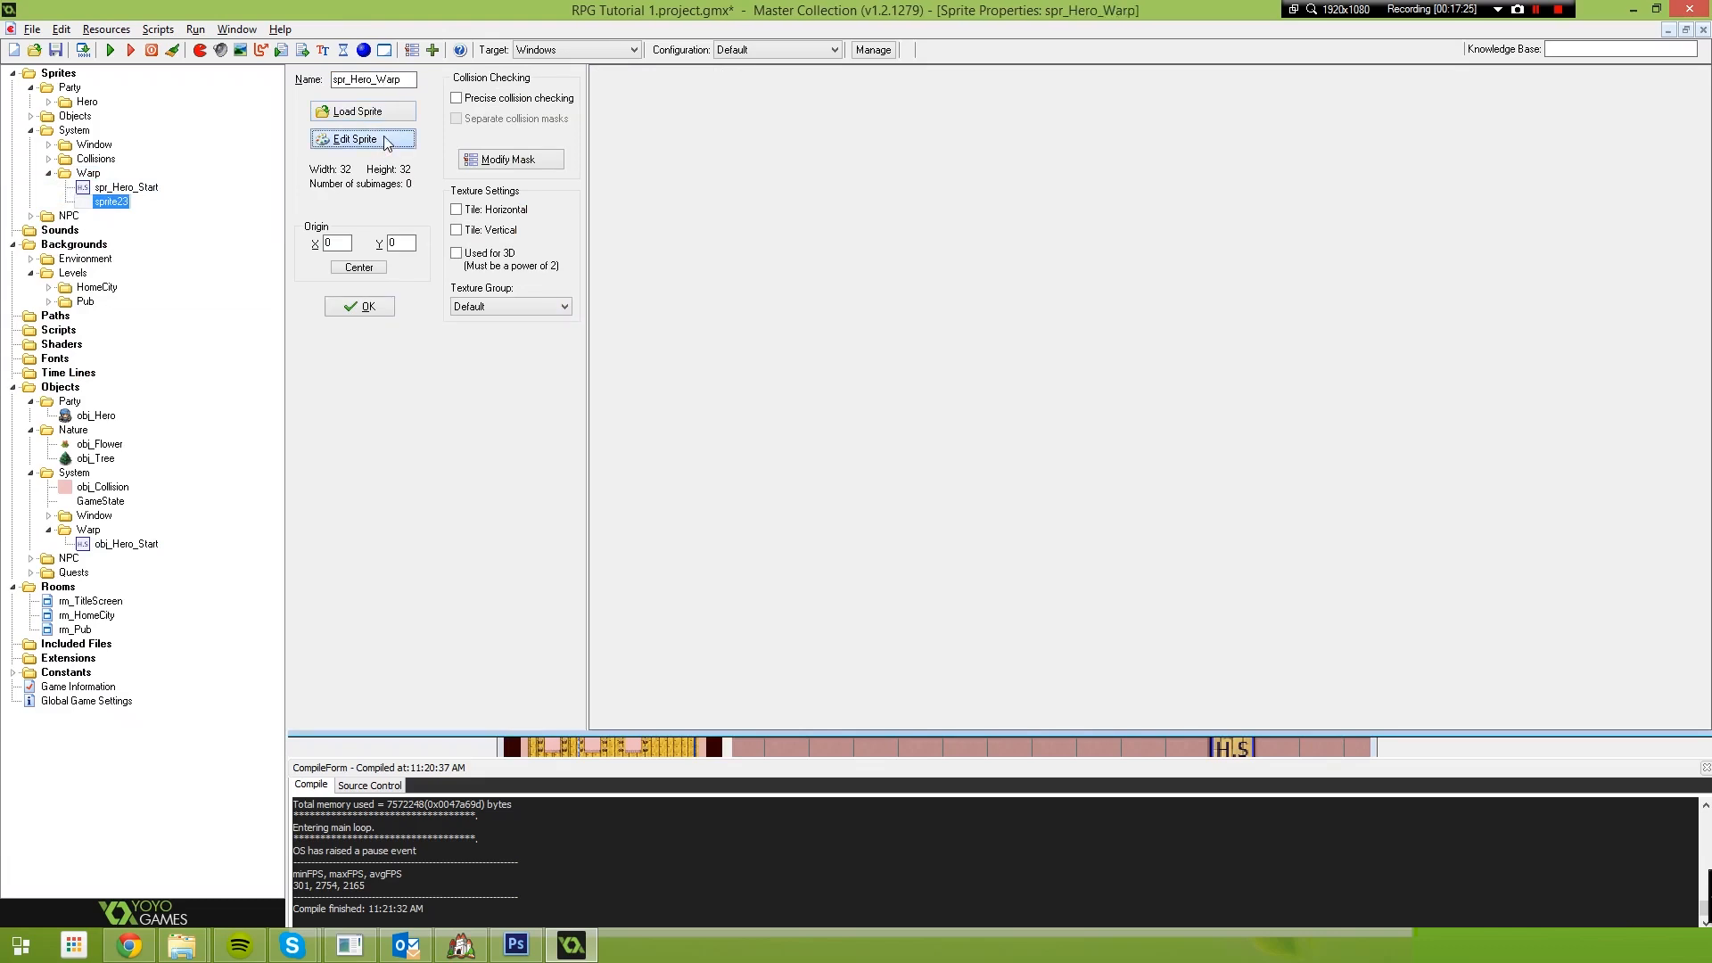
left_click(603, 213)
left_click(817, 510)
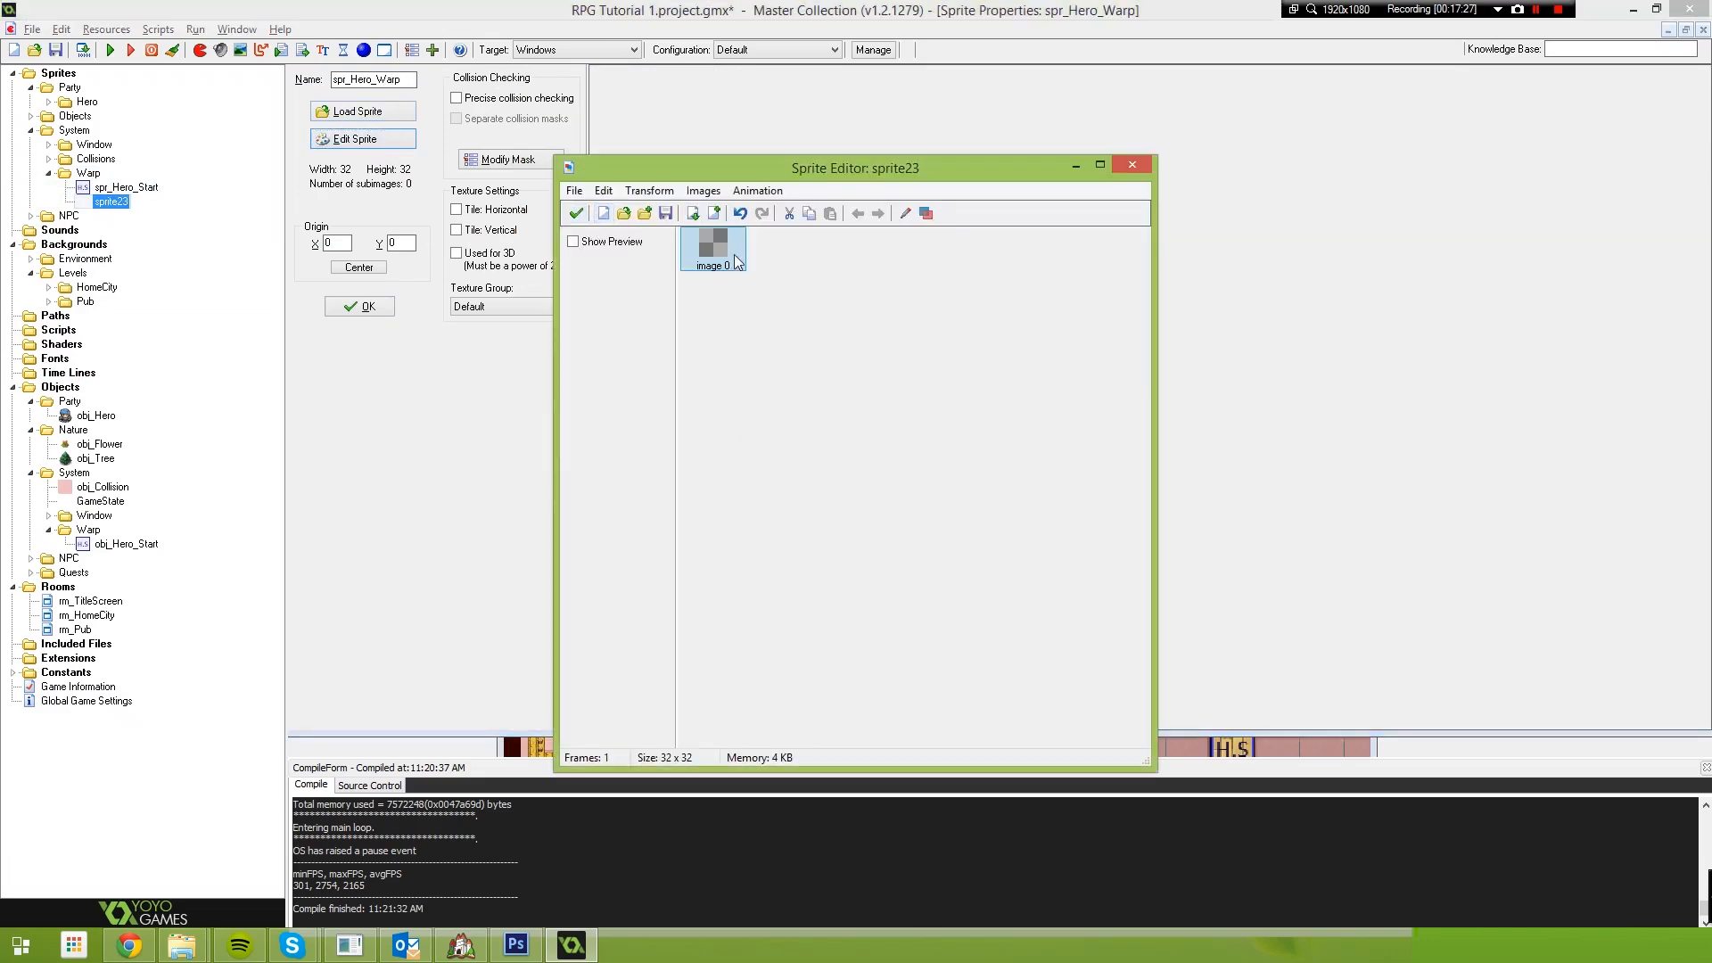
Draw a white-filled square across the whole image with a dark red outer border and a bright red inner border
double_click(712, 249)
left_click(1097, 274)
left_click(570, 275)
left_click_drag(651, 214, 931, 490)
left_click(1089, 273)
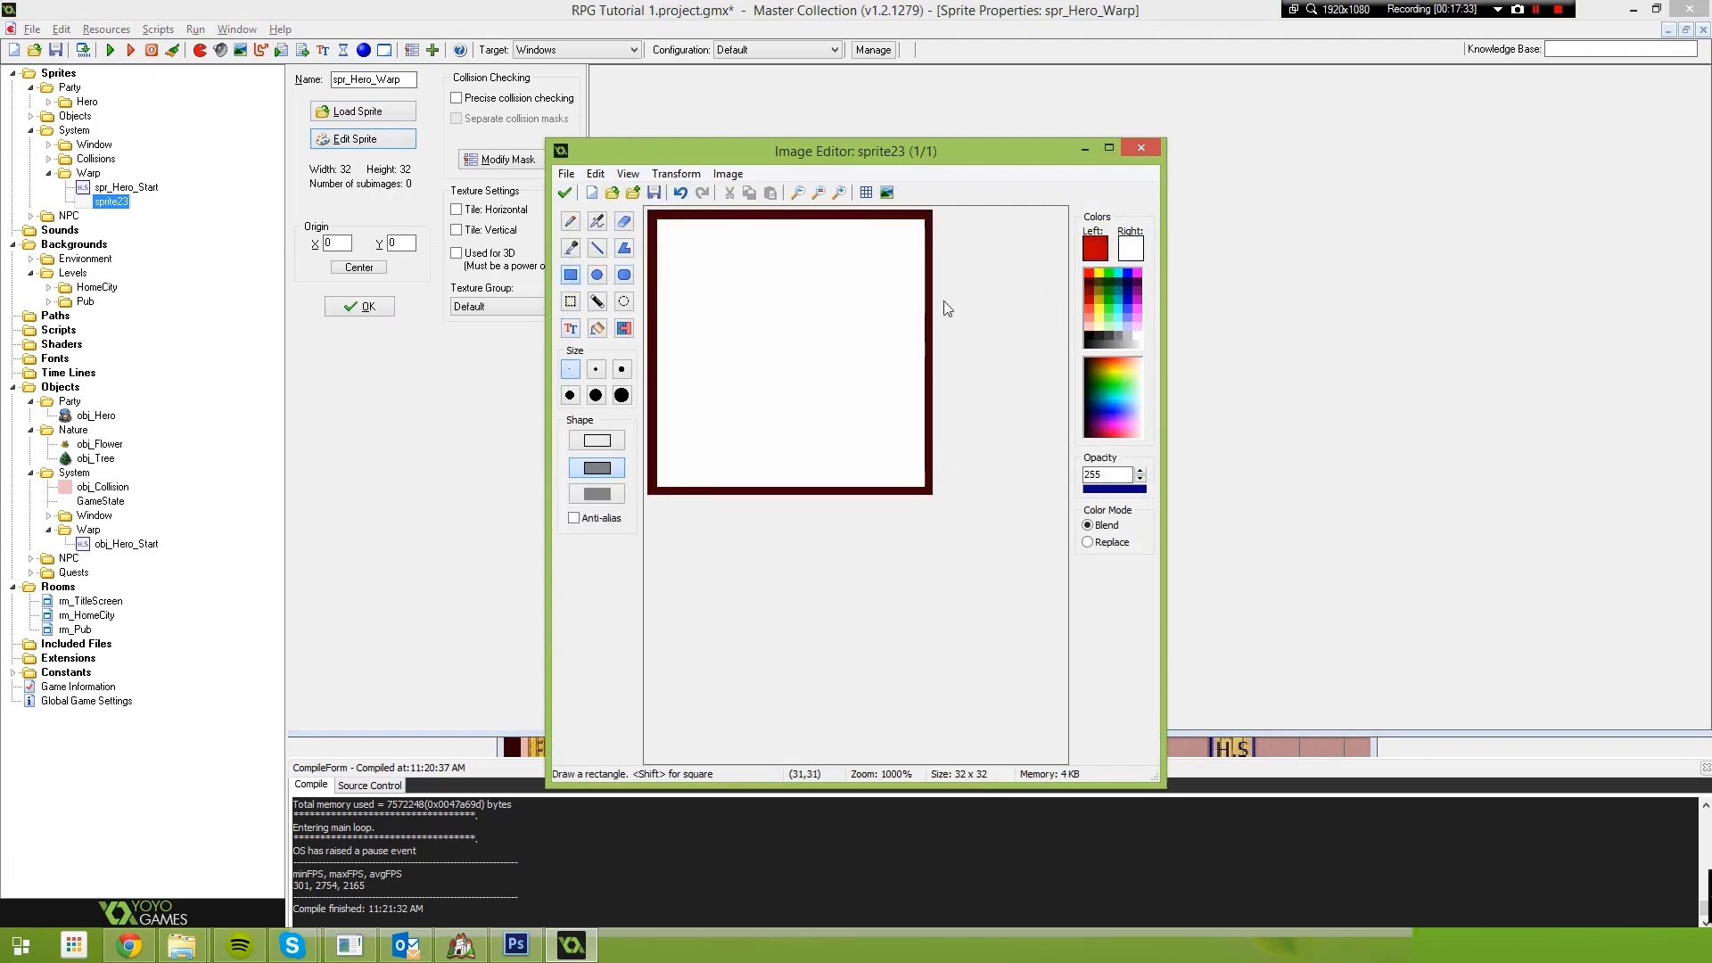
left_click_drag(670, 239, 923, 484)
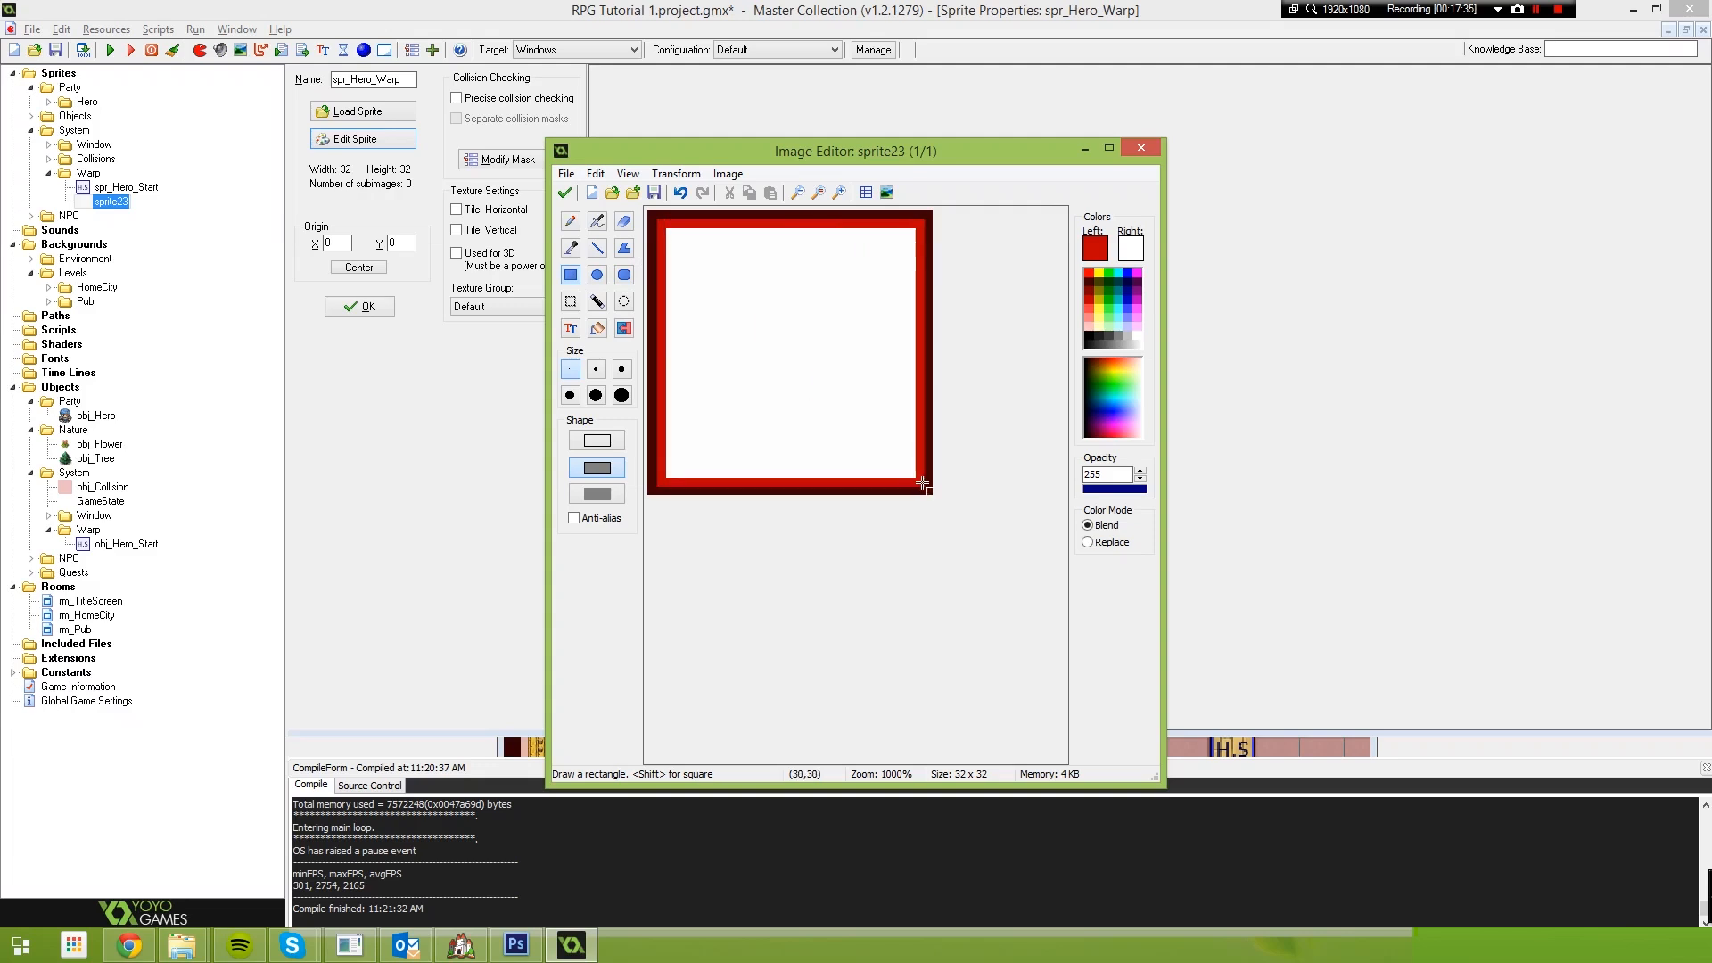
Delete the white area inside the borders and flood fill it with translucent red at opacity 64
left_click(598, 301)
left_click(724, 331)
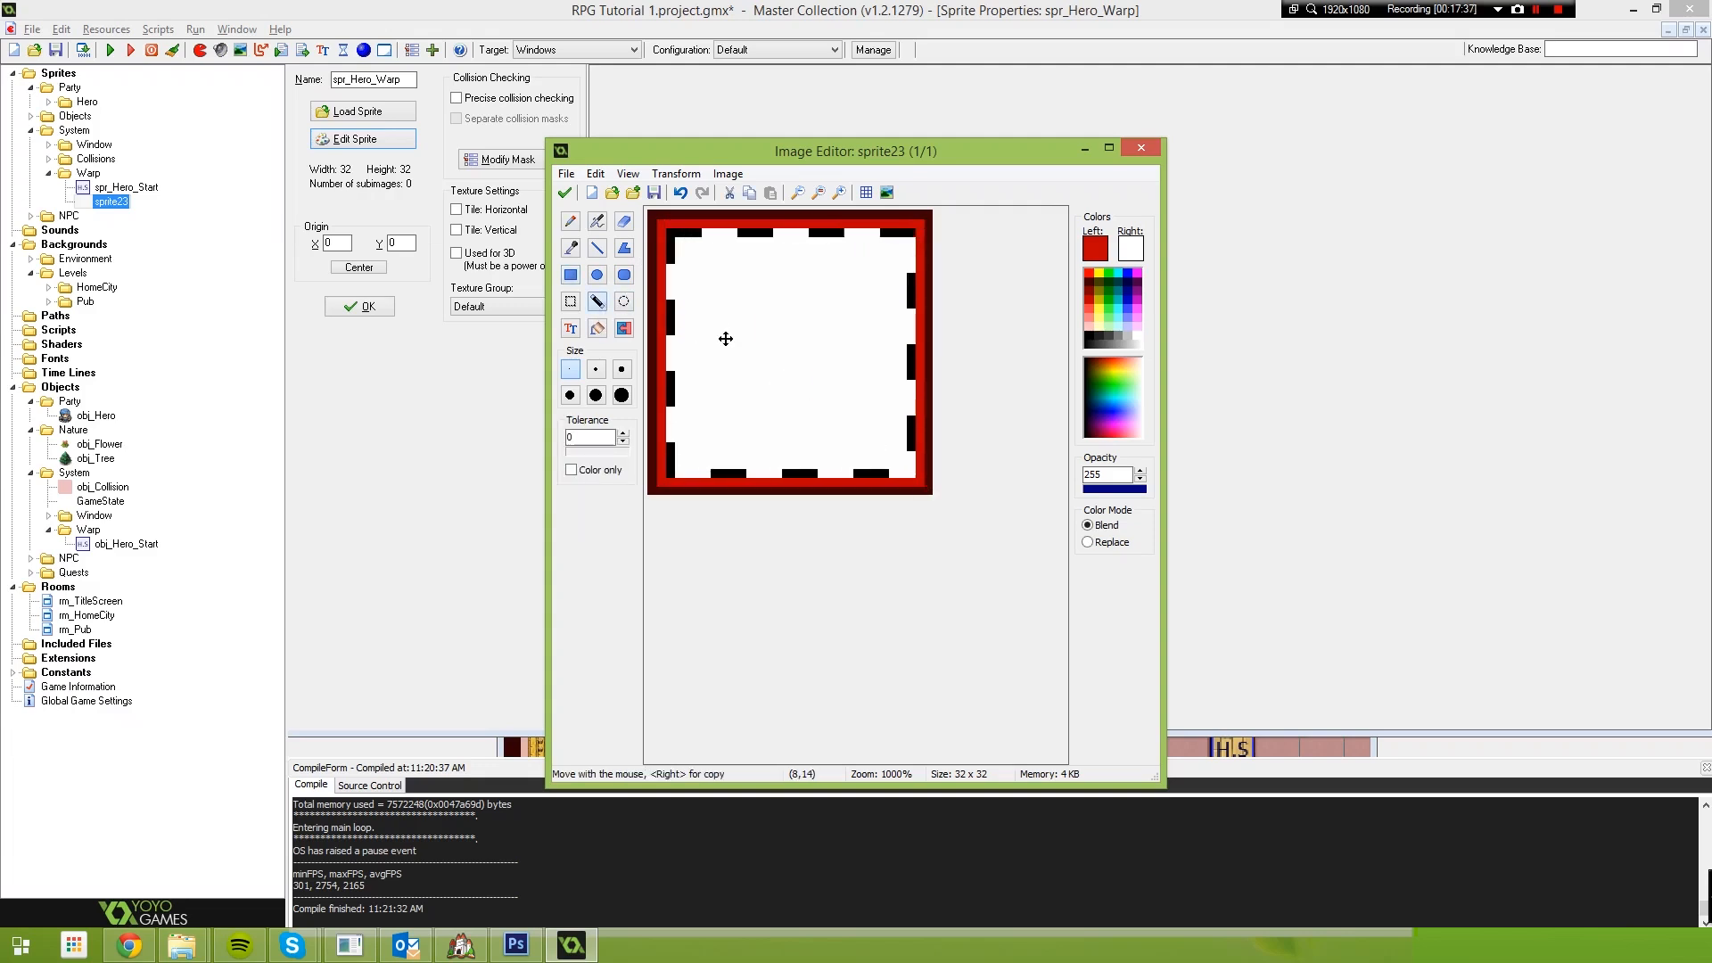
key("Delete")
double_click(1107, 474)
type("64")
left_click(598, 328)
left_click(758, 332)
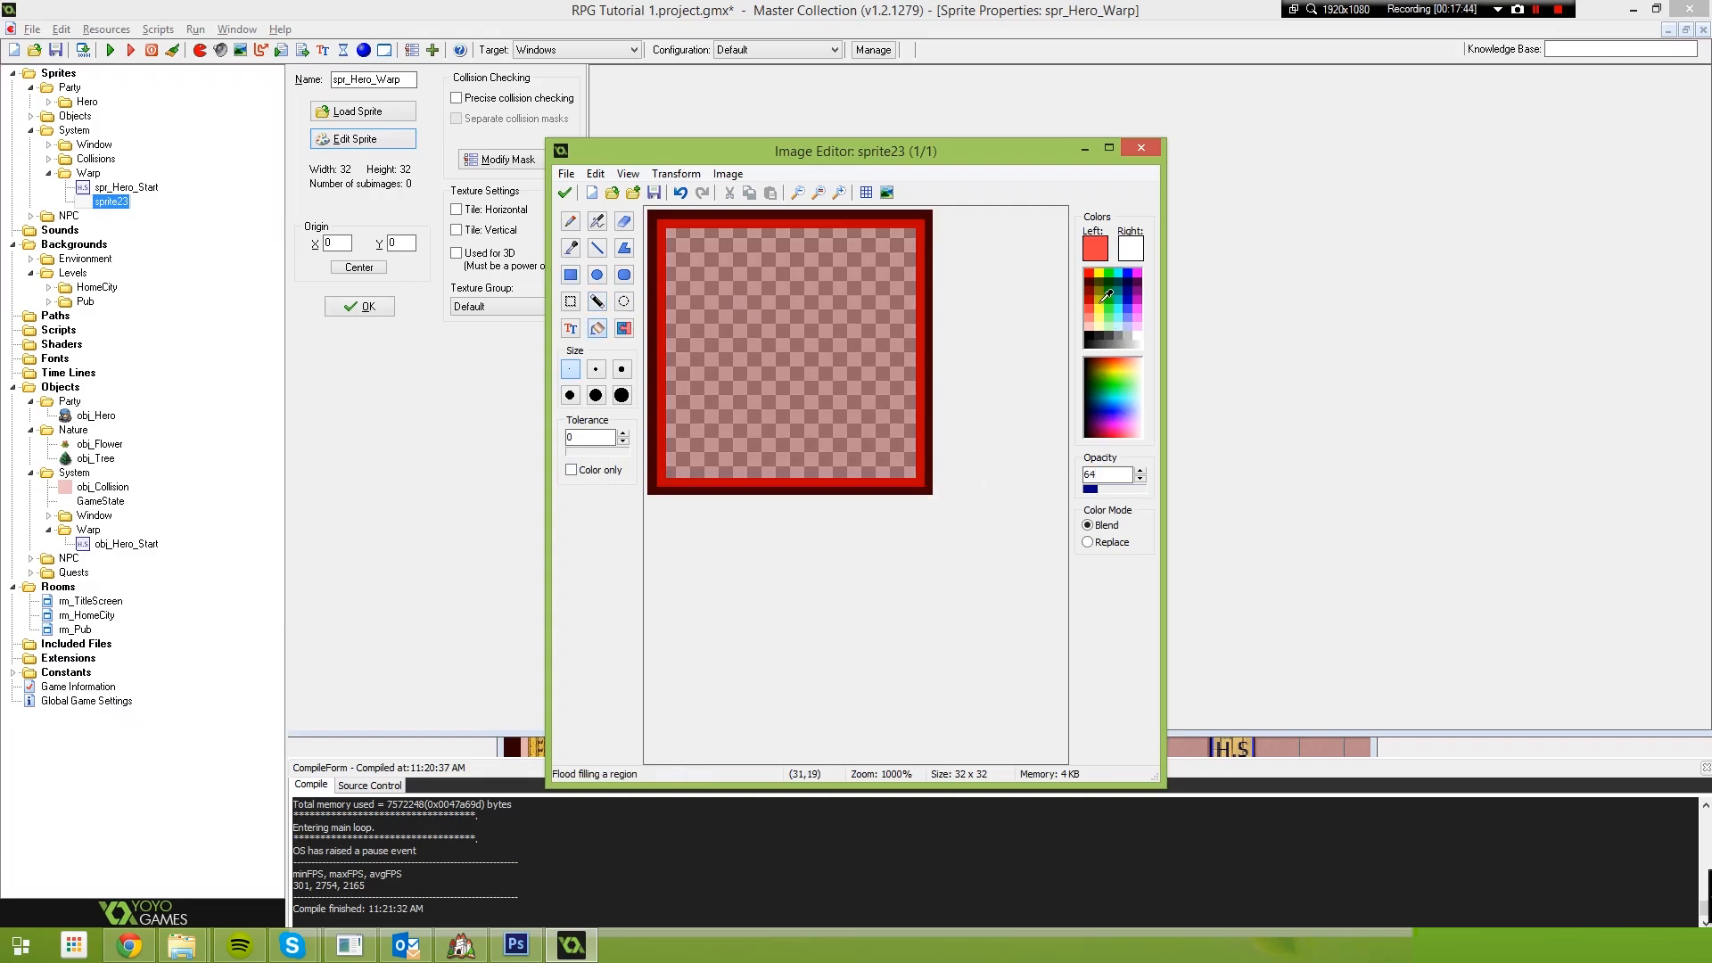
Add the text WARP to the image in dark red
left_click(1090, 281)
left_click(571, 328)
left_click(871, 366)
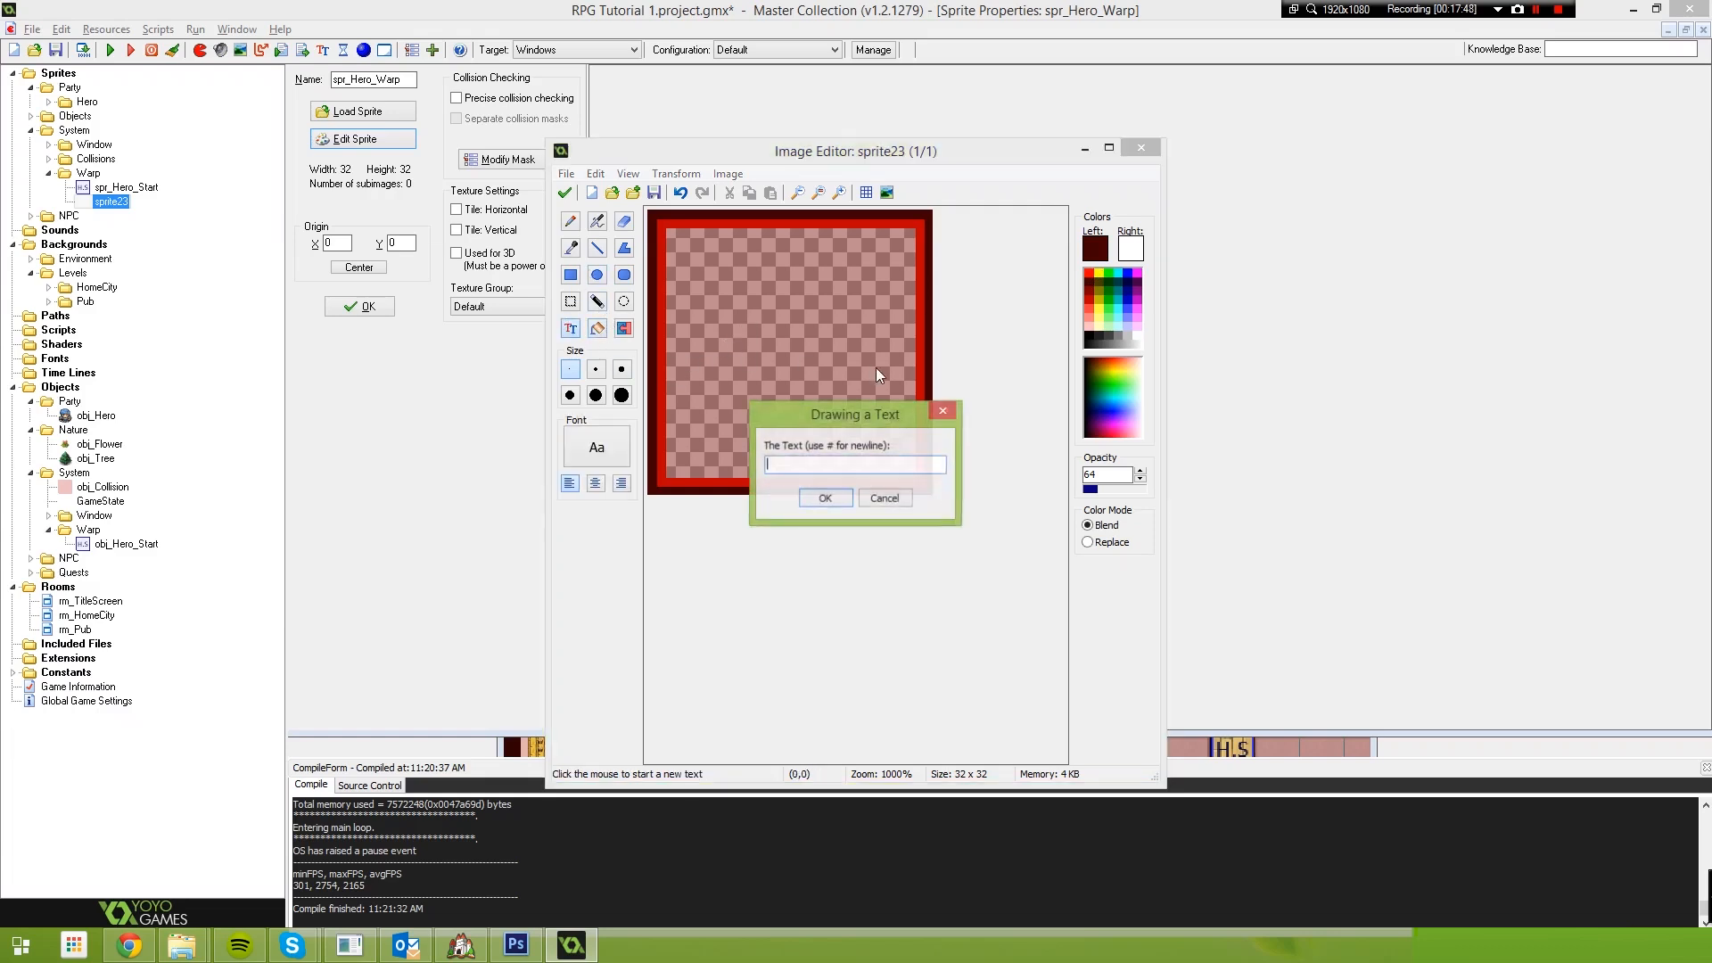
type("WARP")
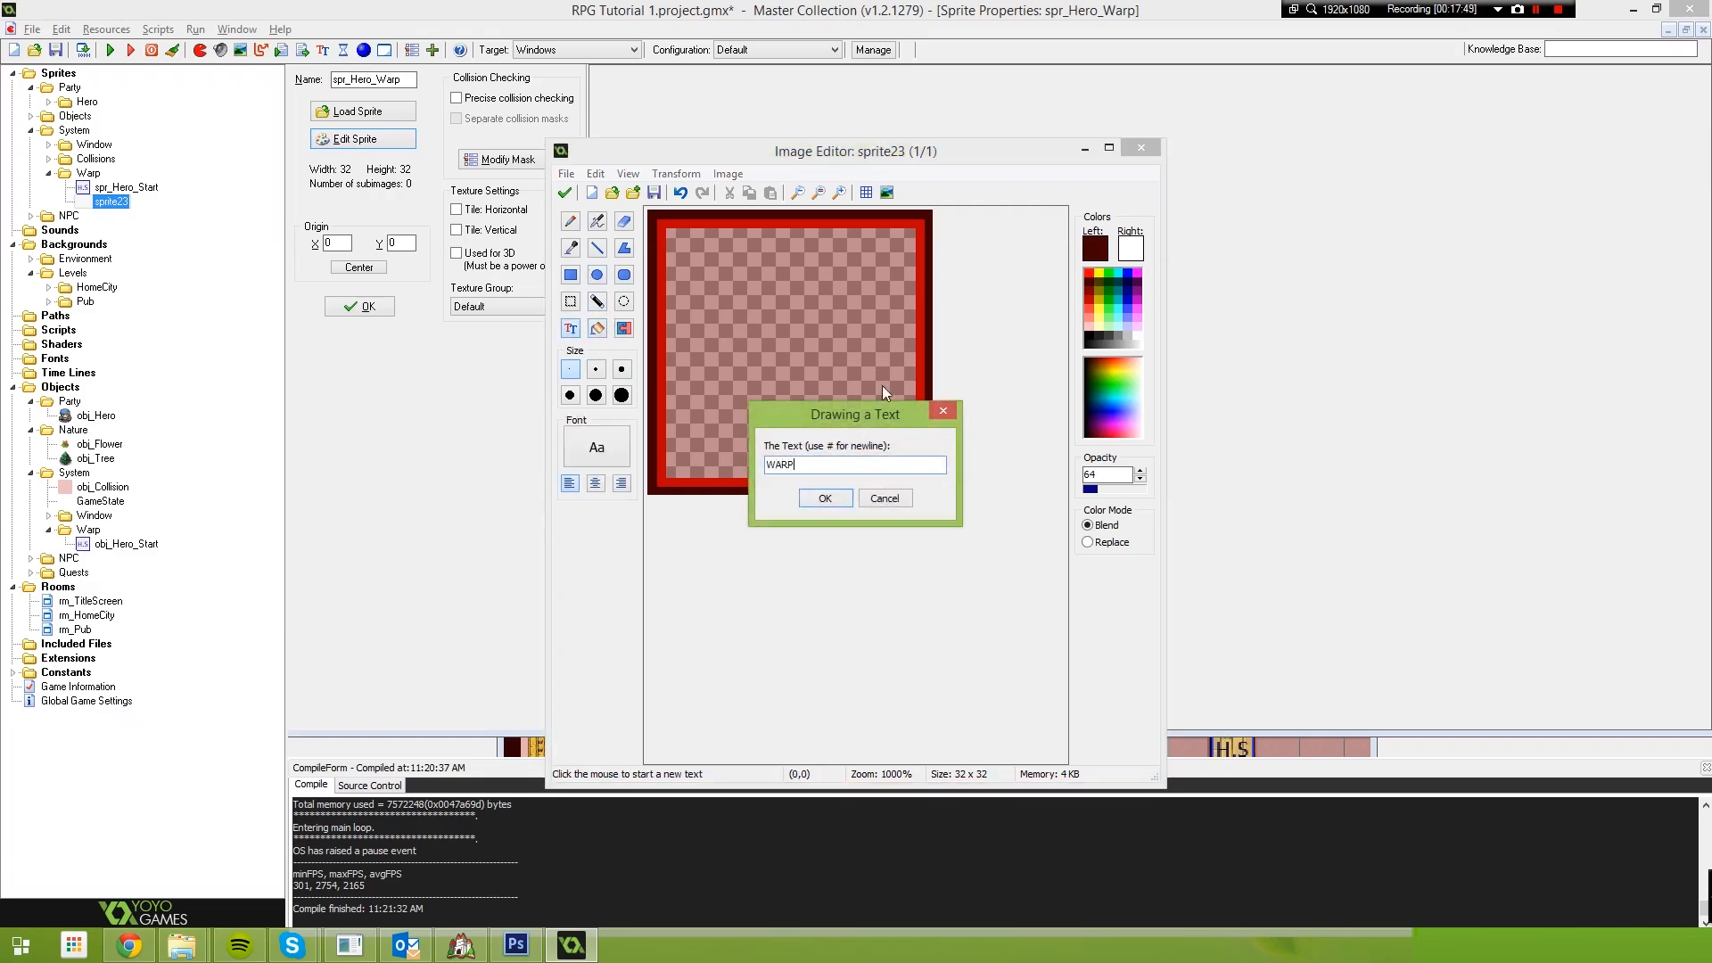
left_click(826, 497)
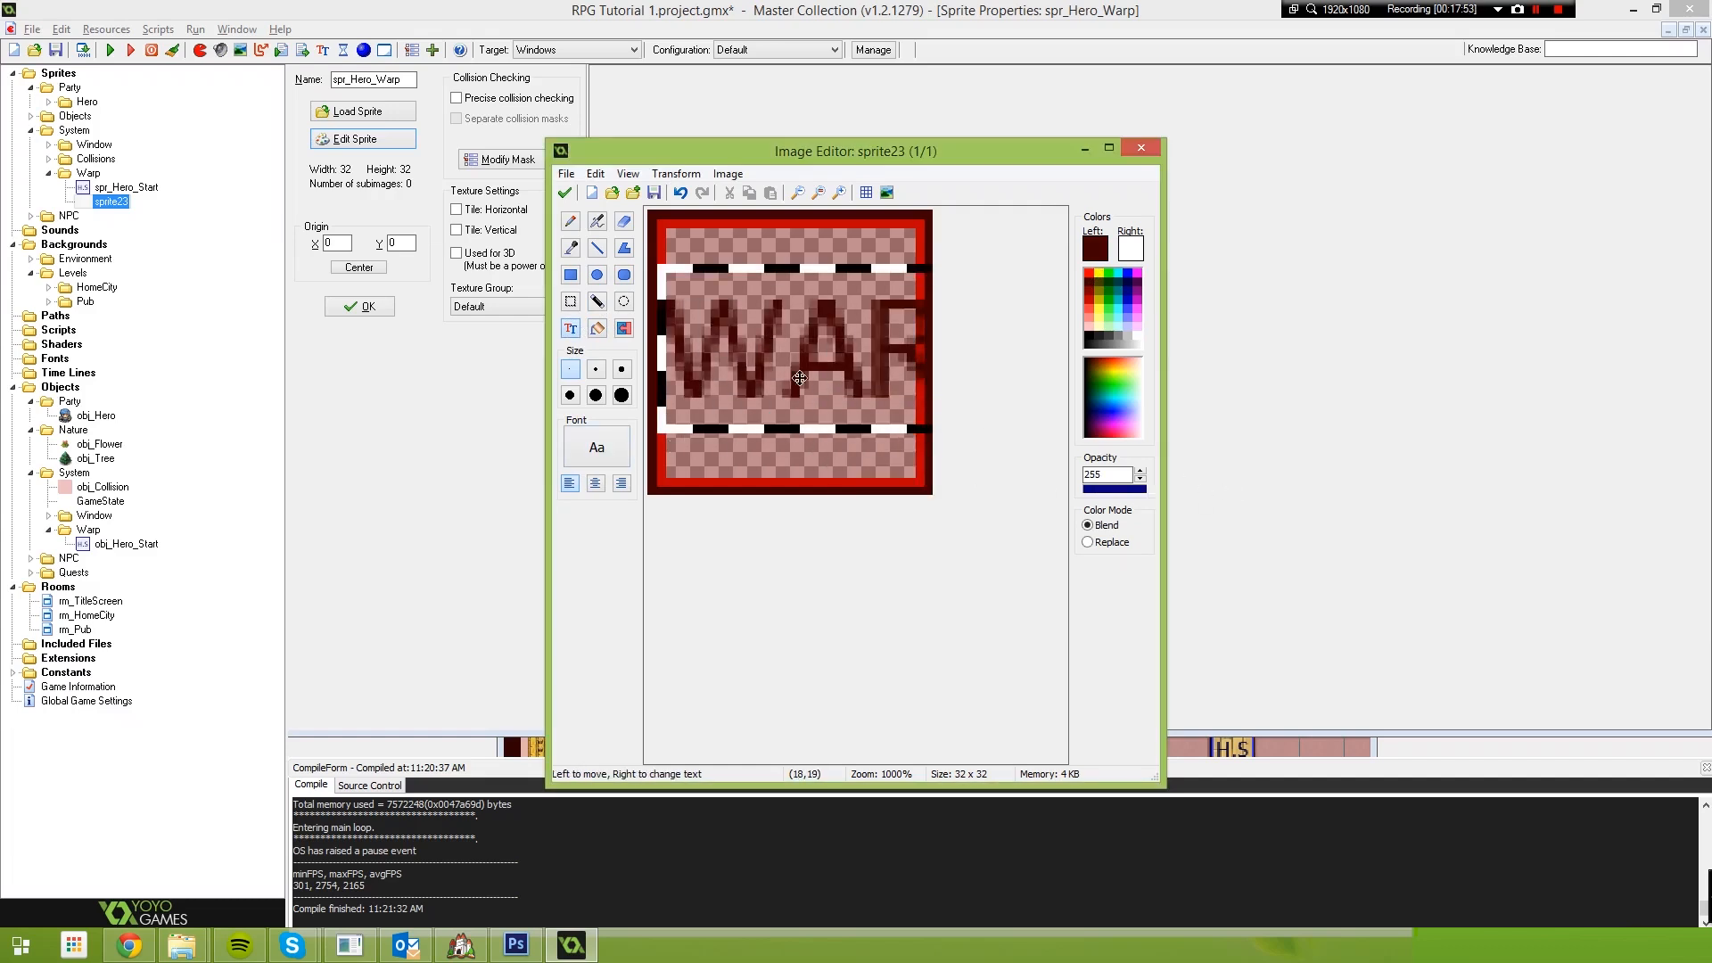
Try smaller font sizes for the WARP text and reposition it within the border
left_click(616, 450)
left_click(956, 291)
left_click(935, 291)
left_click(1003, 276)
left_click_drag(850, 347, 850, 365)
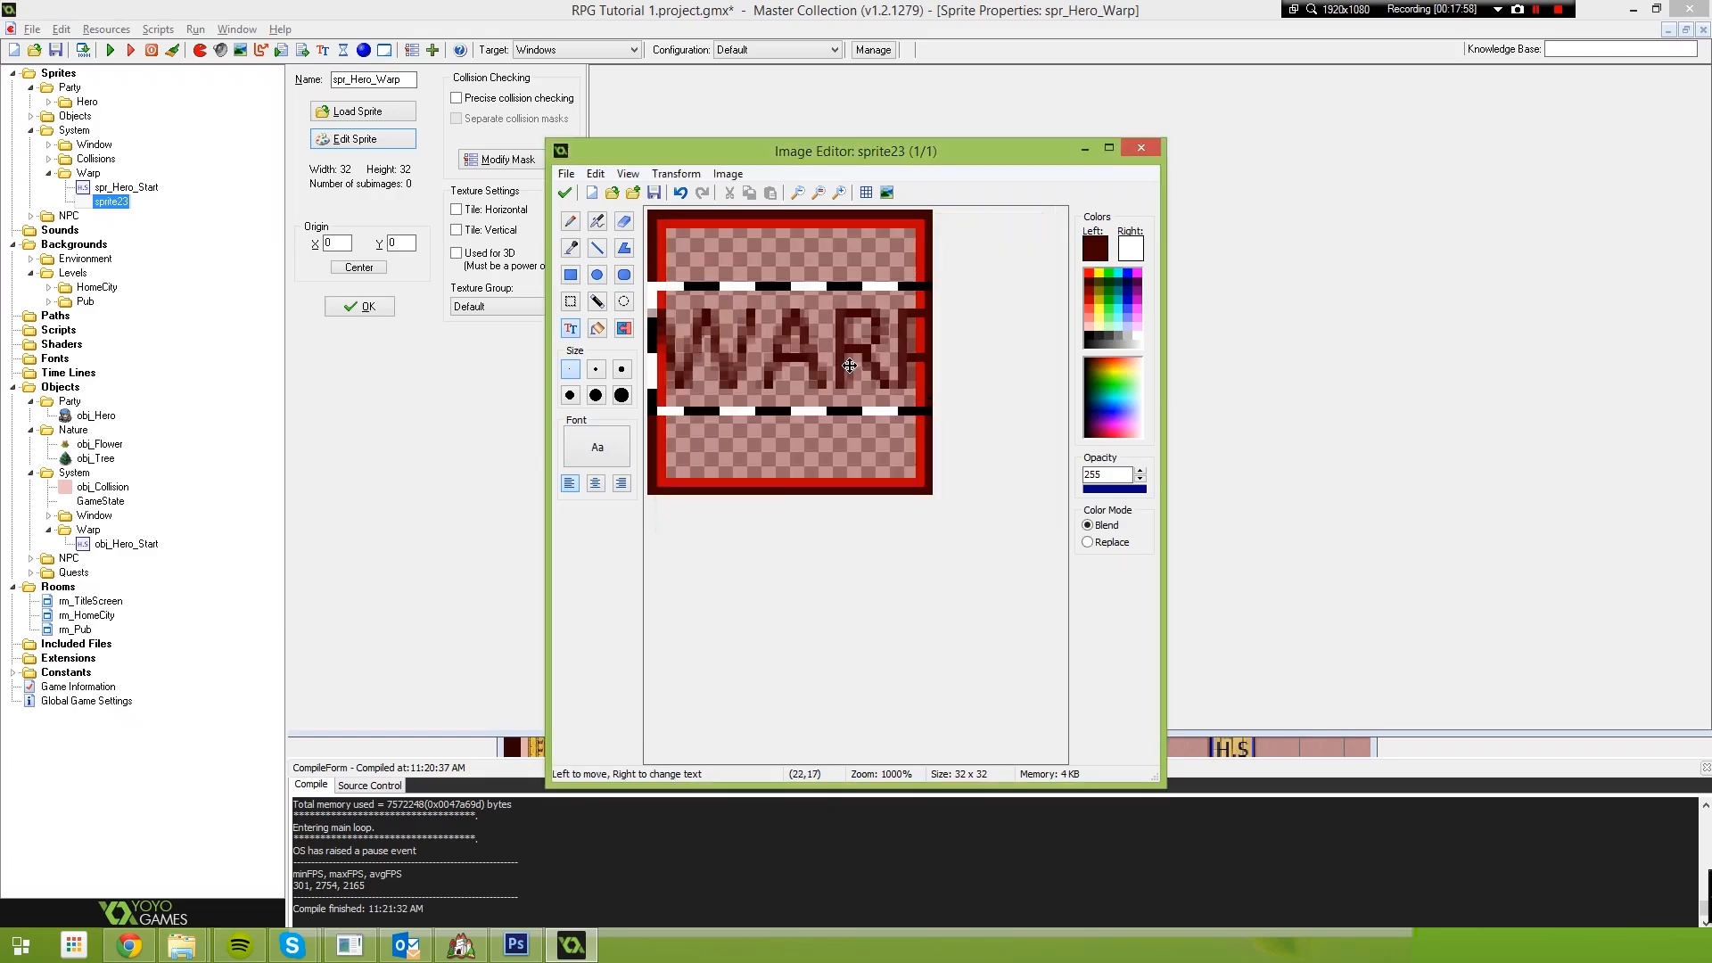
left_click(597, 447)
left_click(931, 292)
left_click(998, 275)
left_click_drag(843, 343, 850, 344)
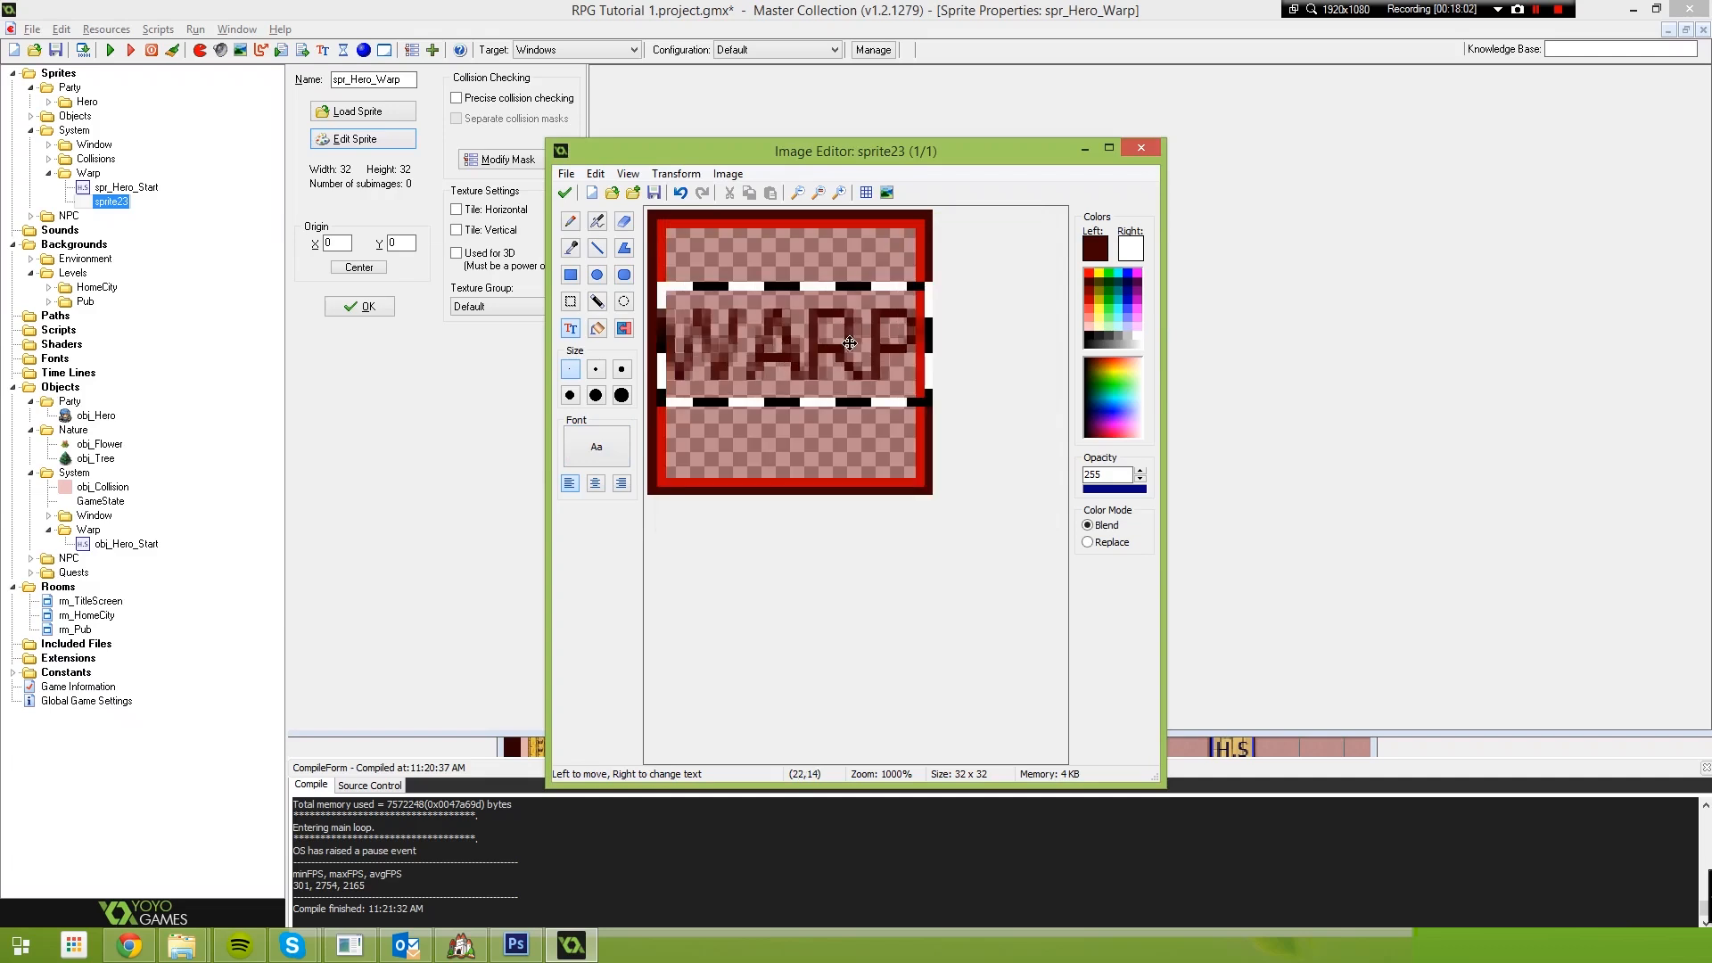
Set the WARP text's font size to 6 and centre the text inside the red border
left_click(594, 447)
type("6")
left_click(1003, 275)
left_click_drag(799, 352, 822, 367)
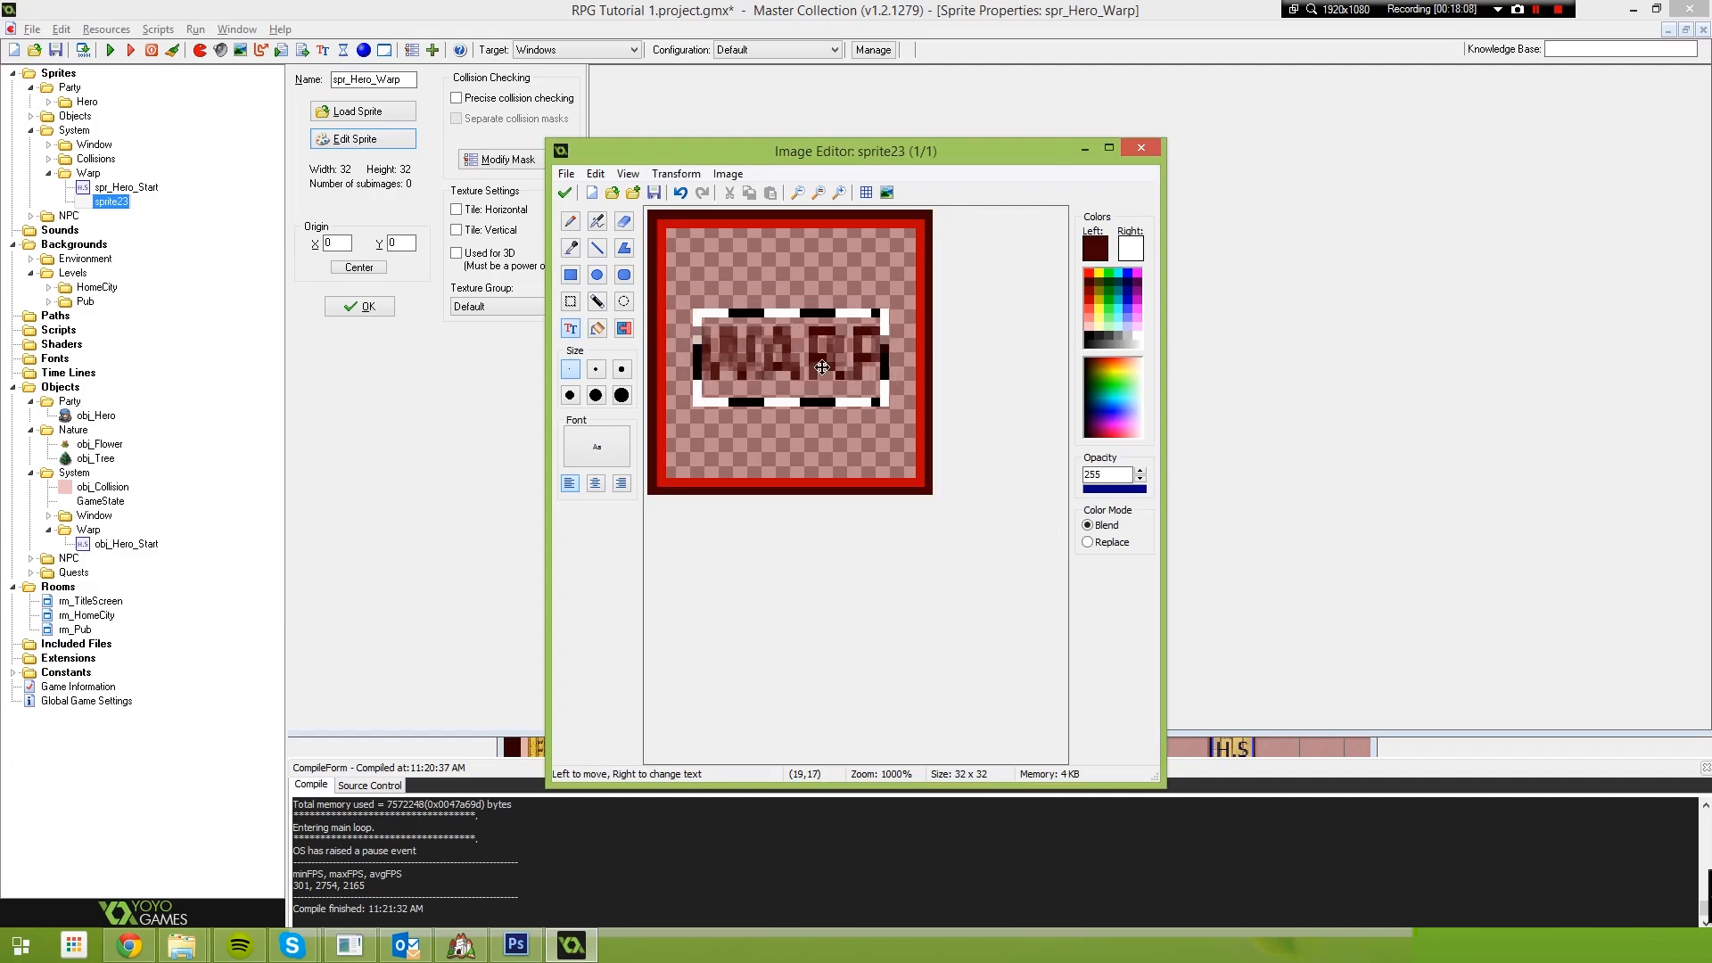
Accept the finished image and save spr_Hero_Warp with its origin at X 0, Y 0
left_click(568, 193)
left_click(577, 214)
left_click(358, 266)
left_click_drag(337, 243, 265, 244)
type("0")
left_click_drag(405, 244, 382, 244)
type("0")
left_click(355, 307)
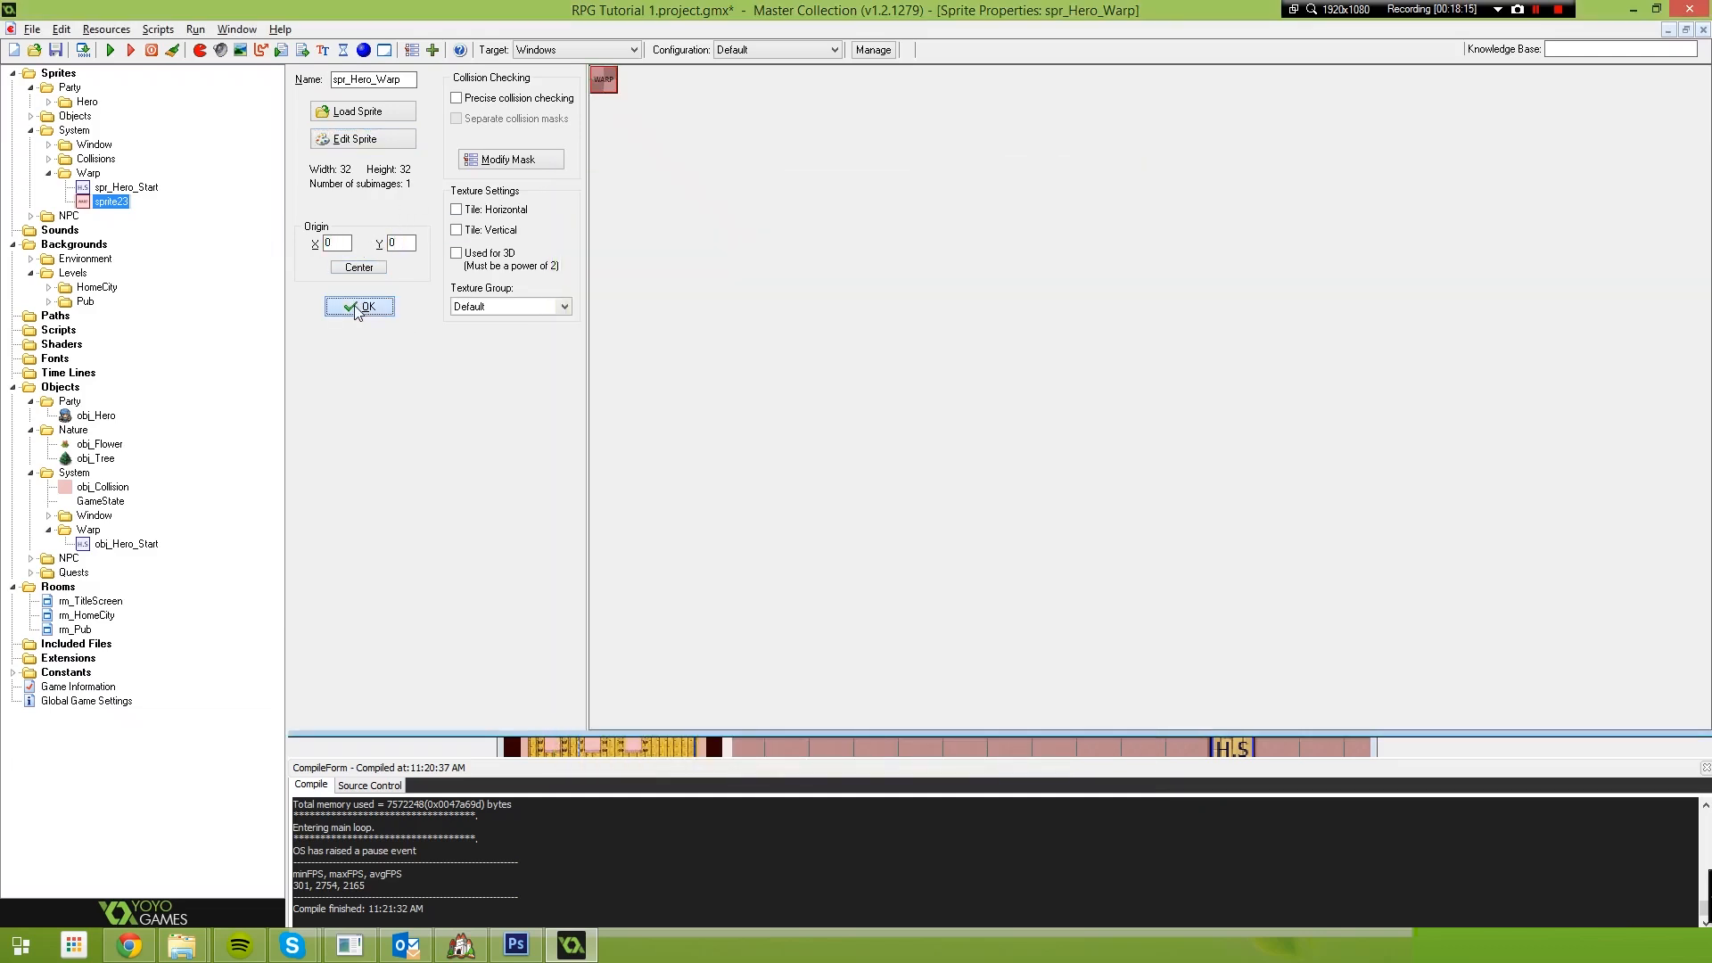
Create an object named obj_Base_Warp in the Warp object group and assign it the sprite spr_Hero_Warp
right_click(87, 530)
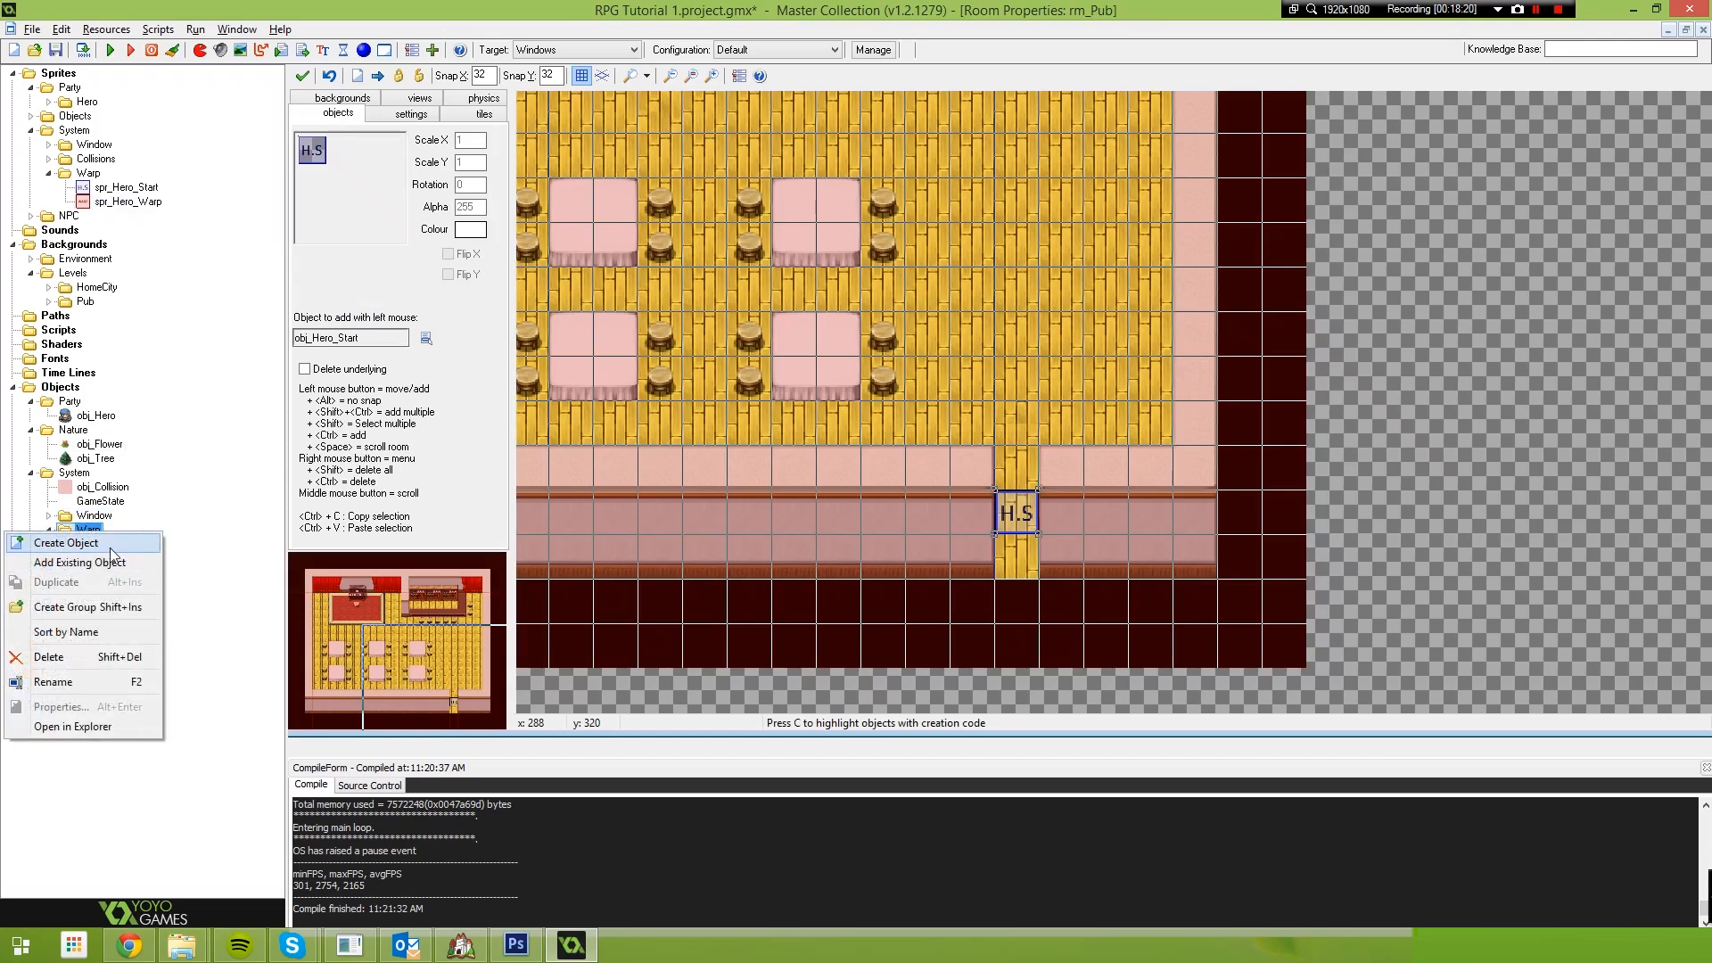
left_click(109, 546)
type("o")
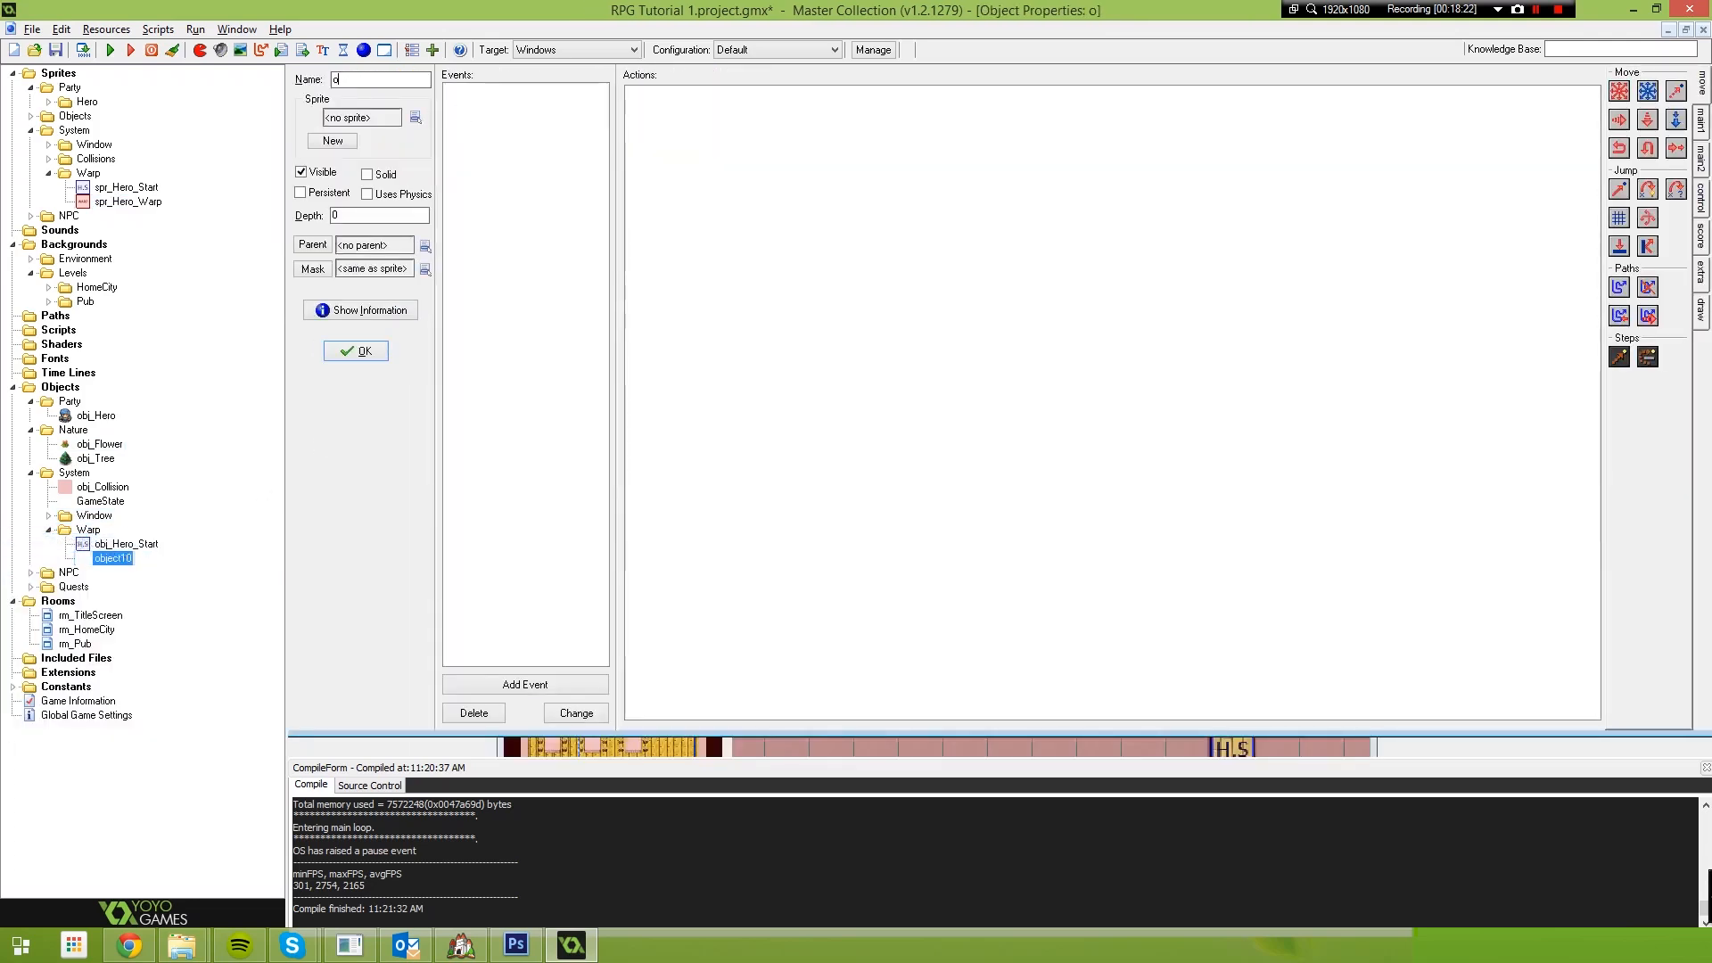
type("bj_Base_Warp")
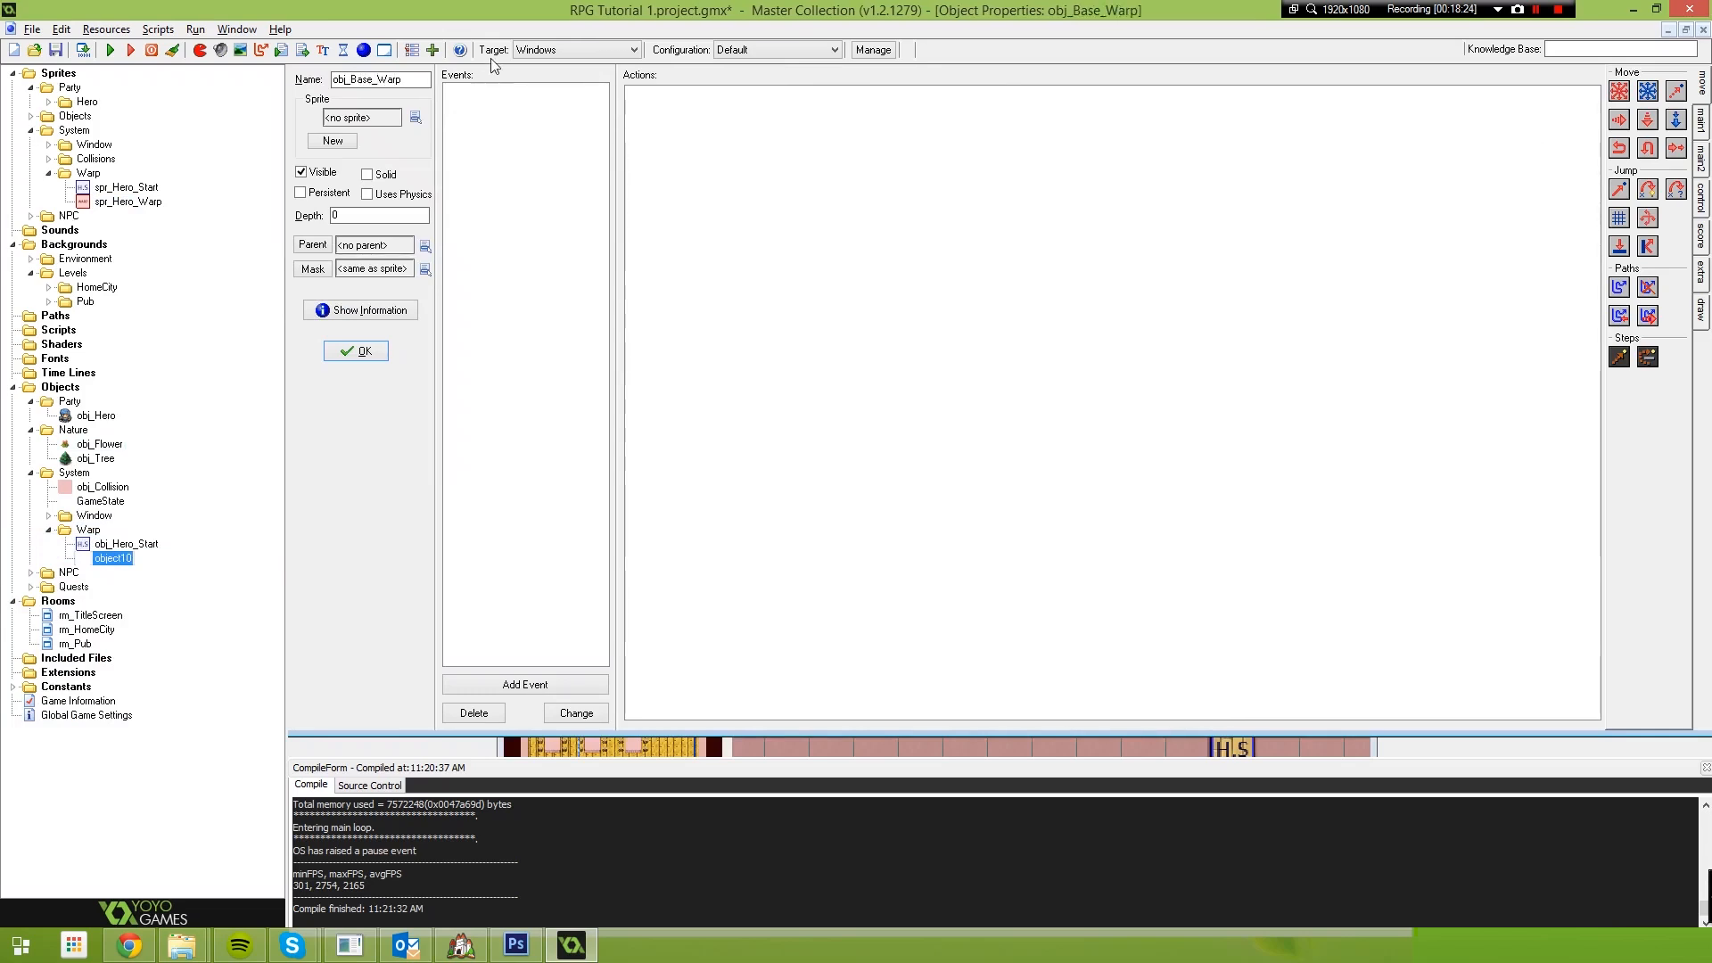
left_click(415, 117)
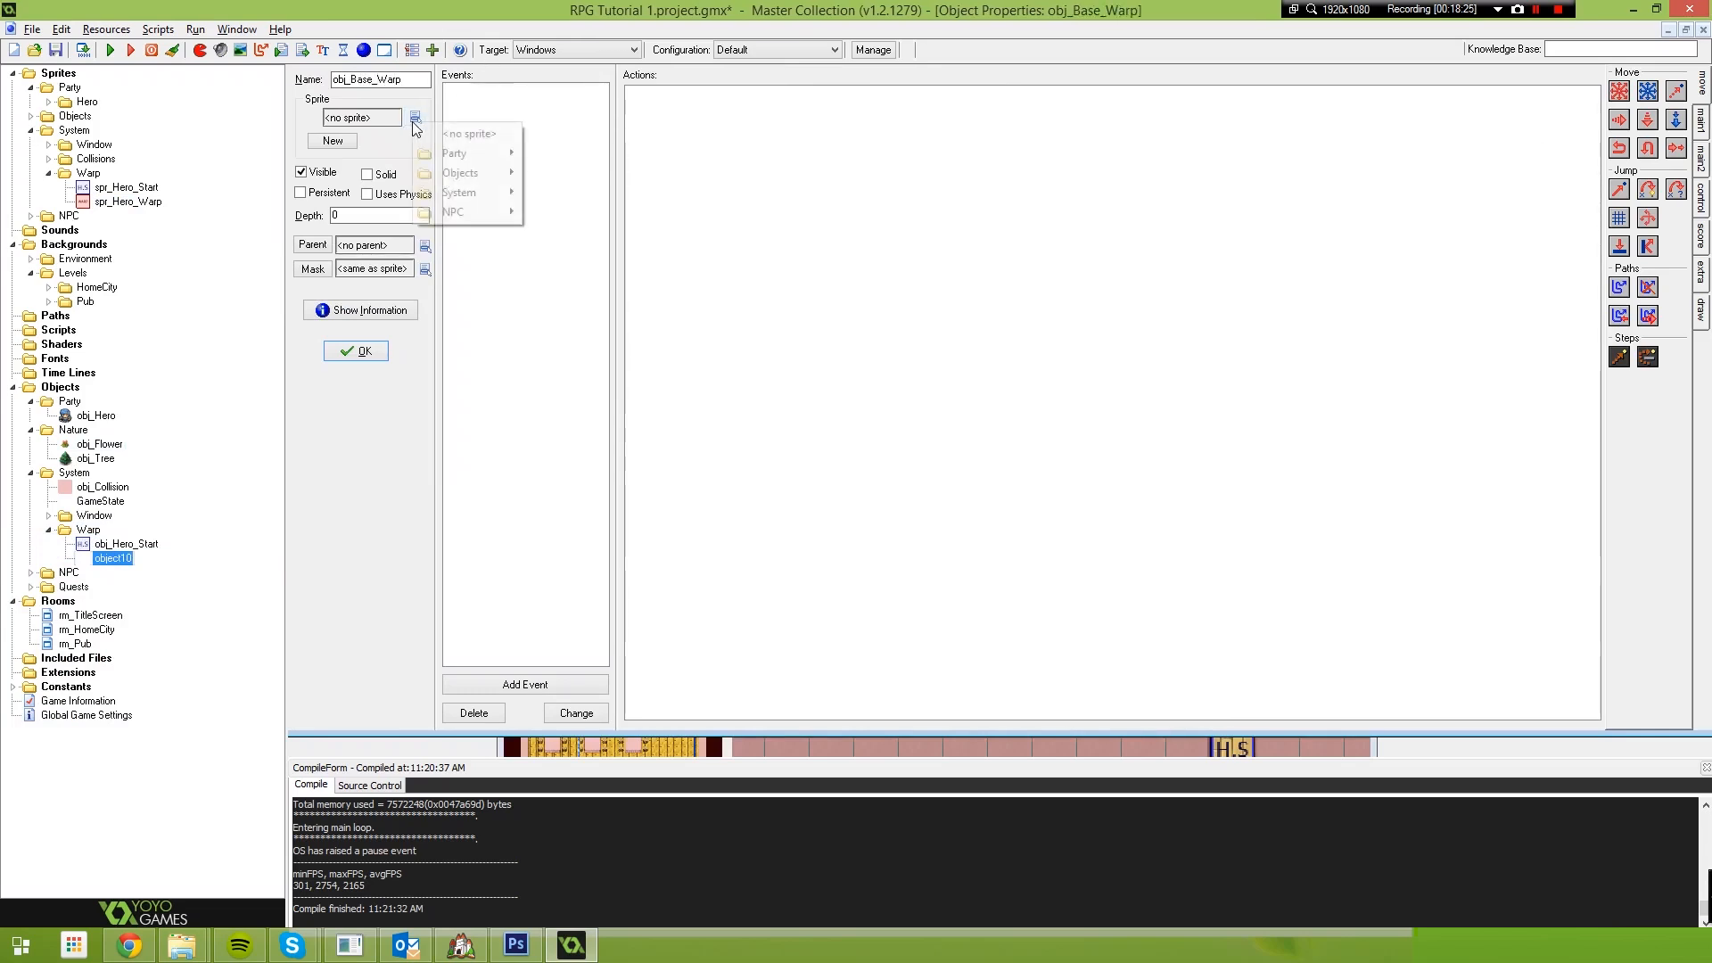
mouse_move(464, 192)
mouse_move(574, 232)
left_click(639, 252)
left_click(355, 351)
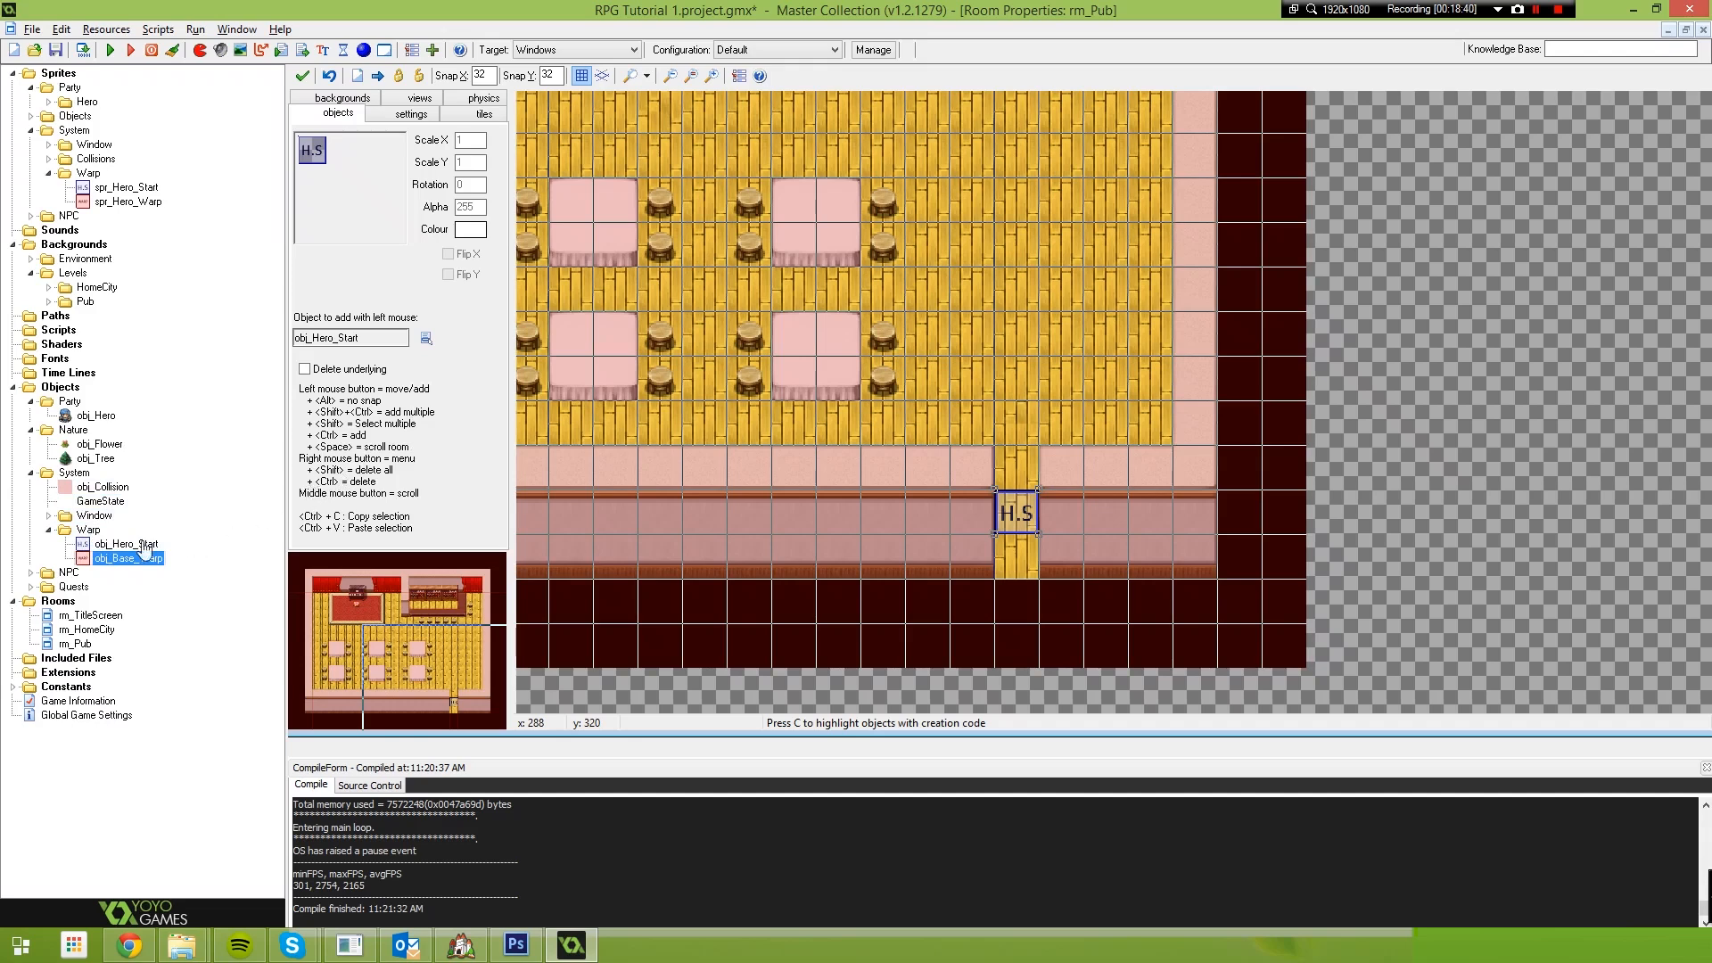
Create a group named Locations inside the Warp object group
right_click(64, 540)
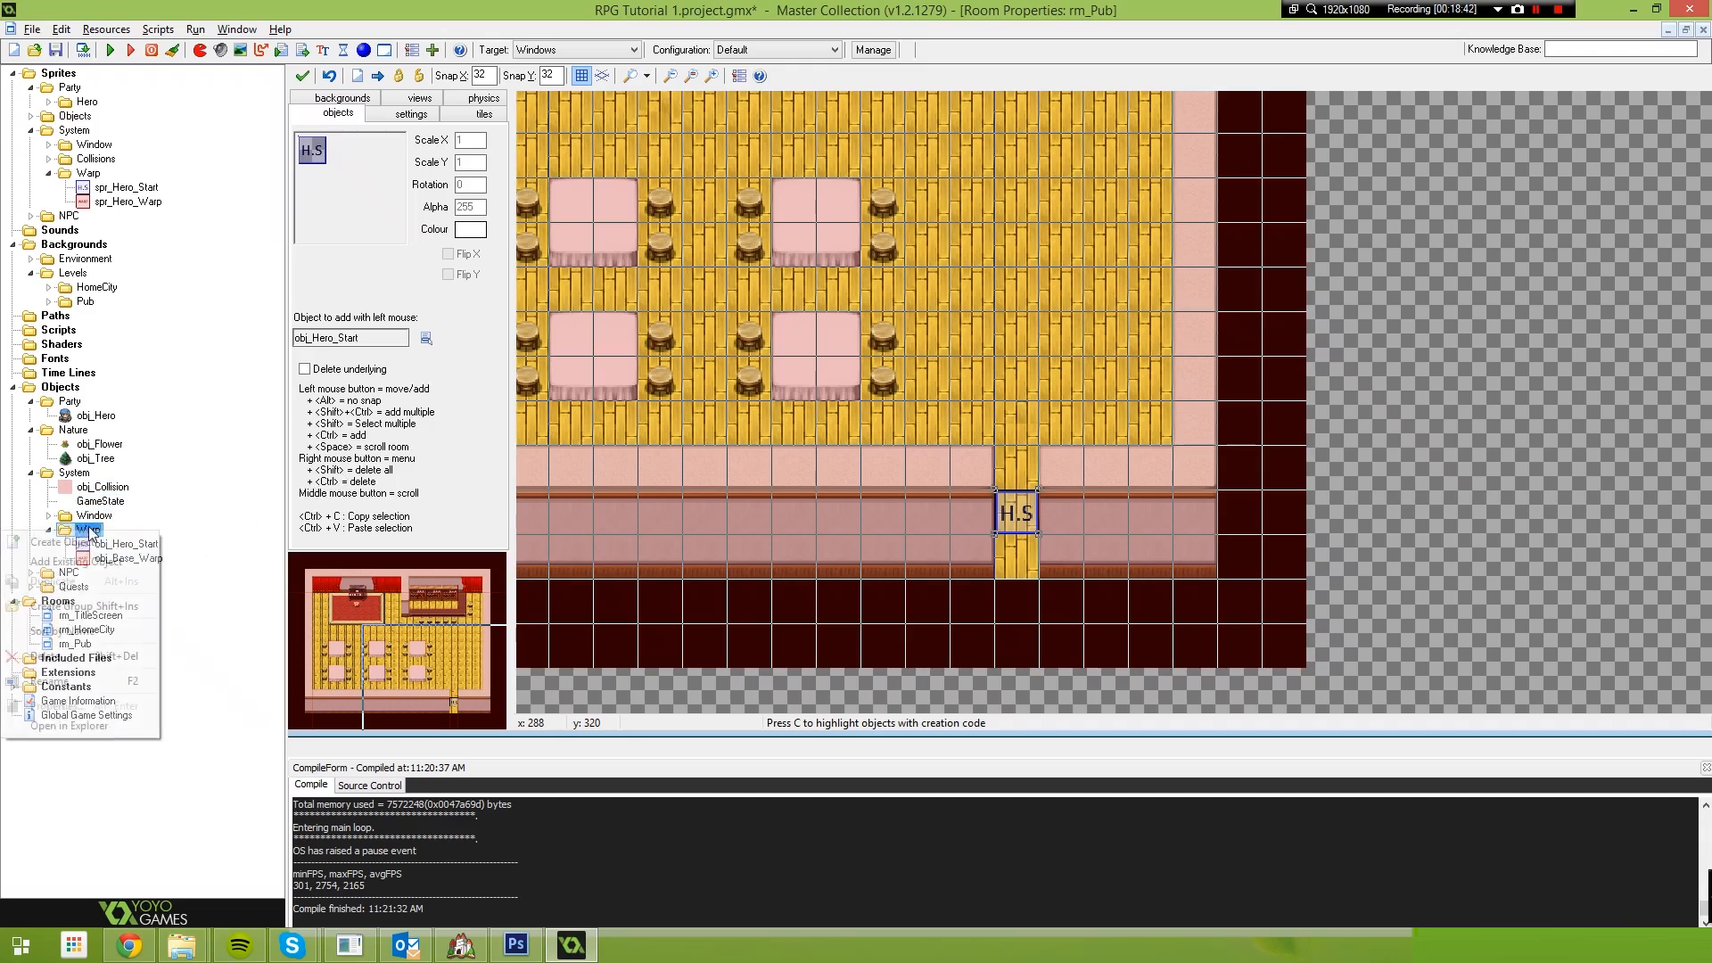
left_click(89, 607)
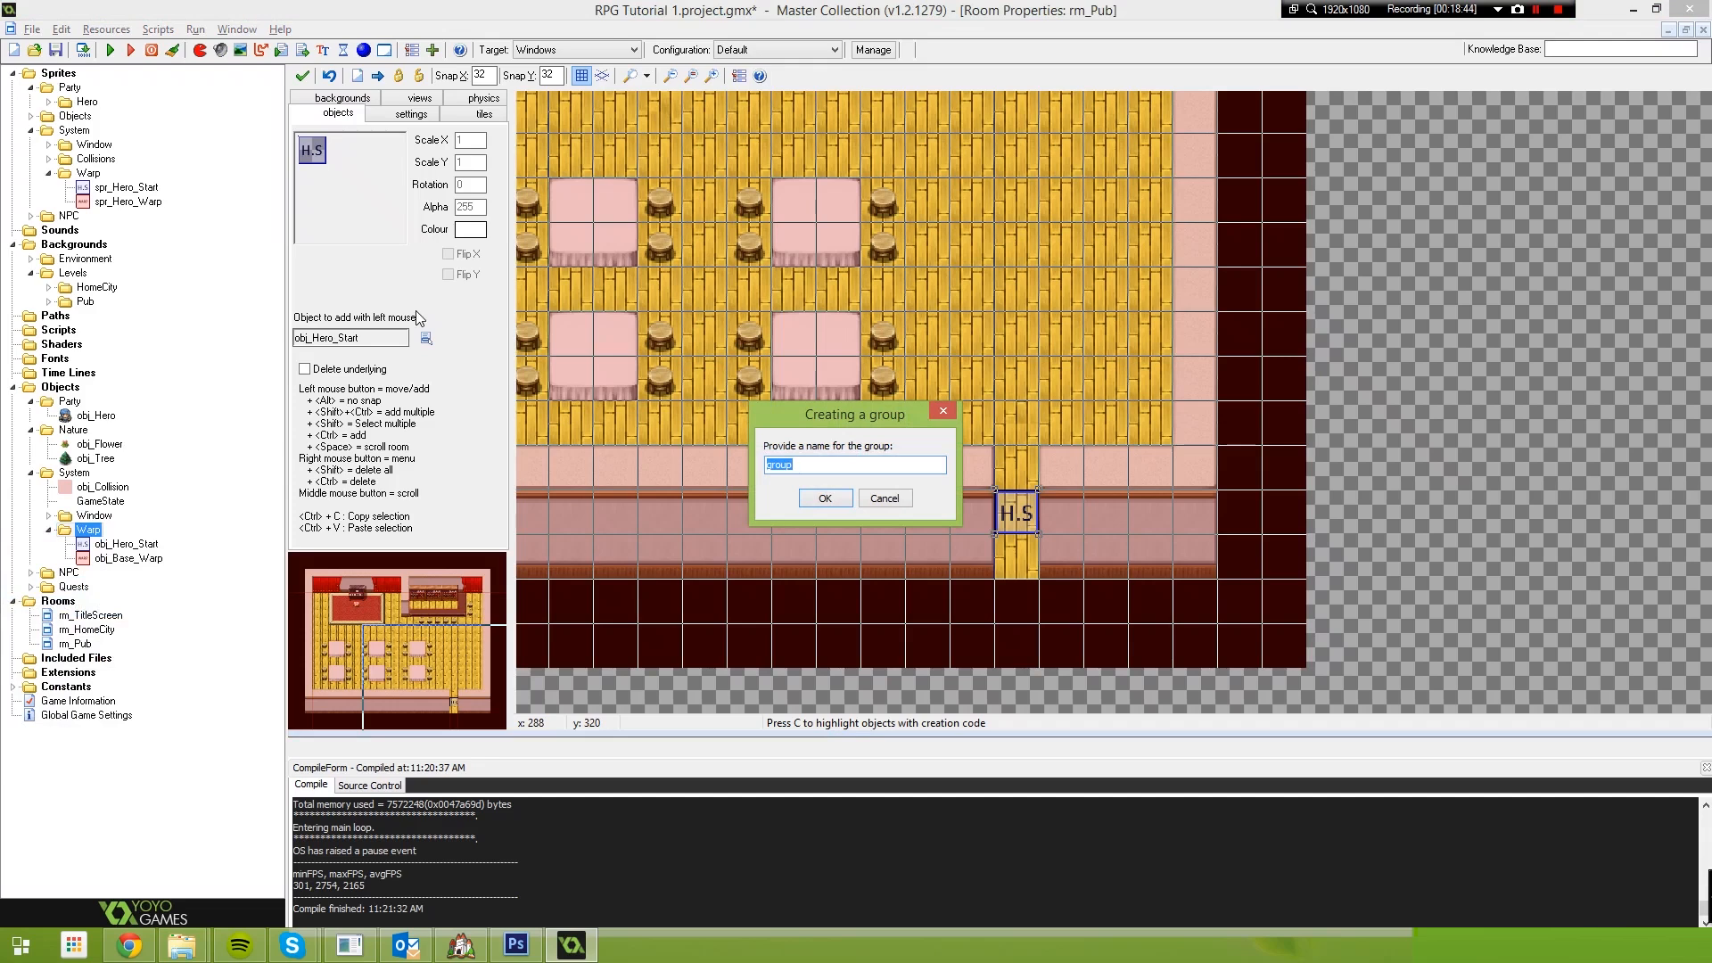
type("Locations")
key("Return")
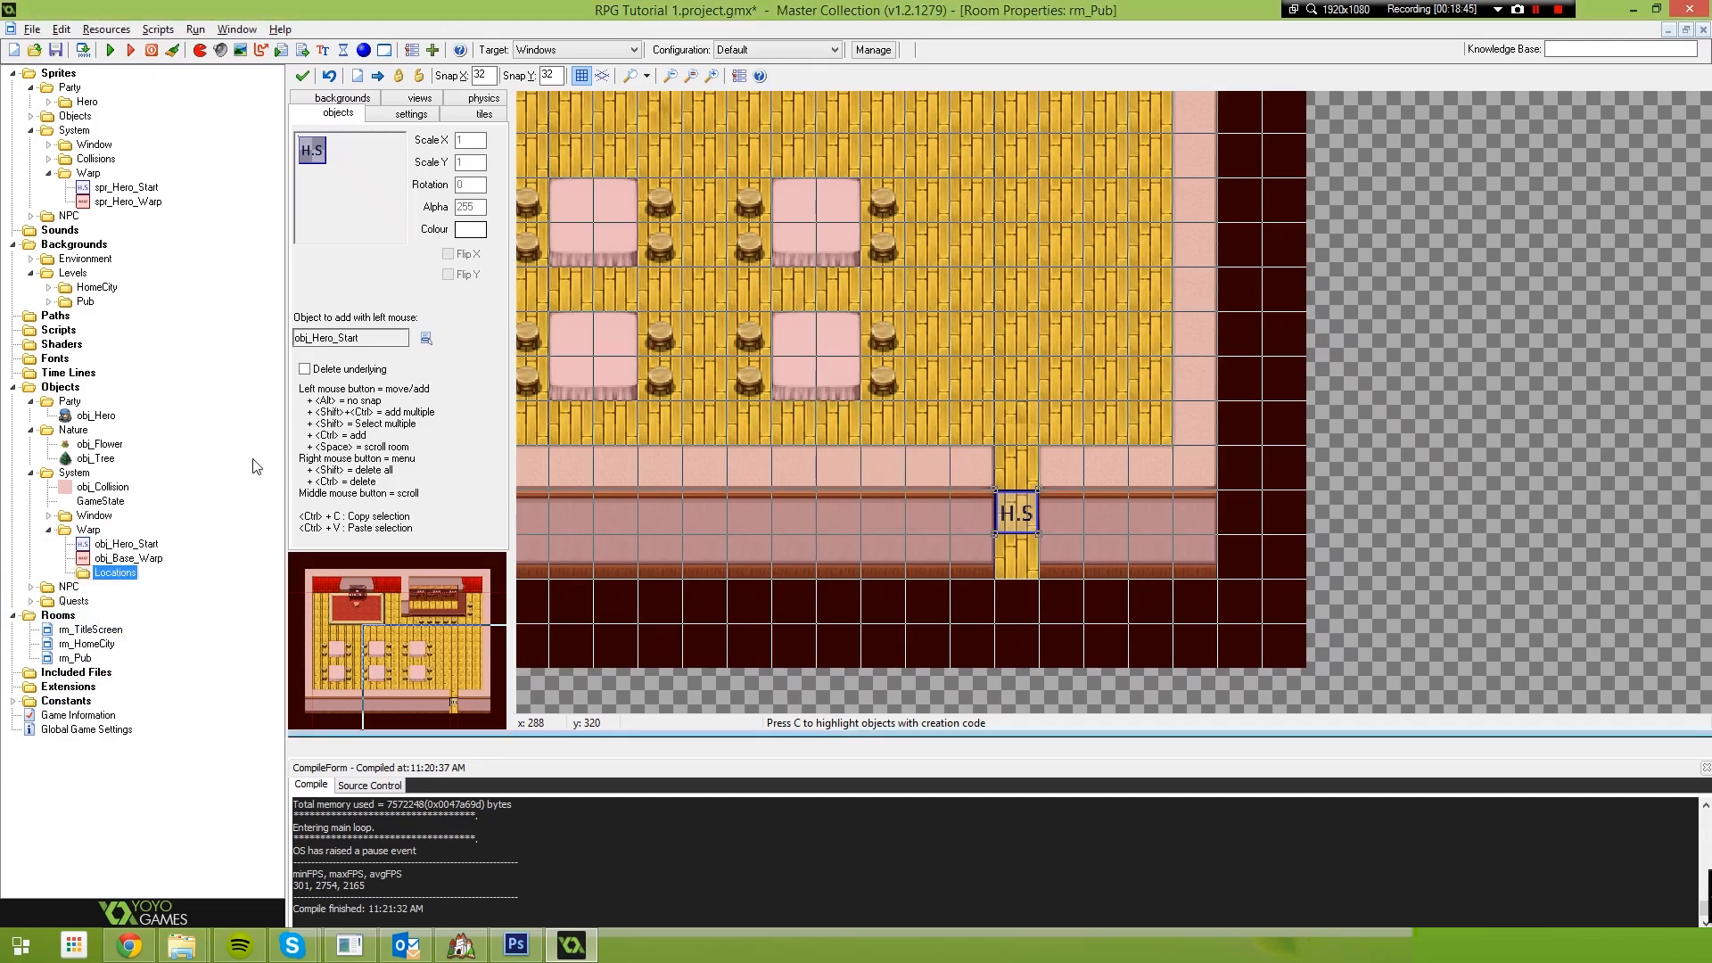
Create an object named obj_Warp_Pub in the Locations group
right_click(111, 573)
left_click(107, 585)
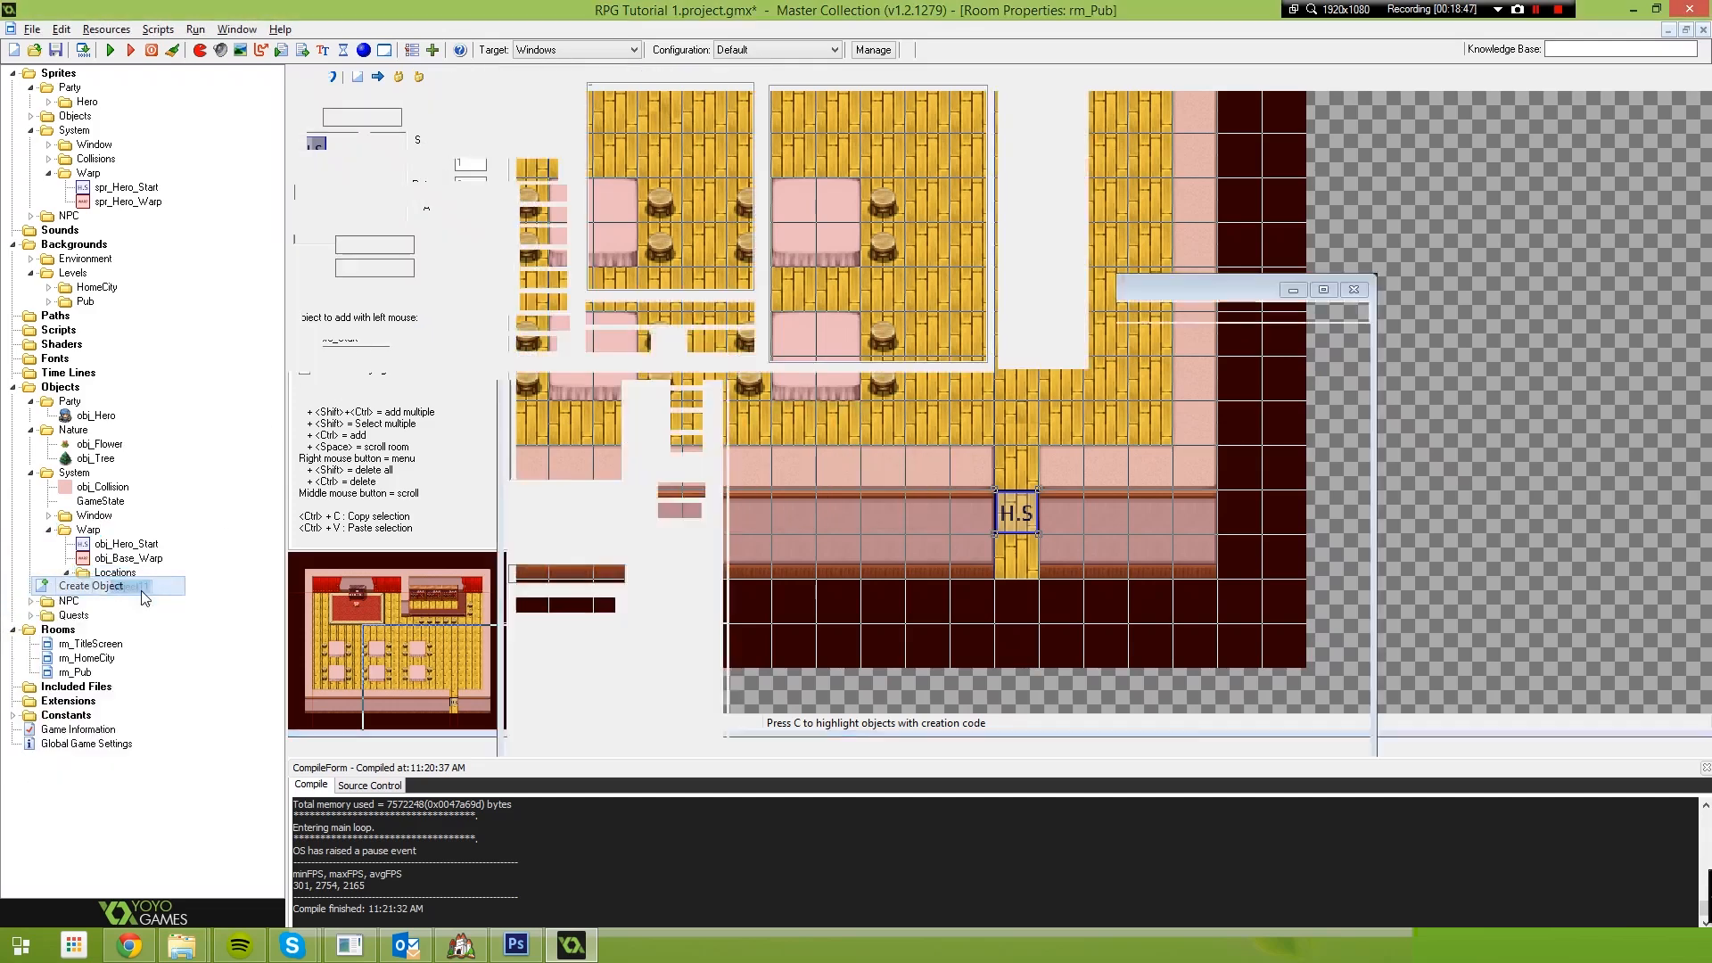
type("ob")
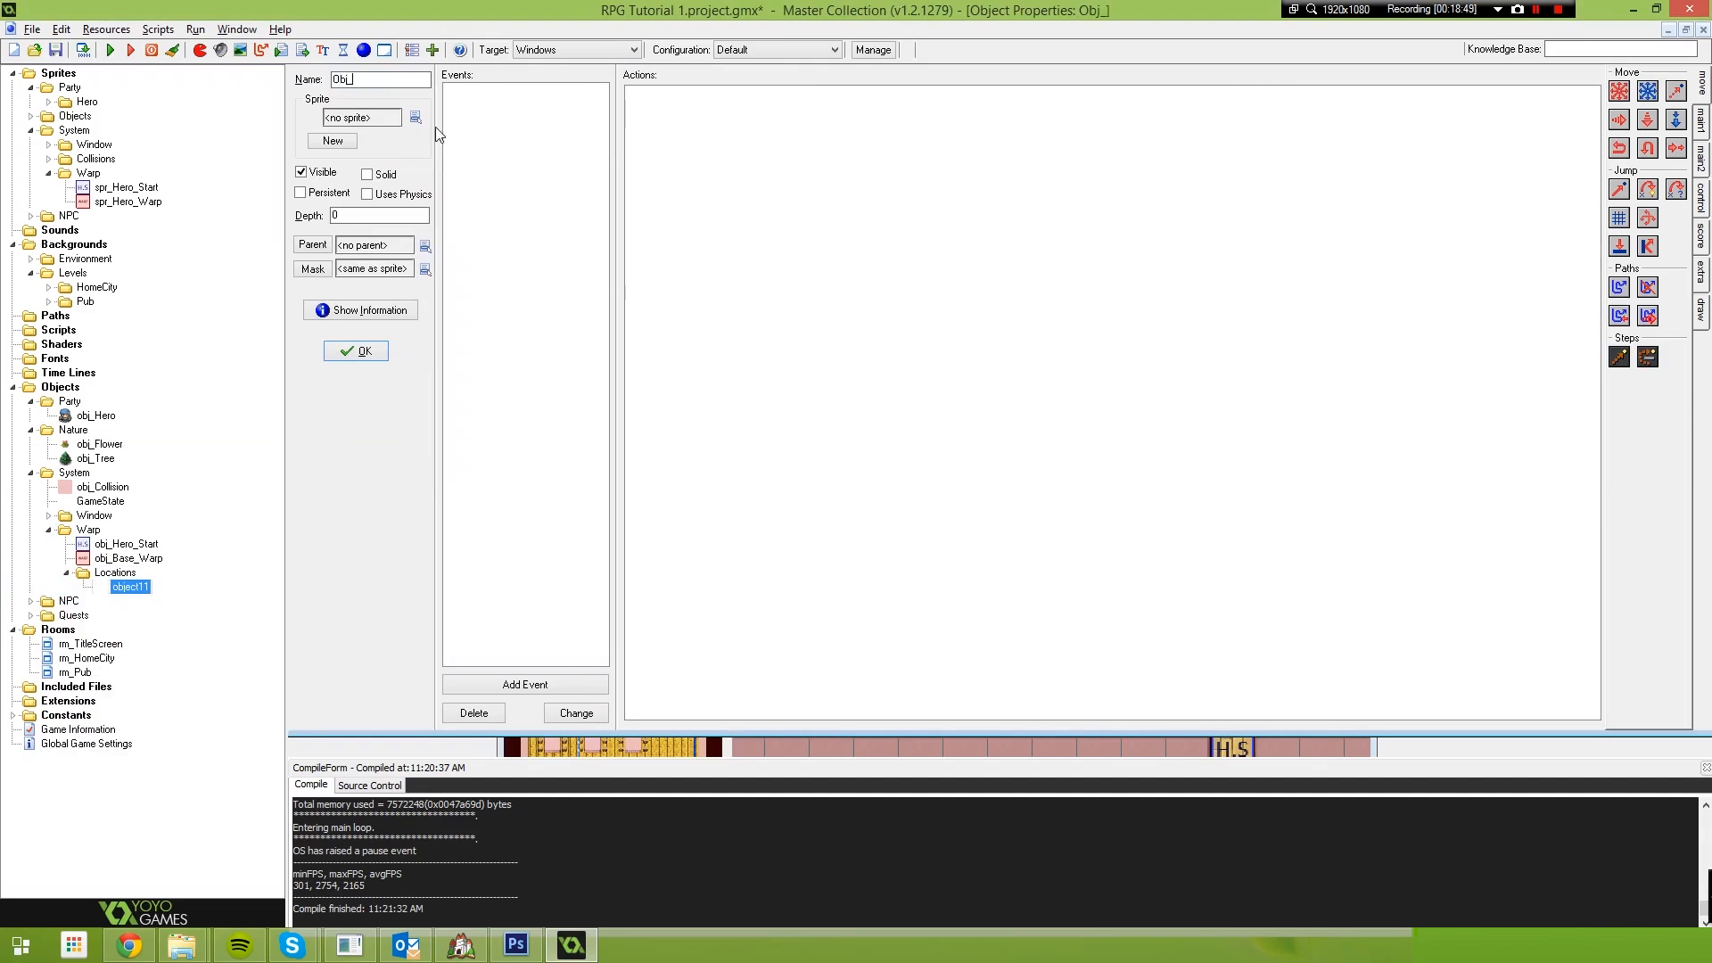
type("j_Warp")
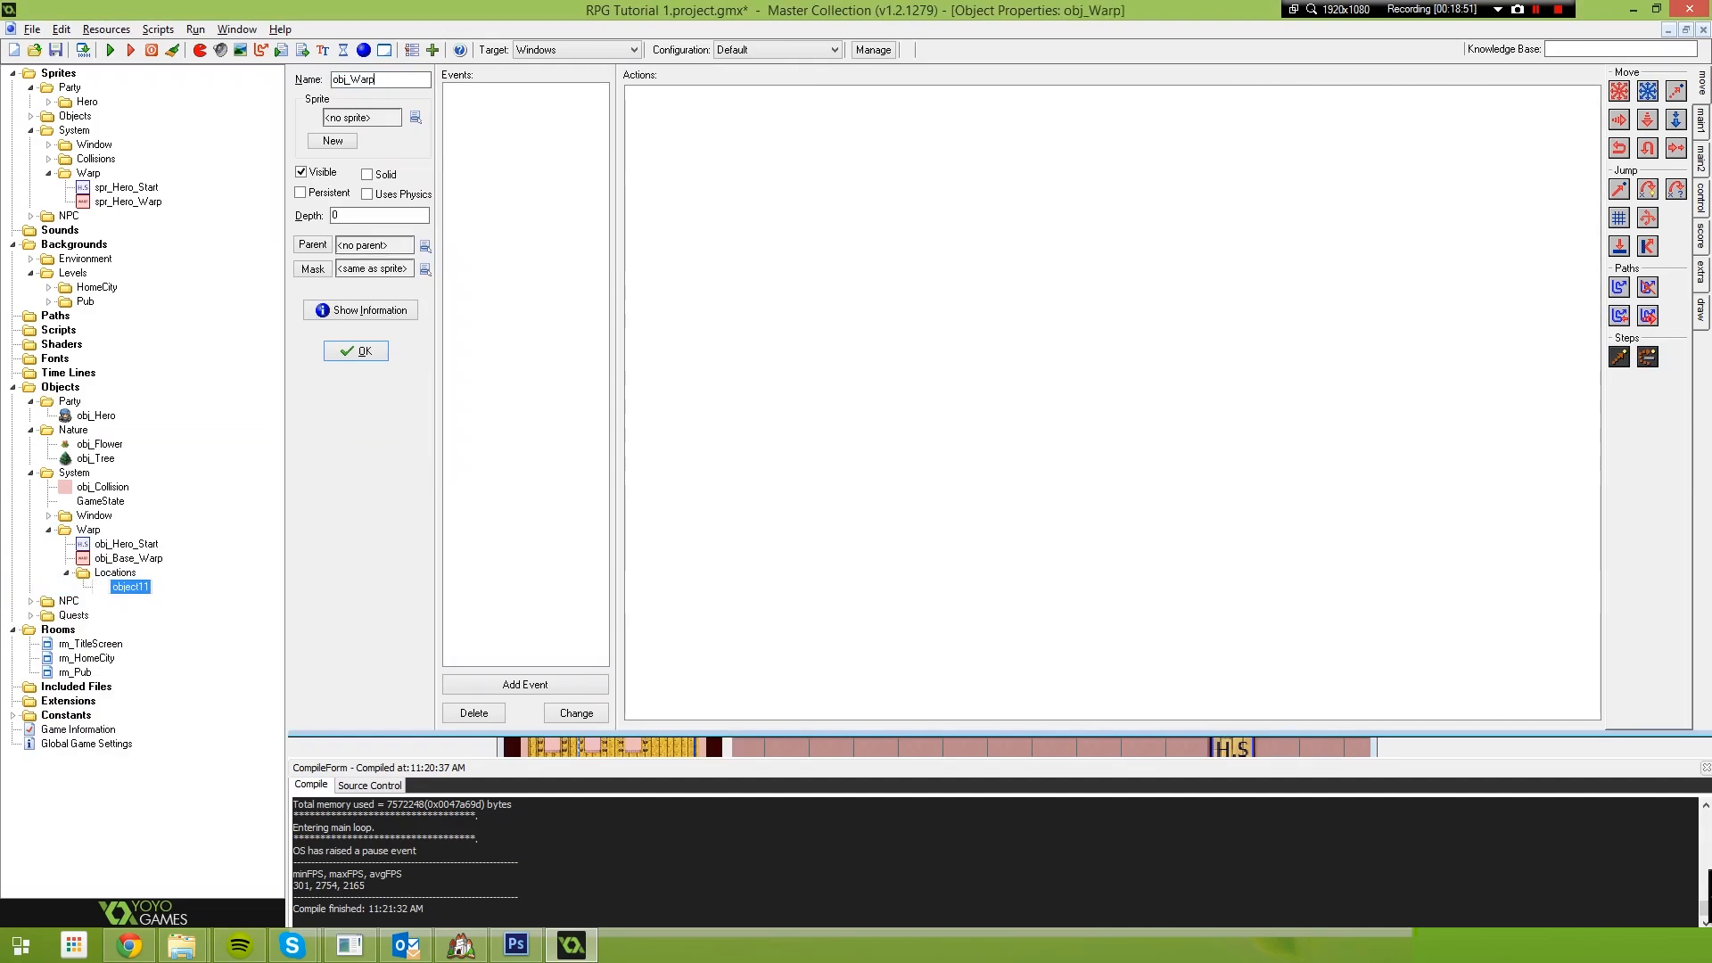
type("_P")
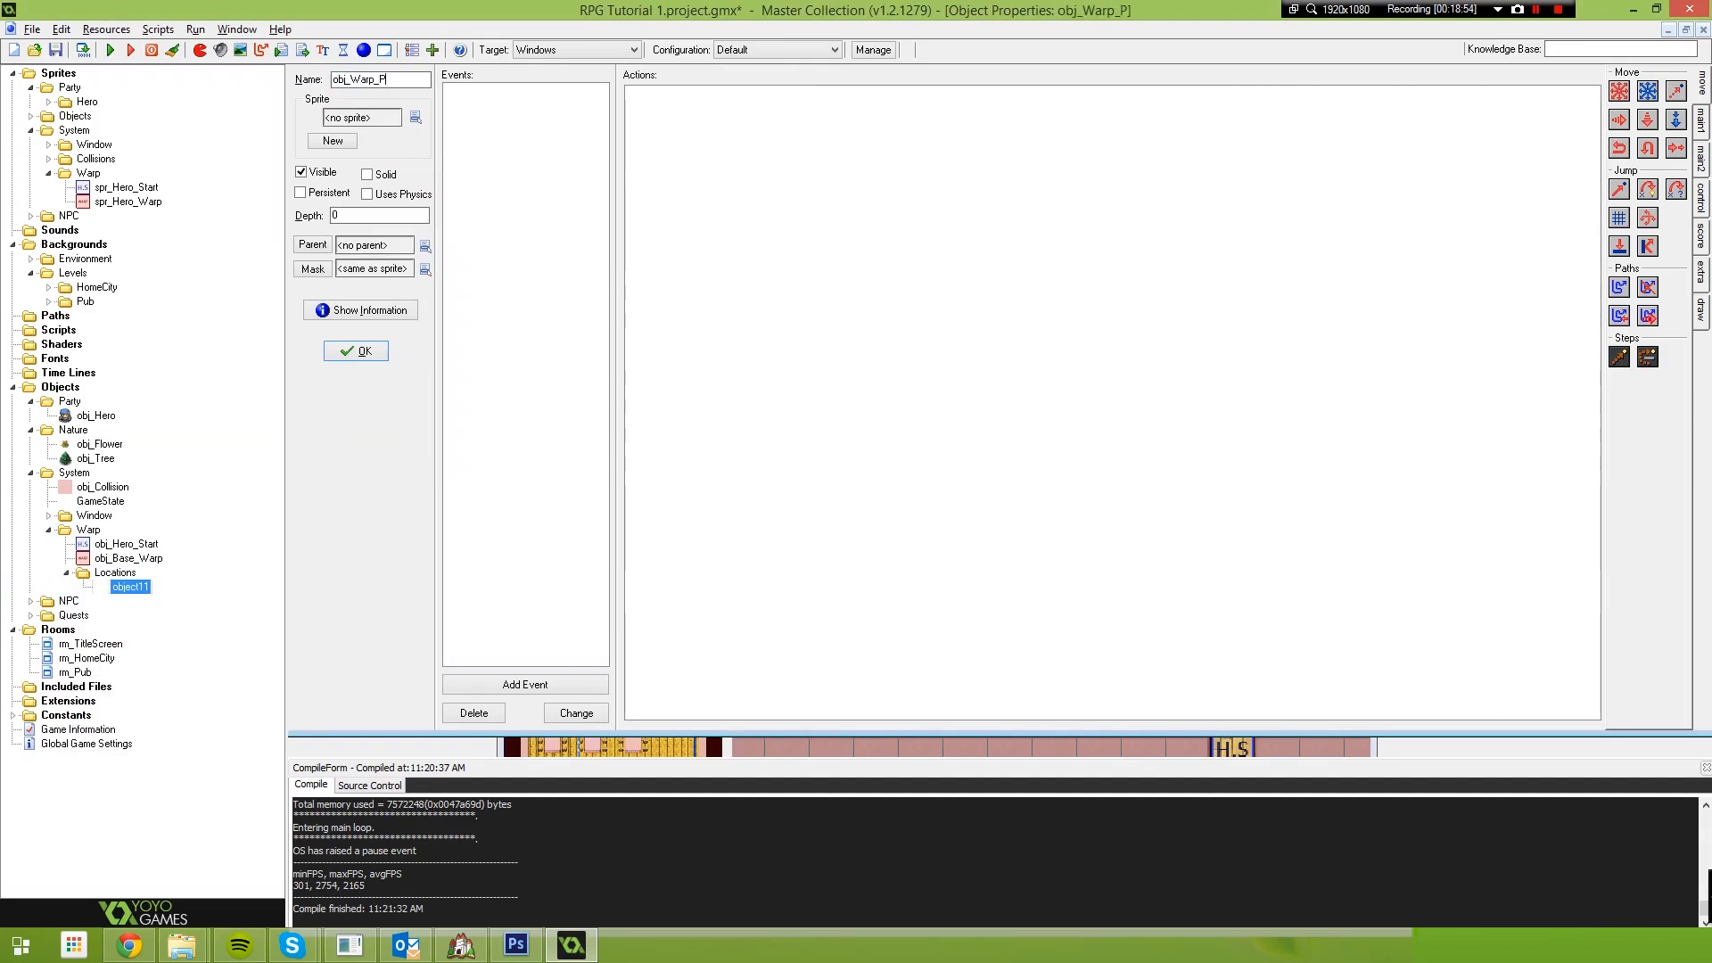
type("ub")
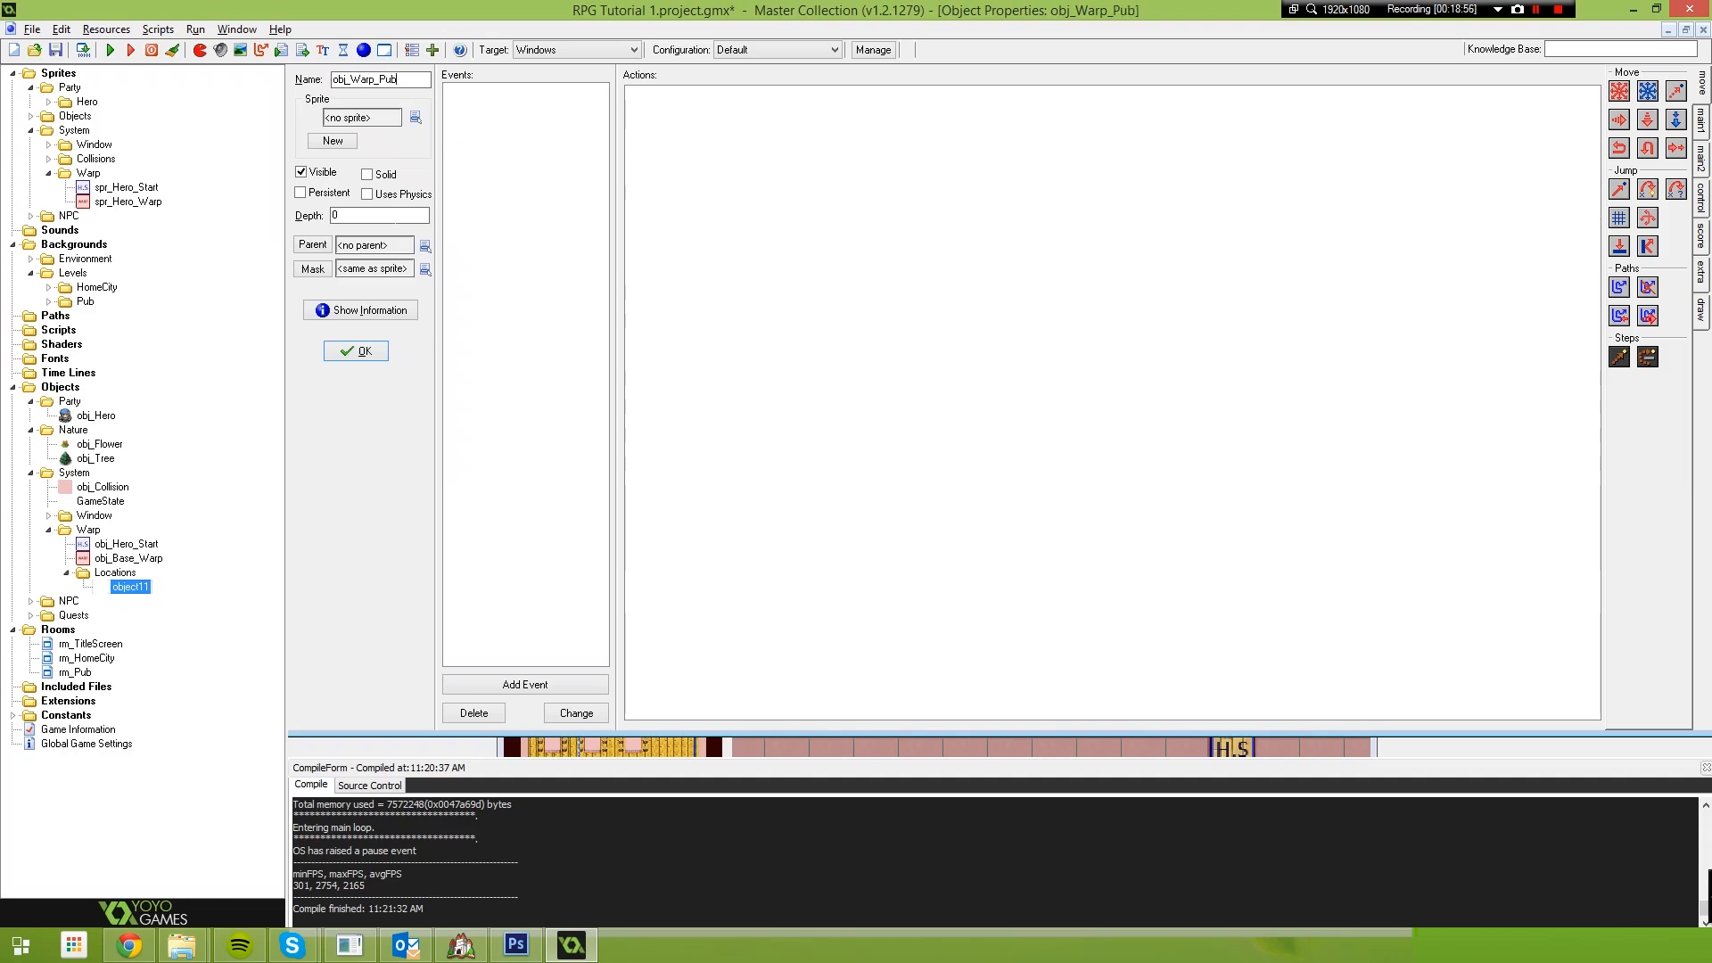
Set obj_Base_Warp as the parent of obj_Warp_Pub
left_click(425, 244)
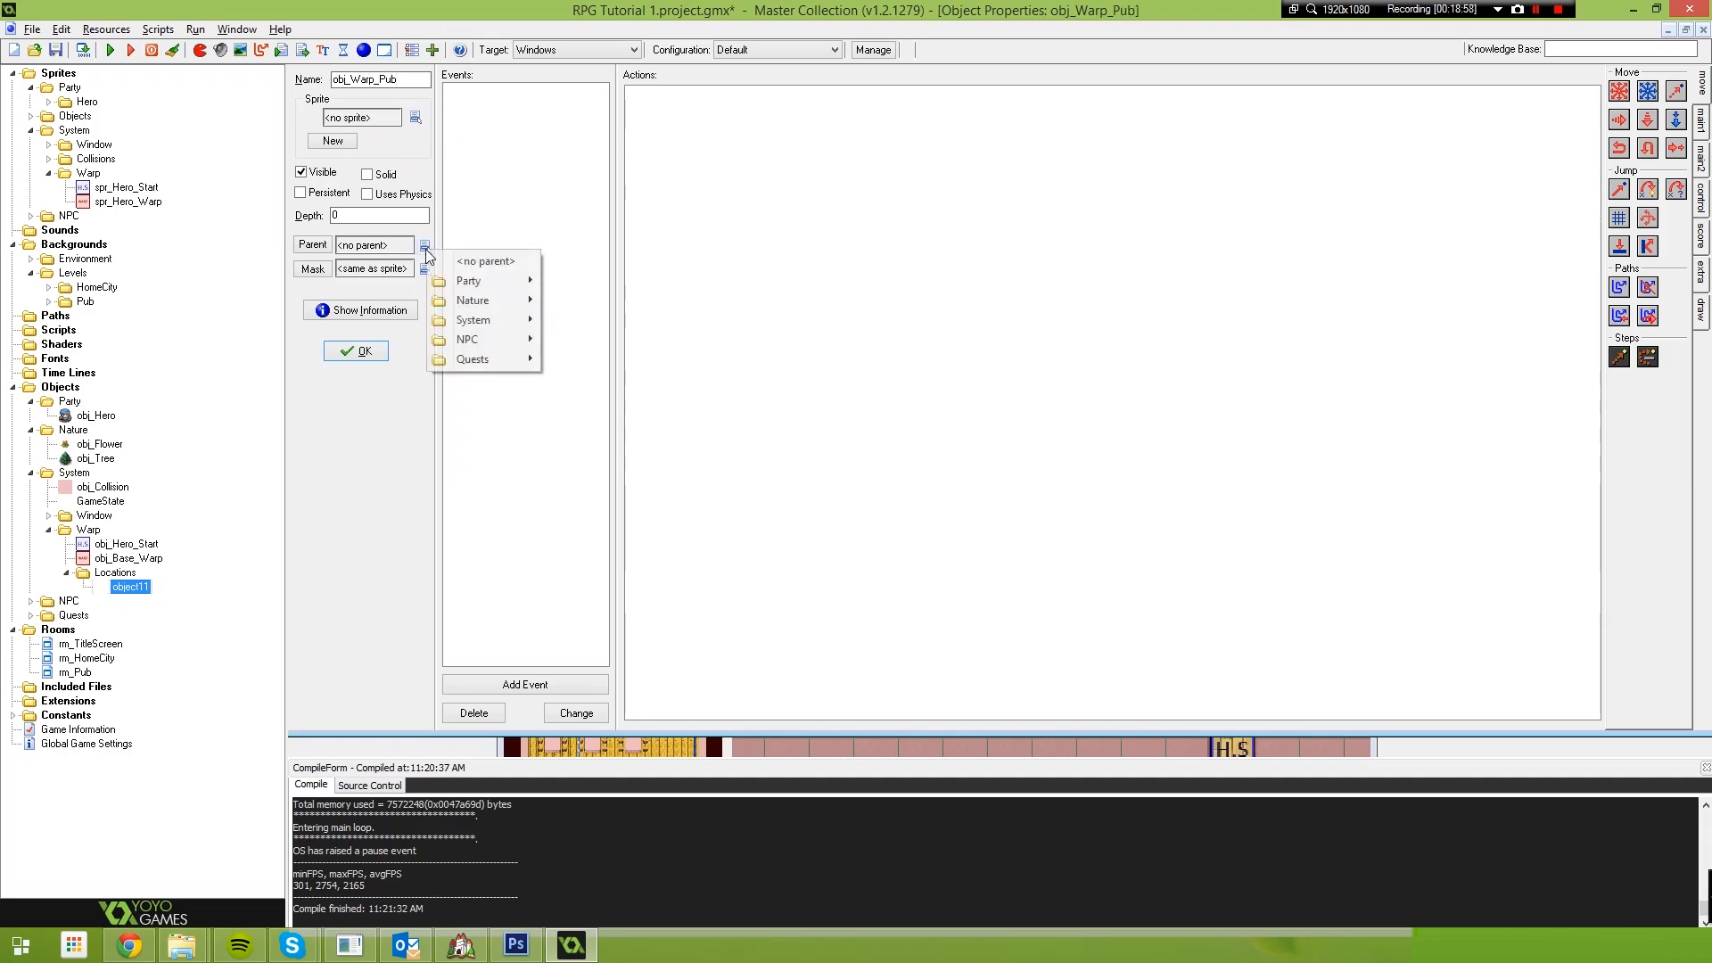
mouse_move(490, 285)
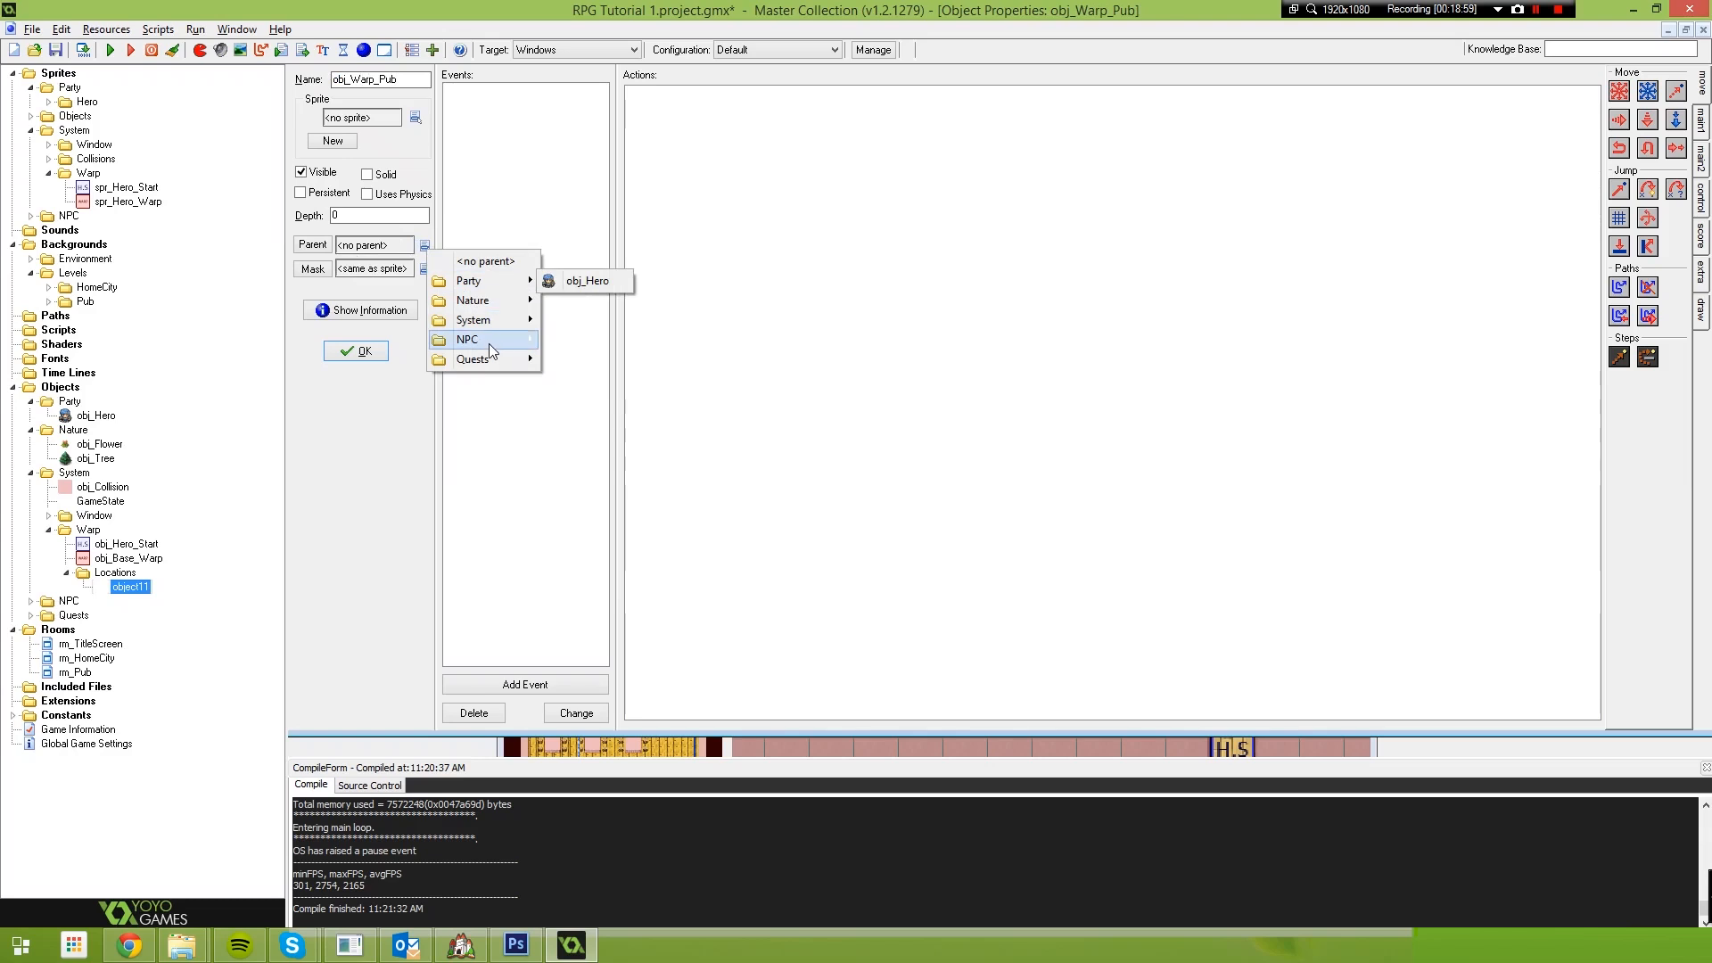
mouse_move(495, 360)
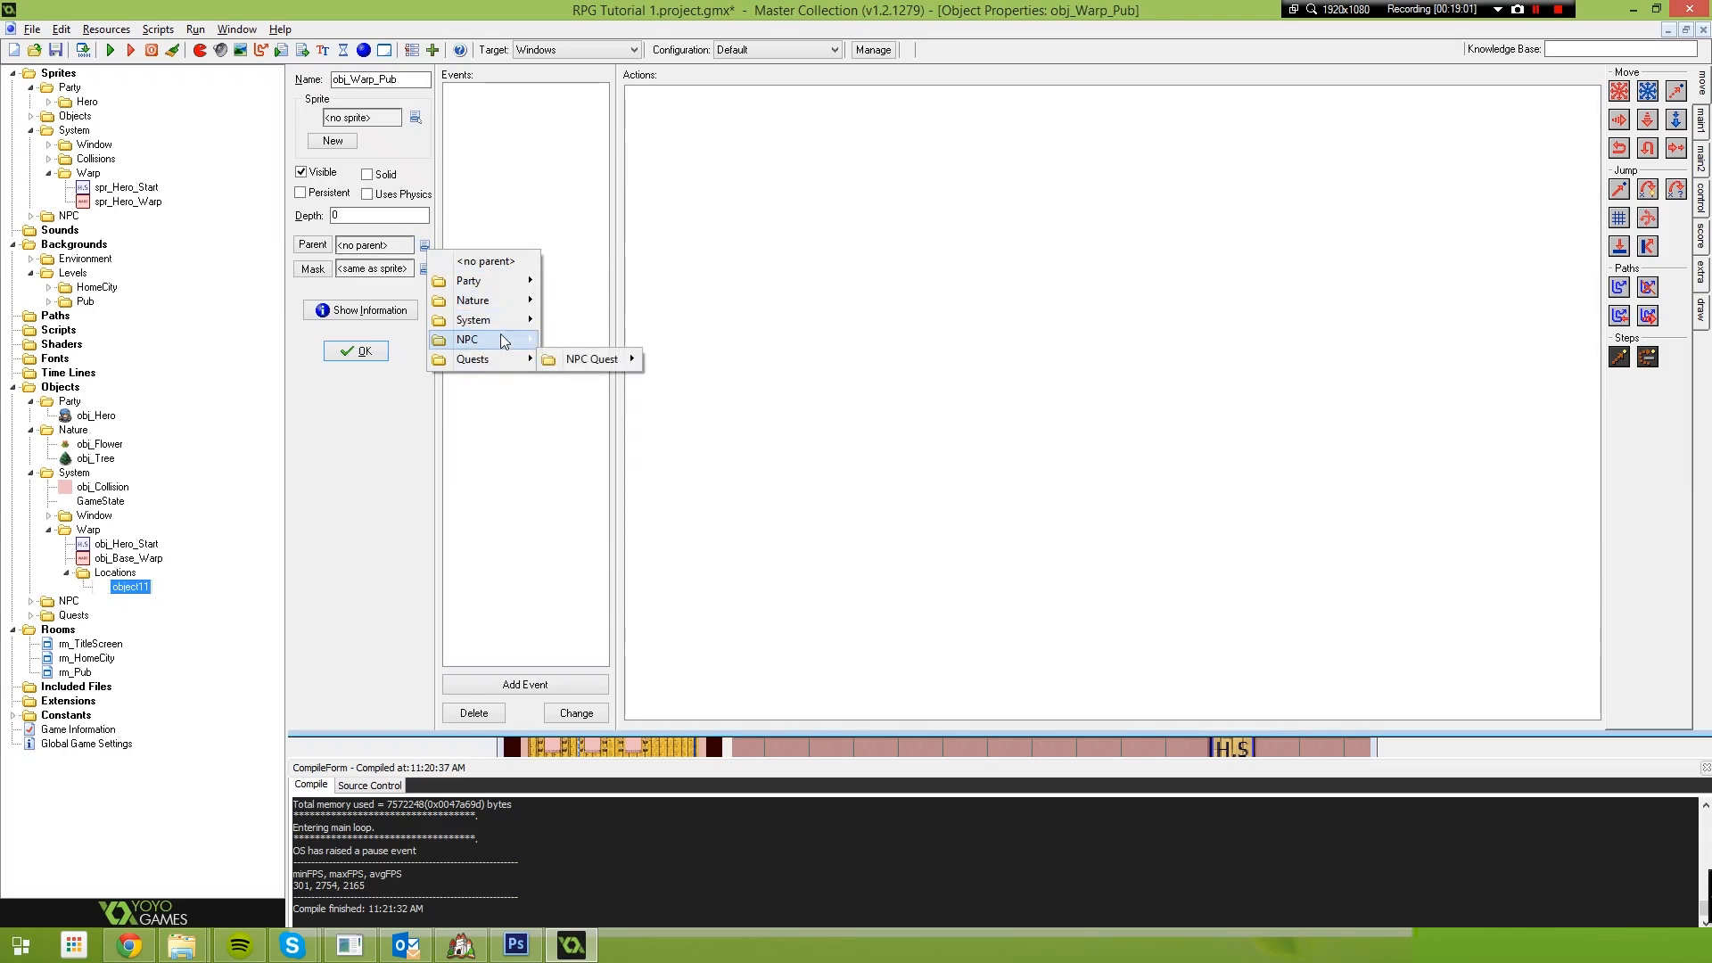
mouse_move(496, 321)
mouse_move(580, 378)
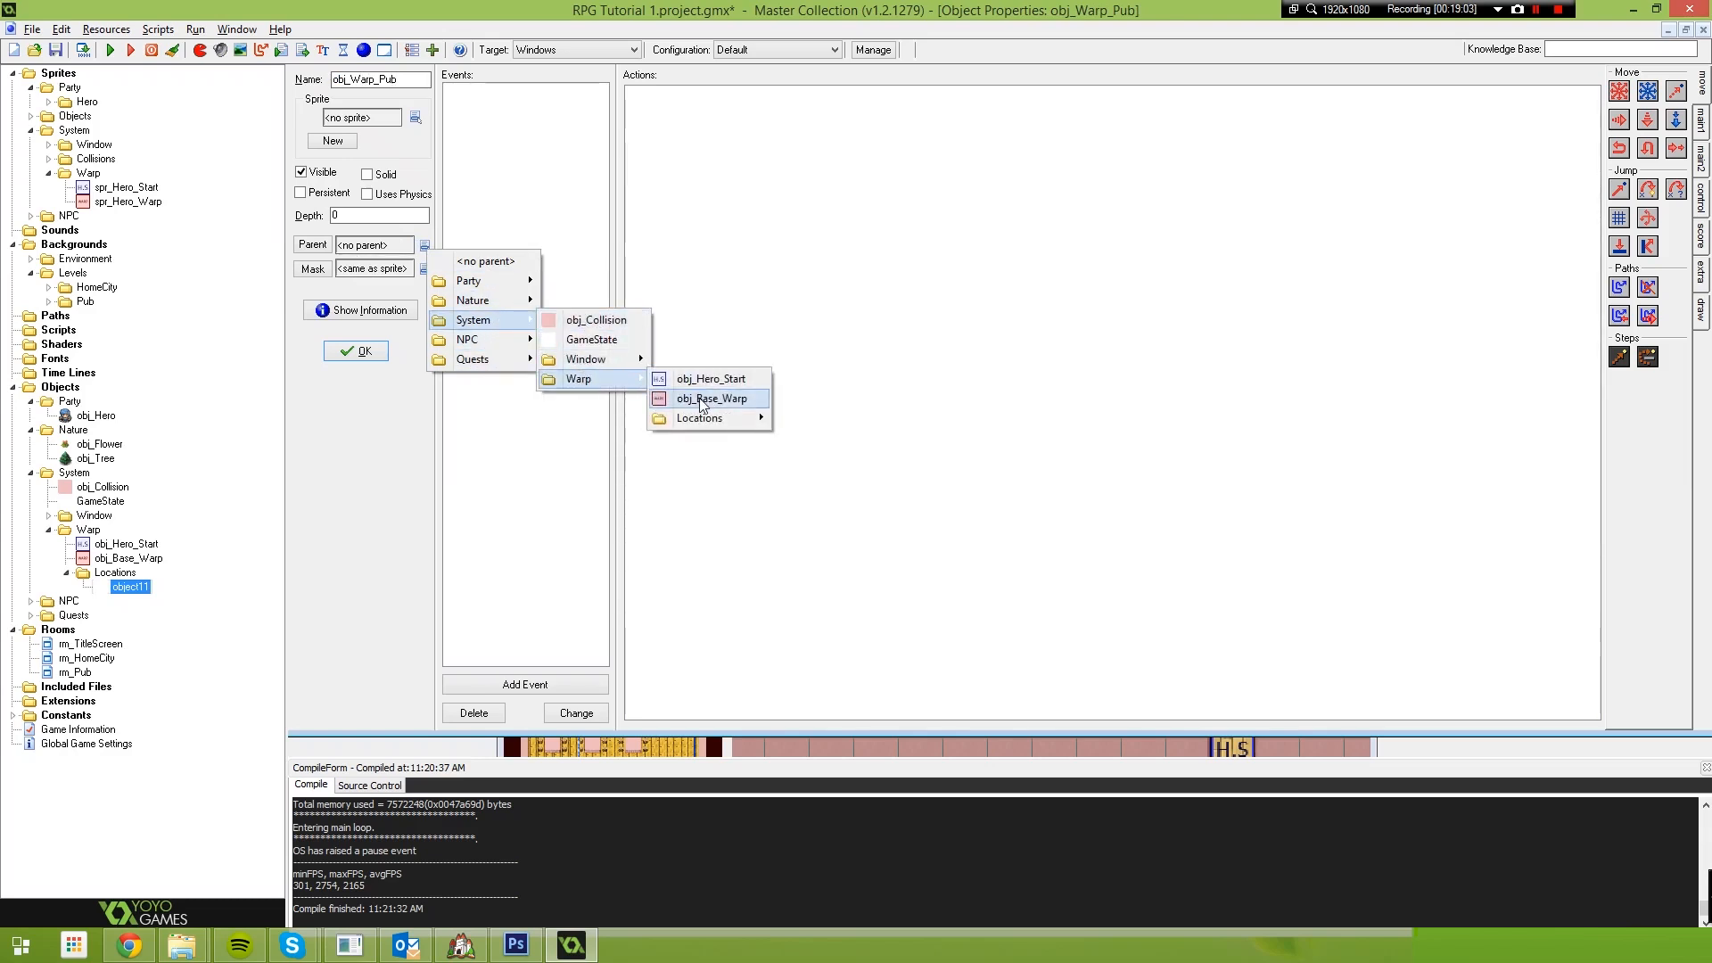
left_click(705, 398)
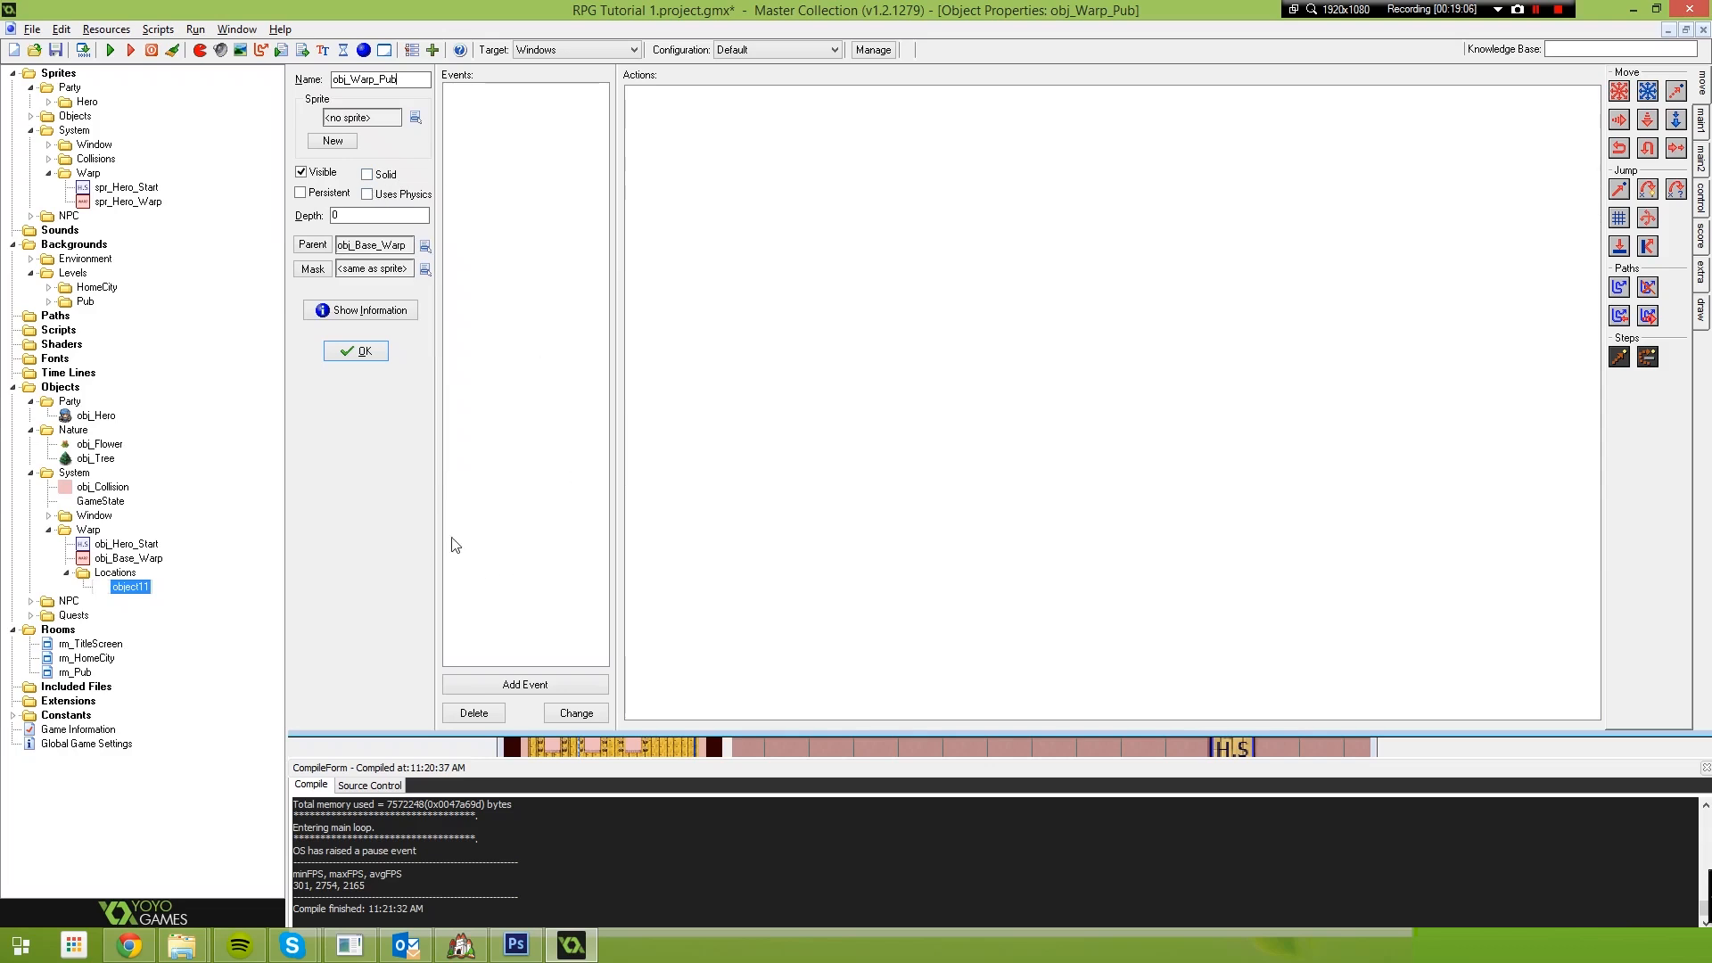
Enable physics for obj_Warp_Pub as a sensor with a box collision shape, and try to modify that shape
left_click(369, 194)
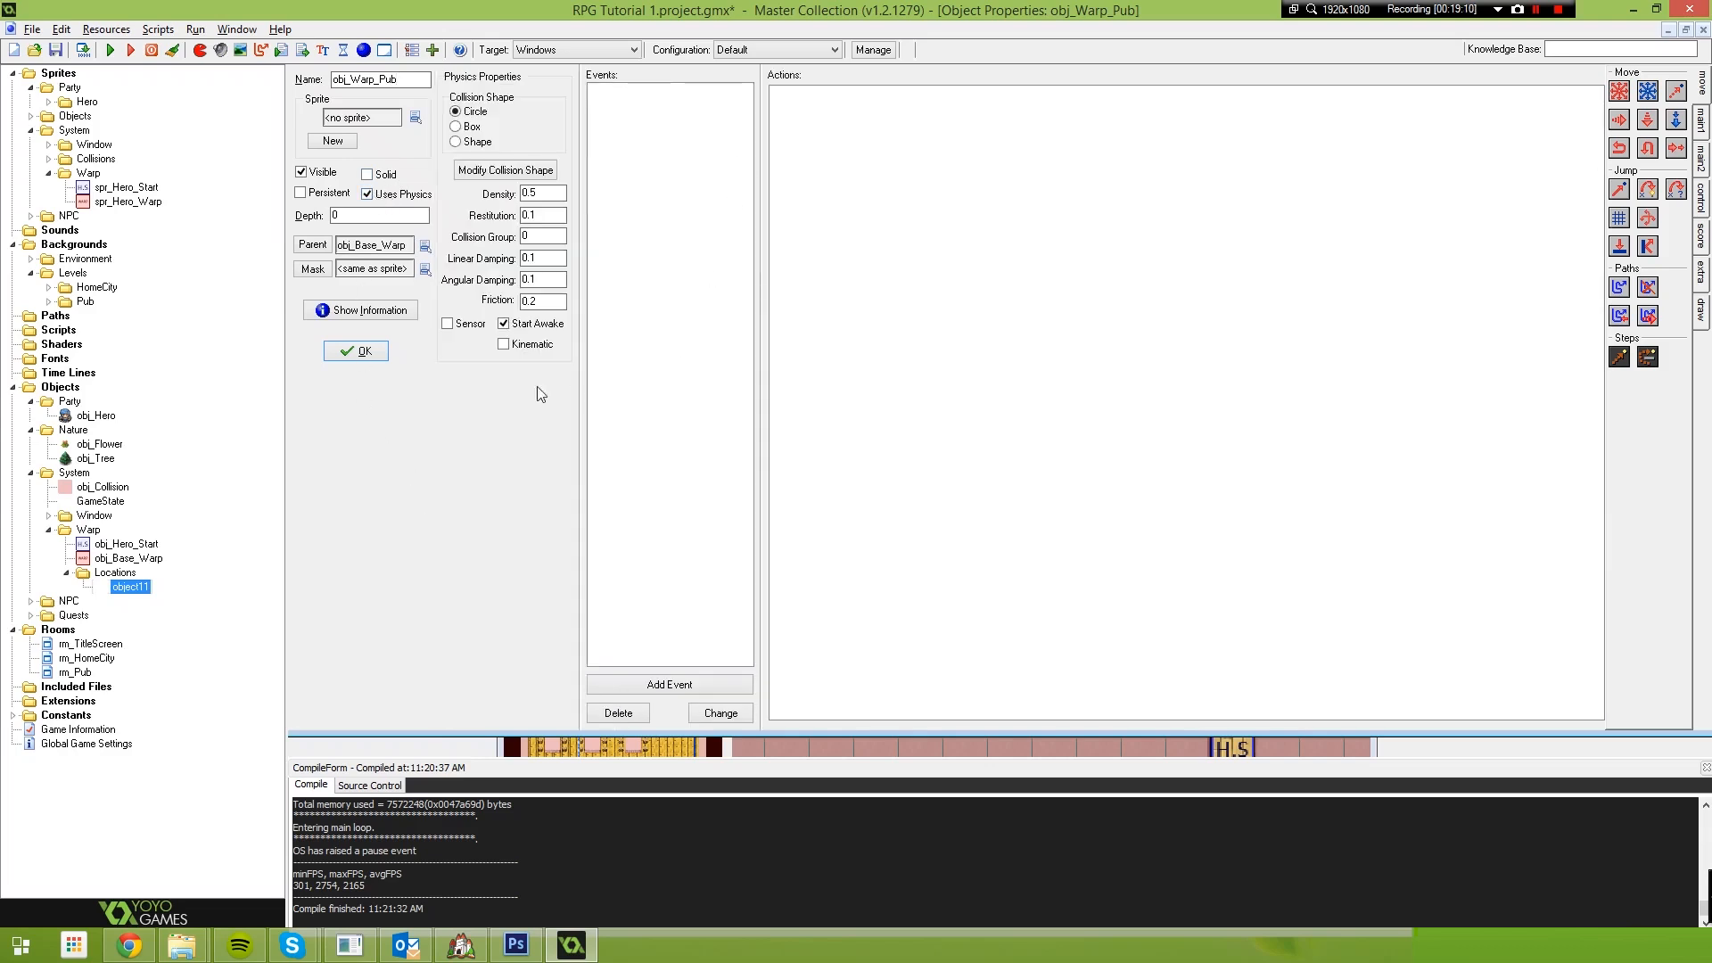
left_click(475, 328)
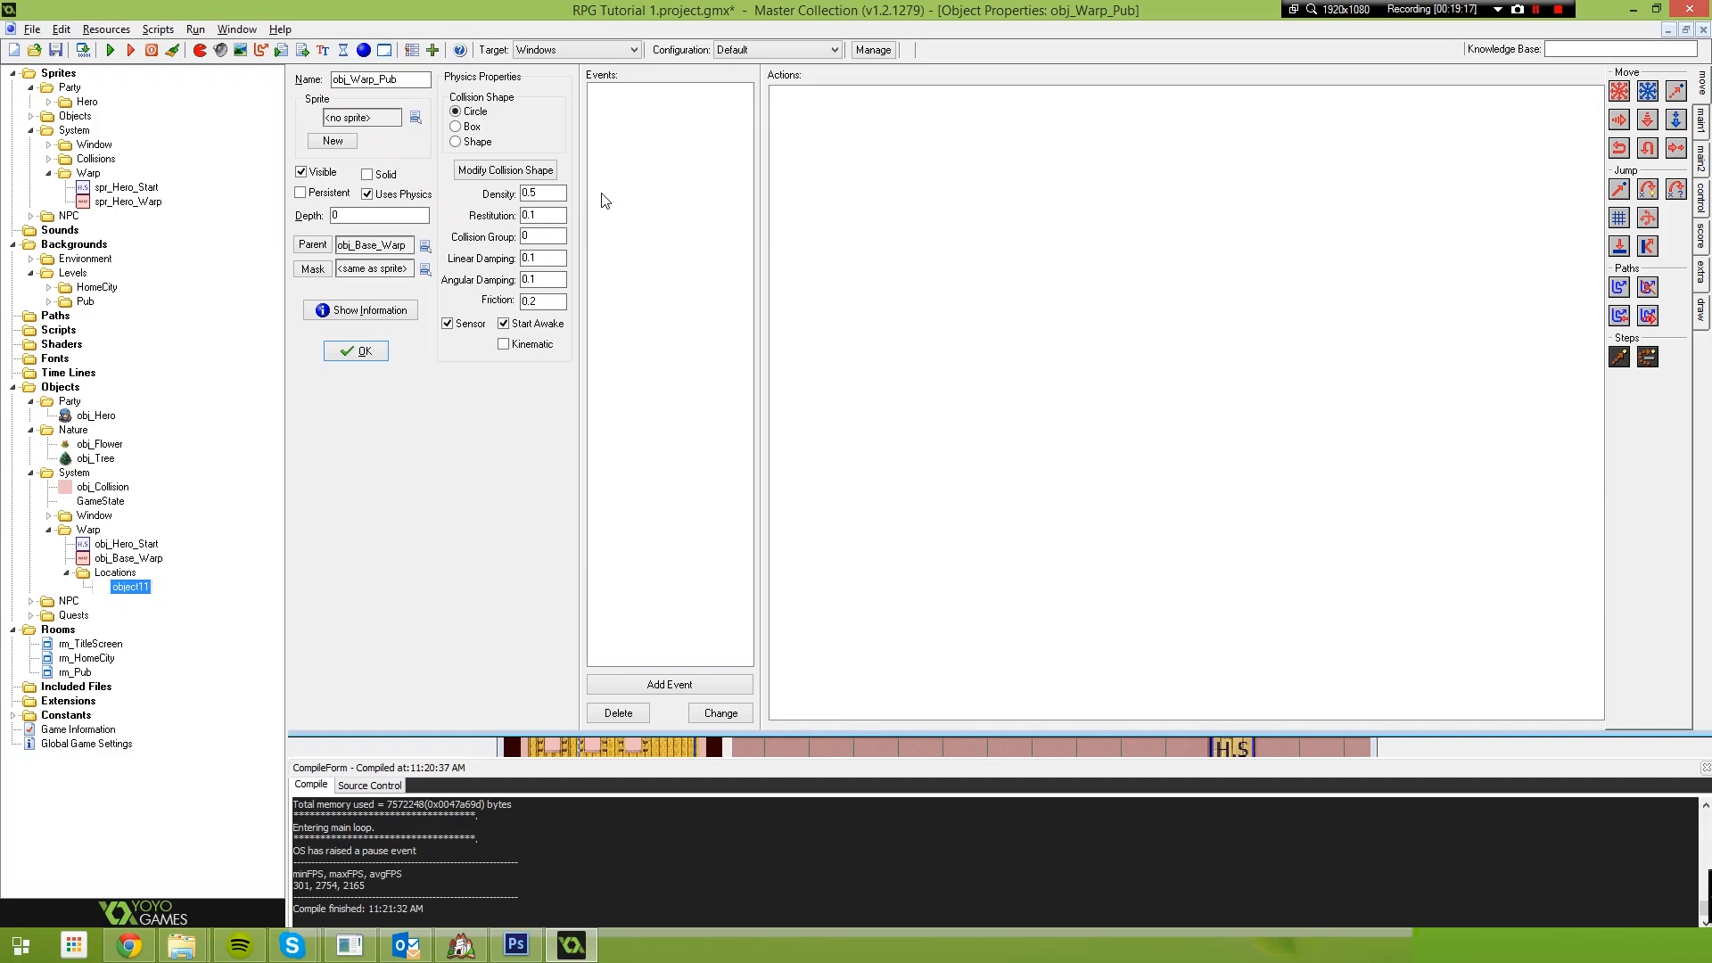
left_click(477, 177)
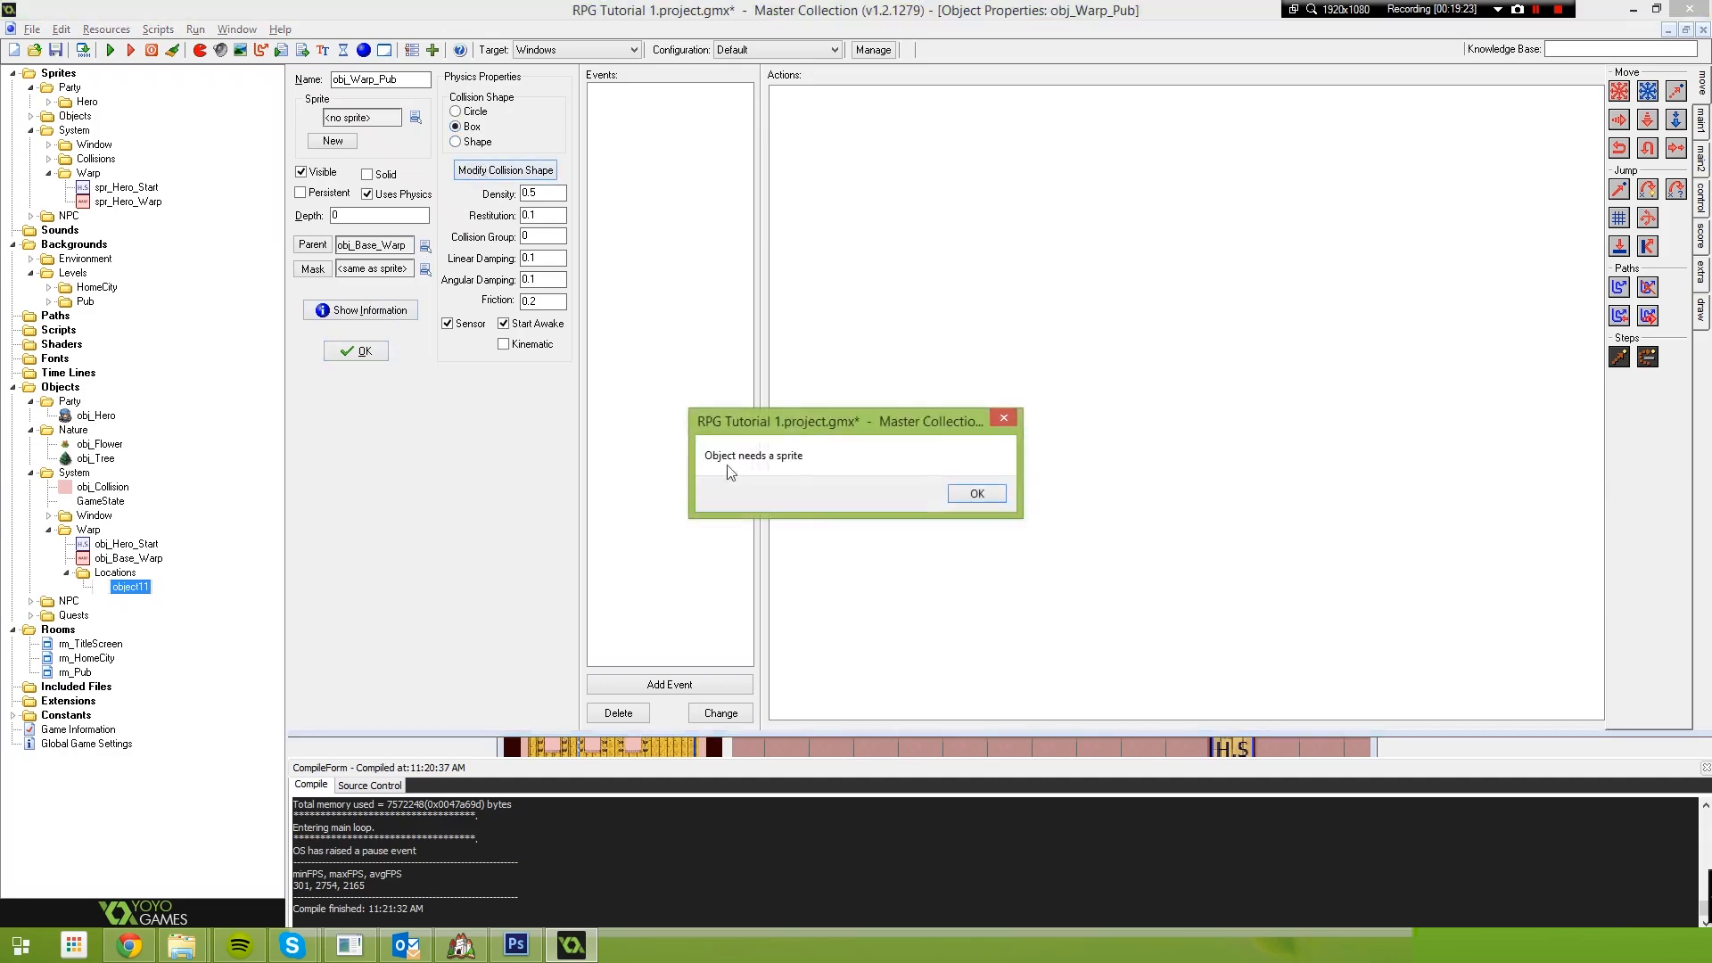
left_click(987, 500)
Assign spr_Hero_Warp as the sprite of obj_Warp_Pub and accept the object's properties
left_click(414, 117)
mouse_move(468, 183)
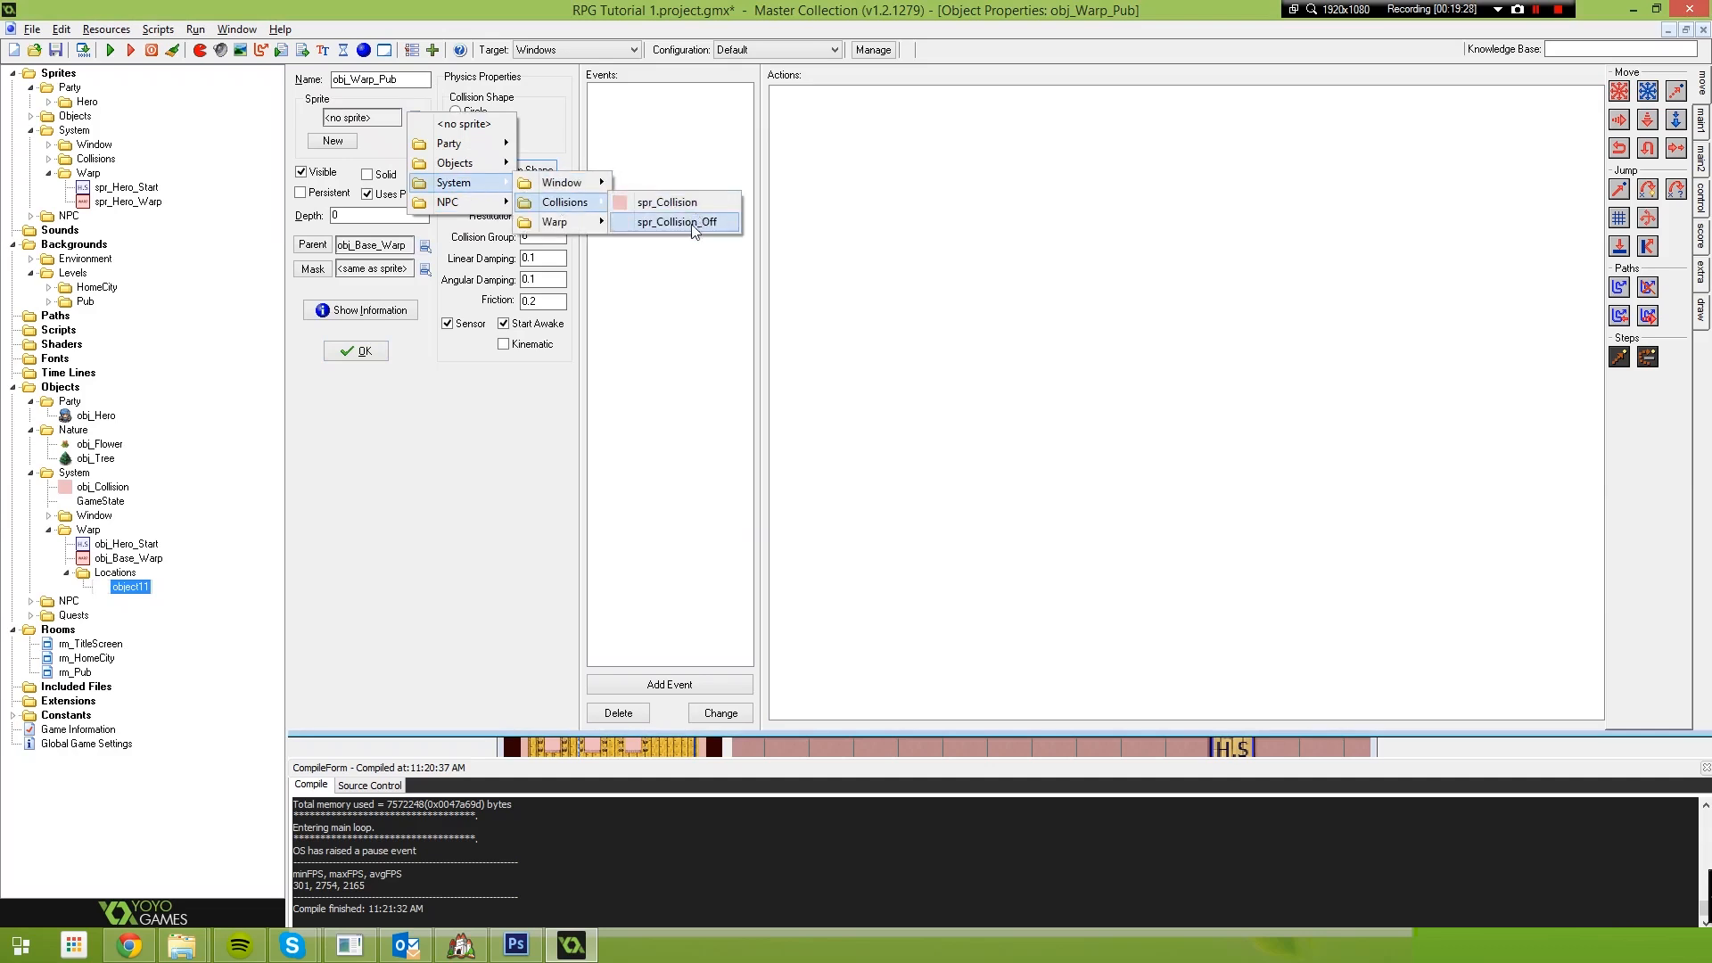
mouse_move(573, 221)
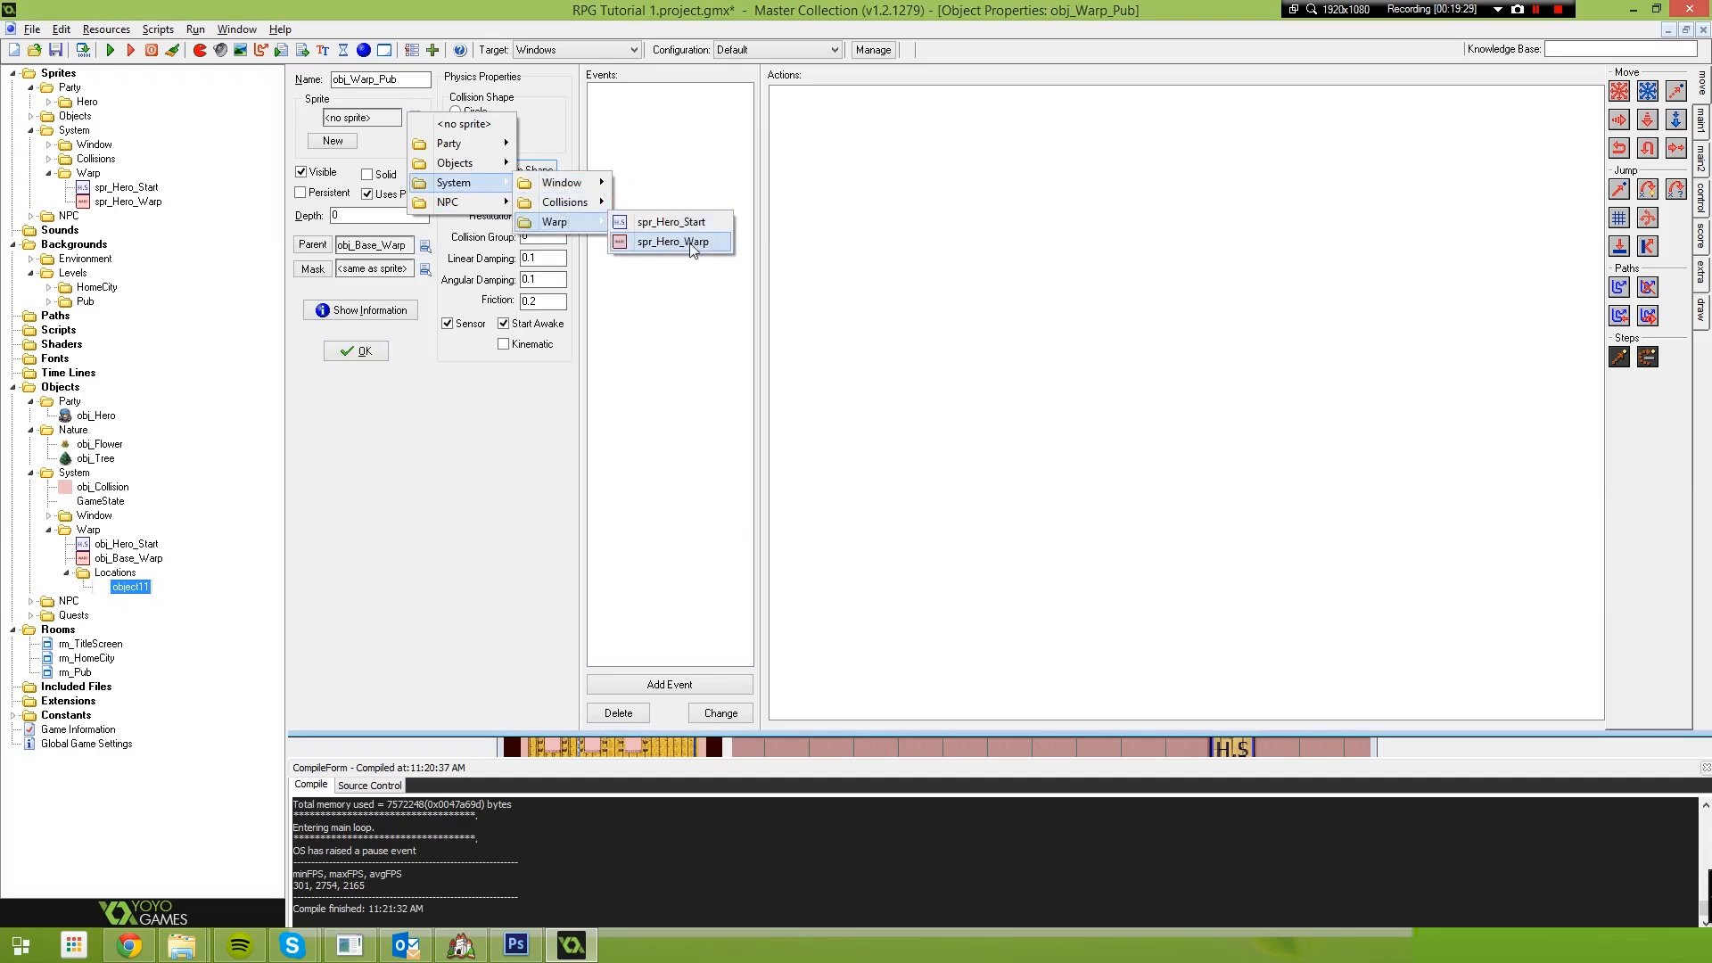
left_click(690, 242)
left_click(370, 349)
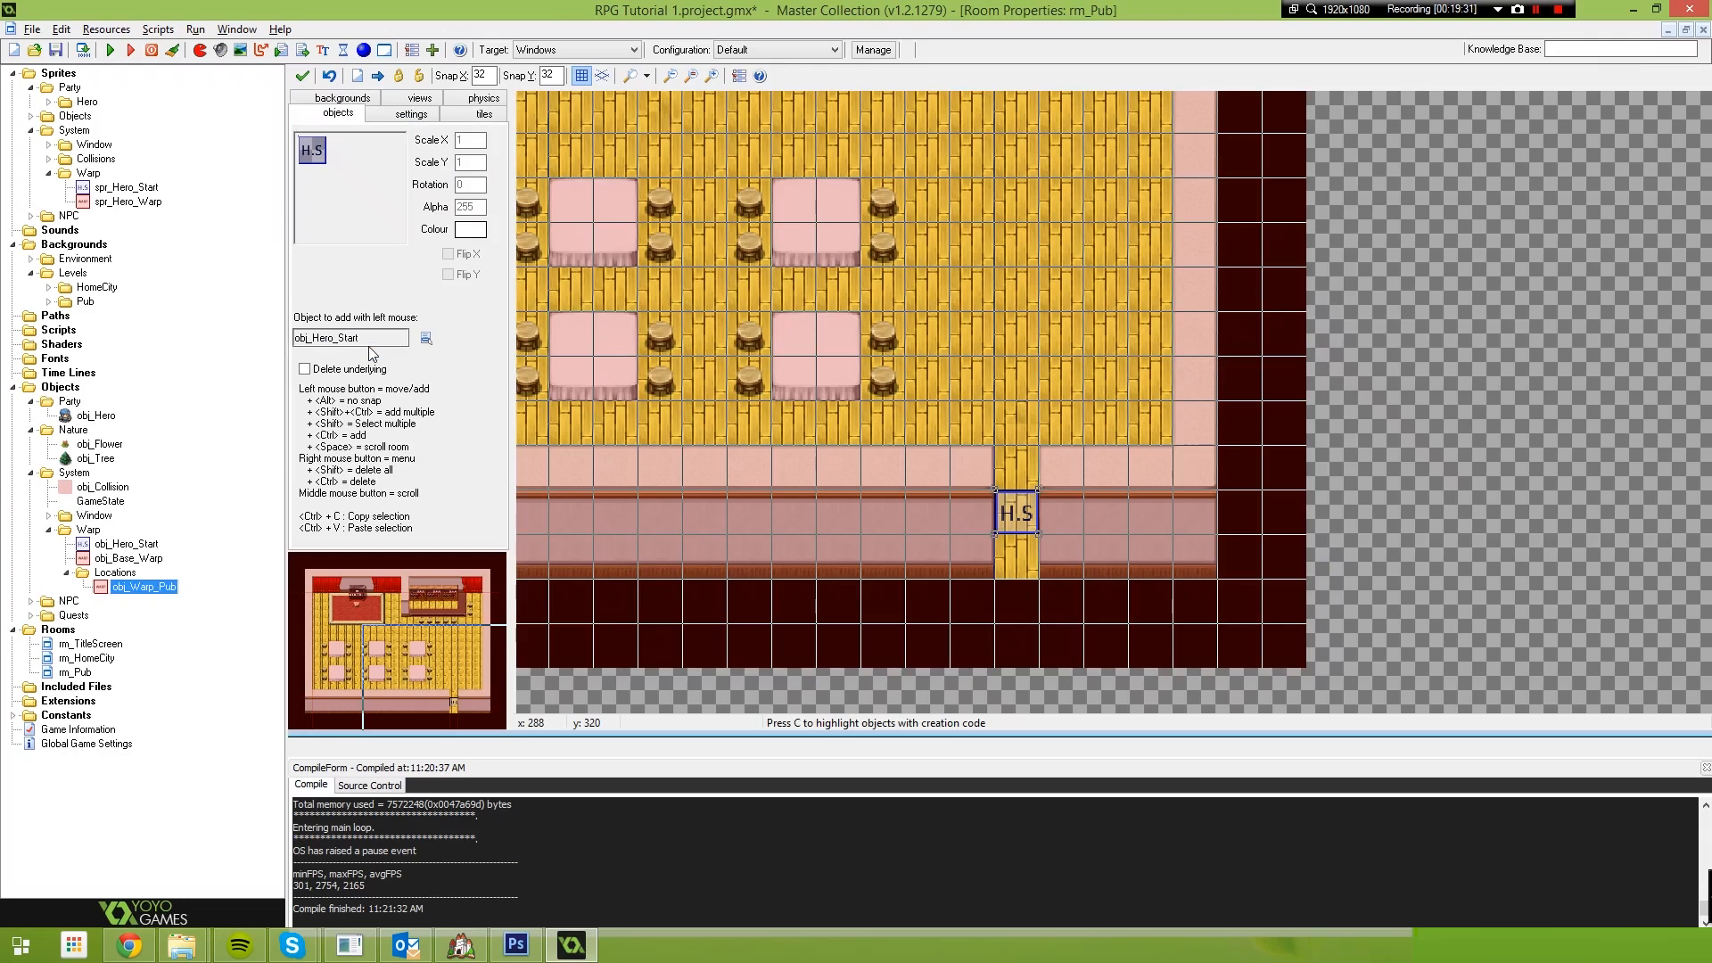
Place an obj_Base_Warp instance in rm_HomeCity on the pub's dark doorway
double_click(90, 658)
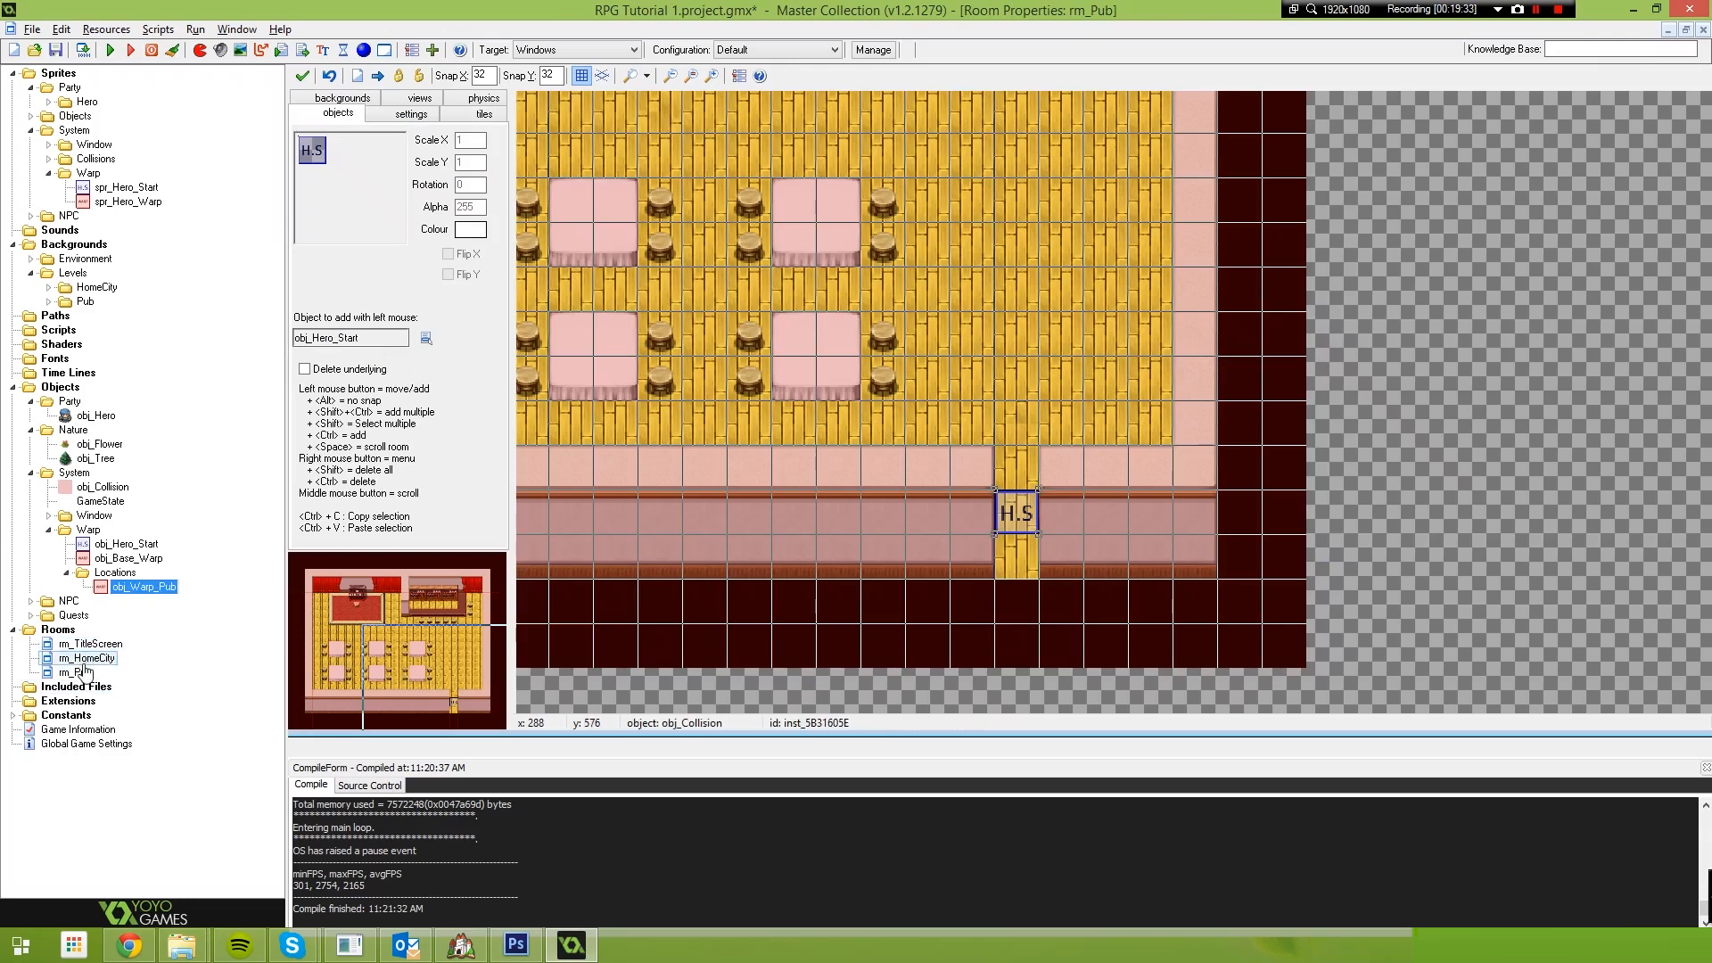
scroll(839, 526, "up", 3)
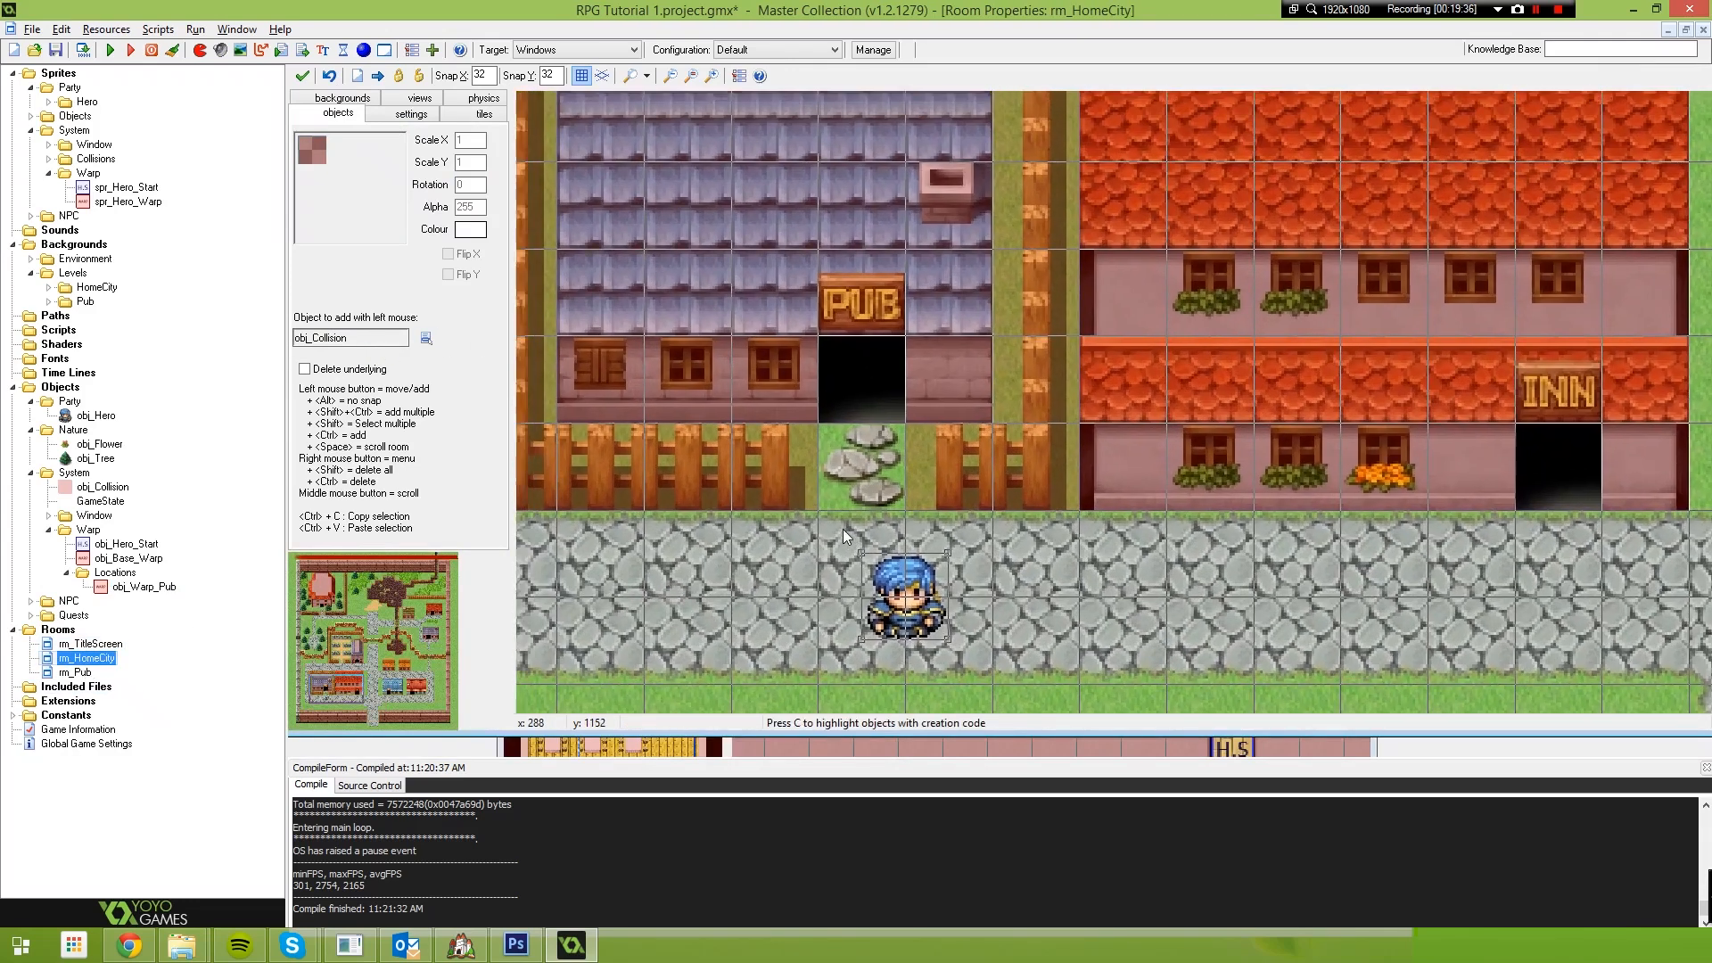
left_click(426, 338)
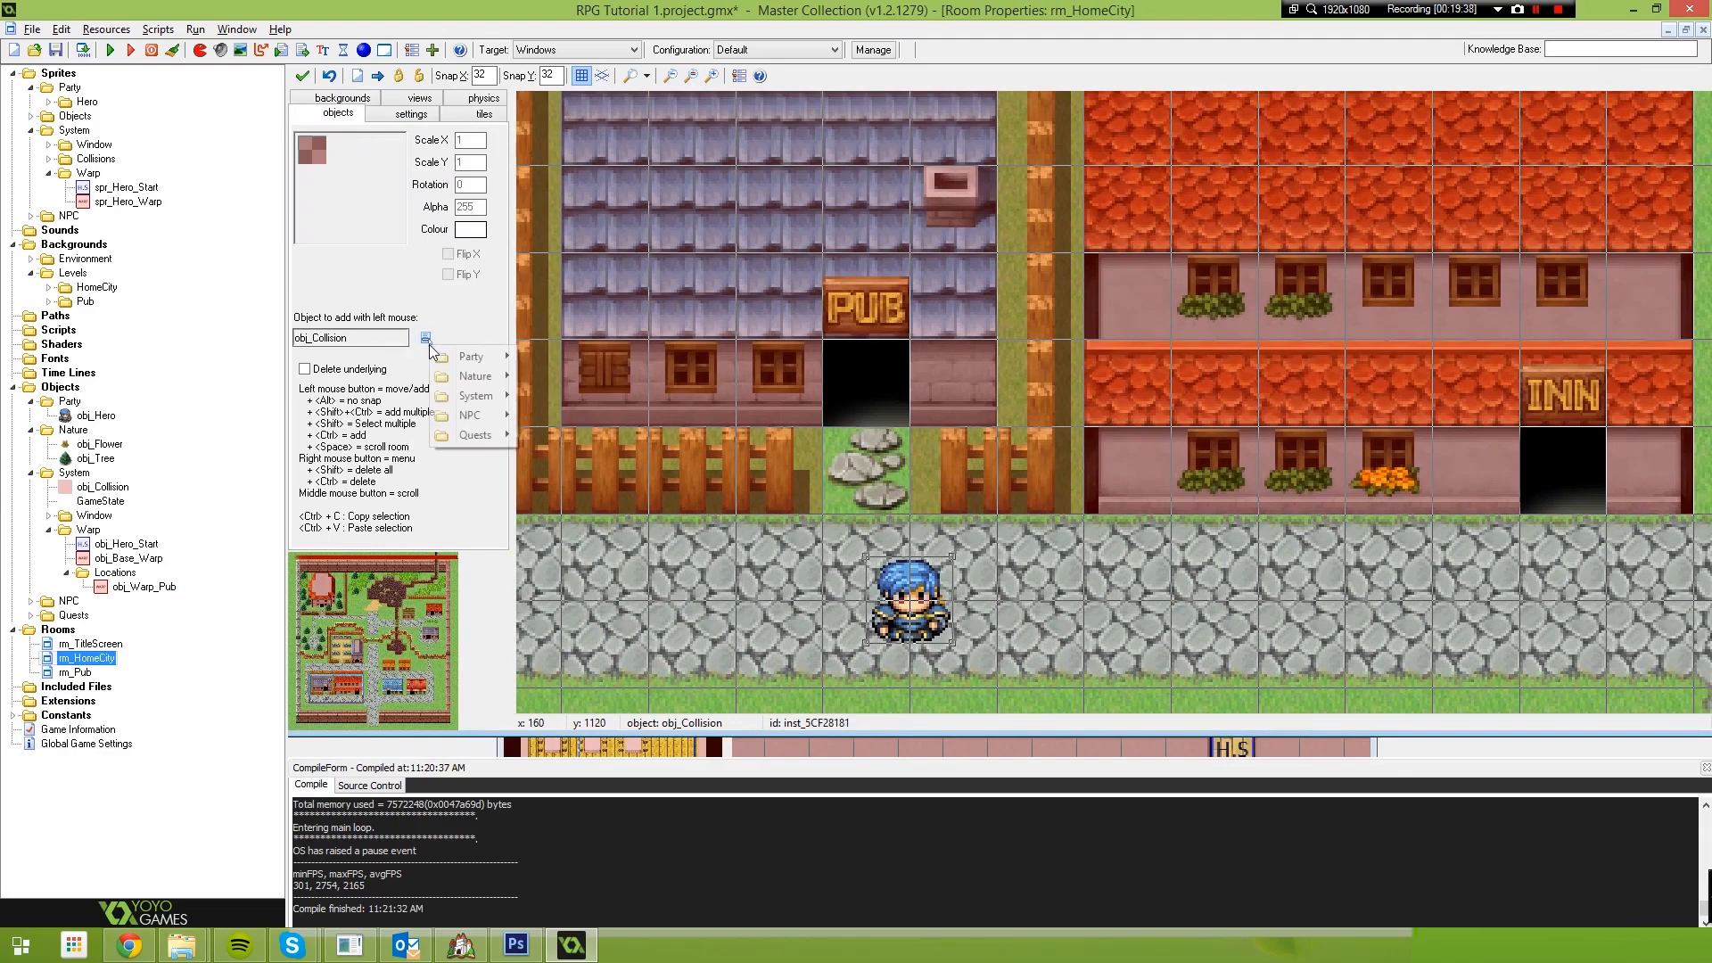
mouse_move(492, 401)
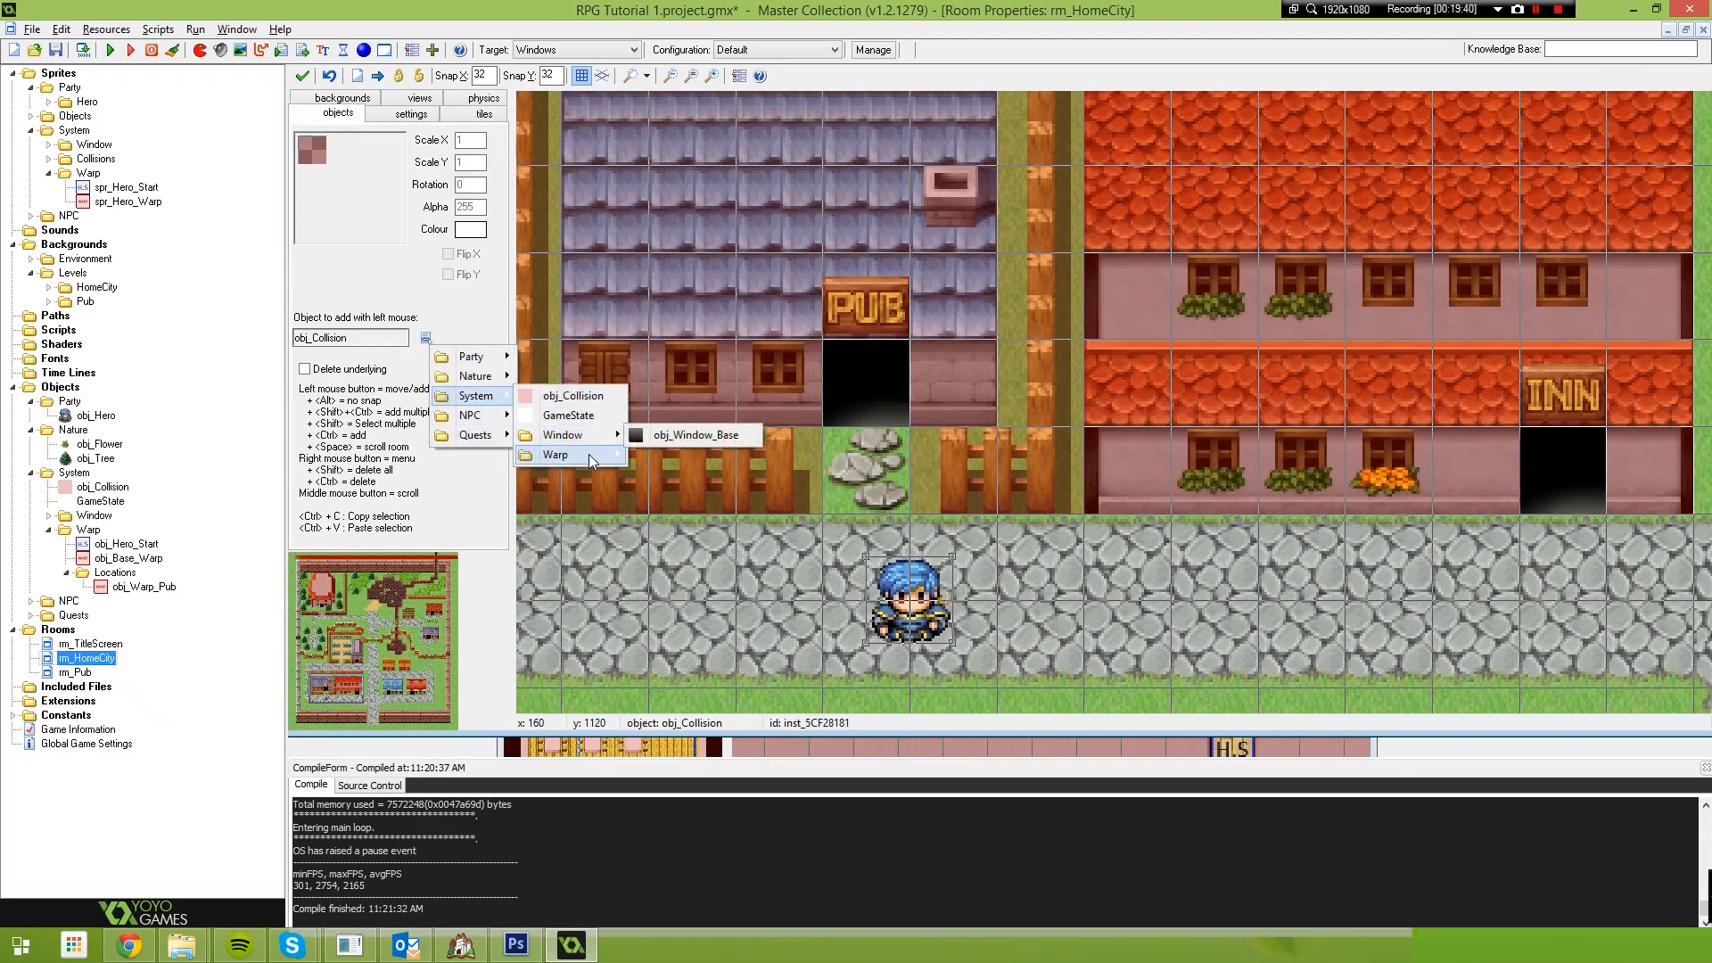
mouse_move(591, 456)
left_click(668, 475)
left_click(871, 391)
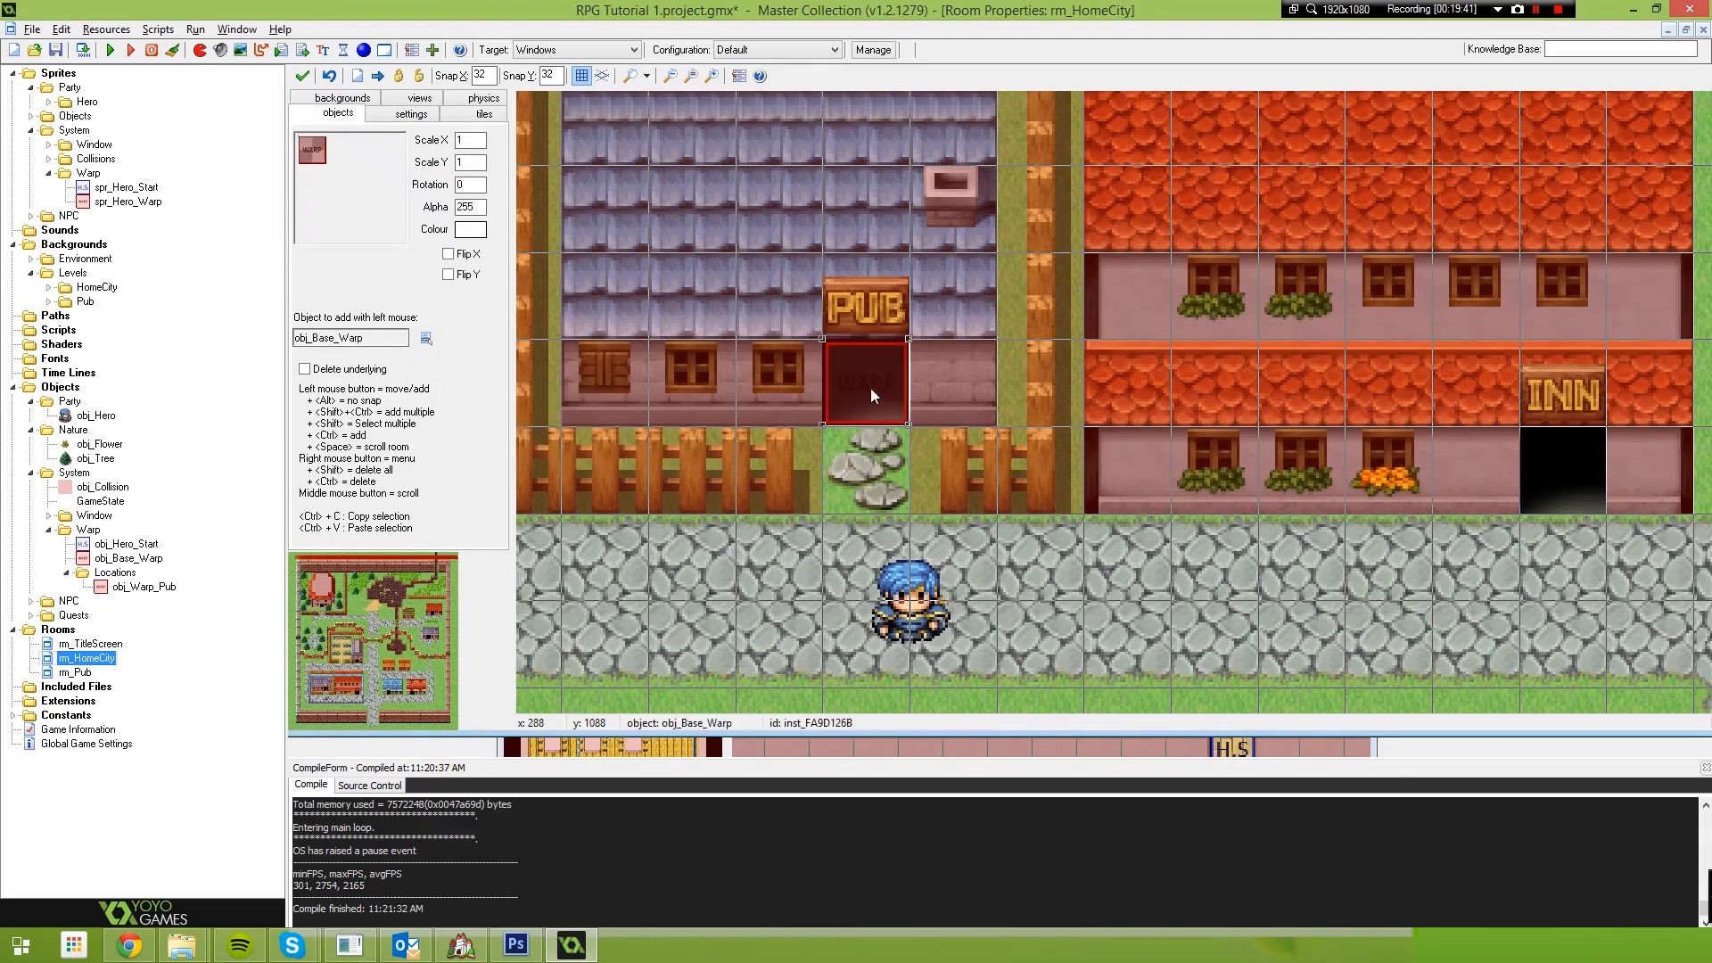
left_click_drag(869, 394, 872, 436)
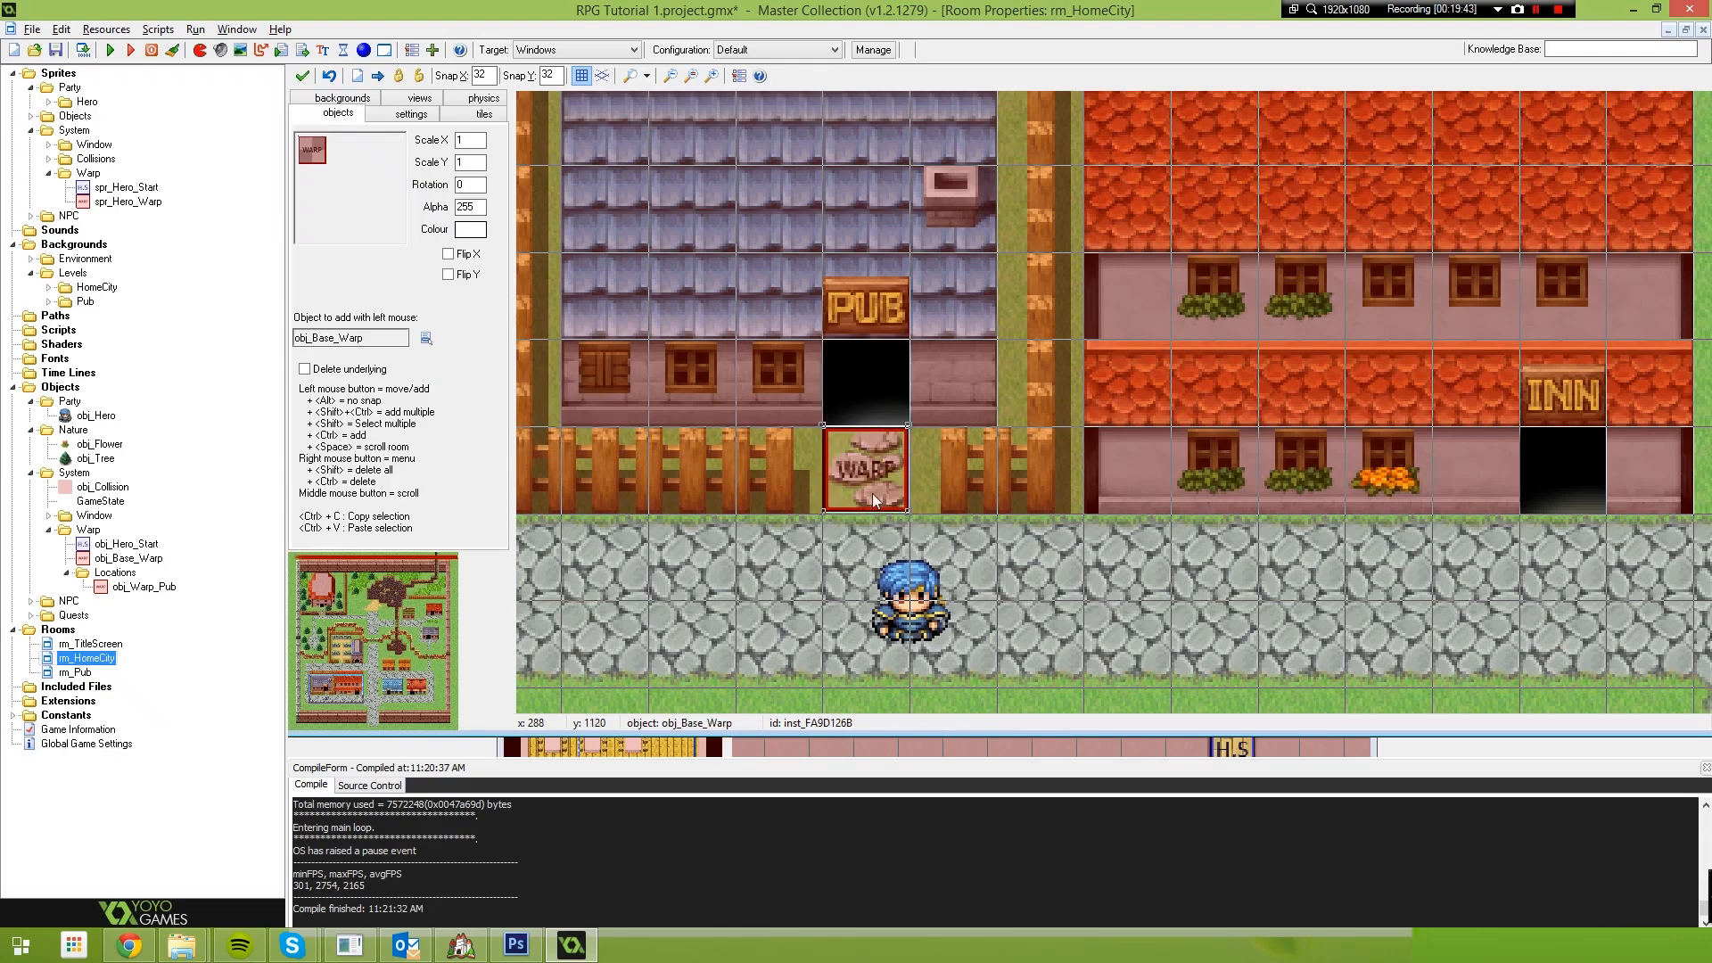
left_click_drag(872, 495, 874, 409)
scroll(882, 446, "up", 3, "ctrl")
scroll(882, 446, "down", 3, "ctrl")
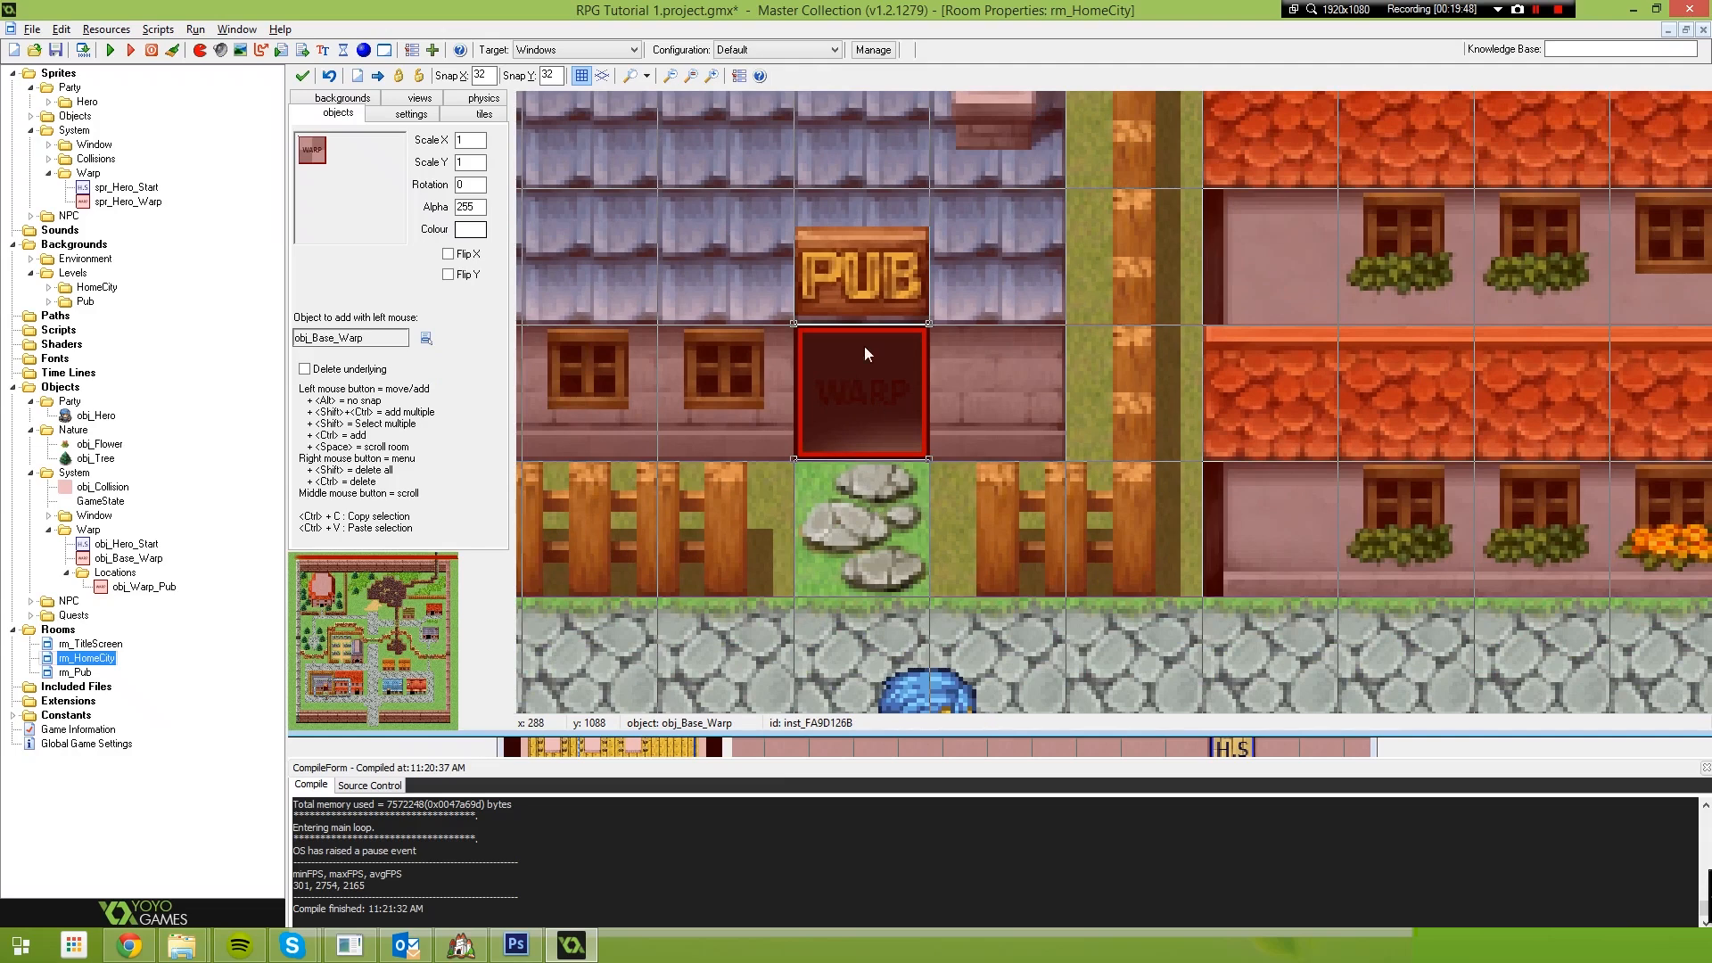
Open the spr_Hero_Warp image for editing and add a white WARP text over the existing dark lettering
double_click(129, 201)
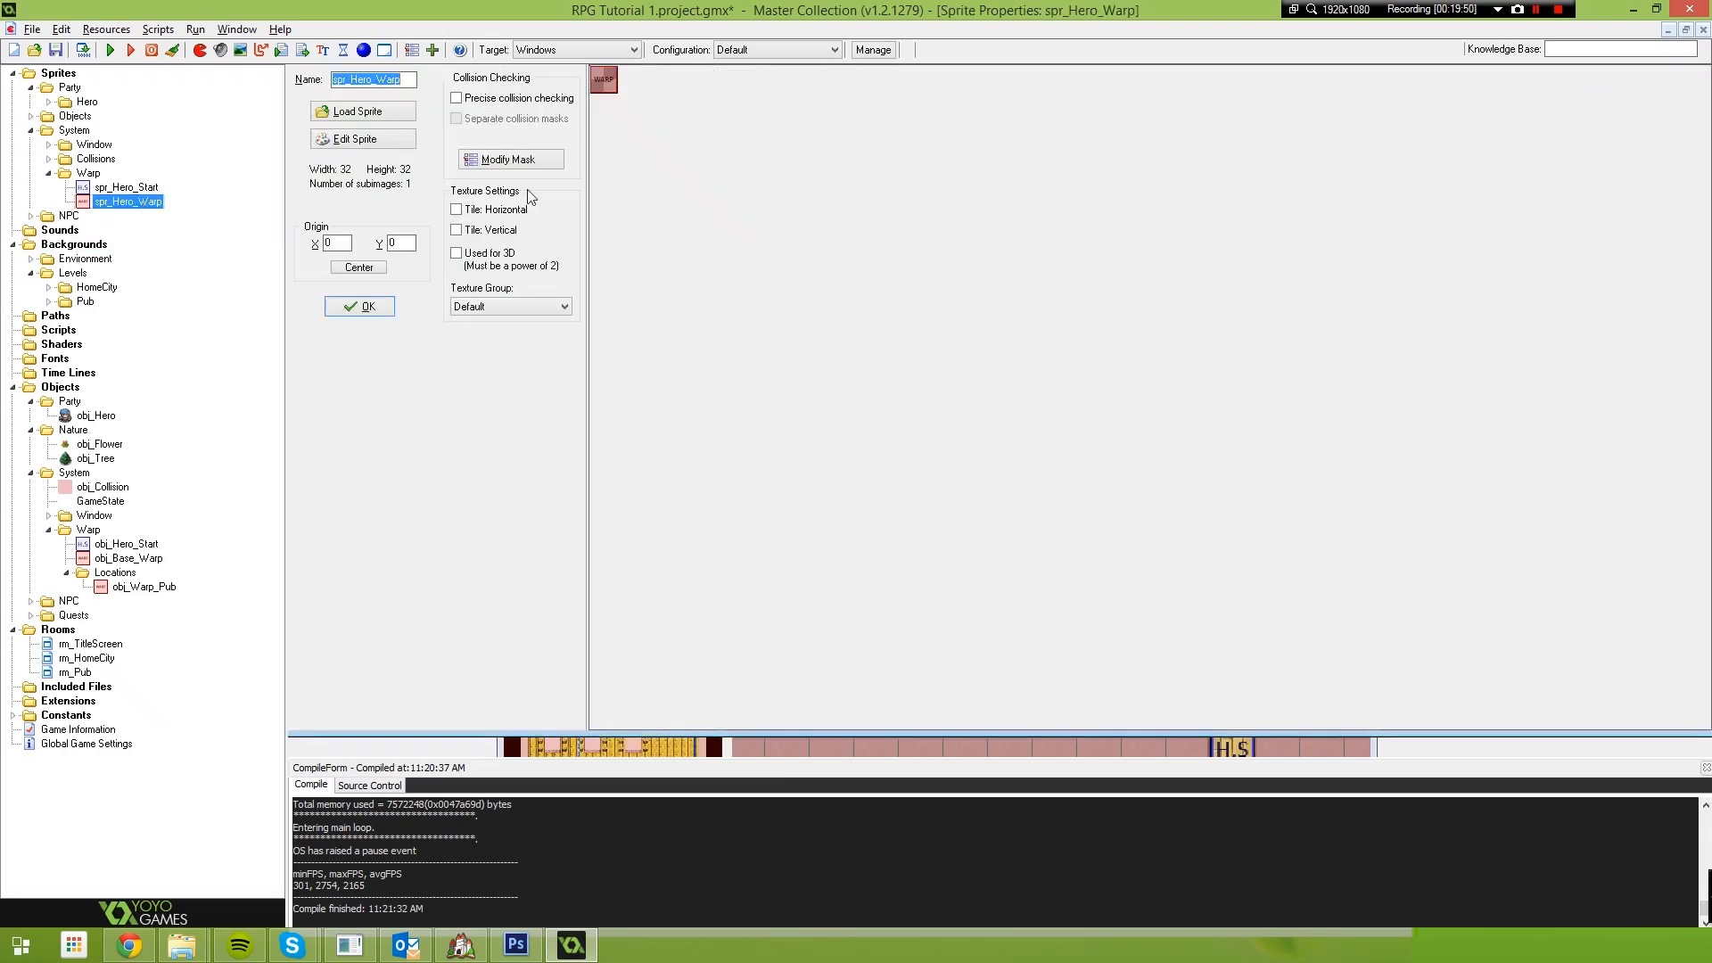
left_click(354, 139)
double_click(704, 256)
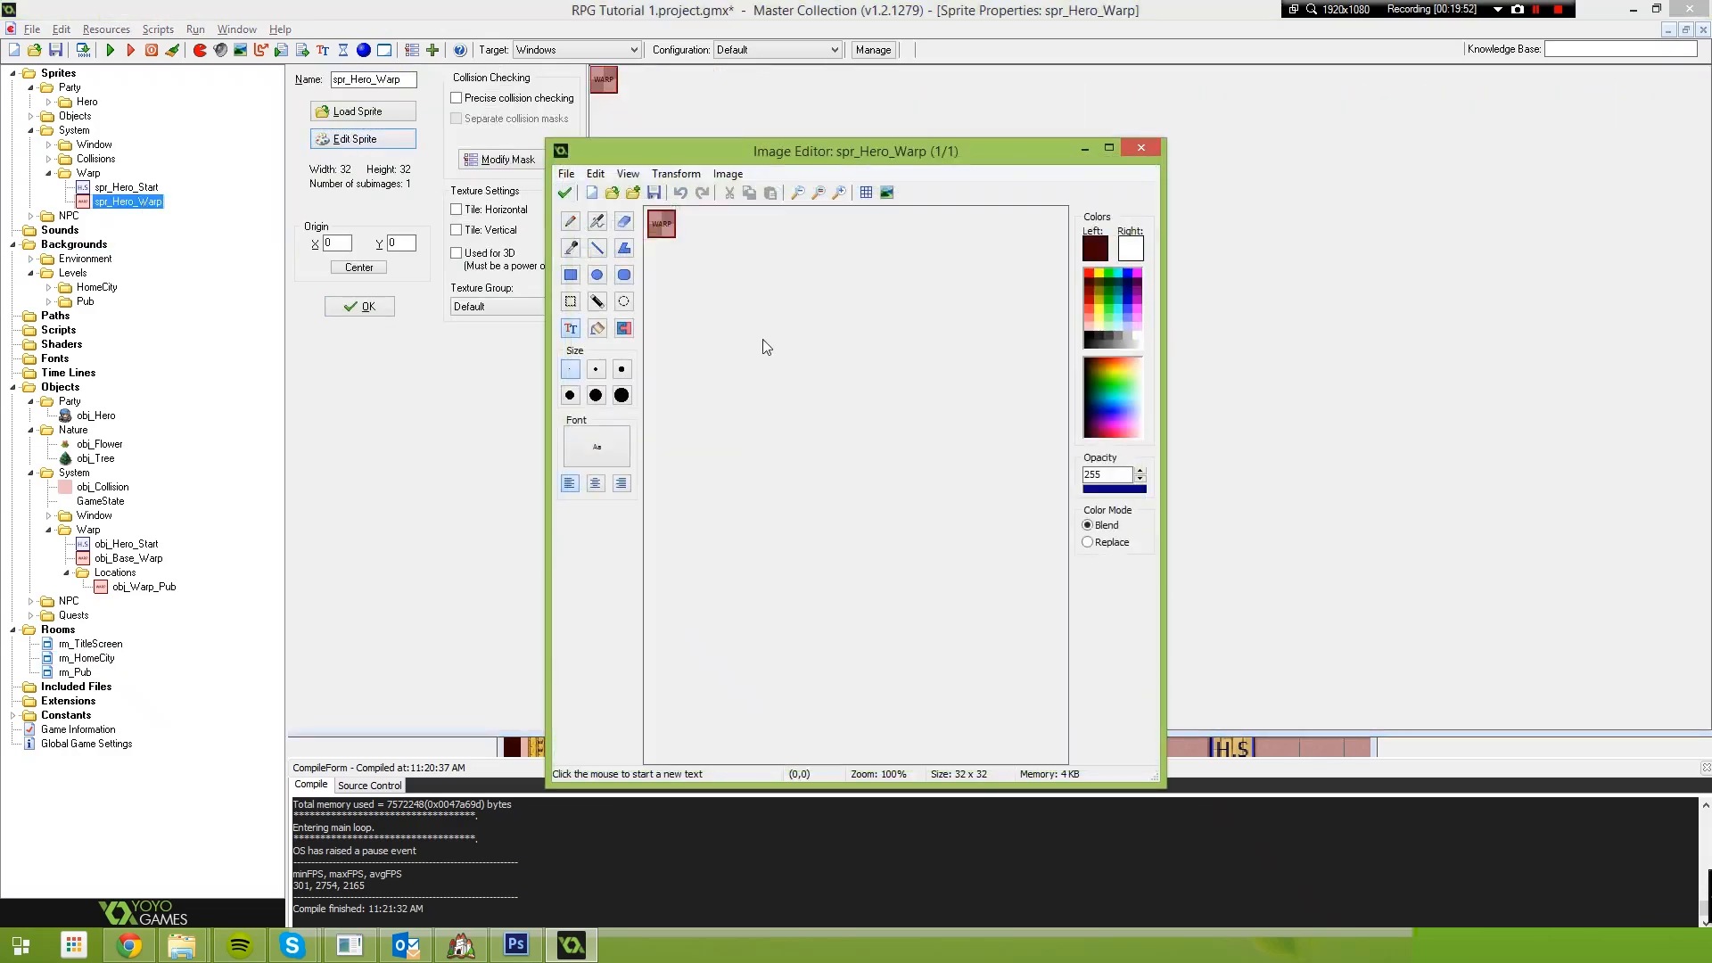
scroll(771, 354, "up", 1)
left_click(705, 355)
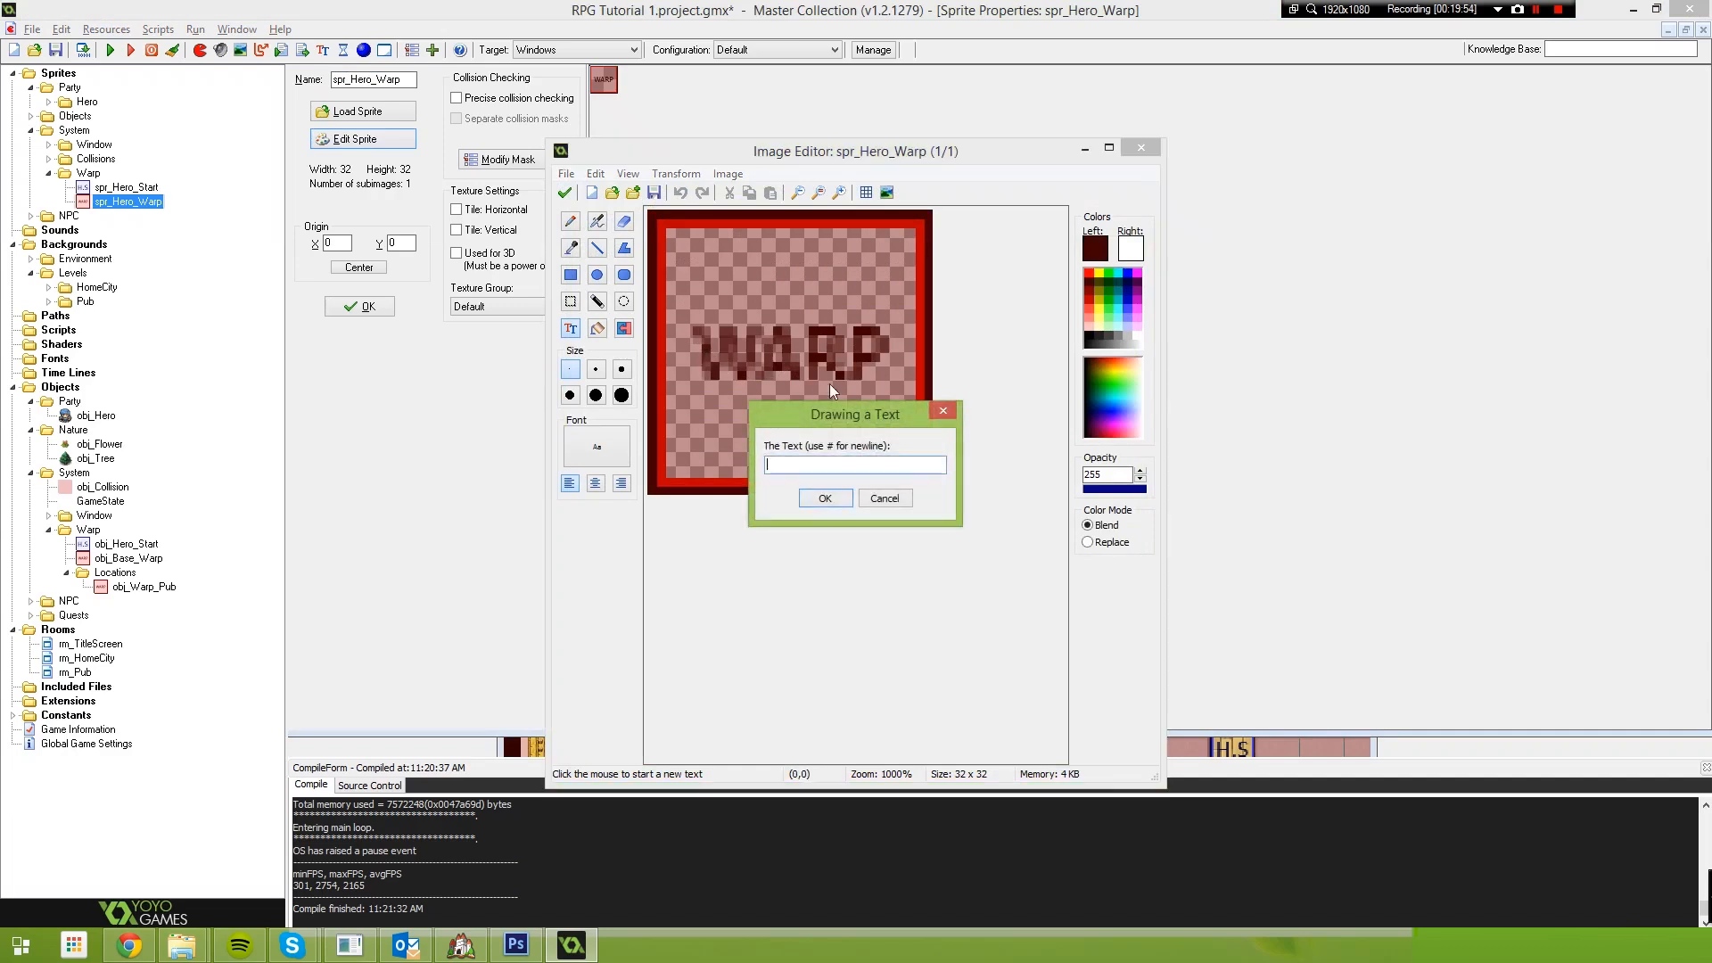
type("WARP")
key("Return")
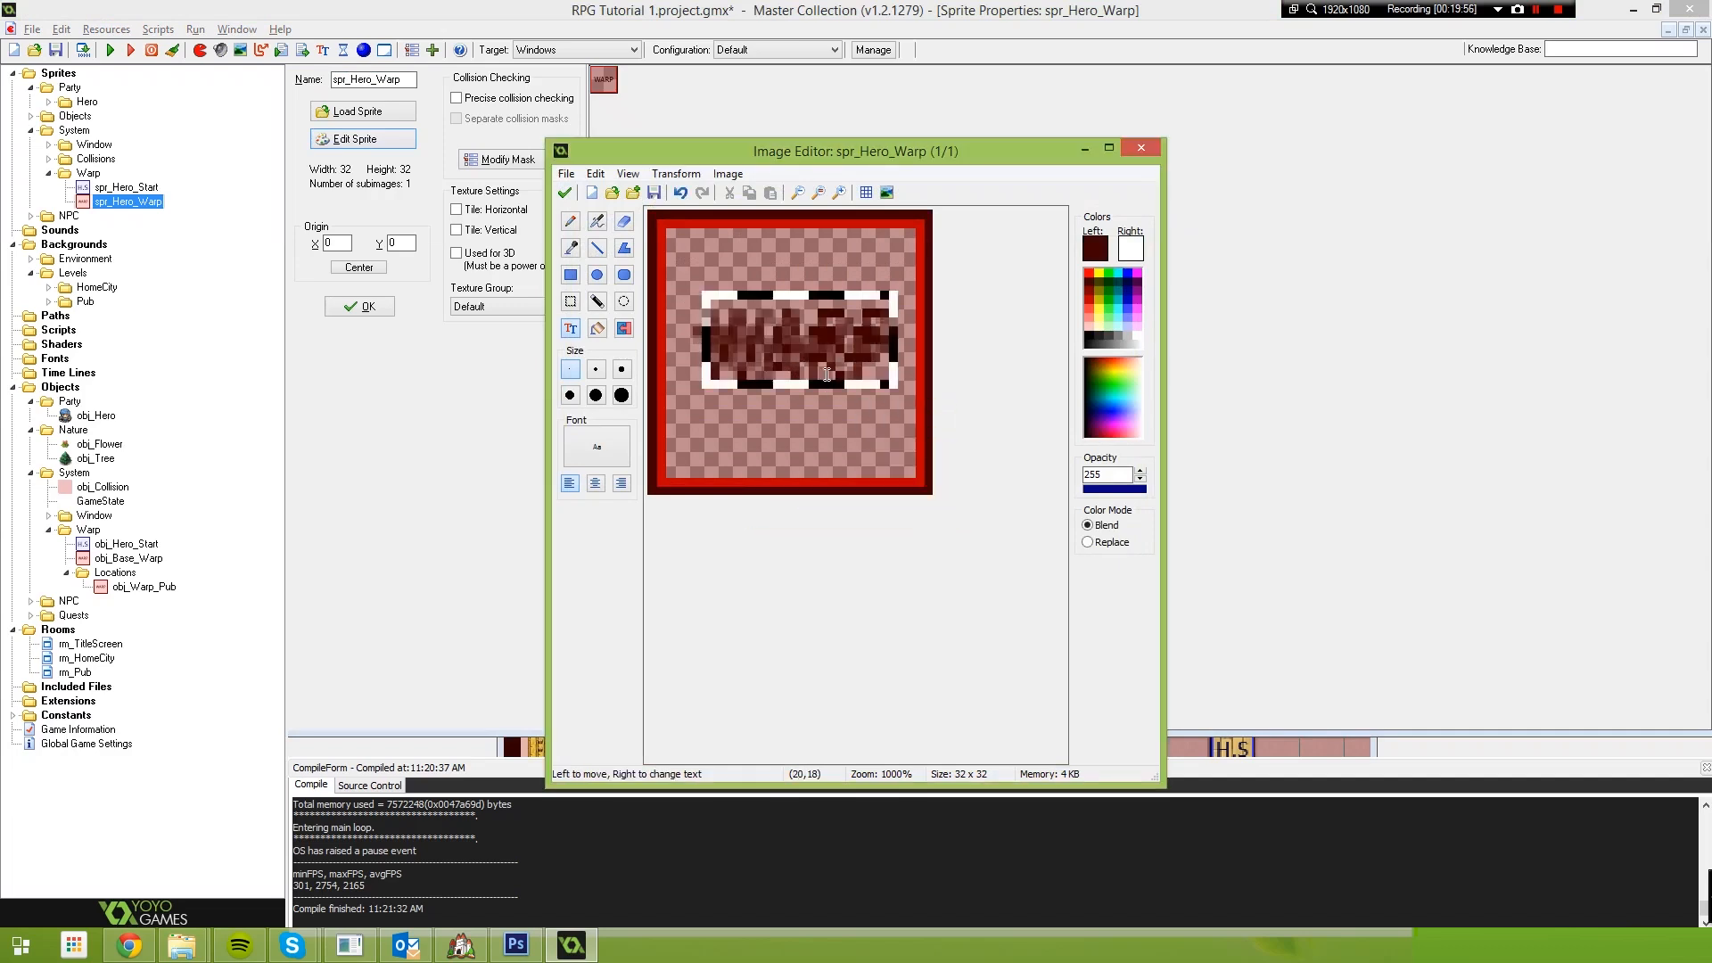
left_click(1142, 334)
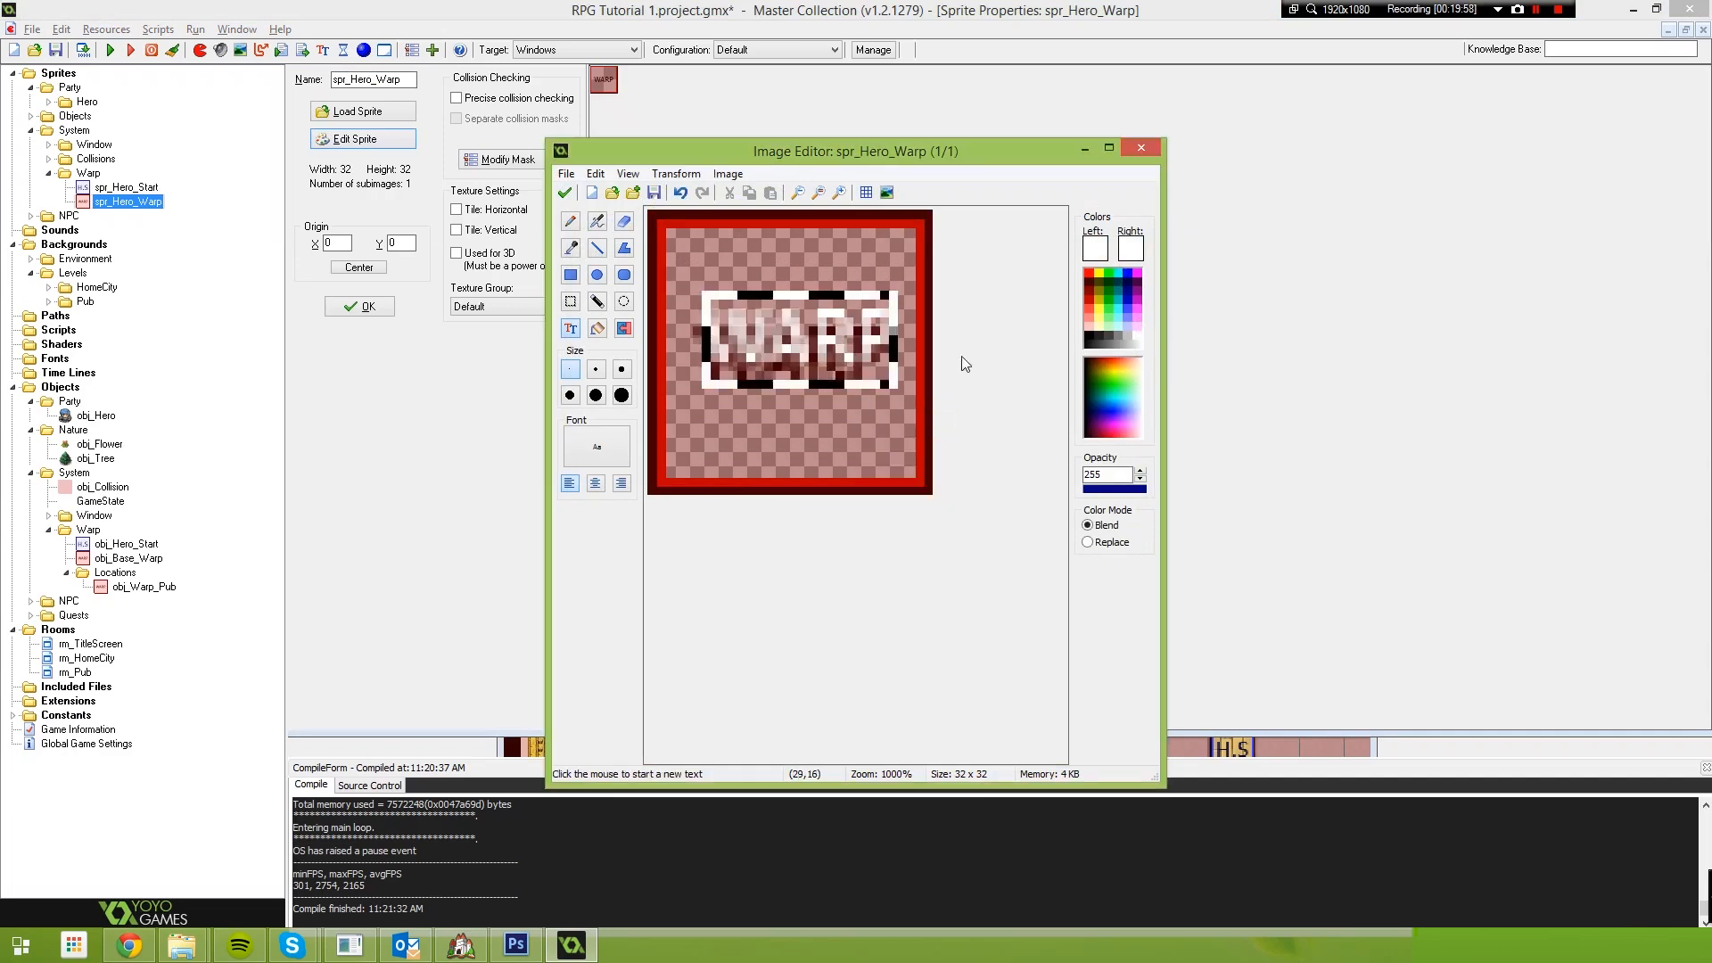
left_click_drag(810, 333, 801, 351)
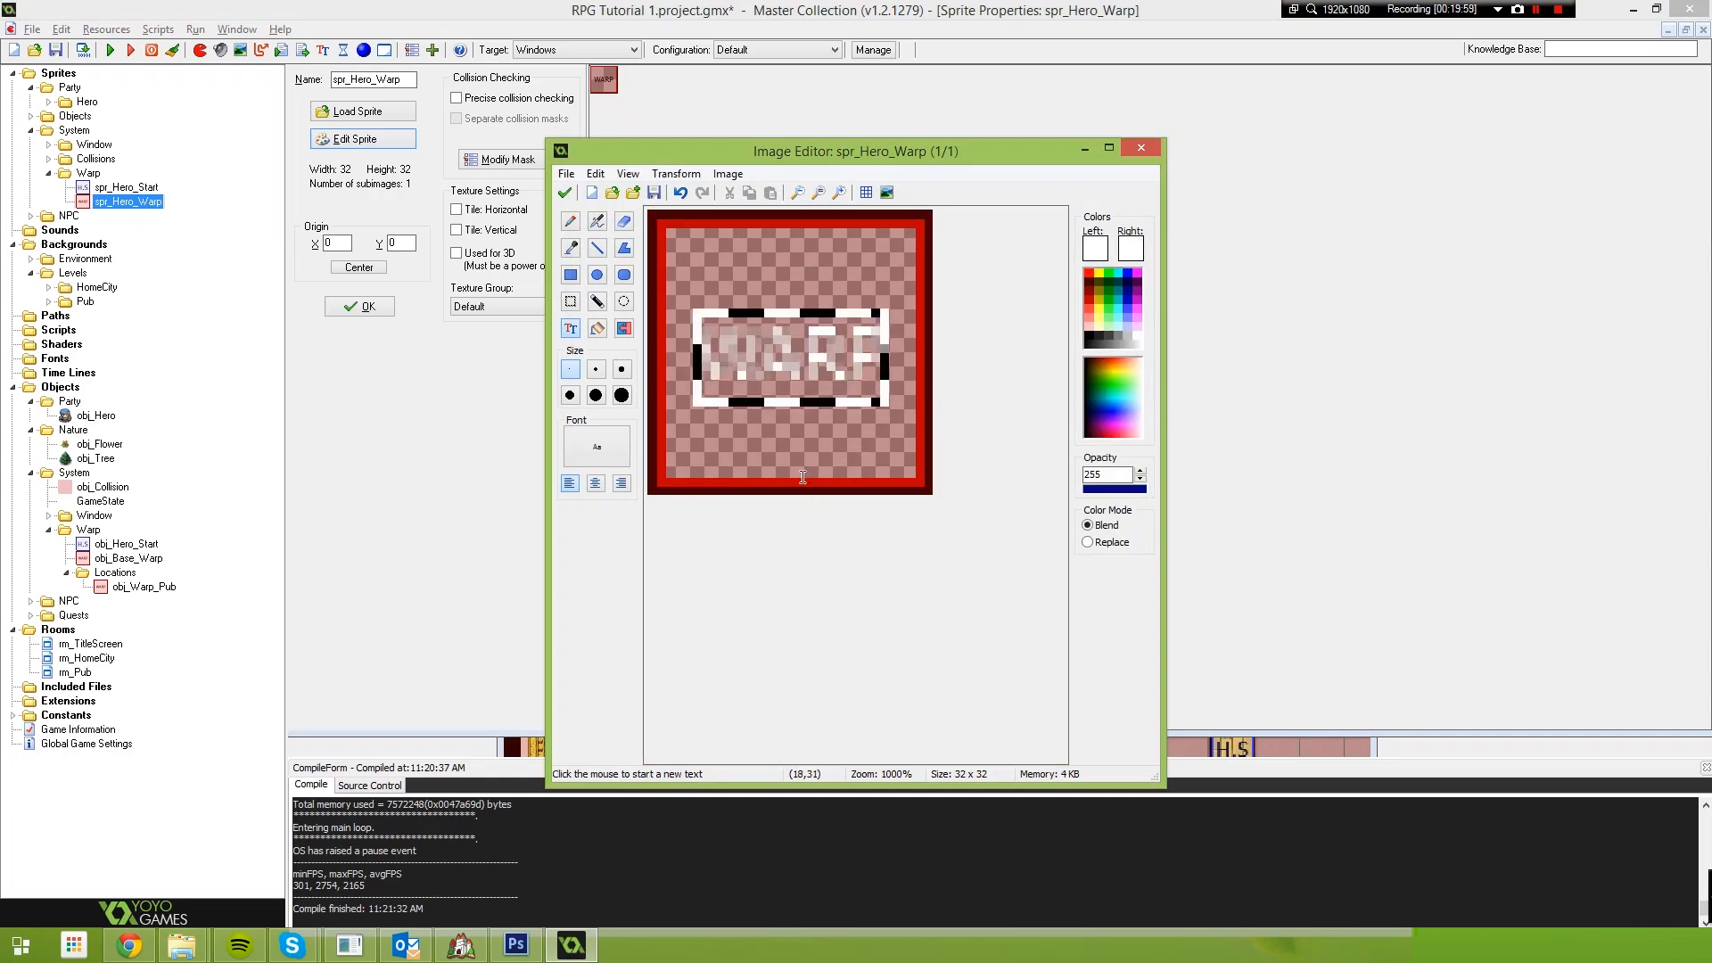
Make the white WARP text bold and place it above the old dark lettering
left_click(865, 311)
left_click(1002, 275)
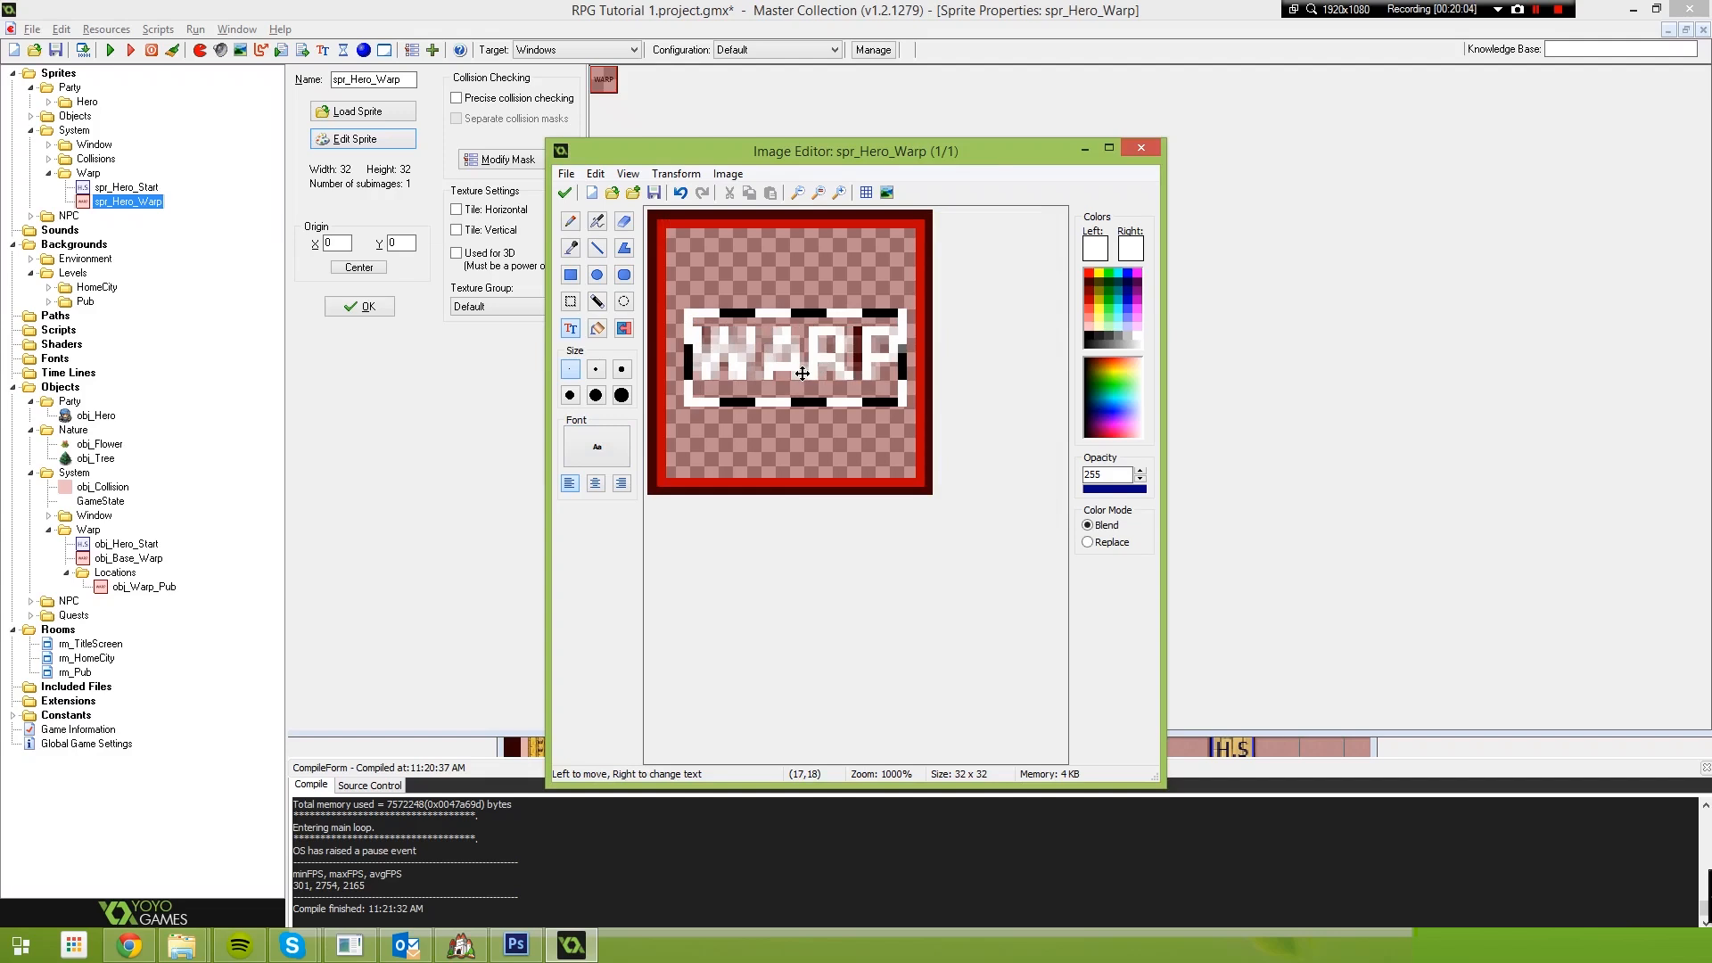
left_click_drag(814, 372, 800, 292)
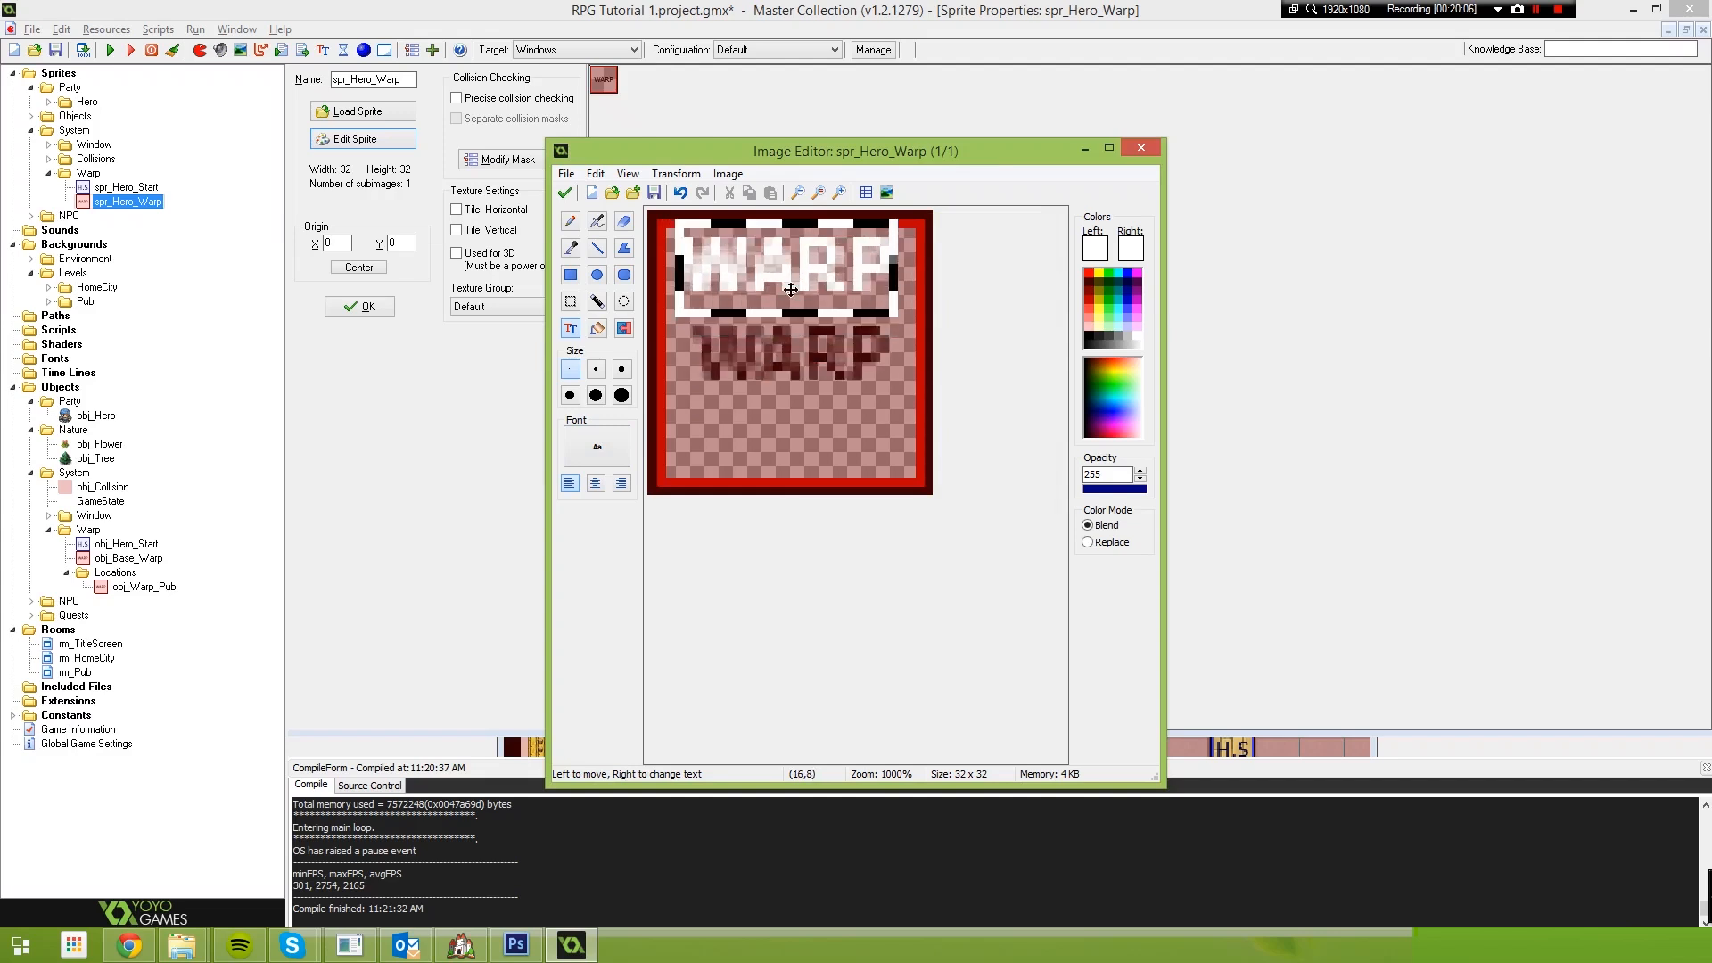
left_click(735, 409)
left_click(884, 498)
Erase the rectangular area containing the old dark WARP lettering from the sprite image
left_click(571, 302)
left_click_drag(694, 315, 913, 412)
key("Delete")
left_click(599, 327)
left_click(624, 248)
left_click(704, 405)
key("ctrl+z")
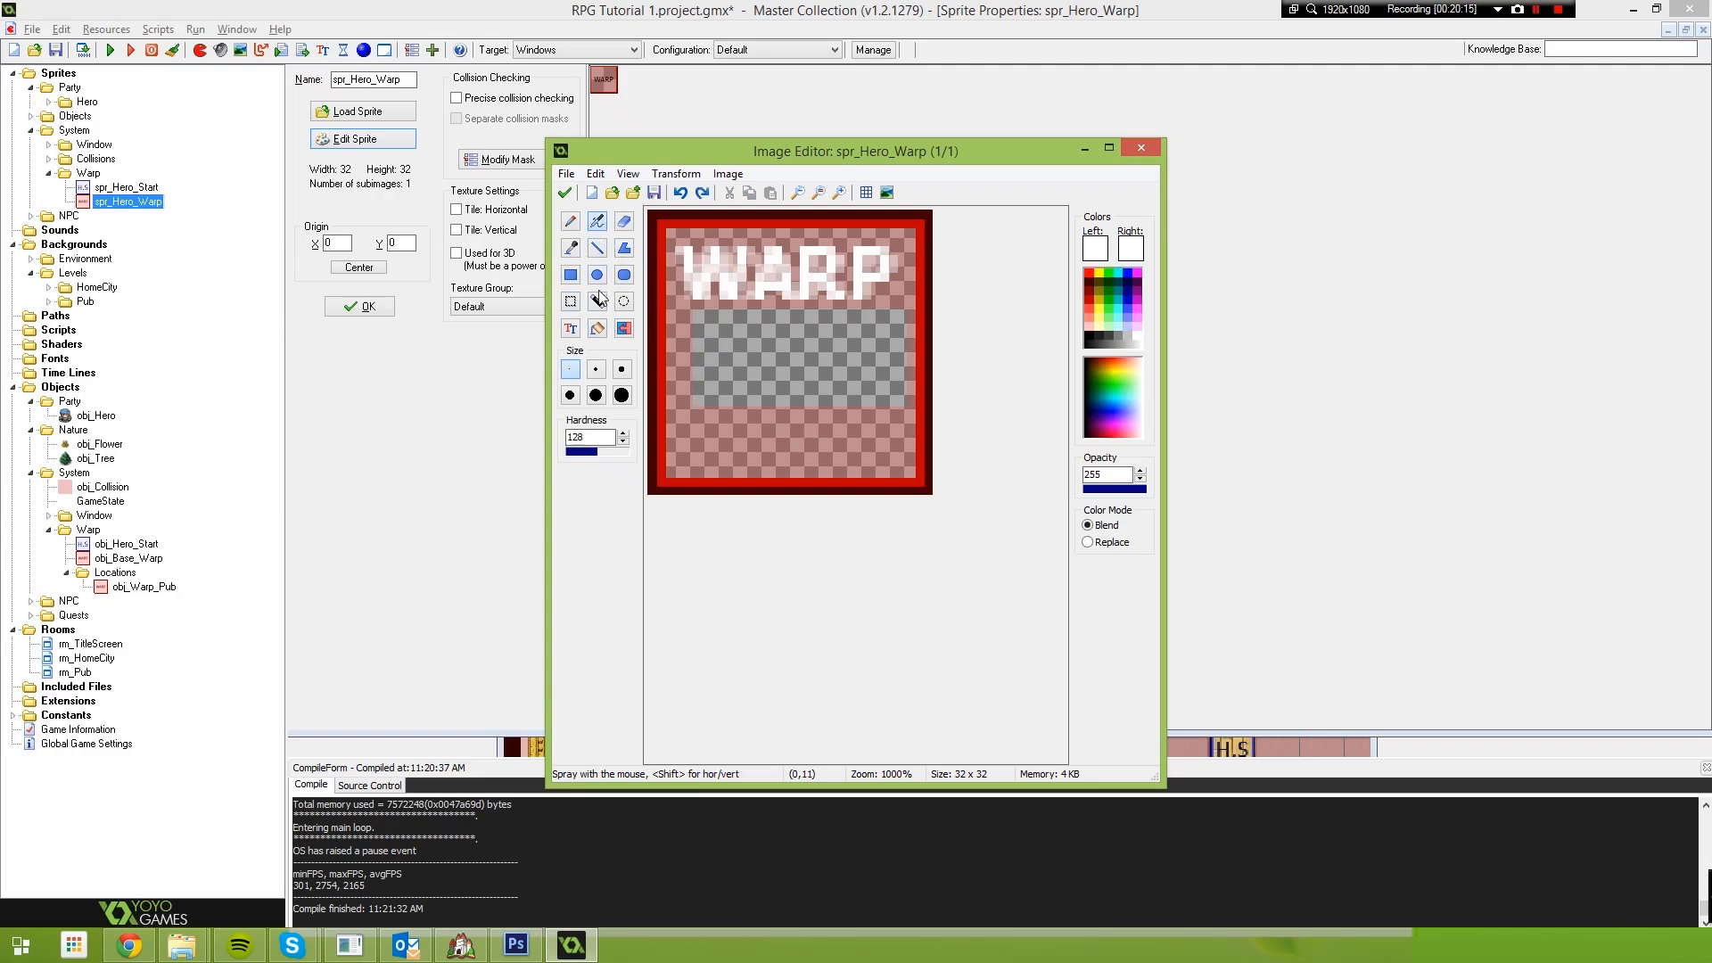
Sample the sprite's translucent red background colour and flood-fill the erased area with it
left_click(573, 250)
left_click(714, 435)
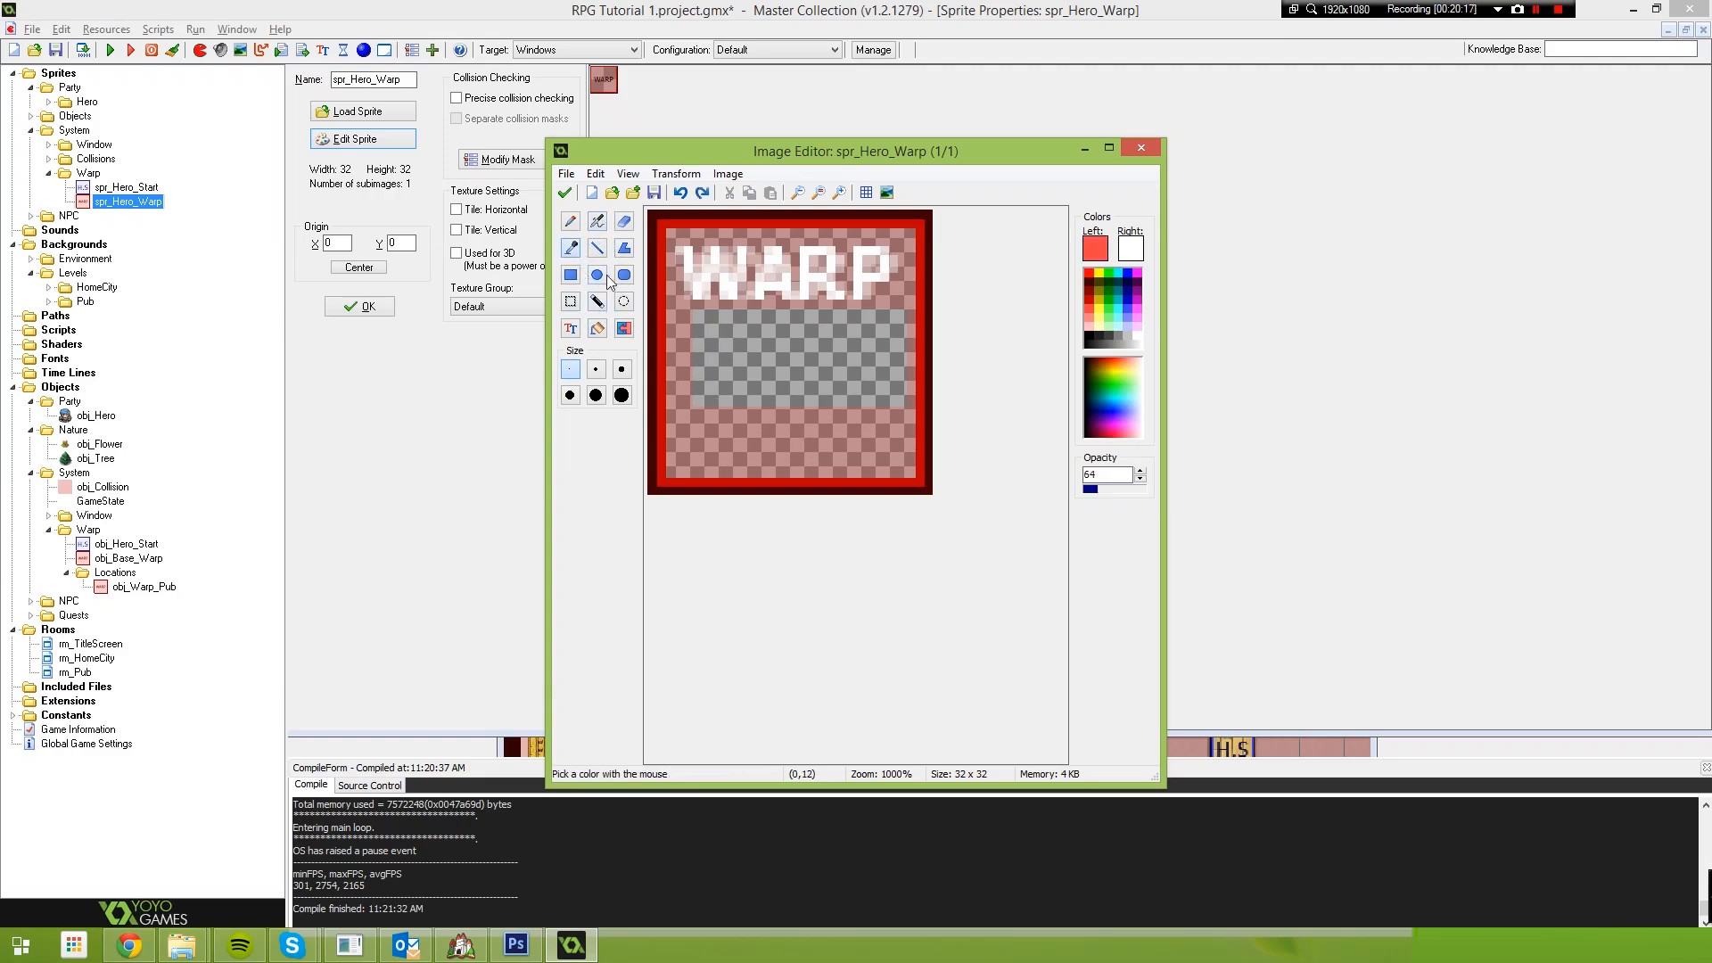
left_click(597, 327)
left_click(706, 326)
left_click(597, 300)
left_click_drag(676, 308, 907, 229)
mouse_move(846, 277)
left_mouse_down()
mouse_move(847, 357)
mouse_move(838, 277)
left_mouse_up()
key("ctrl+z")
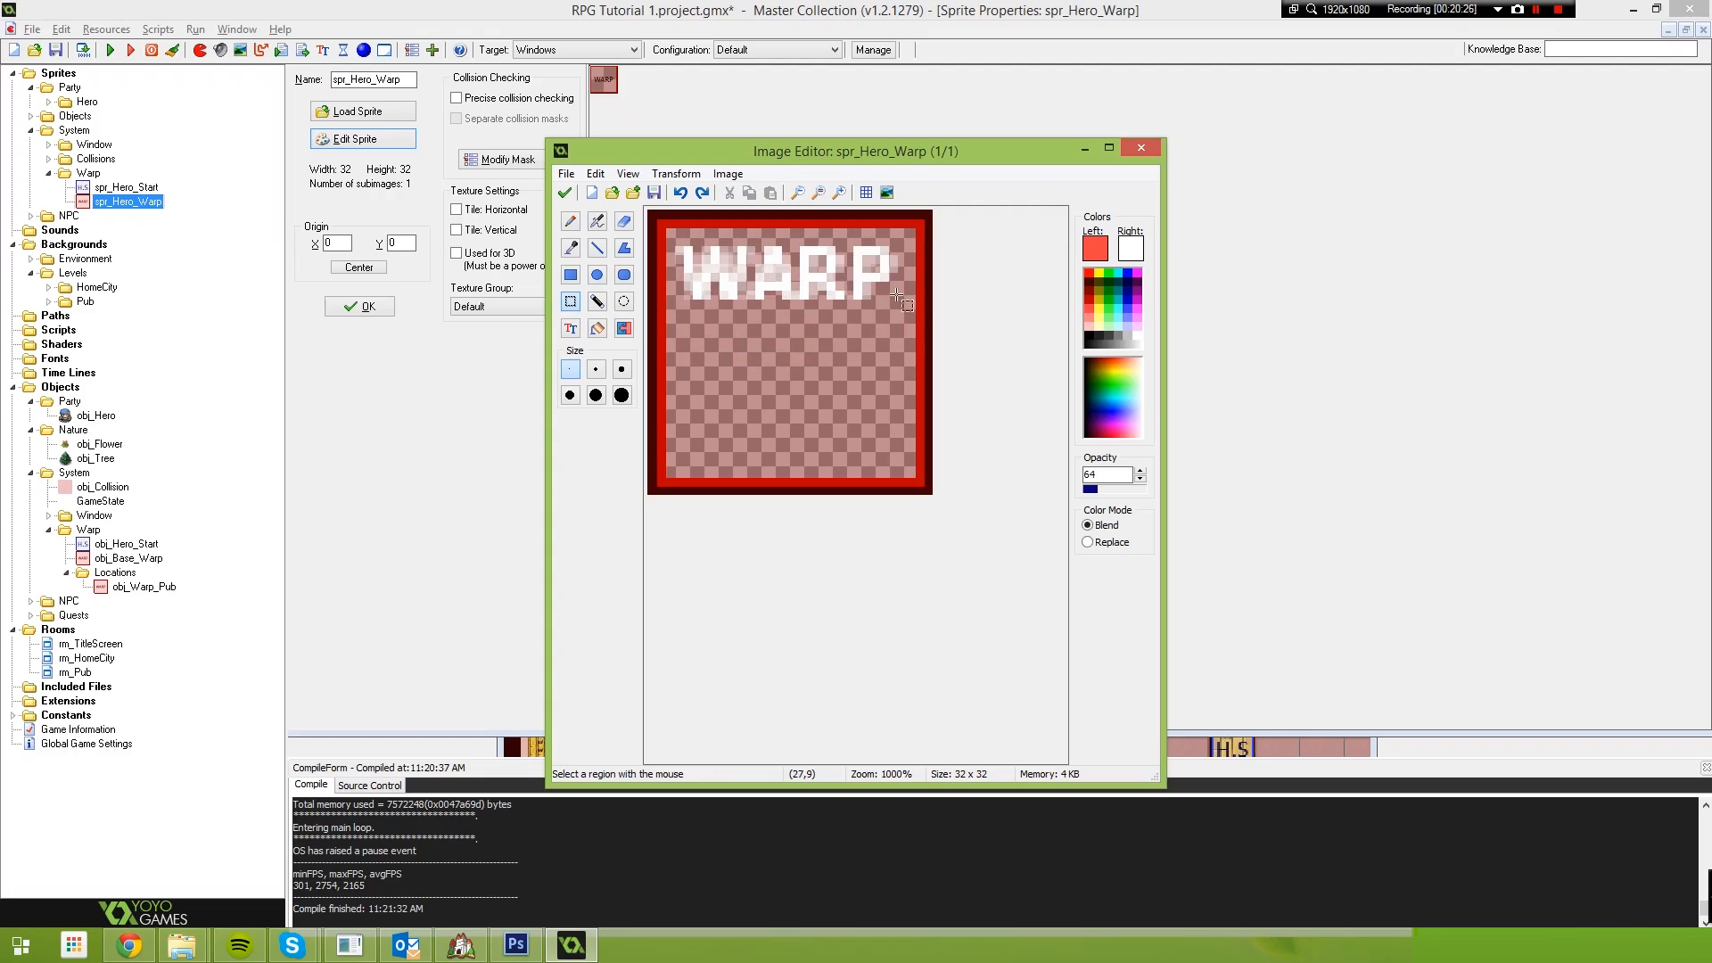
Erase the white WARP lettering and refill the cleared area with the translucent red background colour
mouse_move(906, 323)
left_mouse_down()
mouse_move(756, 246)
mouse_move(675, 235)
left_mouse_up()
key("Delete")
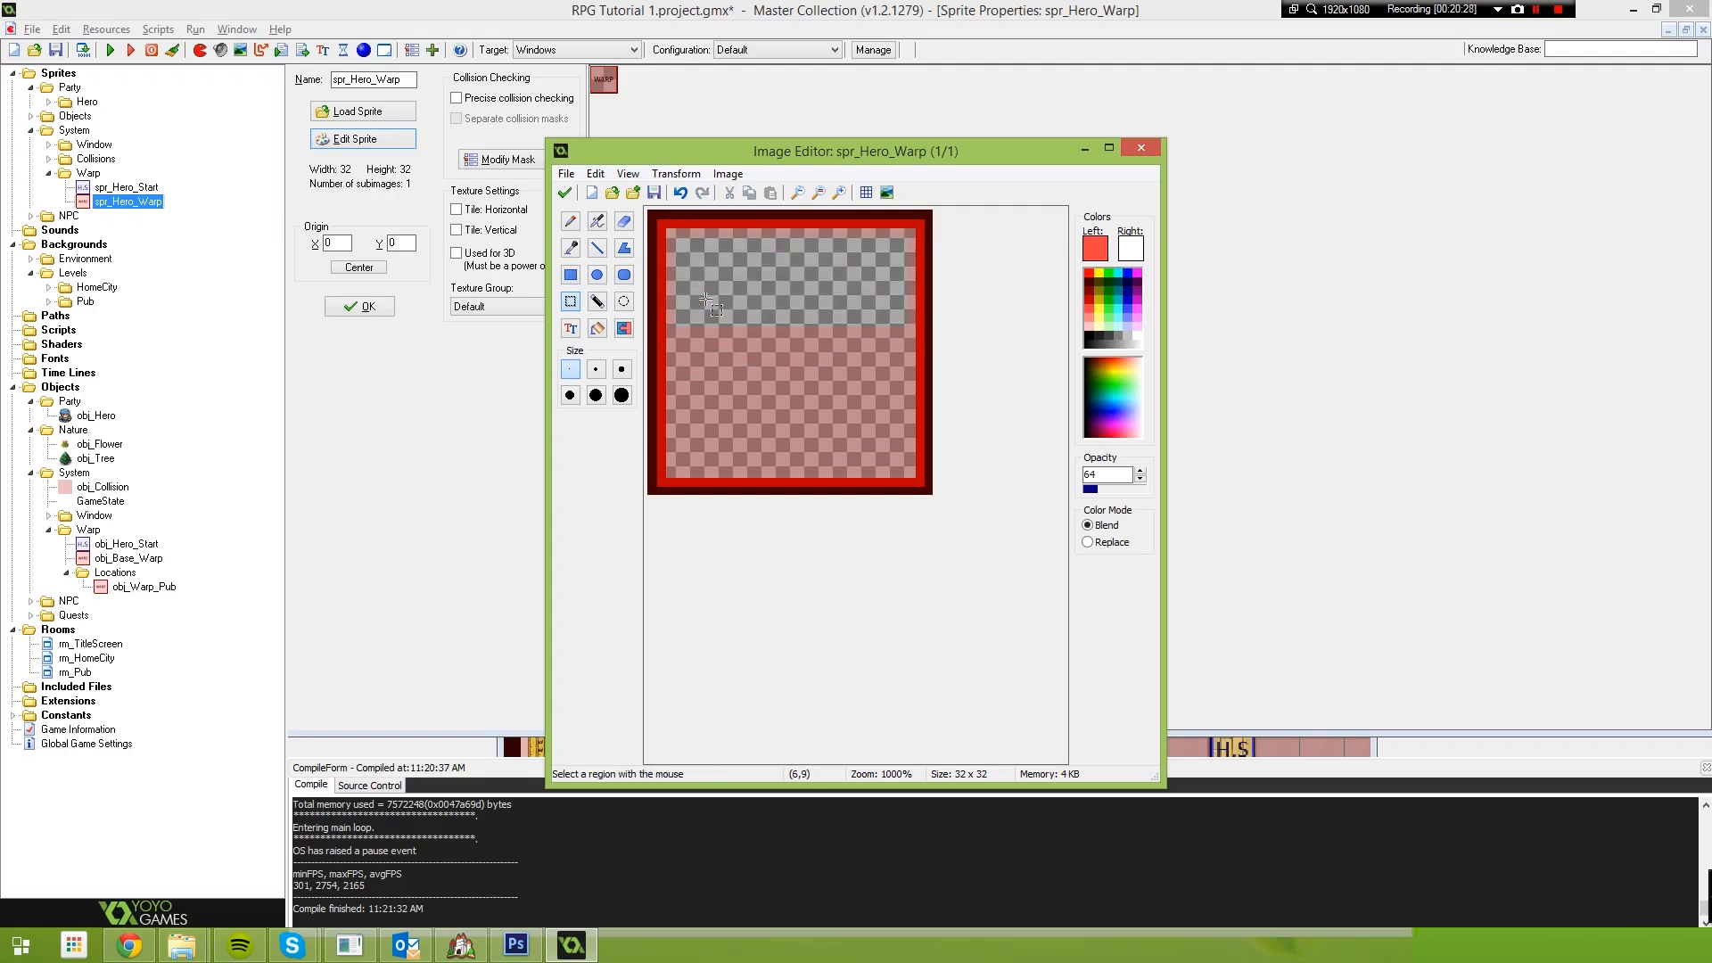
left_click(615, 326)
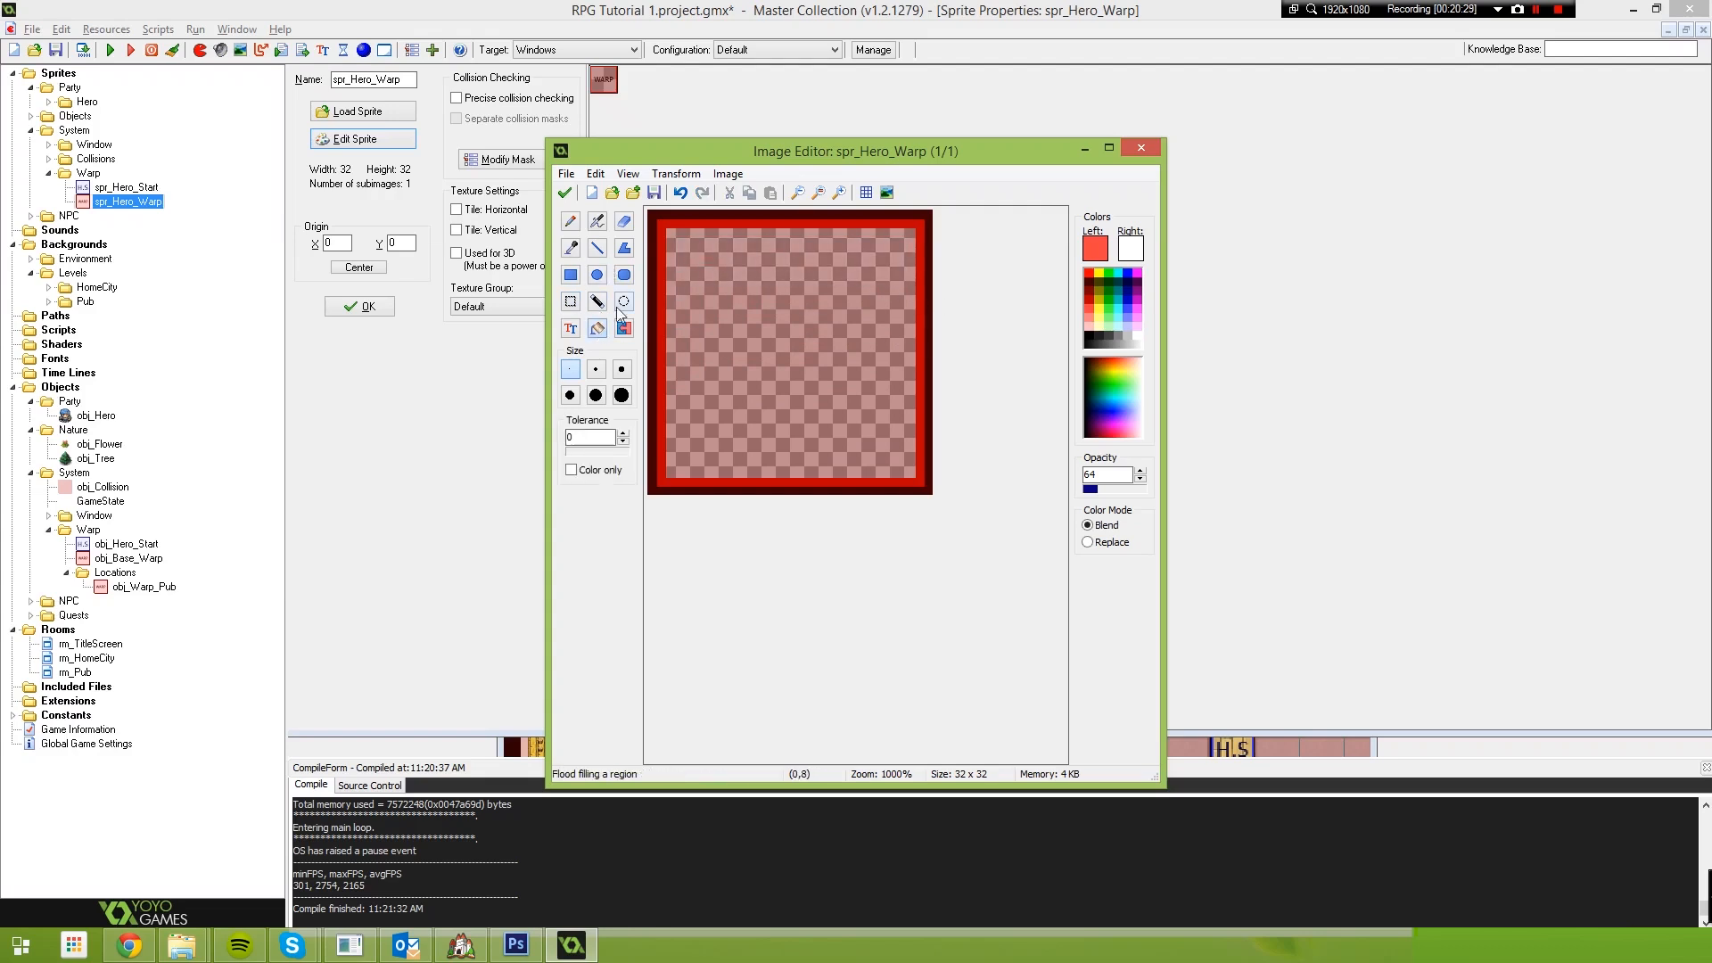
Add a new WARP text on the cleared sprite background
left_click(570, 328)
left_click(677, 323)
type("WARP")
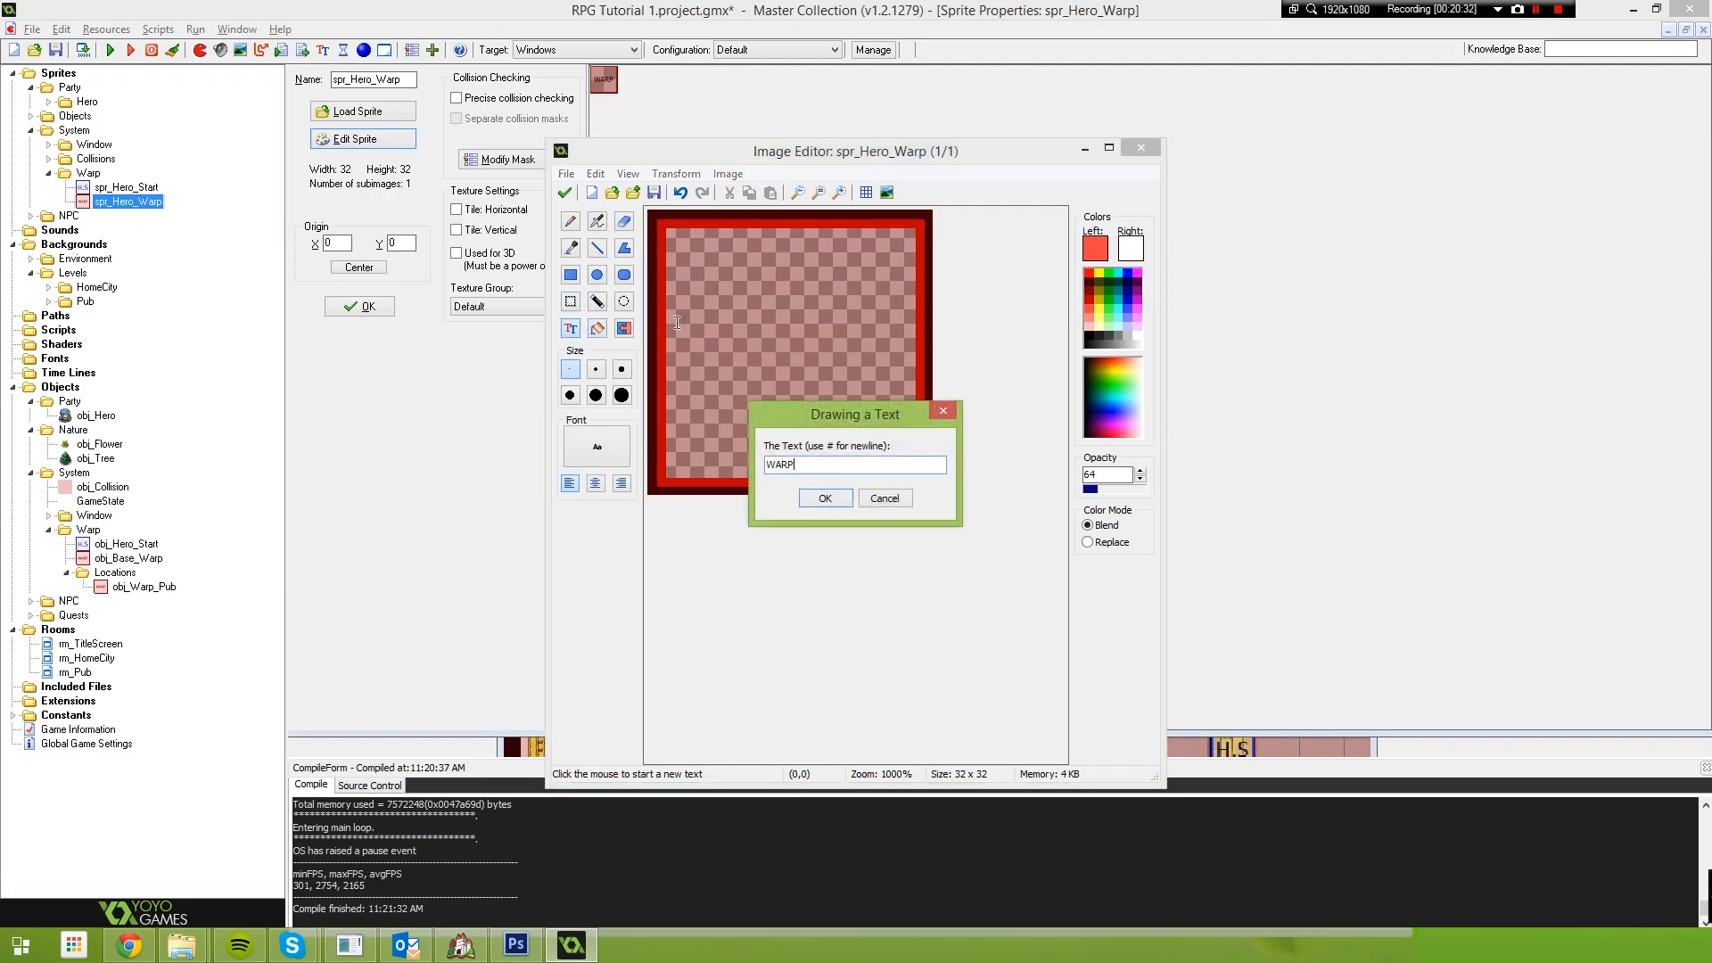
key("Return")
Make the new WARP text white with an opacity of 255 and centre it in the sprite
left_click(1139, 243)
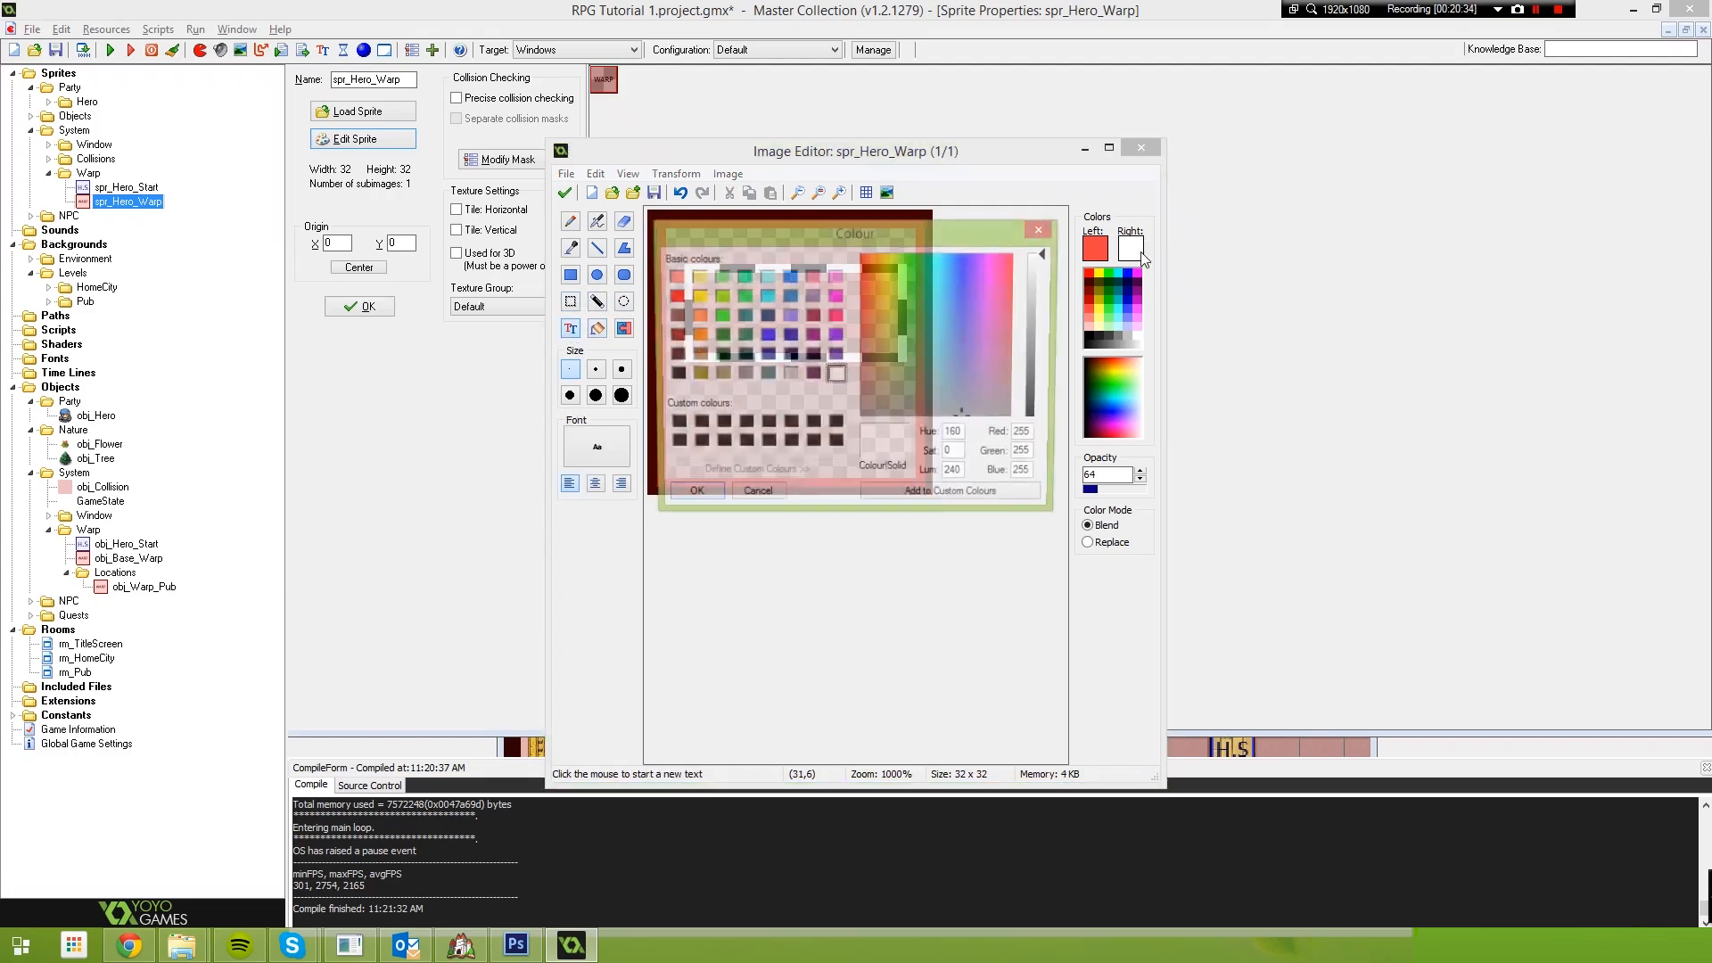
left_click(691, 496)
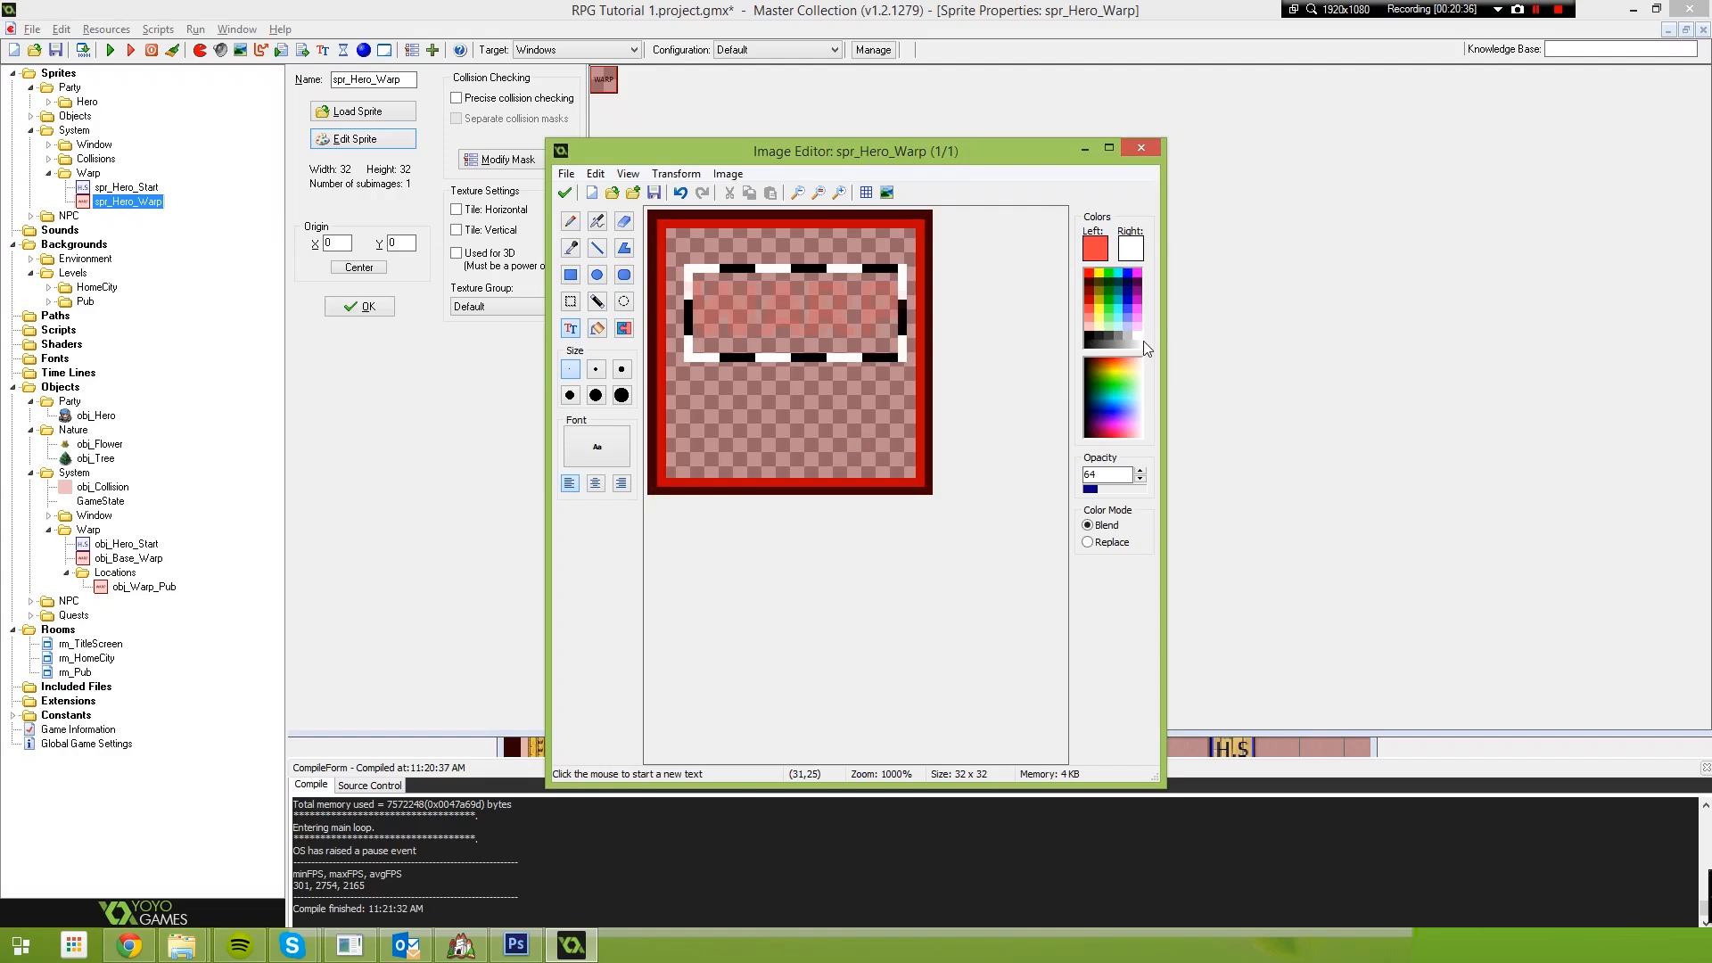
left_click(1140, 337)
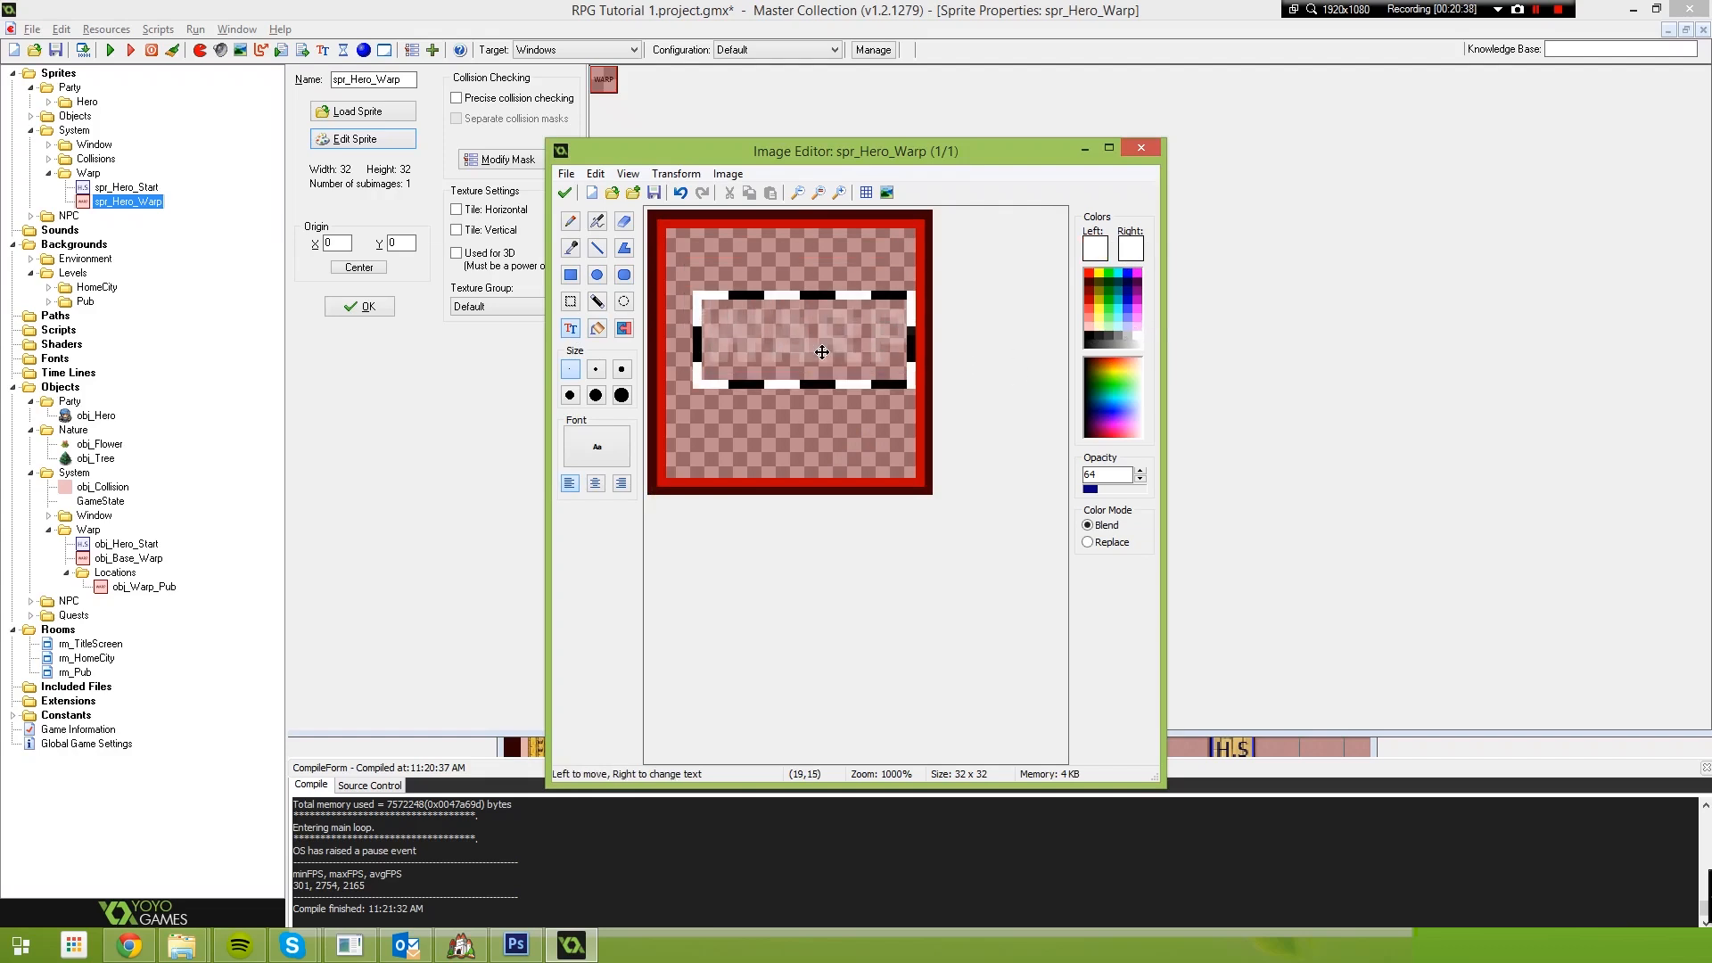
left_click_drag(1098, 489, 1201, 499)
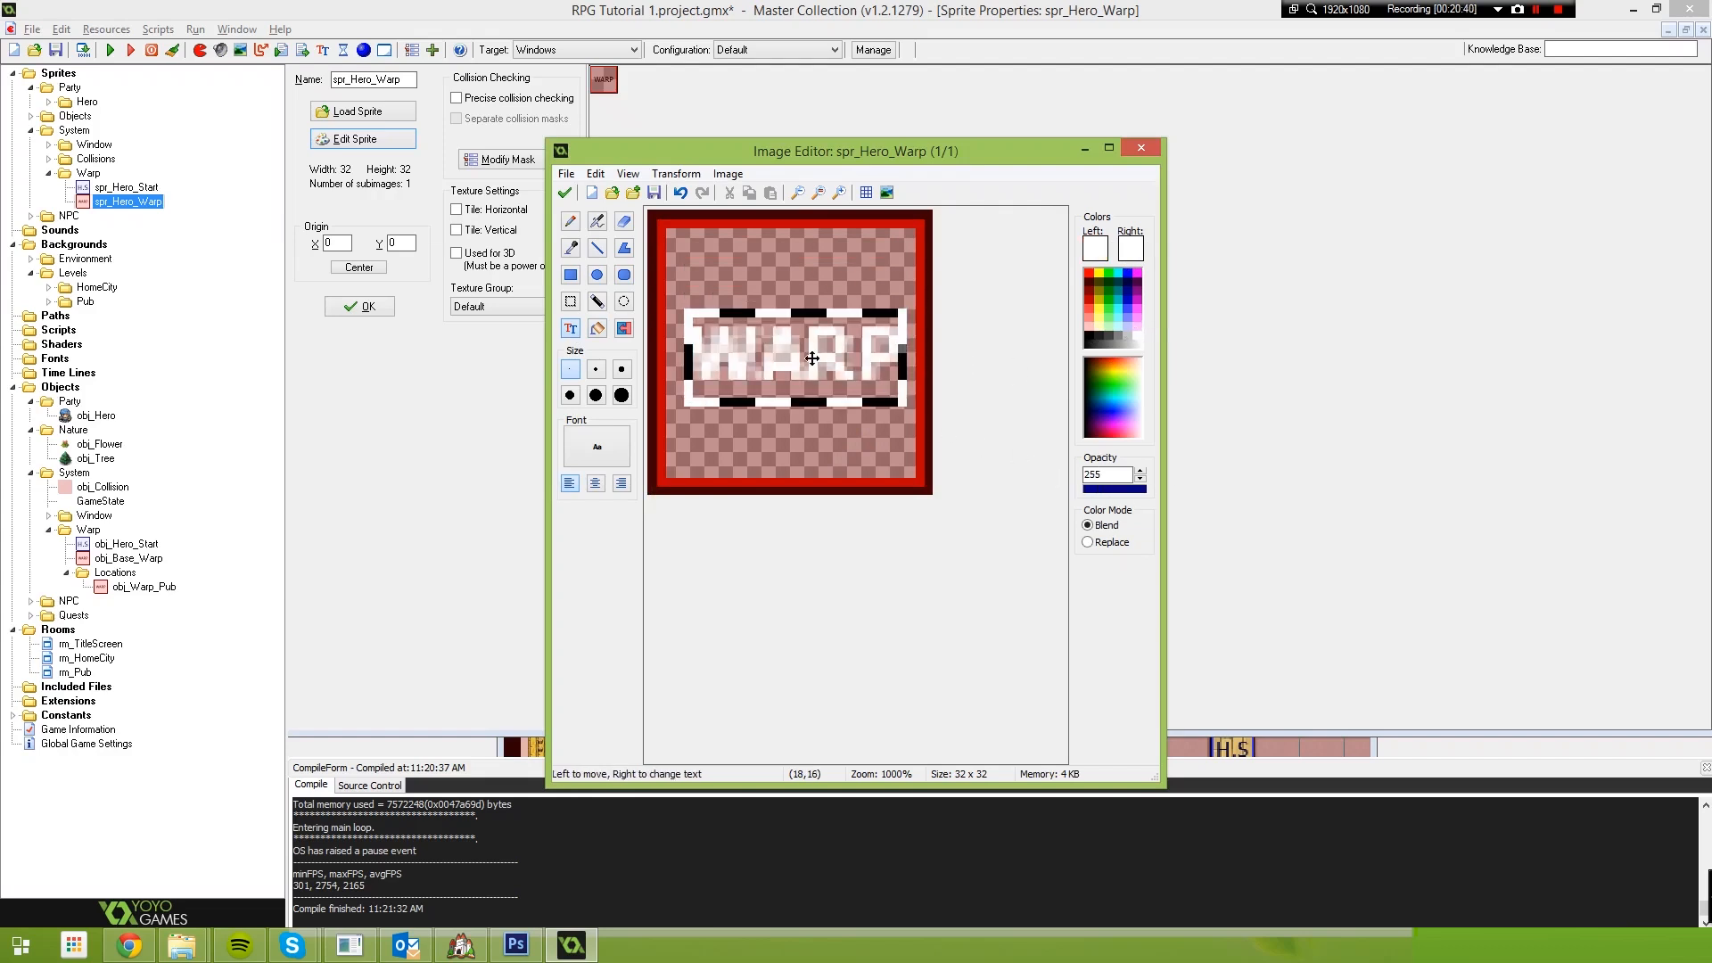
left_click_drag(808, 355, 808, 346)
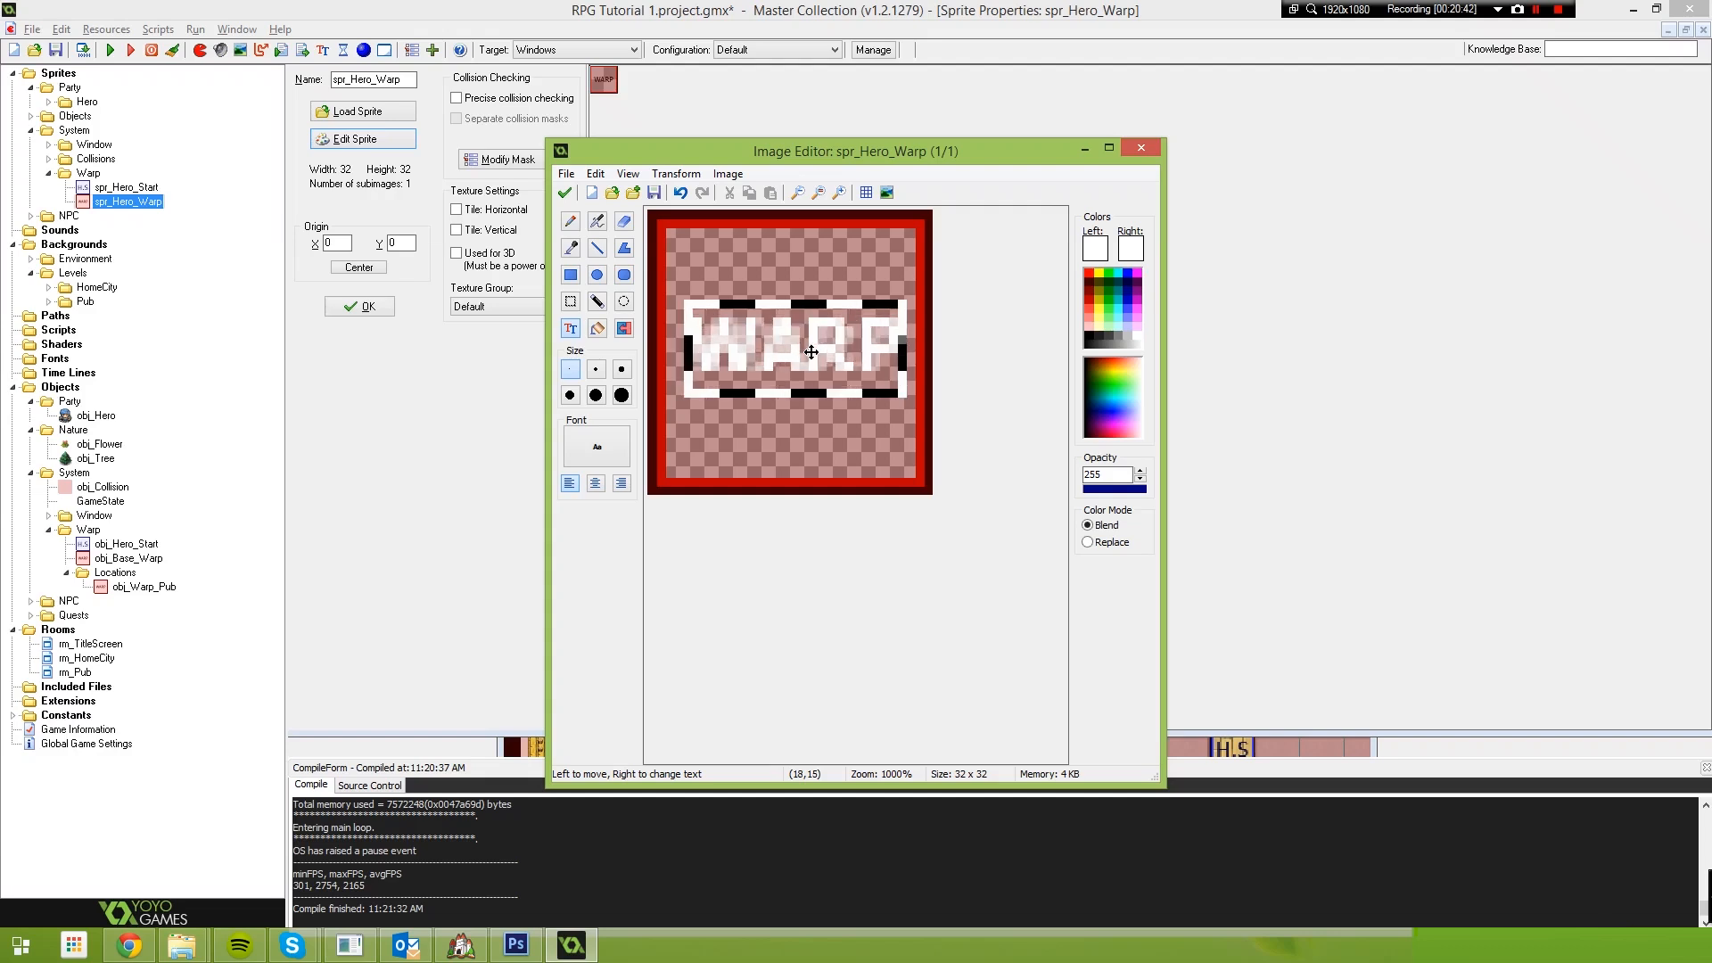
Accept the edited spr_Hero_Warp image, close its sprite properties and check the warp on the pub doorway
left_click(564, 193)
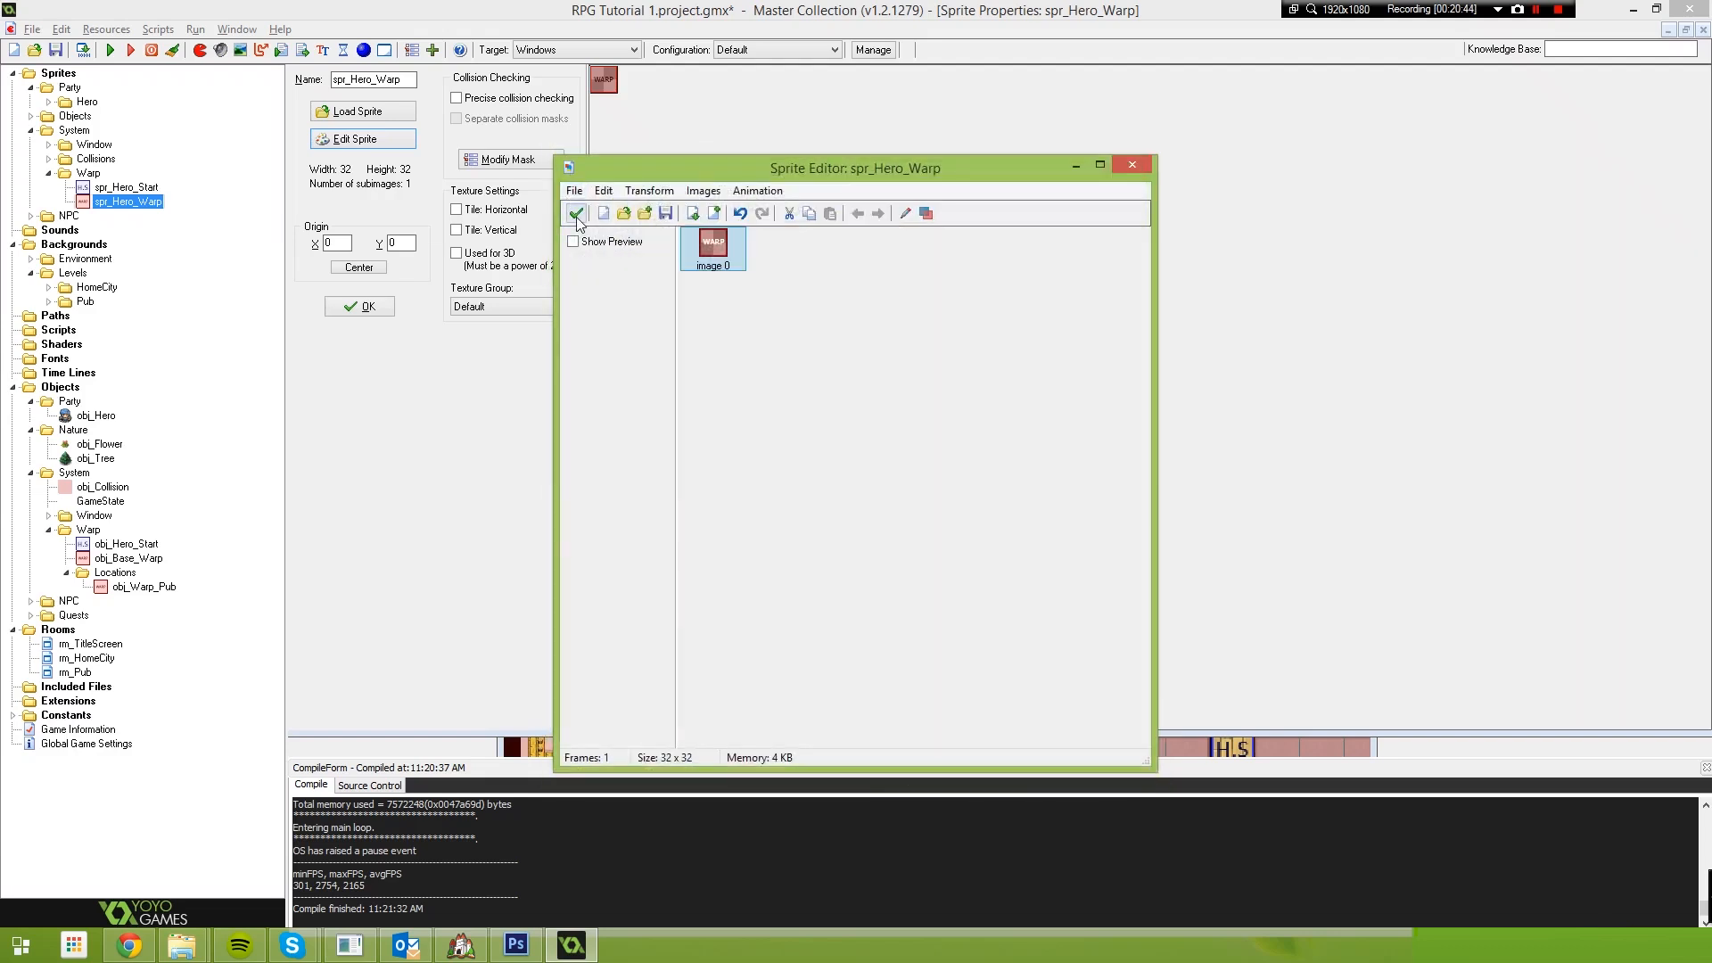
left_click(574, 215)
left_click(389, 312)
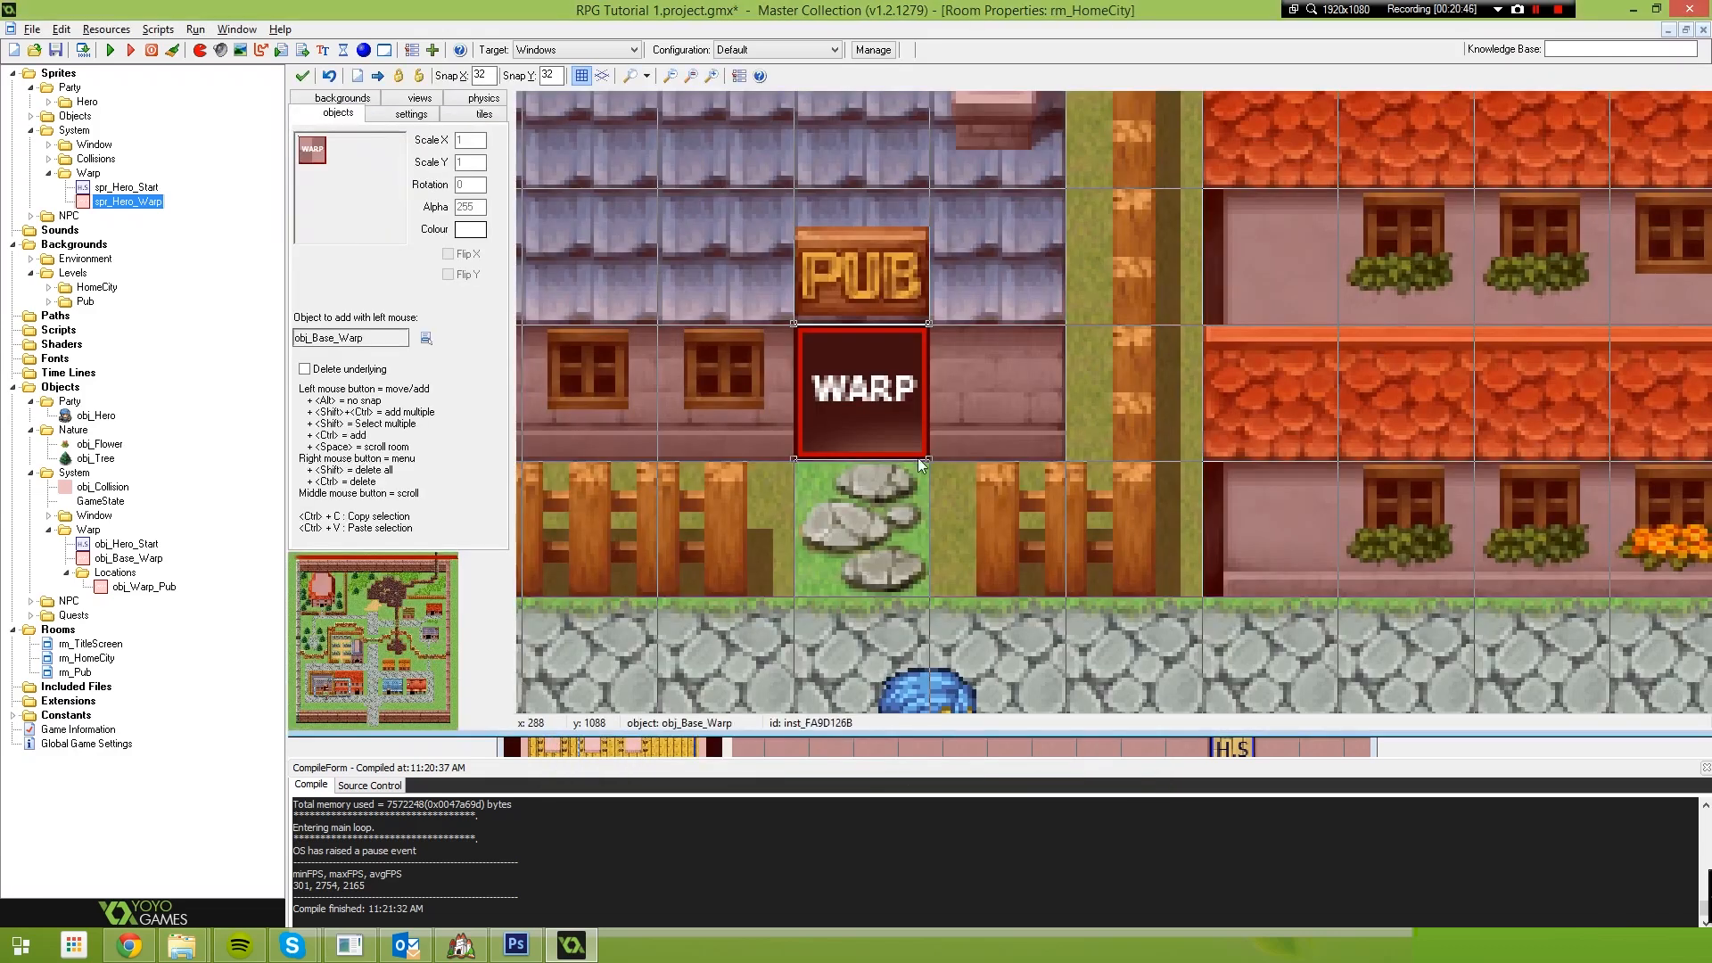
scroll(906, 410, "down", 3)
scroll(882, 392, "up", 2)
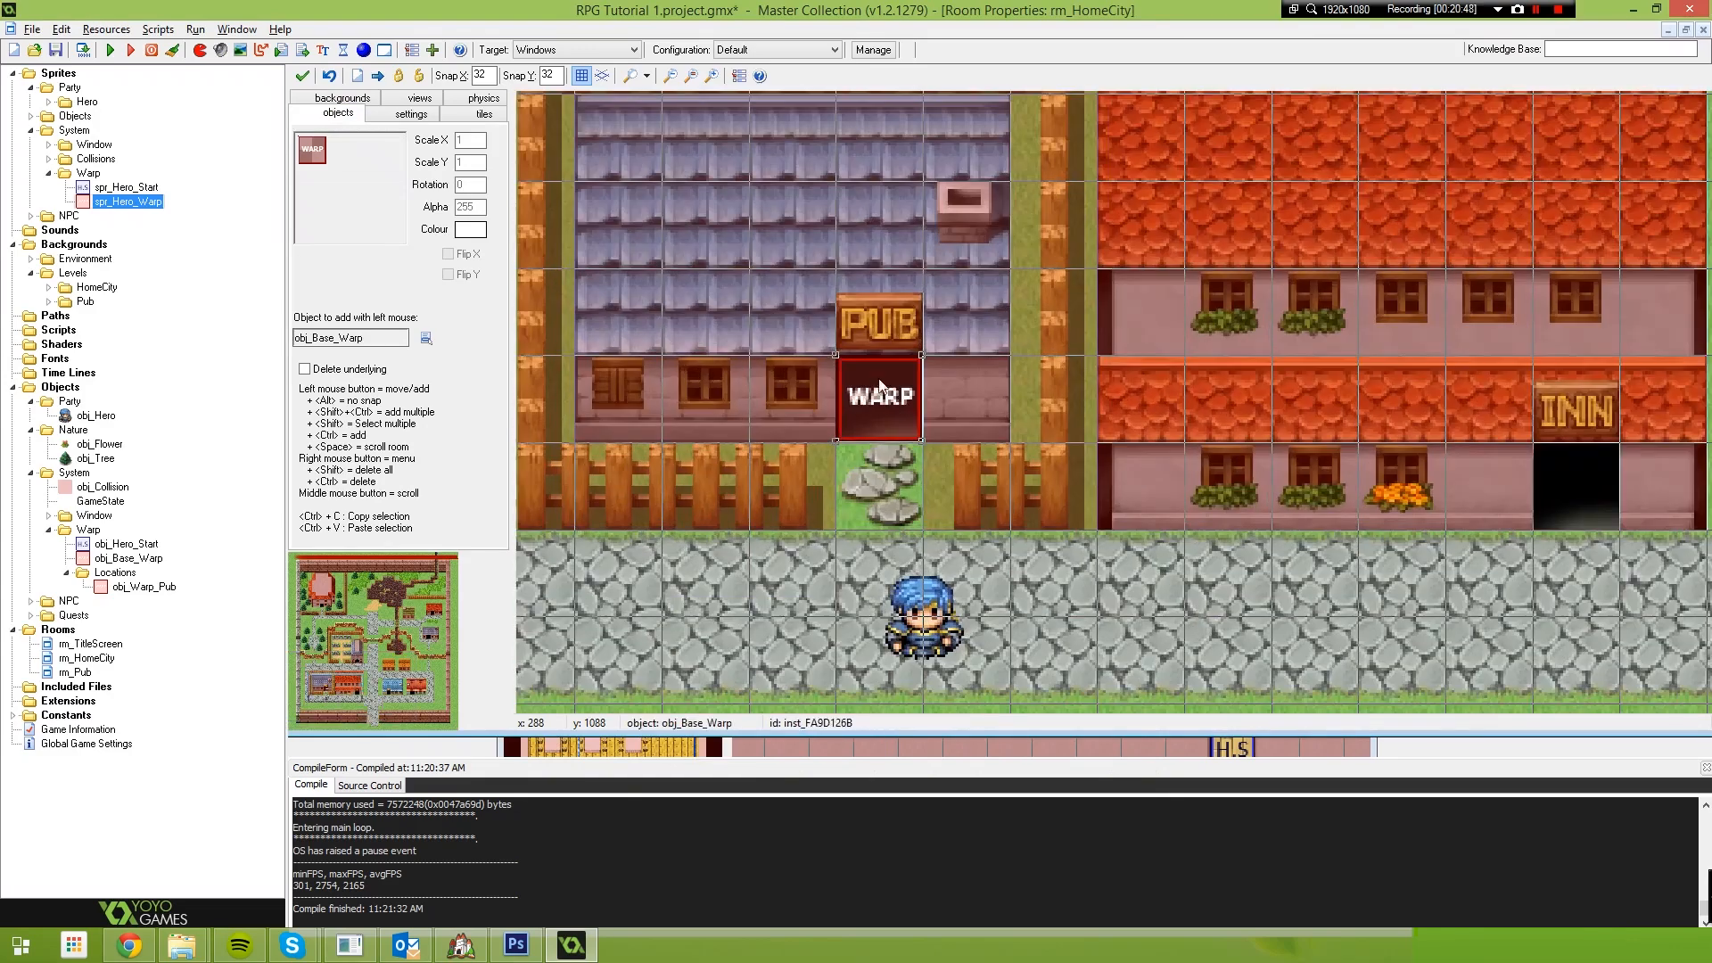
scroll(883, 424, "up", 1)
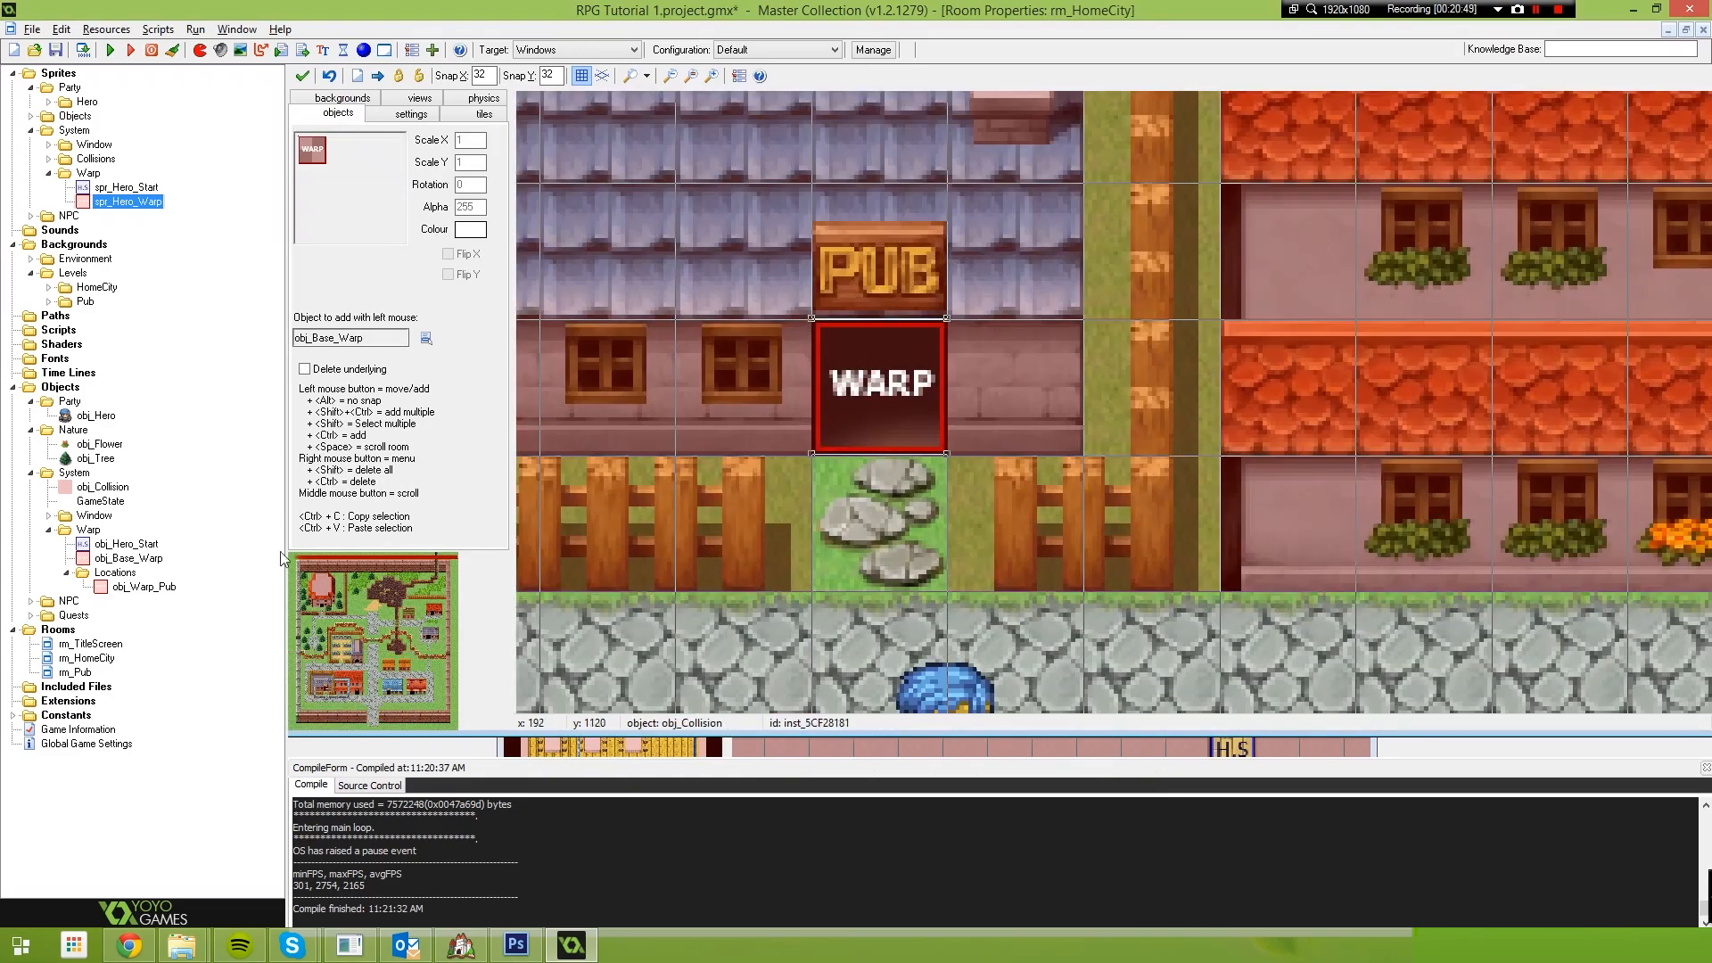
double_click(143, 586)
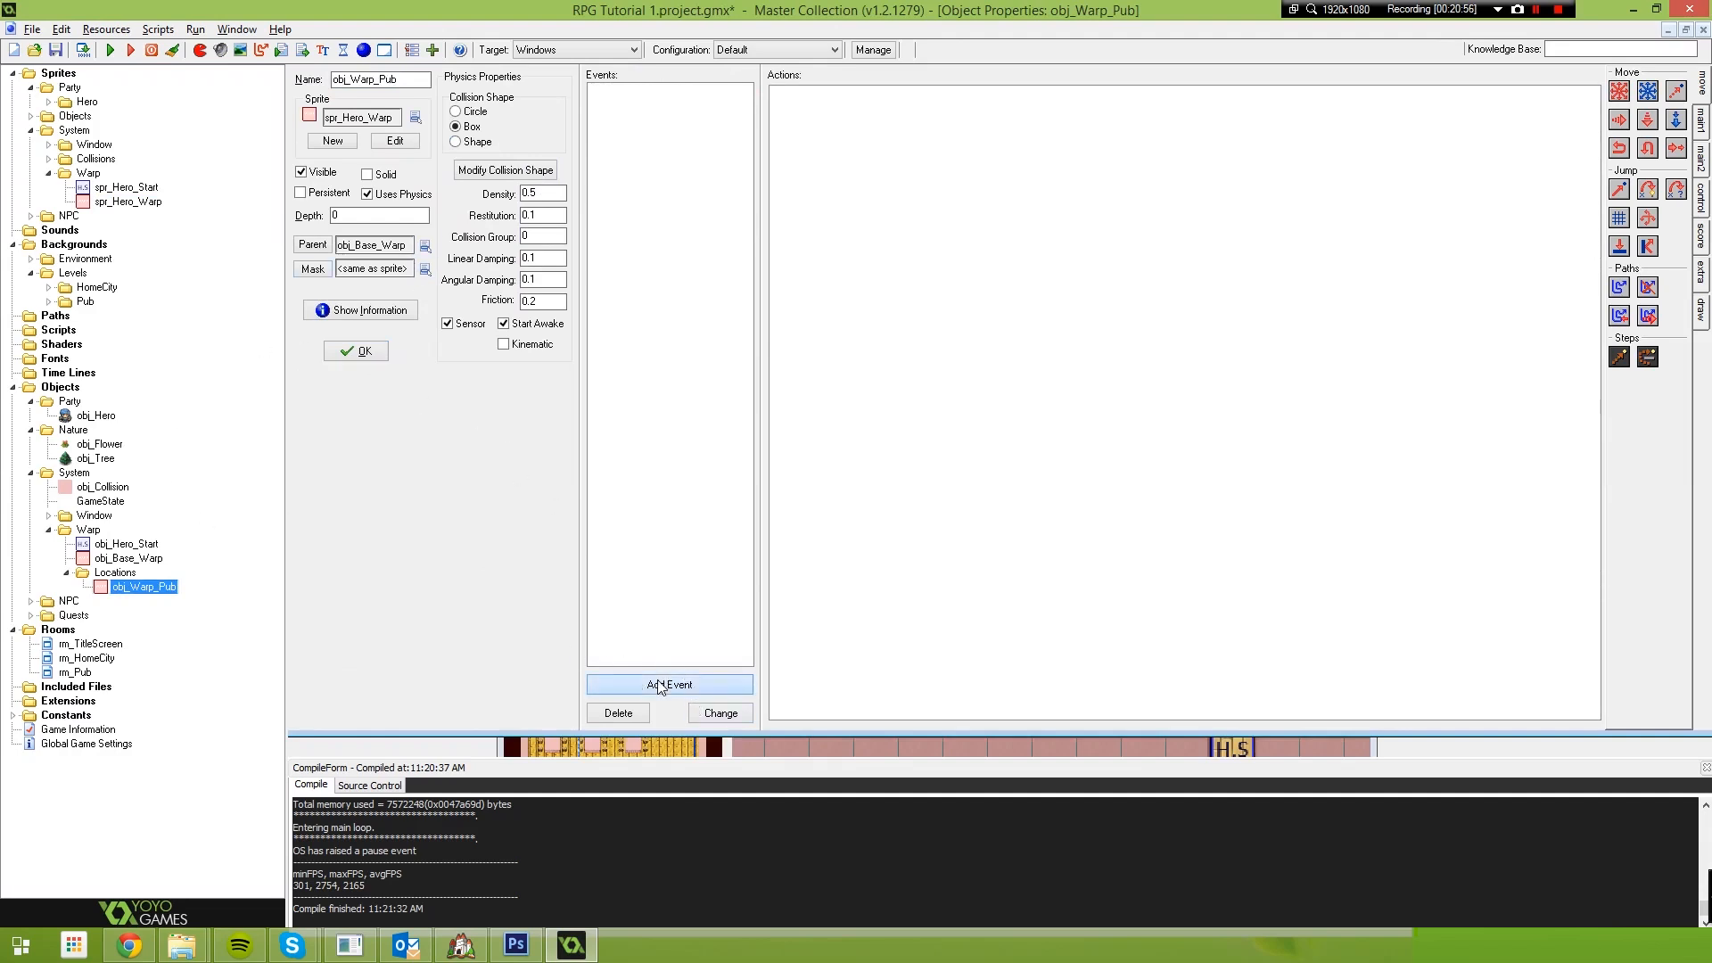
left_click(629, 684)
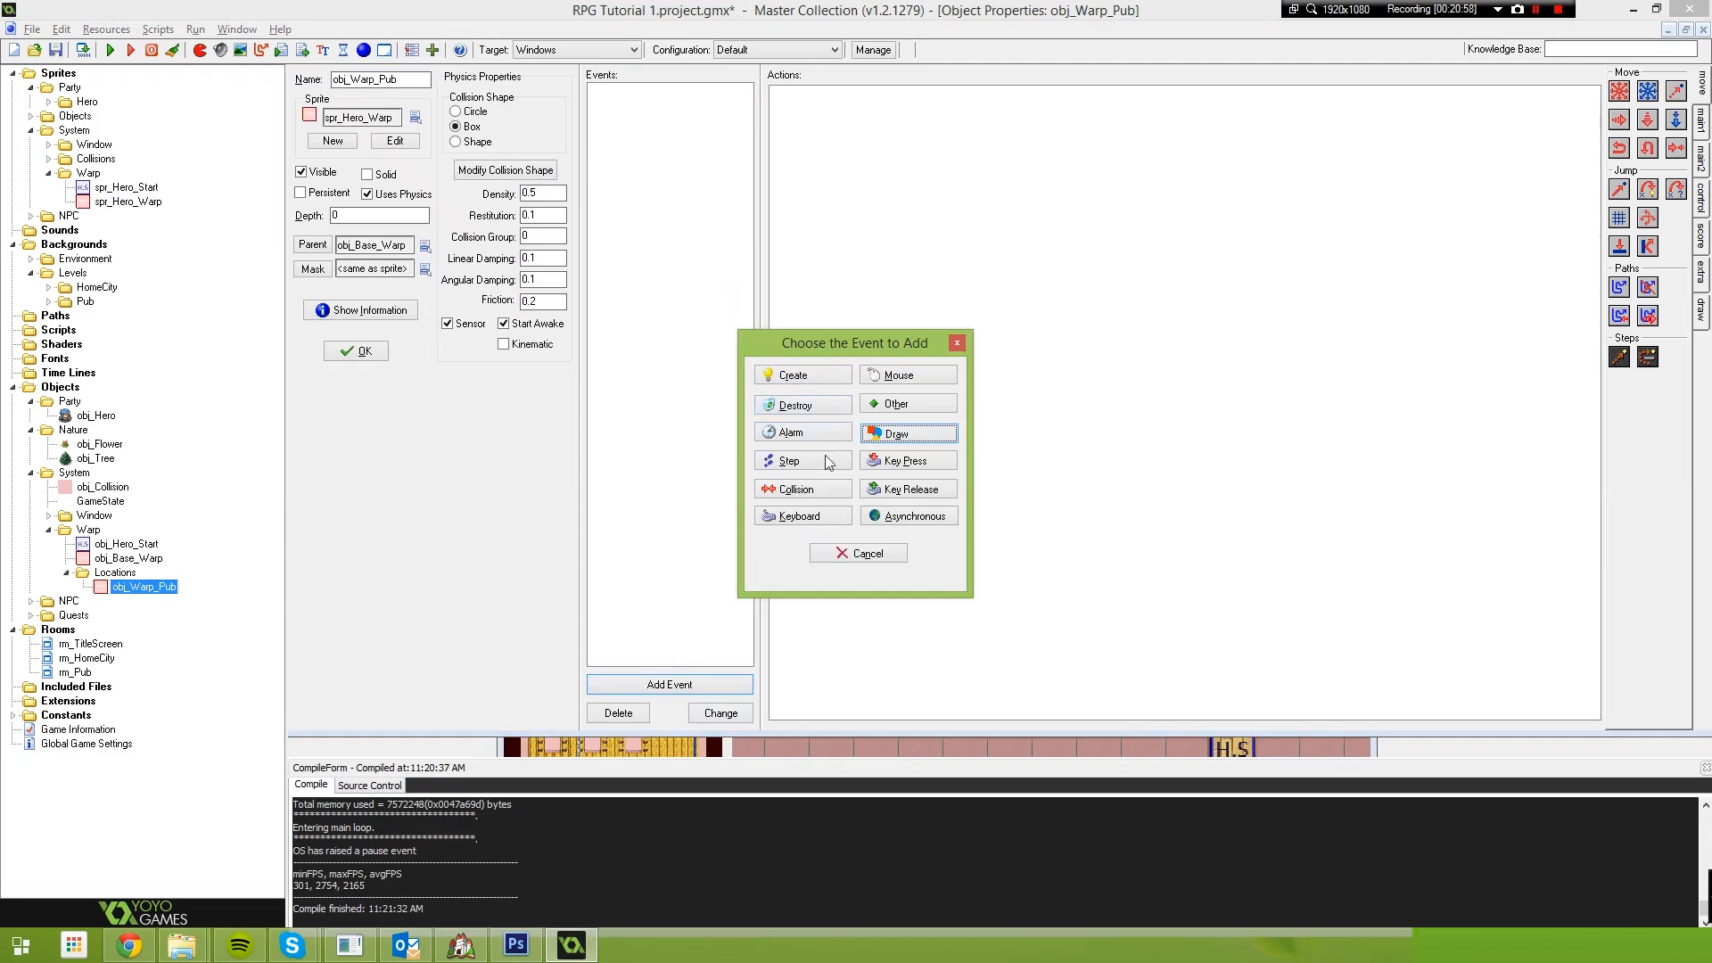
left_click(785, 490)
mouse_move(857, 512)
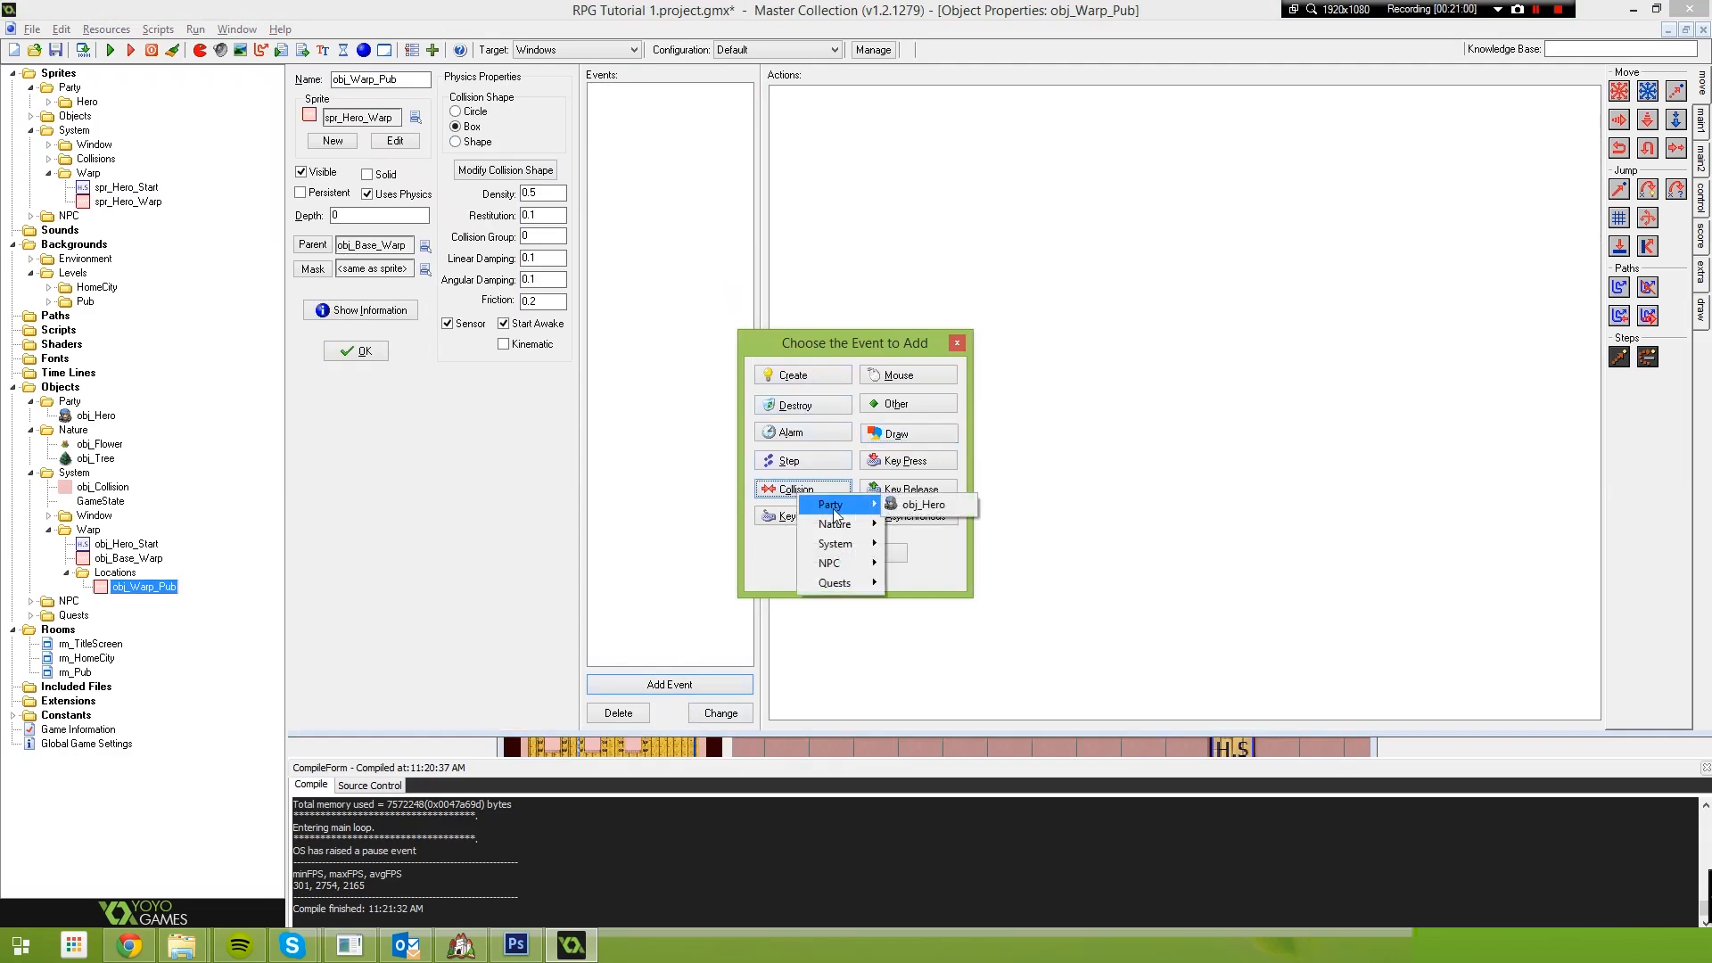
left_click(816, 555)
left_click(838, 555)
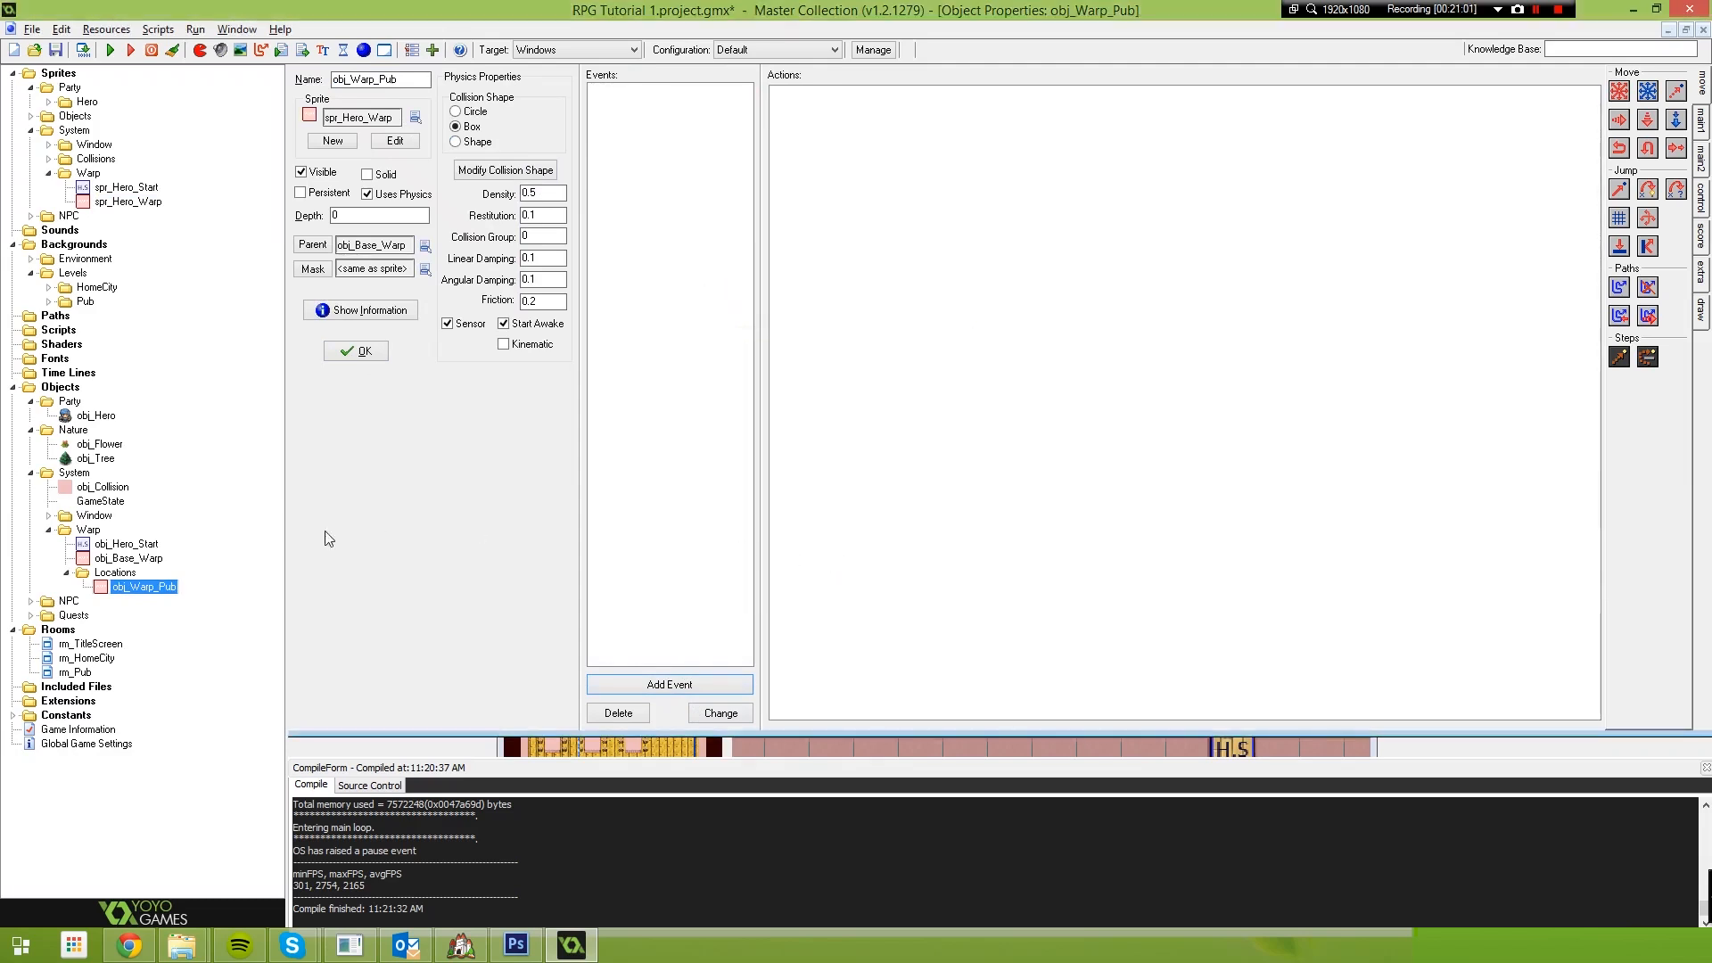
Add a collision event with obj_Hero to obj_Base_Warp
double_click(130, 558)
left_click(521, 683)
left_click(785, 490)
mouse_move(865, 503)
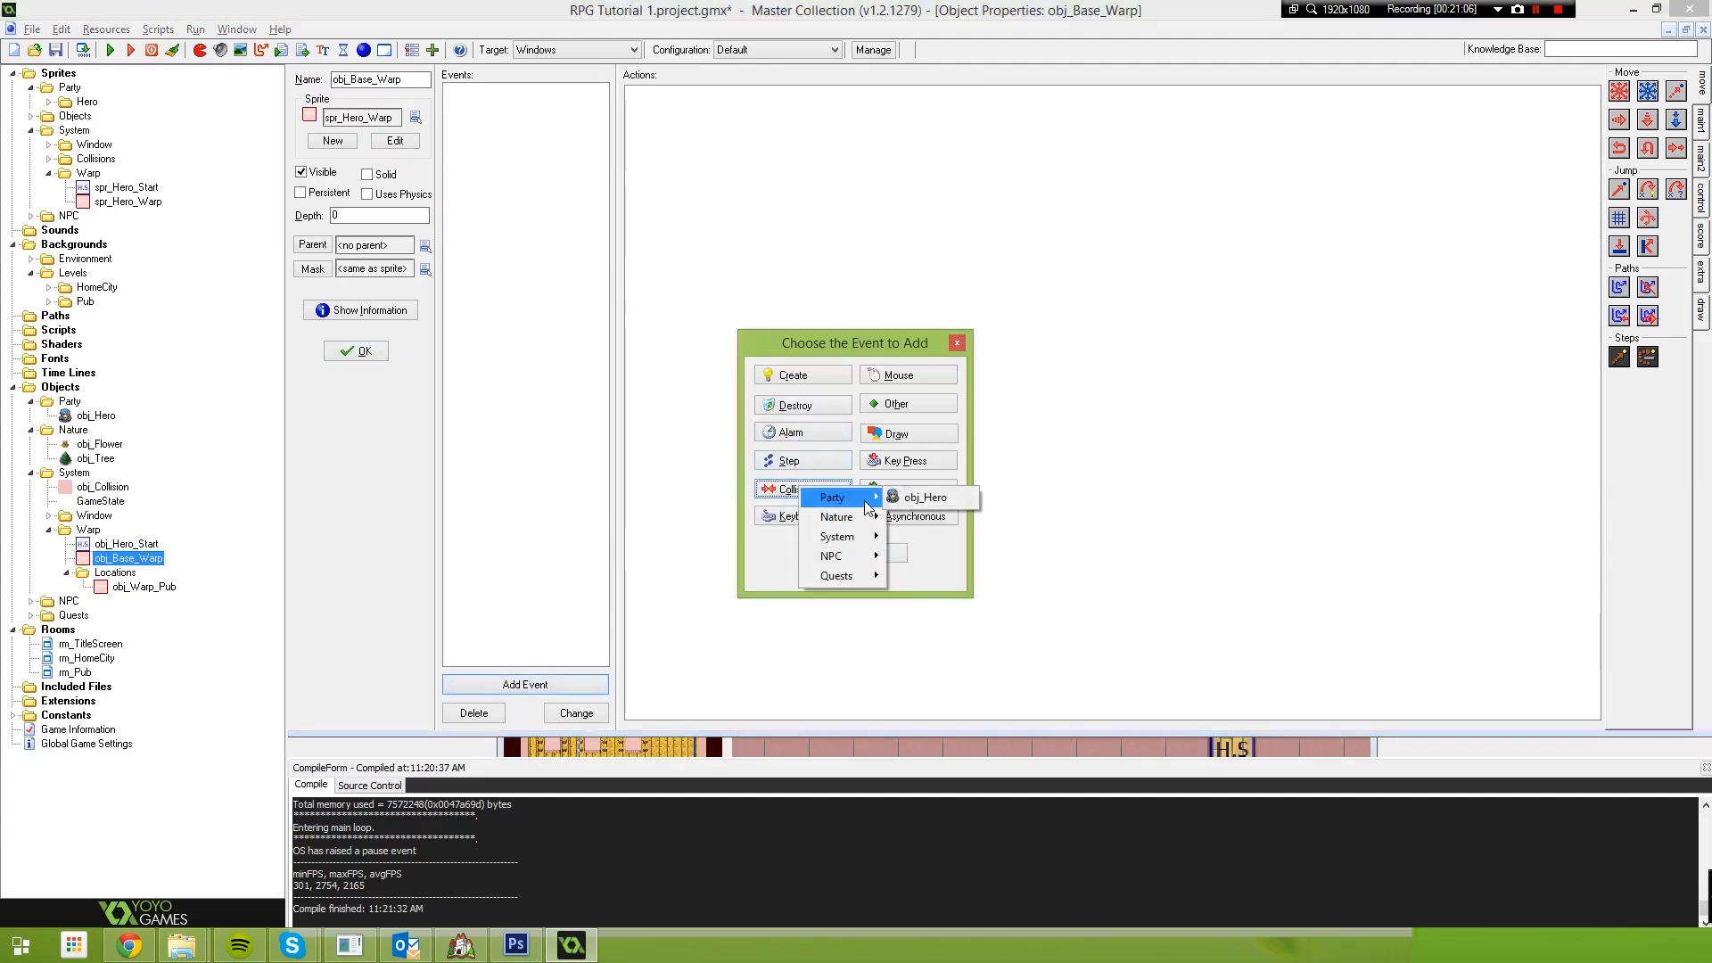
left_click(920, 497)
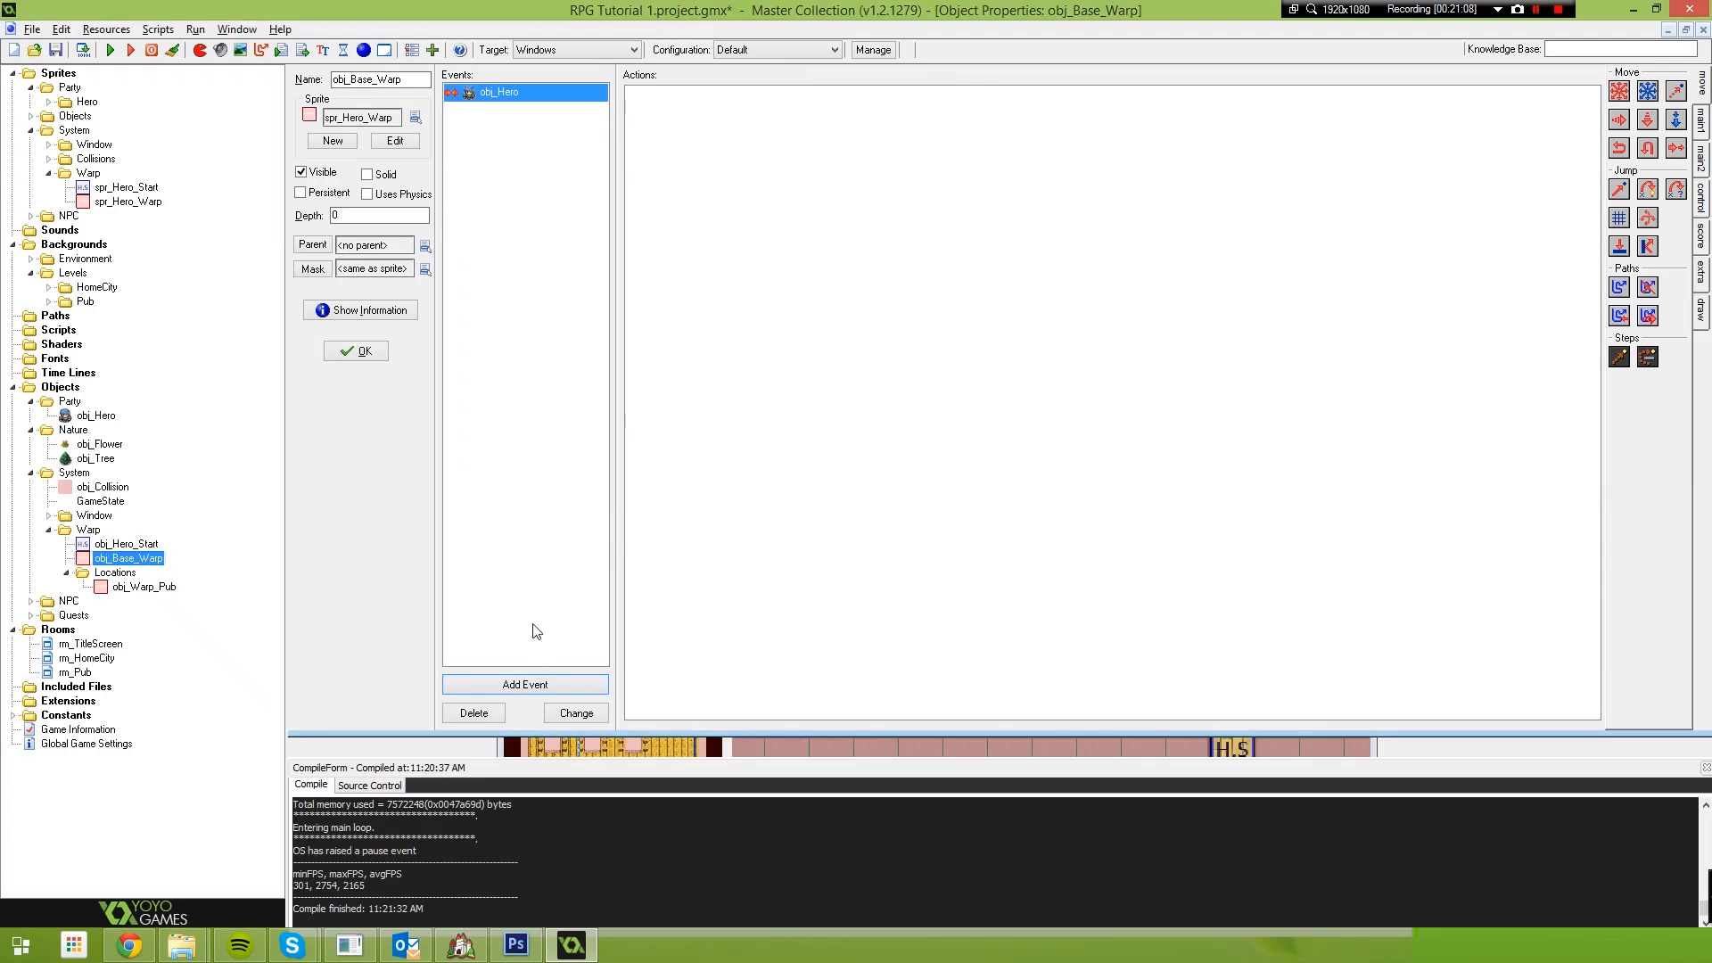
Add a Create event to obj_Base_Warp with a code action declaring "var dest_map;"
left_click(519, 686)
left_click(816, 374)
left_click(1704, 187)
left_click_drag(1620, 259, 1008, 260)
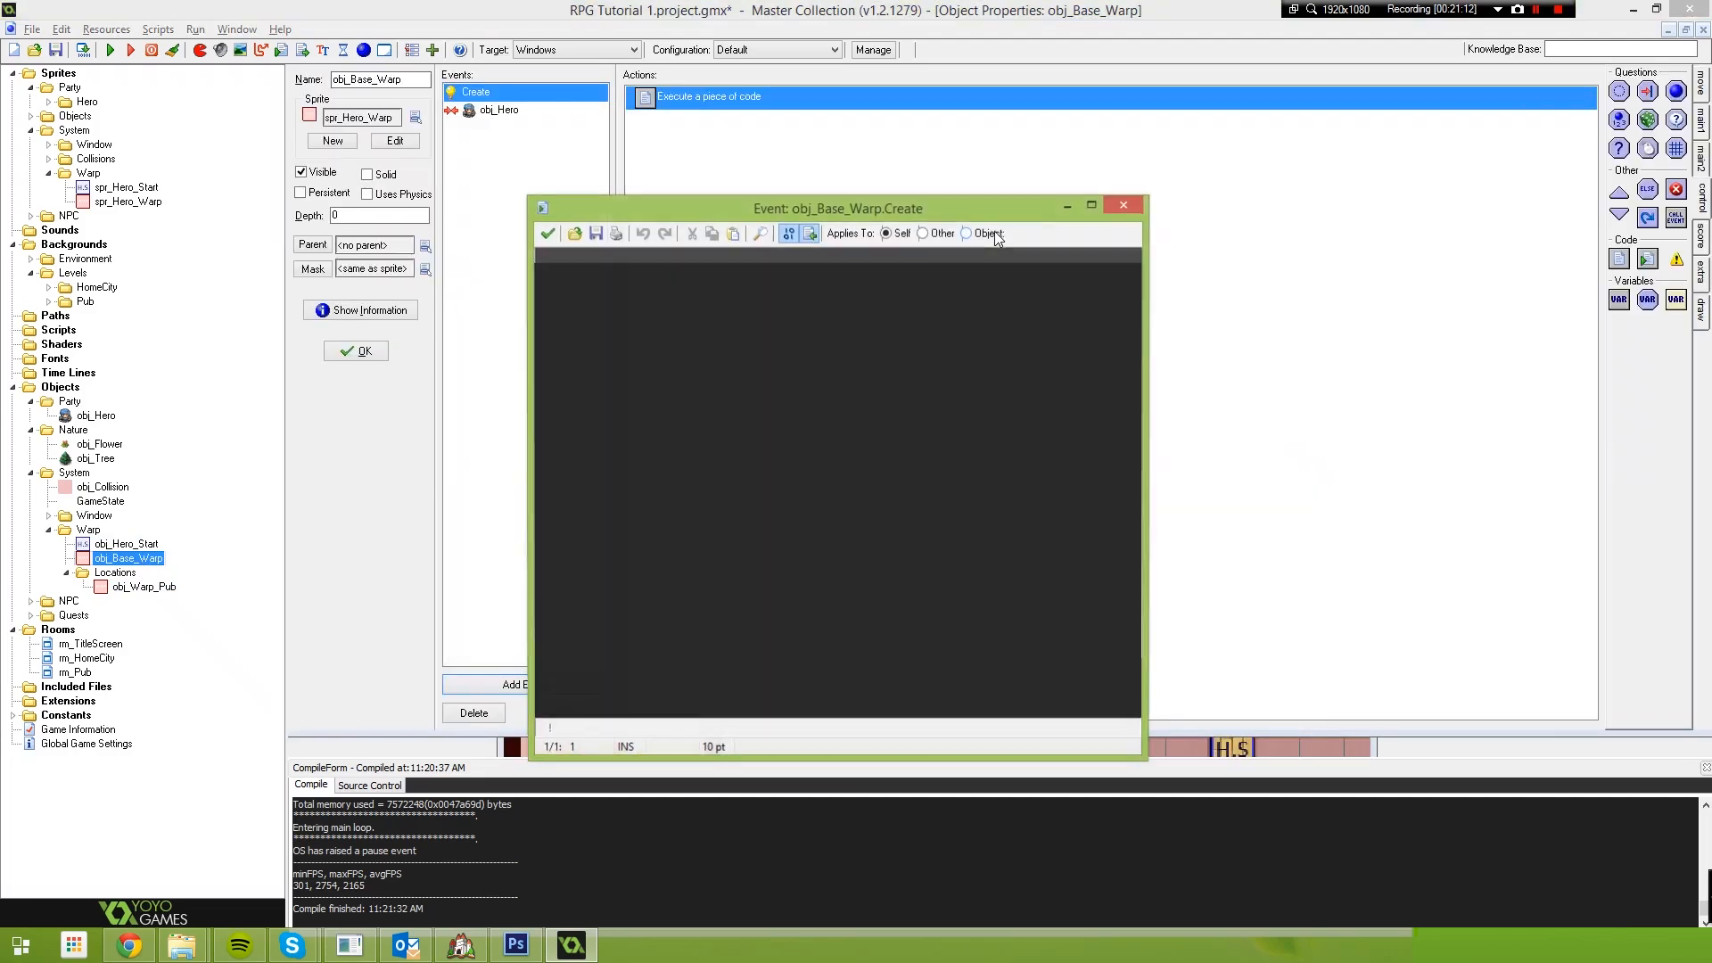
type("var dest_map")
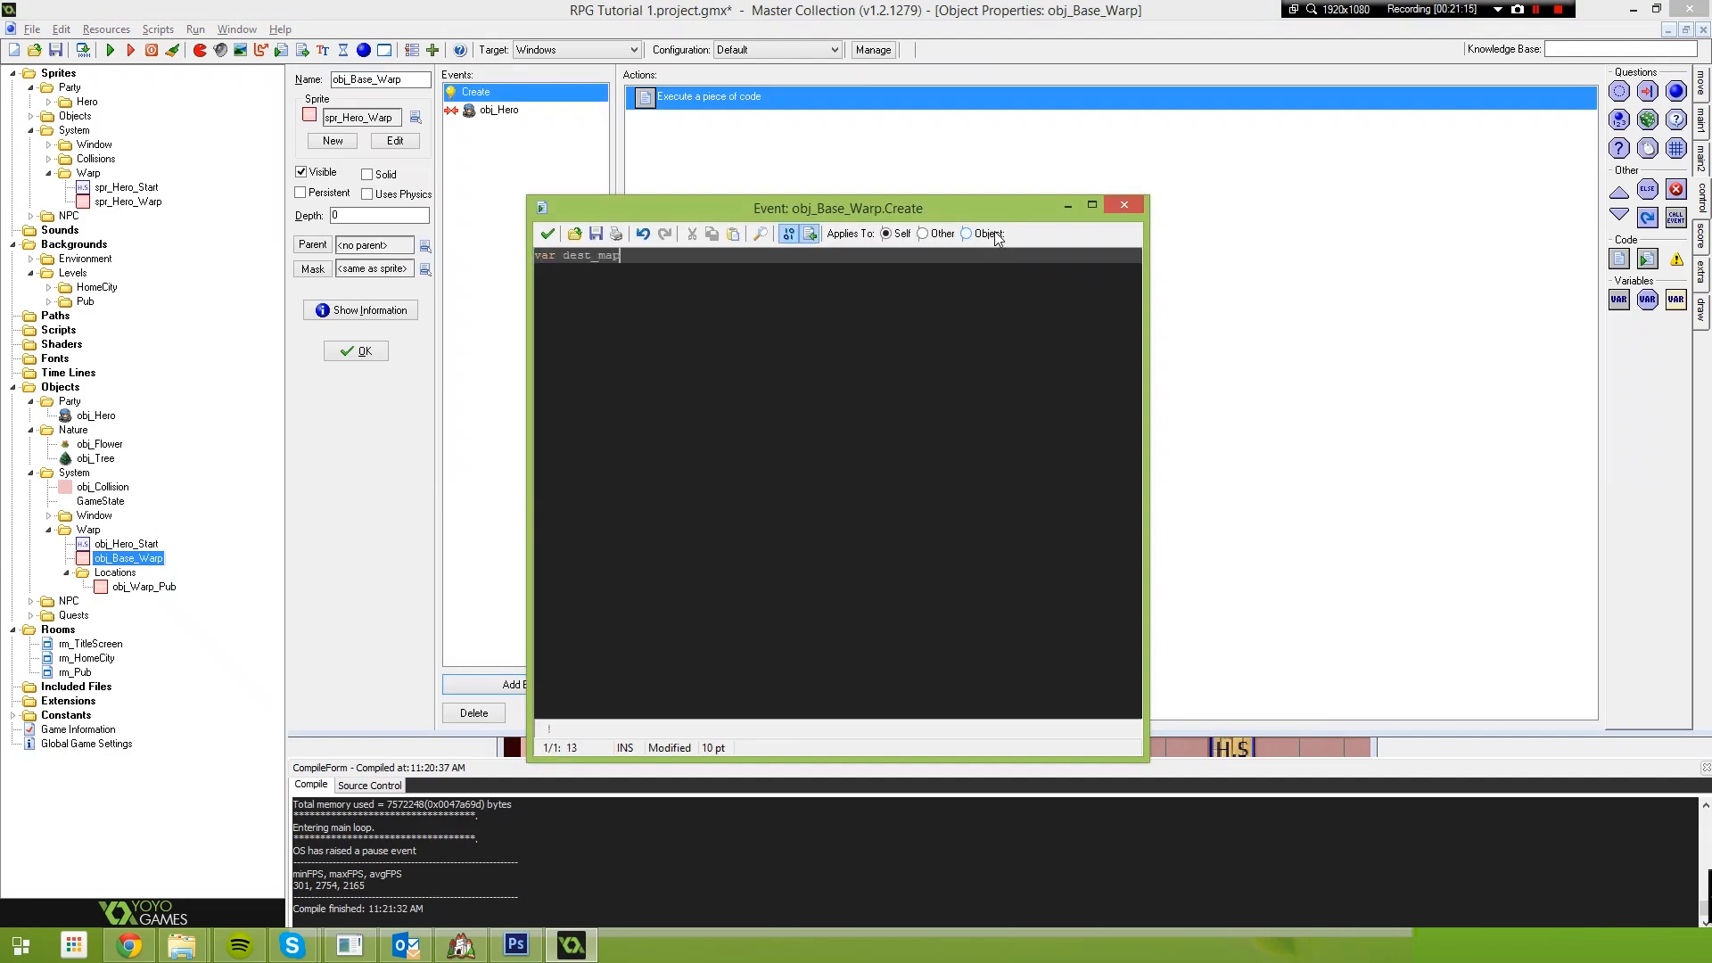
type(";")
Declare the variables dest_position_x and dest_position_y below dest_map and accept the Create code
key("Return")
type("var")
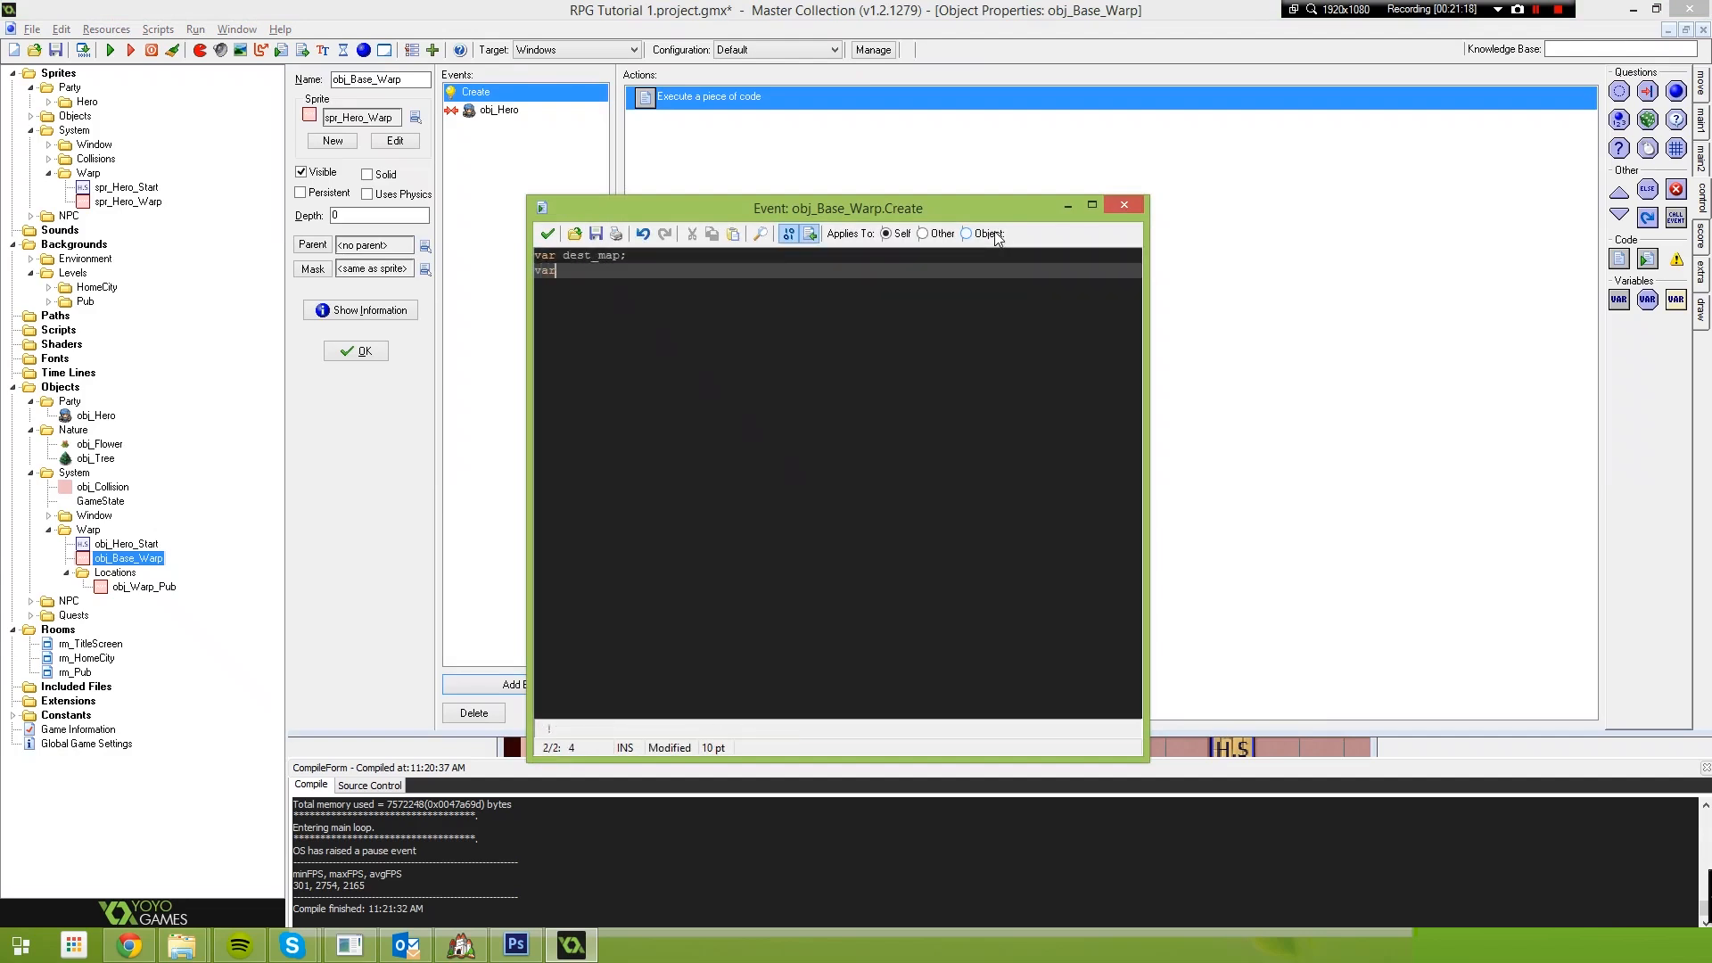
type(" dest_position;")
key("Return")
type("var dest")
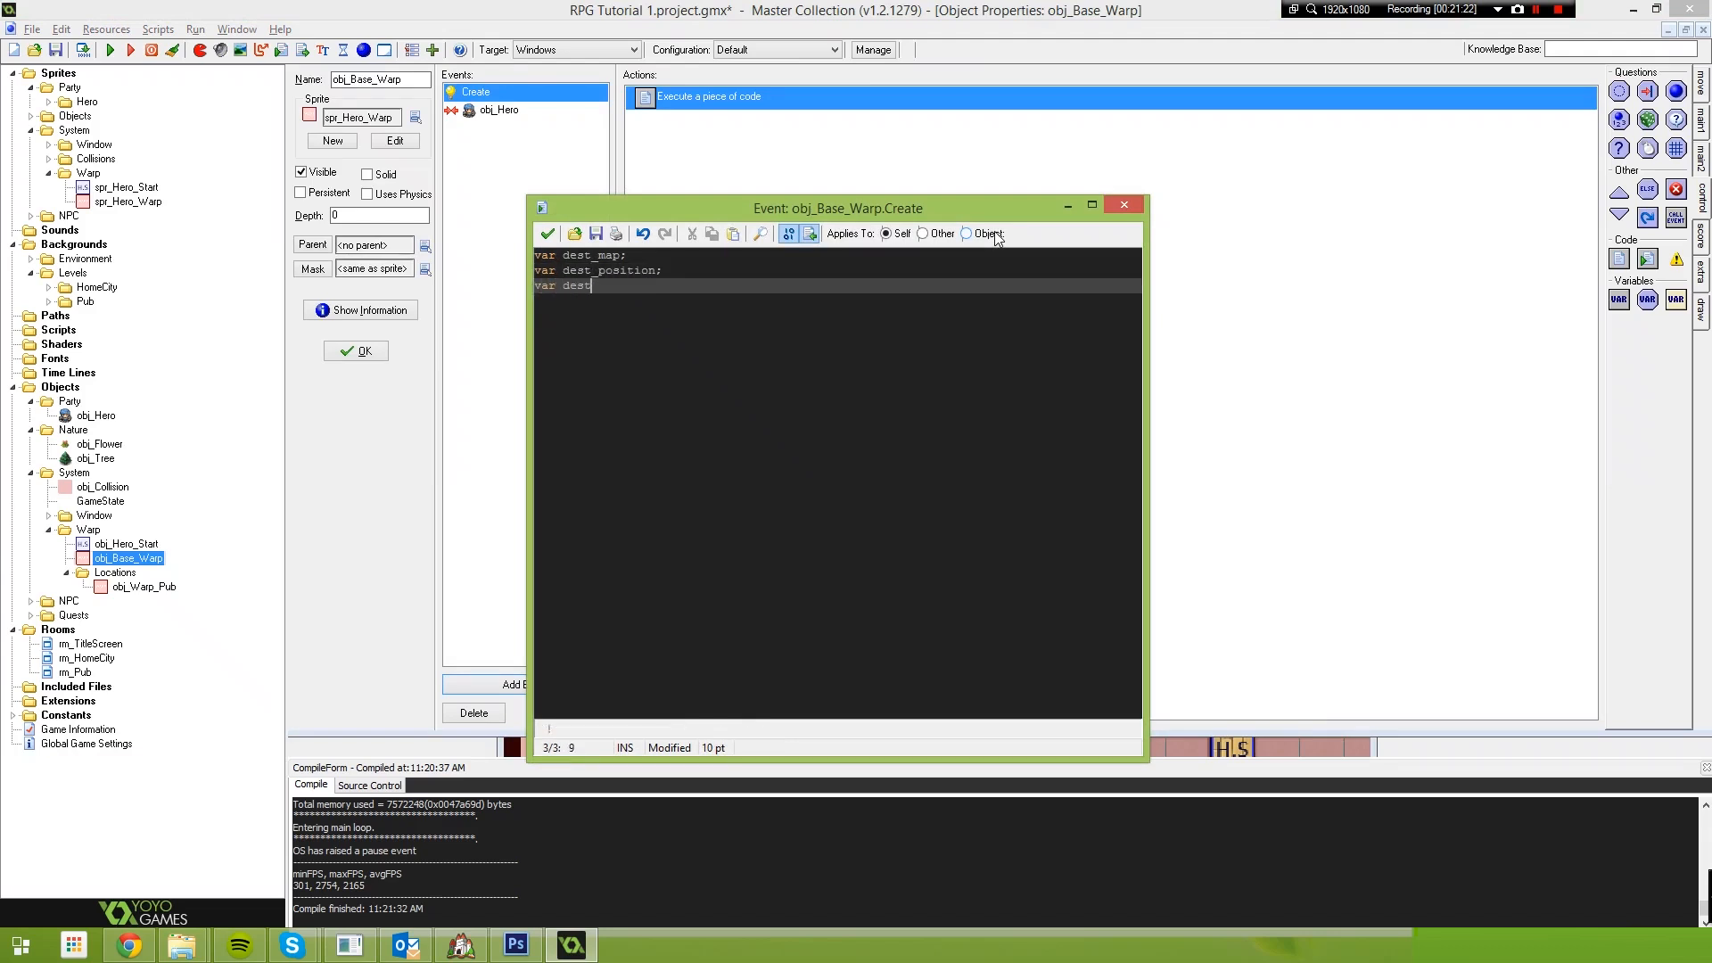
type("_position_y")
key("Up")
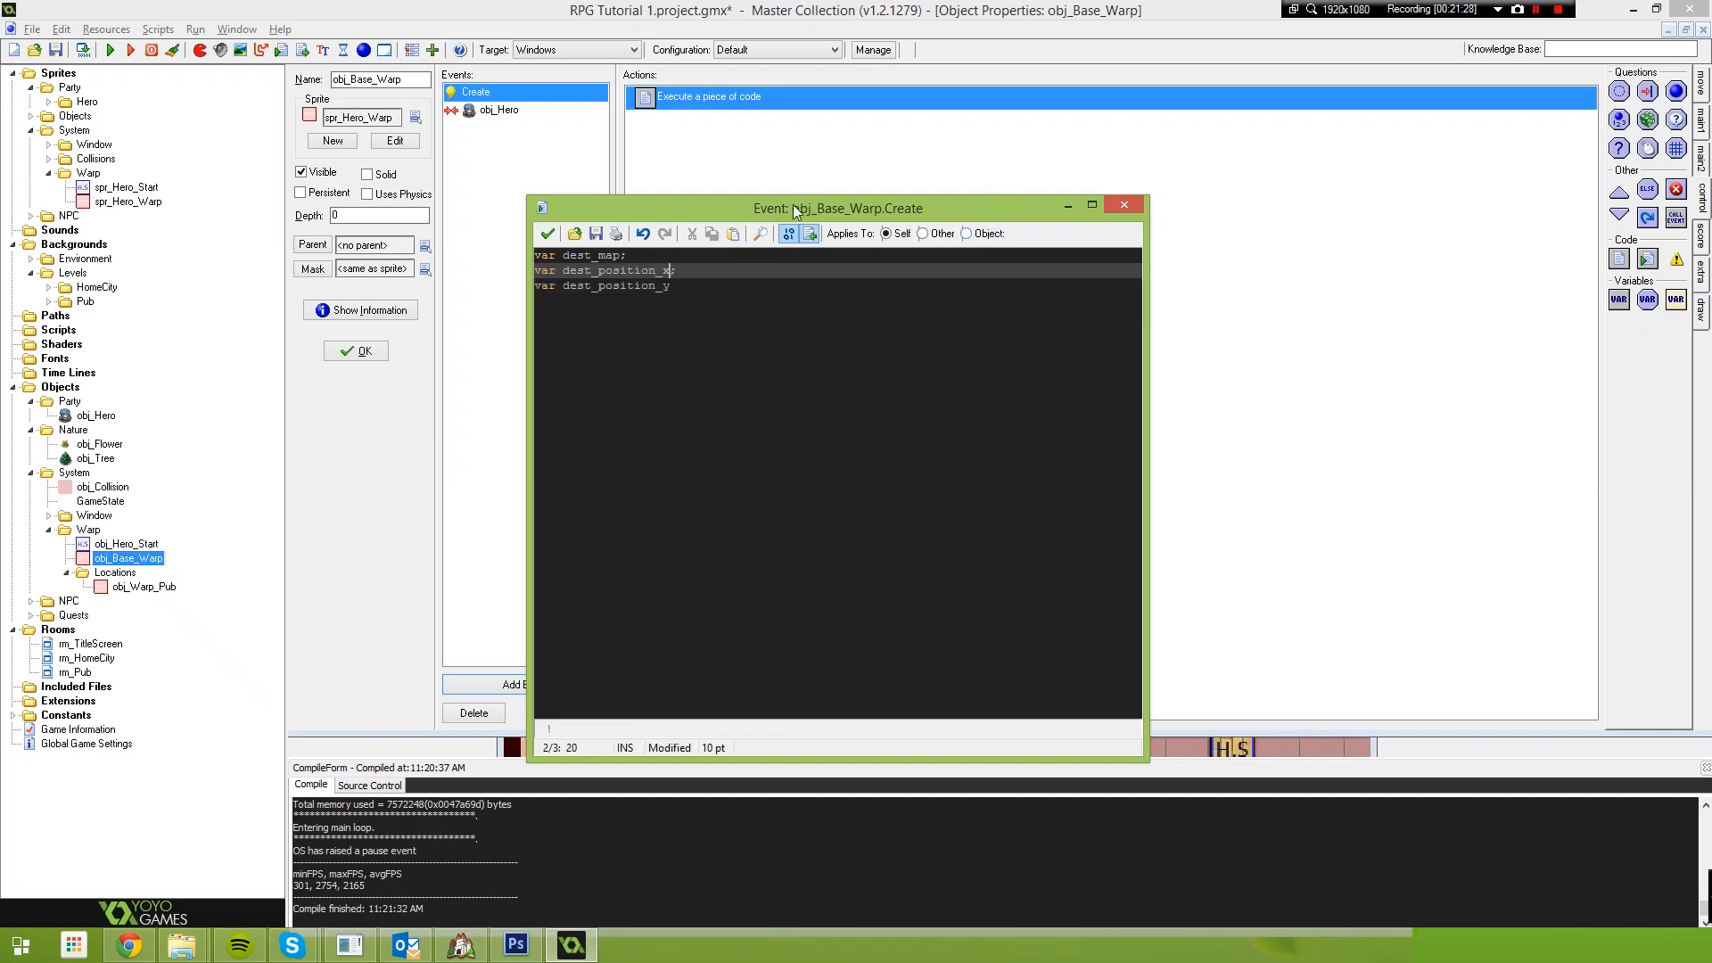
left_click(547, 233)
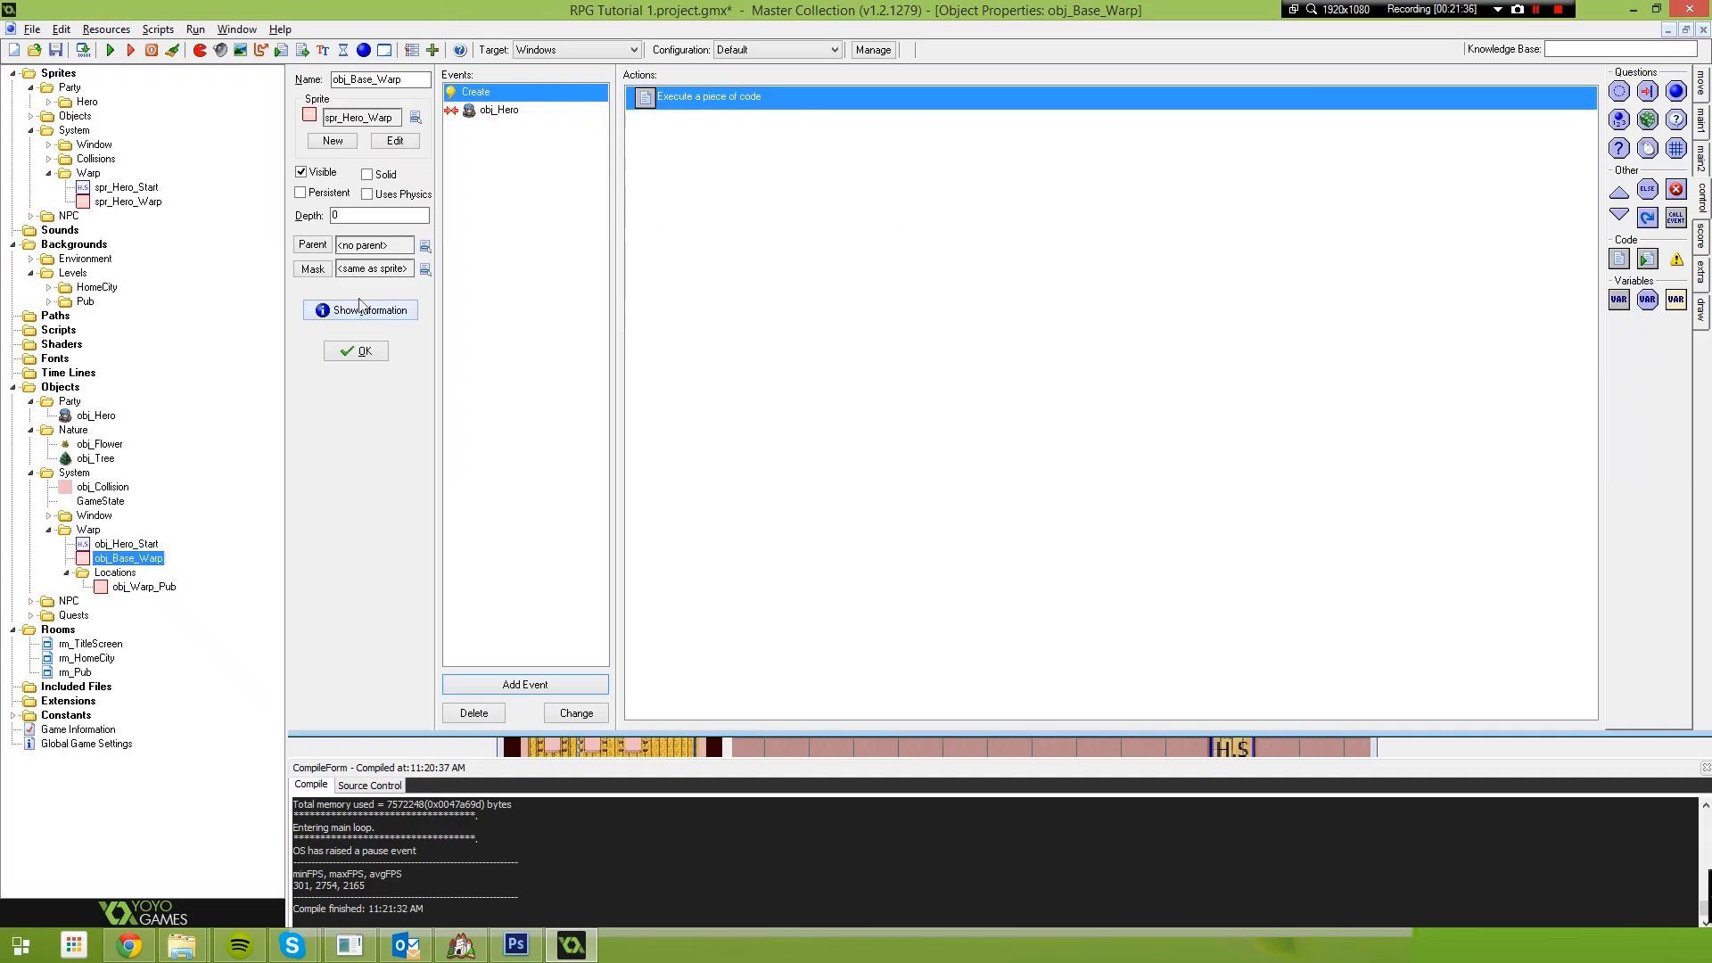
Delete the two dest_position declarations from obj_Base_Warp's Create code, keep only the dest_map line and accept the code
double_click(134, 589)
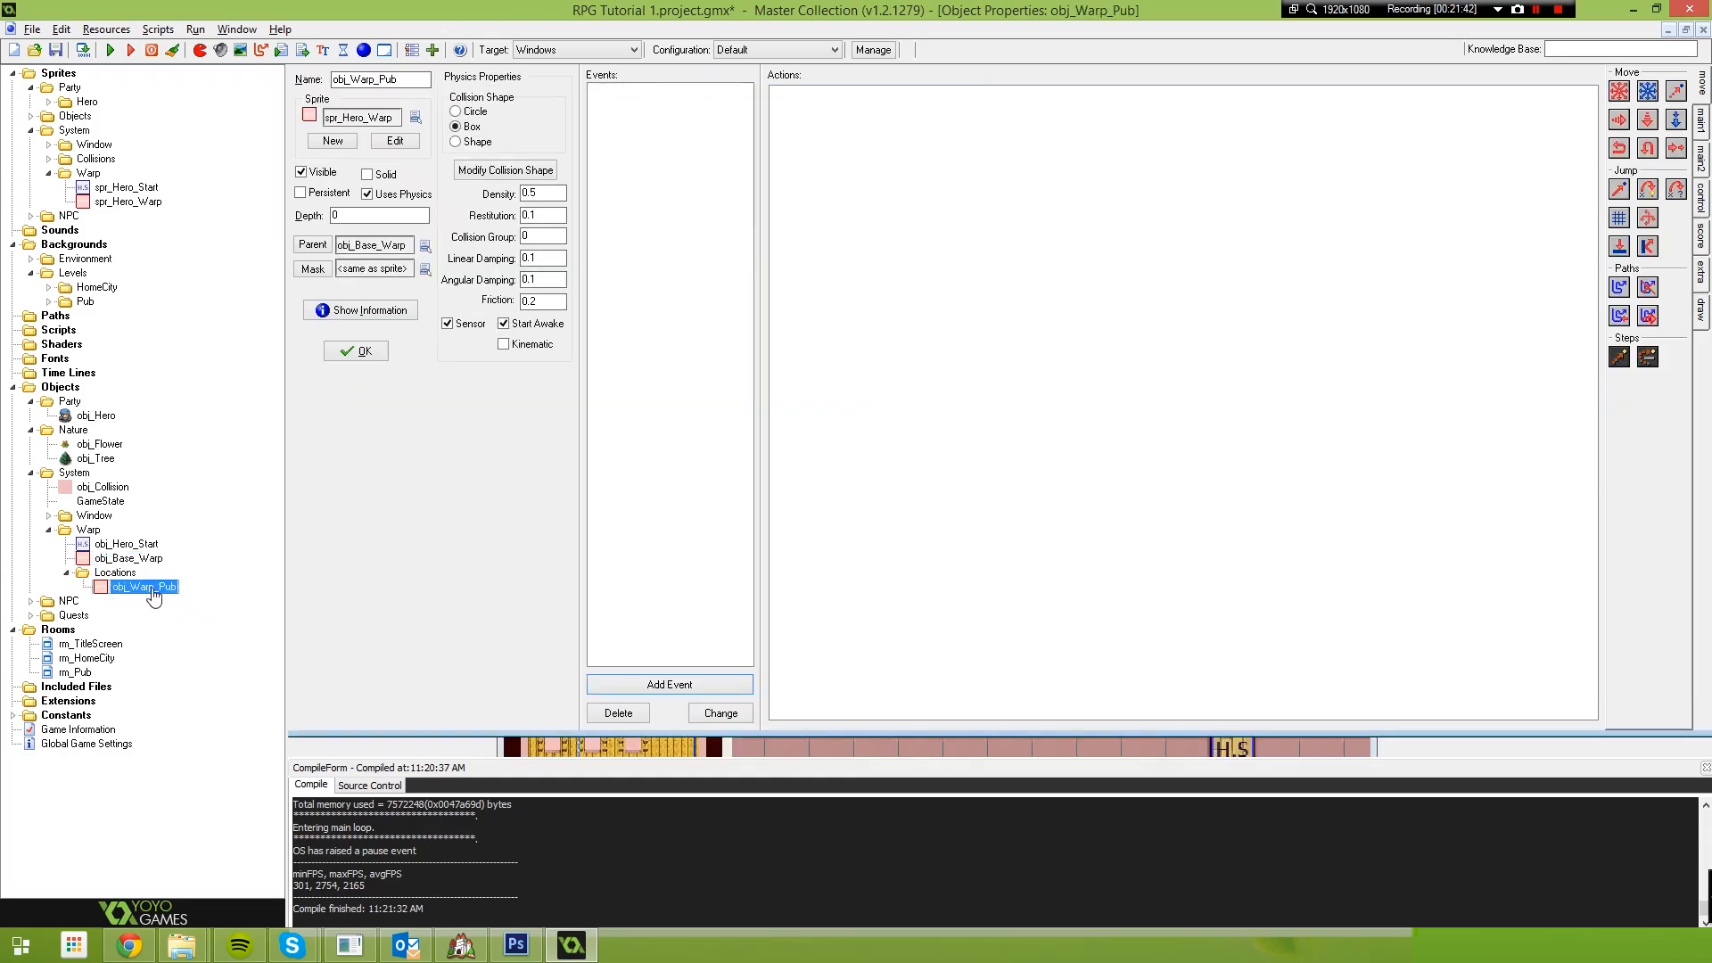
double_click(140, 559)
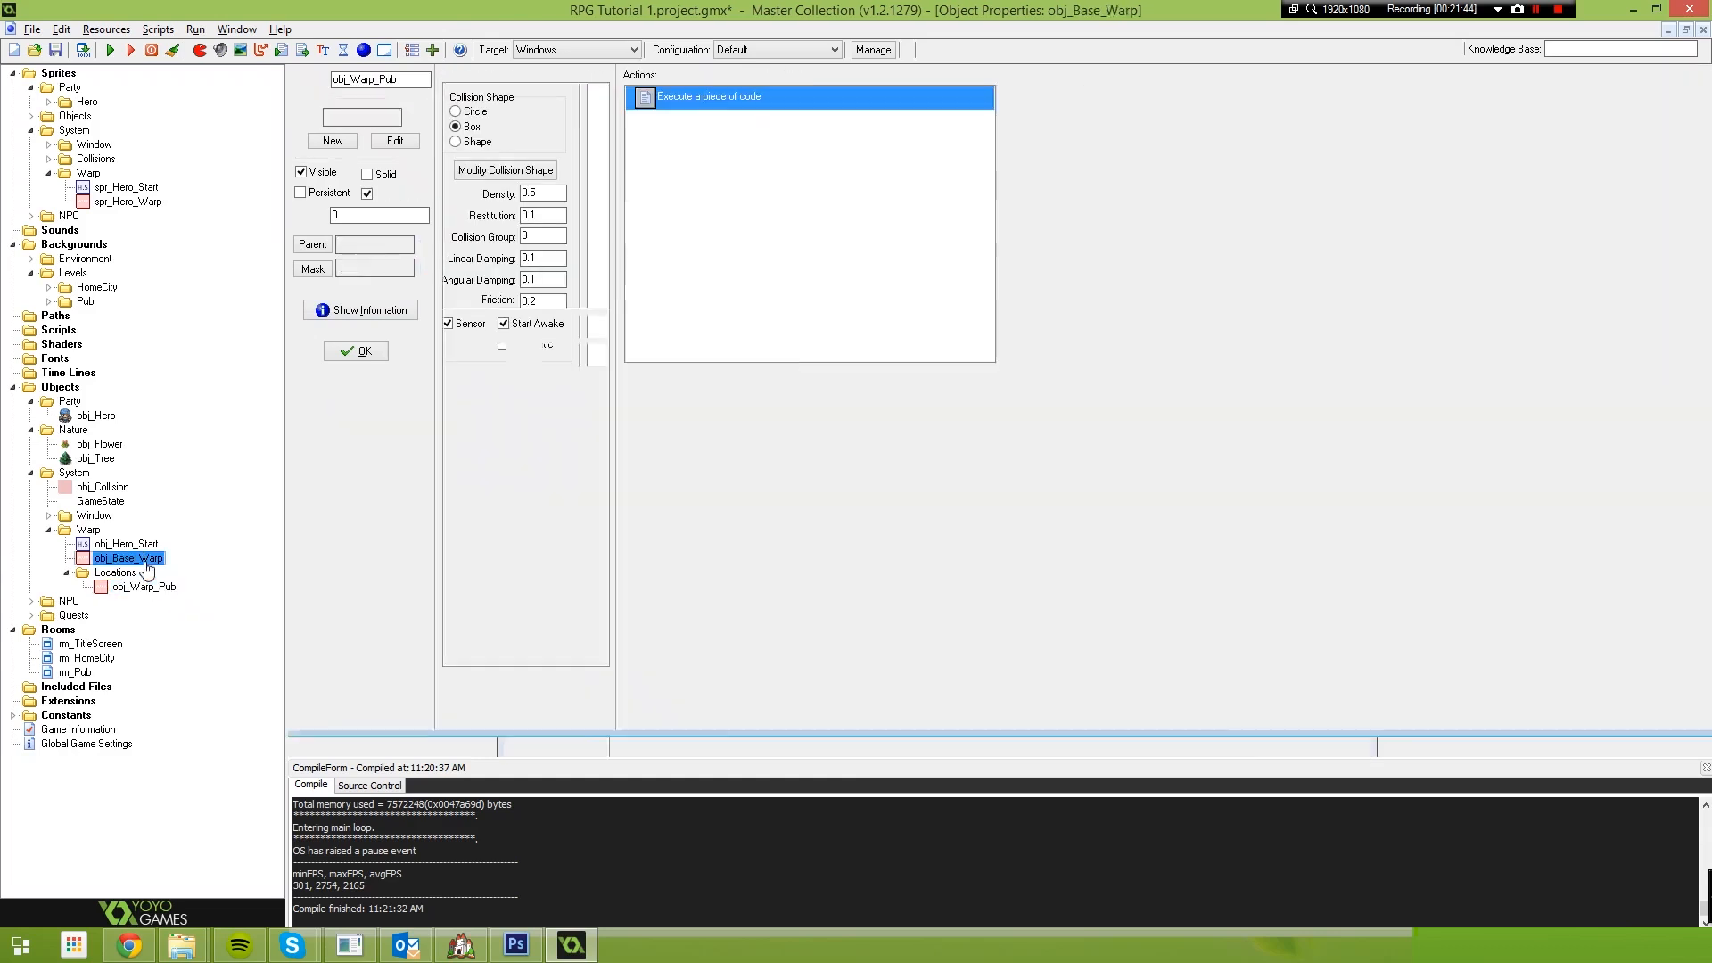
double_click(138, 586)
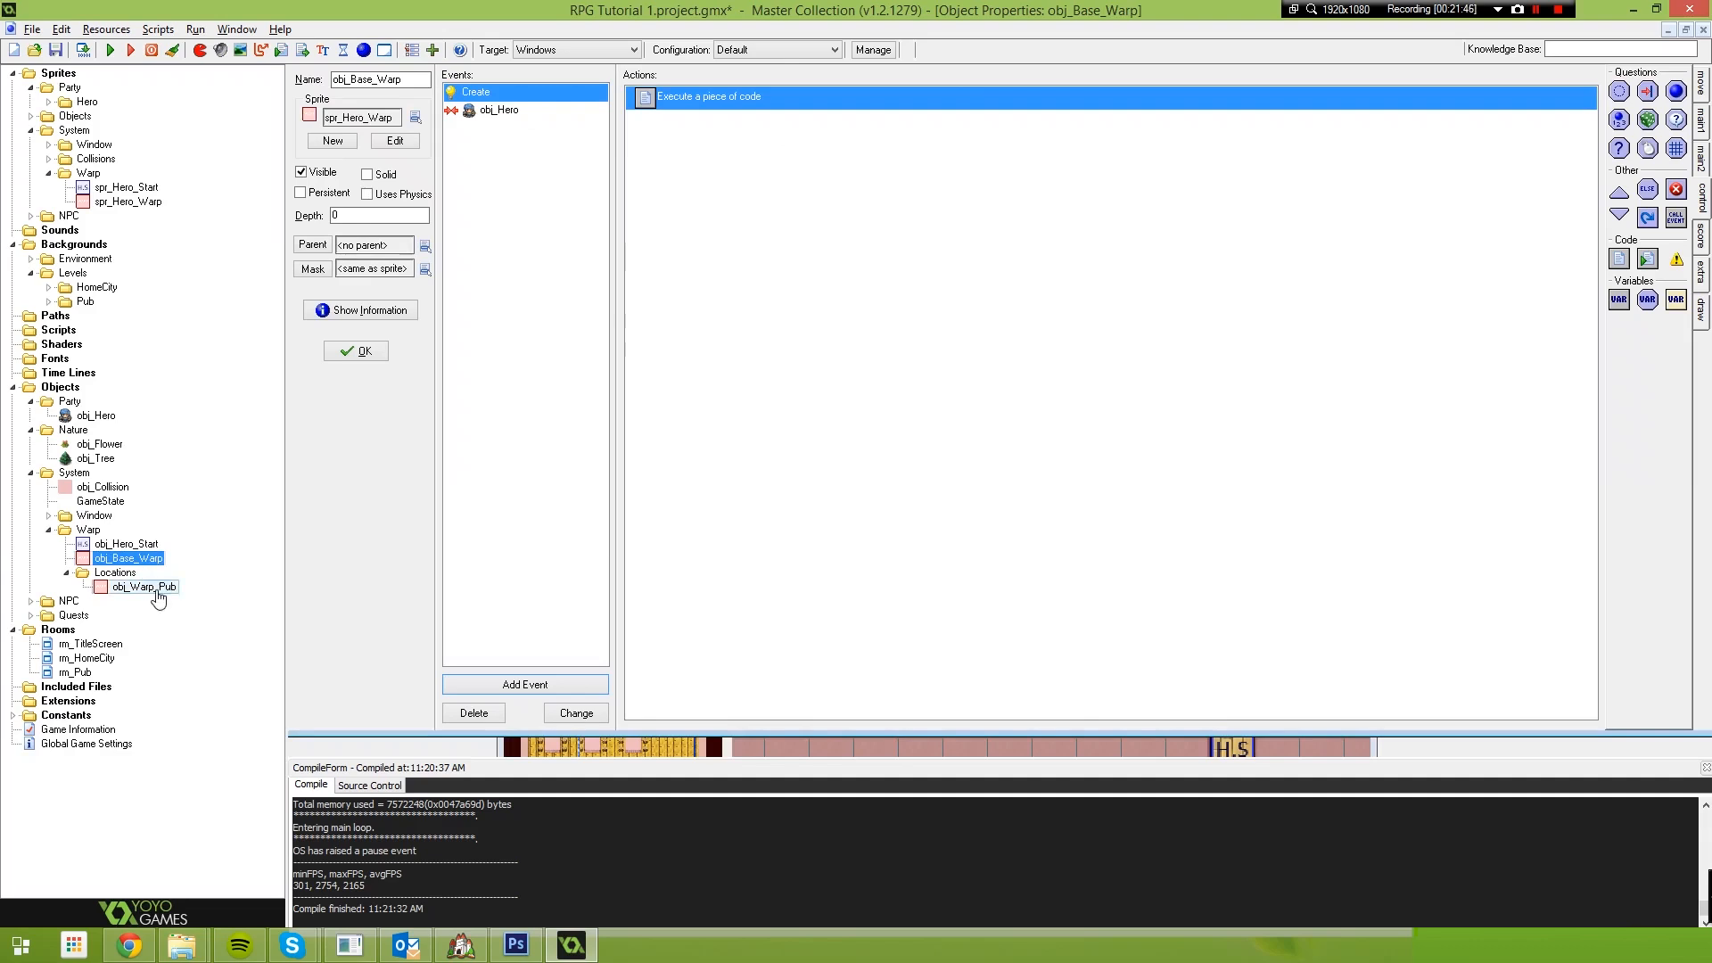
double_click(141, 559)
double_click(671, 105)
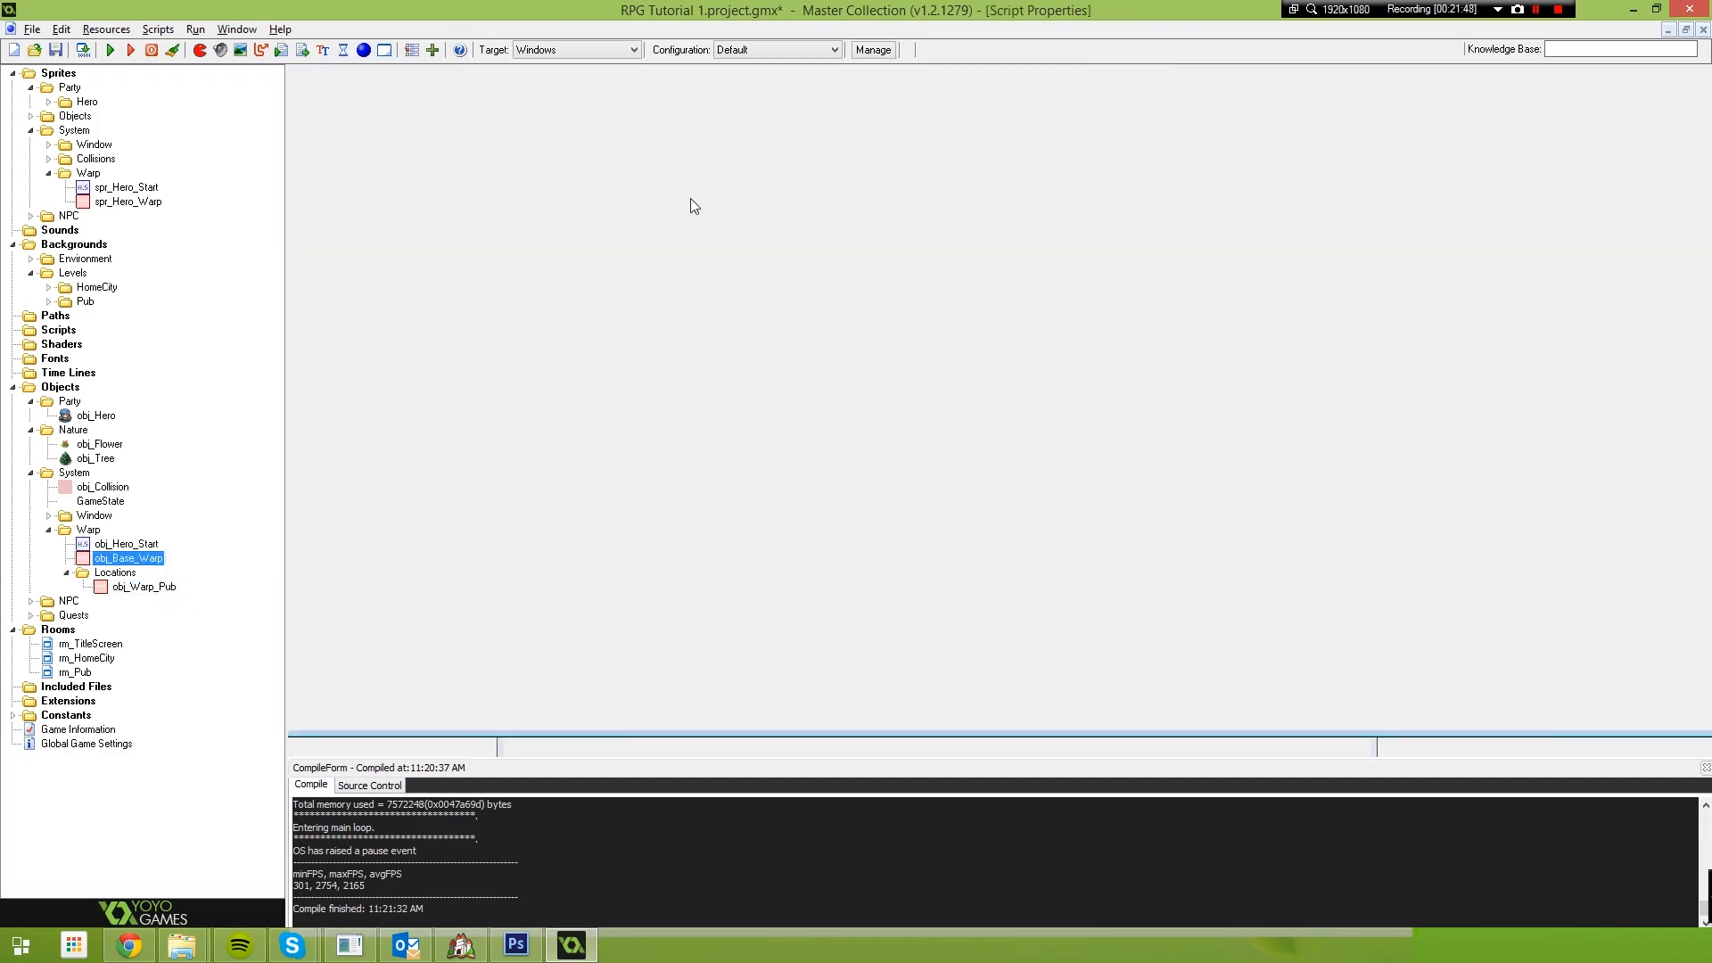
left_click_drag(790, 303, 665, 256)
key("BackSpace")
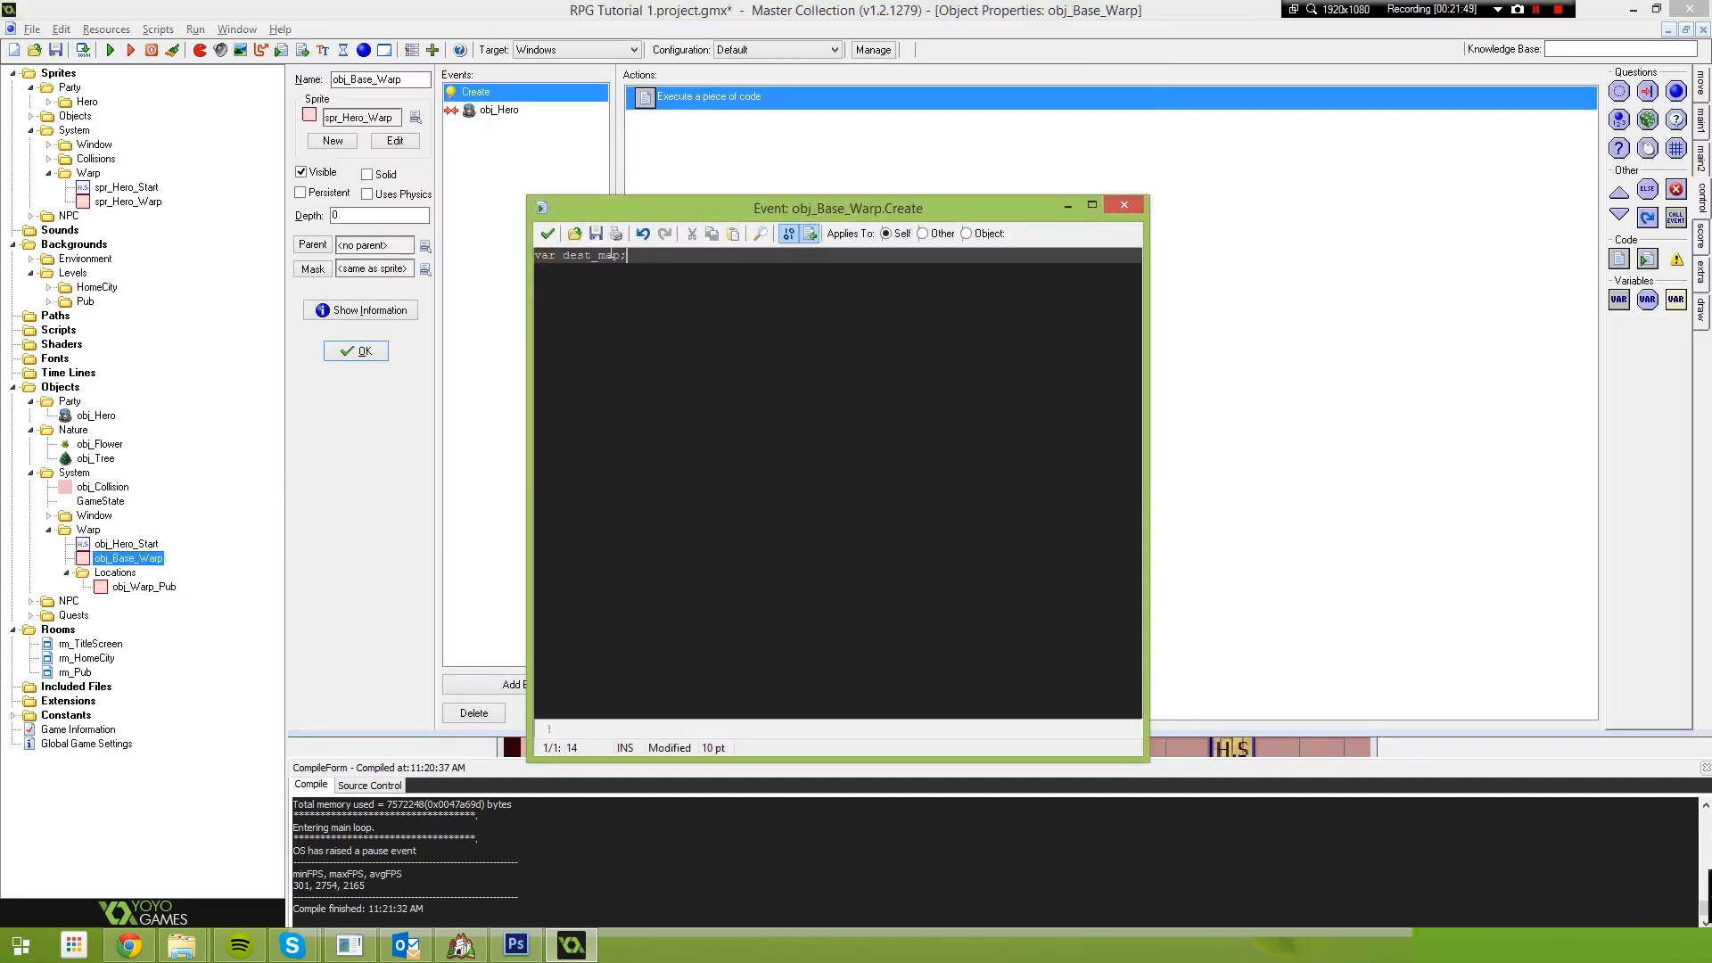
left_click(547, 233)
Add a Create event to obj_Warp_Pub with a code action that calls "event_inherited();"
double_click(143, 587)
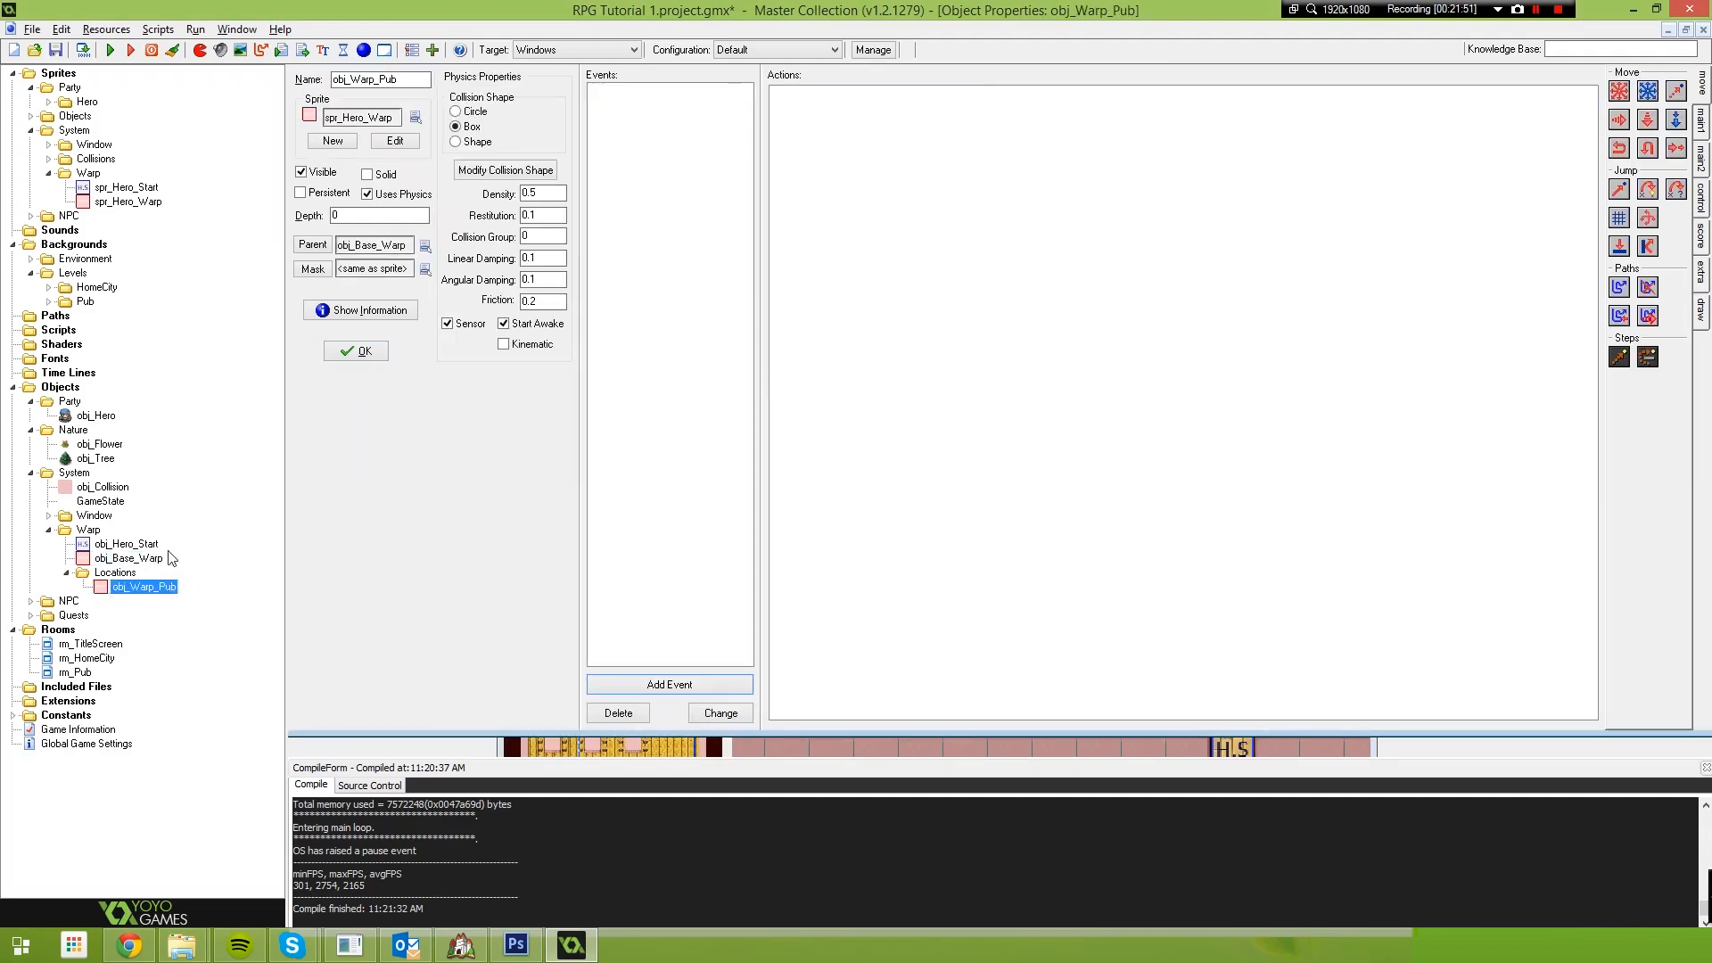
left_click(615, 684)
left_click(842, 379)
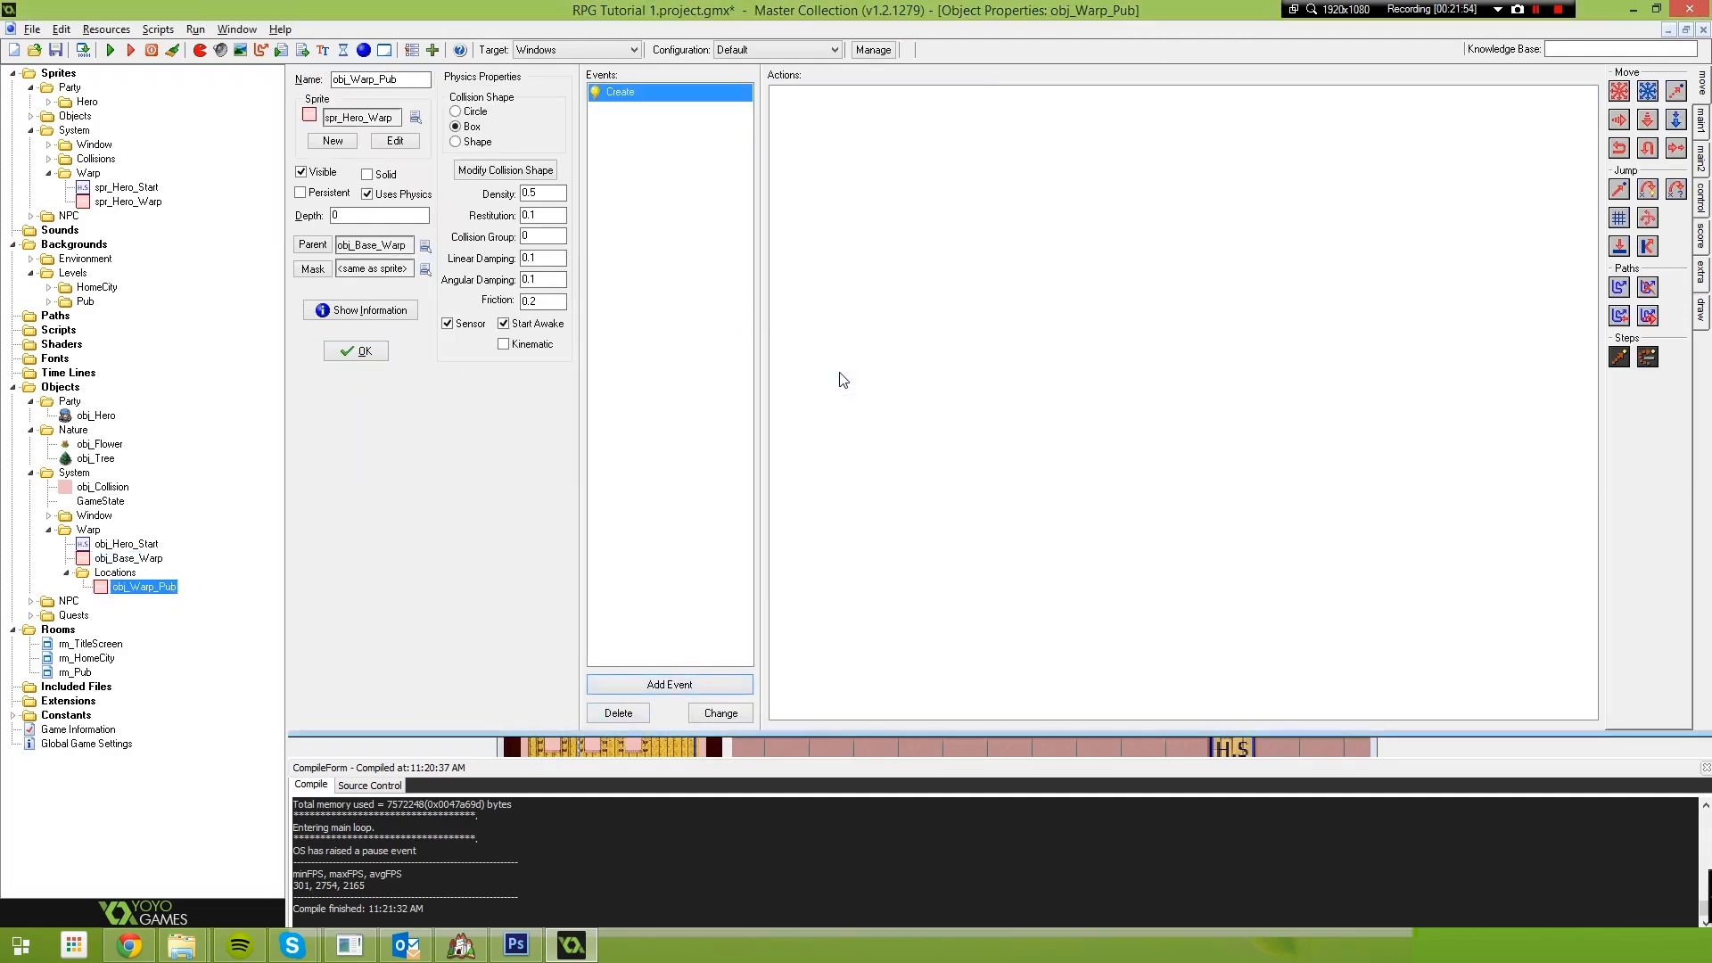
left_click(1705, 207)
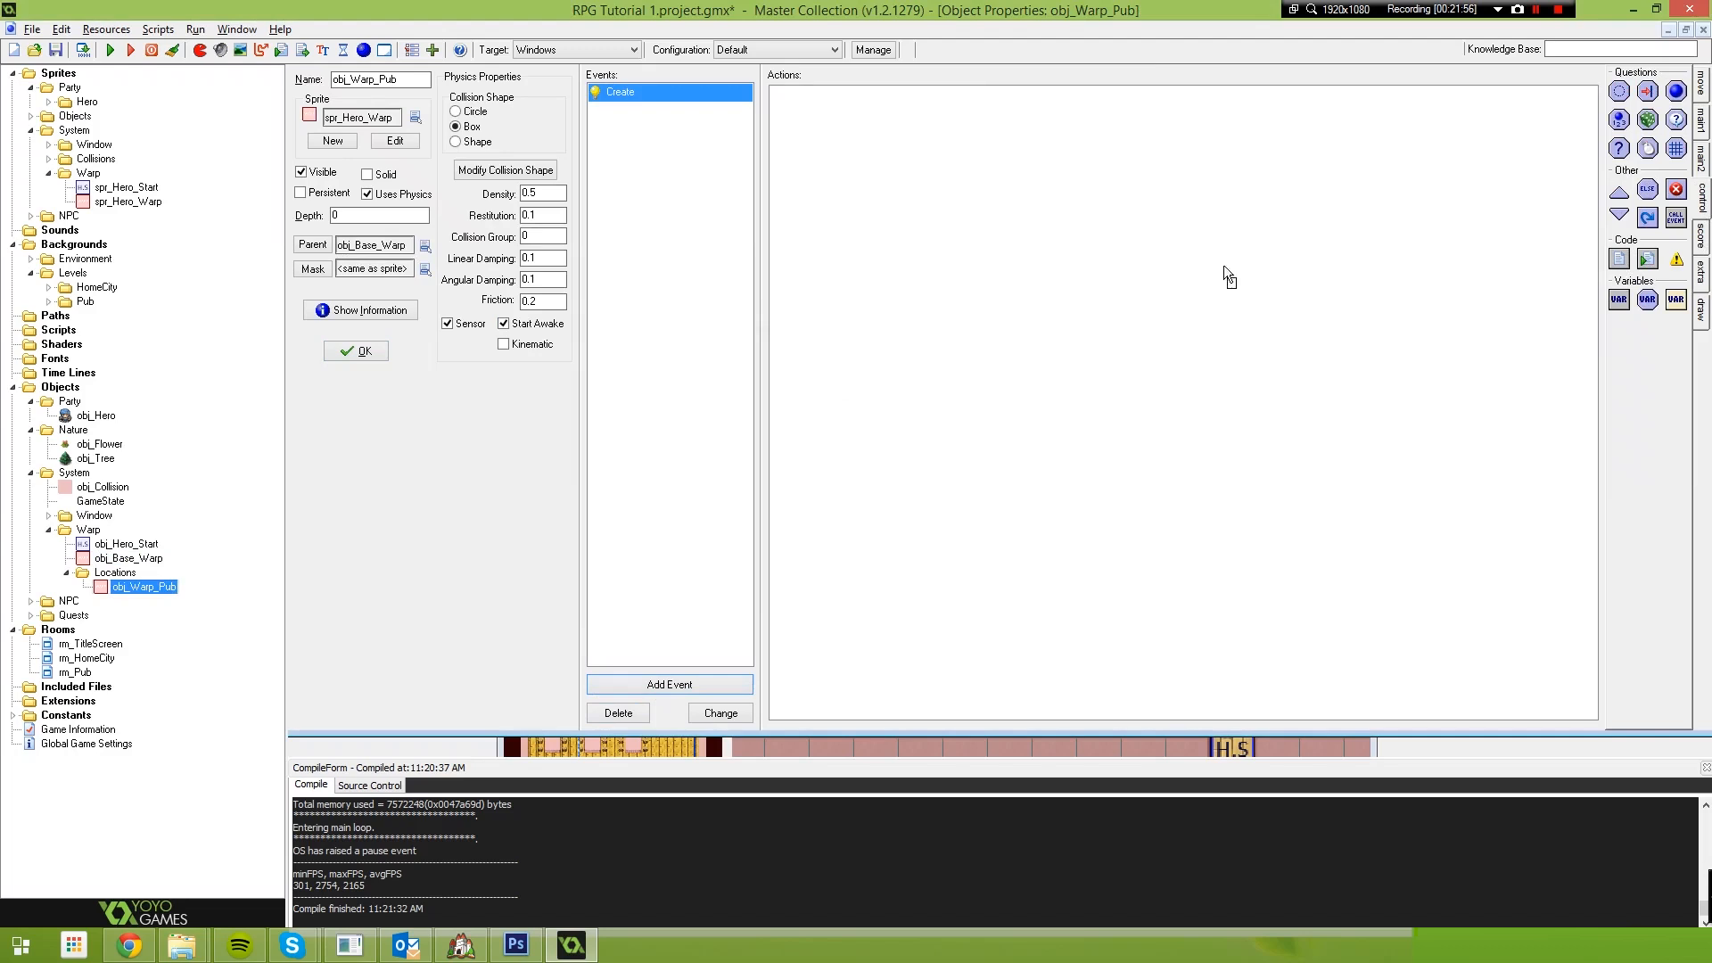
left_click_drag(1225, 267, 1225, 268)
type("event_inherited();")
key("Return")
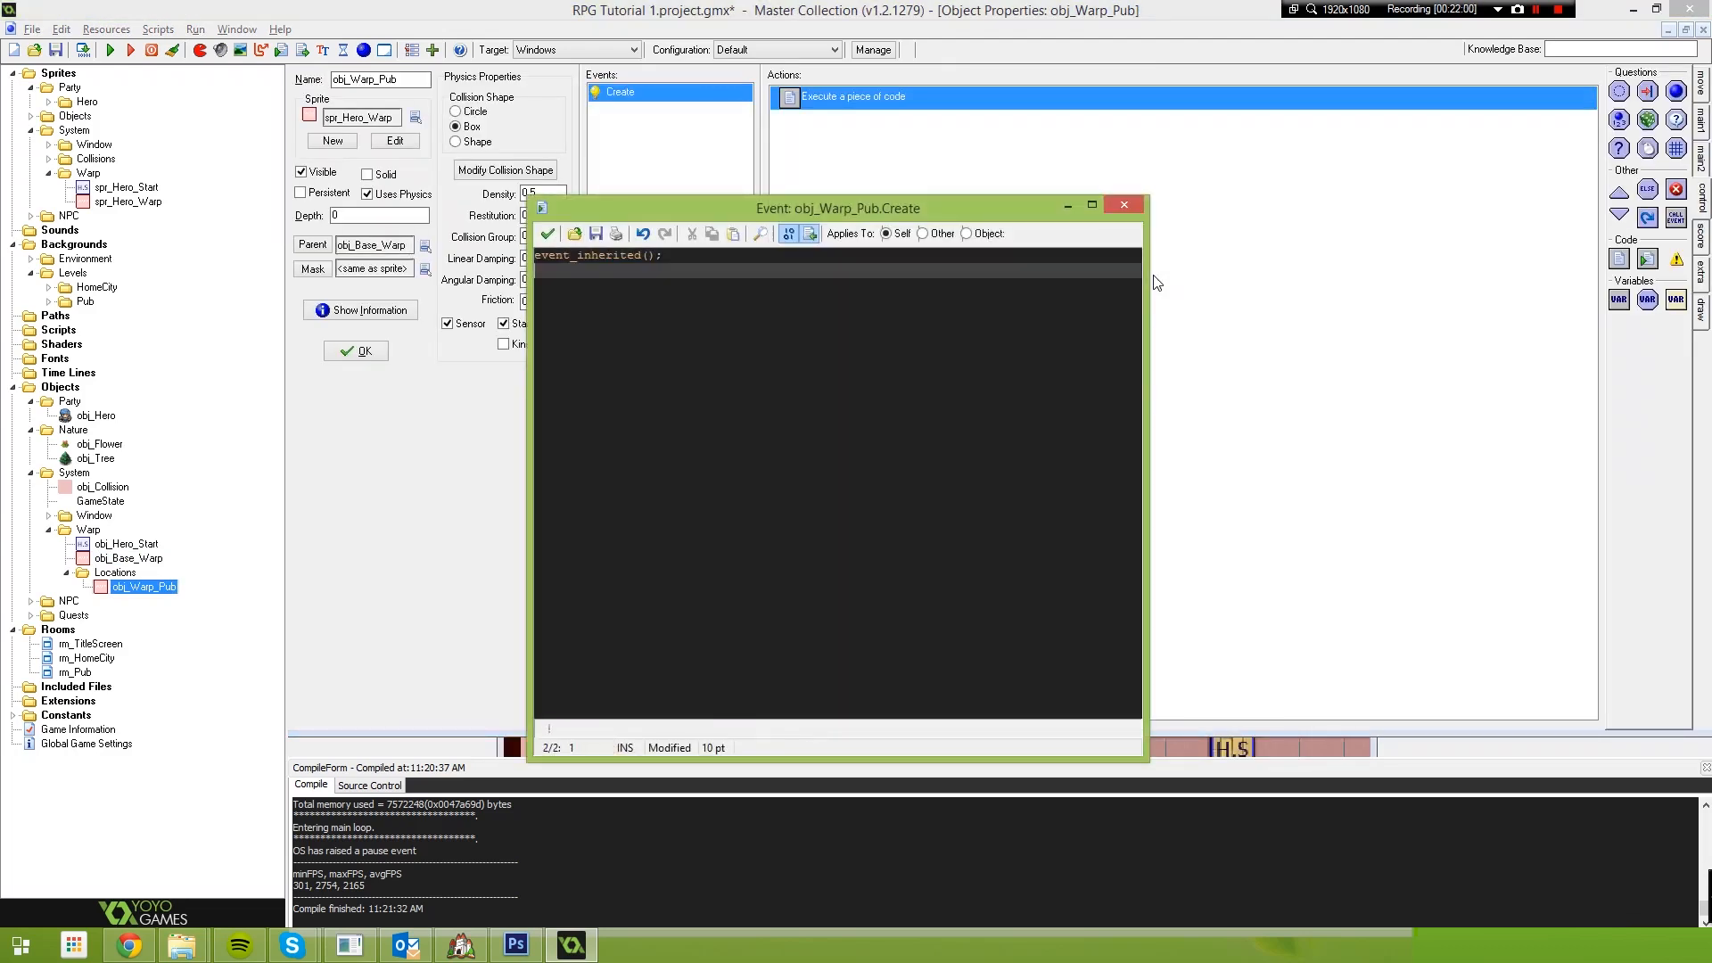
Add "dest_map = rm_Pub;" below the inherited call and accept the code
key("Return")
type("dest_map = ")
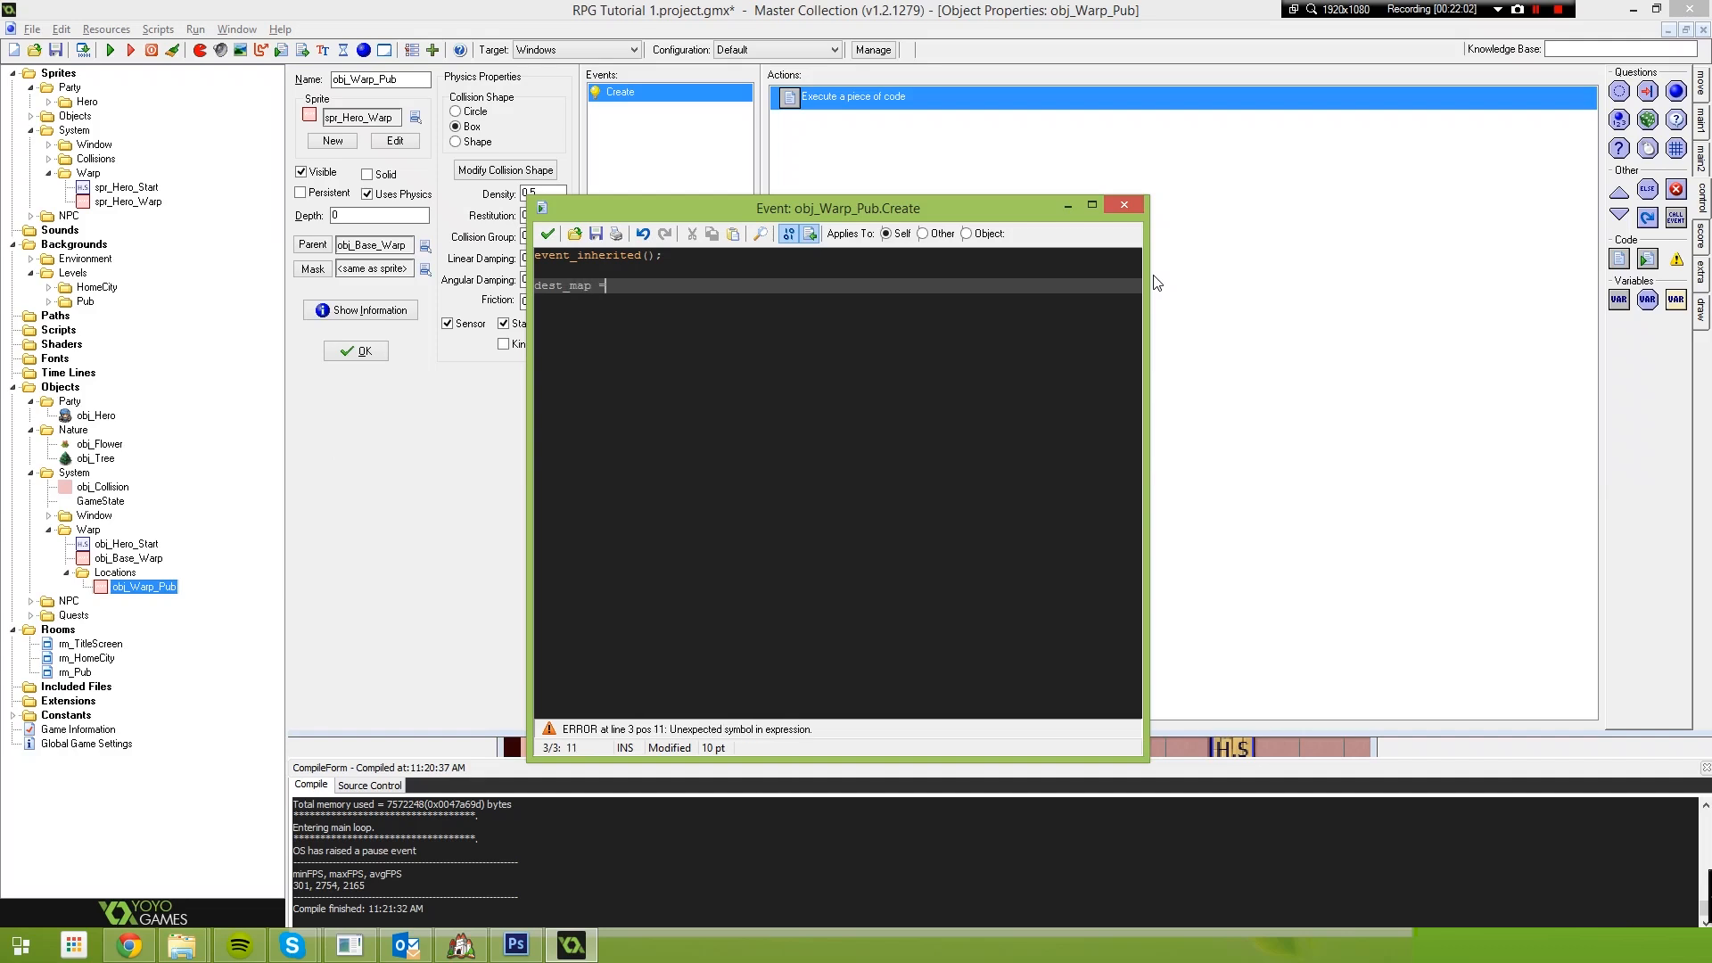
type("rm_Pub;")
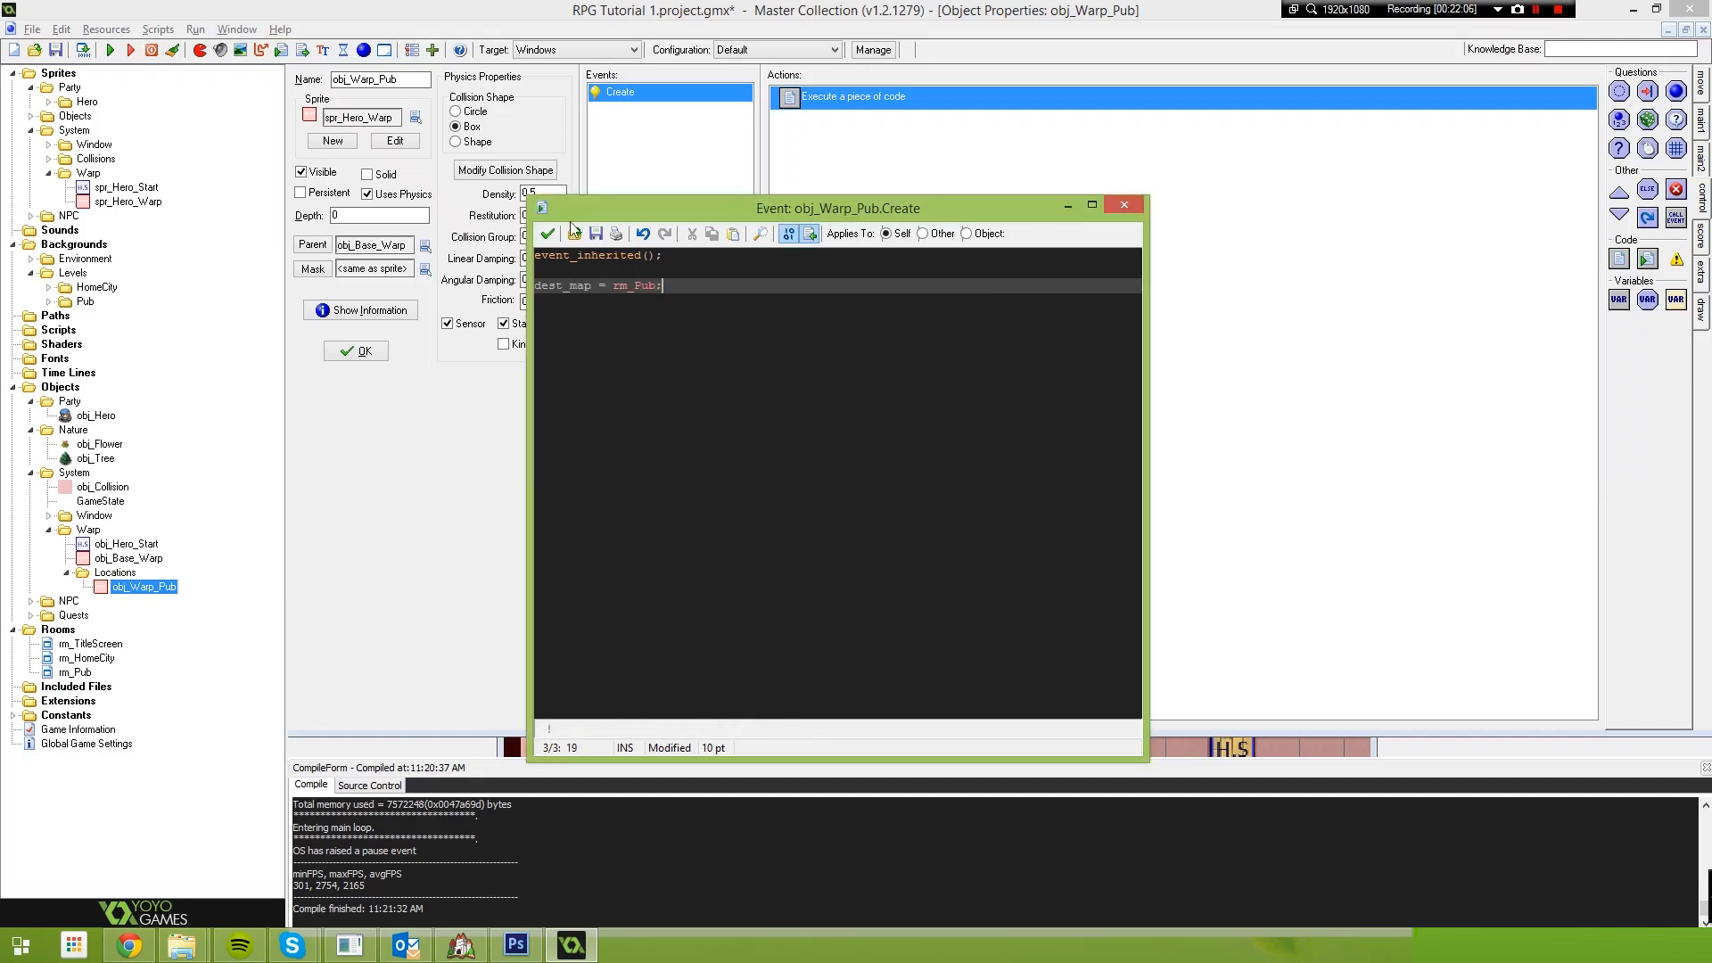
left_click(544, 237)
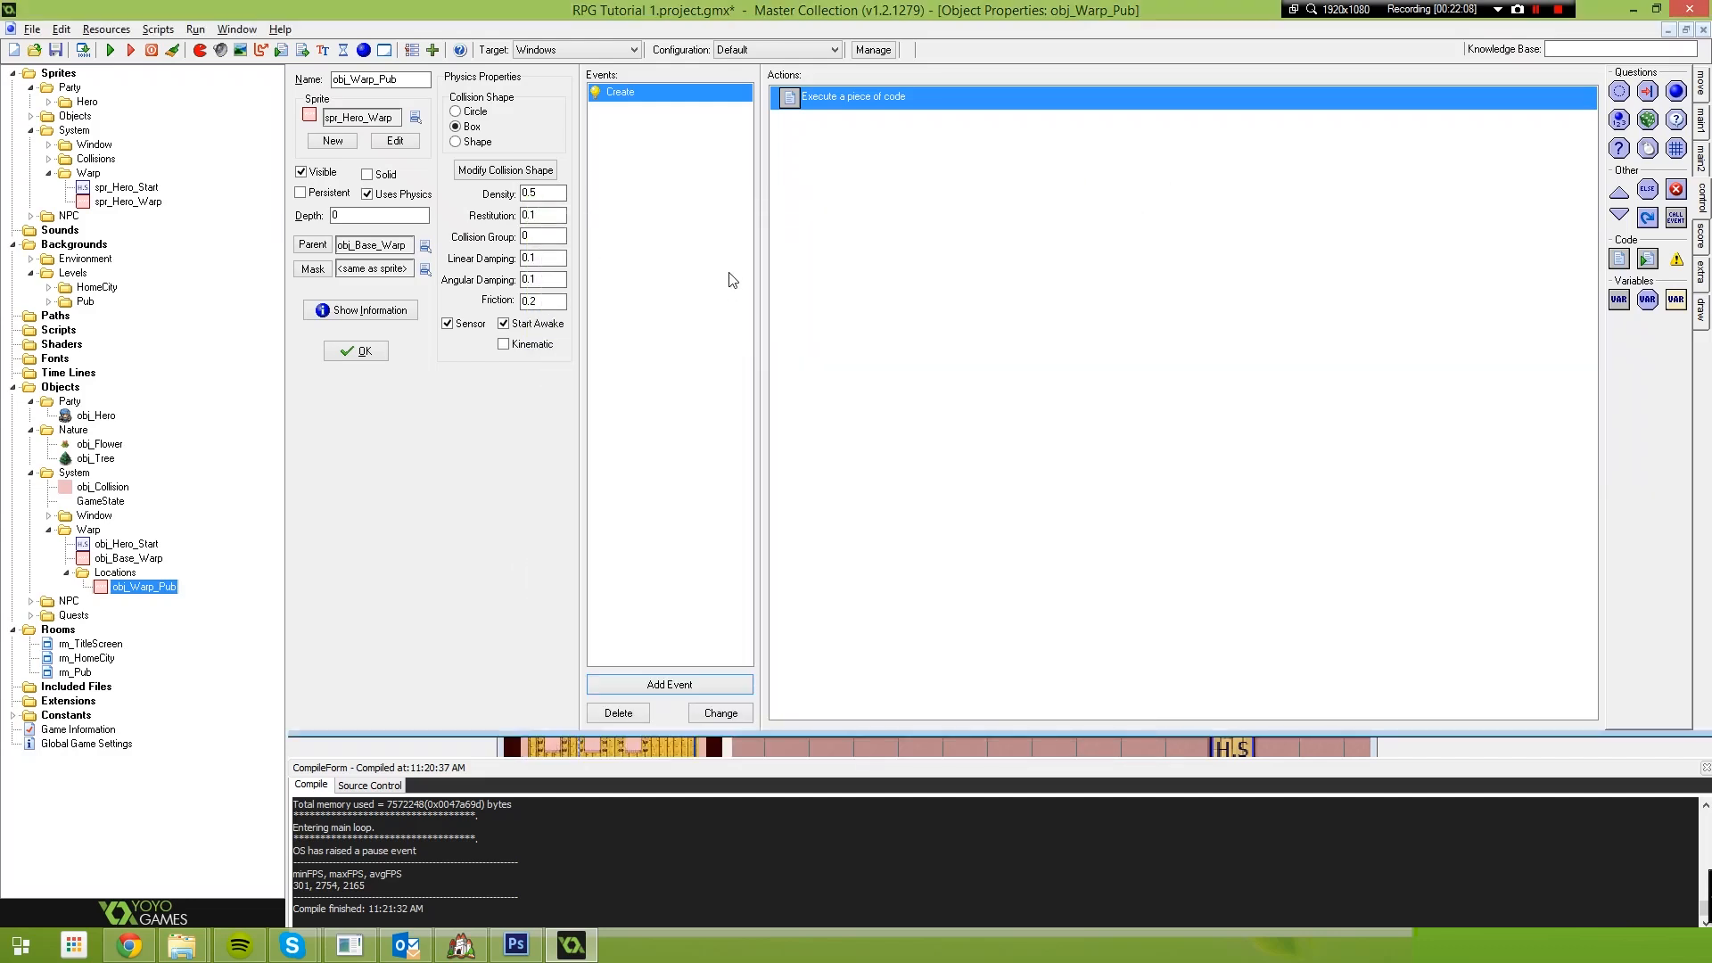
Add a code action with "room_goto(dest_room);" to obj_Base_Warp's obj_Hero collision event and accept it
double_click(147, 559)
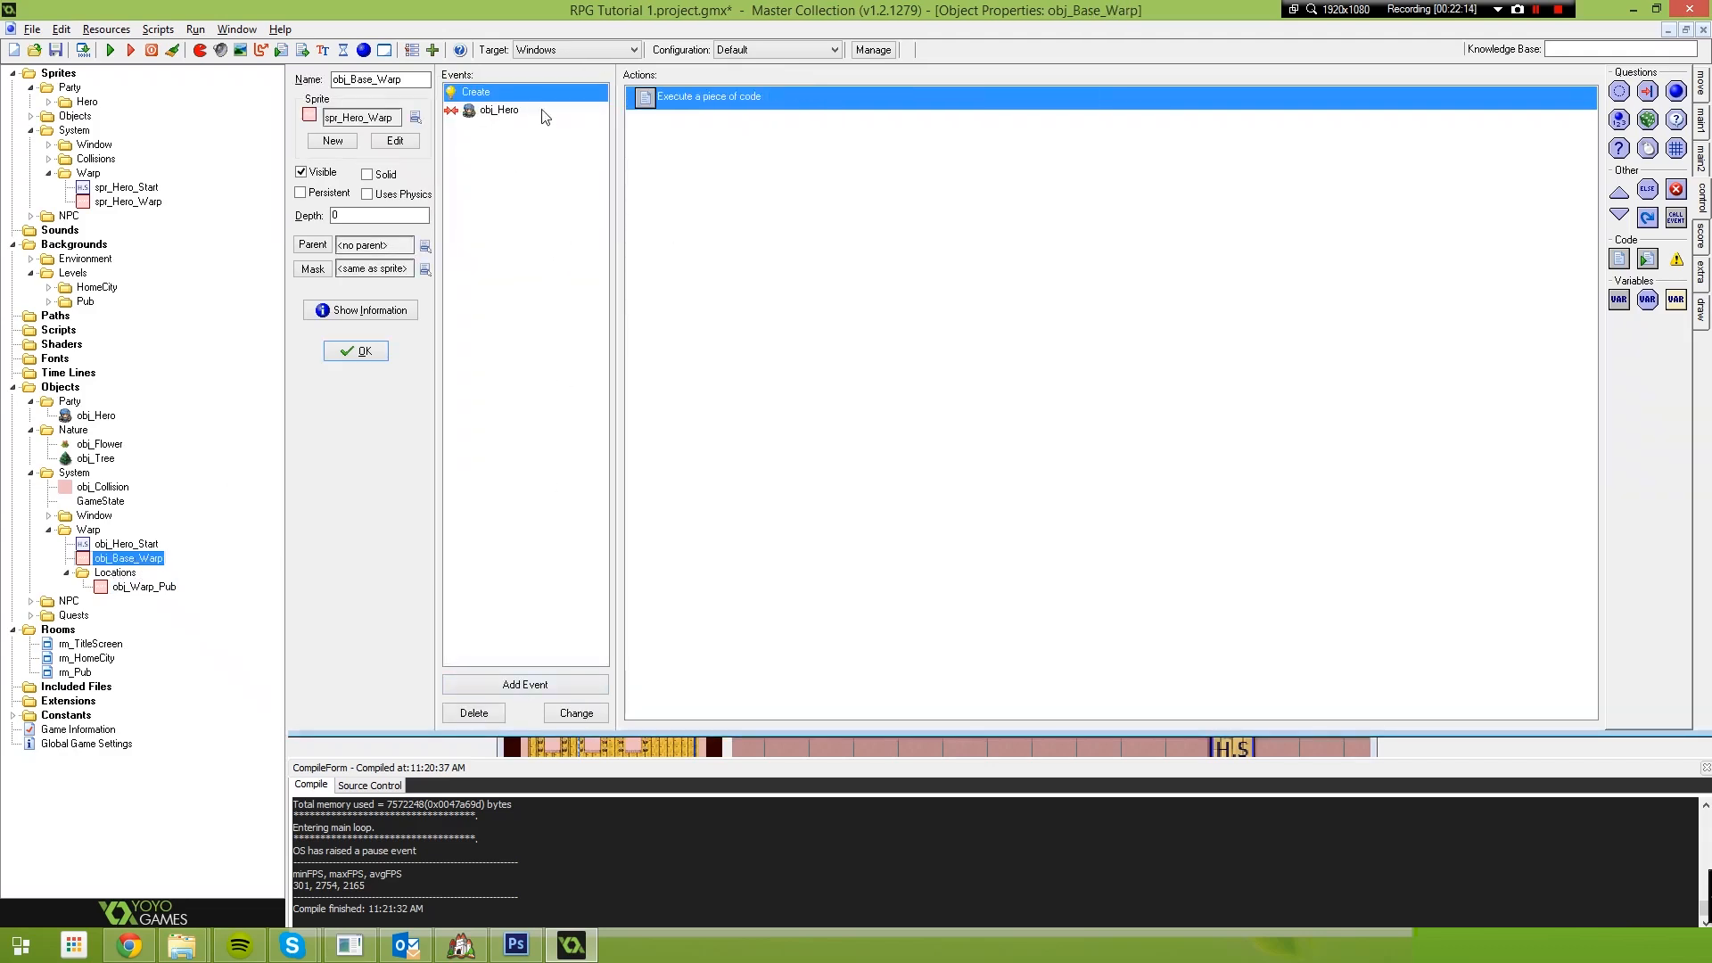
left_click(544, 113)
left_click_drag(1555, 264, 1552, 268)
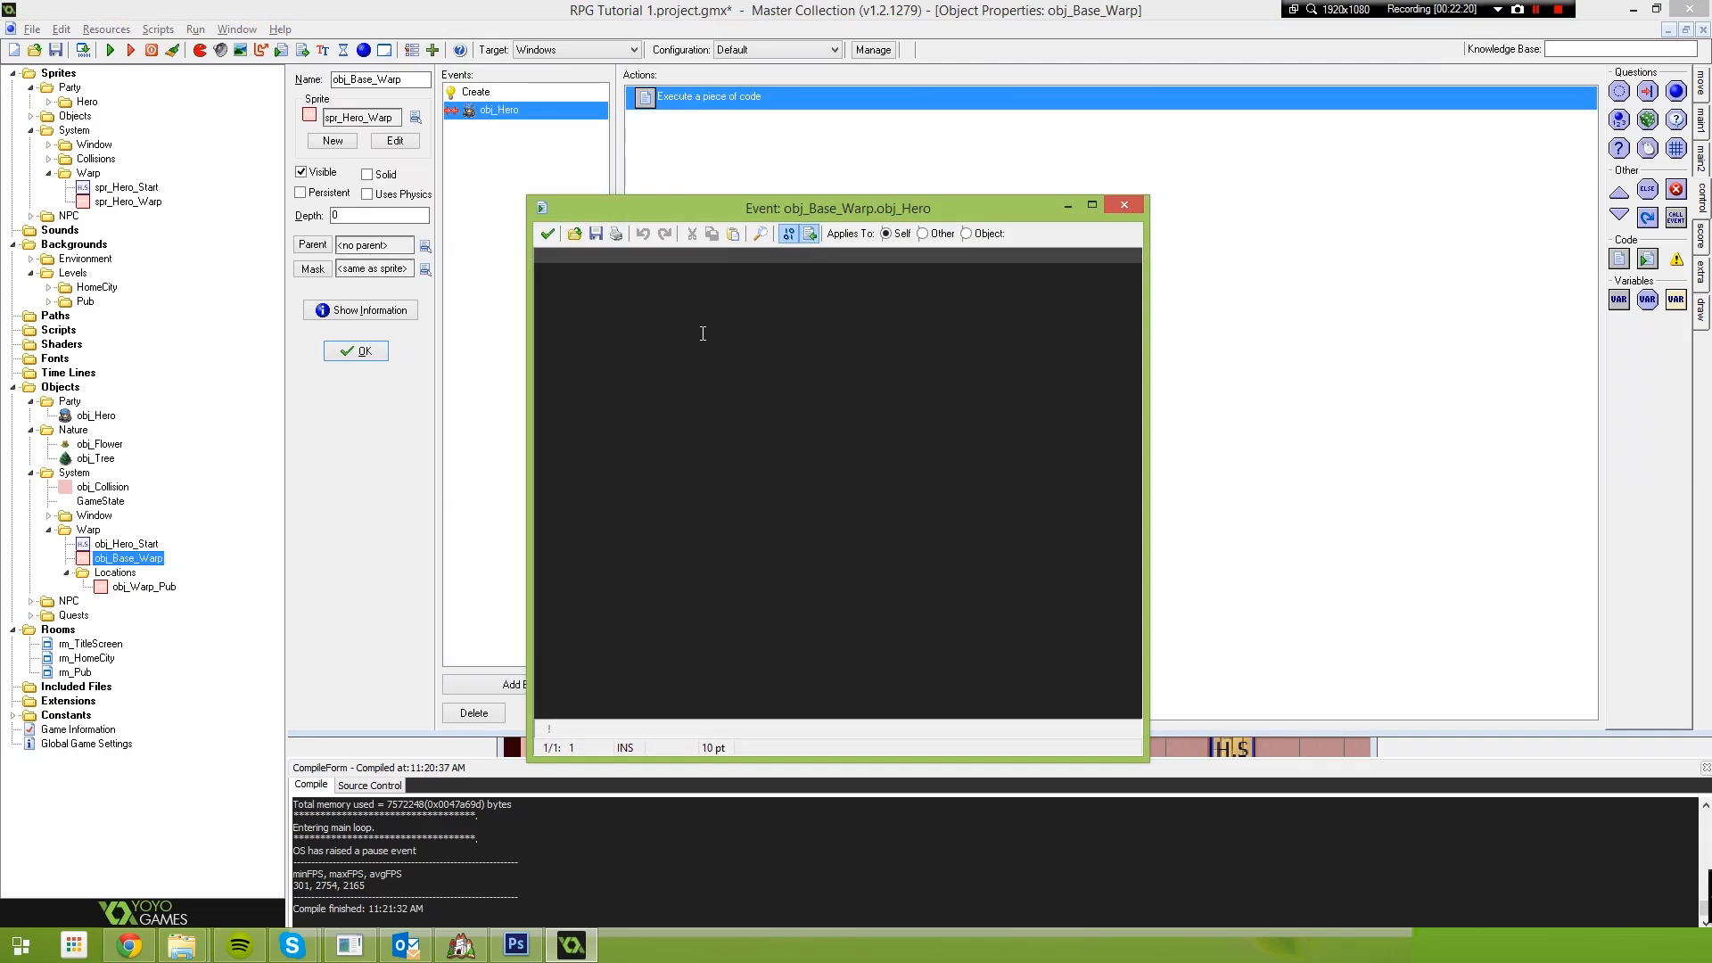
type("room_goto_")
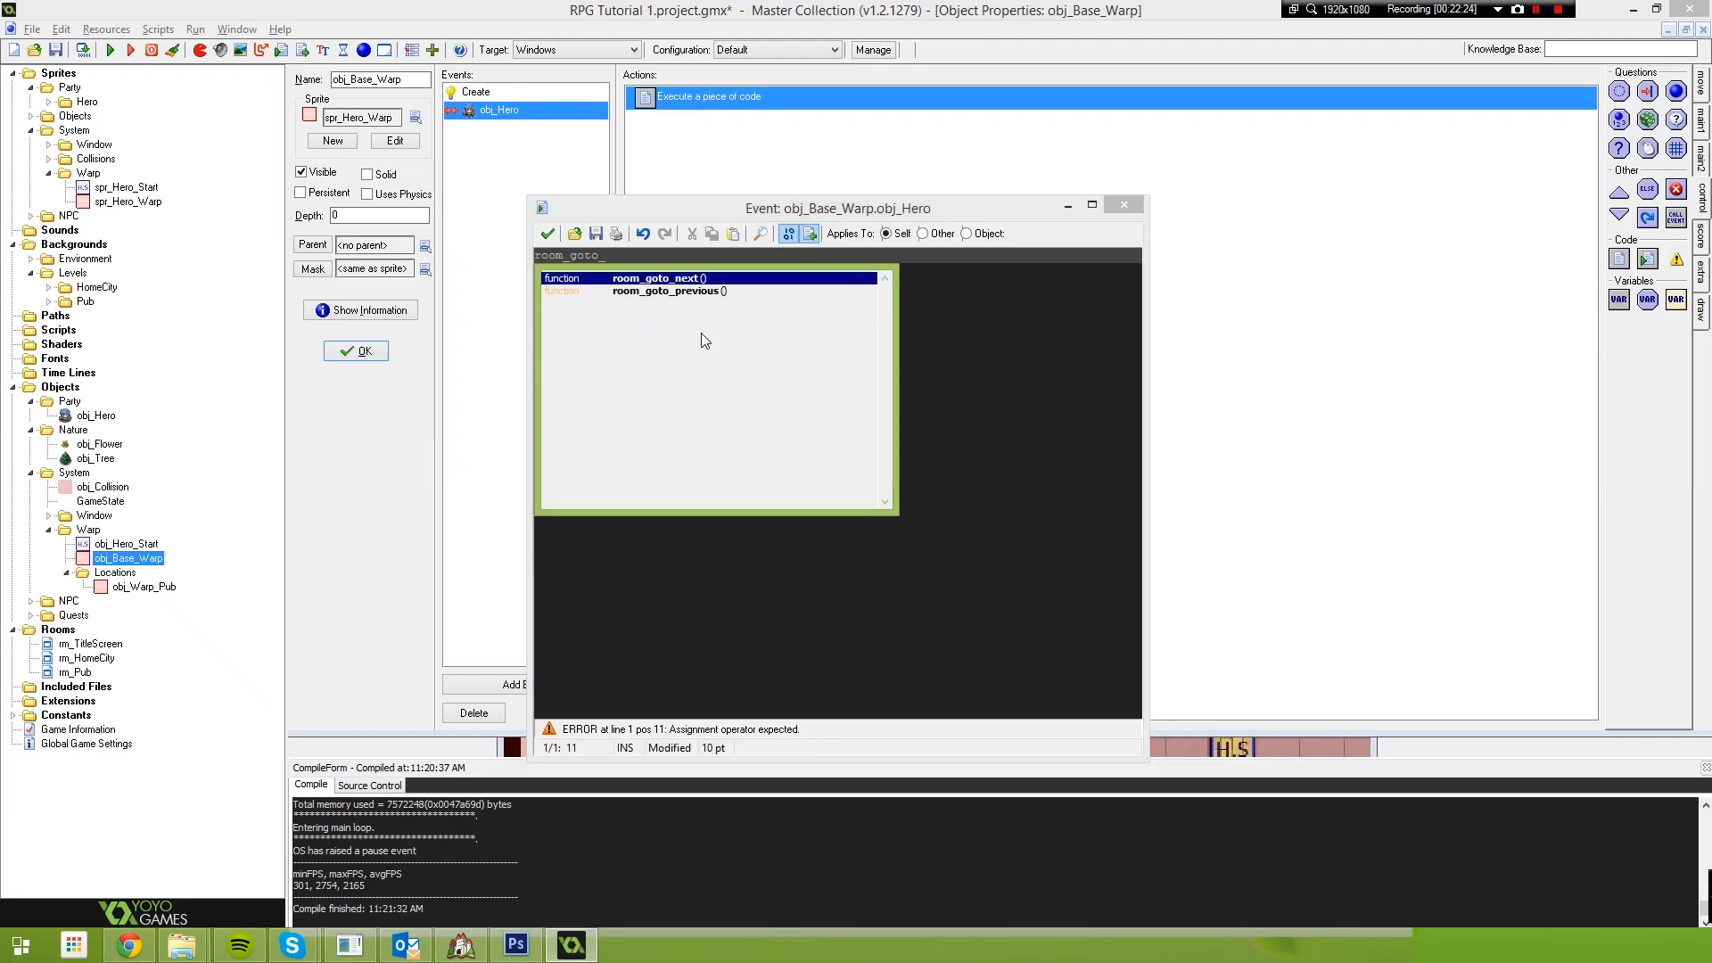
key("BackSpace")
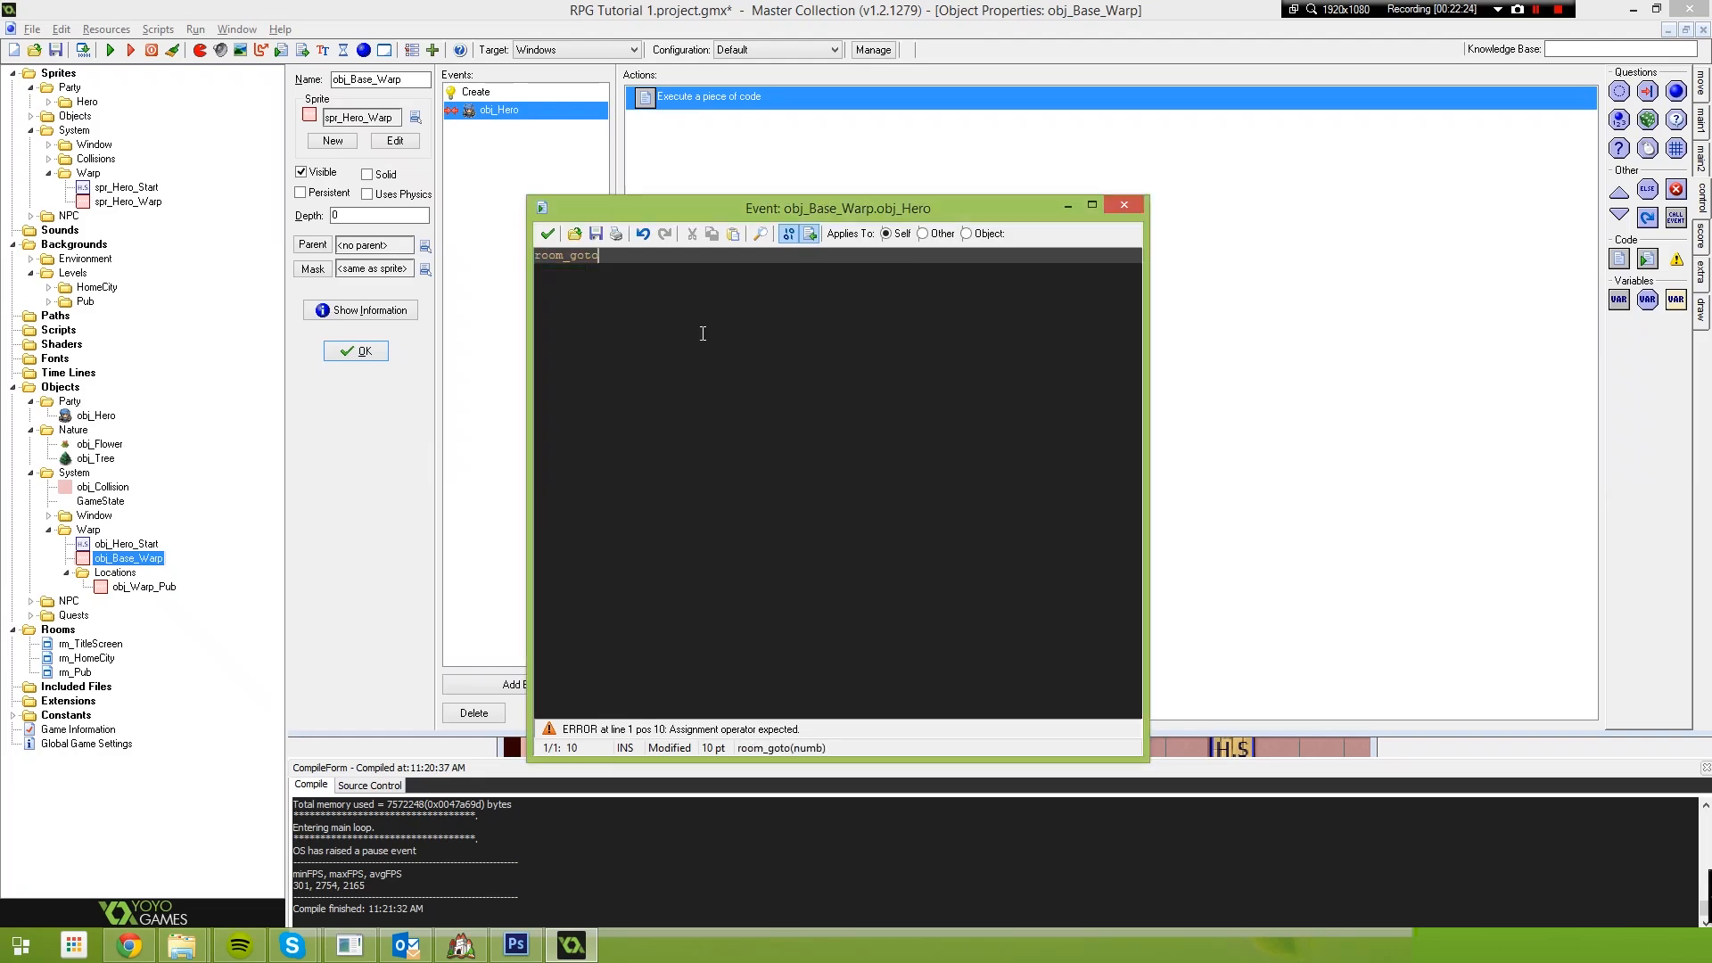
type("(dest_room);")
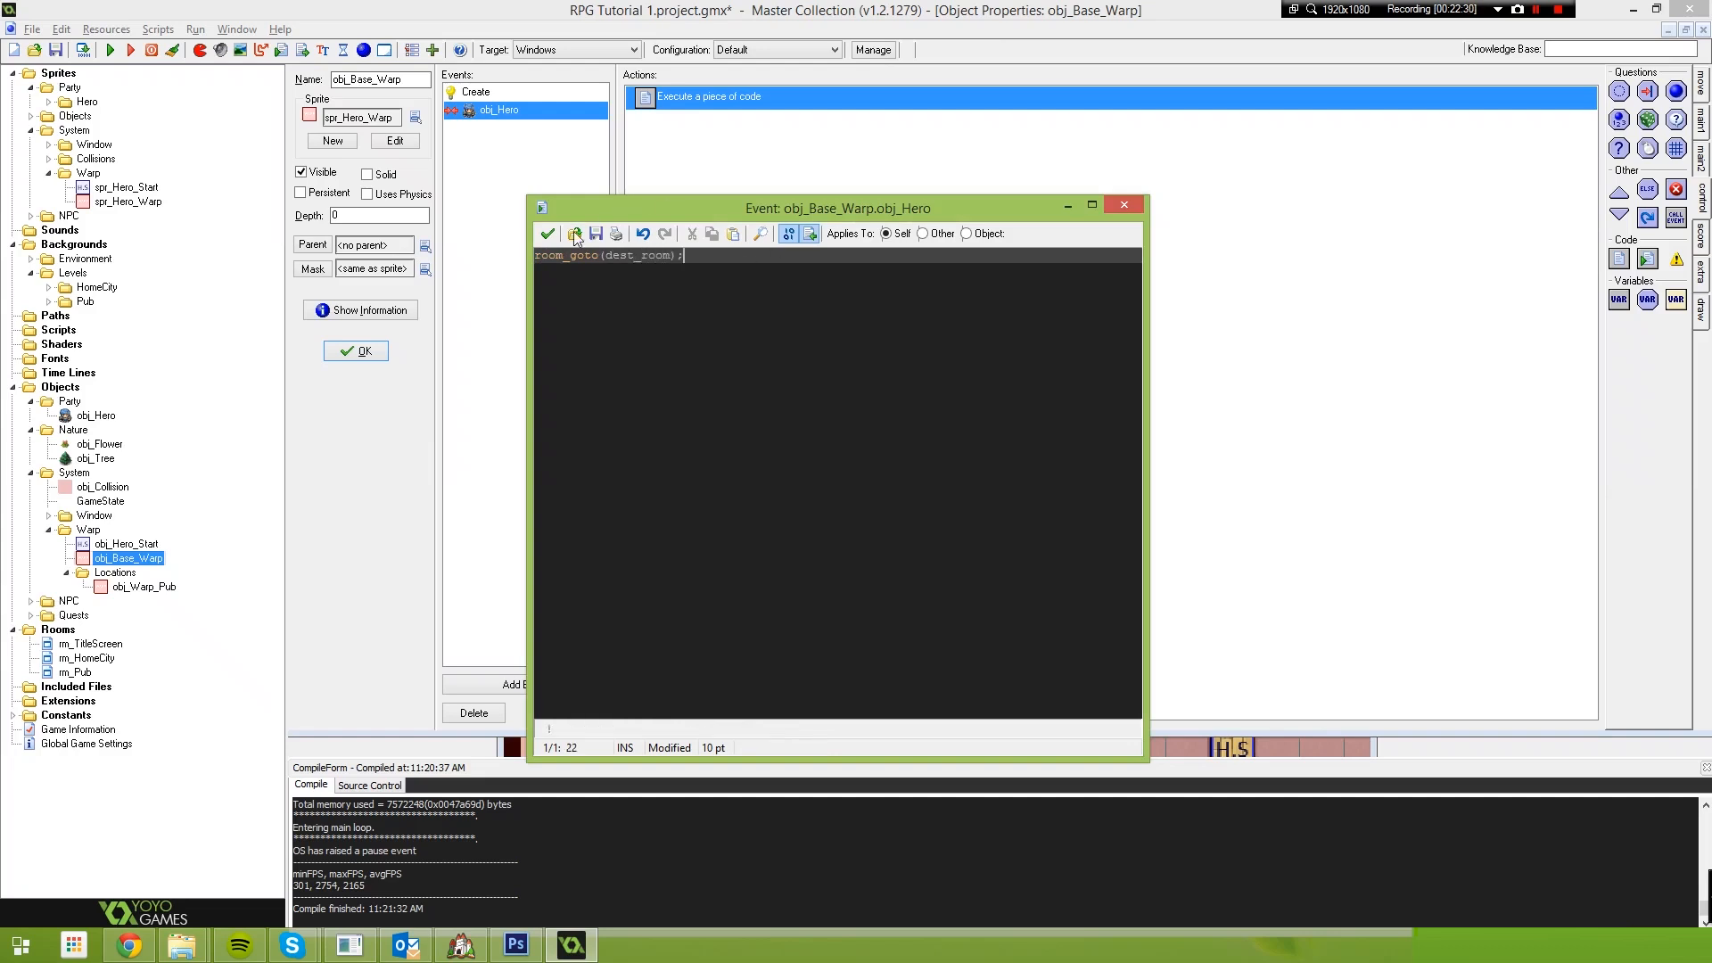
left_click(546, 233)
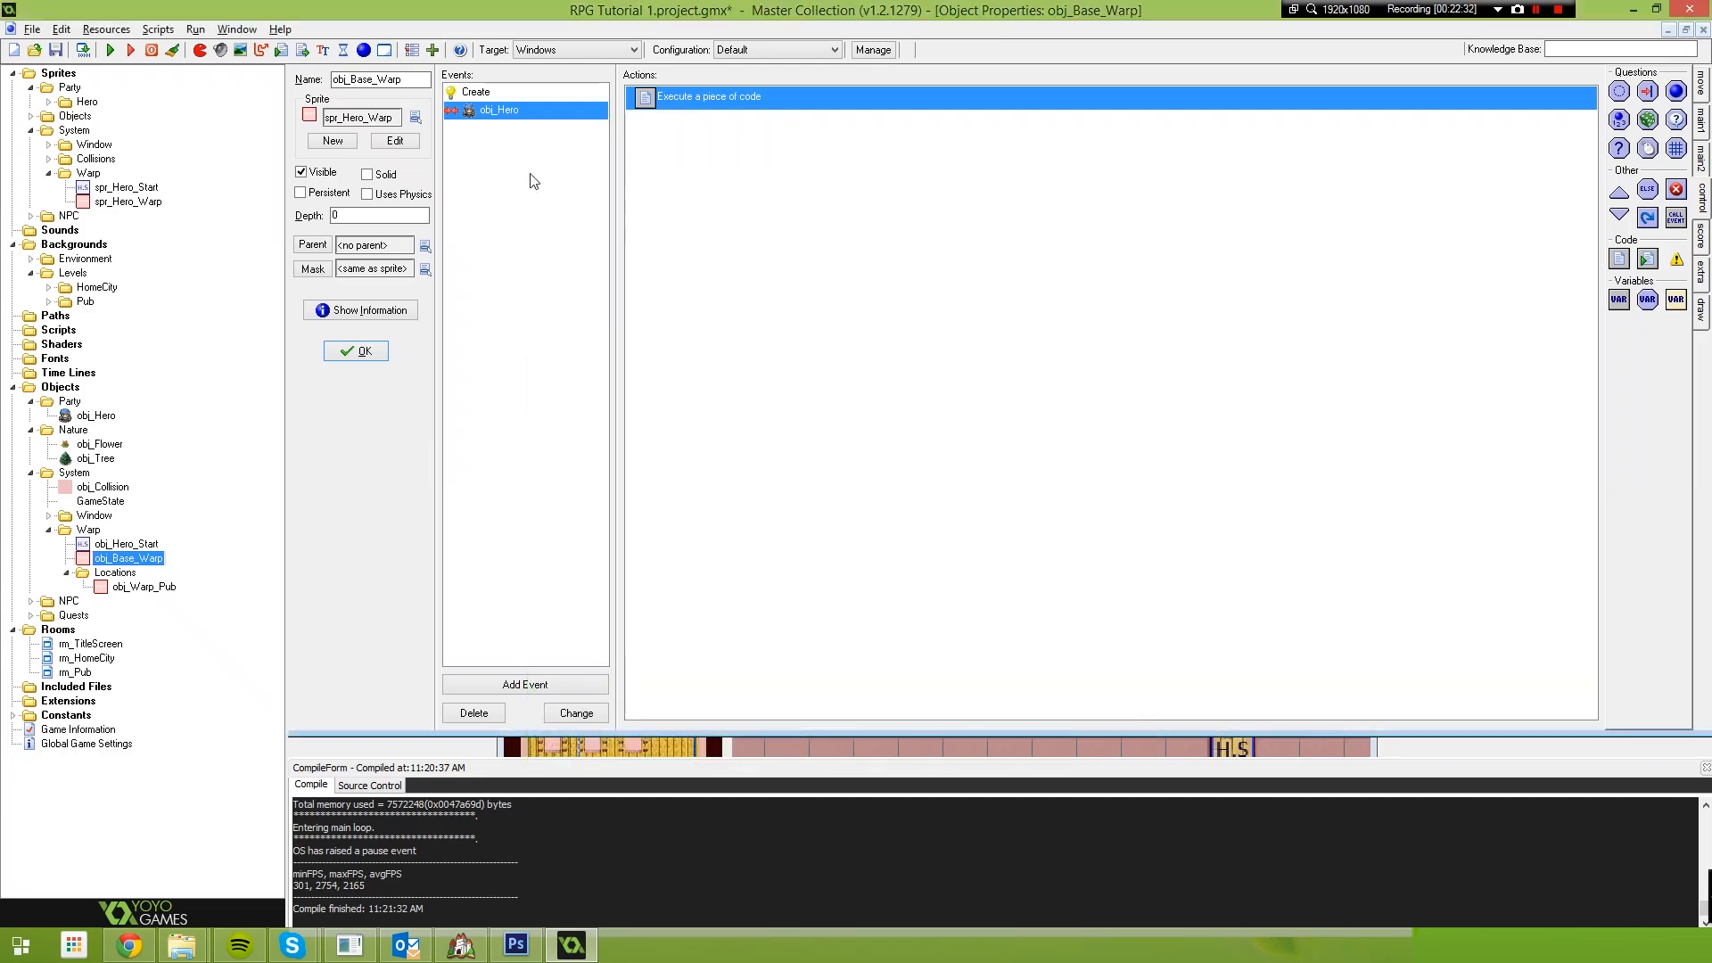
Check the destination assignment in obj_Warp_Pub's Create code against the room_goto call in obj_Base_Warp's collision code
double_click(142, 587)
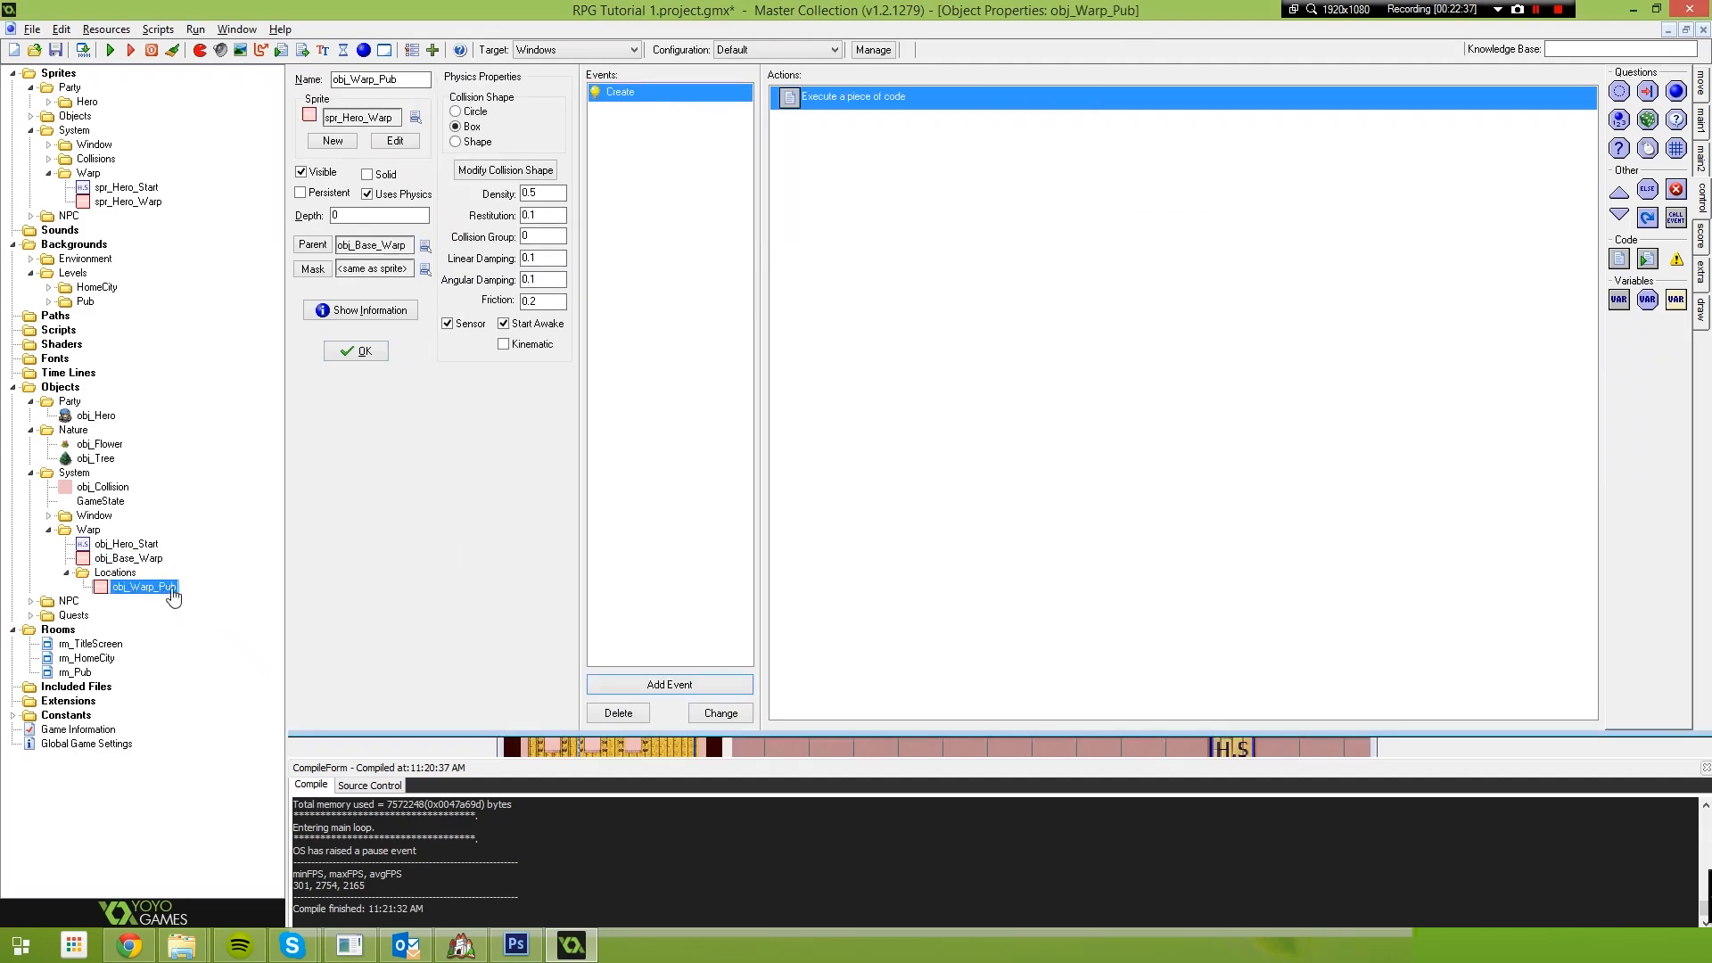
left_click(853, 105)
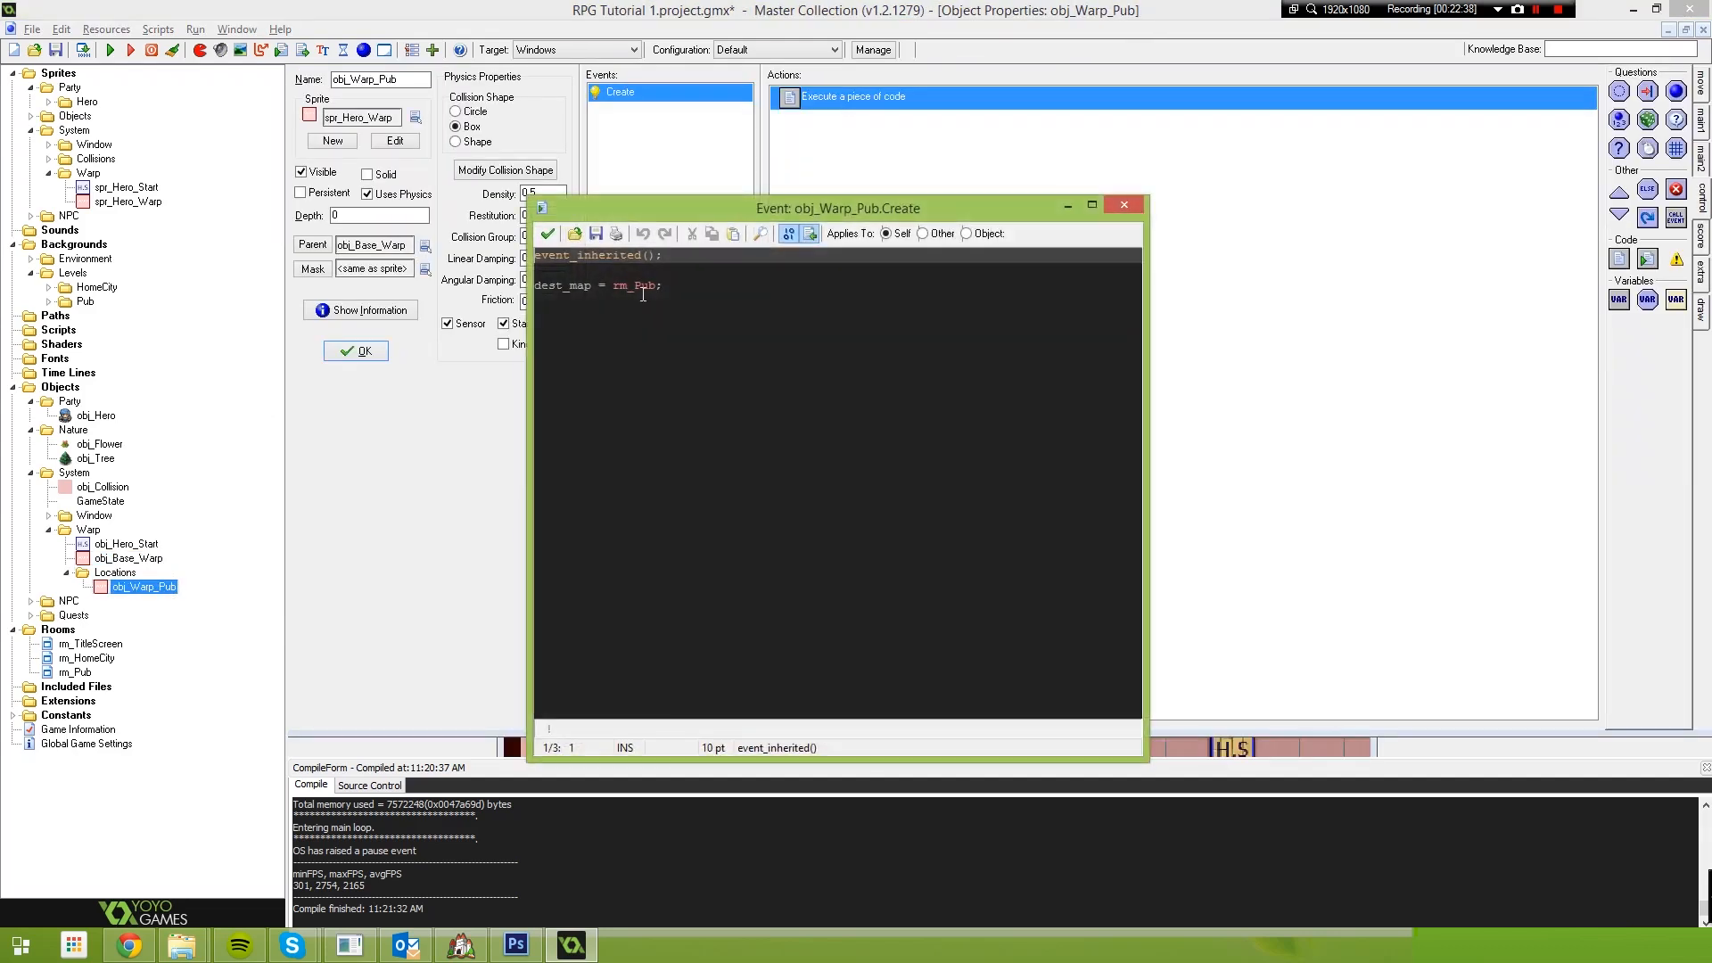
double_click(635, 285)
left_click(547, 233)
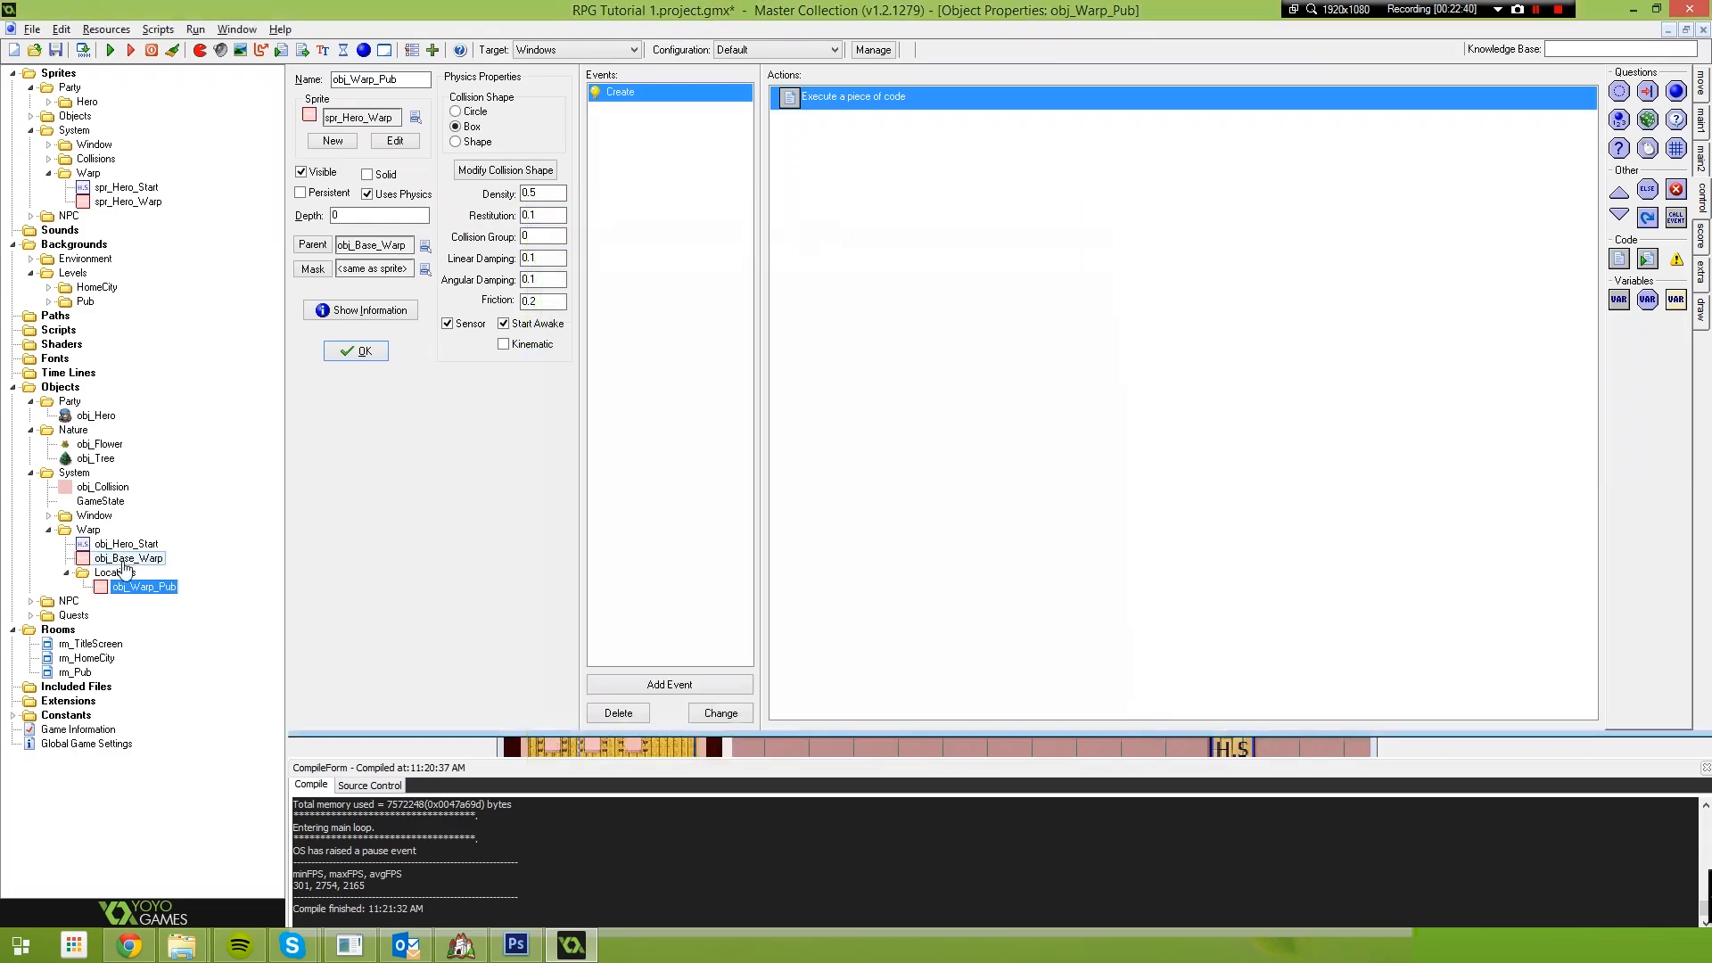
double_click(129, 559)
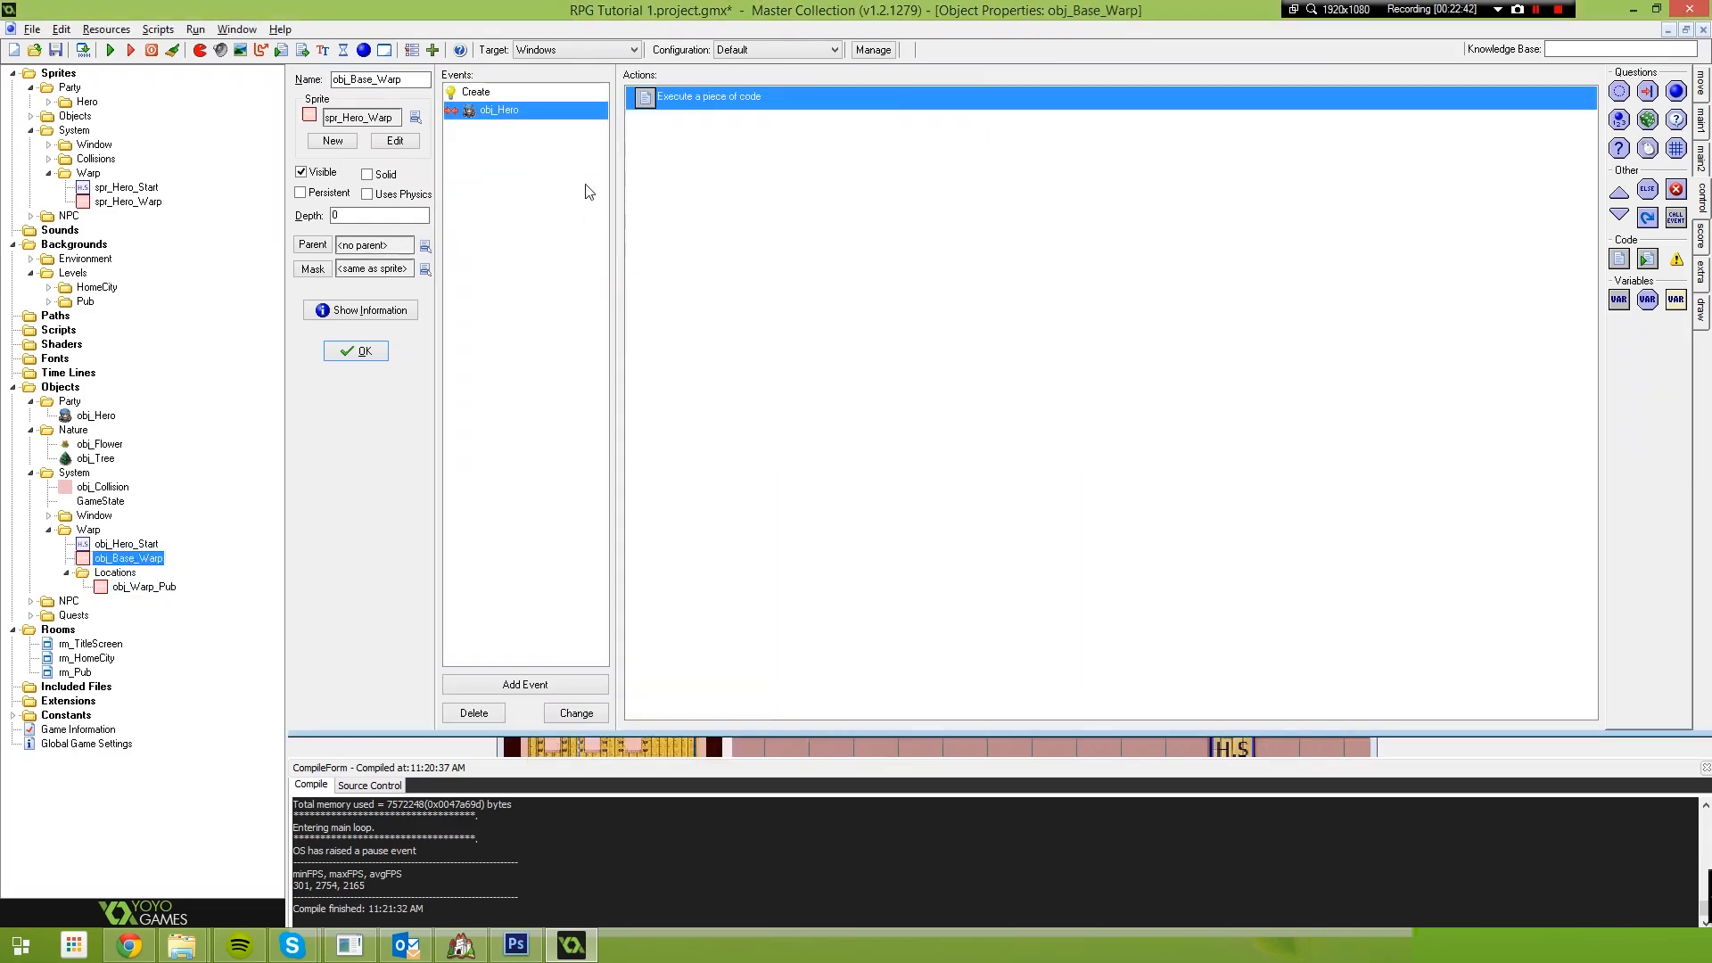
double_click(693, 97)
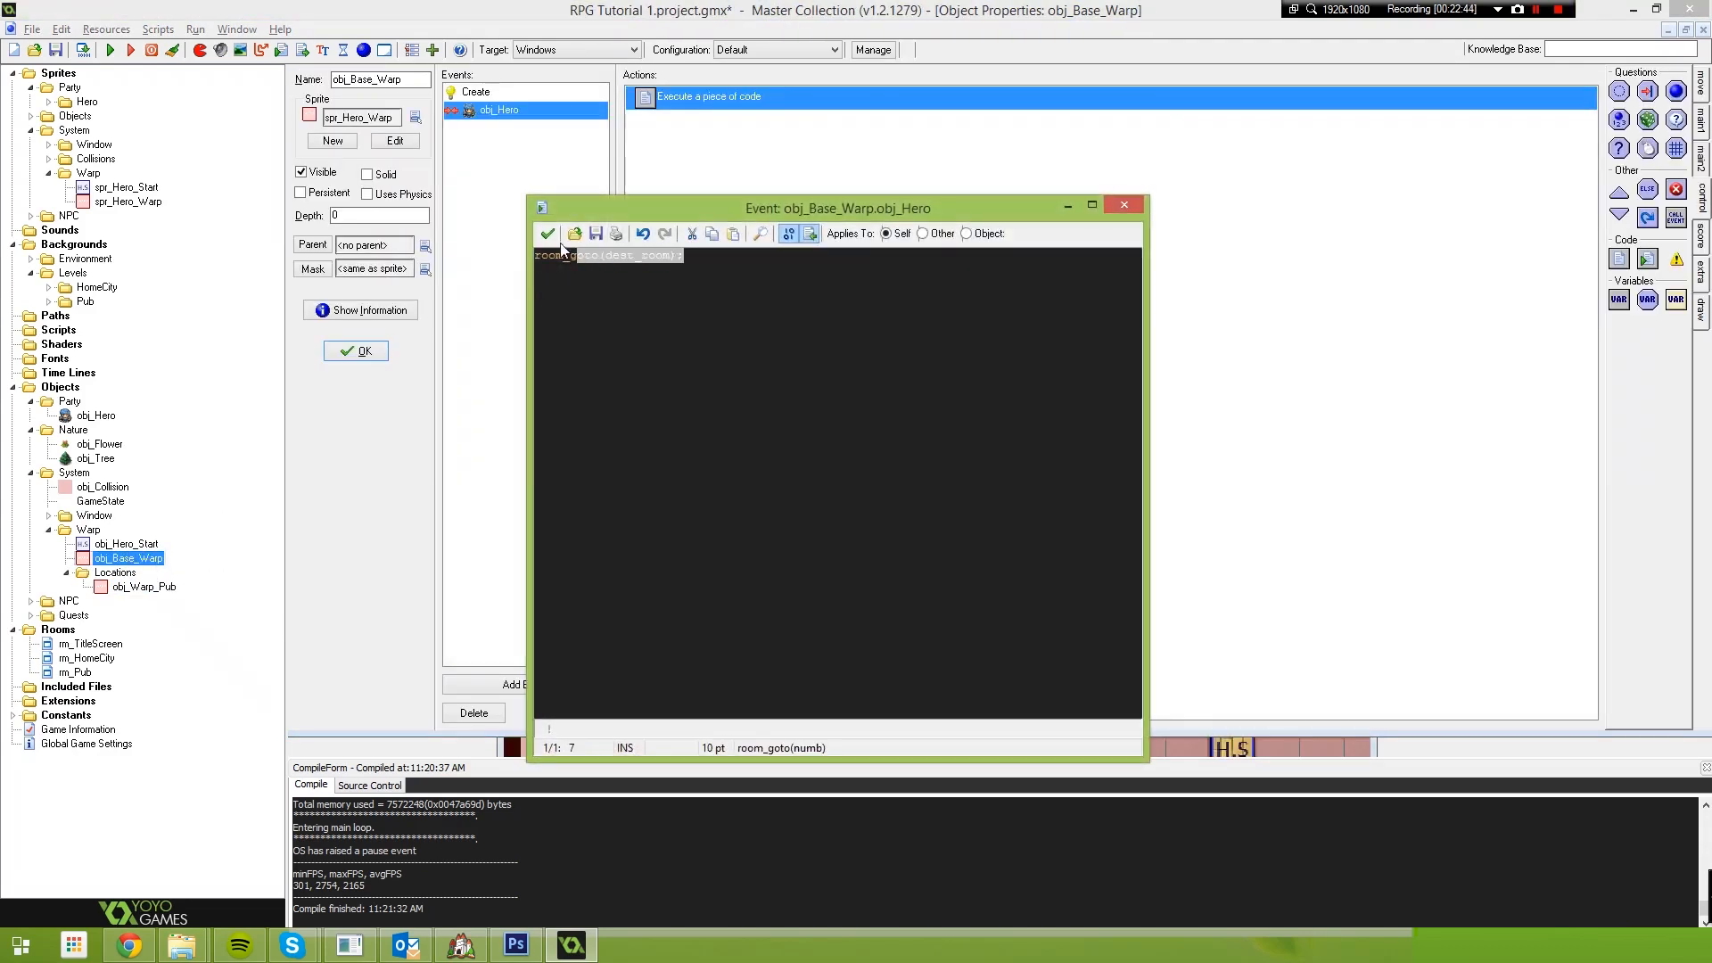
Review the room_goto(dest_room); code in obj_Base_Warp's obj_Hero collision event and accept it
left_click(548, 233)
double_click(795, 98)
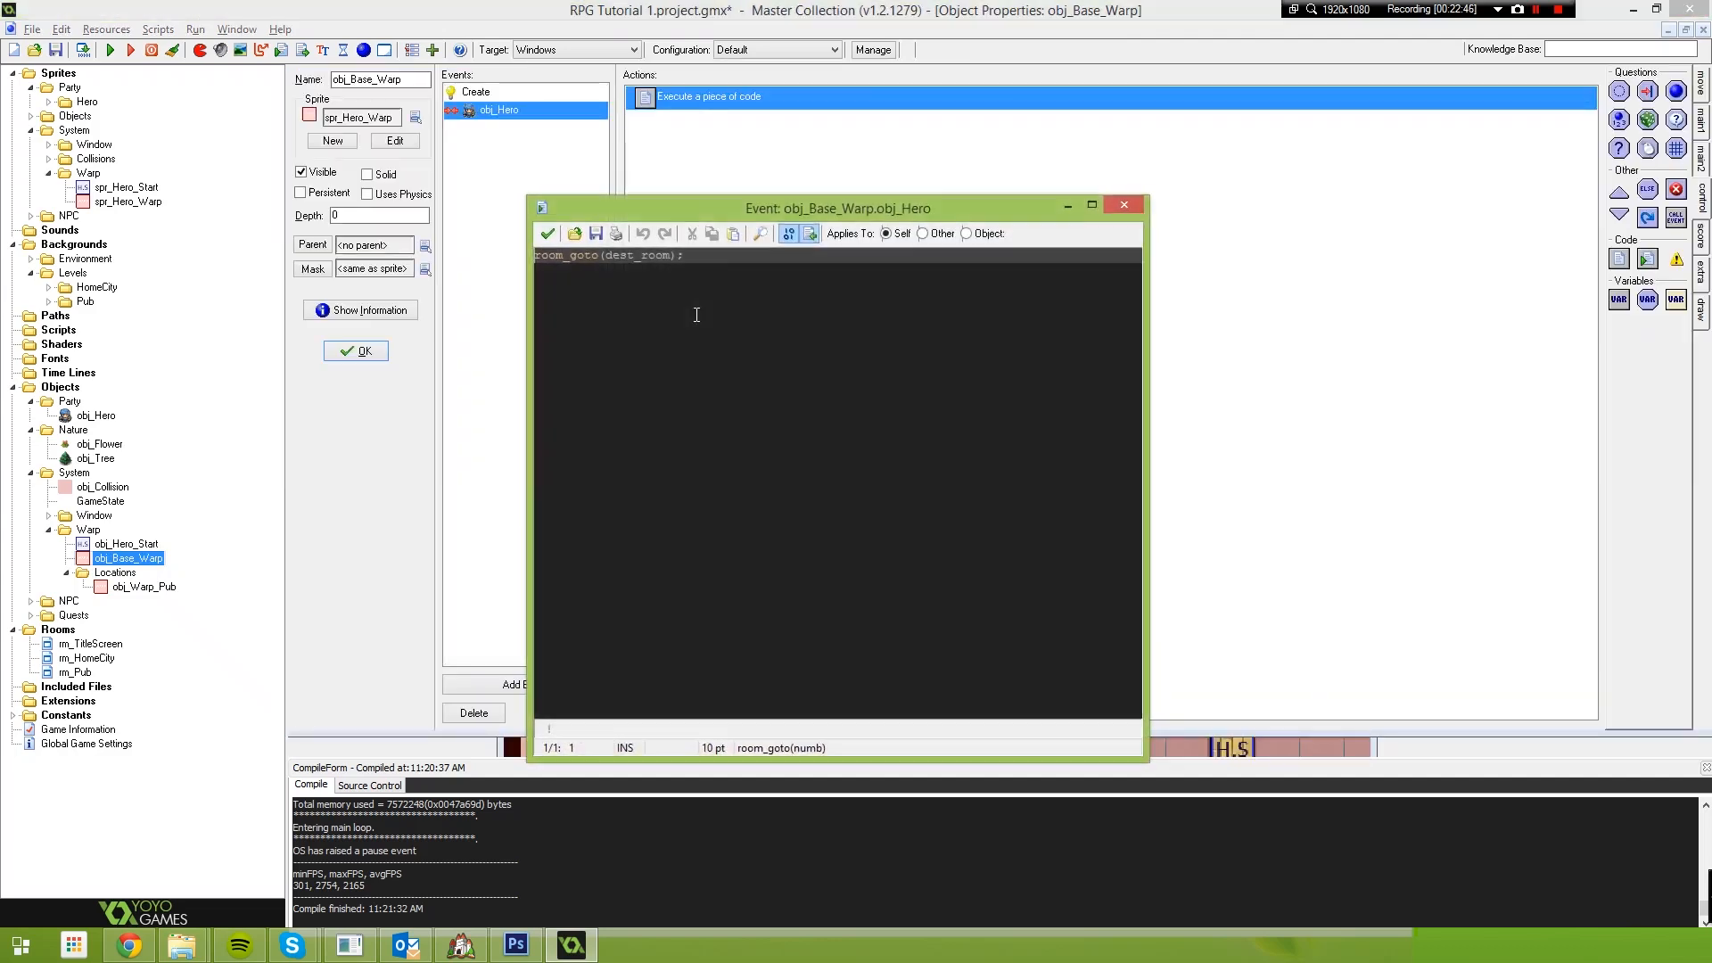
left_click(688, 263)
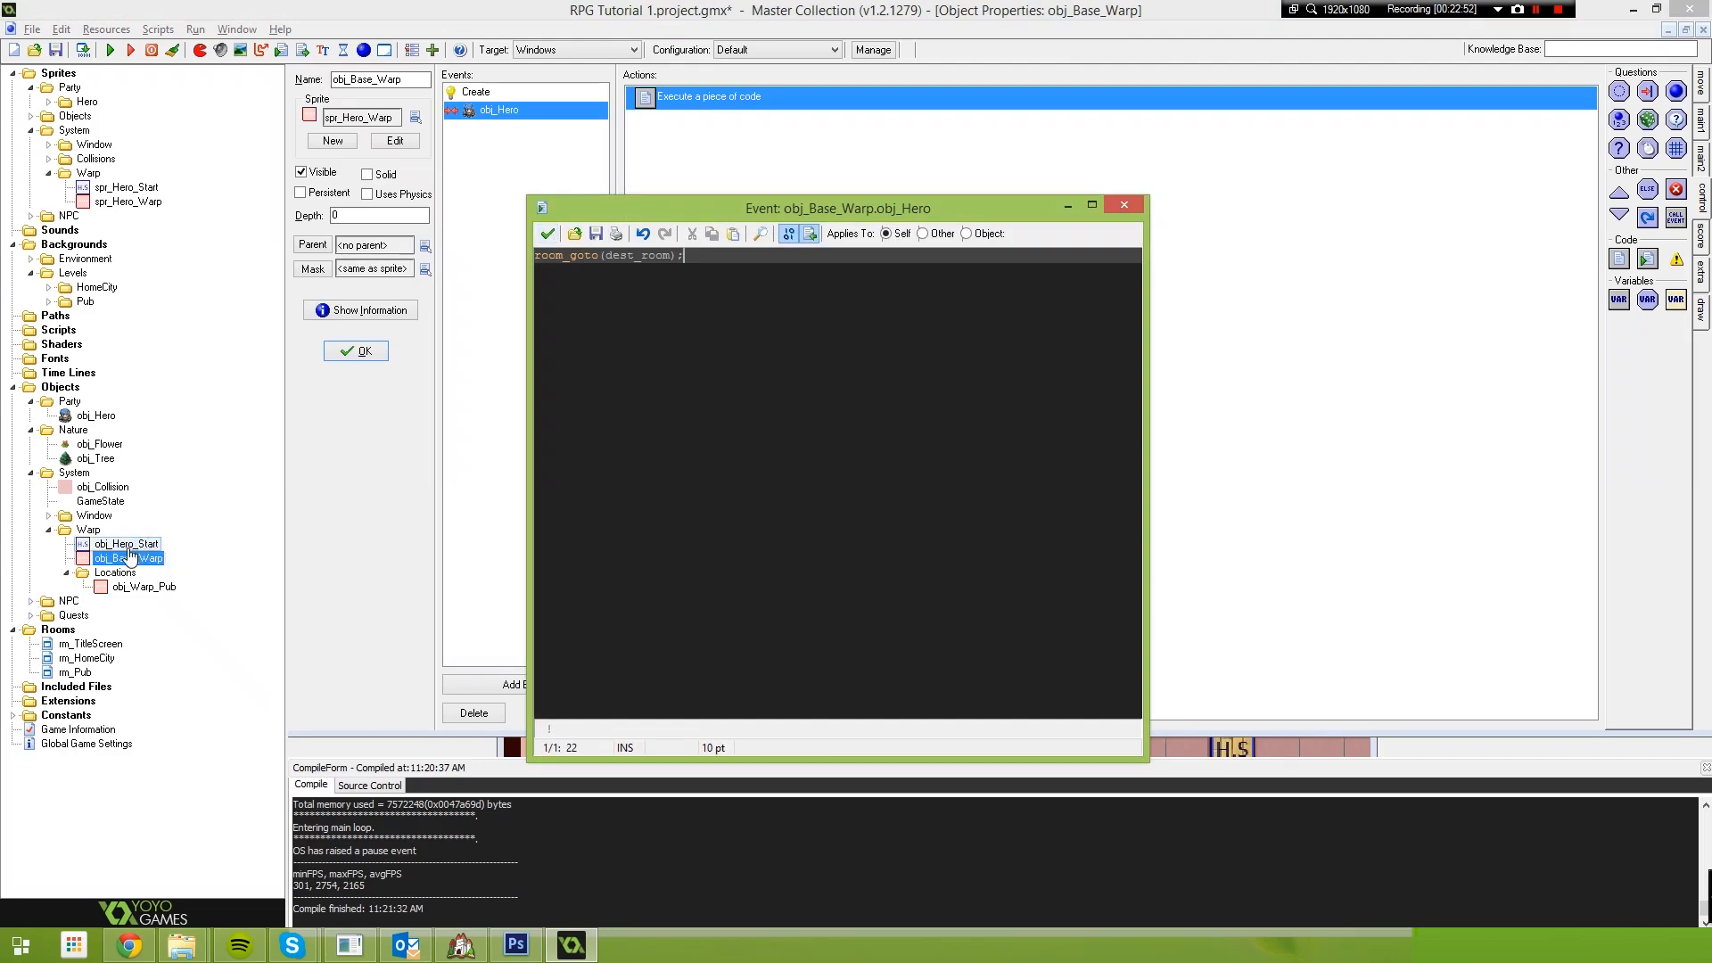
left_click(547, 234)
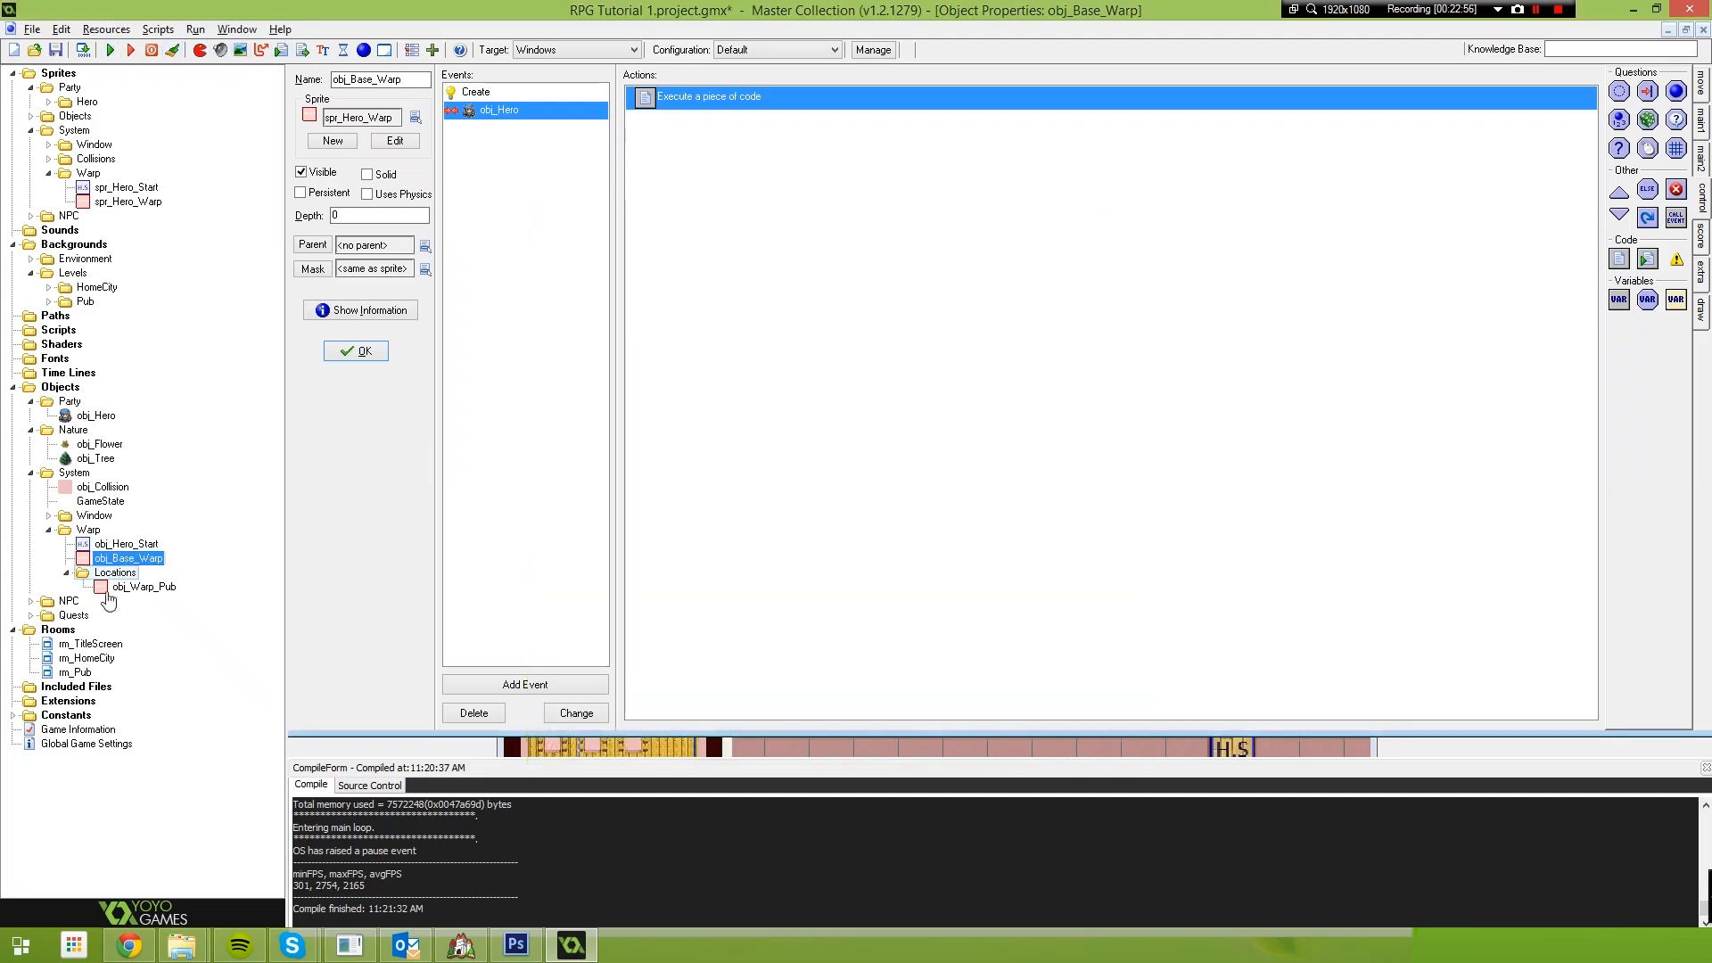
Open rm_HomeCity, run the game and walk the hero onto the pub warp to test it, closing the game window at the end
double_click(85, 660)
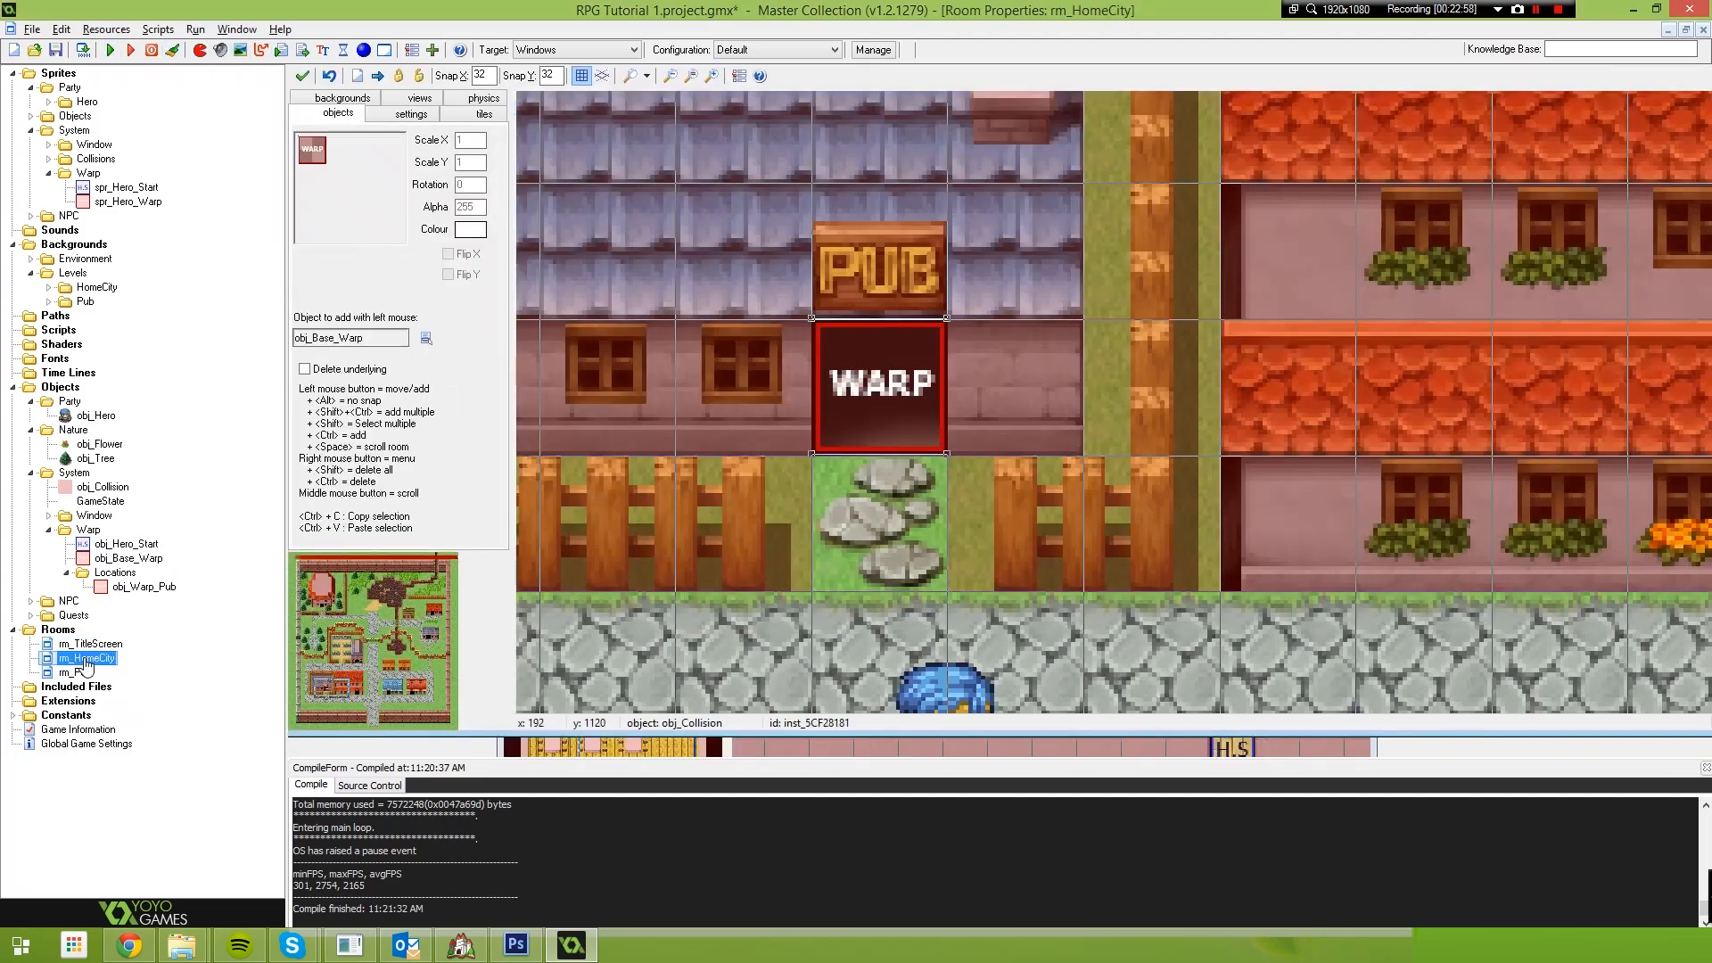
scroll(851, 498, "down", 2, "ctrl")
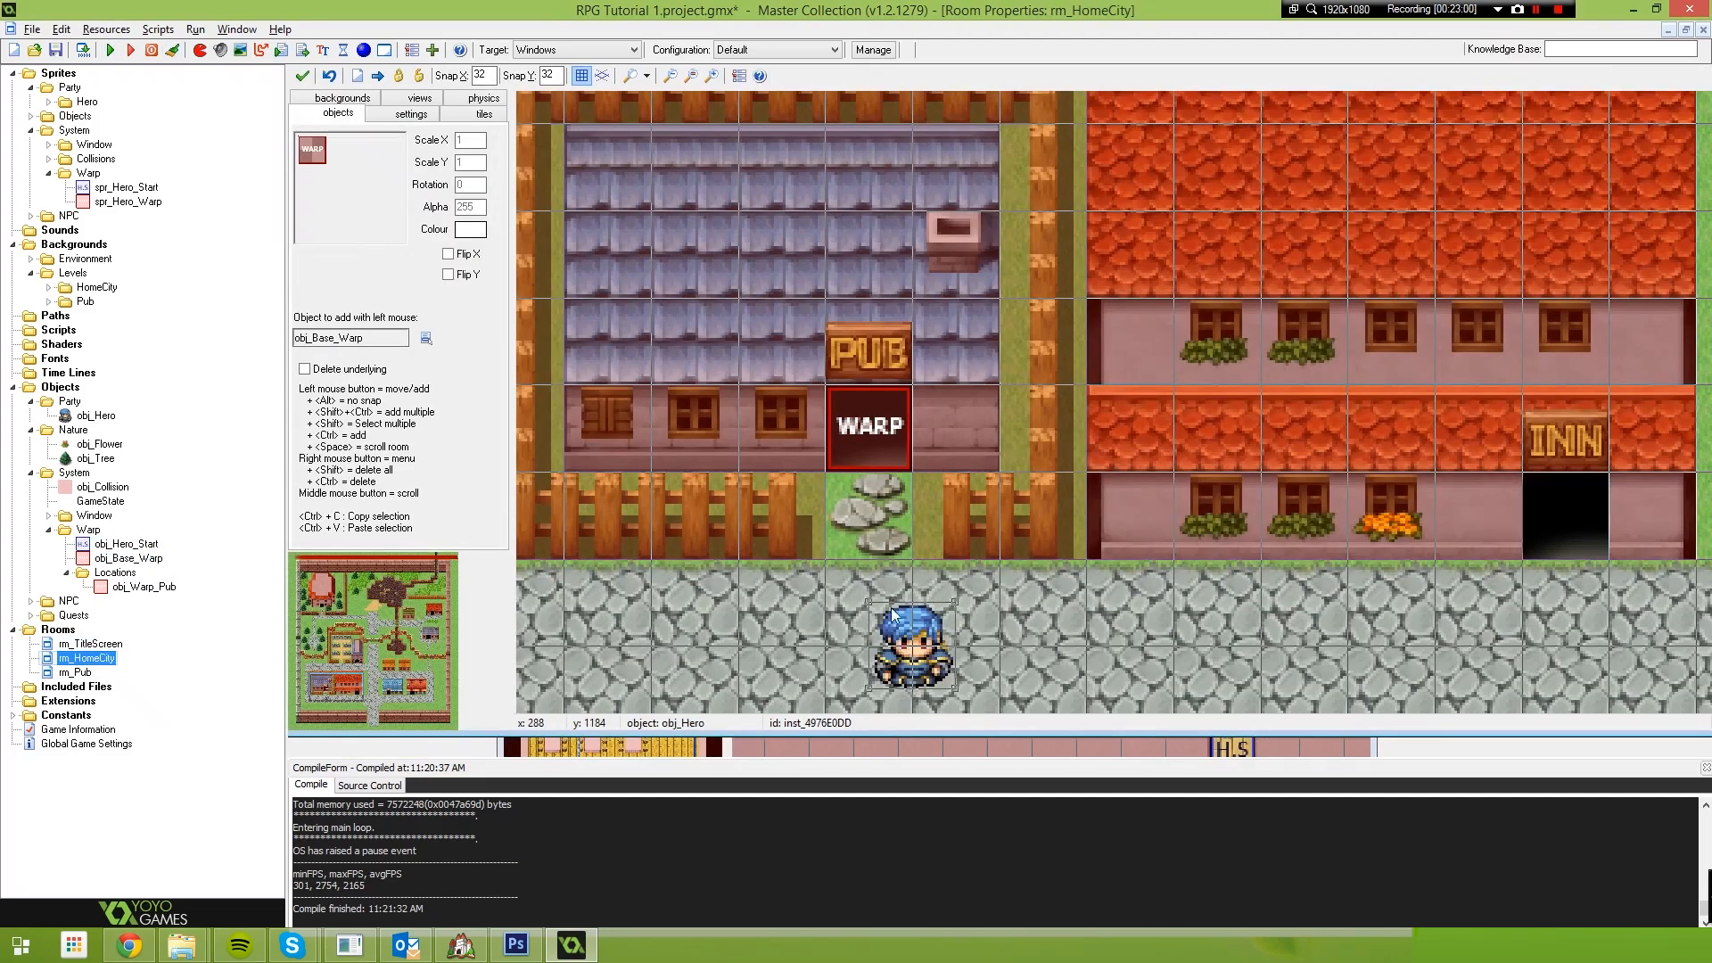
left_click_drag(893, 614, 889, 528)
key("ctrl+z")
left_click(111, 49)
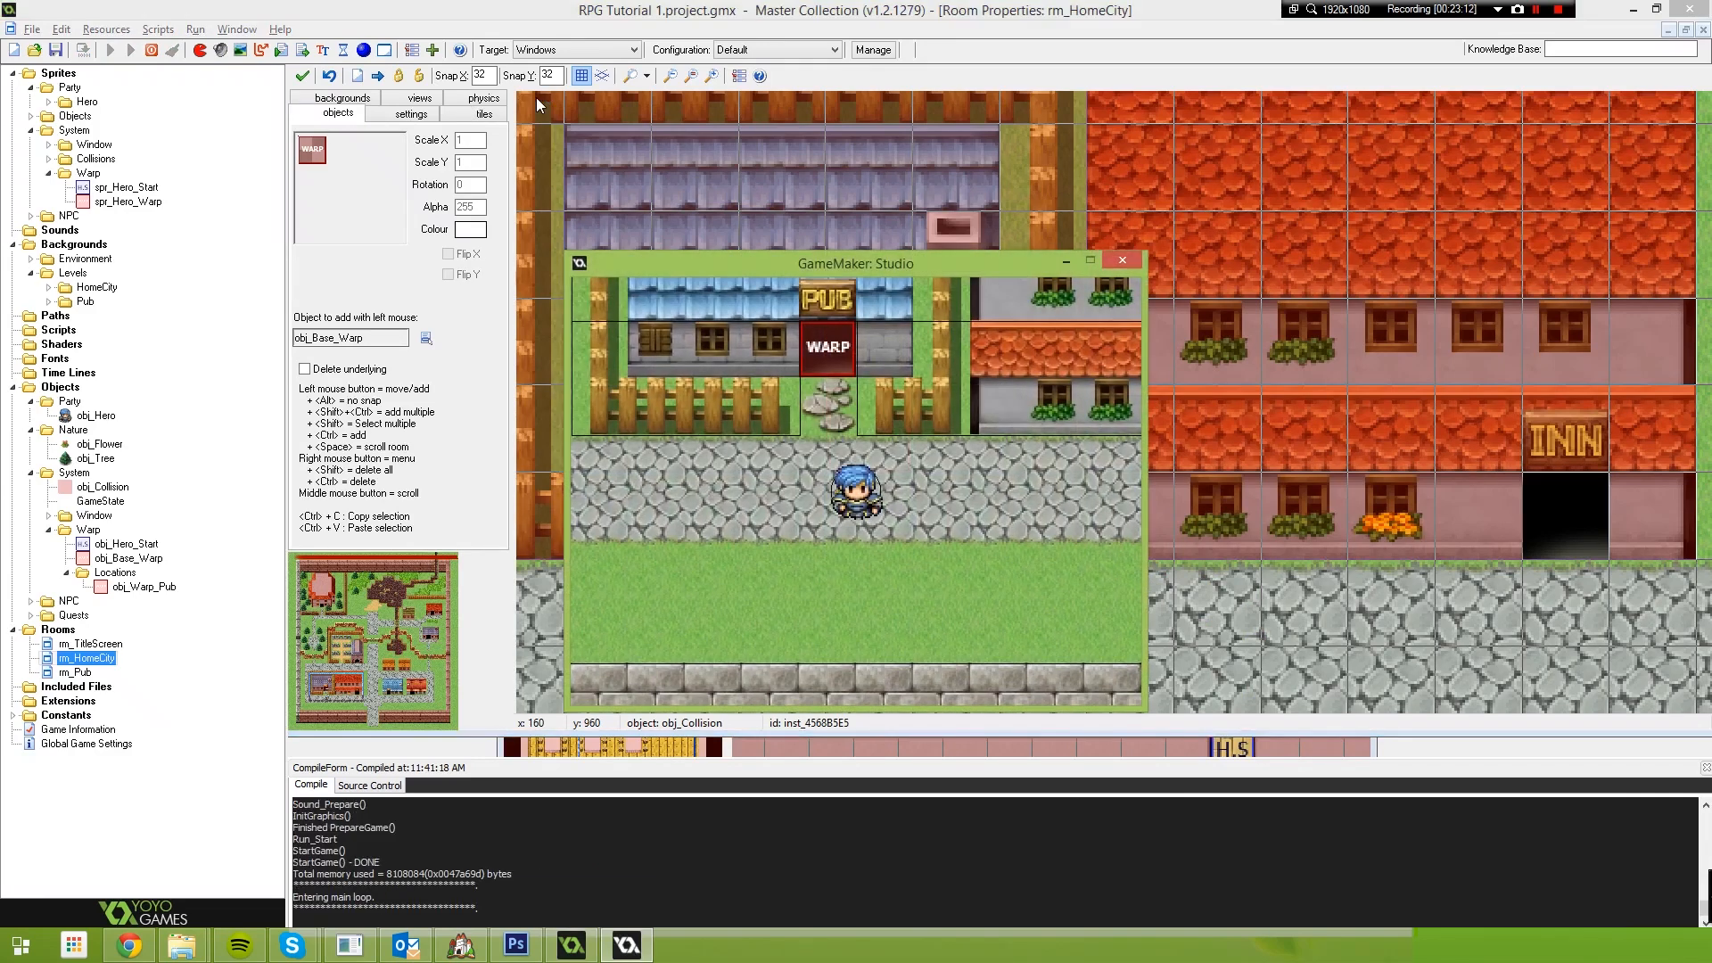
key("Up")
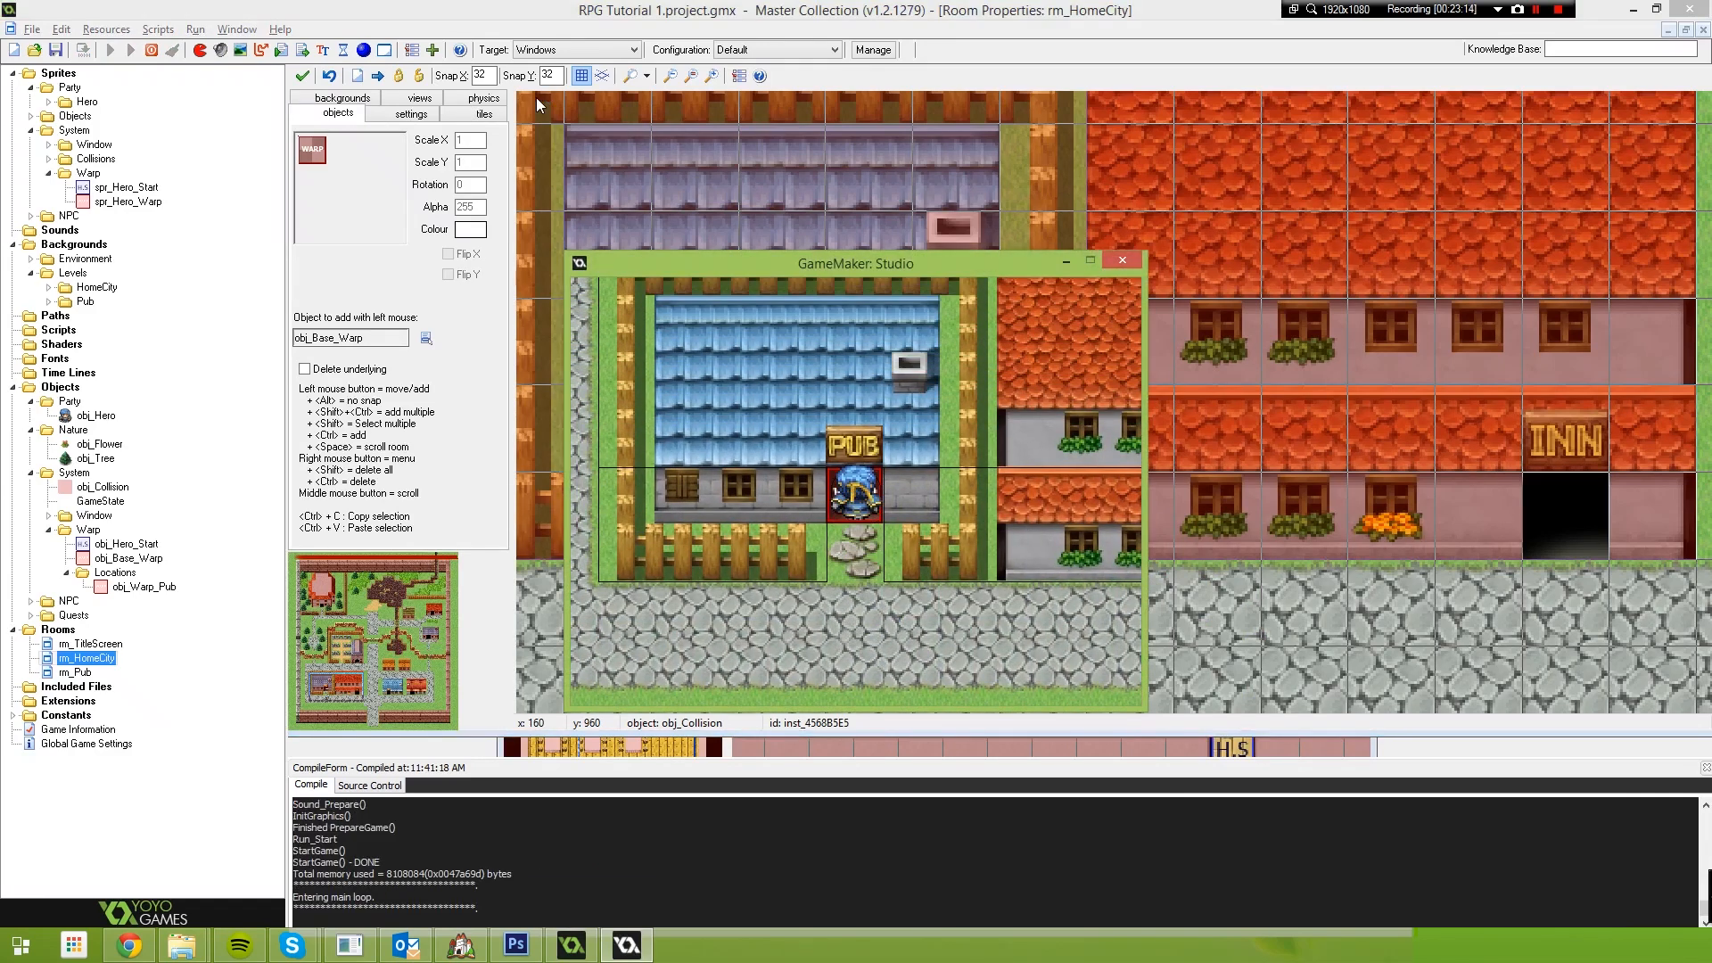
key("Up")
key("Down")
key("Up")
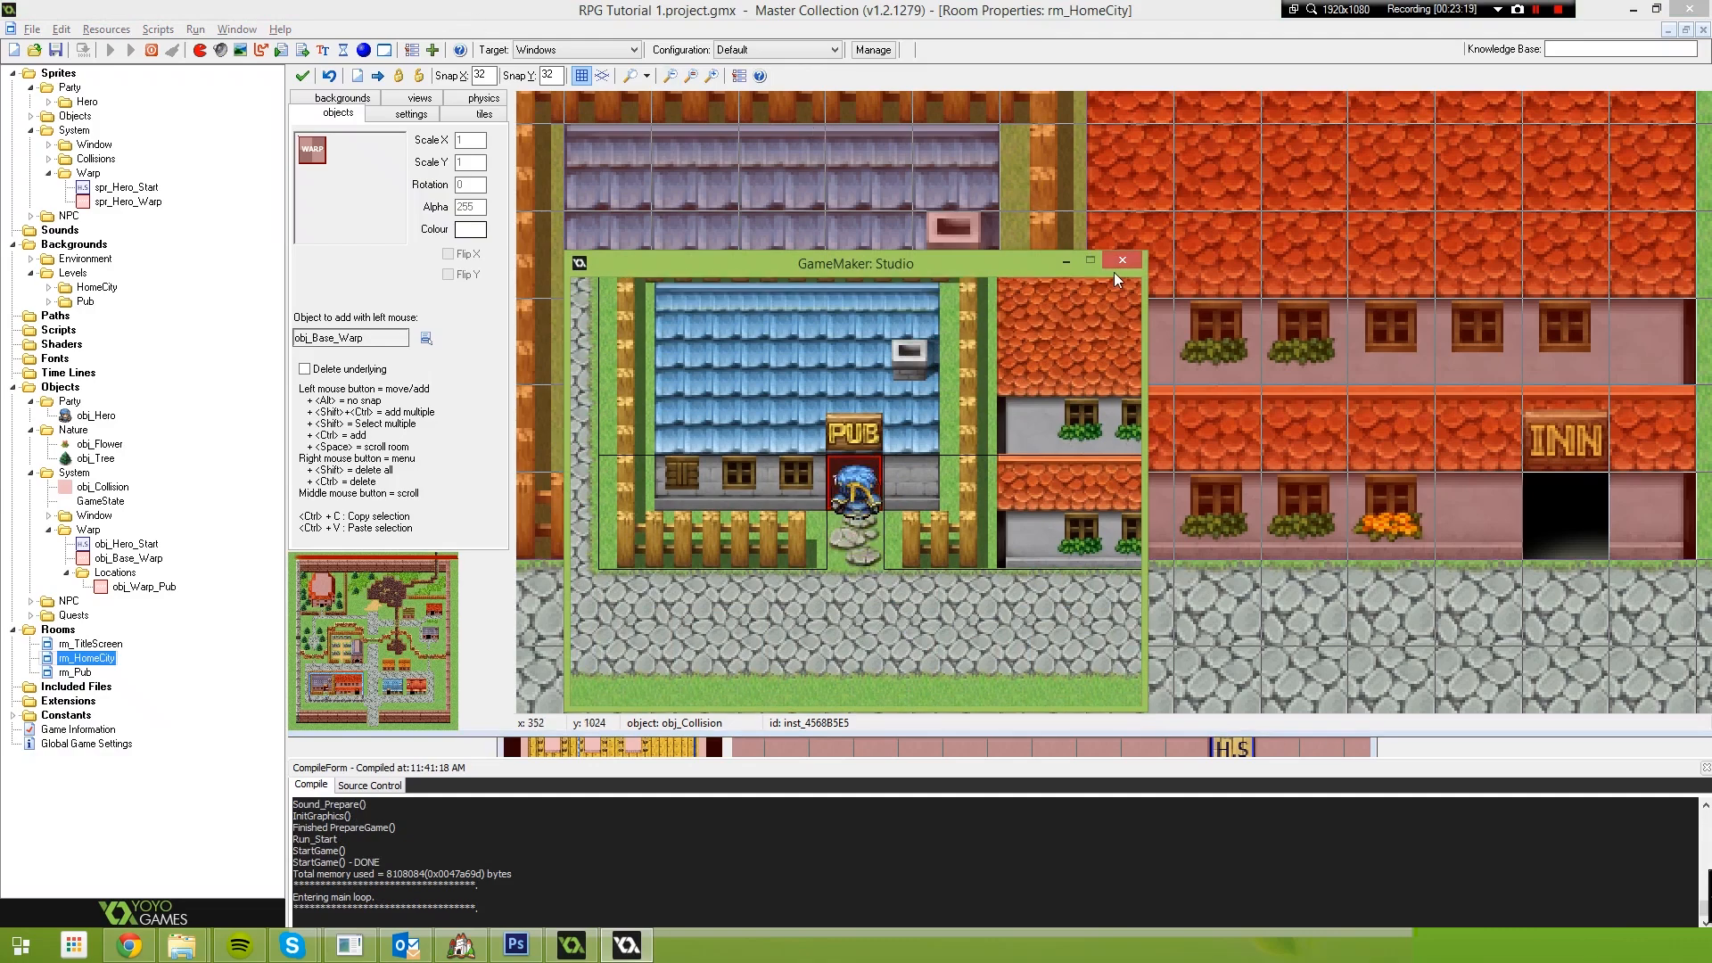
left_click(1119, 261)
Enable physics for obj_Base_Warp and make it a sensor
double_click(128, 558)
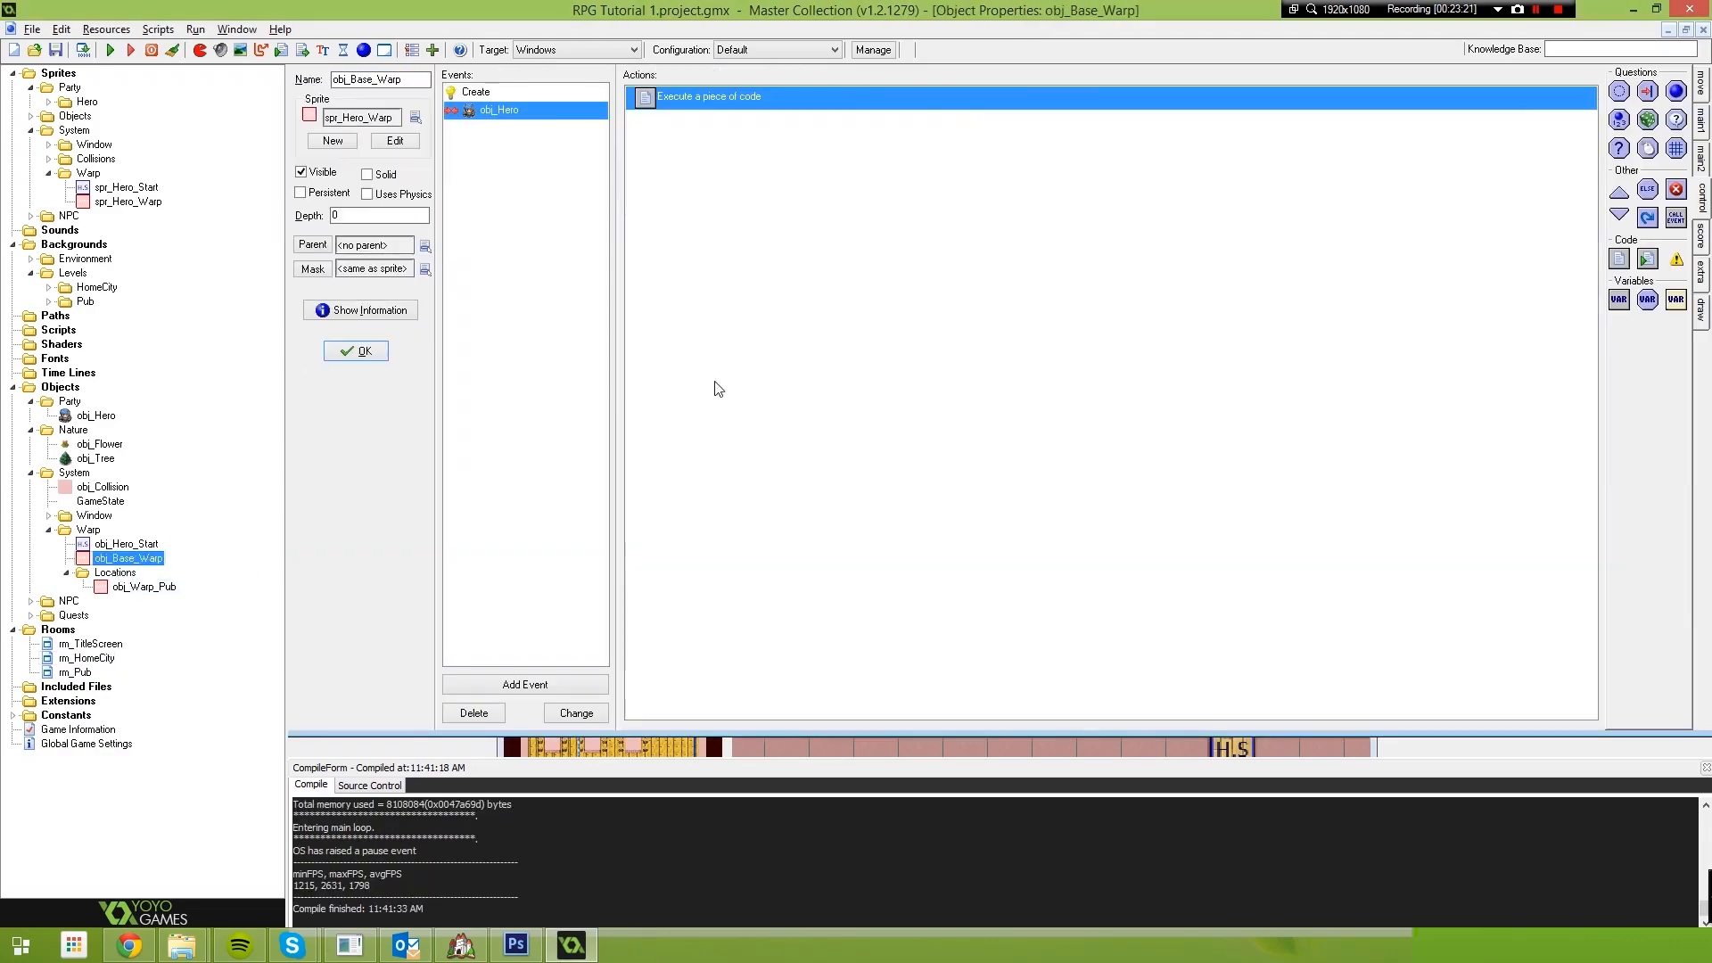
right_click(719, 136)
left_click(701, 113)
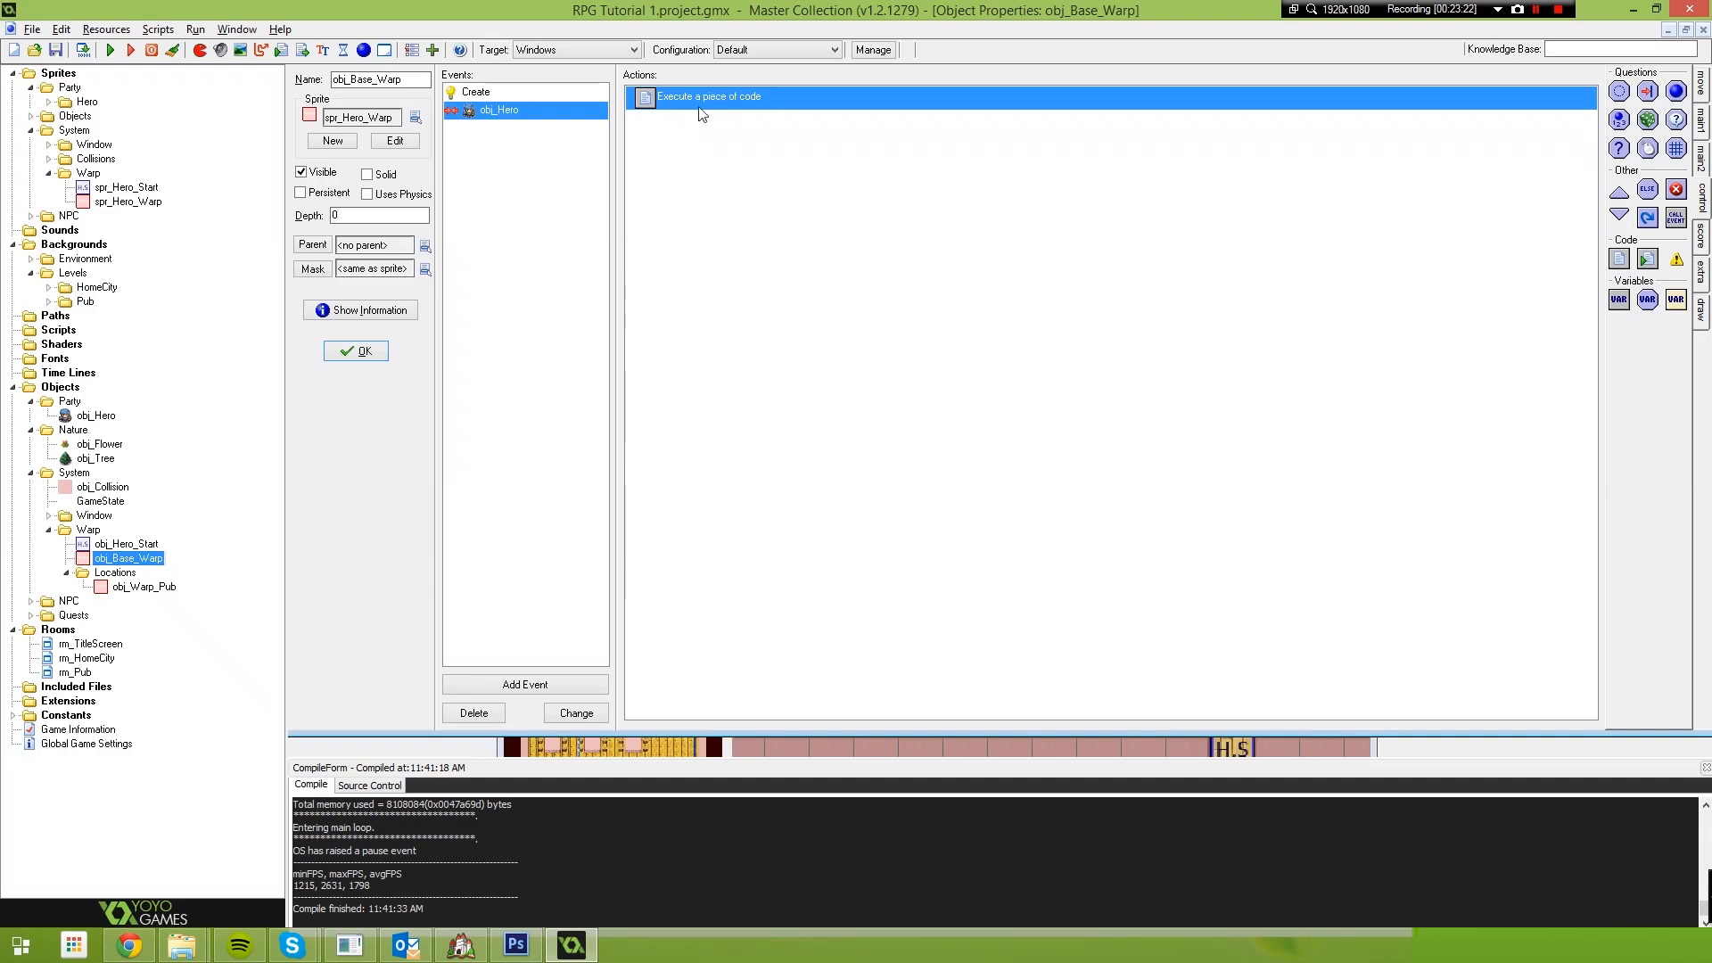
left_click(382, 193)
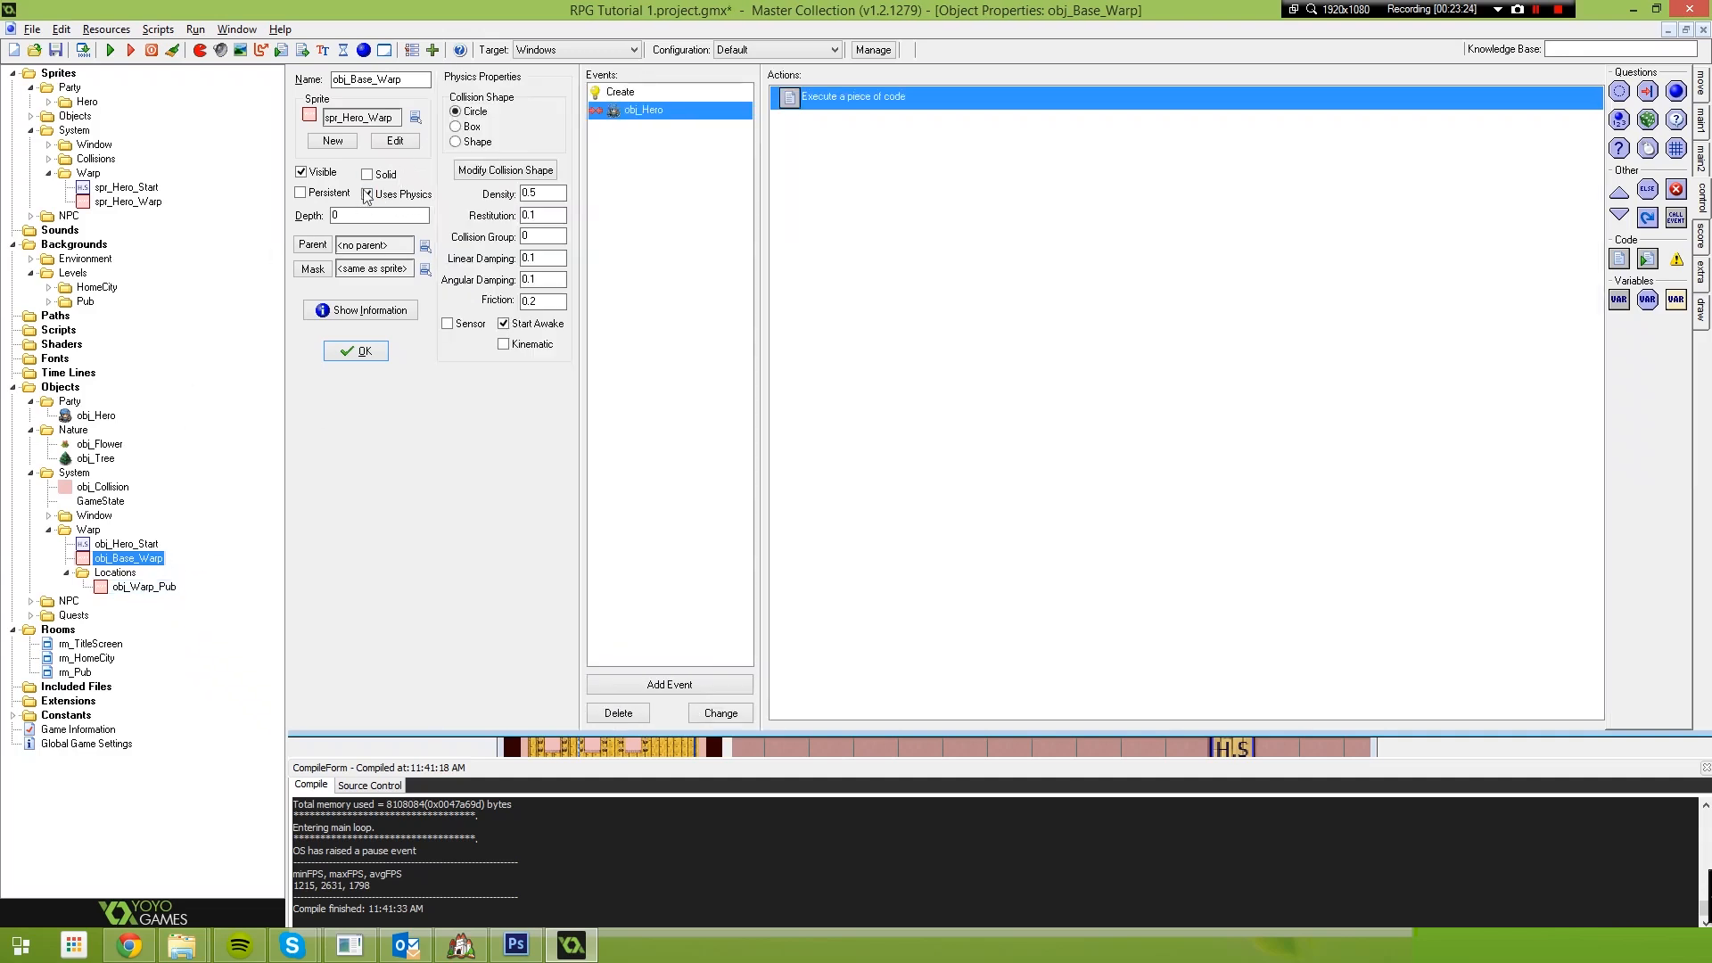
left_click(462, 326)
Fit obj_Base_Warp's box collision shape over the warp sprite, set its density to 0, and accept the object
left_click(539, 171)
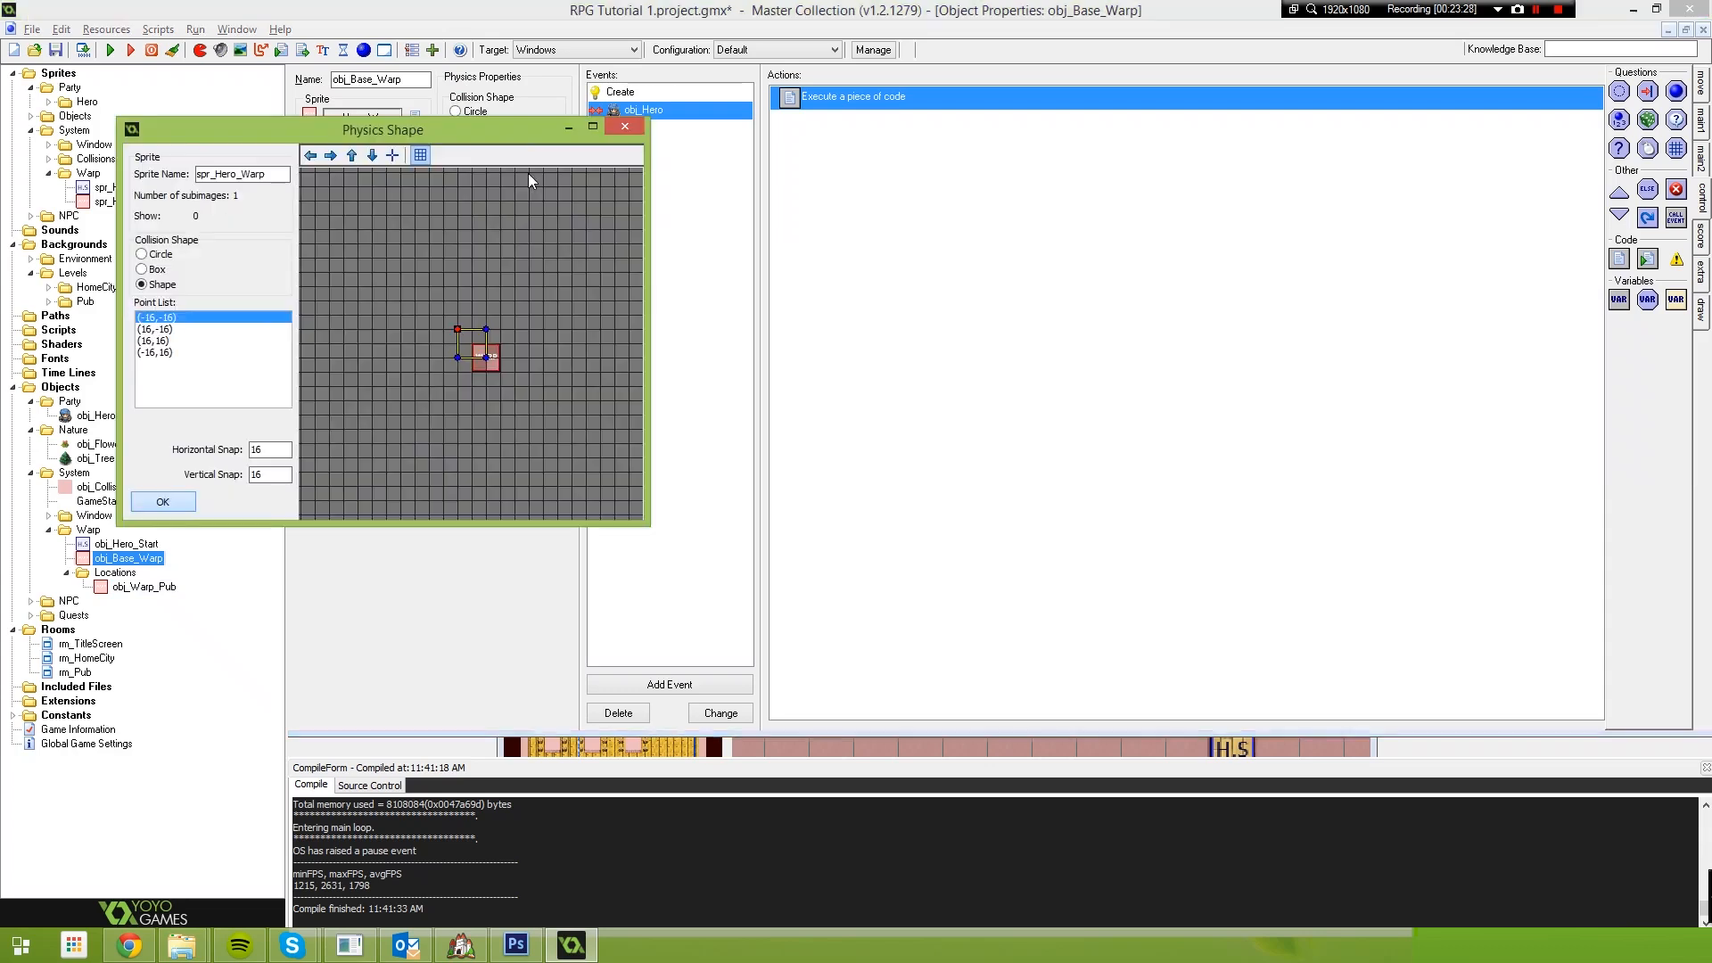
left_click_drag(467, 334, 486, 357)
left_click(503, 374)
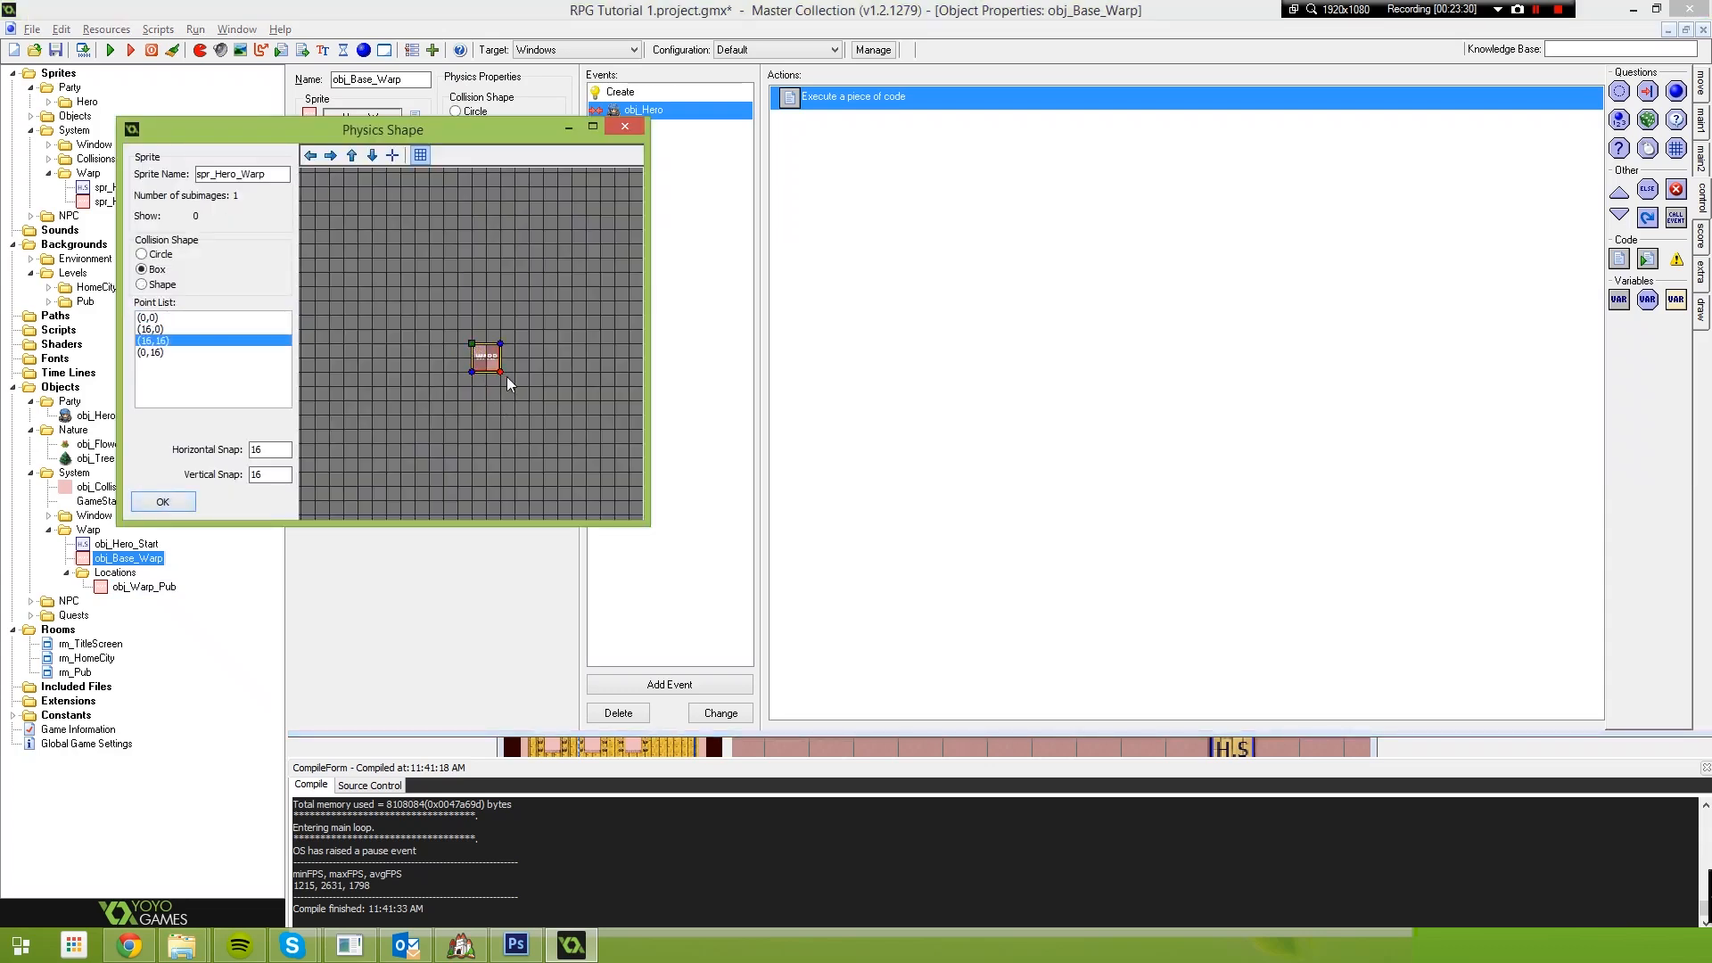
left_click(185, 503)
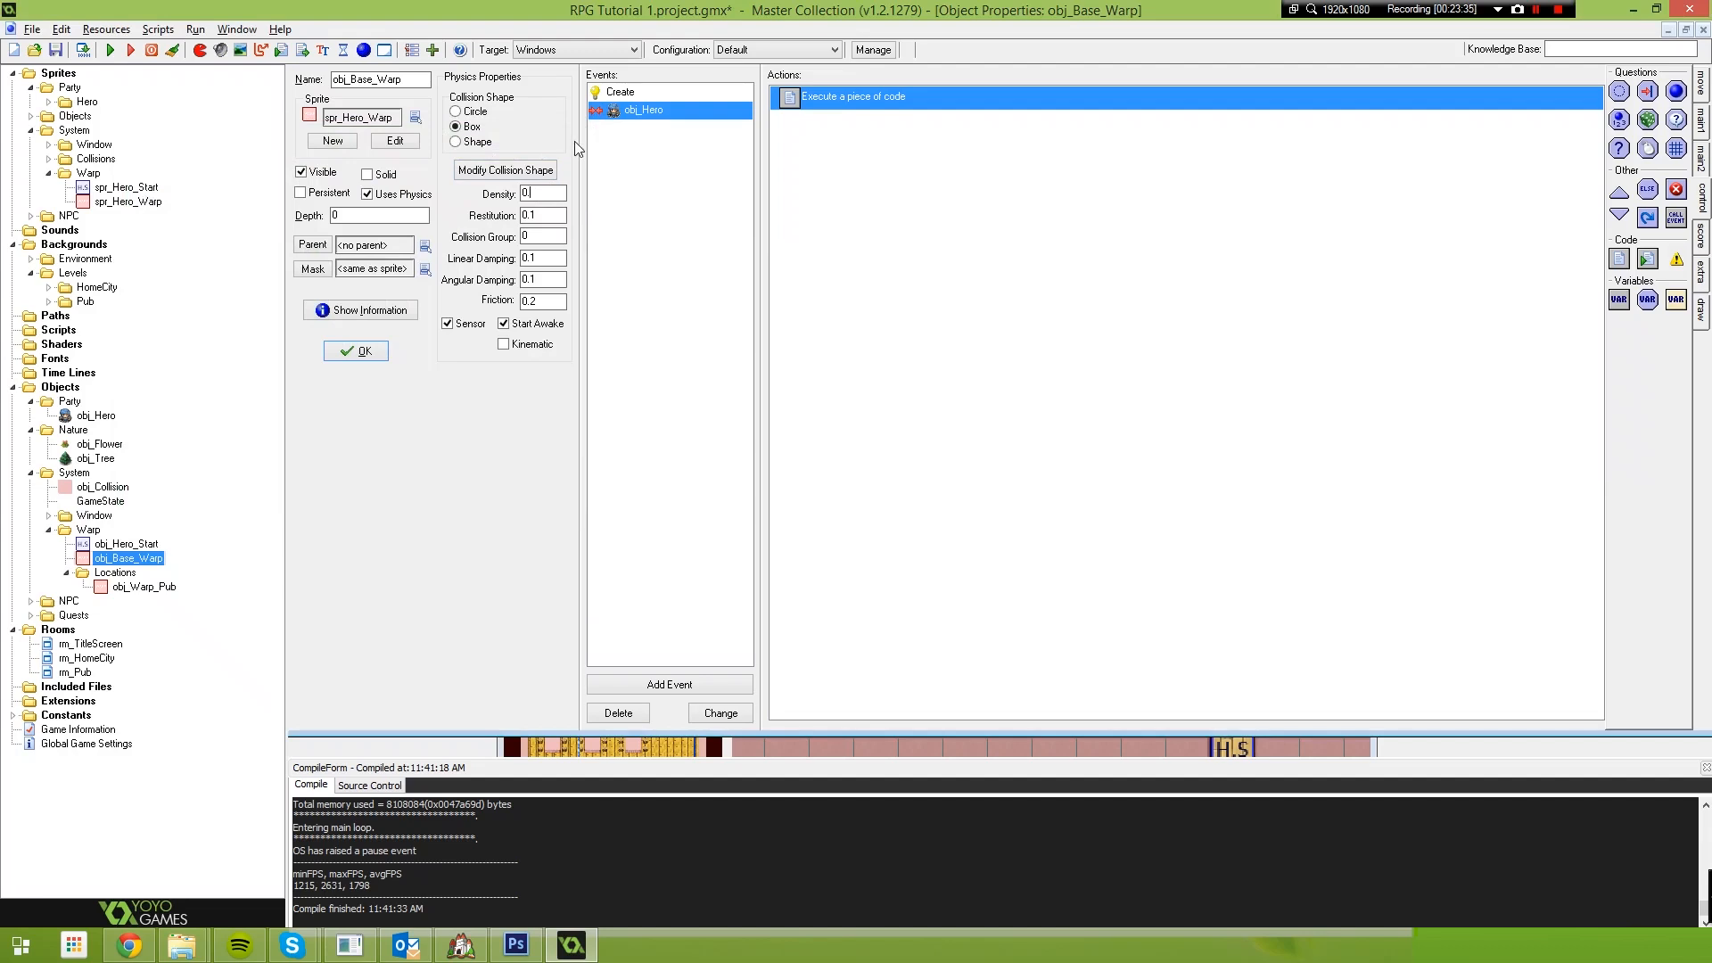
left_click(344, 353)
Open obj_Warp_Pub, run the game to retest the pub warp, examine the dest_room code error, and abort
double_click(144, 586)
key("F5")
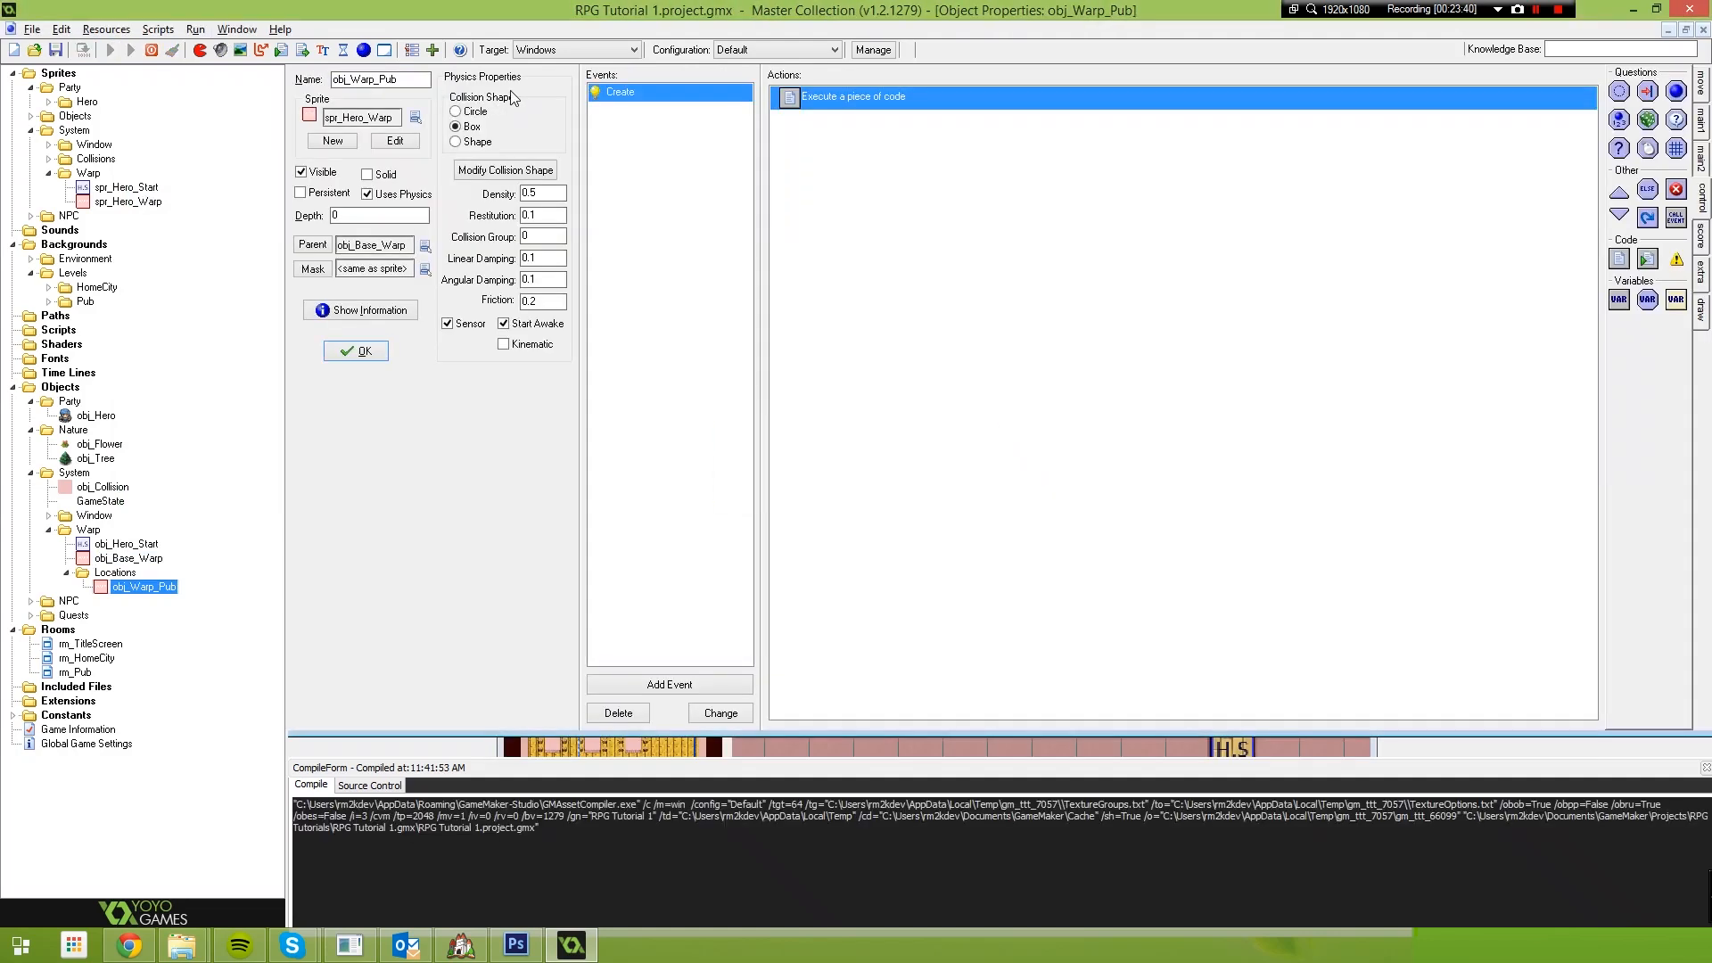
key("Up")
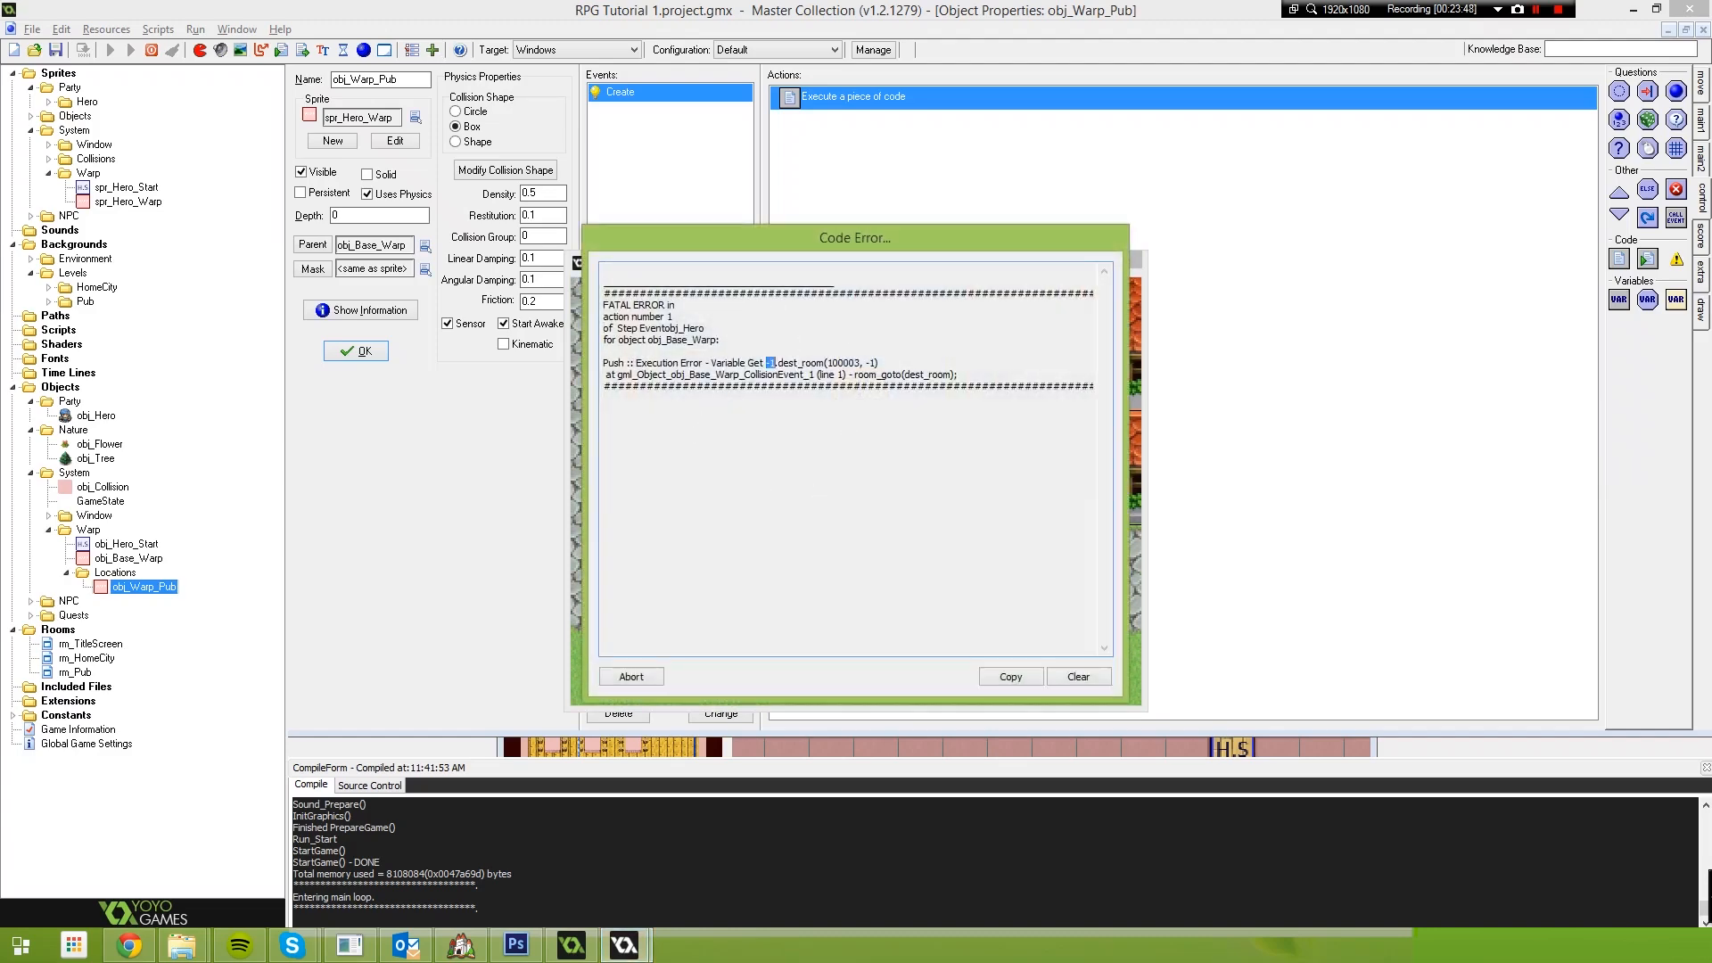
left_click_drag(818, 363, 790, 363)
left_click(633, 676)
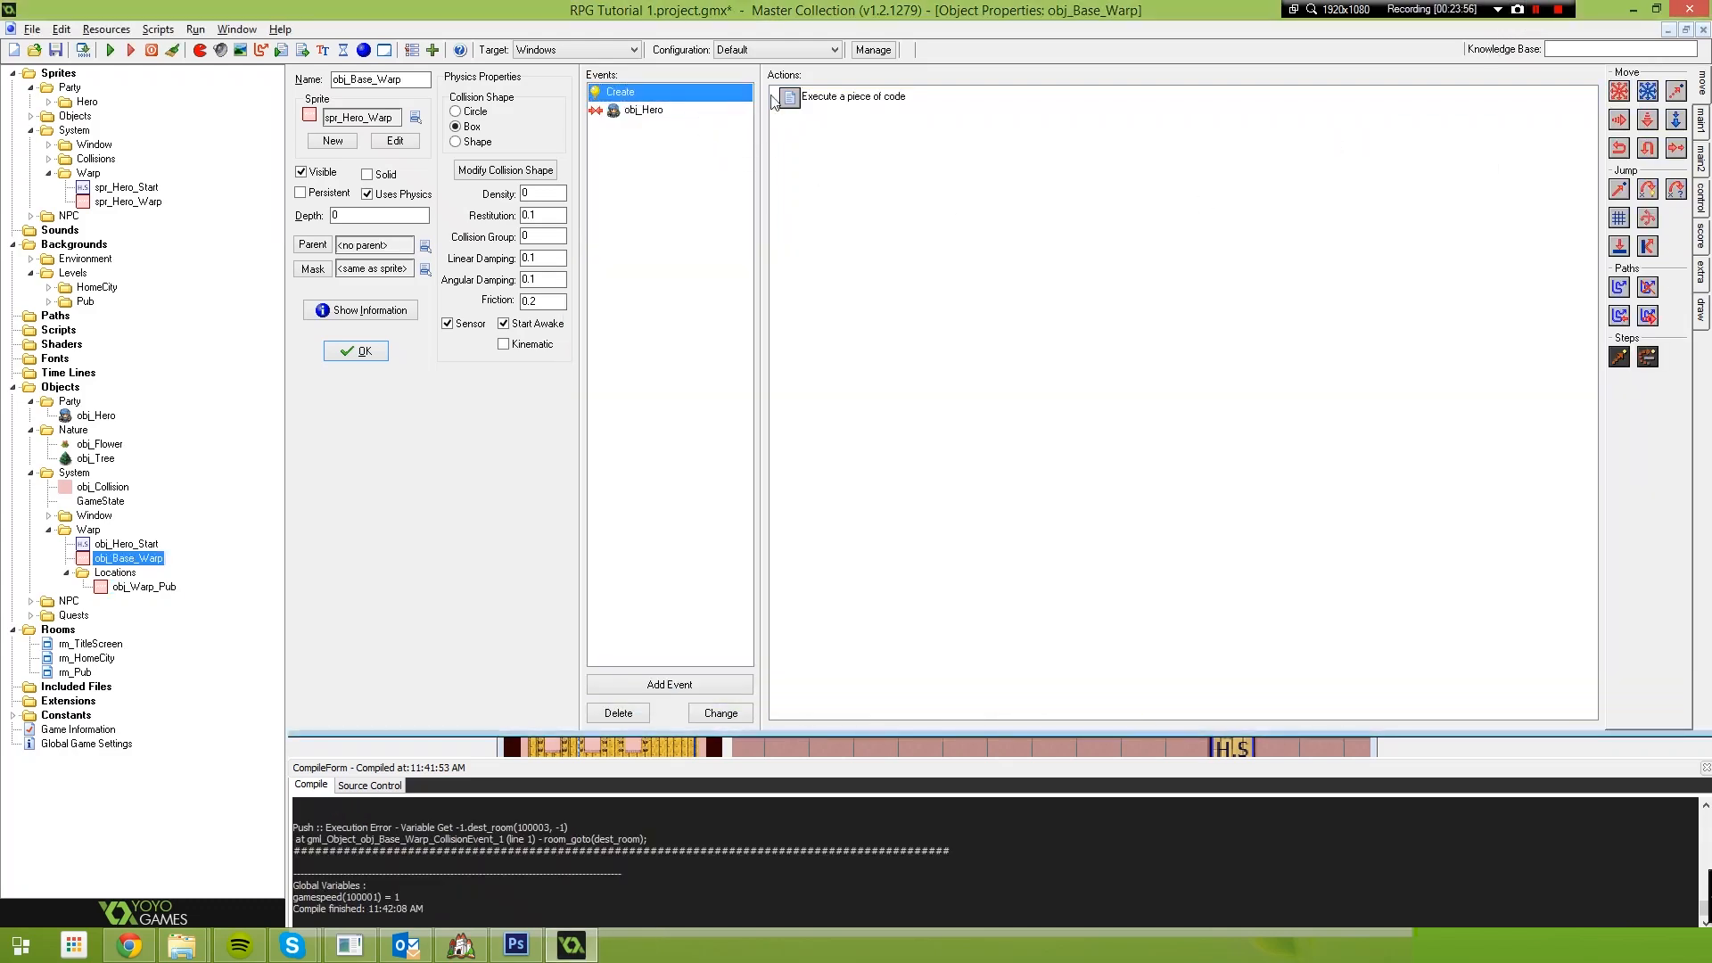
Rename the variable in obj_Base_Warp's Create code to dest_room and accept the code
double_click(642, 93)
double_click(607, 255)
type("room")
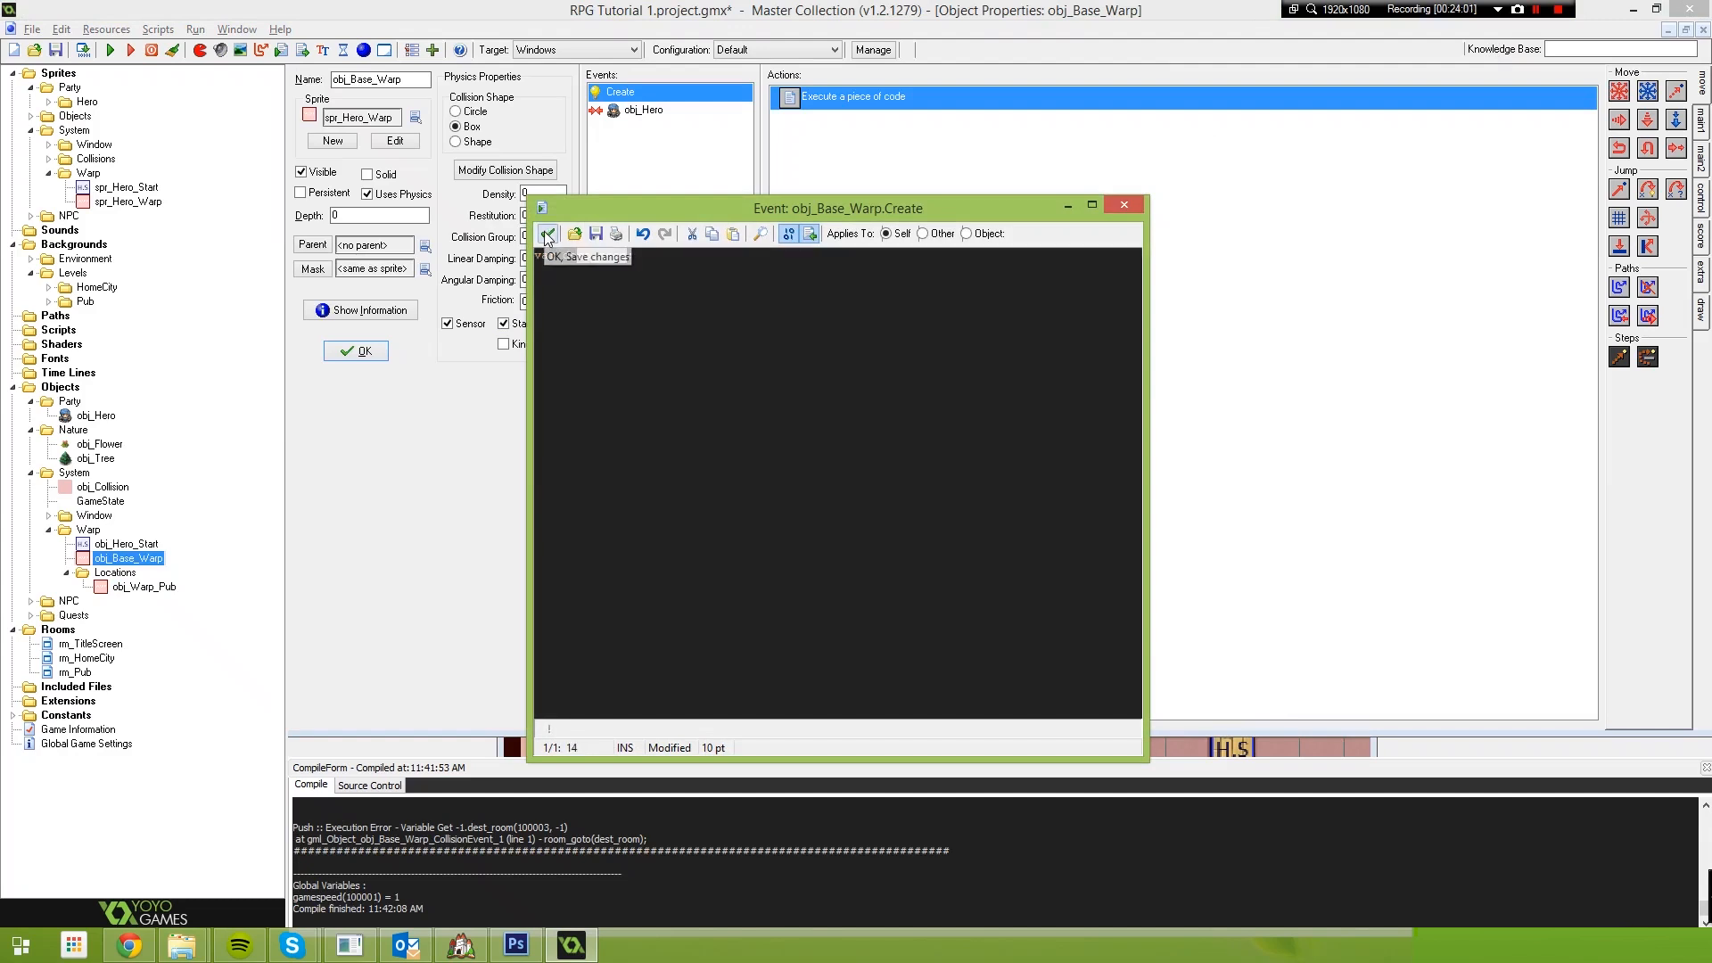
left_click(548, 234)
Rename the variable assigned rm_Pub in obj_Warp_Pub's Create code to dest_room and run the game to retest the warp
double_click(144, 586)
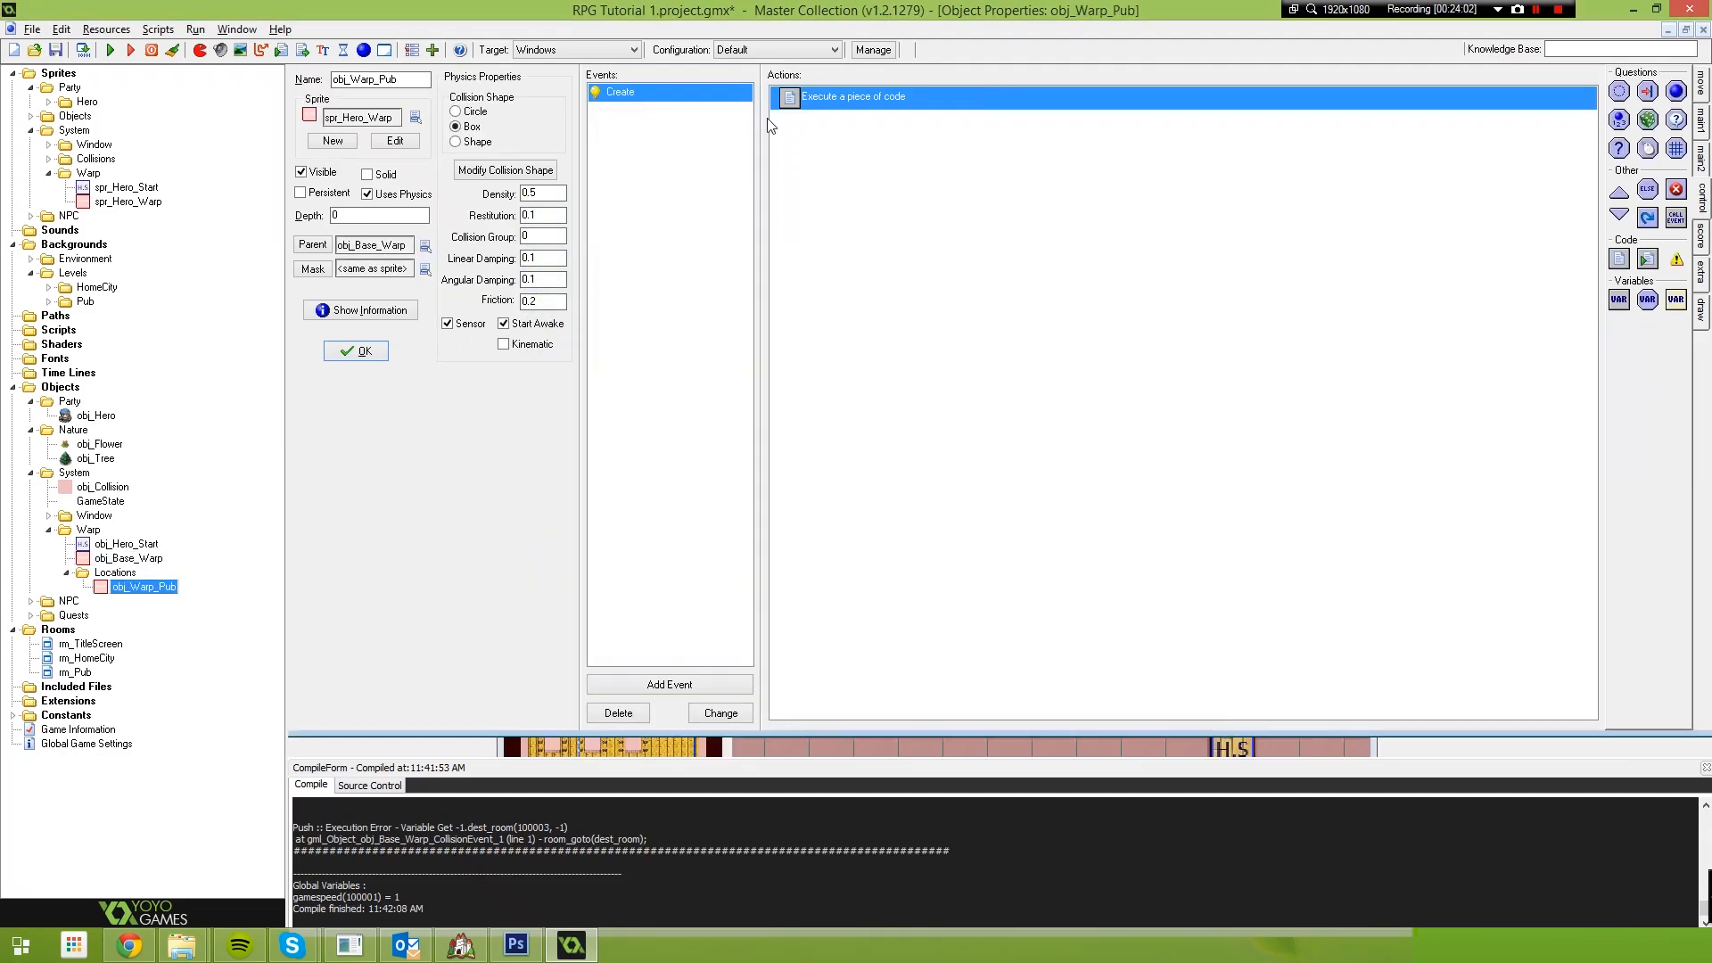
double_click(809, 98)
double_click(584, 285)
type("room")
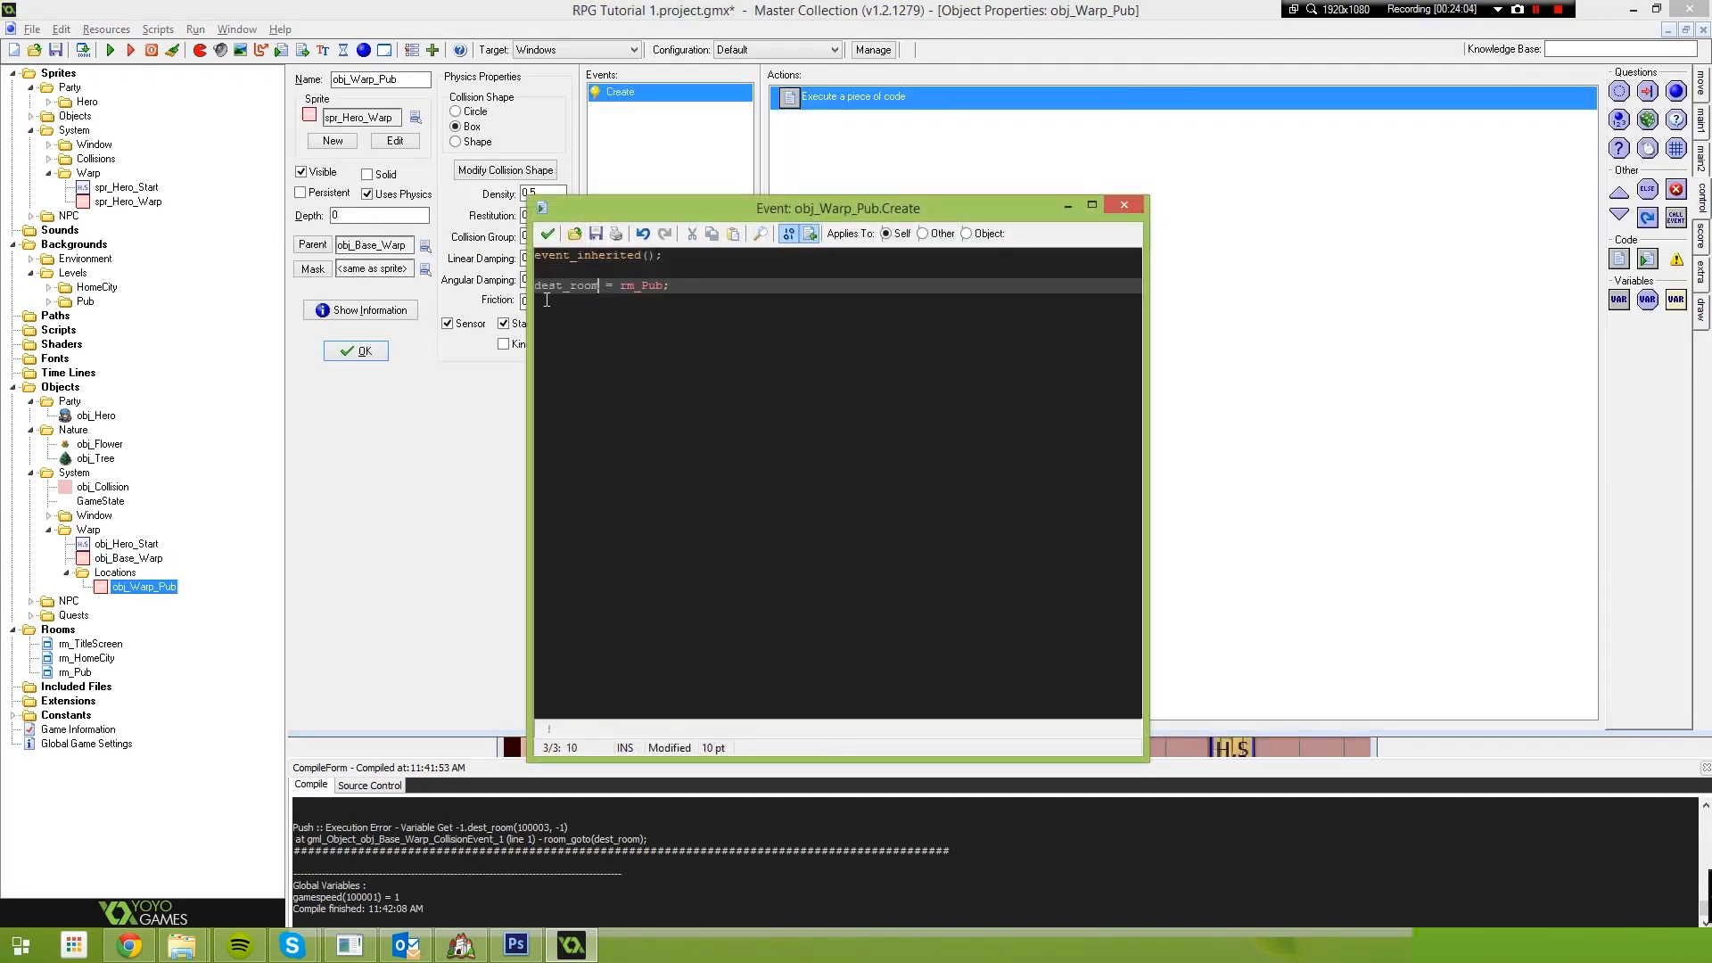
left_click(547, 234)
key("F5")
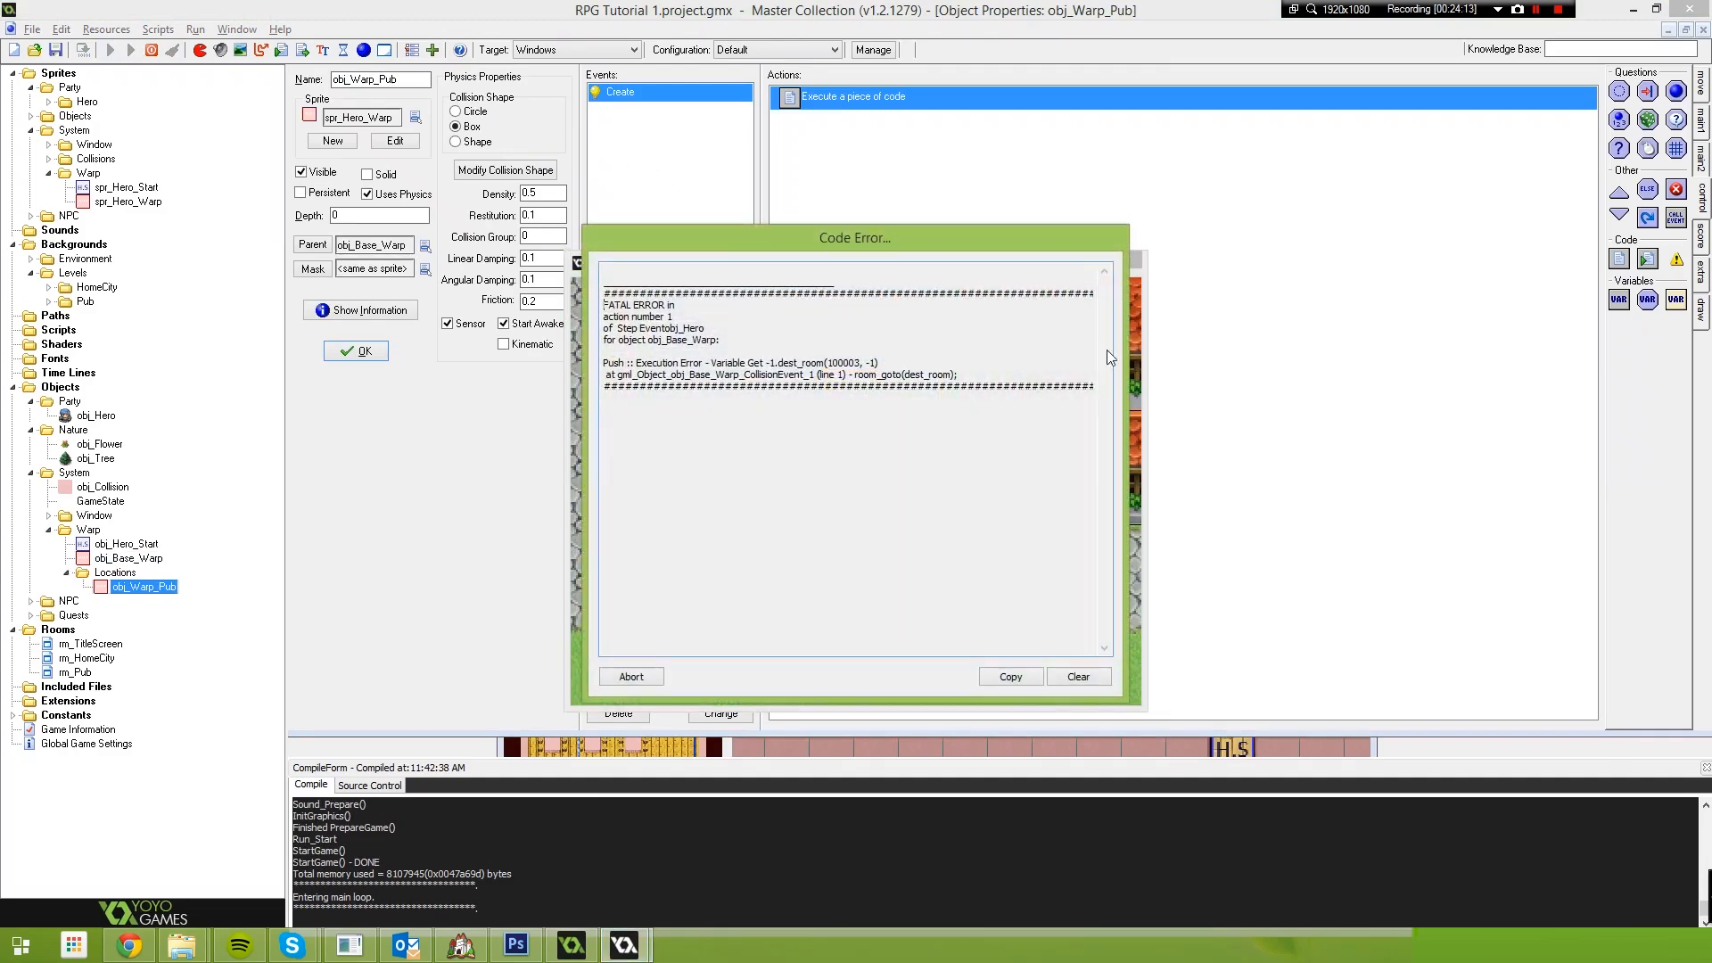
left_click(1536, 9)
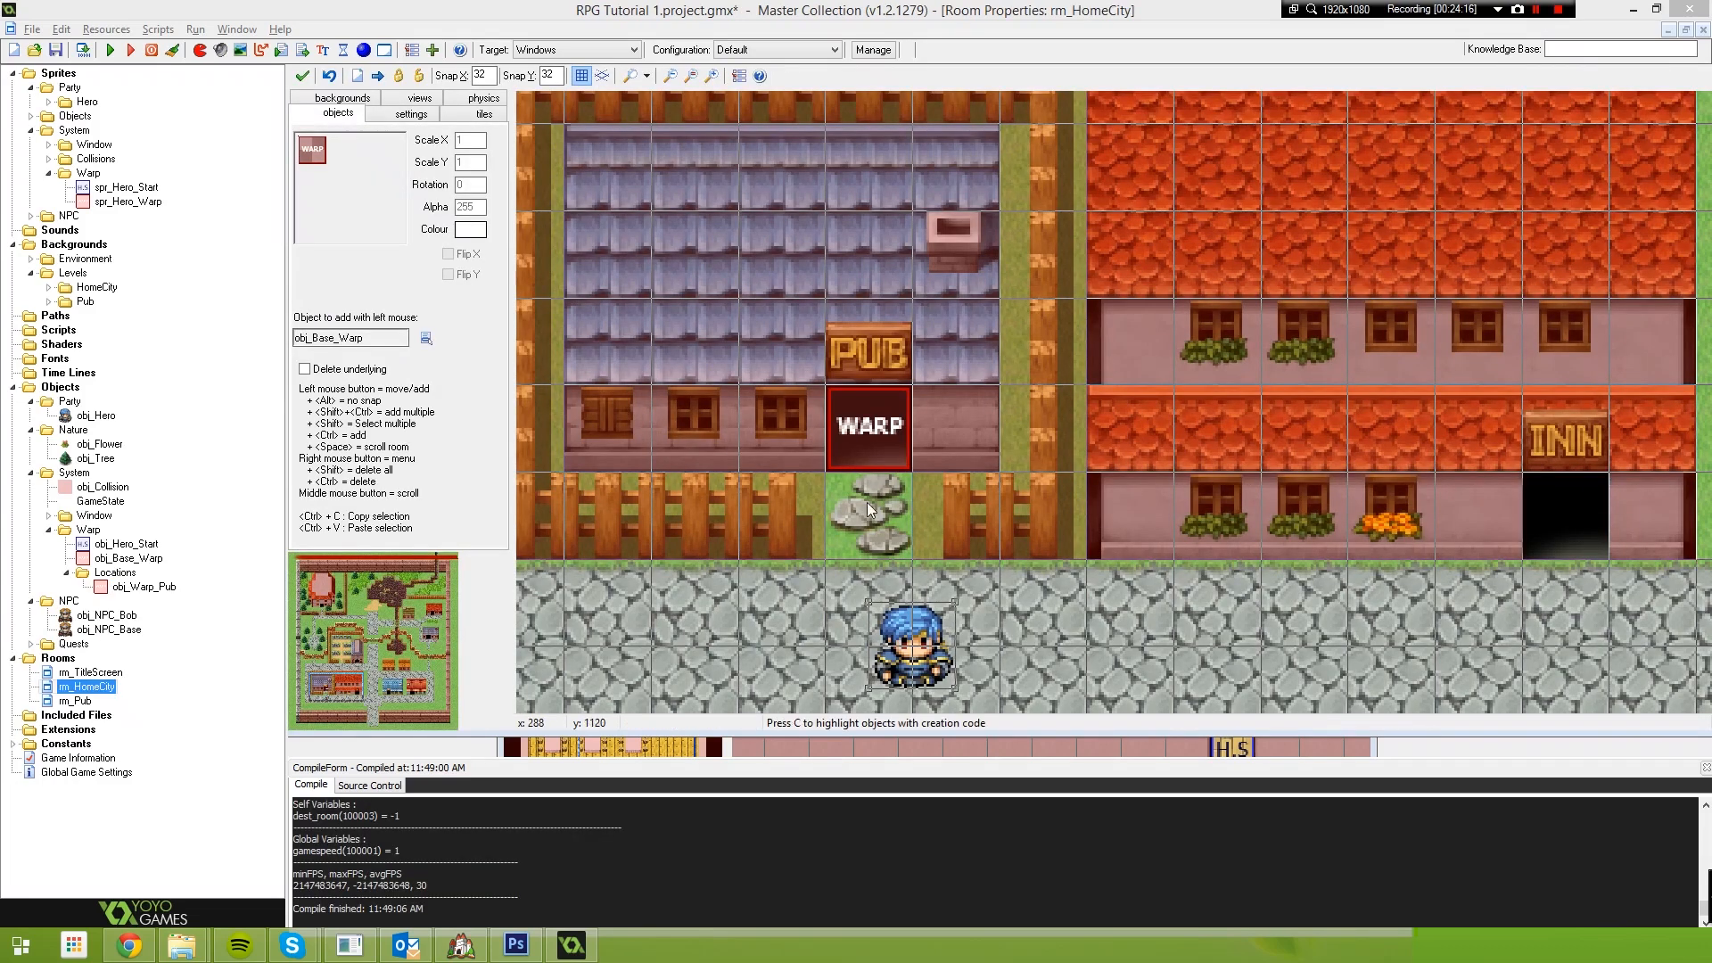
Delete the obj_Base_Warp instance from the pub doorway in rm_HomeCity
right_click(863, 418)
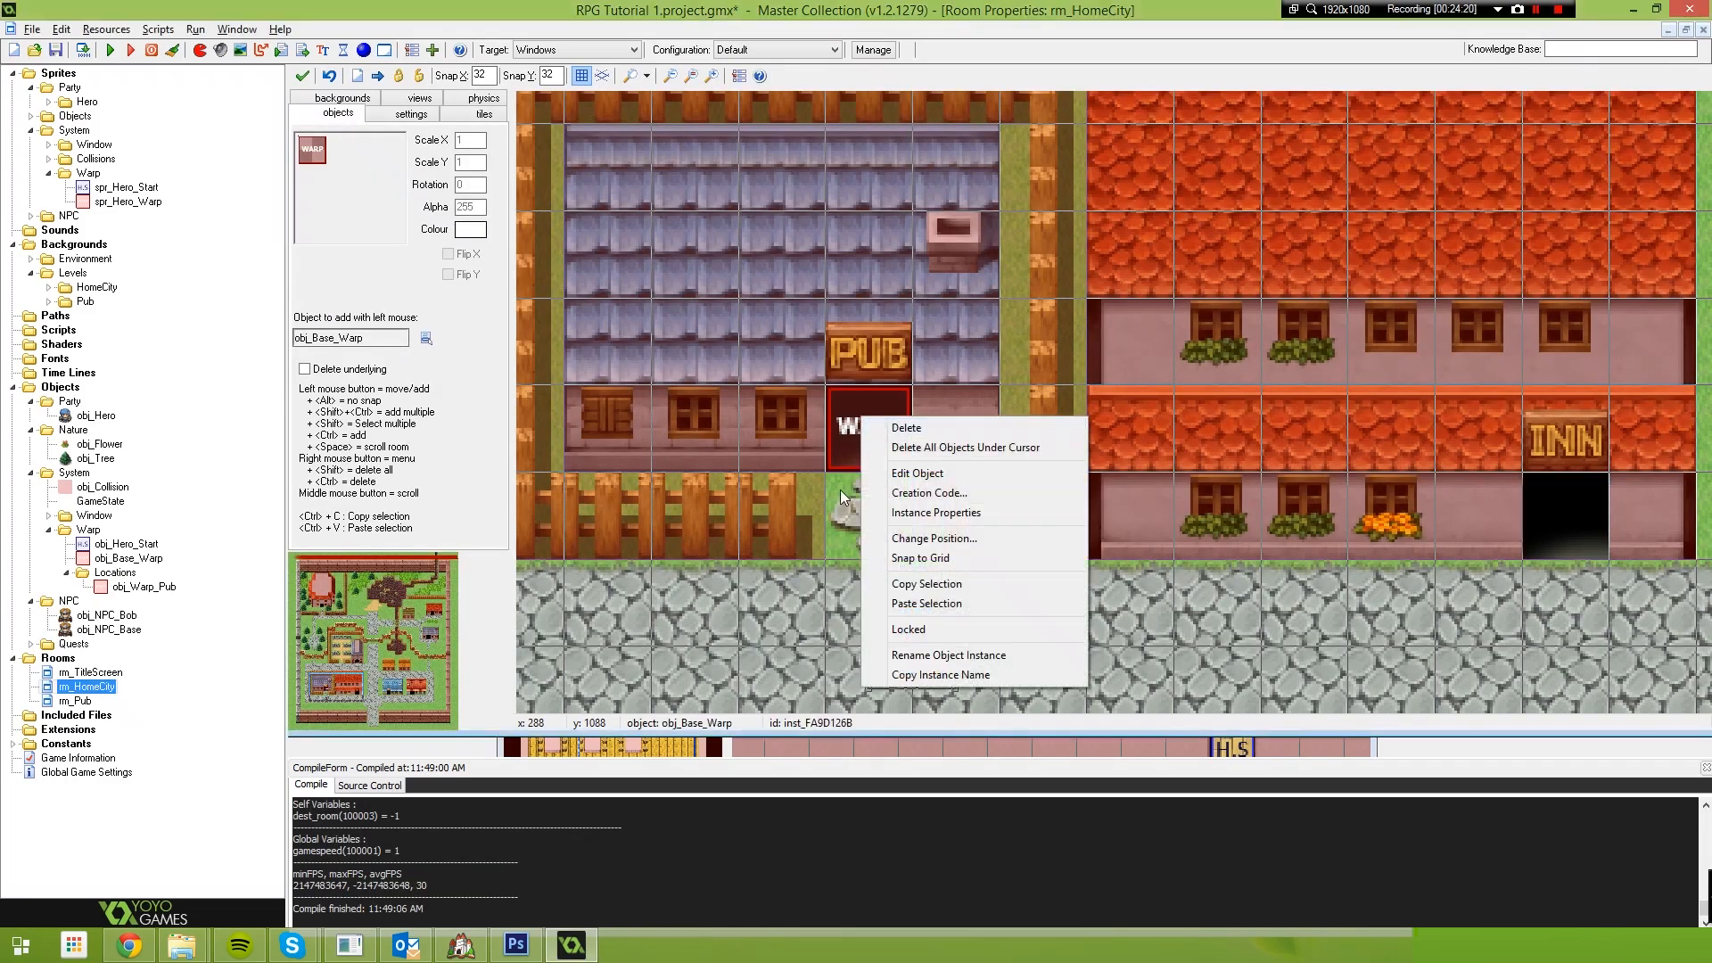
left_click(847, 457)
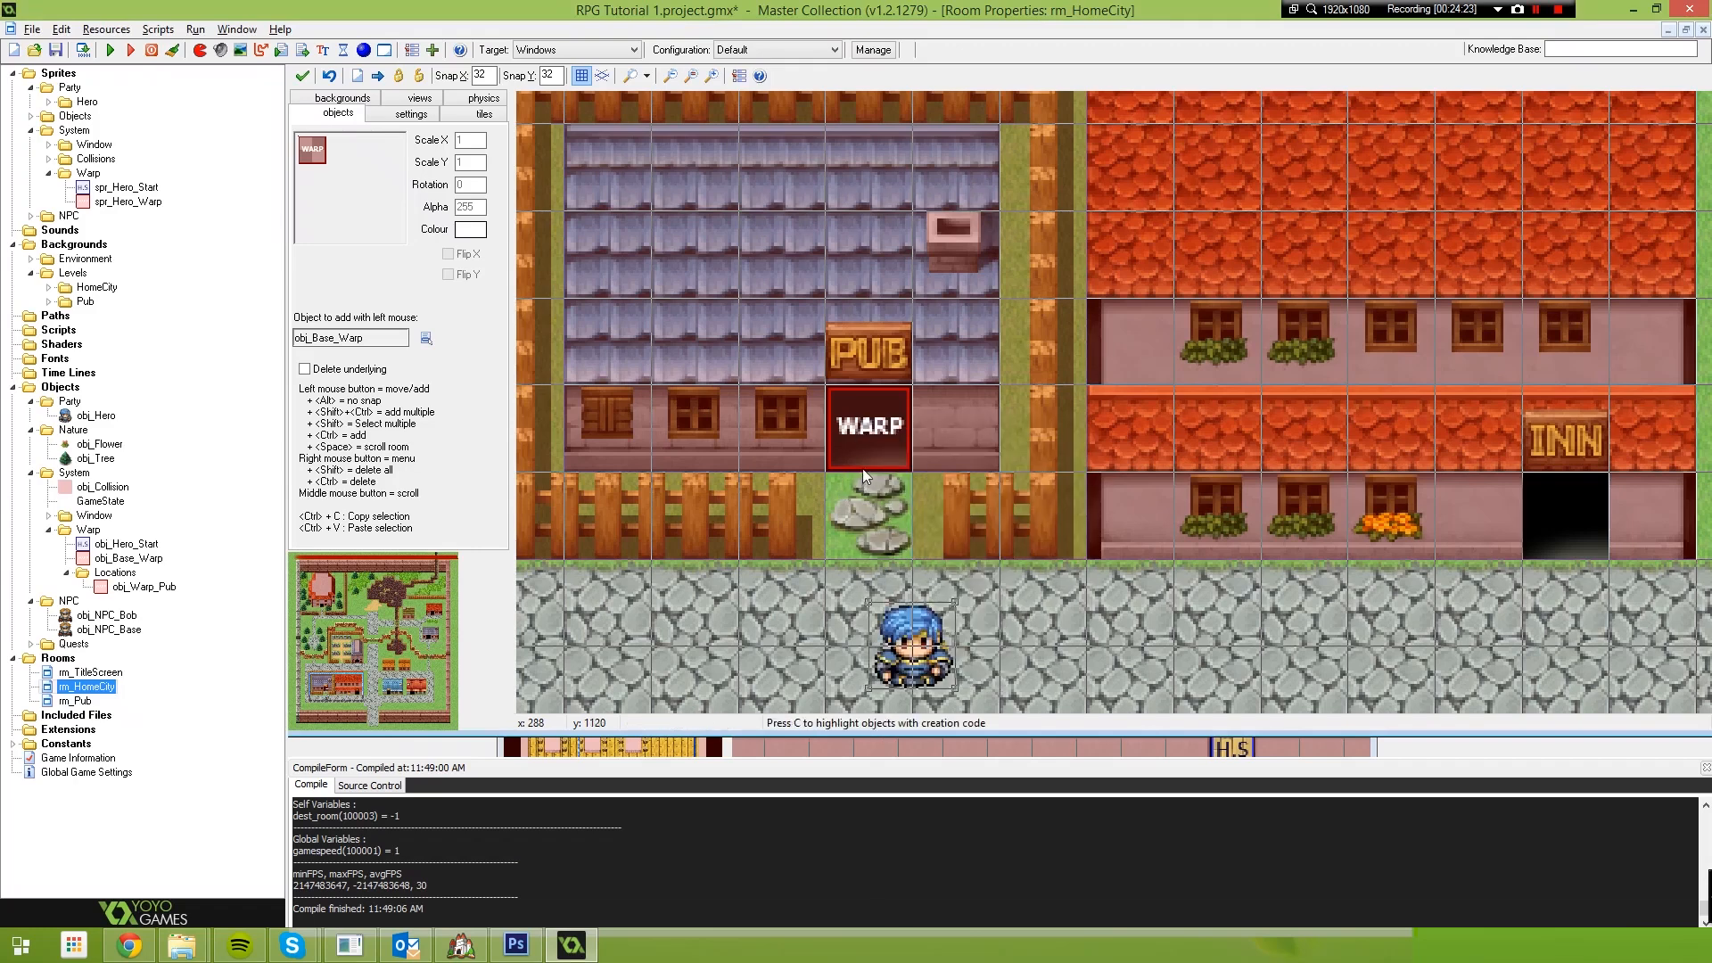
right_click(870, 421)
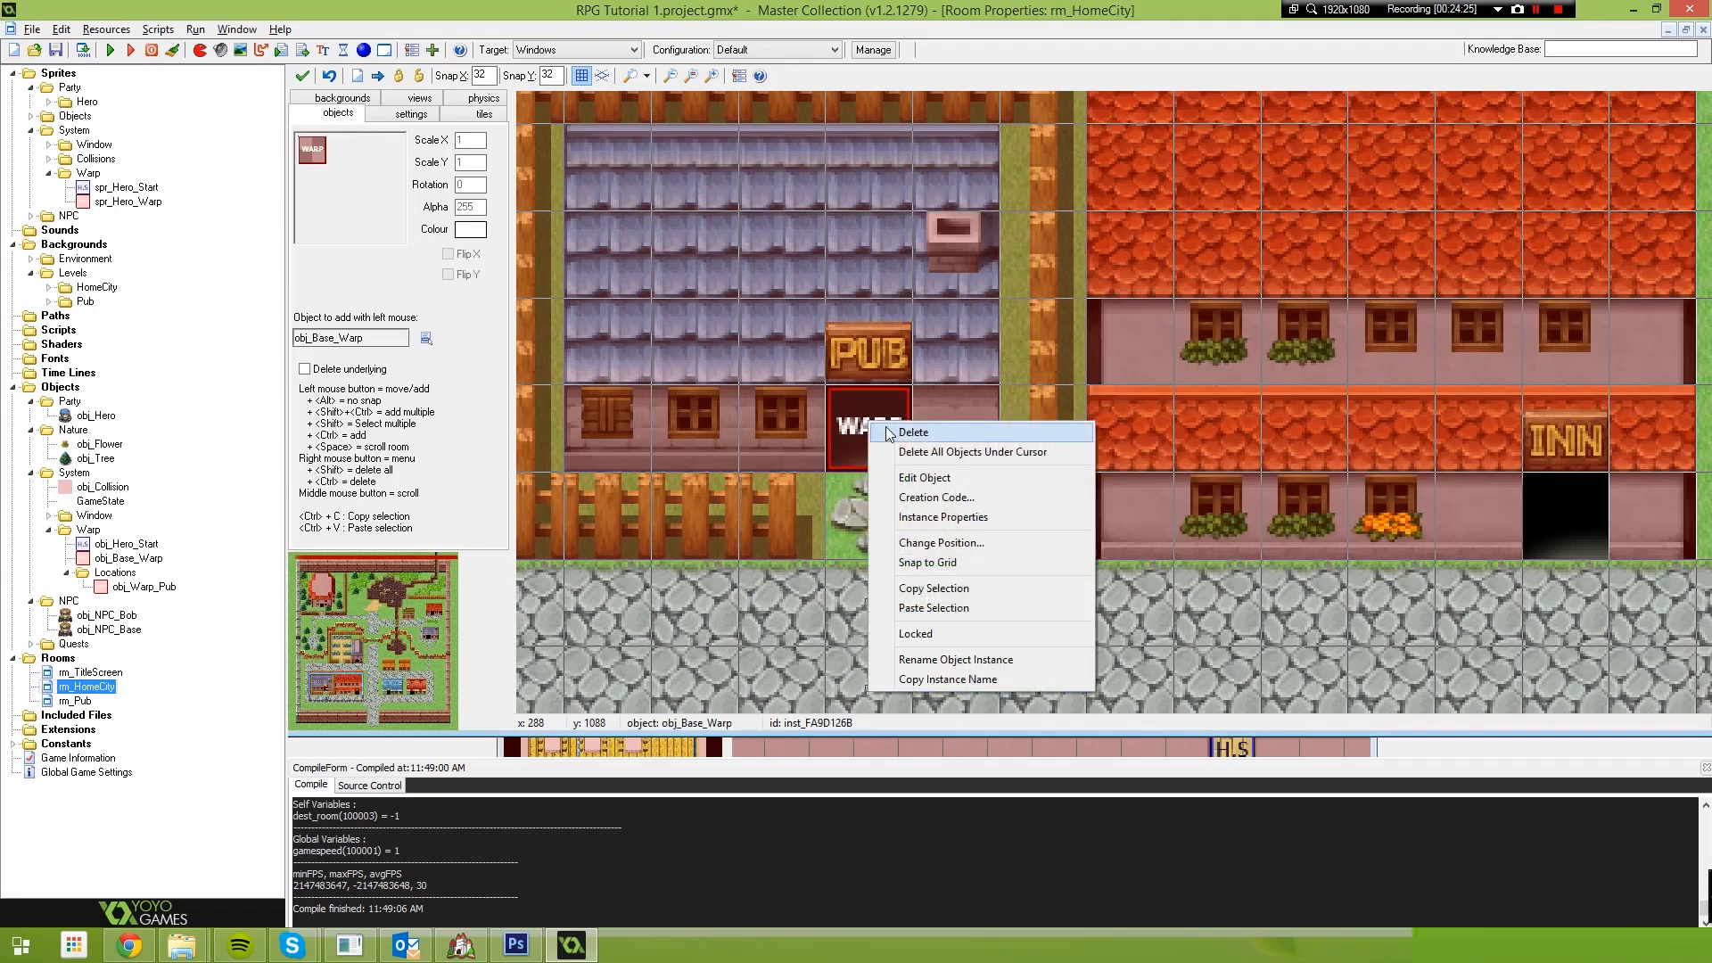
left_click(881, 429)
Choose obj_Warp_Pub as the object to add and place one instance in the pub doorway
left_click(426, 339)
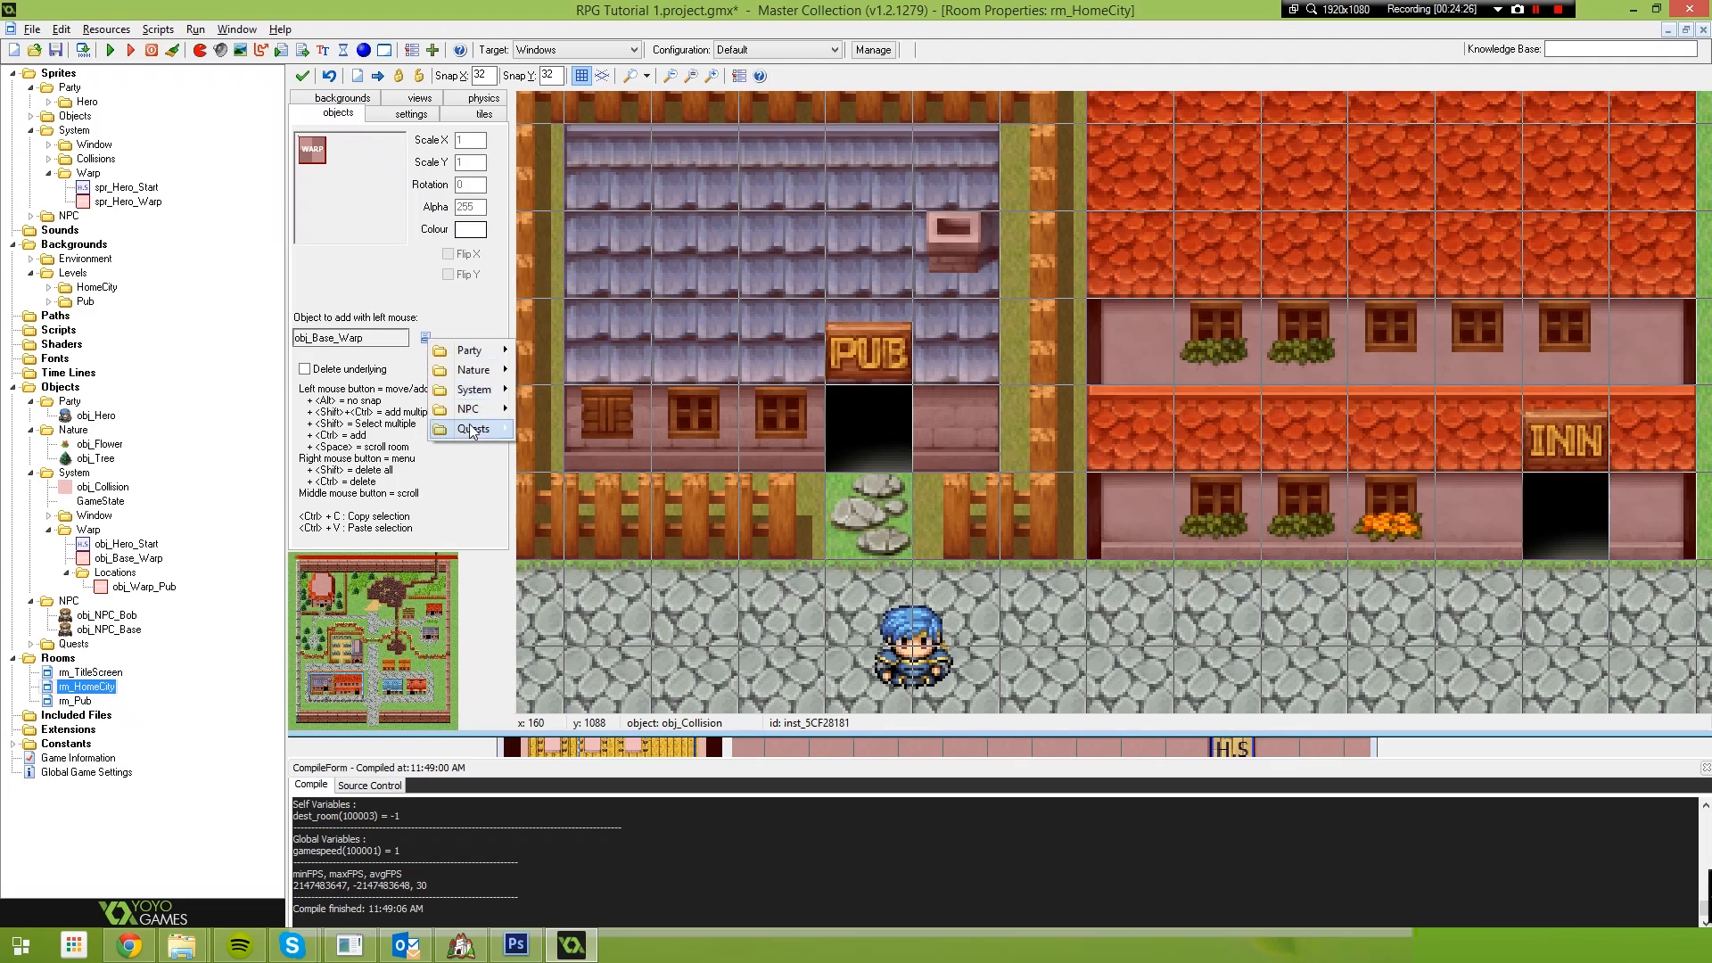
mouse_move(477, 389)
mouse_move(571, 448)
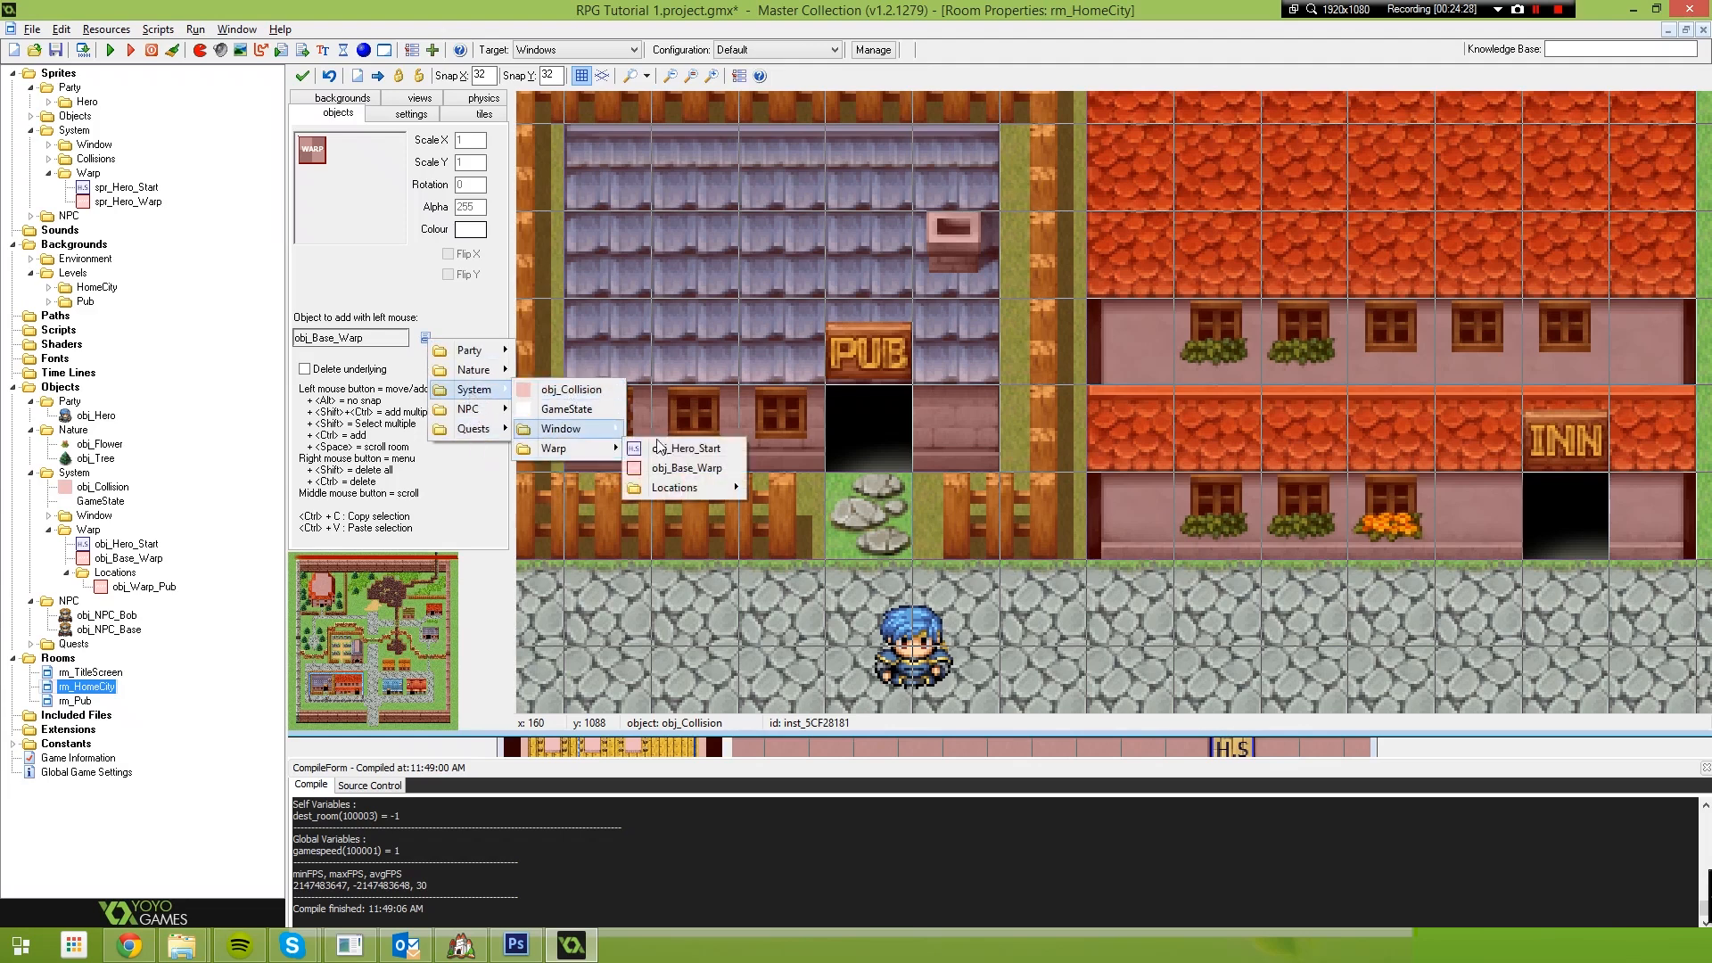
mouse_move(677, 486)
left_click(807, 487)
left_click(853, 453)
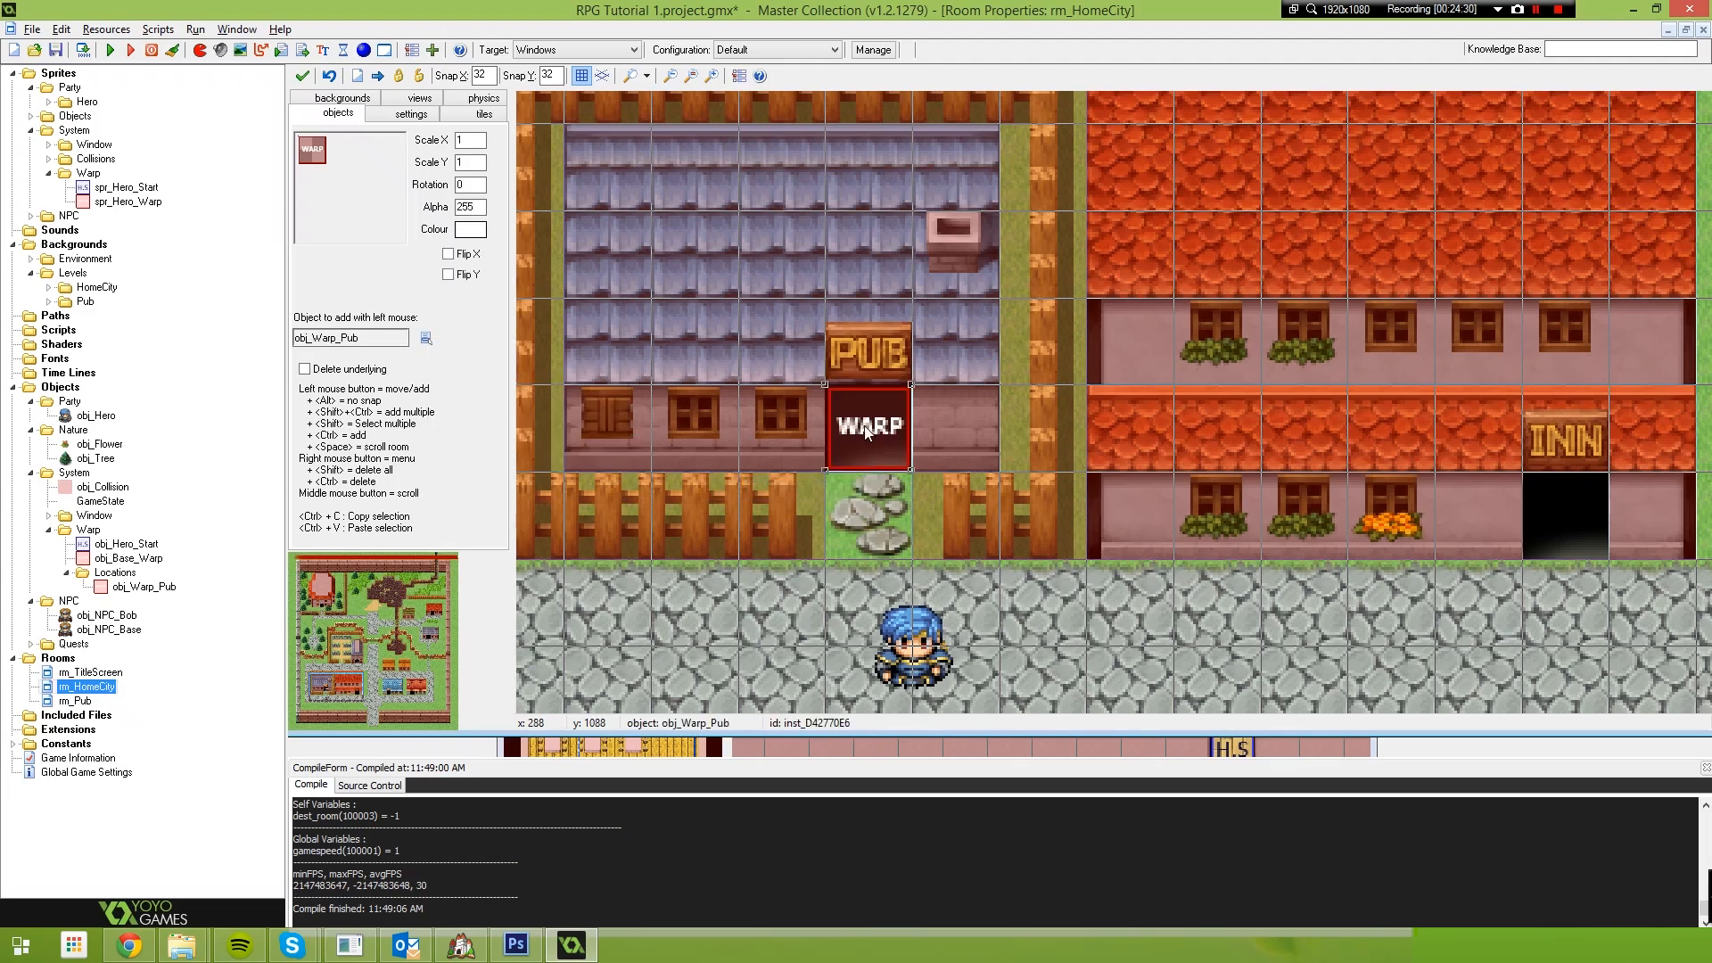
Add "event_inherited();" above the dest_room assignment in obj_Warp_Pub's Create code and accept it
double_click(165, 585)
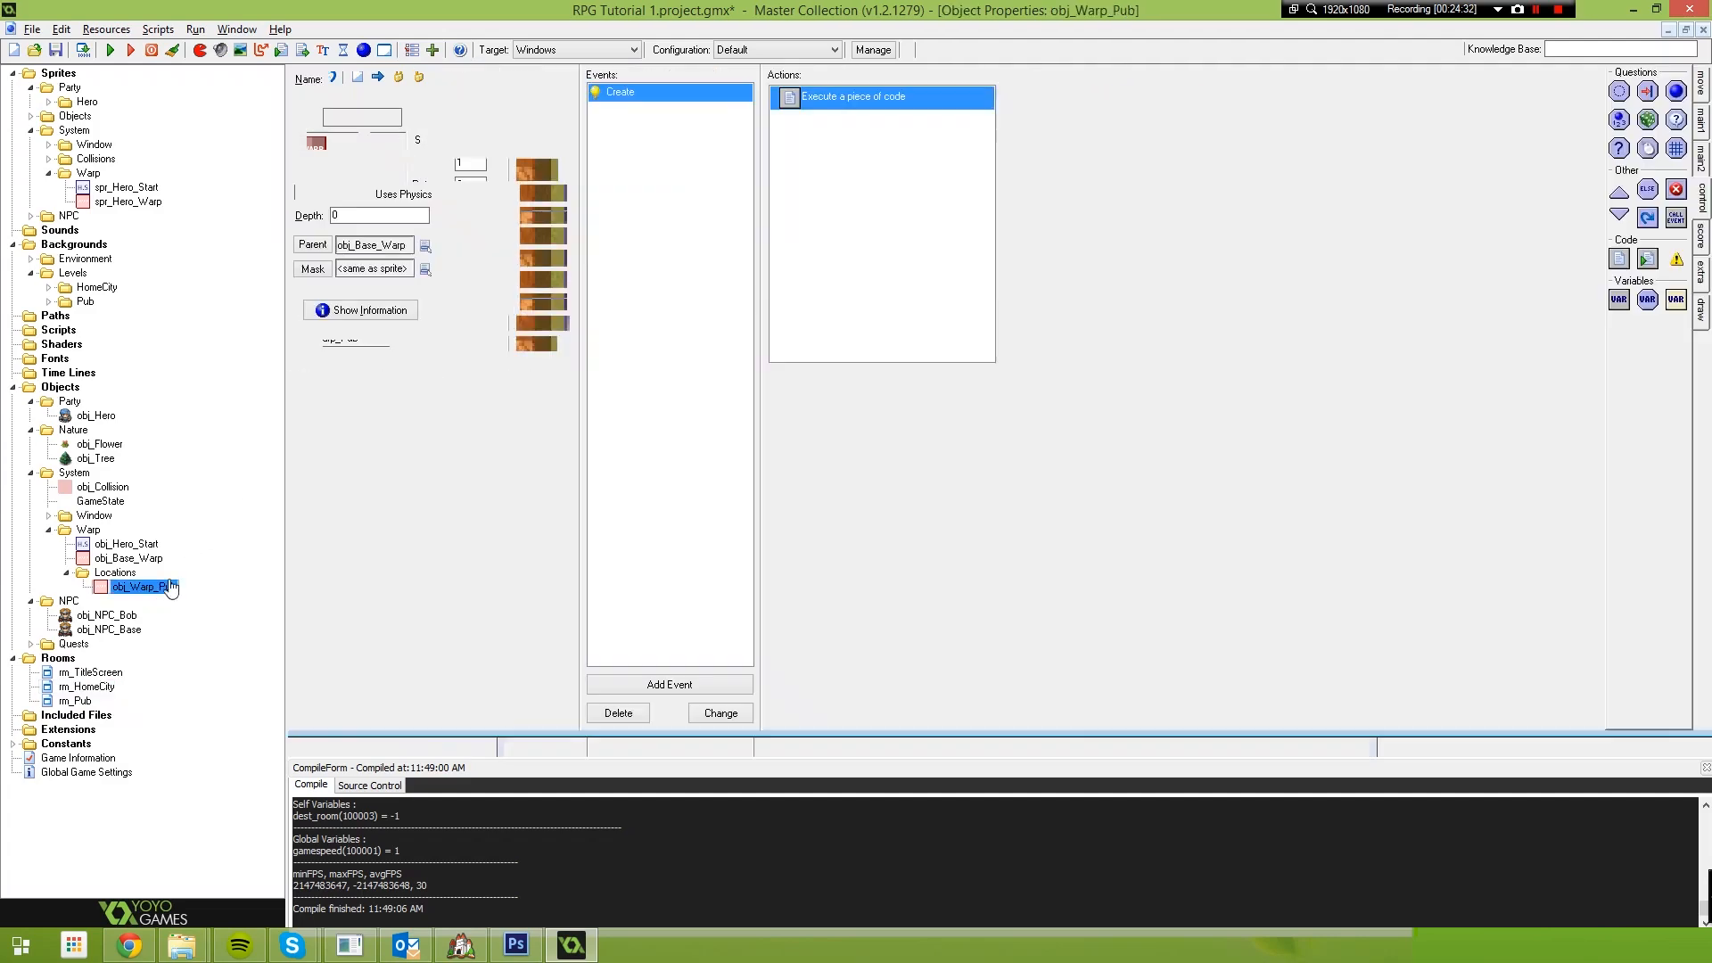
double_click(839, 97)
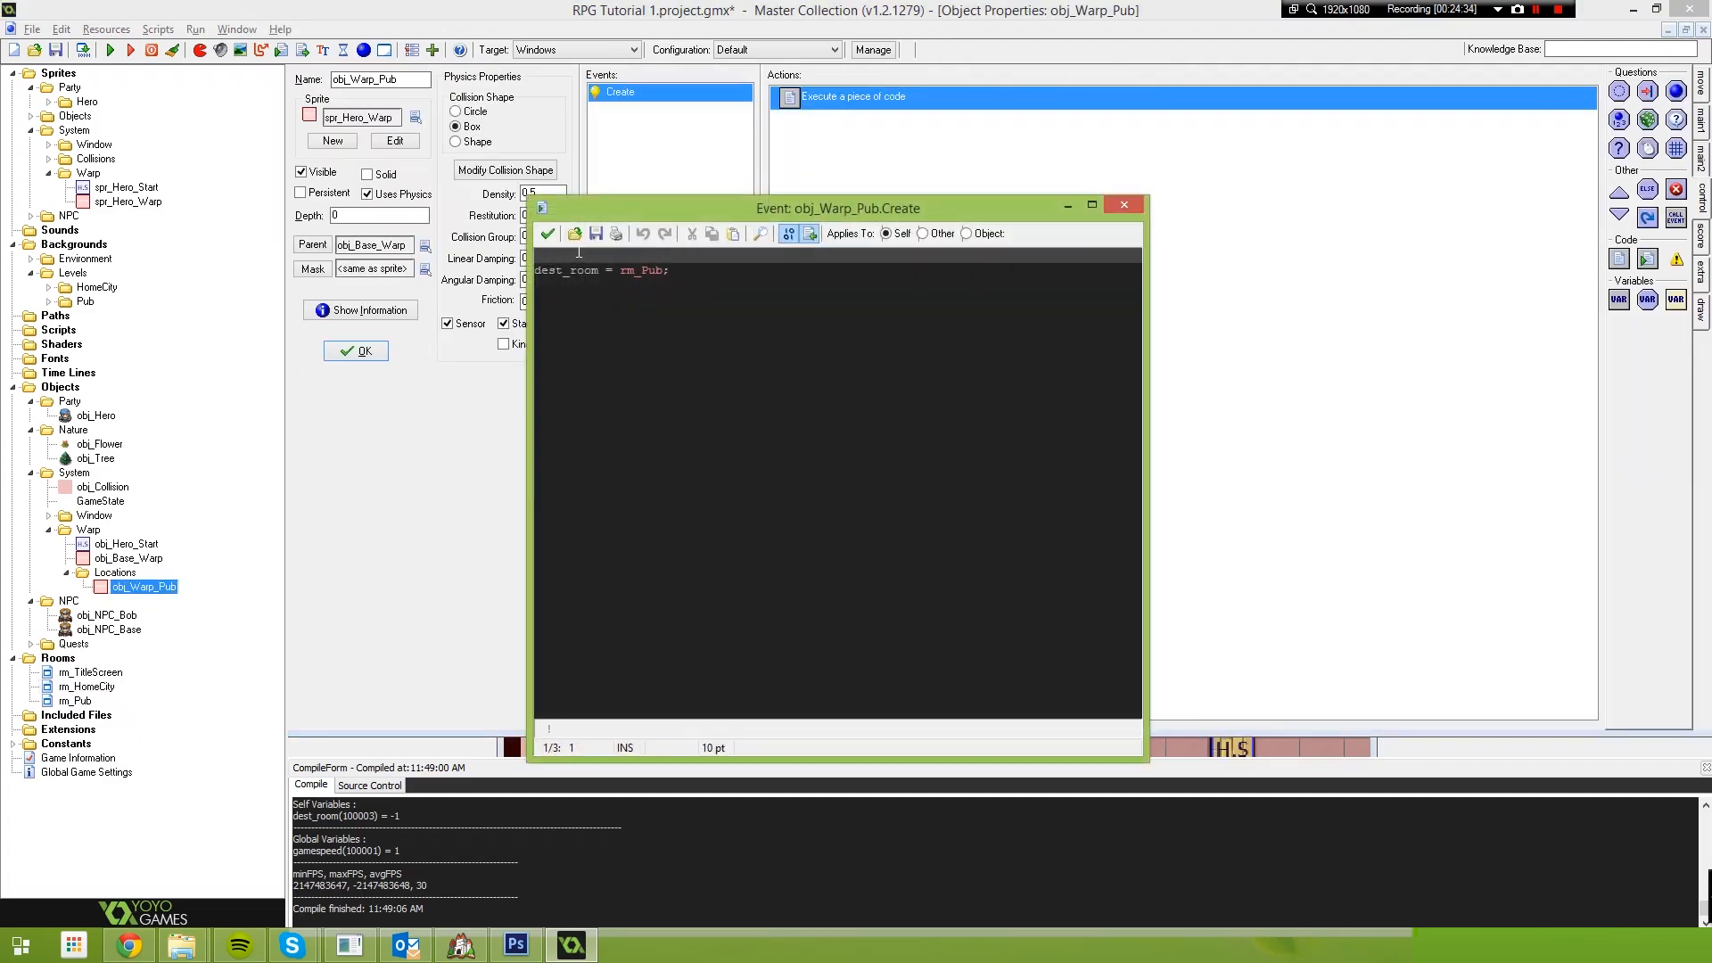
key("Delete")
key("Return")
key("Up")
type("ev")
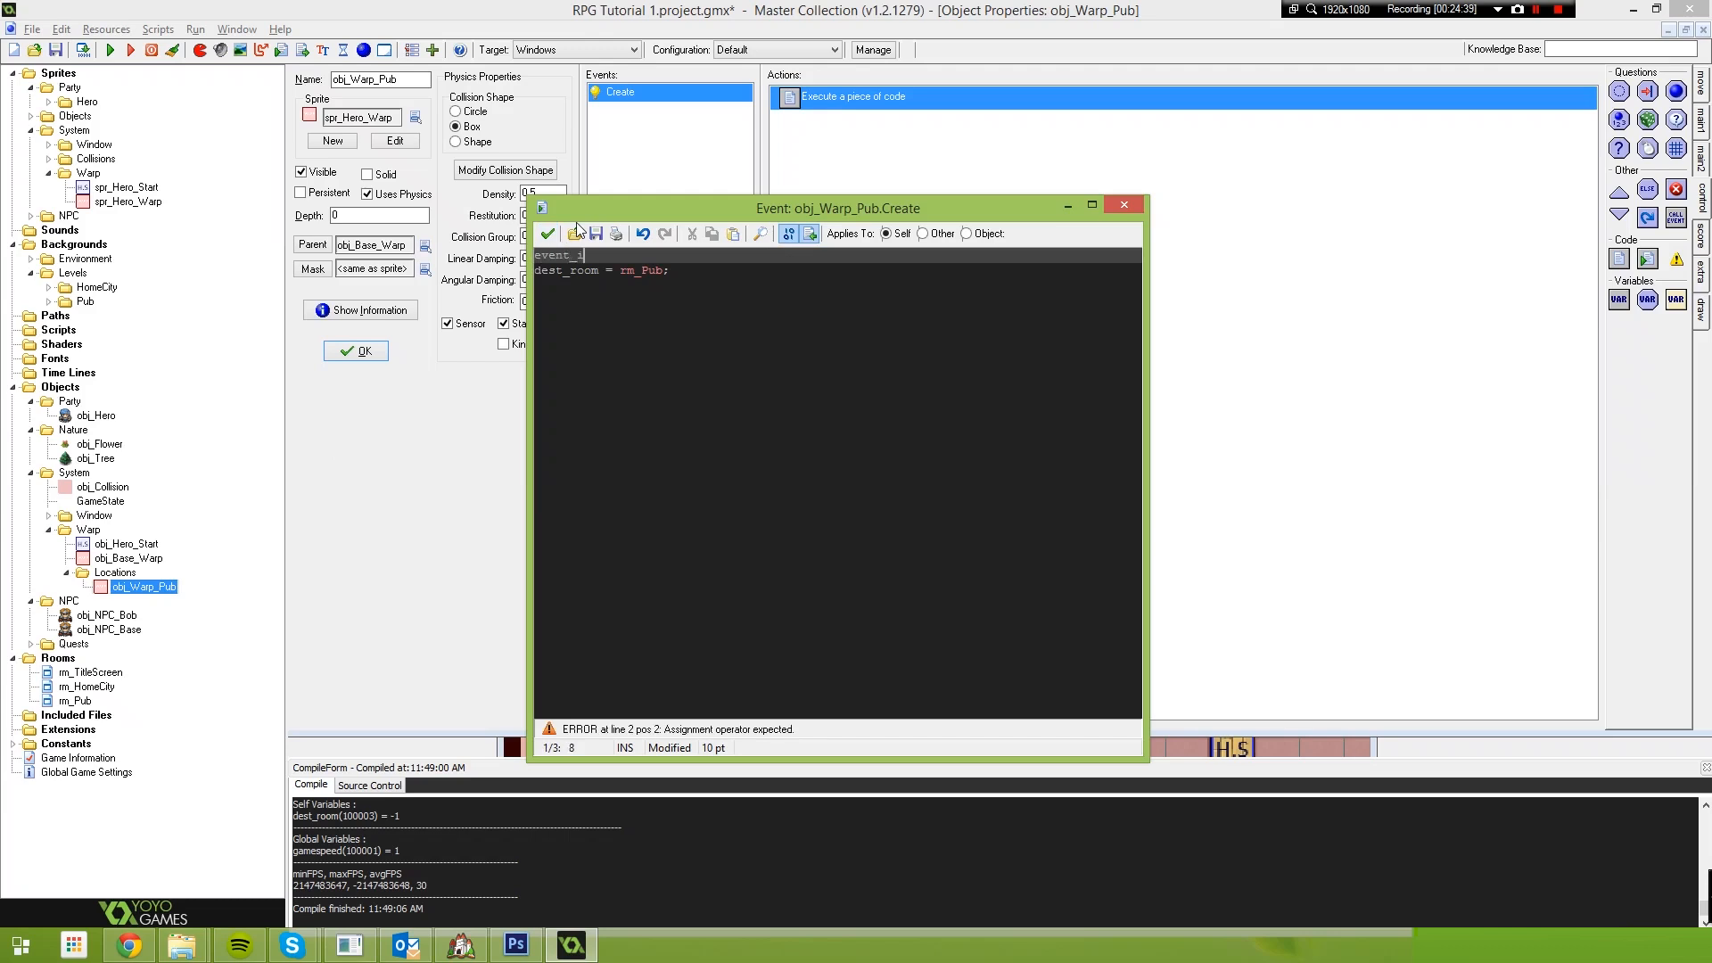
type("ent_i")
key("Return")
type(";")
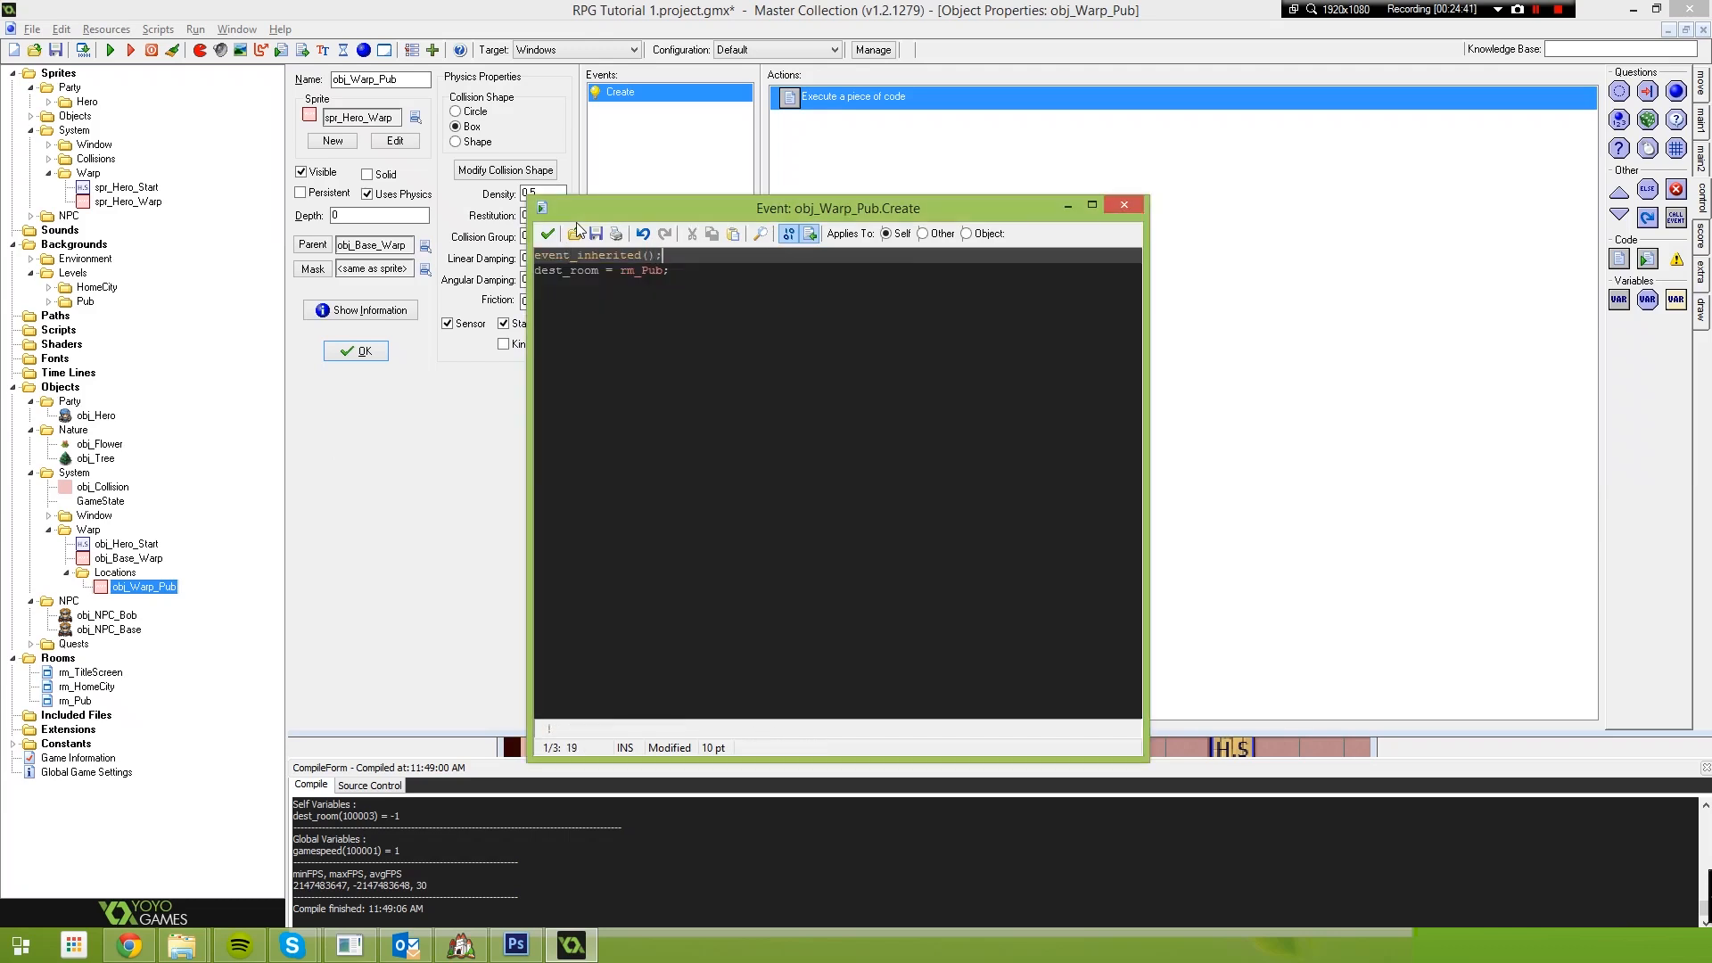
left_click(547, 233)
Check the dest_room declaration in obj_Base_Warp's Create code
double_click(130, 558)
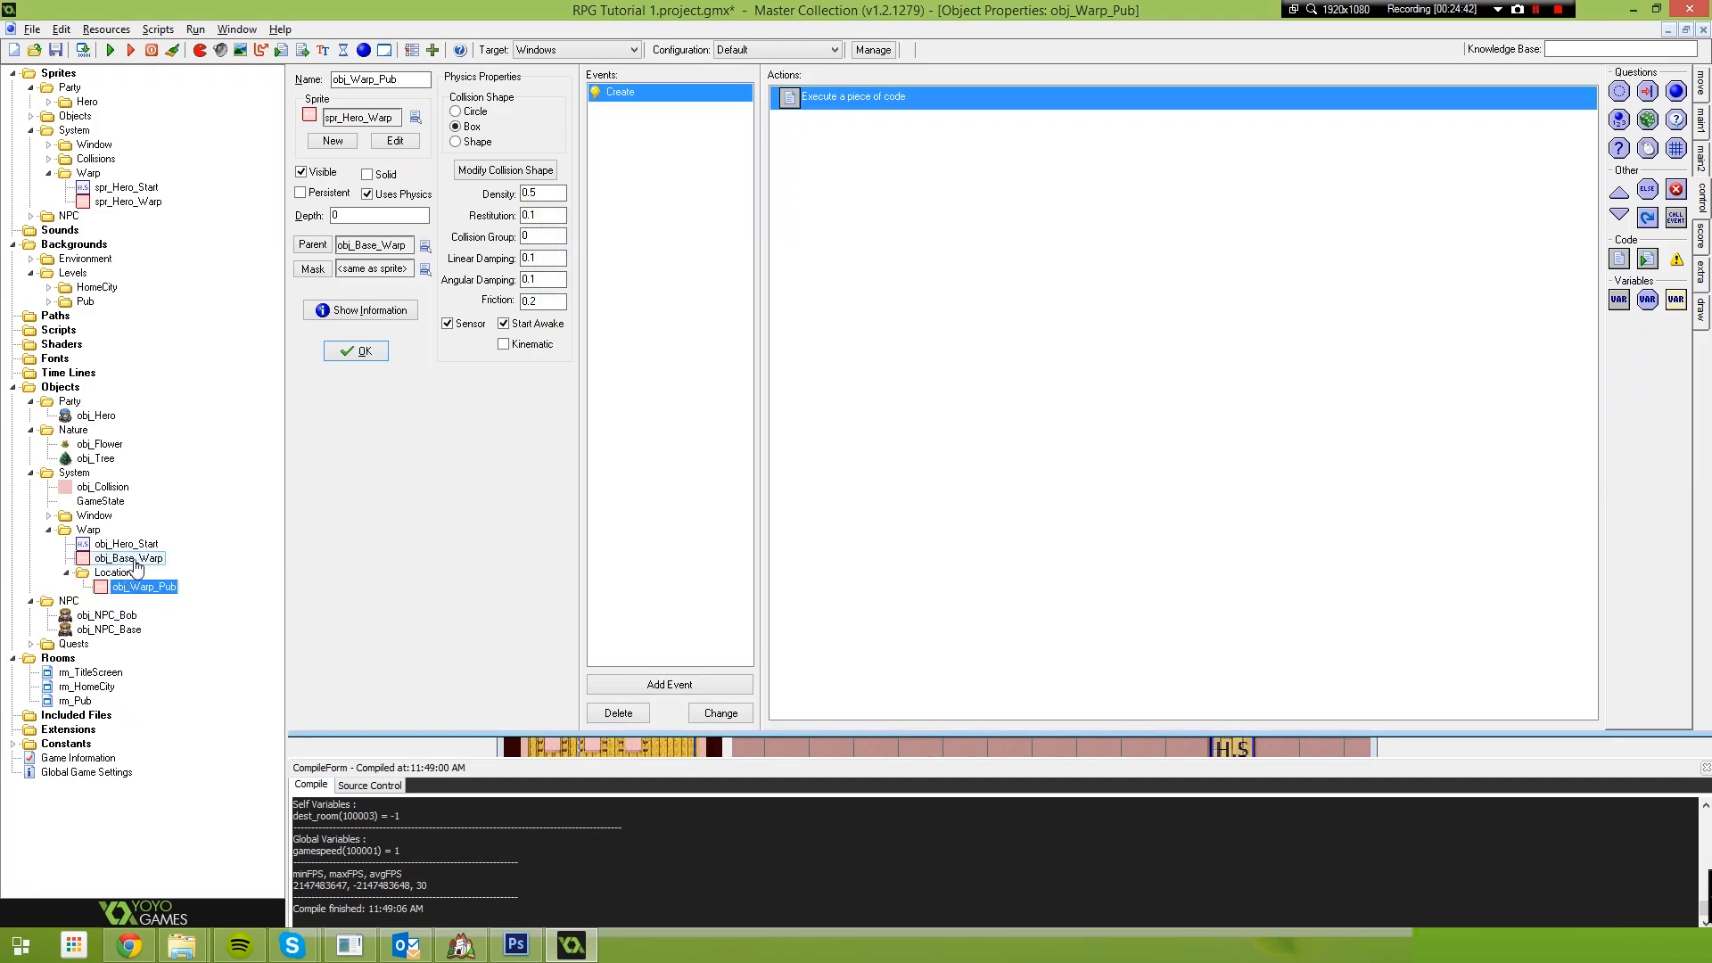
double_click(854, 100)
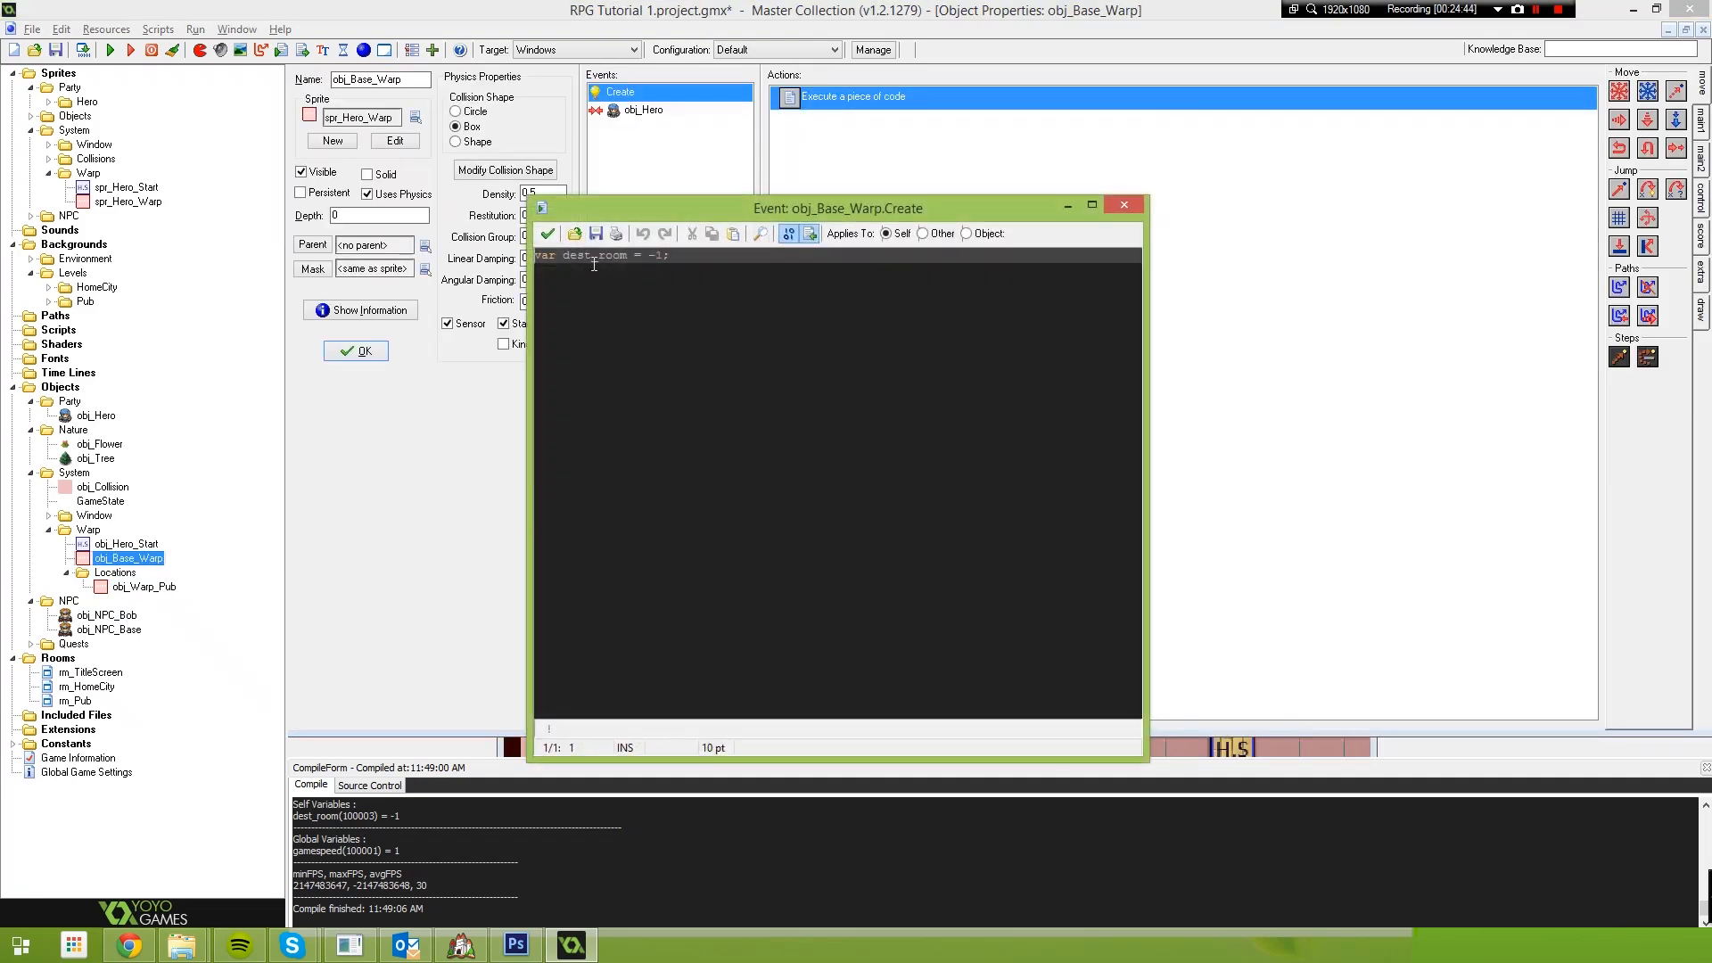
left_click(548, 234)
left_click(686, 93)
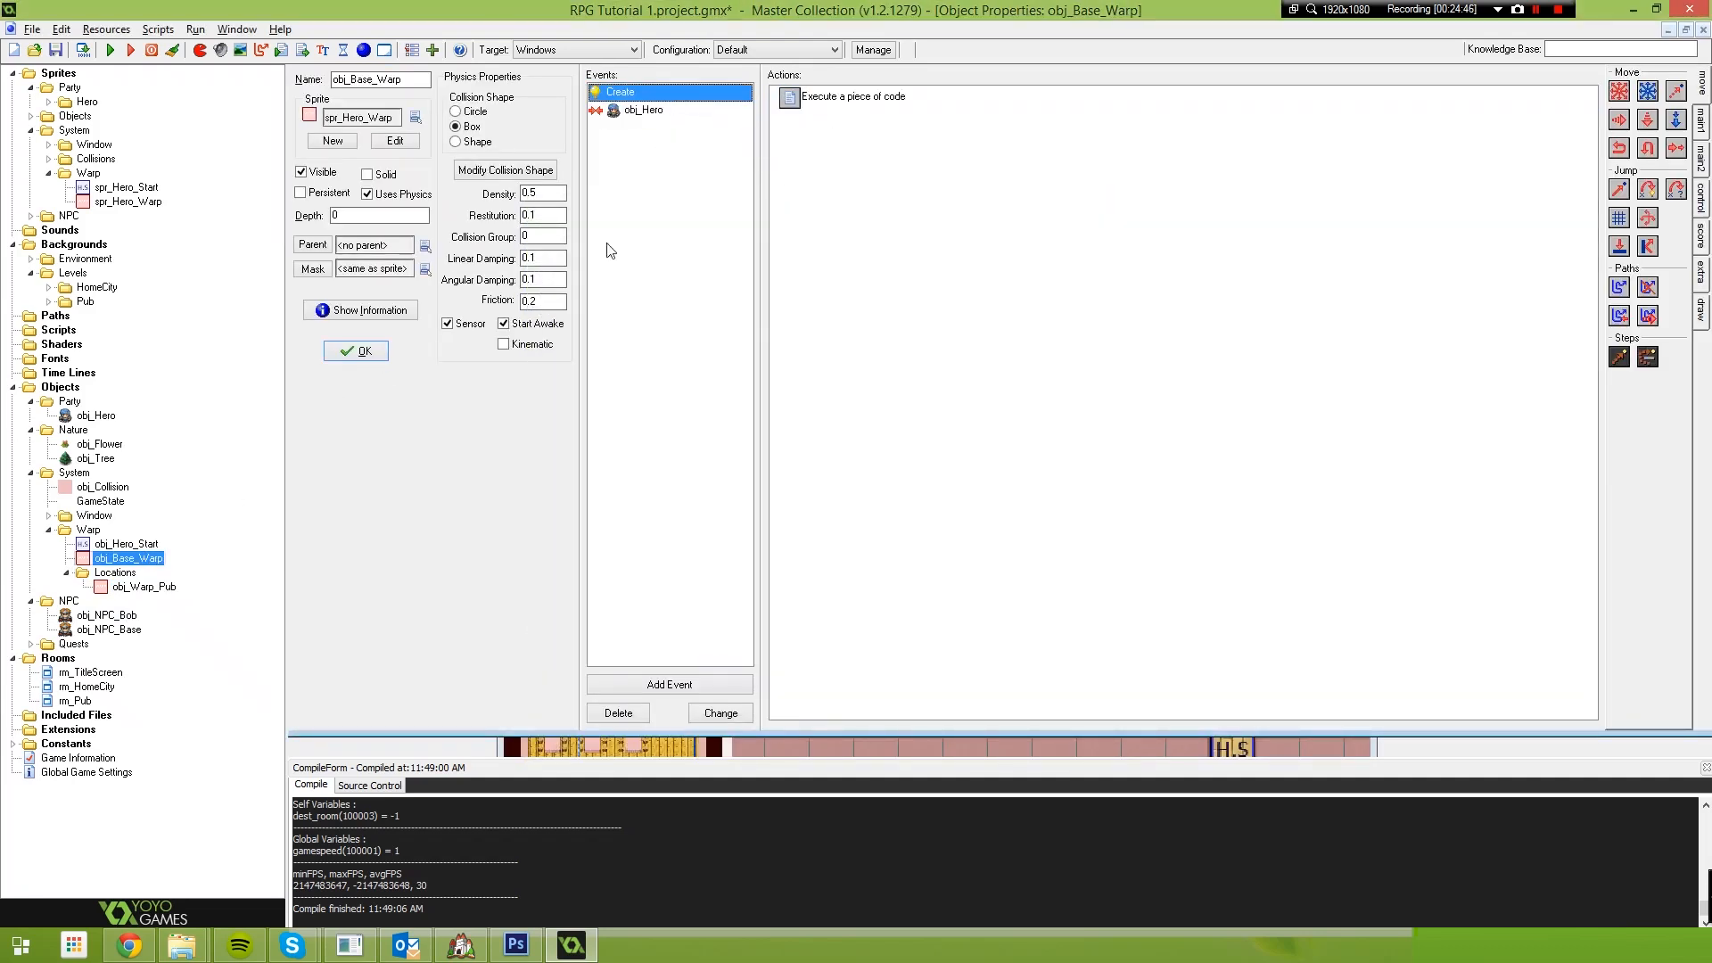
Review the dest_room declaration in obj_Base_Warp's Create code and the room_goto(dest_room) call in its obj_Hero collision code
double_click(854, 97)
double_click(578, 256)
left_click(639, 255)
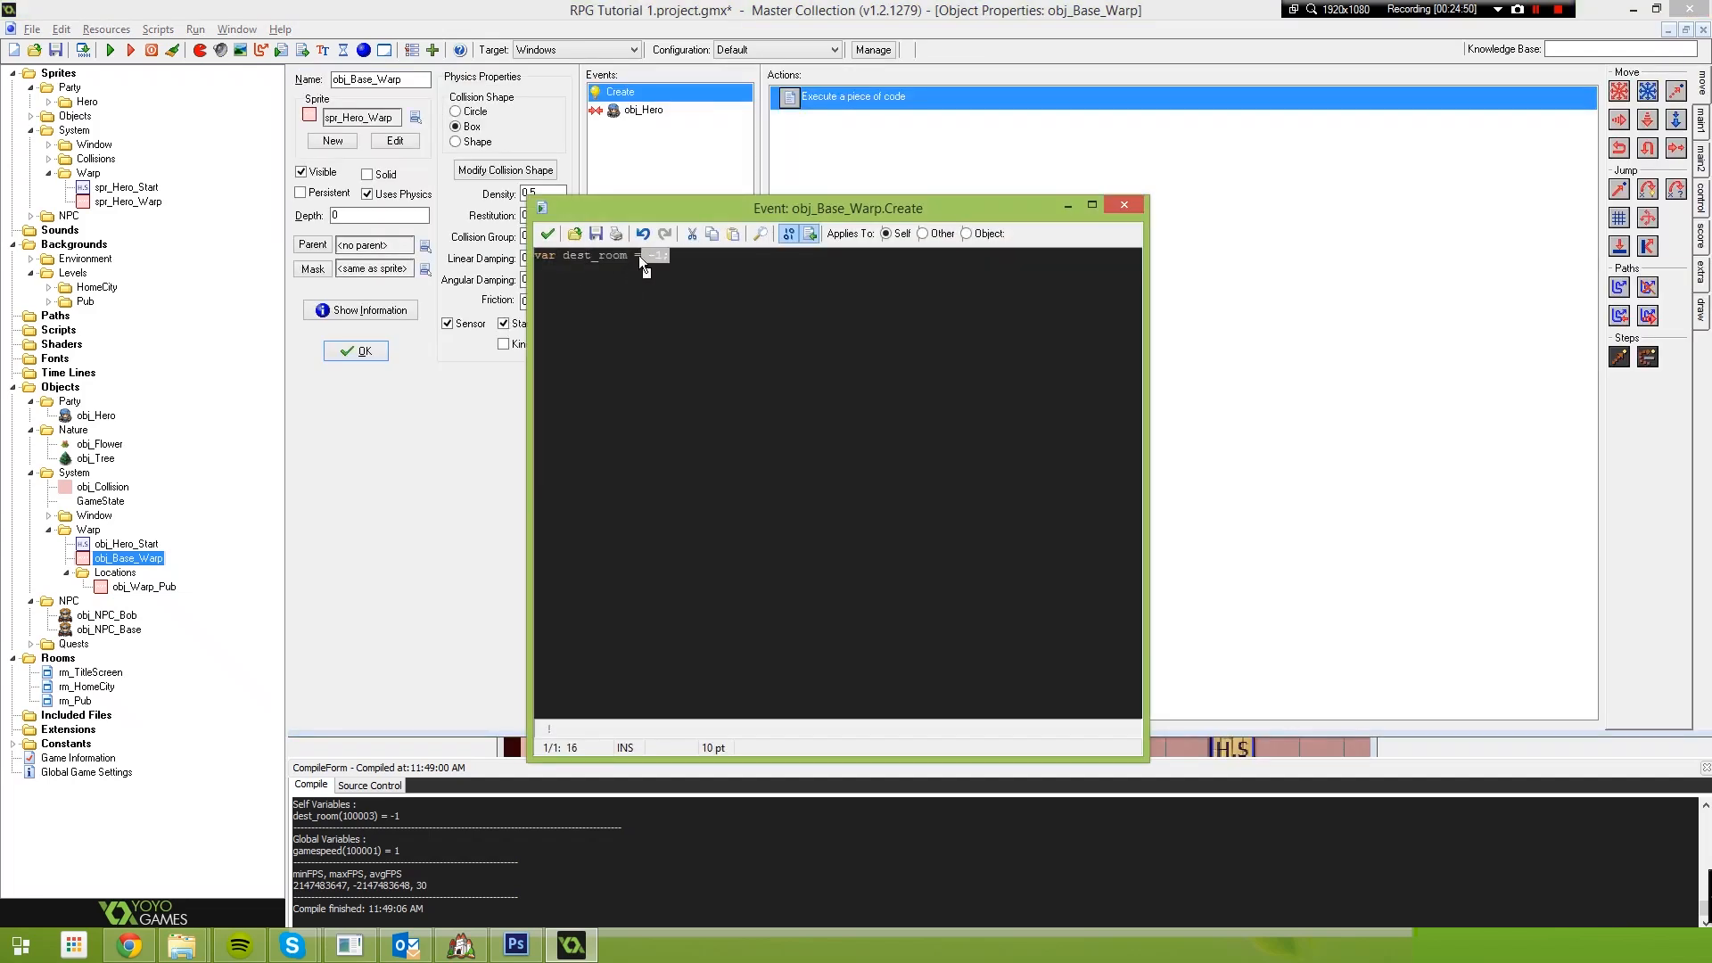
left_click(548, 234)
left_click(640, 110)
double_click(831, 98)
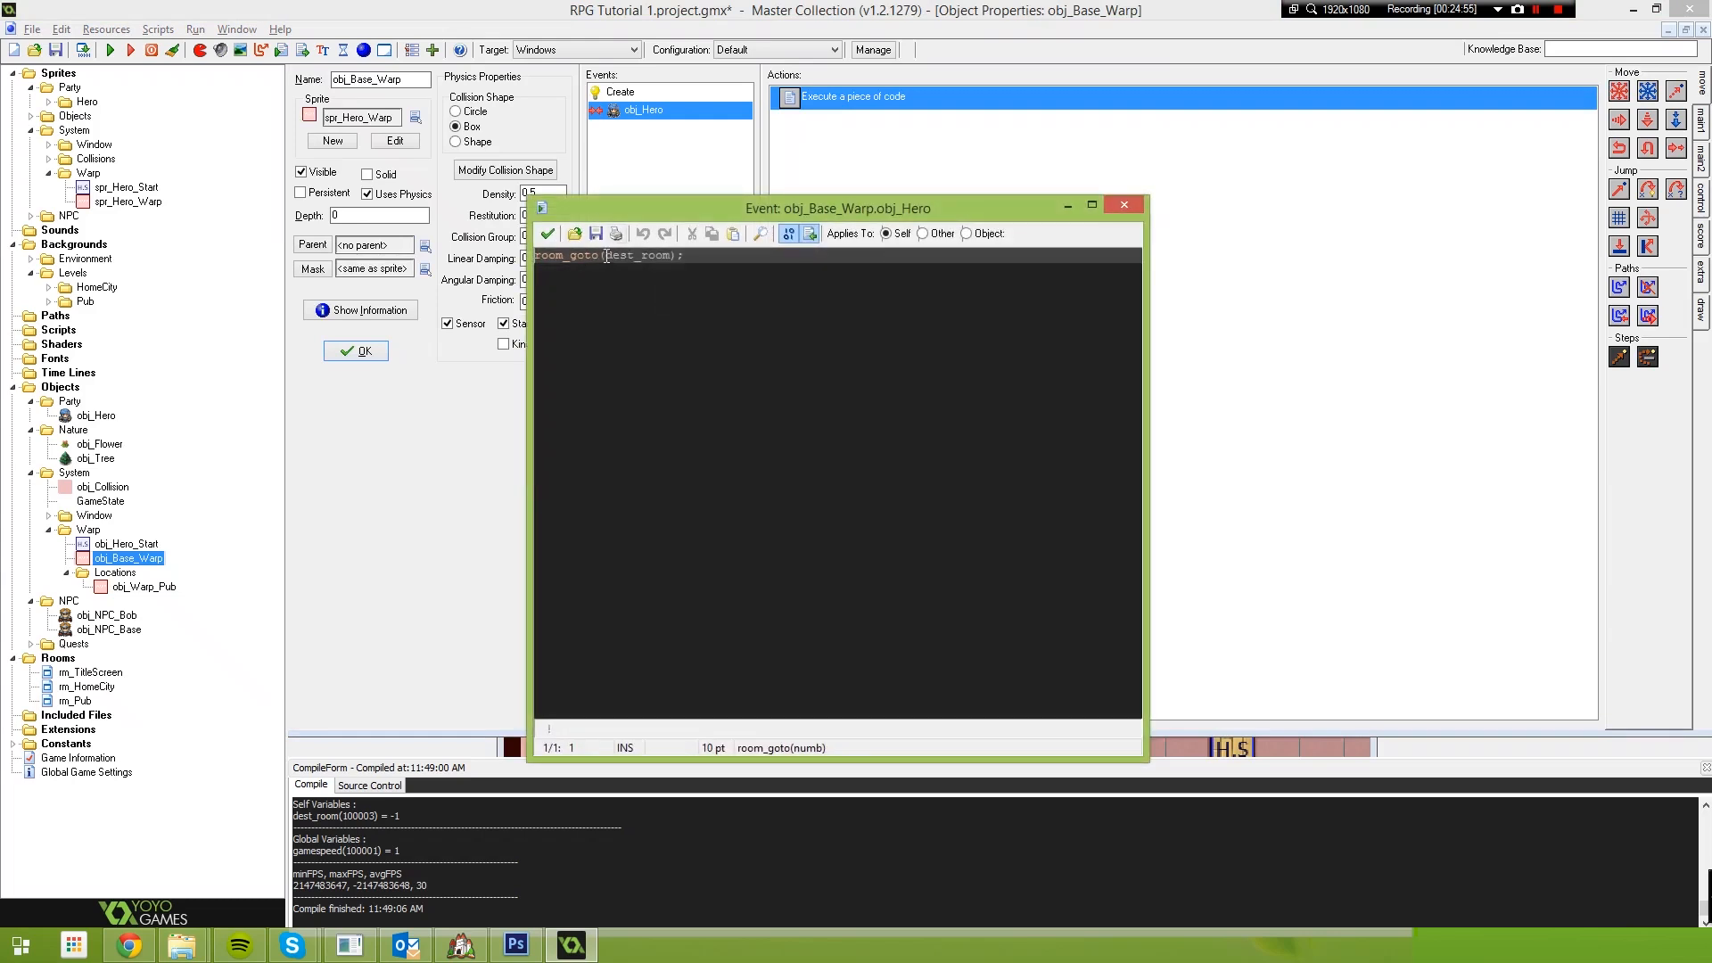
left_click_drag(606, 257, 658, 257)
left_click(548, 234)
Check the event_inherited call and the dest_room assignment in obj_Warp_Pub's Create code
double_click(141, 588)
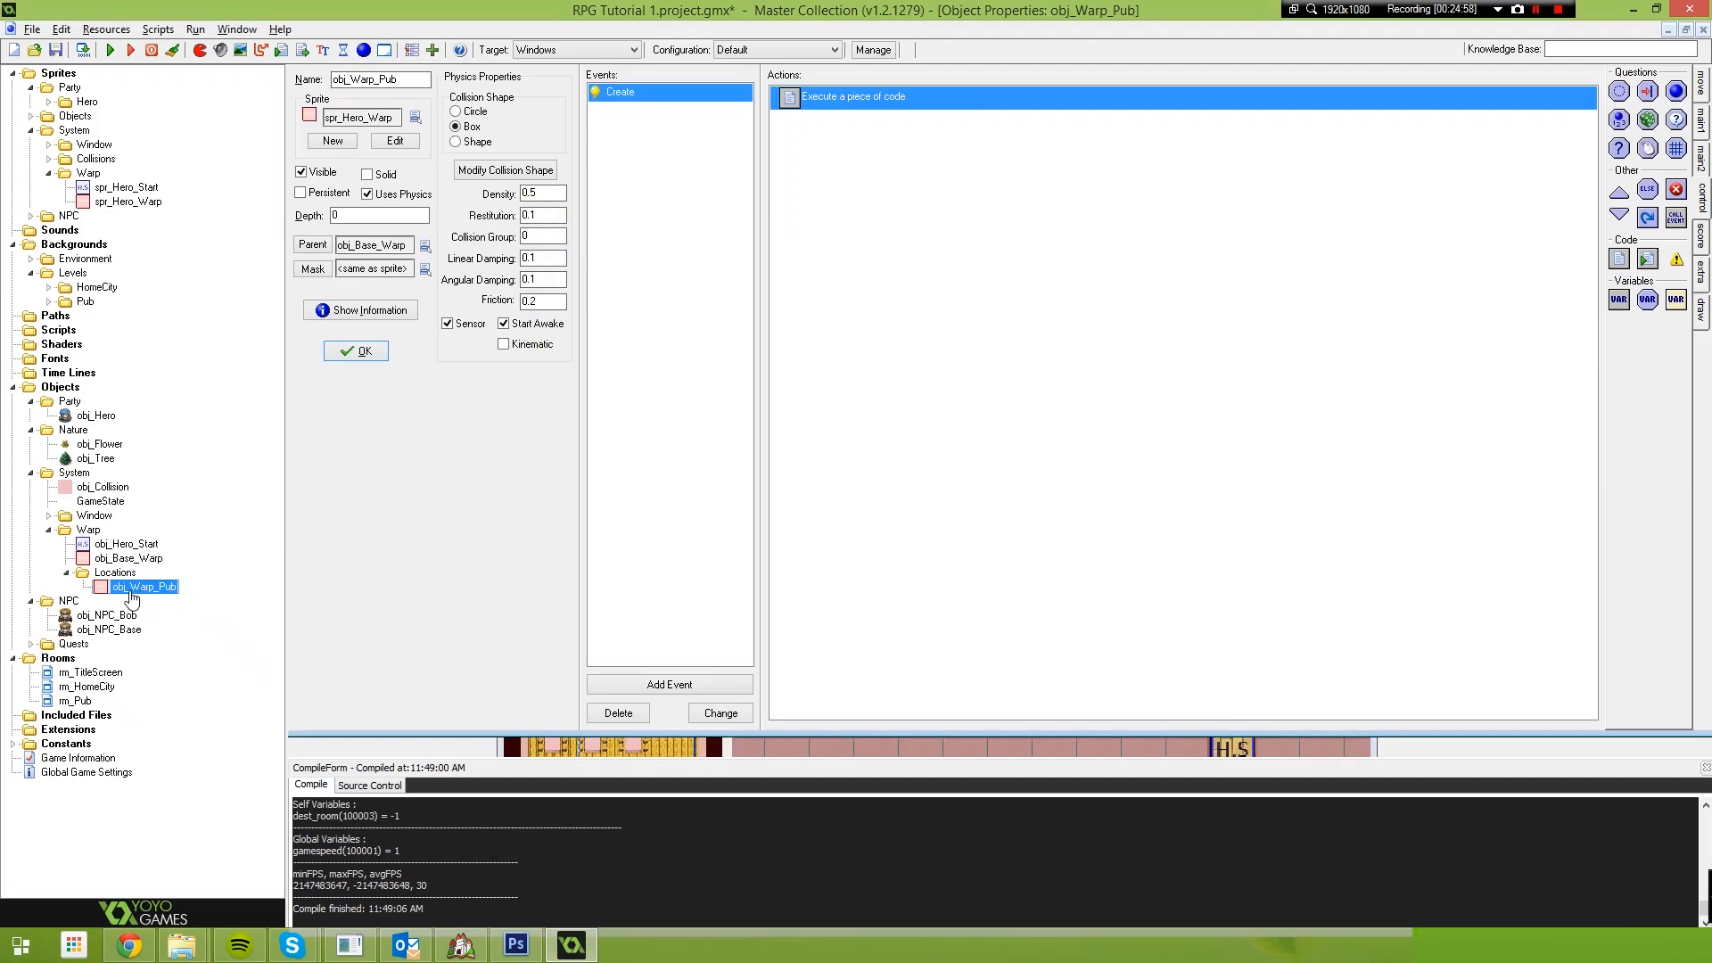
double_click(848, 100)
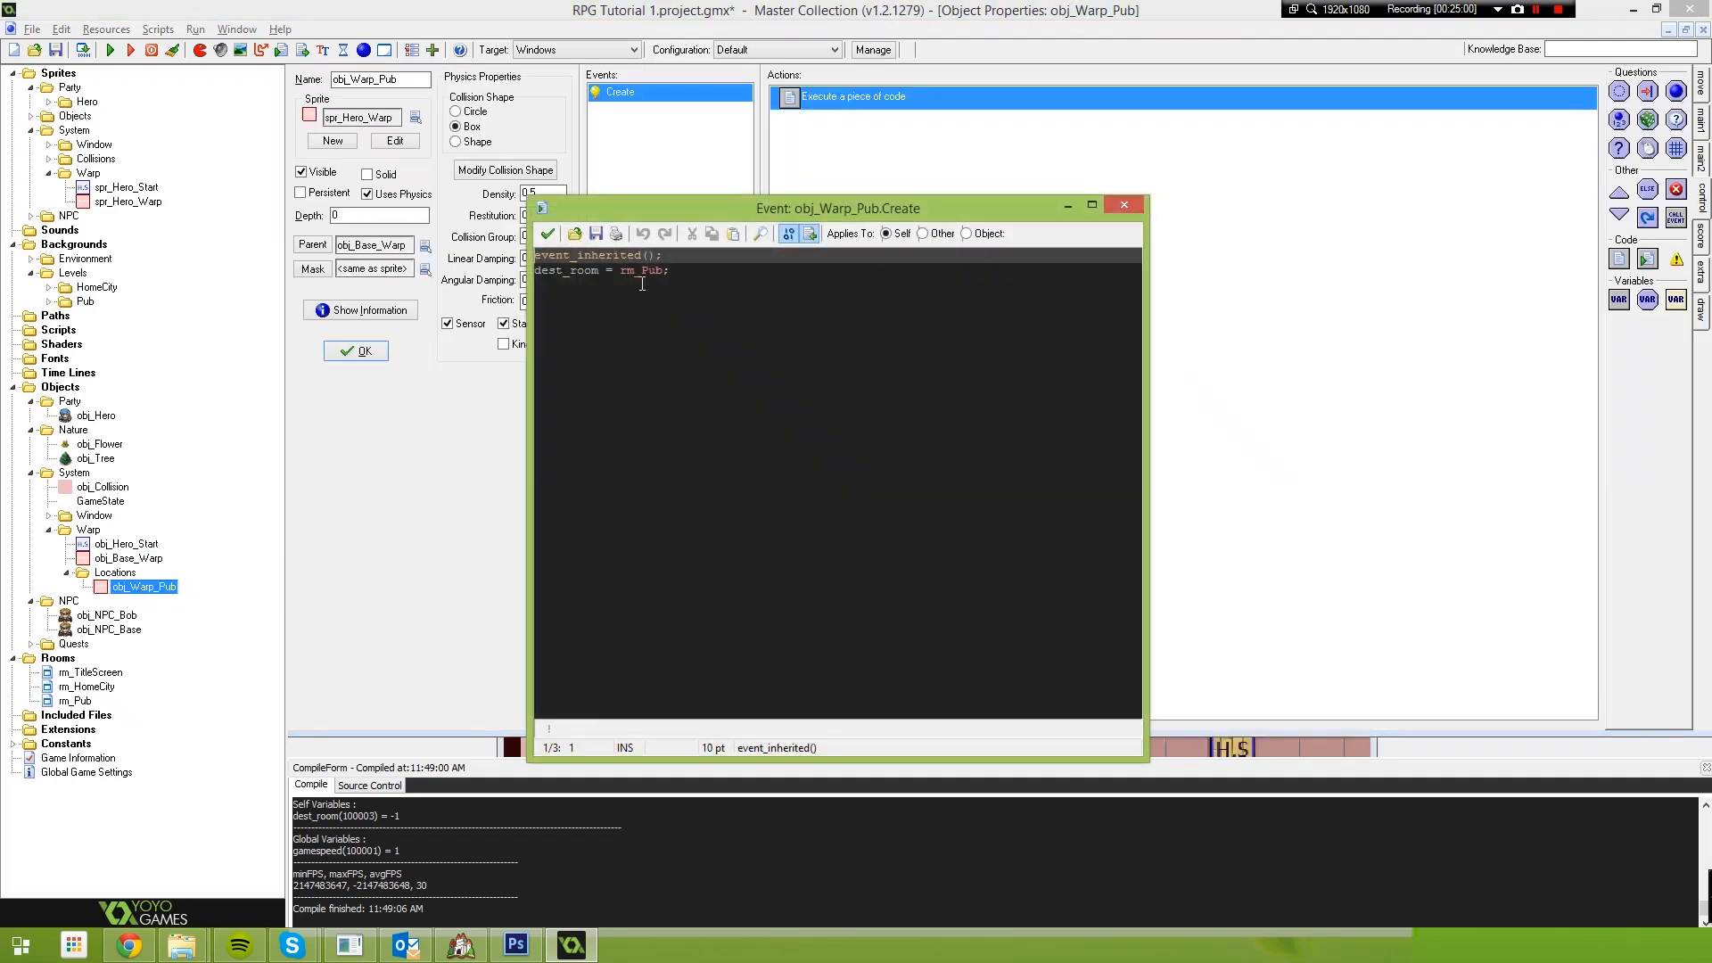
mouse_move(565, 270)
left_mouse_down()
mouse_move(663, 273)
mouse_move(558, 265)
left_mouse_up()
left_click(681, 280)
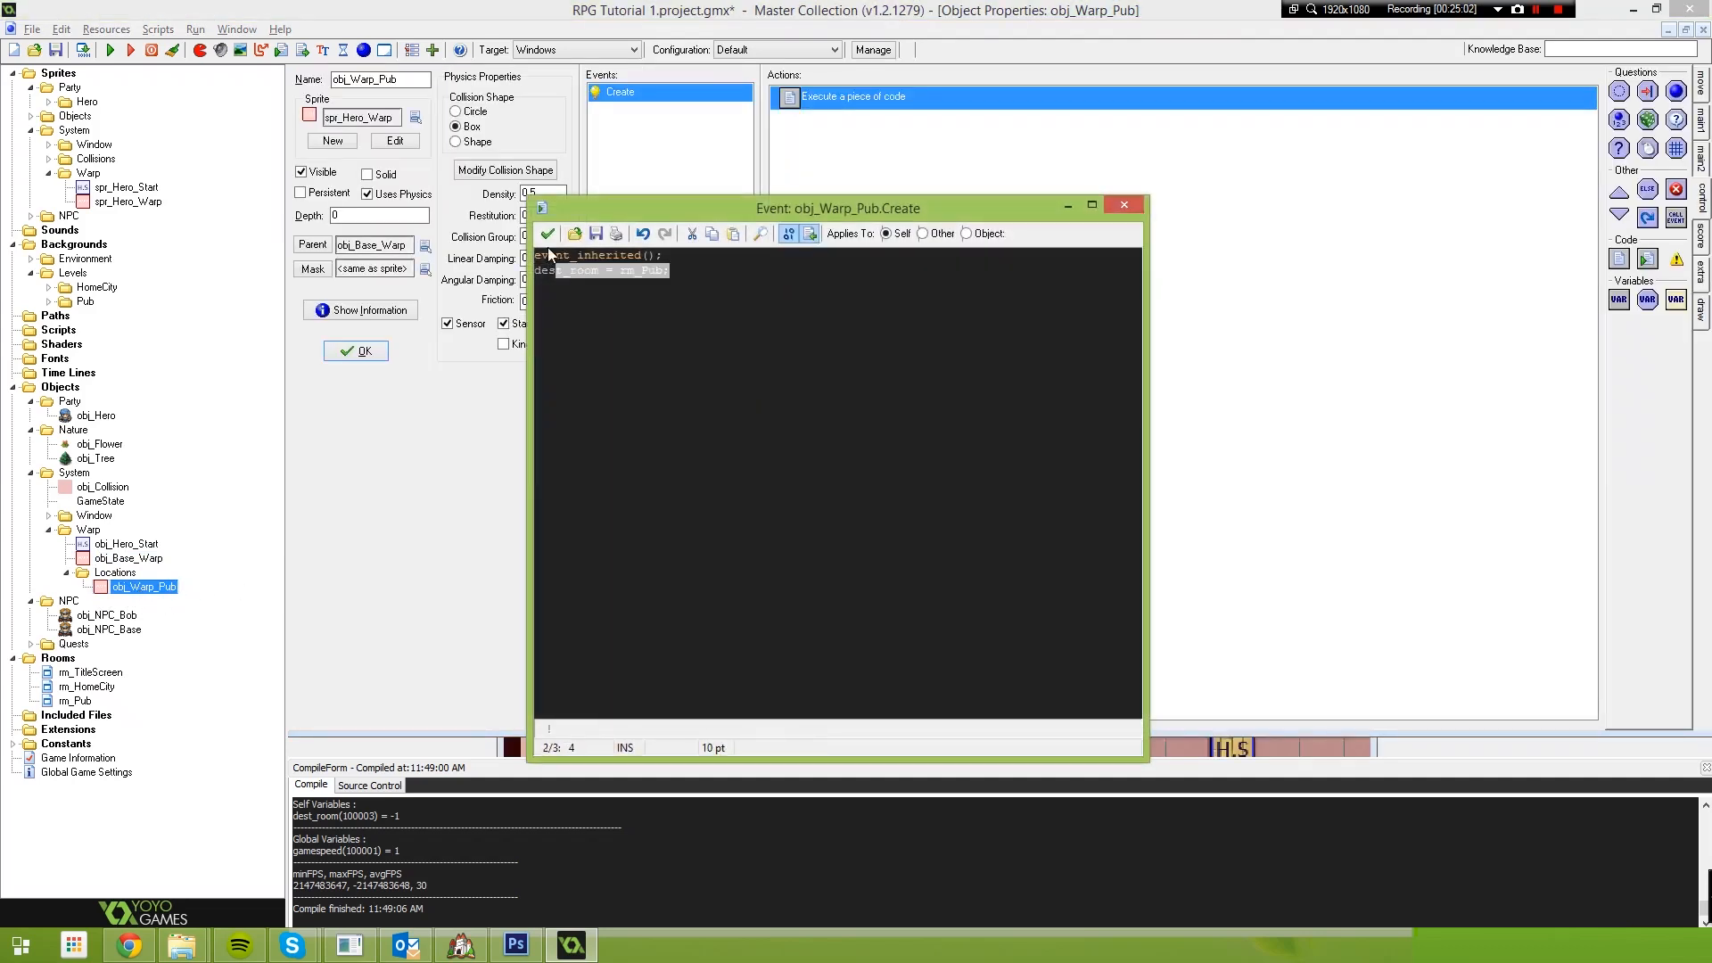
left_click(548, 234)
Run the game, walk the hero up into the pub doorway to test the warp, and close the game
key("F5")
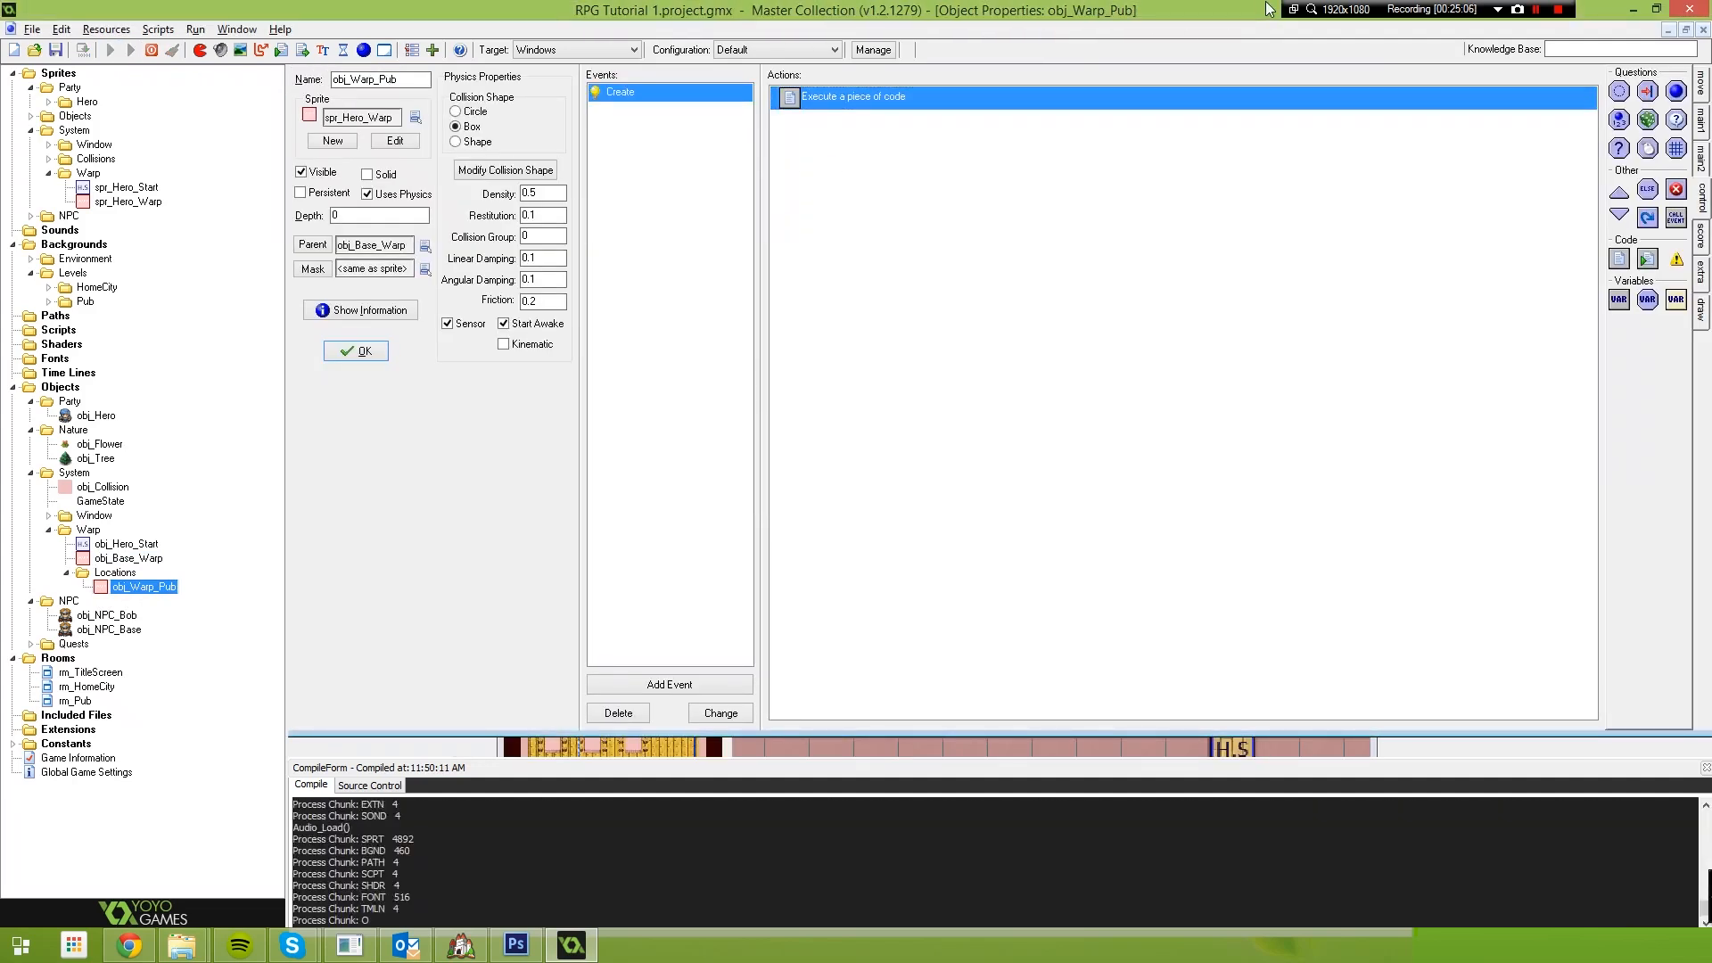
key("Up")
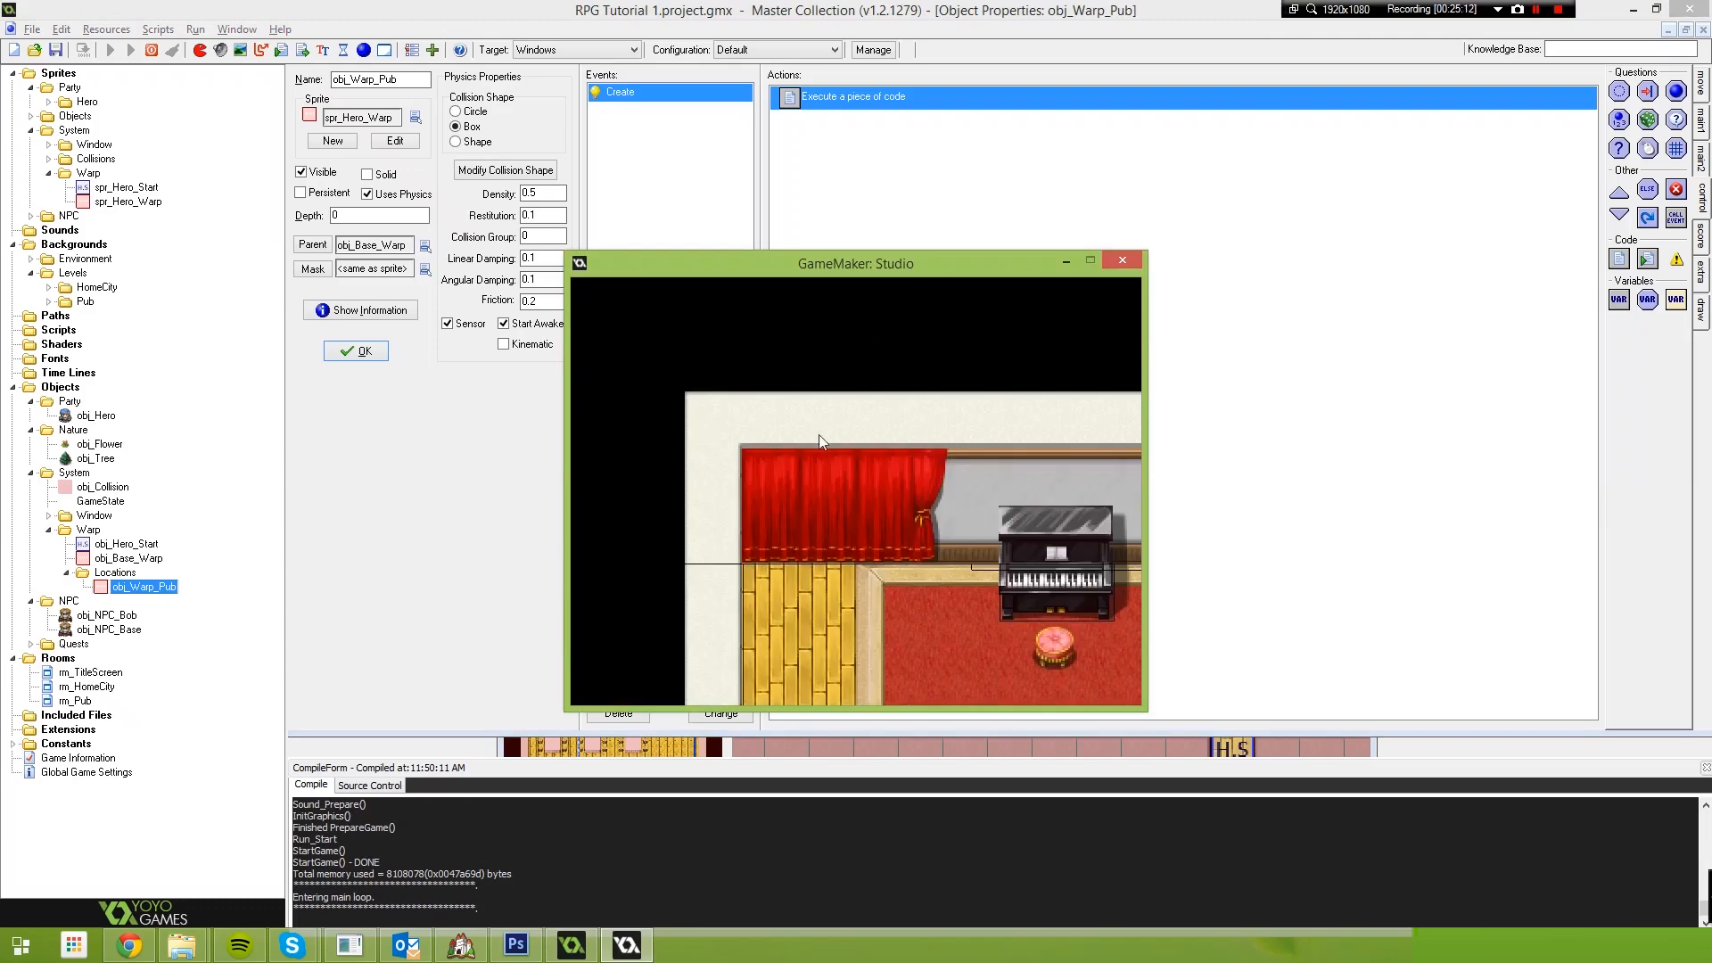
left_click(1120, 260)
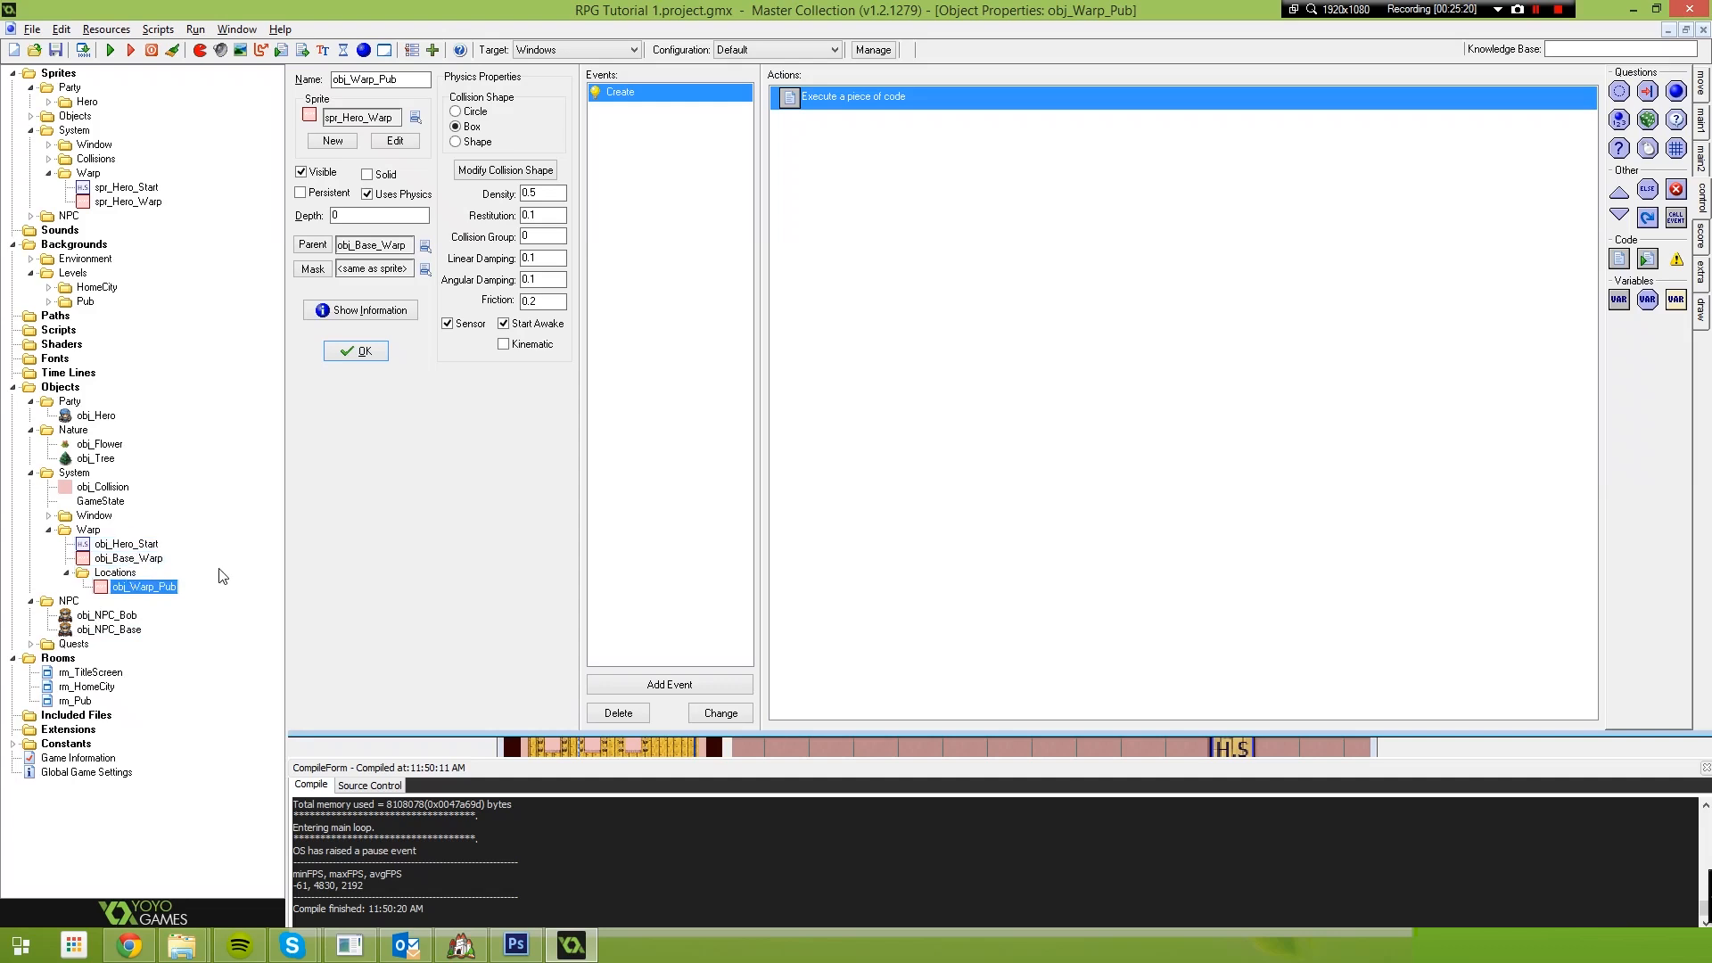
Add "show_message("test");" below the room_goto line in obj_Base_Warp's obj_Hero collision code and accept it
double_click(127, 558)
double_click(829, 98)
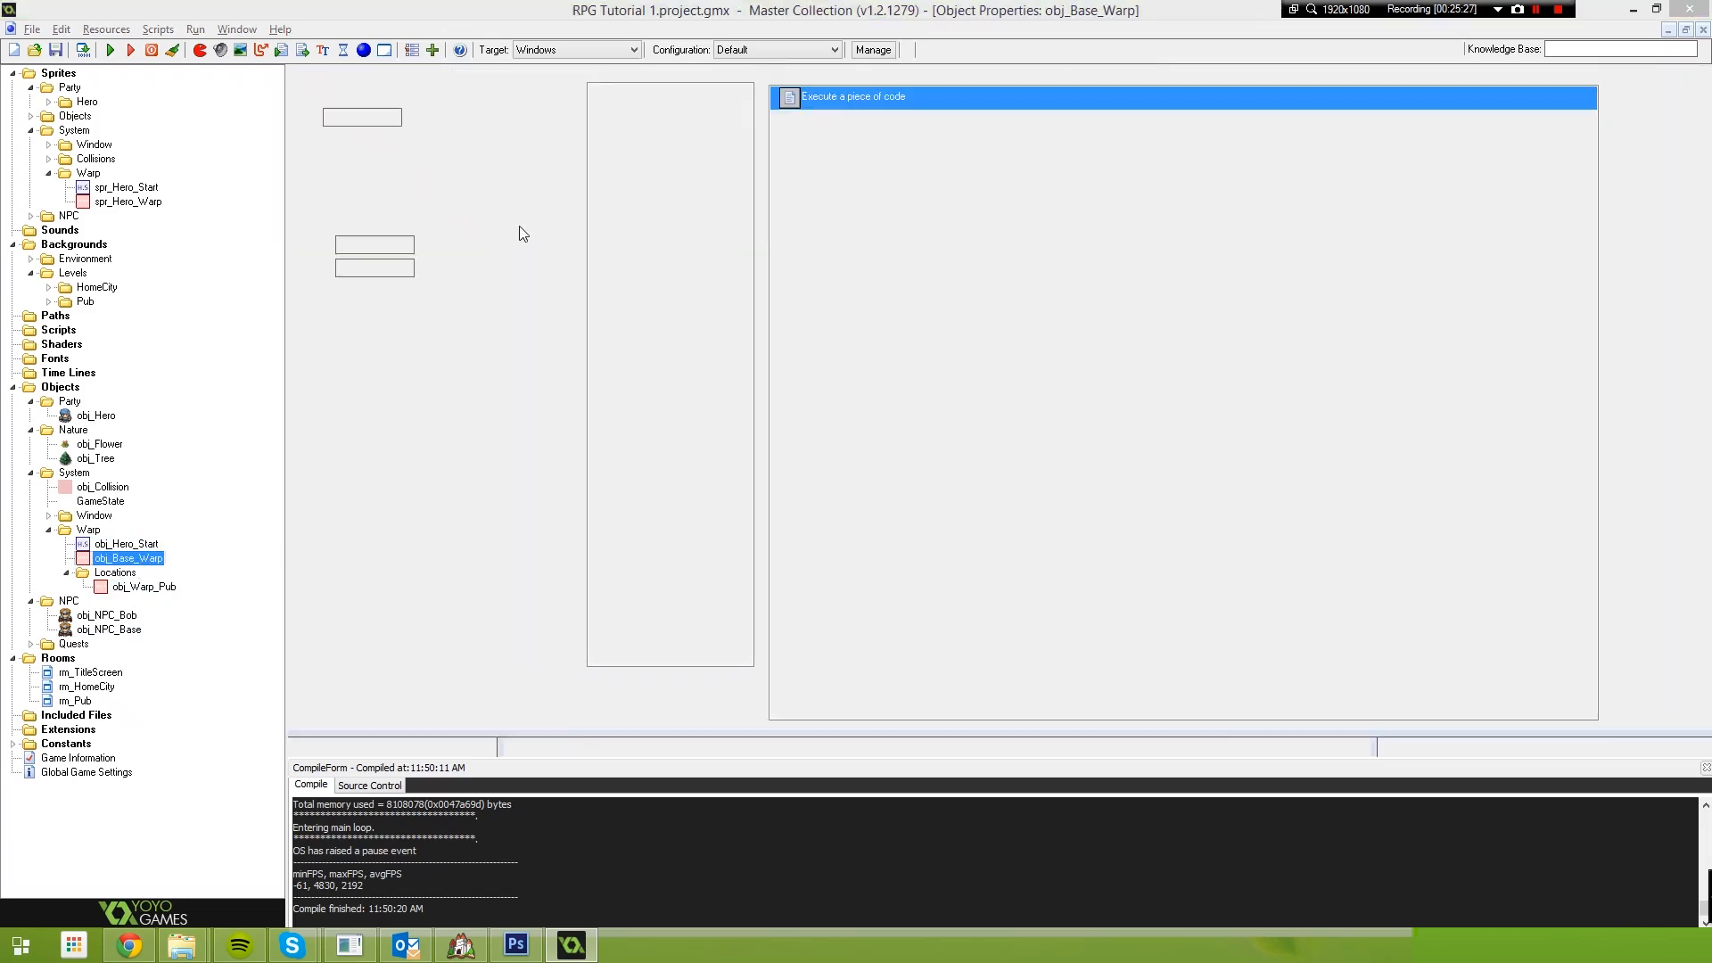
key("Return")
type("al")
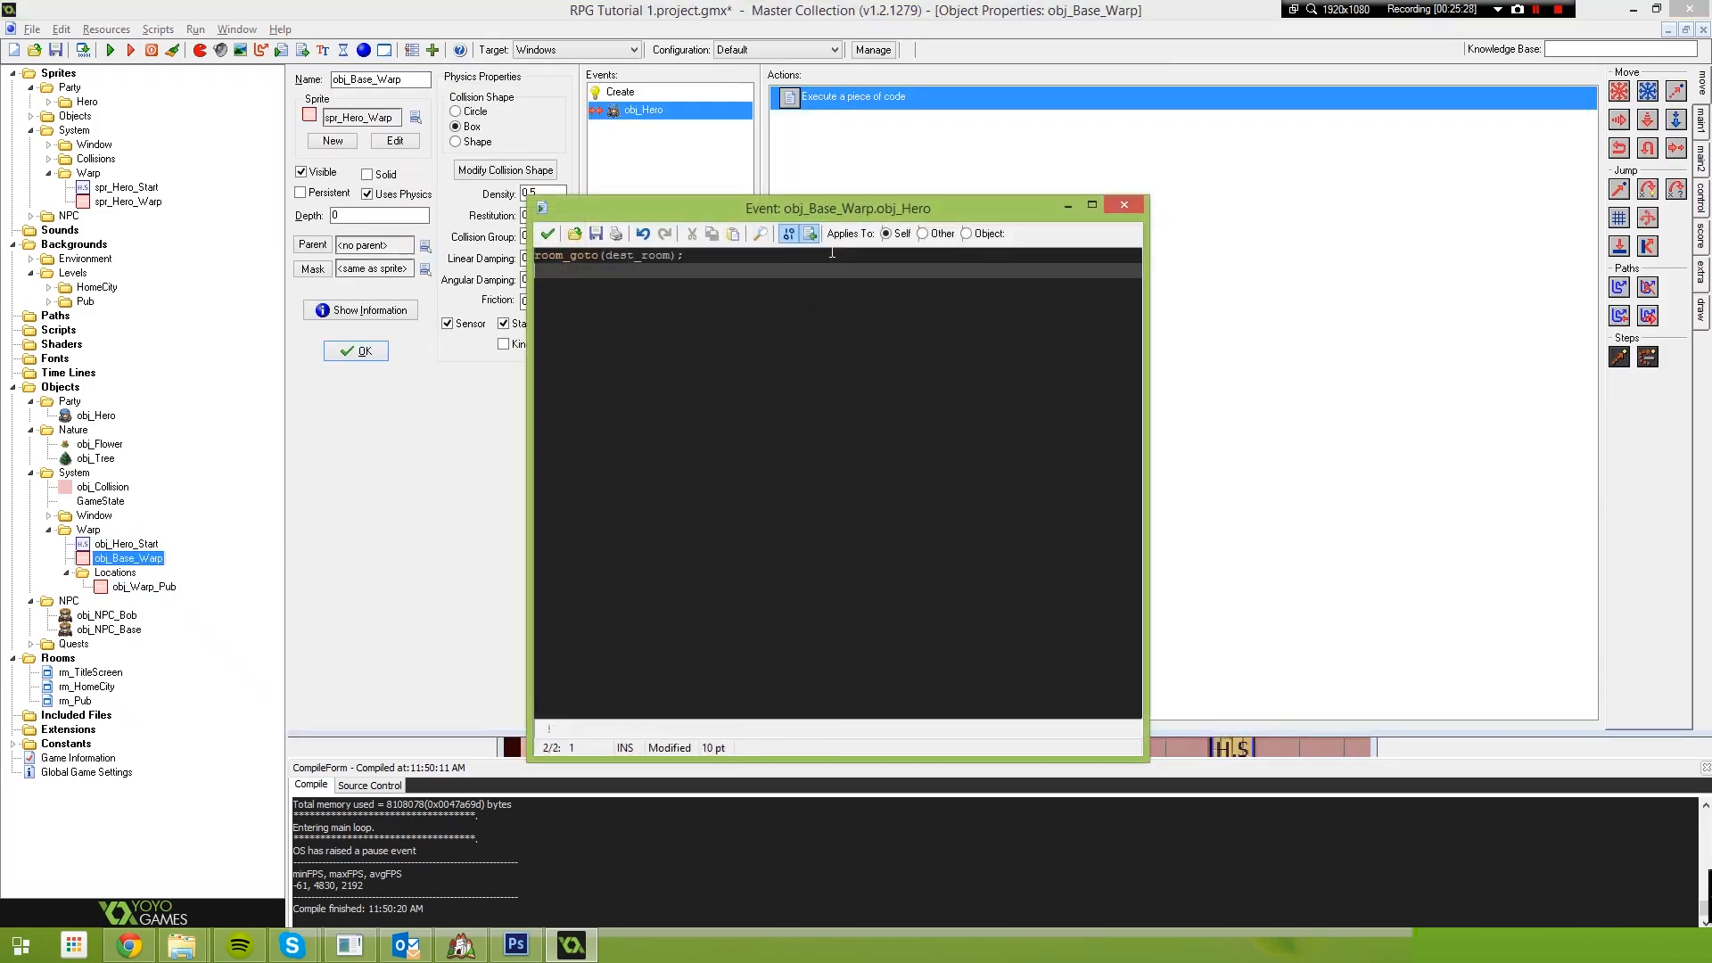
key("BackSpace")
key("BackSpace")
type("show_")
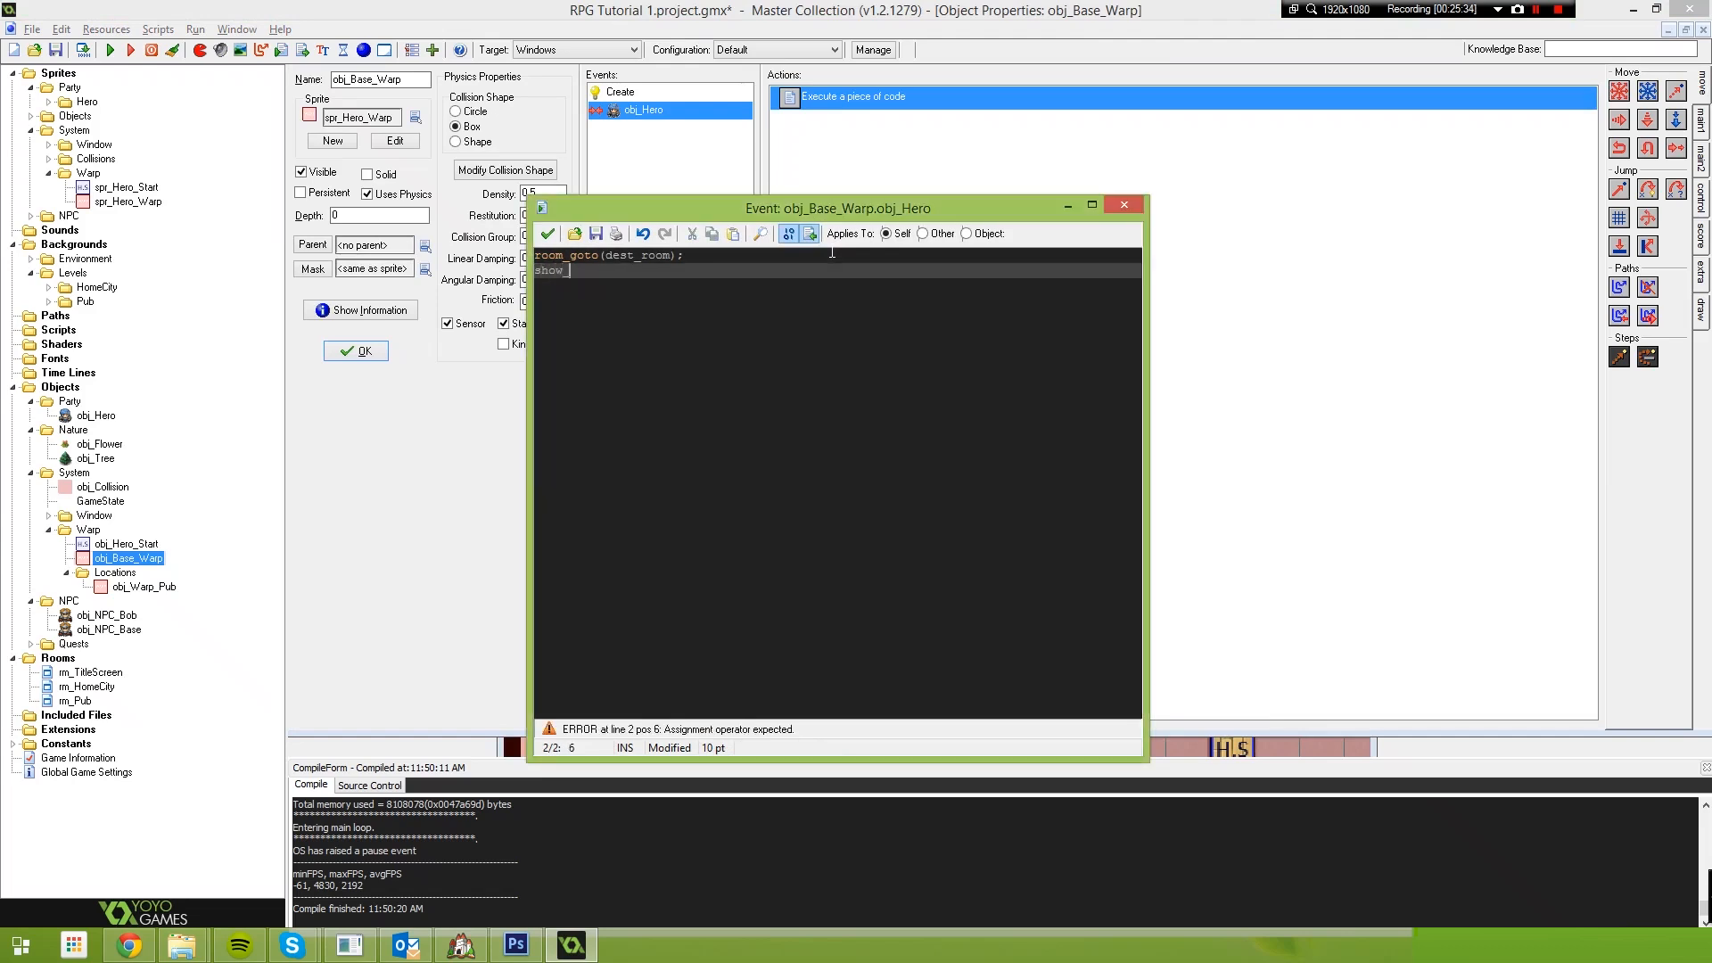
type("message(\"")
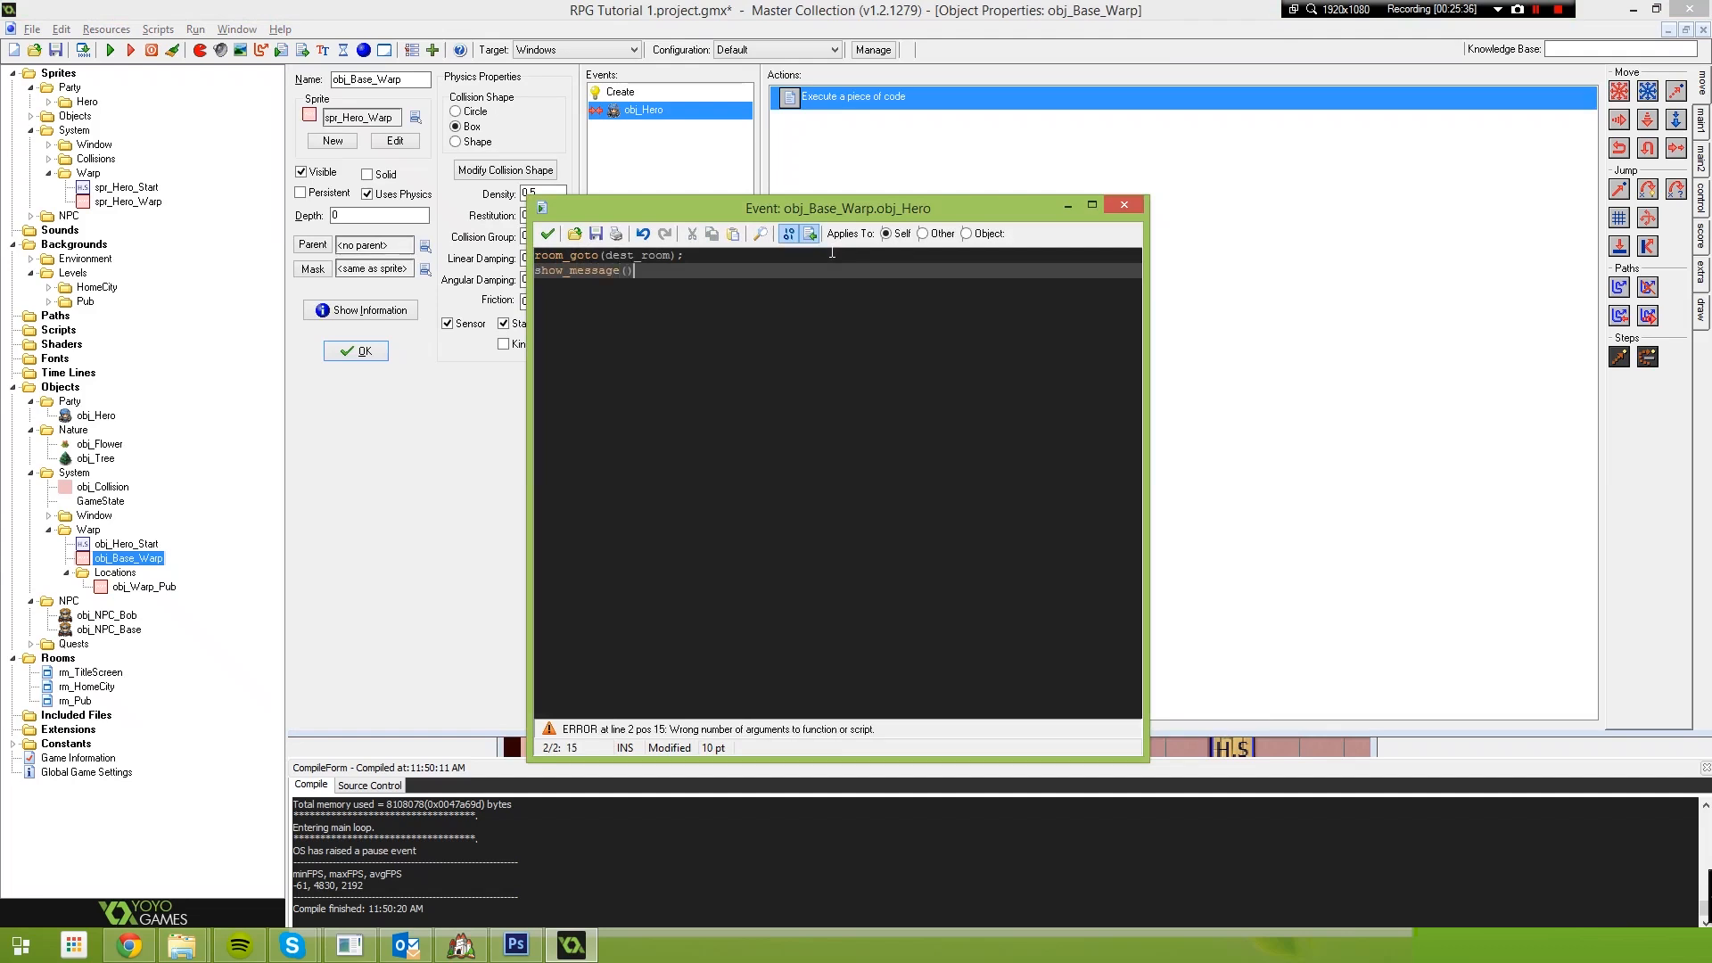
type("test\");")
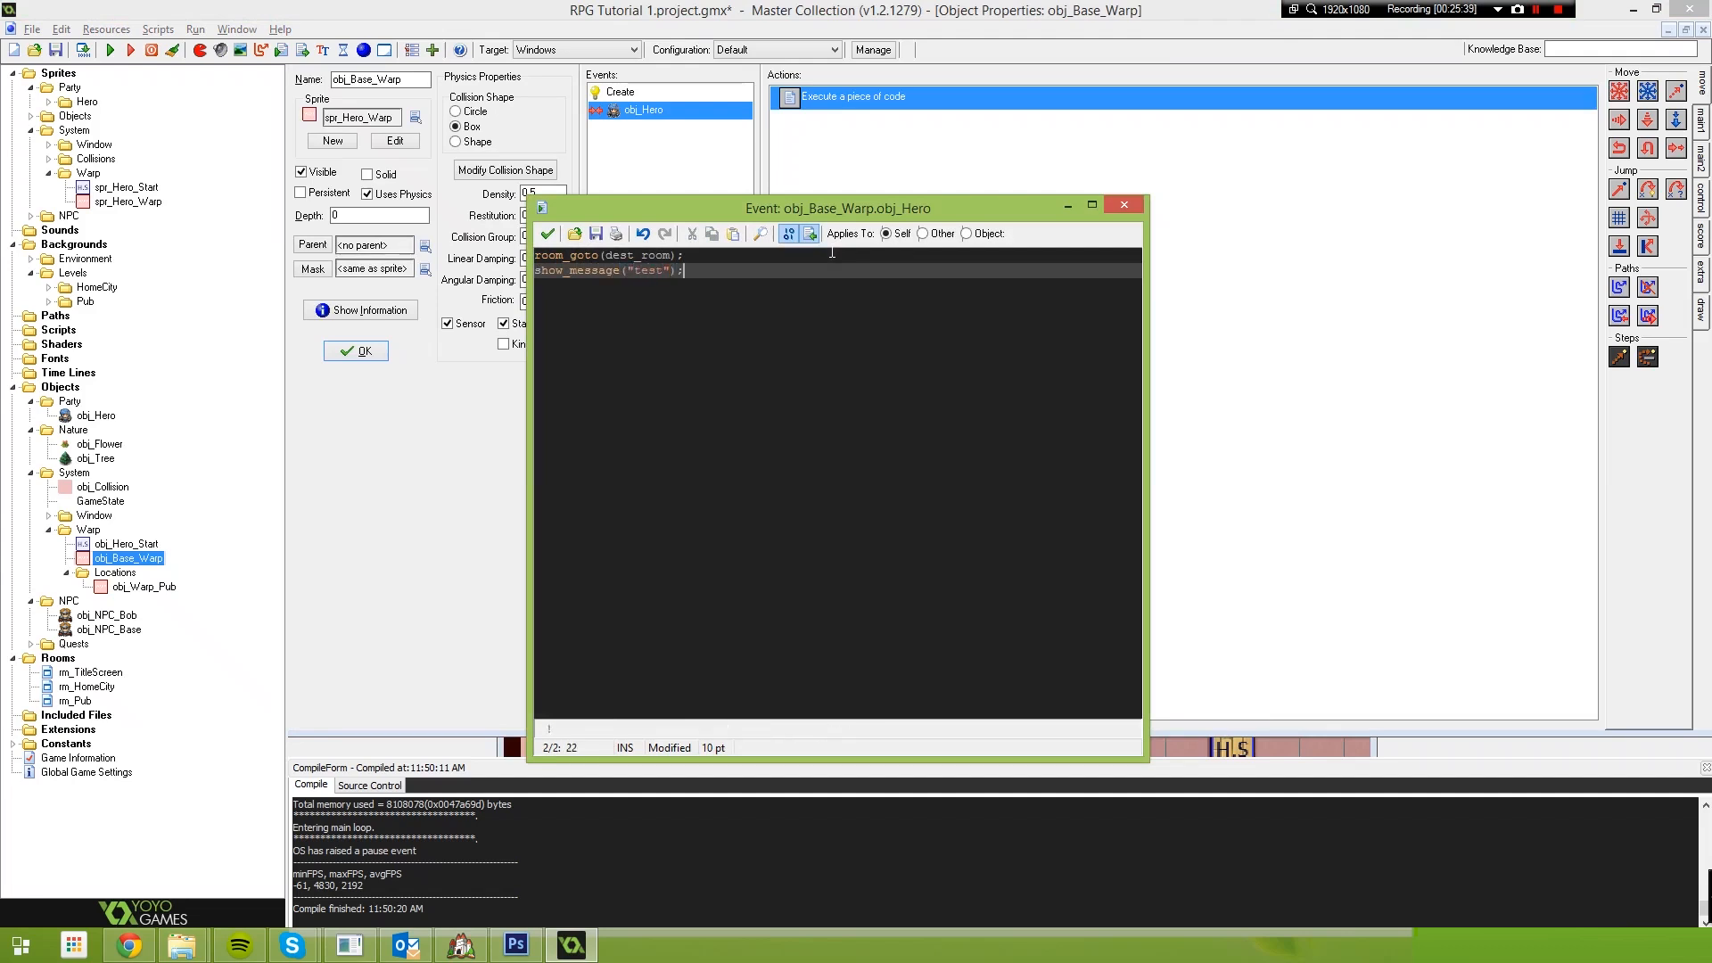
left_click_drag(557, 256, 750, 249)
left_click_drag(562, 271, 745, 281)
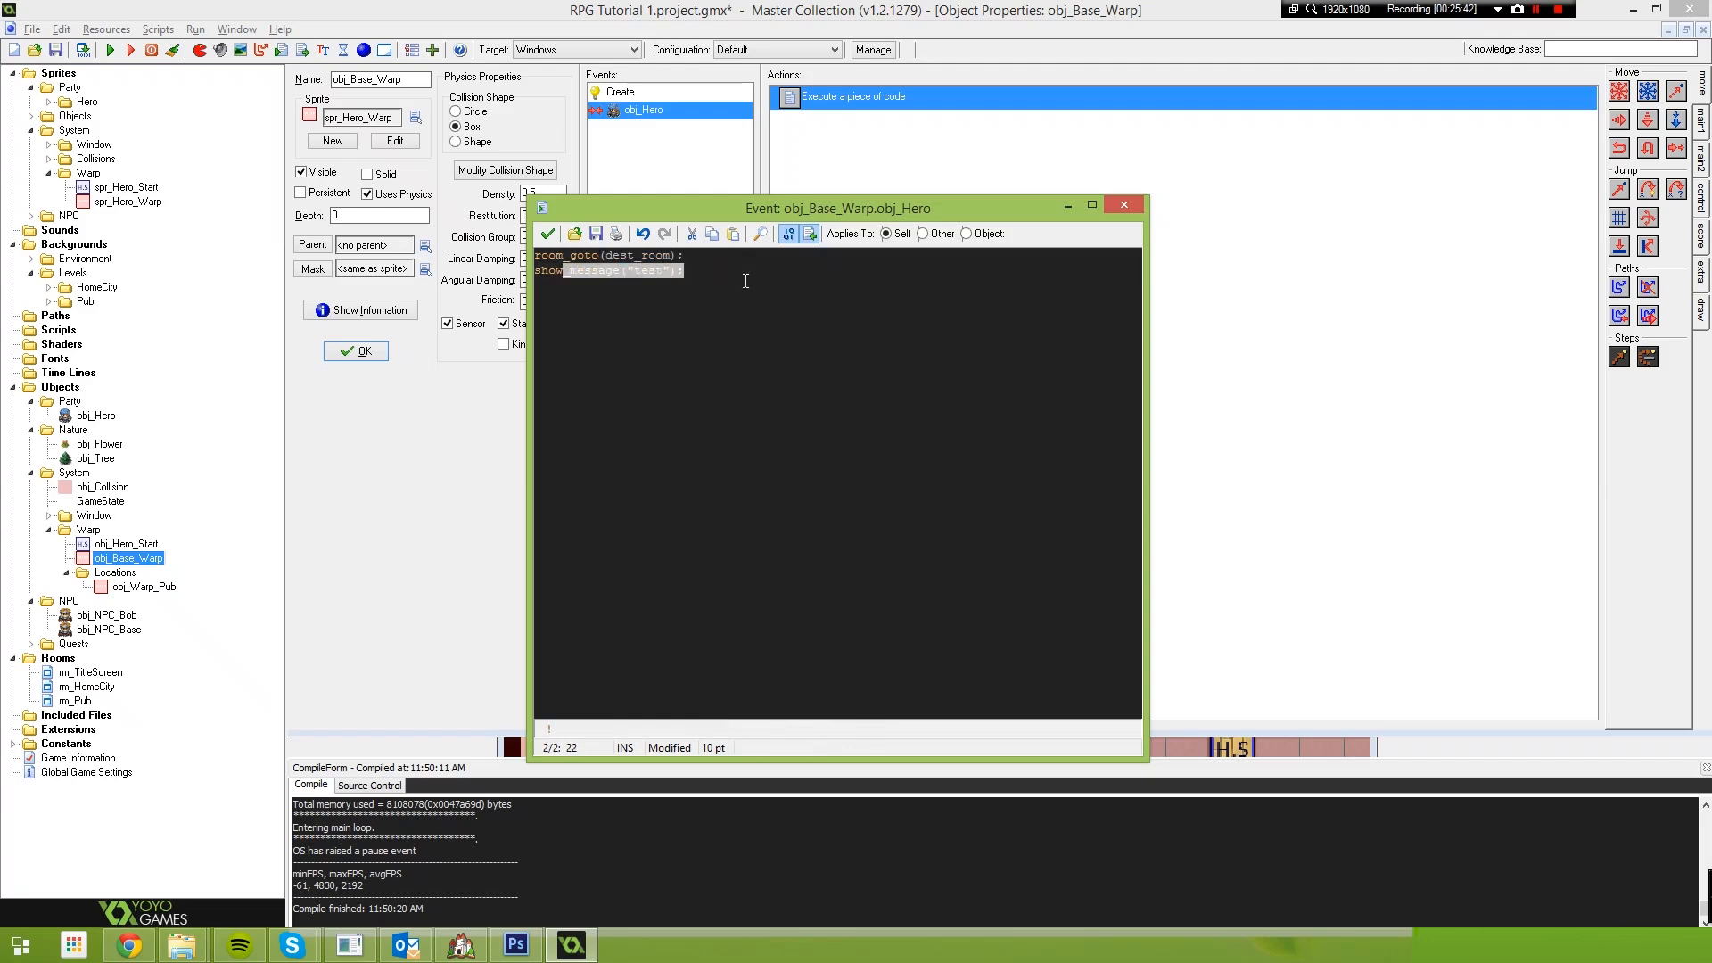
left_click(548, 234)
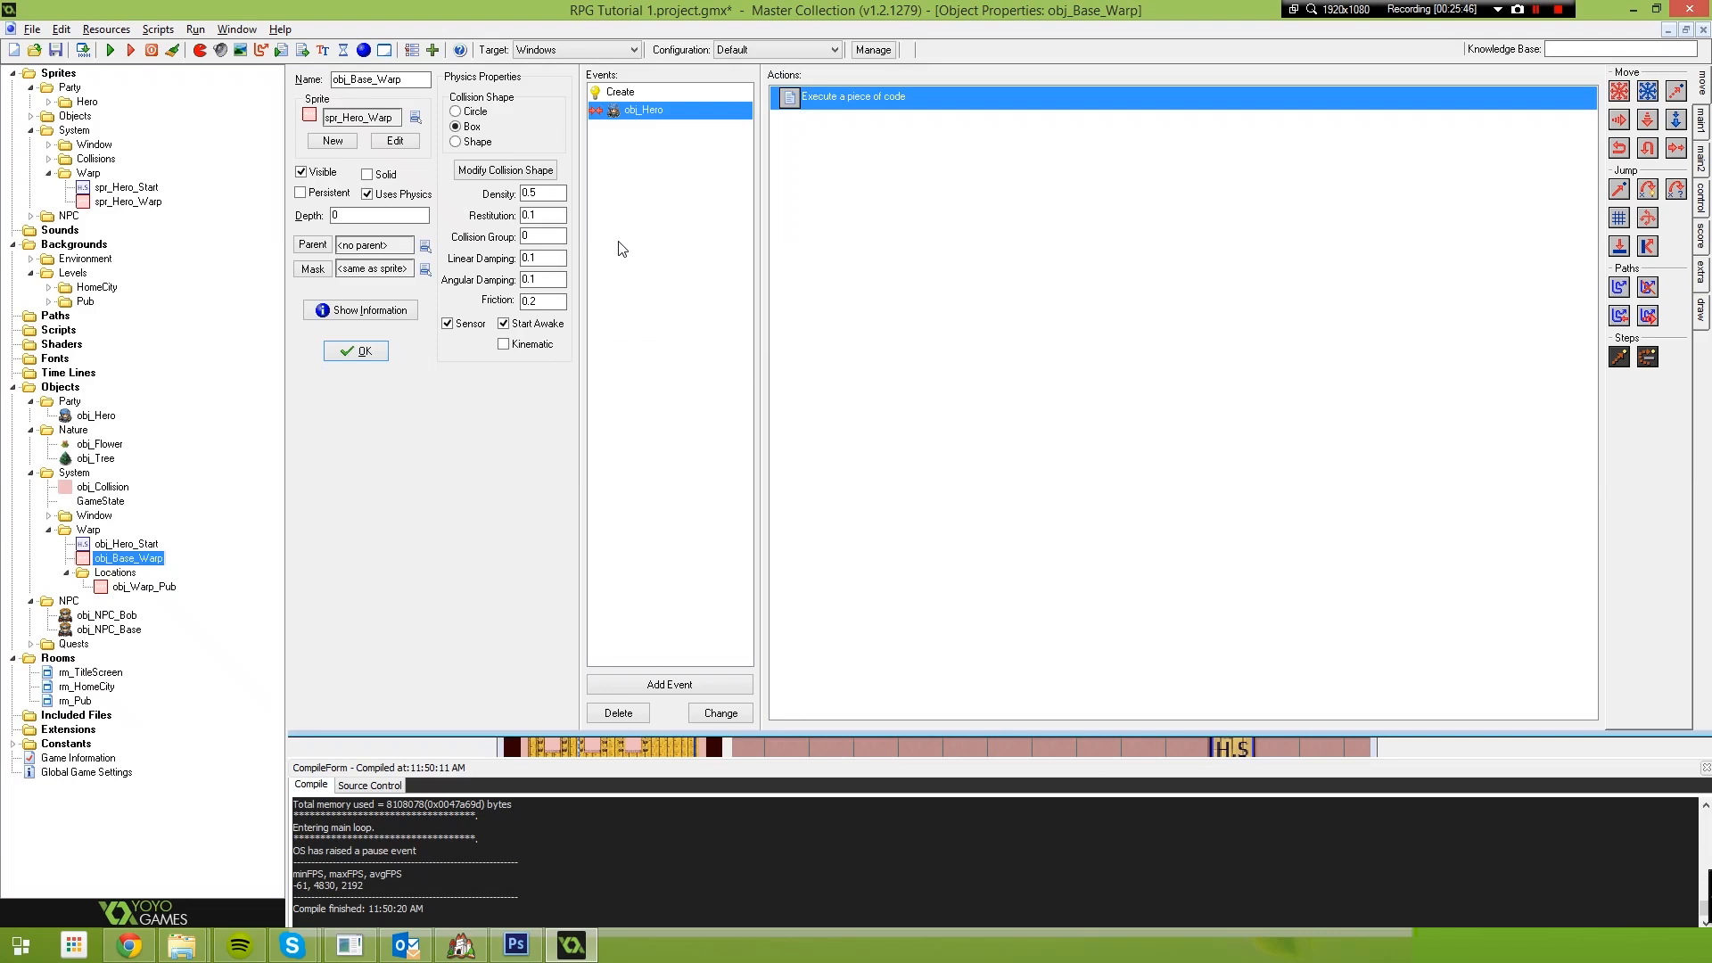
Run the game to check that code after room_goto executes at the pub doorway, dismiss the test message and close the game
key("F5")
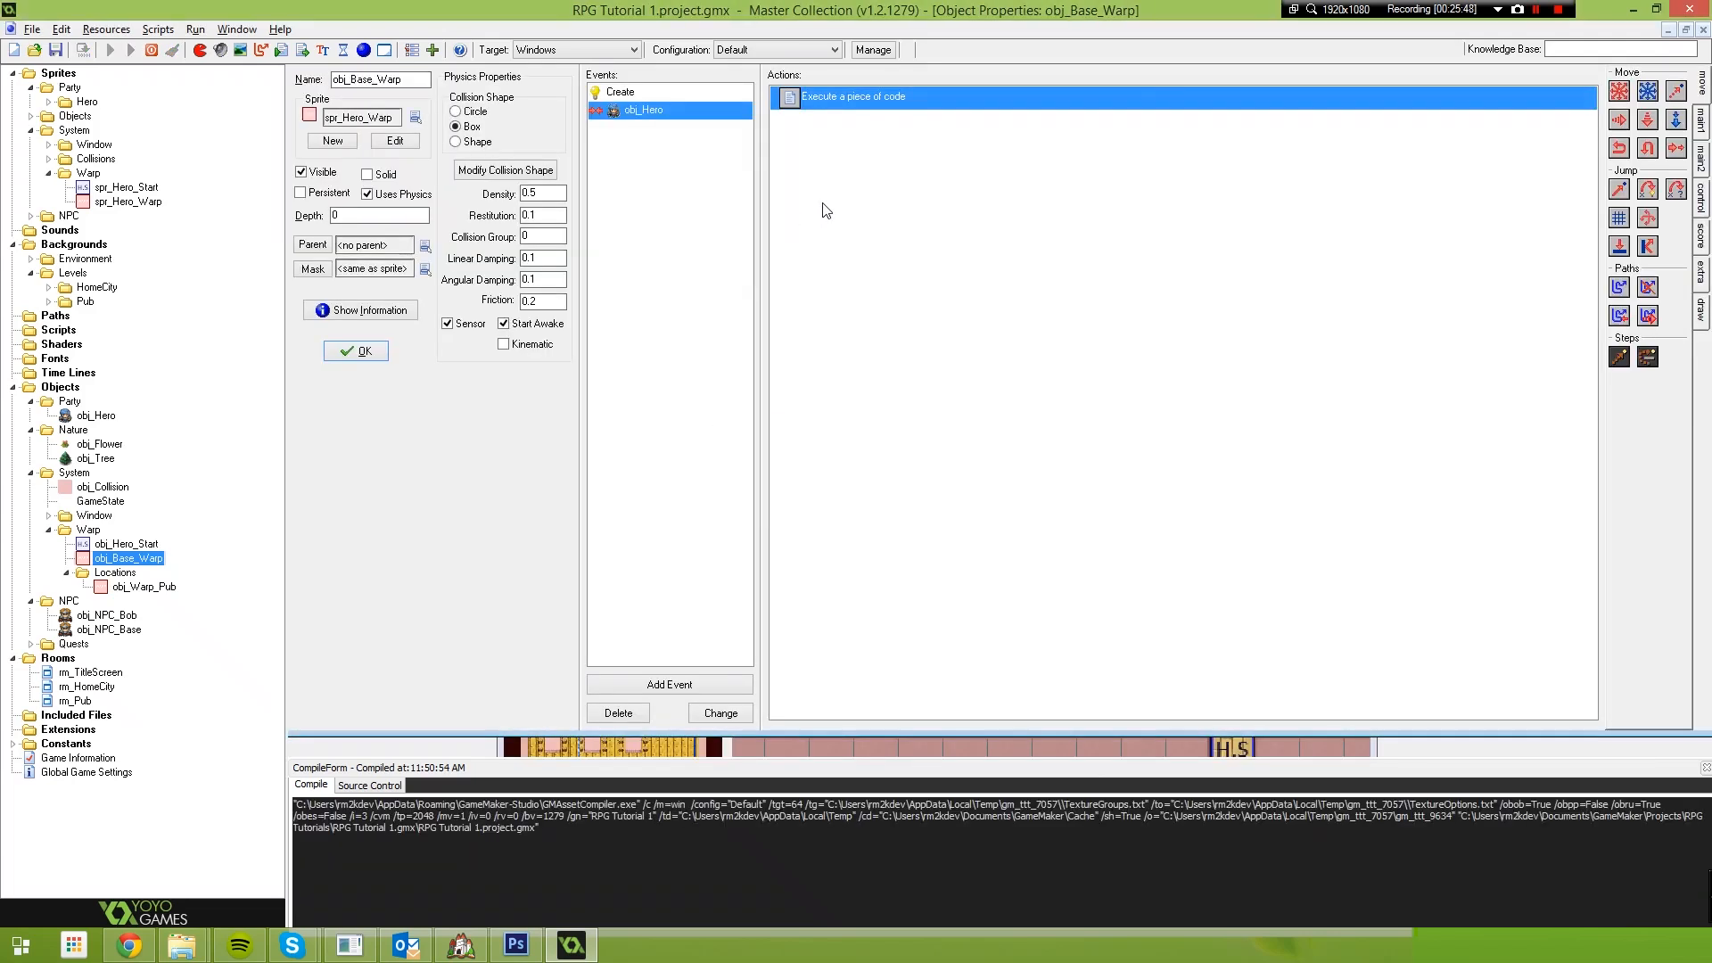
key("Up")
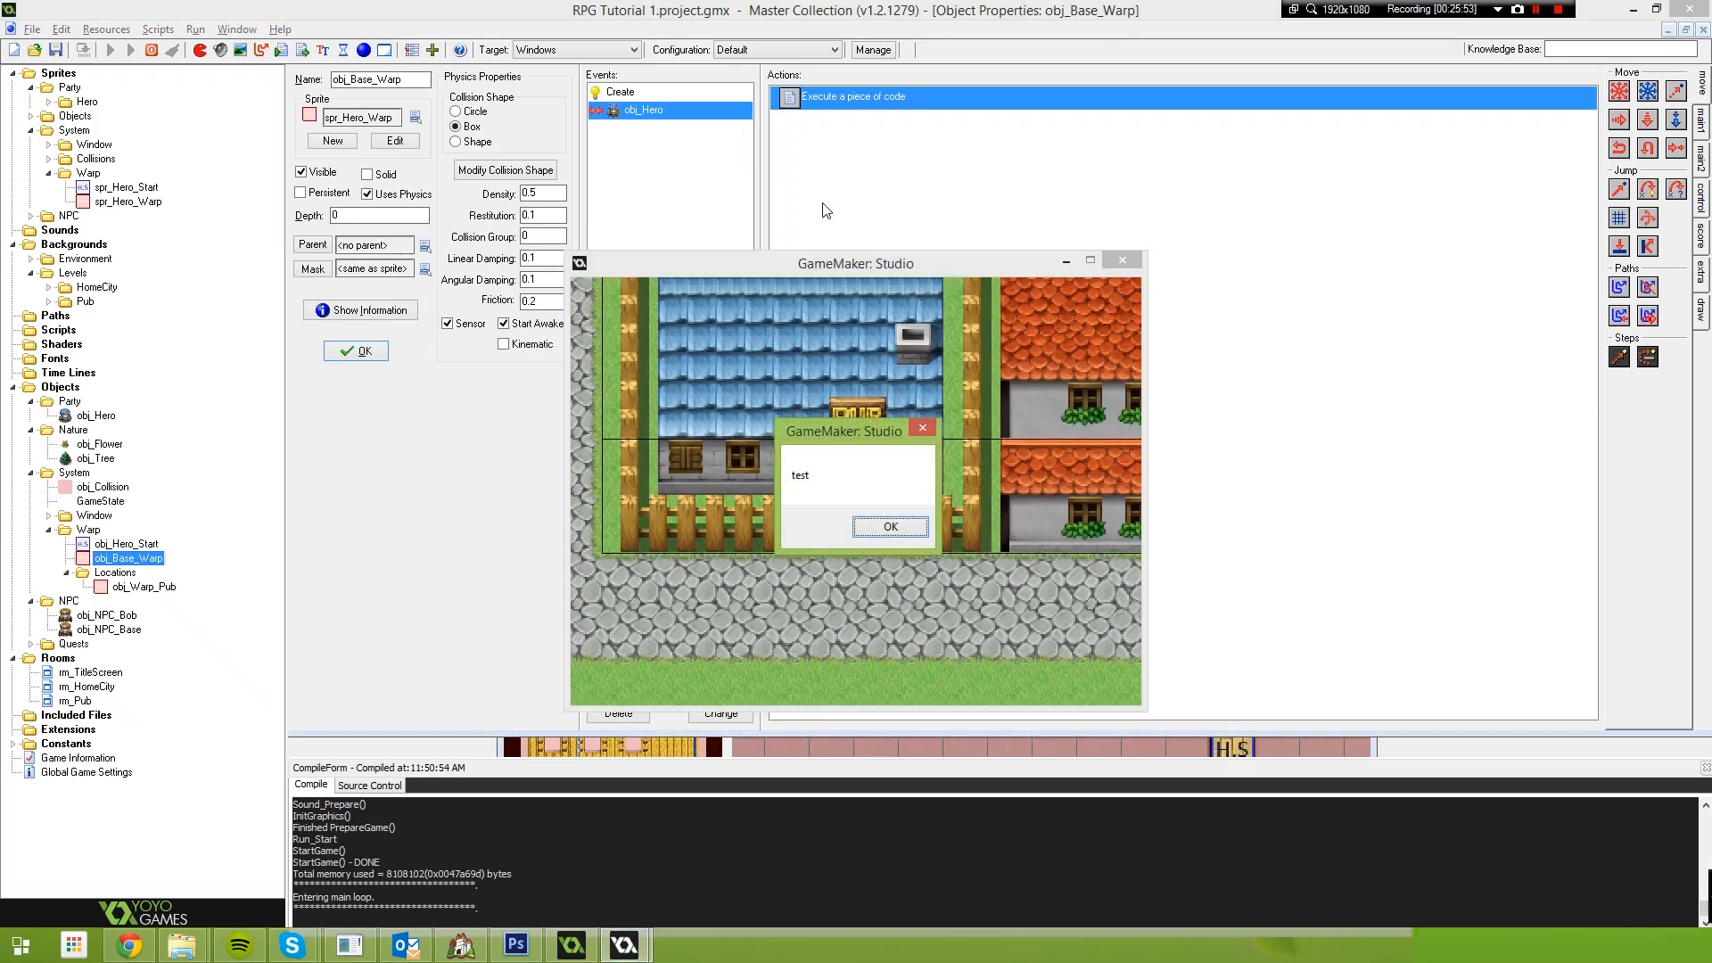
key("Return")
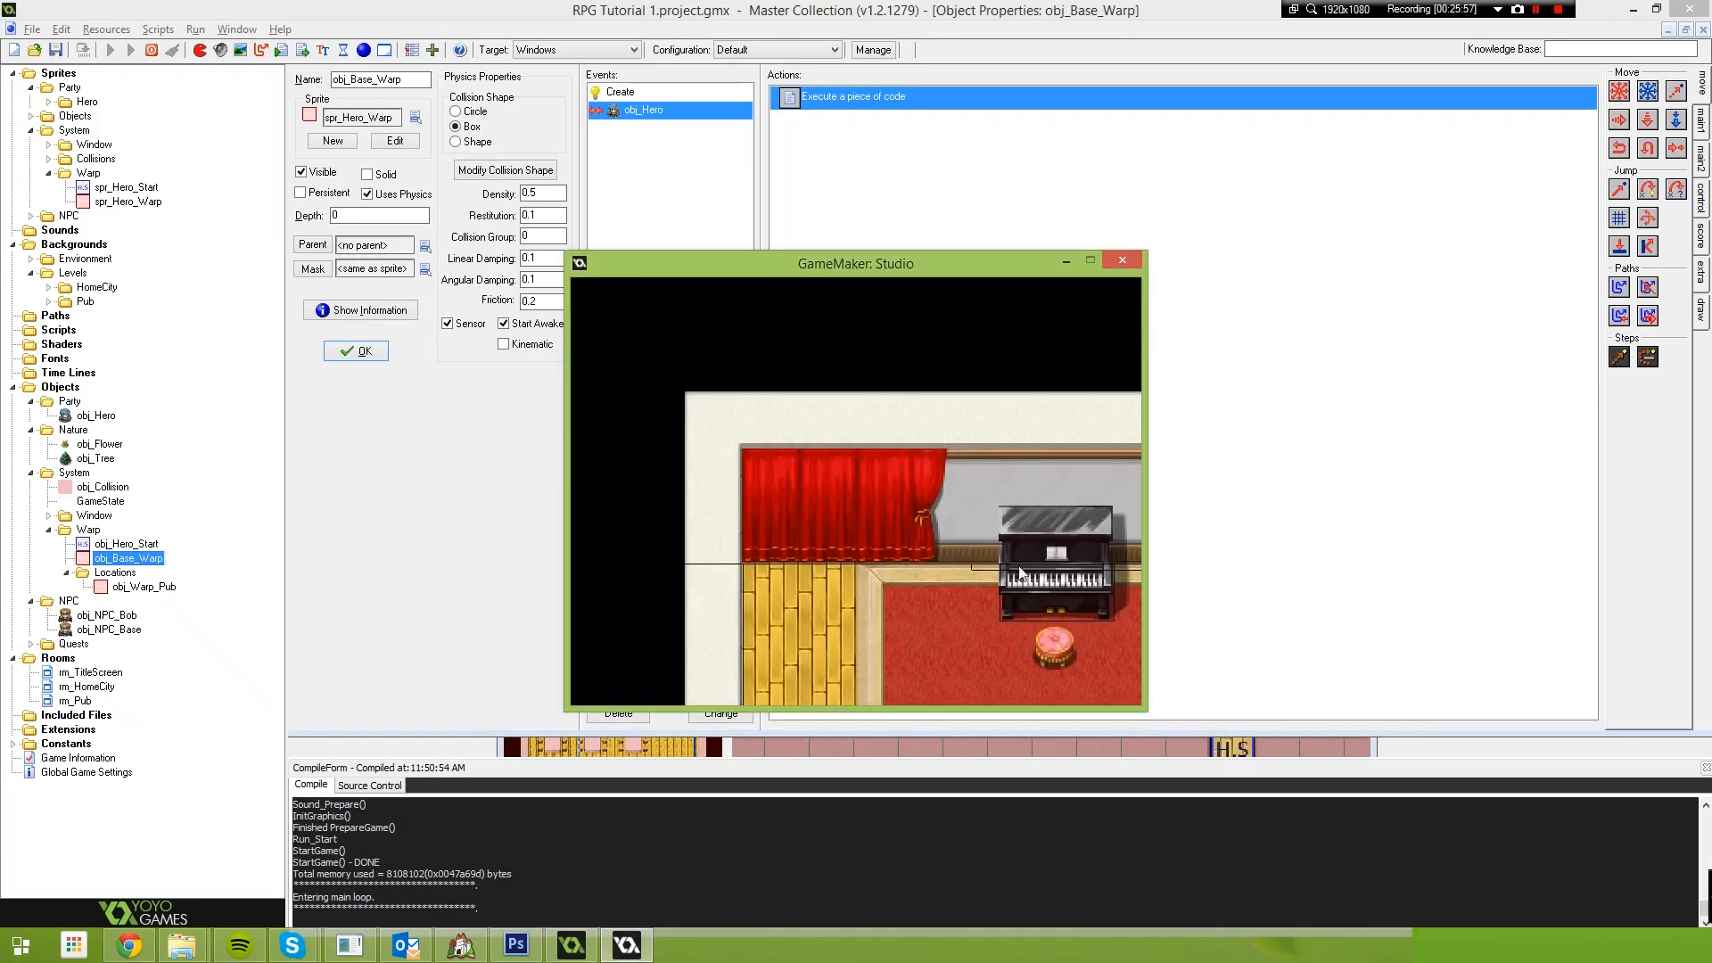
left_click(1123, 261)
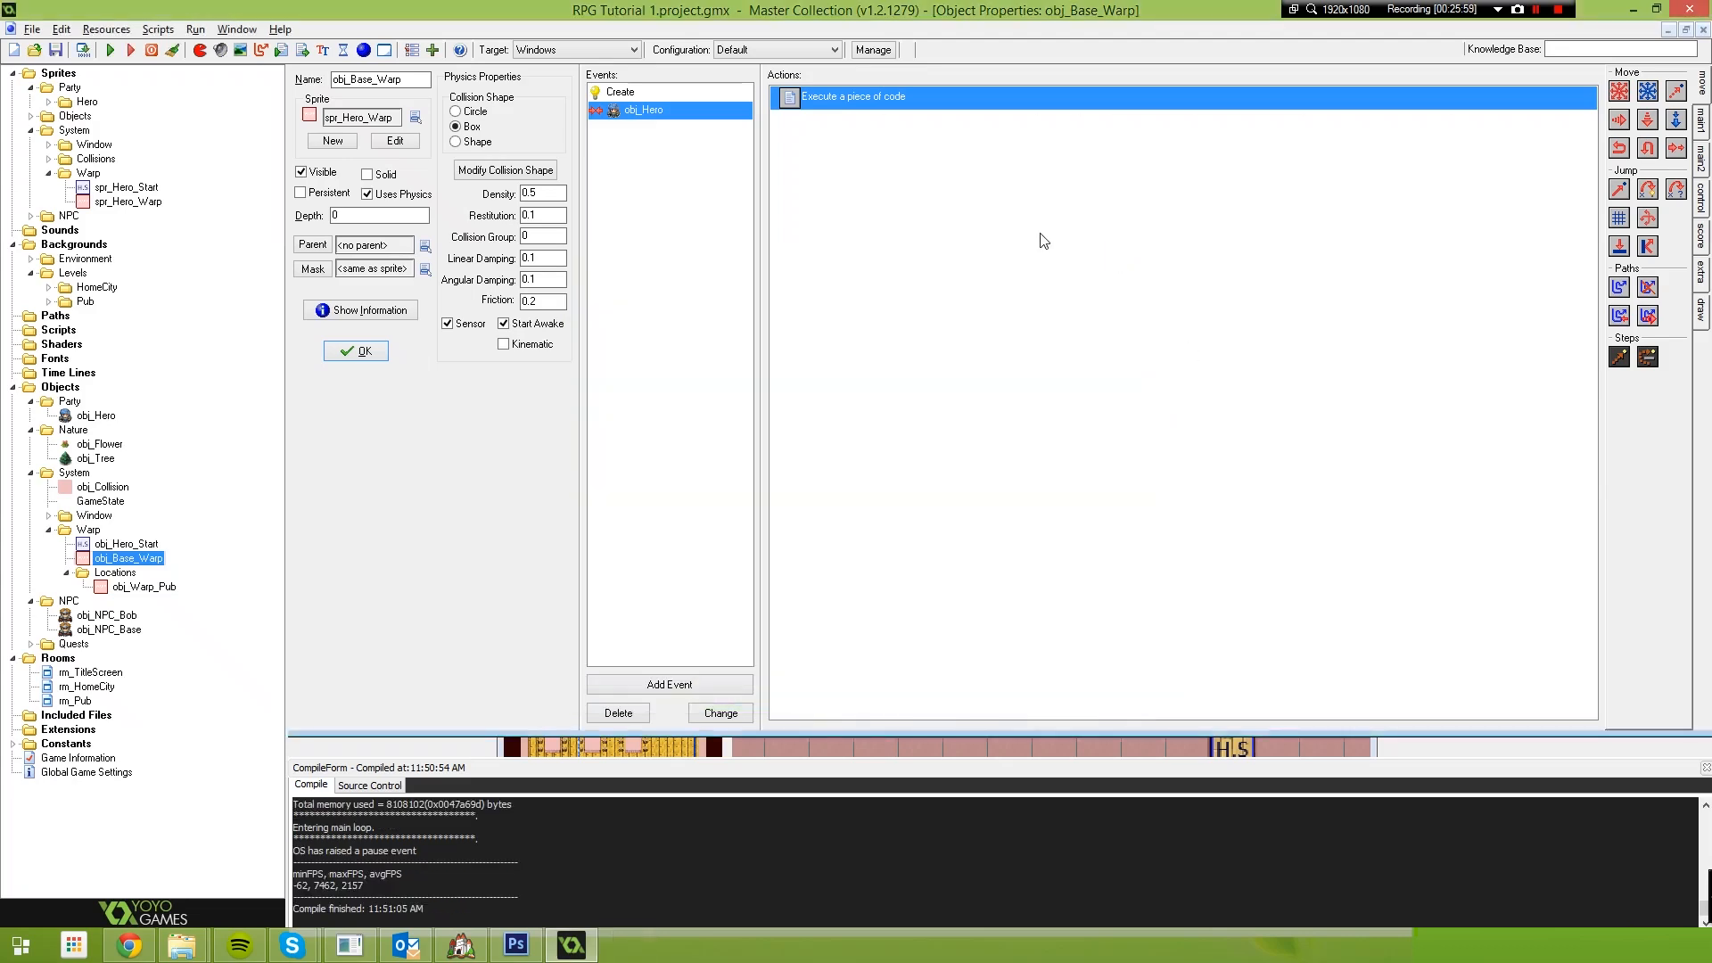
Replace the show_message line in obj_Base_Warp's obj_Hero collision code with "obj_Hero.phy_position_x = obj_Hero_start.x;"
double_click(831, 95)
left_click_drag(540, 271, 687, 271)
key("BackSpace")
key("Return")
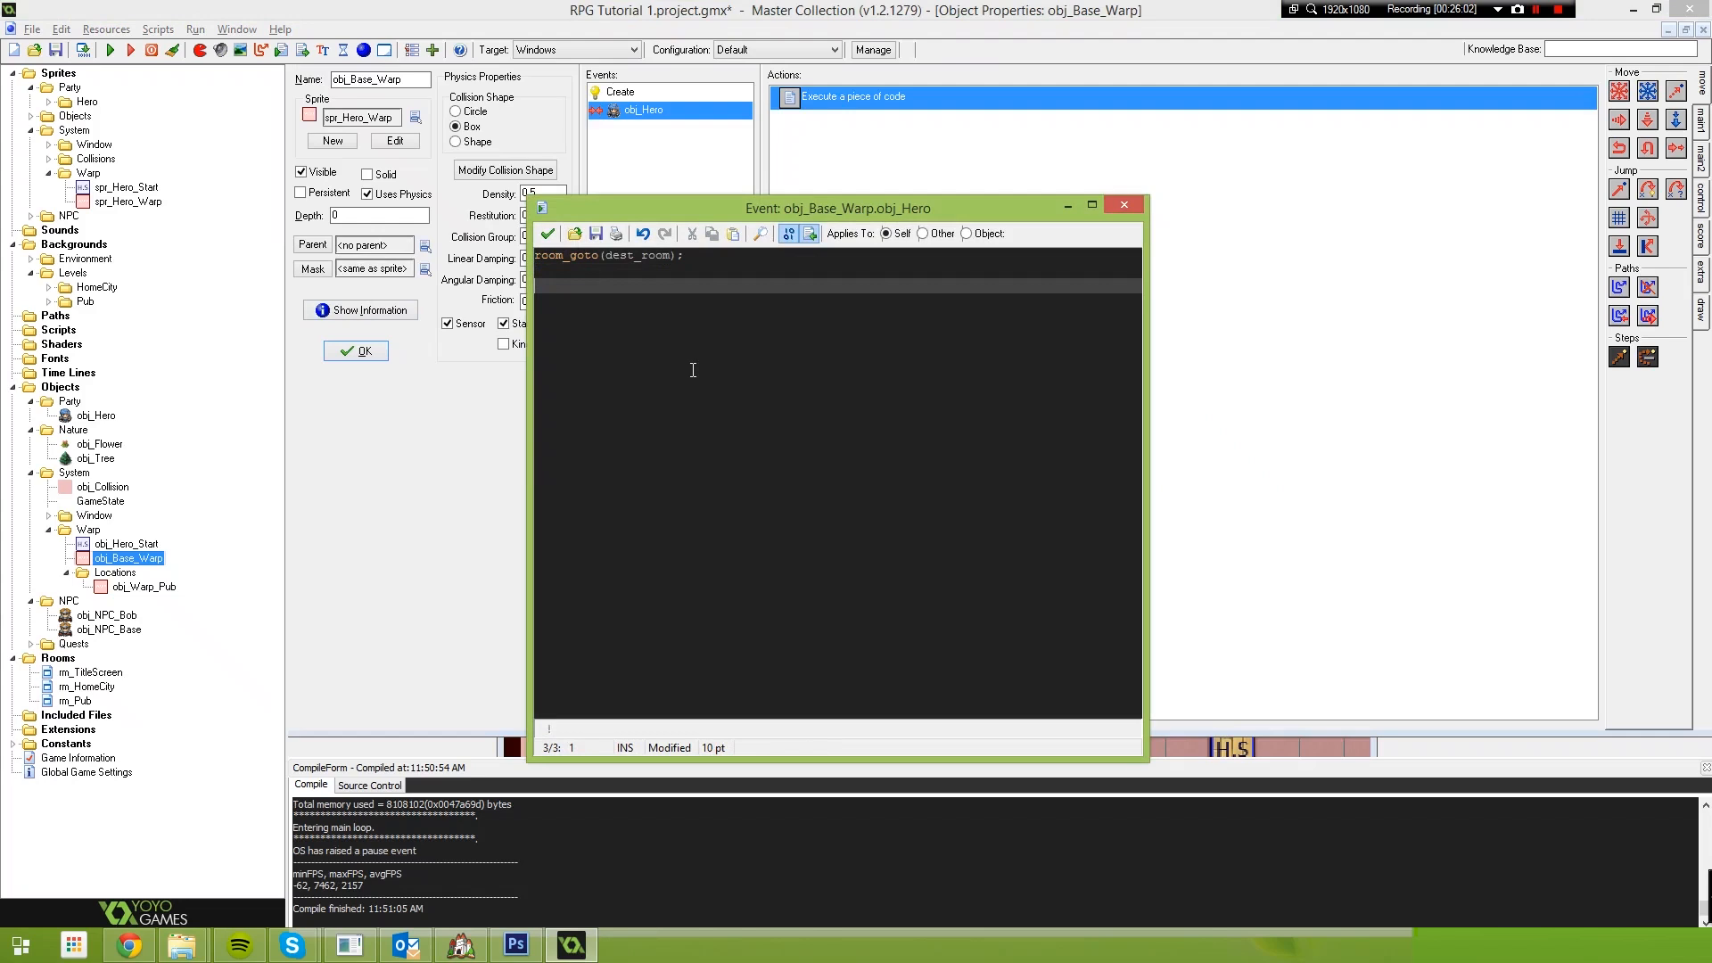
type("o")
type("bject")
key("BackSpace")
key("BackSpace")
key("BackSpace")
type("_Hero.phy_position_x =")
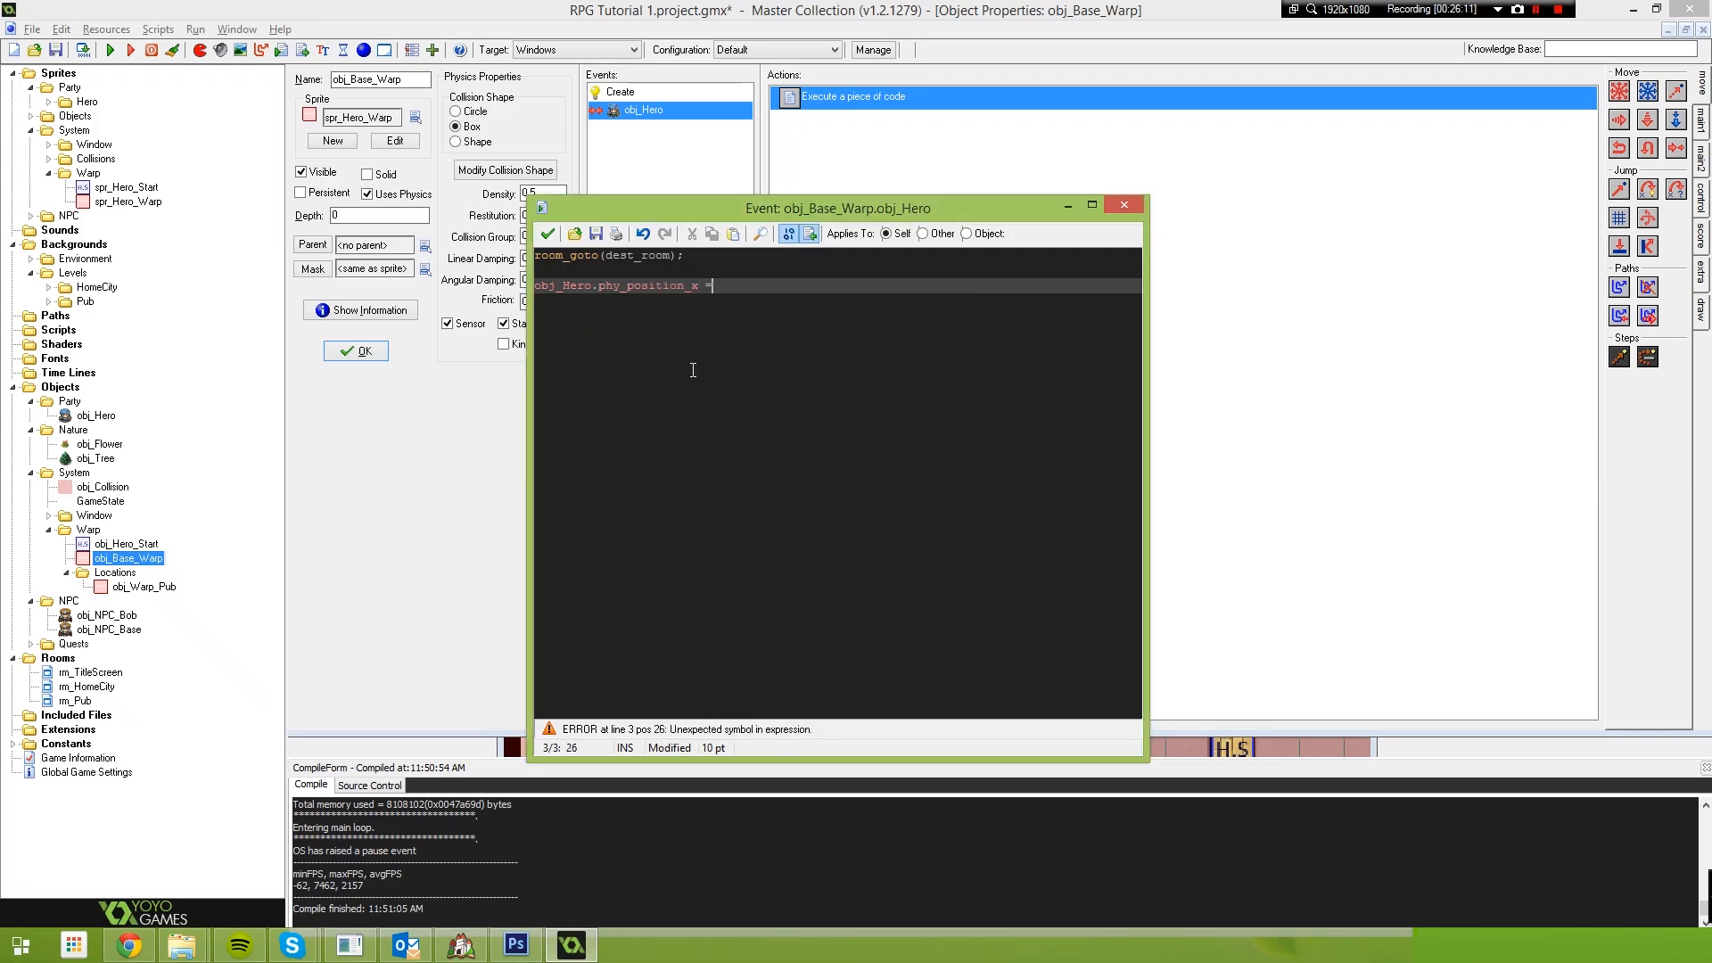
type(" obj_Hero_start.x;")
Duplicate the position line as "obj_Hero.phy_position_y = obj_Hero_start.y;" and accept the collision code
key("shift+Home")
key("ctrl+c")
key("End")
key("Return")
key("ctrl+v")
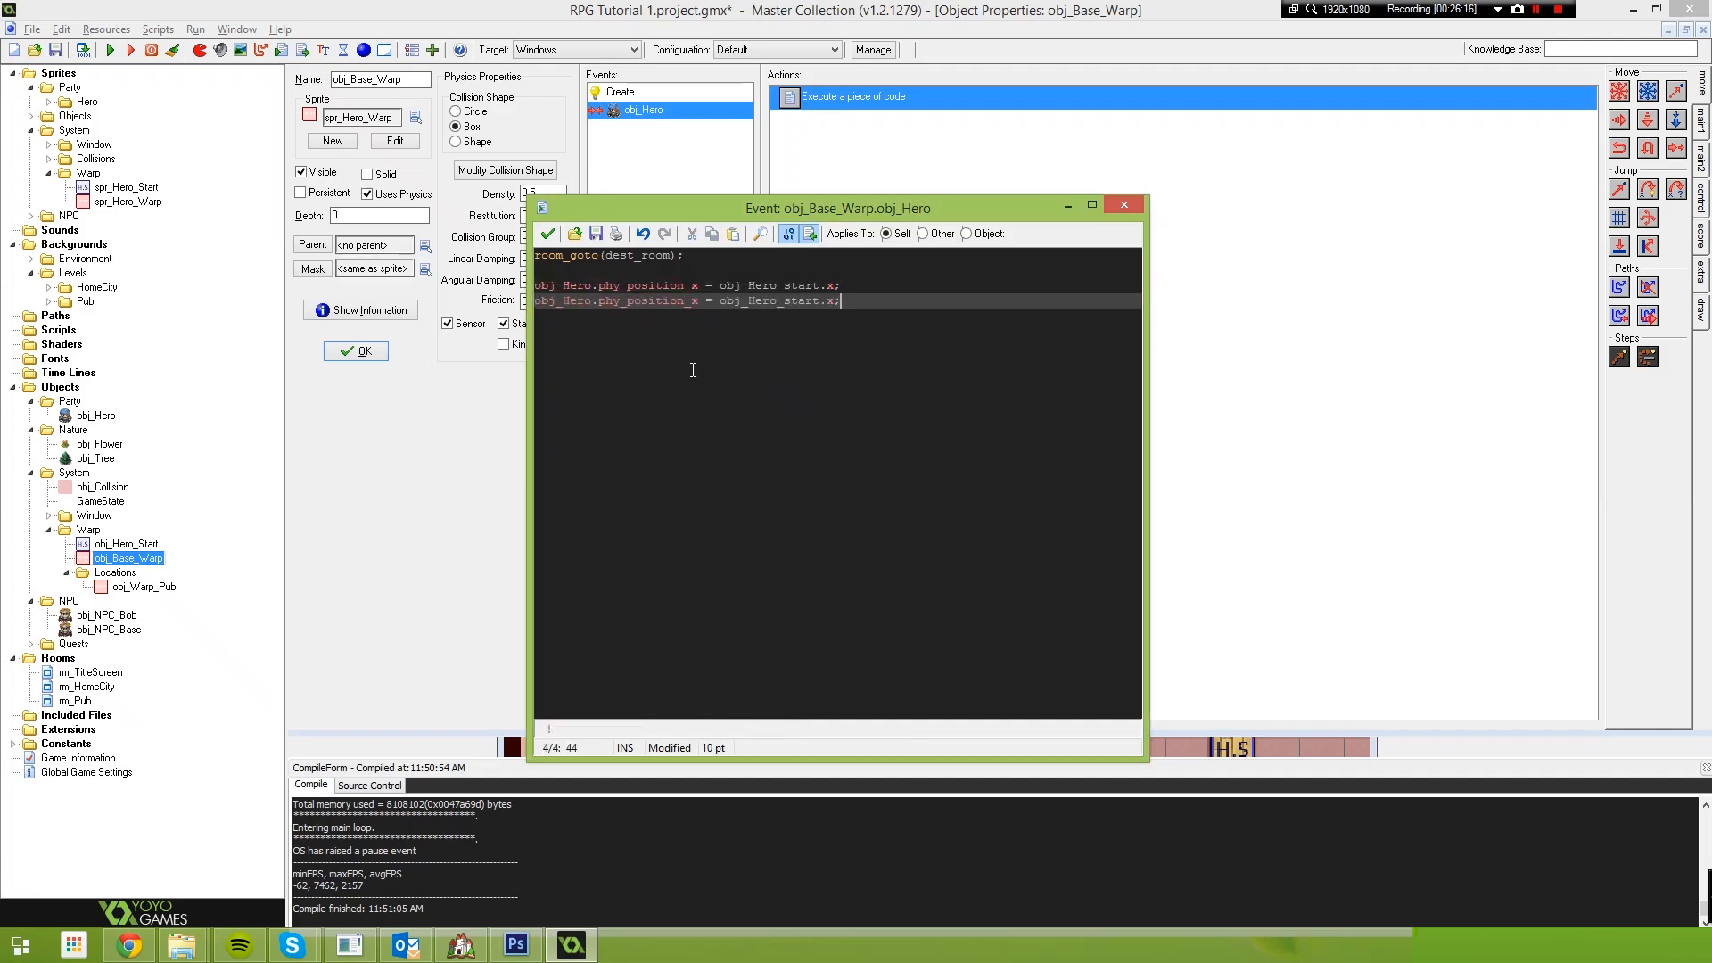
double_click(696, 301)
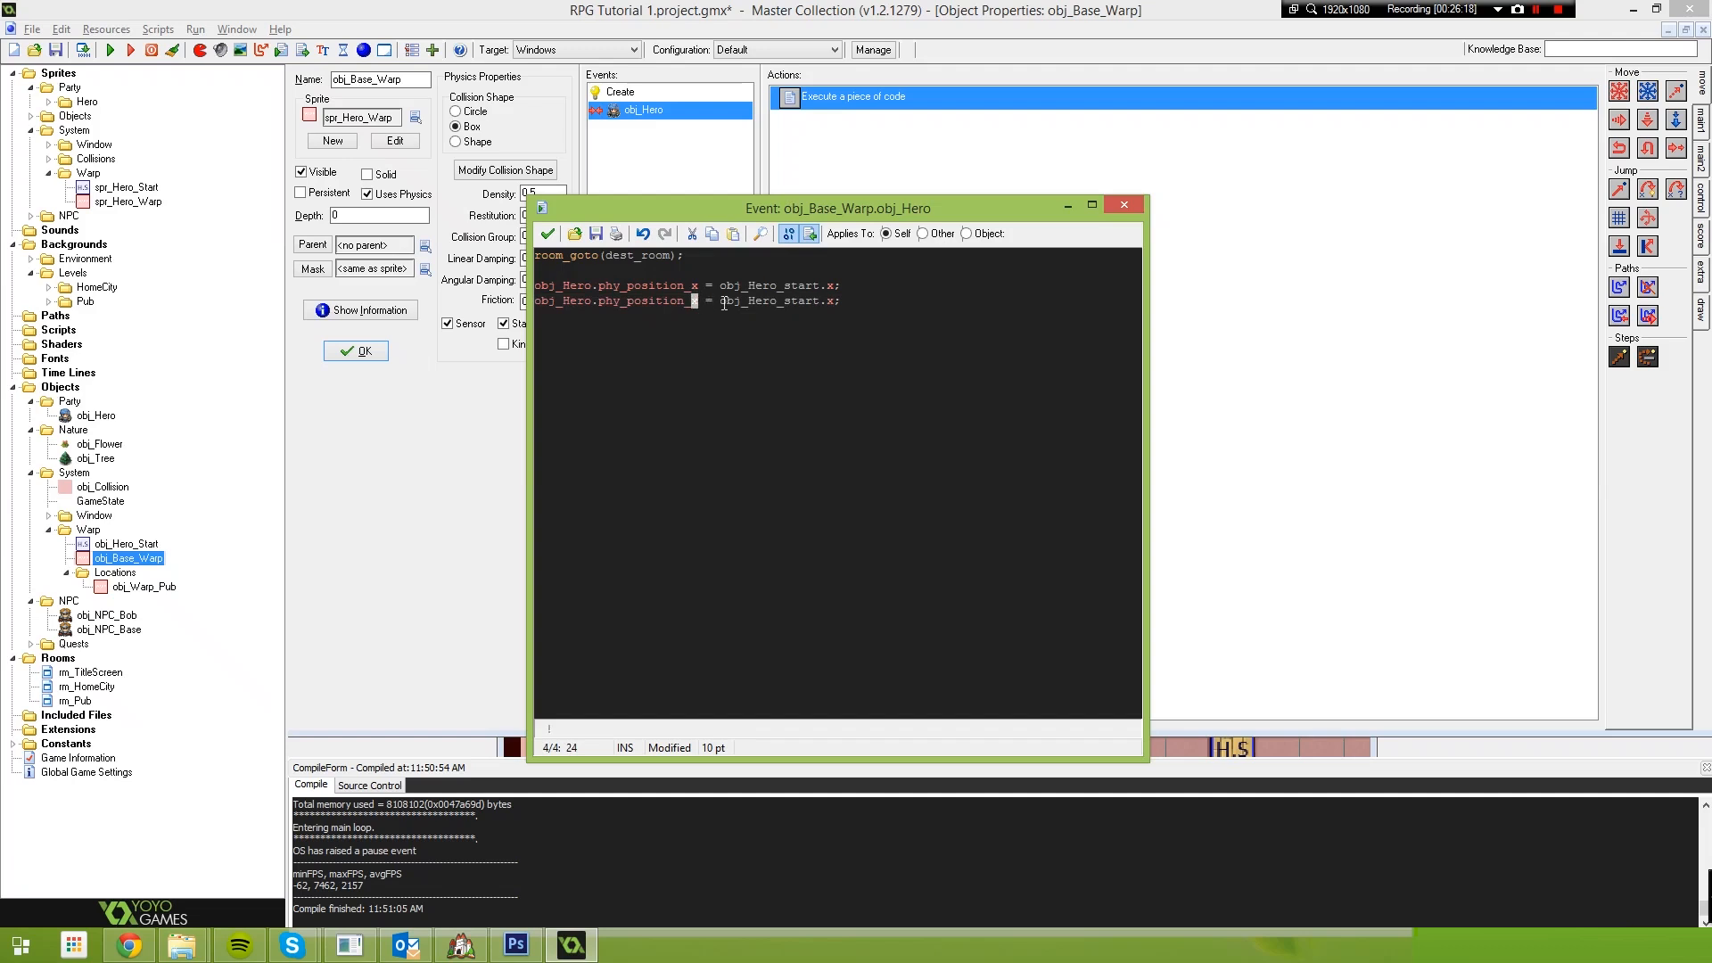
type("y")
type("y")
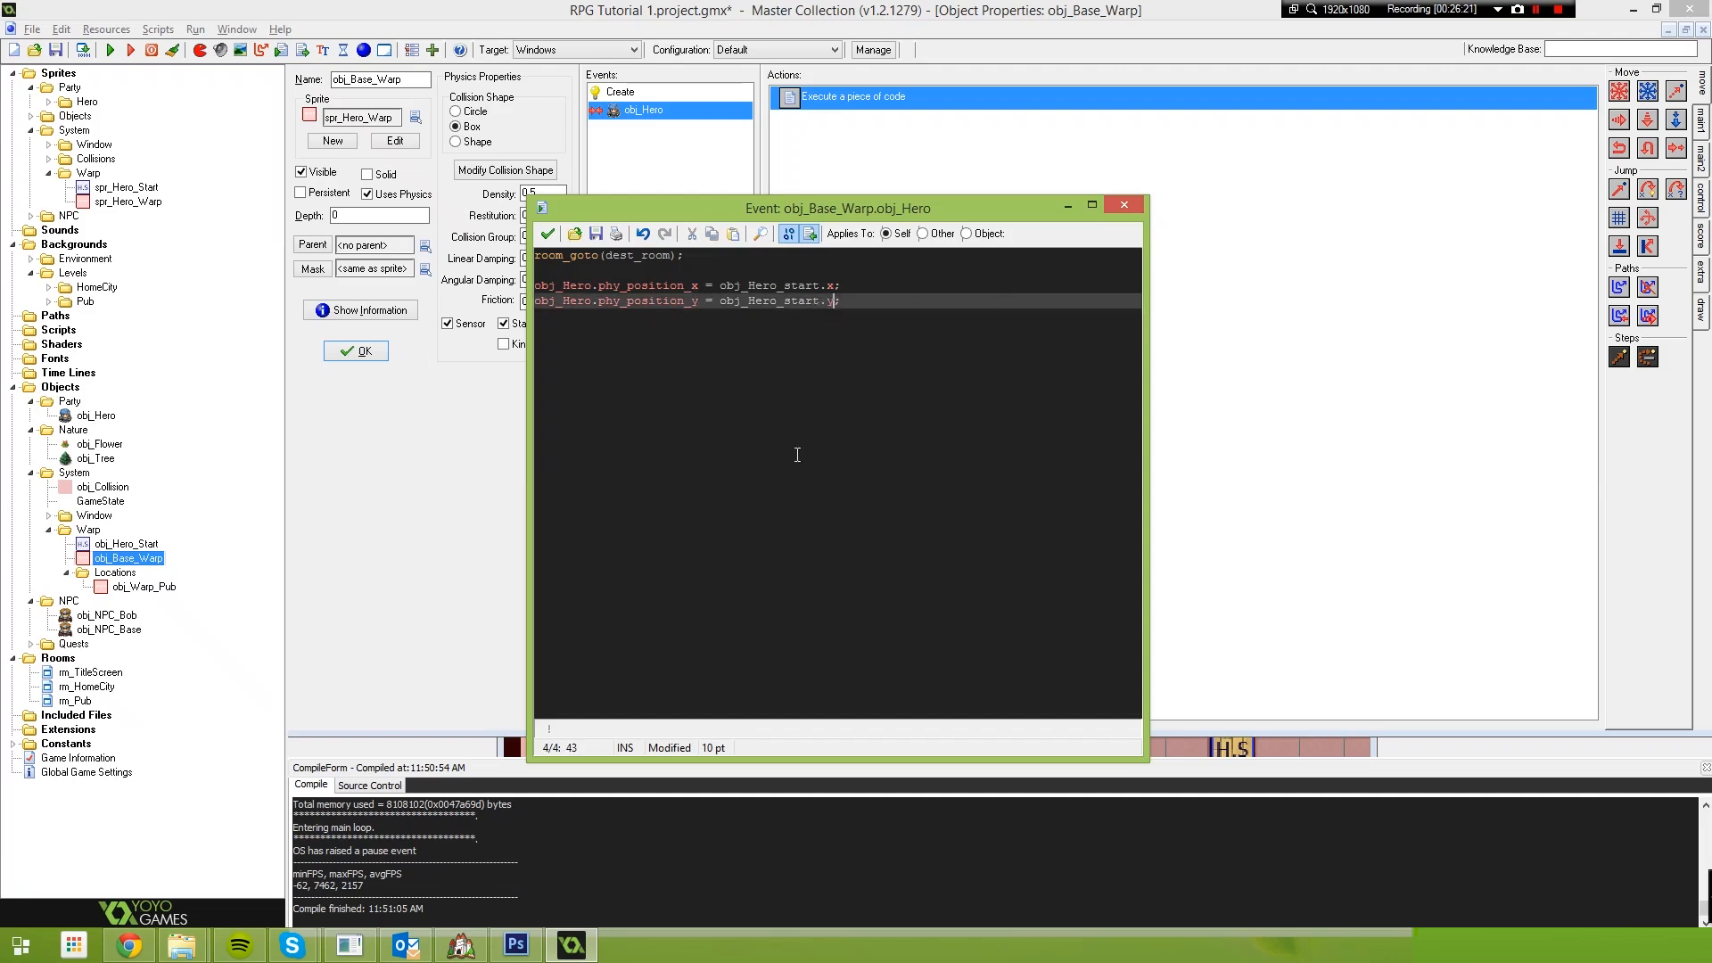
left_click(547, 234)
Save and run the game, test the new position code at the pub doorway, and abort after examining the error report
key("ctrl+s")
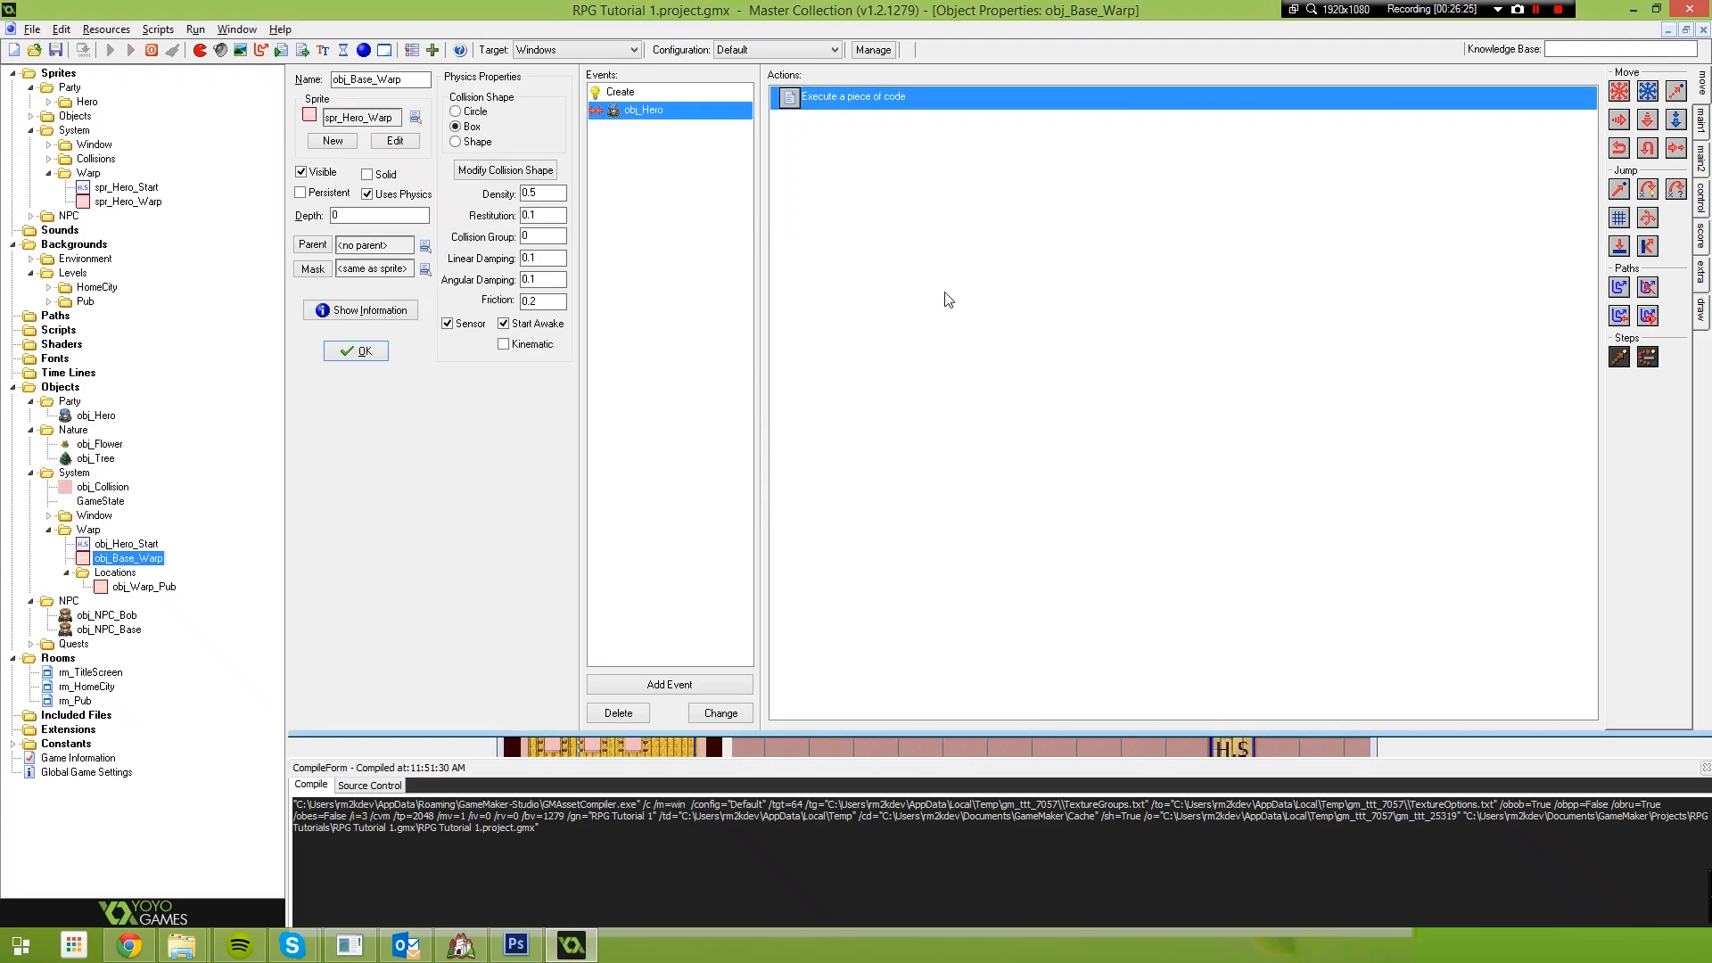
key("Up")
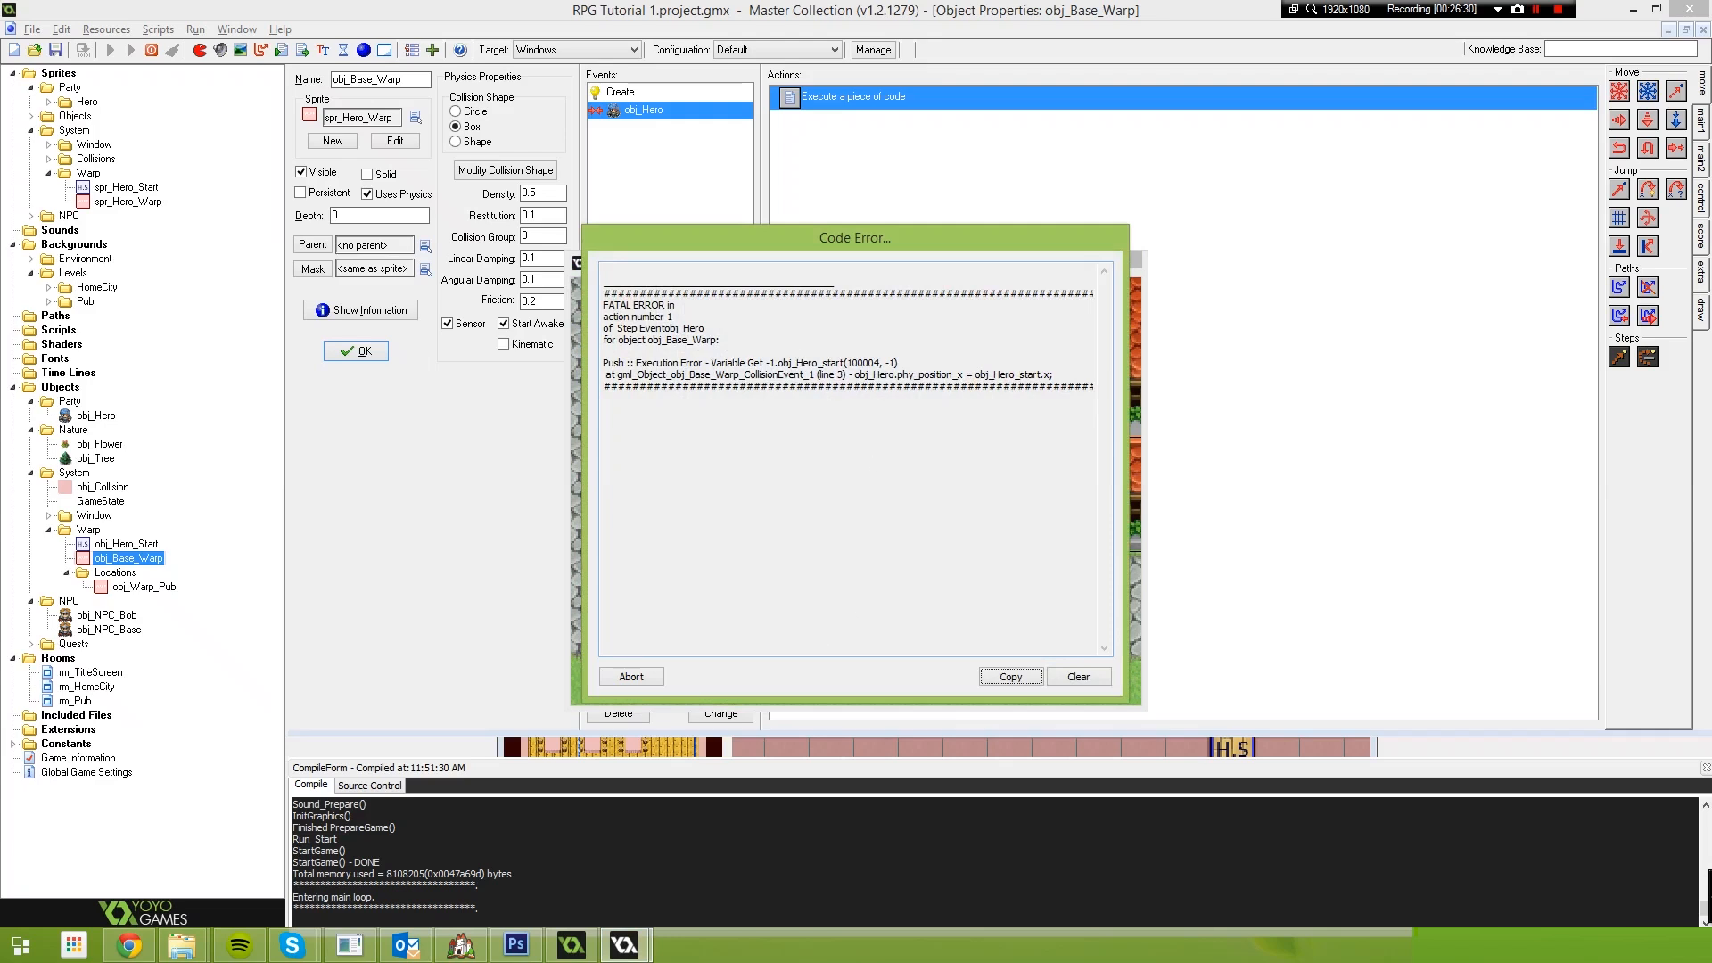
left_click_drag(716, 363, 756, 363)
left_click(755, 363)
left_click(631, 677)
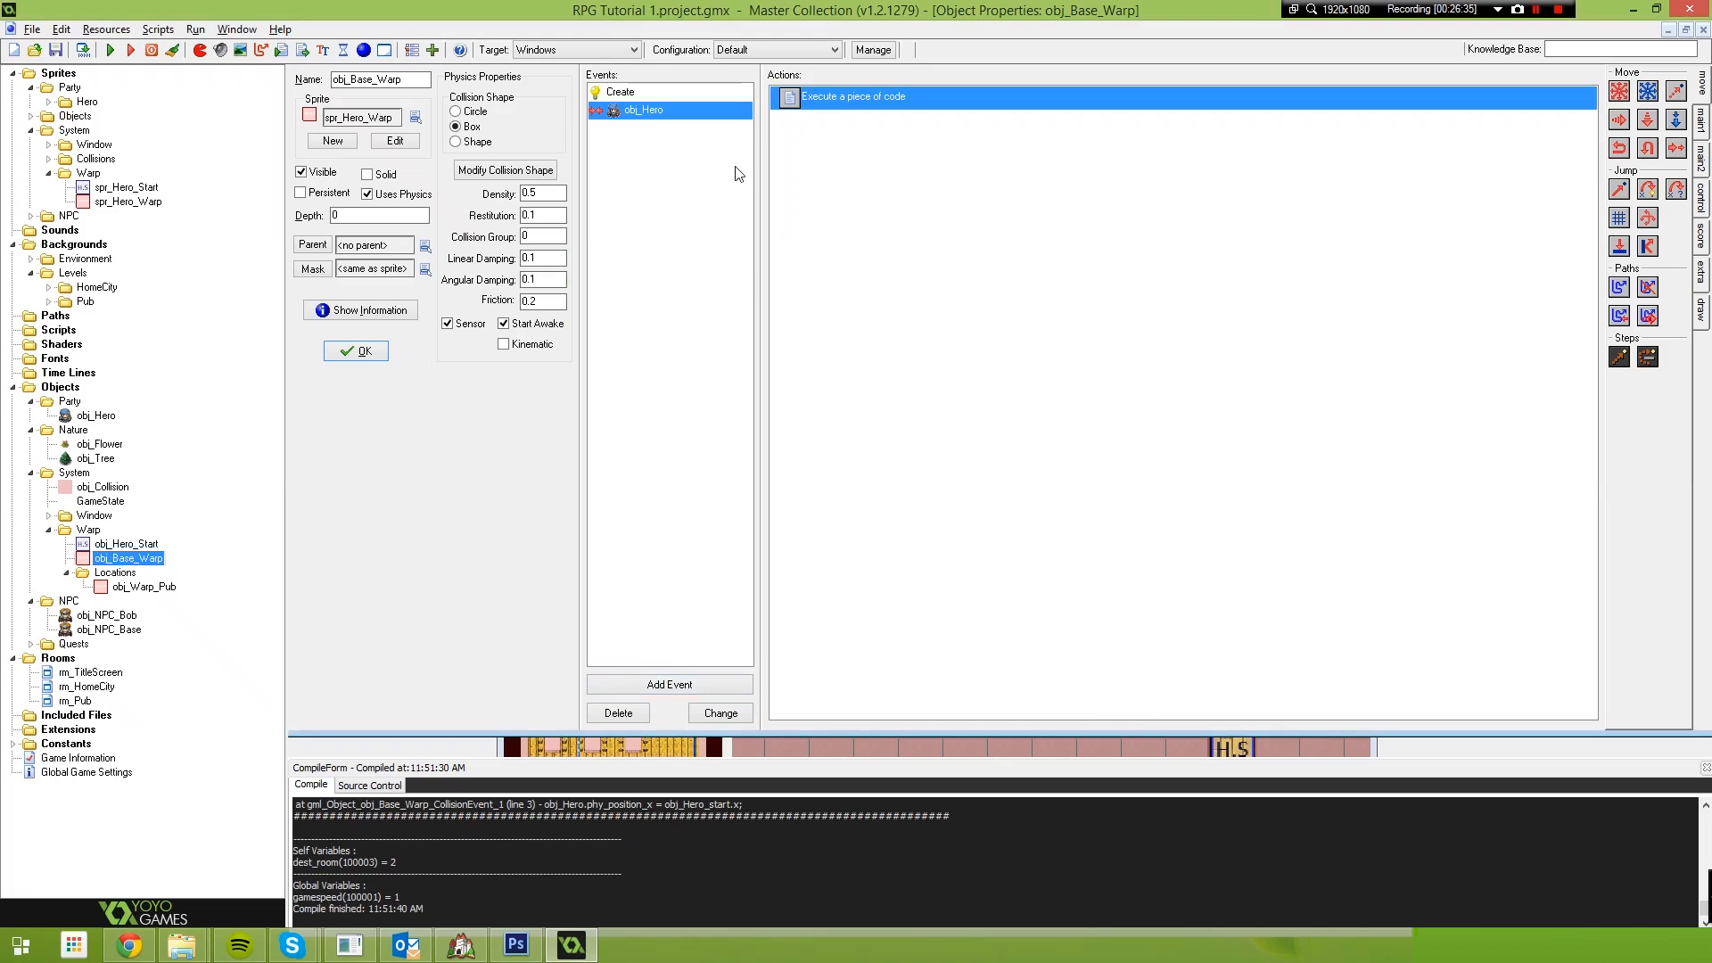
Correct the object name to obj_Hero_Start in both position lines of obj_Base_Warp's obj_Hero collision code and accept it
double_click(813, 101)
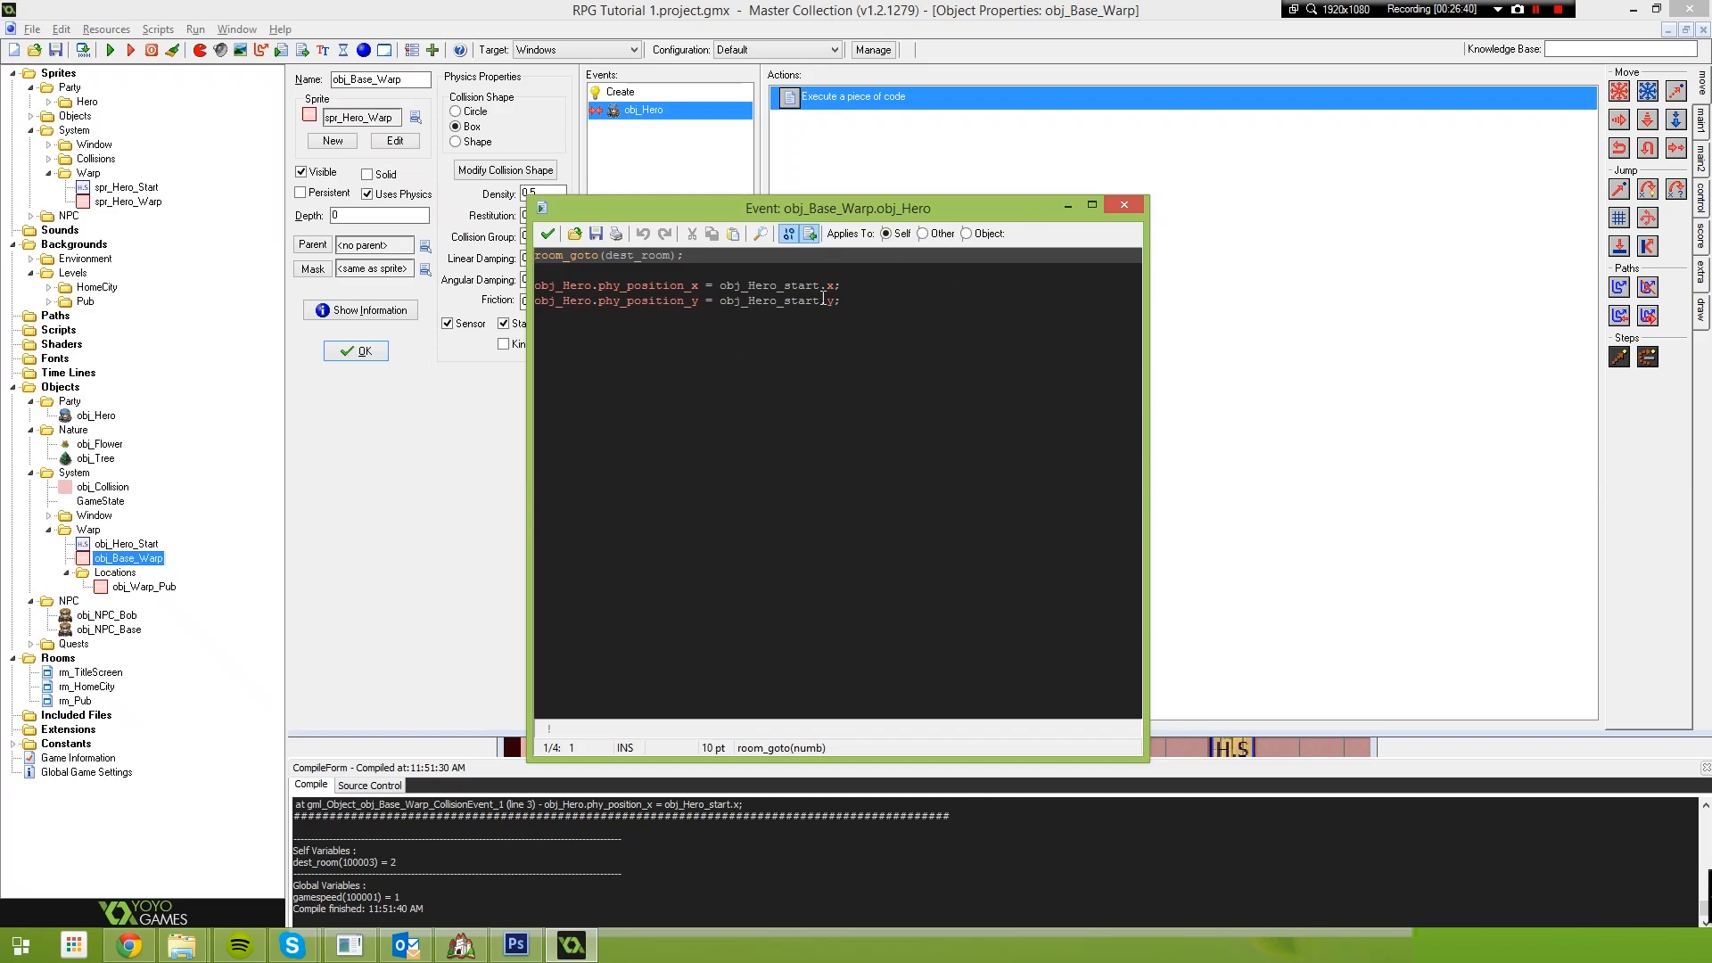
double_click(787, 286)
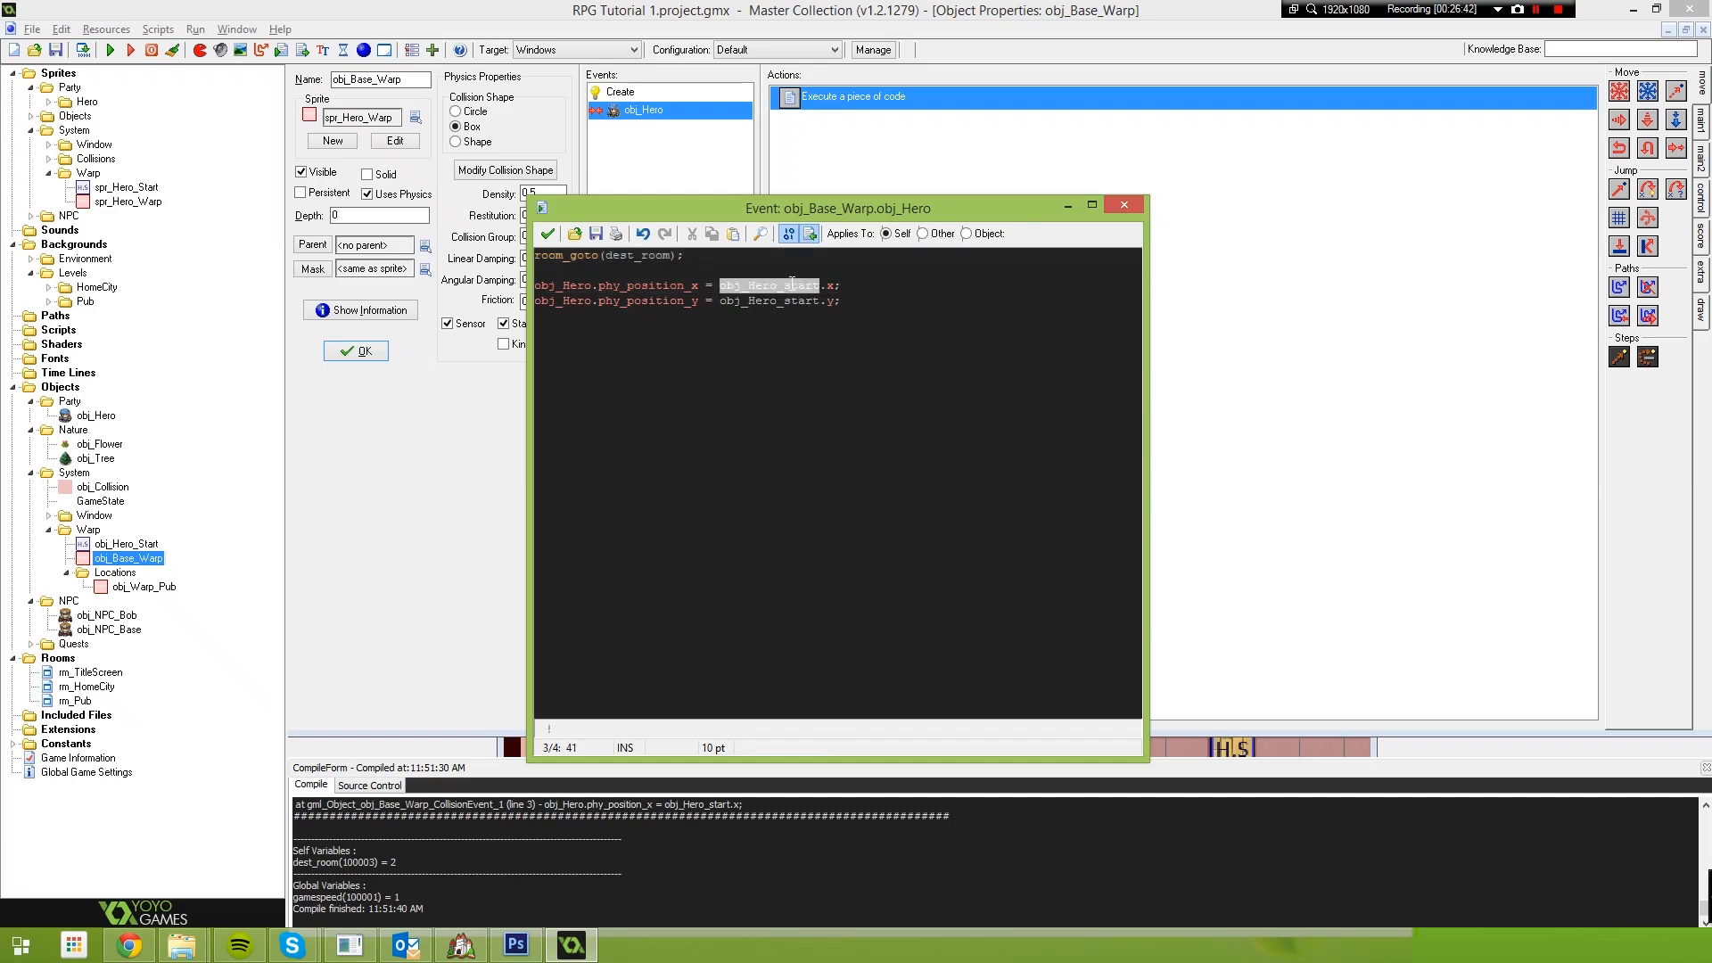
left_click(795, 287)
key("BackSpace")
type("S")
left_click(794, 303)
key("BackSpace")
type("S")
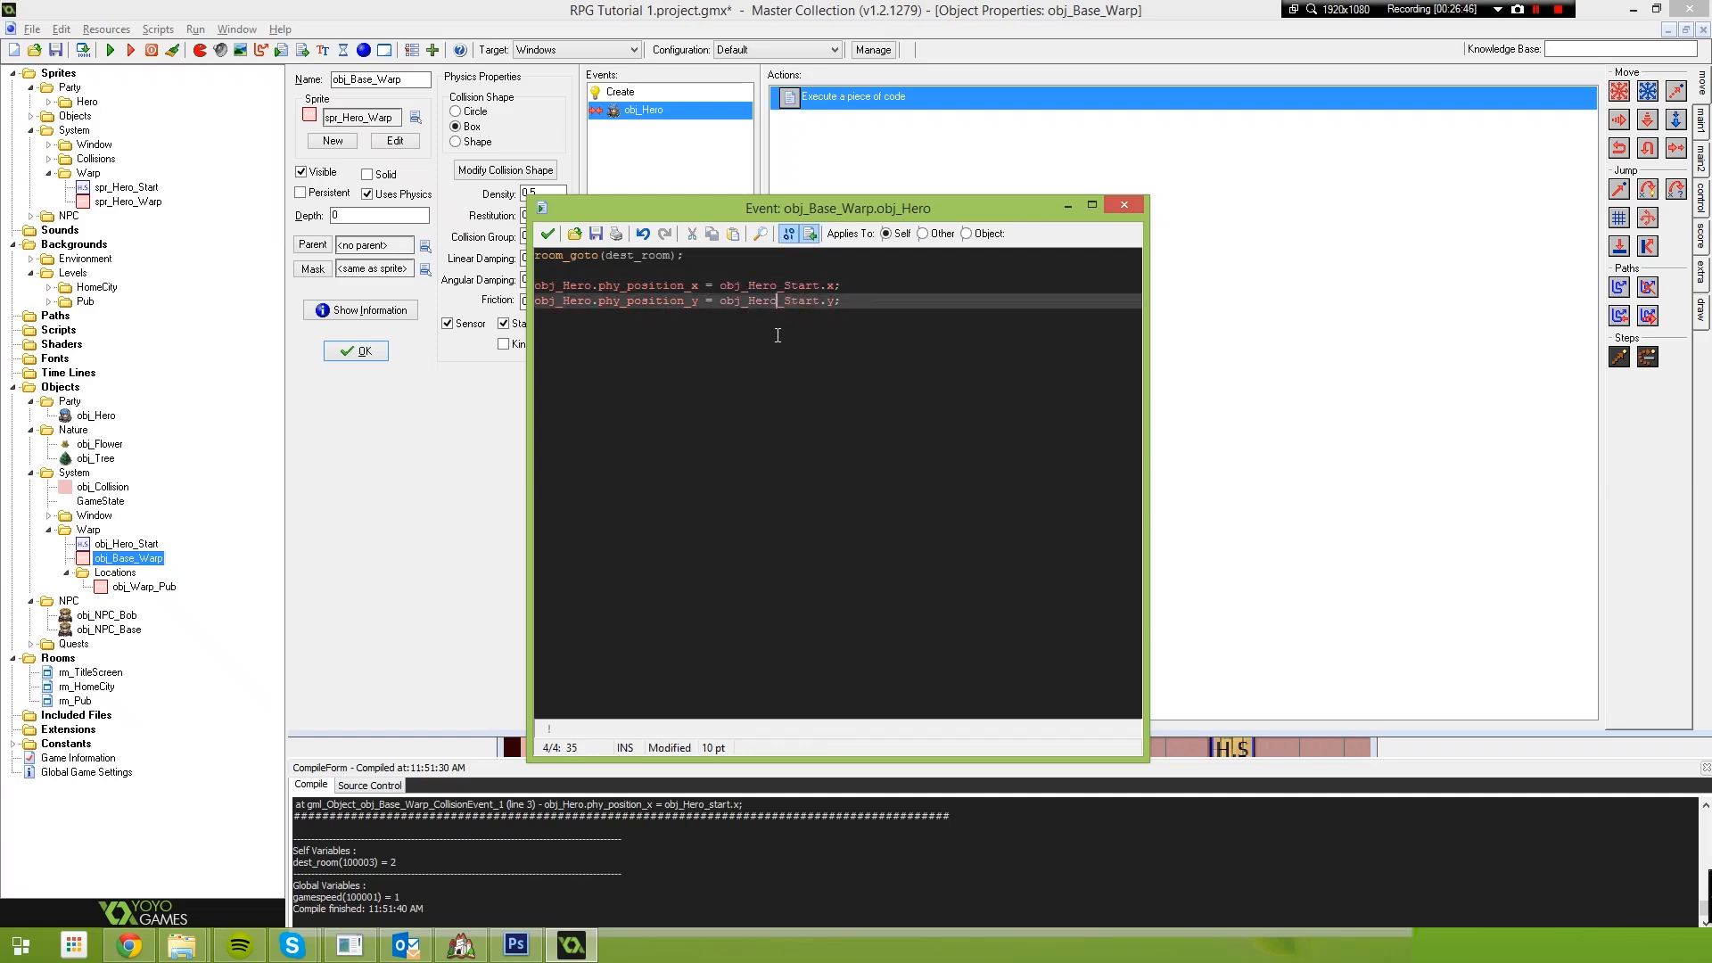
left_click(547, 233)
Rerun the game to test the corrected obj_Hero_Start references, examine the variable named in the error report, and abort
key("F5")
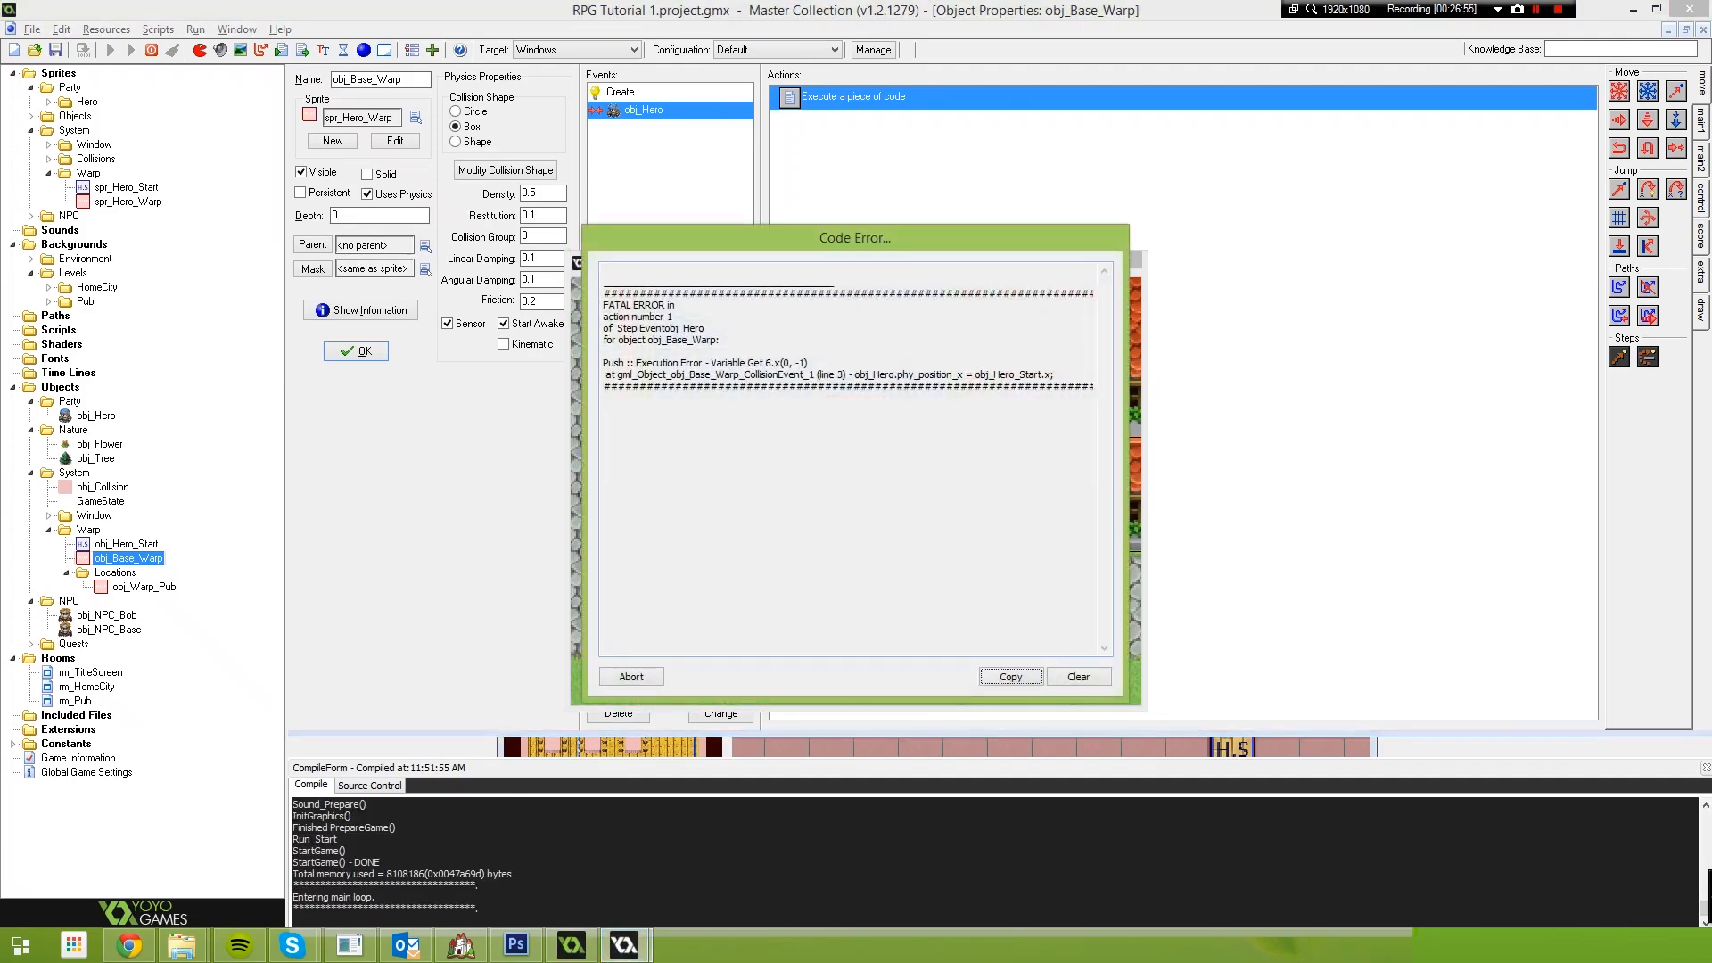
left_click_drag(754, 363, 773, 363)
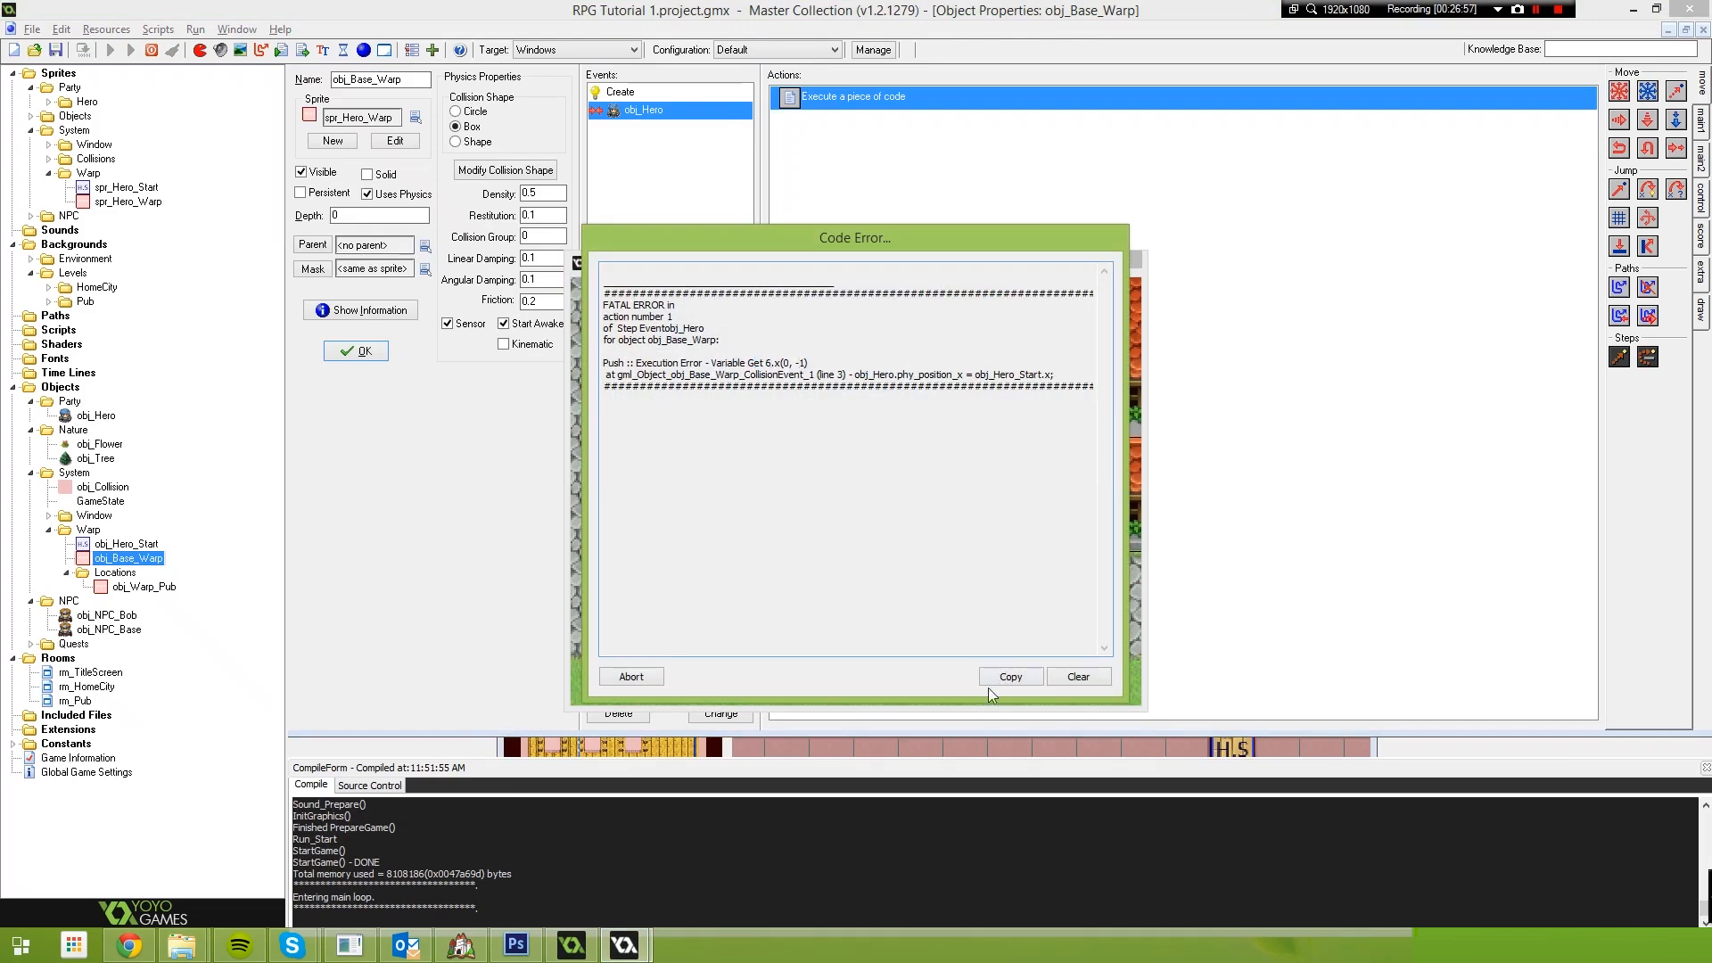
left_click(632, 677)
Check the obj_Hero_Start x and y references in obj_Base_Warp's obj_Hero collision code
double_click(796, 98)
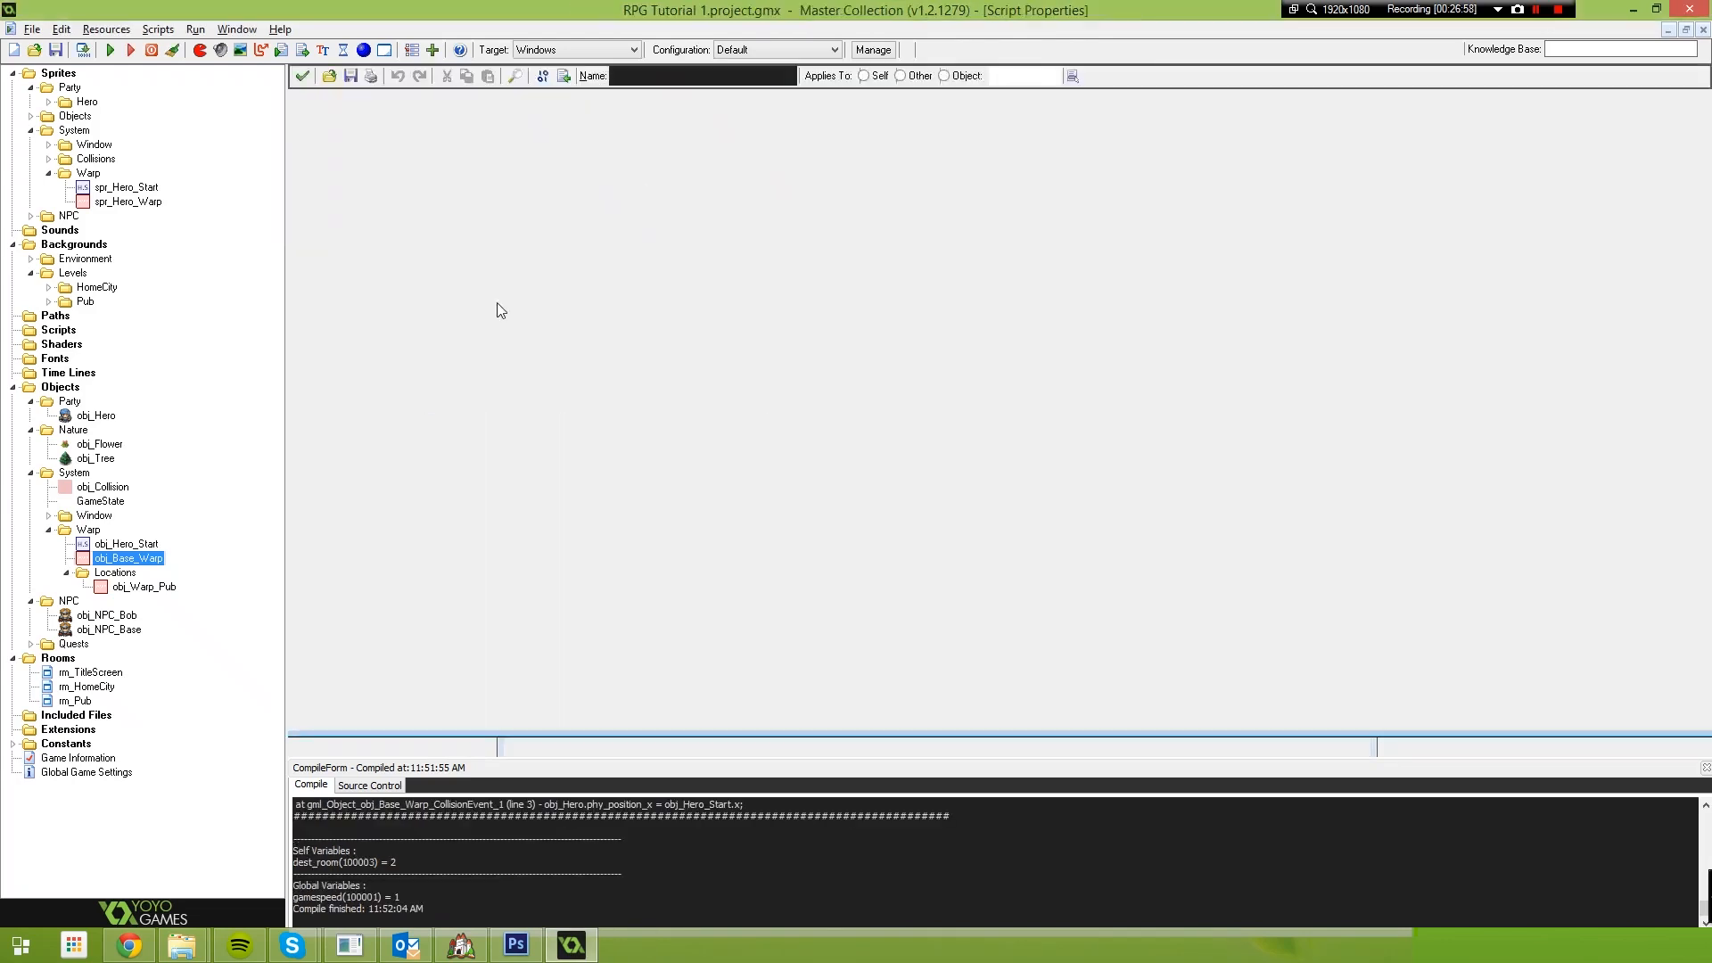
left_click_drag(834, 286, 820, 288)
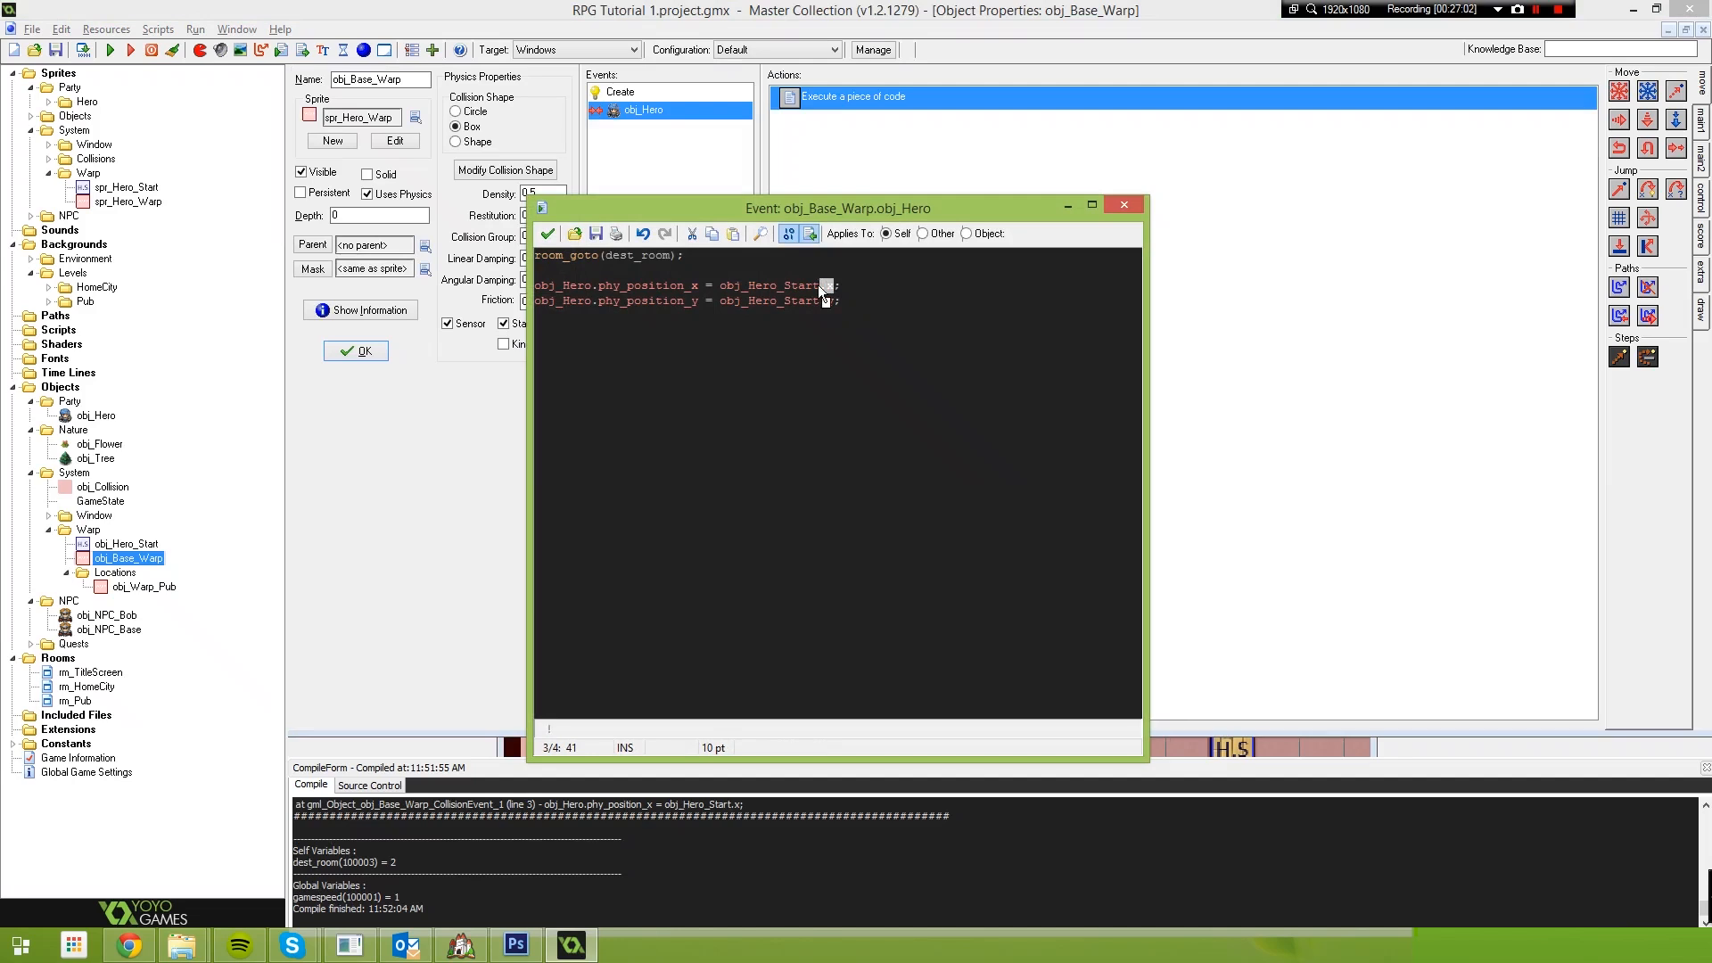
left_click(1536, 11)
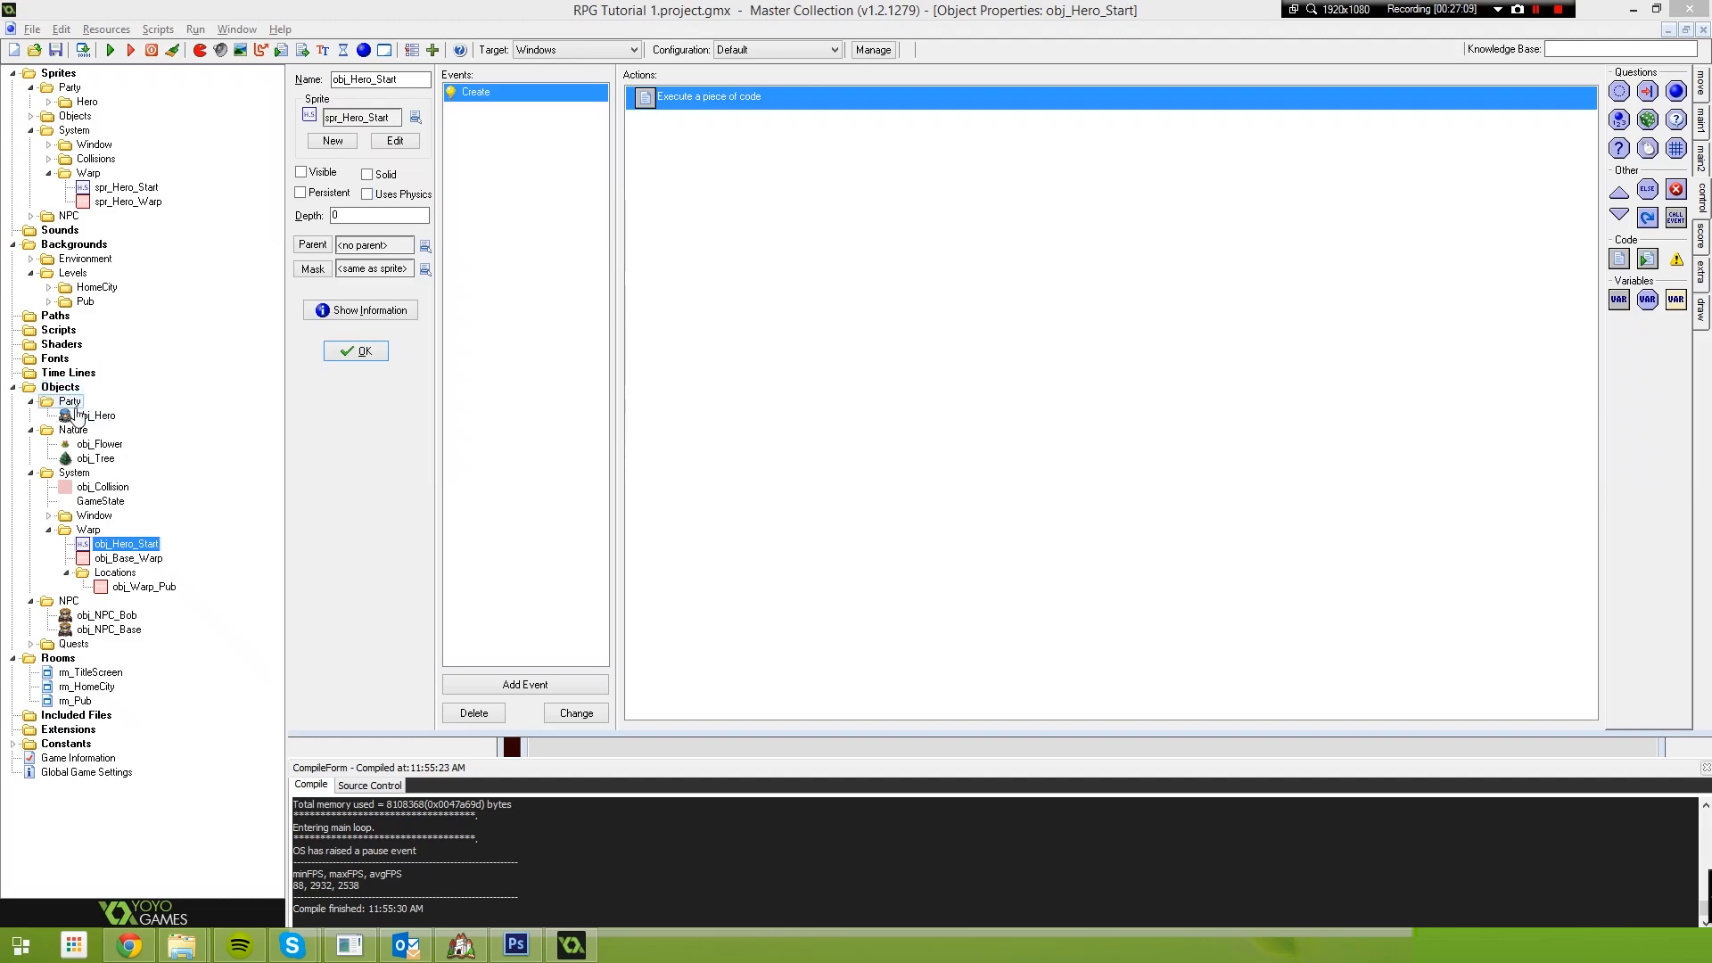
Review obj_Hero's properties and the room_goto line in obj_Base_Warp's obj_Hero collision code
double_click(78, 418)
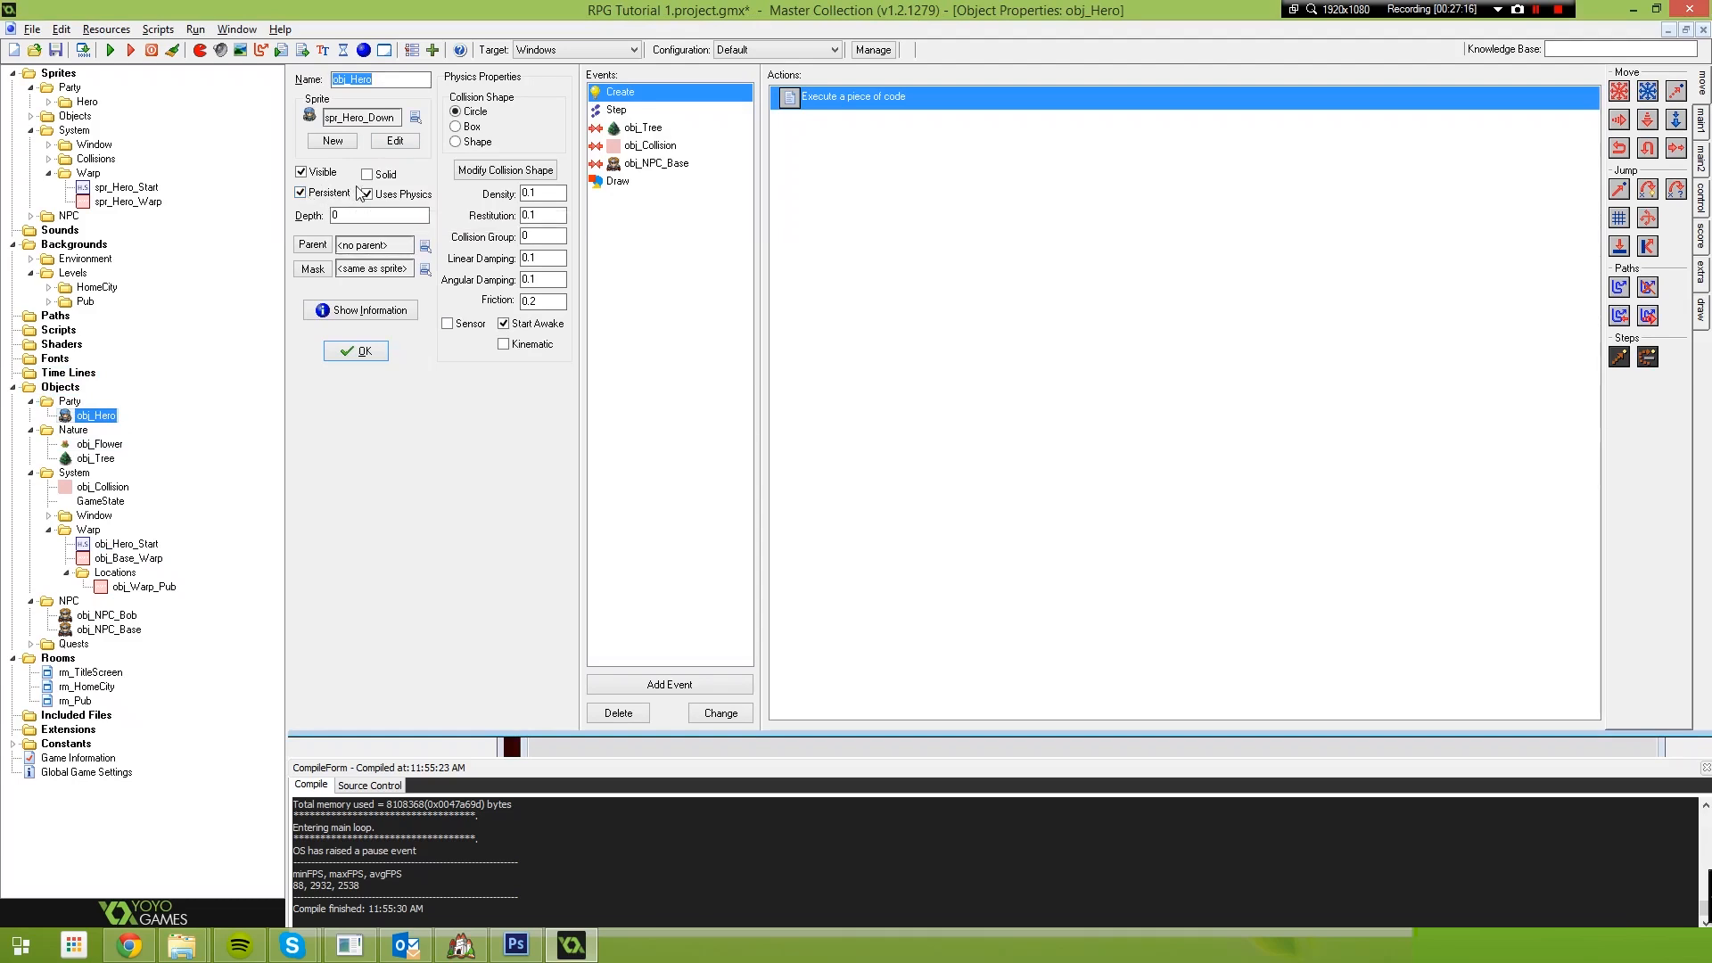
double_click(125, 558)
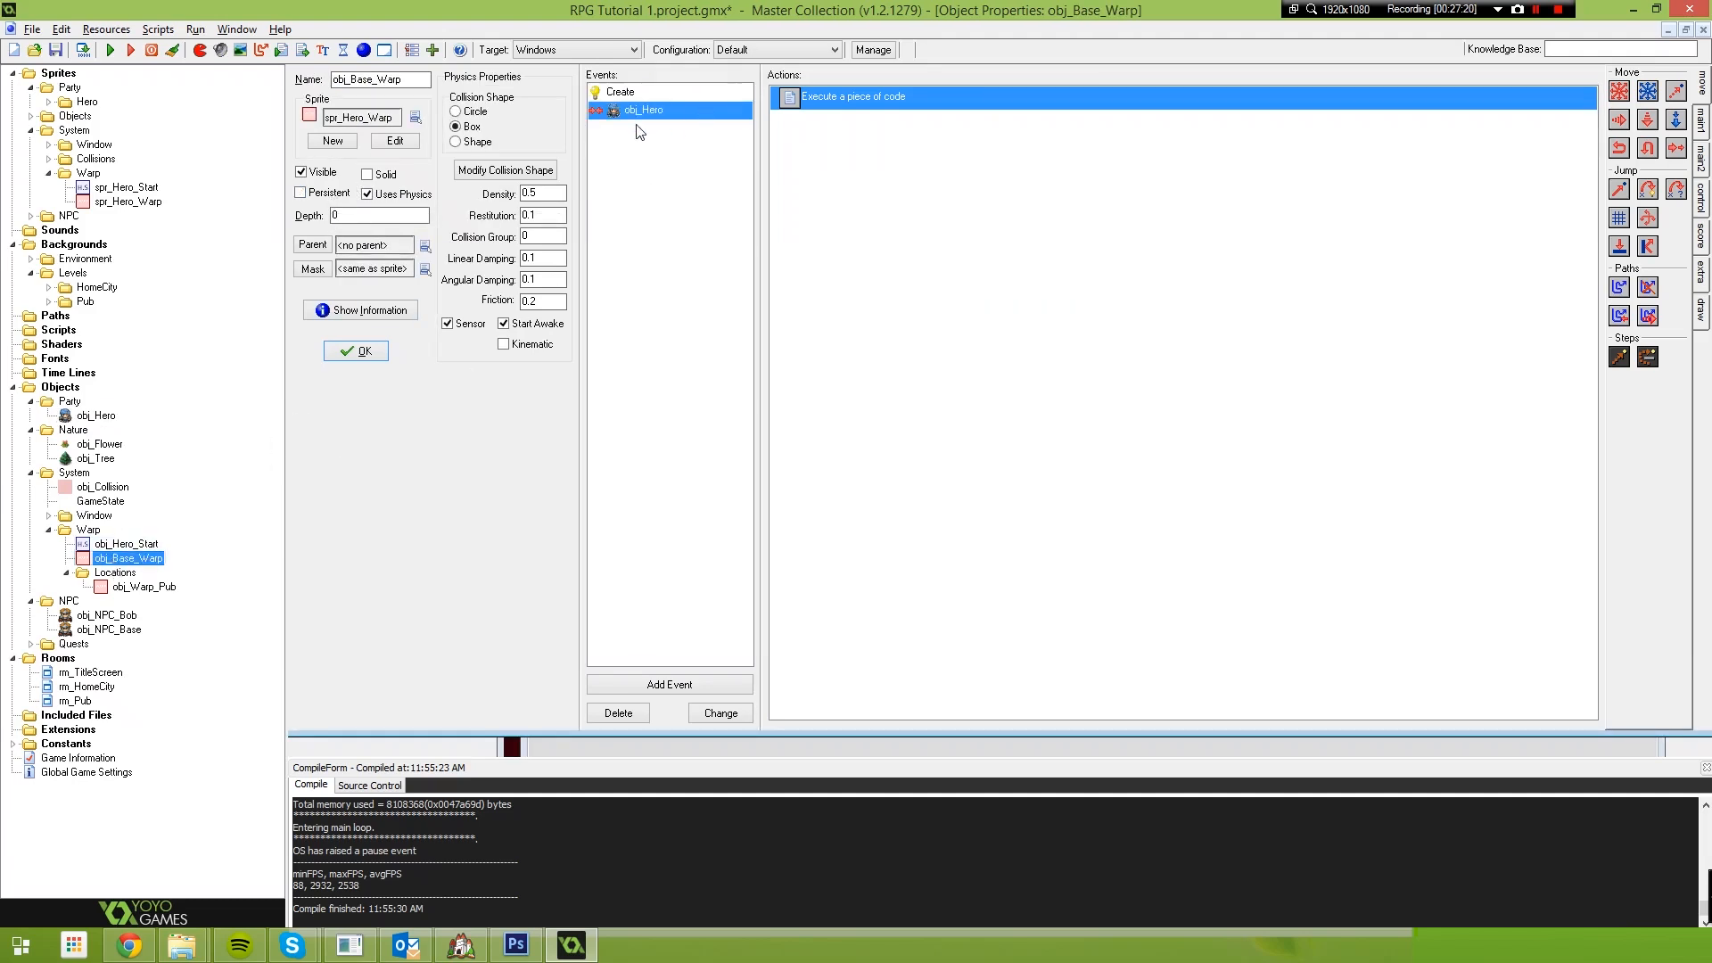
double_click(838, 98)
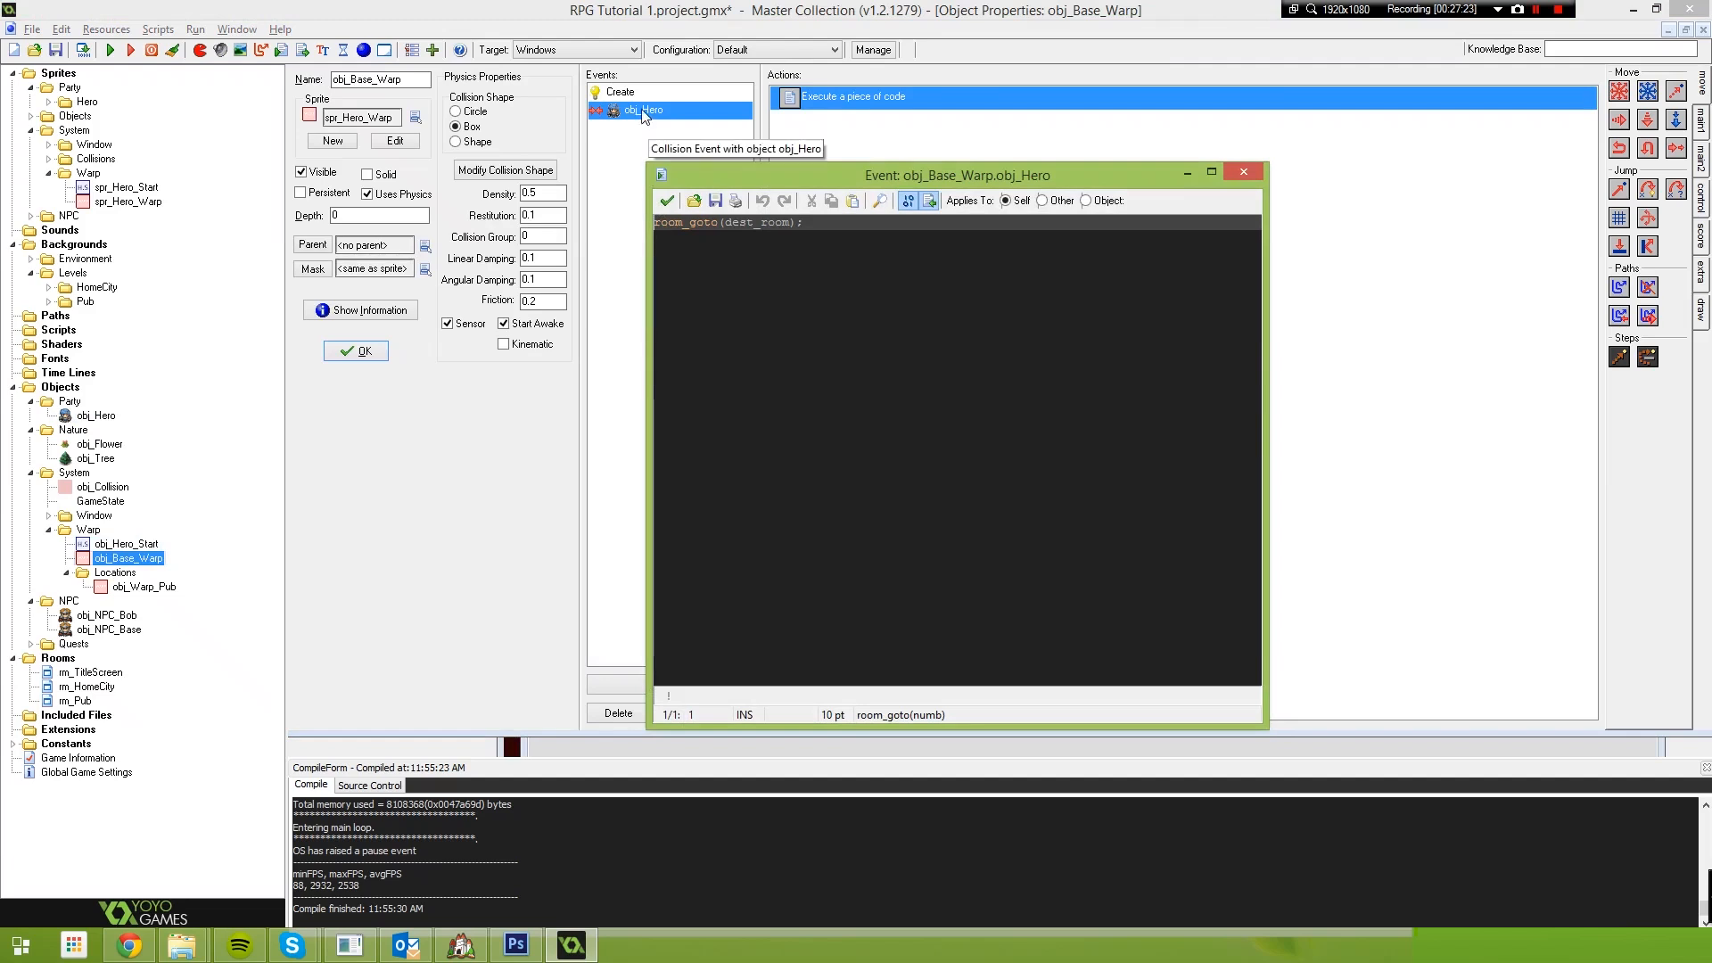
left_click_drag(804, 222, 690, 222)
left_click(666, 202)
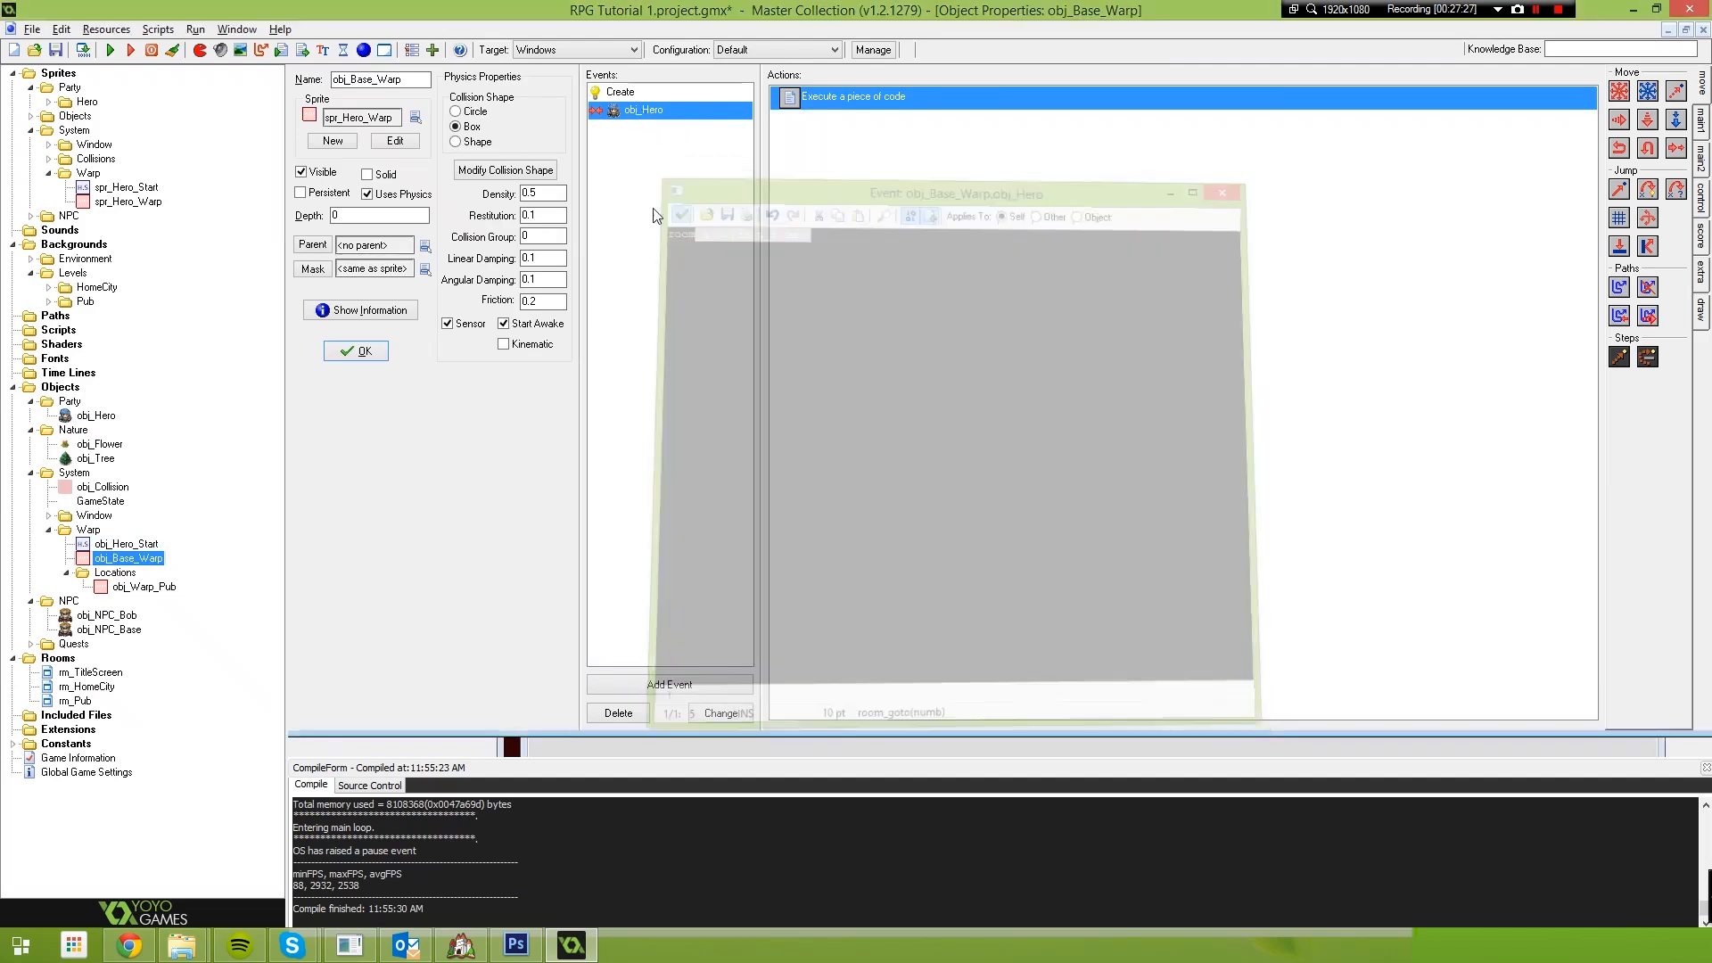
Review the obj_Hero phy_position_x and phy_position_y assignments in obj_Hero_Start's Create code, then recheck obj_Base_Warp's properties
double_click(127, 544)
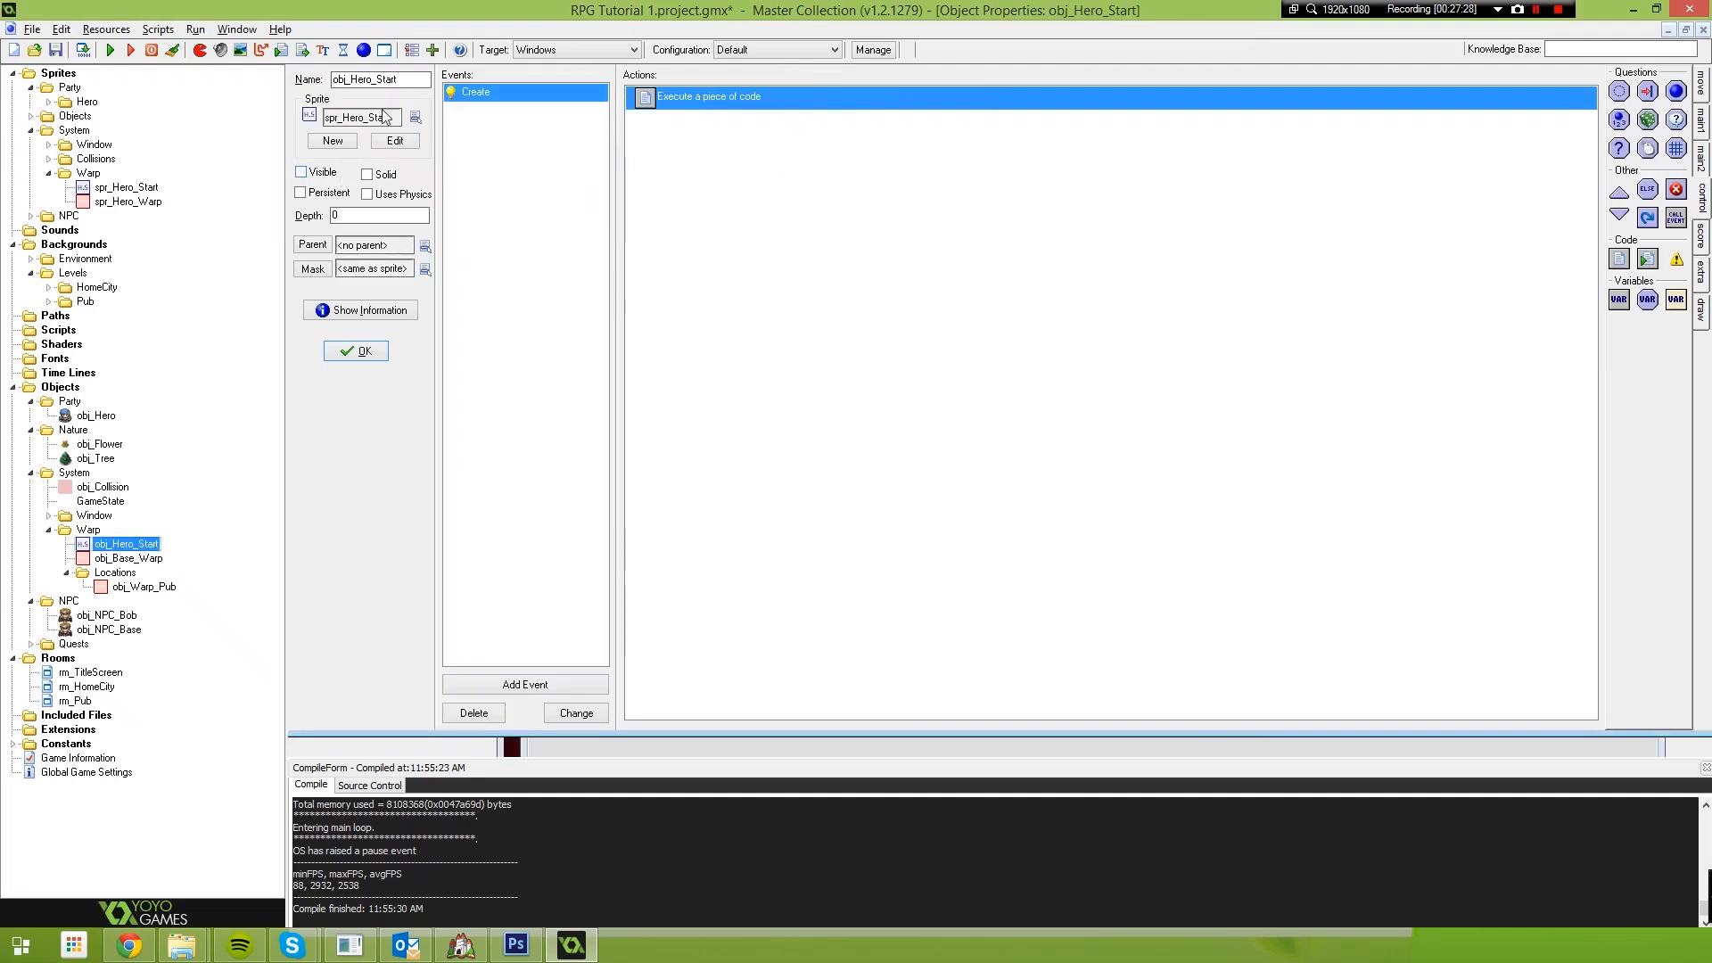
double_click(687, 98)
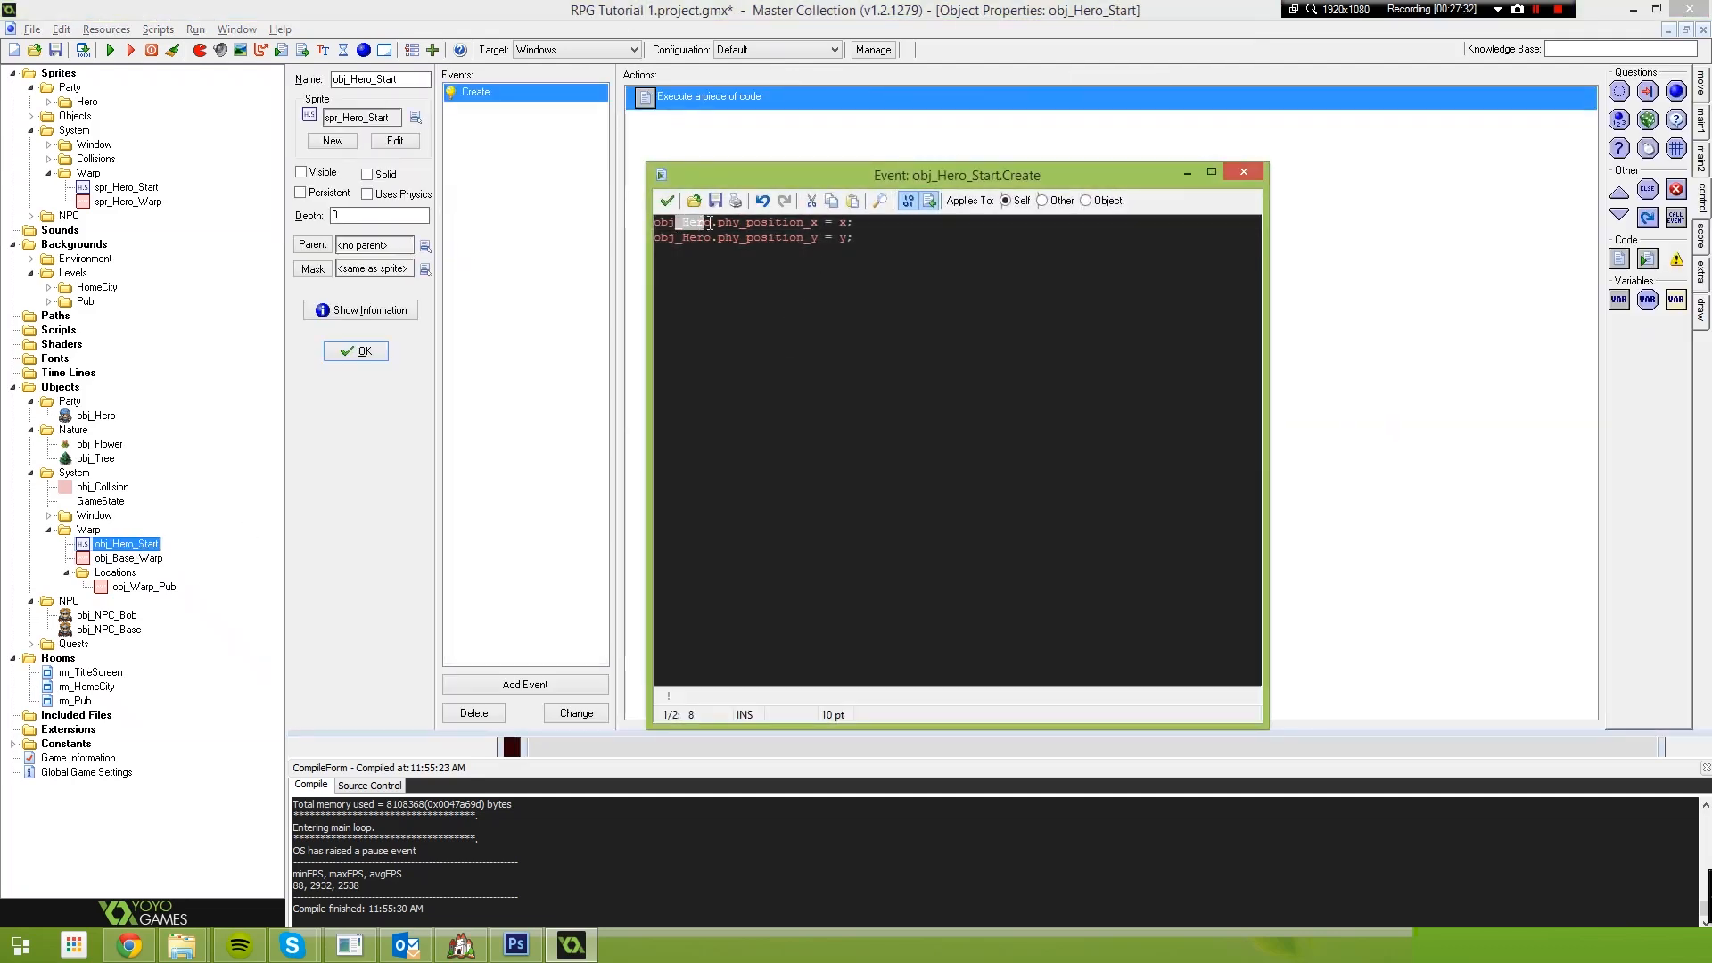
left_click_drag(725, 223, 854, 239)
left_click(851, 223)
left_click(668, 201)
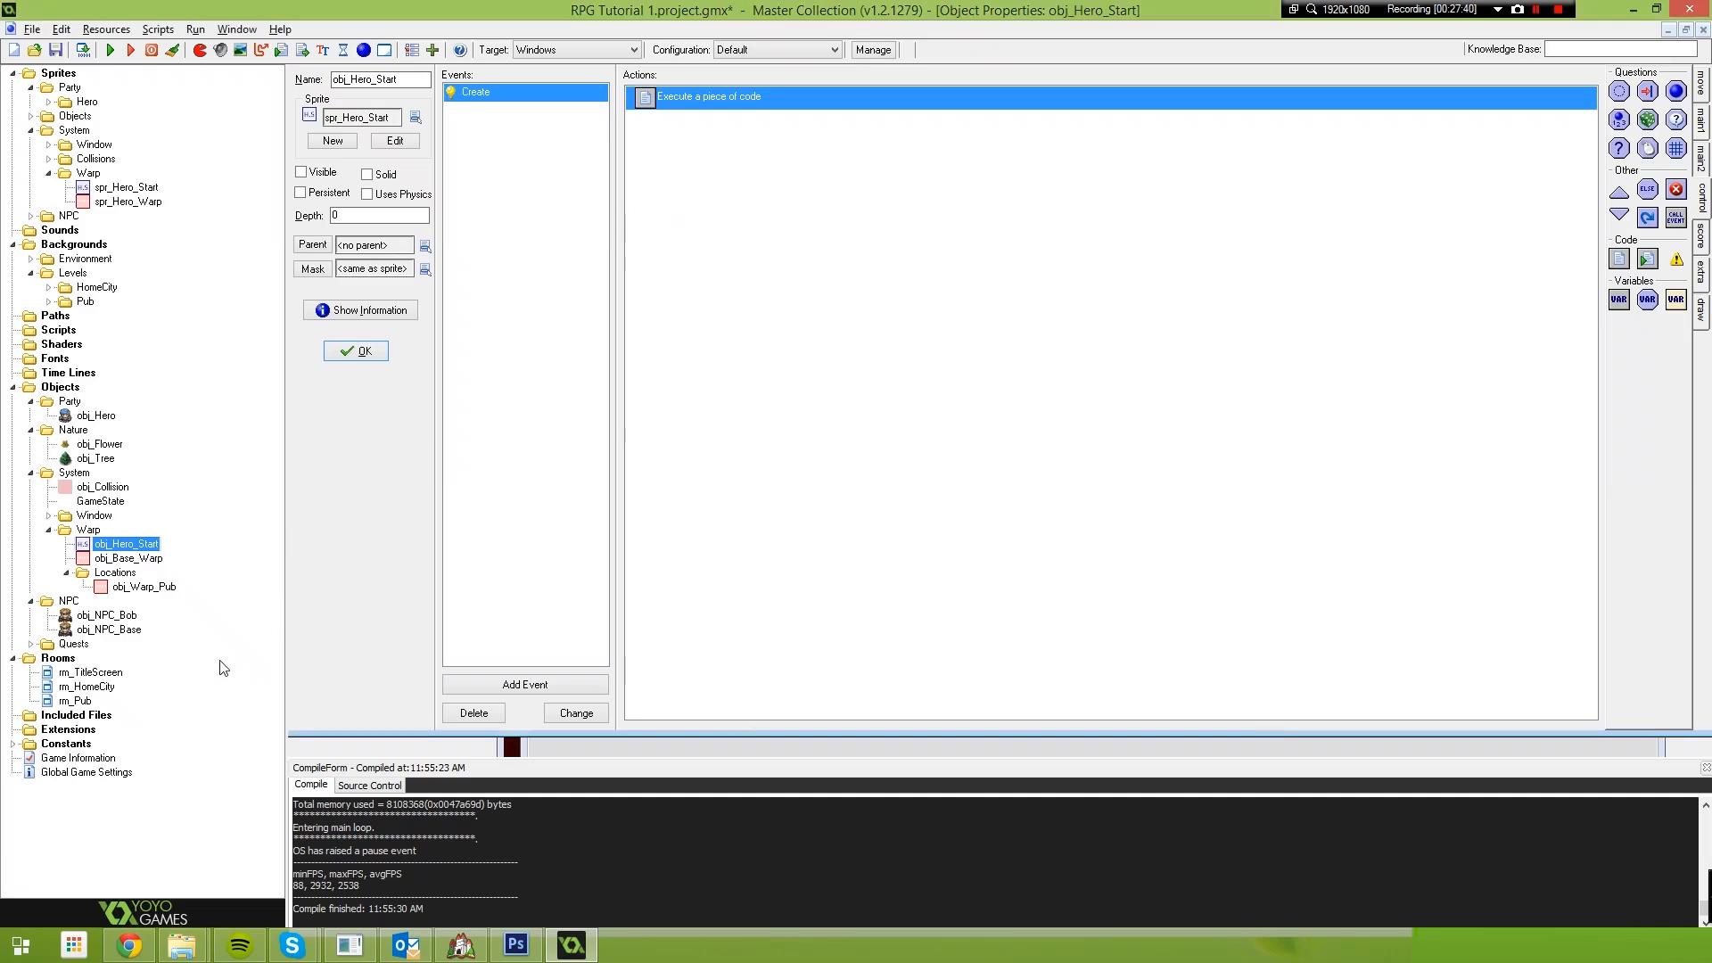
double_click(129, 559)
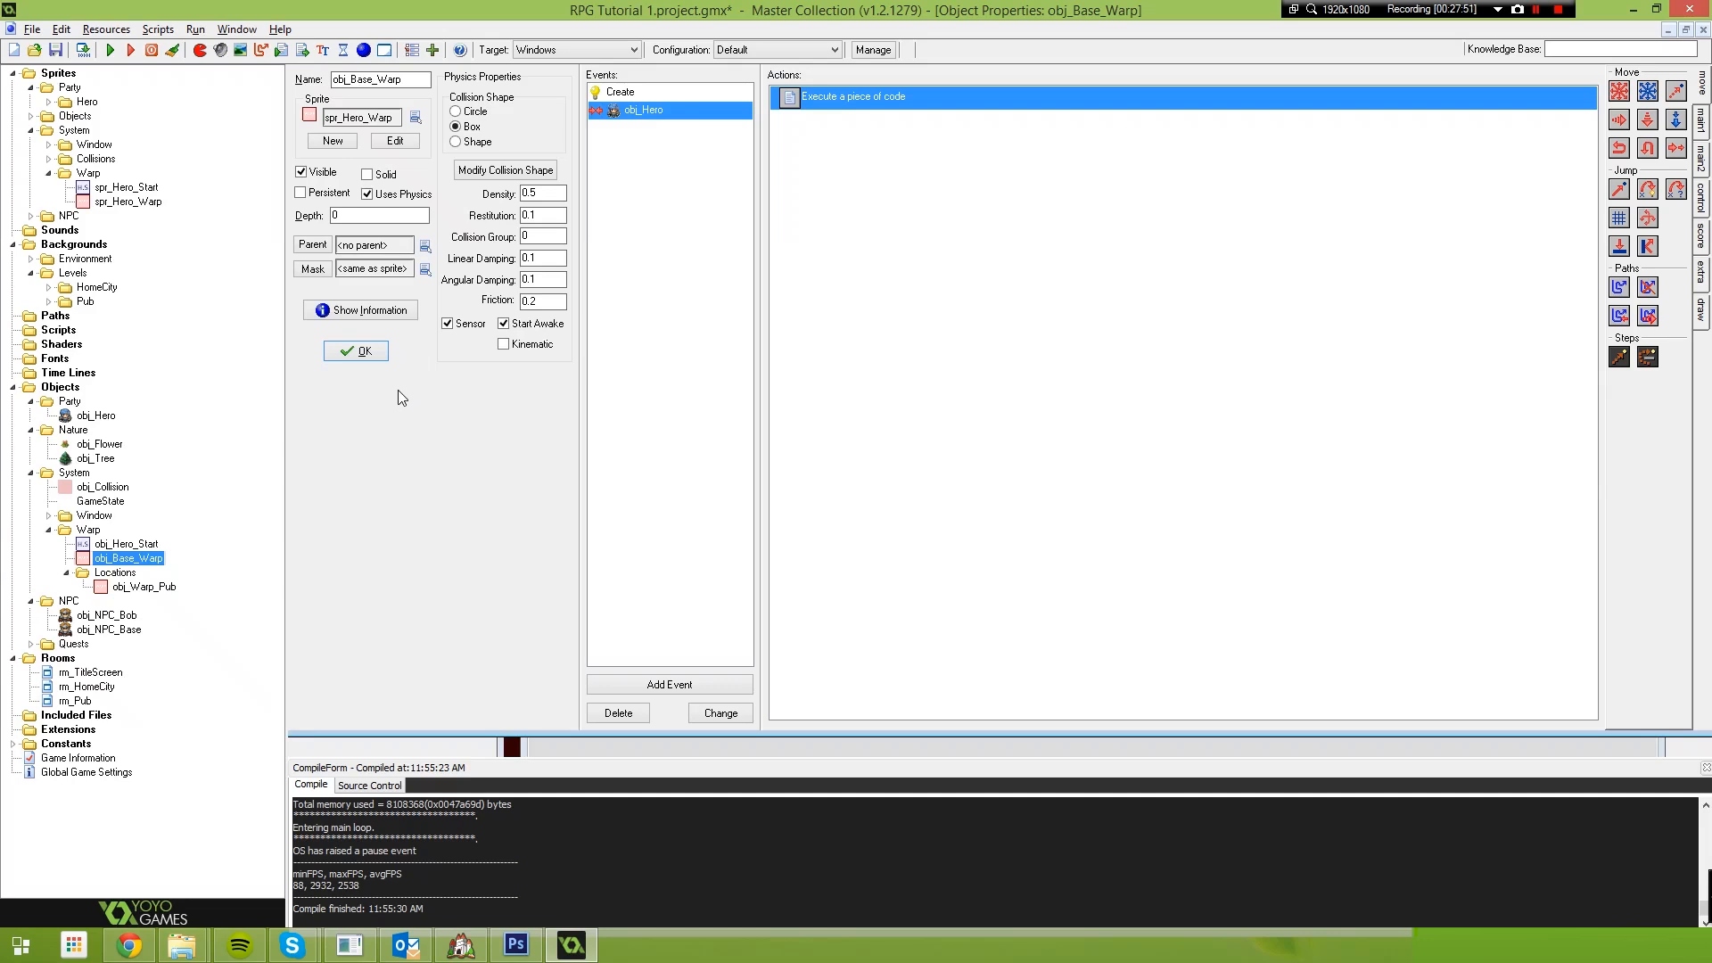
double_click(126, 544)
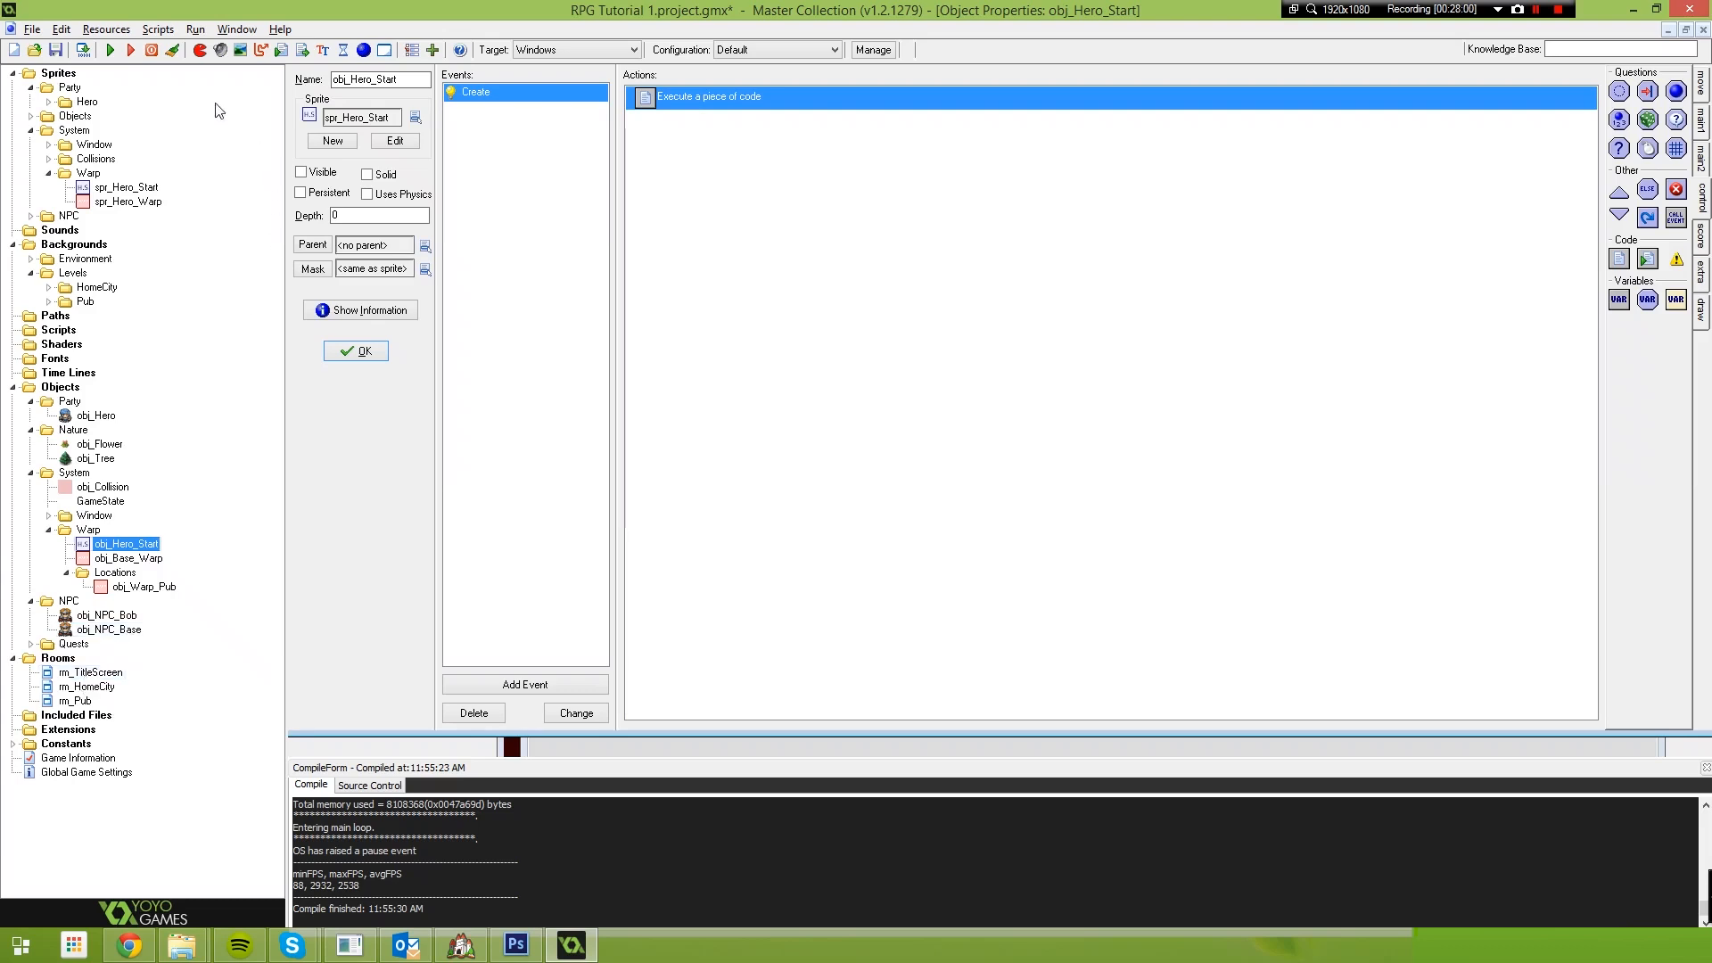
Run the game and walk the hero into the pub's warp to test the arrival position
left_click(111, 51)
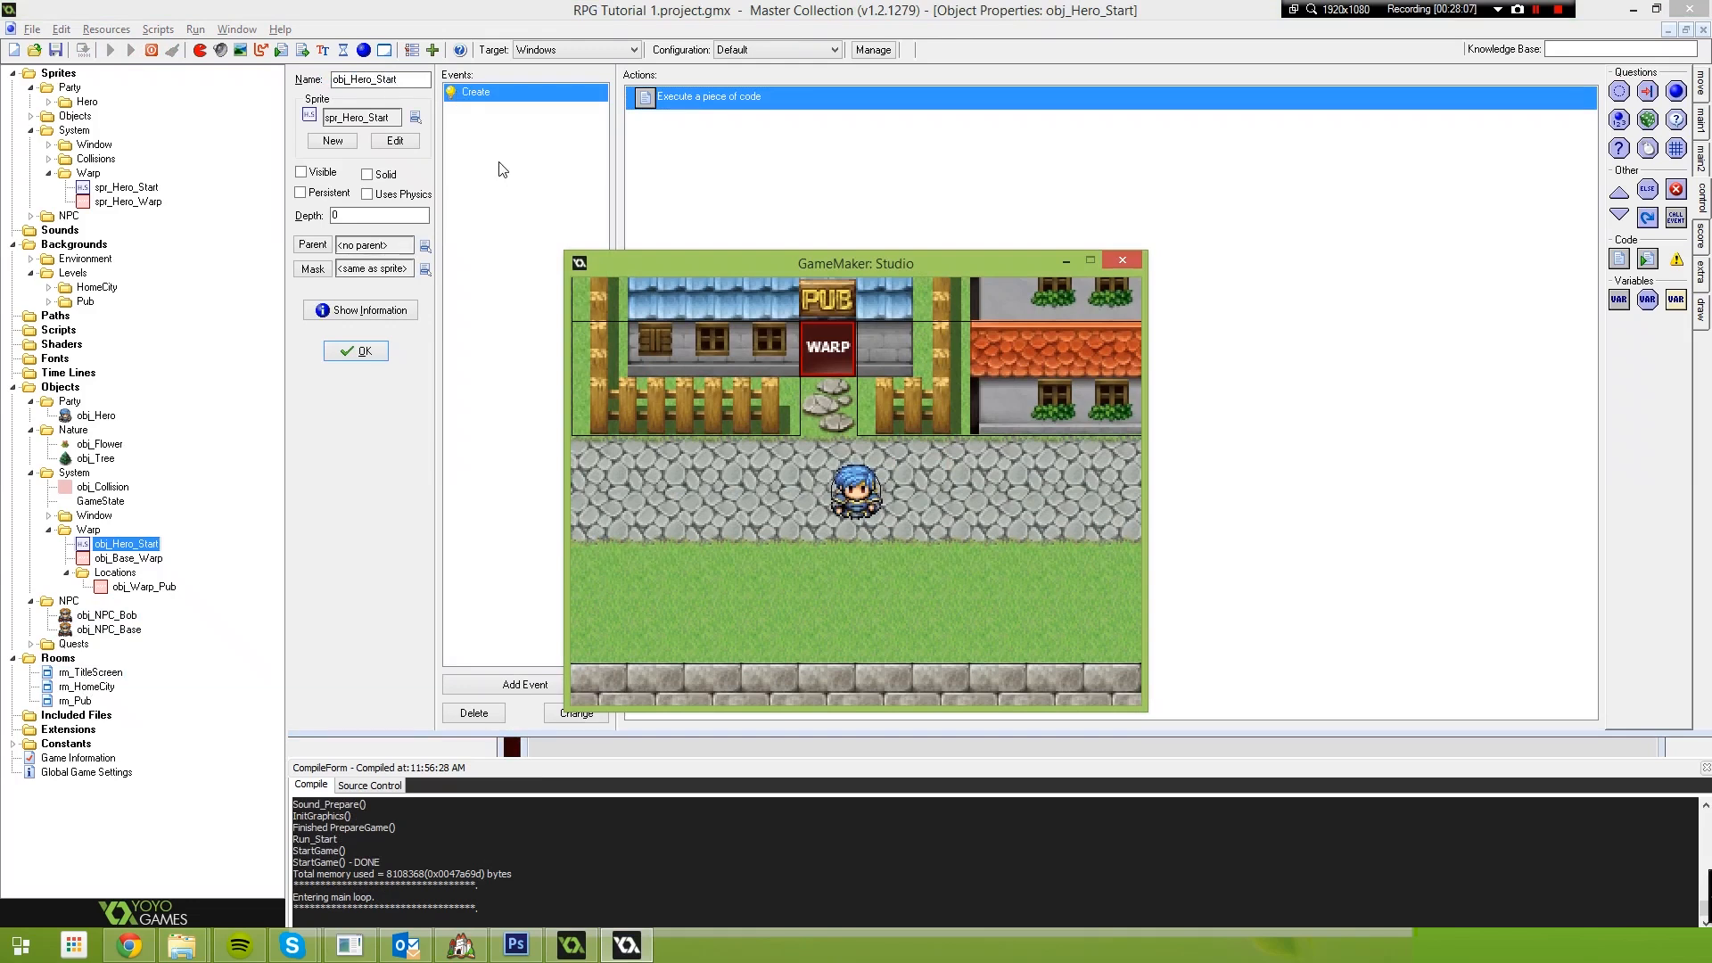
key("Up")
key("Up")
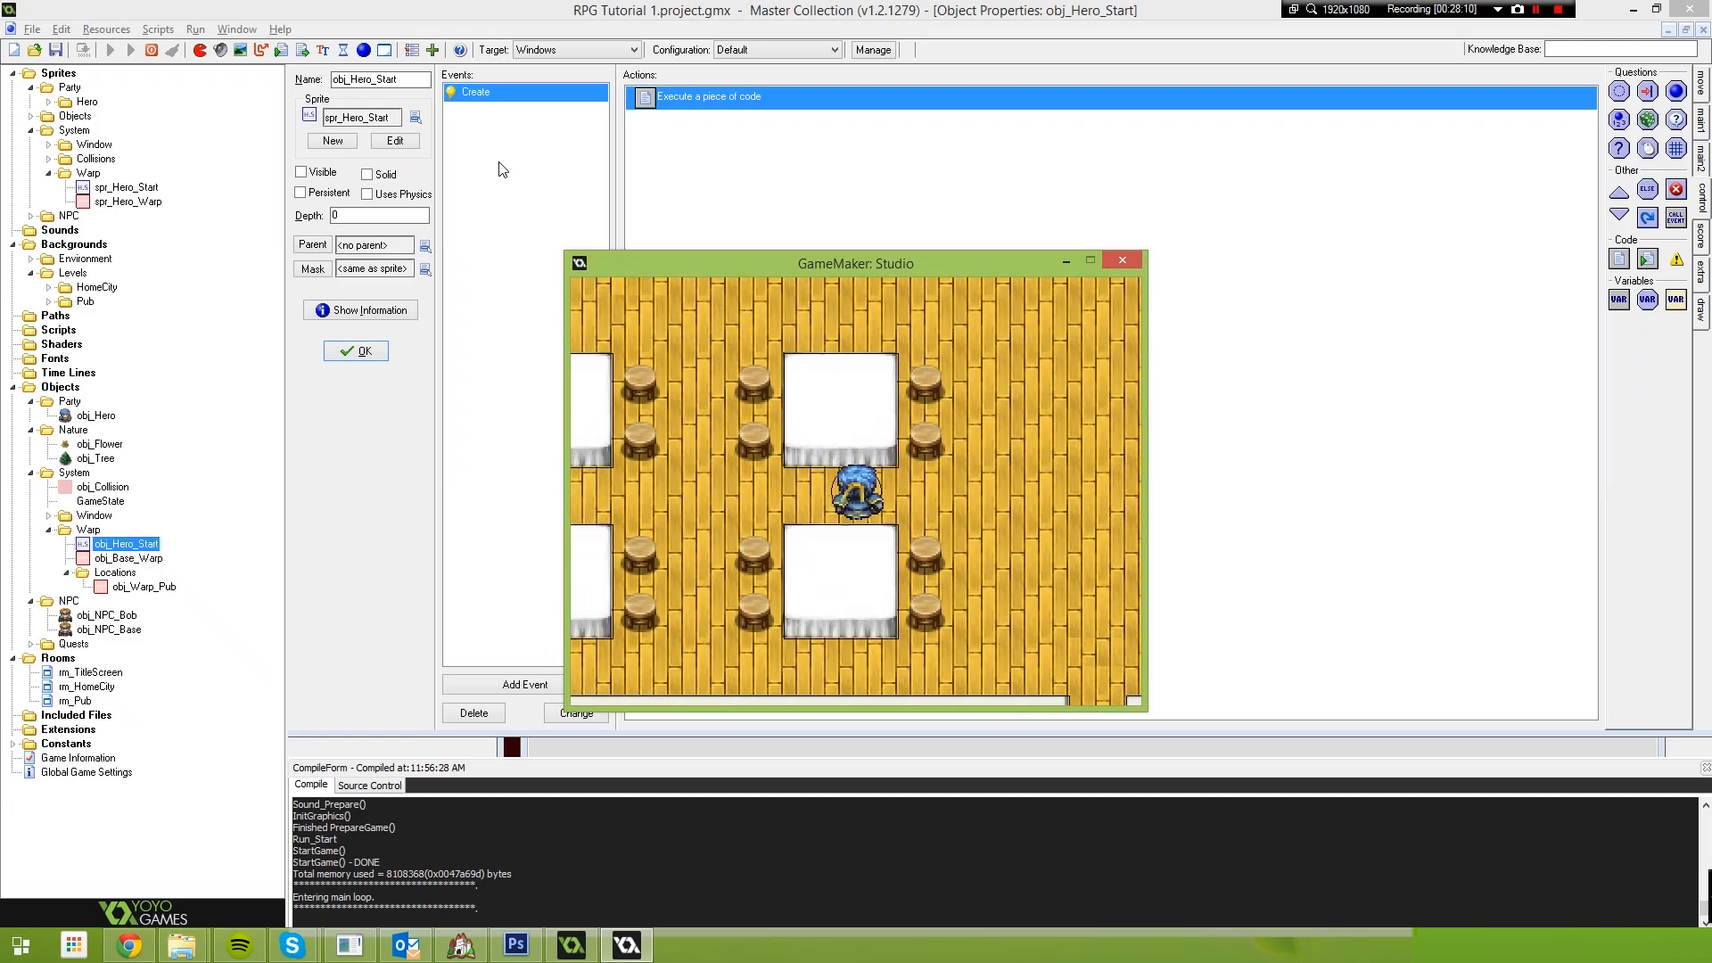
key("Up")
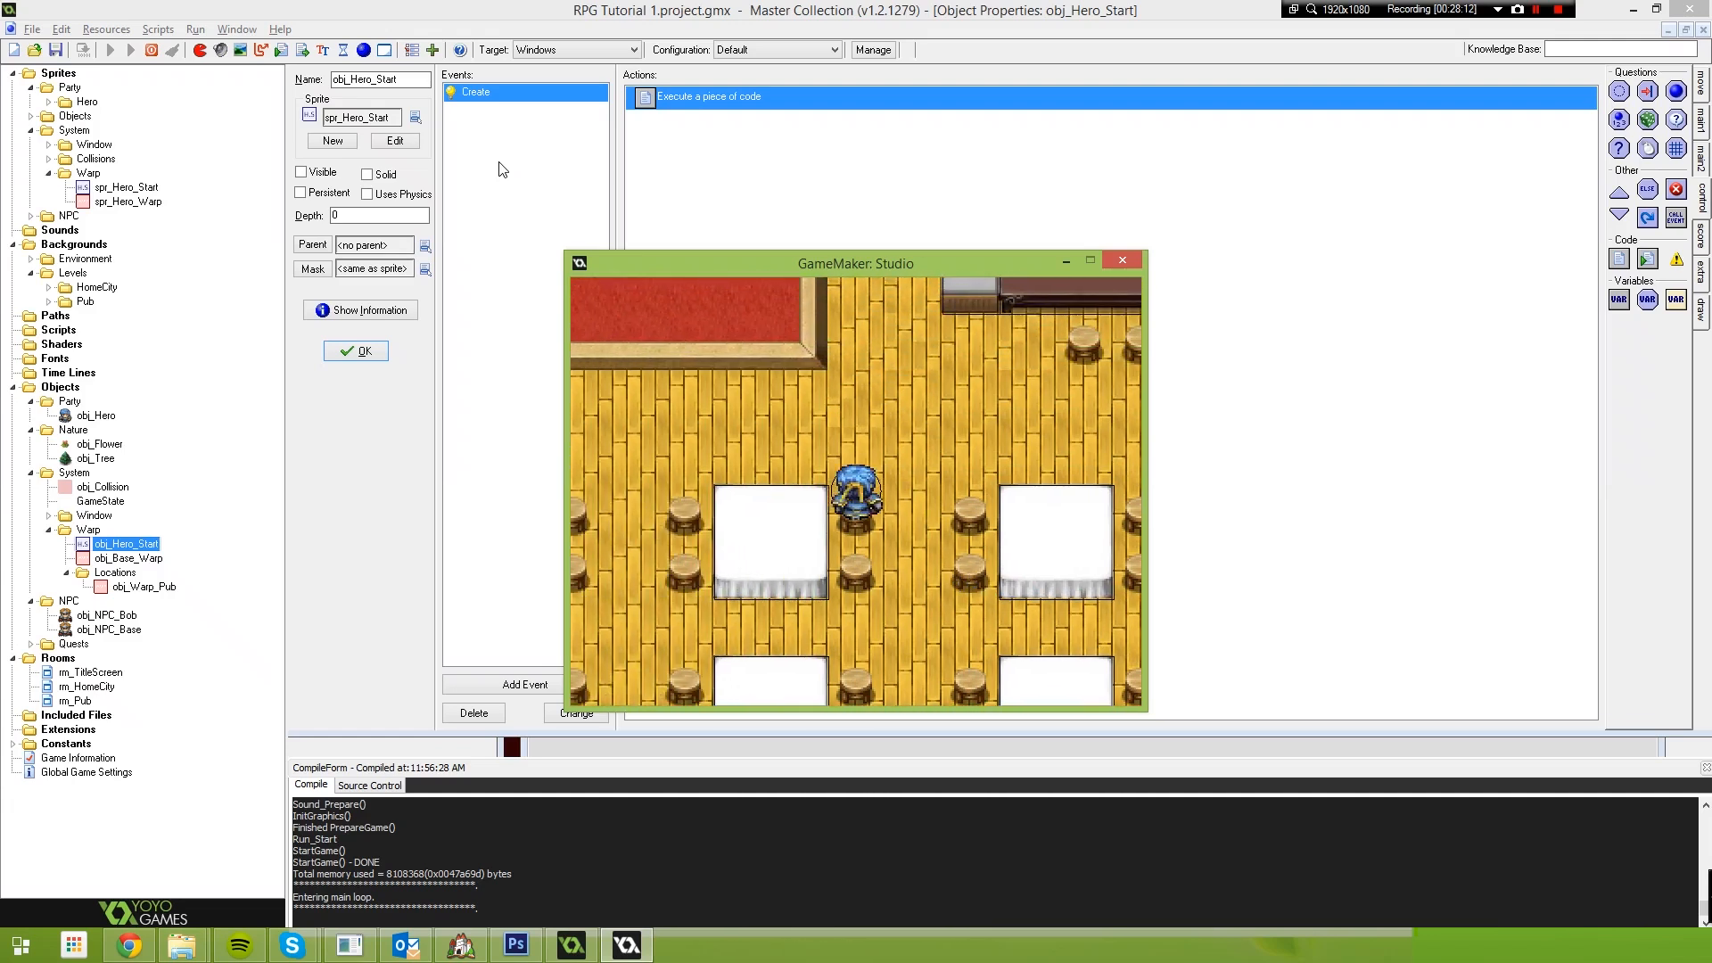
Walk the hero around the pub's tables and bar to test the room, and close the game
key("Up")
key("Up")
key("Right")
key("Left")
key("Up")
key("Right")
key("Down")
key("Down")
key("Right")
key("Right")
key("Up")
key("Right")
key("Up")
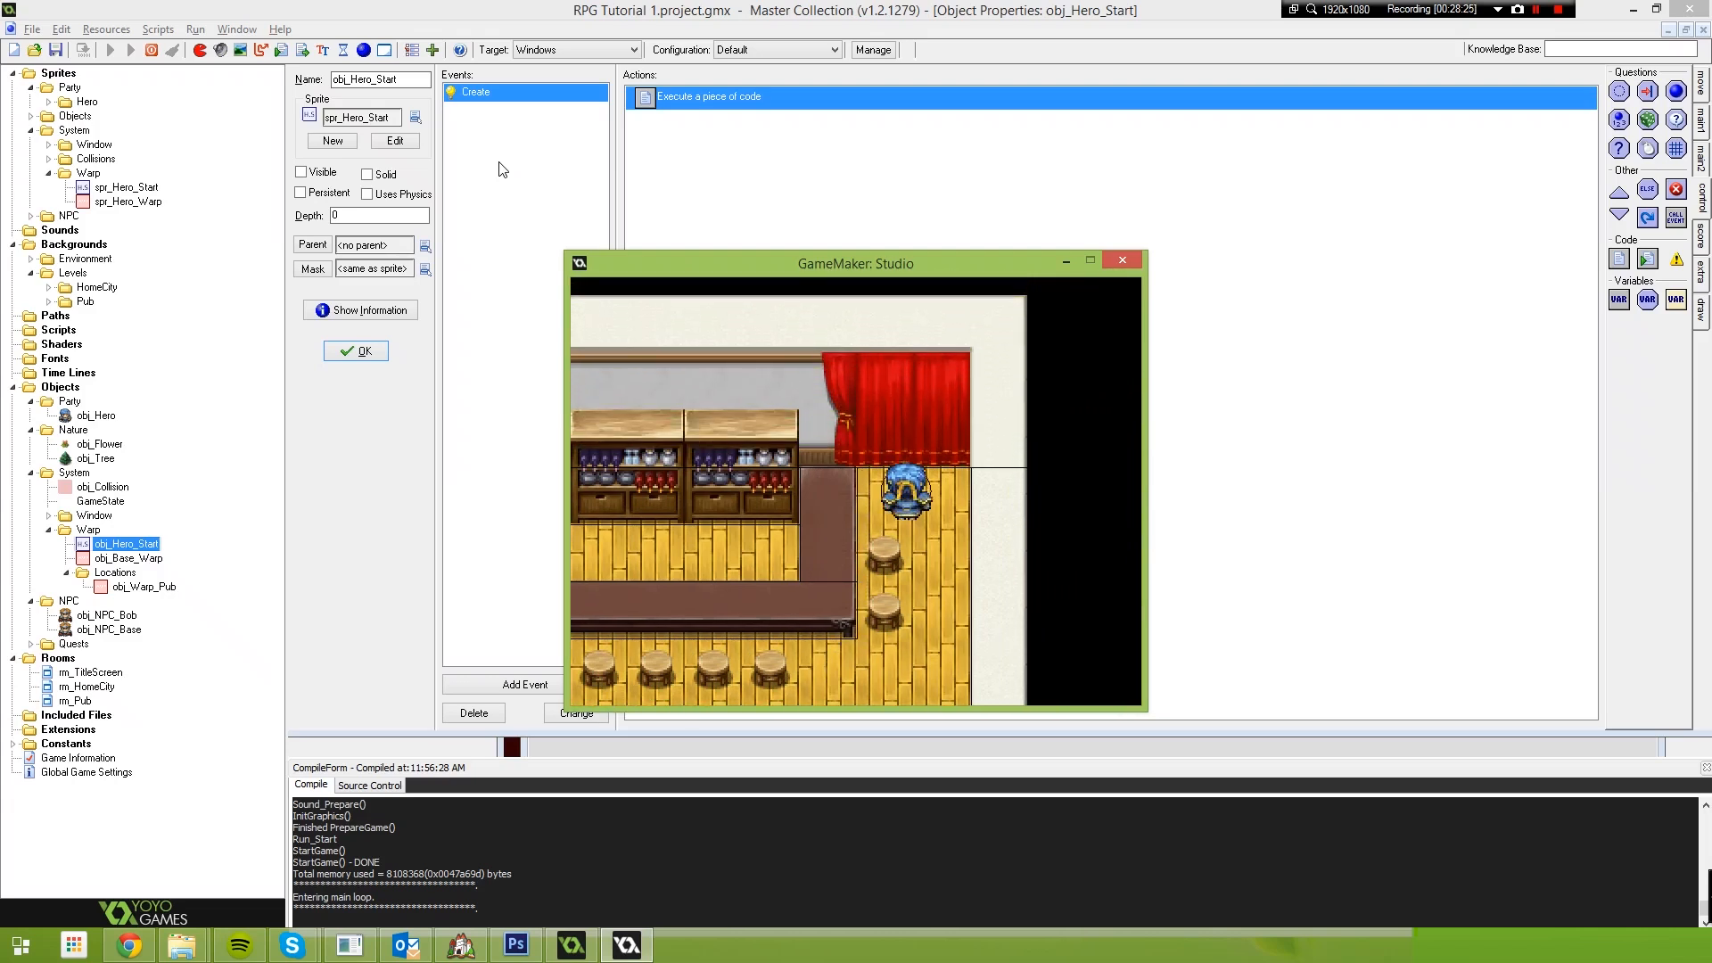
key("Left")
key("Down")
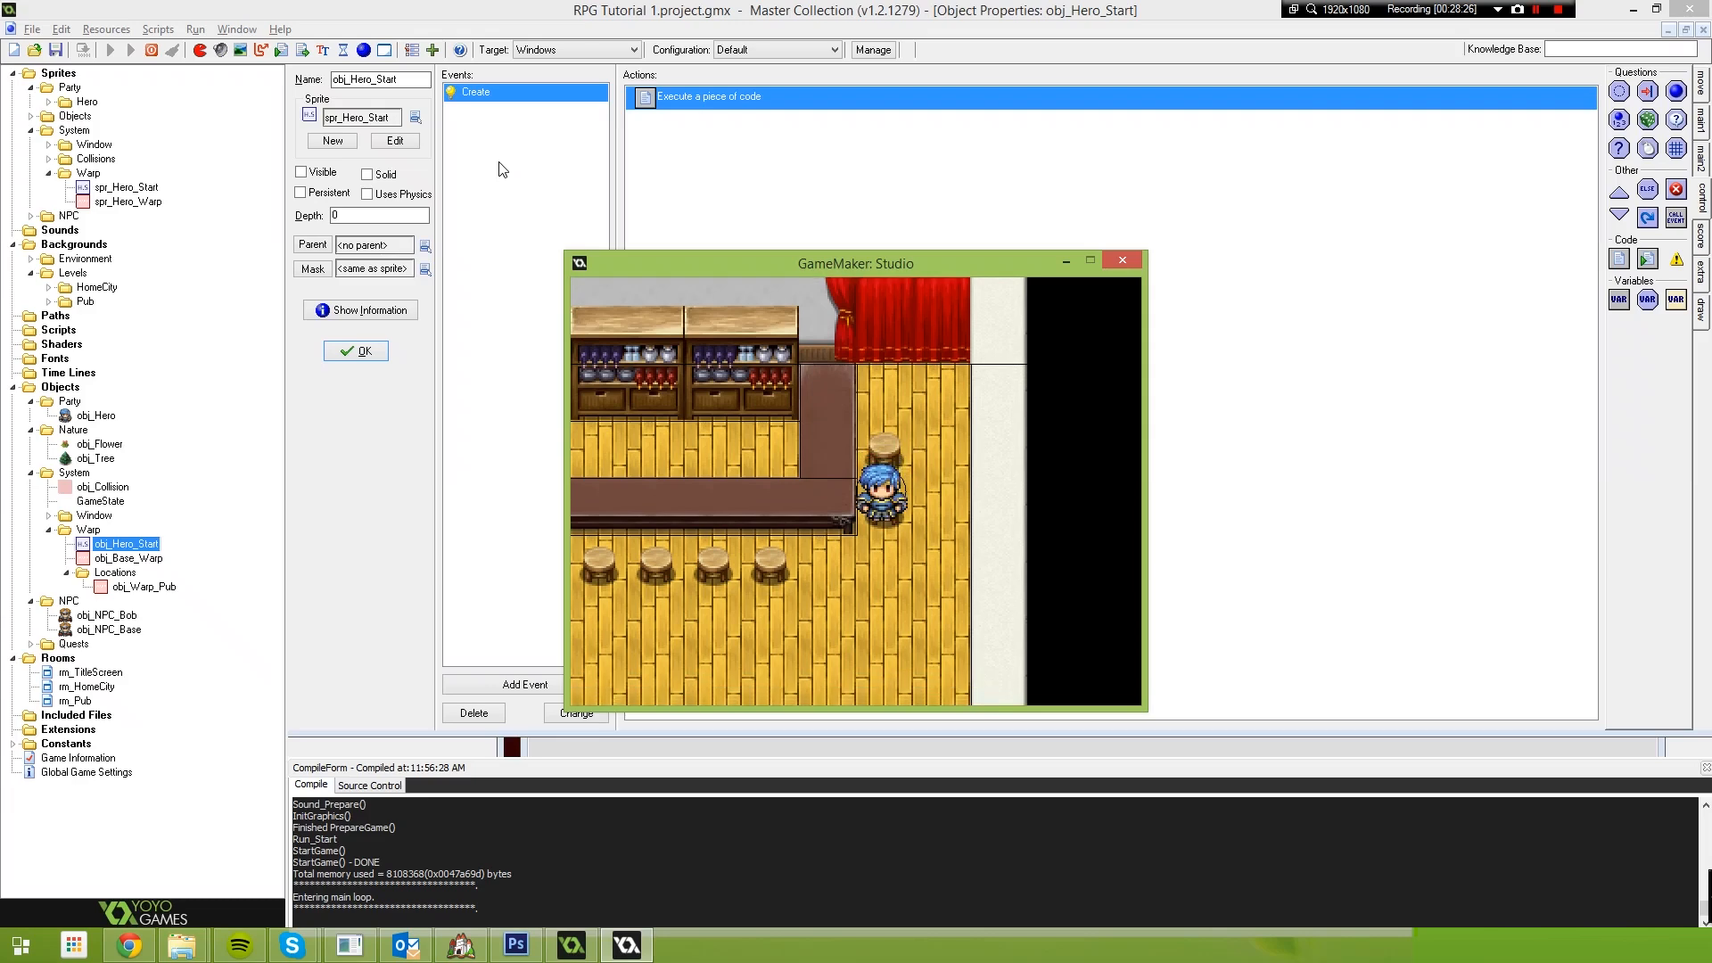
left_click(1113, 255)
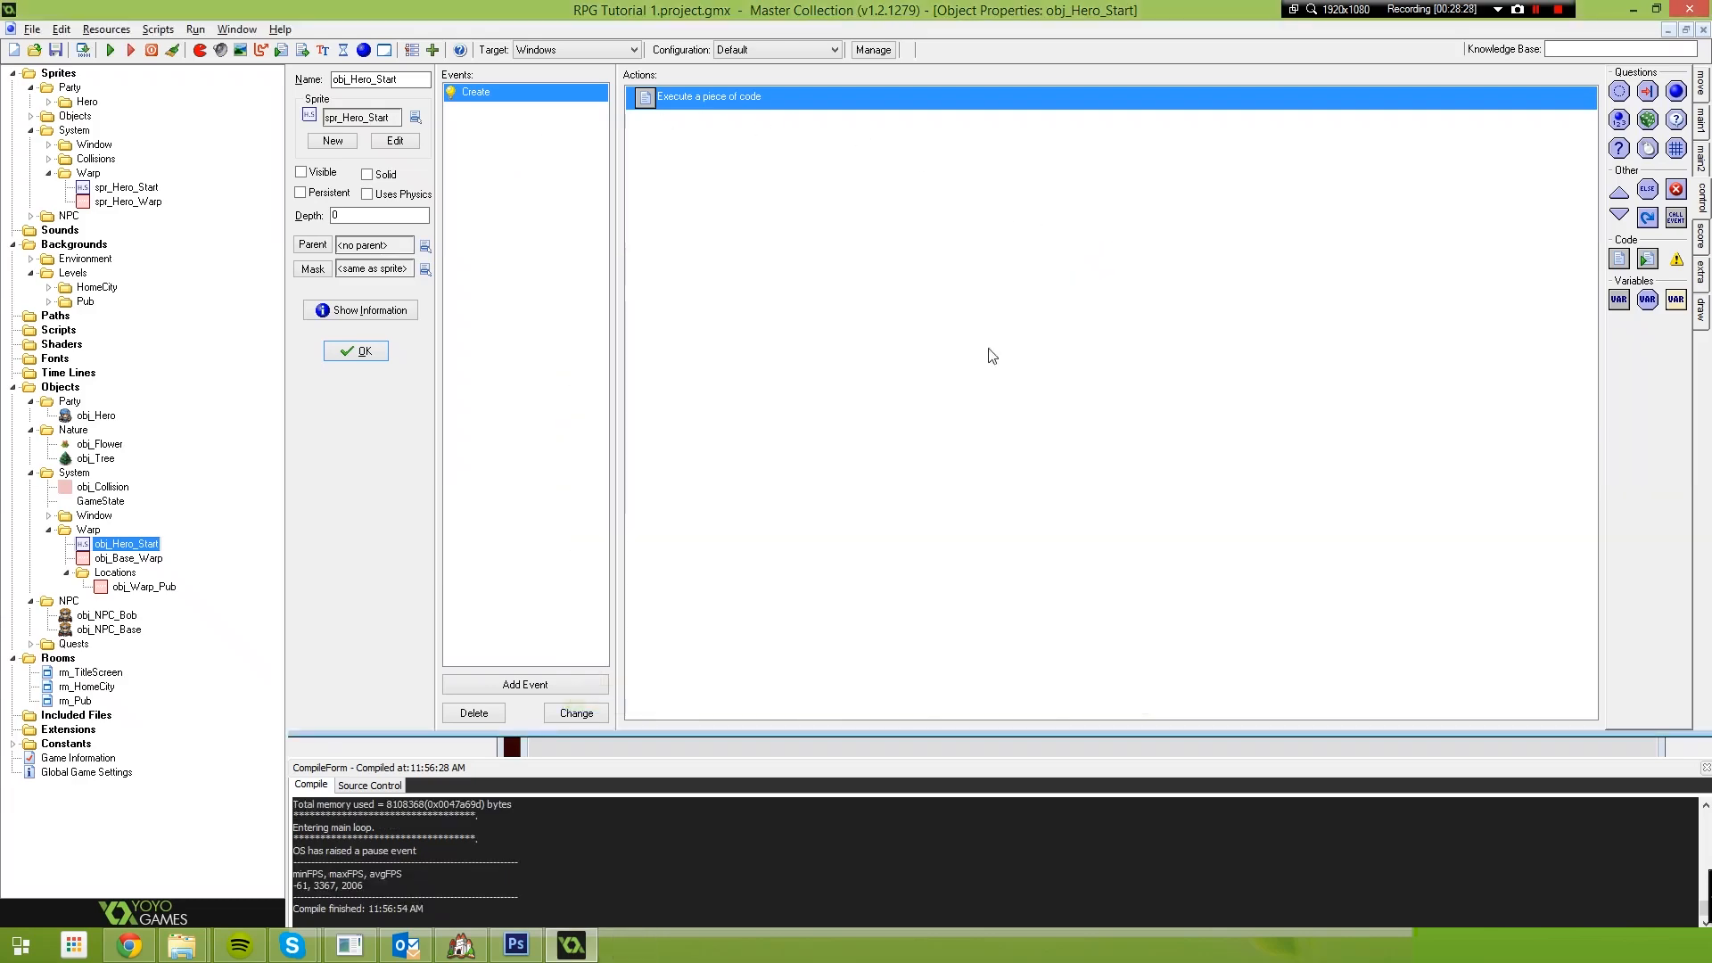
Insert a line with GameState.switches above room_goto in obj_Base_Warp's obj_Hero collision code and accept it
double_click(142, 588)
double_click(157, 559)
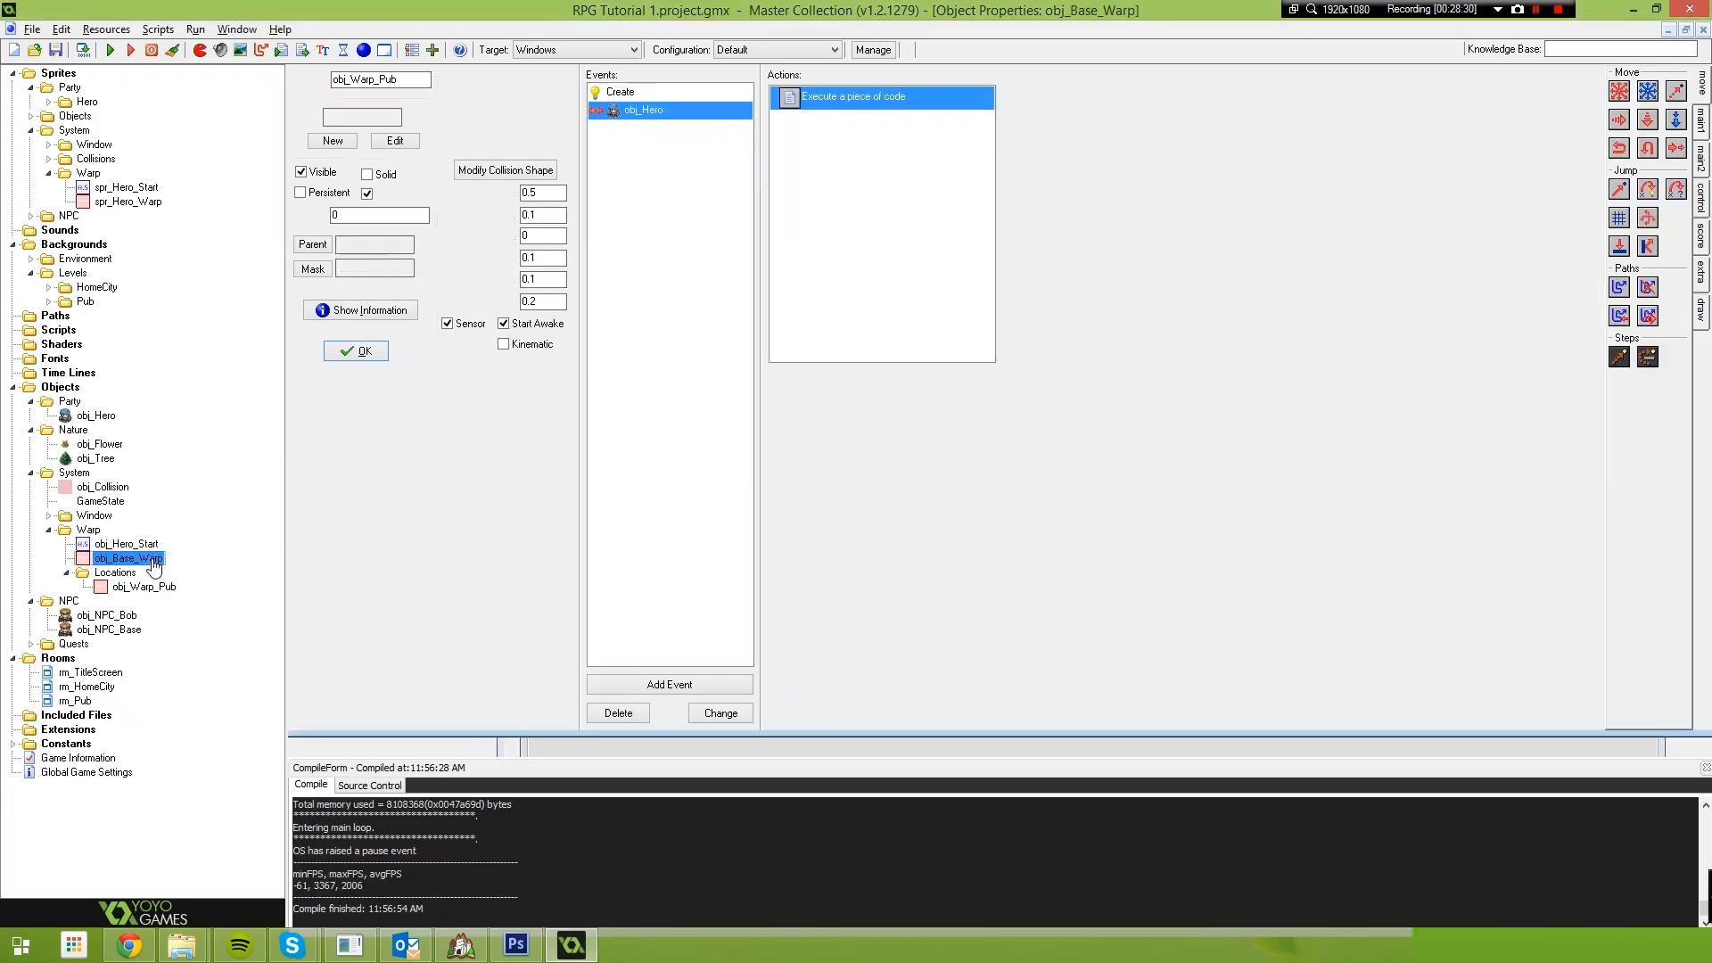
mouse_move(788, 113)
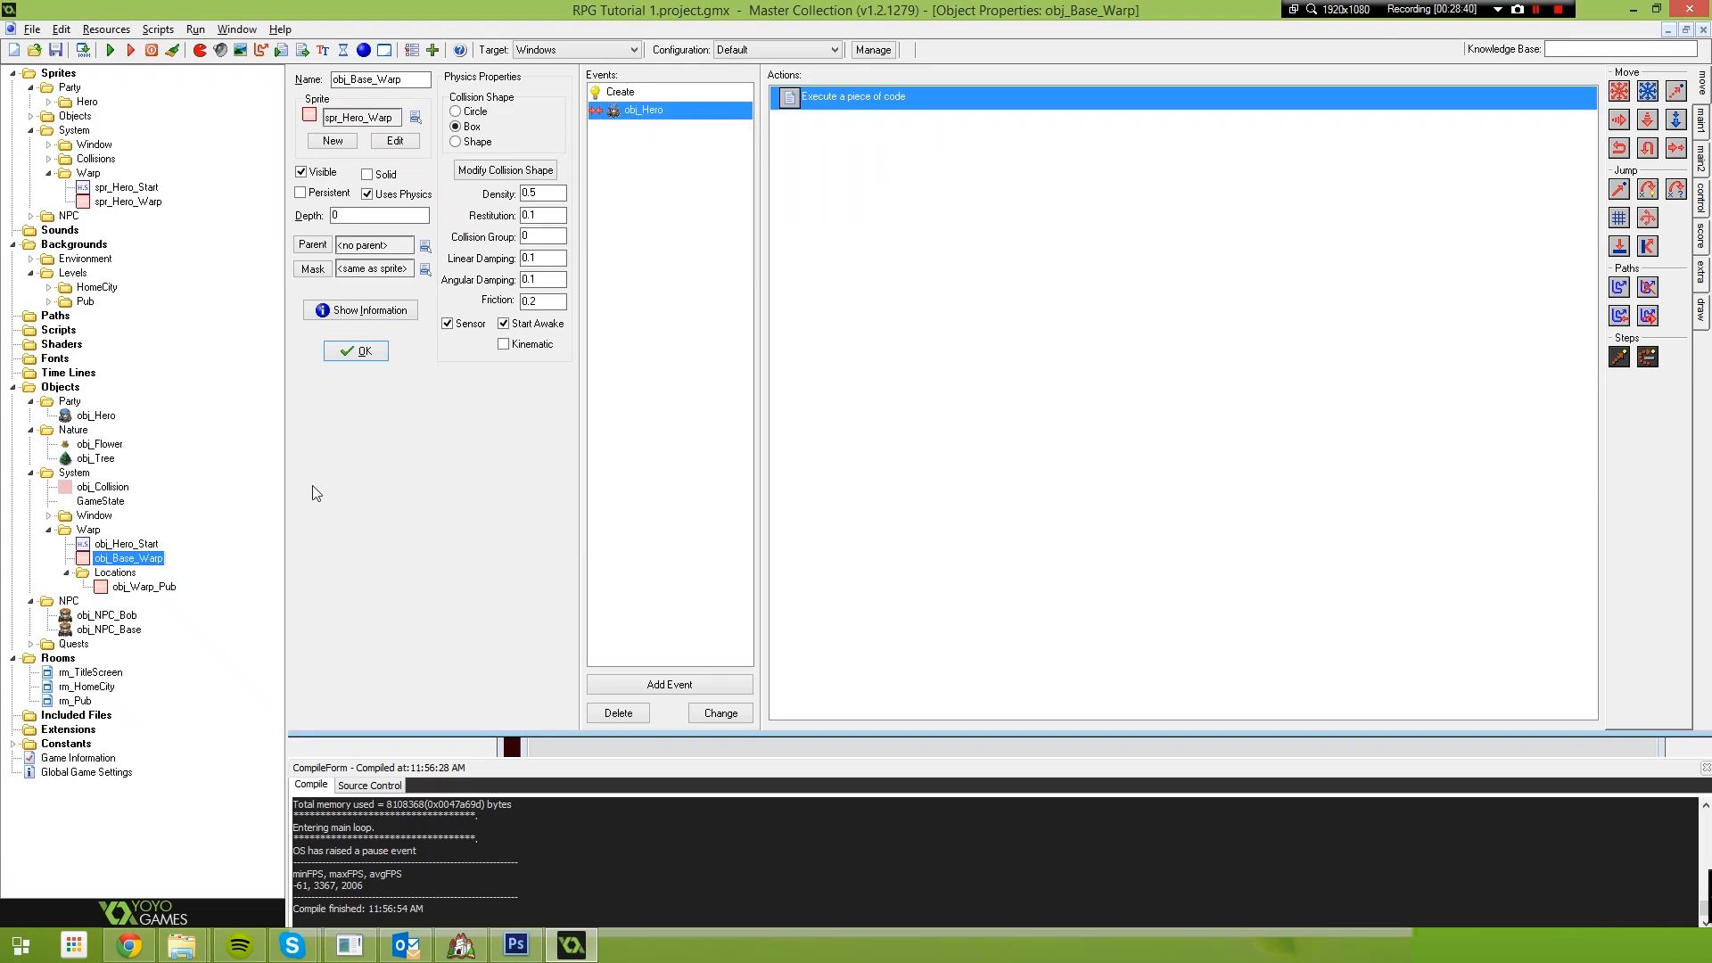
double_click(824, 103)
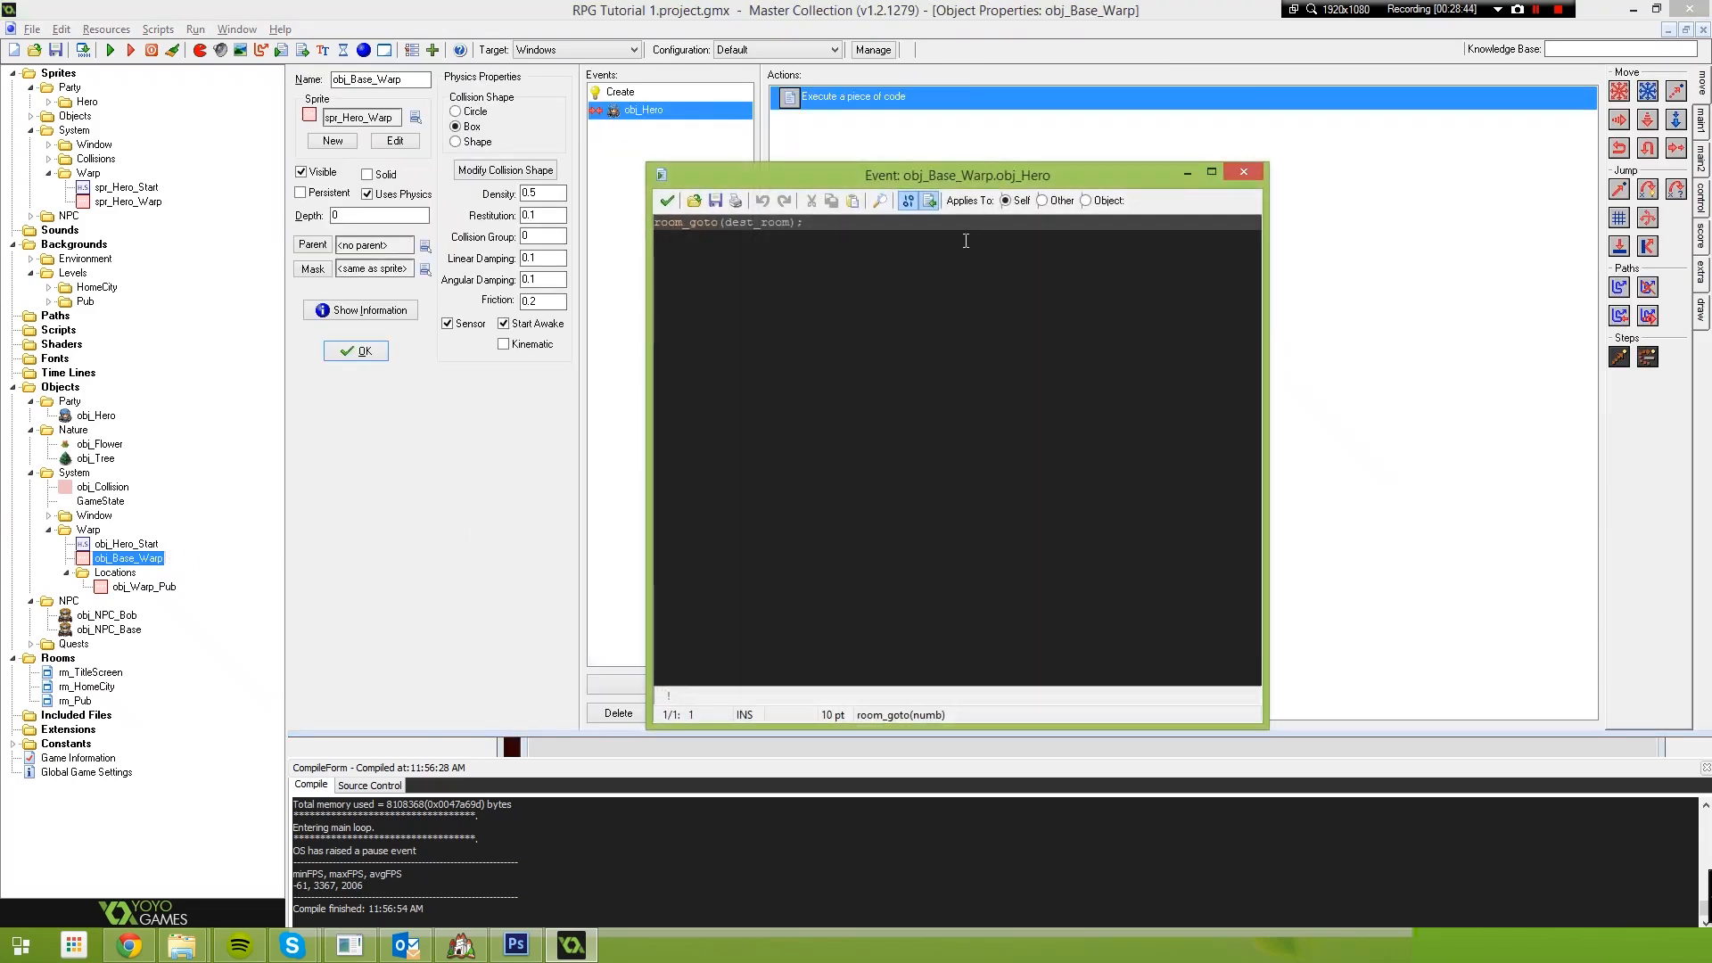
key("Return")
key("Up")
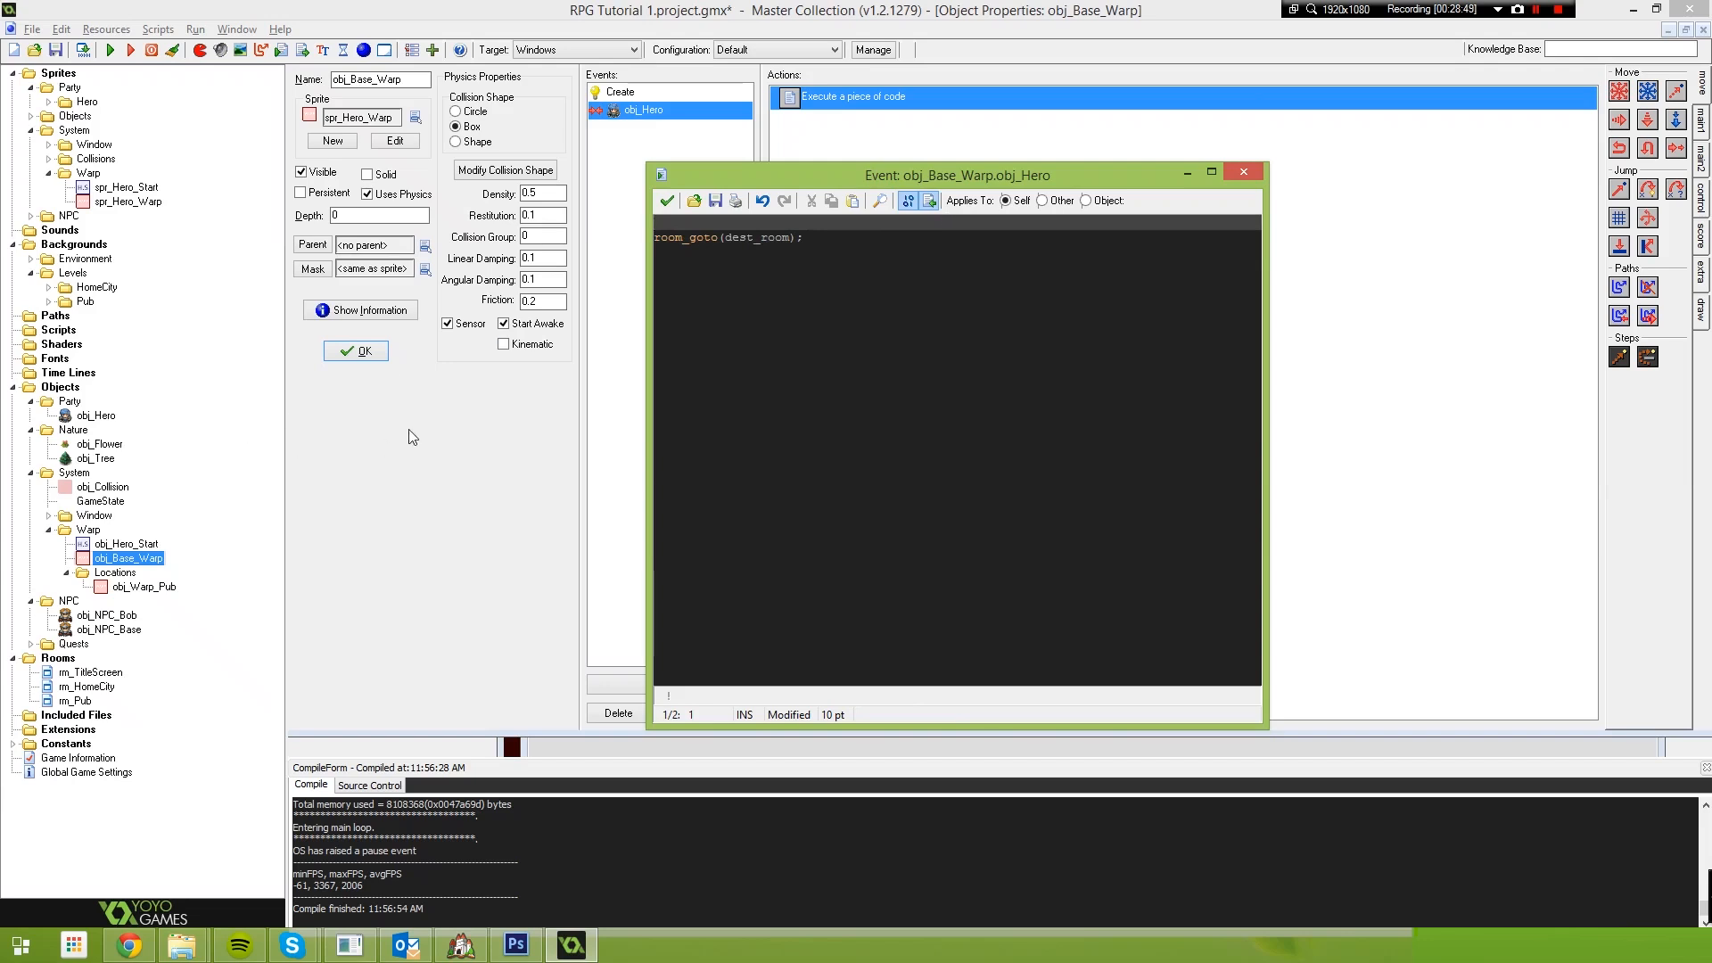
type("GameState.")
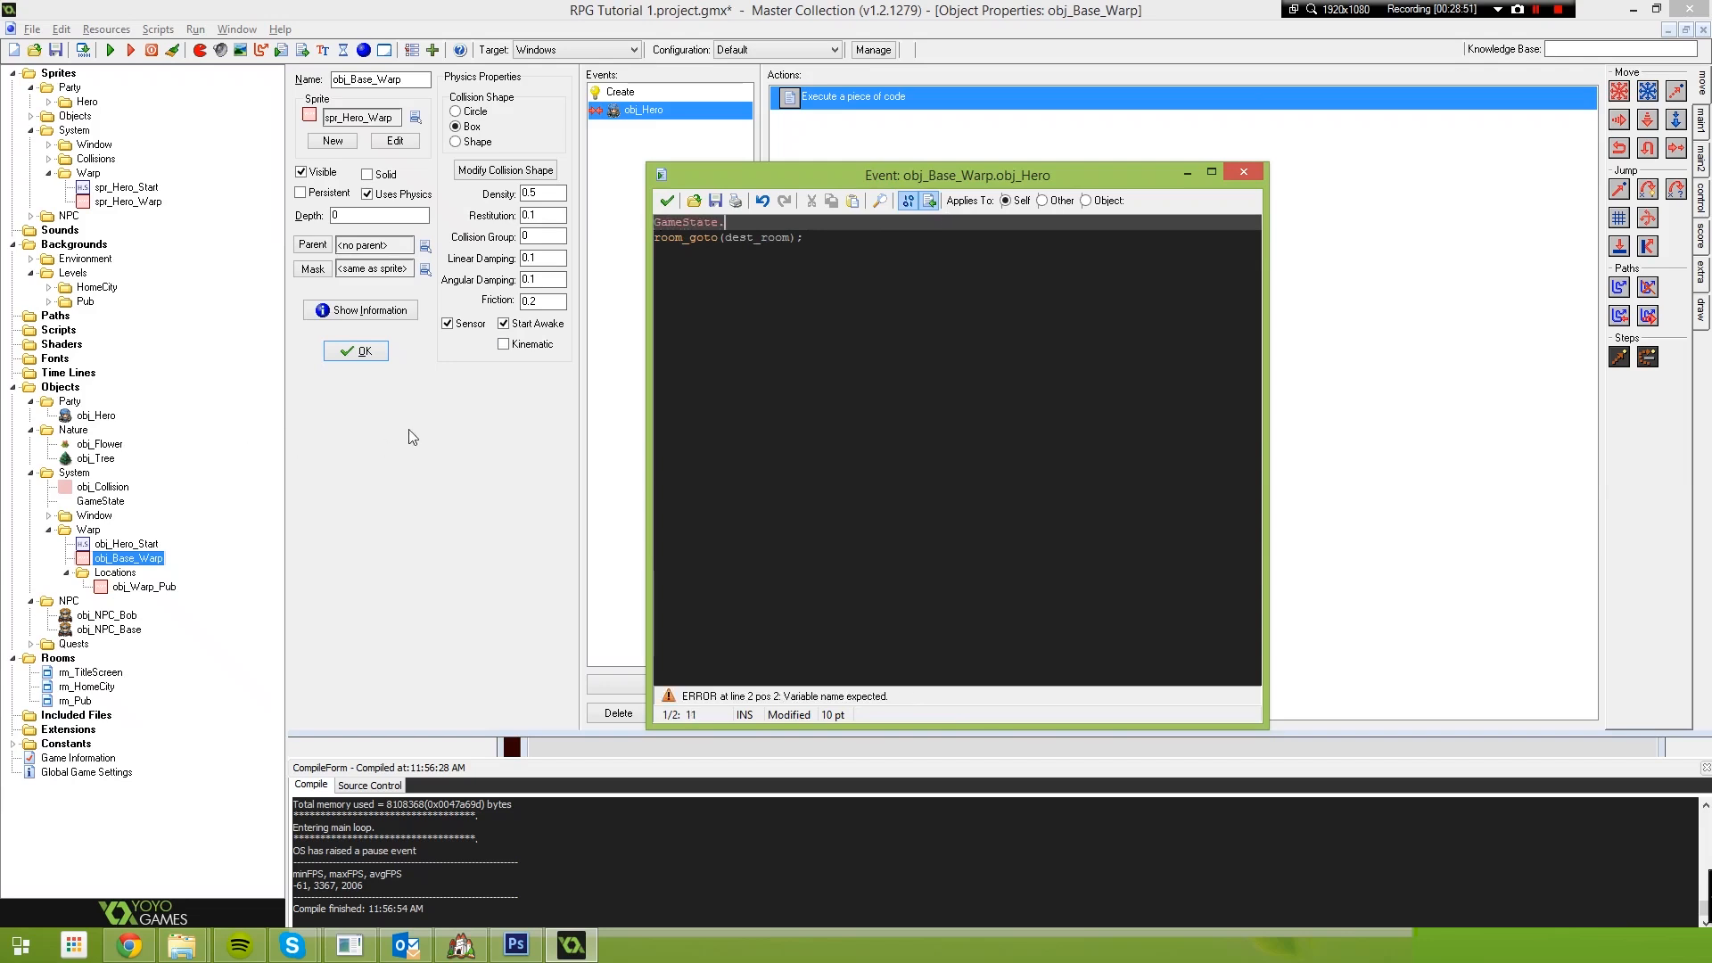
type("switches")
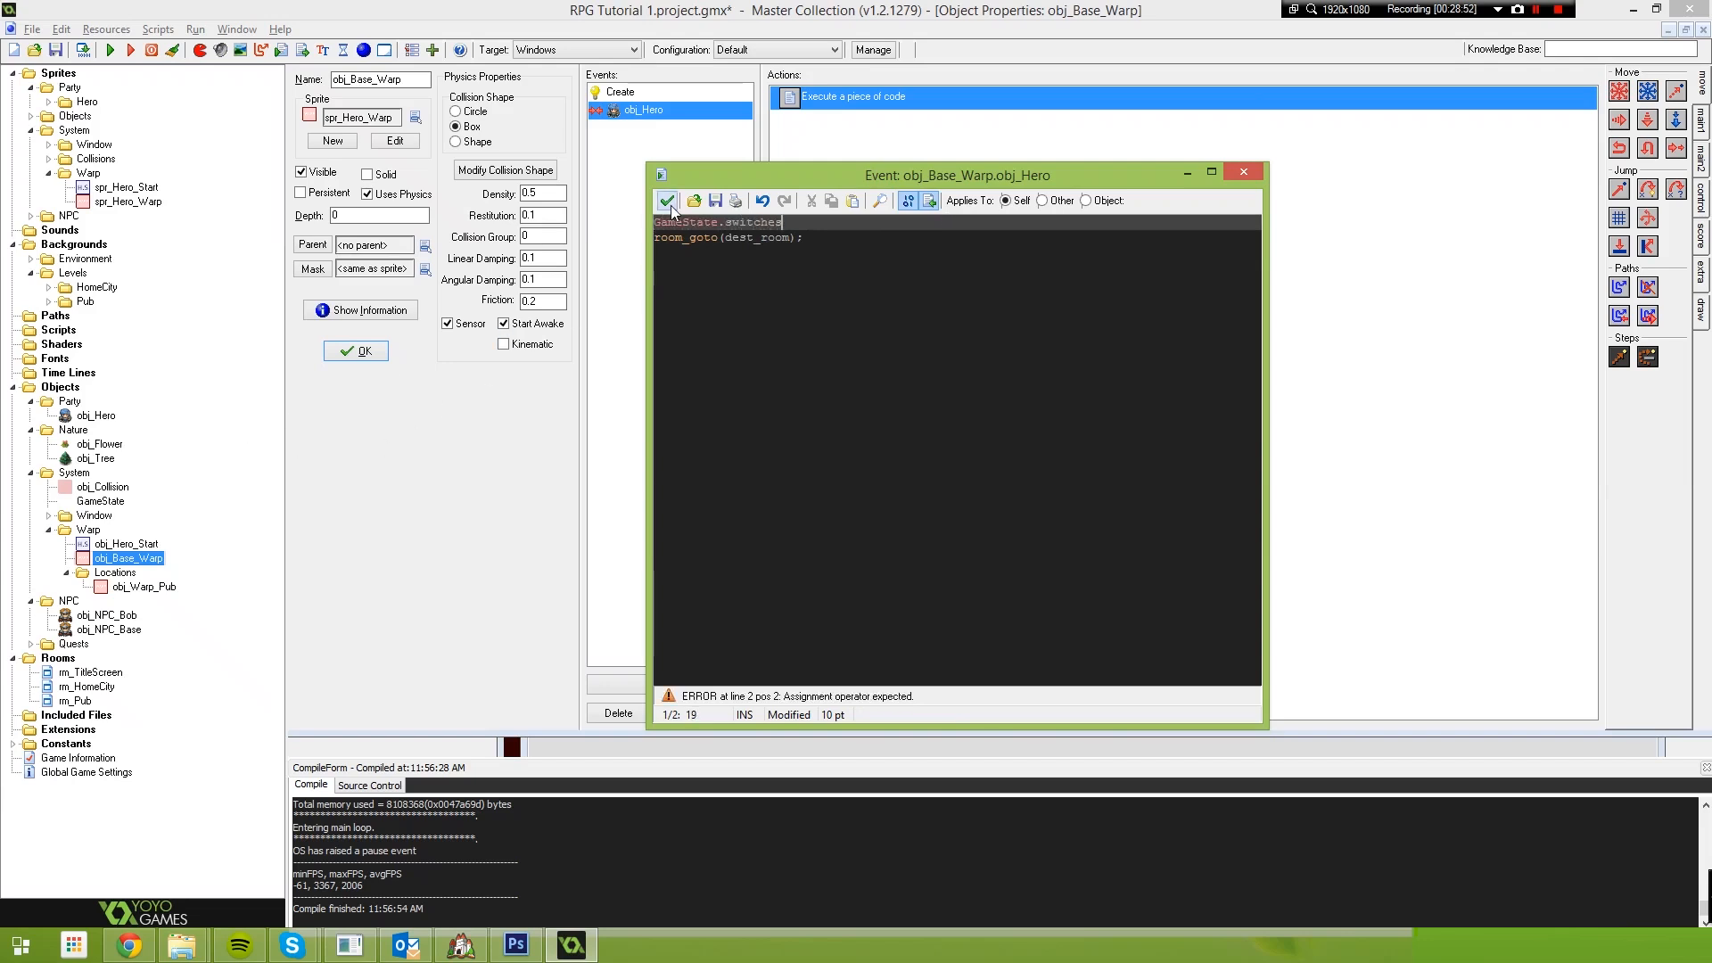
left_click(668, 201)
Copy the quest_teaparty_started switch assignment from the Initialize IVARS code in GameState's Create event
double_click(100, 501)
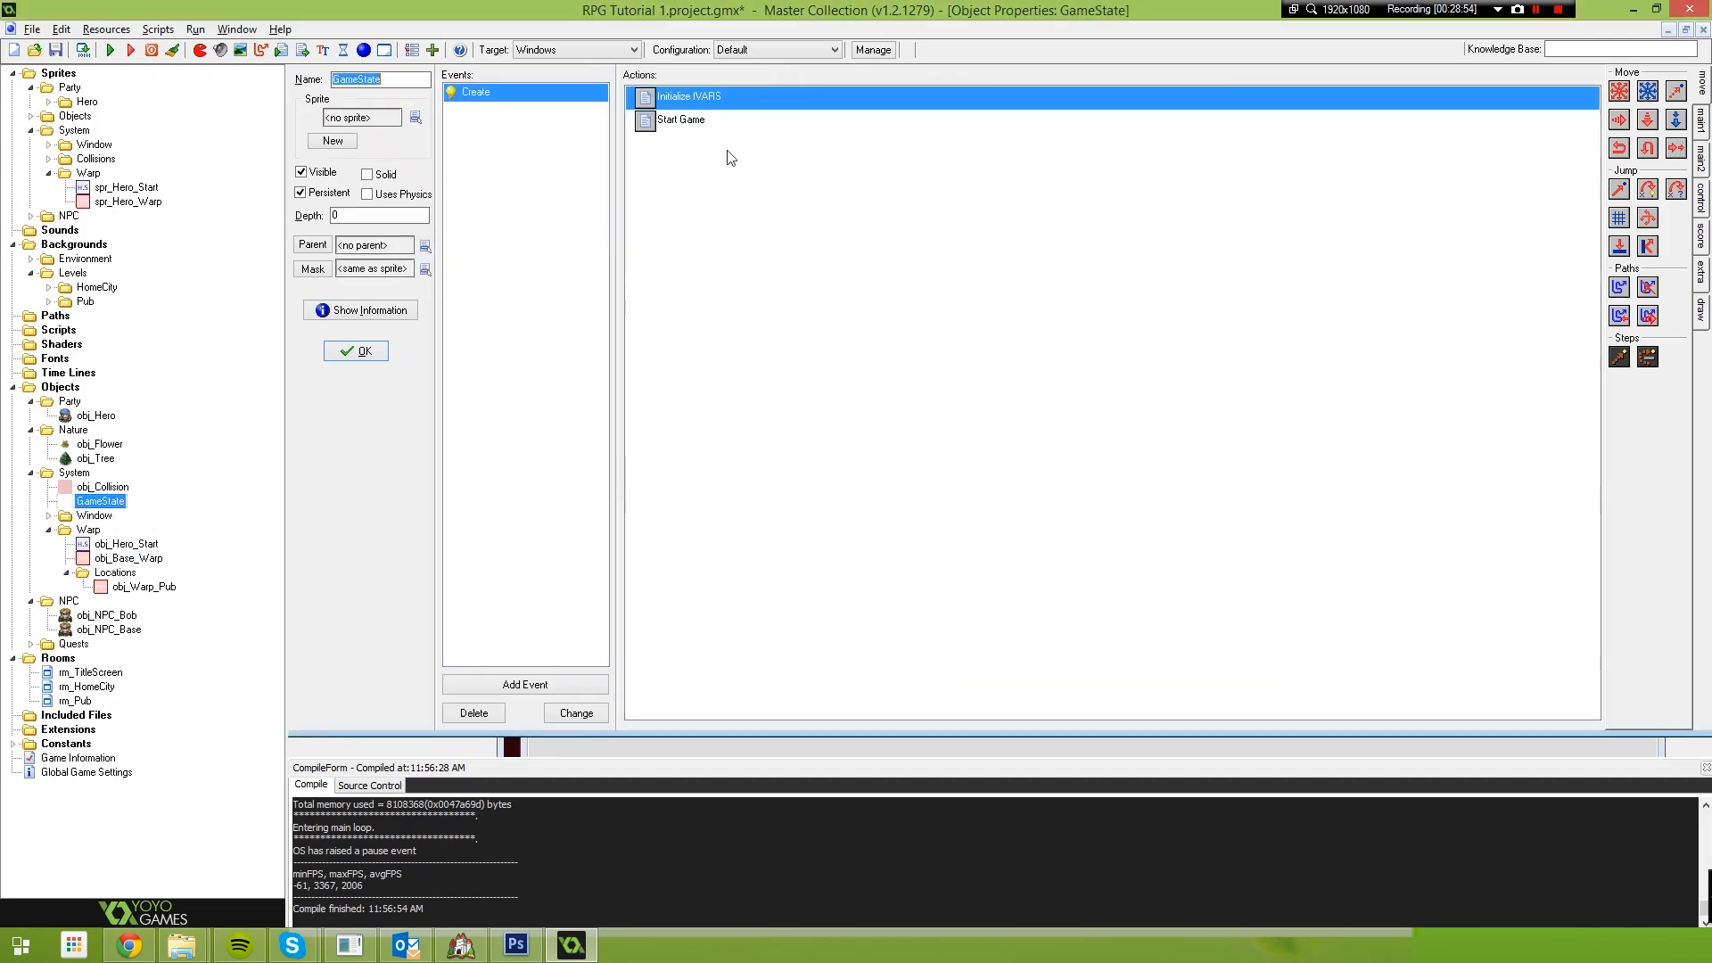
double_click(715, 124)
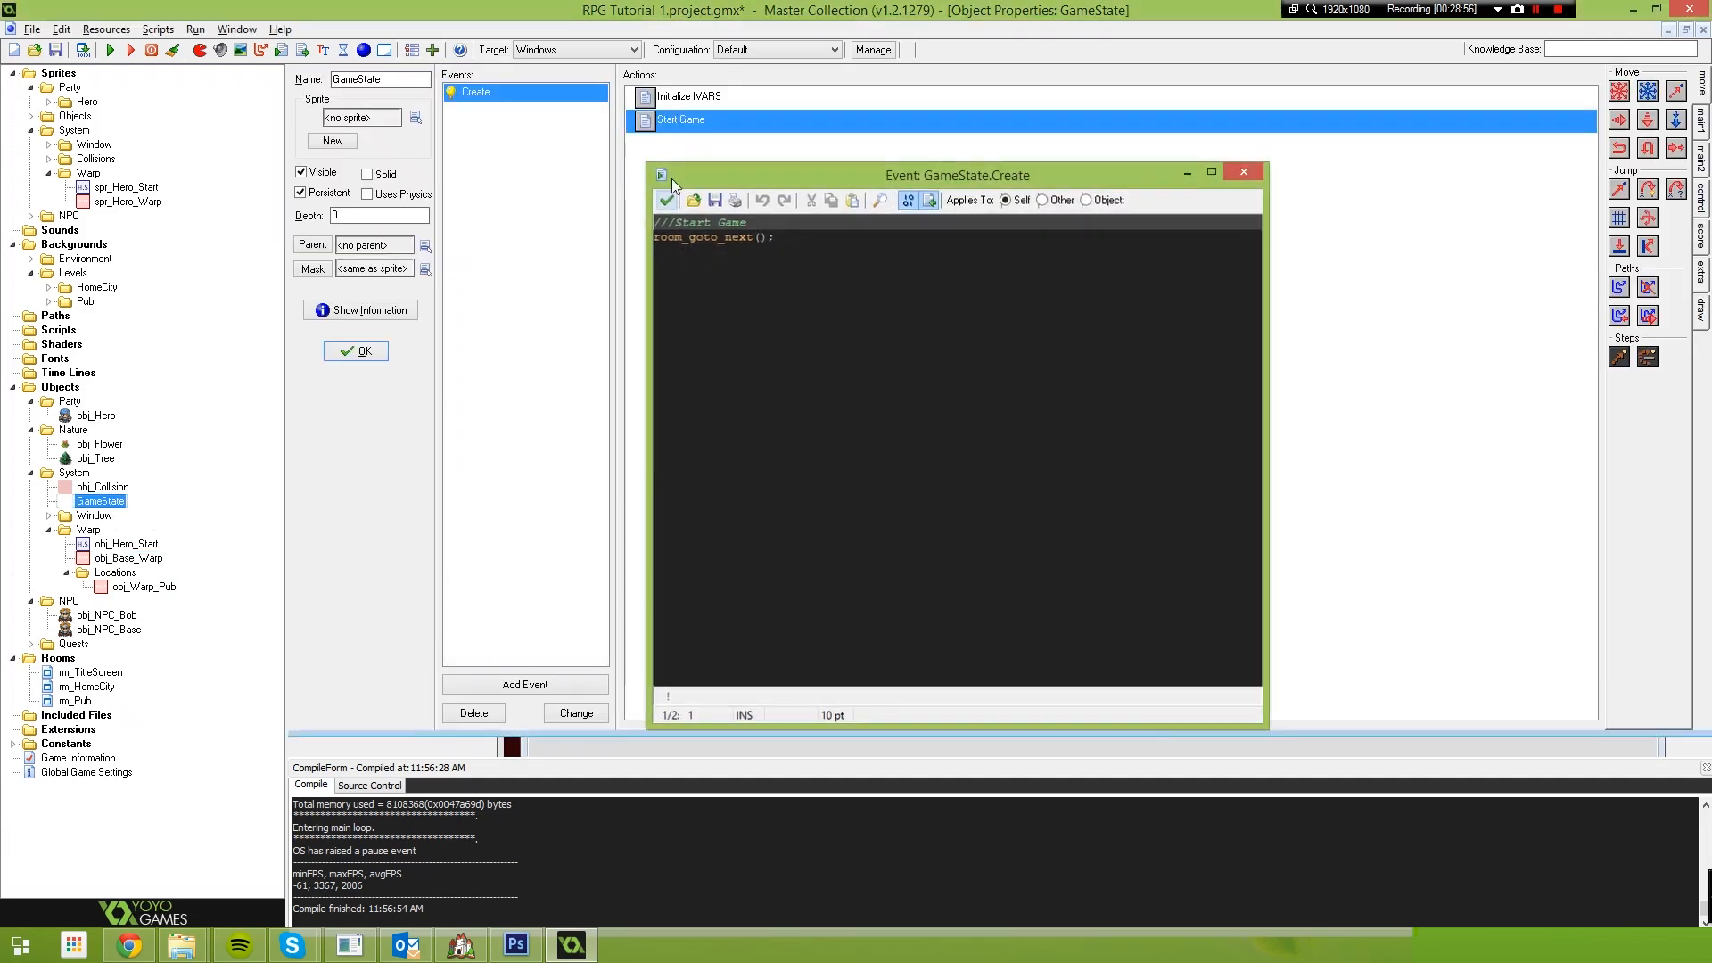
left_click(667, 201)
left_click(716, 105)
double_click(718, 105)
left_click(992, 288)
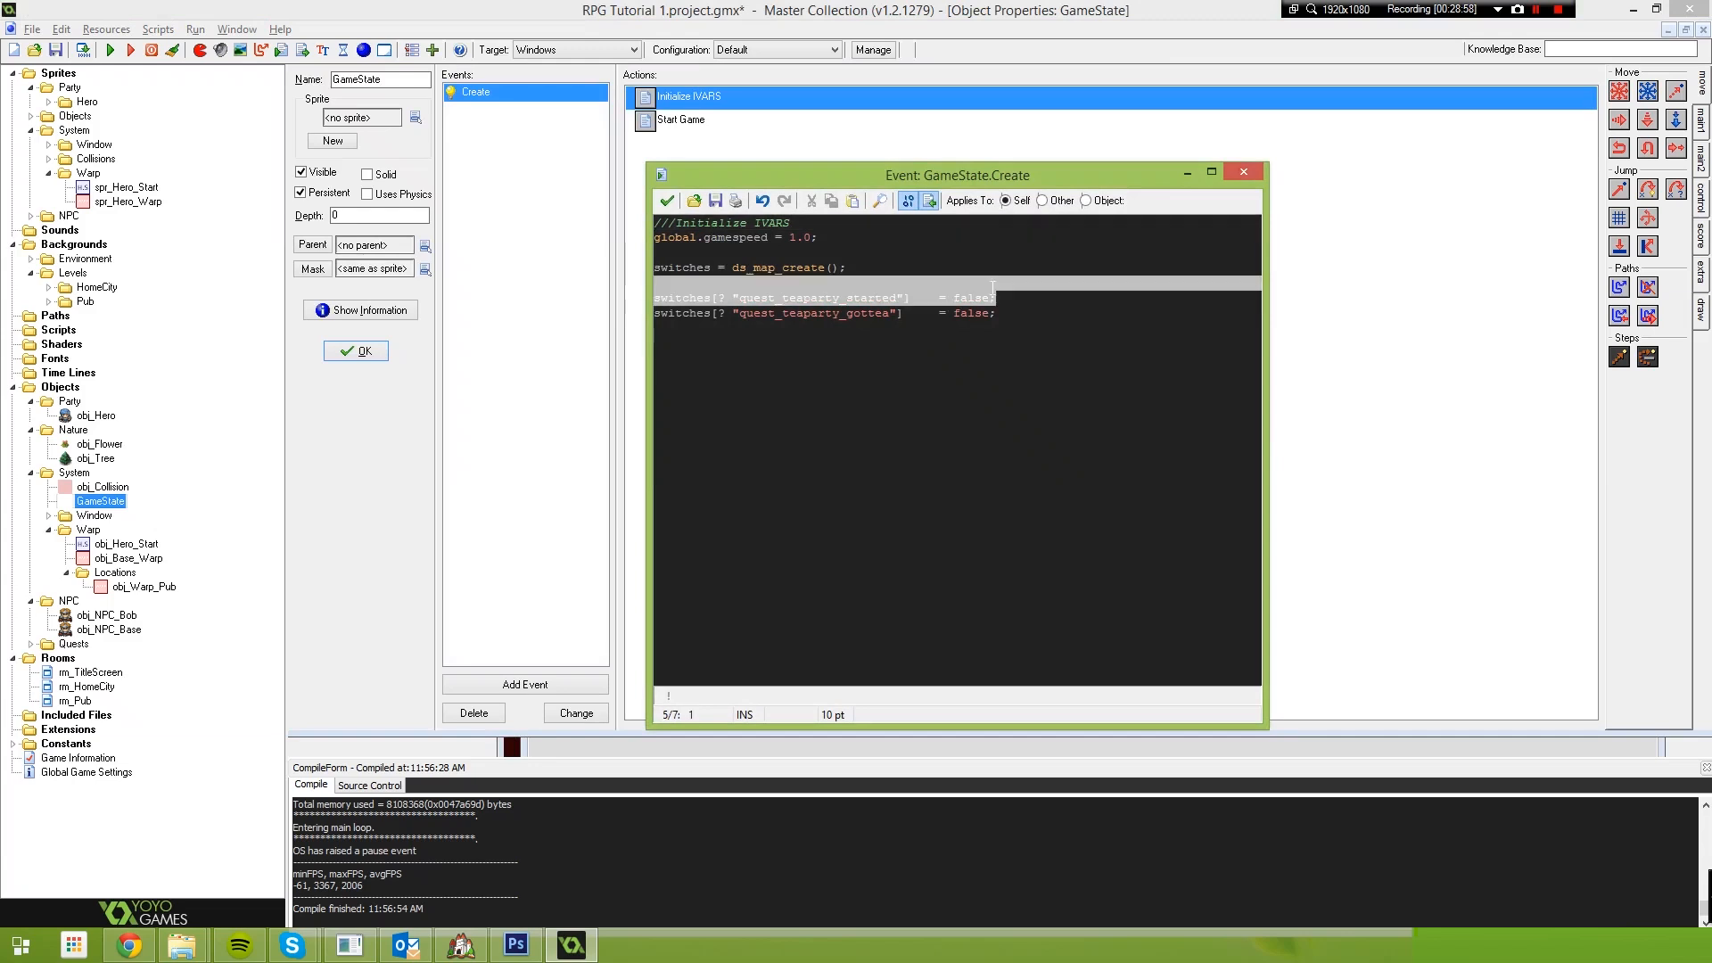
left_click(667, 200)
double_click(143, 587)
double_click(834, 98)
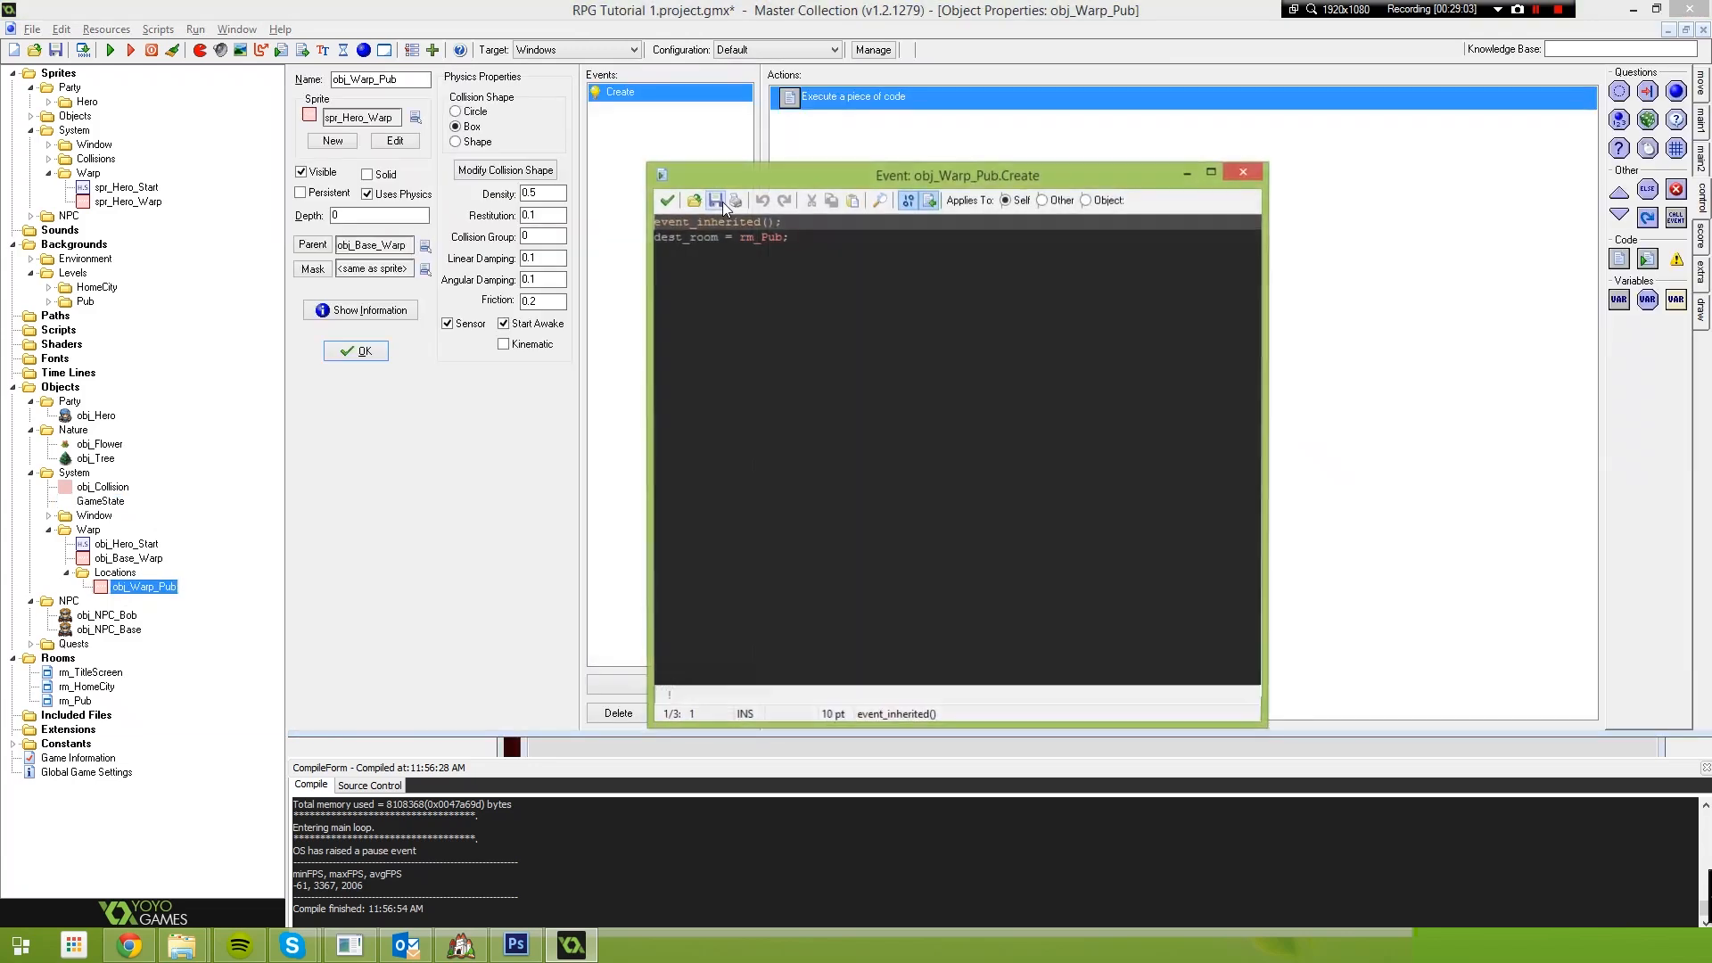
left_click(818, 256)
left_click(667, 200)
Replace the unfinished first line of obj_Base_Warp's obj_Hero collision code with the copied quest_teaparty_started assignment, prefixed with GameState
double_click(128, 559)
double_click(834, 98)
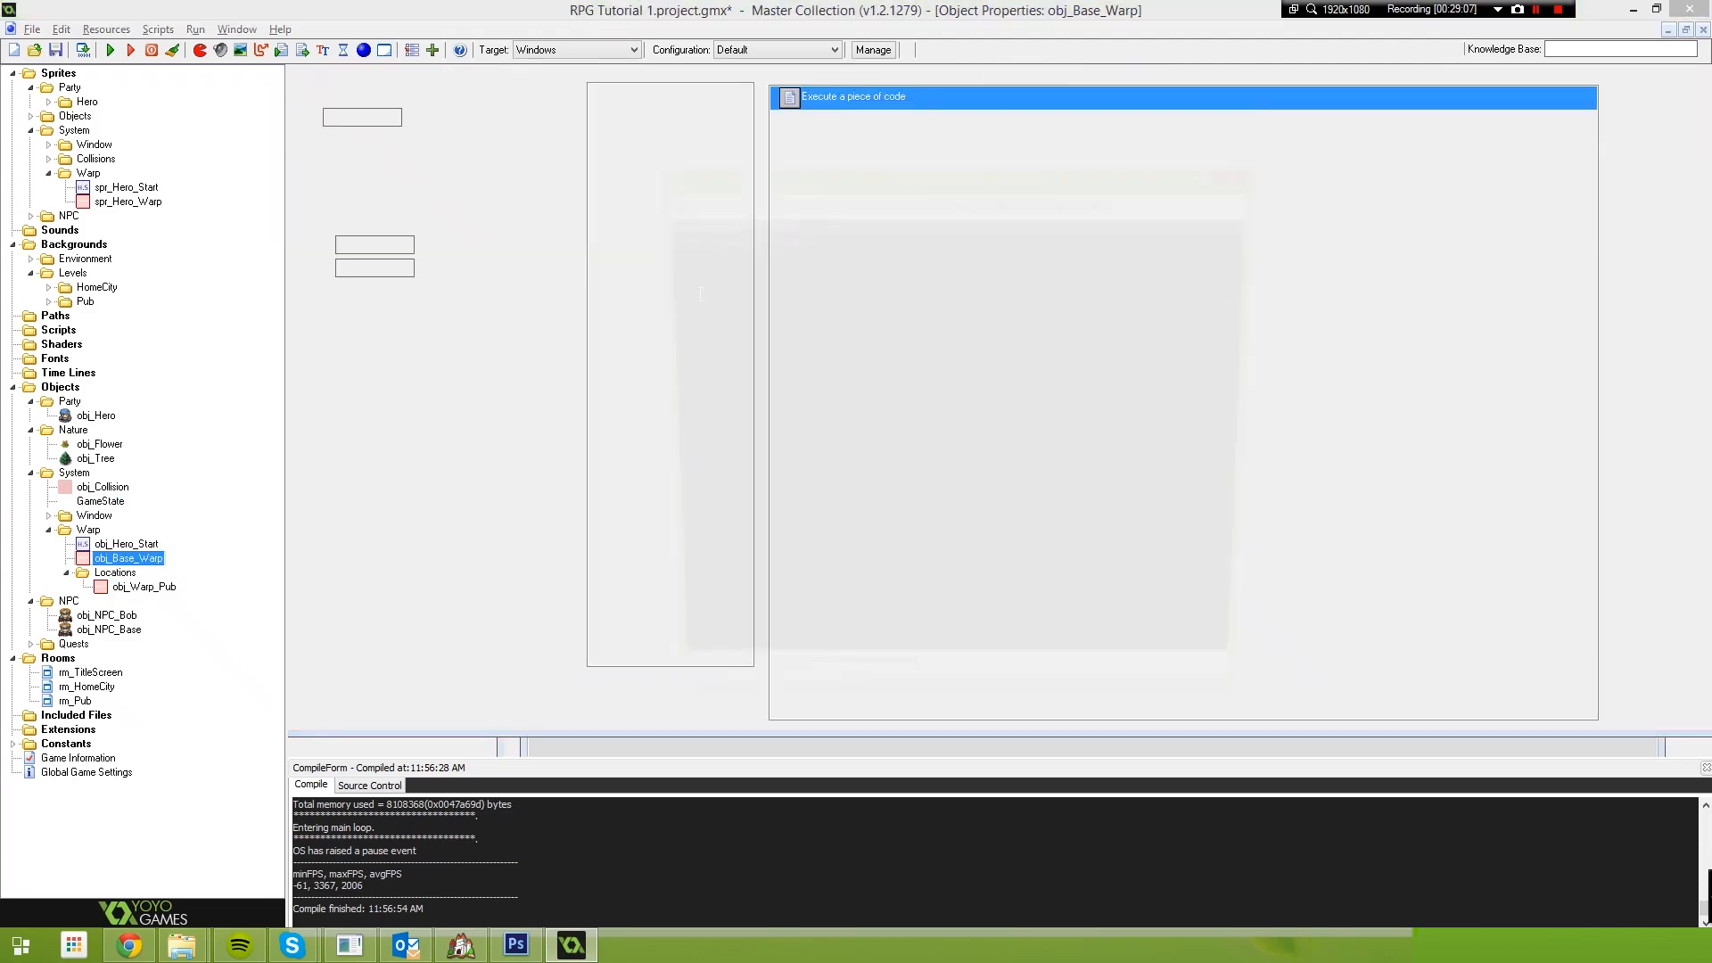
key("shift+End")
type("switches[? \"quest_teaparty_started\"]    = false;")
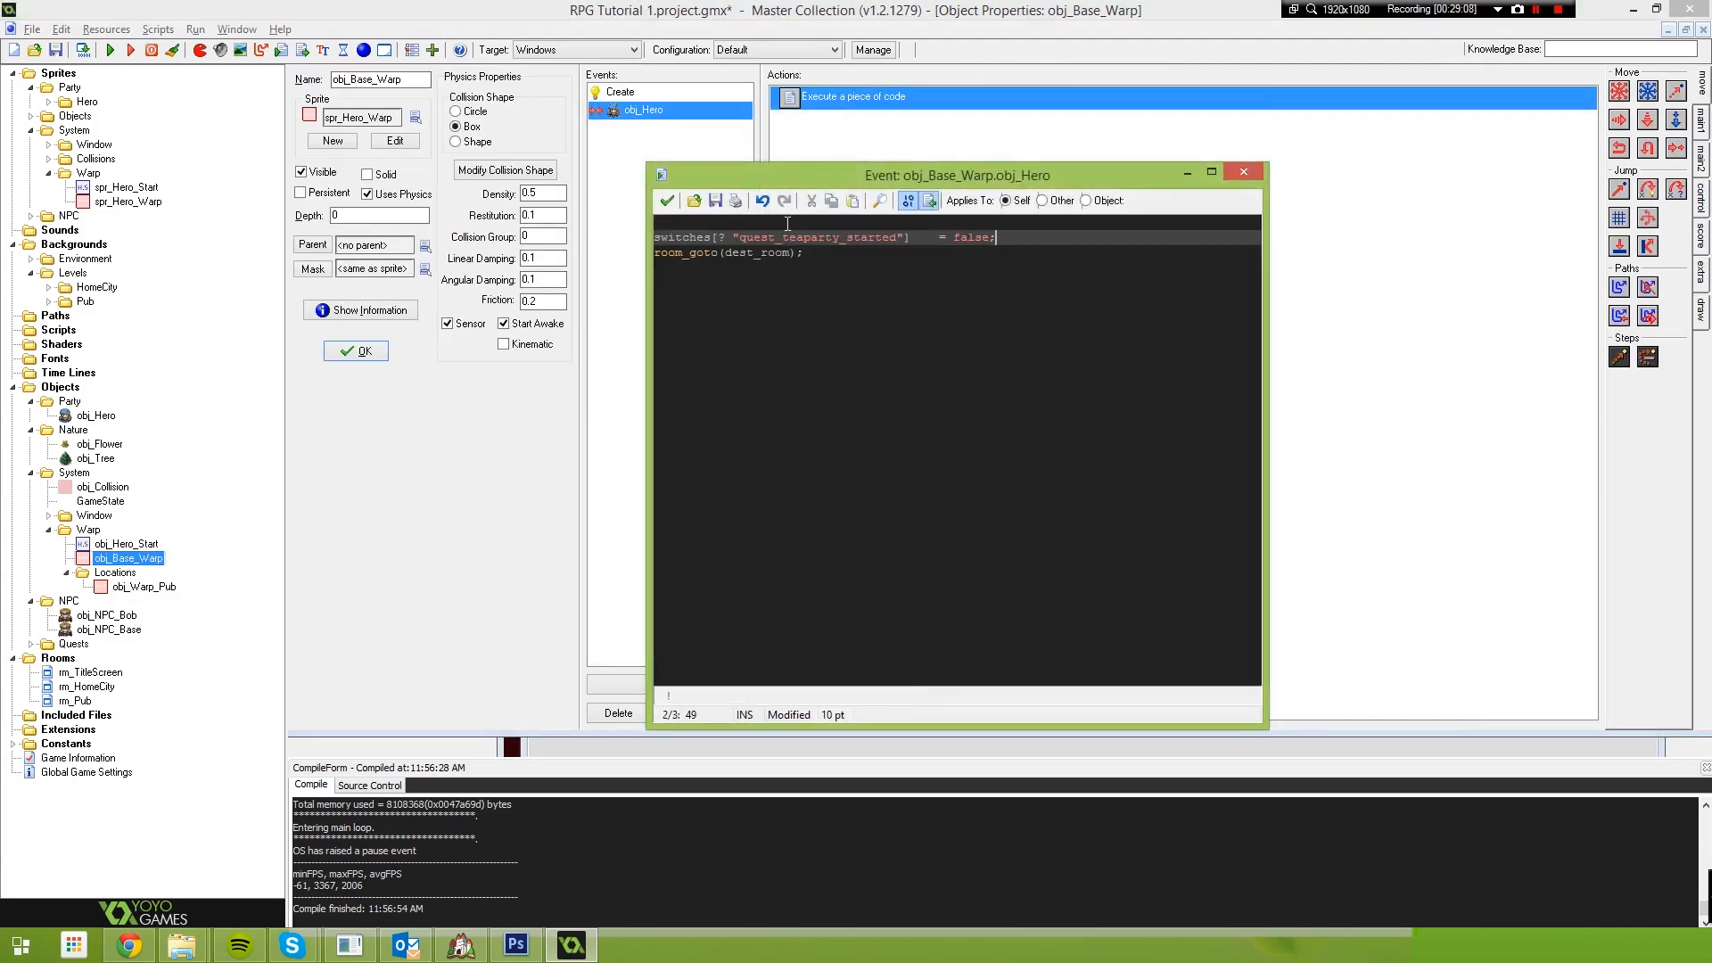
left_click(788, 222)
key("Delete")
type("GameState.")
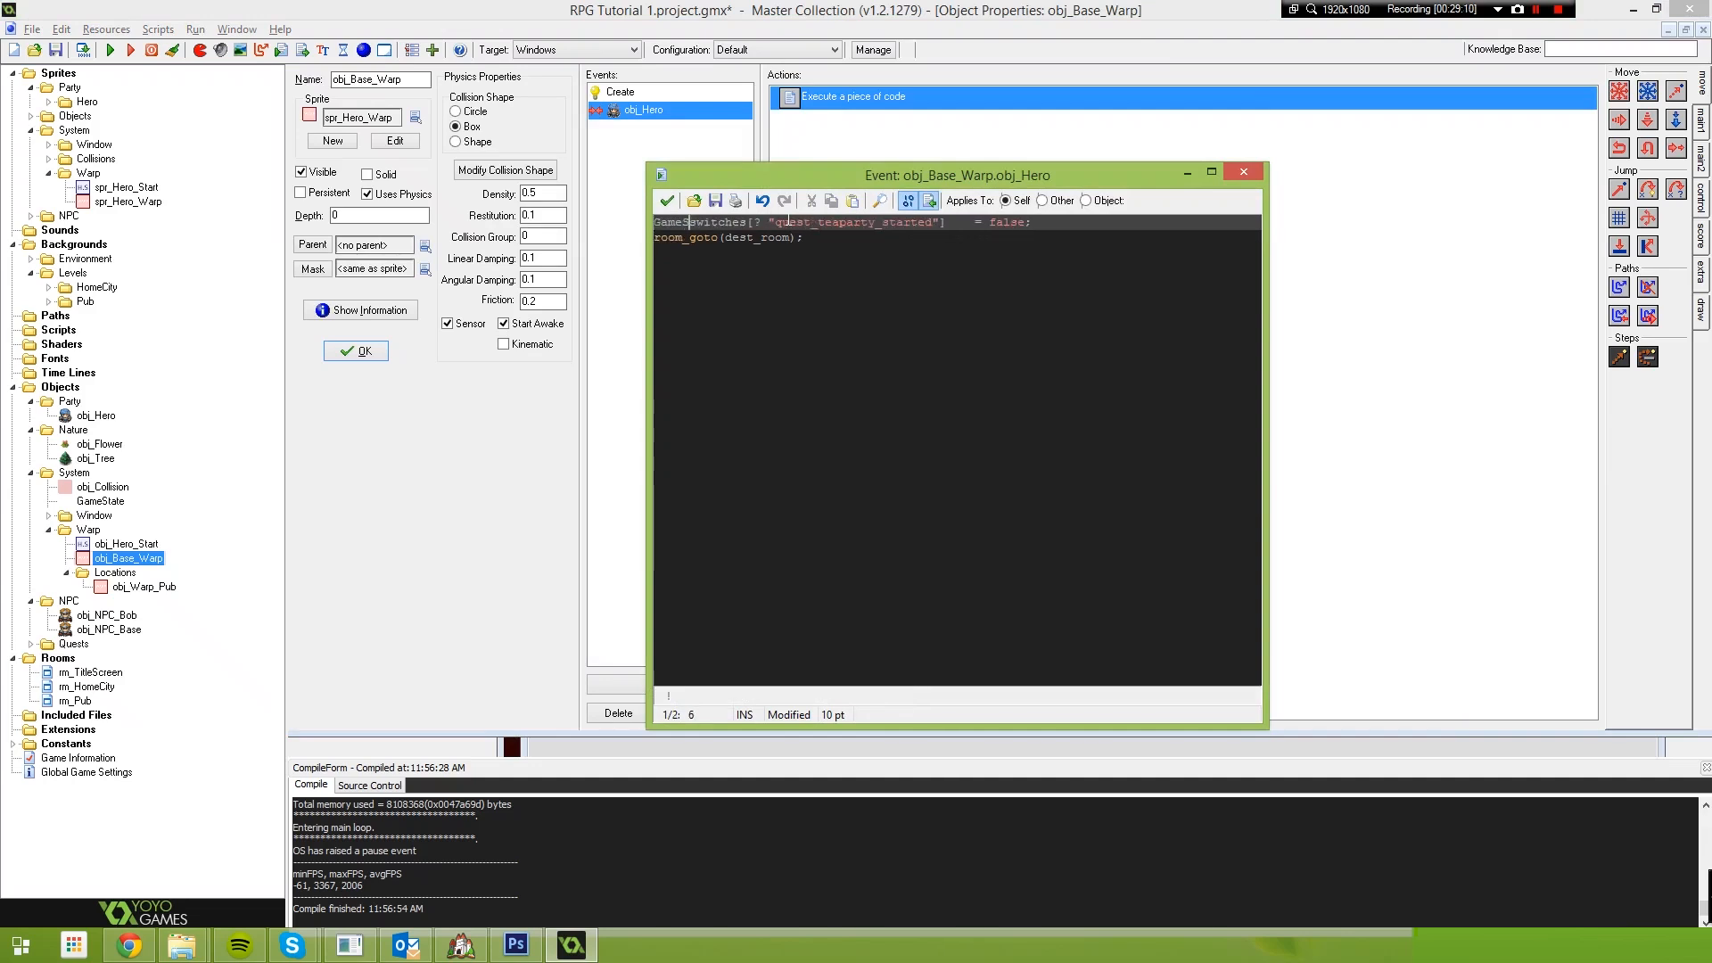
Rename the copied switch's key to last_pos_x and replace its false value with obj_Hero in obj_Base_Warp's collision code
double_click(896, 223)
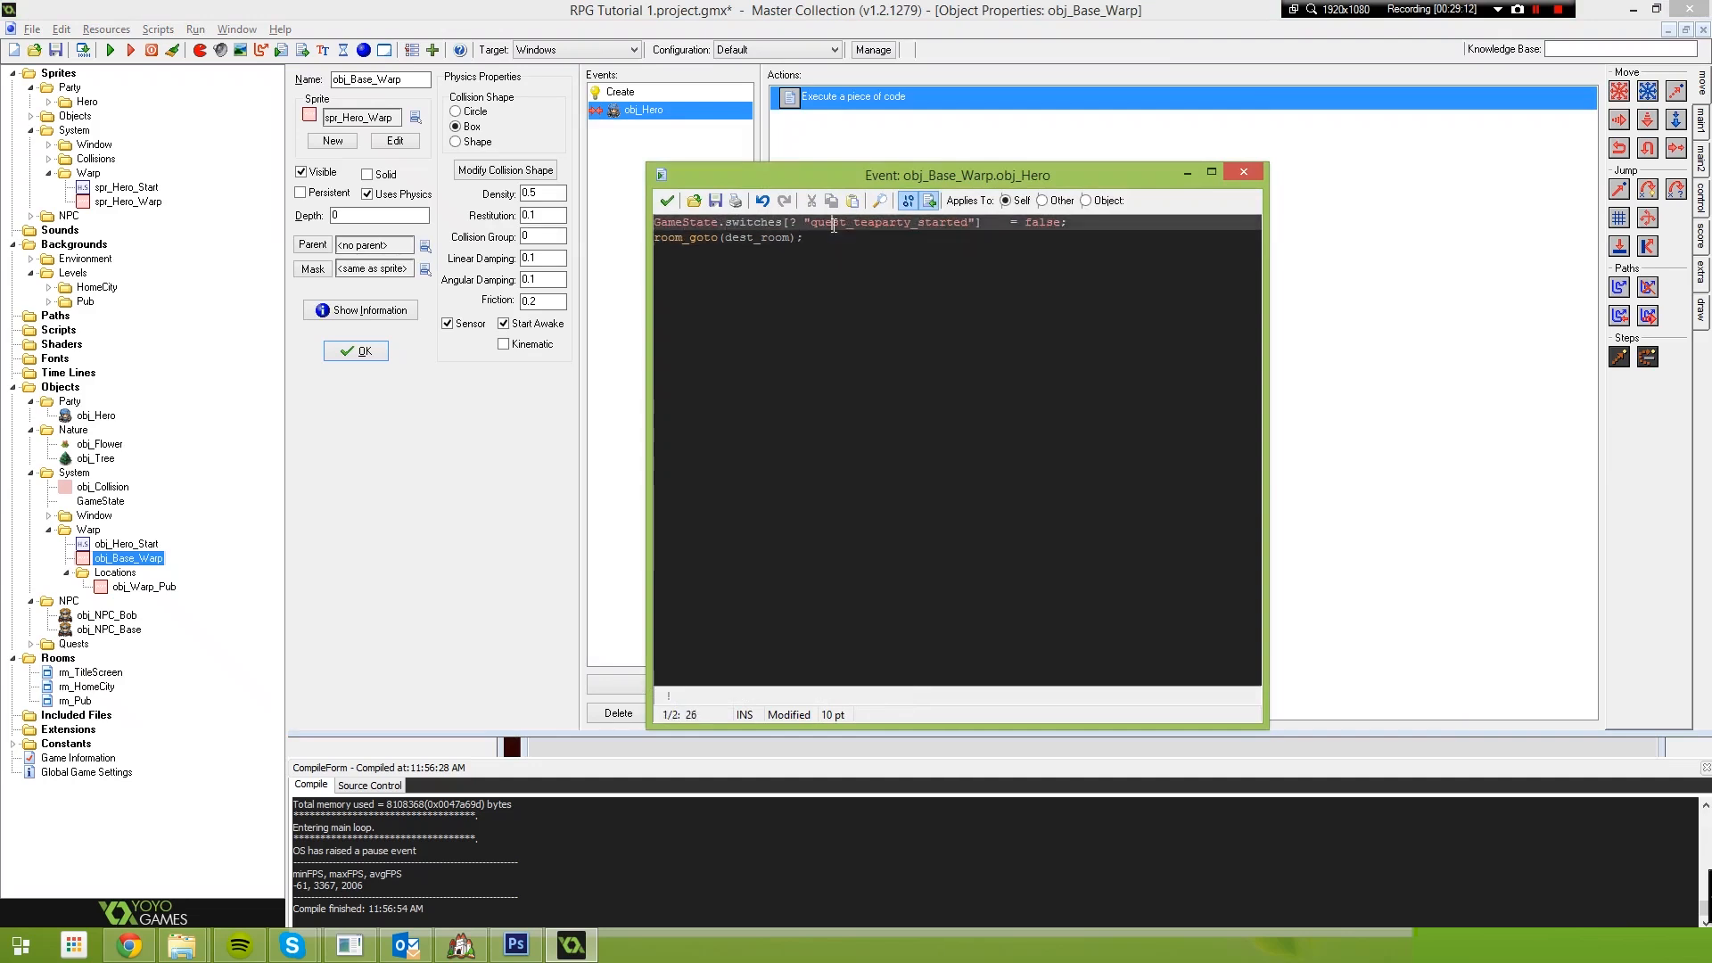
type("last_pos_x")
double_click(963, 222)
double_click(965, 221)
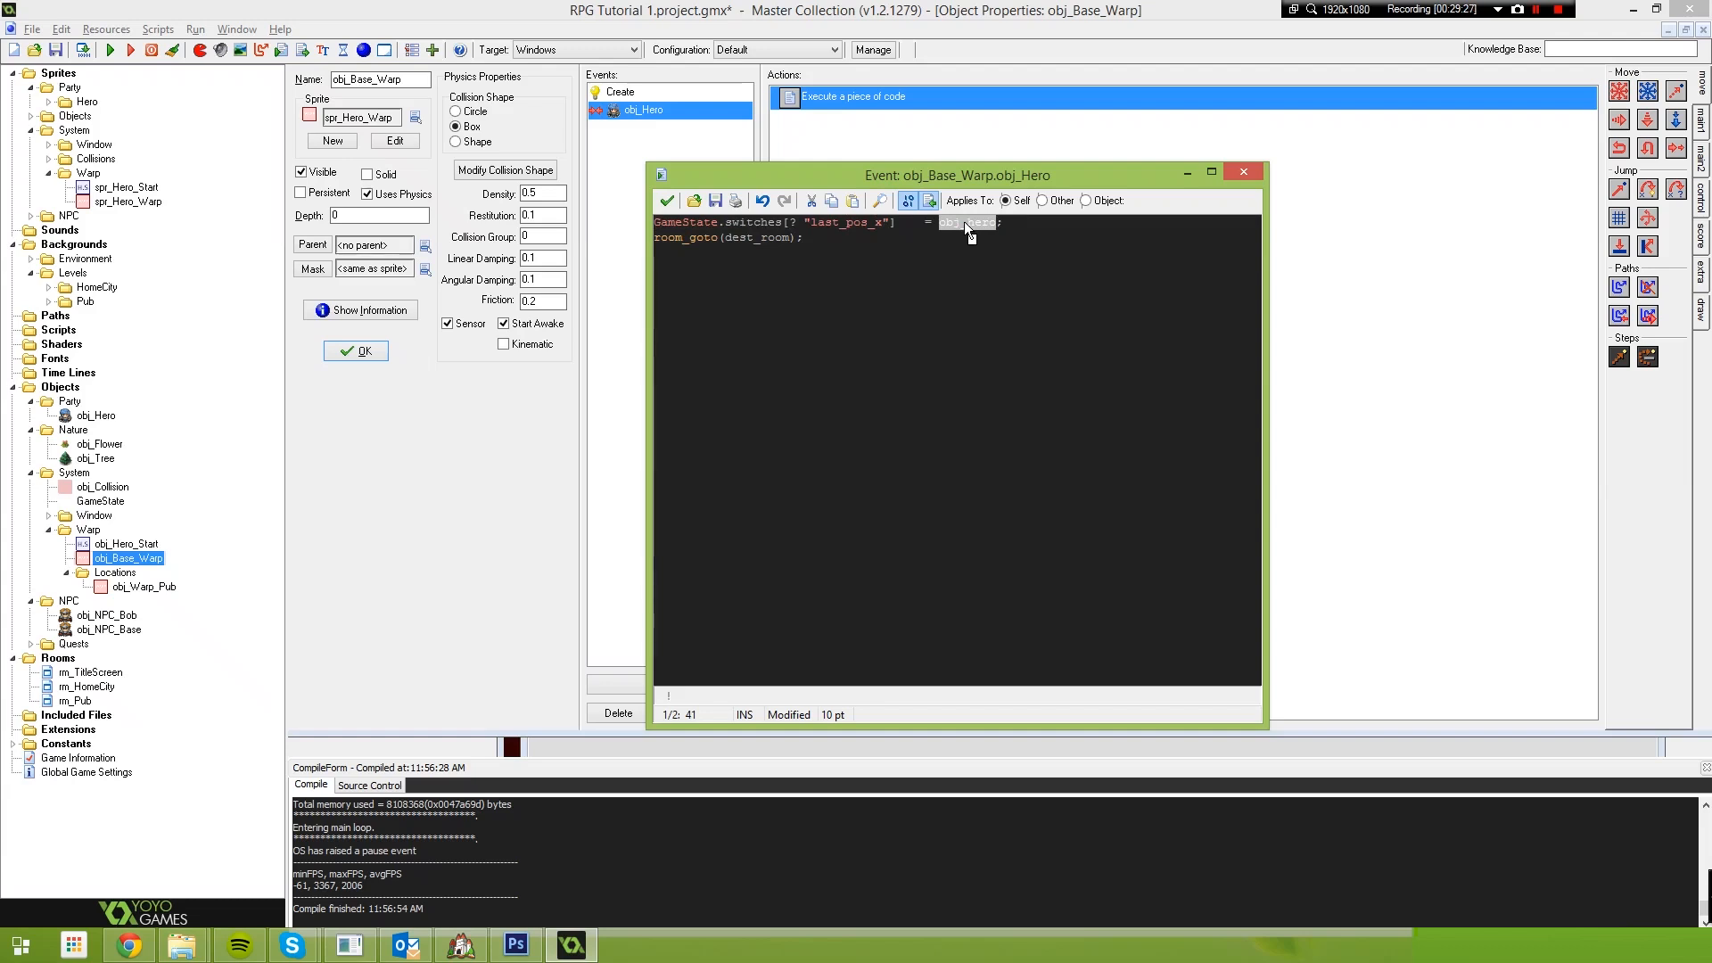
type("Obj")
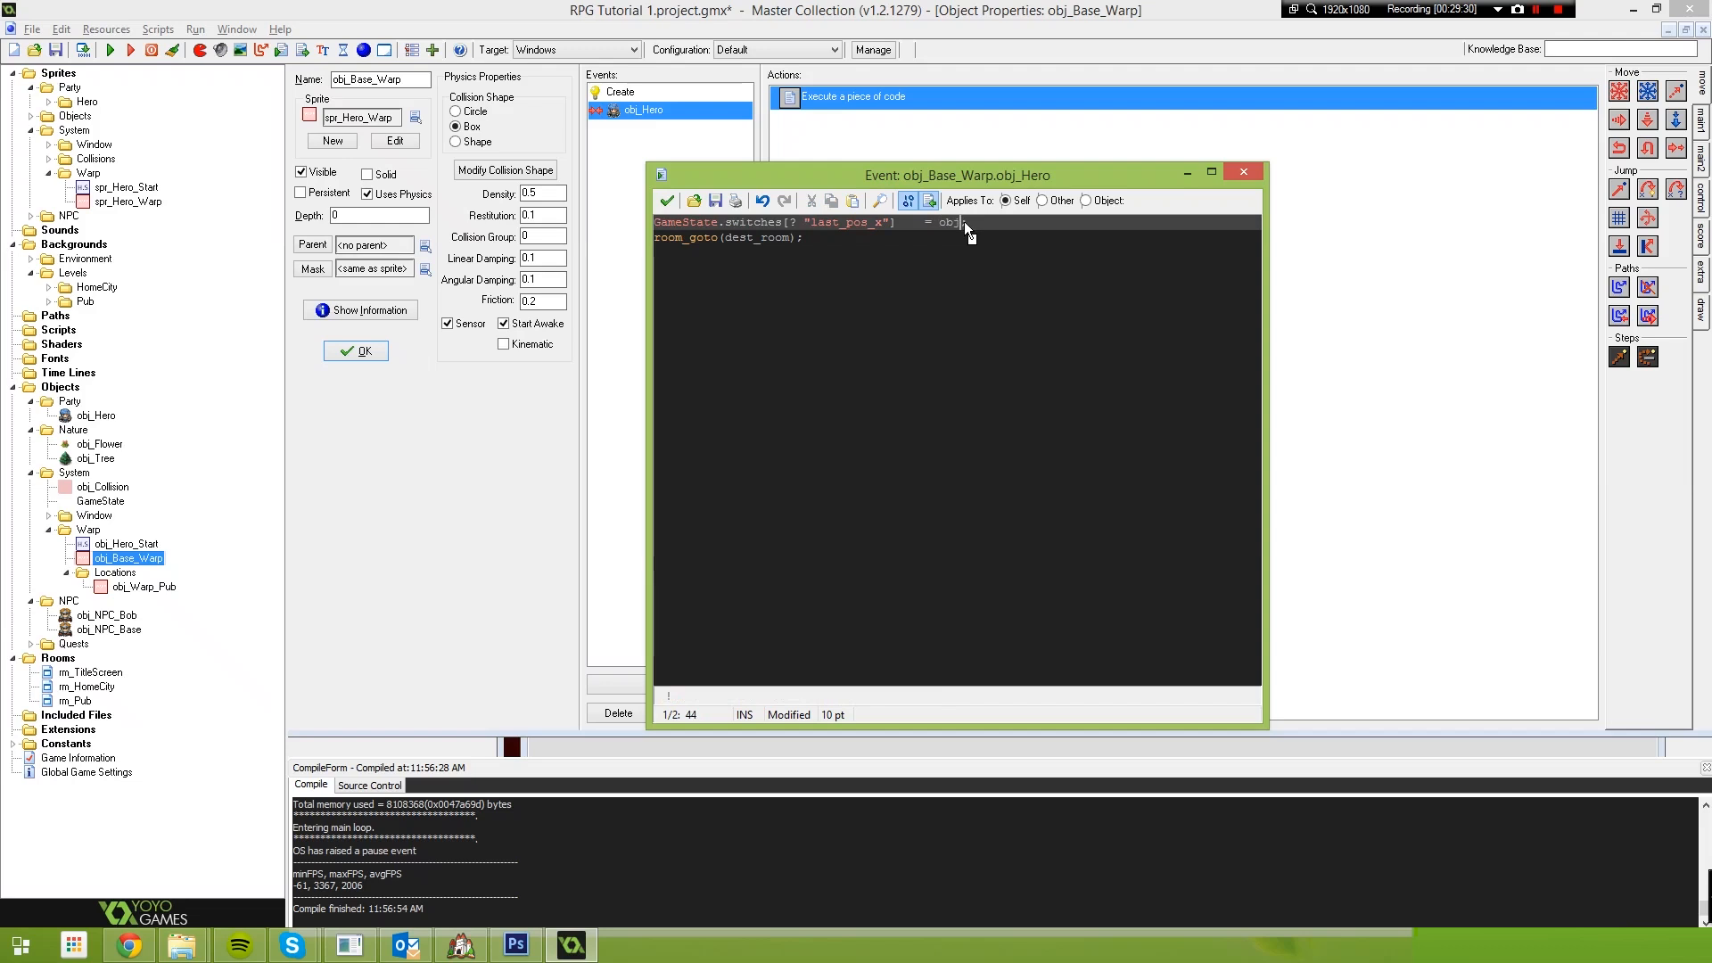
type("_Hero\\")
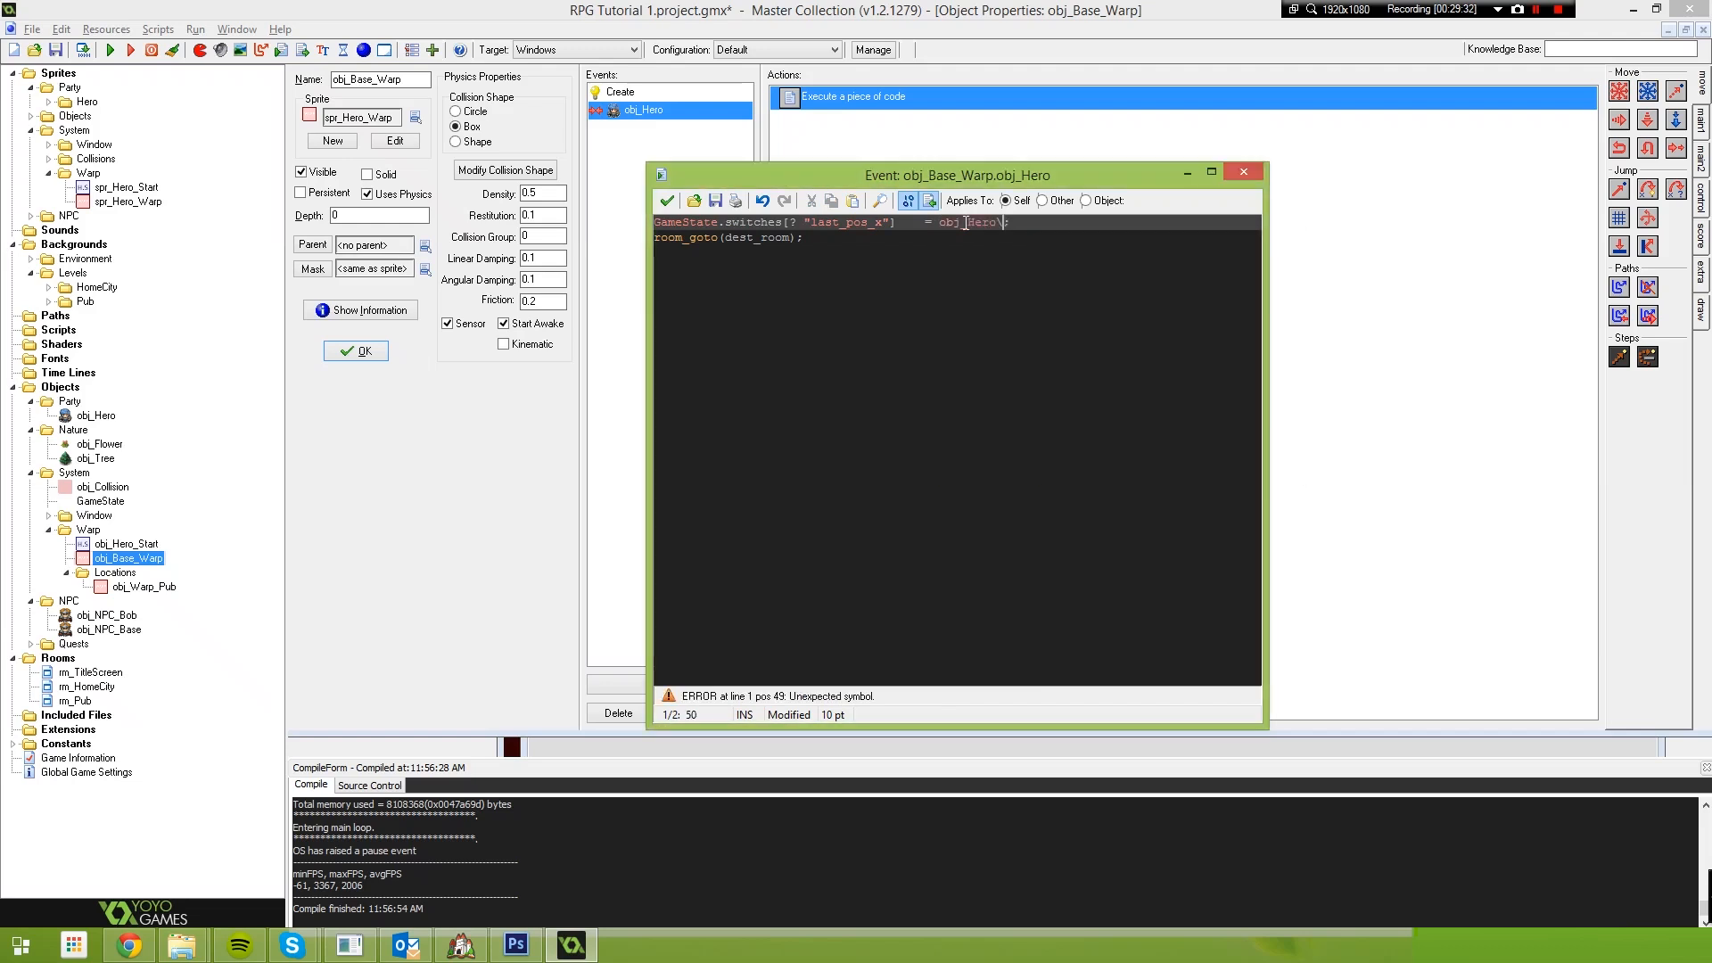
key("BackSpace")
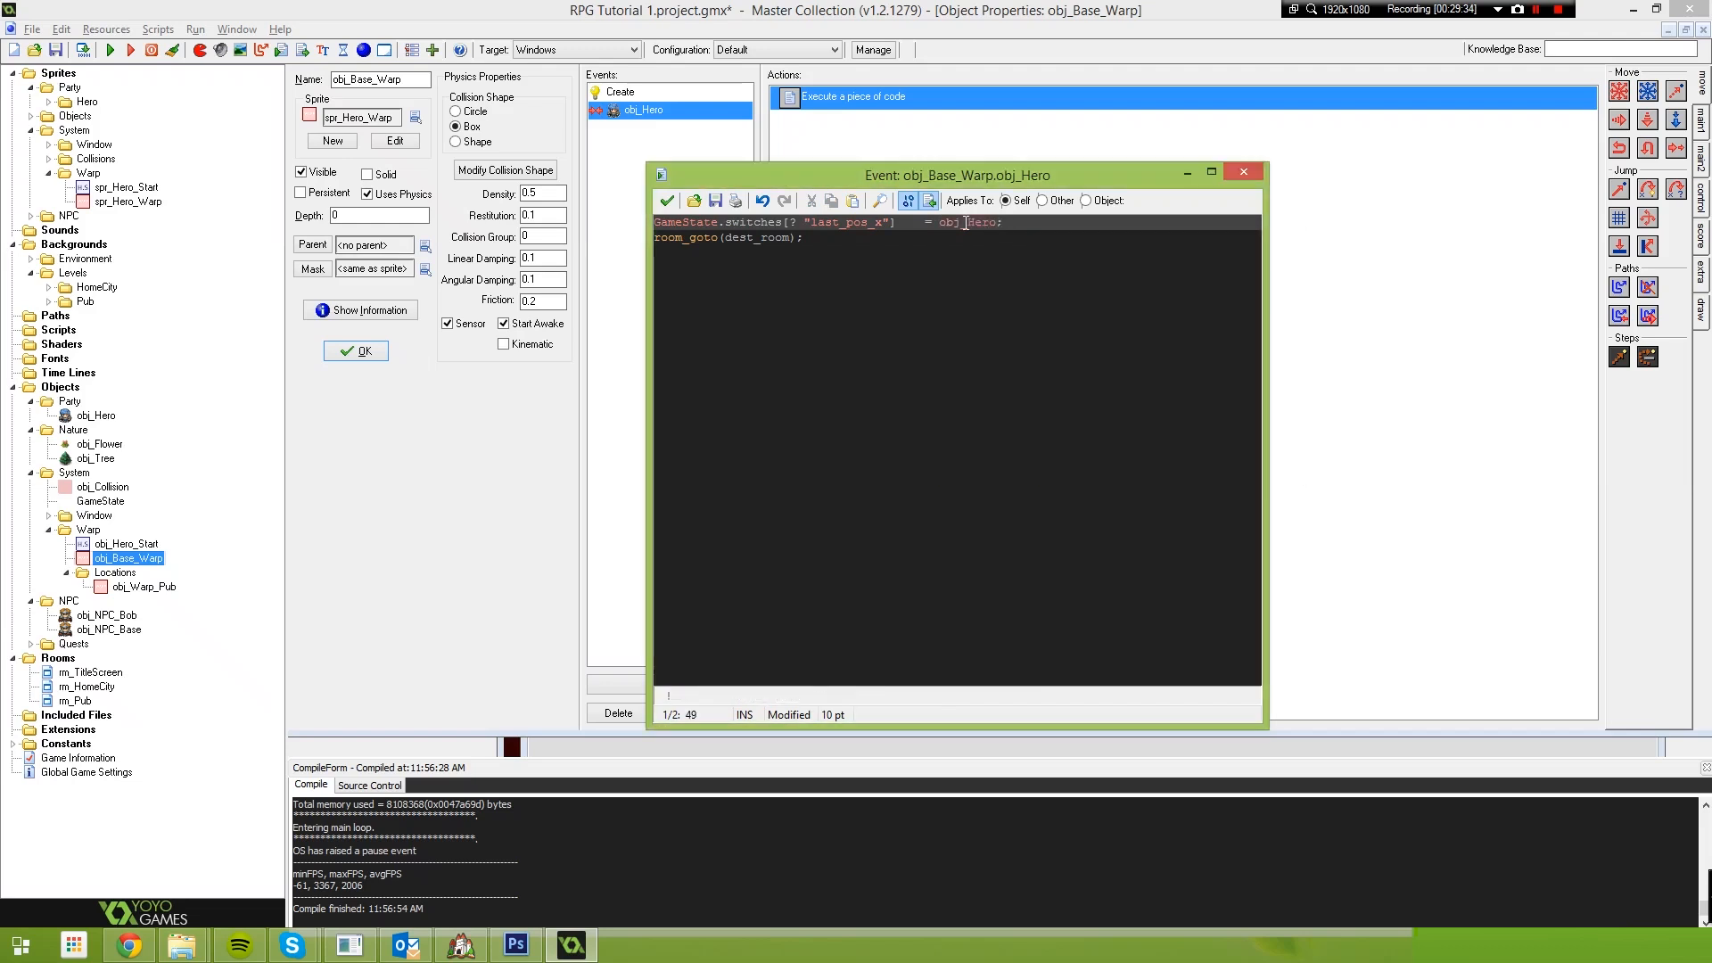
Extend the last_pos_x assignment's value to obj_Hero.phy_position_x
type(".phy")
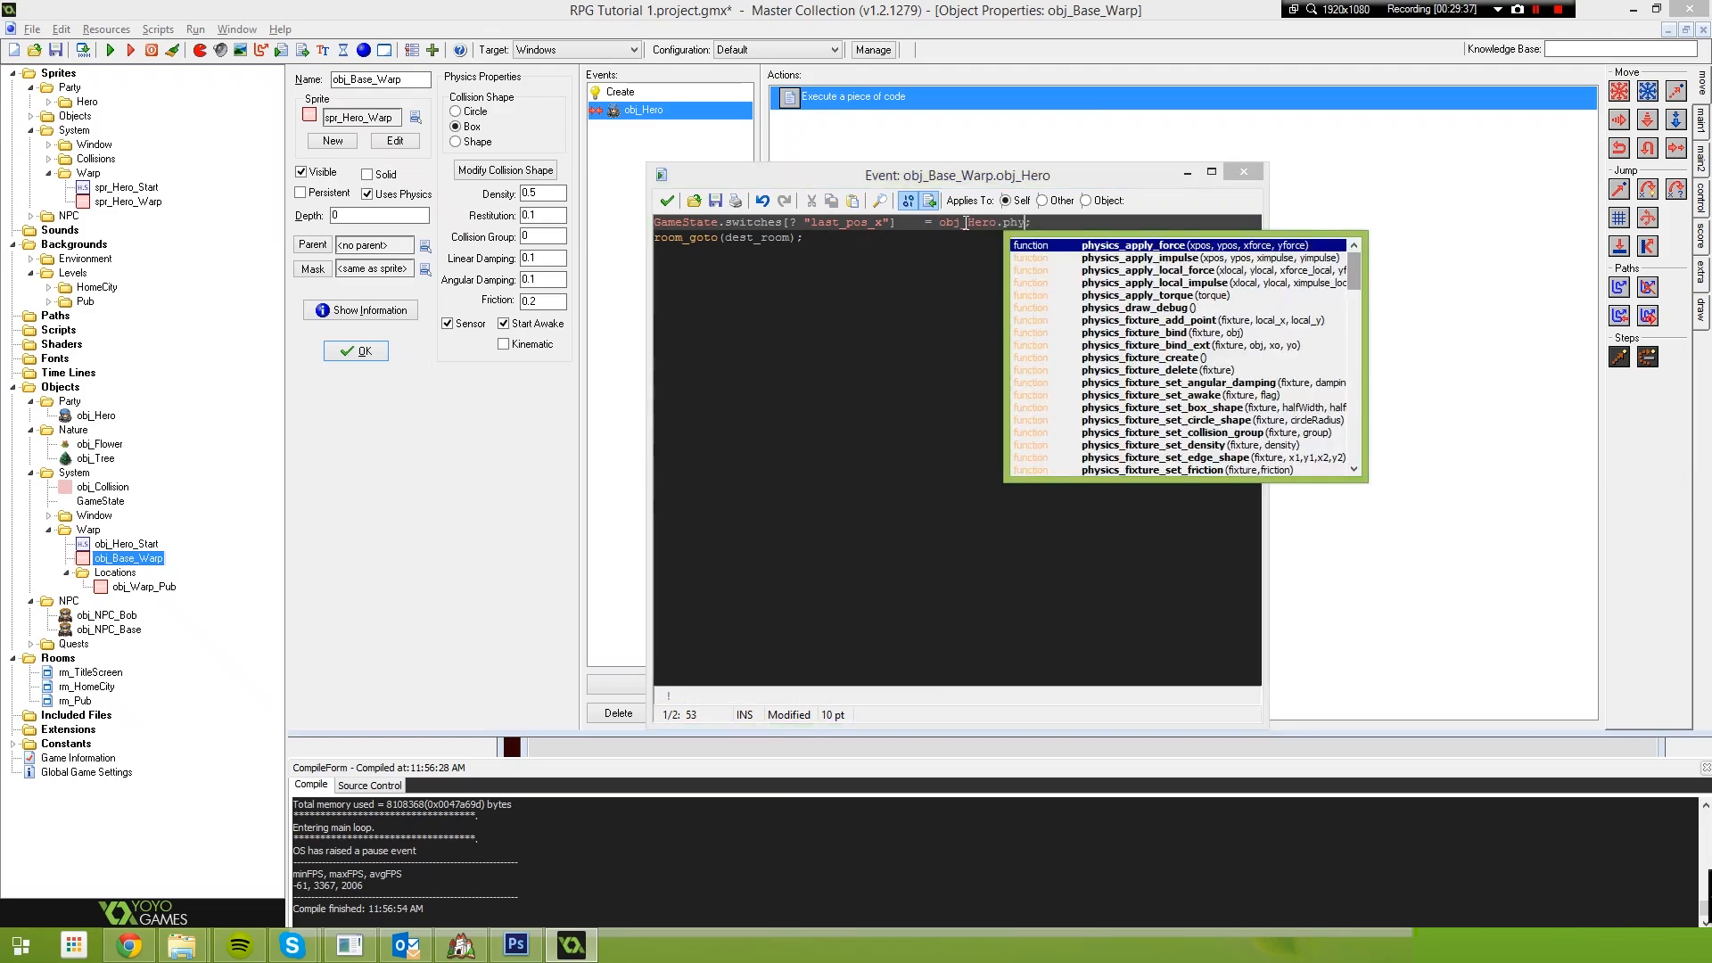
type("_poi")
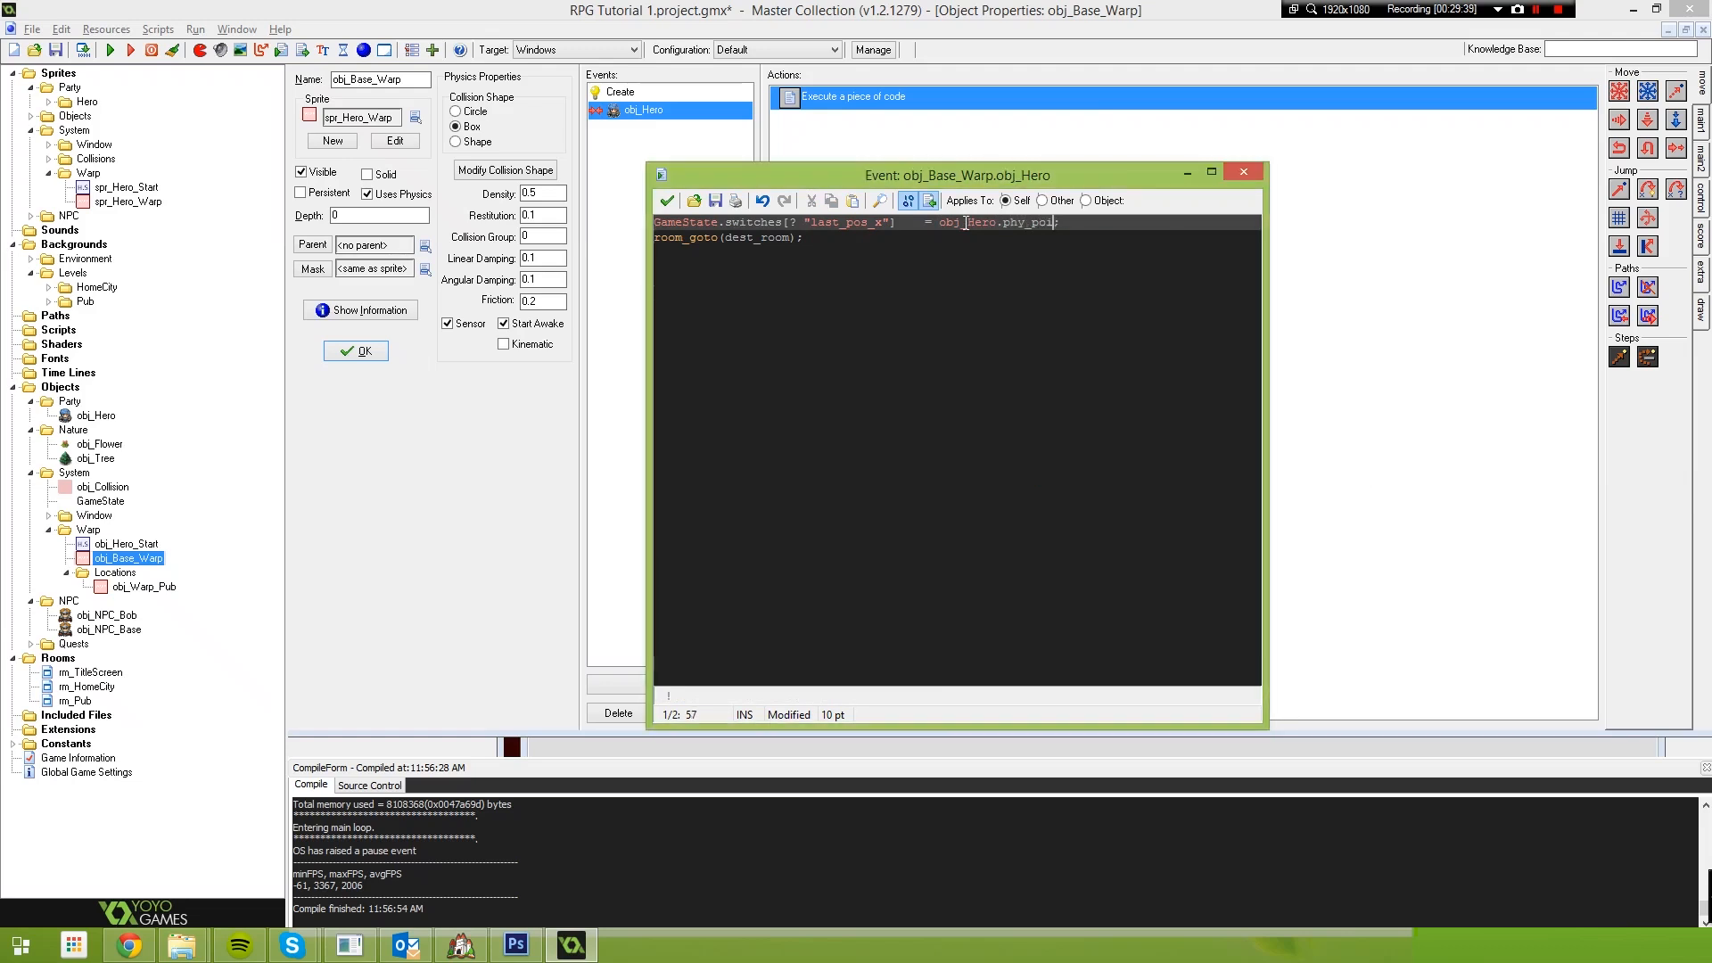
key("BackSpace")
type("stion.")
key("BackSpace")
key("BackSpace")
key("BackSpace")
key("BackSpace")
key("BackSpace")
key("BackSpace")
key("BackSpace")
key("BackSpace")
key("BackSpace")
key("BackSpace")
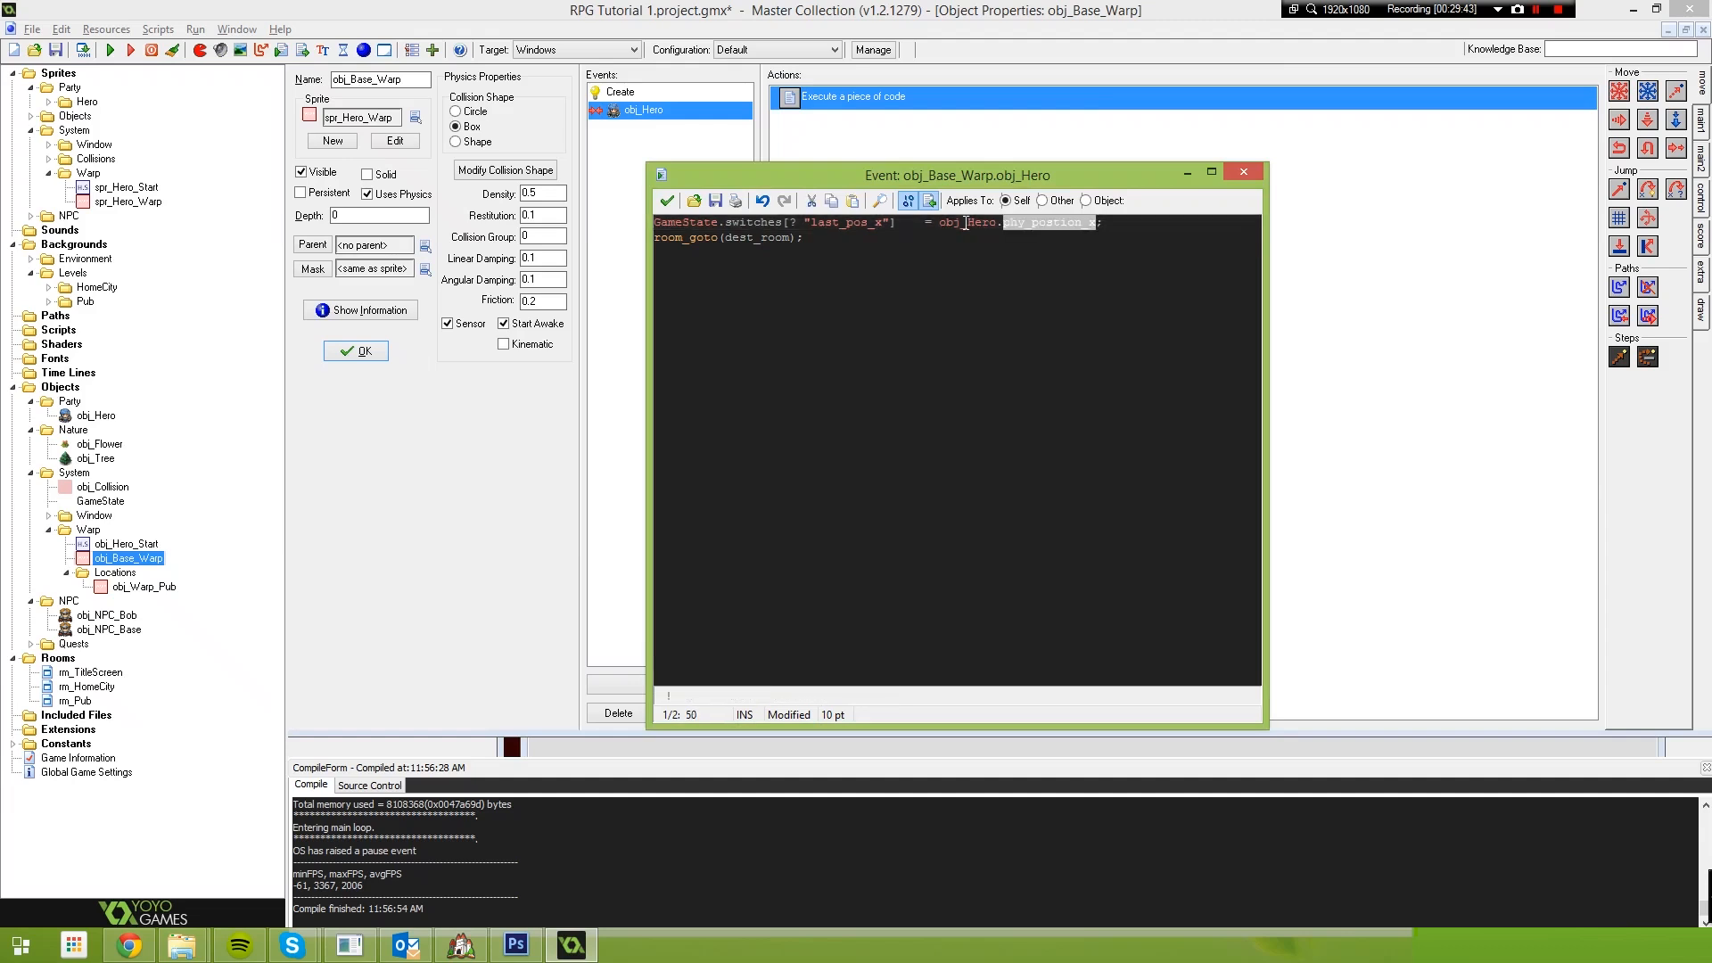
type("_position_x")
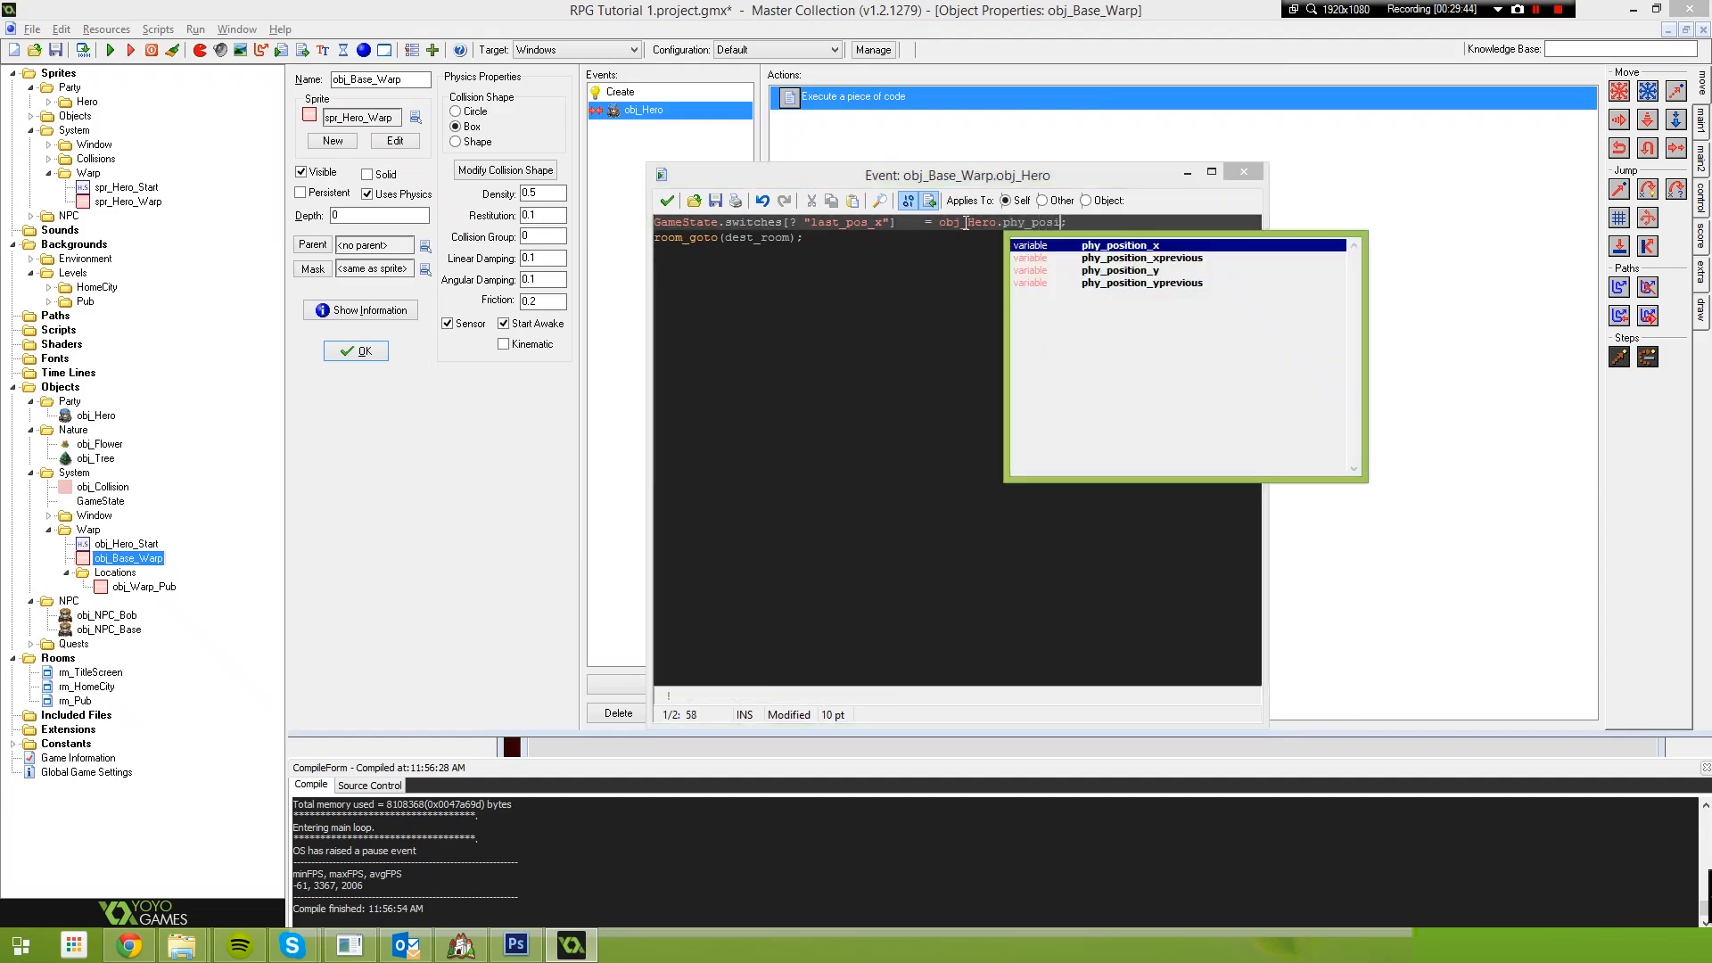
Duplicate the last_pos_x line below itself and change the copy to store obj_Hero.phy_position_y in last_pos_y
key("End")
key("Delete")
key("Return")
key("Up")
key("End")
key("ctrl+d")
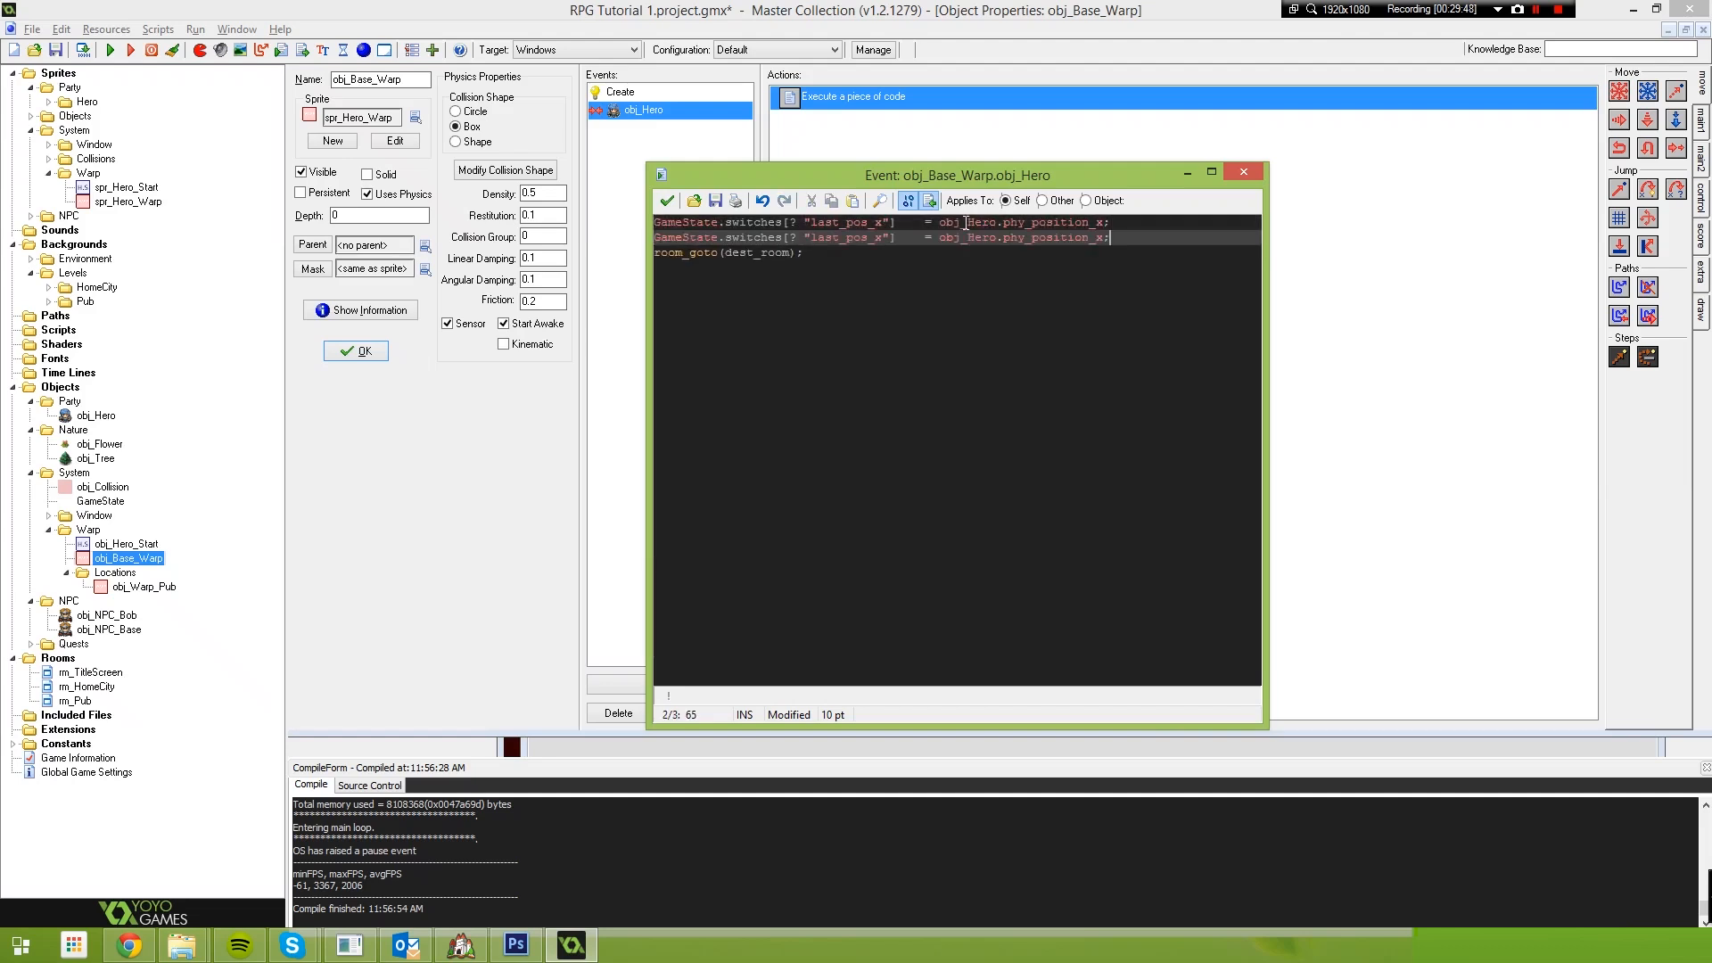
left_click_drag(877, 241, 881, 243)
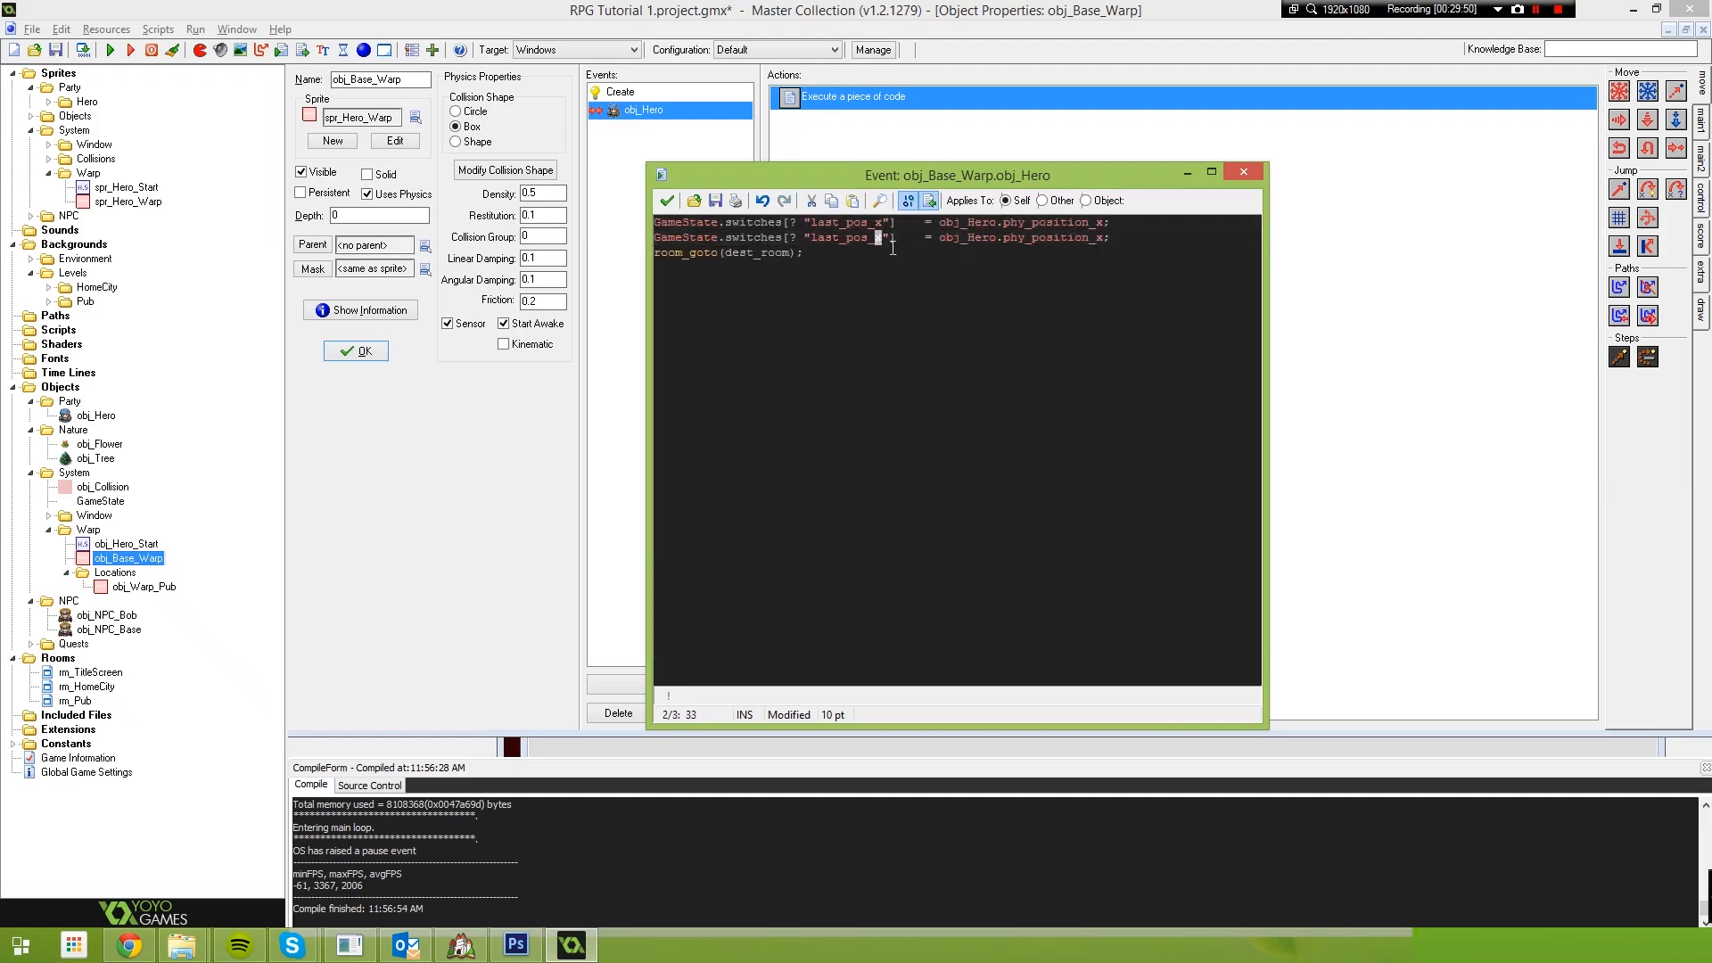
type("y")
type("y")
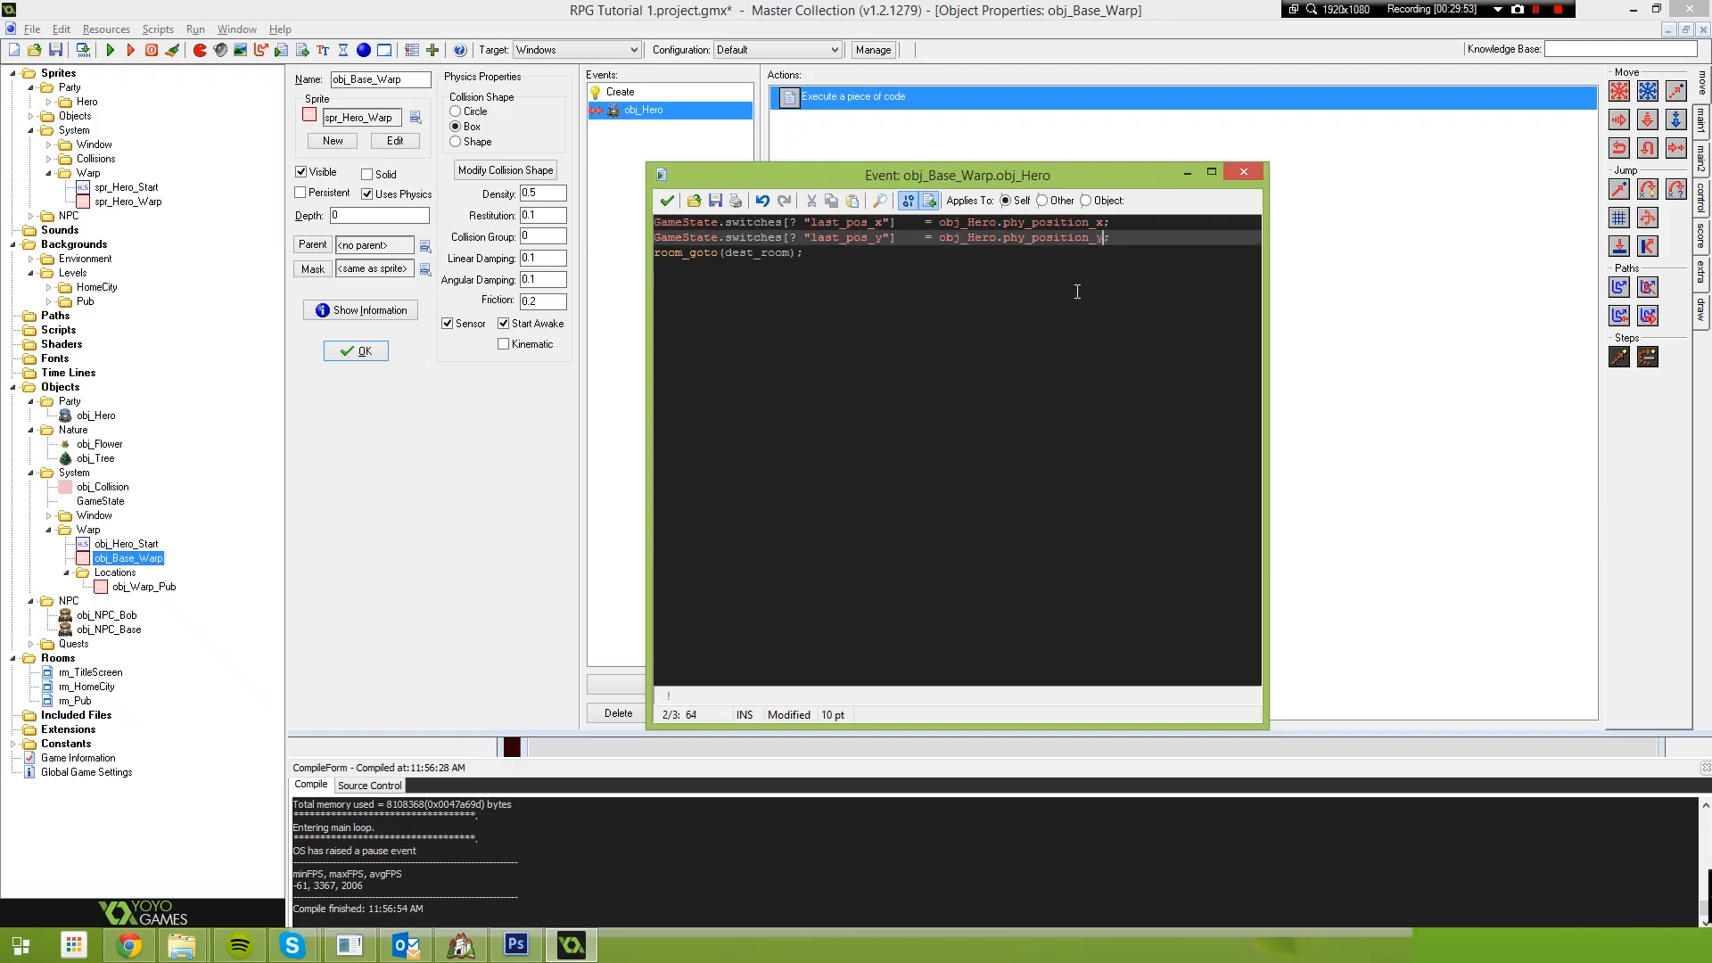
Copy the last_pos_x and last_pos_y assignment lines and accept obj_Base_Warp's collision code
key("Down")
key("Home")
key("shift+Up")
key("shift+Up")
key("ctrl+c")
left_click(666, 201)
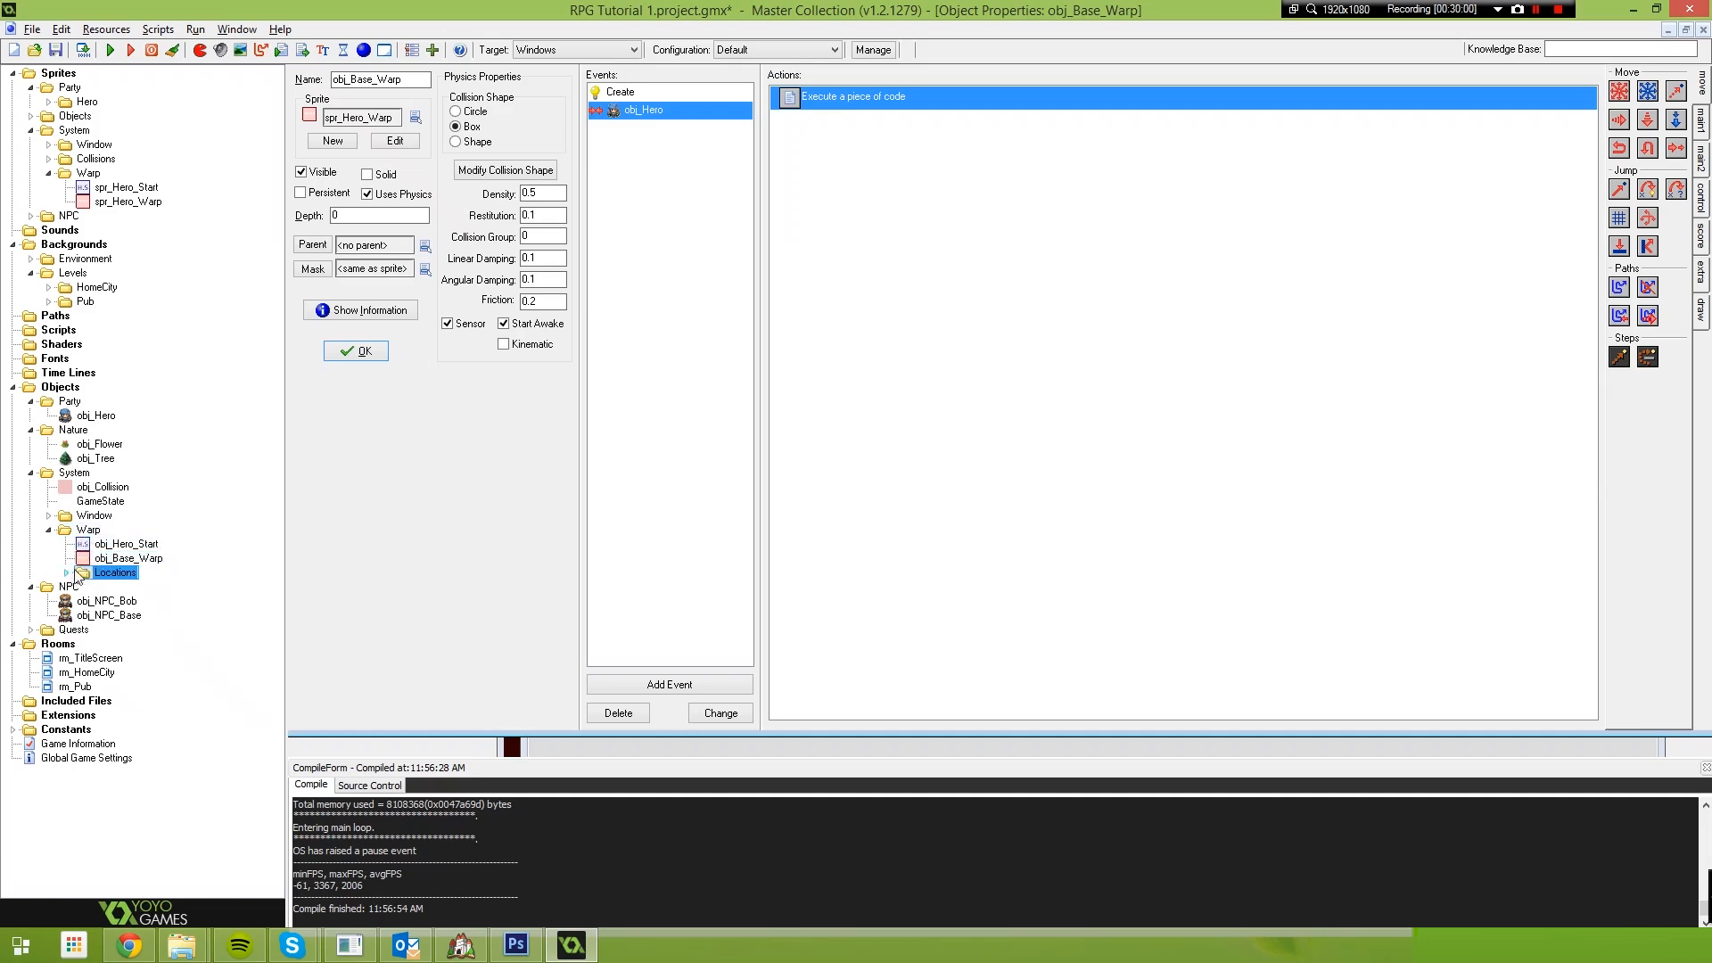
Create an object in the Warp object group and name it obj_Warp_Last_Post
right_click(89, 531)
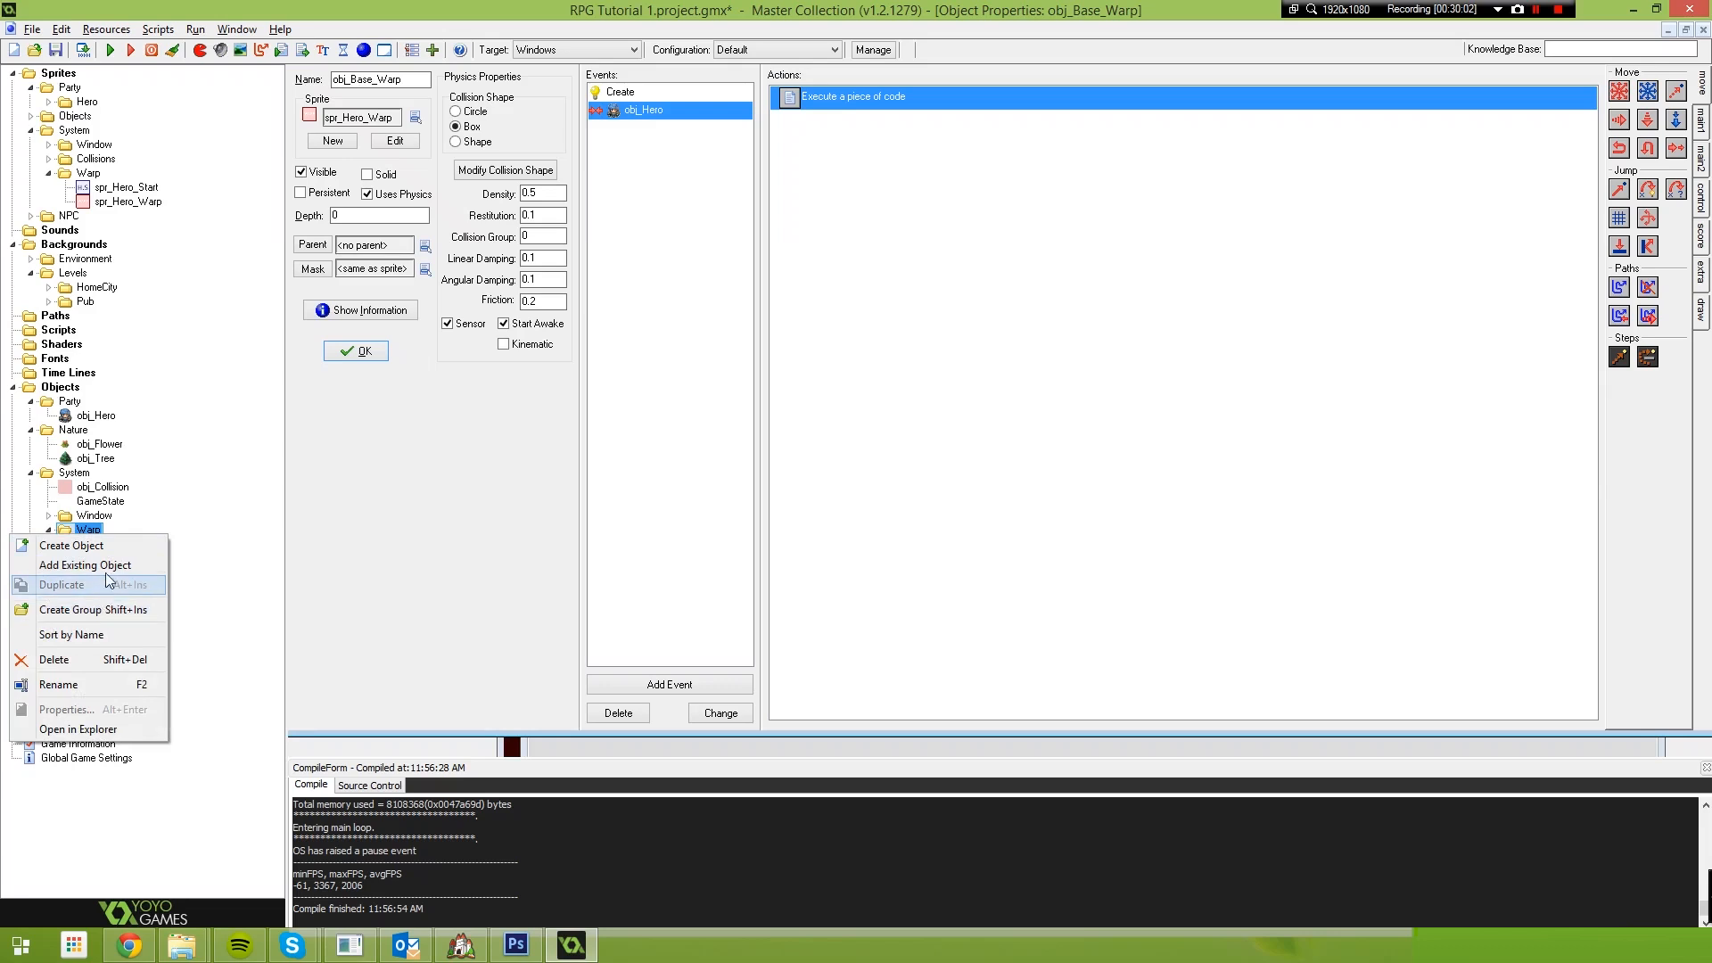
left_click(105, 546)
type("obj_Warp")
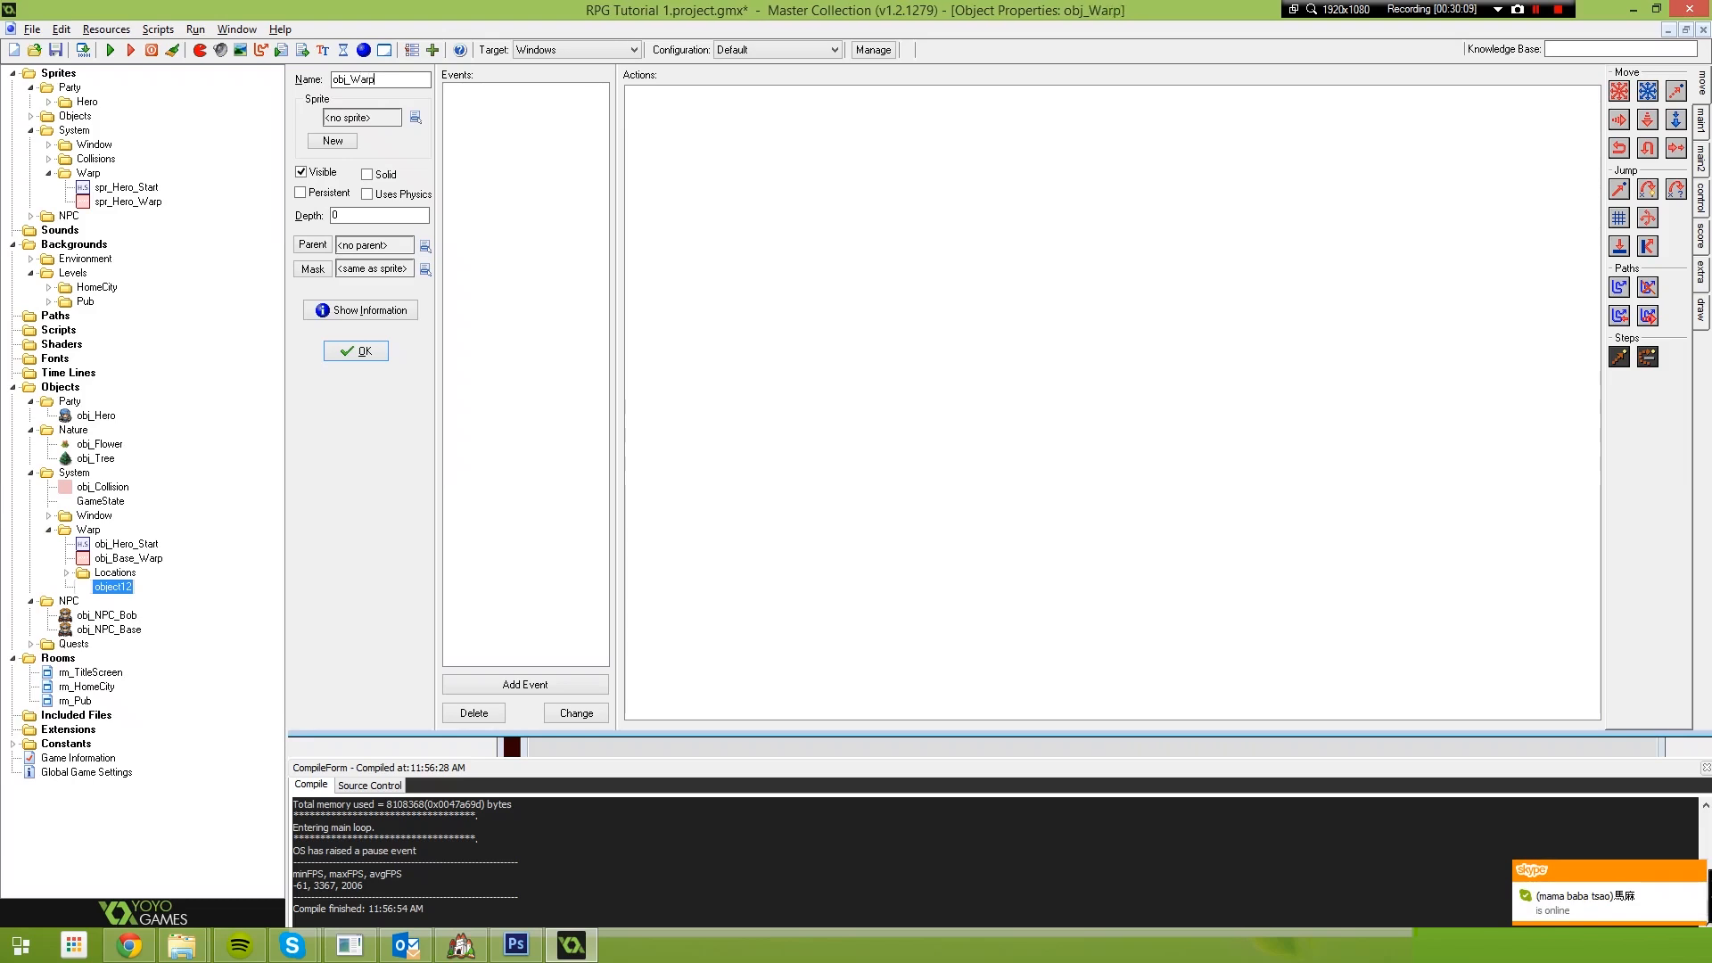
type("_Last_Post")
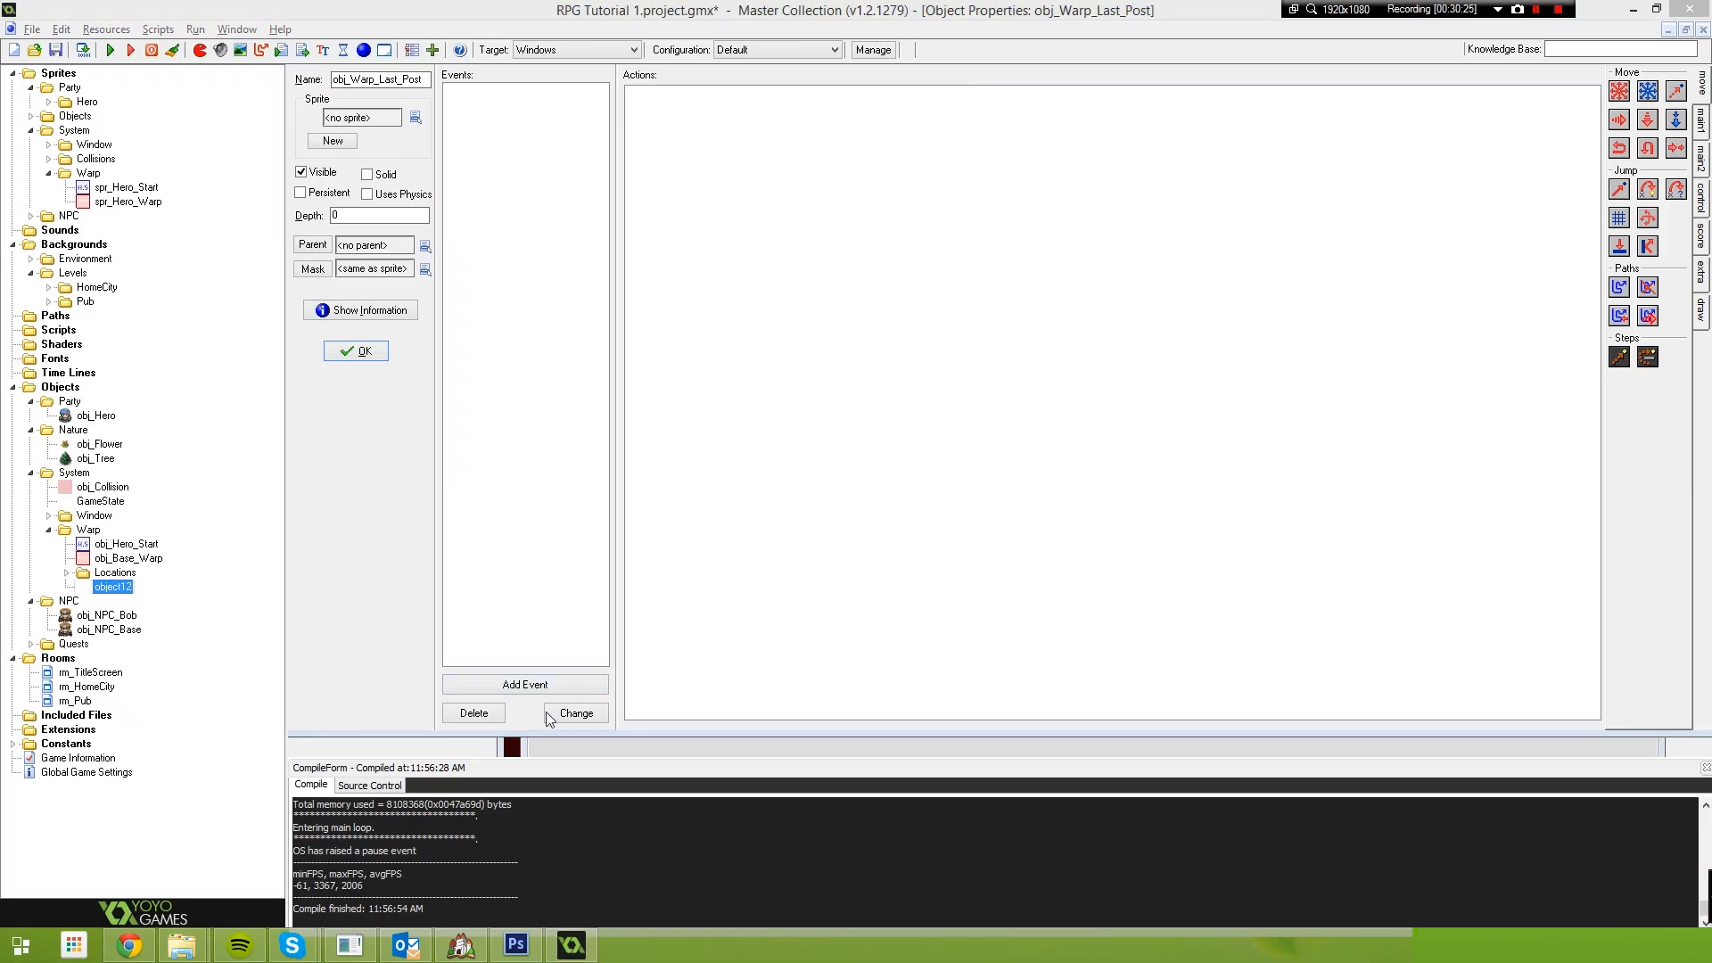
Make obj_Warp_Last_Post a physics sensor with a box collision shape and assign it the spr_Hero_Warp sprite
left_click(367, 193)
left_click(465, 324)
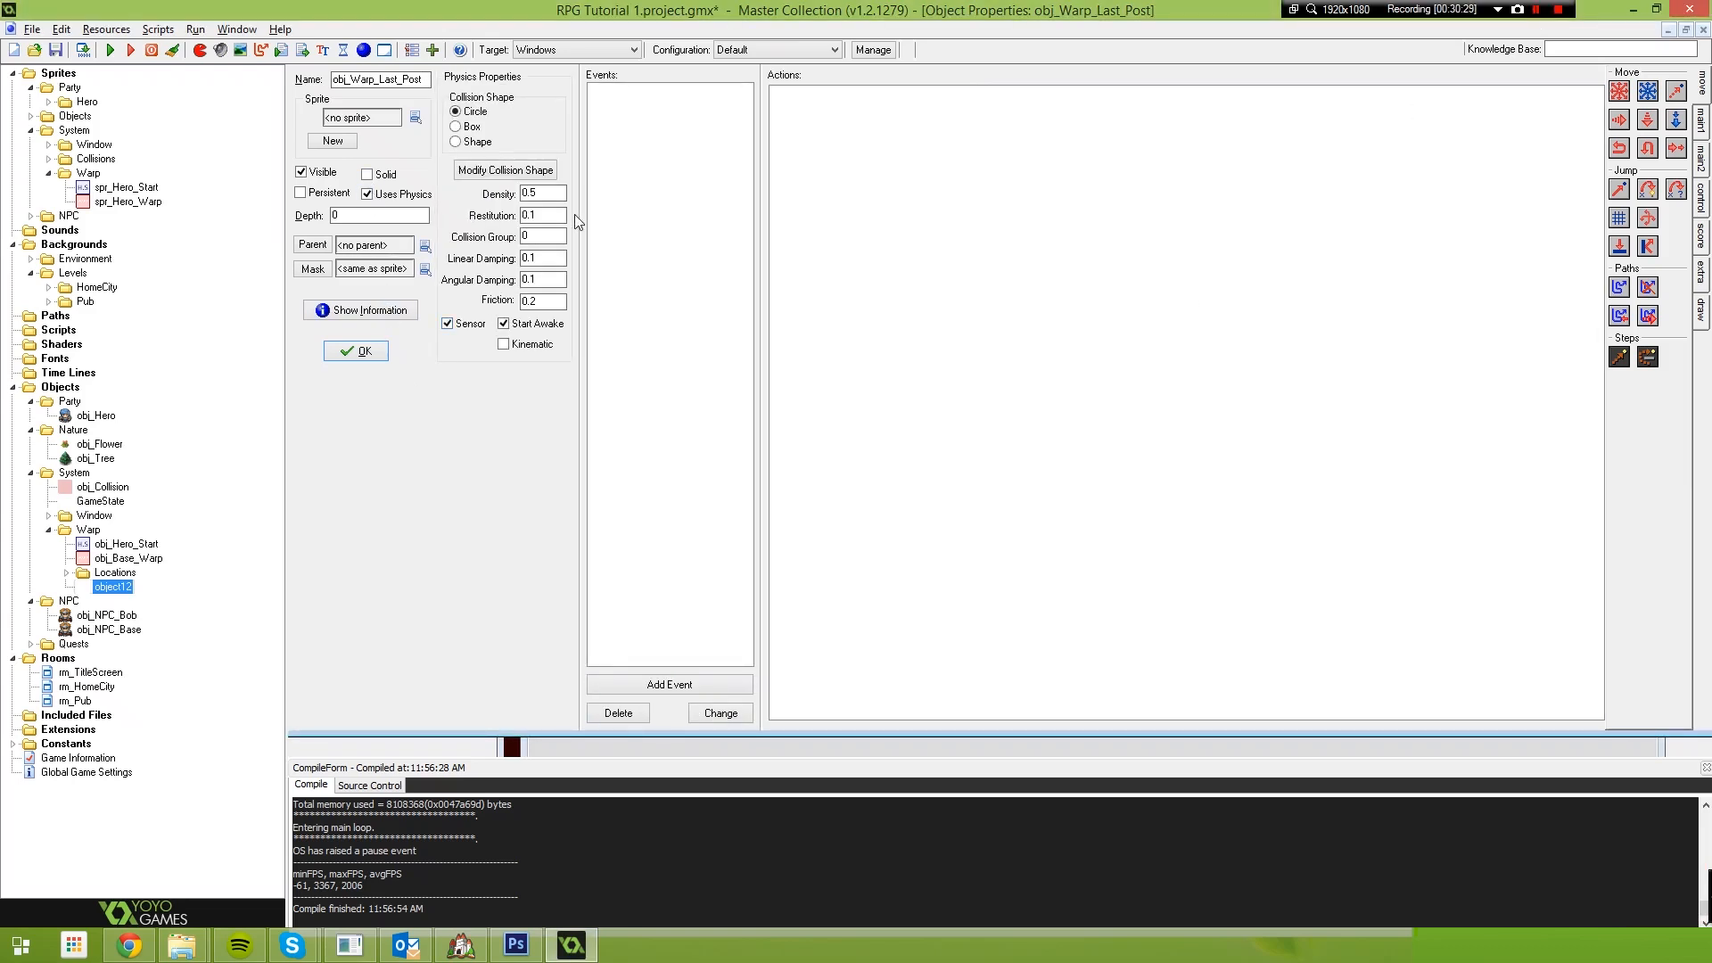
left_click(474, 126)
left_click(486, 170)
left_click(966, 492)
left_click(416, 117)
mouse_move(495, 189)
mouse_move(576, 229)
left_click(687, 249)
Adjust obj_Warp_Last_Post's box collision shape over its sprite and accept the shape
left_click(496, 169)
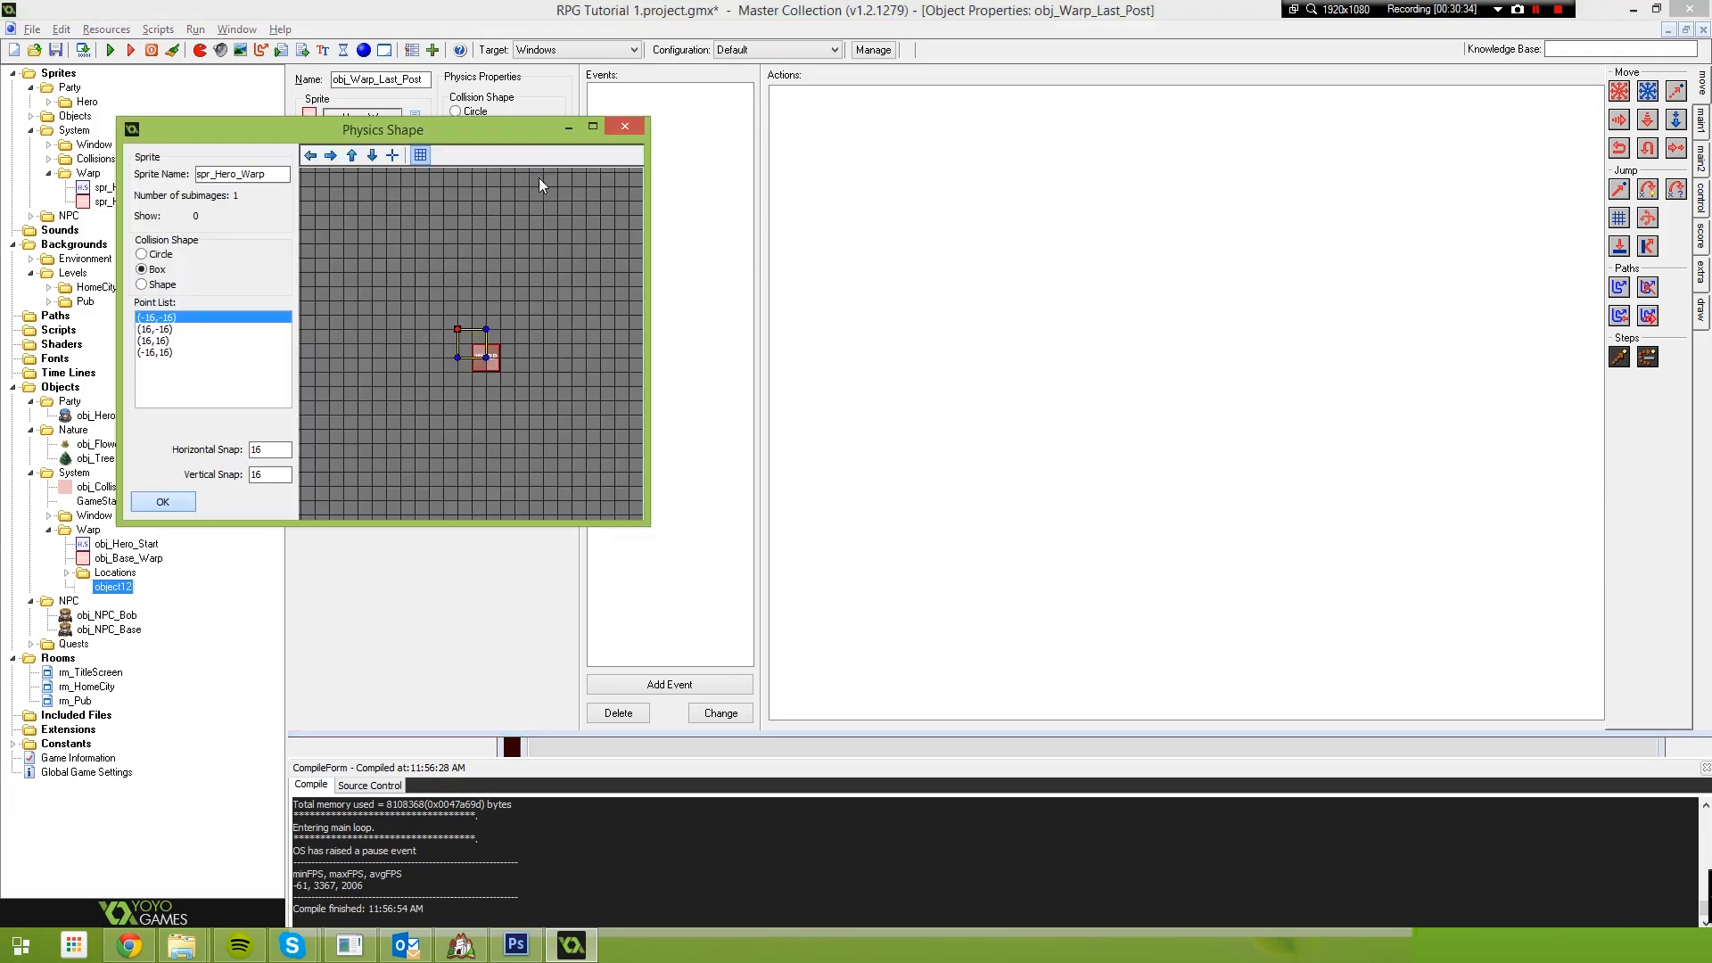
mouse_move(486, 358)
left_mouse_down()
mouse_move(501, 375)
mouse_move(465, 342)
left_mouse_up()
left_click(163, 501)
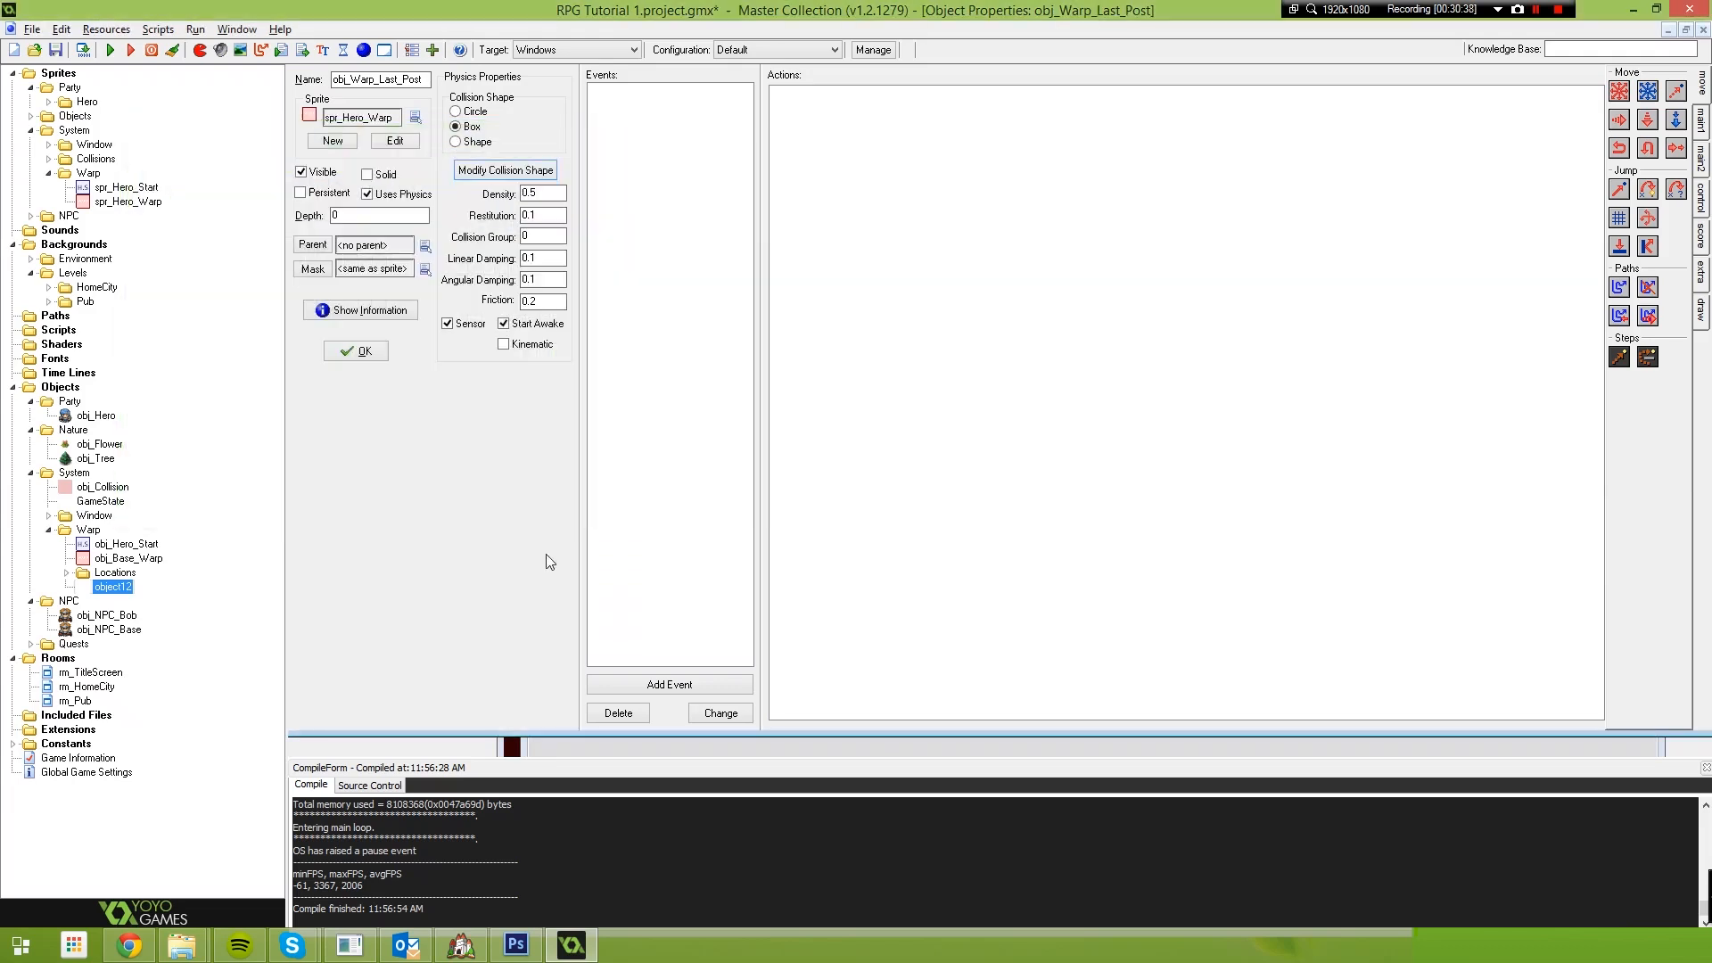
Add a collision event with obj_Hero to obj_Warp_Last_Post
left_click(669, 684)
left_click(801, 490)
mouse_move(844, 566)
mouse_move(838, 508)
left_click(932, 507)
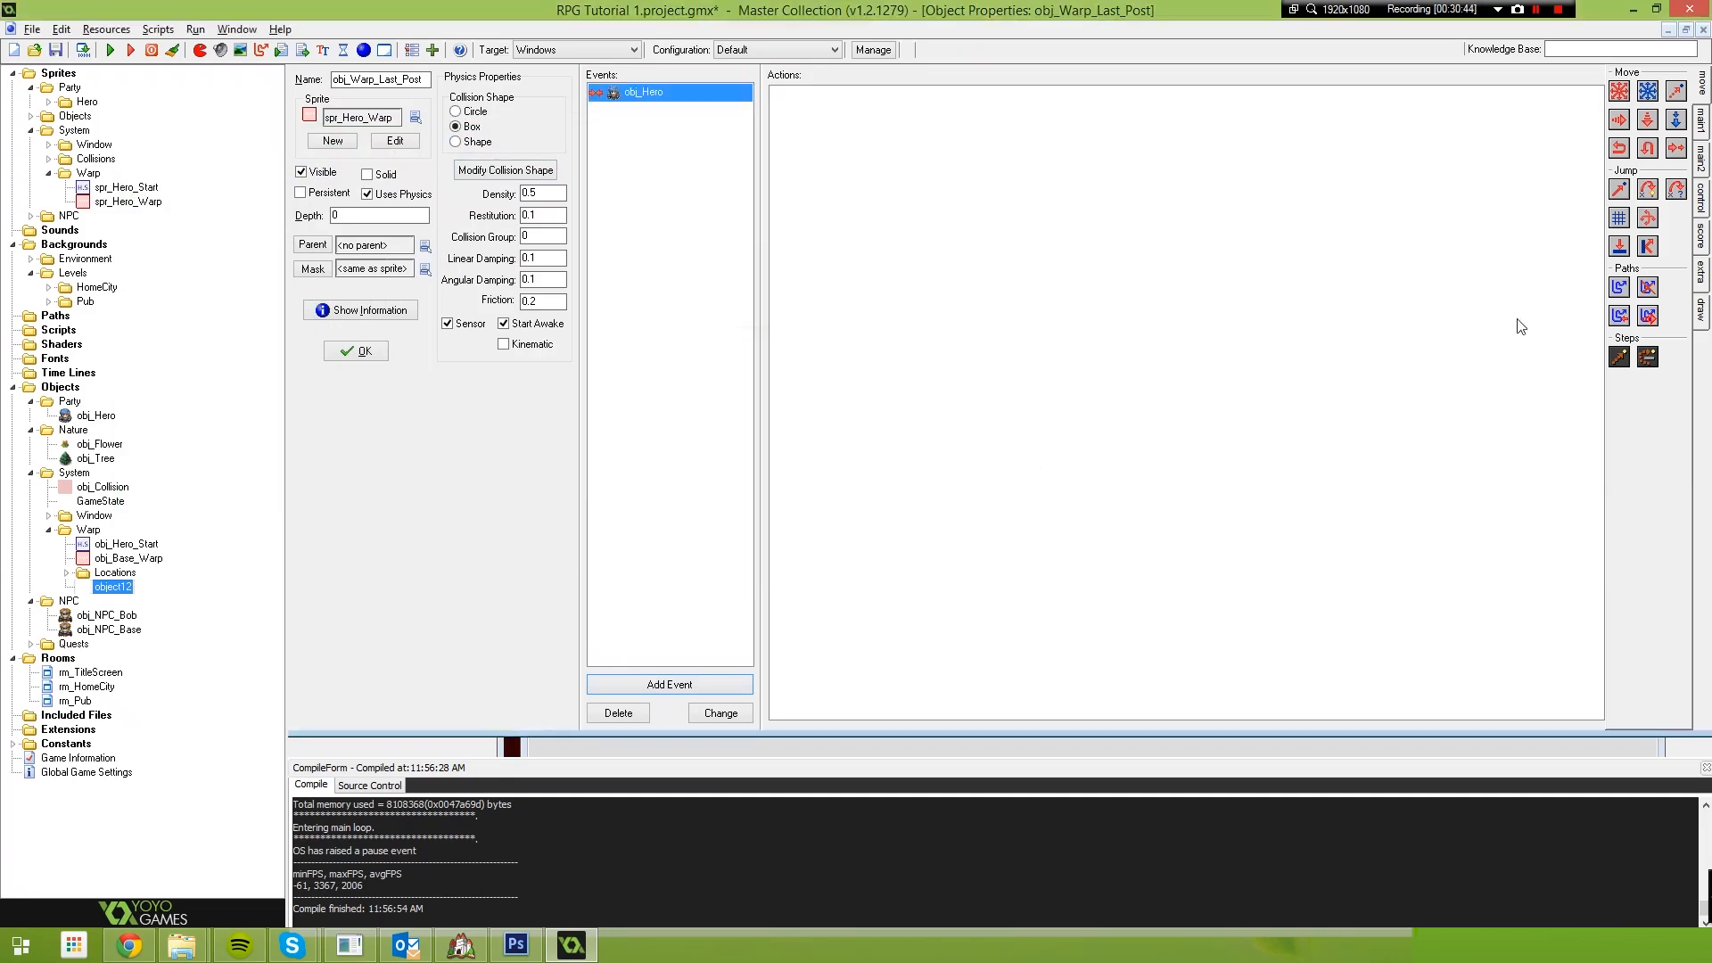
Add a code action to the obj_Hero collision event, paste in the copied last_pos_x and last_pos_y lines, and accept it
left_click(1702, 198)
left_click_drag(1620, 259, 1202, 271)
key("ctrl+v")
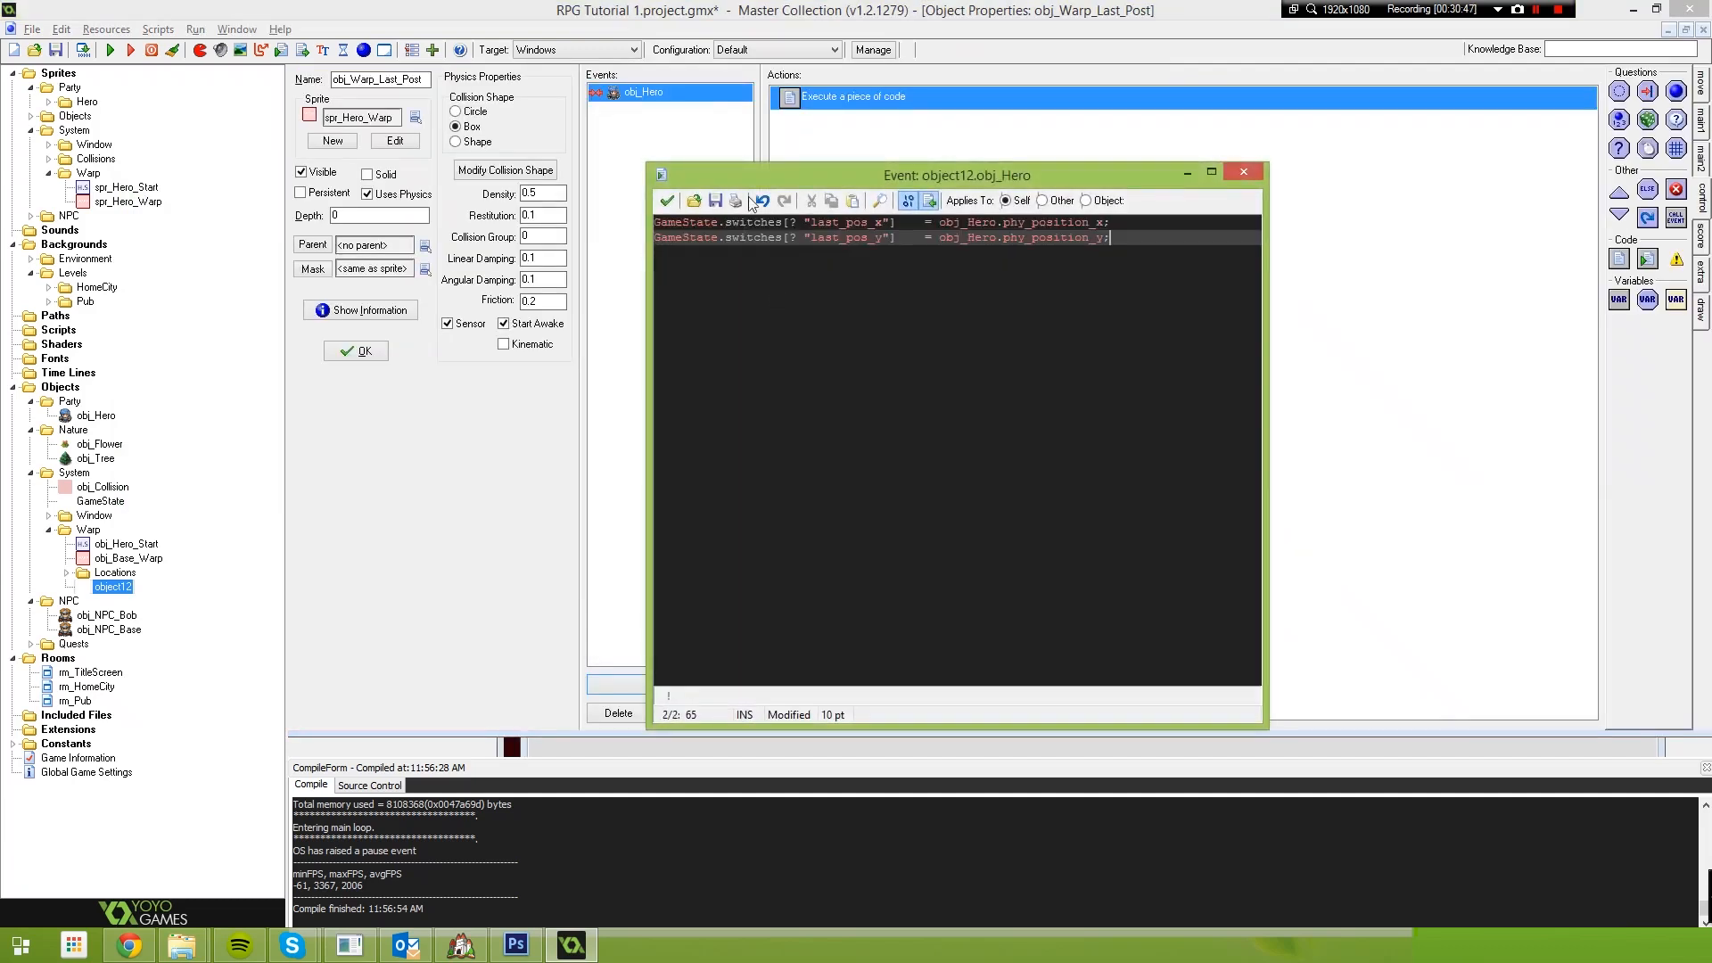
left_click_drag(764, 179, 750, 236)
left_click(654, 257)
Duplicate the last_pos_x line at the start of obj_Base_Warp's obj_Hero collision code and rename the first line's key to last_room
double_click(124, 559)
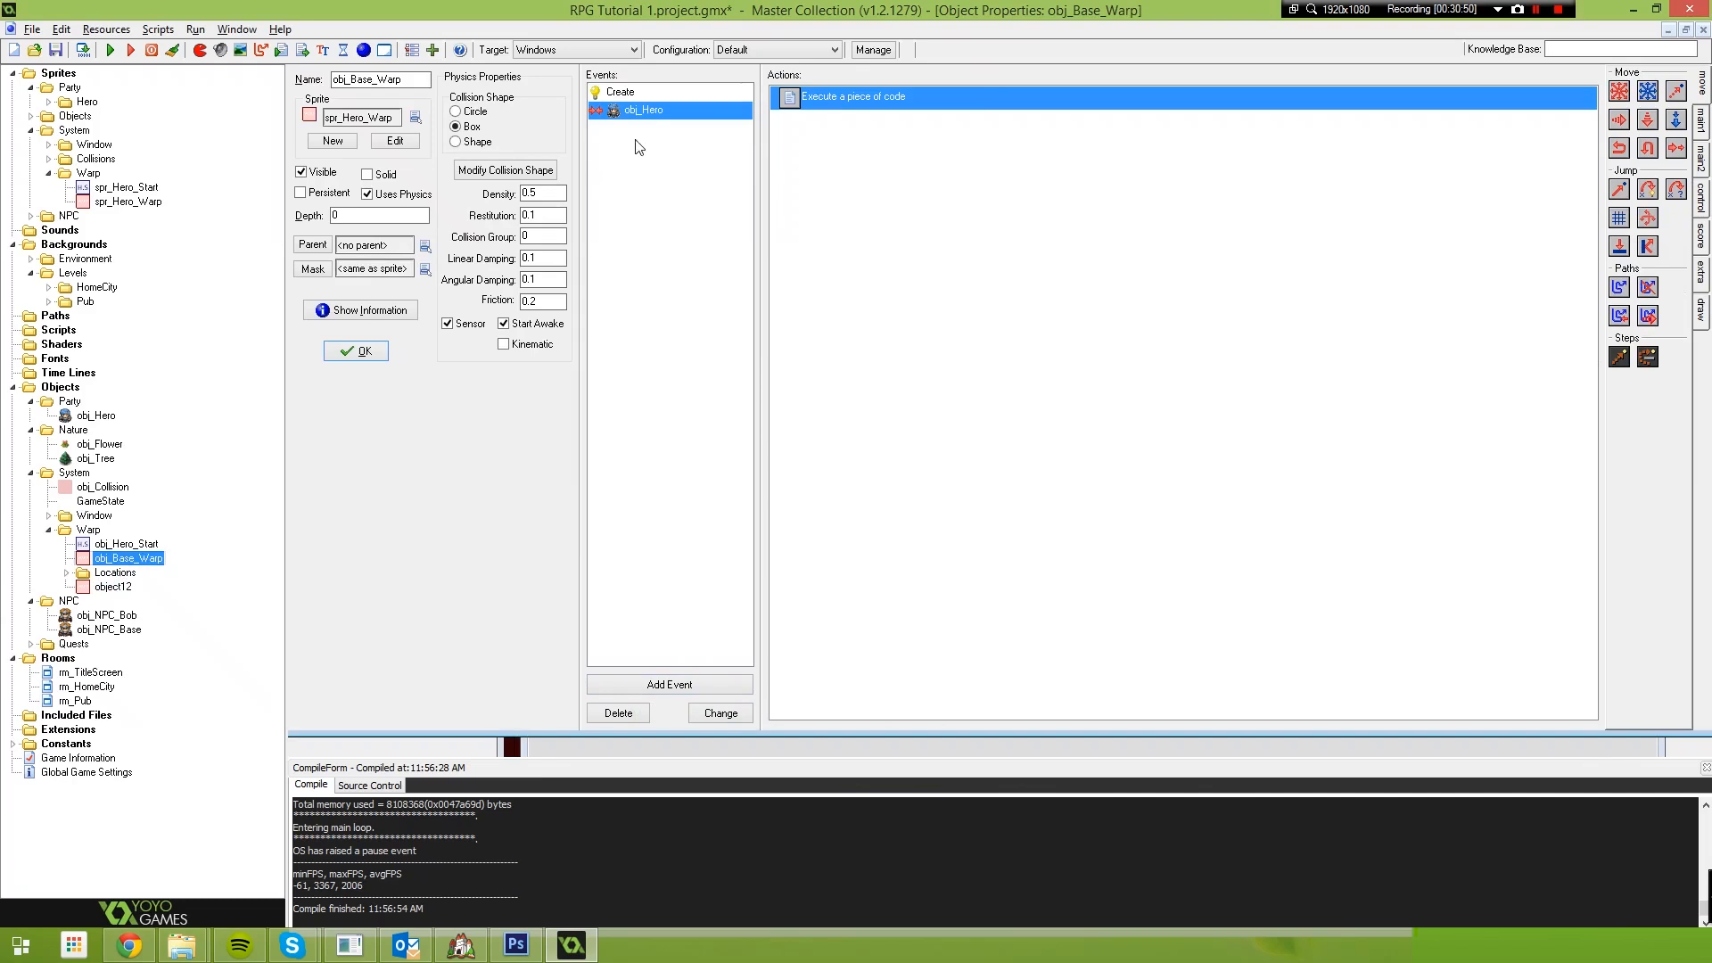
double_click(822, 98)
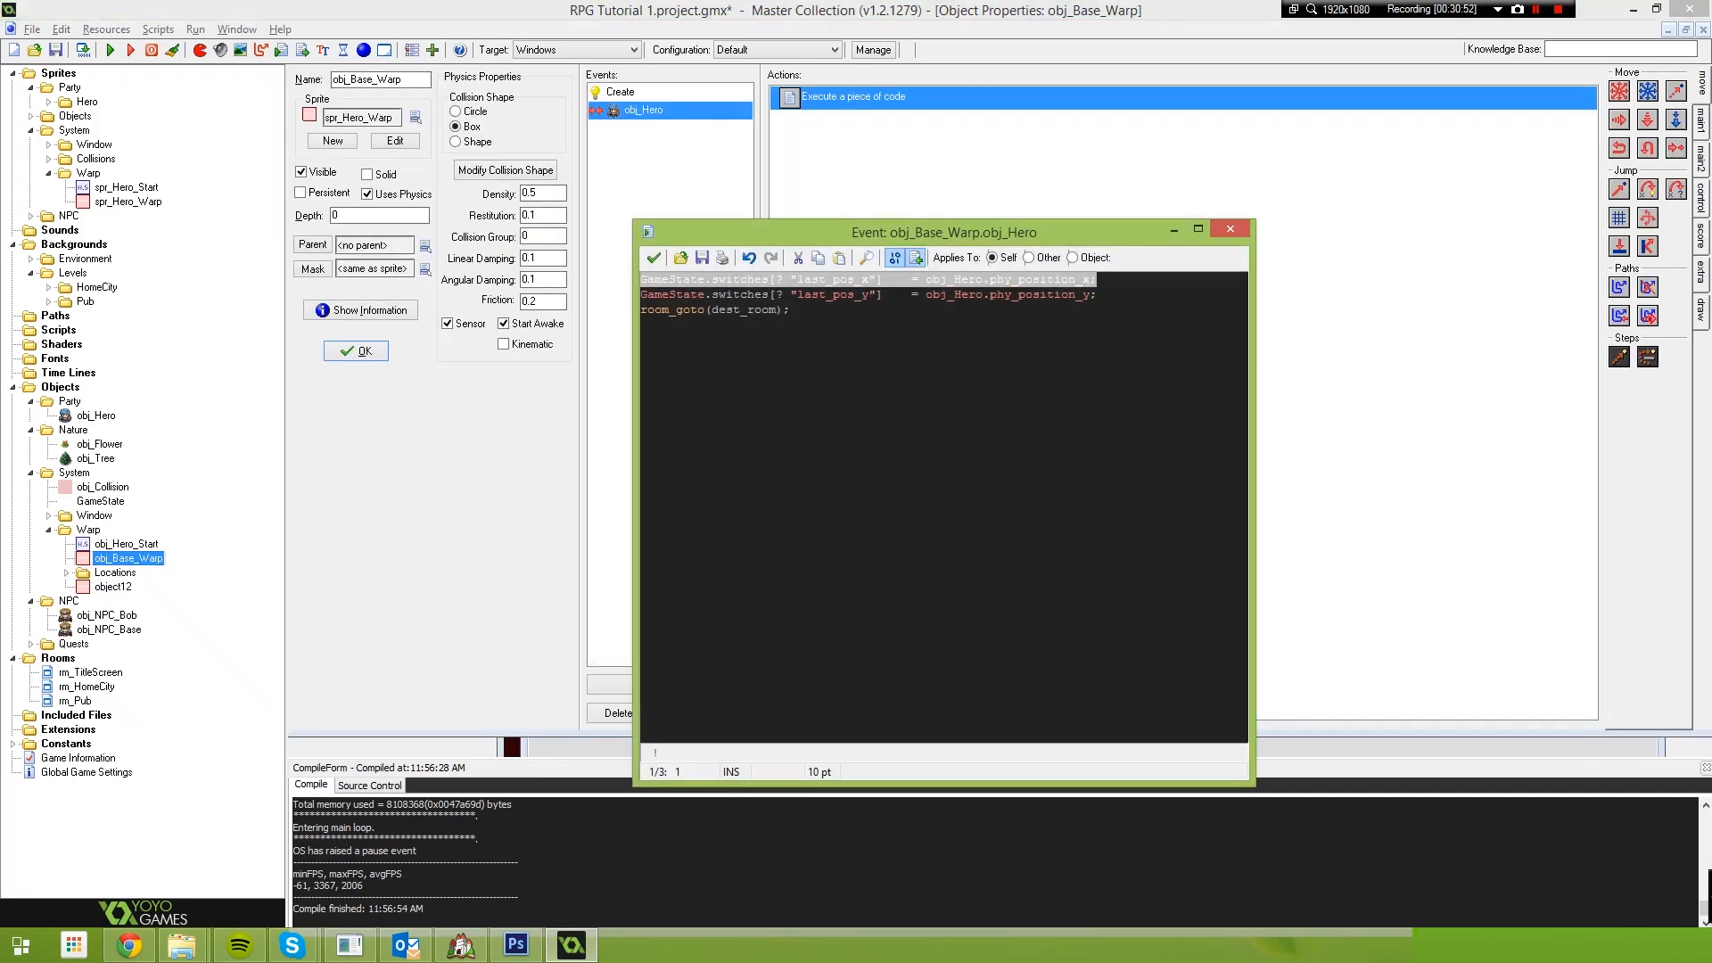
key("Return")
key("Up")
type("GameState.switches[? \"last_pos_x\"]    = obj_Hero.phy_position_x;")
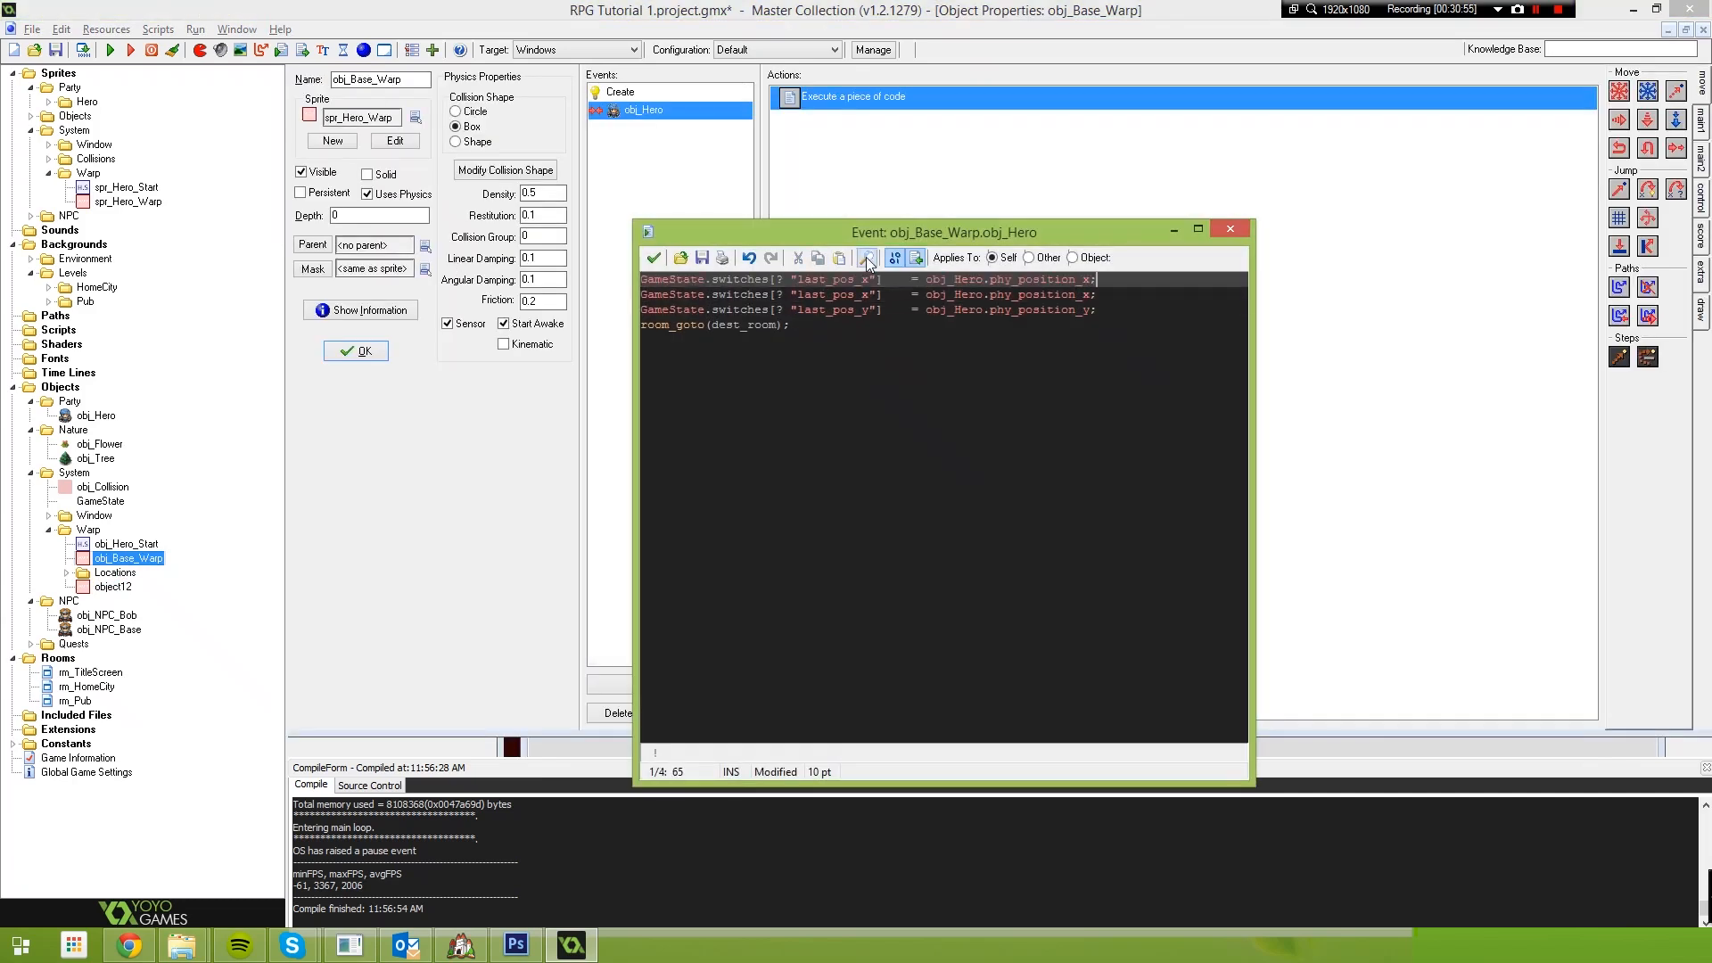
left_click_drag(854, 279, 839, 279)
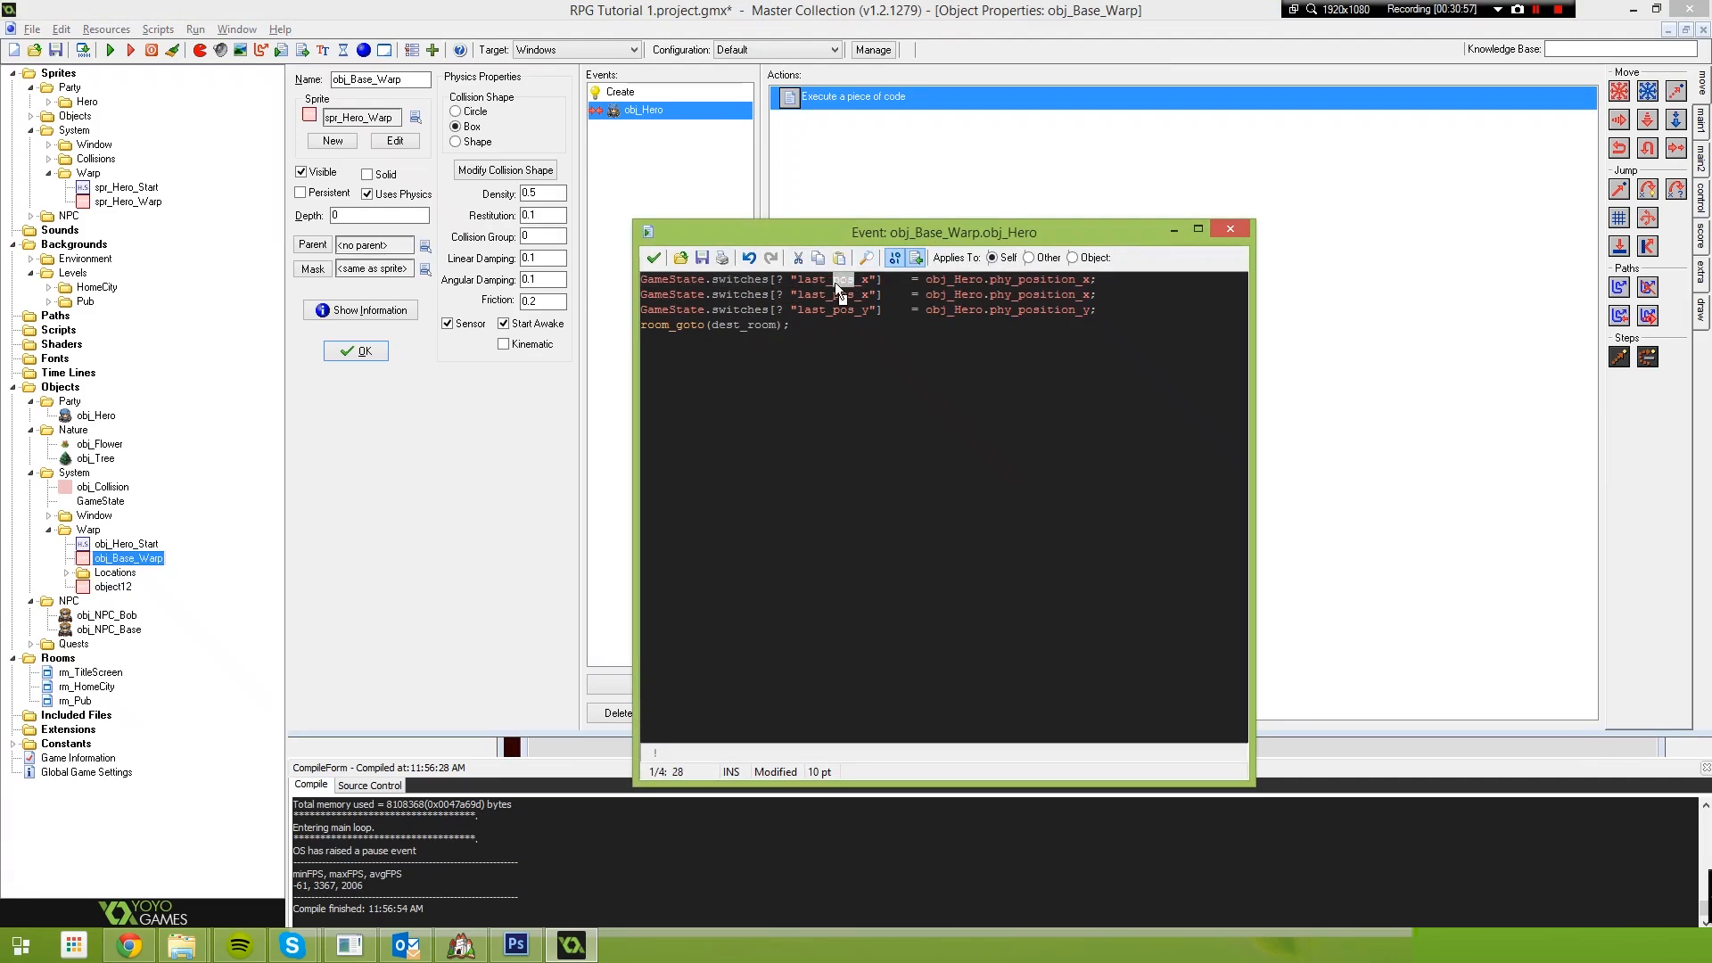
key("BackSpace")
key("BackSpace")
type("room")
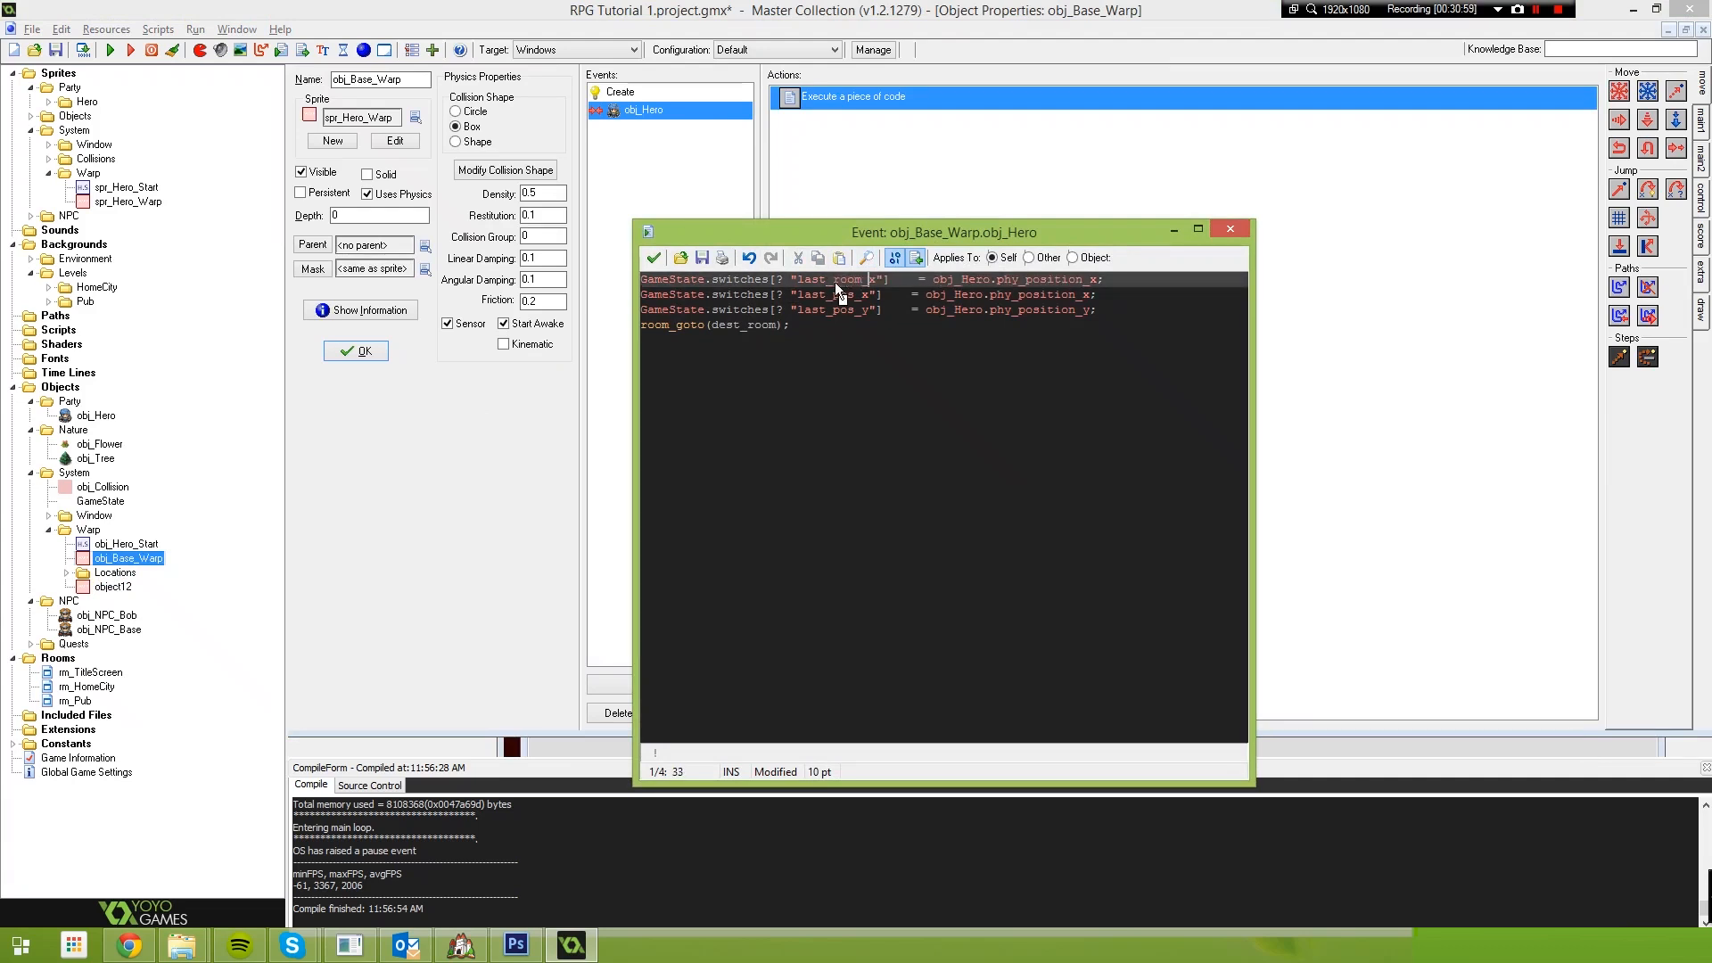
key("Delete")
key("BackSpace")
Set the last_room switch's value to room and accept obj_Base_Warp's collision code
left_click(908, 281)
left_click_drag(925, 279, 1025, 280)
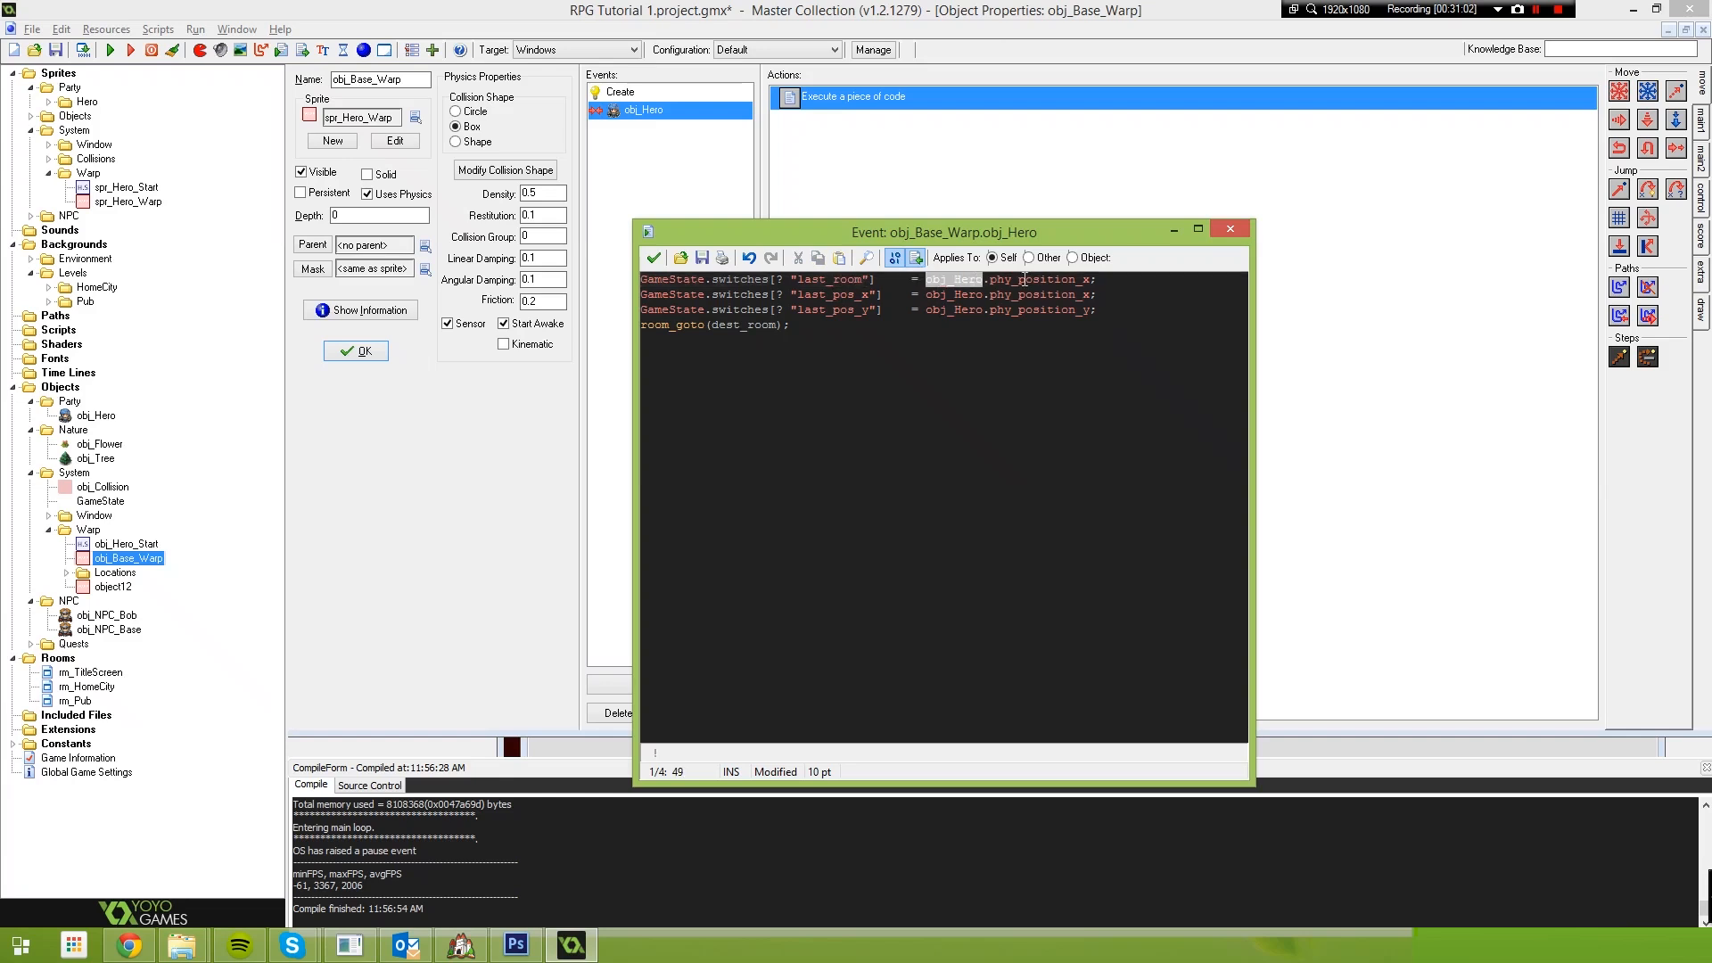
left_click(1152, 279)
key("ctrl+shift+Left")
key("ctrl+shift+Left")
type("room")
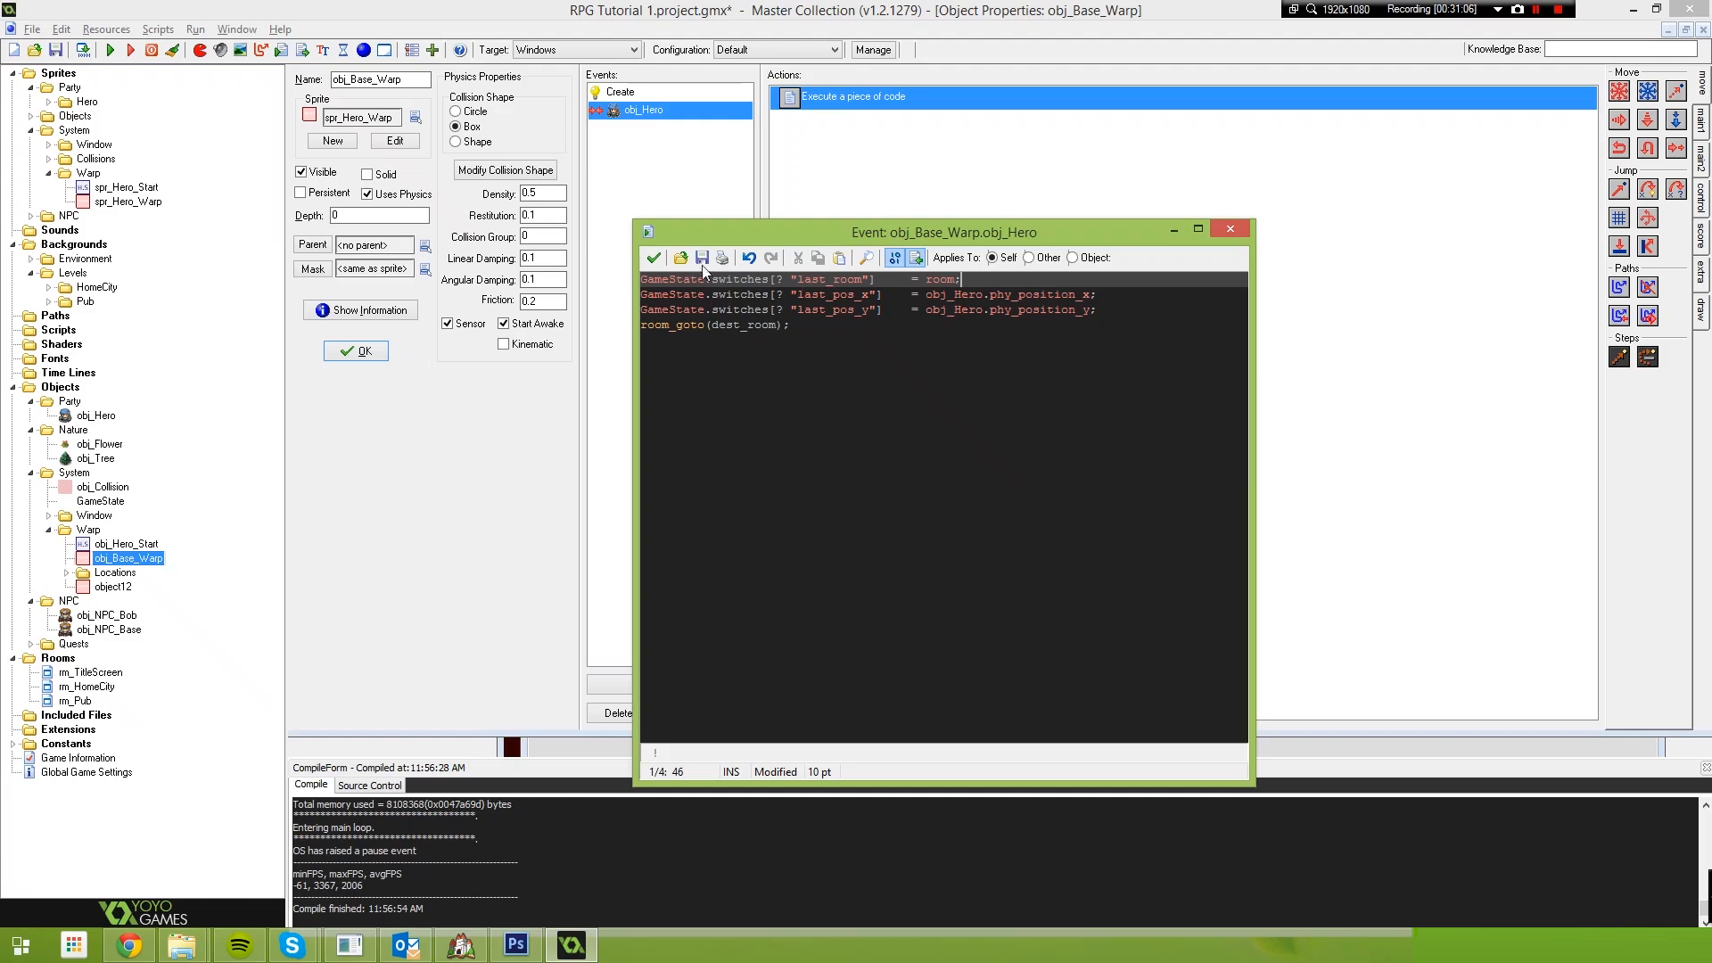
left_click(654, 257)
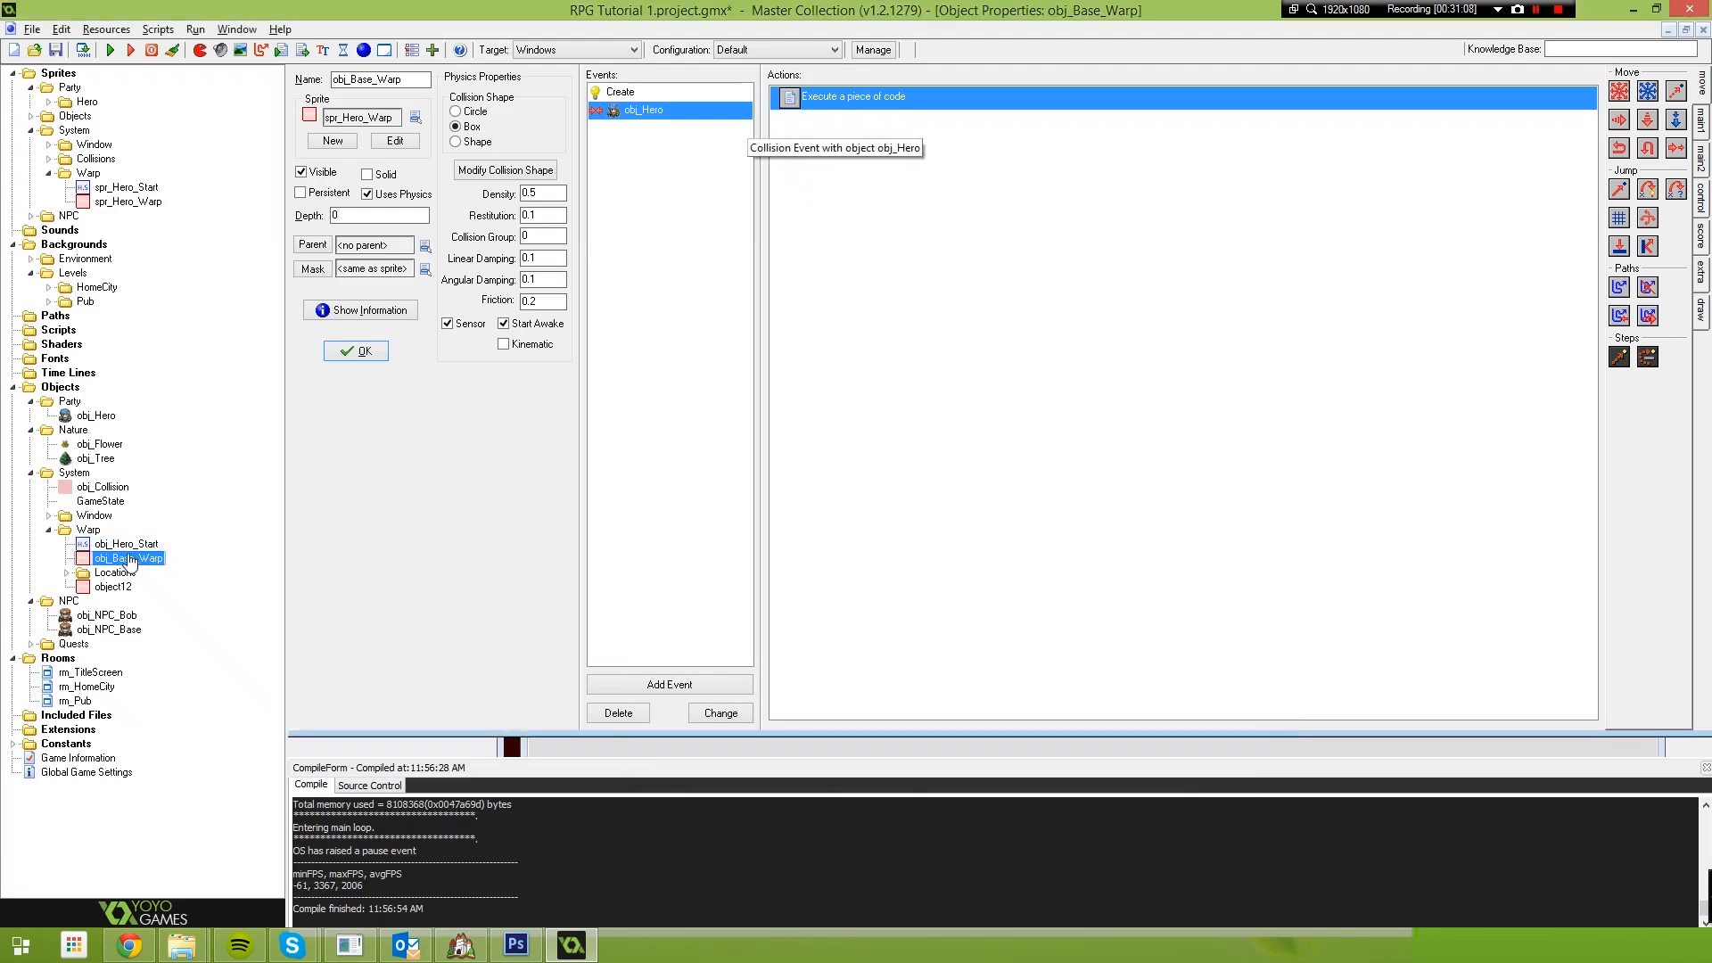
Insert a room_goto() line above the position assignments in obj_Warp_Last_Post's obj_Hero collision code
double_click(113, 586)
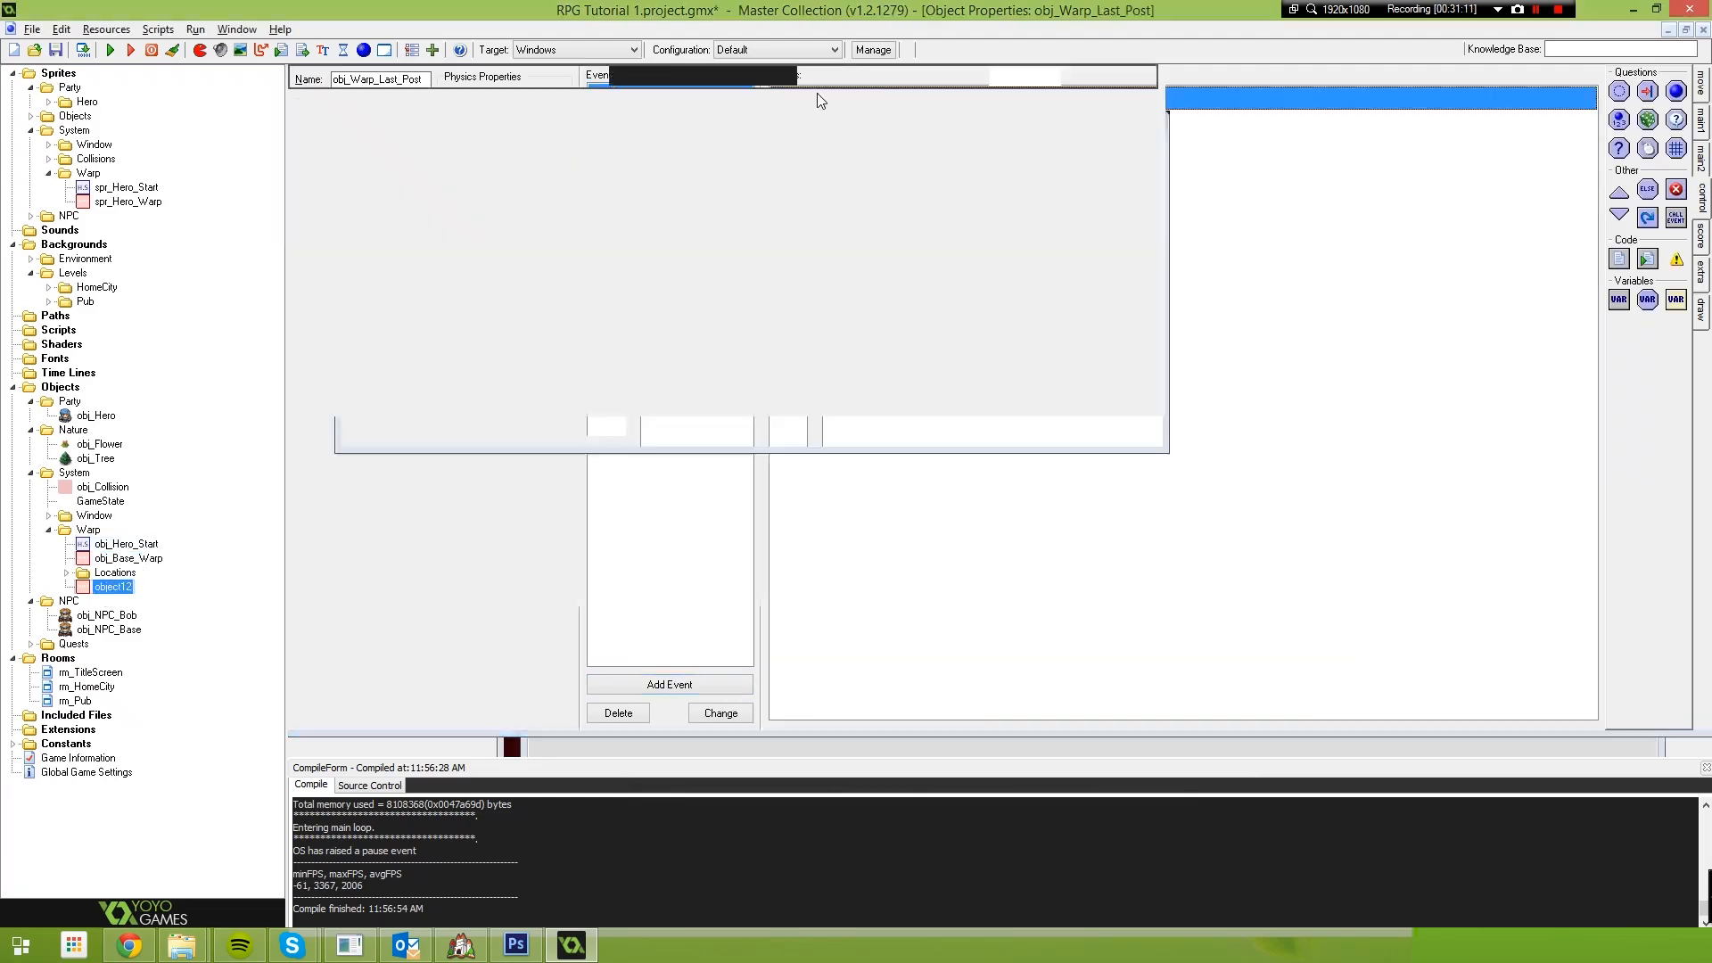
double_click(819, 100)
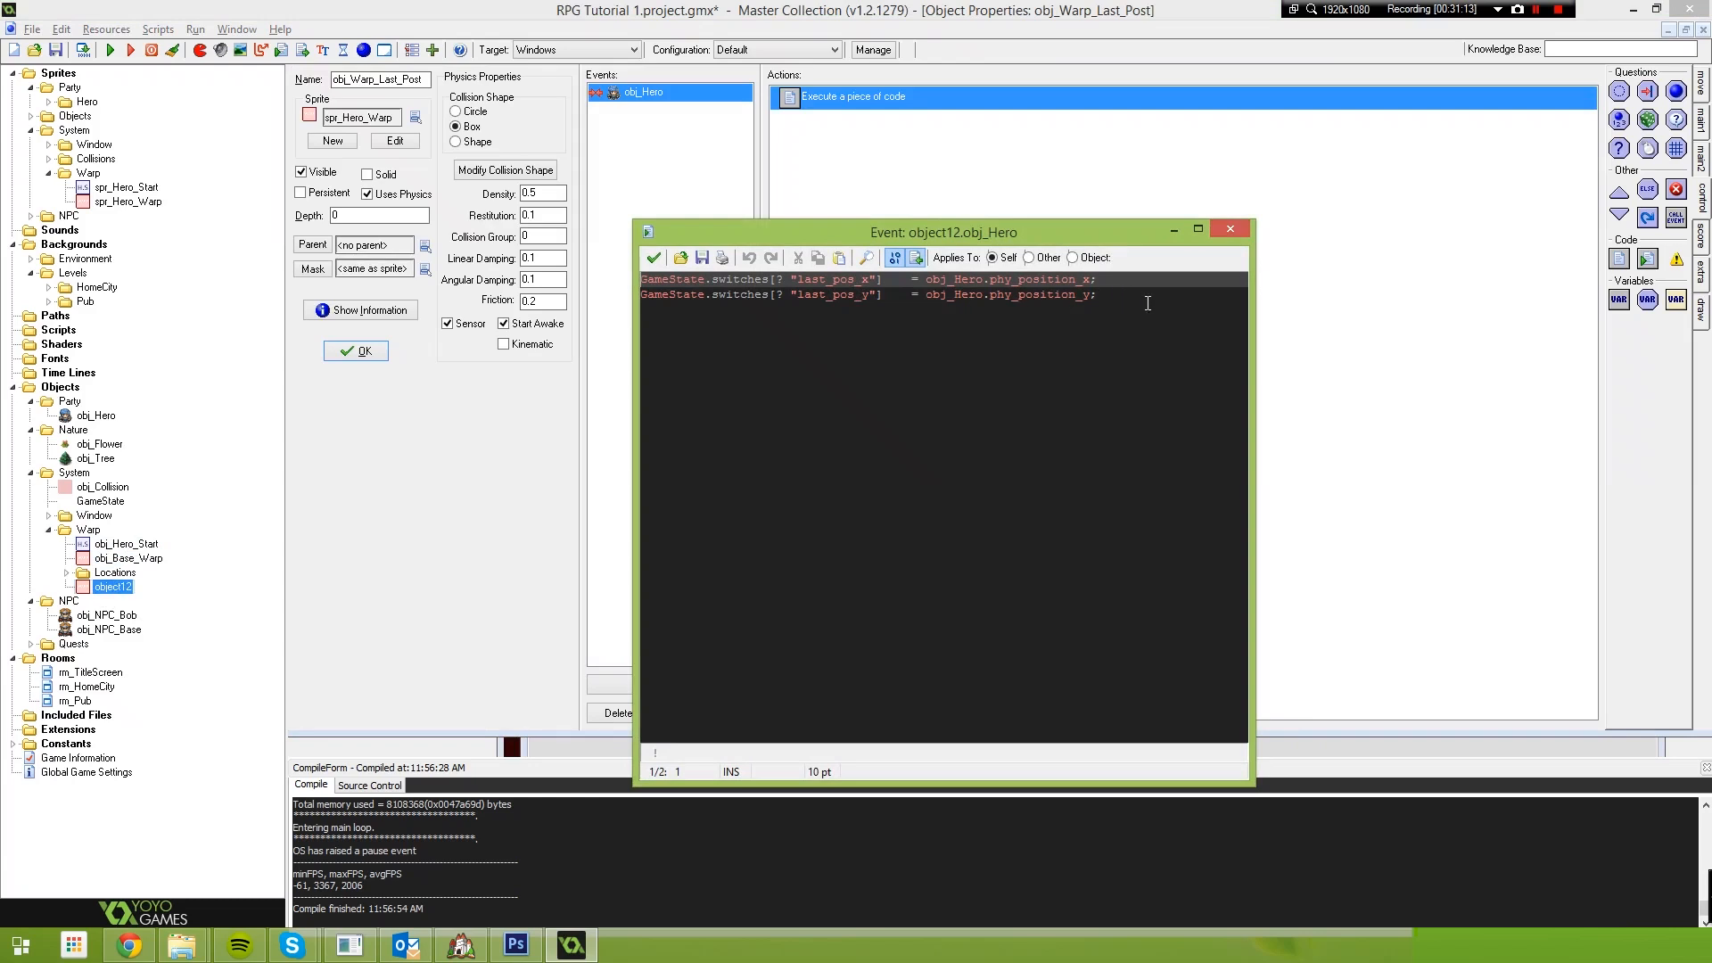
left_click(1147, 303)
key("Up")
key("Return")
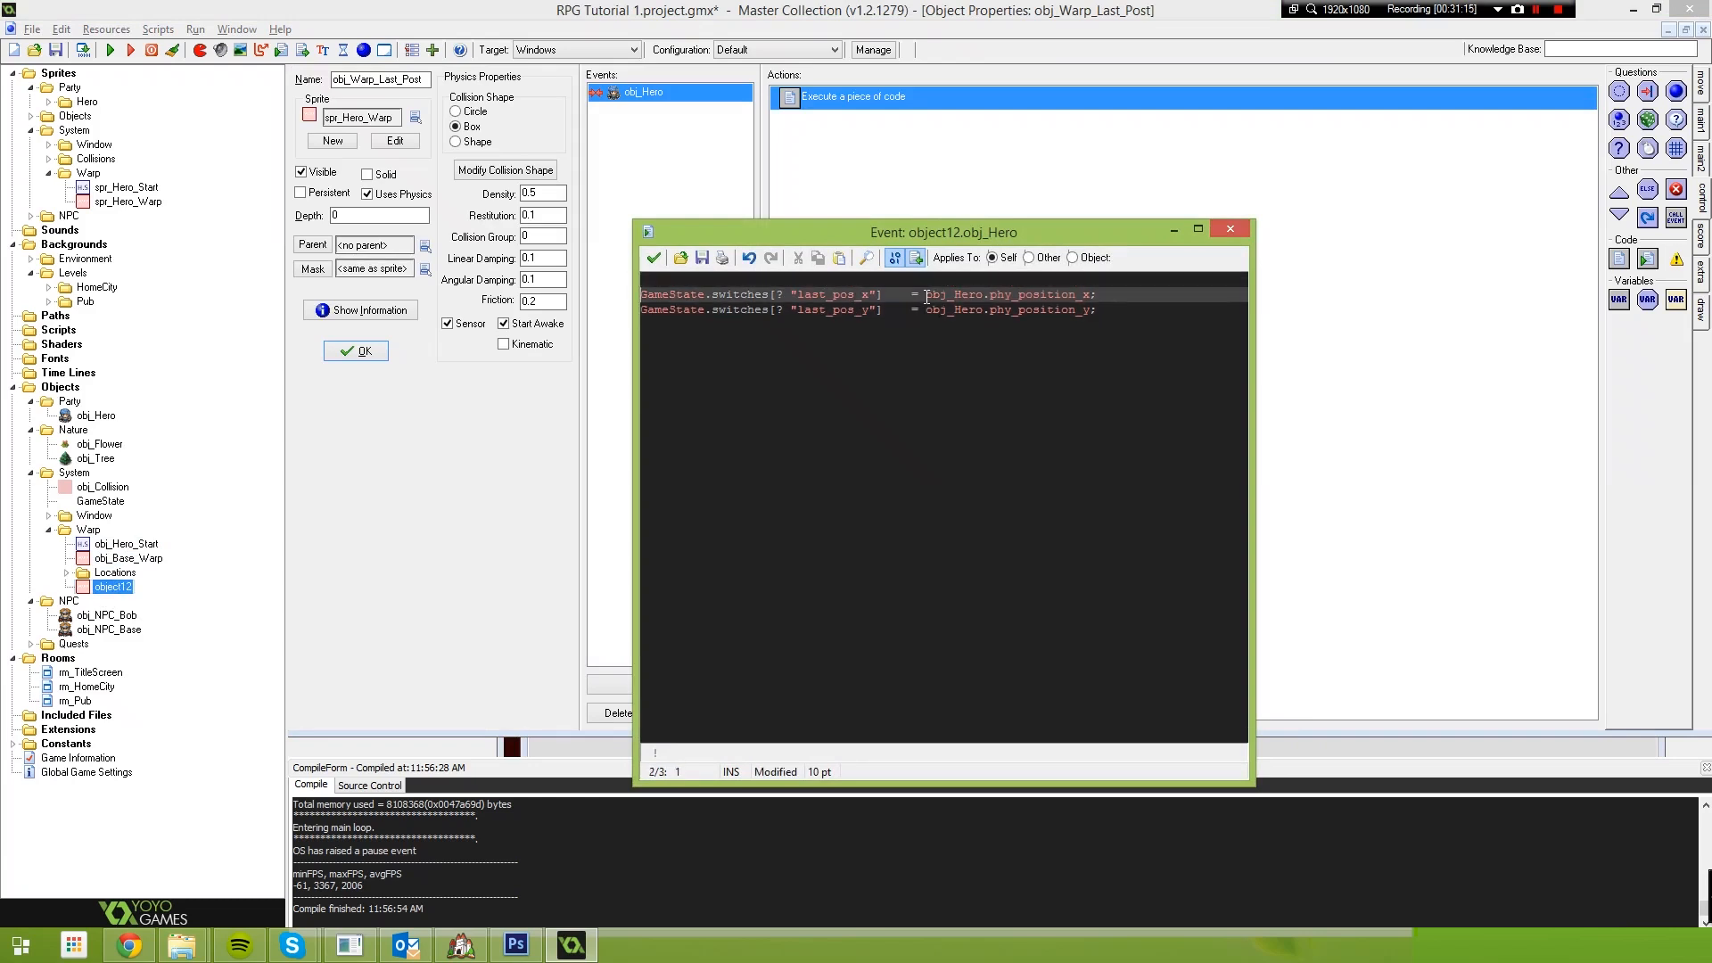
key("Up")
type("room_goto()")
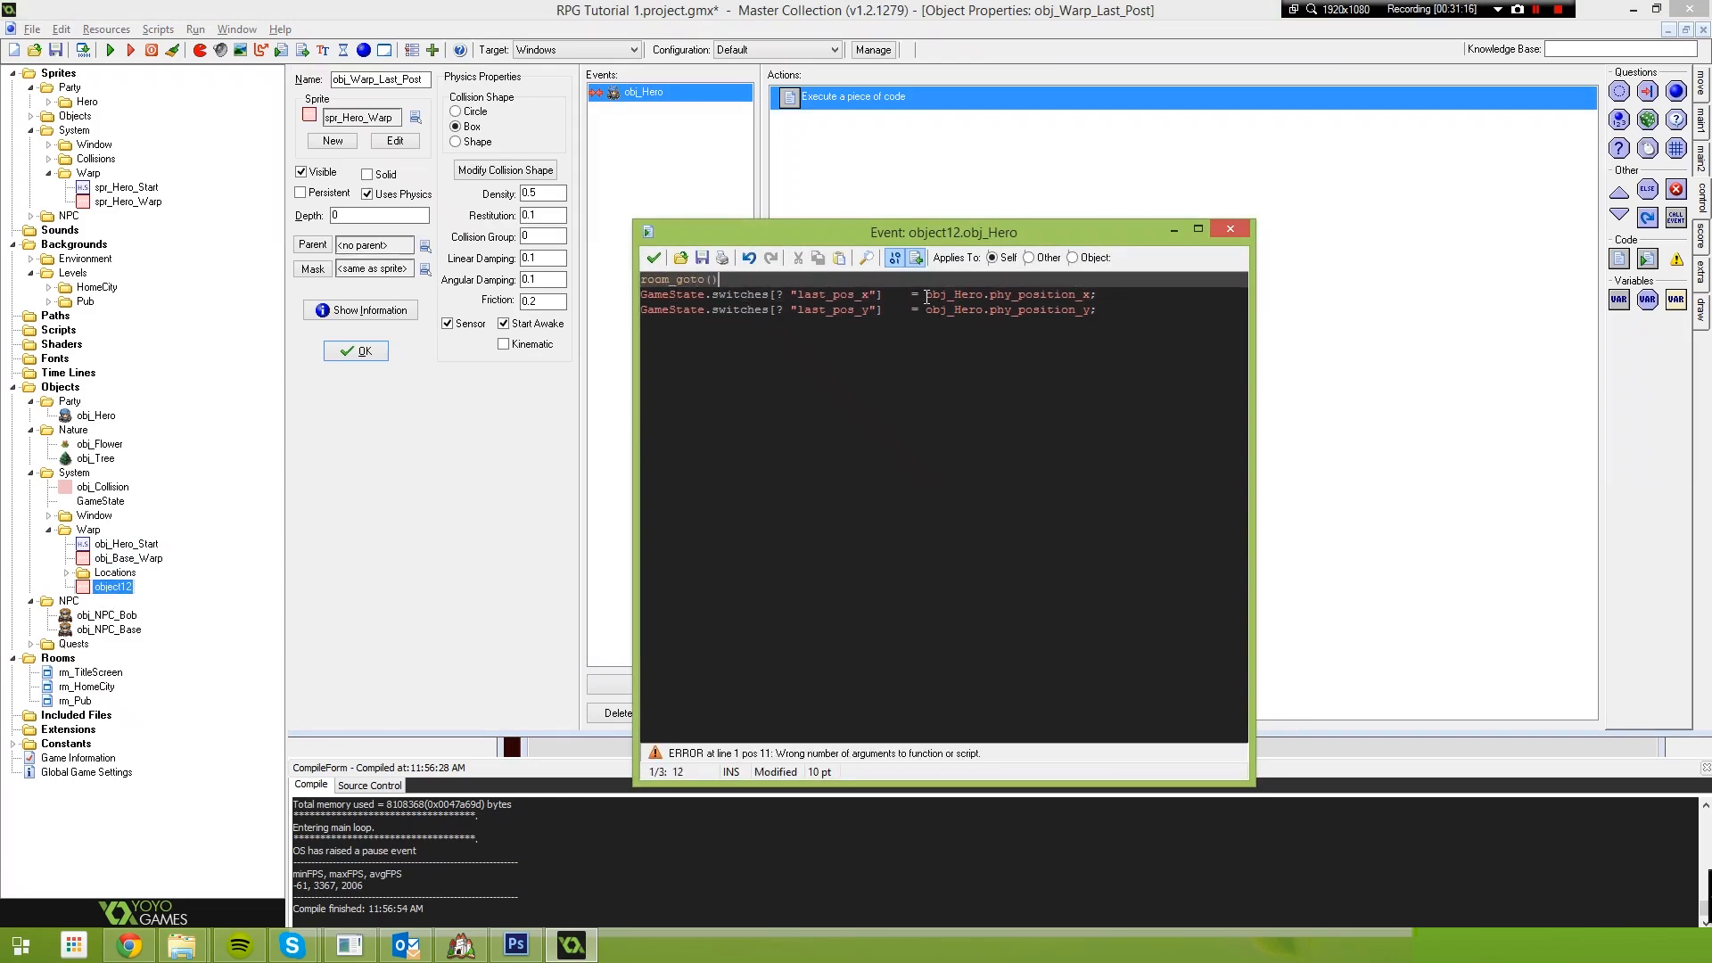
Copy the GameState.switches[? "last_pos_x"] reference into room_goto's parentheses and change the pasted key to last_room
left_click_drag(885, 294, 641, 295)
key("ctrl+c")
left_click(711, 279)
key("ctrl+v")
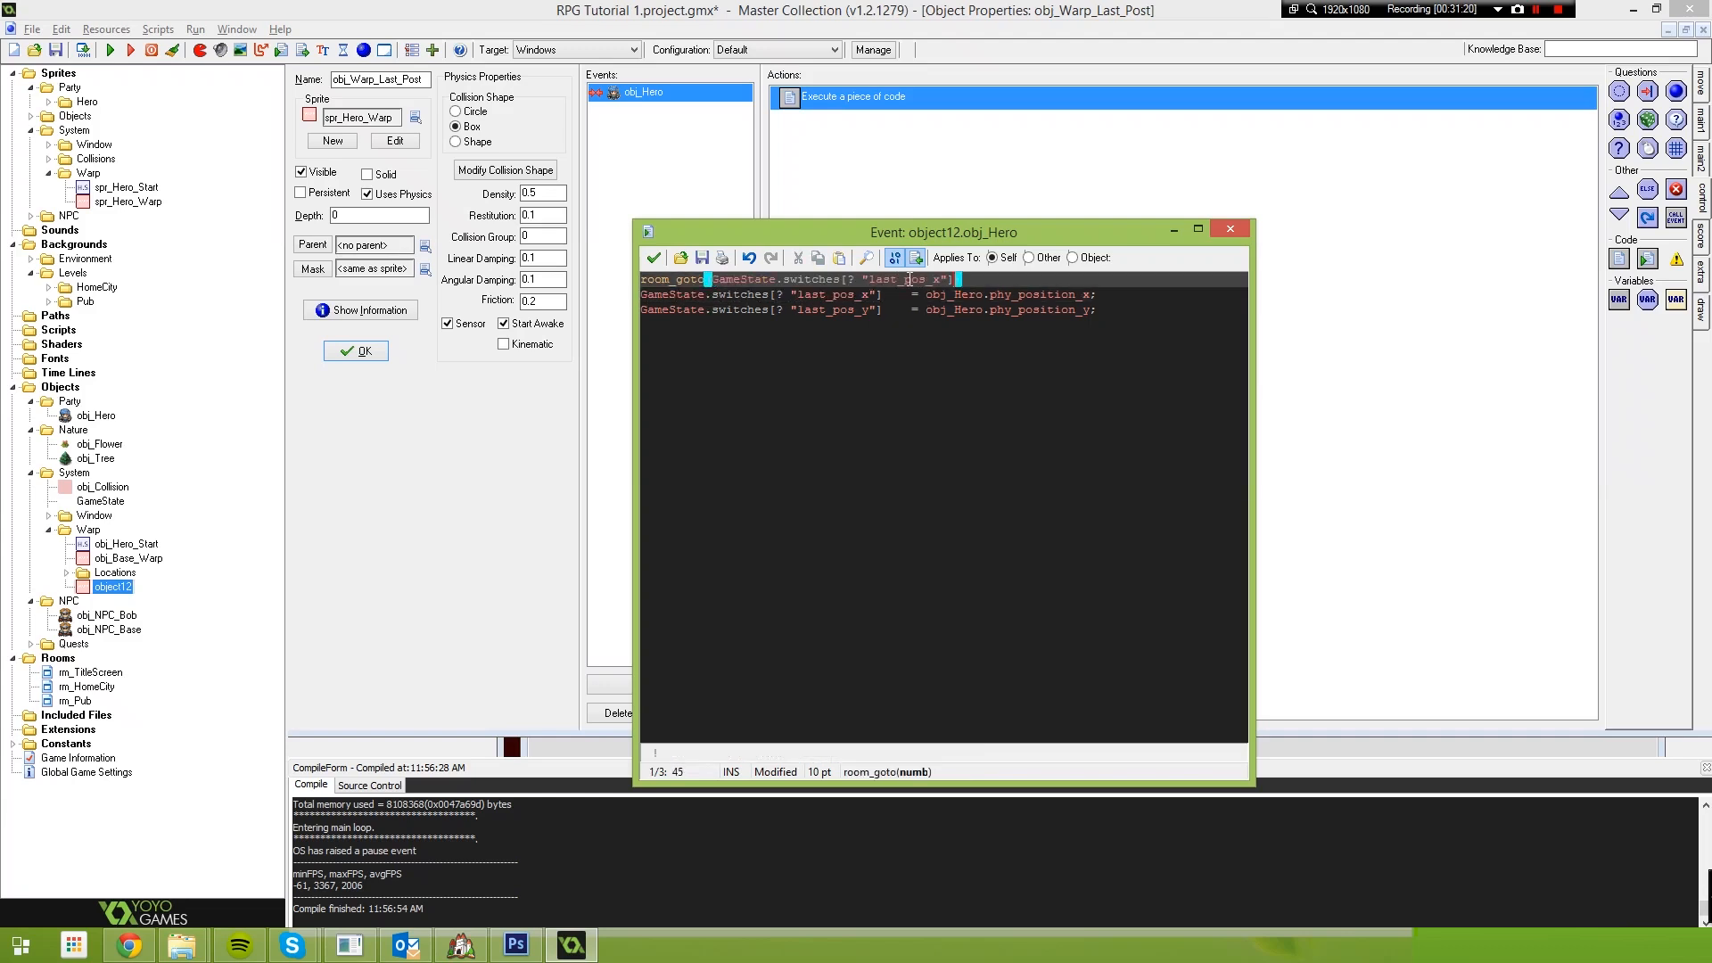
left_click_drag(907, 280, 943, 280)
type("ro")
left_click(978, 279)
Rewrite obj_Warp_Last_Post's x assignment as obj_Hero.phy_position_x = GameState.switches[? "last_pos_x"];
left_click_drag(1106, 309, 640, 294)
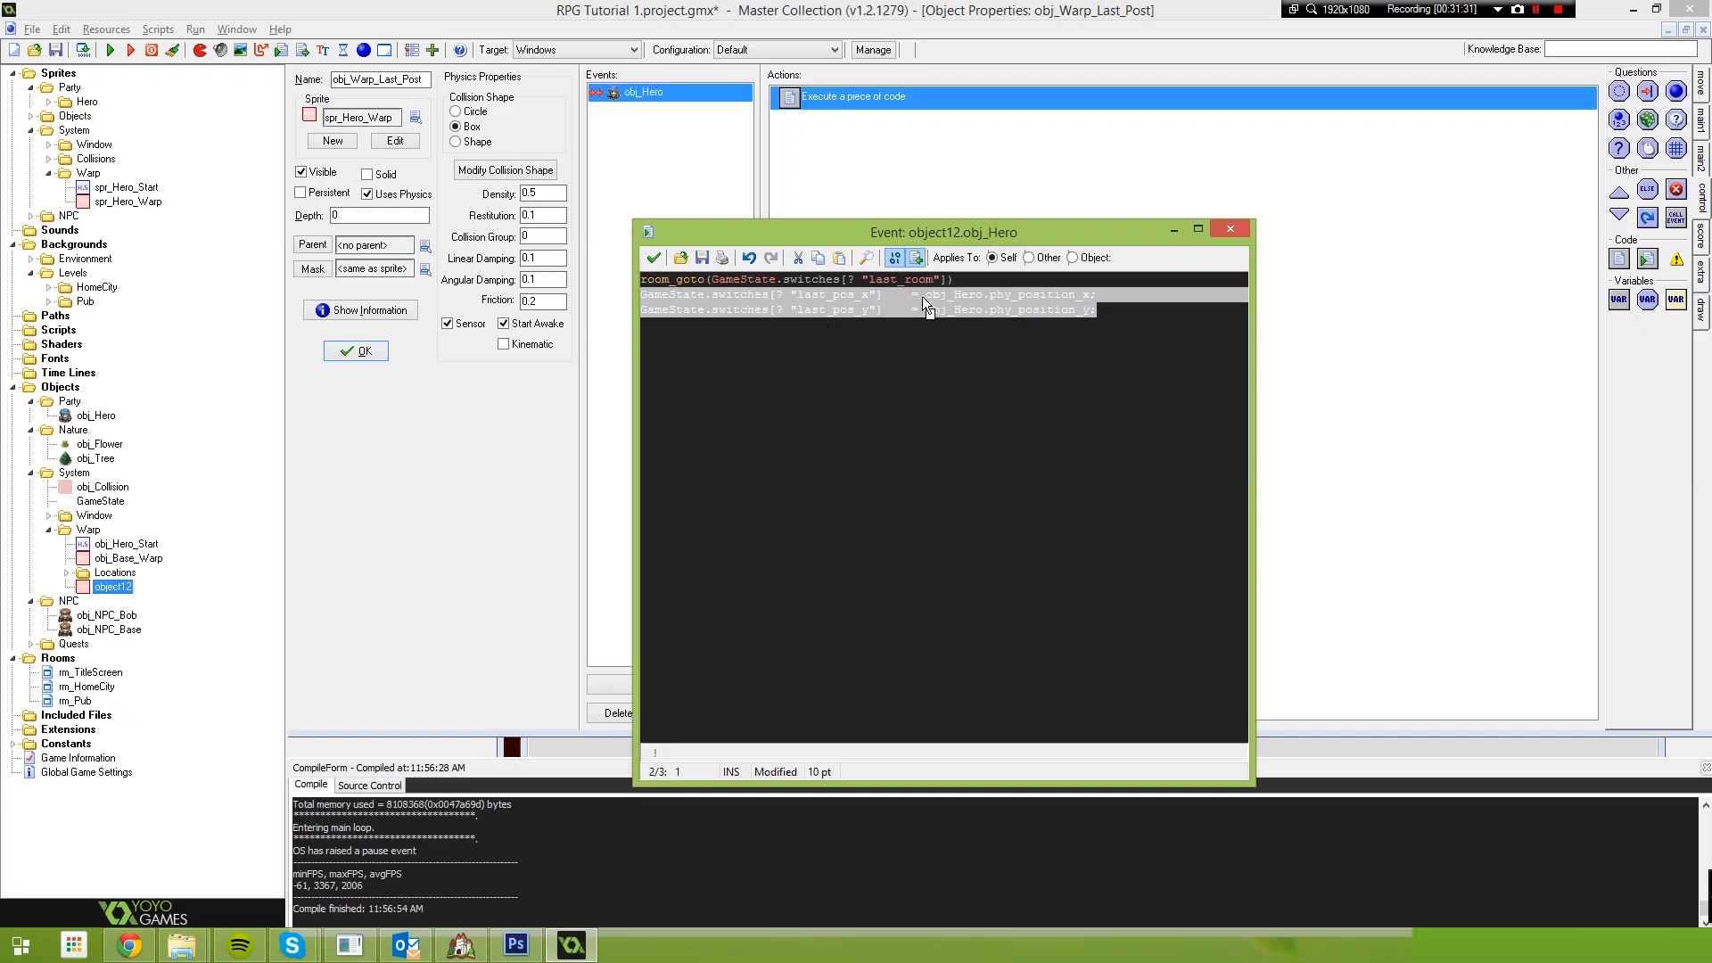
left_click_drag(925, 294, 643, 292)
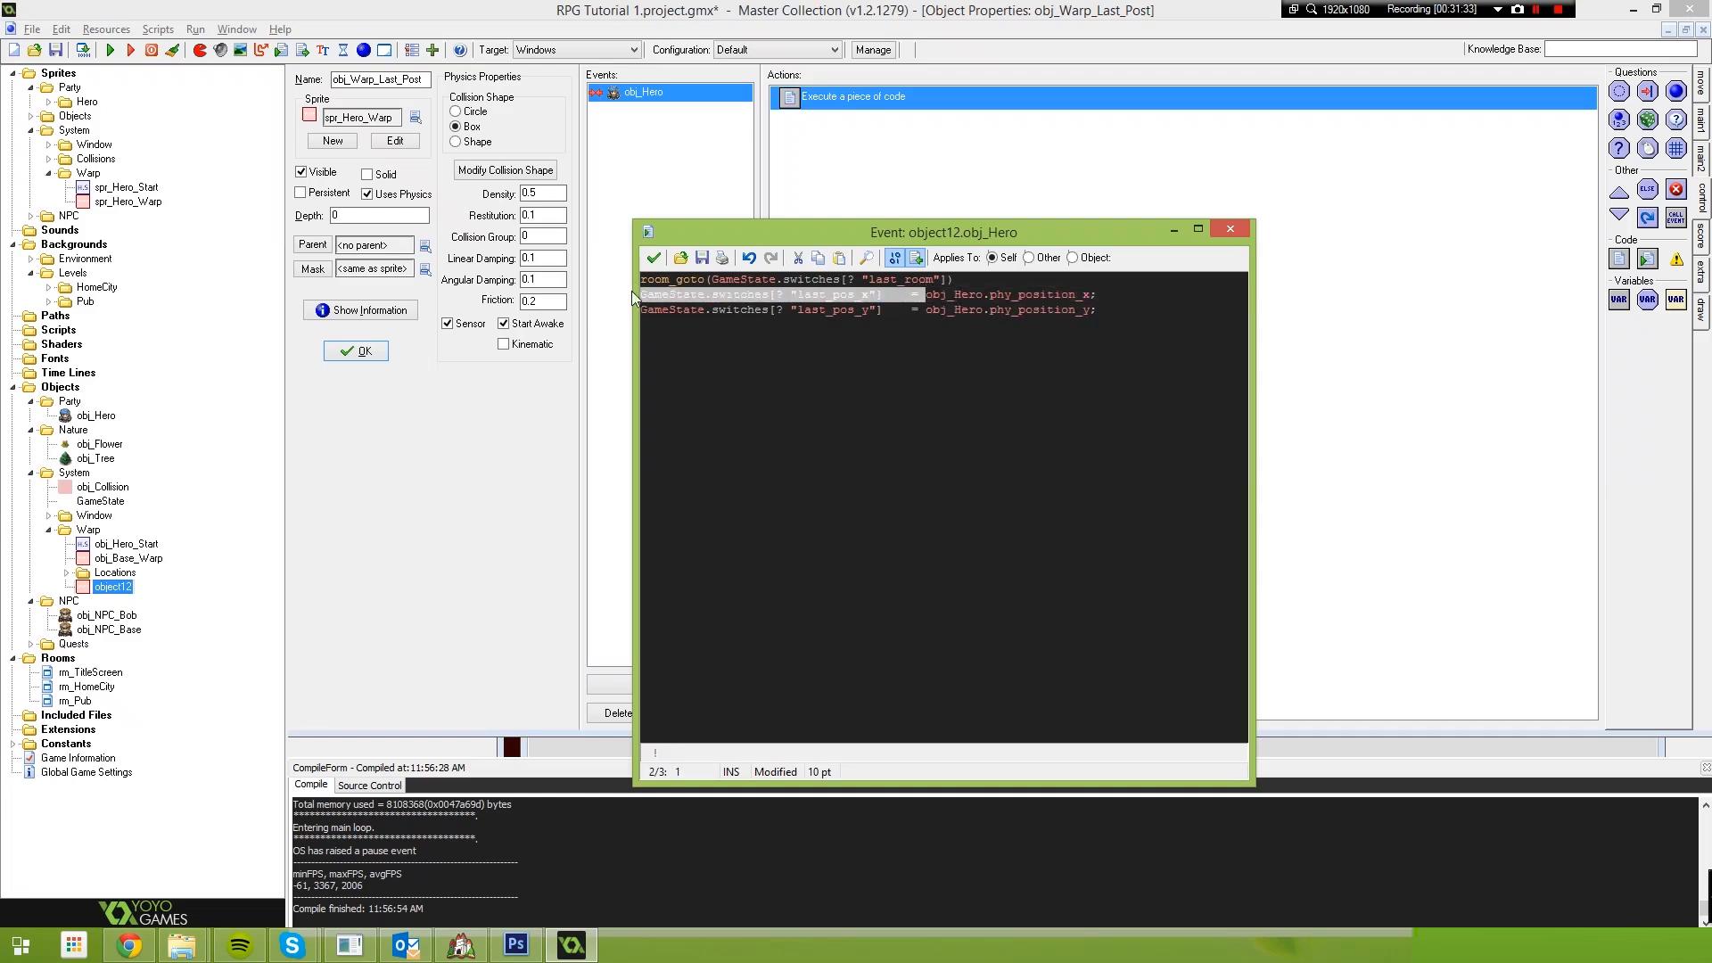
key("BackSpace")
type("=;")
key("ctrl+v")
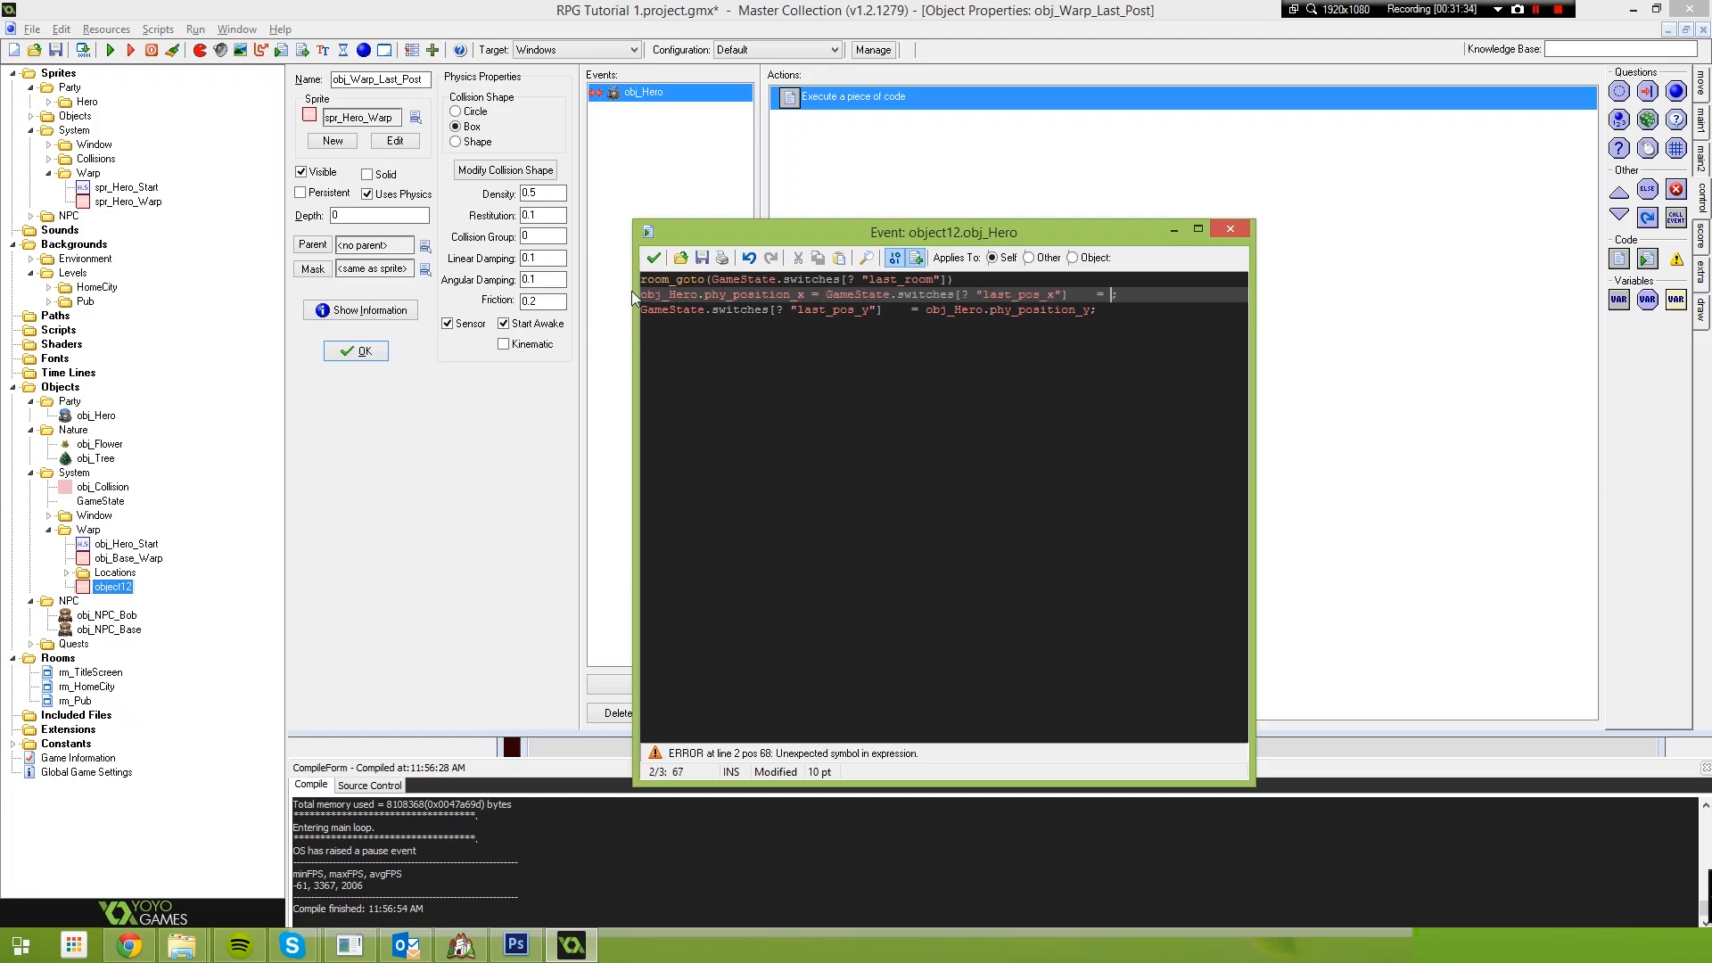
key("BackSpace")
key("BackSpace")
key("BackSpace")
key("BackSpace")
key("End")
Duplicate the new x line, change the copy to phy_position_y and last_pos_y, and remove the old reversed last_pos_y assignment
key("ctrl+d")
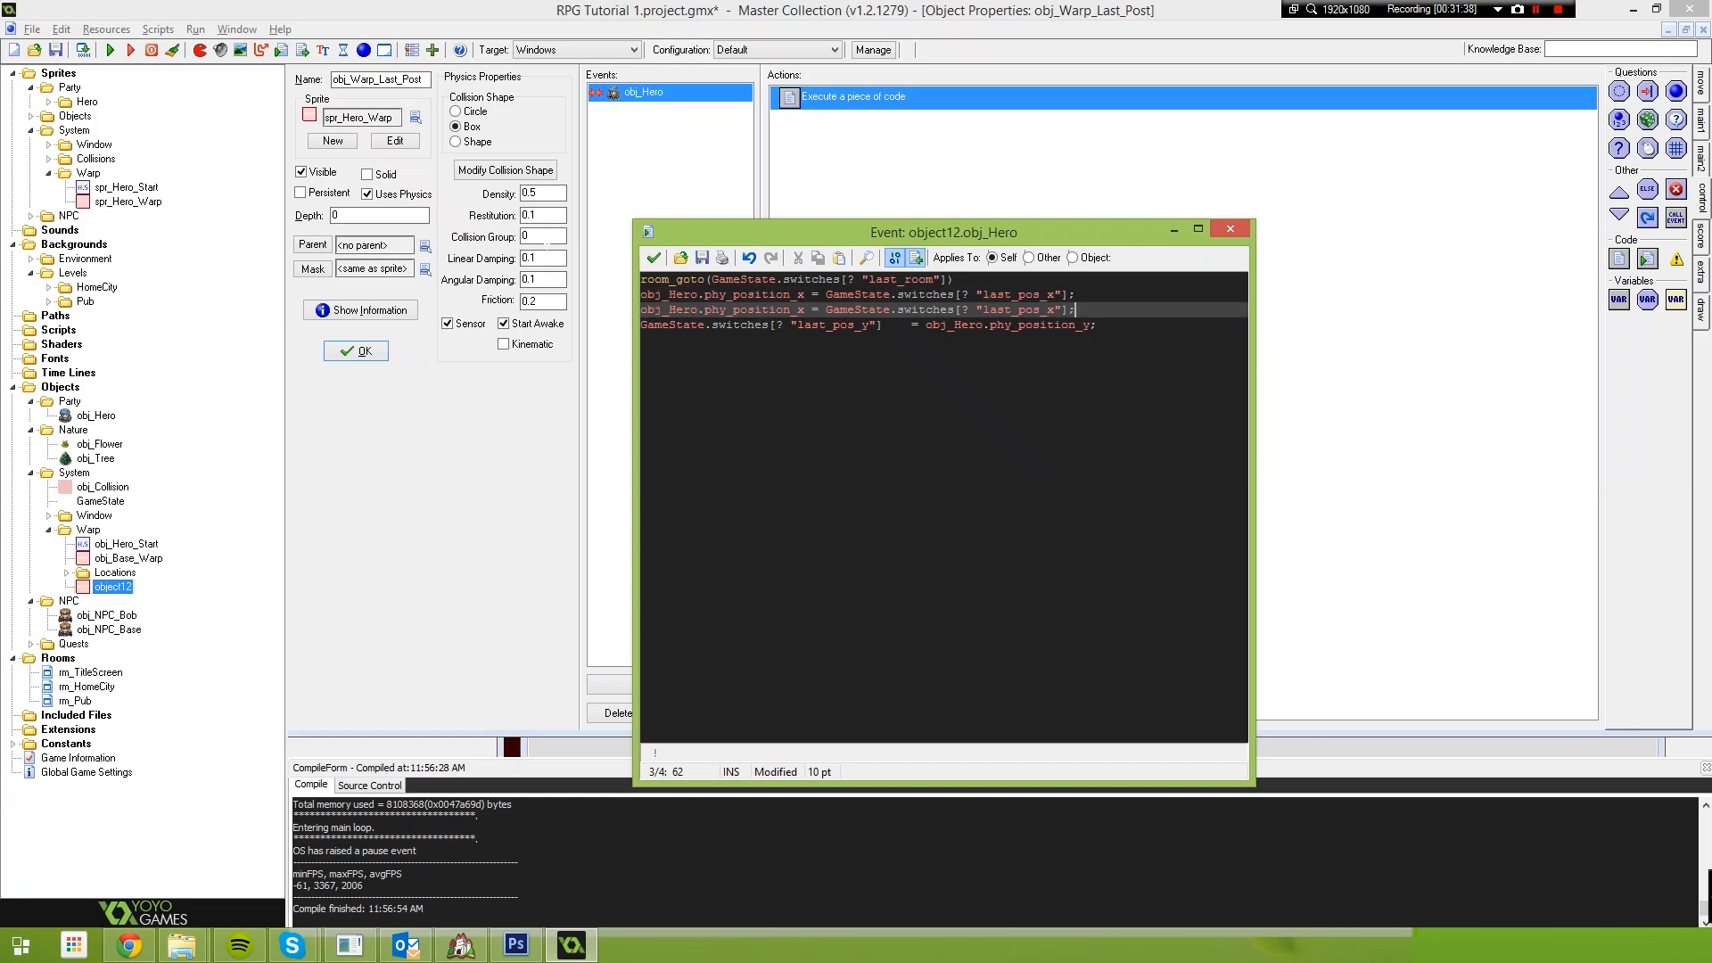
double_click(798, 309)
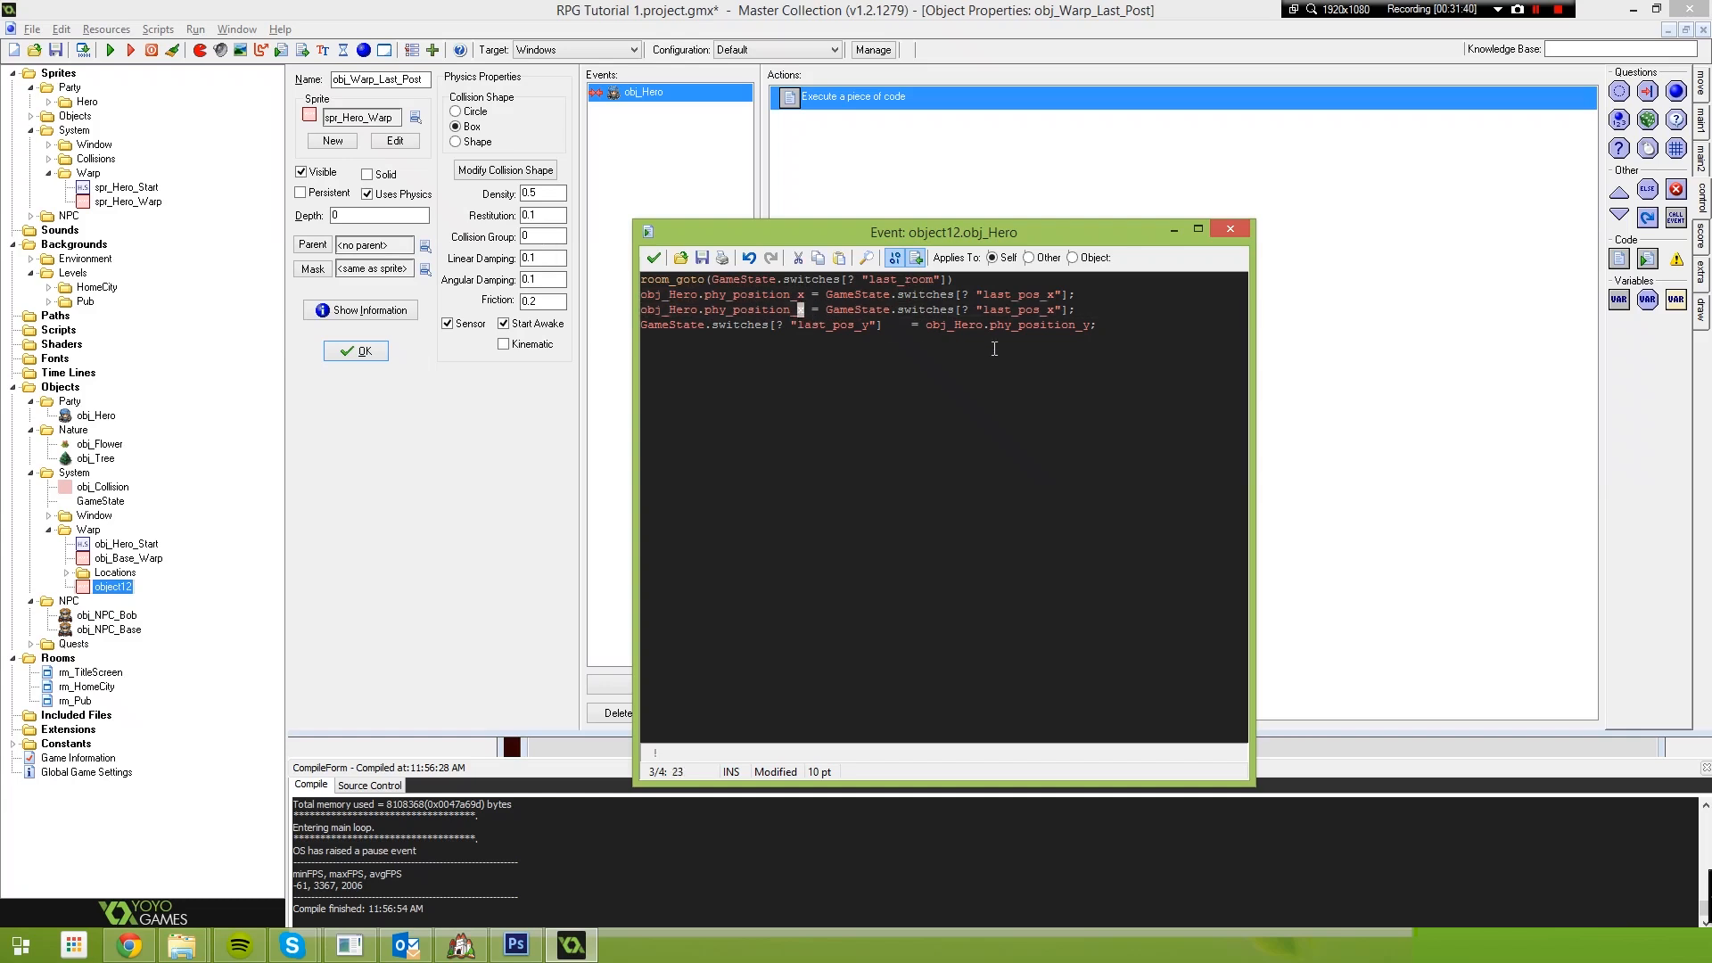
type("y")
type("y")
left_click_drag(1053, 309, 1115, 313)
key("BackSpace")
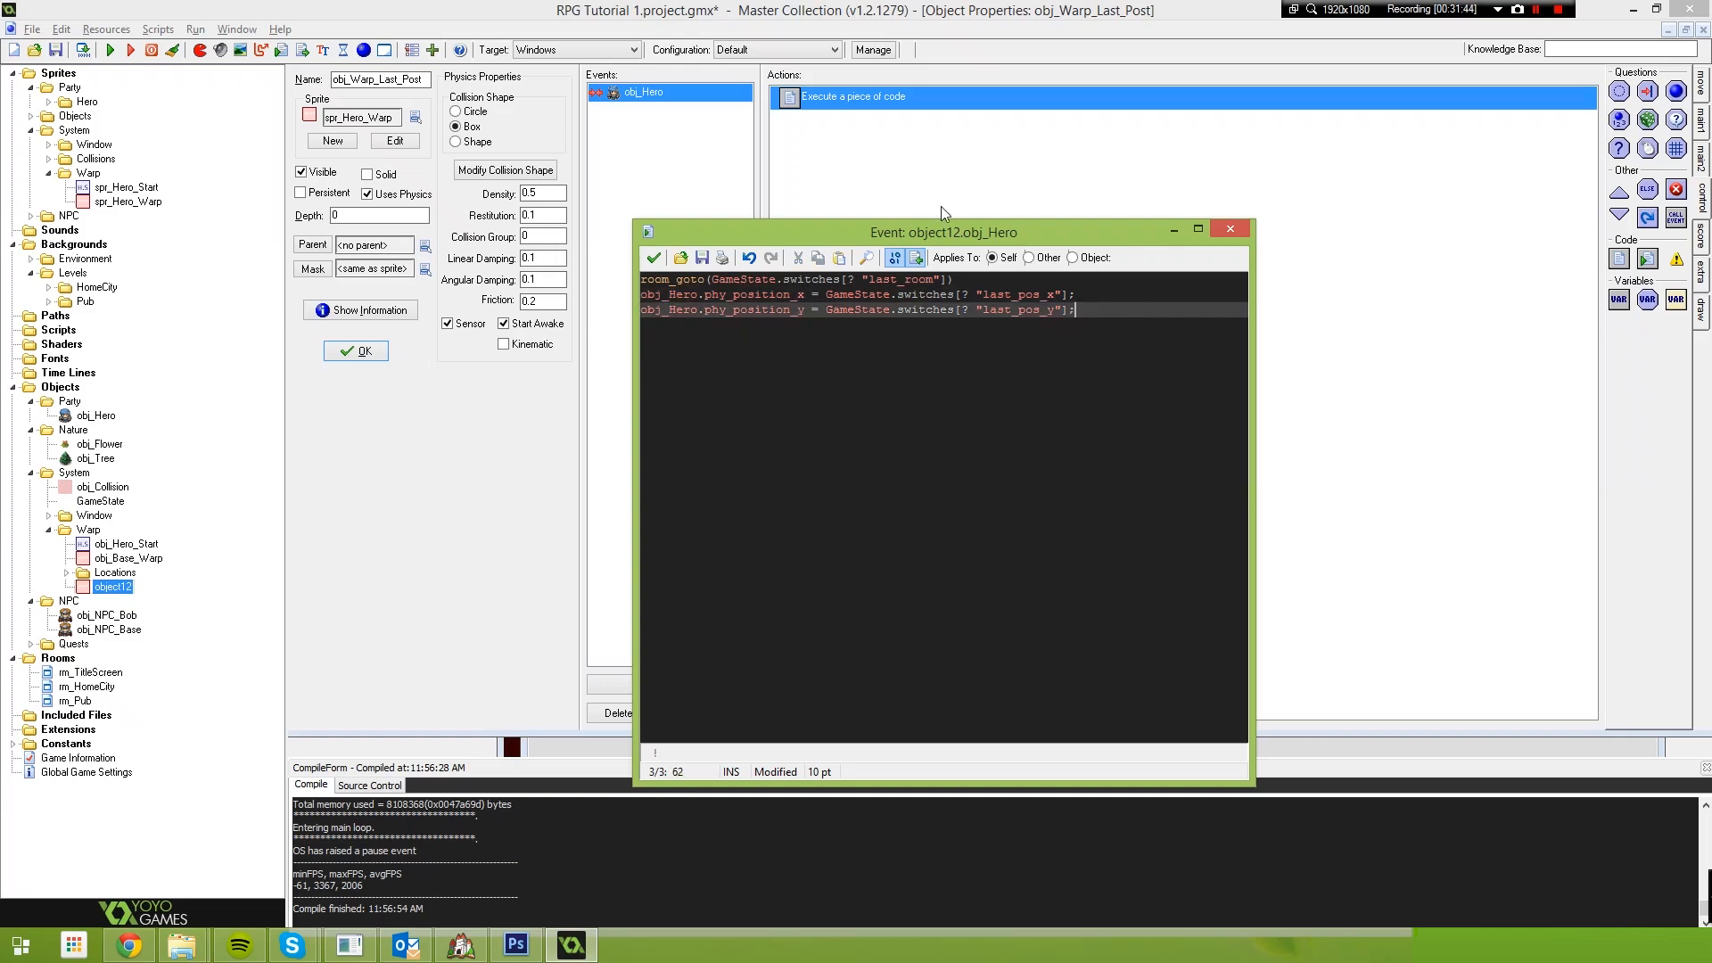
Accept obj_Warp_Last_Post's collision code, stop the prematurely started test run, and confirm the object's properties
left_click(654, 258)
key("F5")
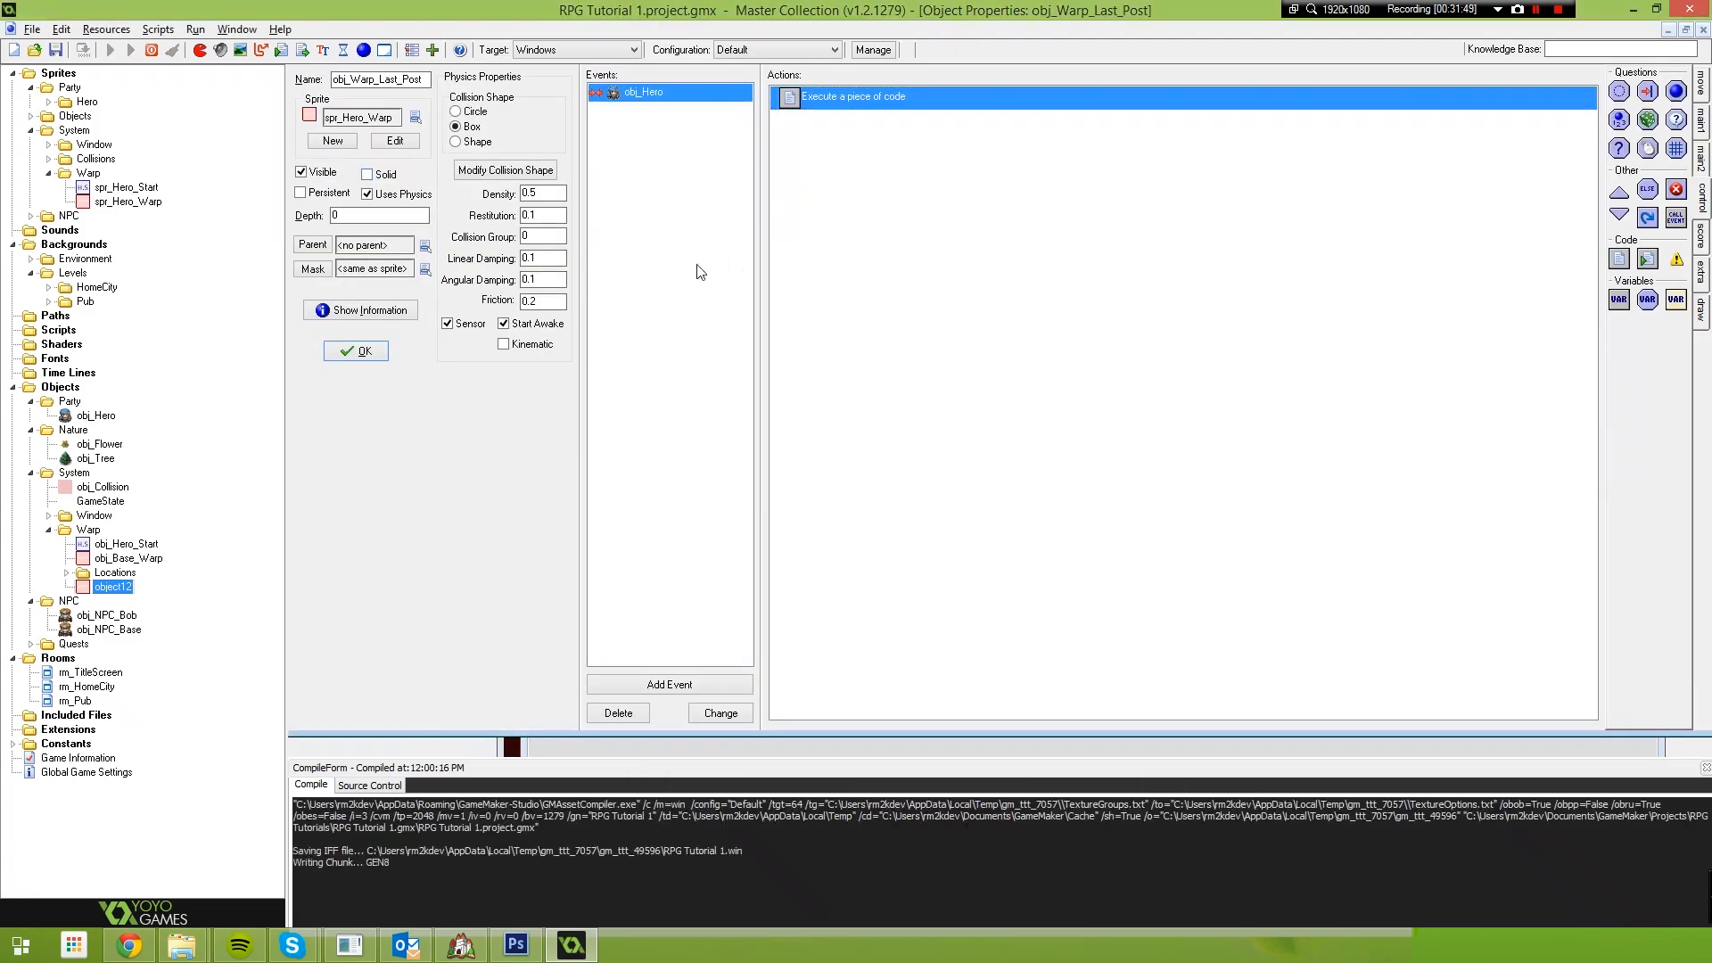
left_click(151, 51)
left_click(355, 351)
Open rm_Pub and place an obj_Warp_Last_Post instance in the doorway directly below obj_Hero_Start, at x 640, y 608
double_click(75, 701)
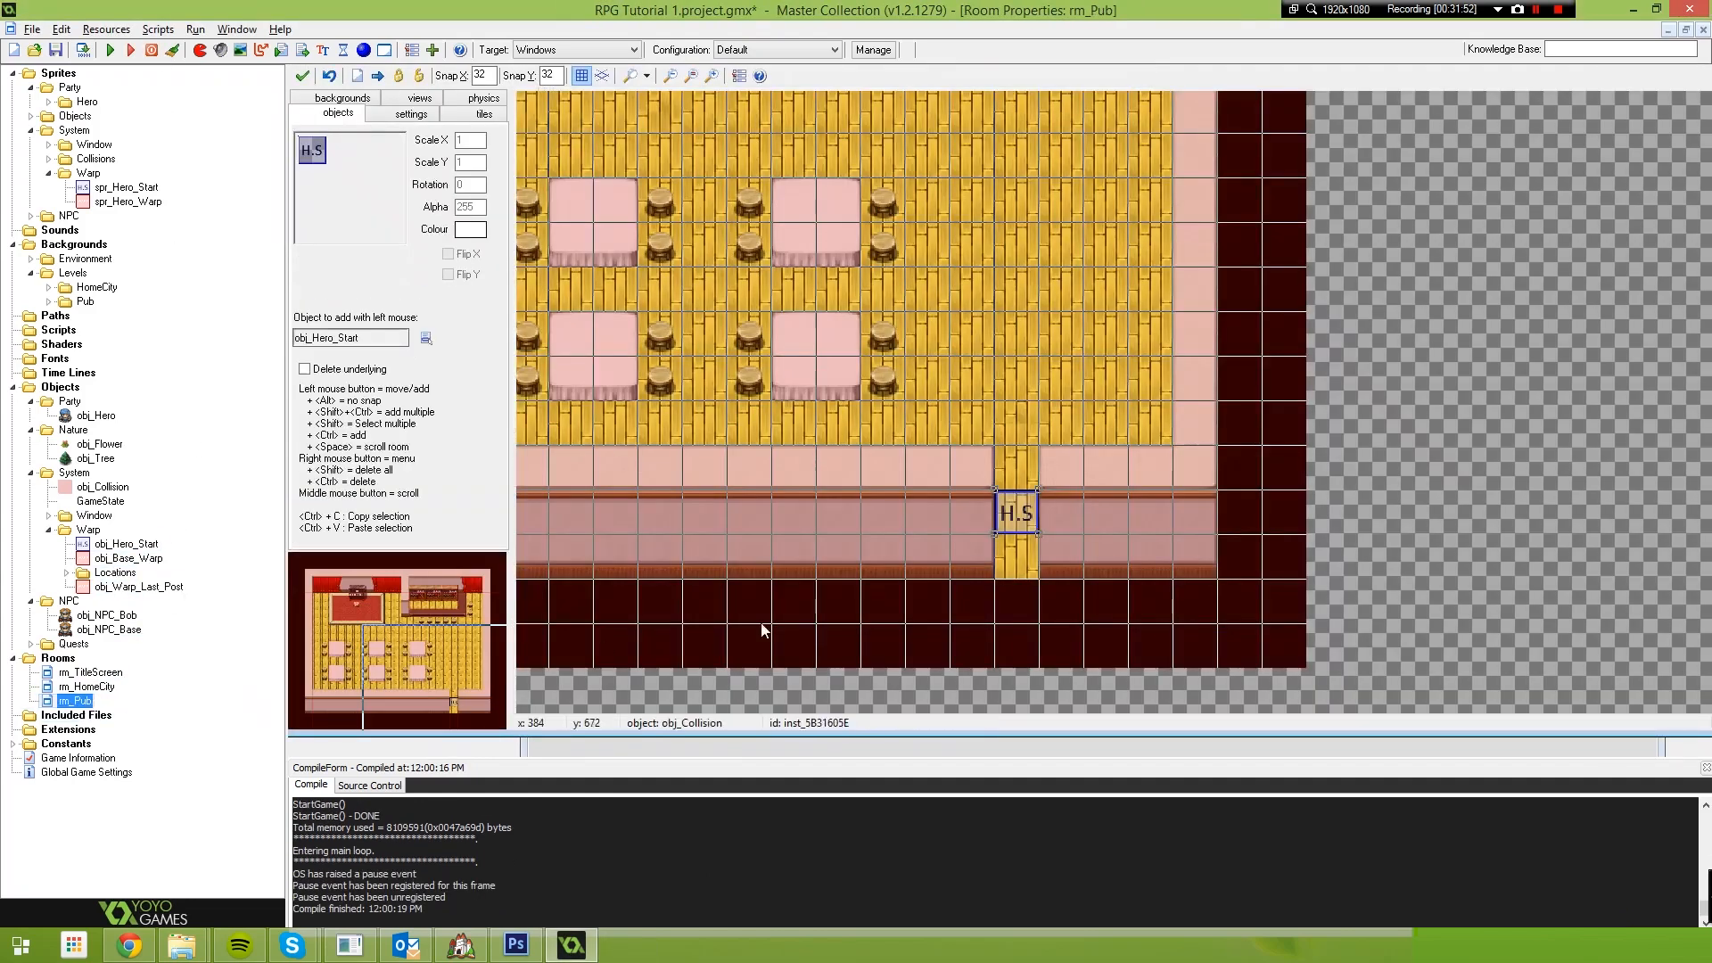
left_click(426, 337)
mouse_move(482, 390)
mouse_move(574, 449)
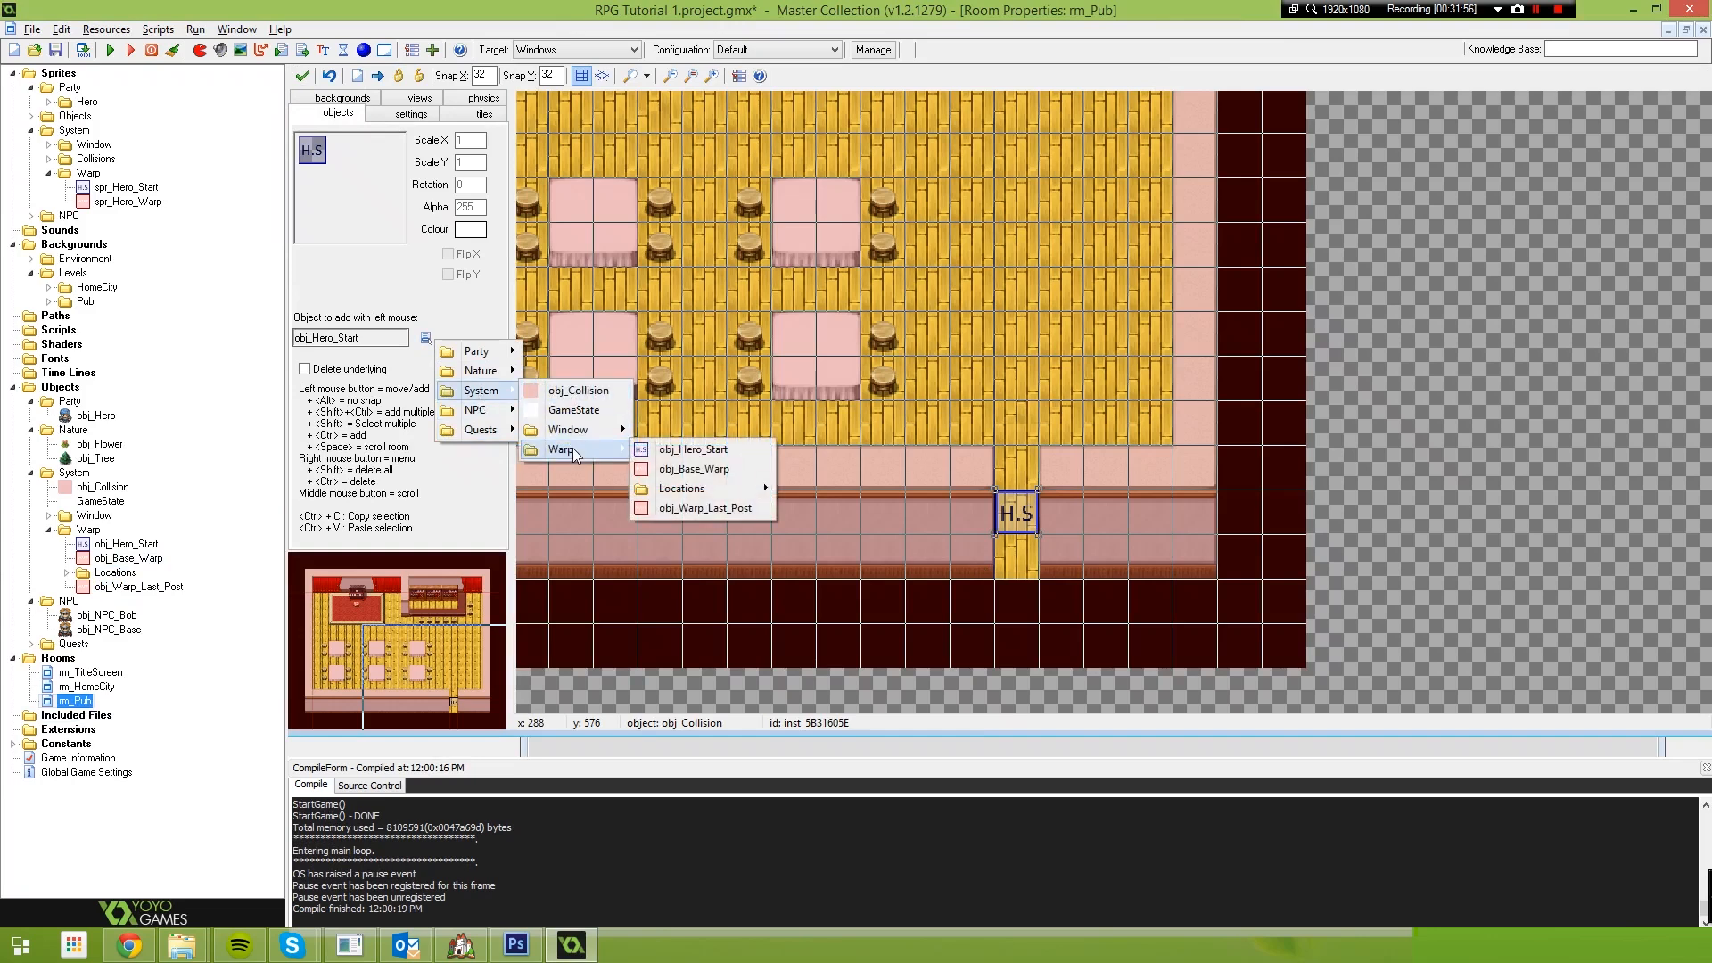
left_click(704, 505)
left_click(1016, 562)
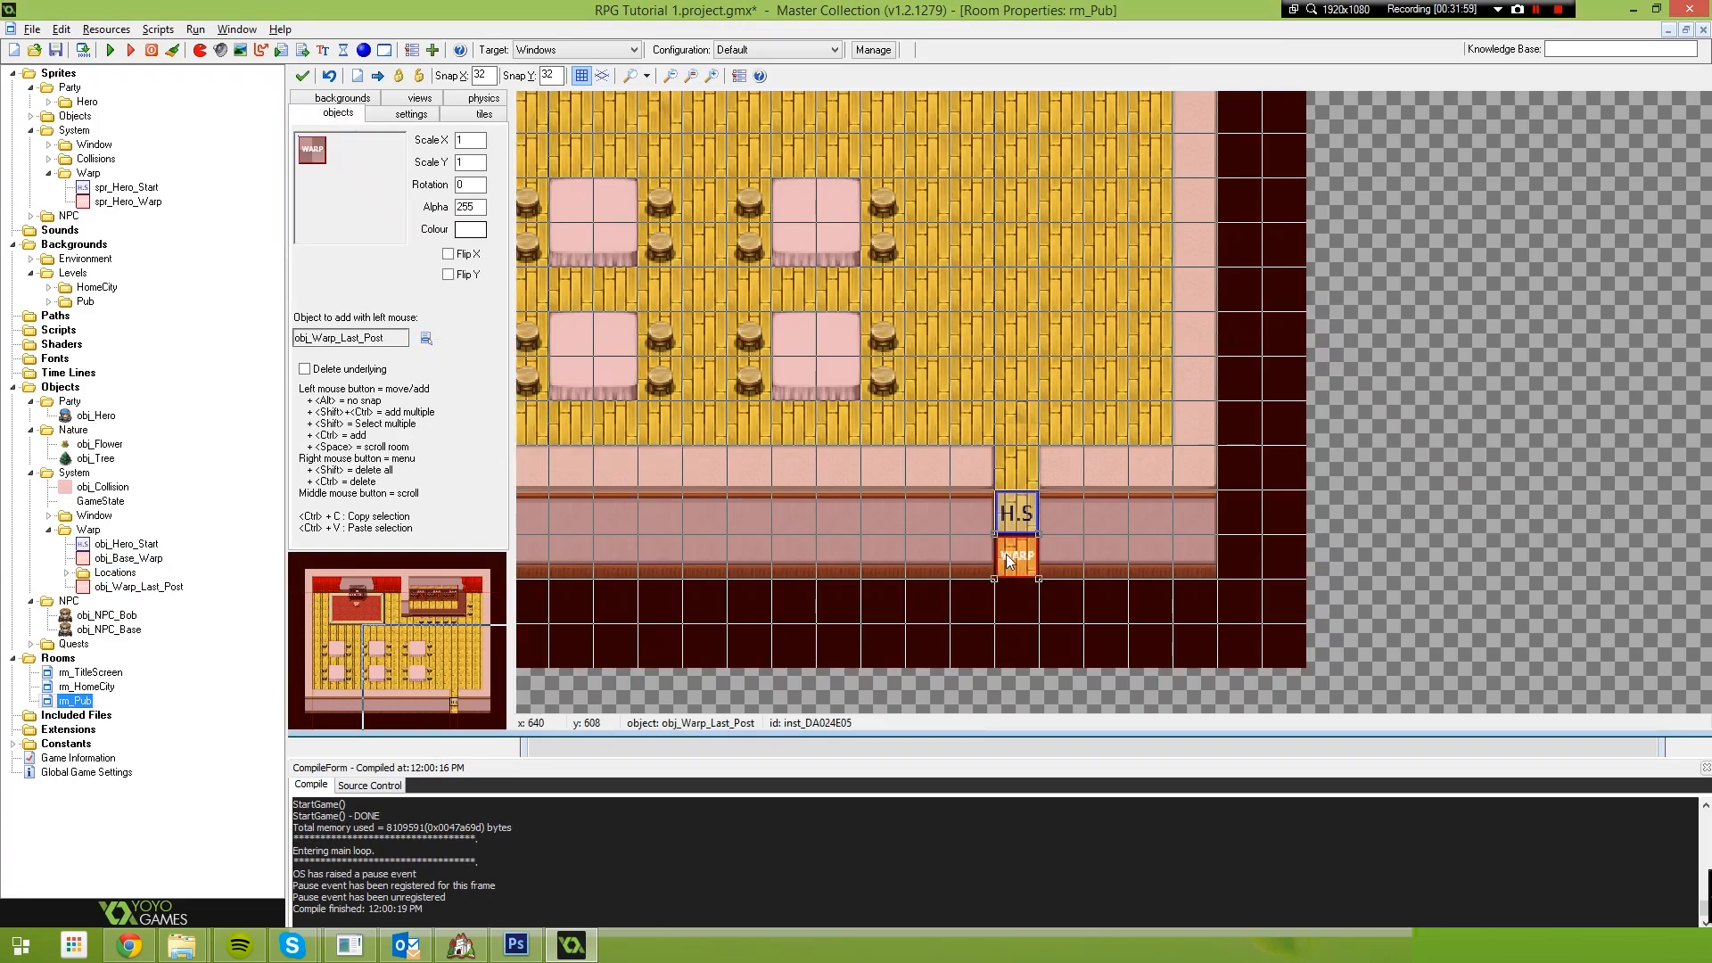
Run the game, walk the hero into the pub and back out through its warp, explore the arrival area, and close the game
key("F5")
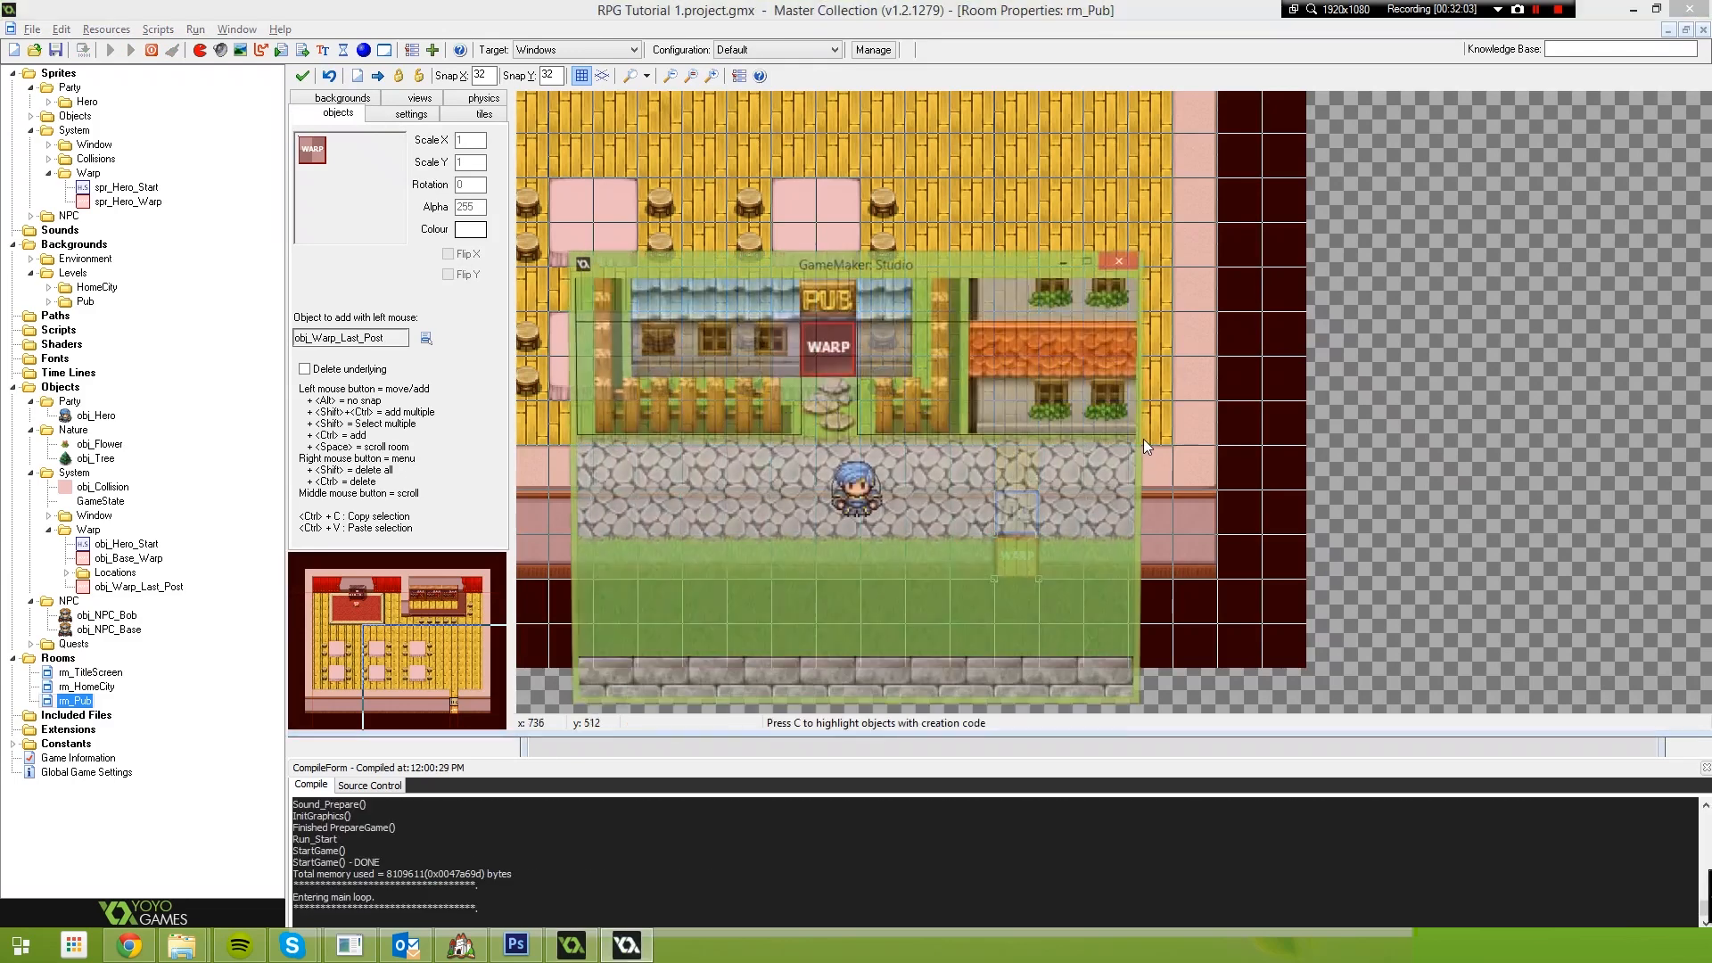
key("Up")
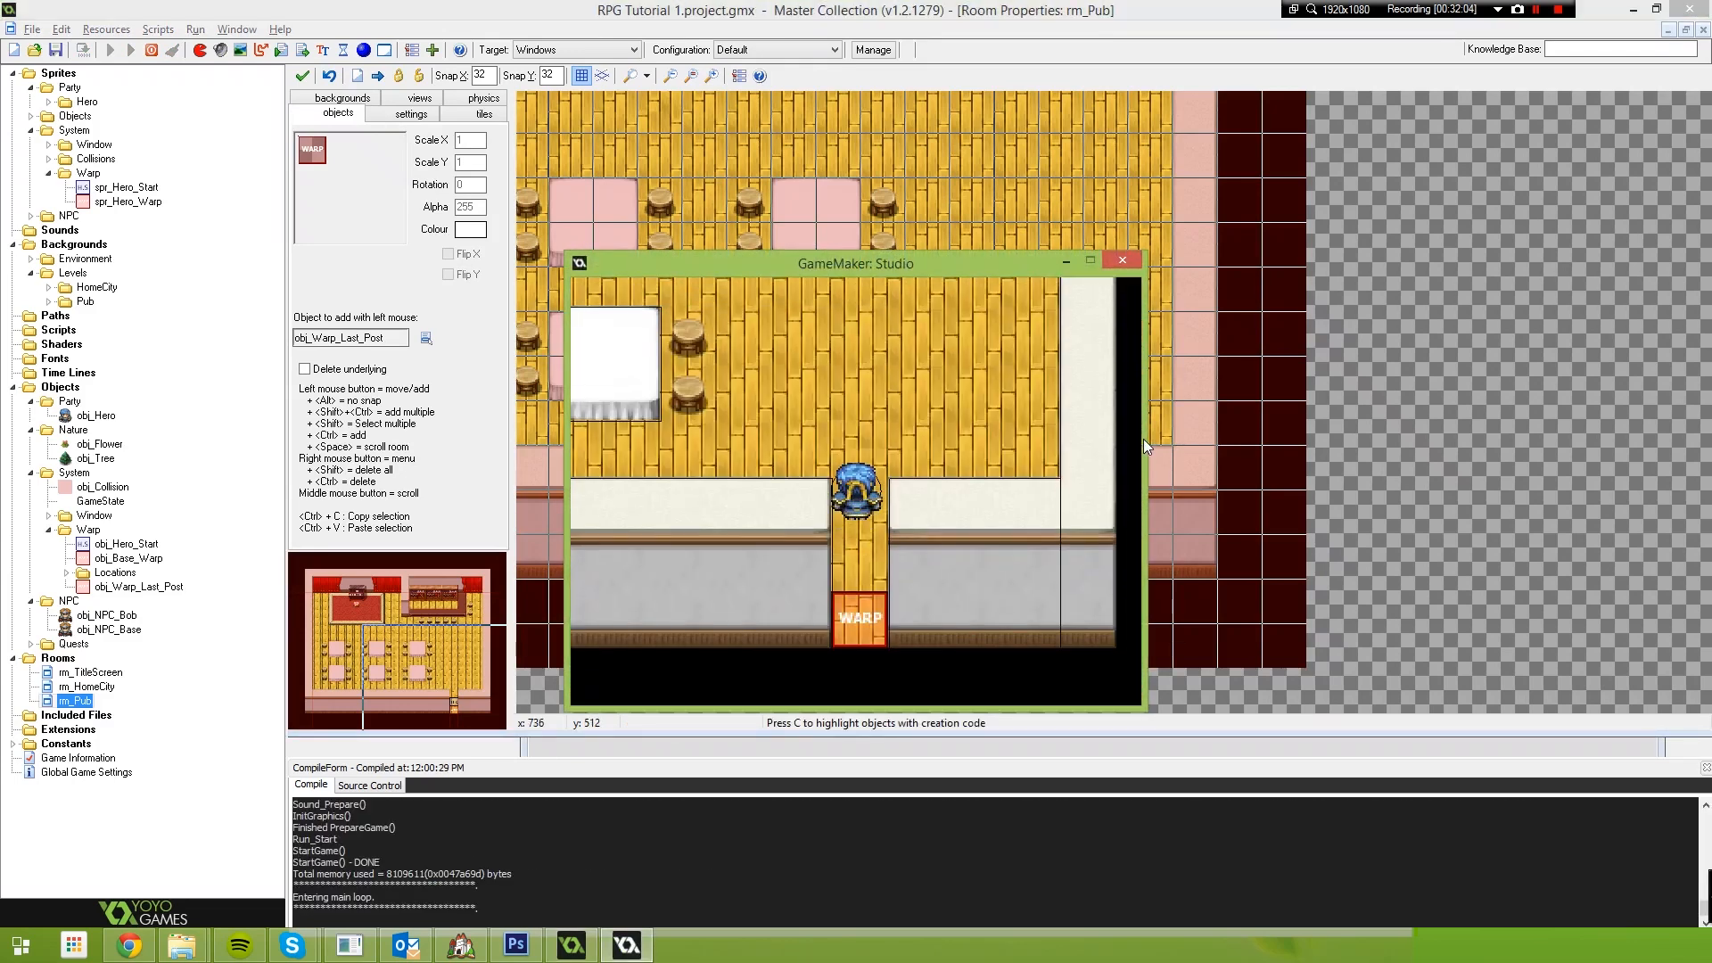
key("Down")
key("Down")
key("Right")
key("Down")
key("Left")
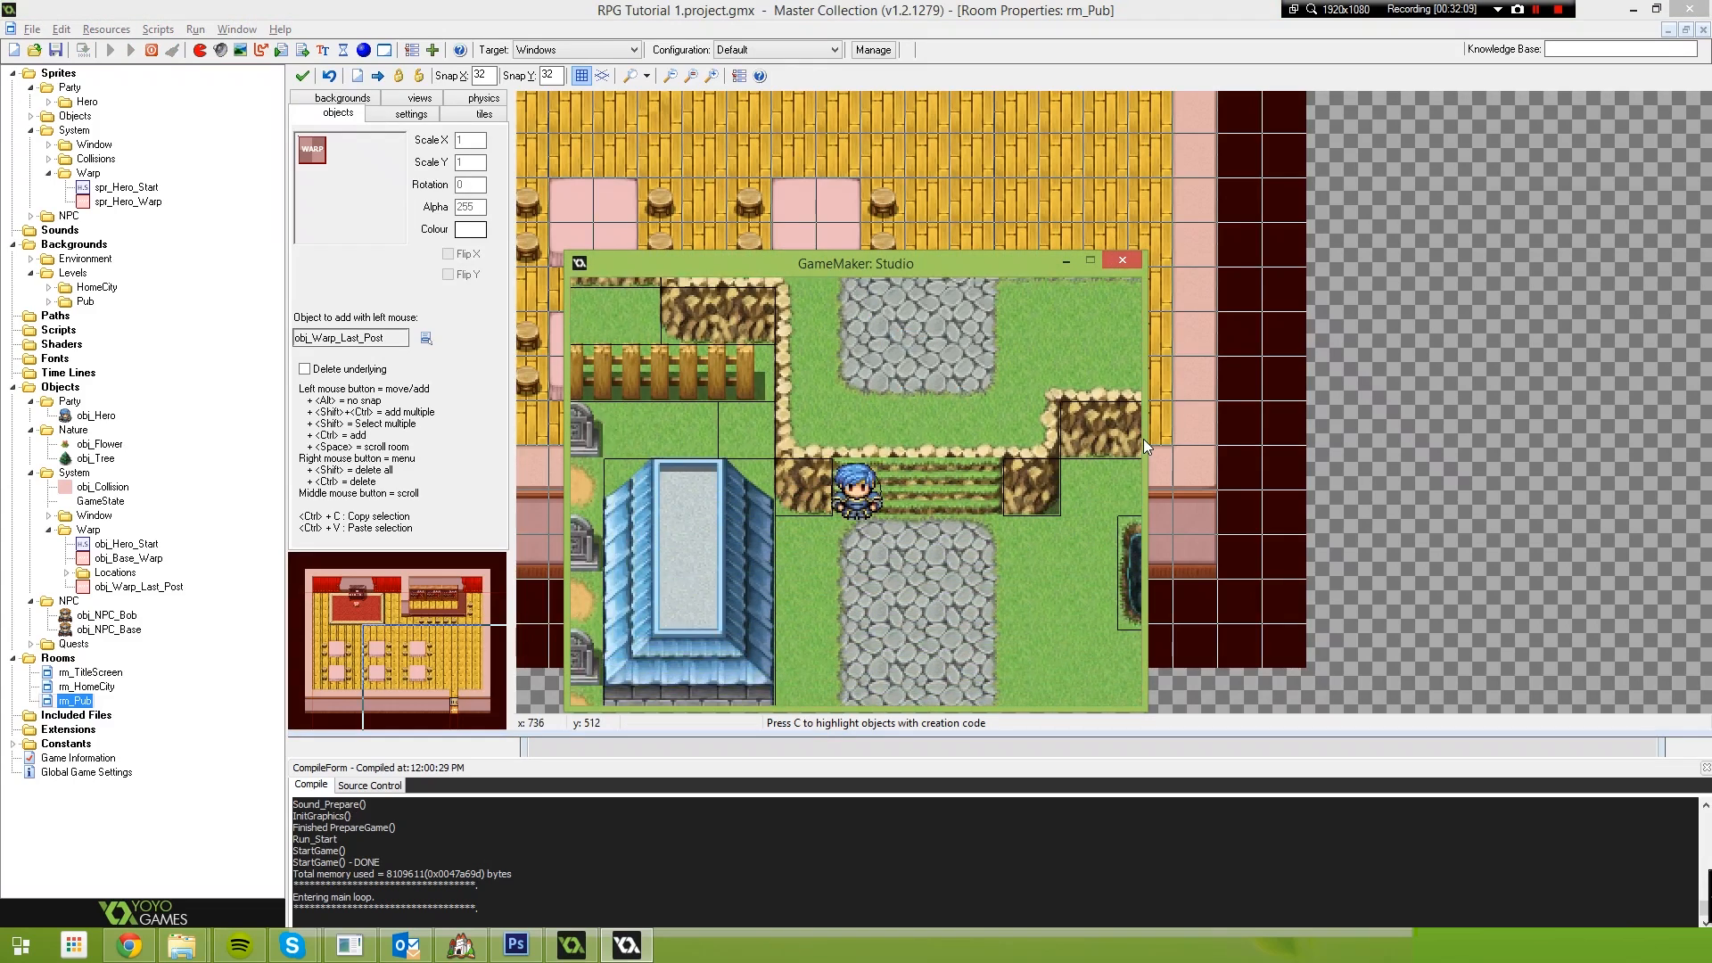
key("Down")
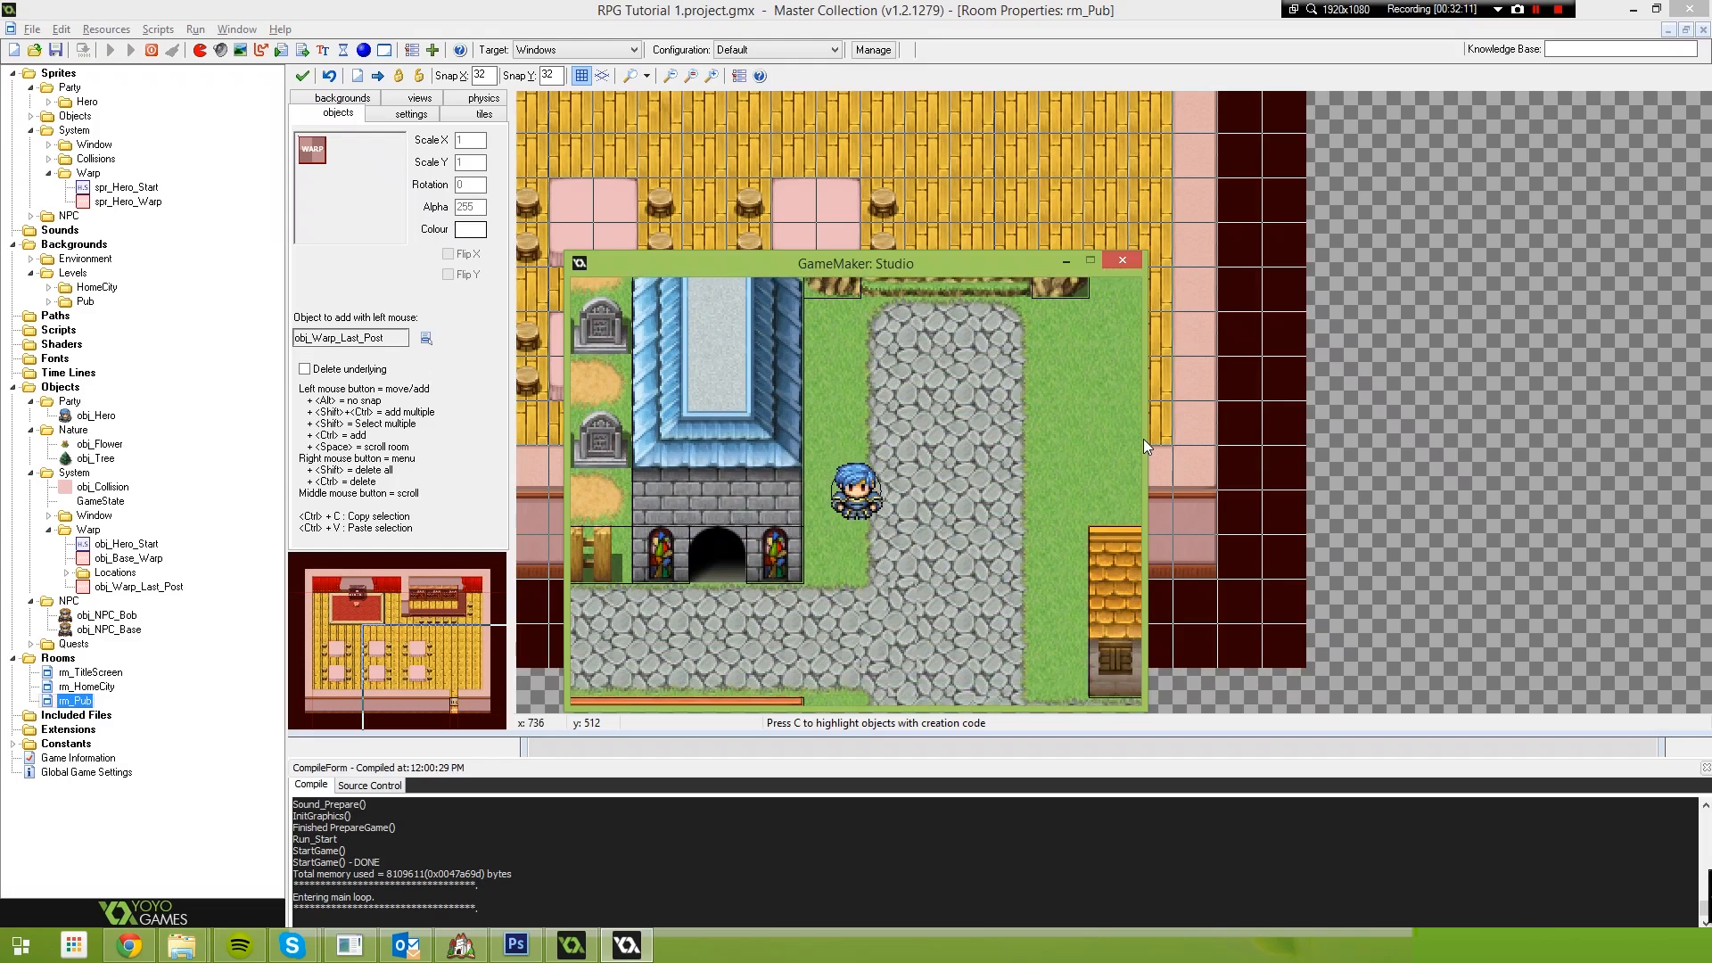
key("Left")
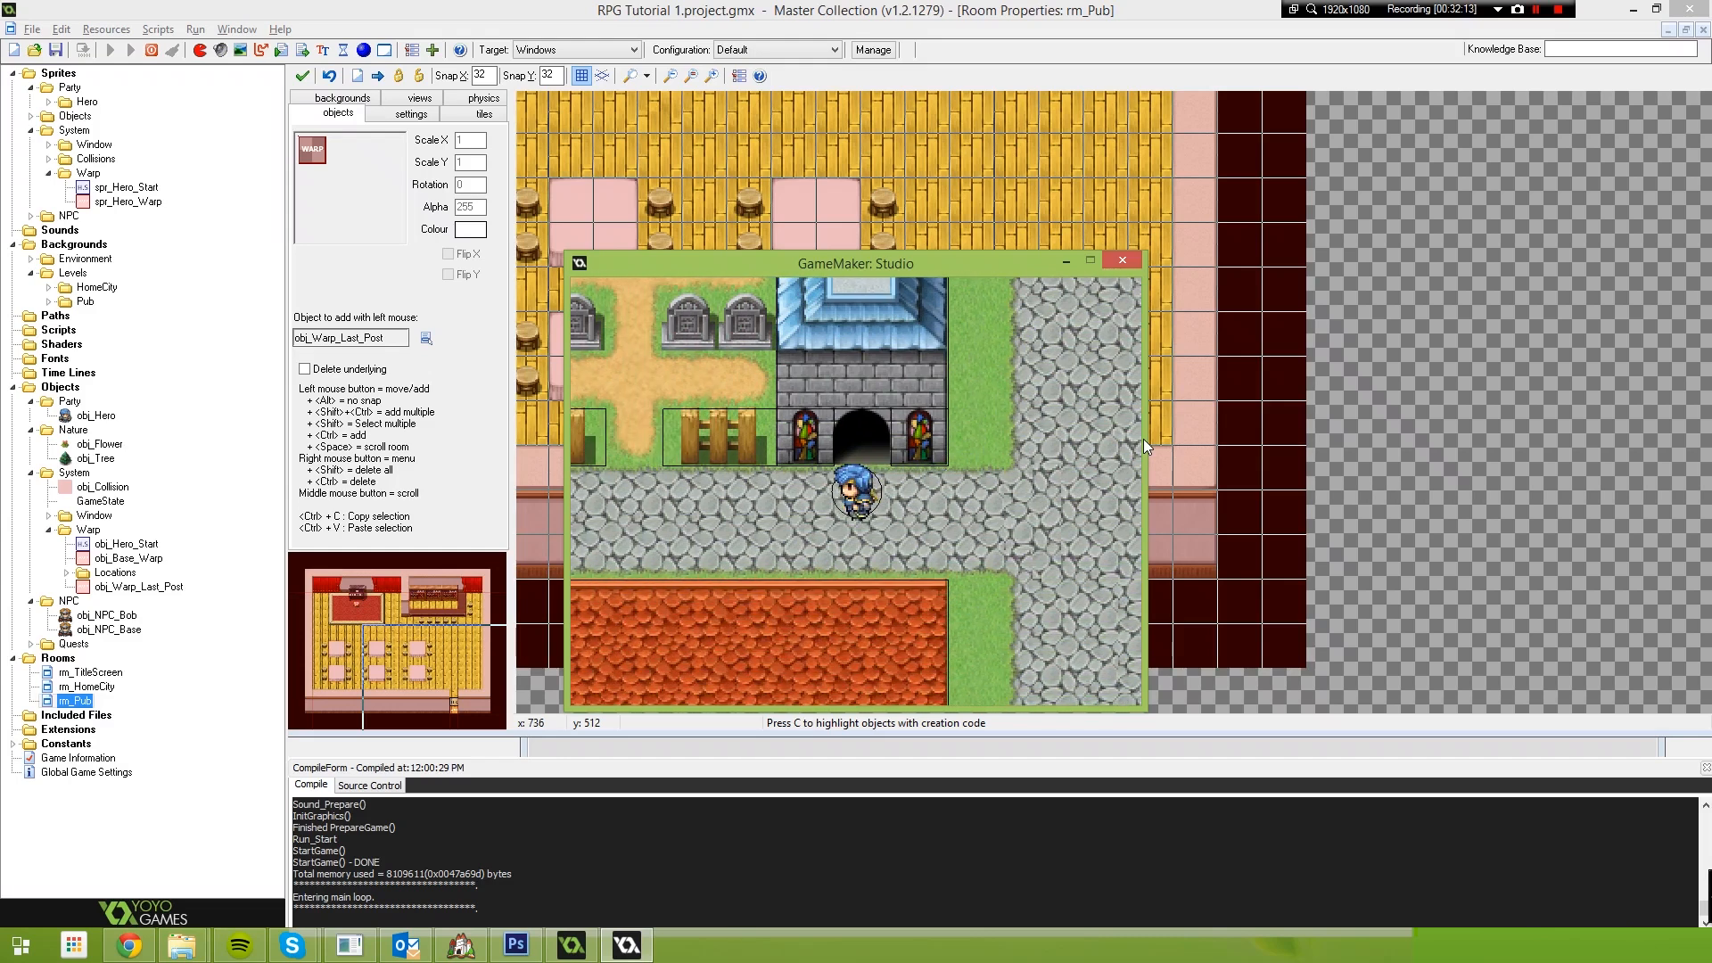
key("Left")
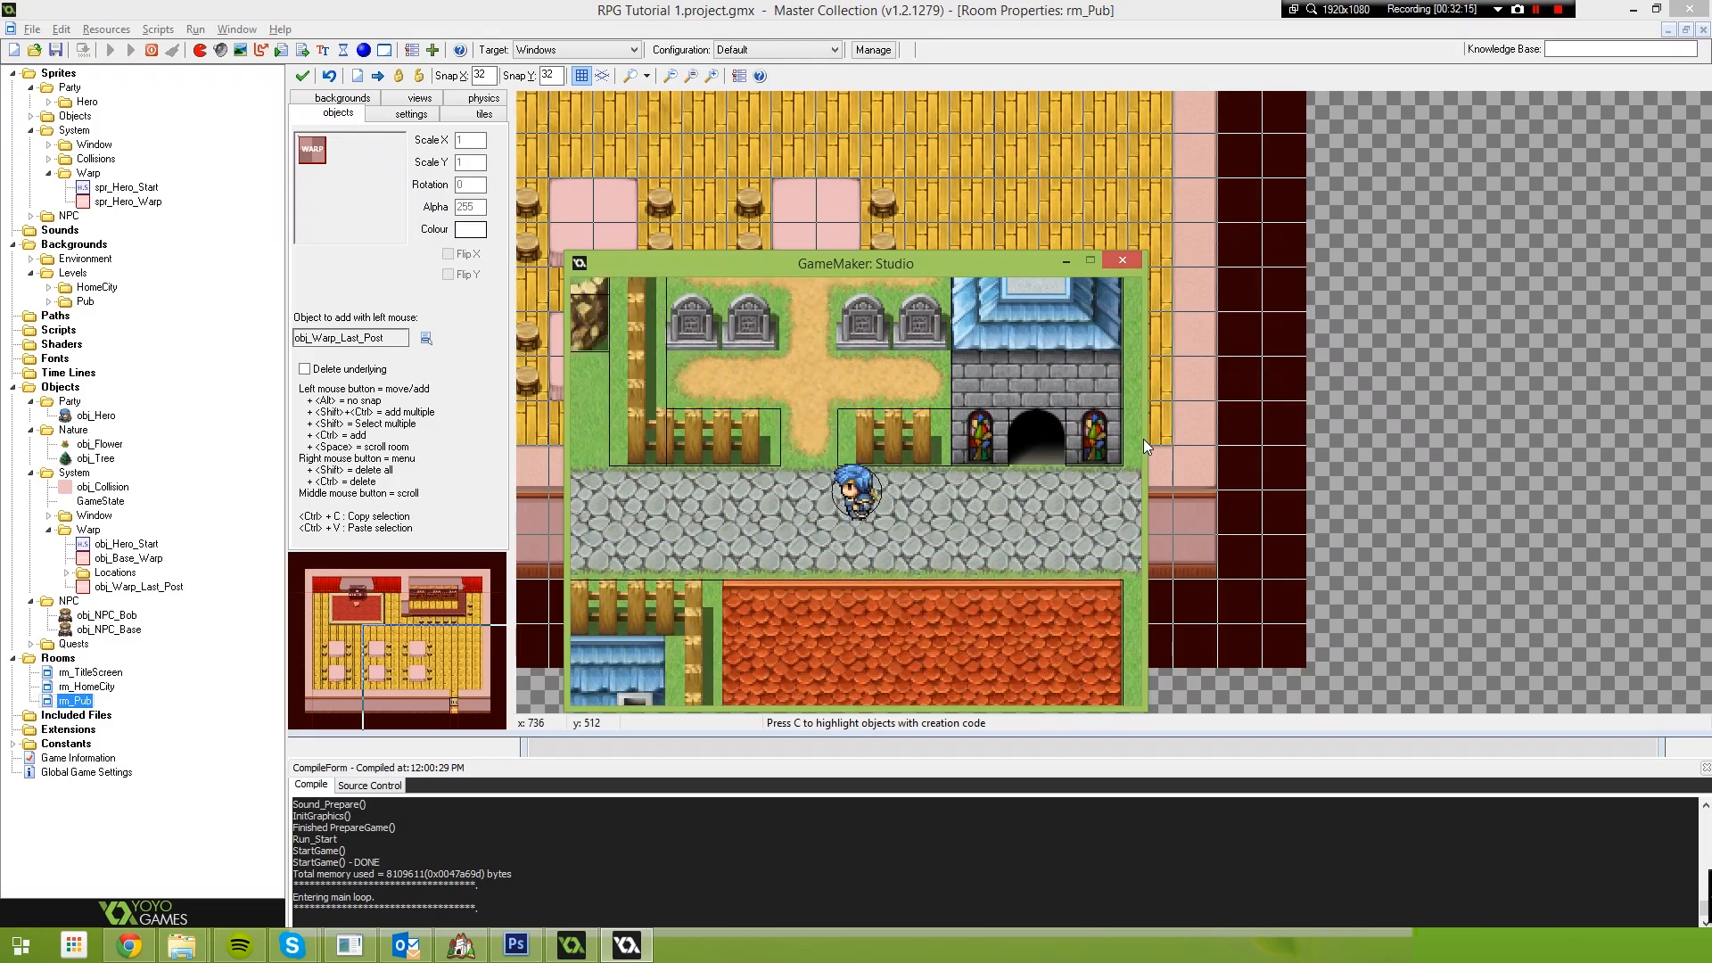
left_click(1122, 260)
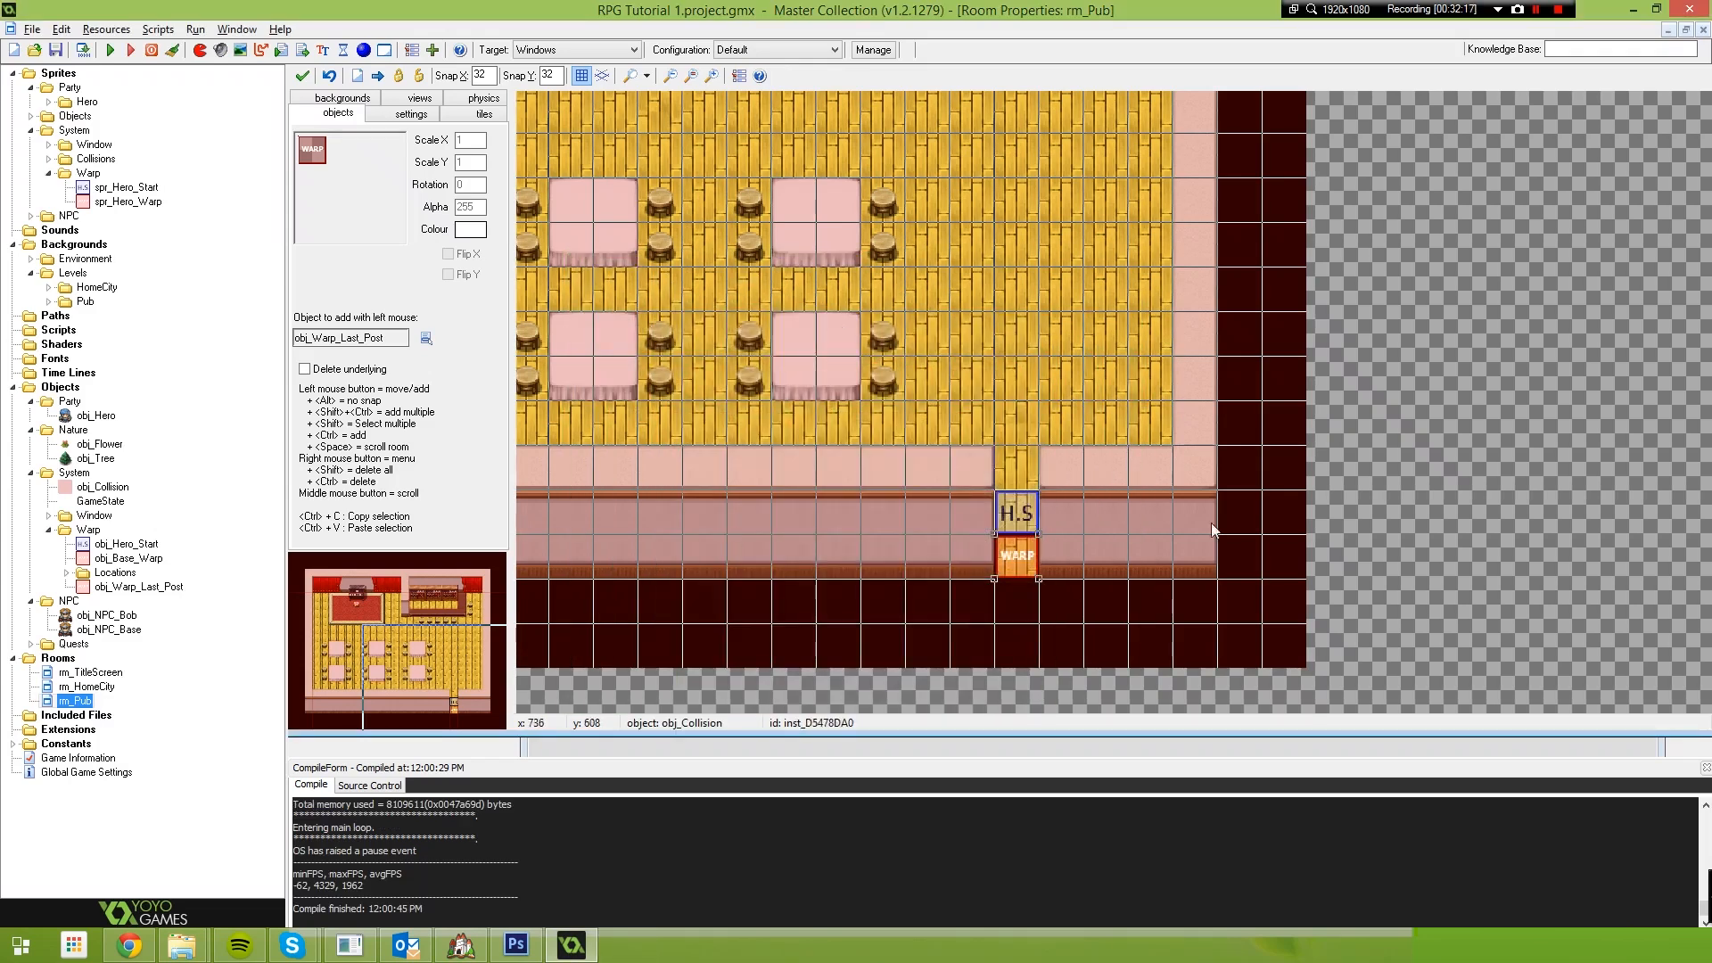